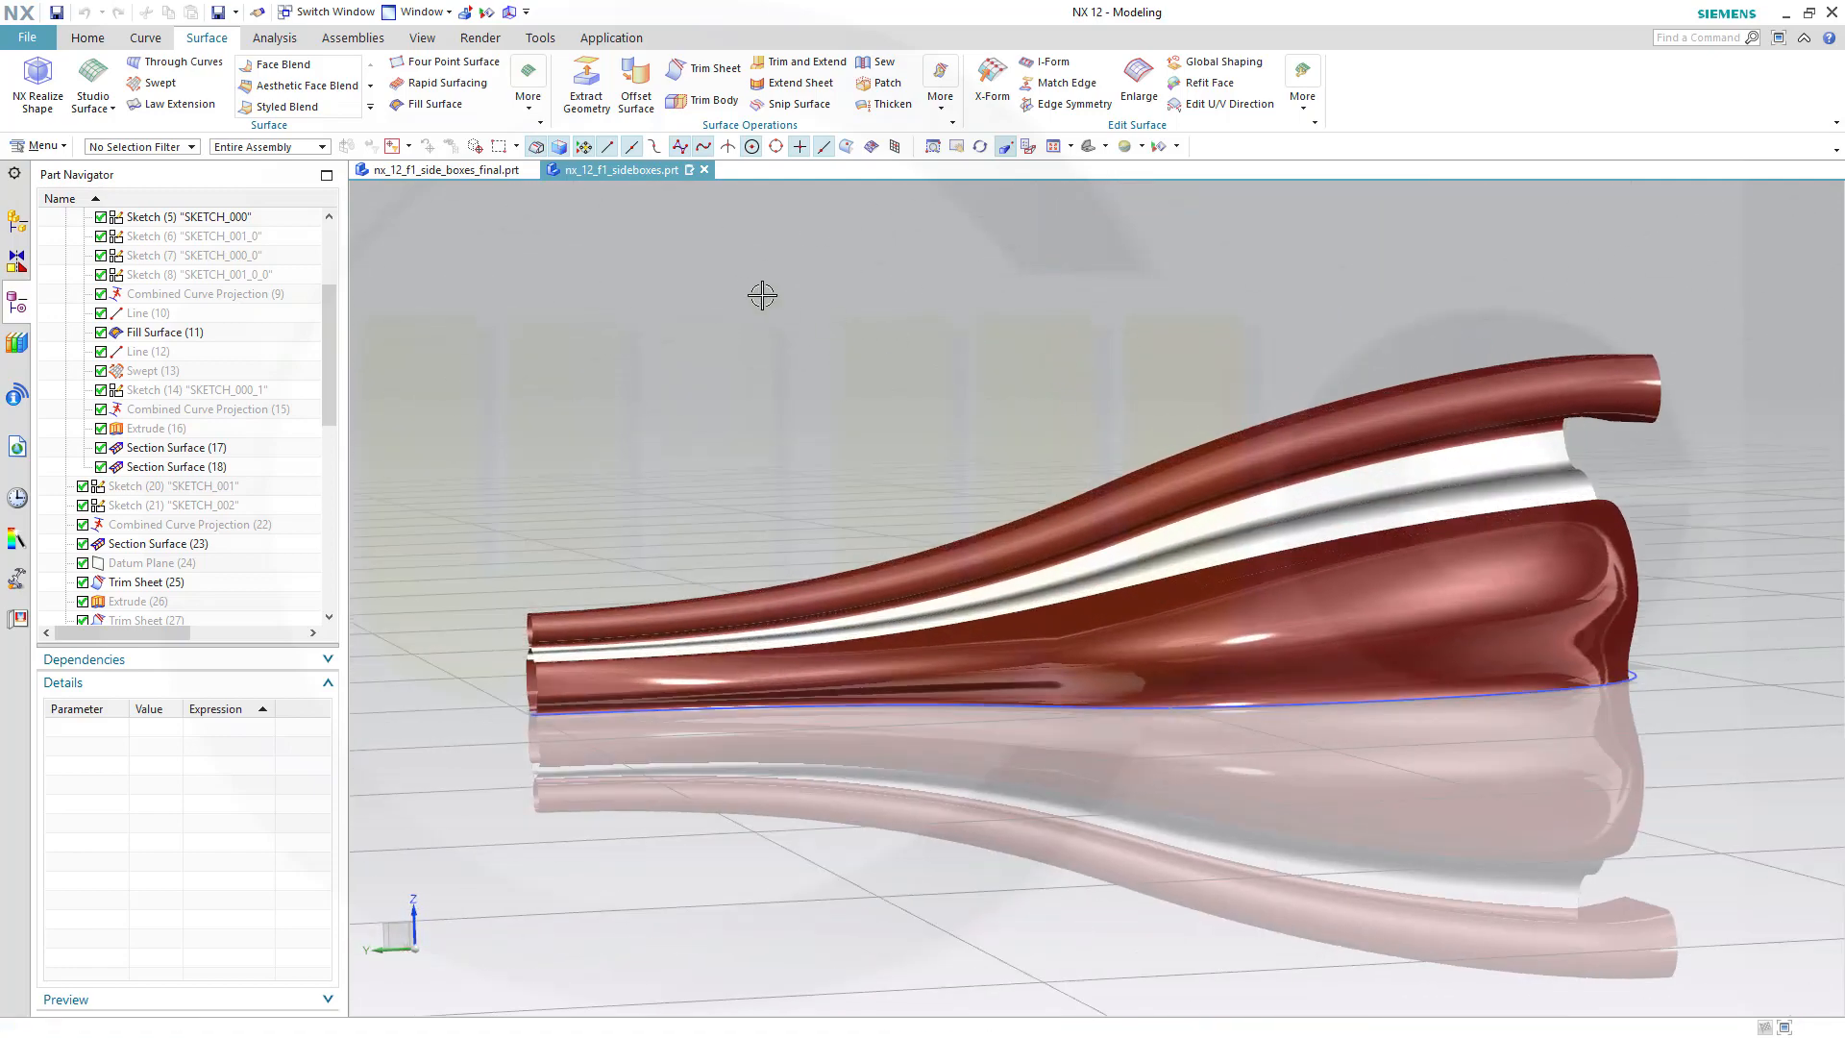
# Switch to nx_12_f1_side_boxes_final.prt and start a sketch on the horizontal XY plane of the datum coordinate system.
pyautogui.click(453, 175)
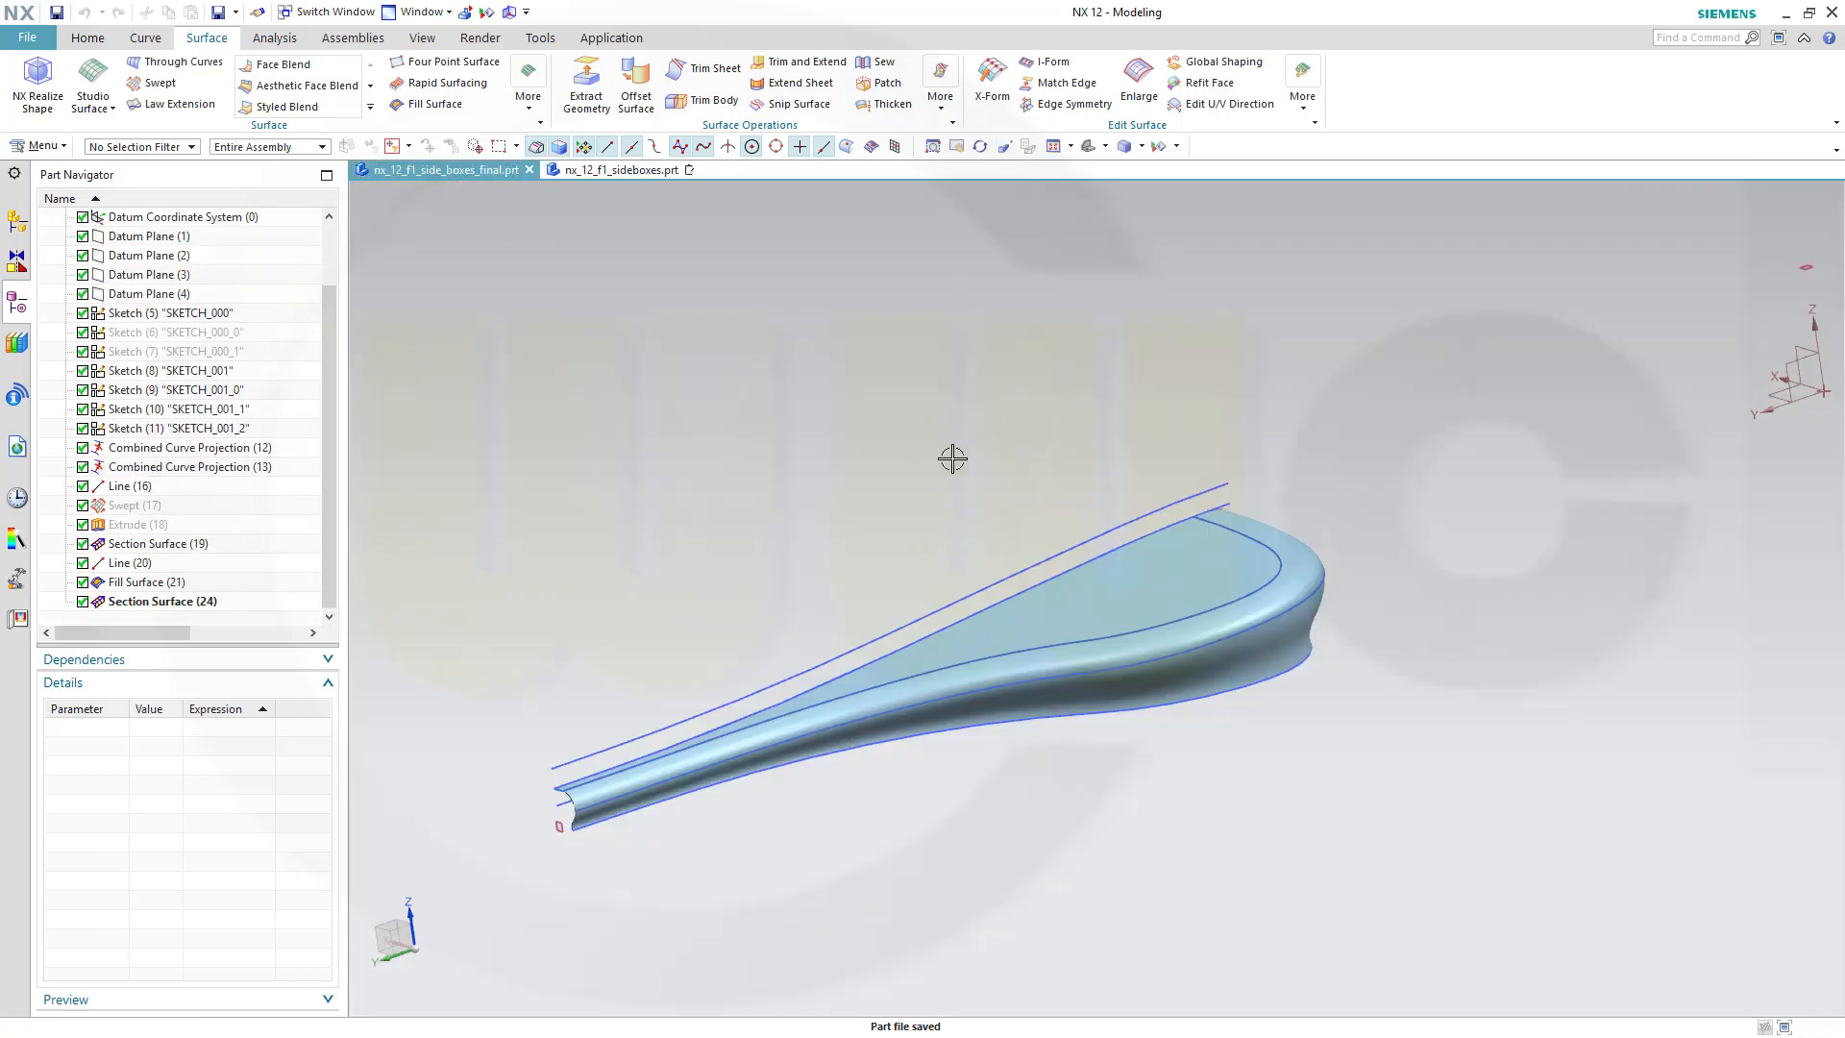
pyautogui.moveTo(952, 457); pyautogui.dragTo(795, 461, button='middle')
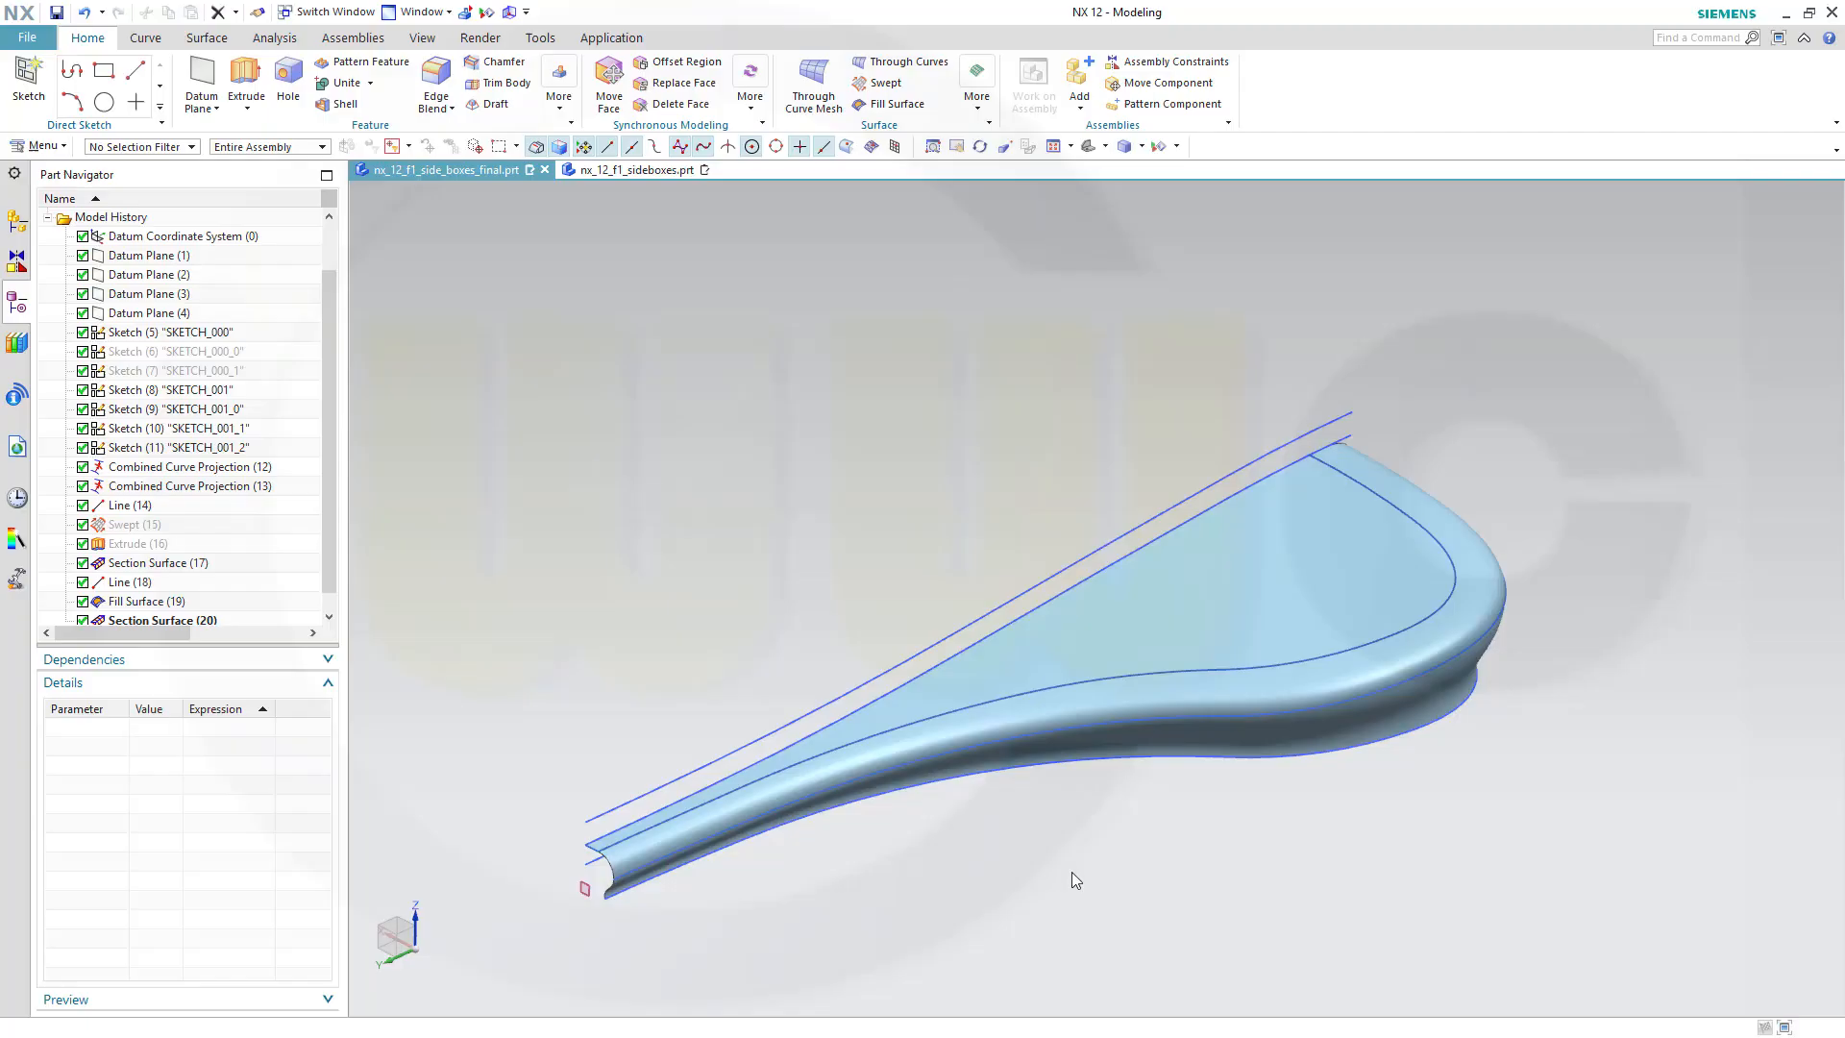
pyautogui.click(29, 81)
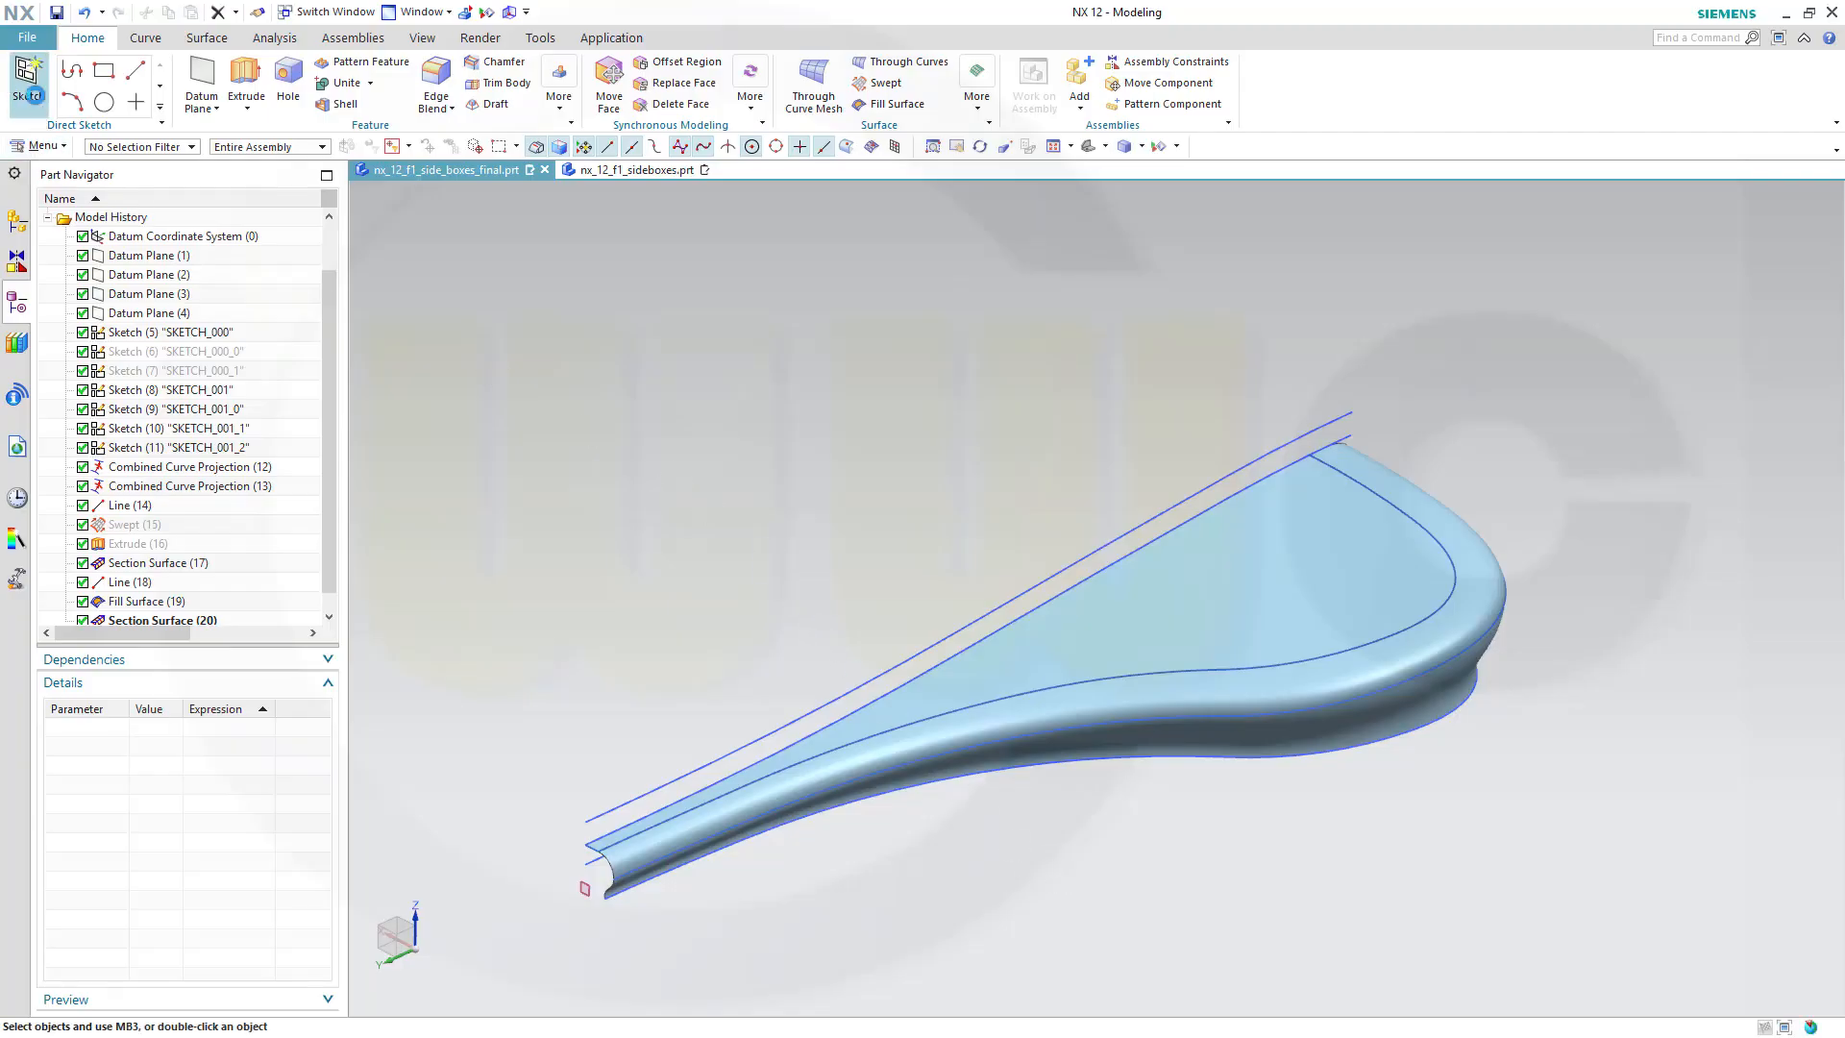
pyautogui.scroll(-4, 1249, 530)
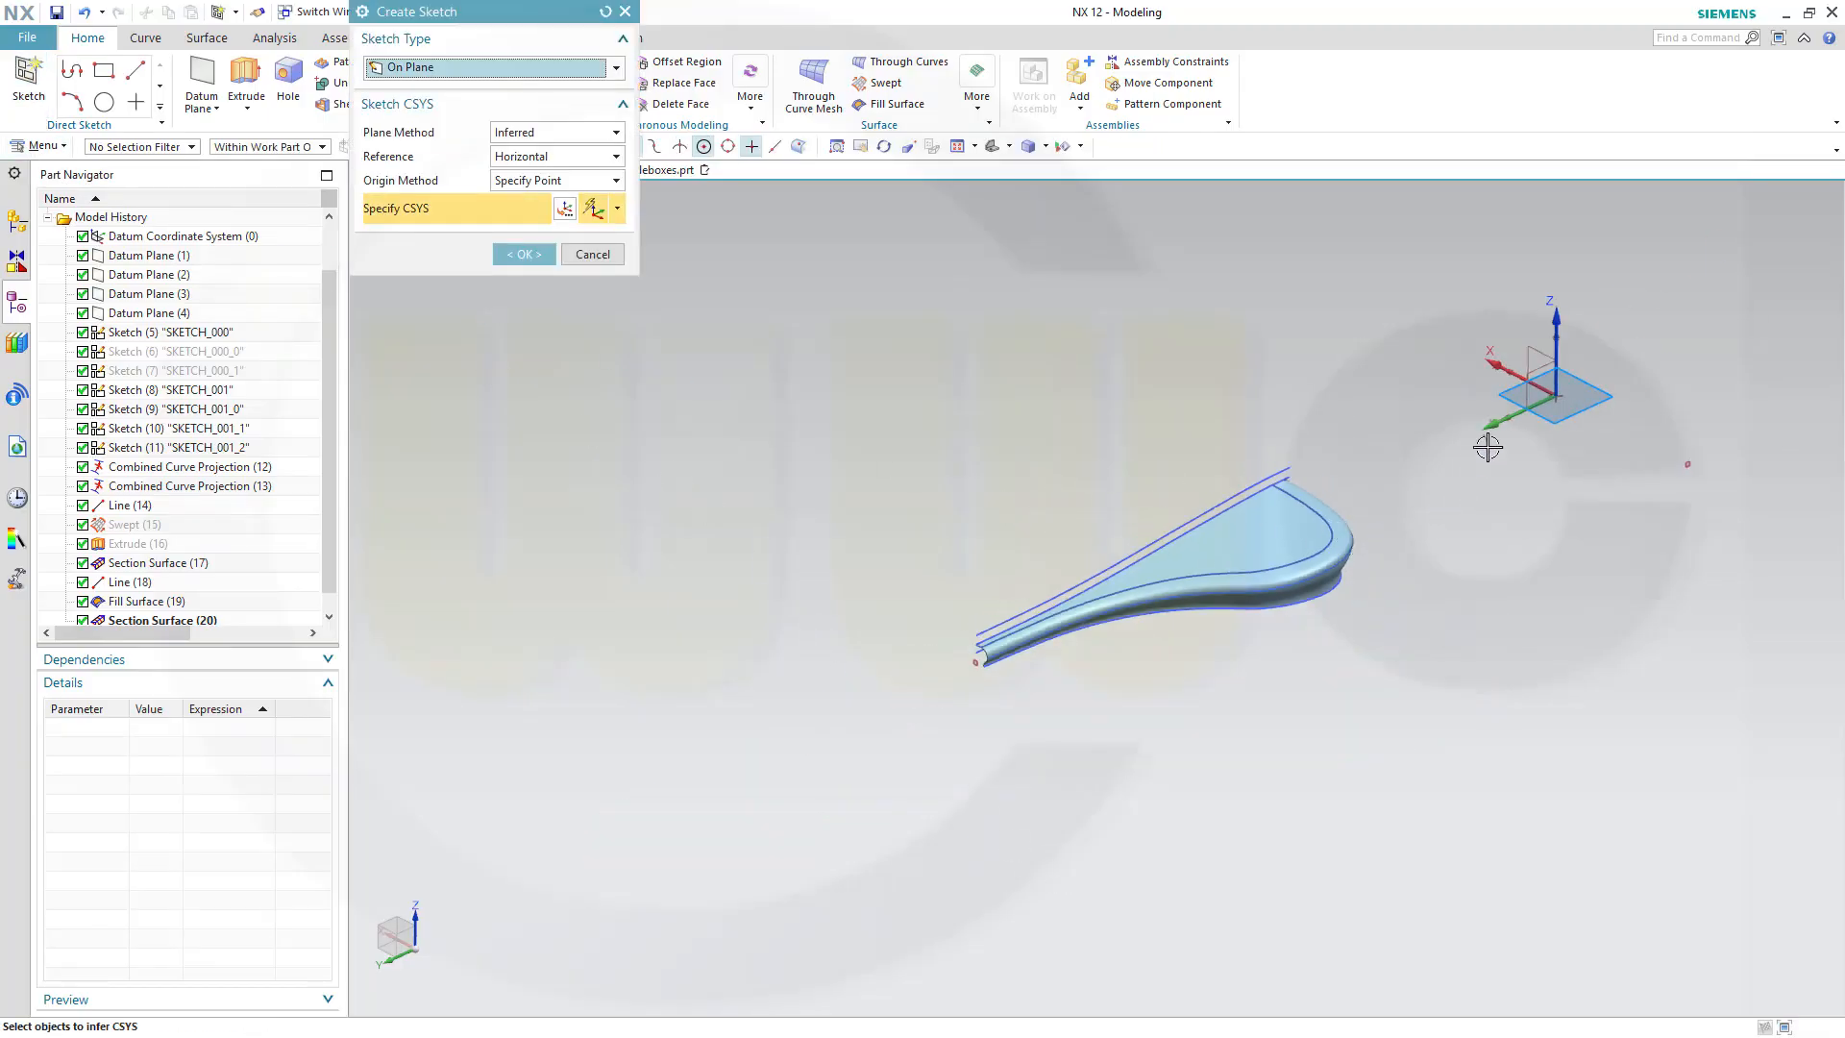
pyautogui.click(1508, 396)
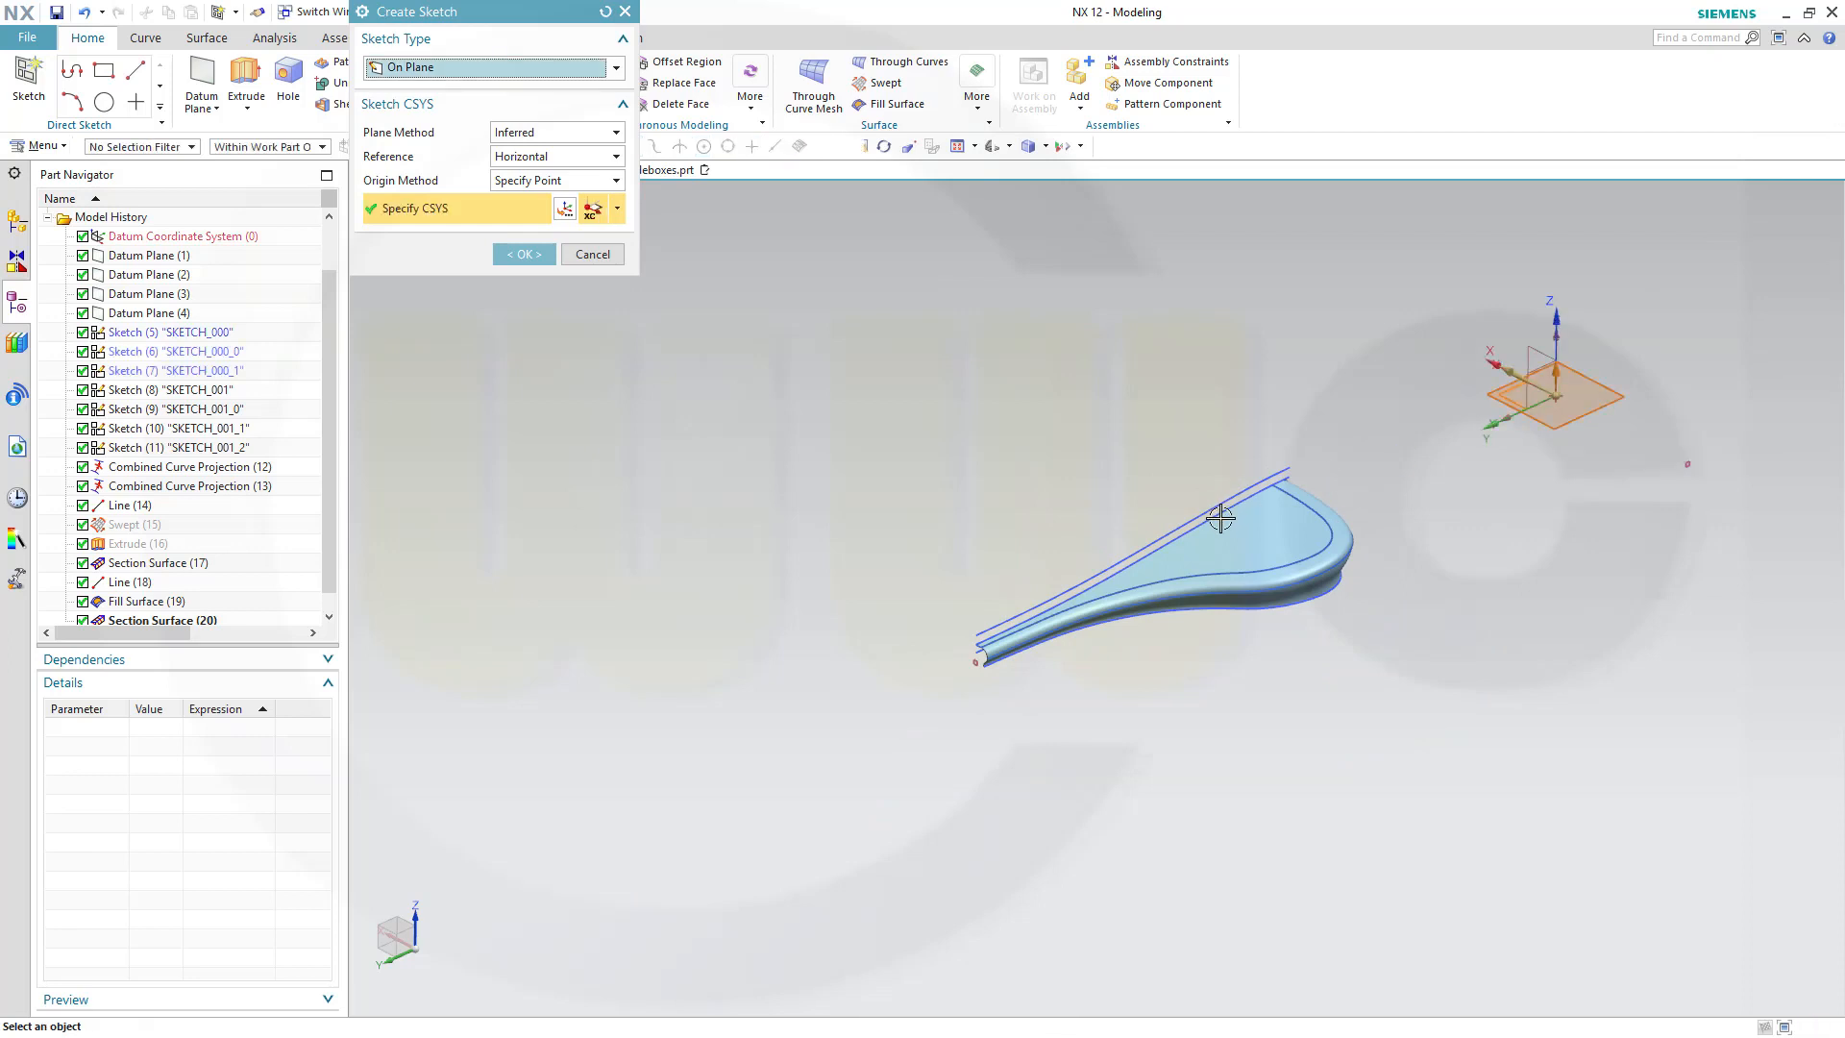
pyautogui.click(520, 256)
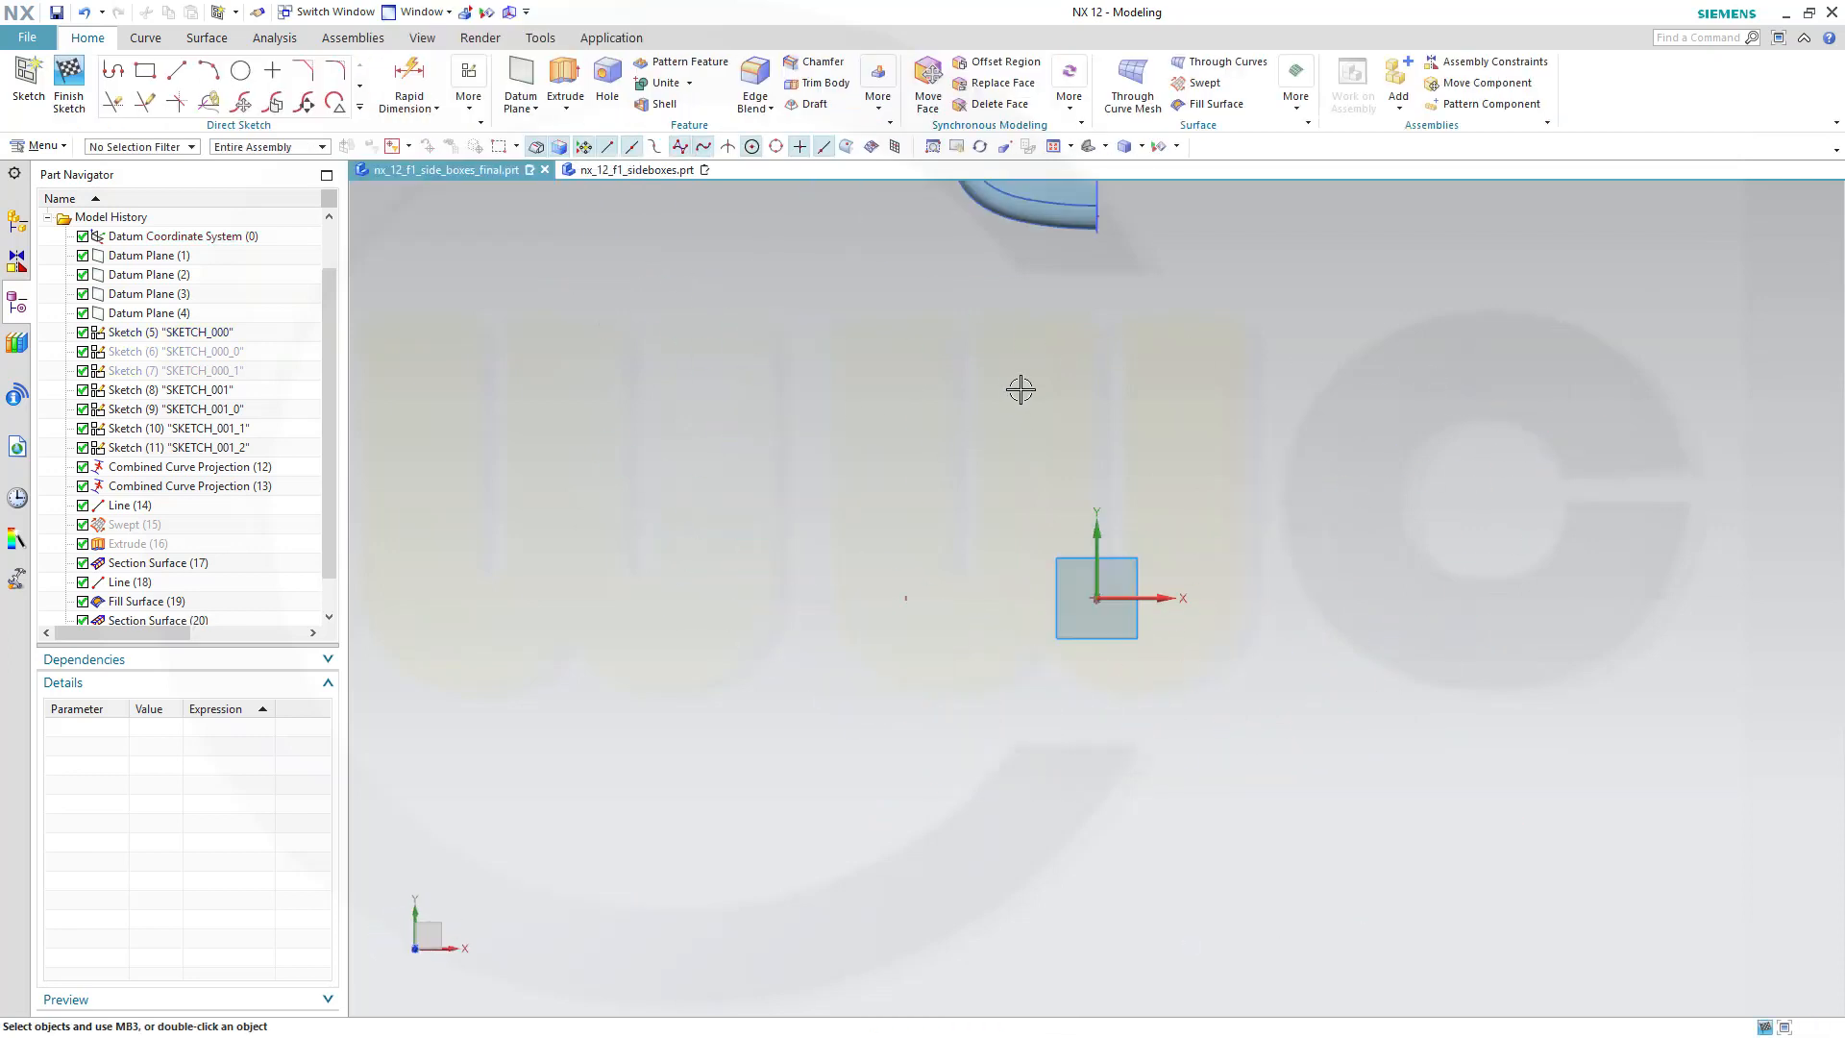
# Sketch a slanted line about 2450 long at about 85°, running from beyond the body's wide end to beyond its narrow end.
pyautogui.keyDown('shift'); pyautogui.moveTo(1020, 389); pyautogui.dragTo(786, 973, button='middle'); pyautogui.keyUp('shift')
pyautogui.scroll(1, 794, 682)
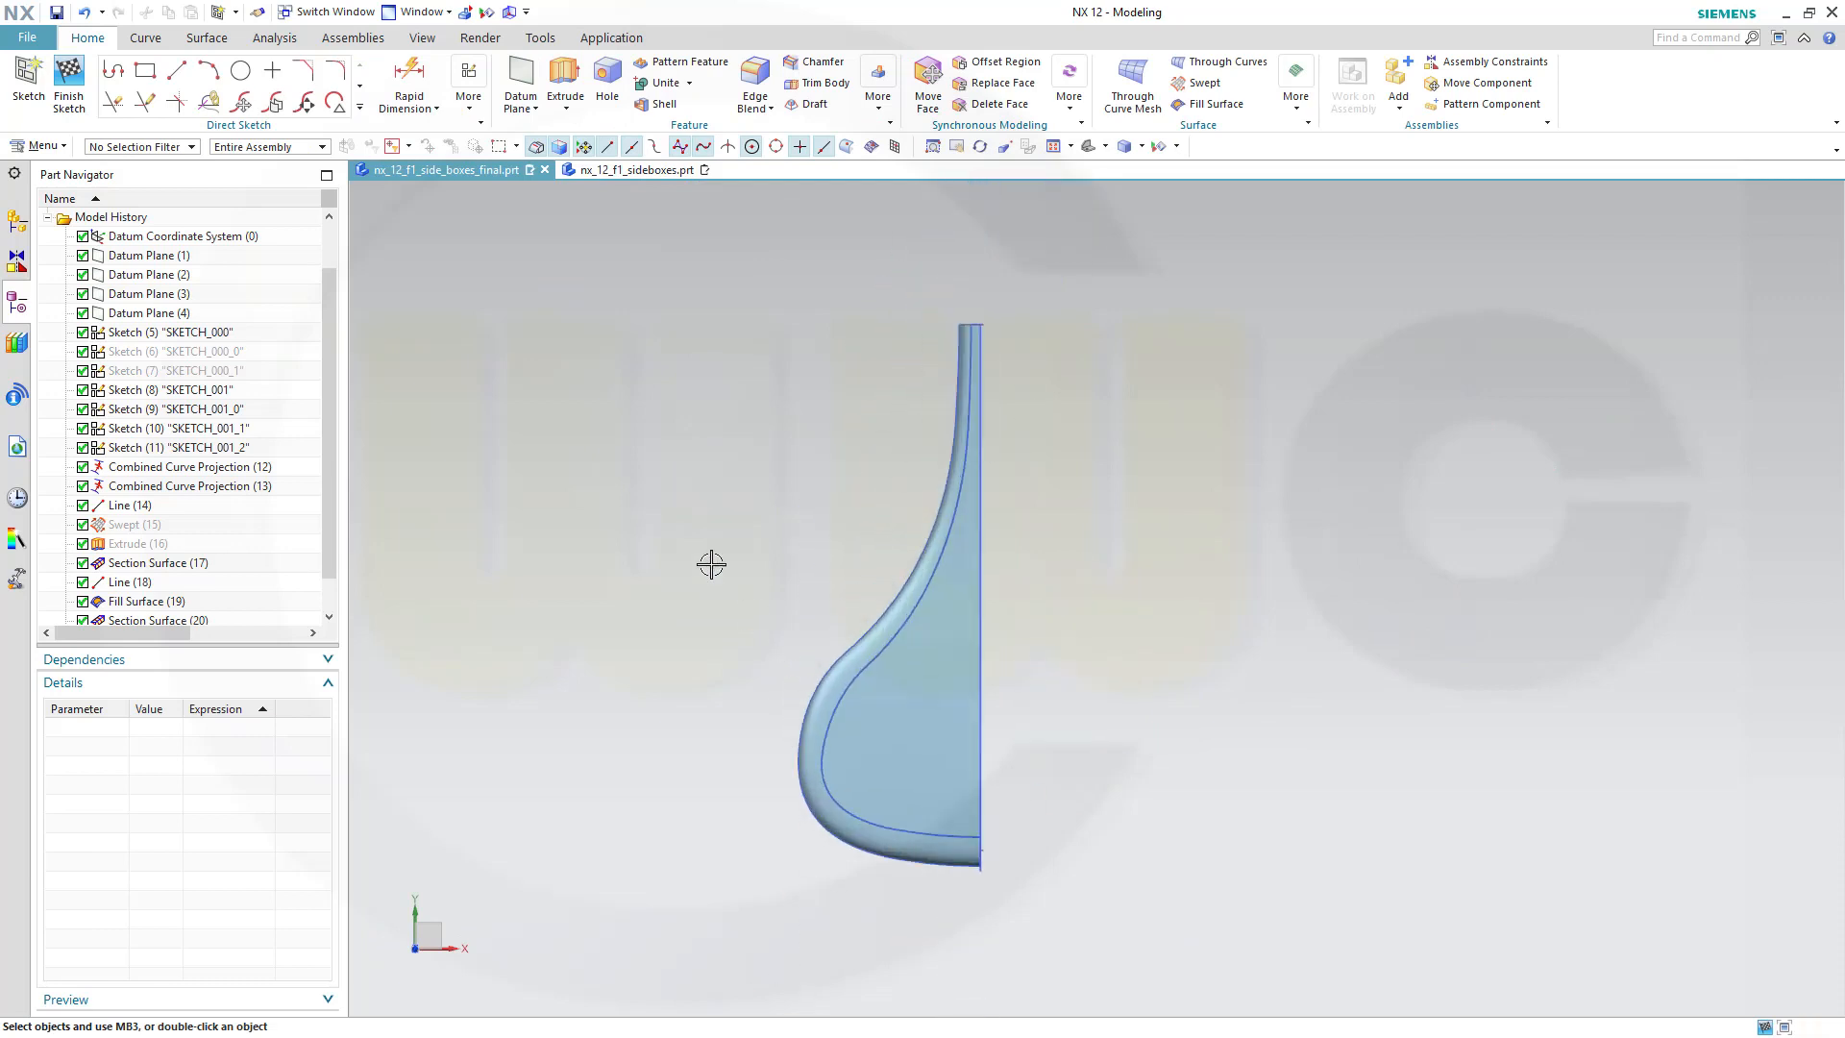
pyautogui.click(176, 77)
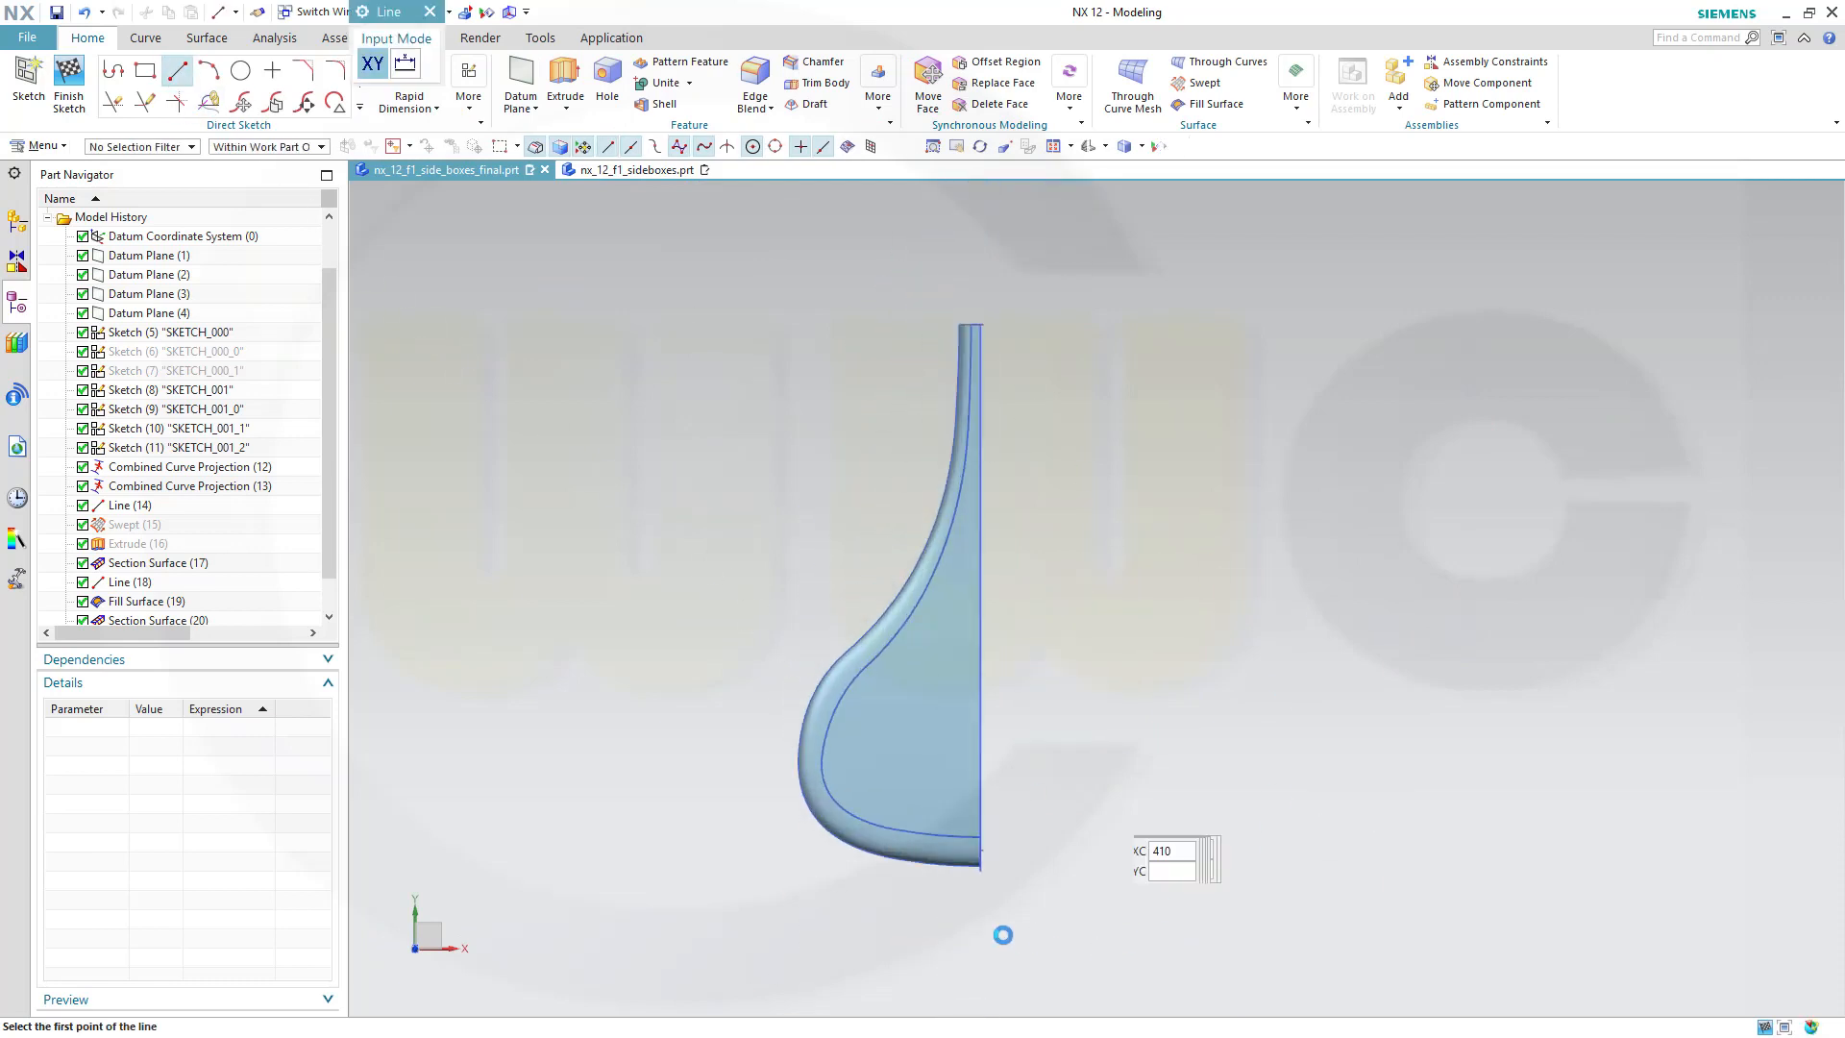
pyautogui.click(932, 874)
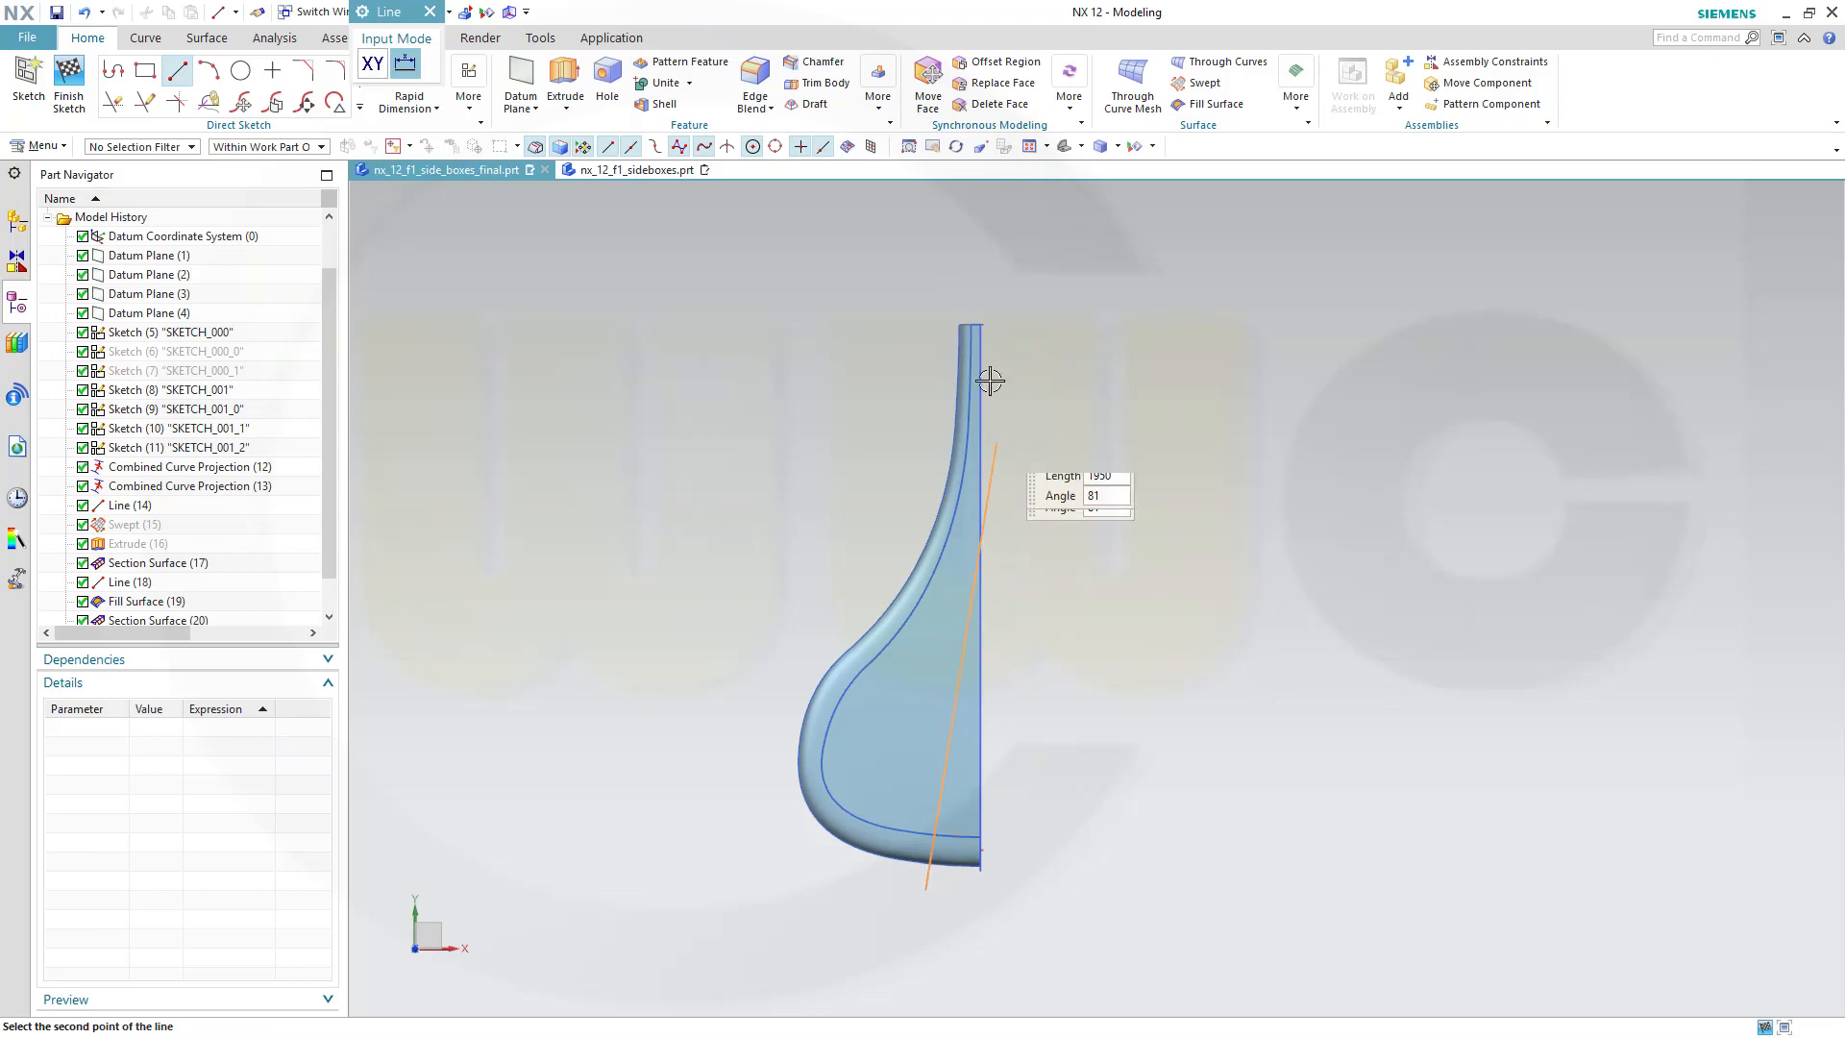
pyautogui.scroll(1, 980, 292)
pyautogui.scroll(1, 981, 259)
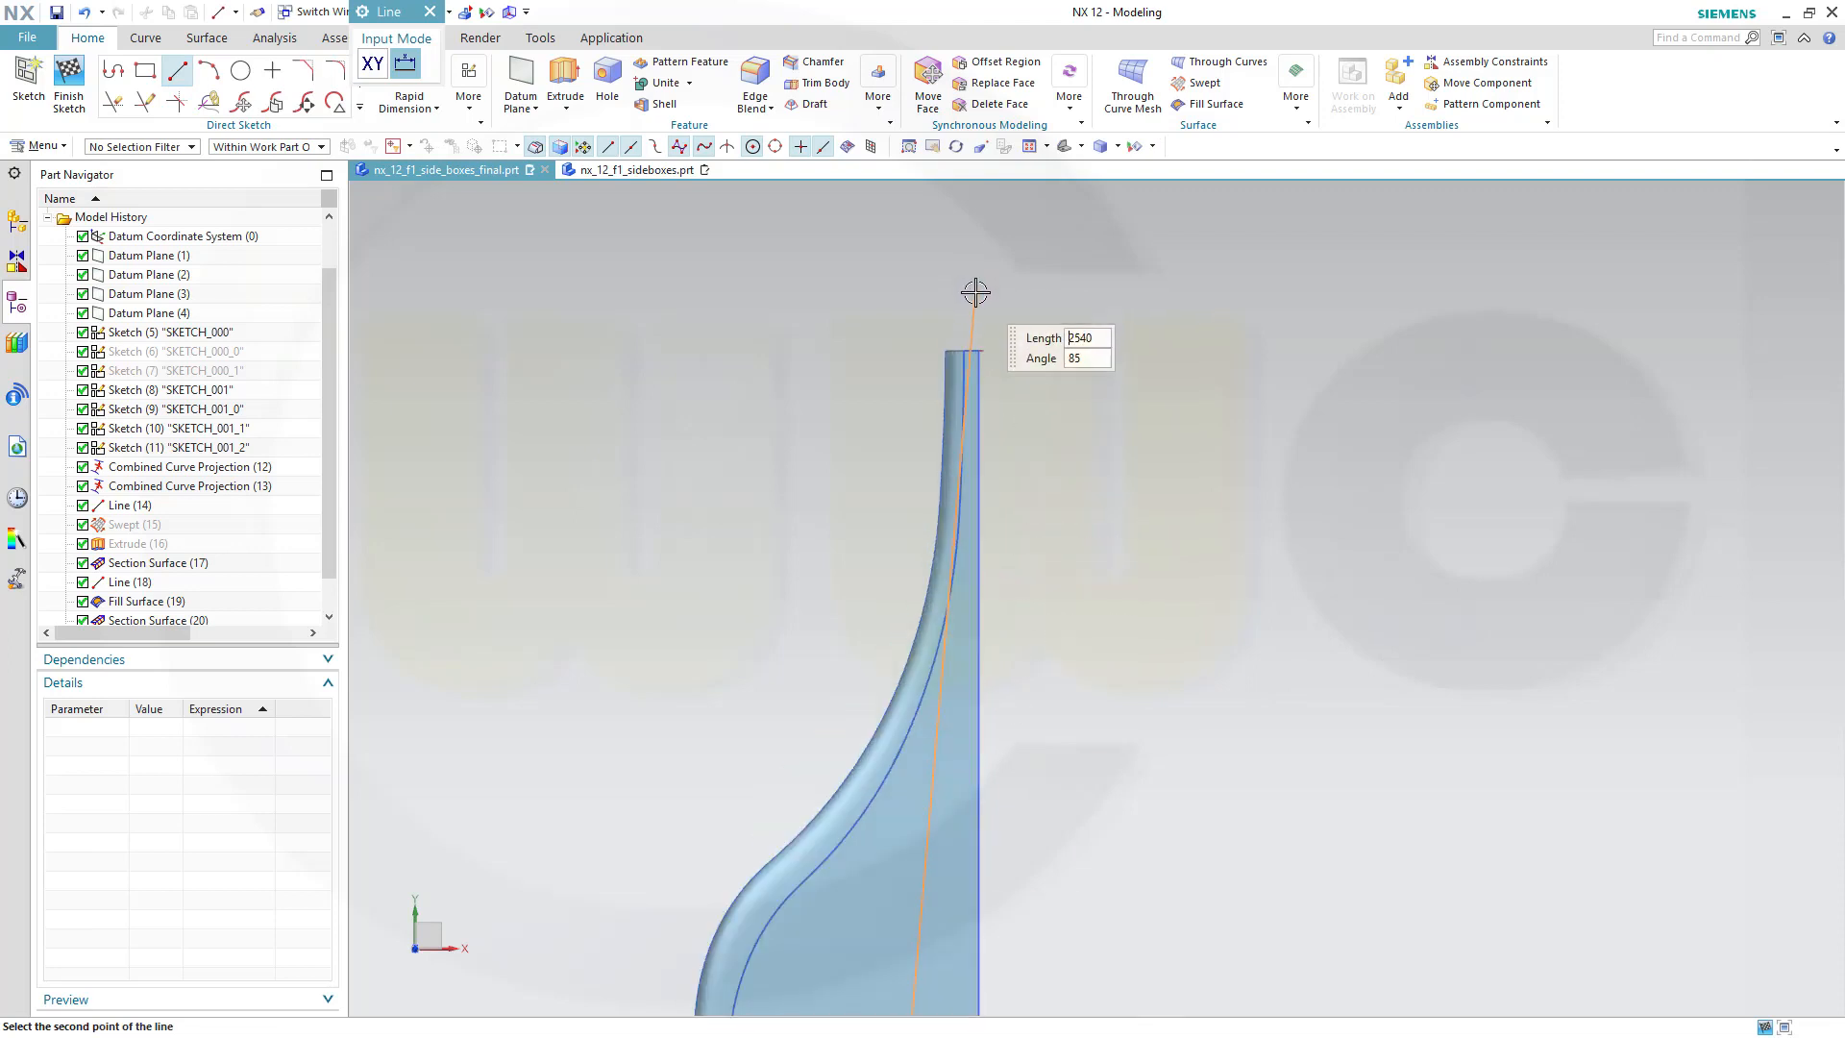
pyautogui.scroll(1, 979, 326)
pyautogui.scroll(1, 979, 326)
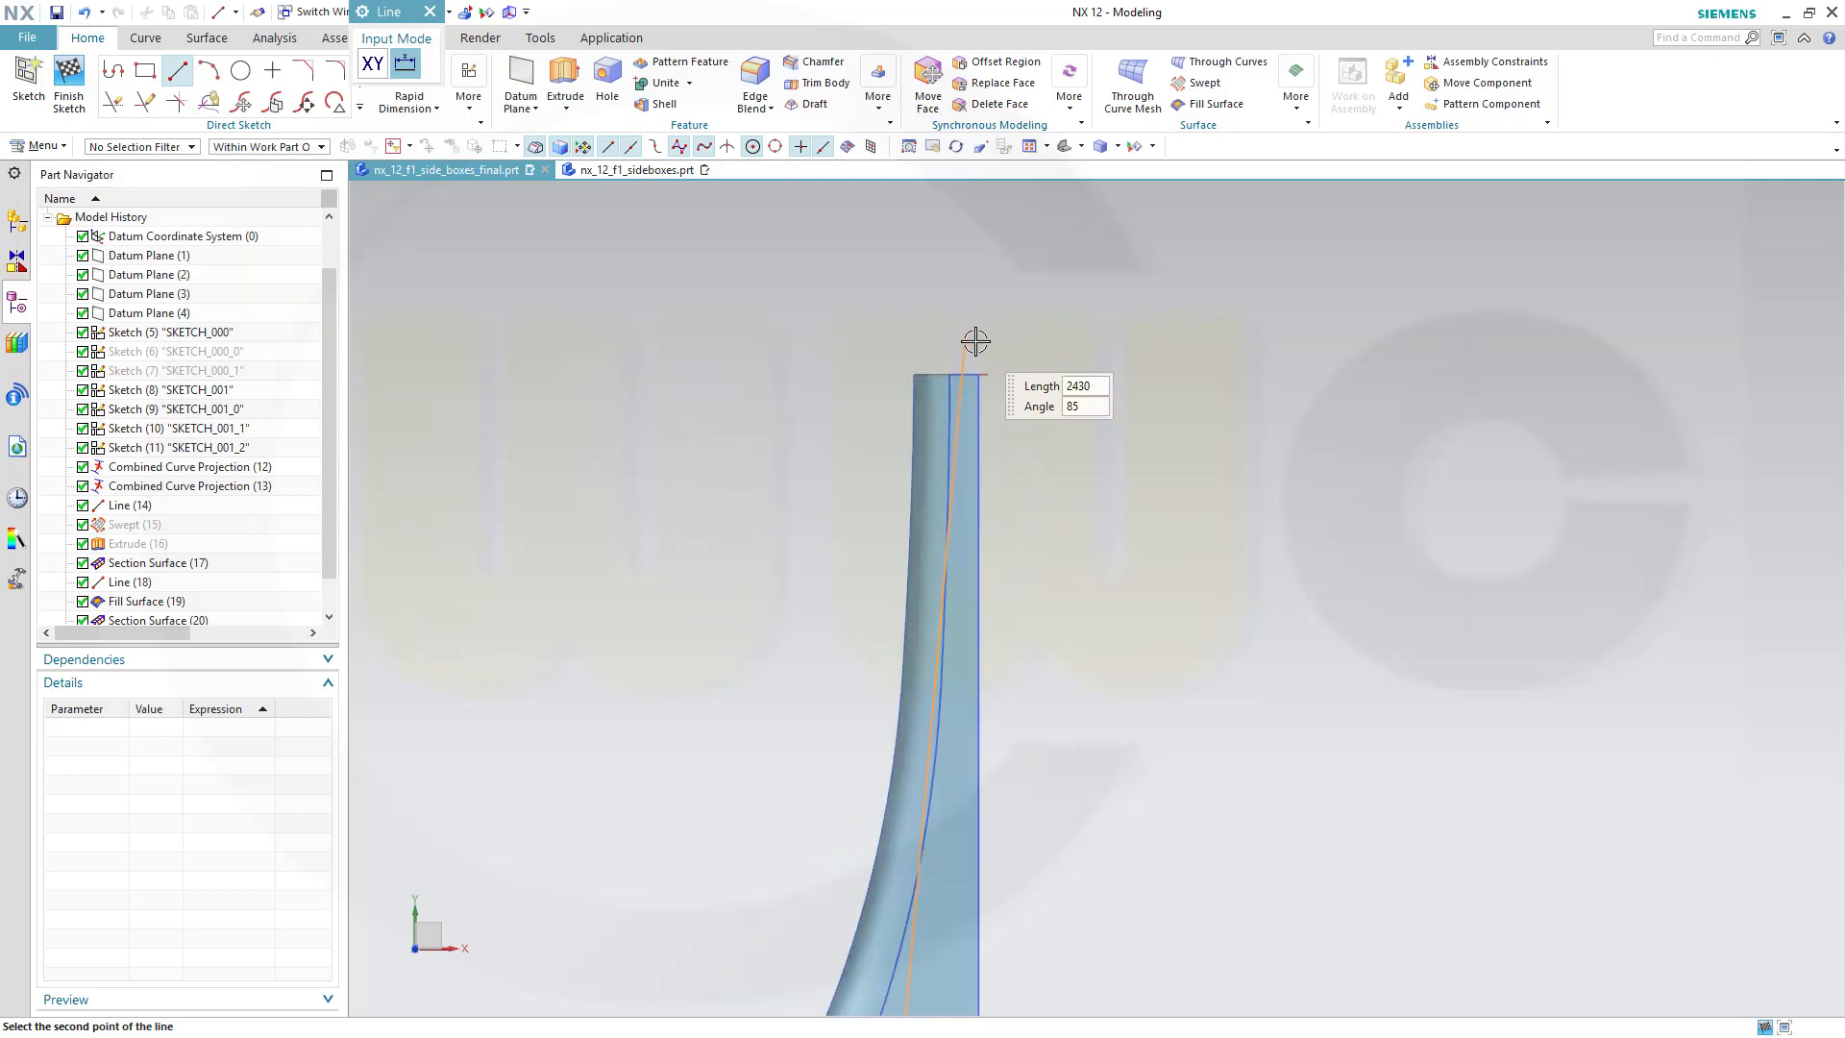
pyautogui.click(982, 322)
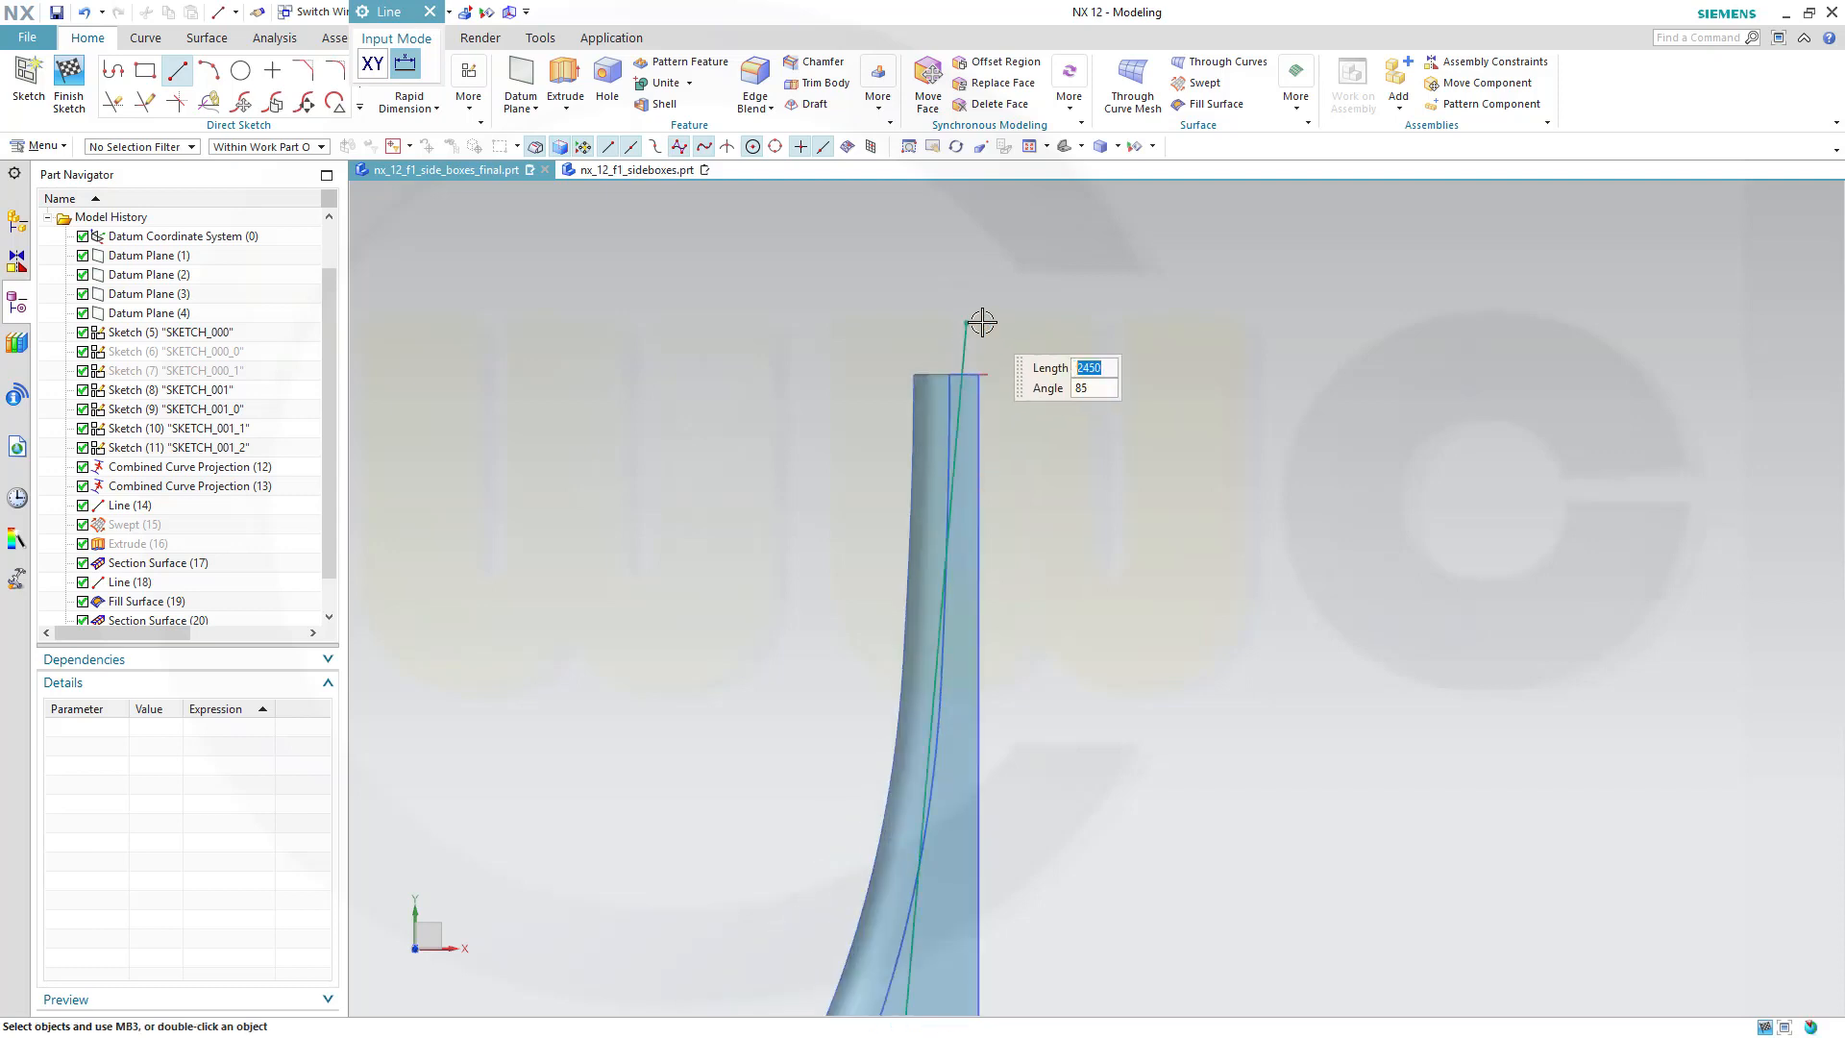
pyautogui.press('Escape')
pyautogui.scroll(-3, 1071, 577)
pyautogui.scroll(-4, 1071, 577)
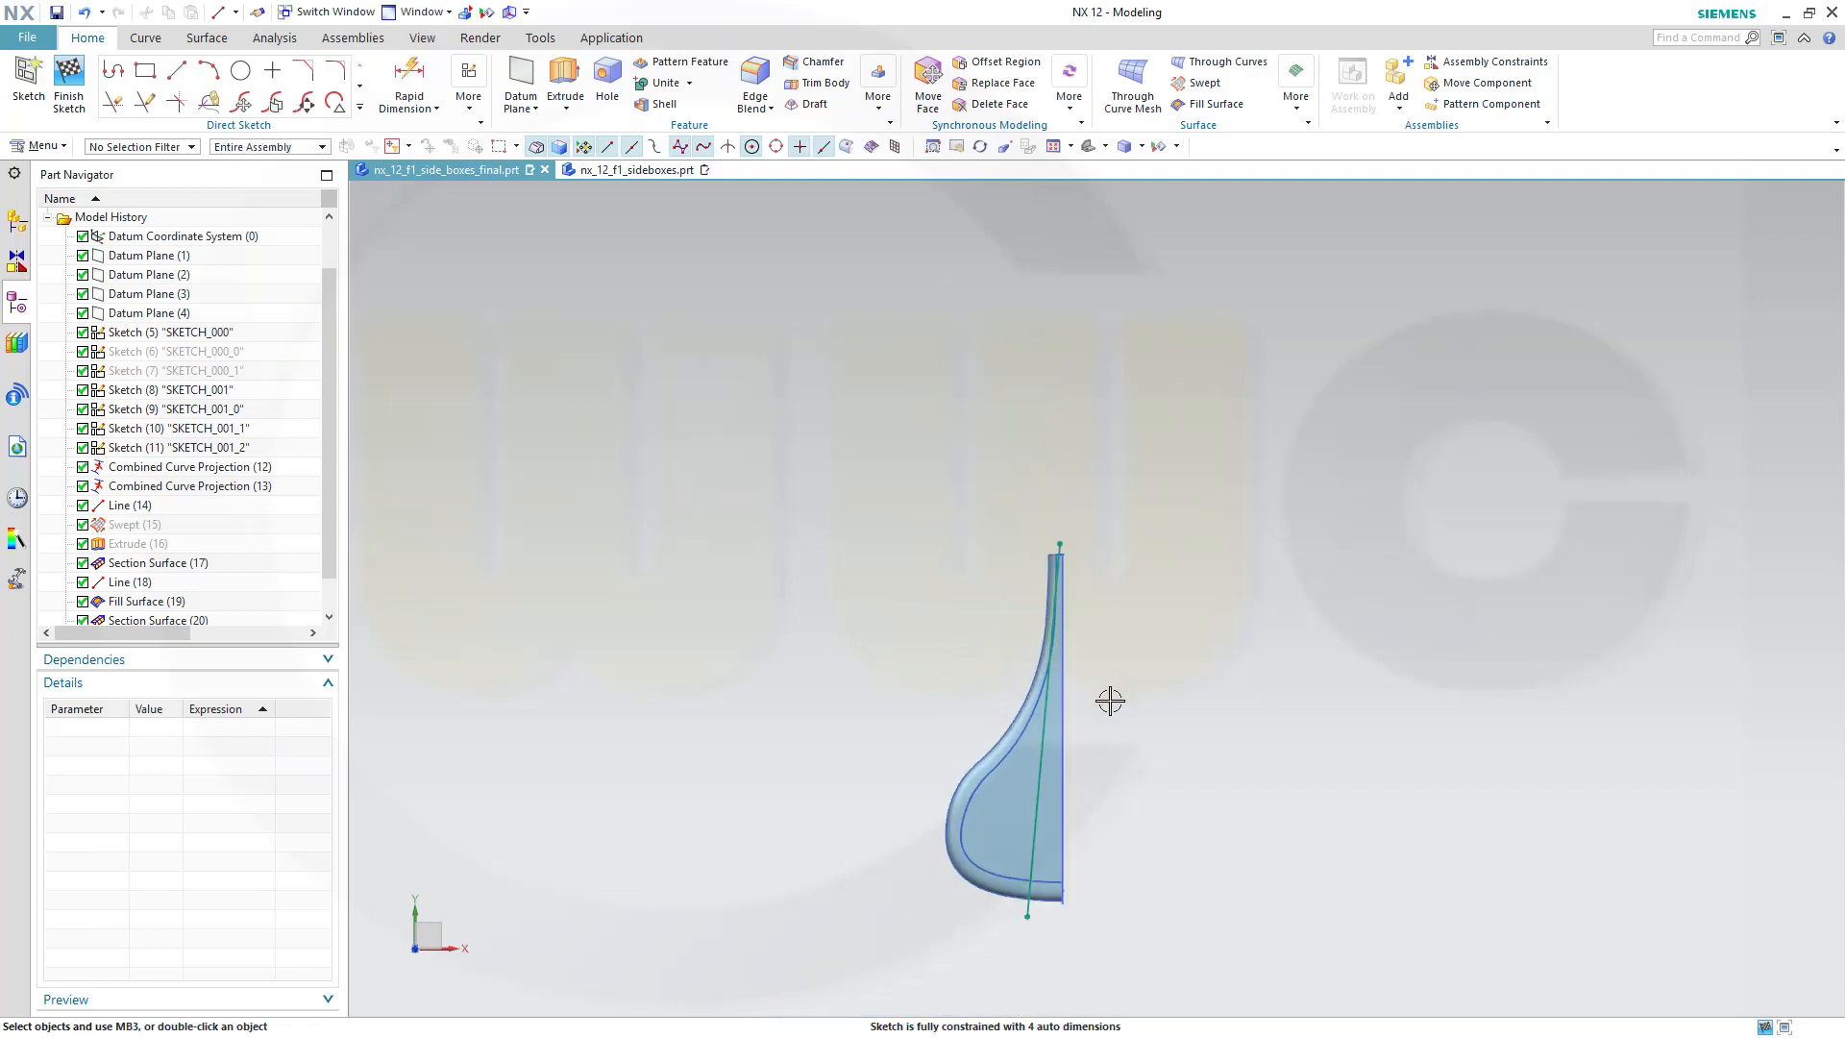
# Move the slanted line's endpoint at the wide end slightly closer to the body's straight centre edge and finish the sketch.
pyautogui.scroll(3, 1037, 941)
pyautogui.scroll(1, 1064, 904)
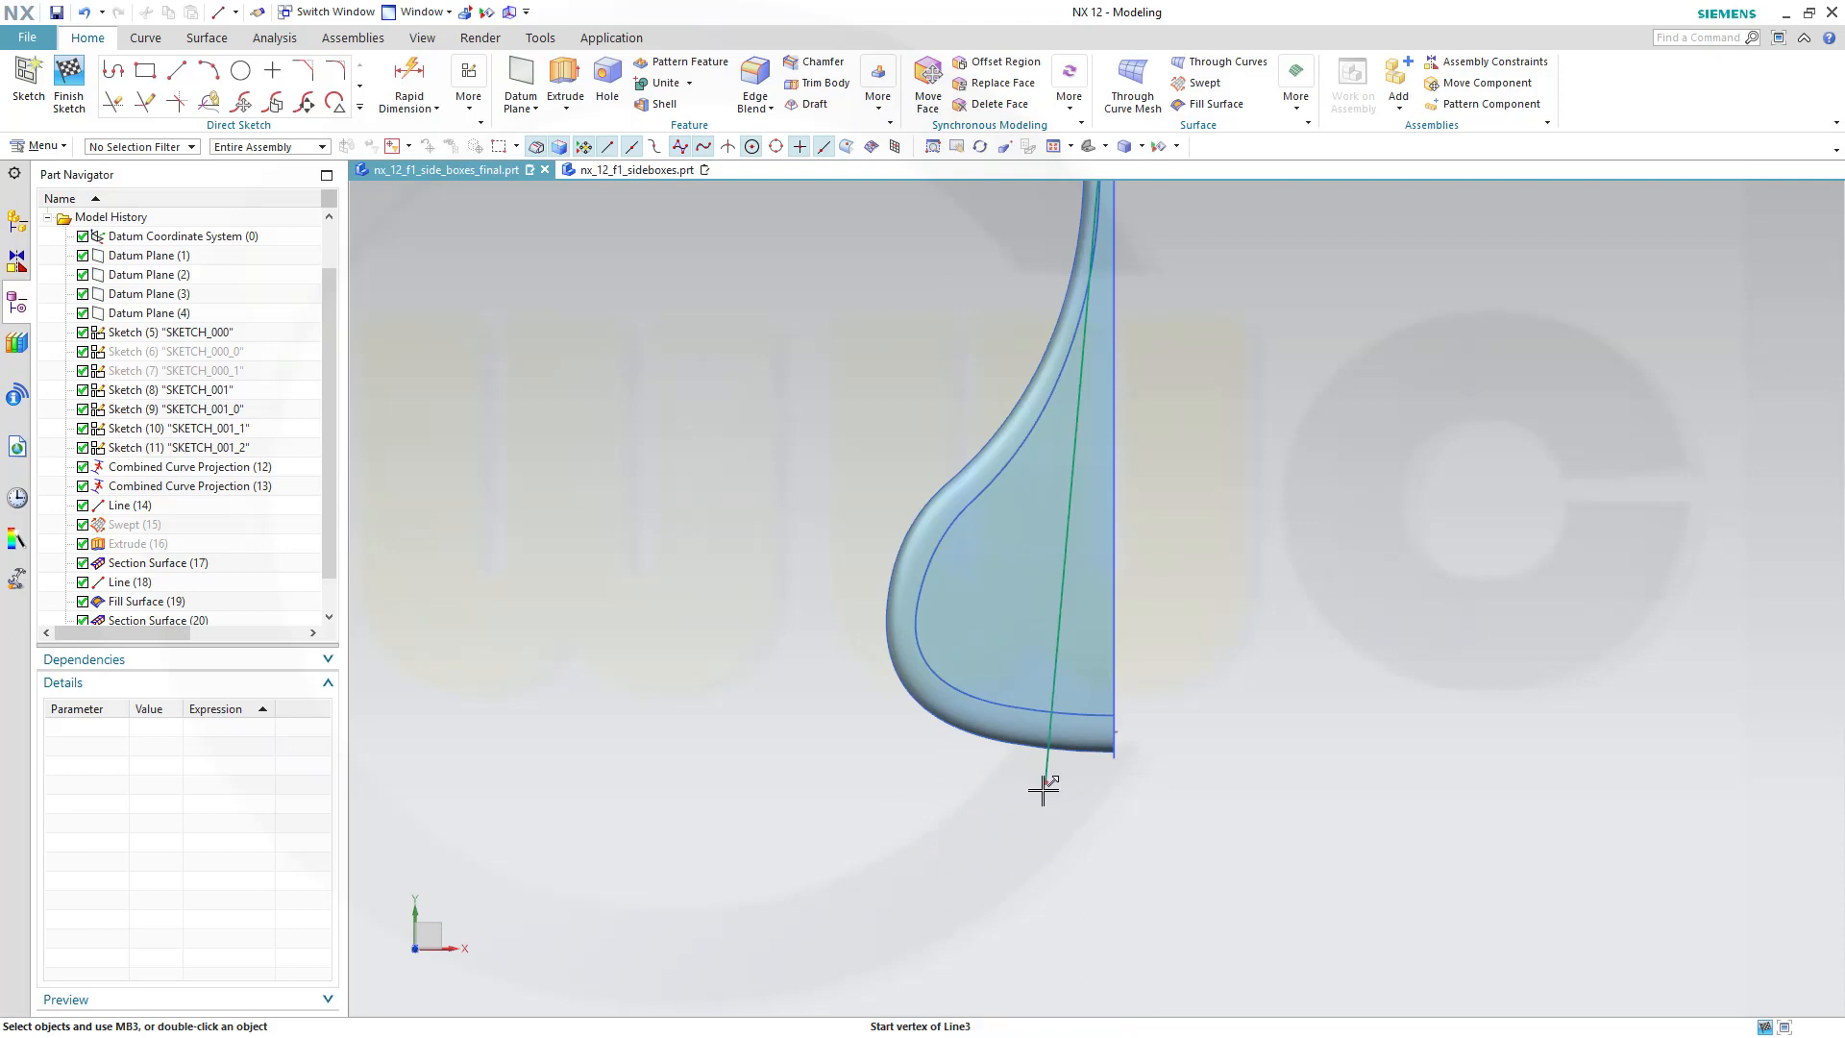
pyautogui.moveTo(1046, 786); pyautogui.dragTo(1055, 788)
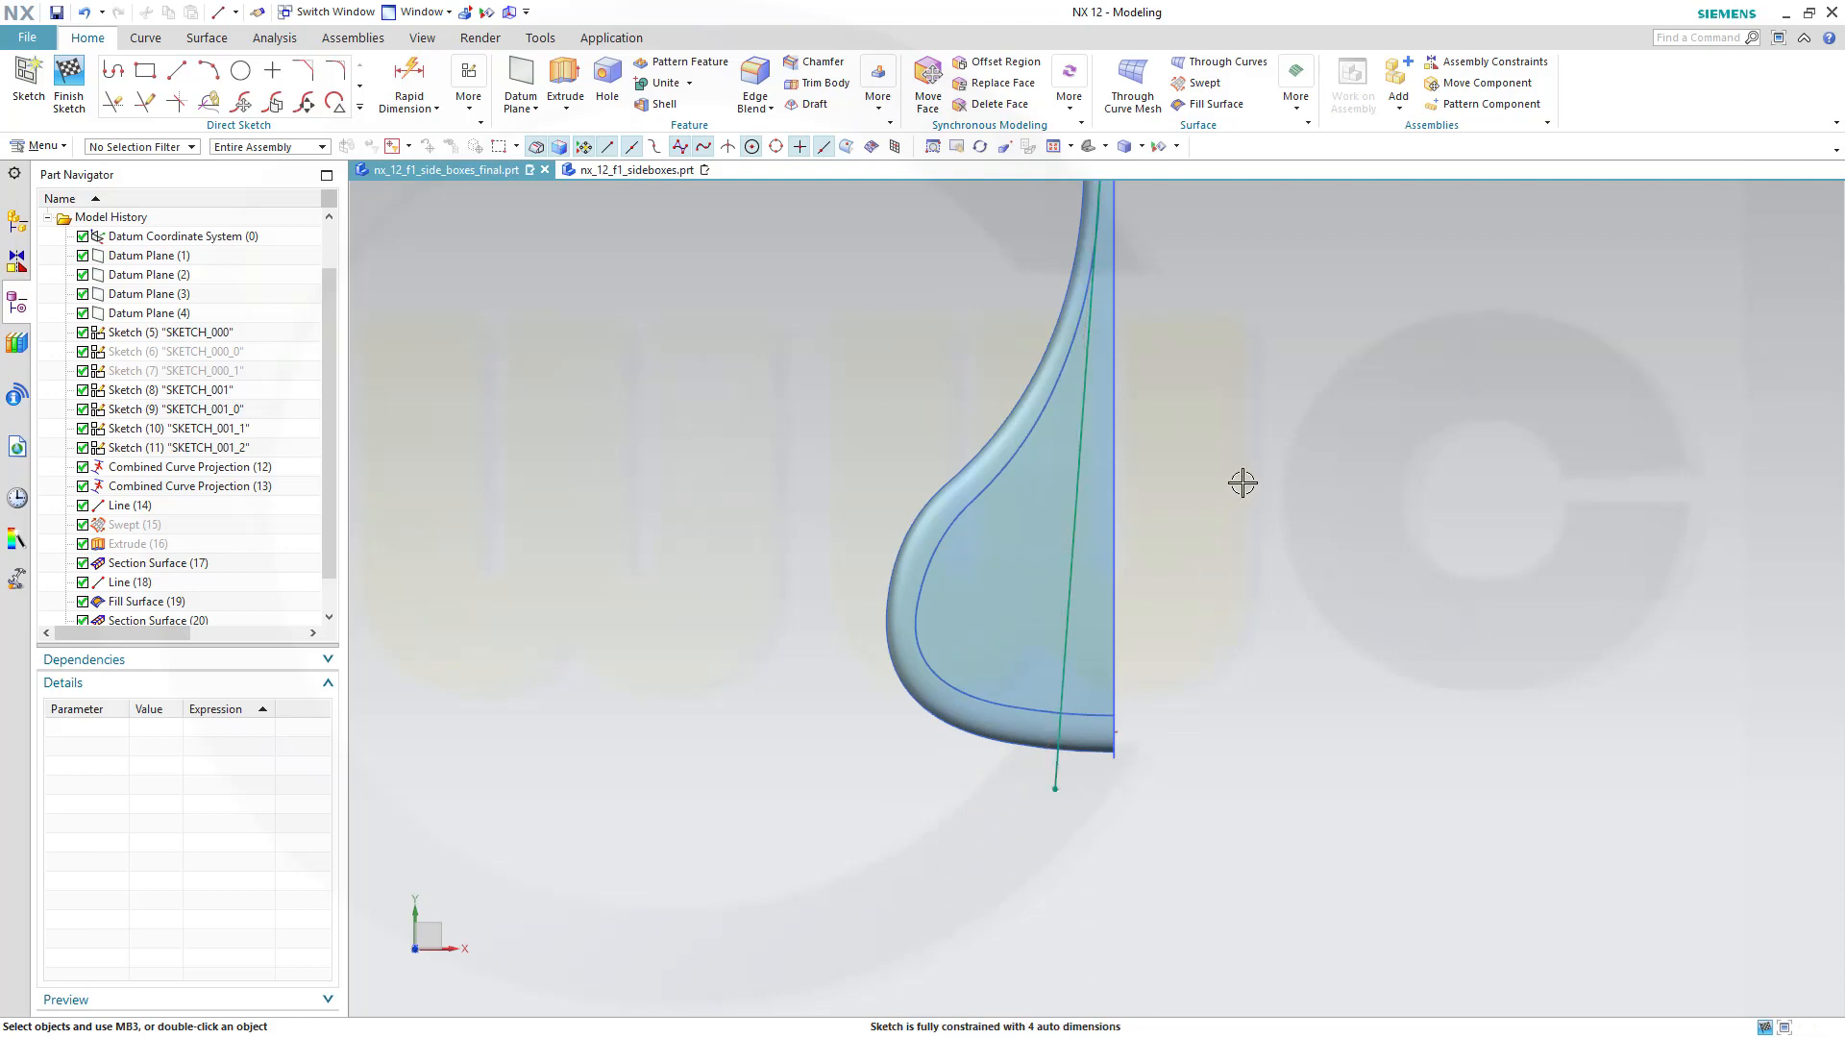
pyautogui.moveTo(1243, 482)
pyautogui.keyDown('shift'); pyautogui.mouseDown(button='middle')
pyautogui.moveTo(1237, 828)
pyautogui.moveTo(1232, 787)
pyautogui.mouseUp(button='middle'); pyautogui.keyUp('shift')
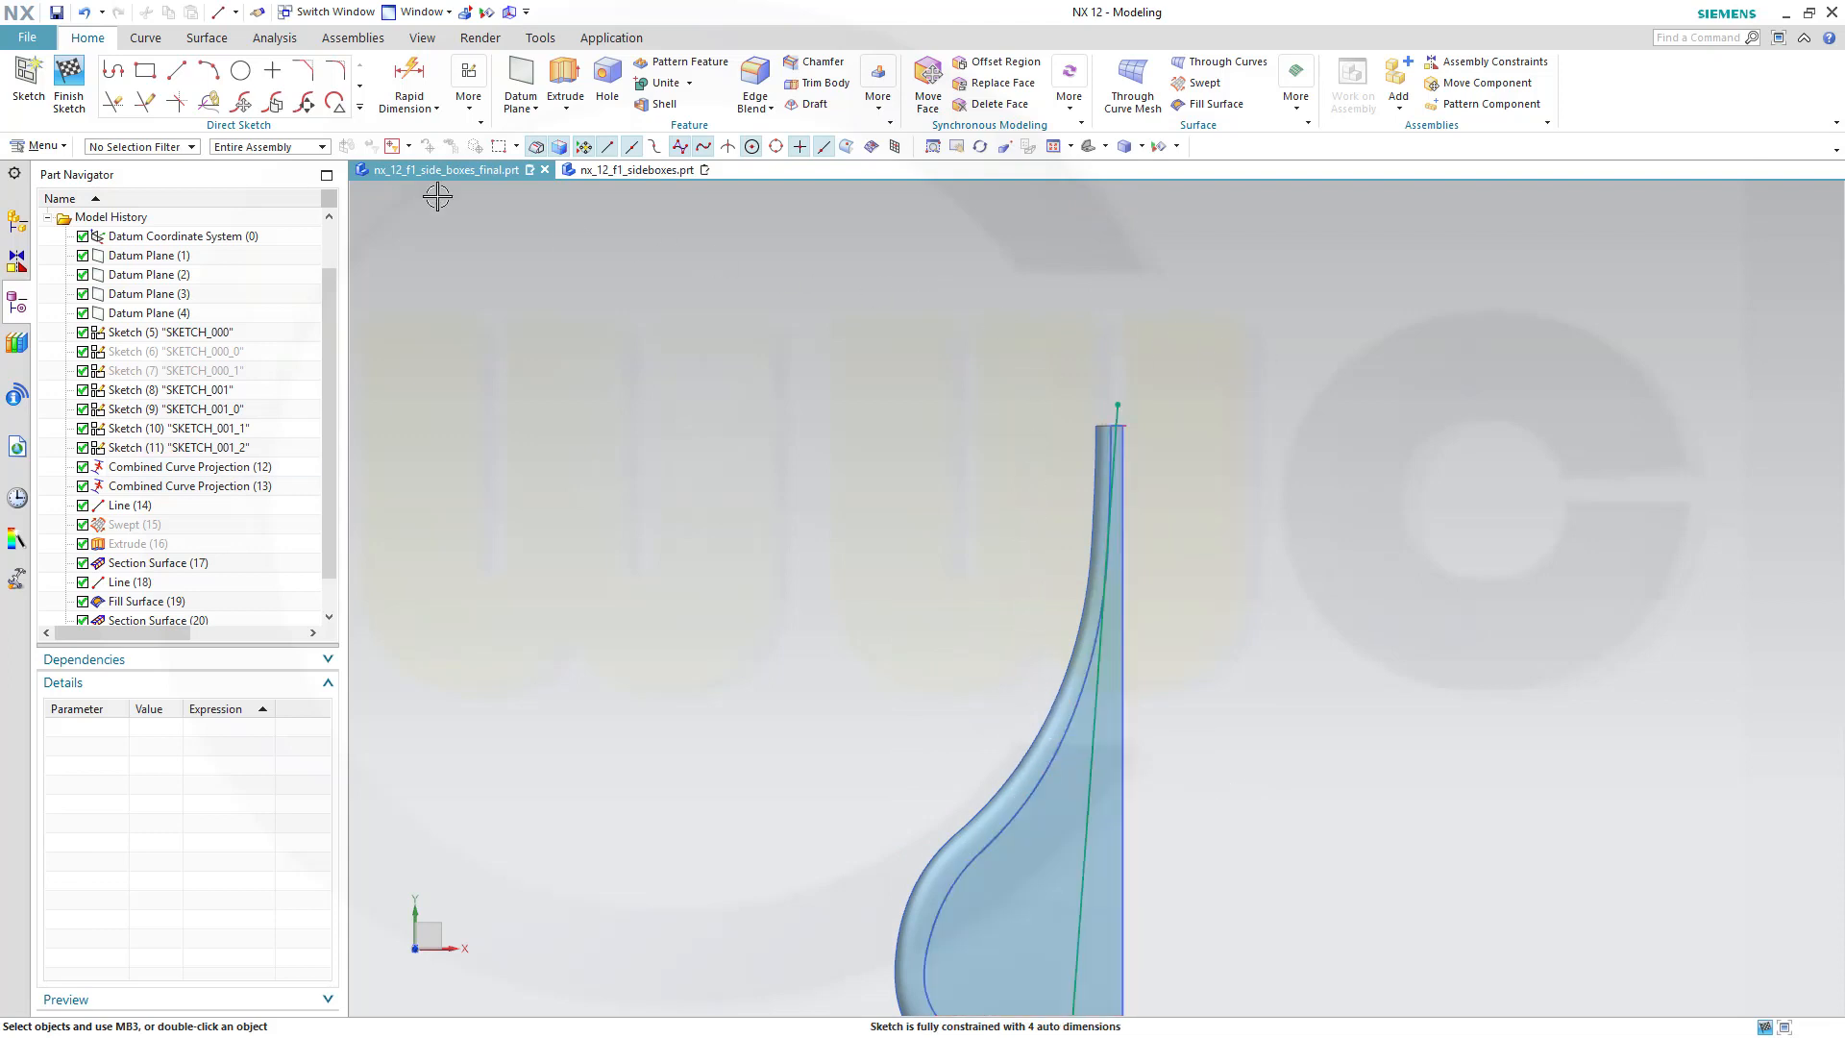
pyautogui.click(87, 83)
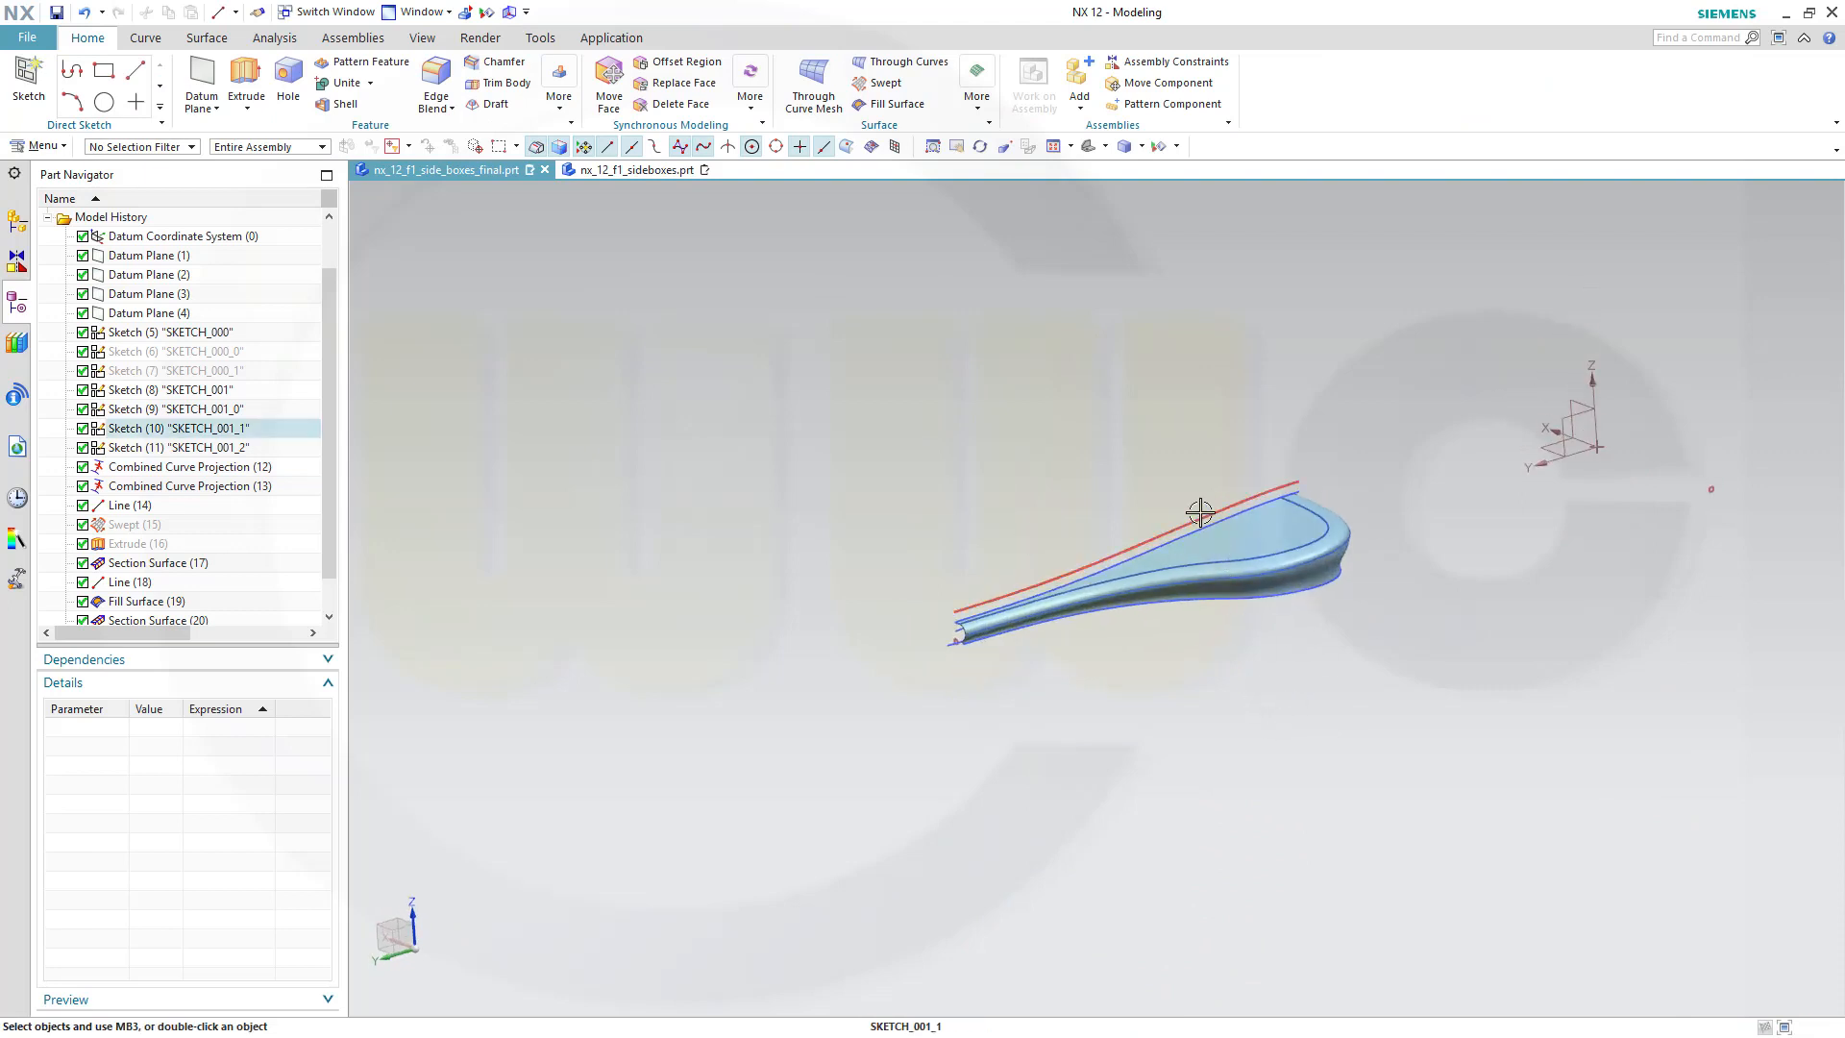
# Edit SKETCH_001_1, raising the spline's endpoint well above the wide end and moving both inner points to even out the slope.
pyautogui.doubleClick(1200, 512)
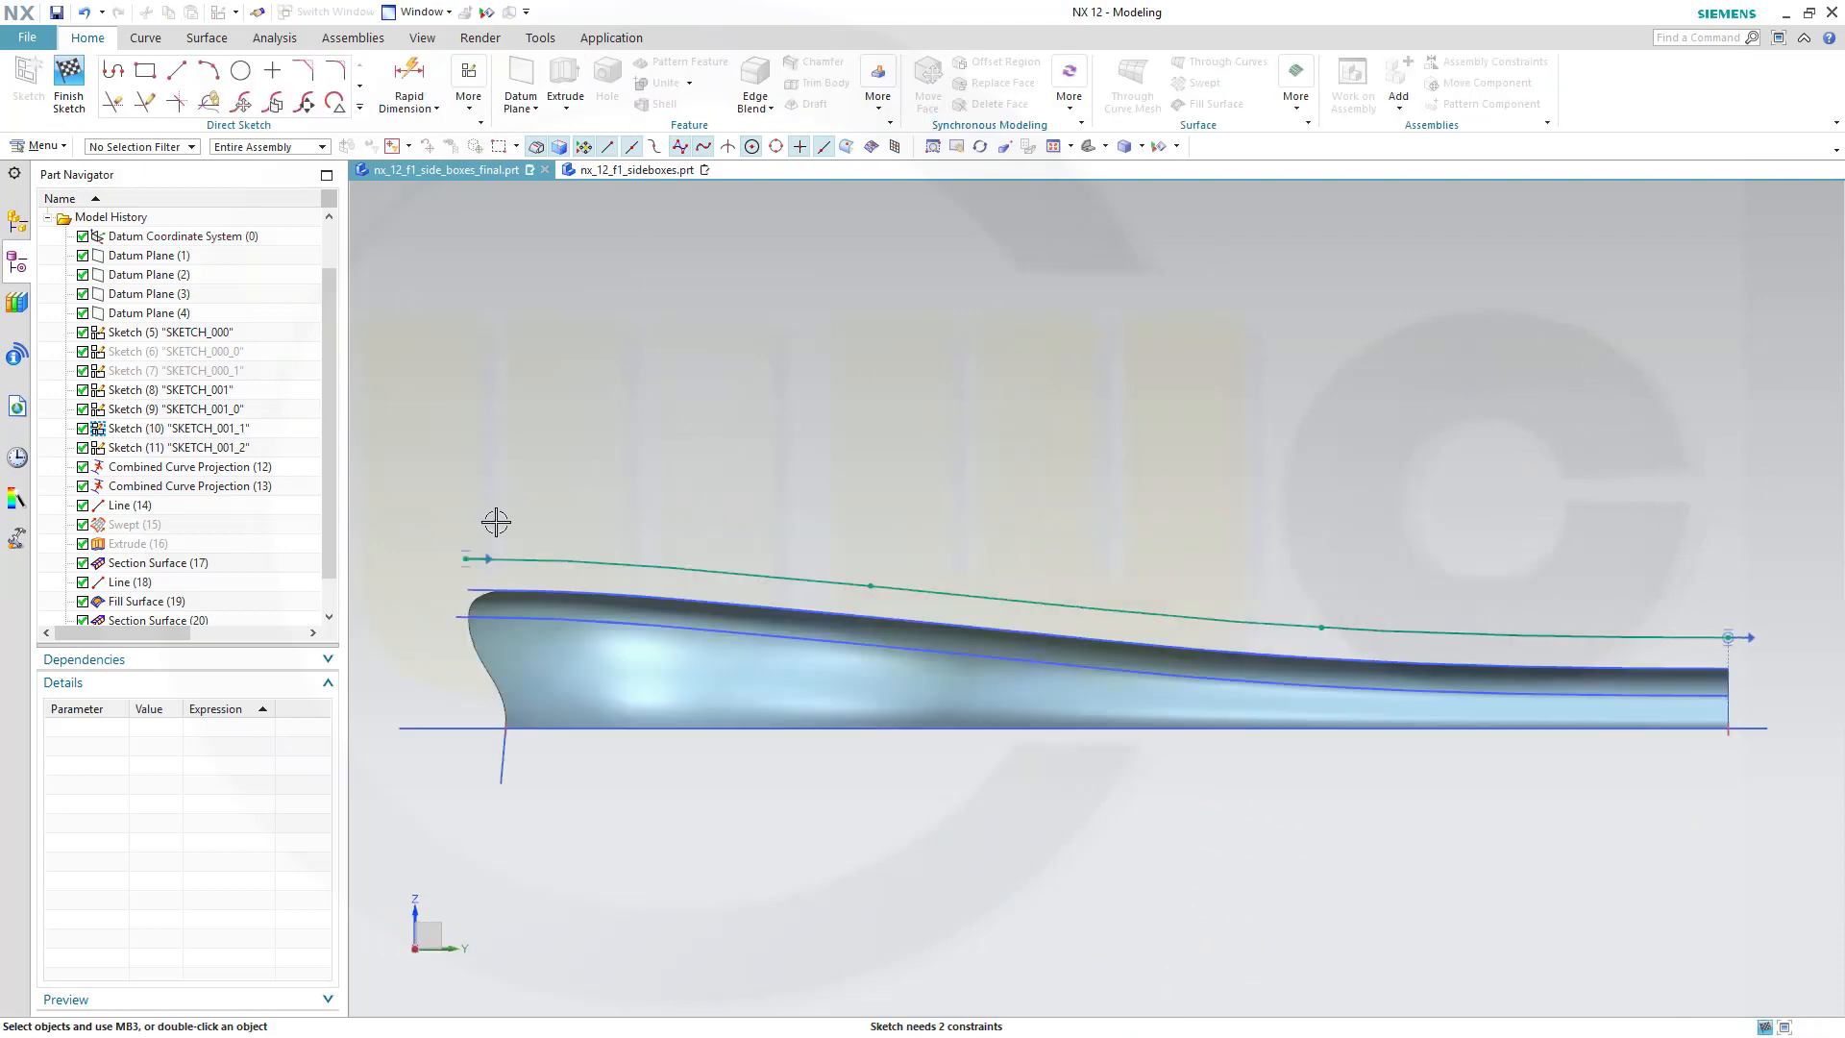
pyautogui.moveTo(465, 557); pyautogui.dragTo(456, 449)
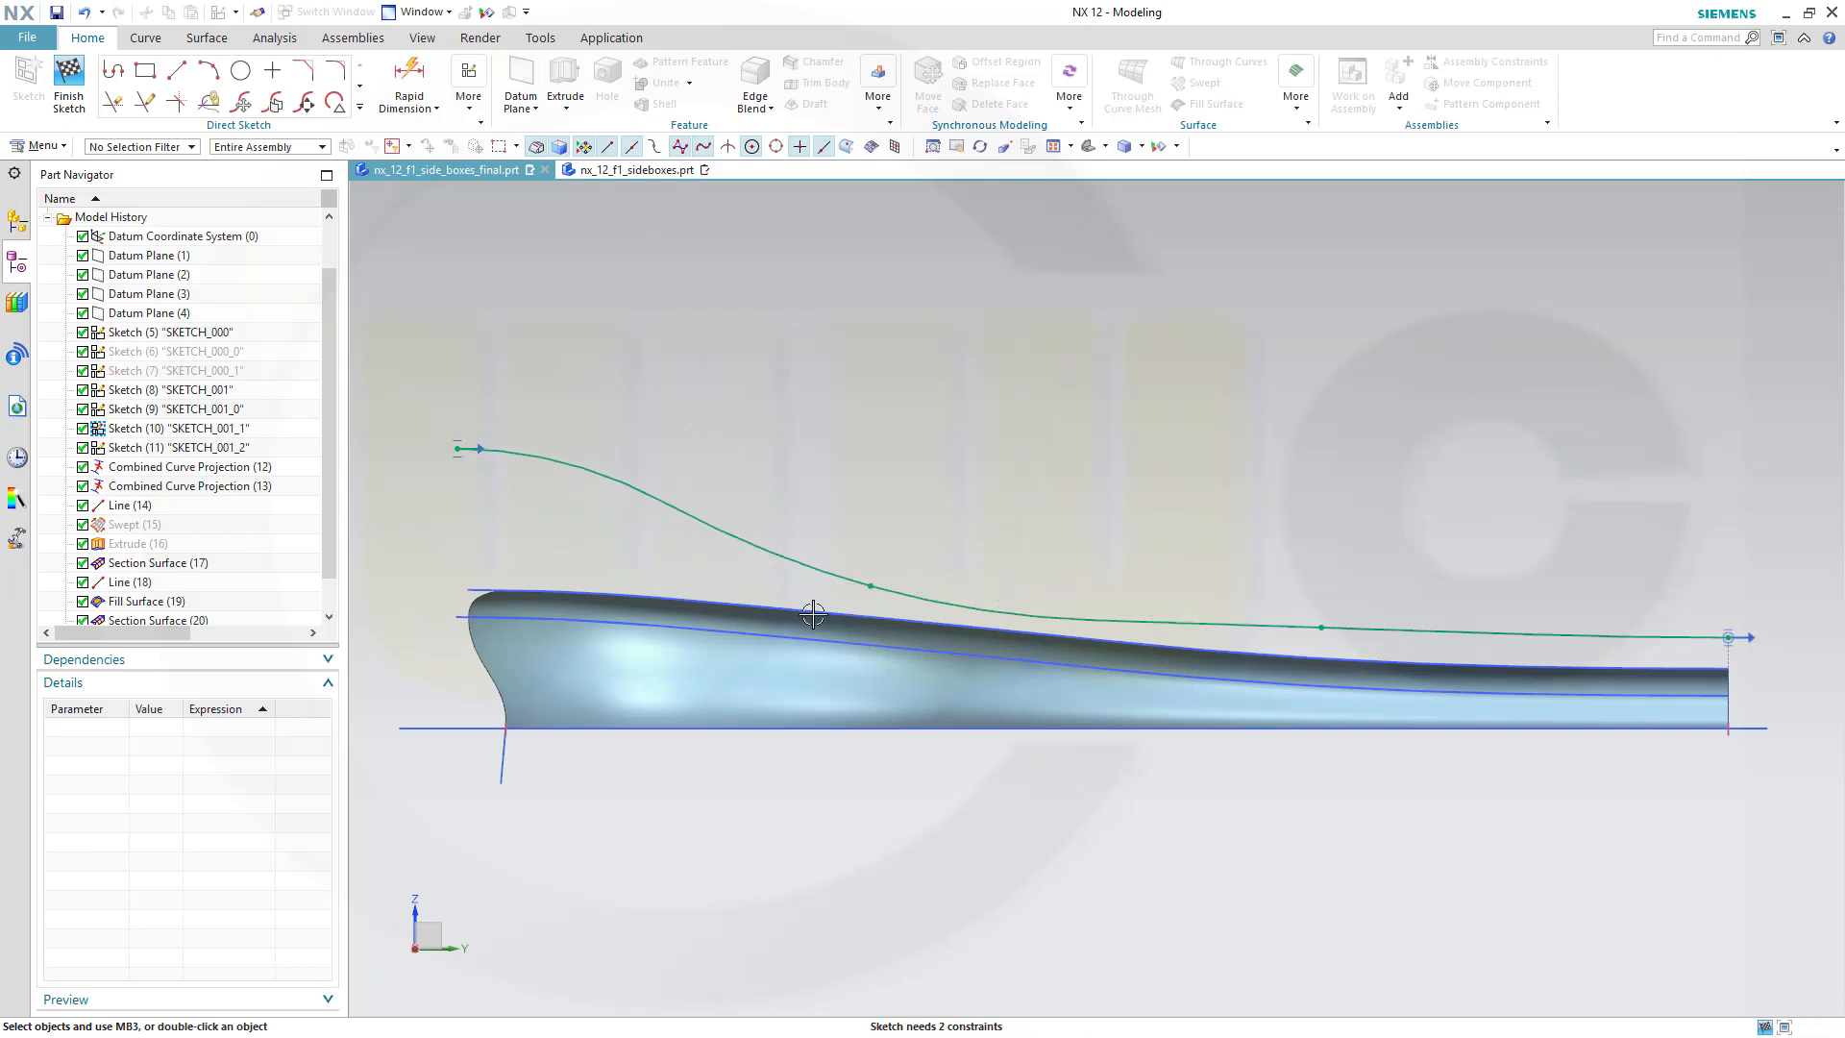
pyautogui.moveTo(868, 586); pyautogui.dragTo(843, 560)
pyautogui.moveTo(1321, 627); pyautogui.dragTo(1264, 613)
pyautogui.moveTo(843, 556); pyautogui.dragTo(832, 546)
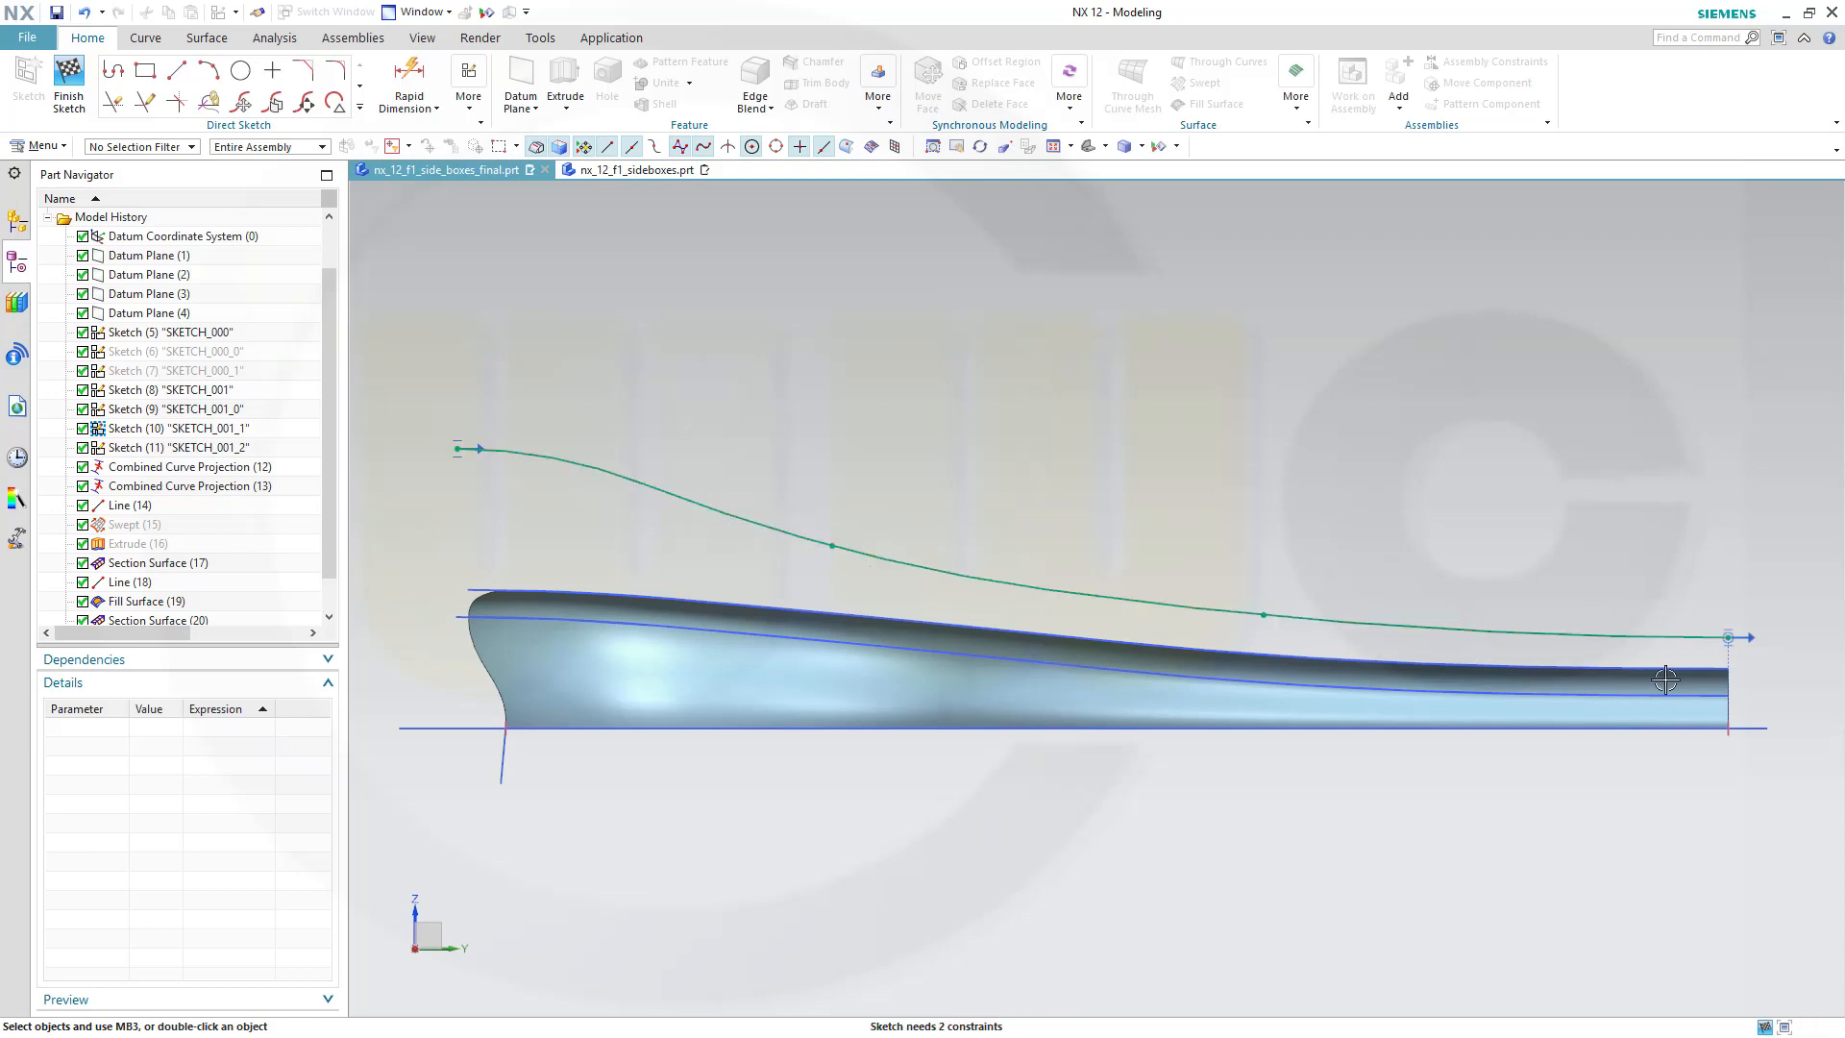
# Raise the spline's narrow-end endpoint slightly, shift both inner points toward the wide end for a smooth slope, and finish the sketch.
pyautogui.moveTo(1723, 638); pyautogui.dragTo(1728, 623)
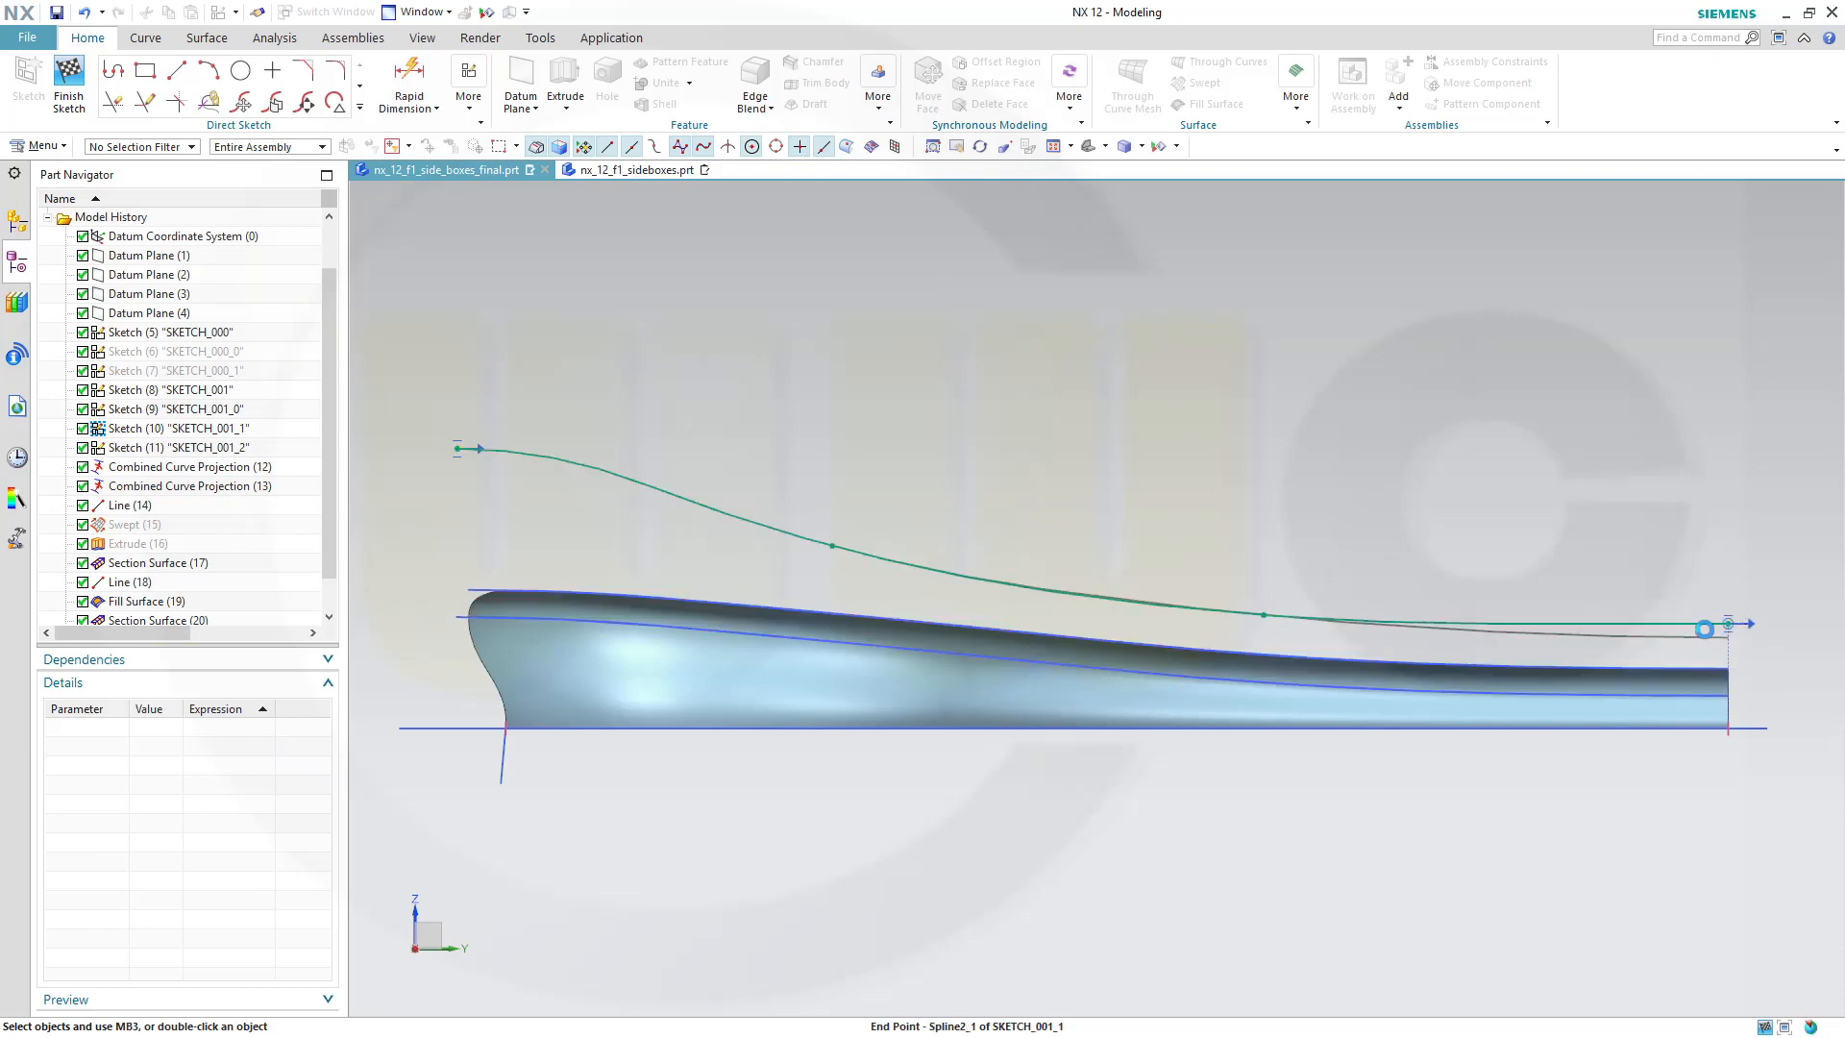
pyautogui.moveTo(1256, 611)
pyautogui.mouseDown()
pyautogui.moveTo(1244, 589)
pyautogui.moveTo(1251, 611)
pyautogui.mouseUp()
pyautogui.moveTo(832, 546); pyautogui.dragTo(791, 510)
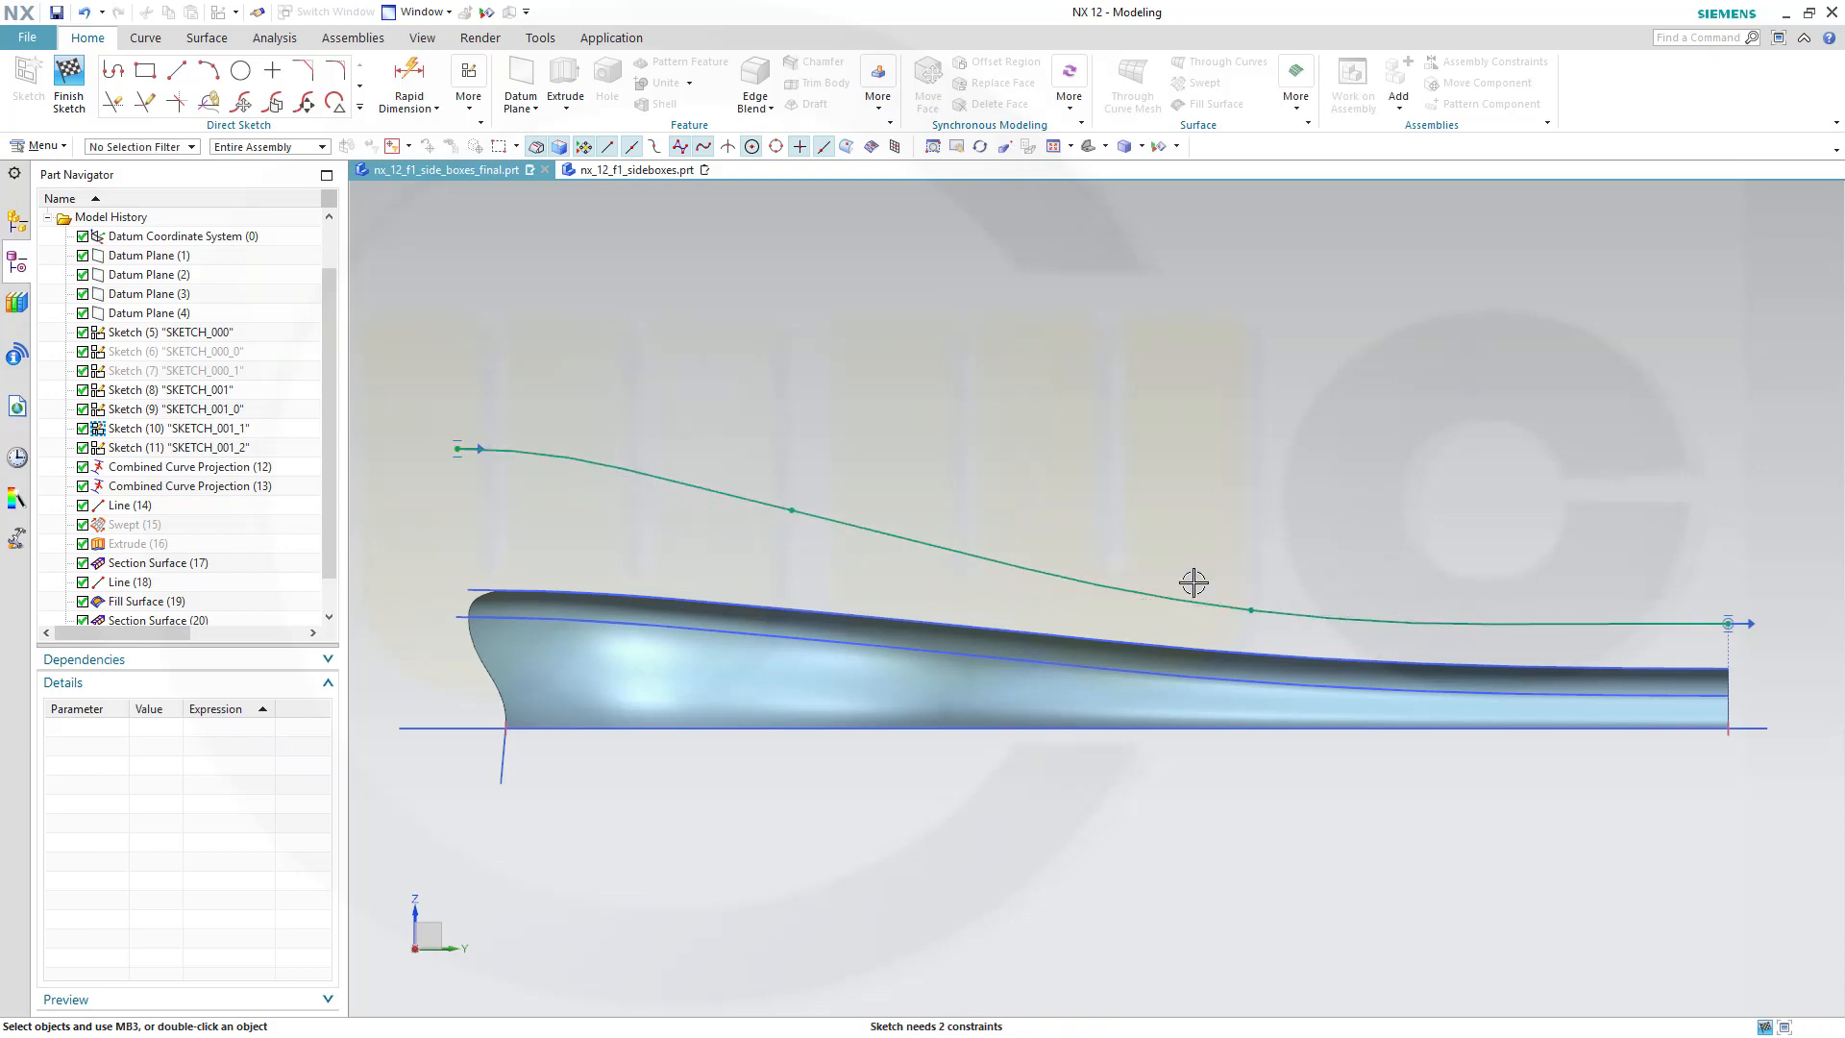
pyautogui.moveTo(1250, 610); pyautogui.dragTo(1156, 589)
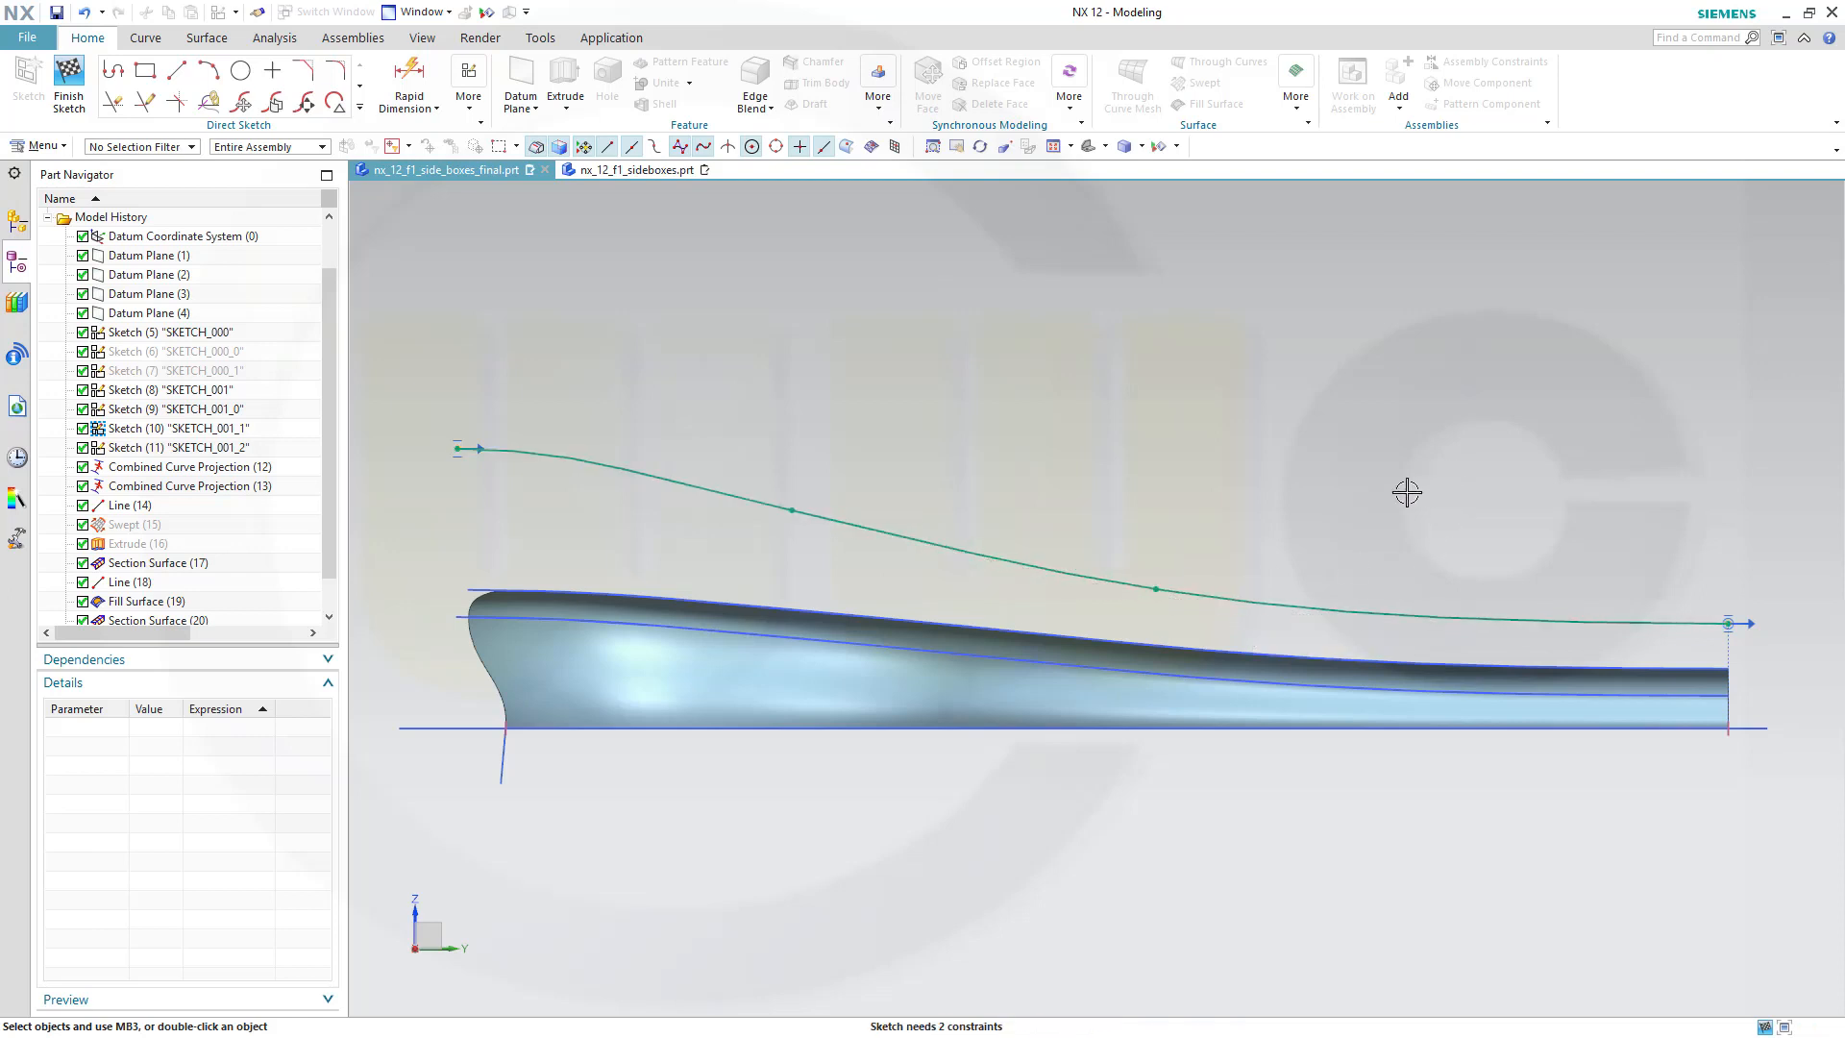
pyautogui.click(79, 79)
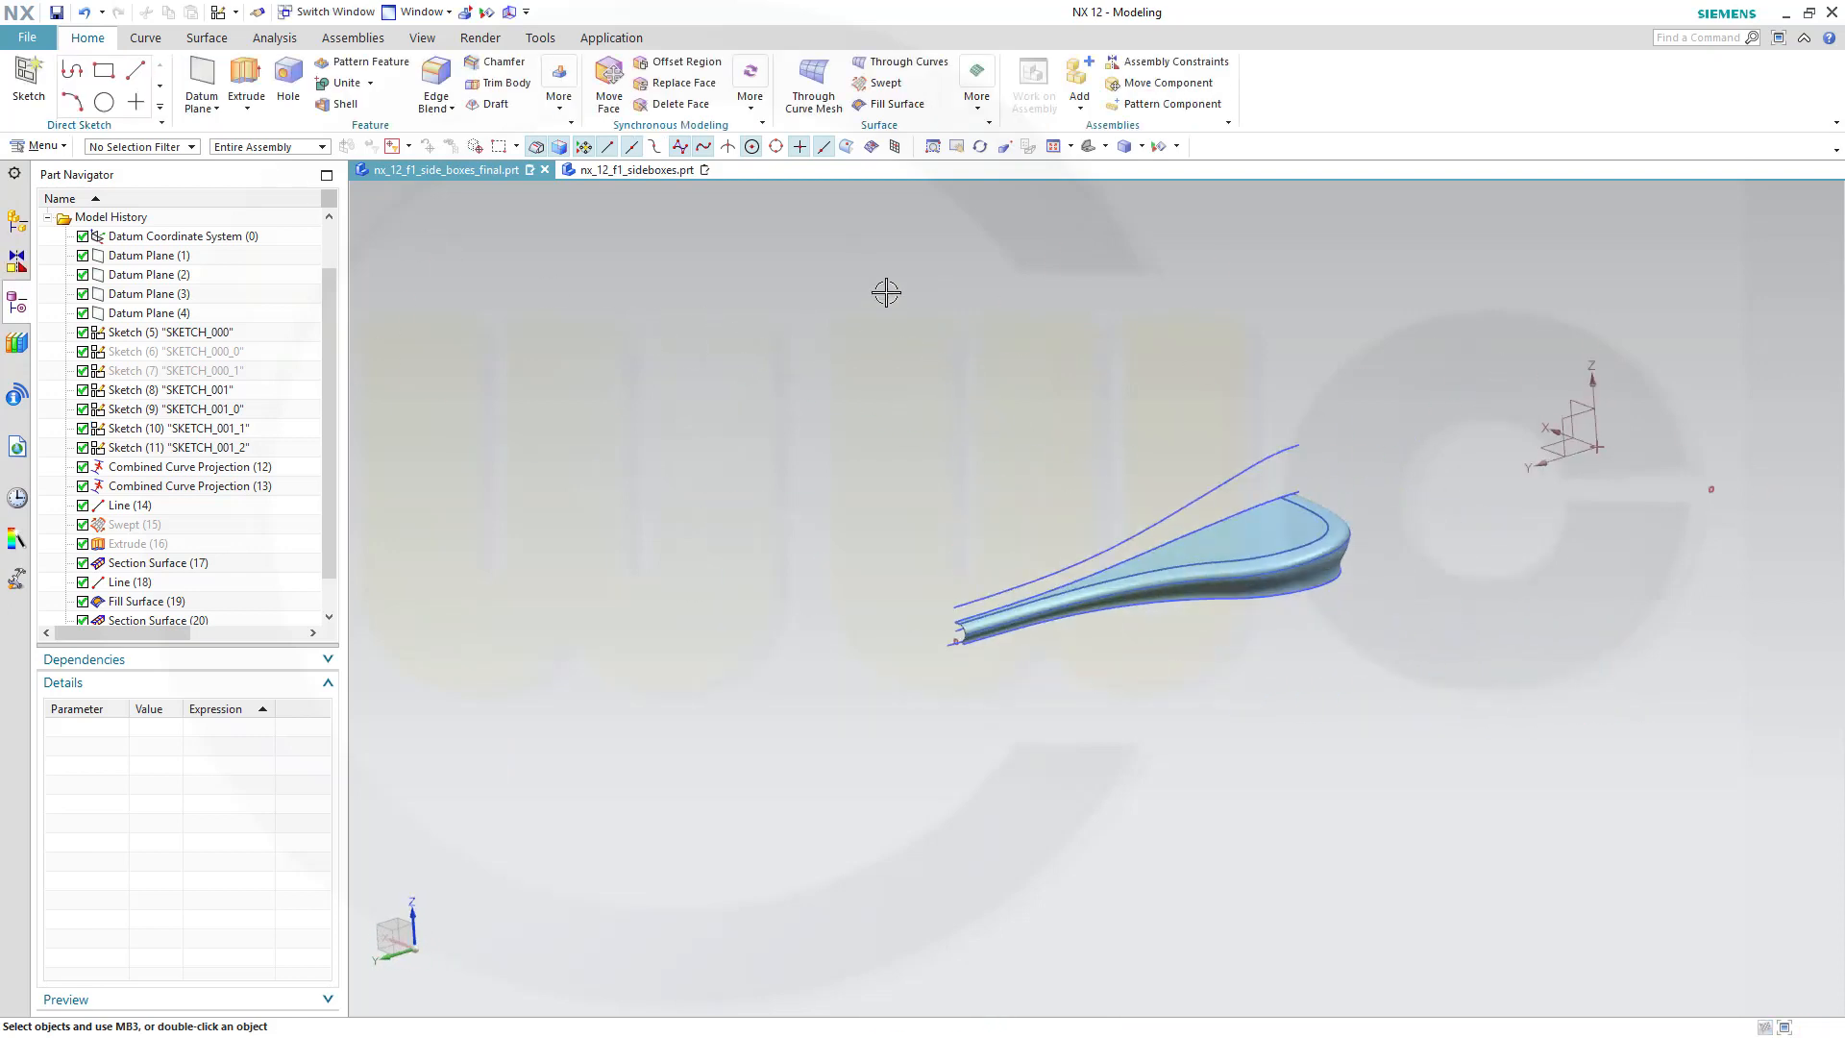
# Start a Combined Projection with the raised SKETCH_001_1 spline as the first curve.
pyautogui.click(159, 42)
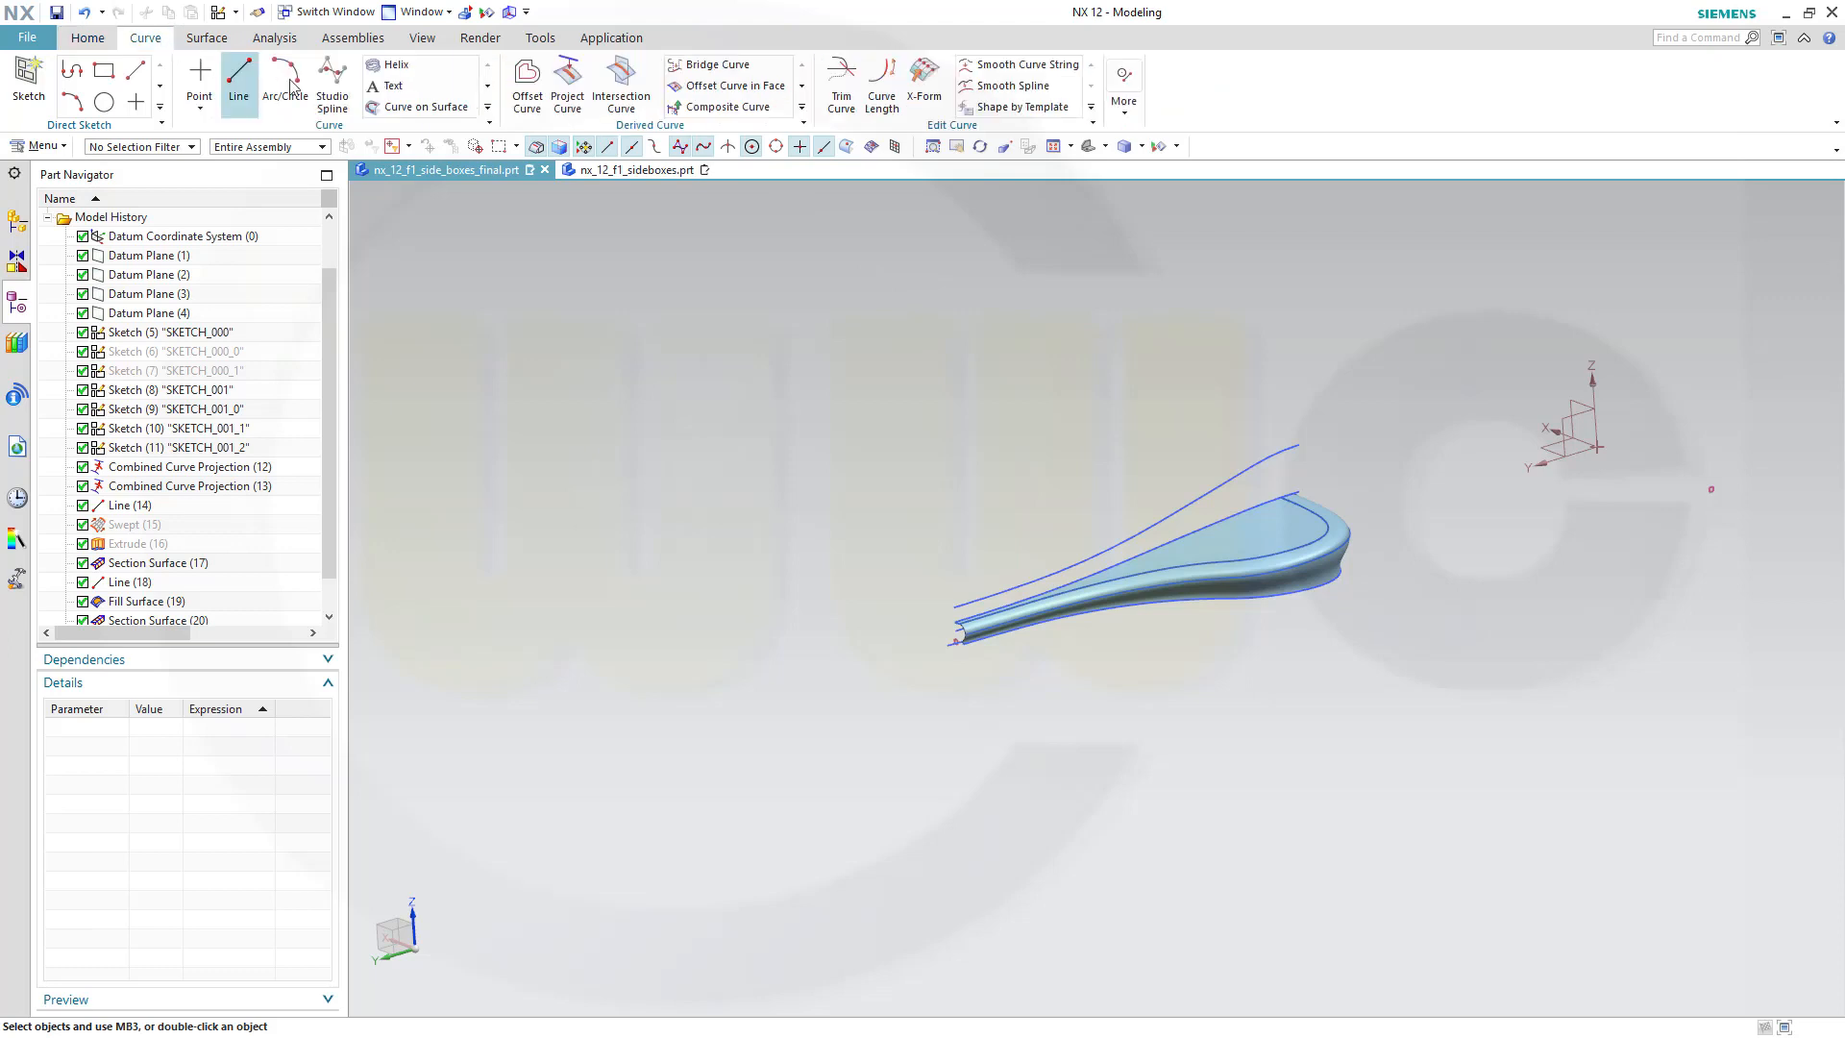
pyautogui.click(803, 123)
pyautogui.click(802, 106)
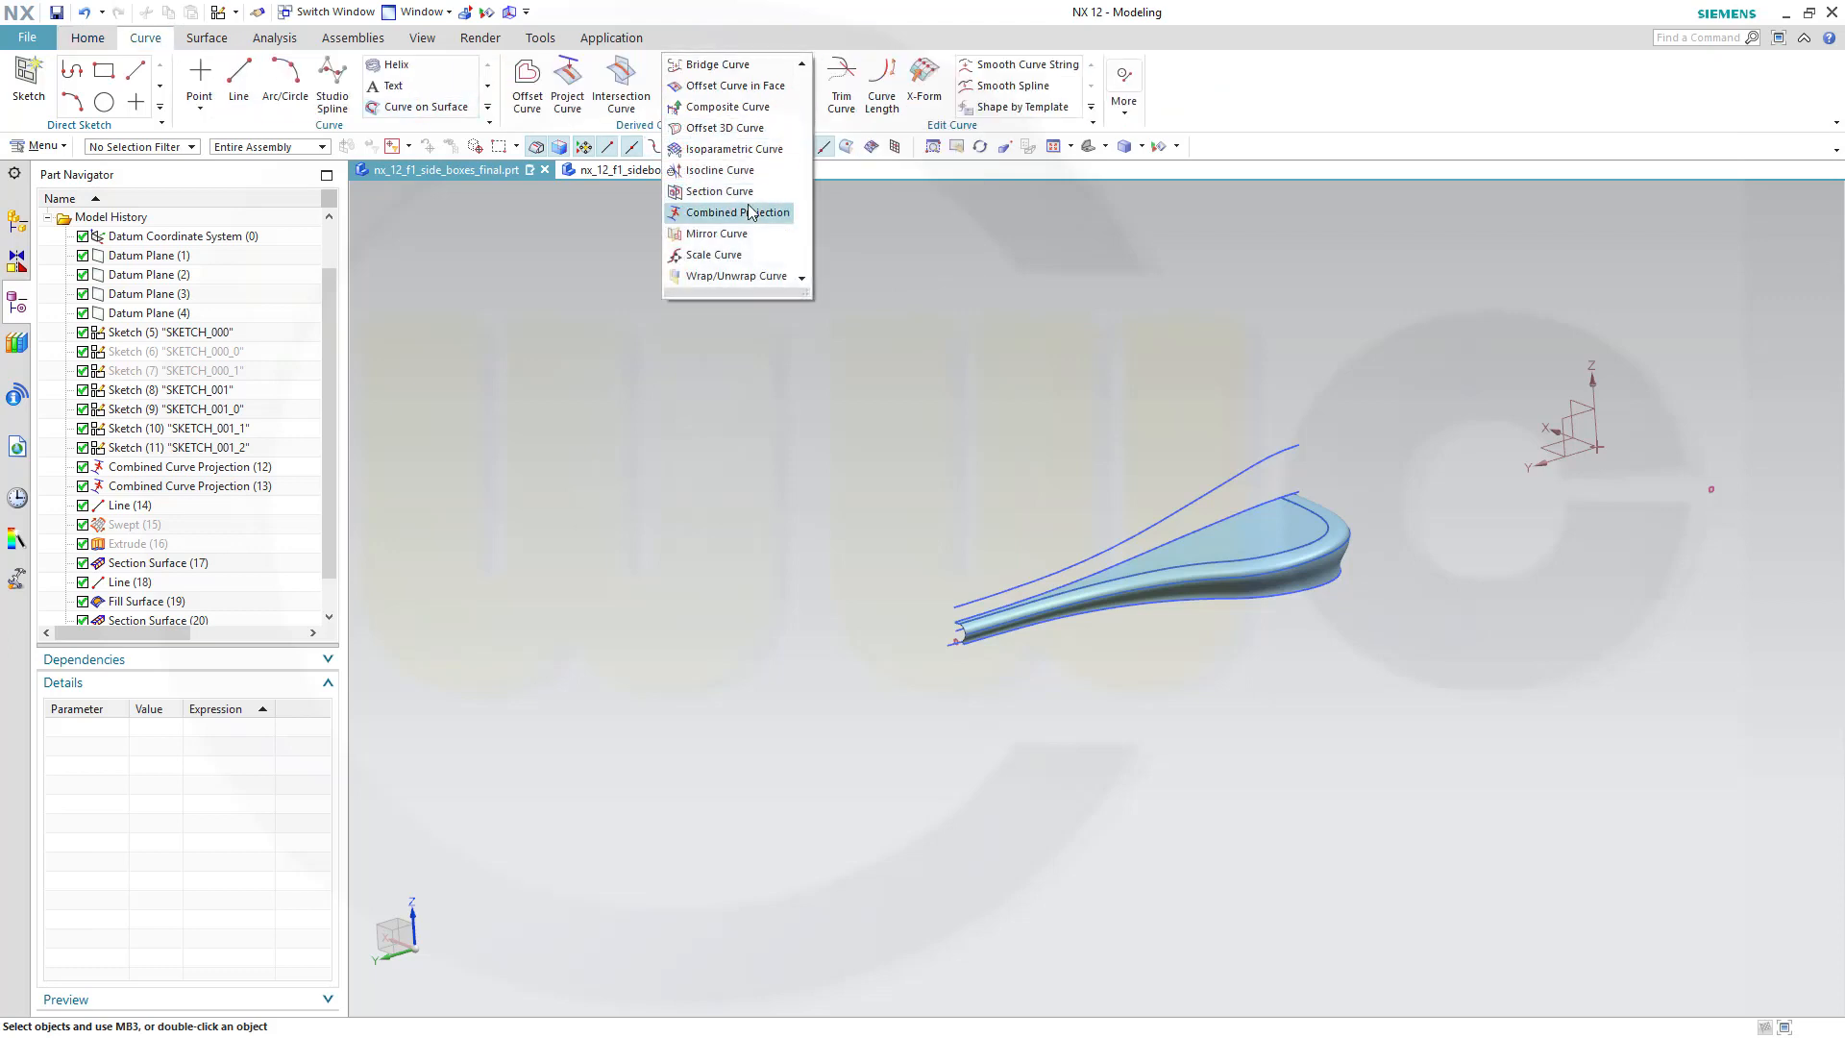
pyautogui.click(751, 212)
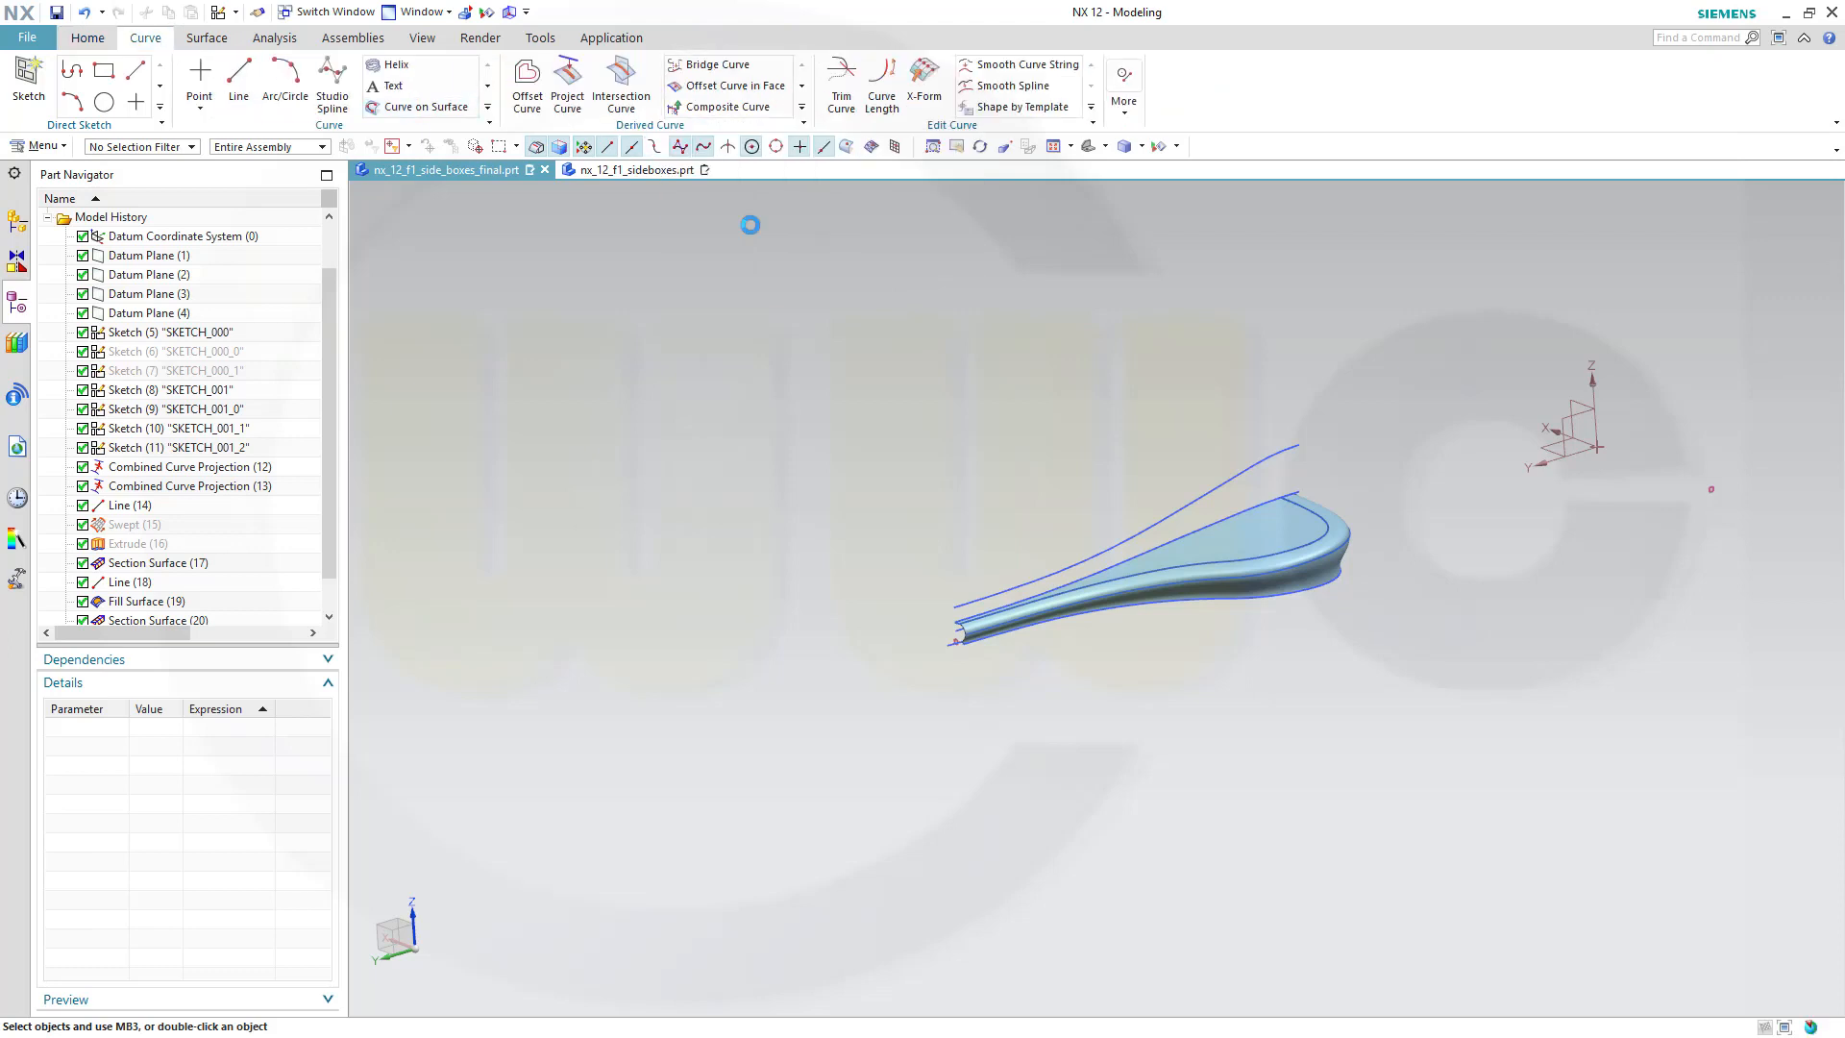
pyautogui.click(1193, 489)
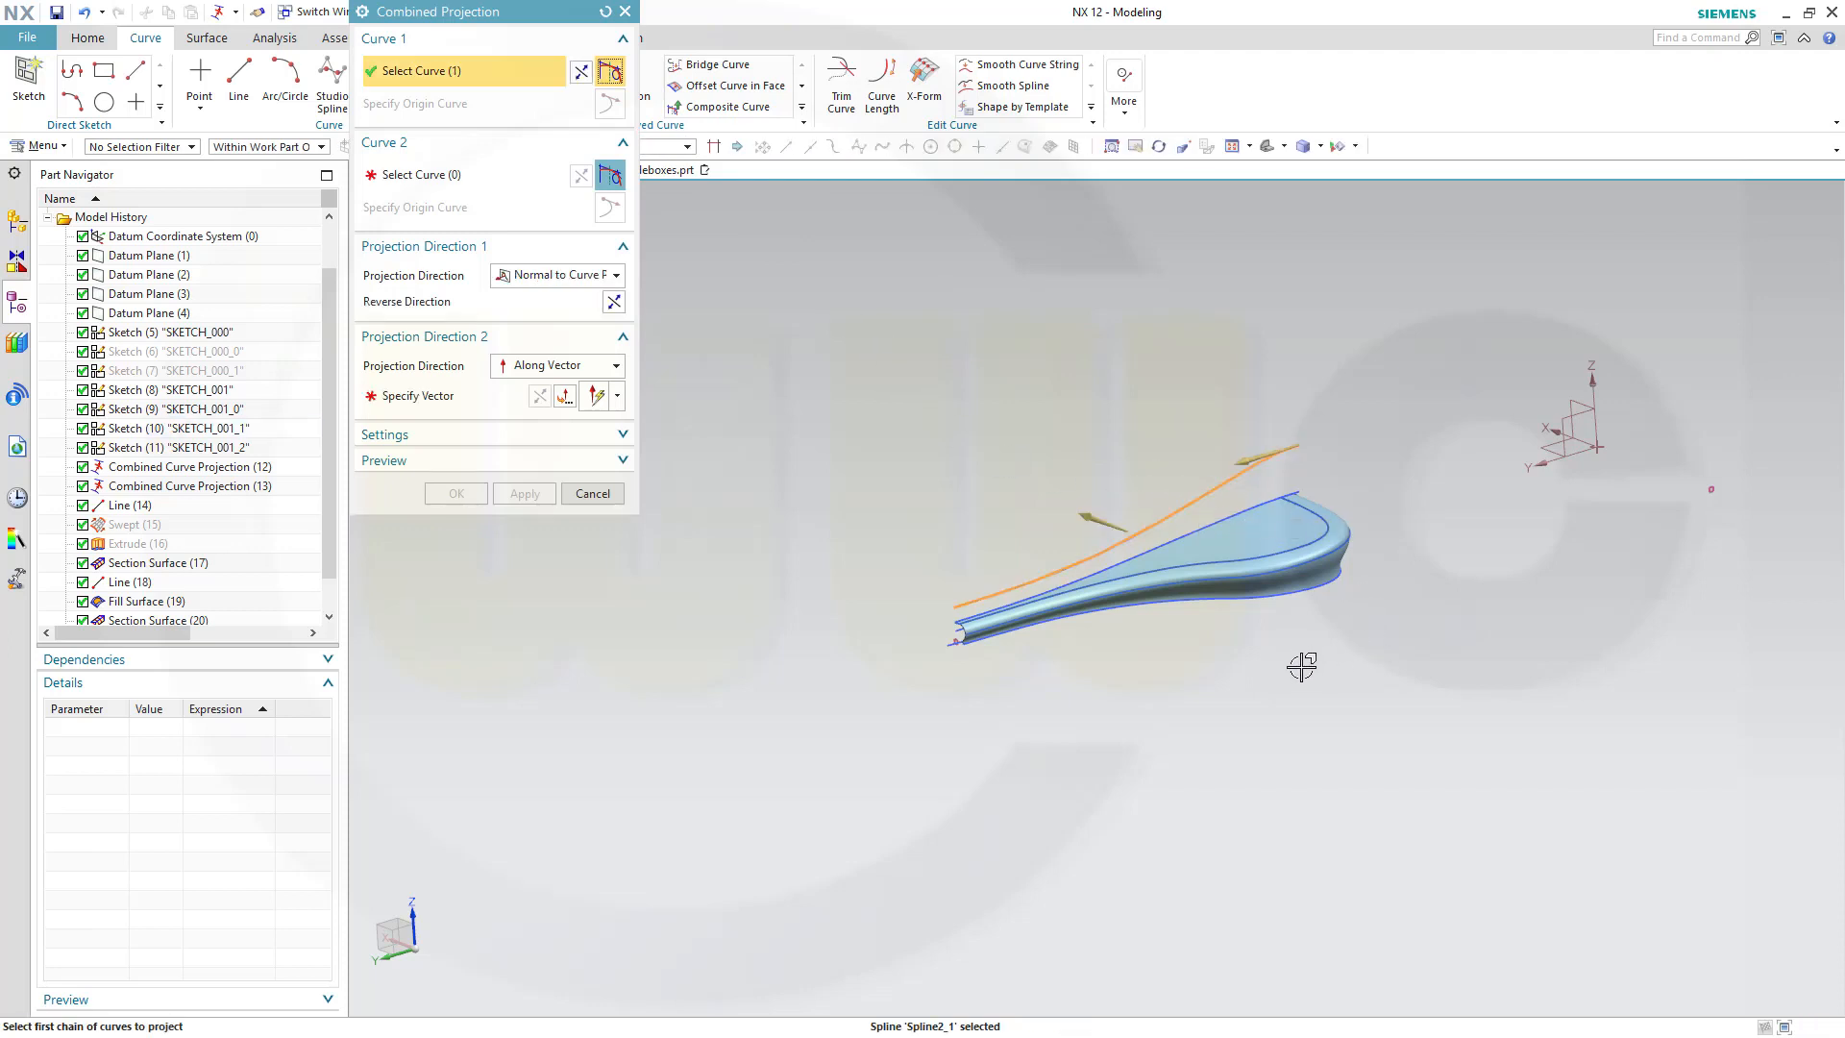
pyautogui.moveTo(1302, 666); pyautogui.dragTo(1285, 605, button='middle')
pyautogui.click(1340, 582)
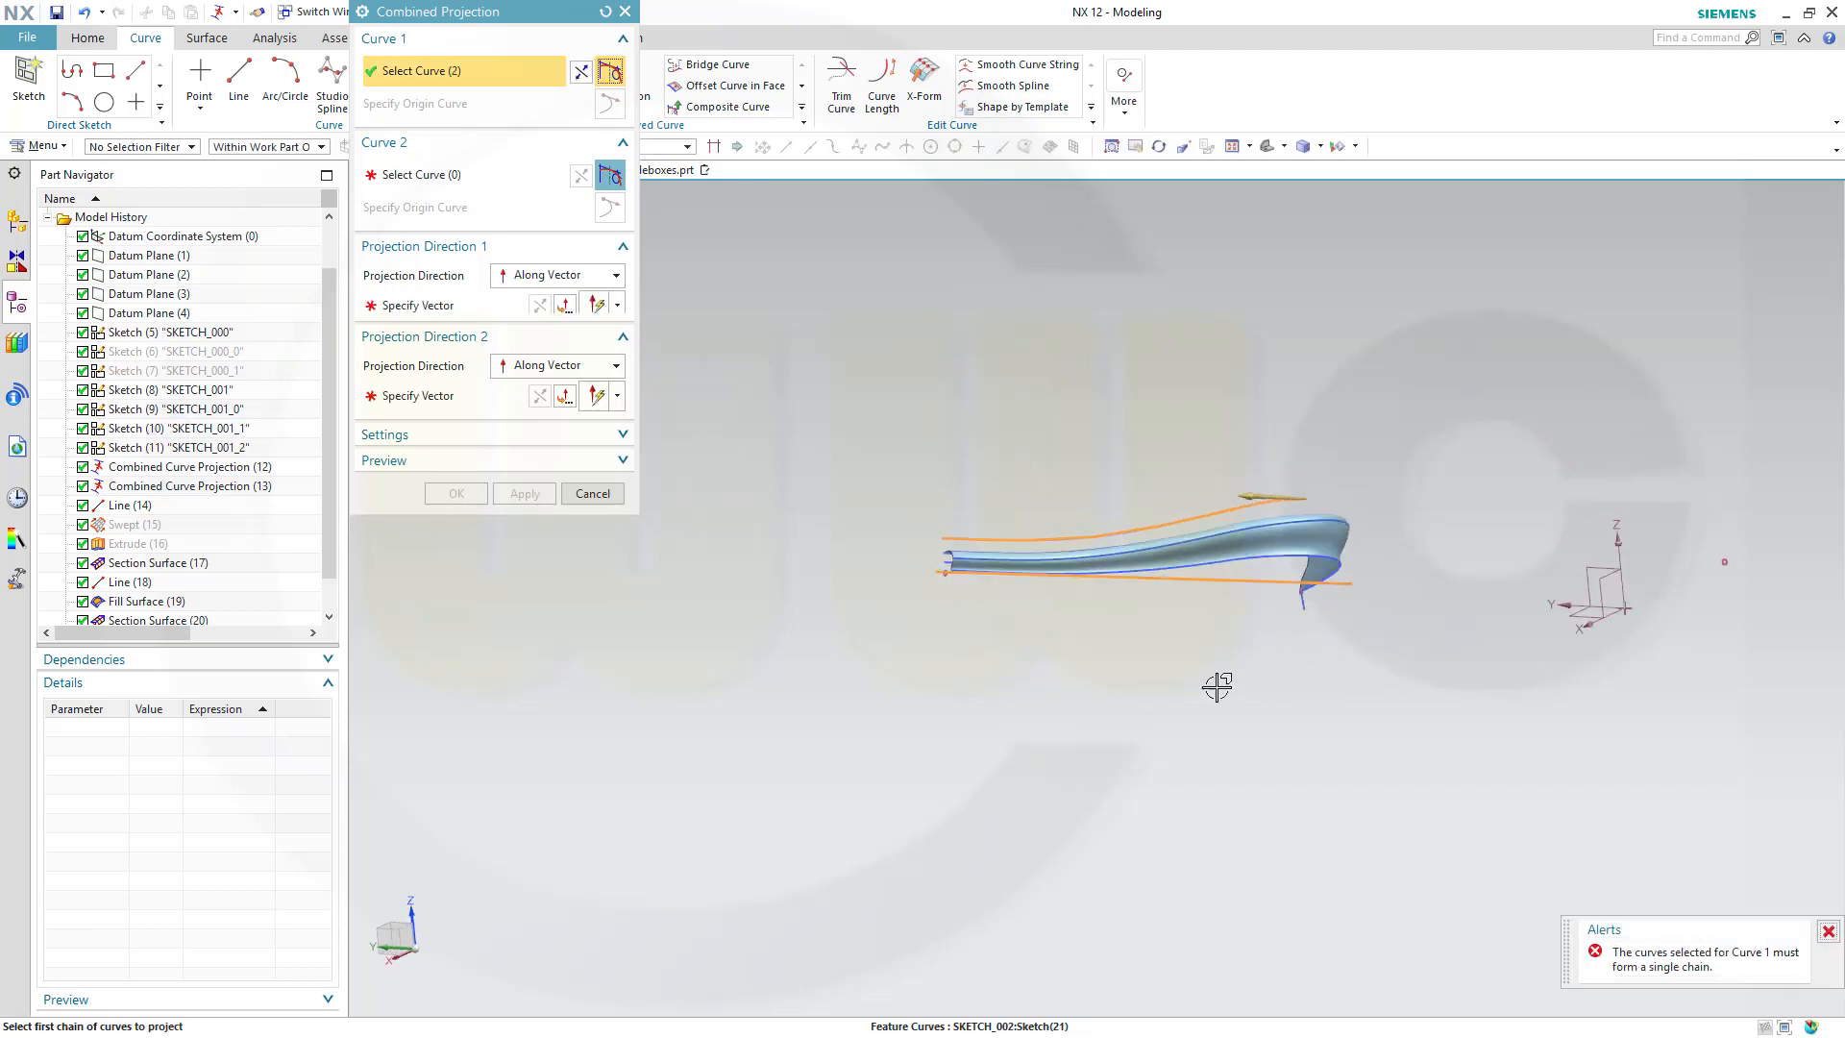
pyautogui.moveTo(1047, 464); pyautogui.dragTo(1105, 513, button='middle')
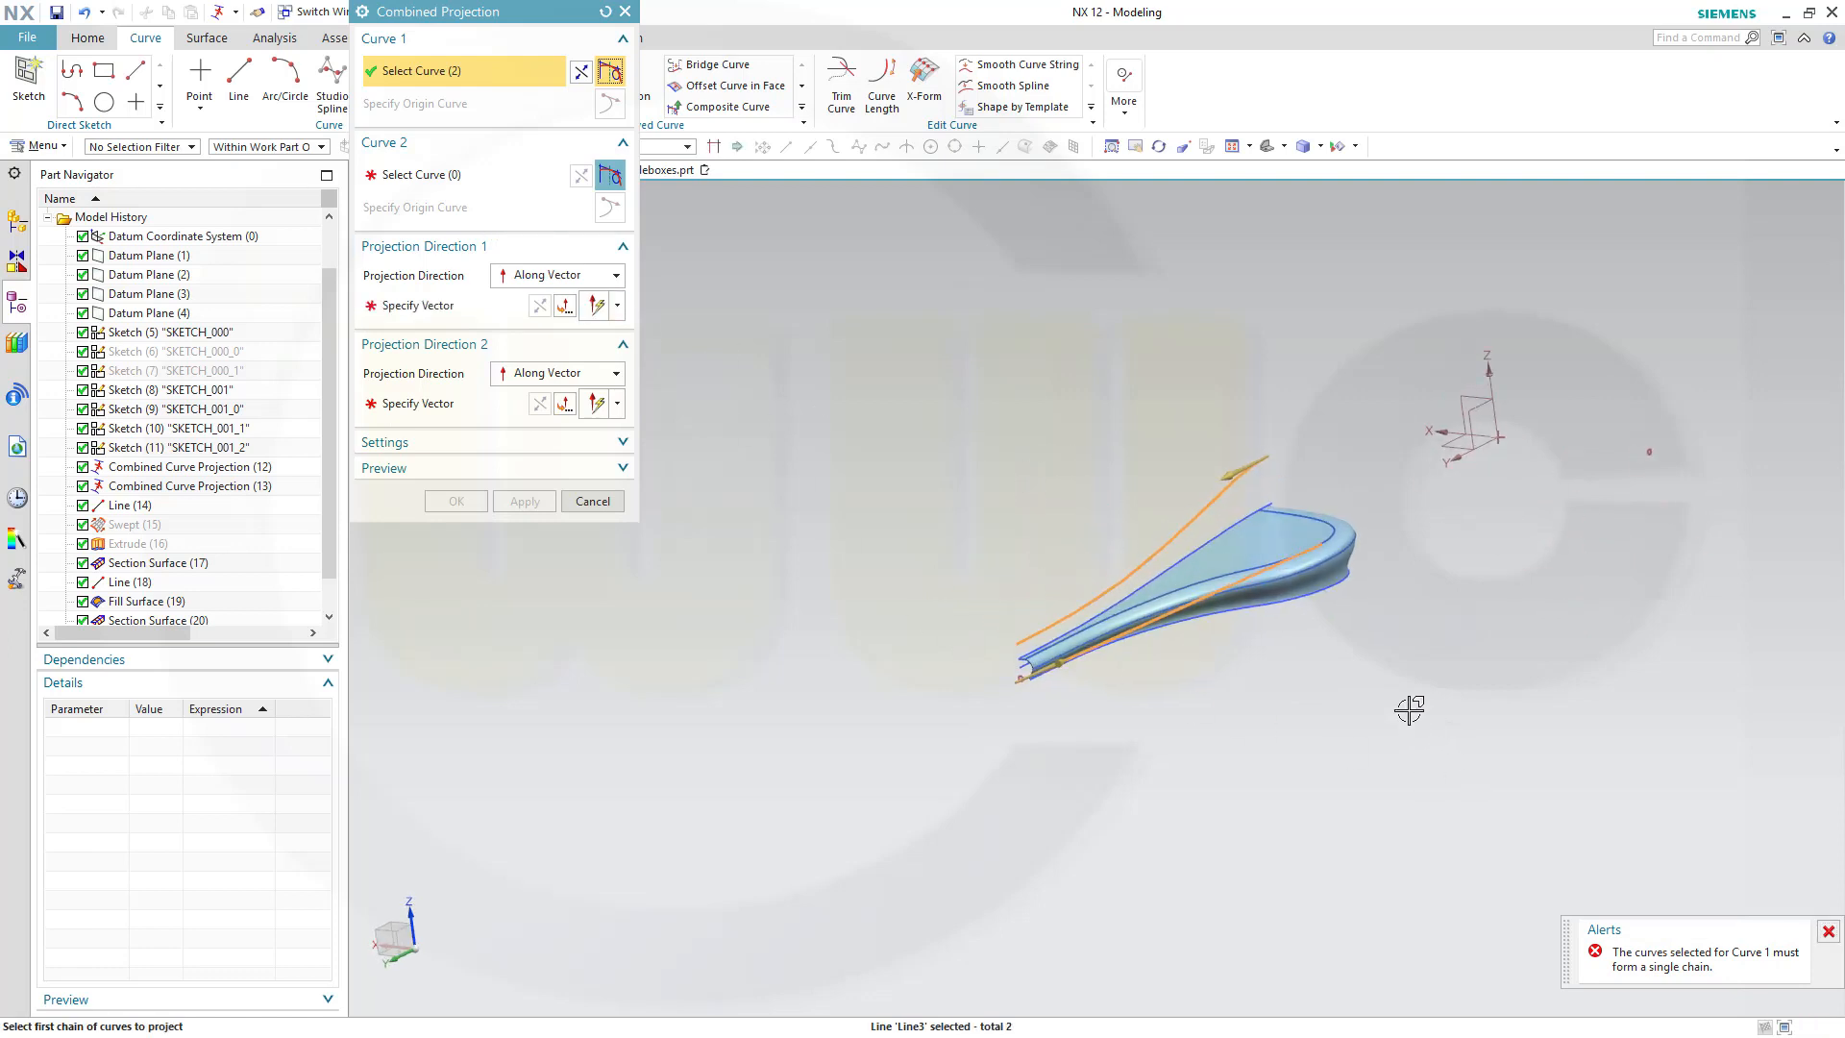
pyautogui.moveTo(1408, 710); pyautogui.dragTo(1372, 658, button='middle')
pyautogui.keyDown('shift'); pyautogui.click(1351, 593); pyautogui.keyUp('shift')
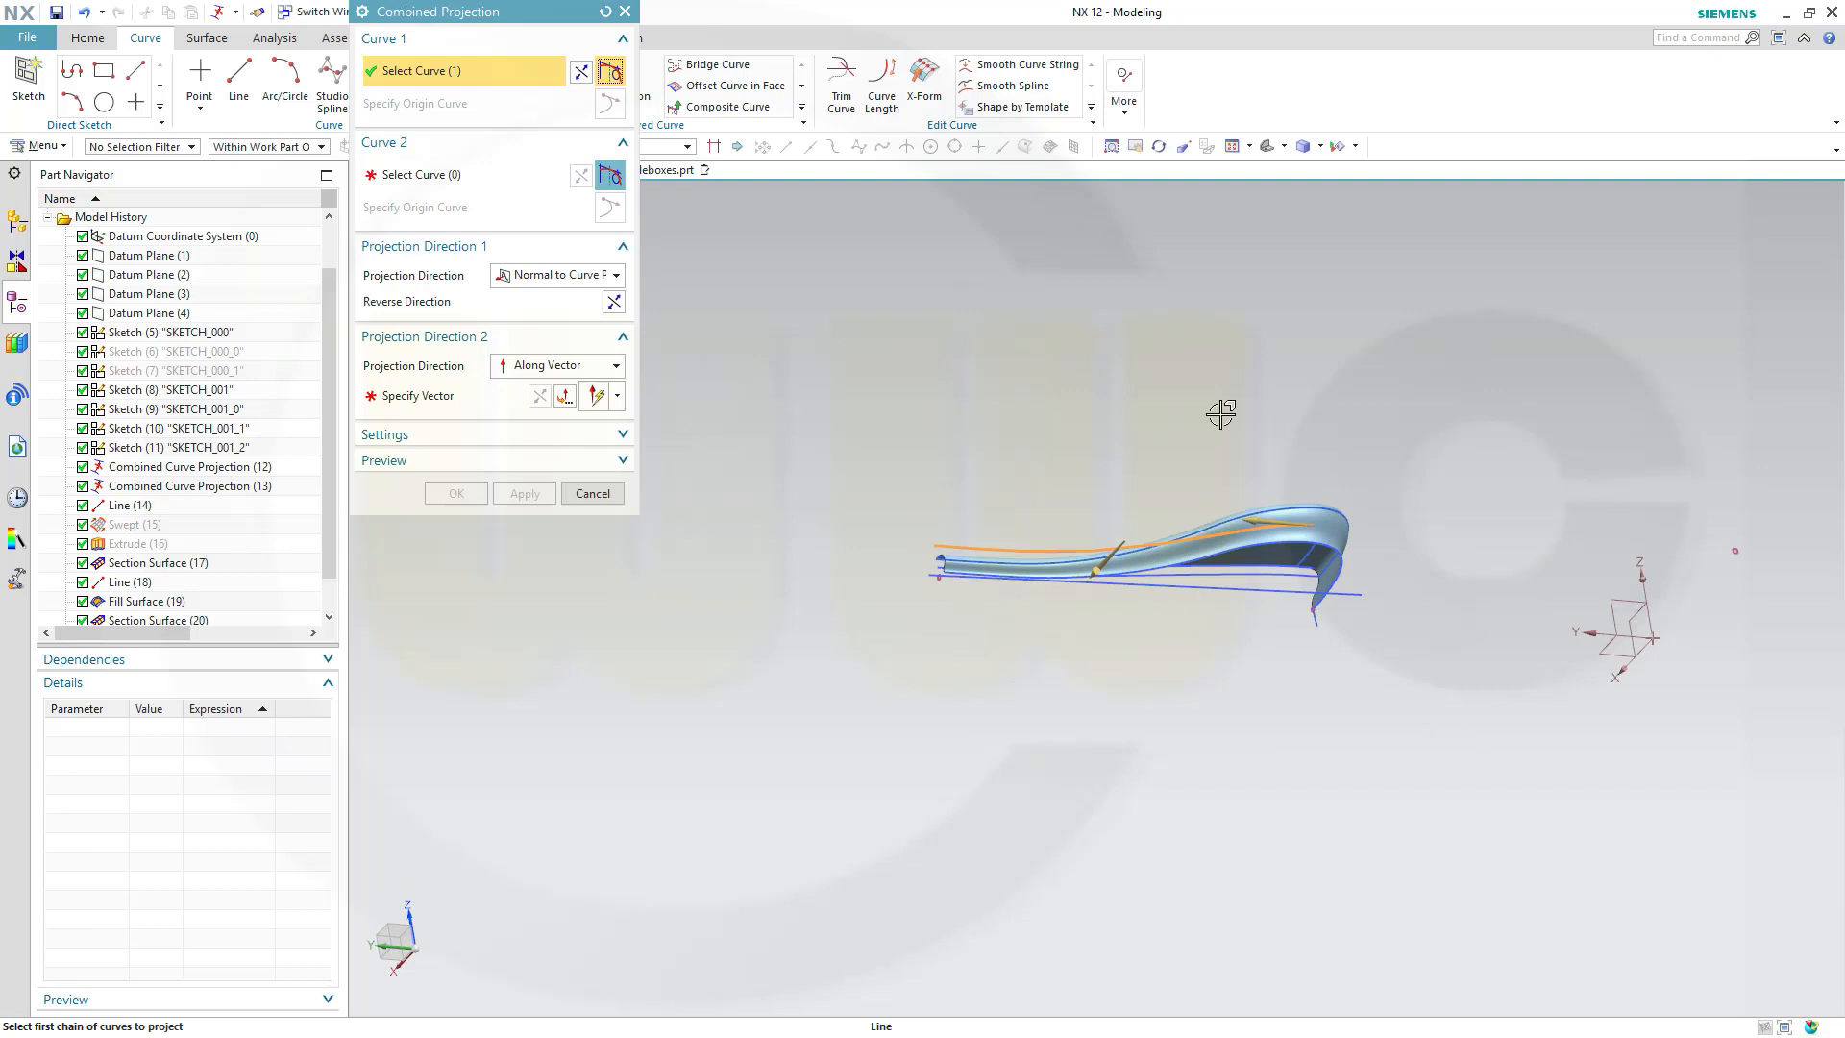
# Use the slanted sketch line as the second curve, reverse the first projection direction, and create the combined projection curve.
pyautogui.click(451, 184)
pyautogui.click(1317, 615)
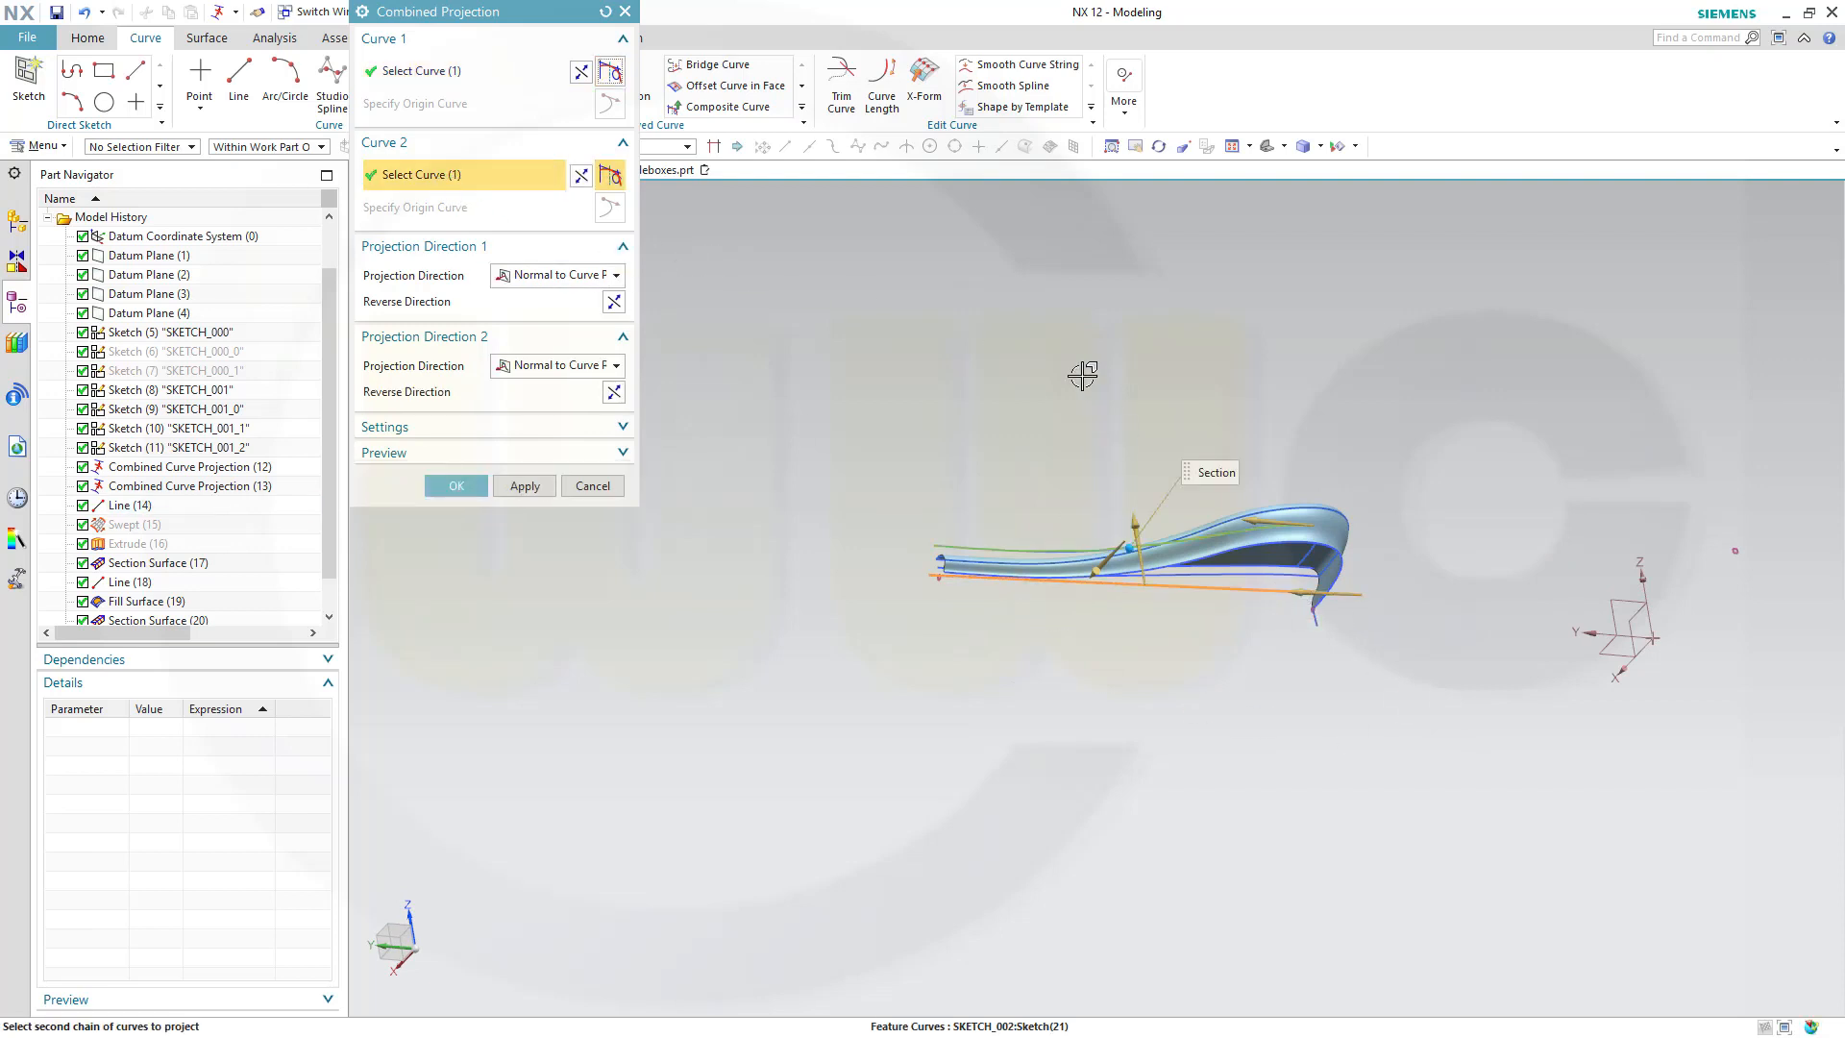
pyautogui.moveTo(1083, 375); pyautogui.dragTo(1211, 444, button='middle')
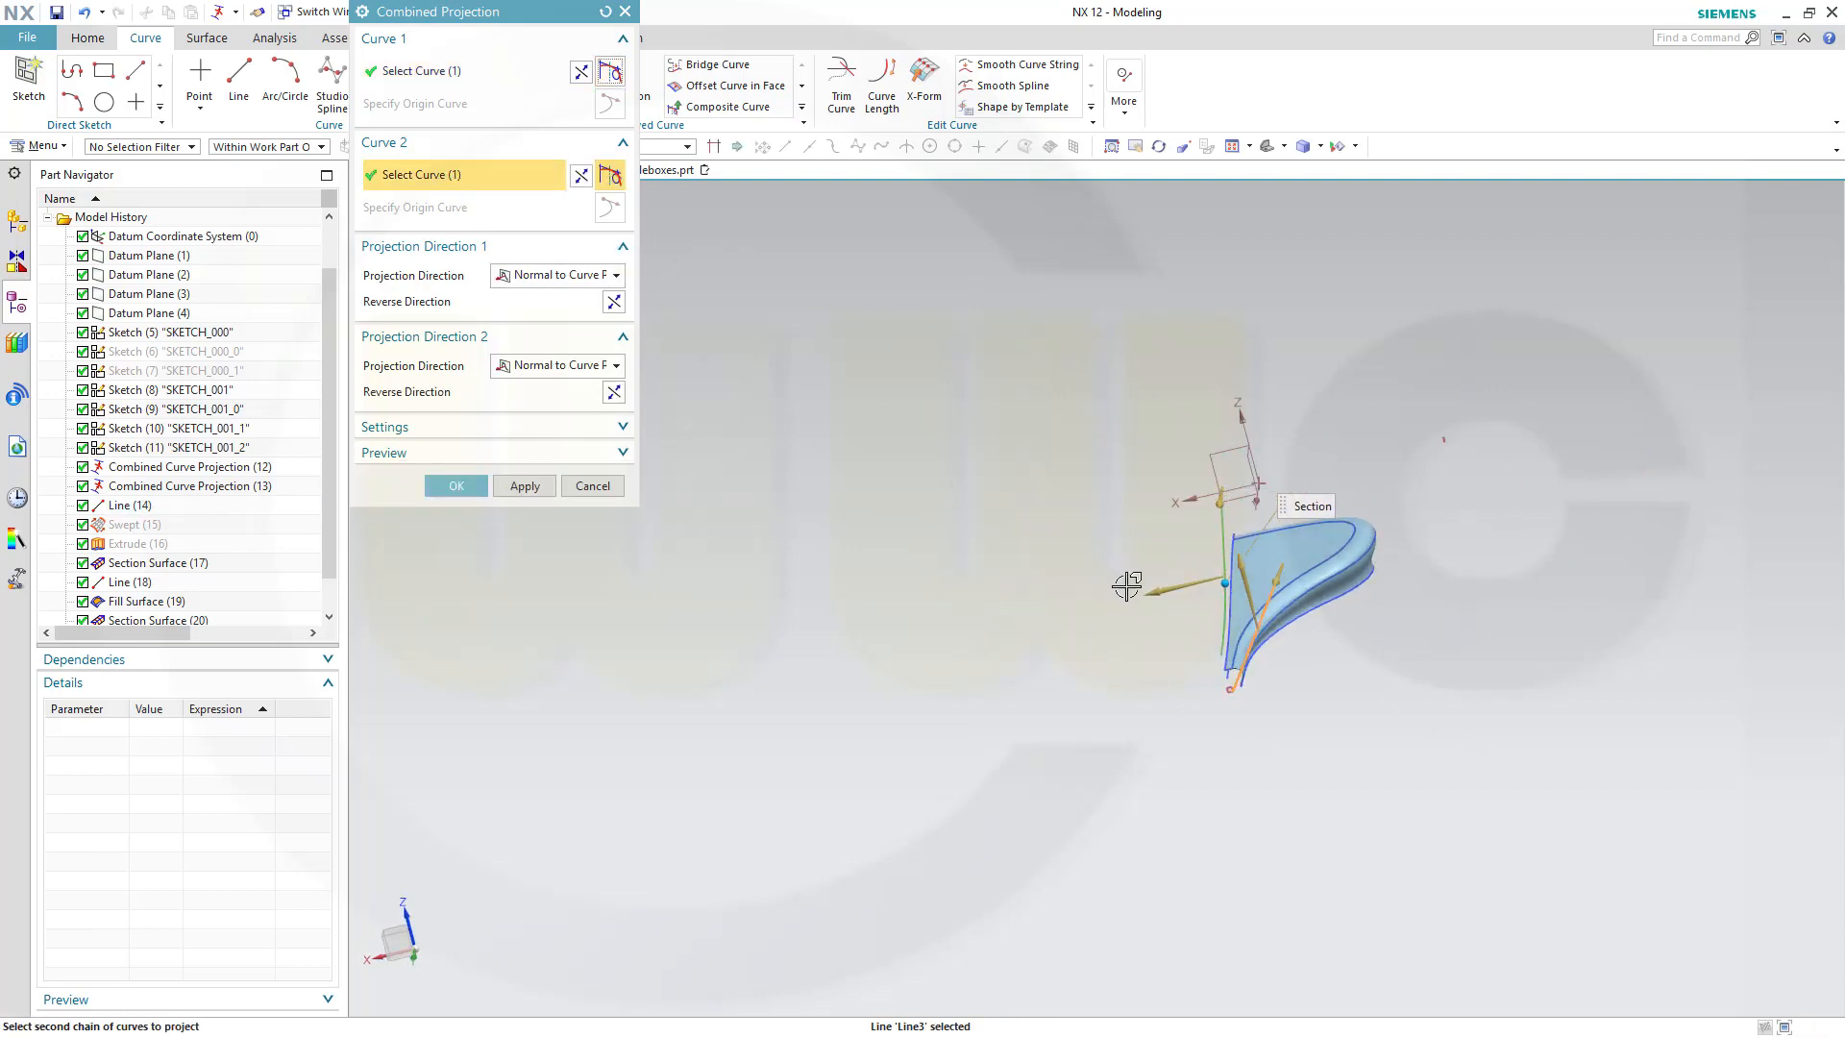
pyautogui.doubleClick(1154, 595)
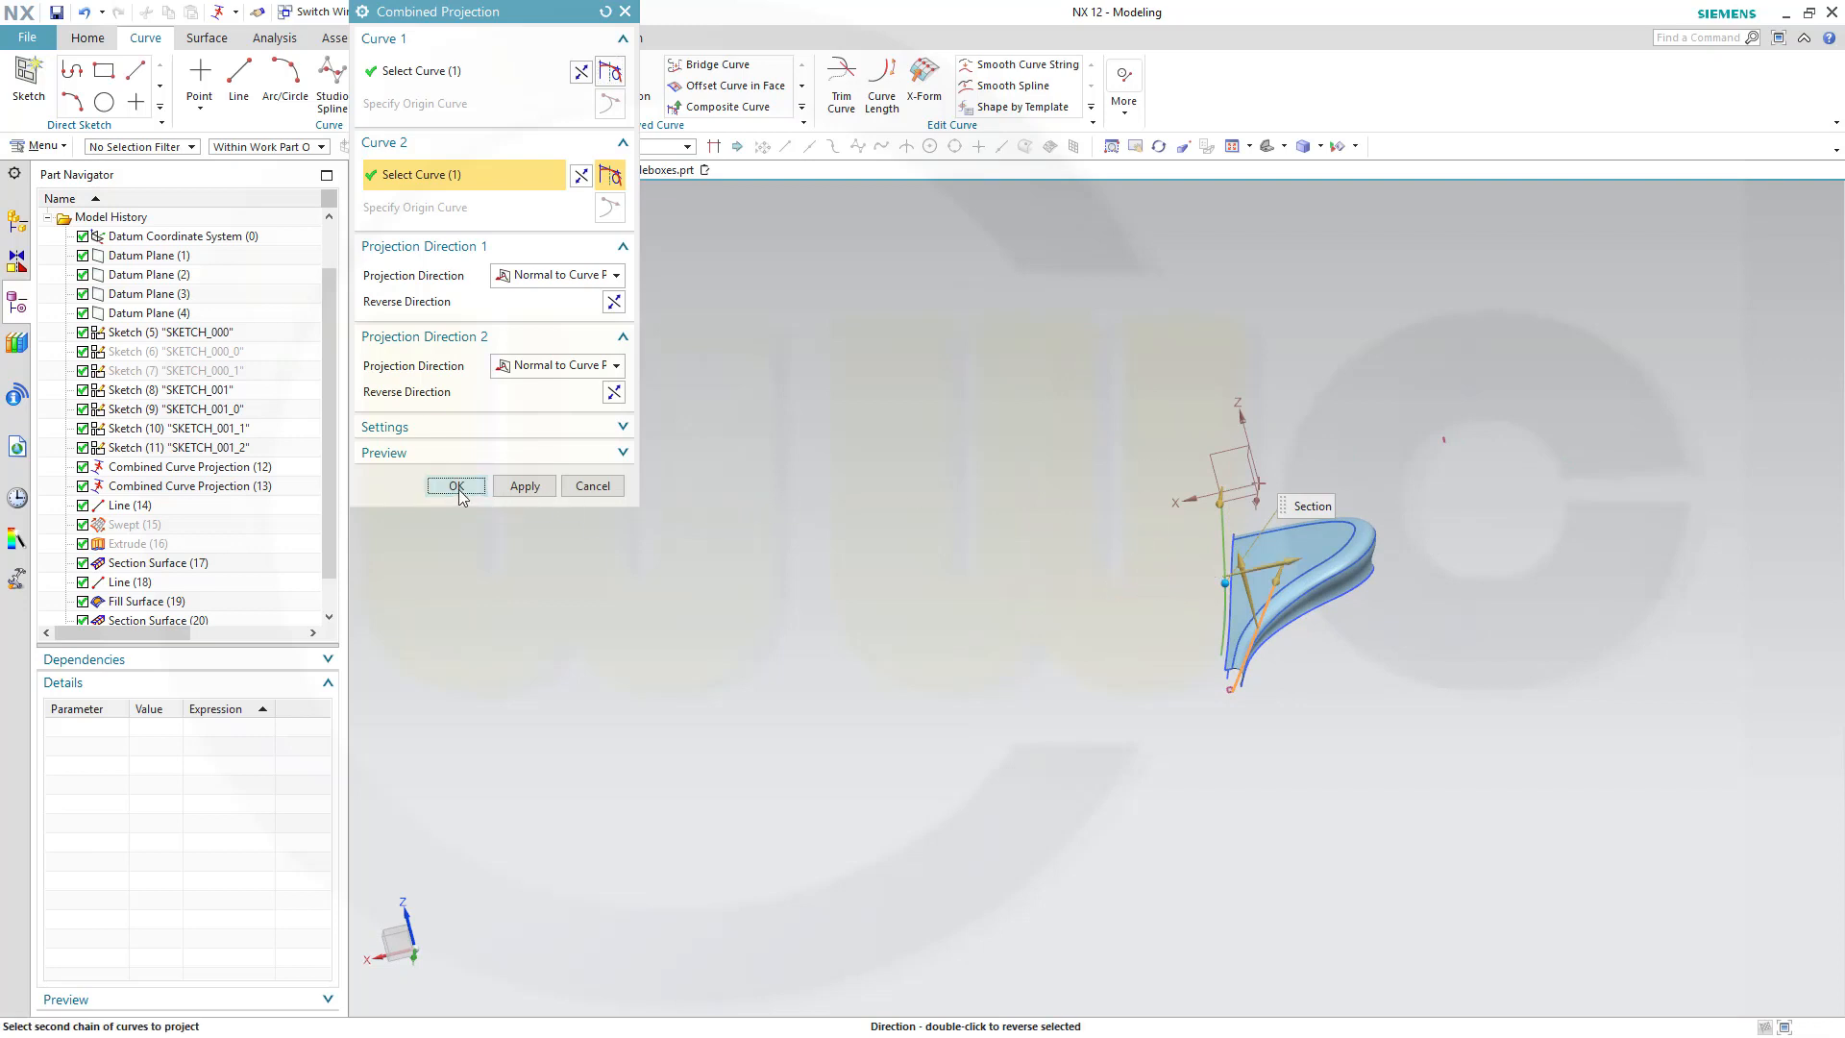
pyautogui.click(457, 486)
pyautogui.moveTo(1025, 568); pyautogui.dragTo(877, 568, button='middle')
pyautogui.moveTo(1435, 373); pyautogui.dragTo(1249, 562, button='middle')
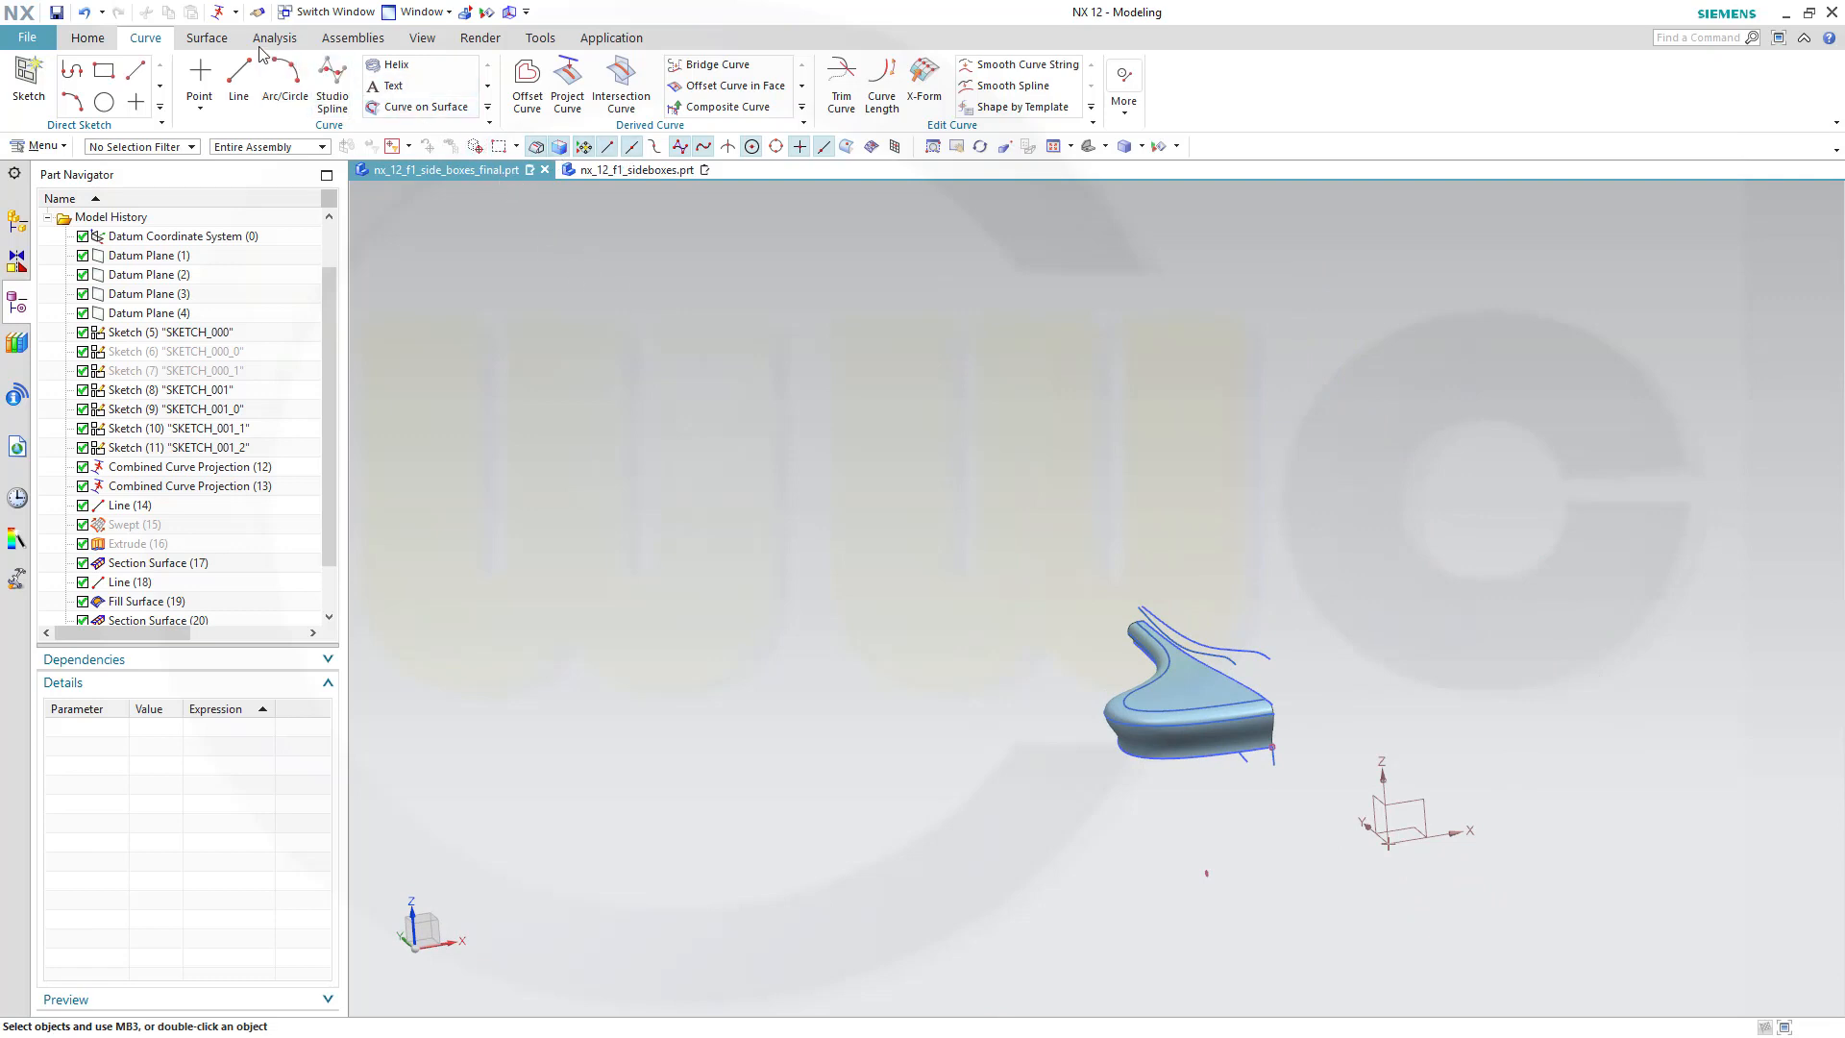
# Start a circular Section Surface in Center Radius mode, using the combined projection curve above the body as the start guide.
pyautogui.click(217, 41)
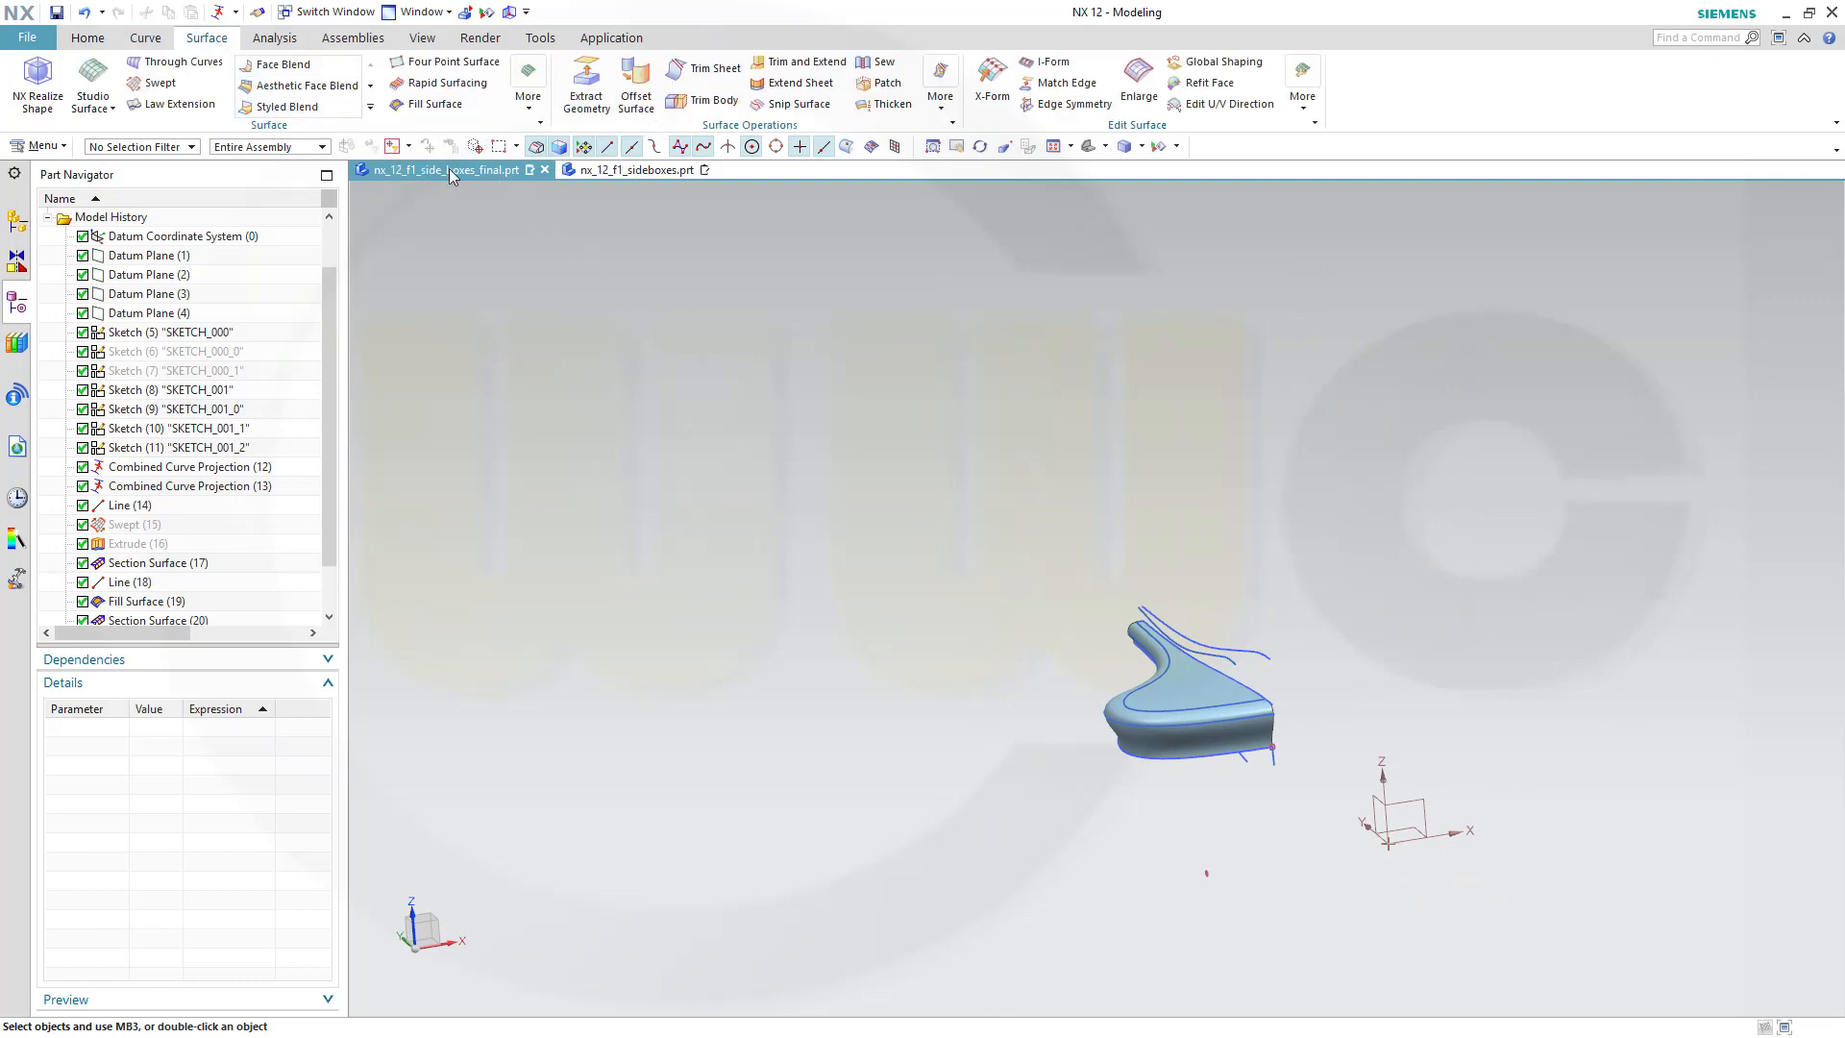
pyautogui.click(528, 113)
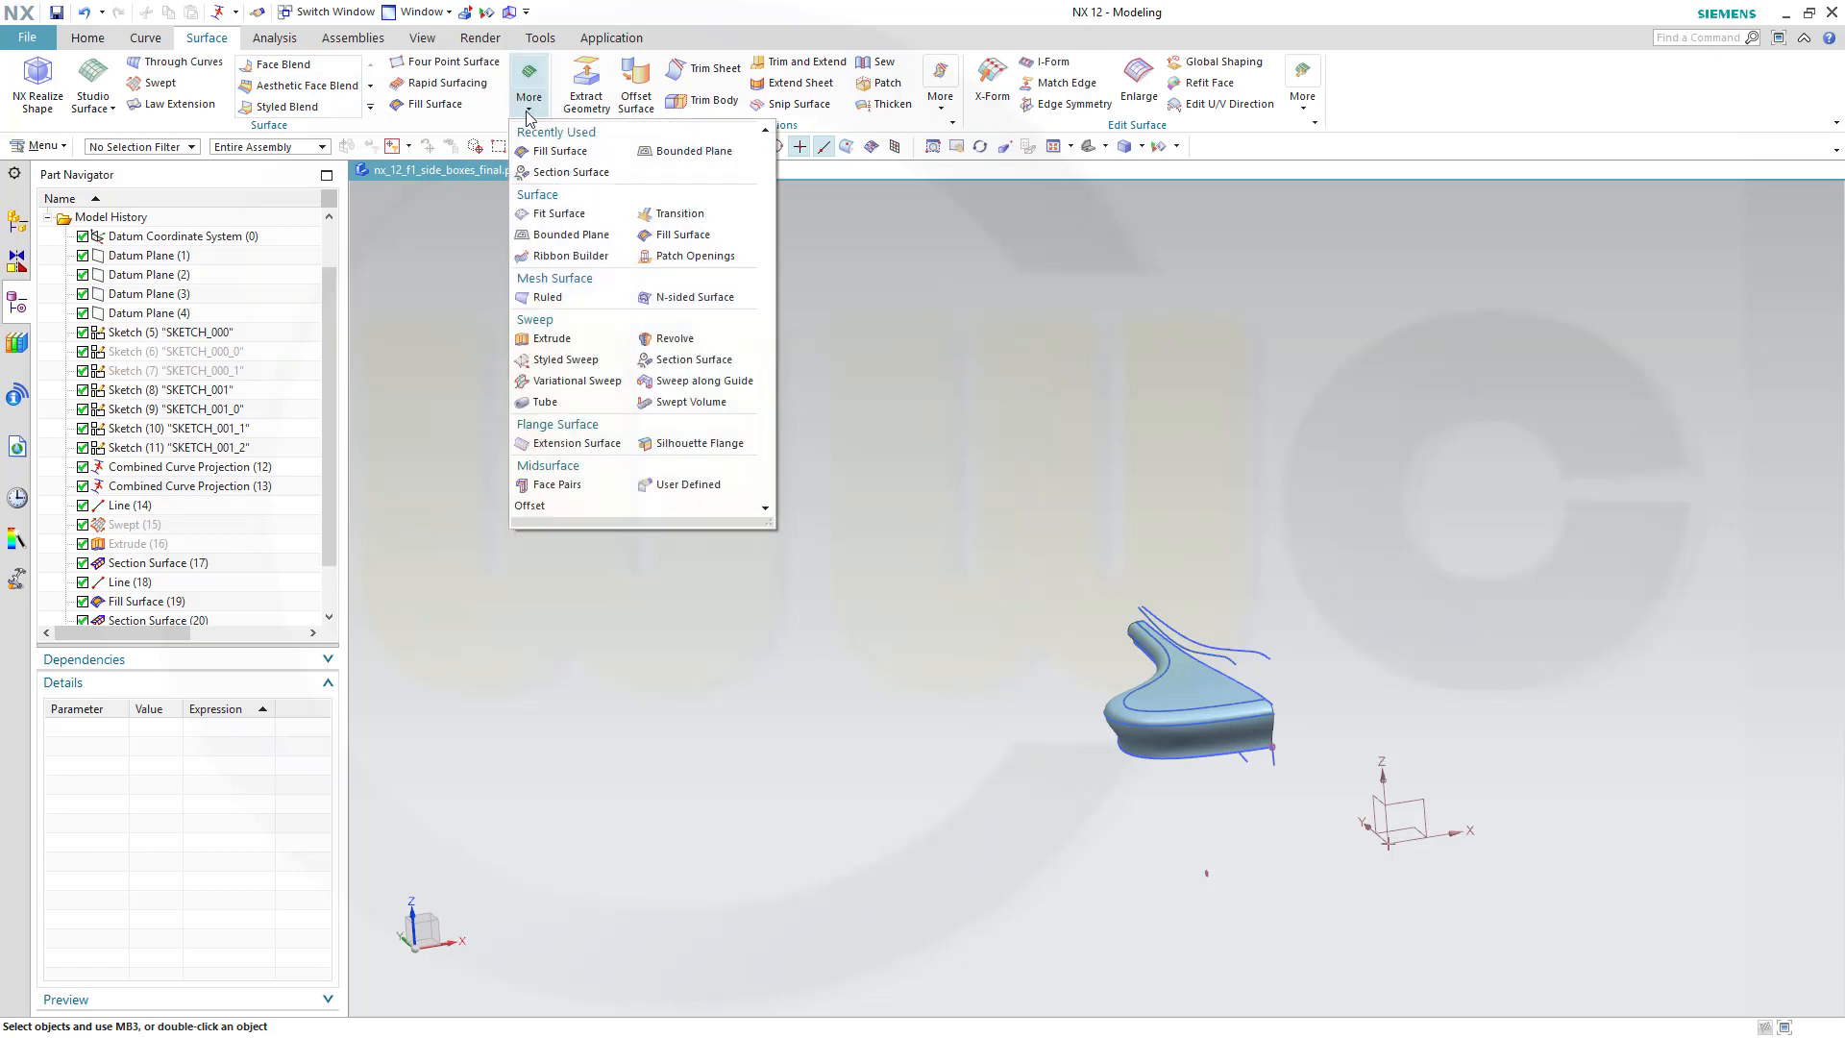
pyautogui.click(571, 172)
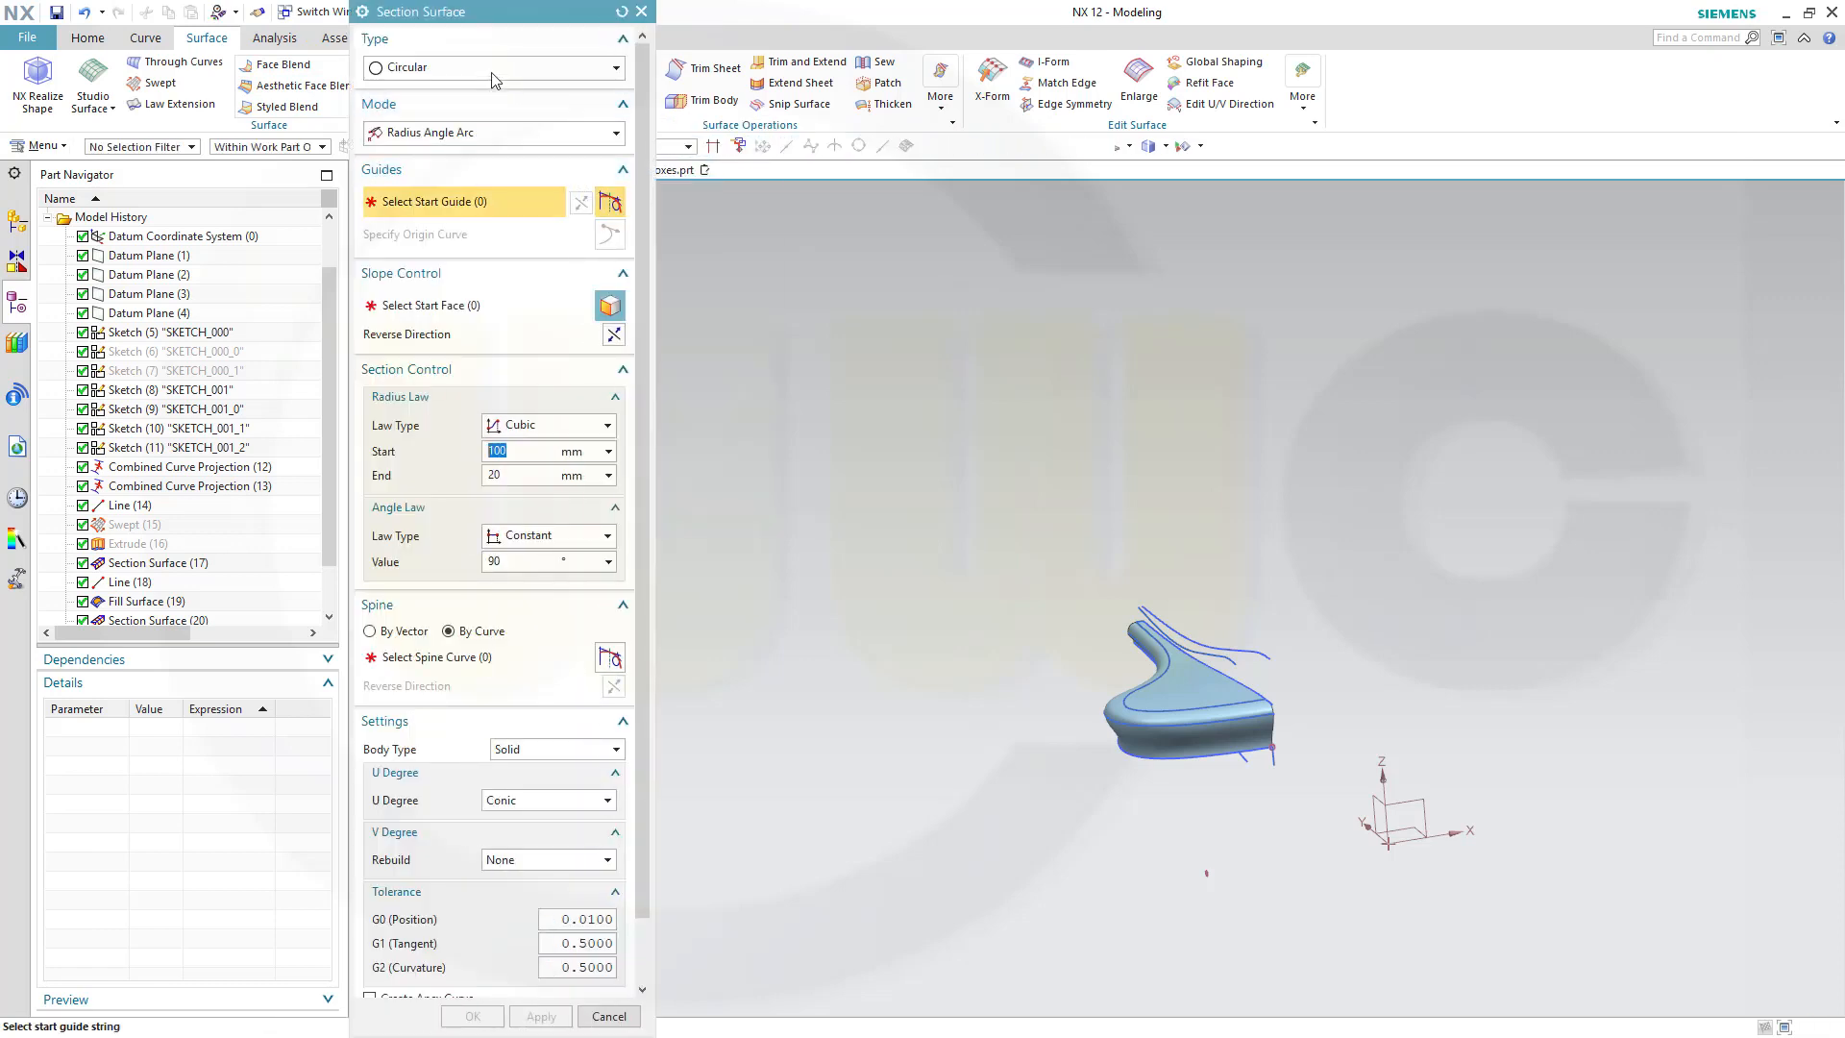
pyautogui.click(615, 133)
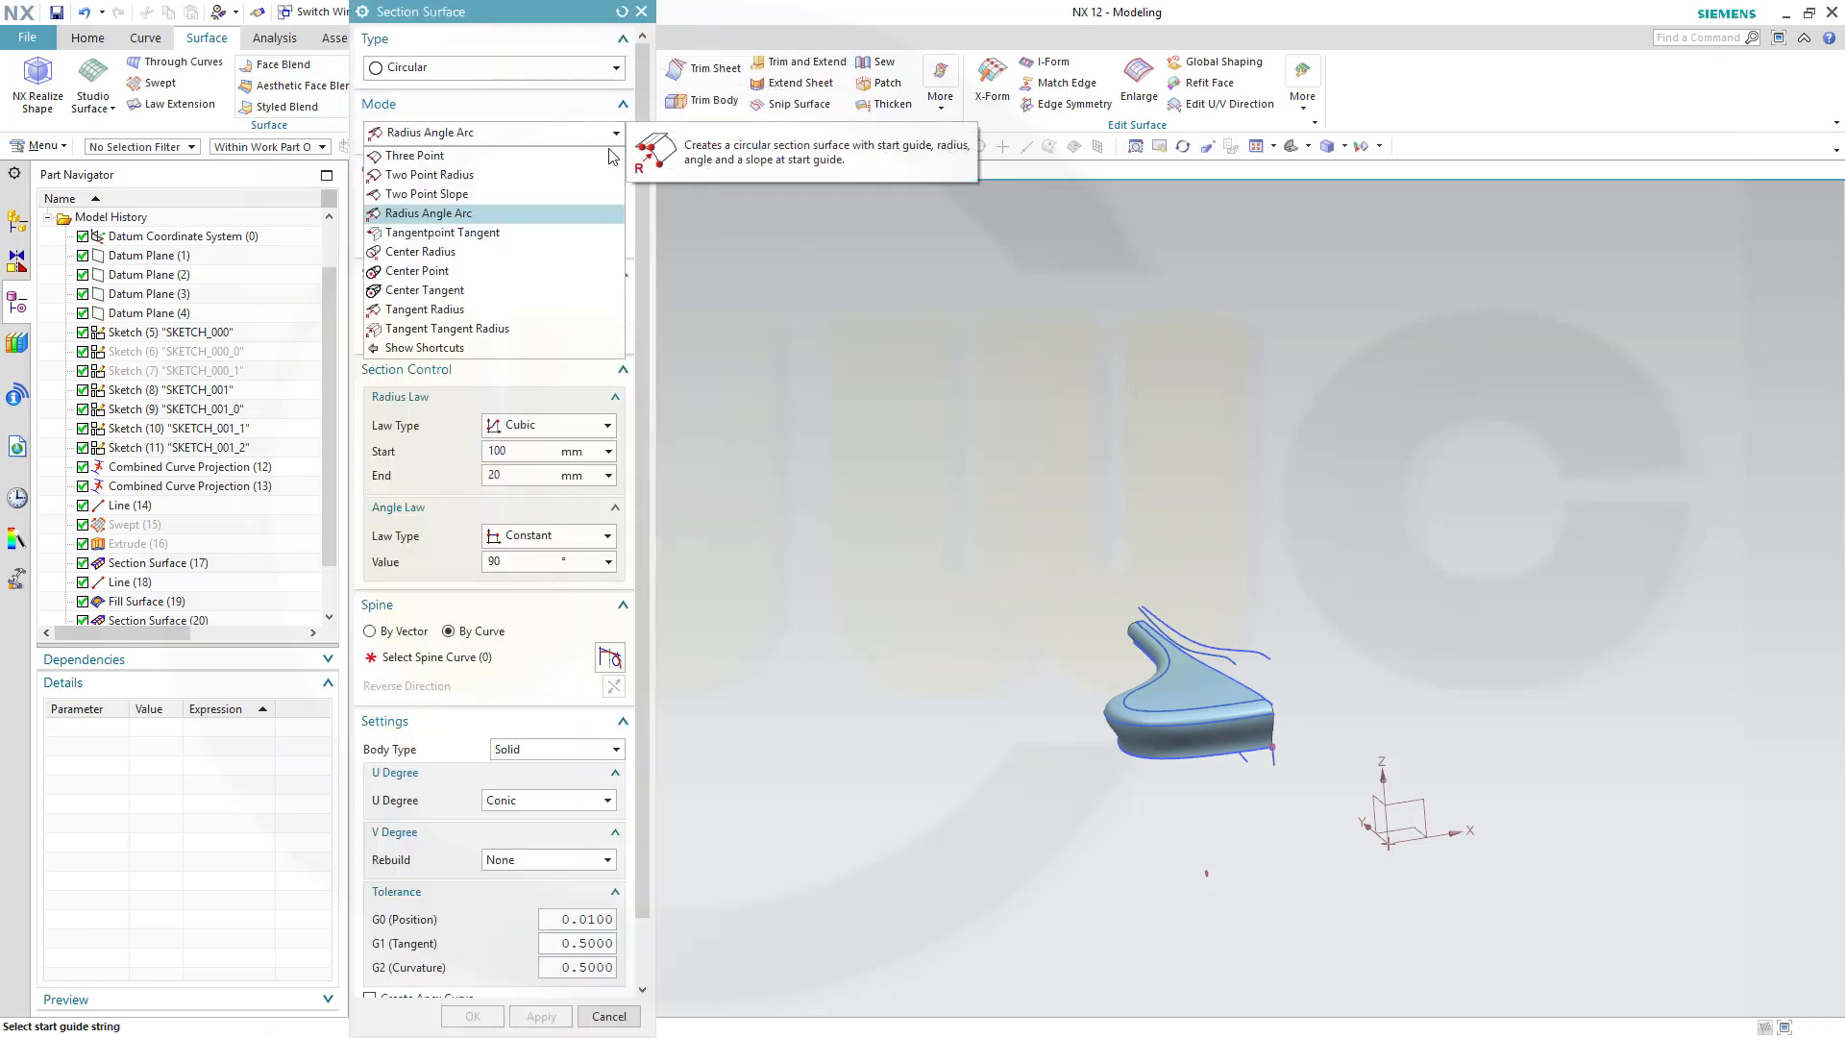
pyautogui.click(596, 252)
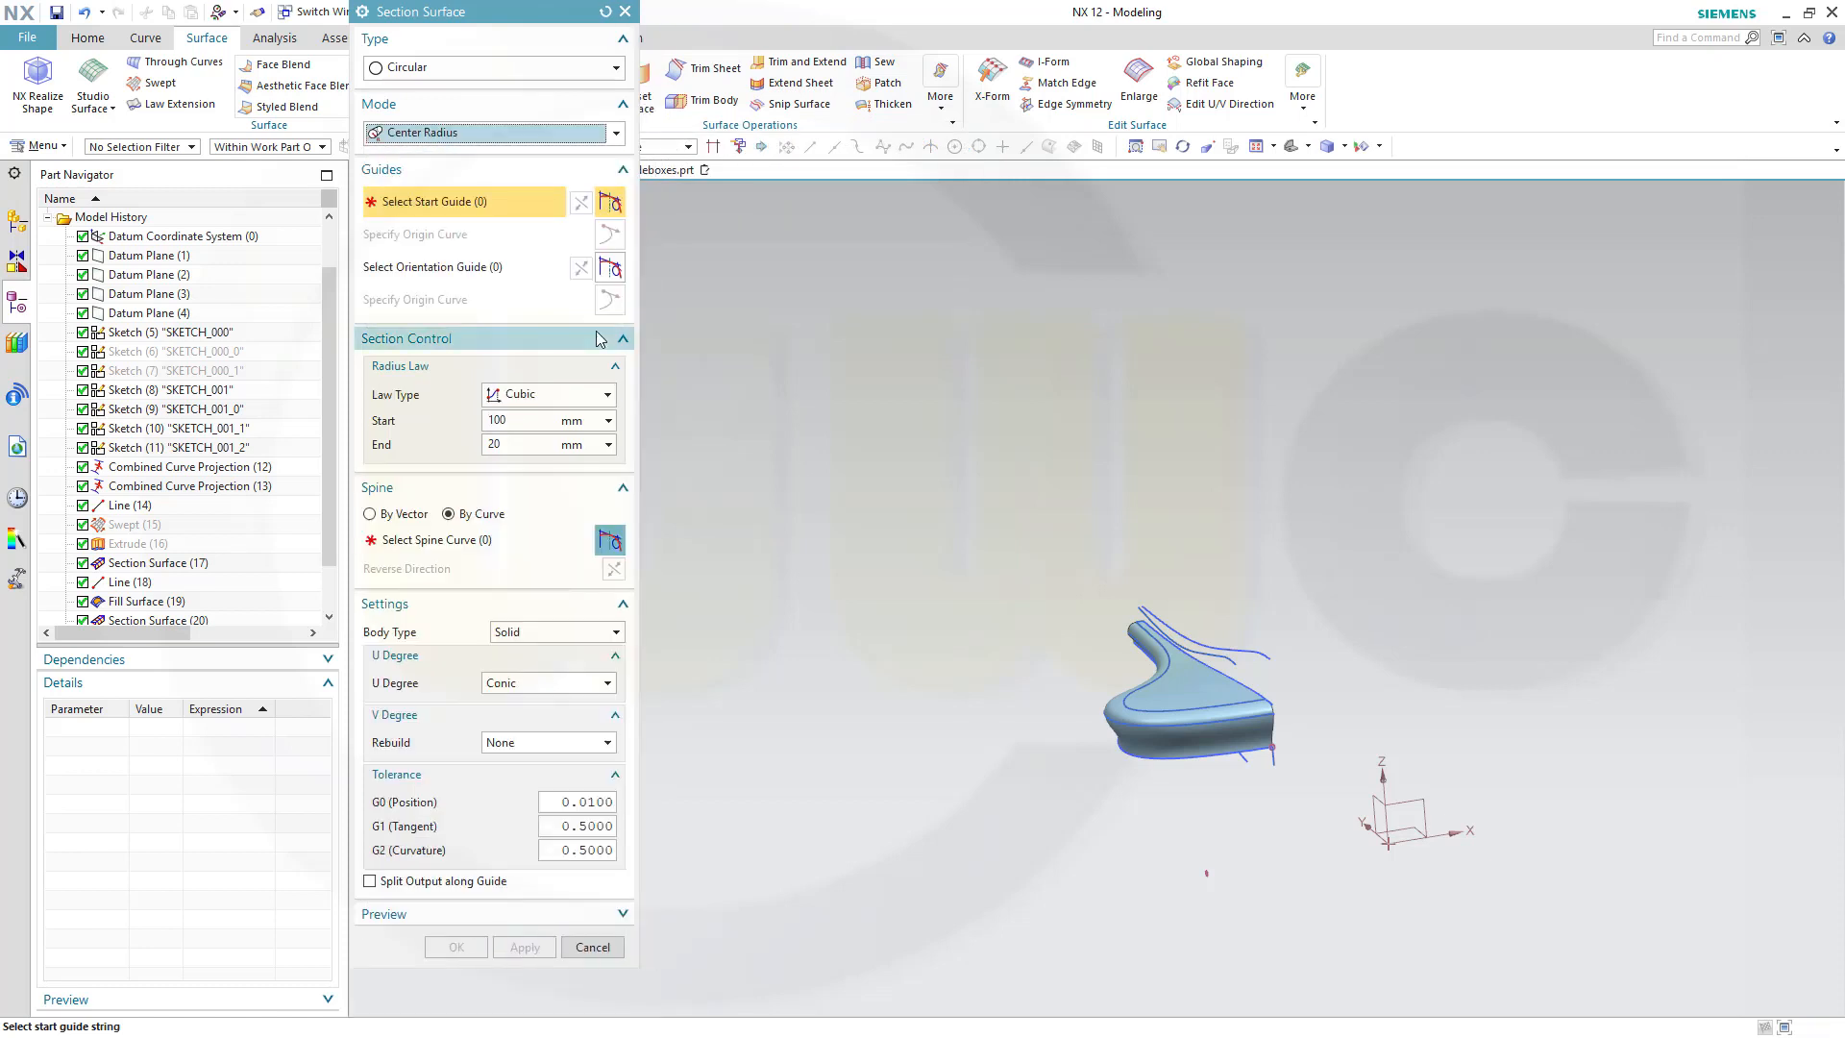
pyautogui.click(1224, 657)
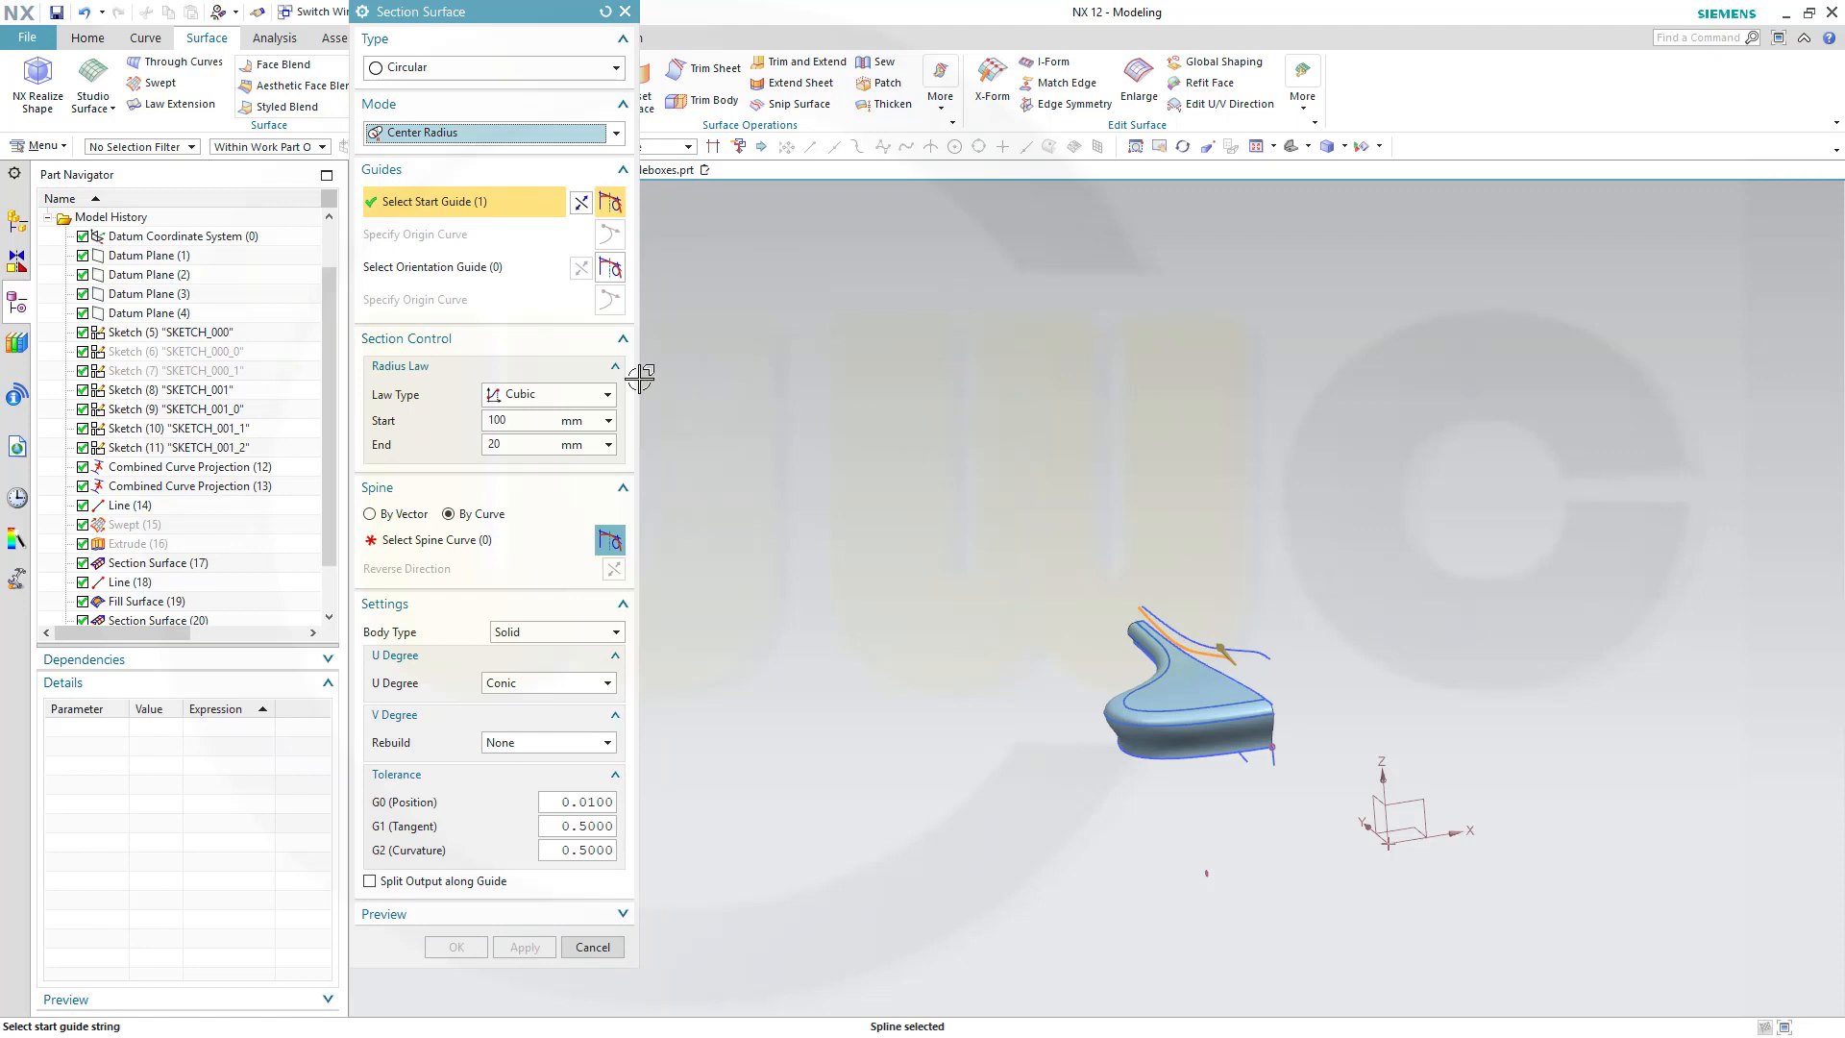
# Set the start radius to 70 mm, use the slanted sketch line as spine, and create the section surface as a sheet body.
pyautogui.doubleClick(537, 420)
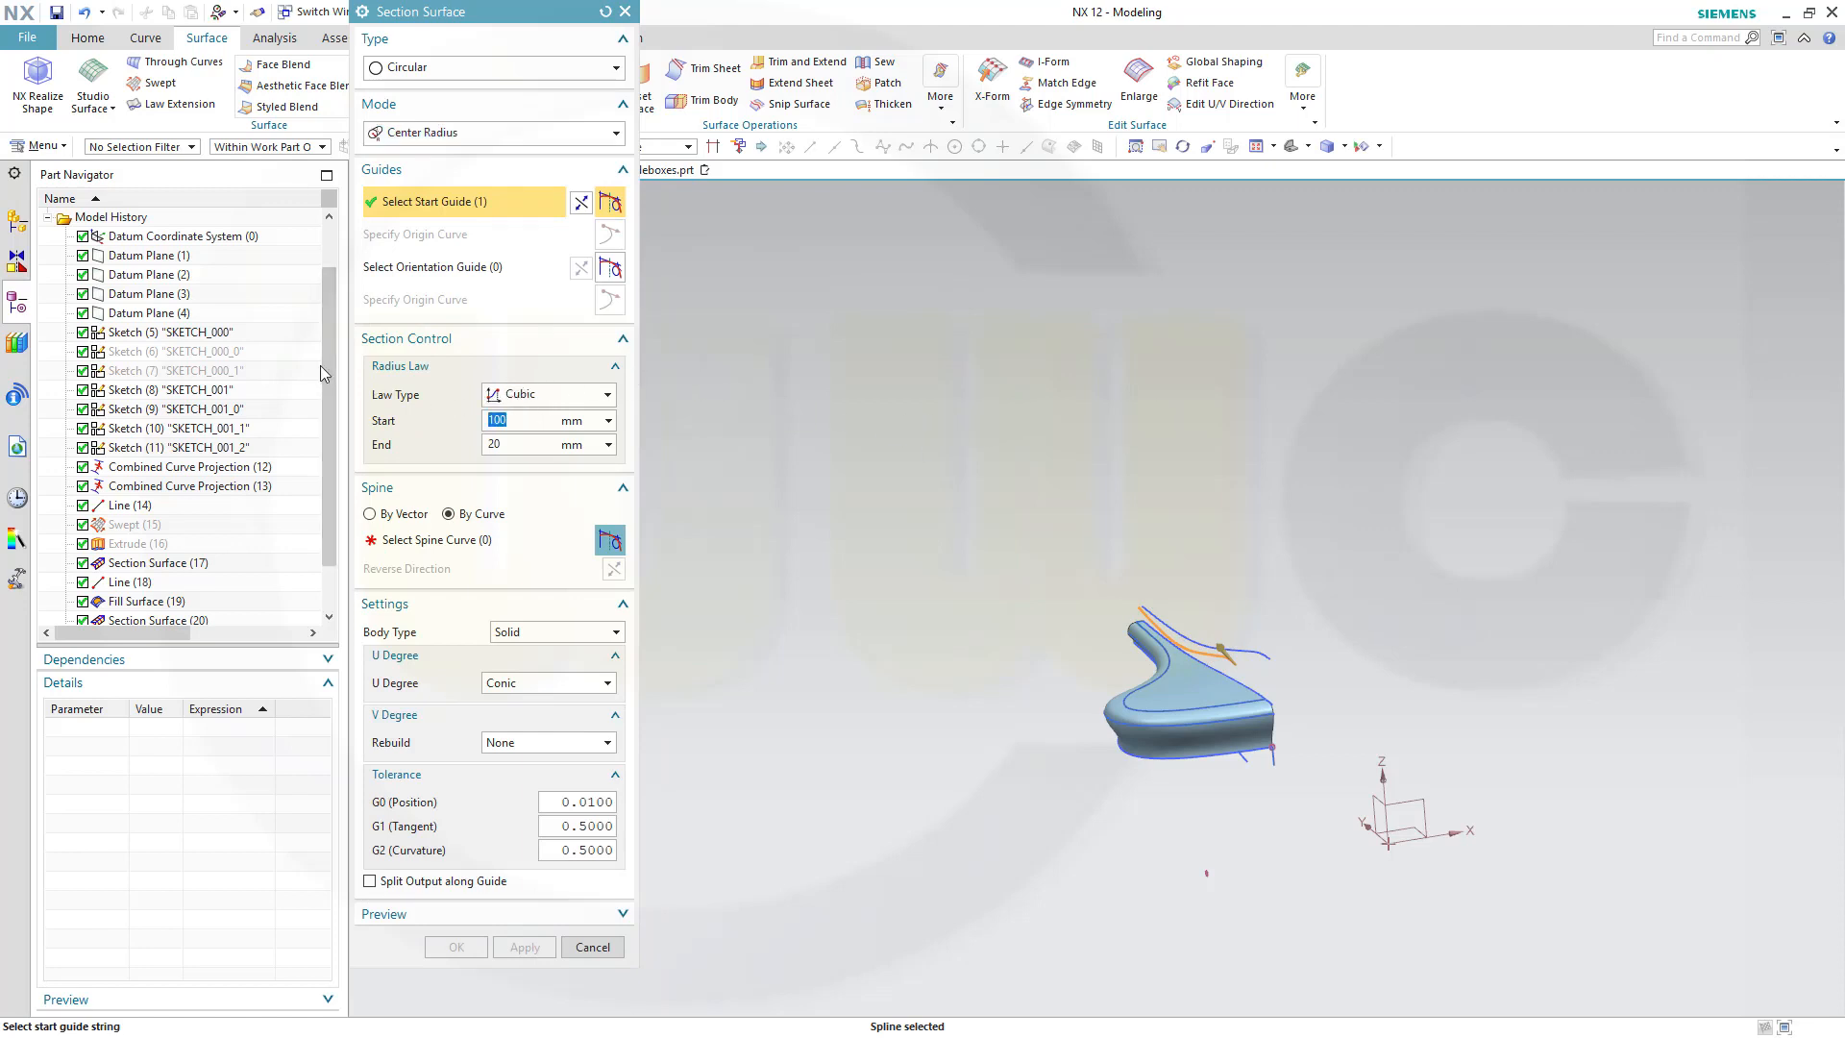
pyautogui.write('70')
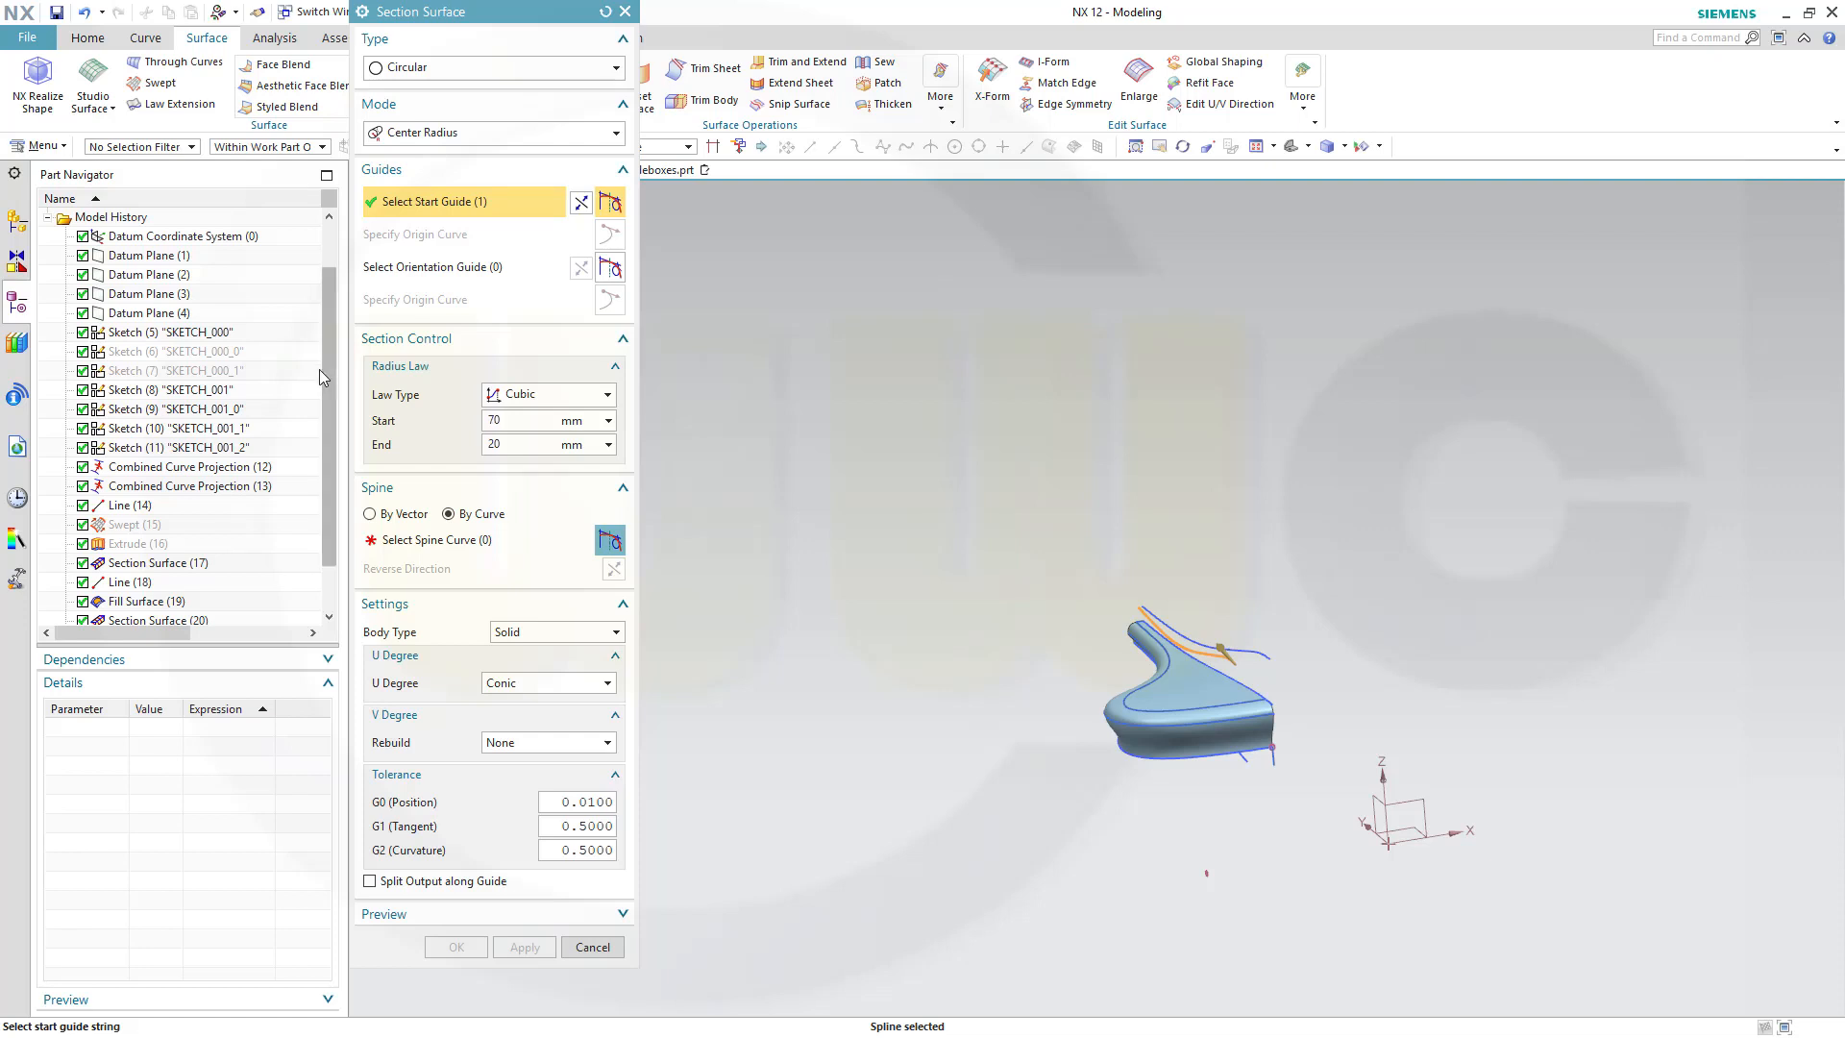
pyautogui.click(403, 540)
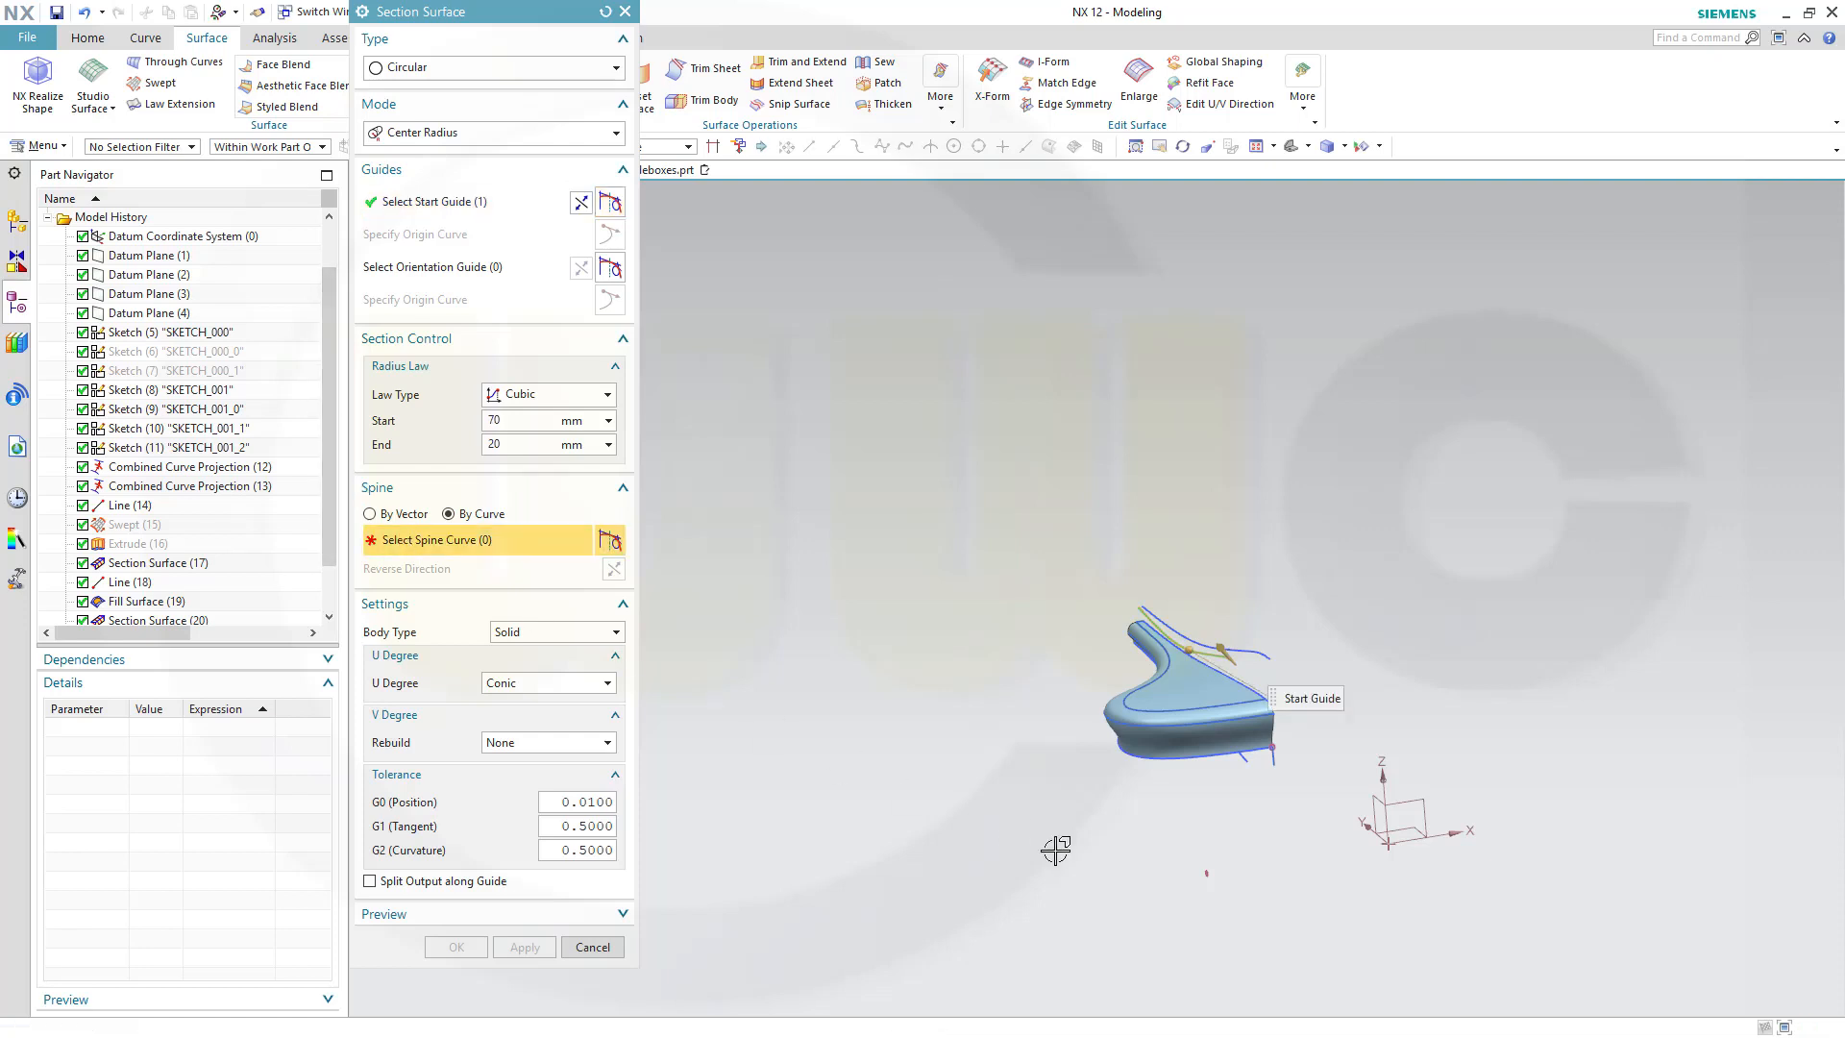
pyautogui.click(1247, 762)
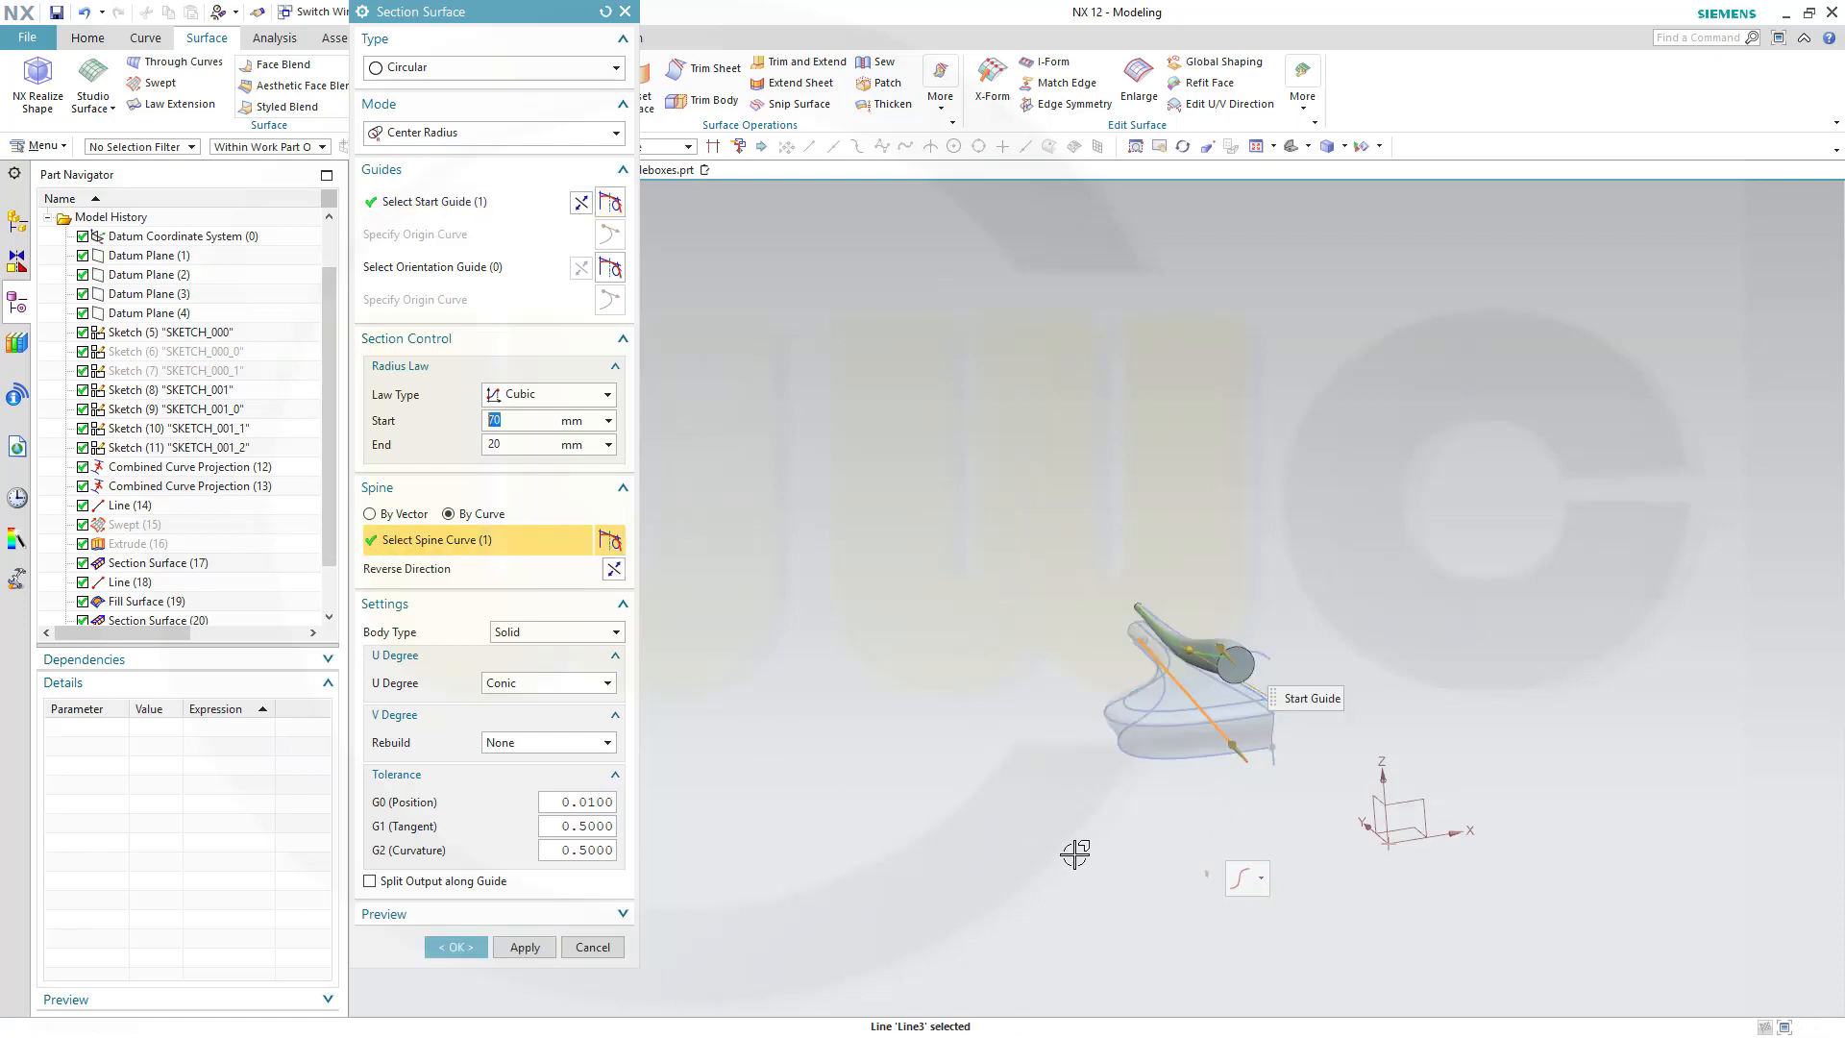
pyautogui.click(616, 632)
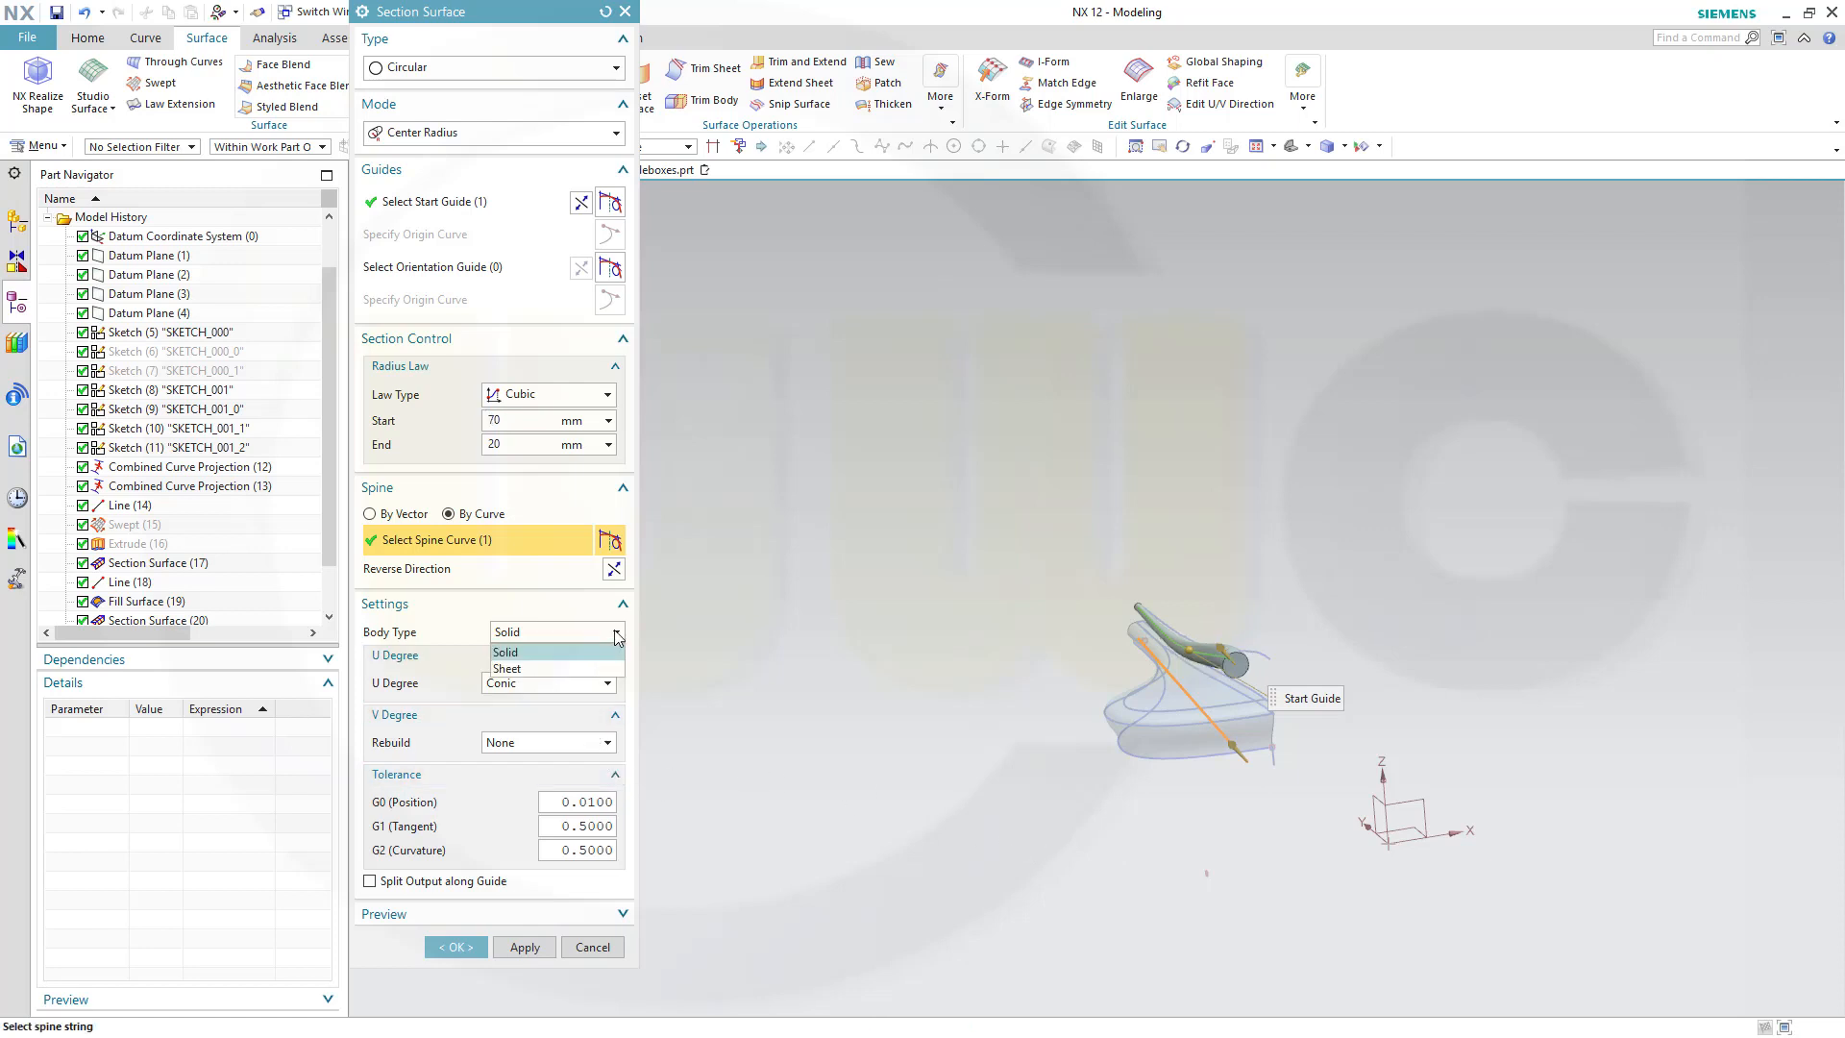
pyautogui.click(590, 670)
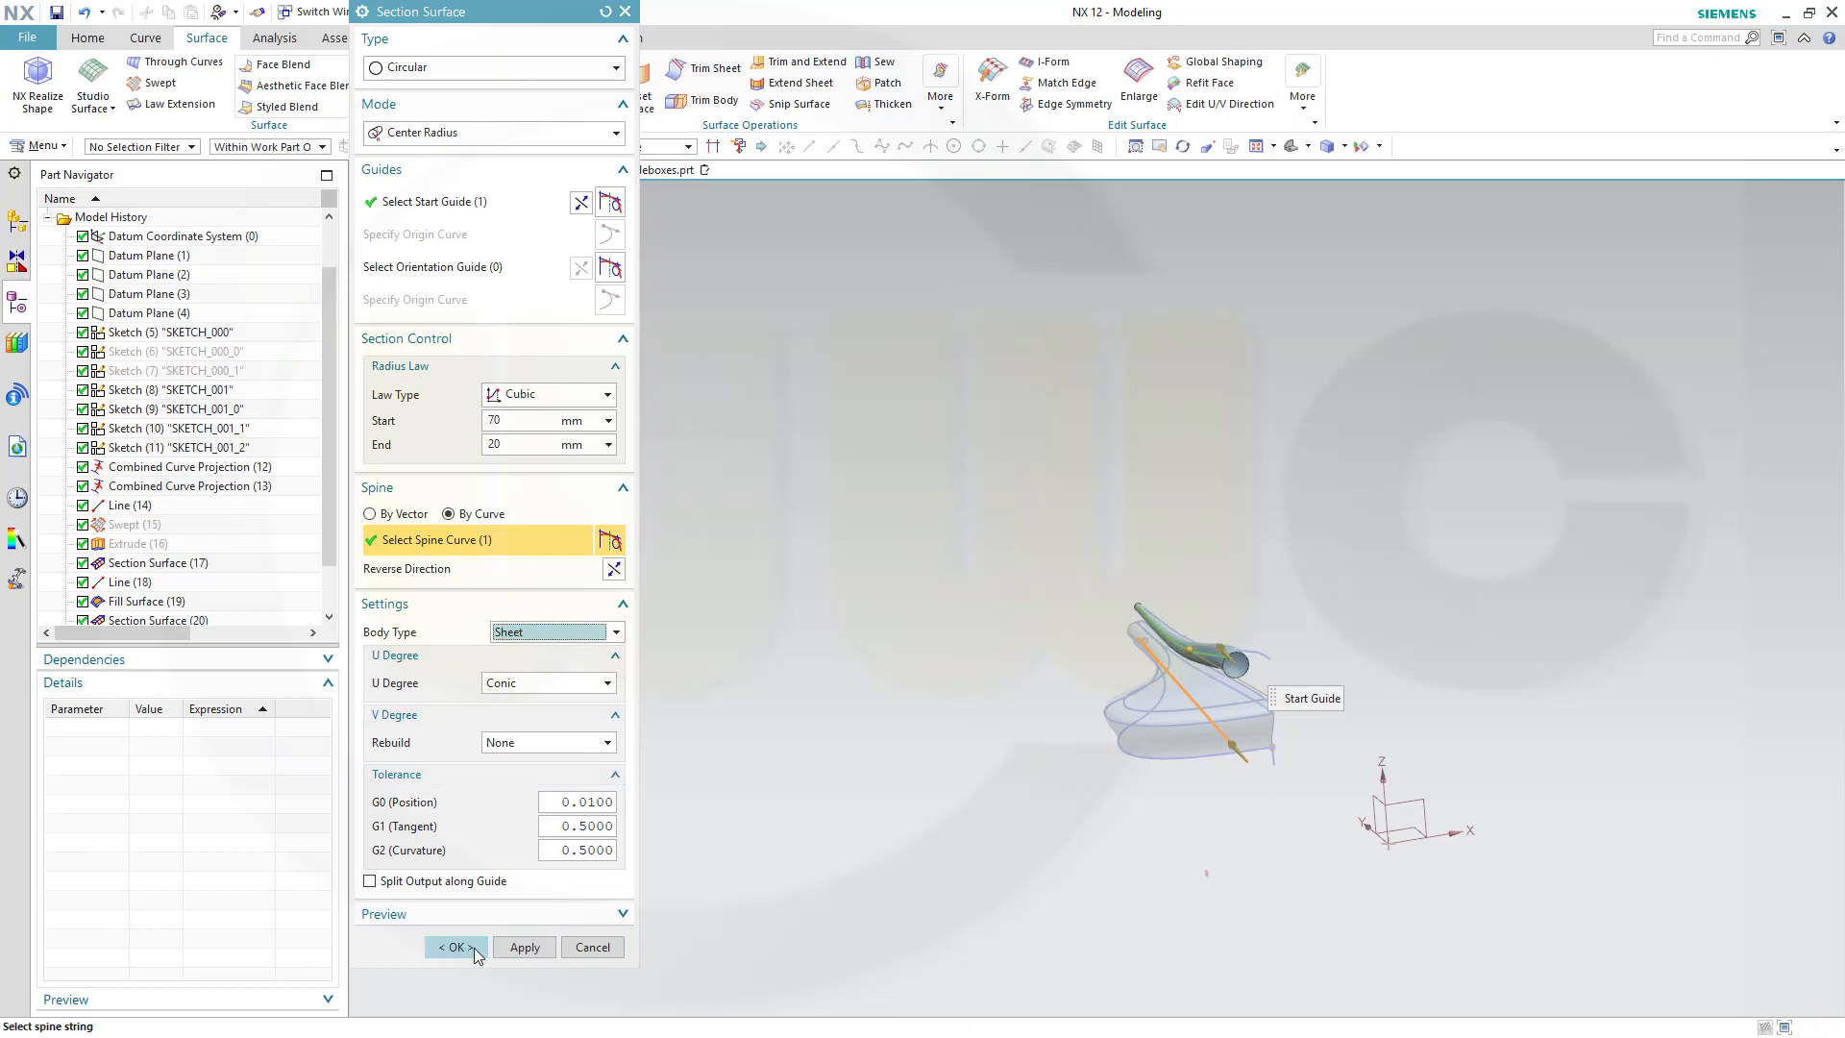
pyautogui.click(456, 947)
# Create a Through Object datum plane from the guide curve inside the tubular surface.
pyautogui.moveTo(984, 728); pyautogui.dragTo(1149, 686, button='middle')
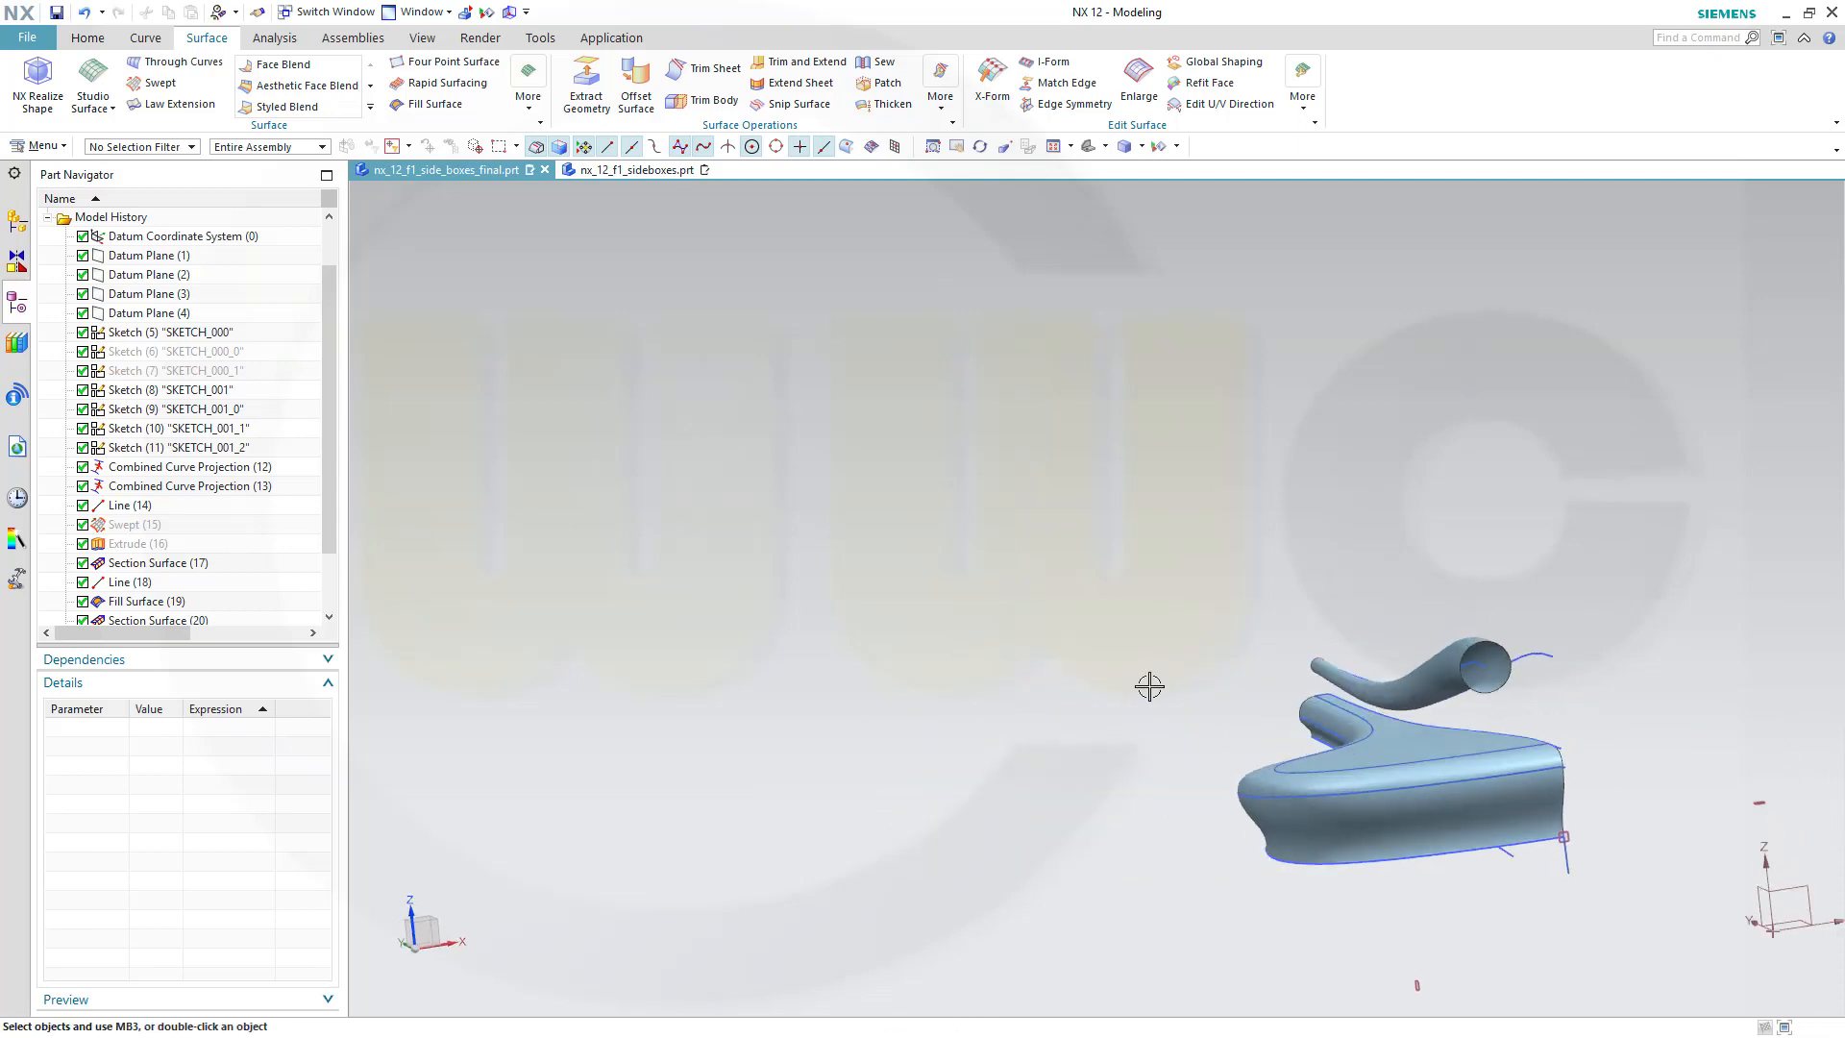
pyautogui.keyDown('shift'); pyautogui.moveTo(1508, 564); pyautogui.dragTo(1186, 588, button='middle'); pyautogui.keyUp('shift')
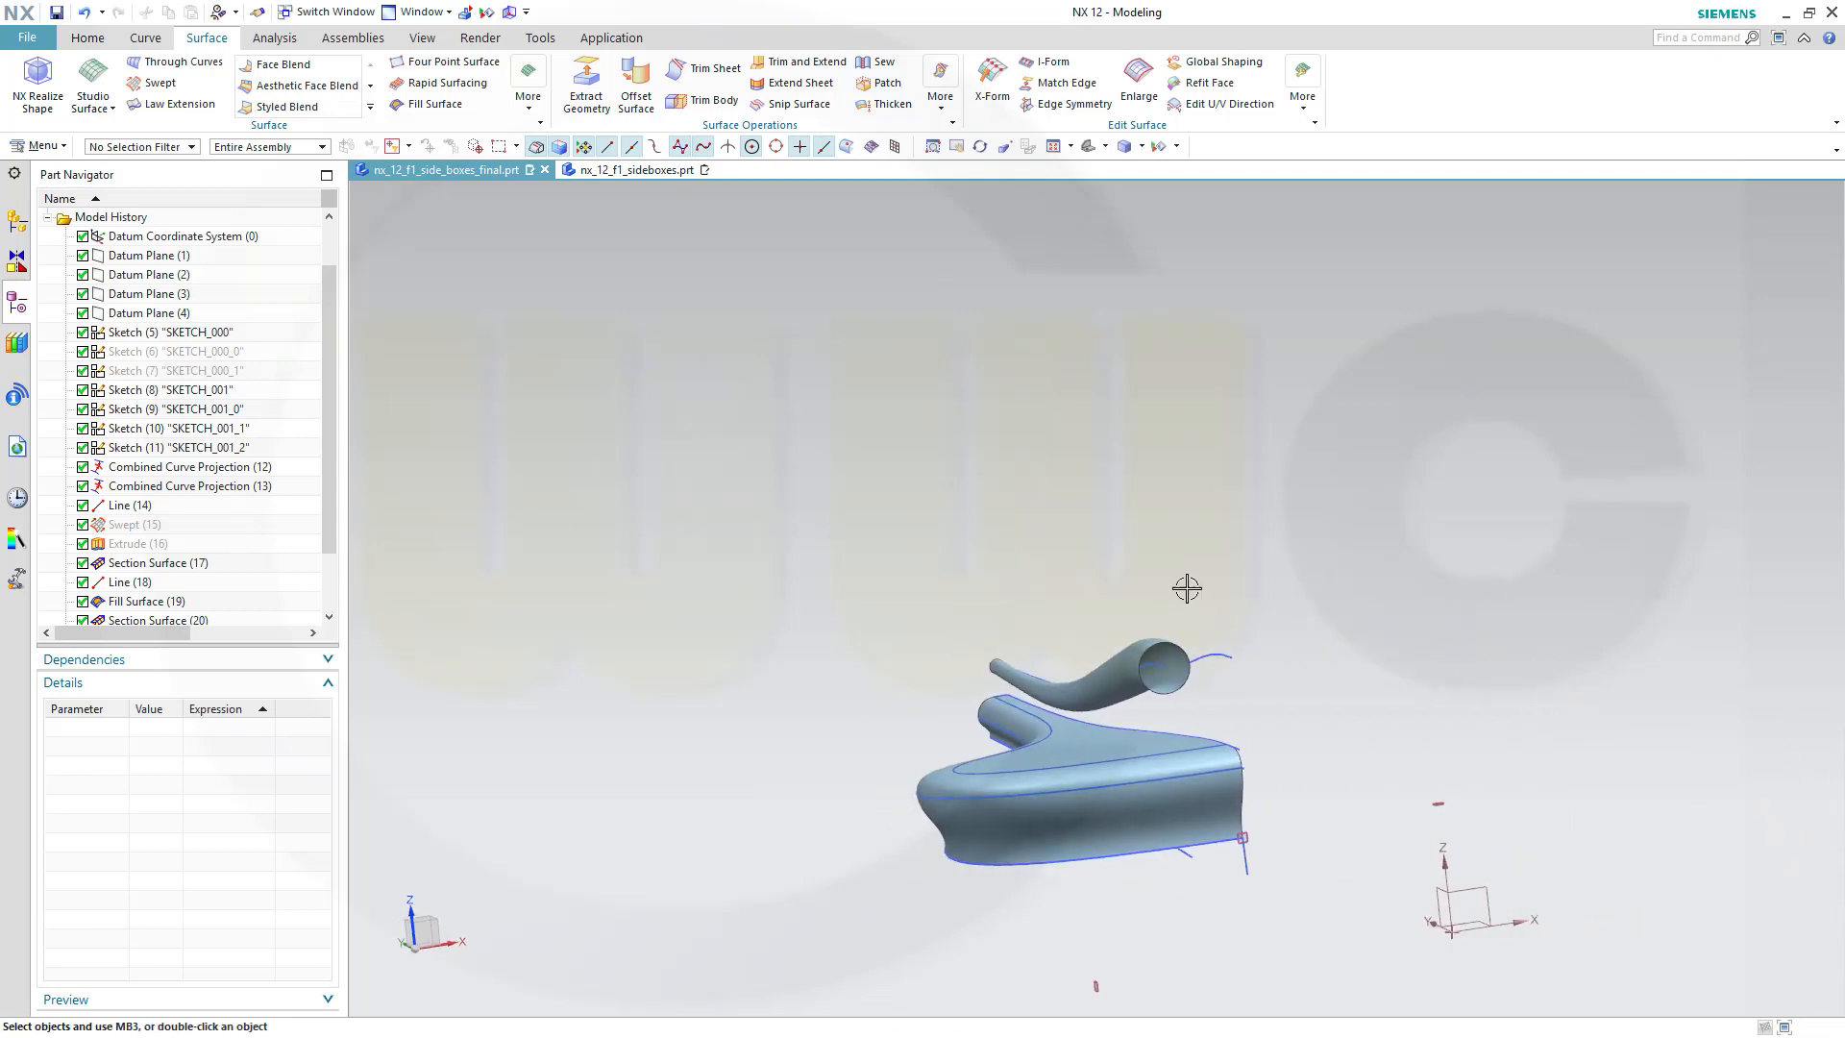
pyautogui.click(88, 38)
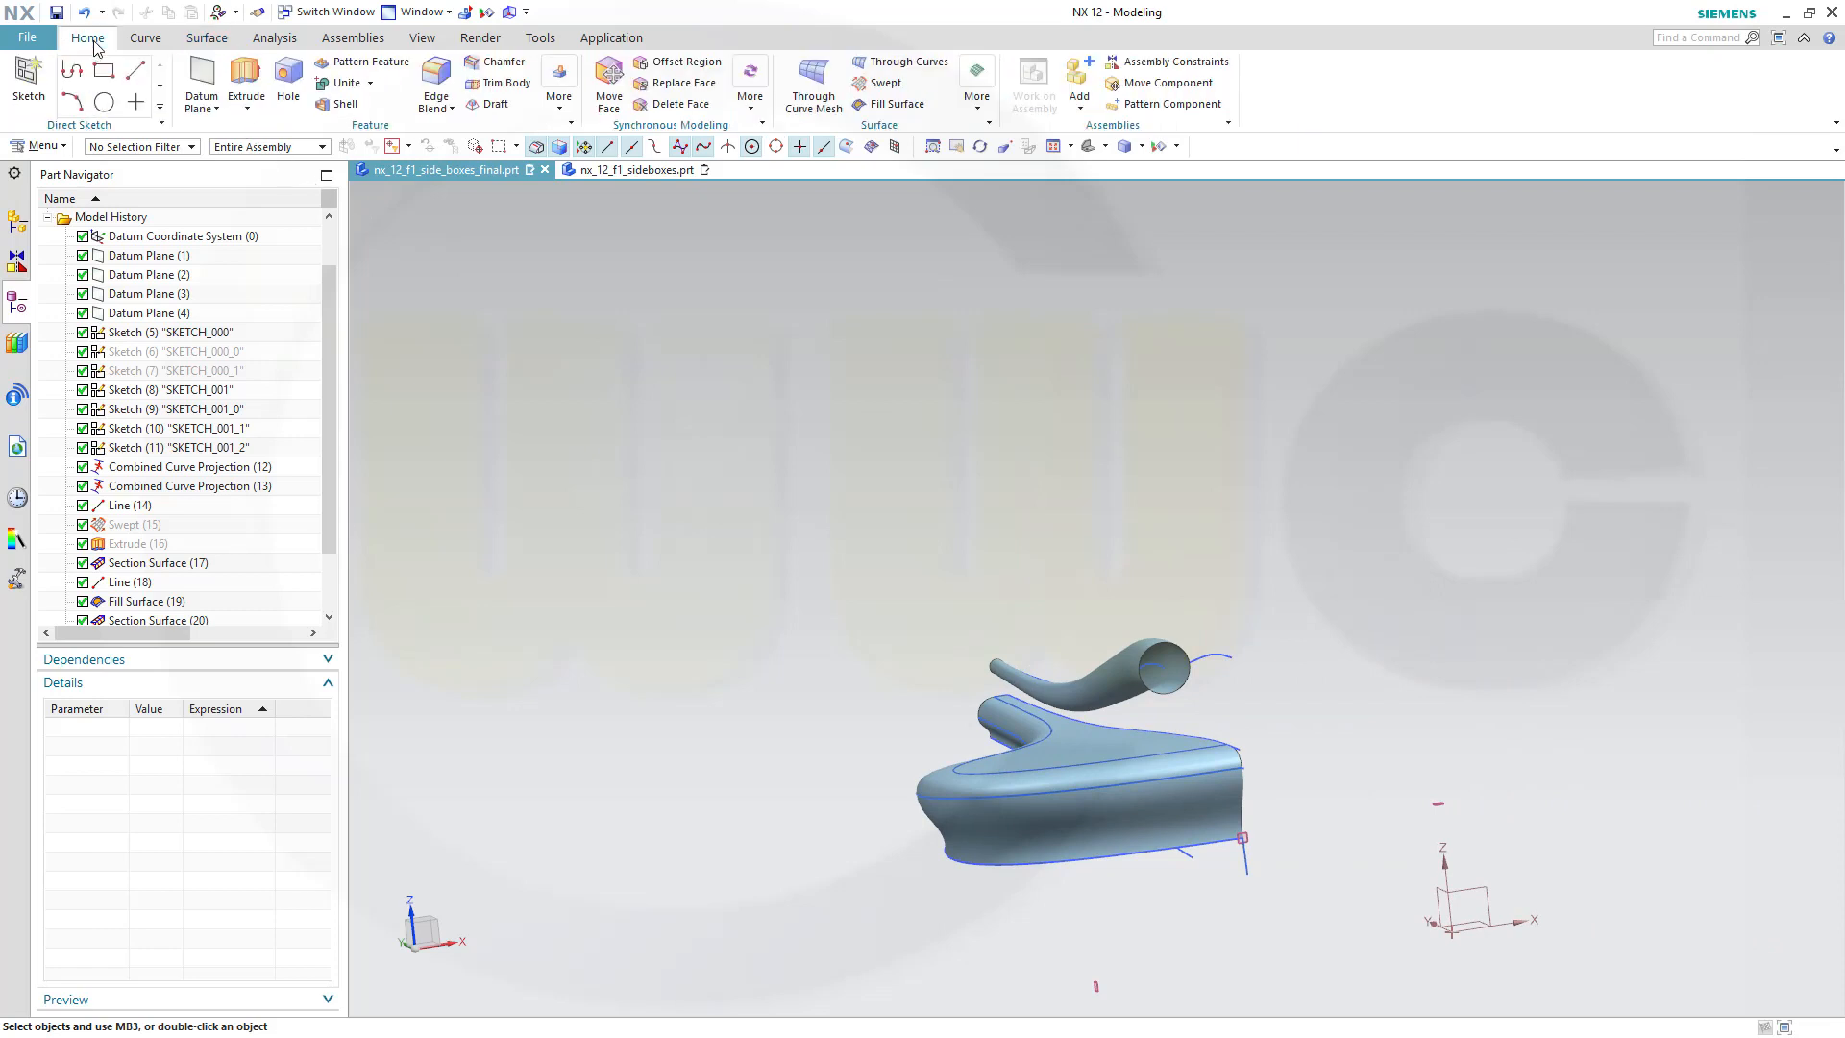
pyautogui.click(202, 77)
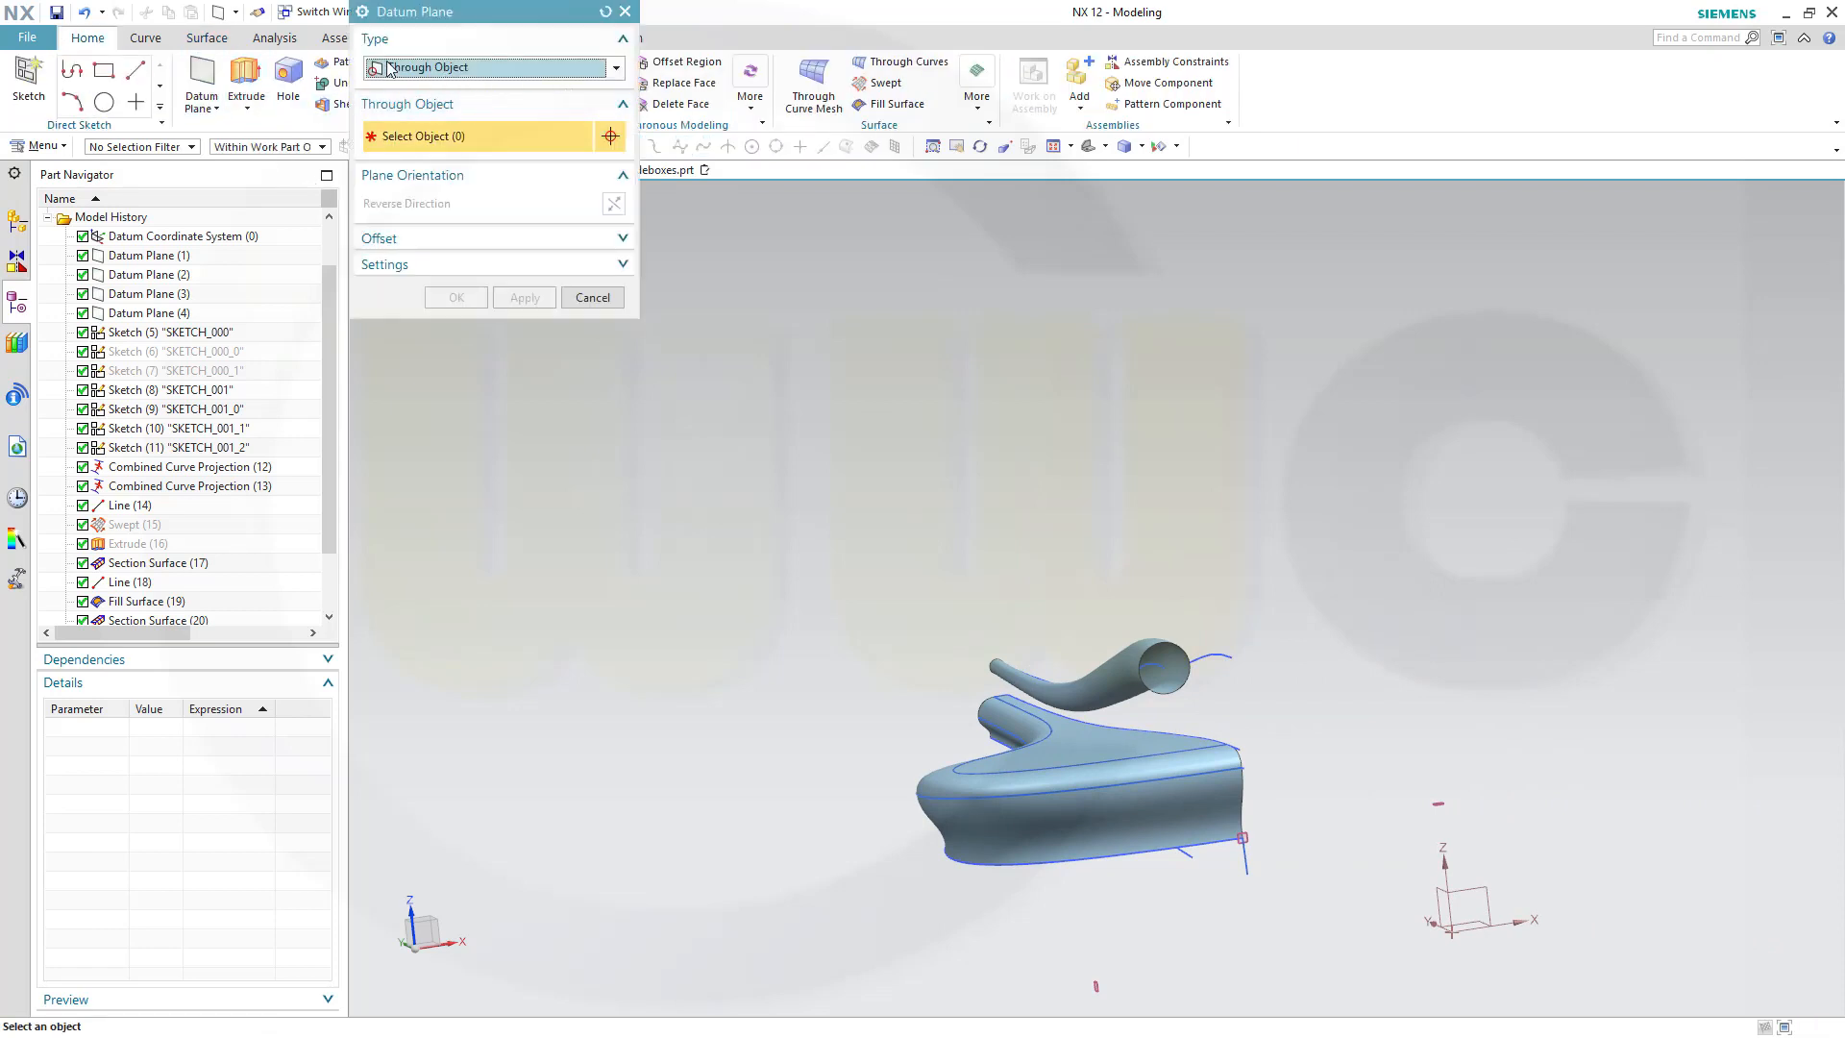
pyautogui.scroll(4, 1233, 790)
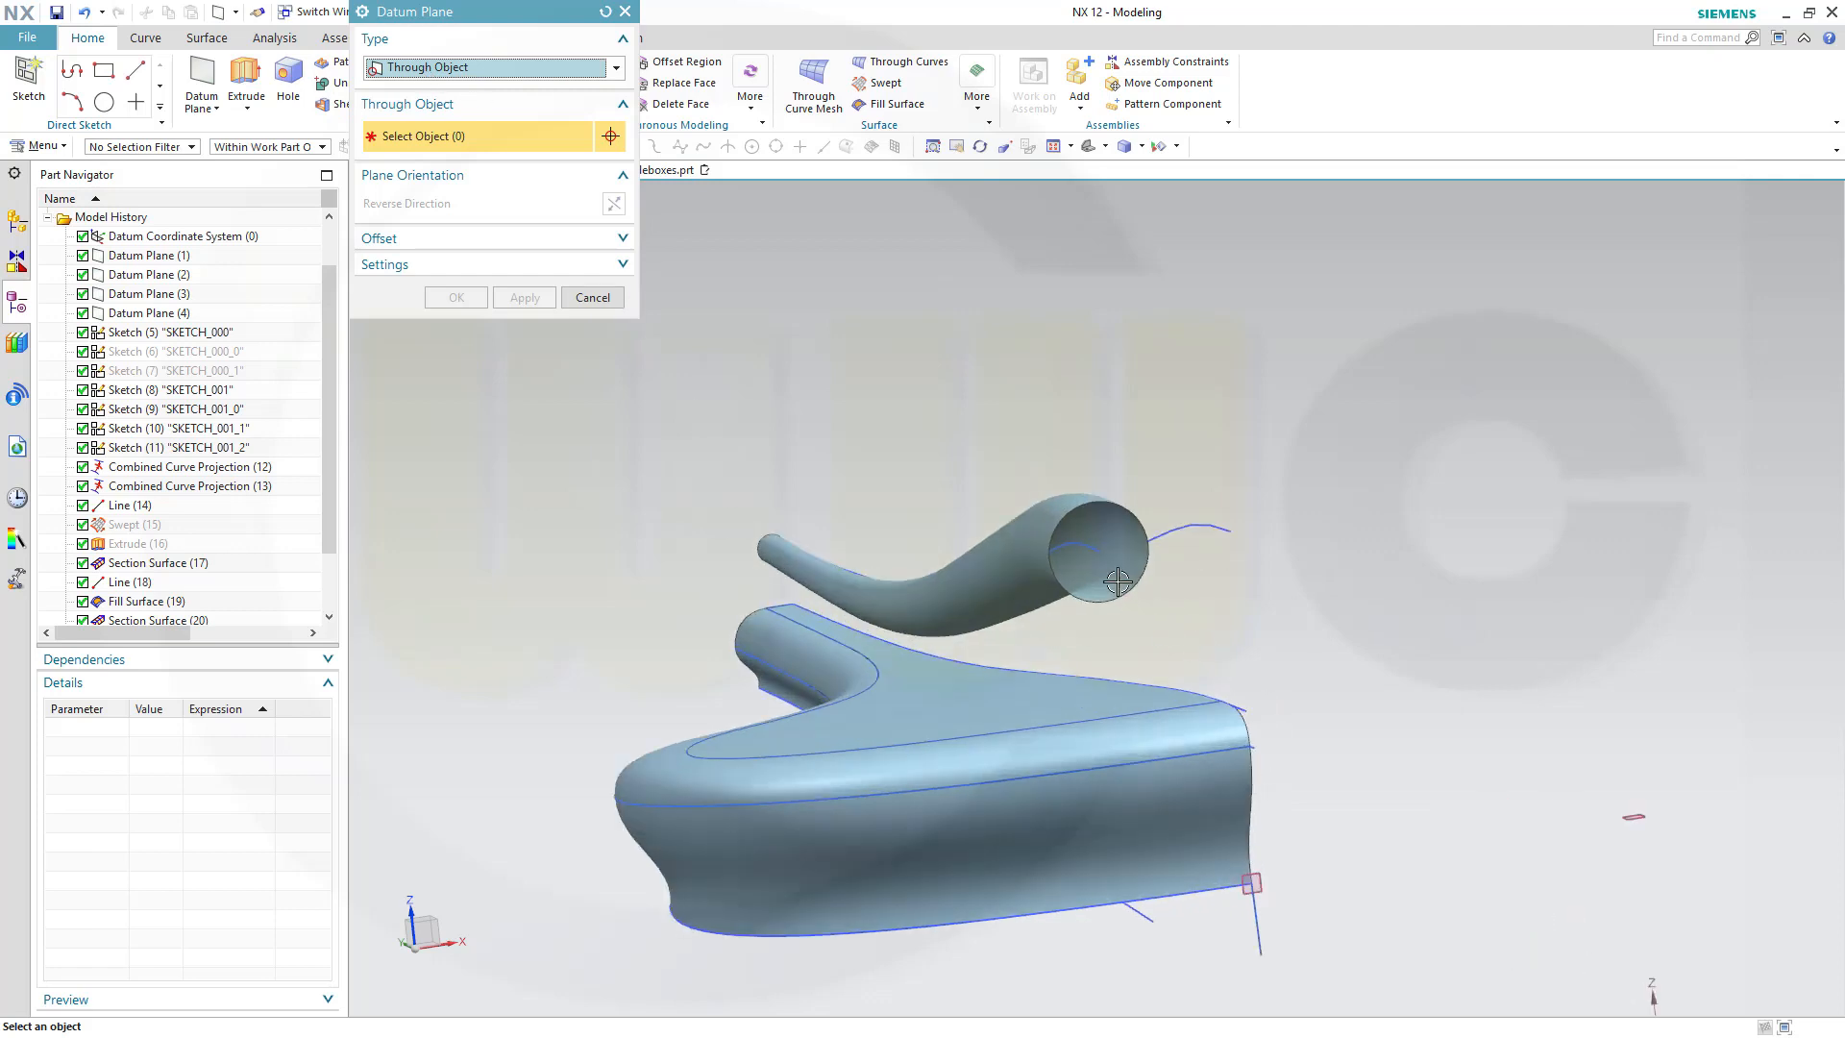
pyautogui.click(1090, 550)
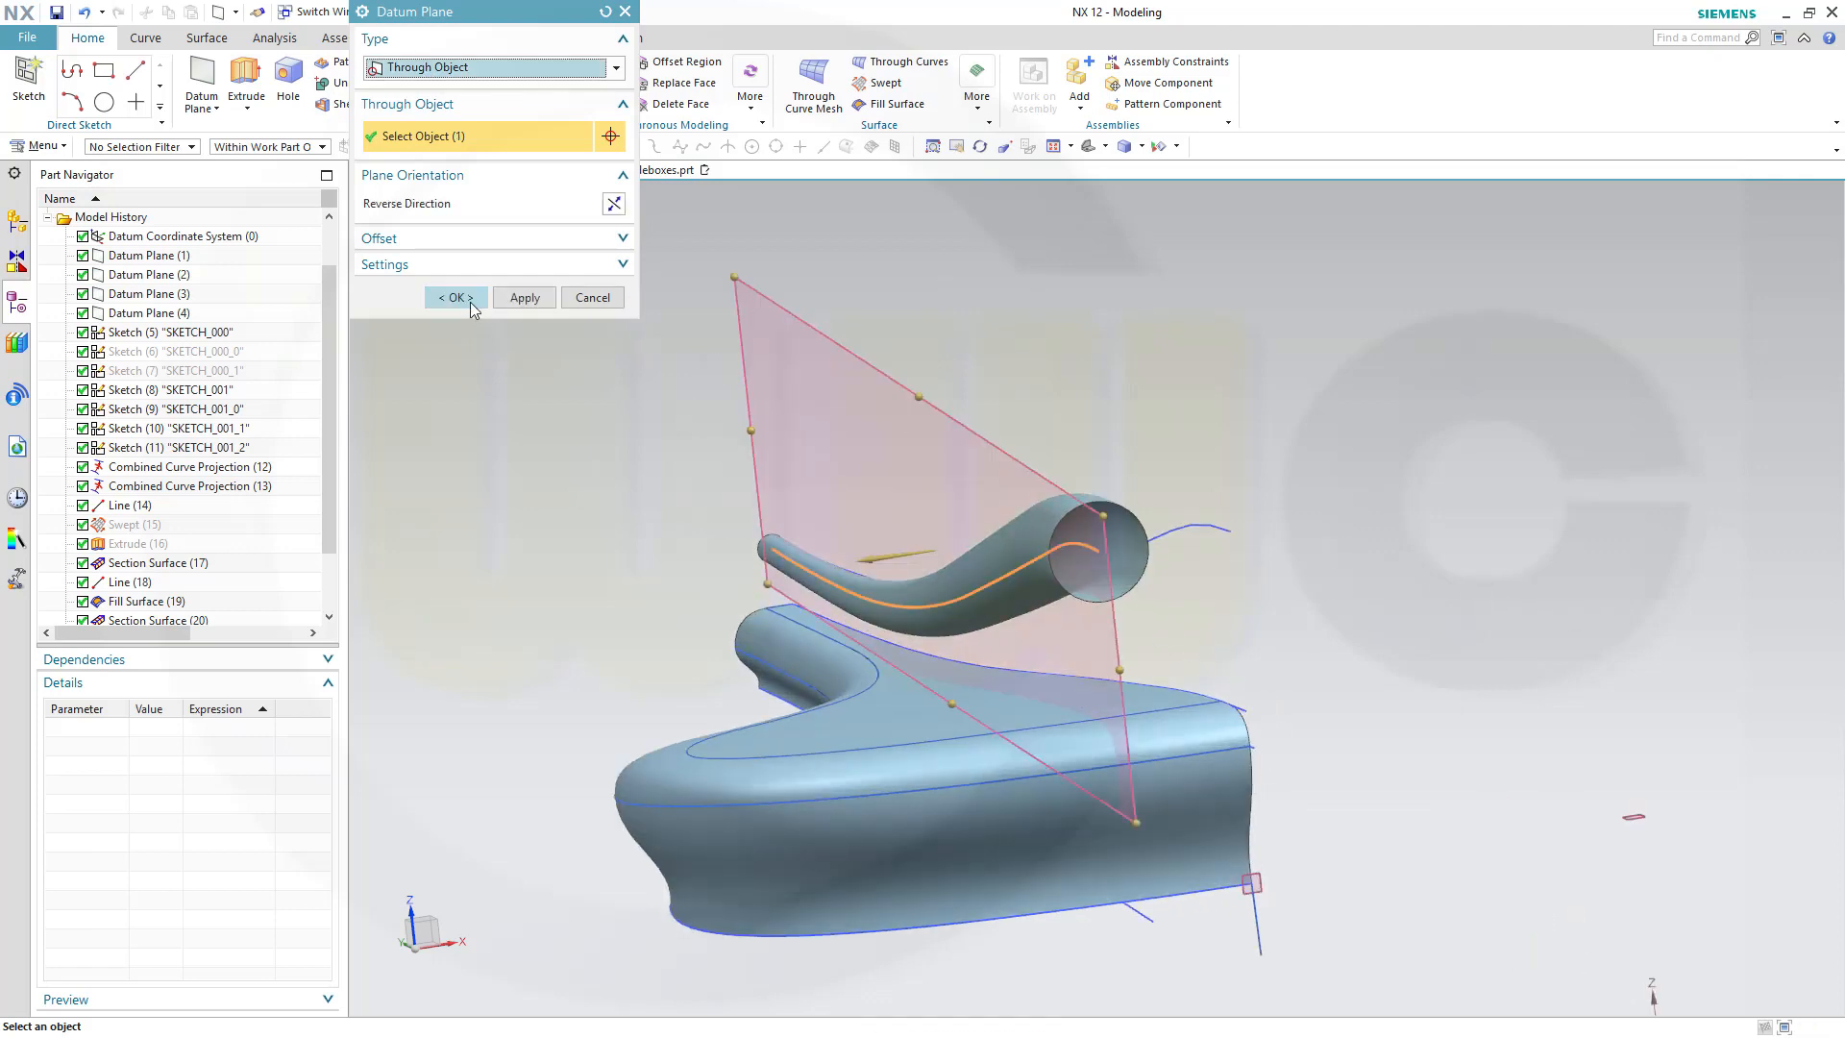
pyautogui.click(455, 299)
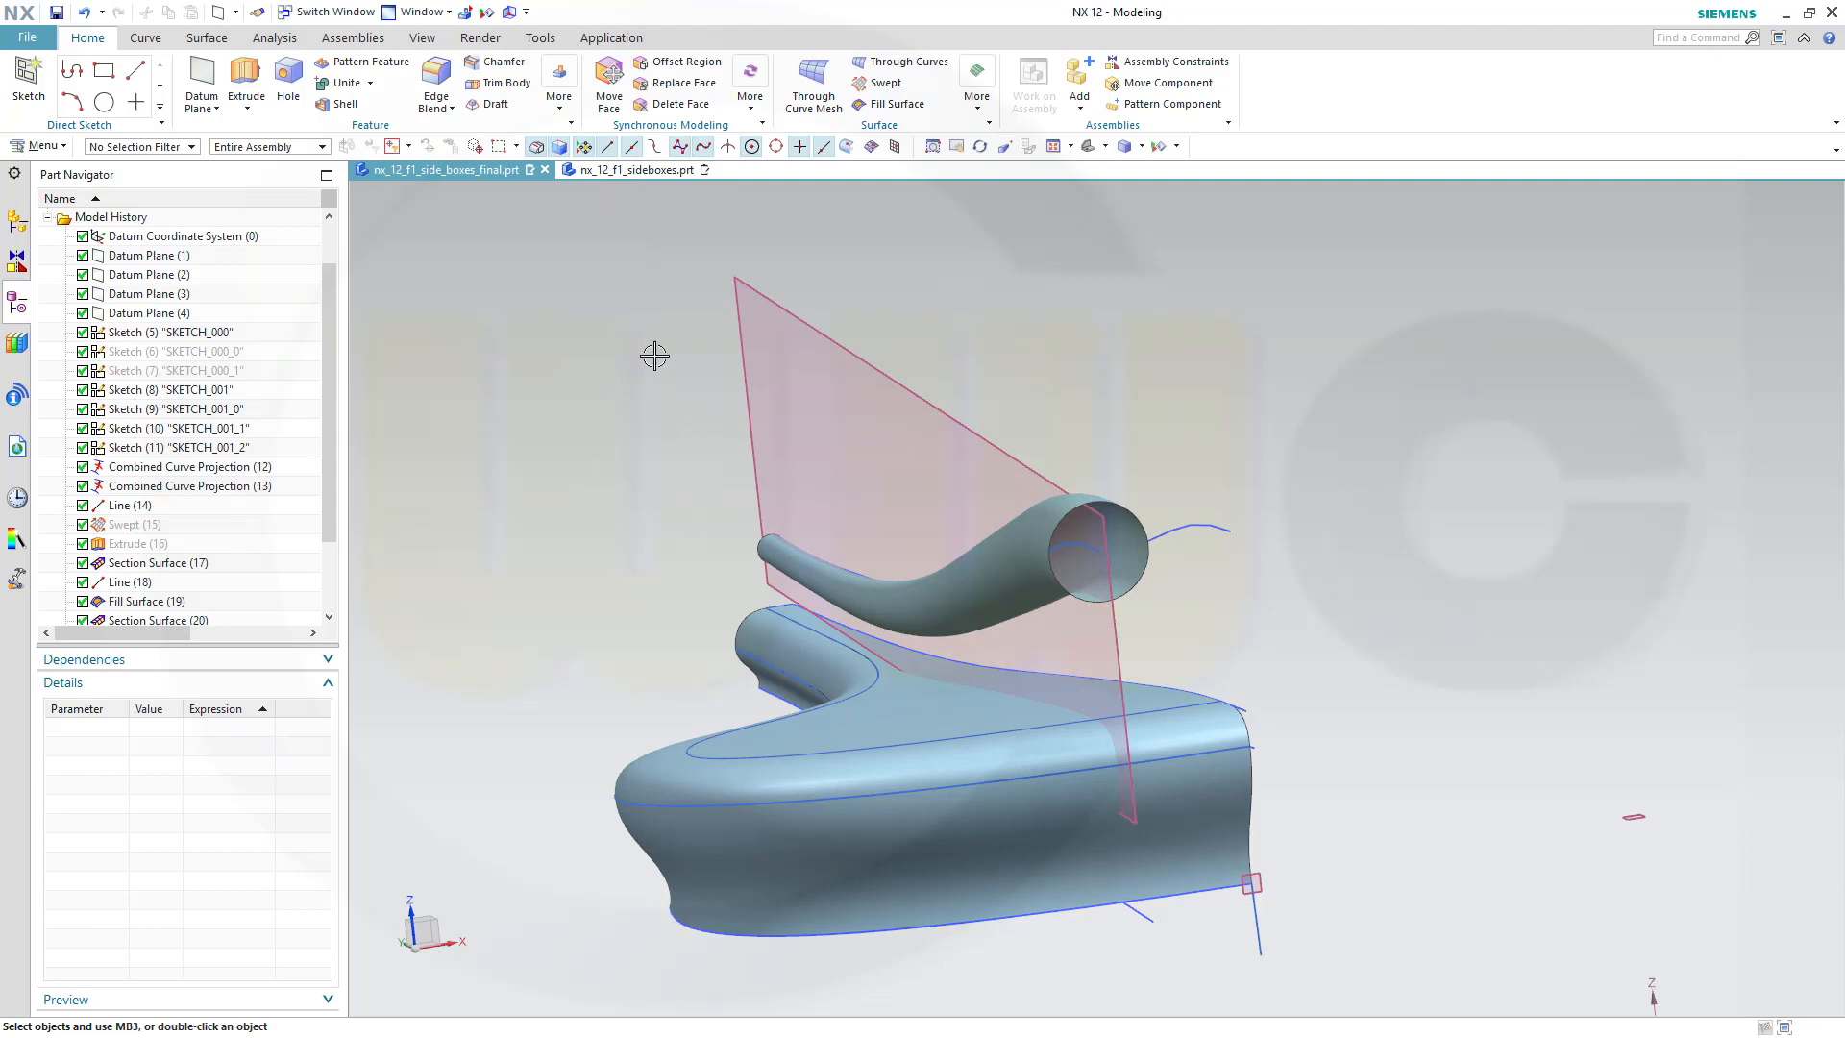
# Trim the tubular sheet lengthwise to one half, using the new datum plane as the boundary.
pyautogui.click(207, 37)
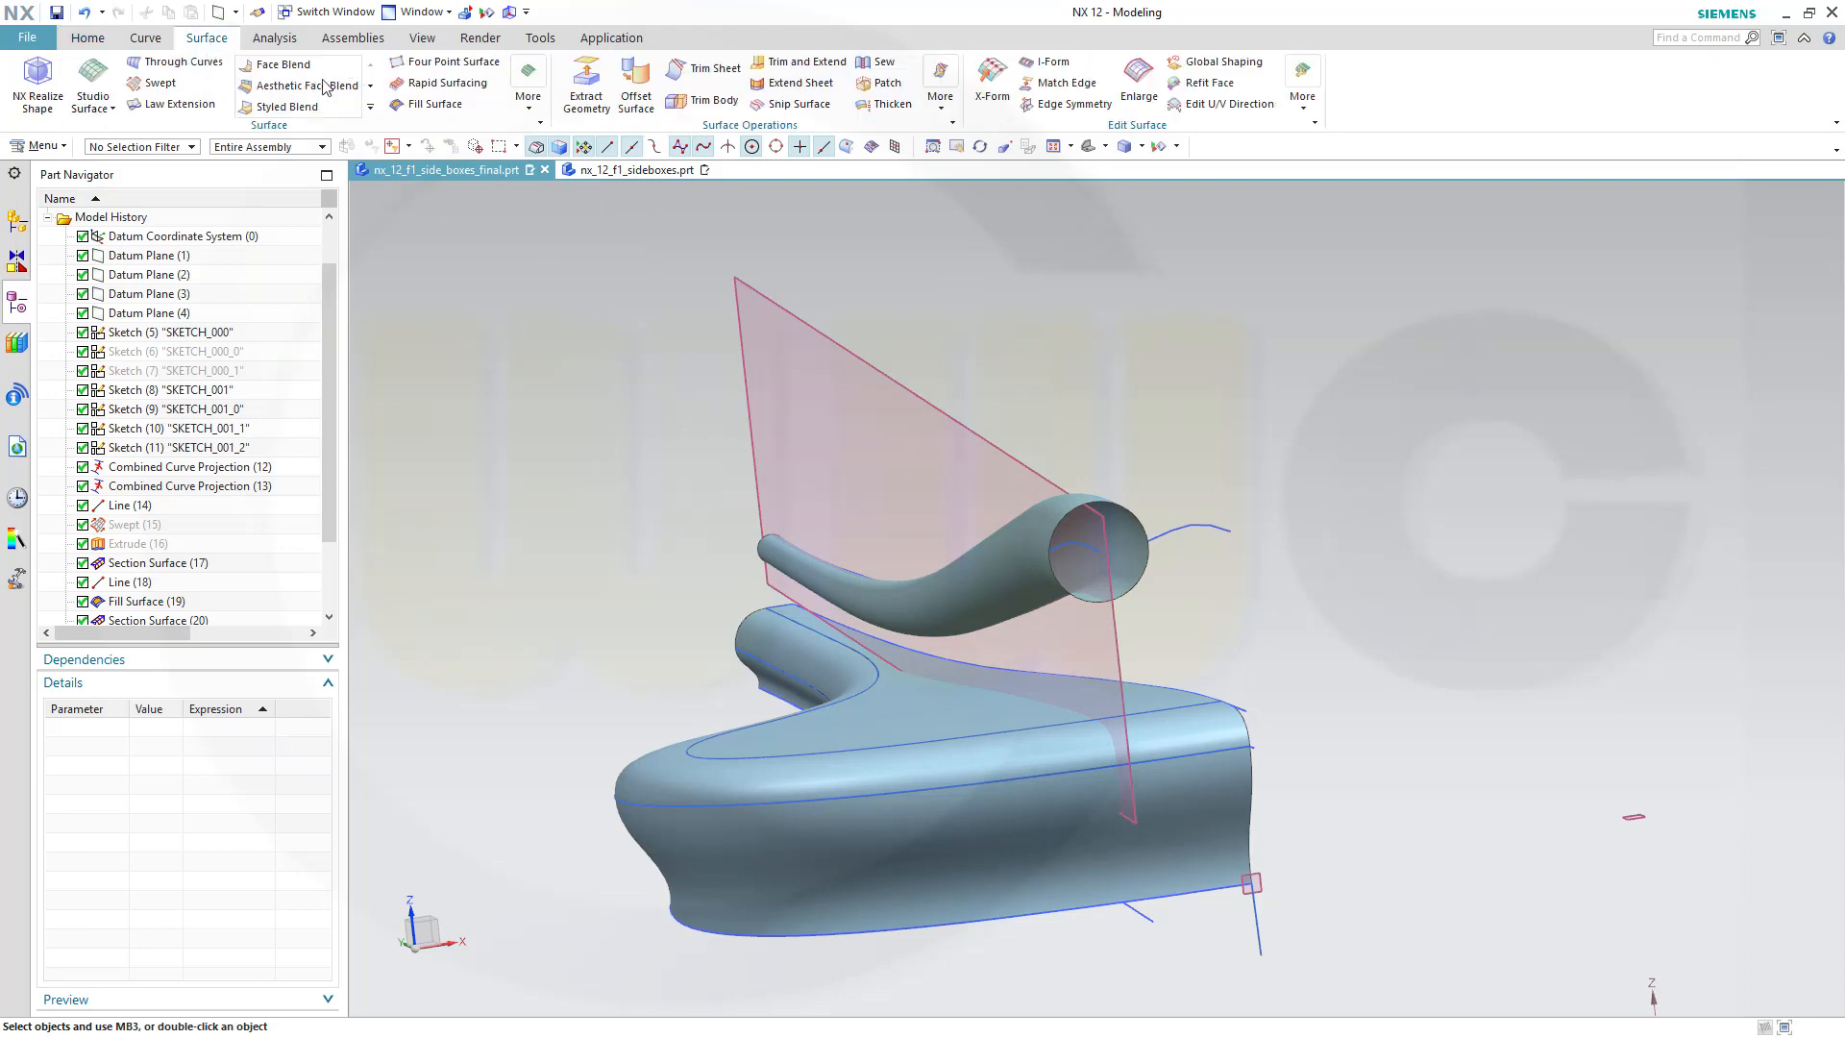
pyautogui.click(706, 69)
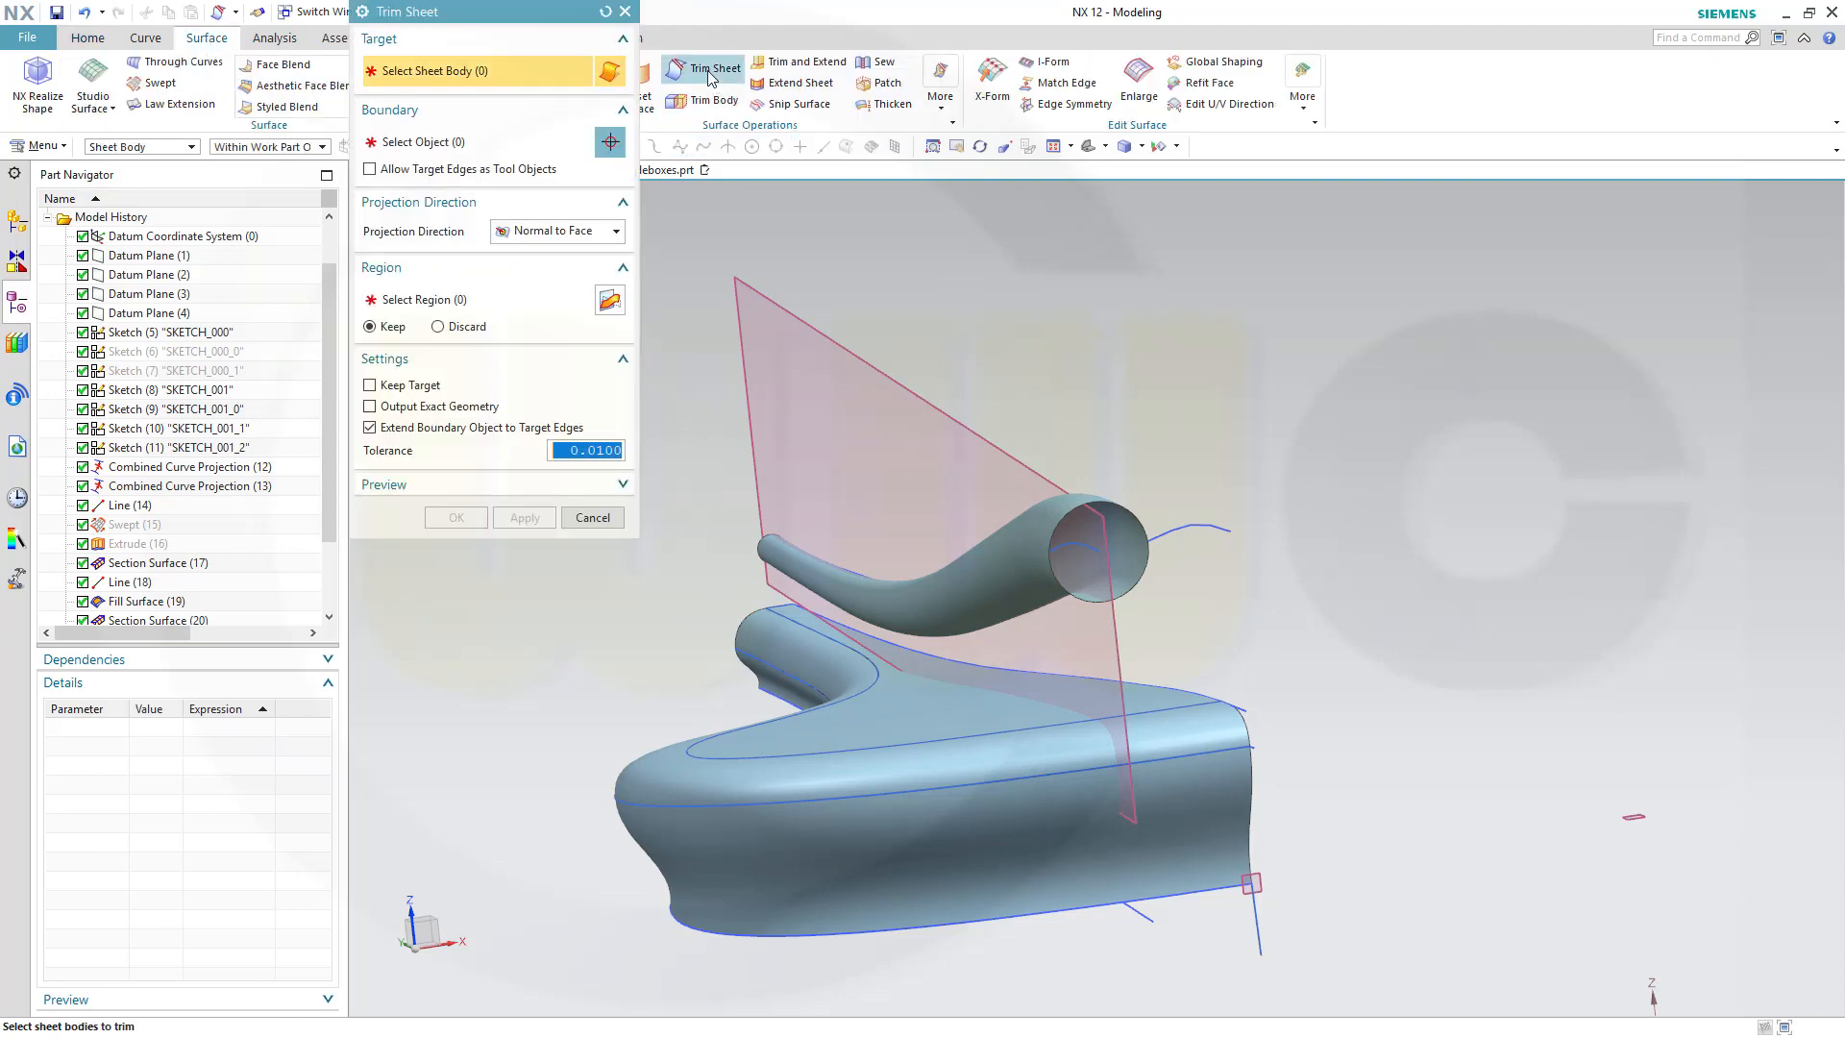
pyautogui.click(956, 596)
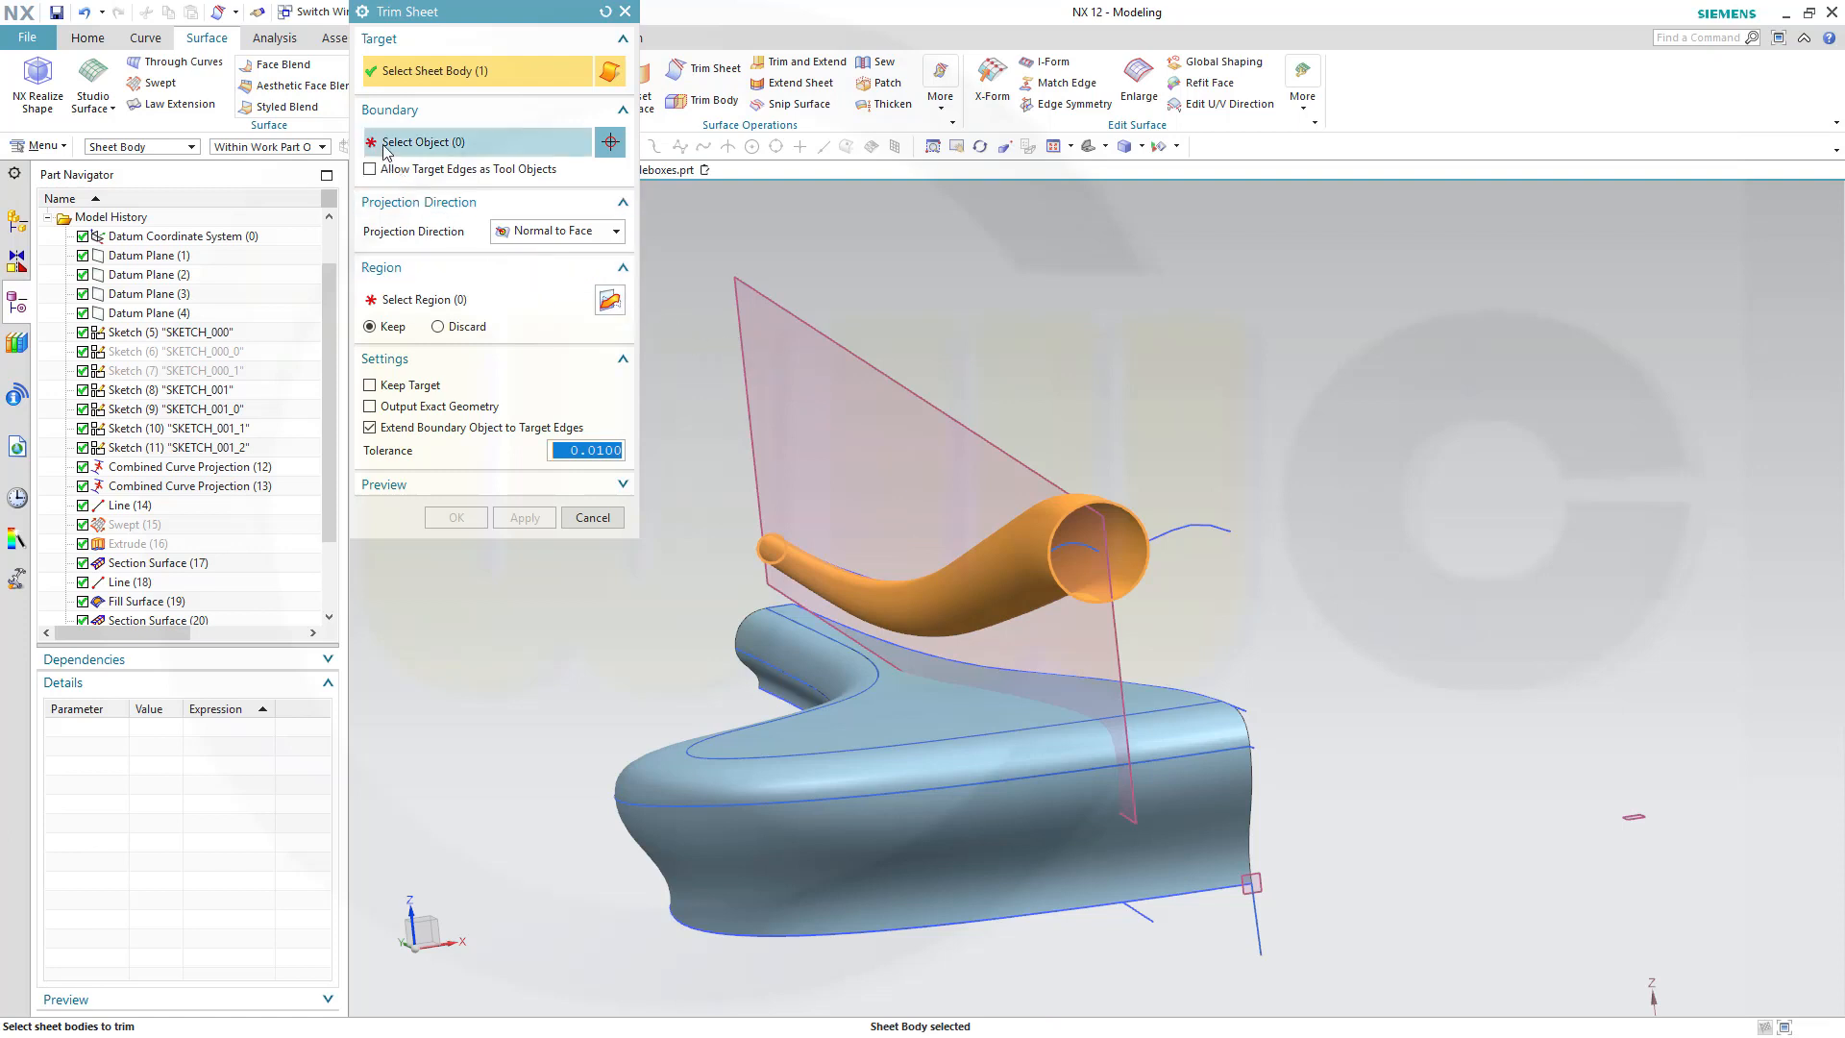
pyautogui.click(423, 142)
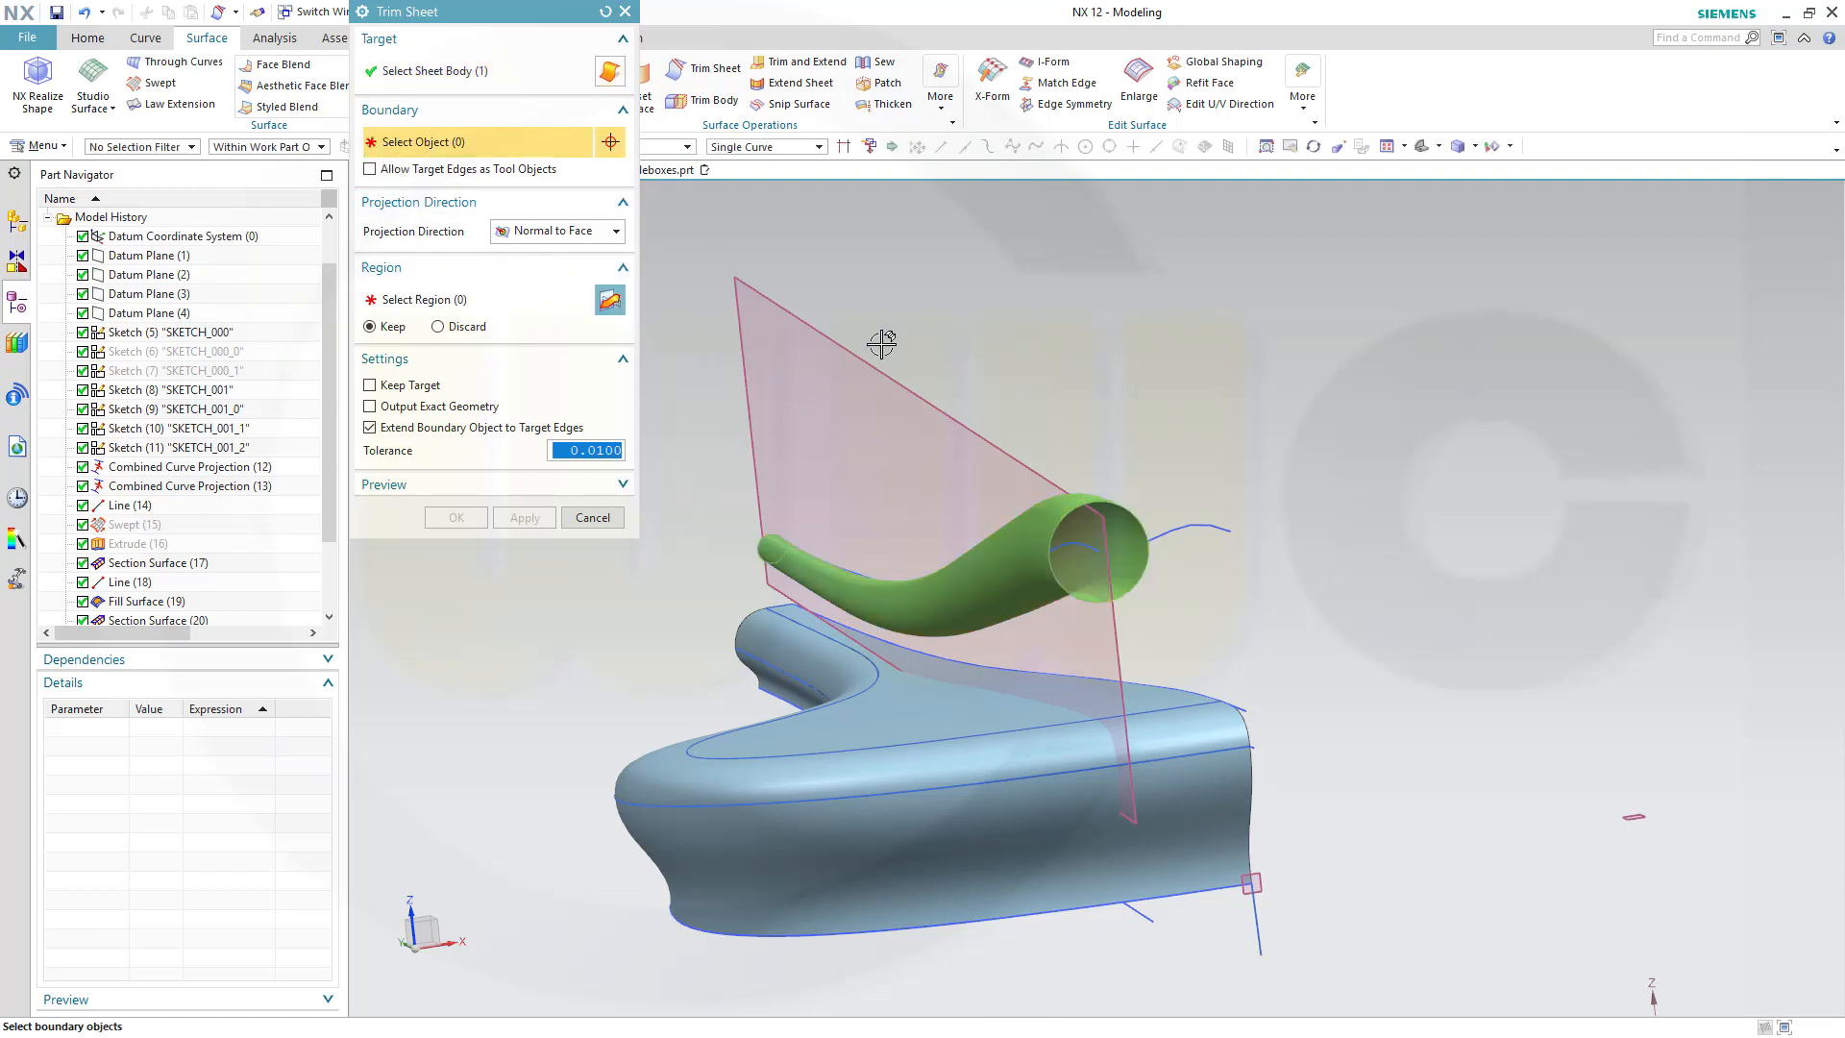
pyautogui.click(990, 442)
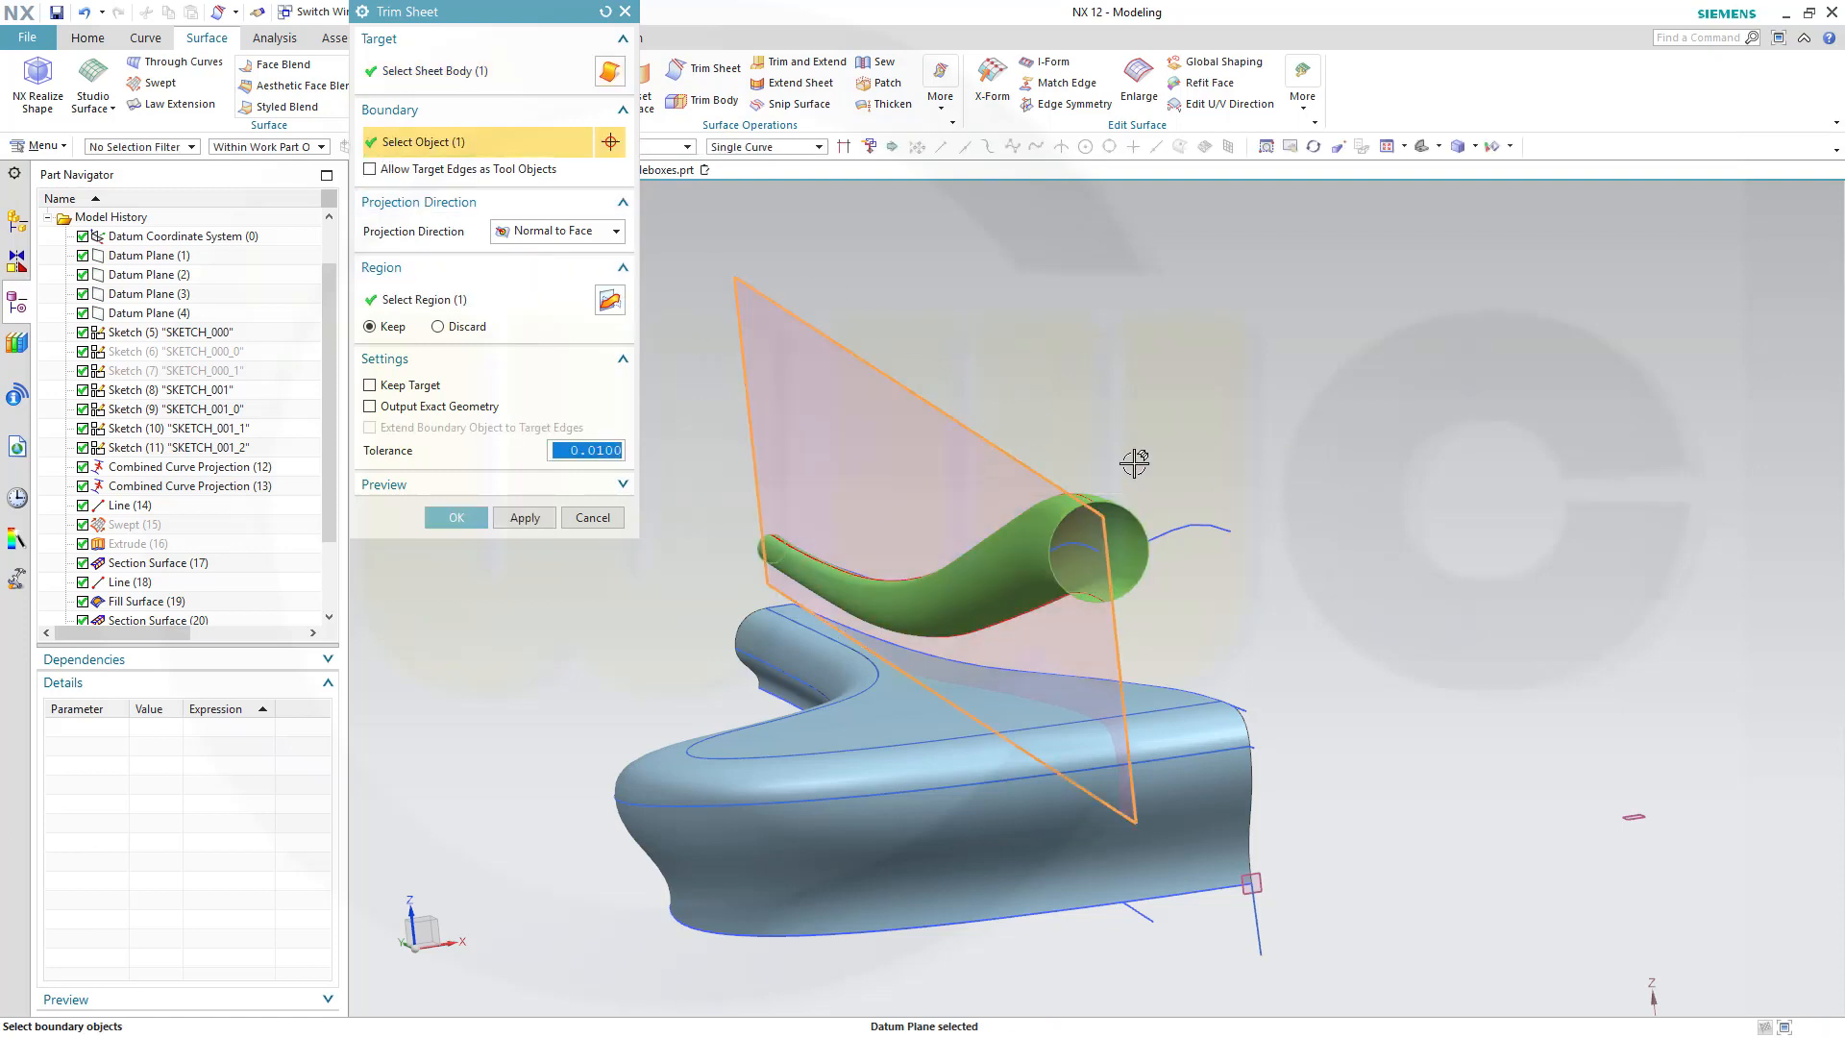
pyautogui.click(456, 517)
# Extrude the slanted sketch line beneath the body 600 mm upward as a vertical sheet.
pyautogui.moveTo(1259, 565); pyautogui.dragTo(1220, 521, button='middle')
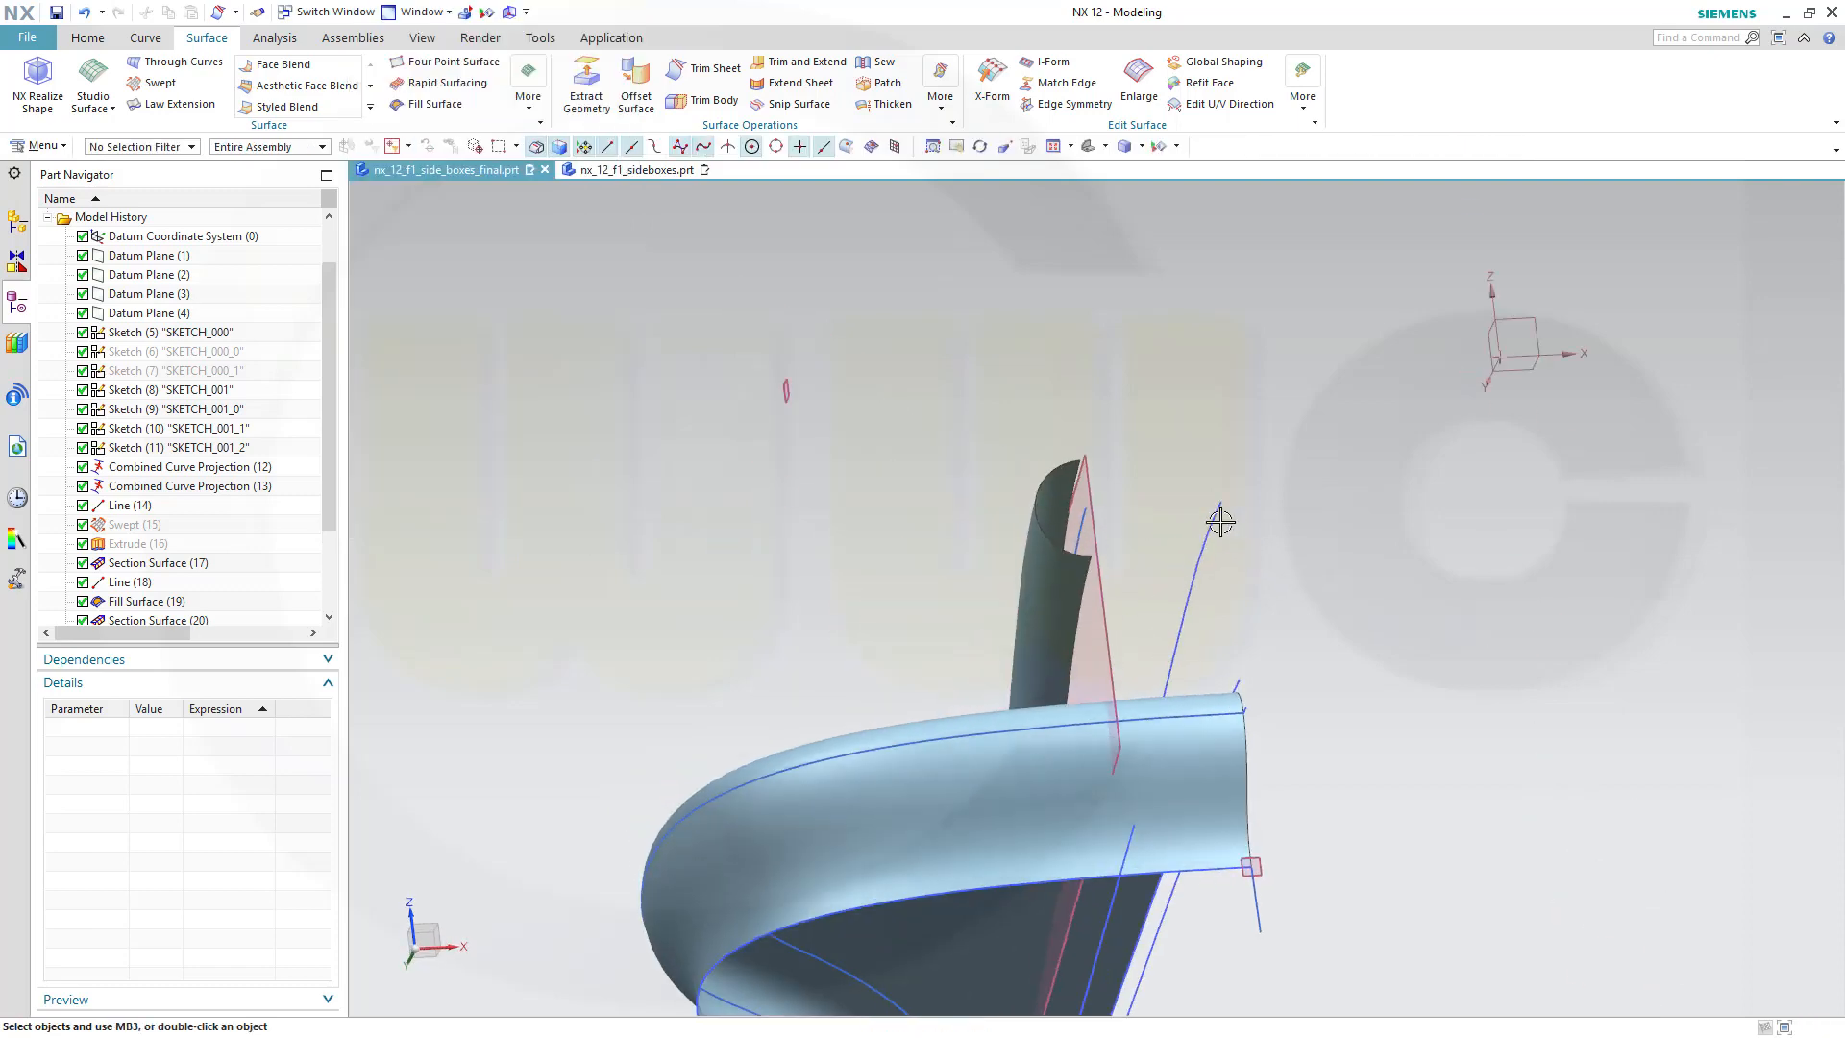
pyautogui.moveTo(840, 447); pyautogui.dragTo(1144, 480, button='middle')
pyautogui.click(91, 40)
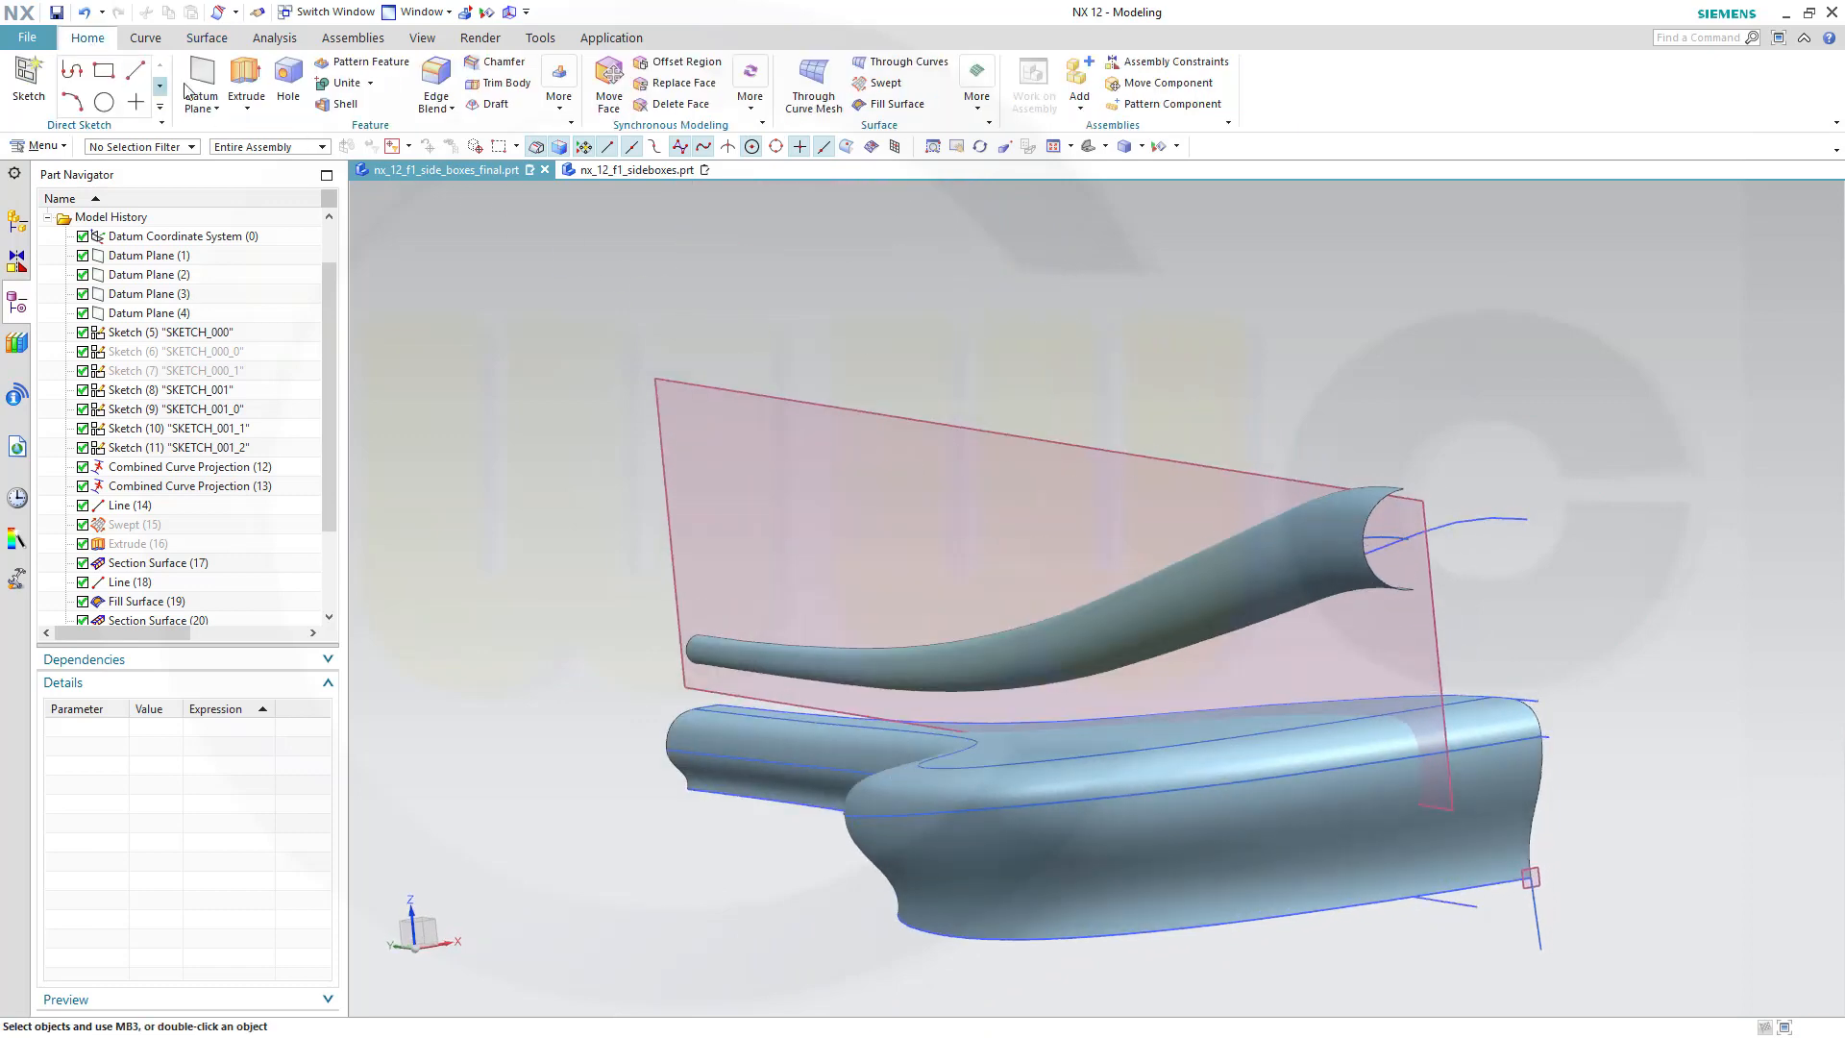
pyautogui.click(246, 75)
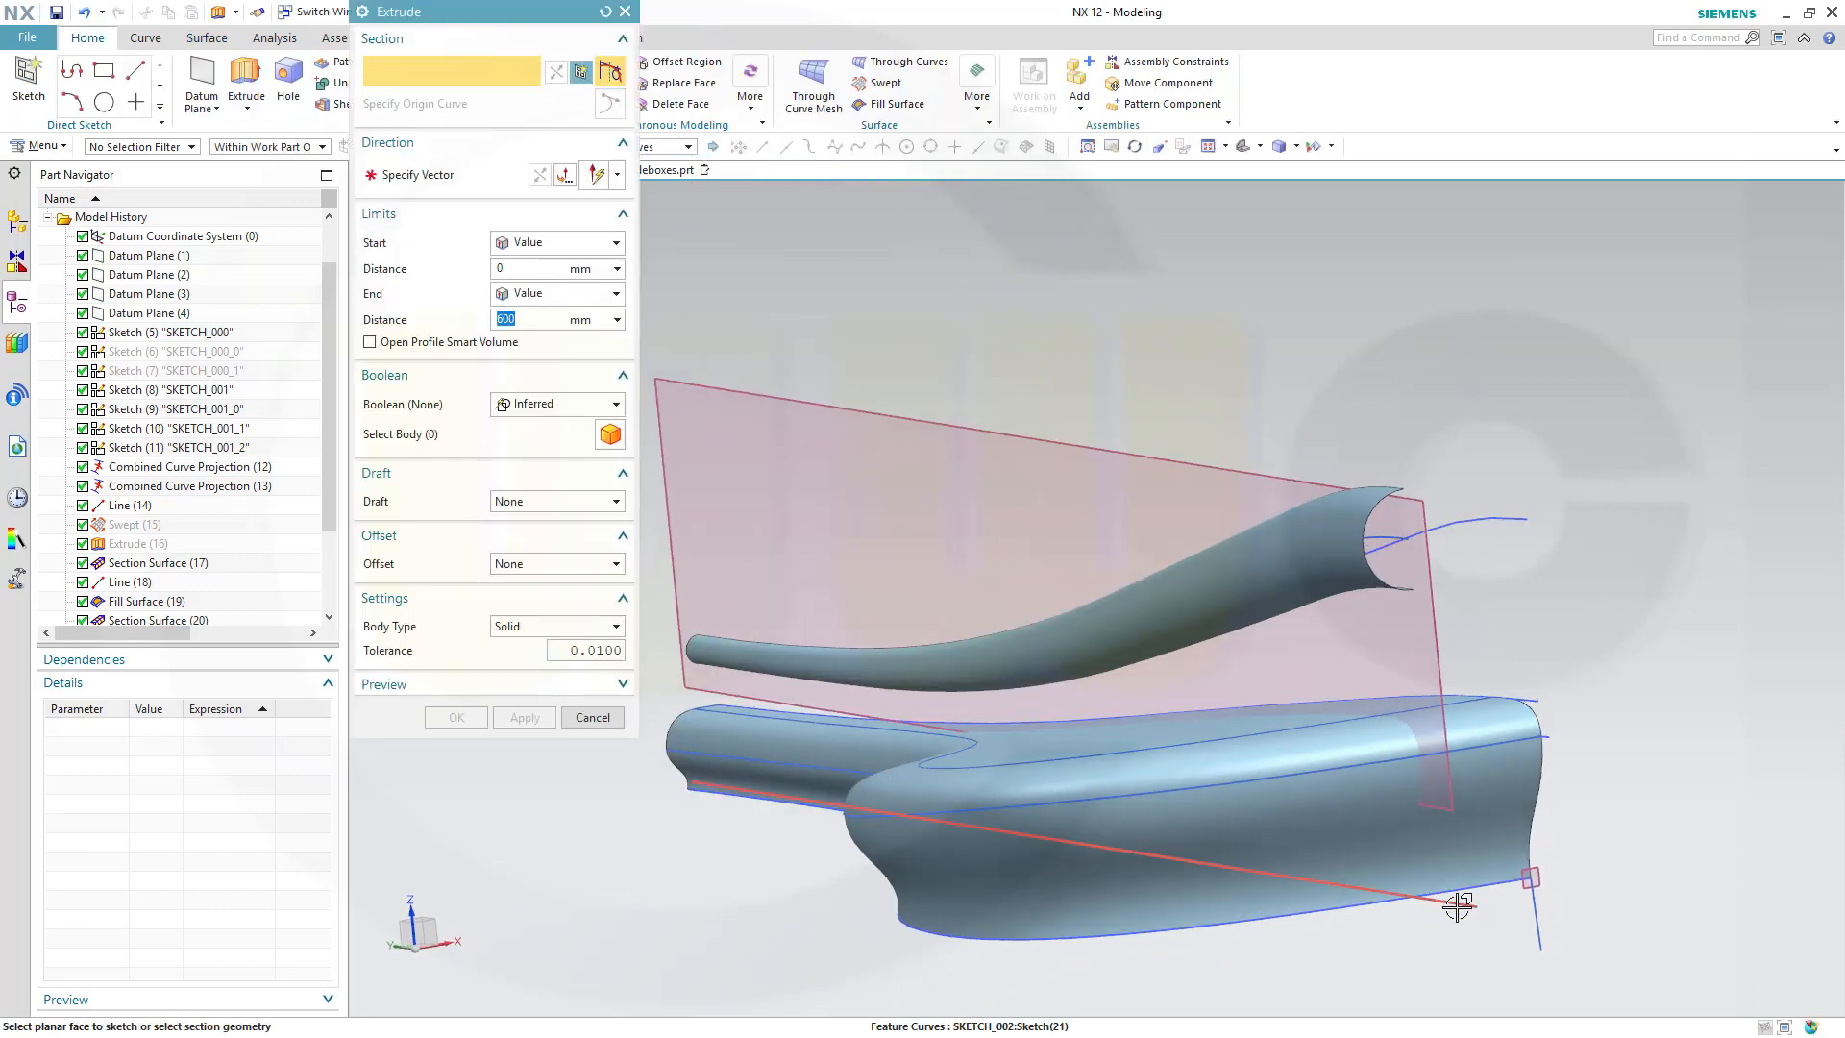
pyautogui.click(1457, 906)
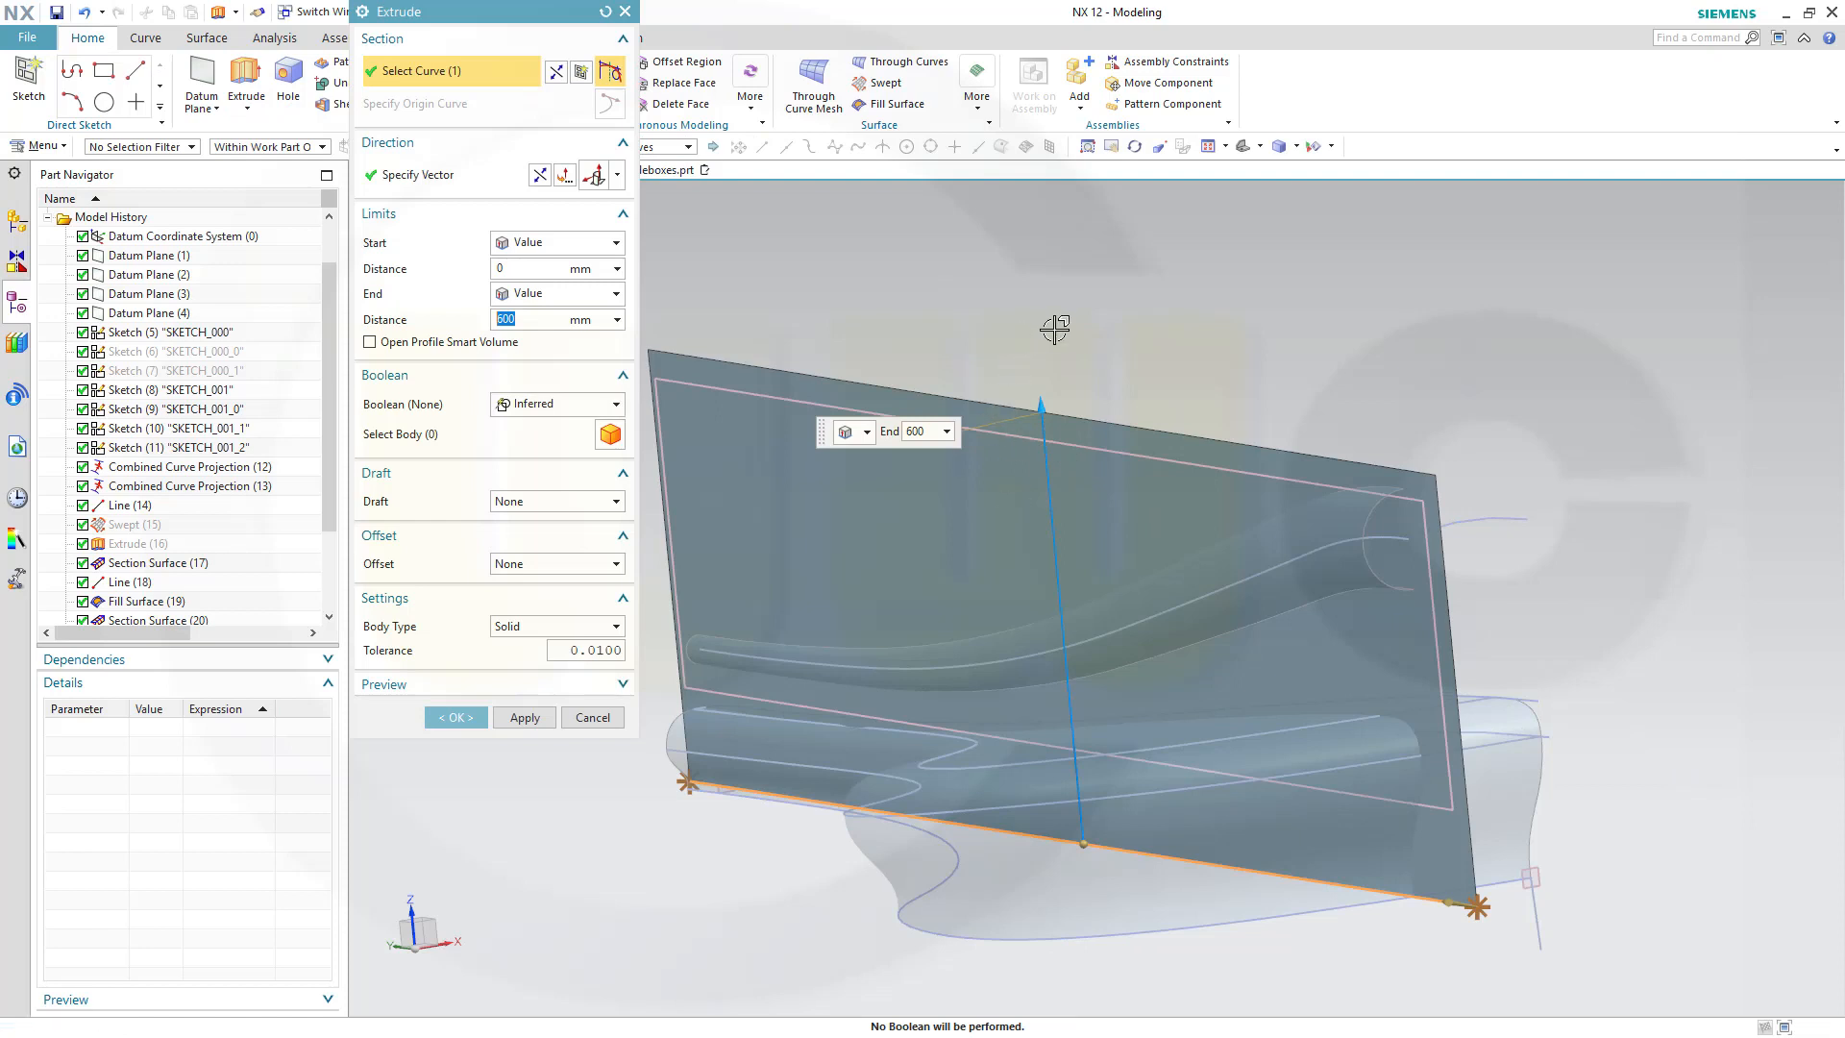
pyautogui.click(453, 725)
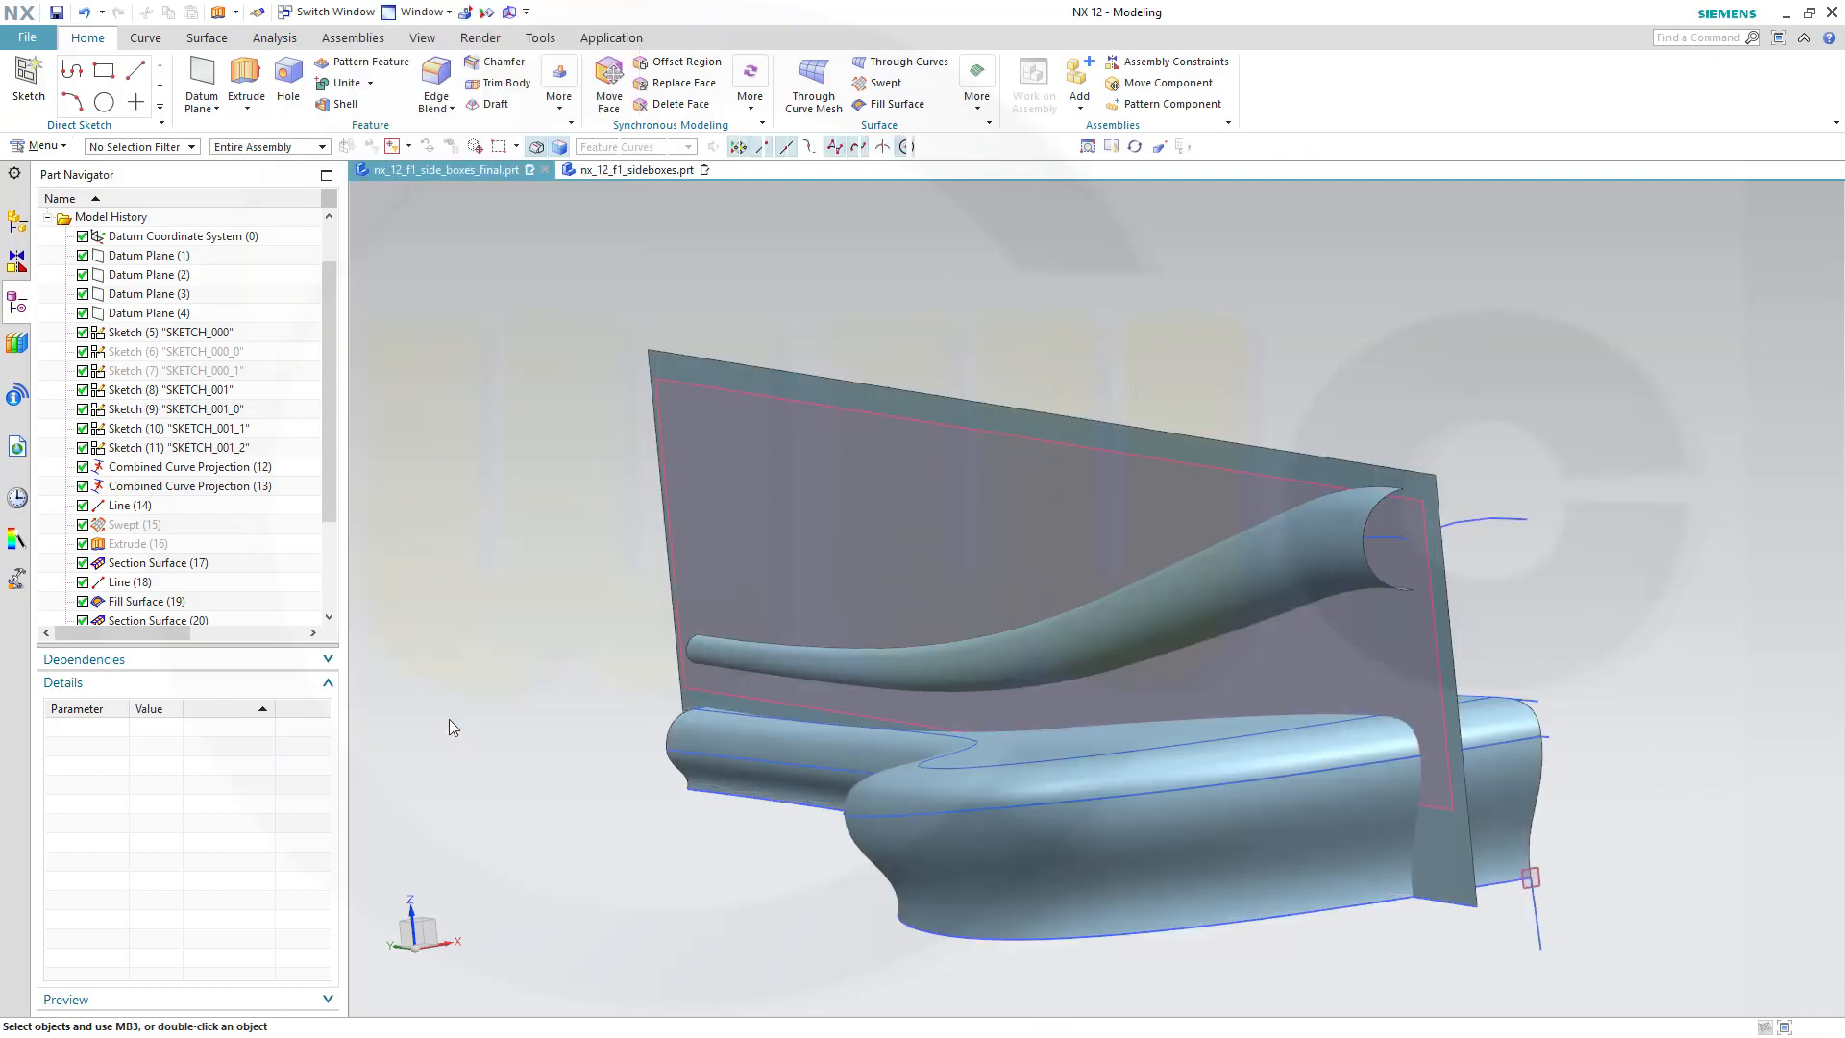
# Trim the extruded vertical sheet along the half tube's lower edge, extending the boundary to the target edges and keeping the upper region.
pyautogui.moveTo(1166, 395); pyautogui.dragTo(1156, 377, button='middle')
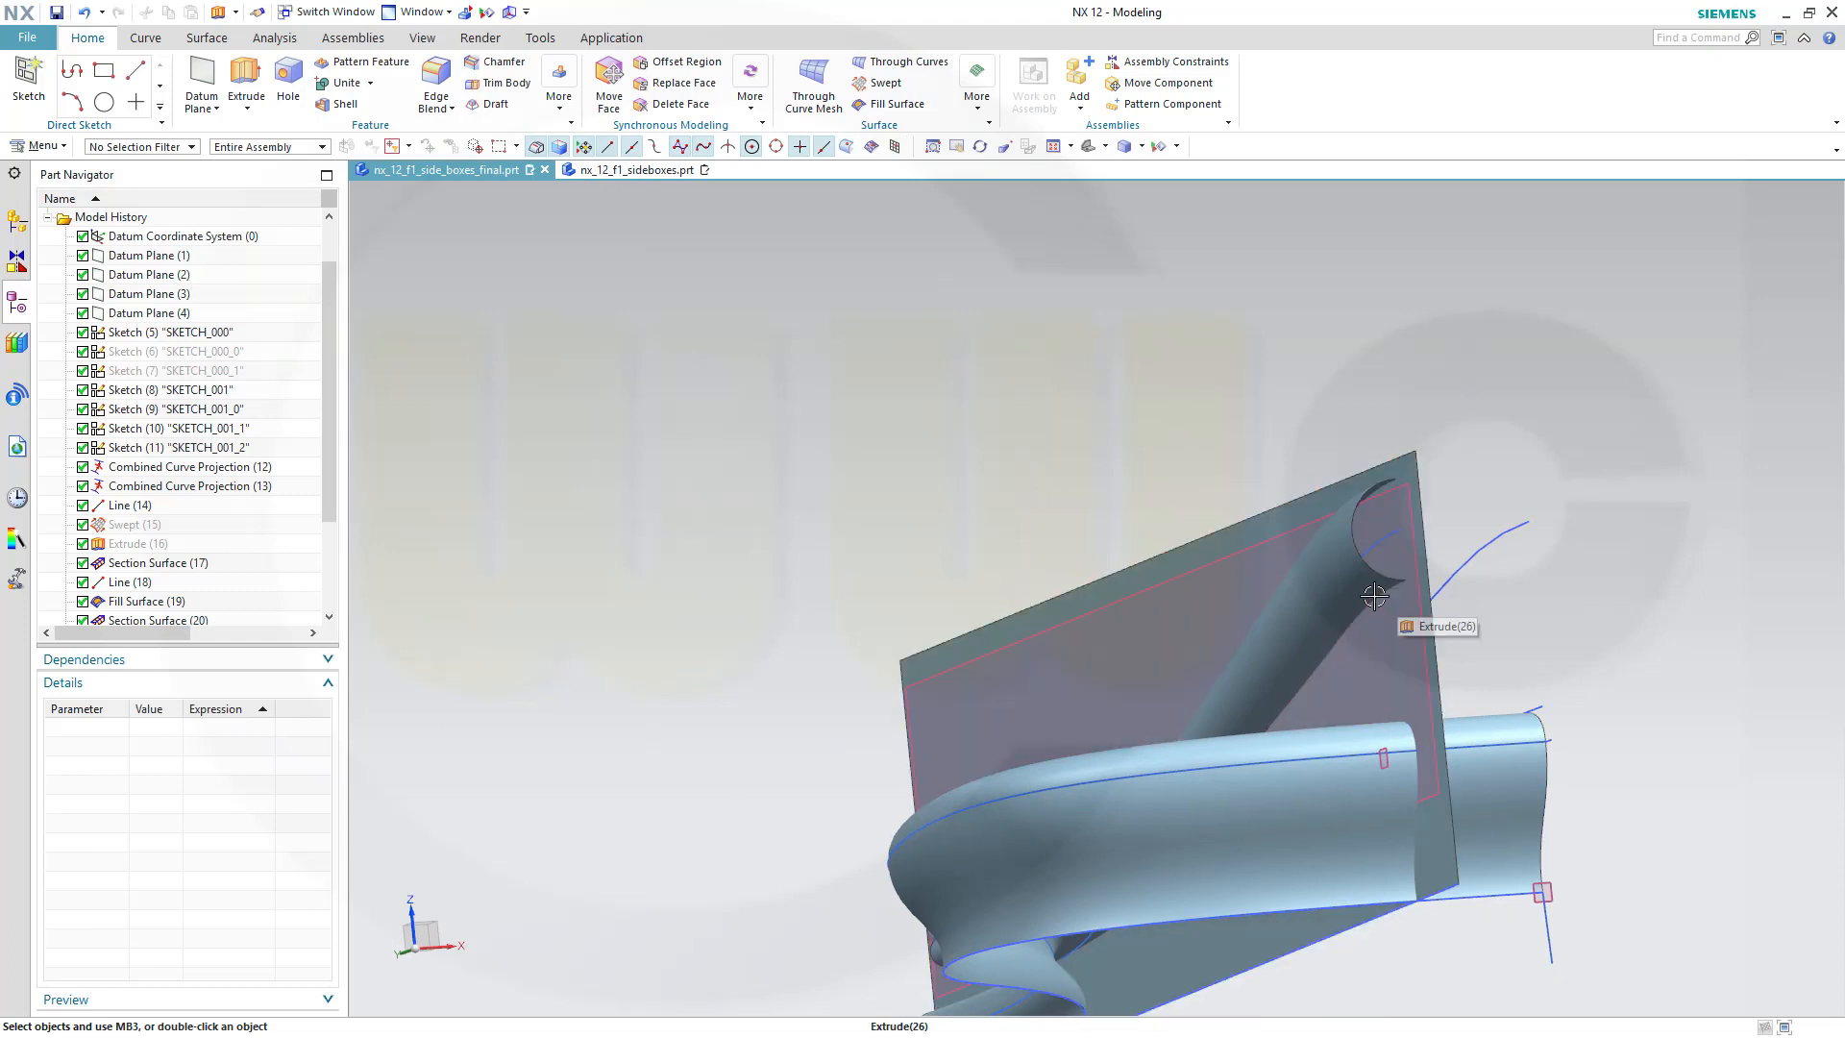
pyautogui.moveTo(1030, 414); pyautogui.dragTo(851, 389, button='middle')
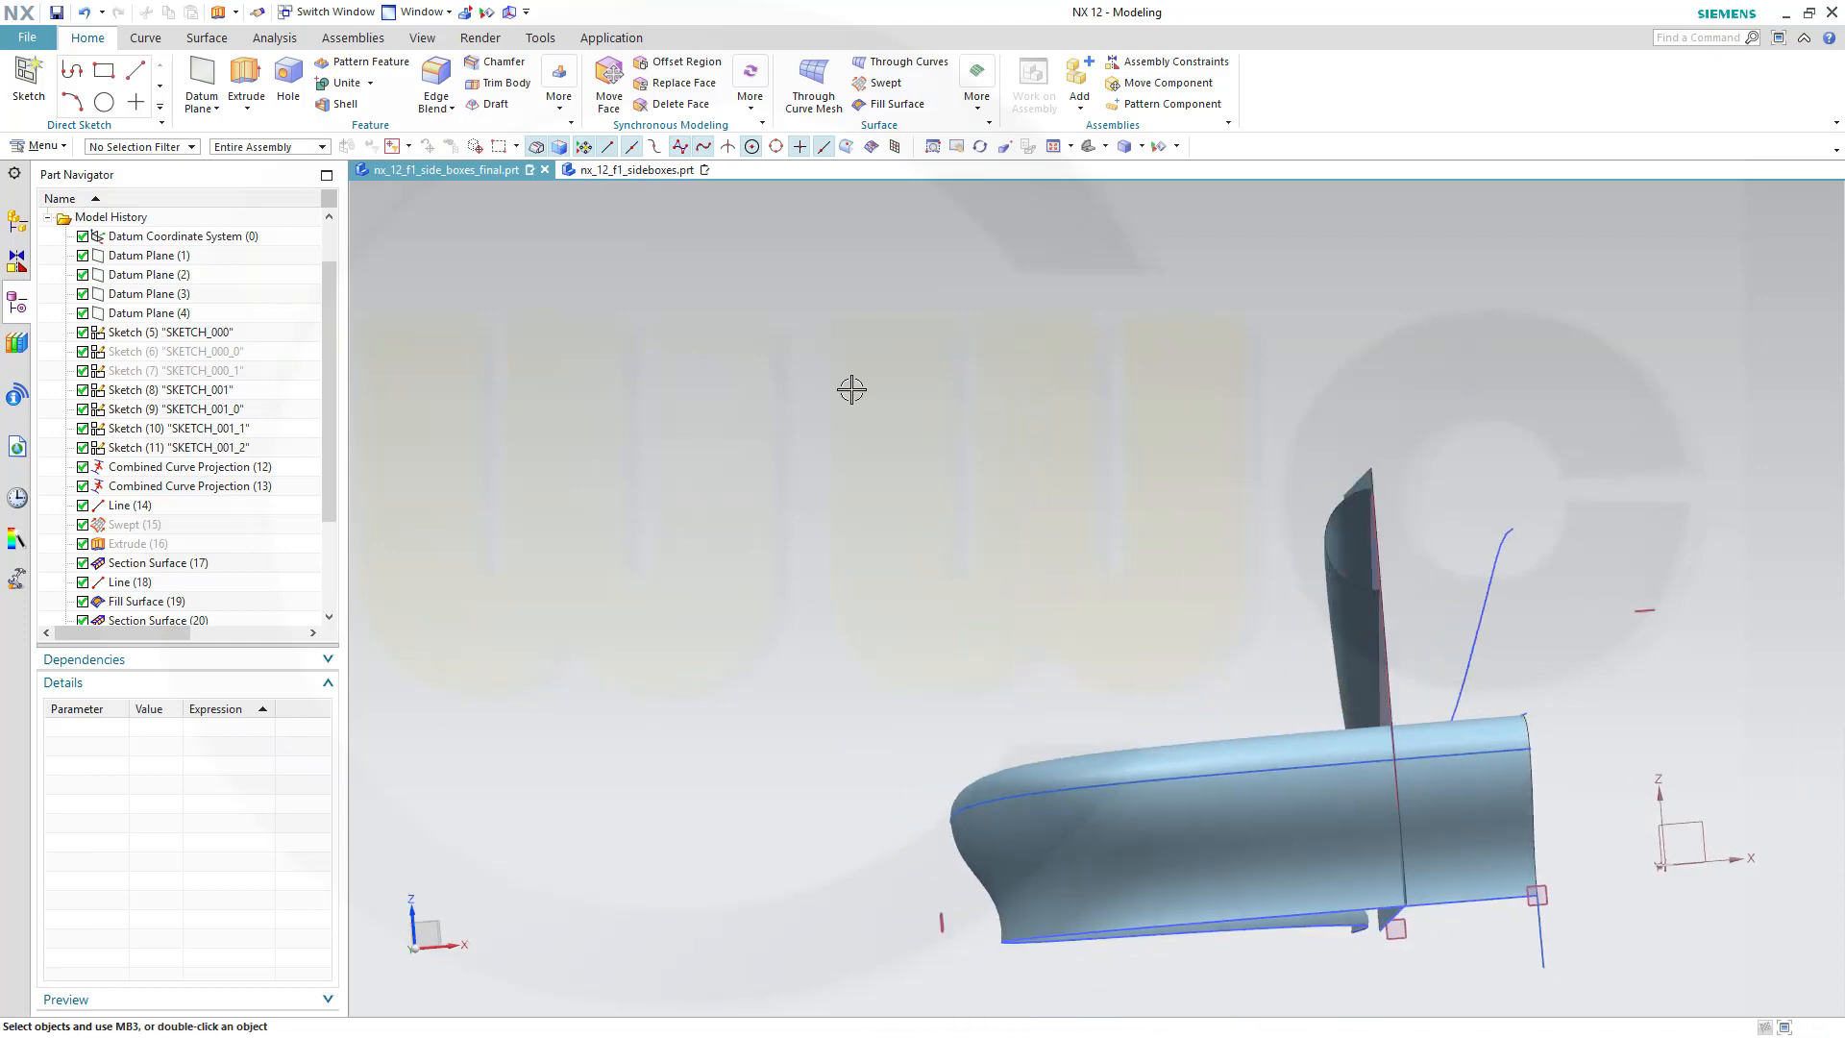
pyautogui.click(206, 37)
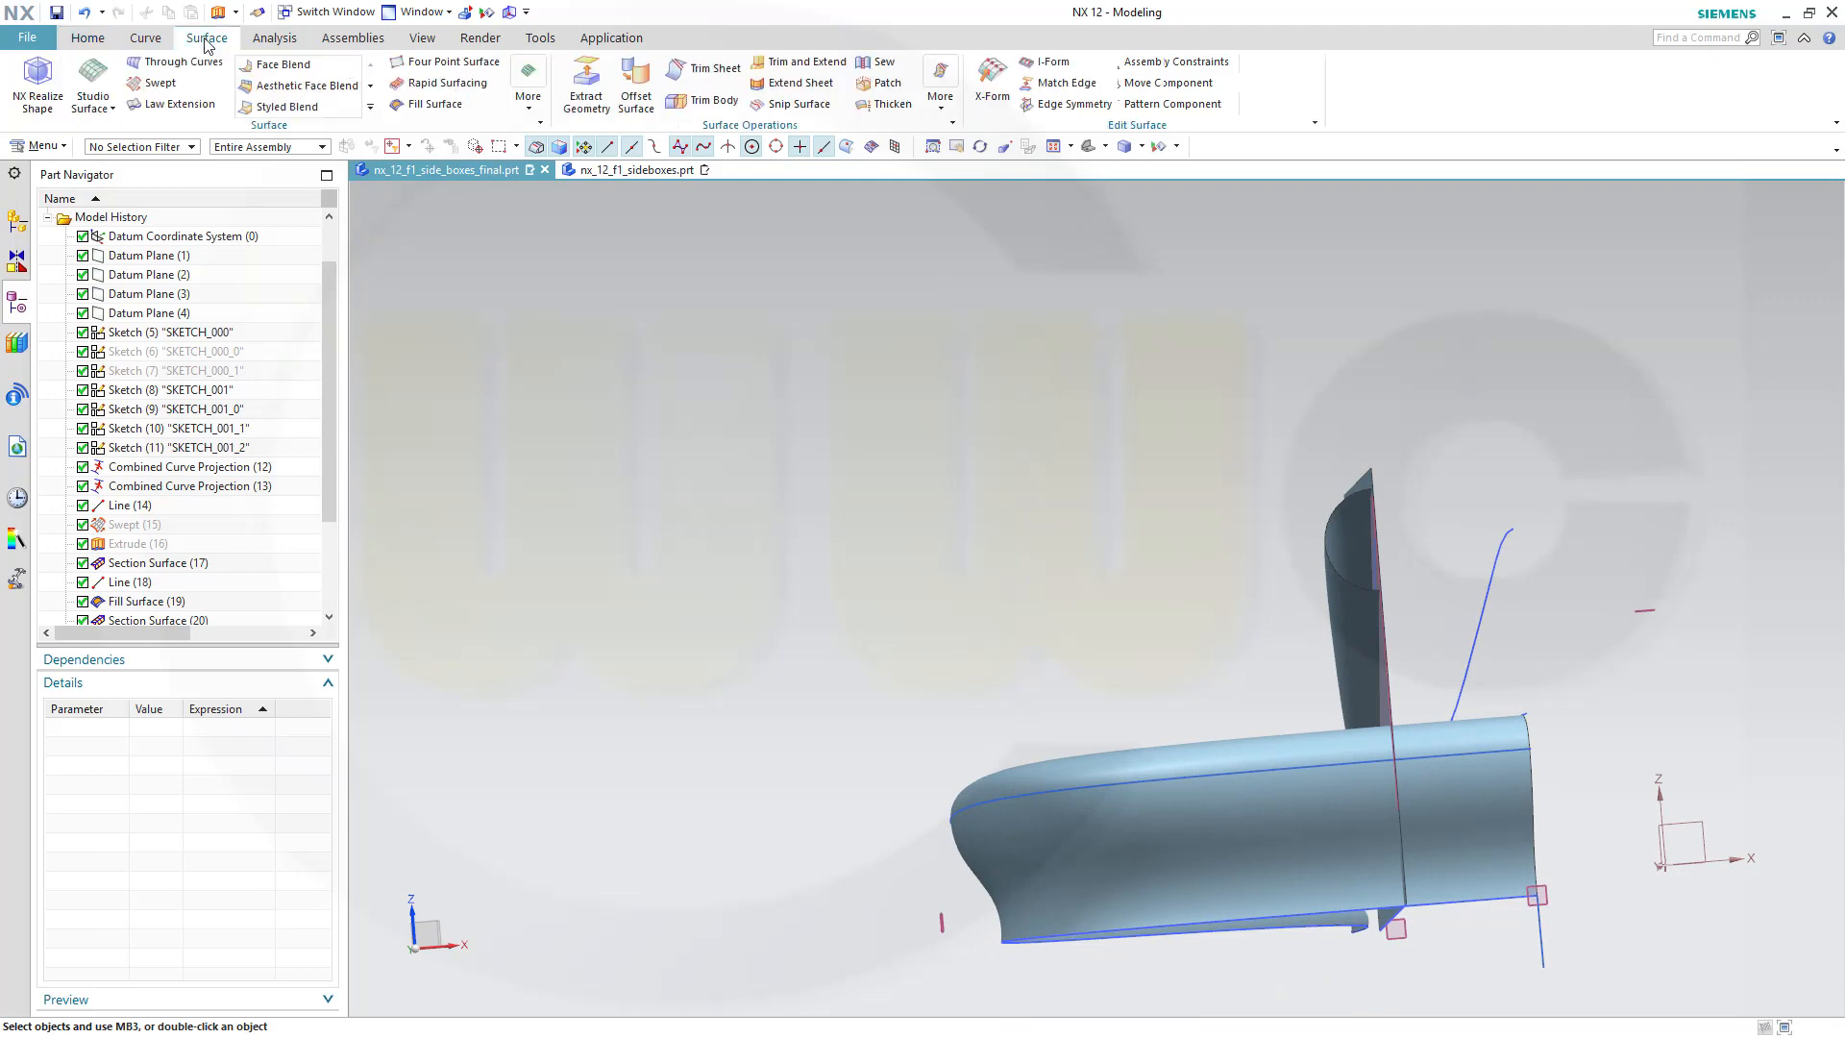
pyautogui.click(703, 68)
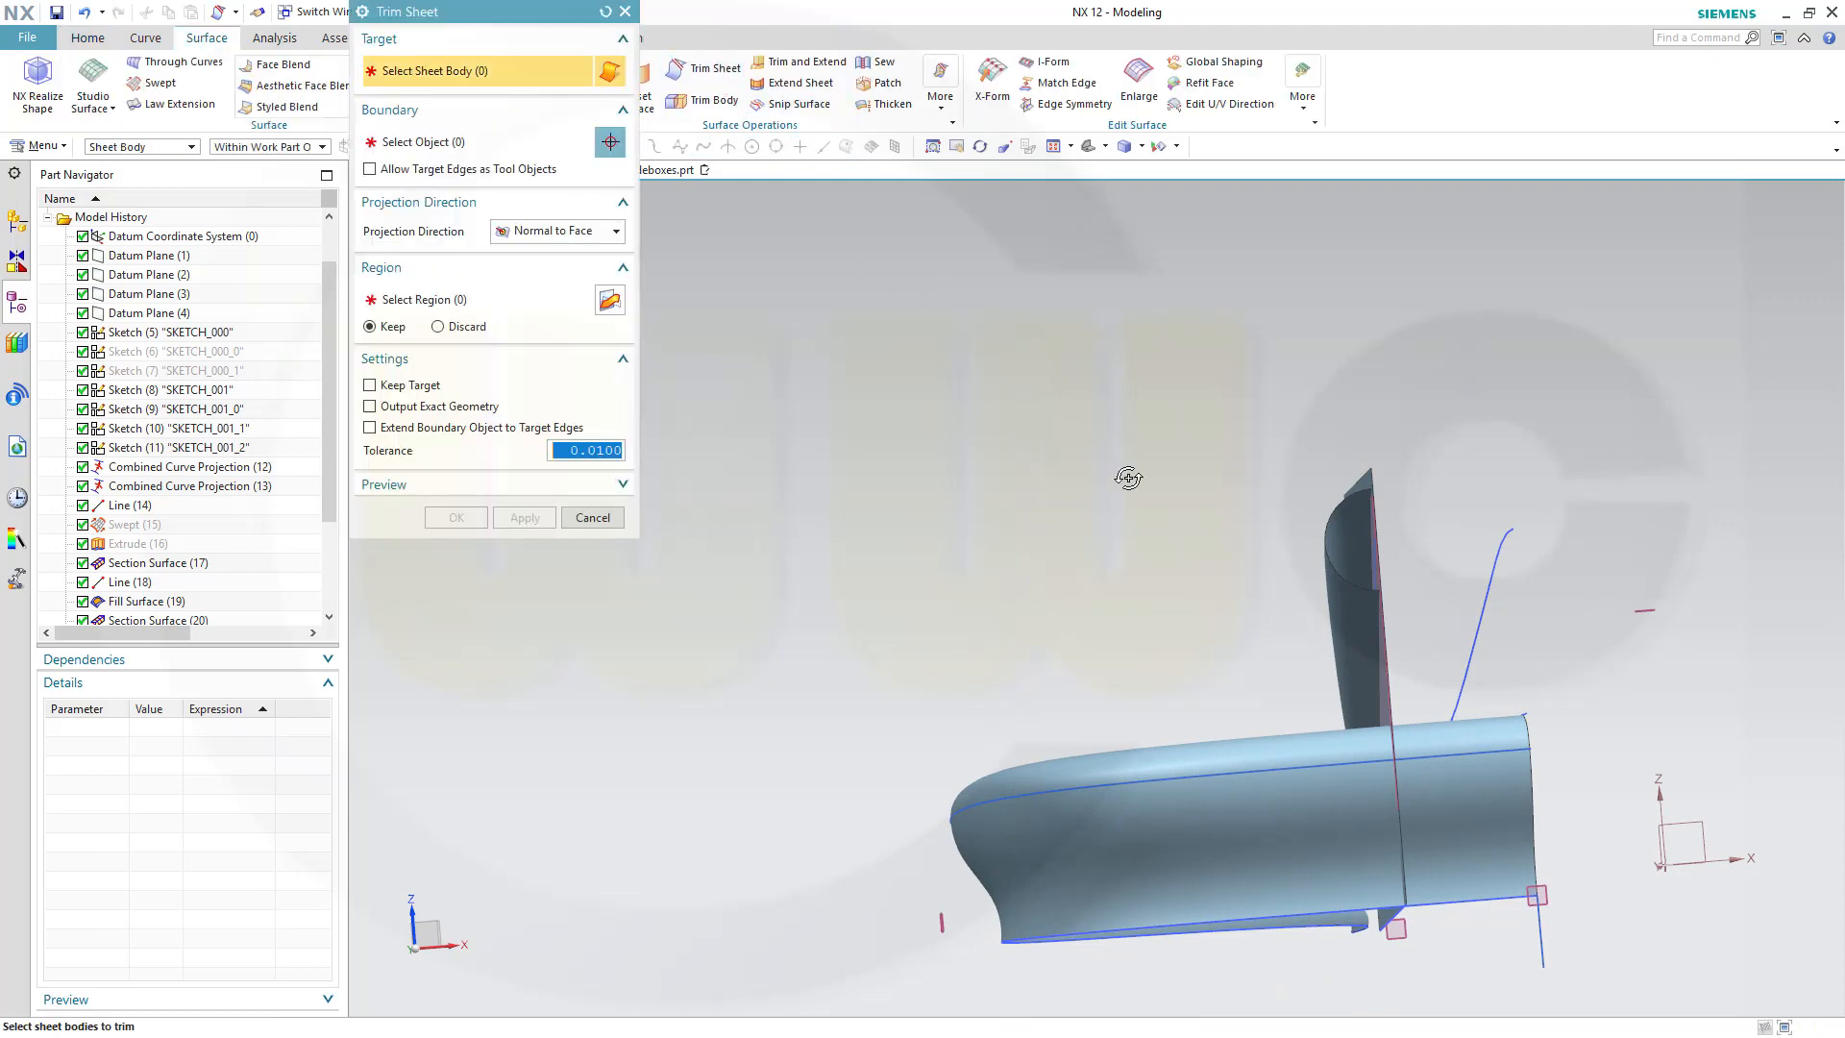
pyautogui.moveTo(1128, 478); pyautogui.dragTo(1136, 477, button='middle')
pyautogui.click(1093, 410)
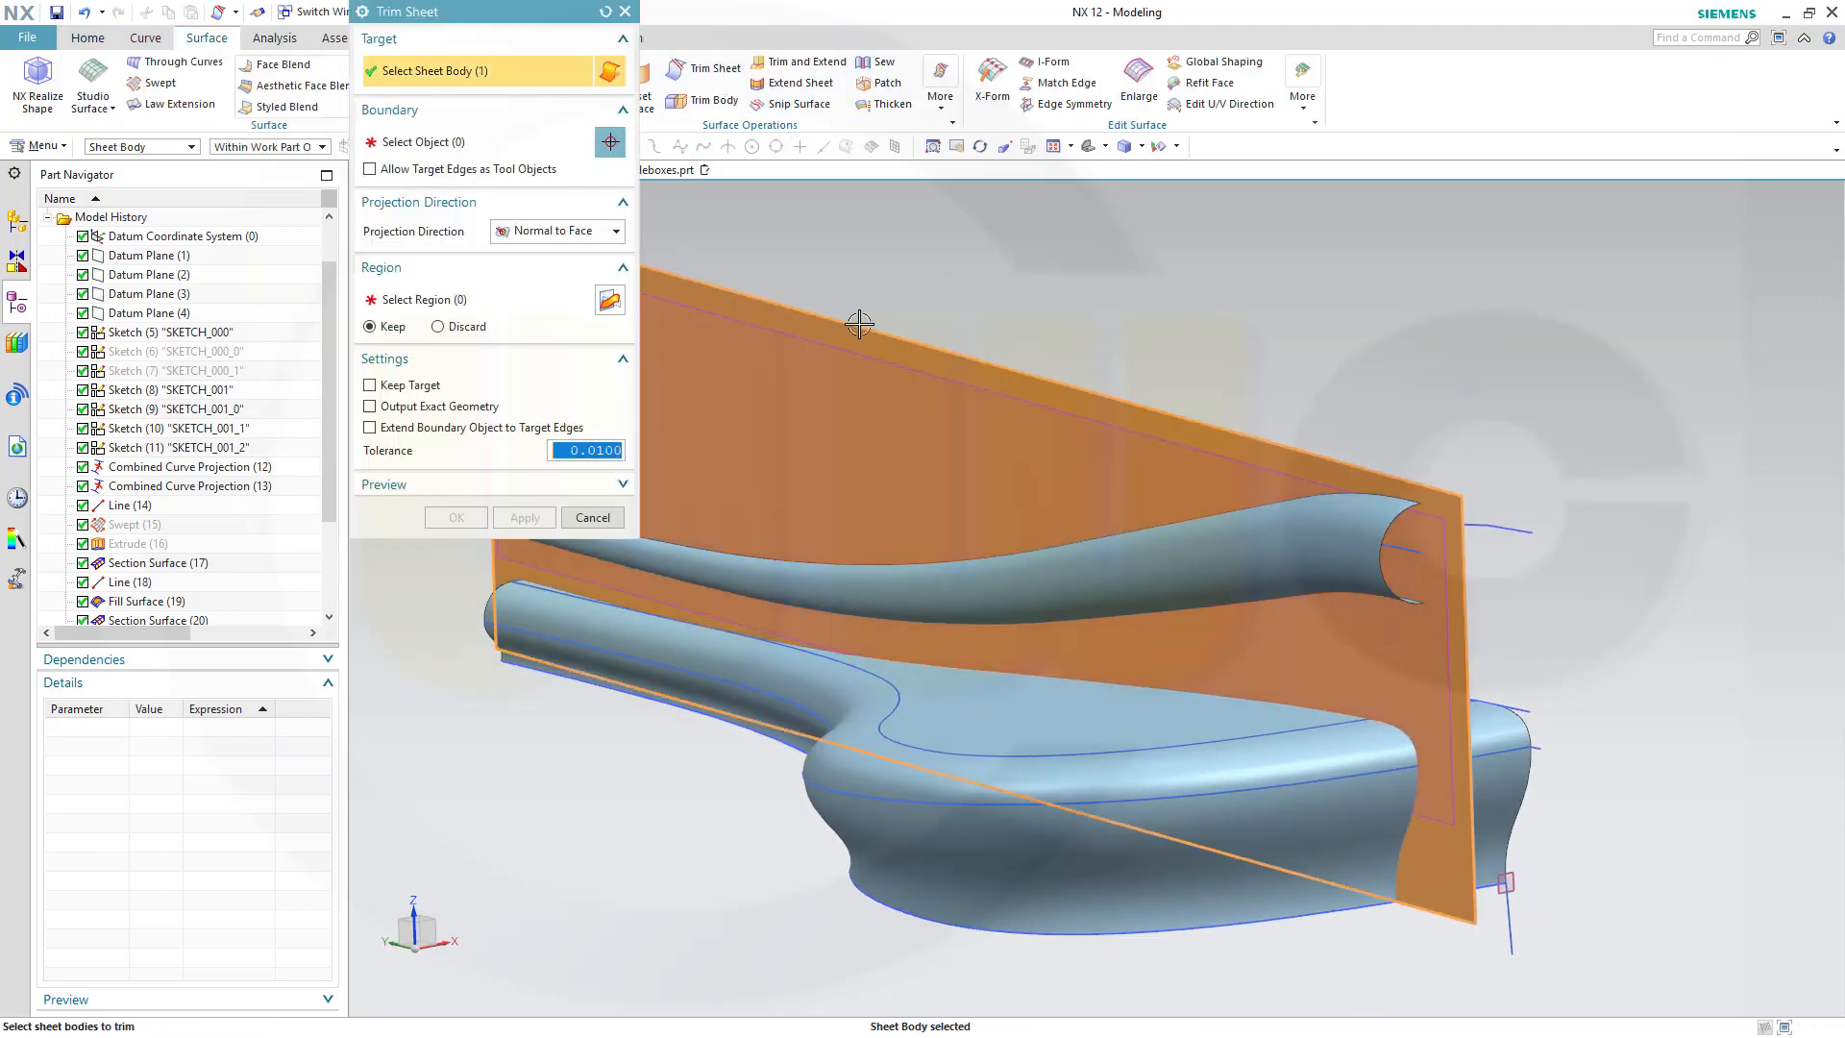
pyautogui.moveTo(1732, 663); pyautogui.dragTo(1451, 628, button='middle')
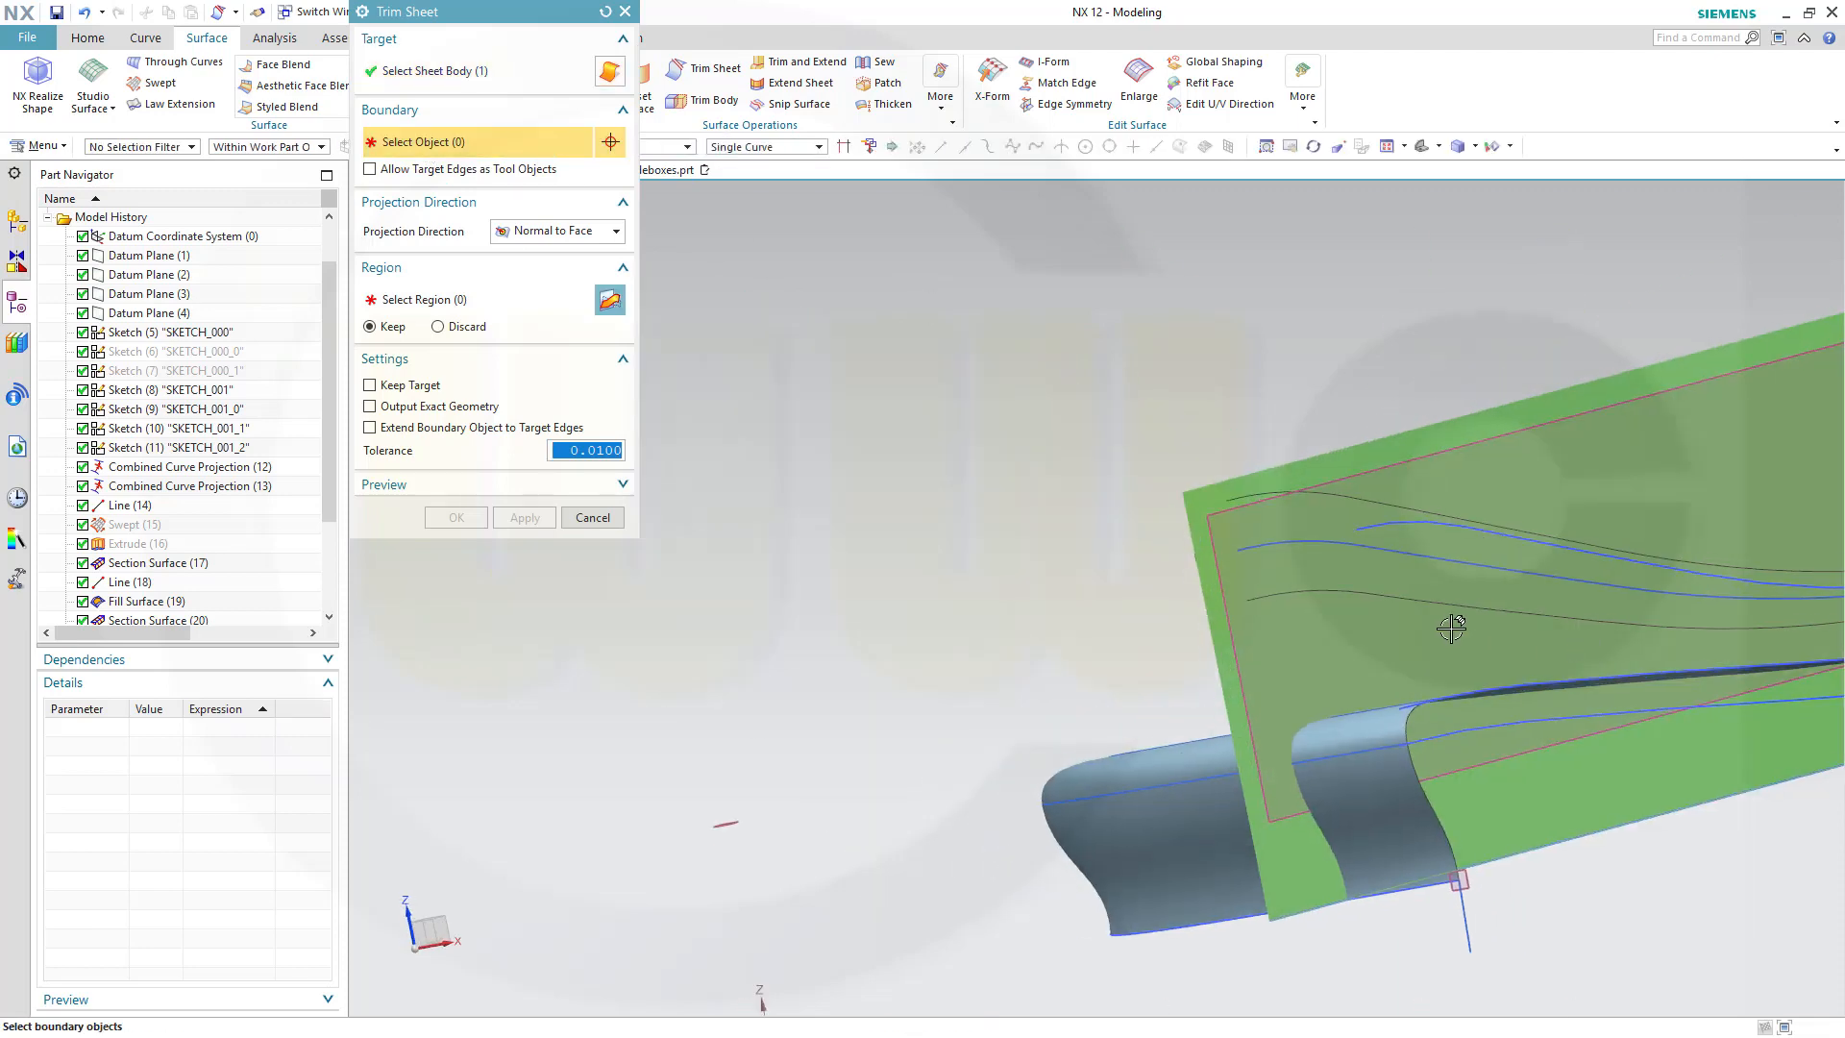
pyautogui.click(1283, 590)
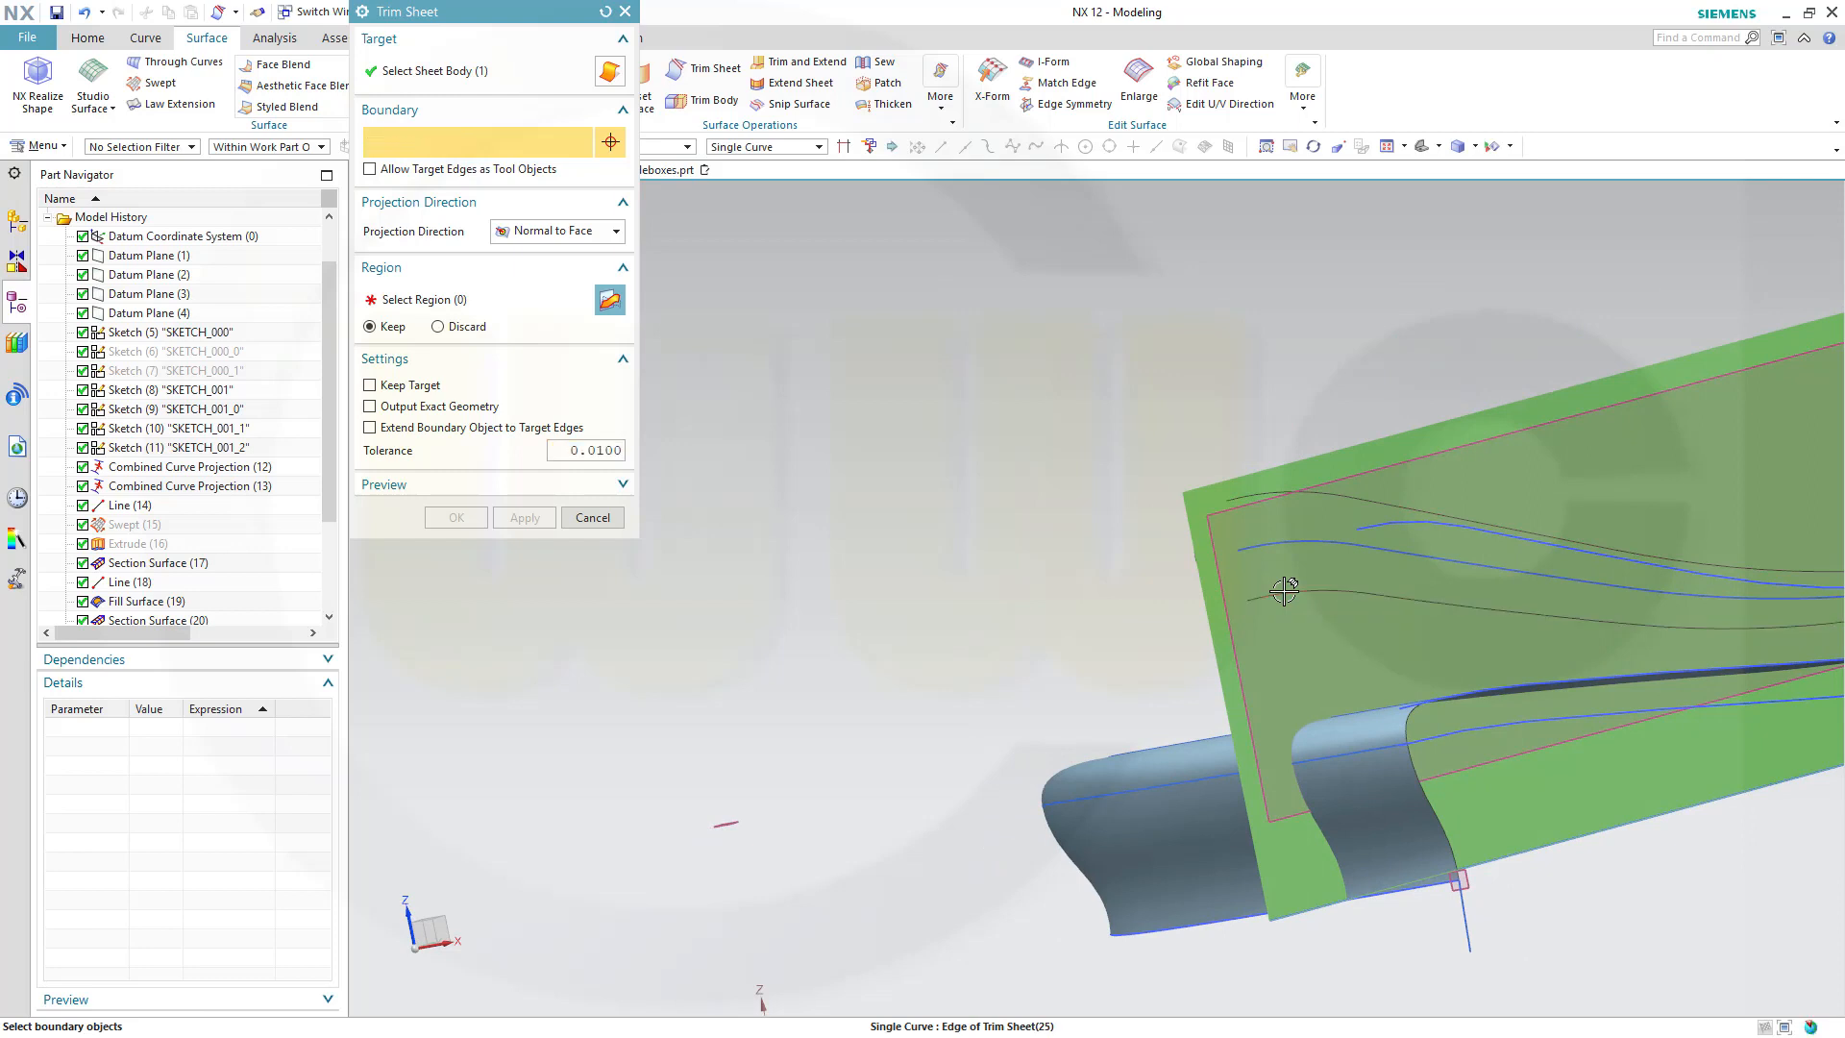
pyautogui.click(370, 427)
pyautogui.moveTo(861, 593); pyautogui.dragTo(990, 598, button='middle')
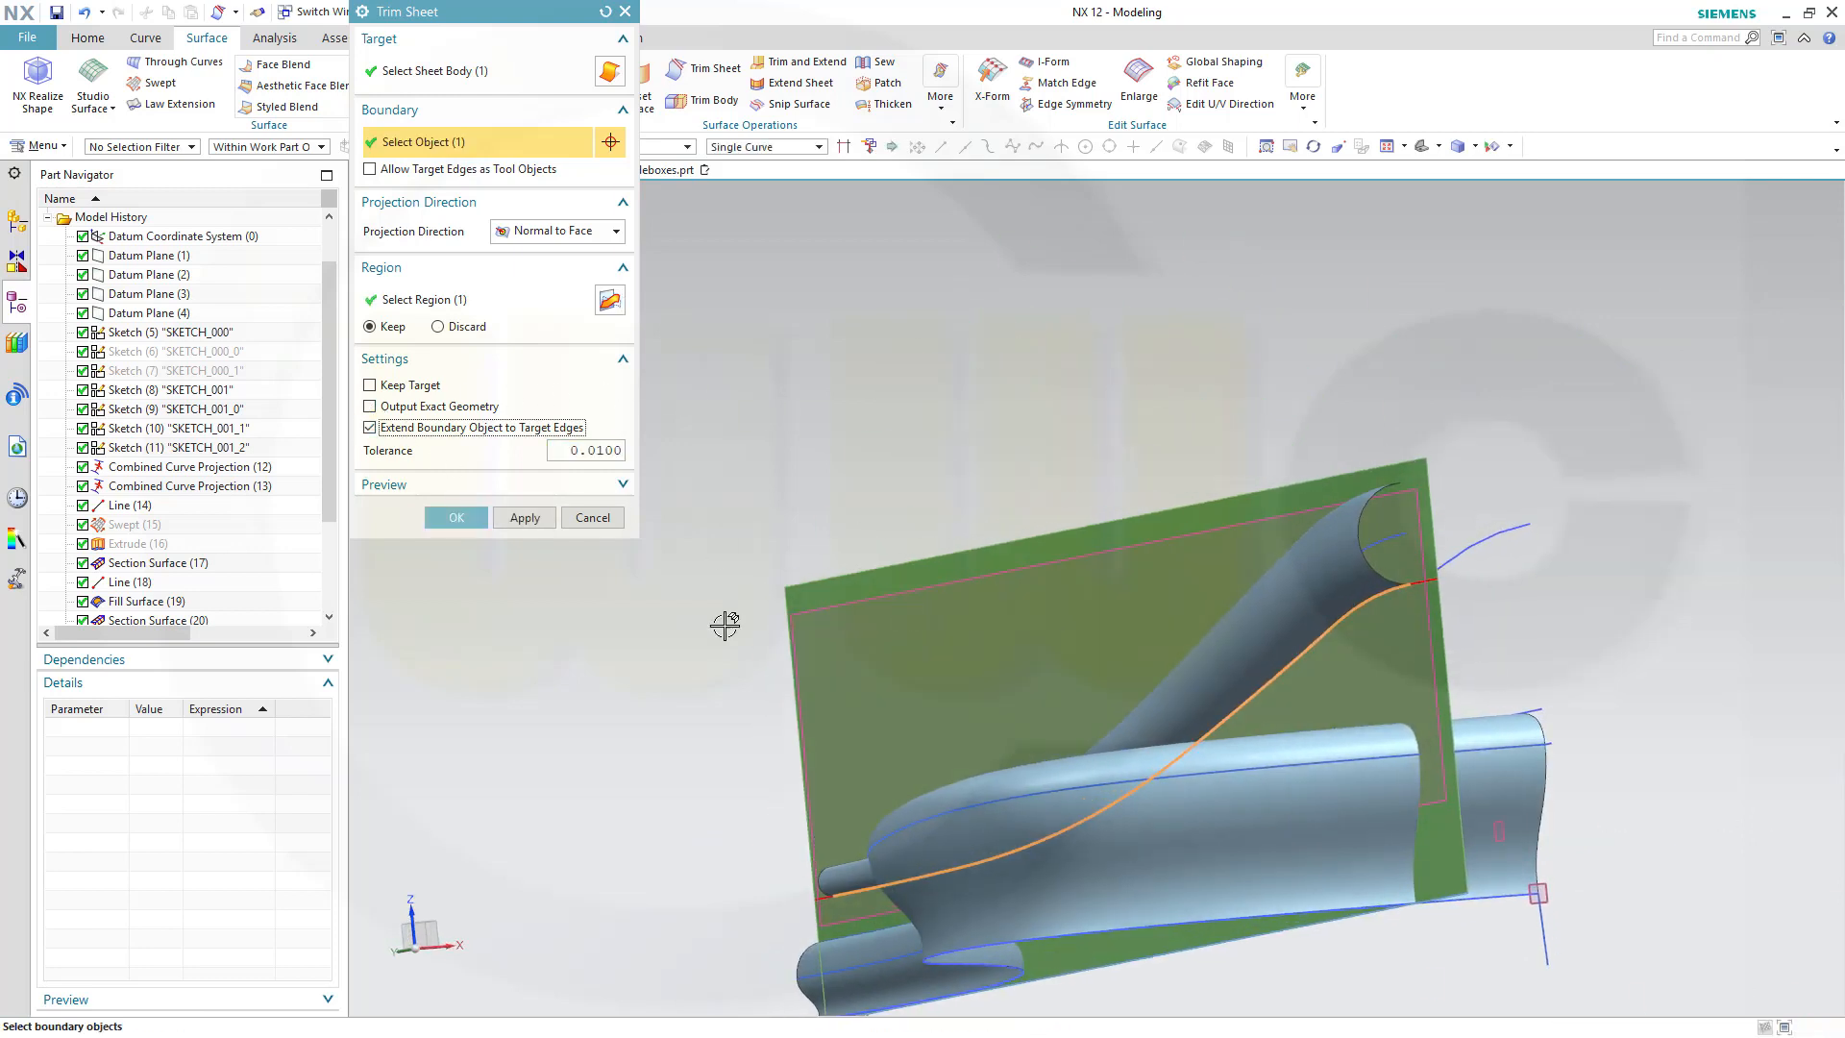
pyautogui.click(456, 518)
pyautogui.moveTo(688, 552); pyautogui.dragTo(564, 460, button='middle')
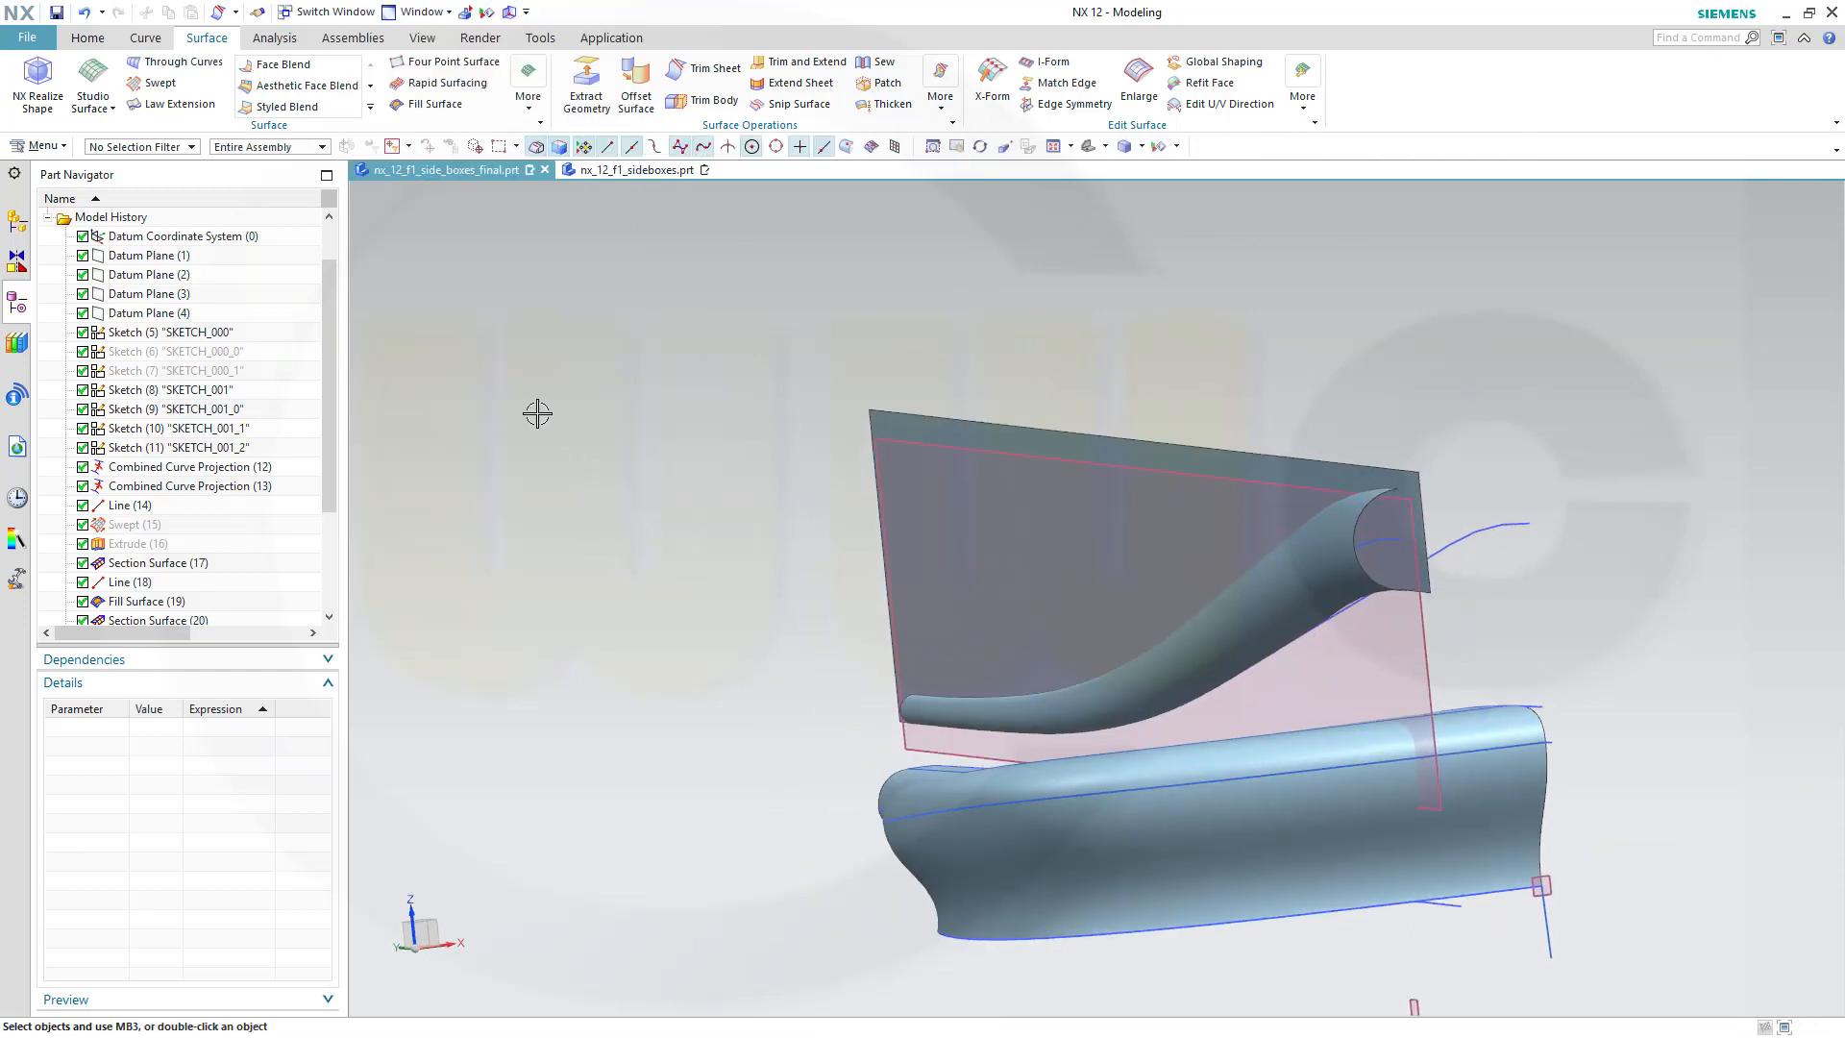
# Start a circular section surface in Radius Angle Arc mode.
pyautogui.click(233, 13)
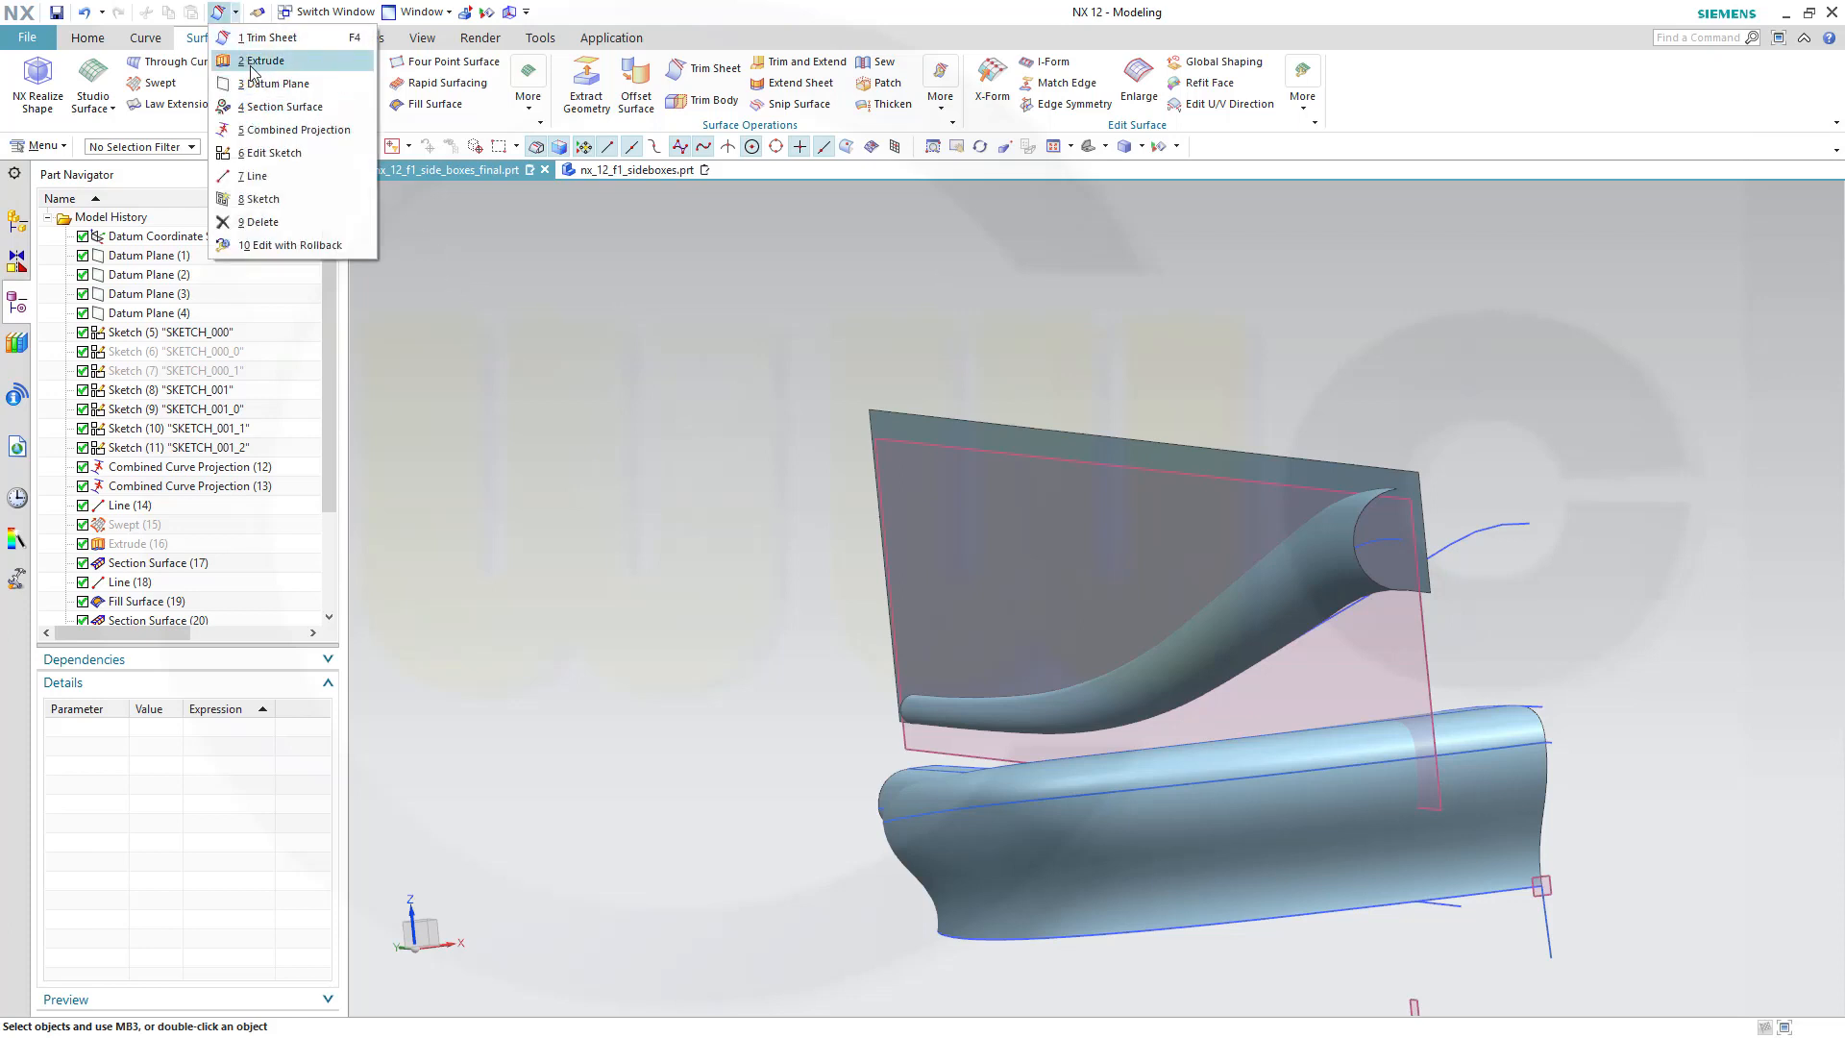
pyautogui.click(274, 106)
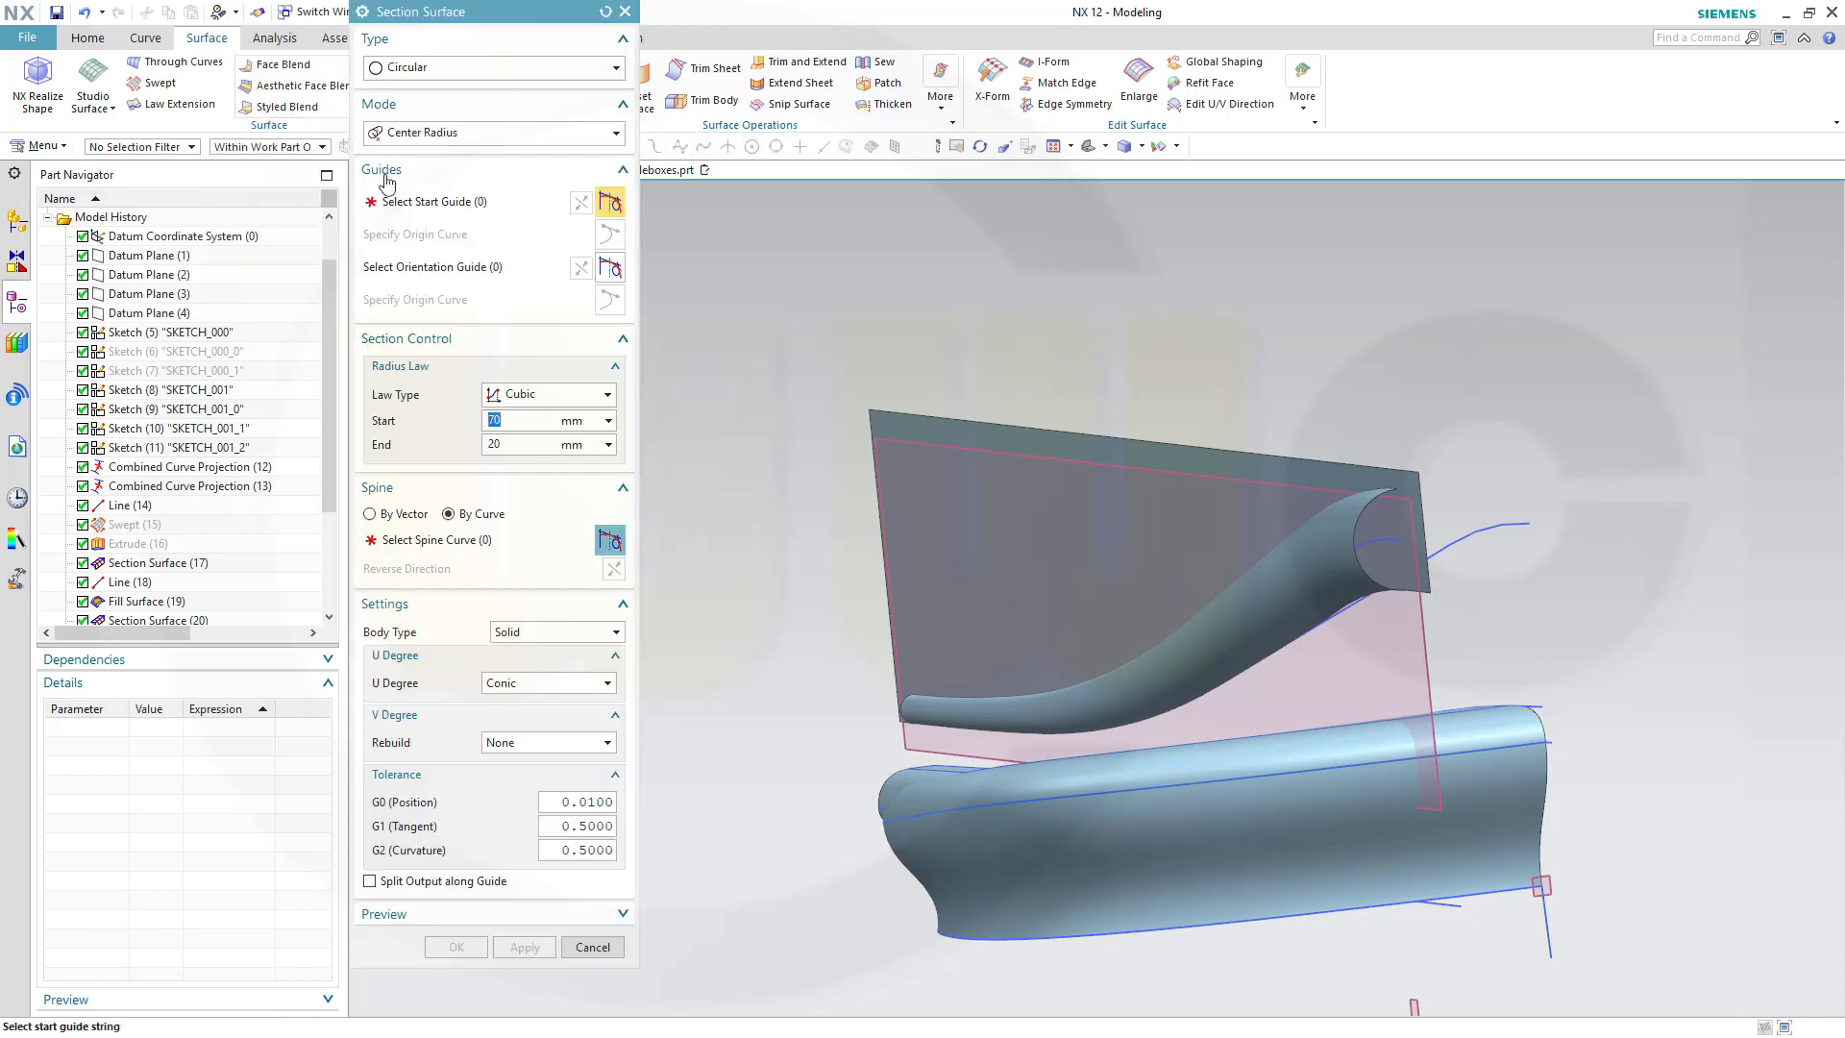
pyautogui.click(609, 69)
pyautogui.click(609, 75)
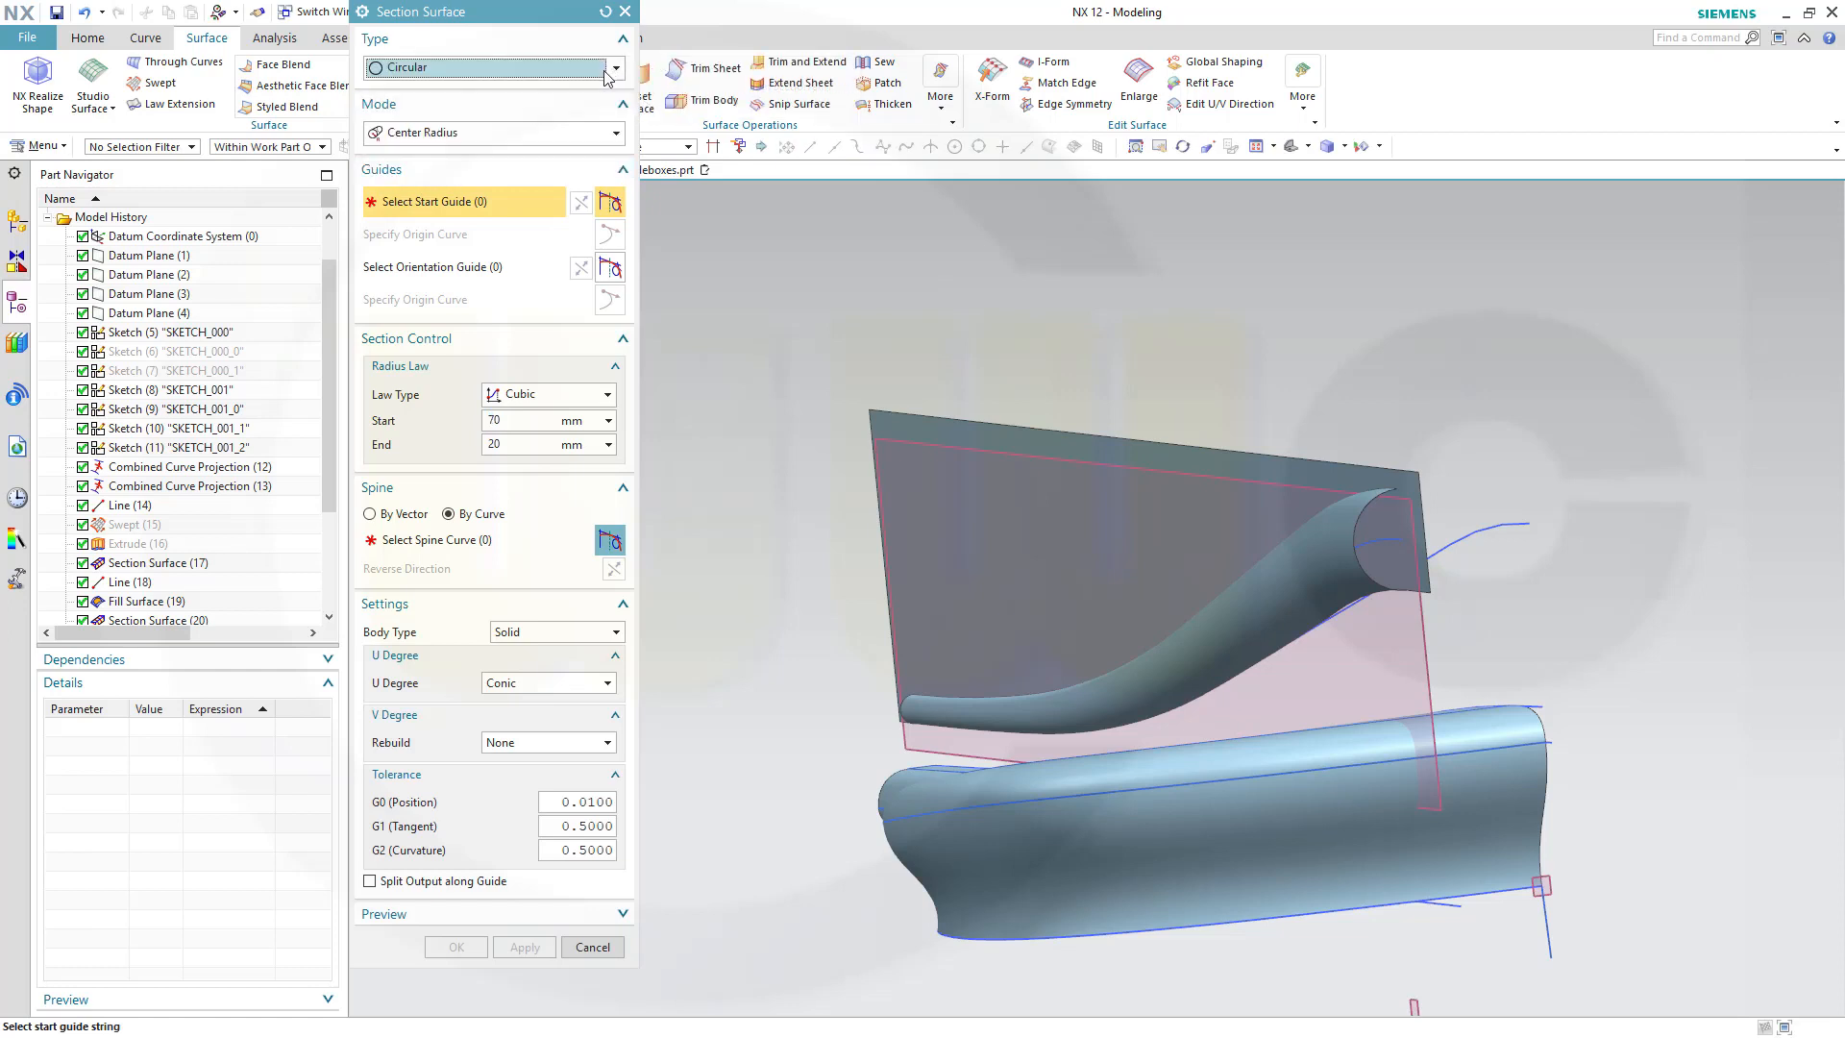
pyautogui.click(615, 134)
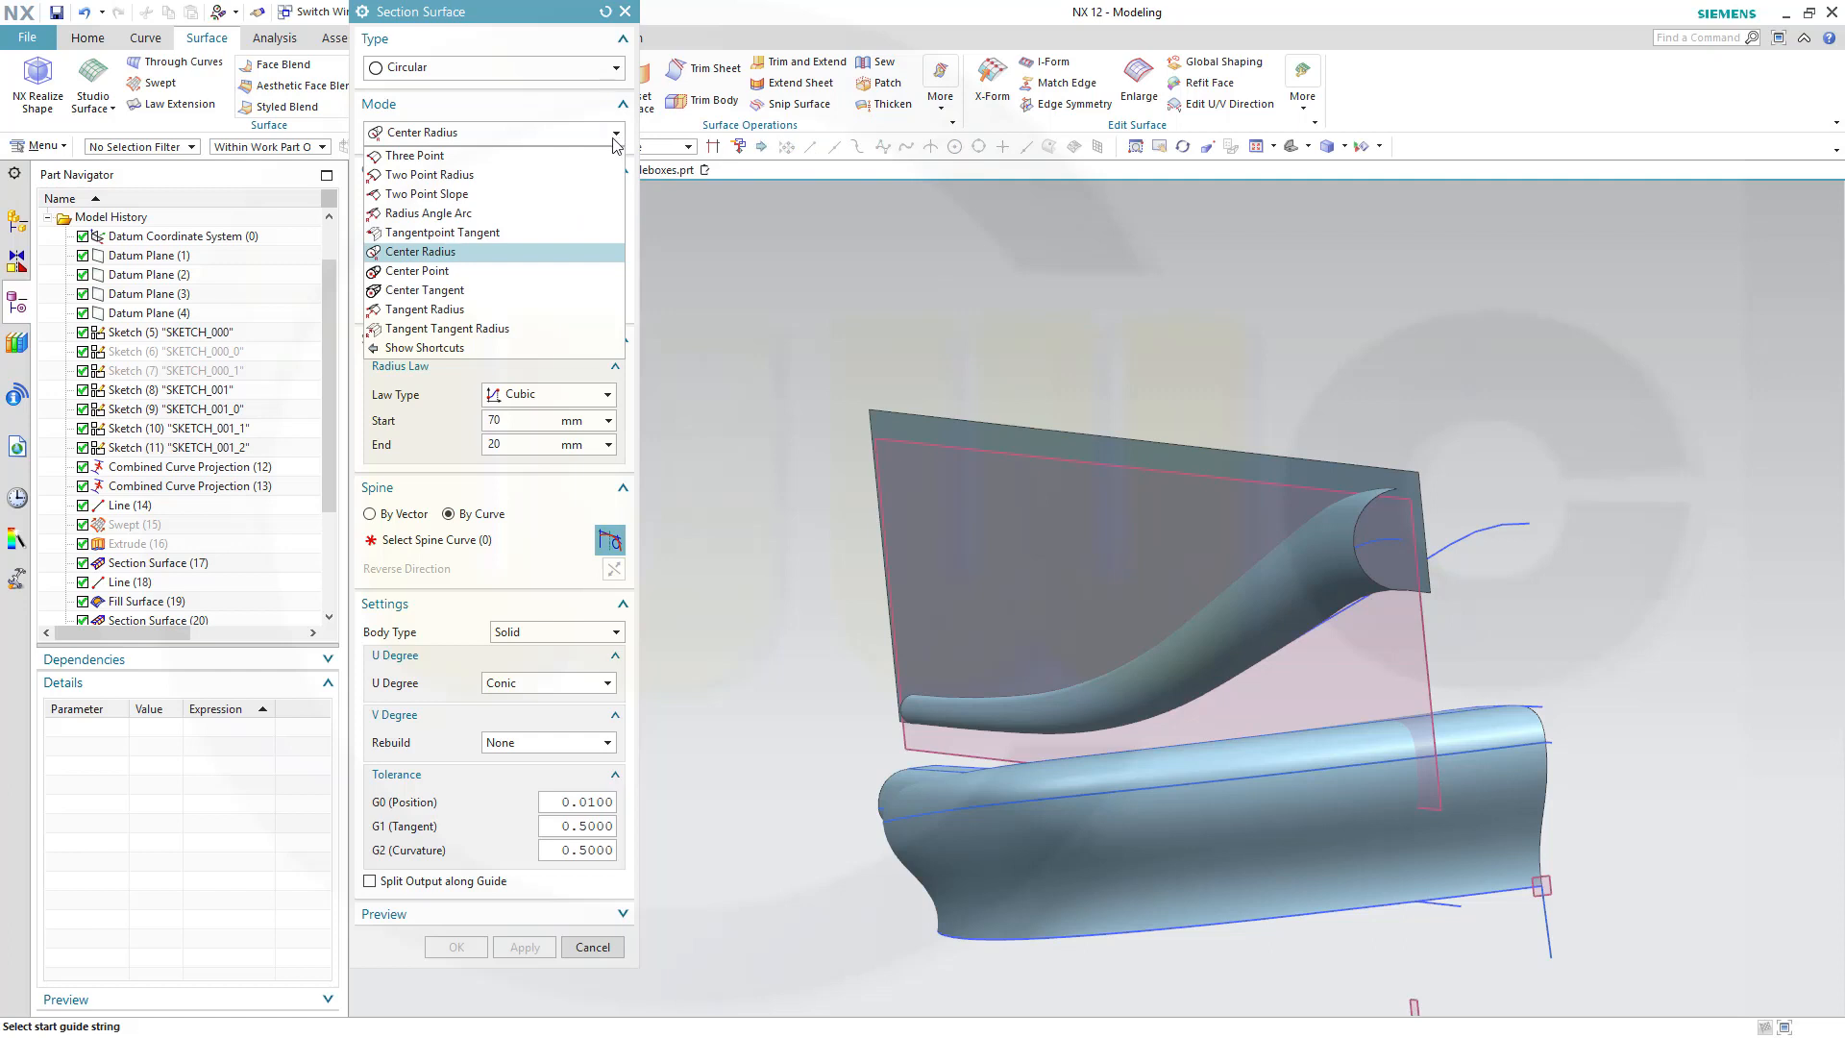
pyautogui.click(428, 212)
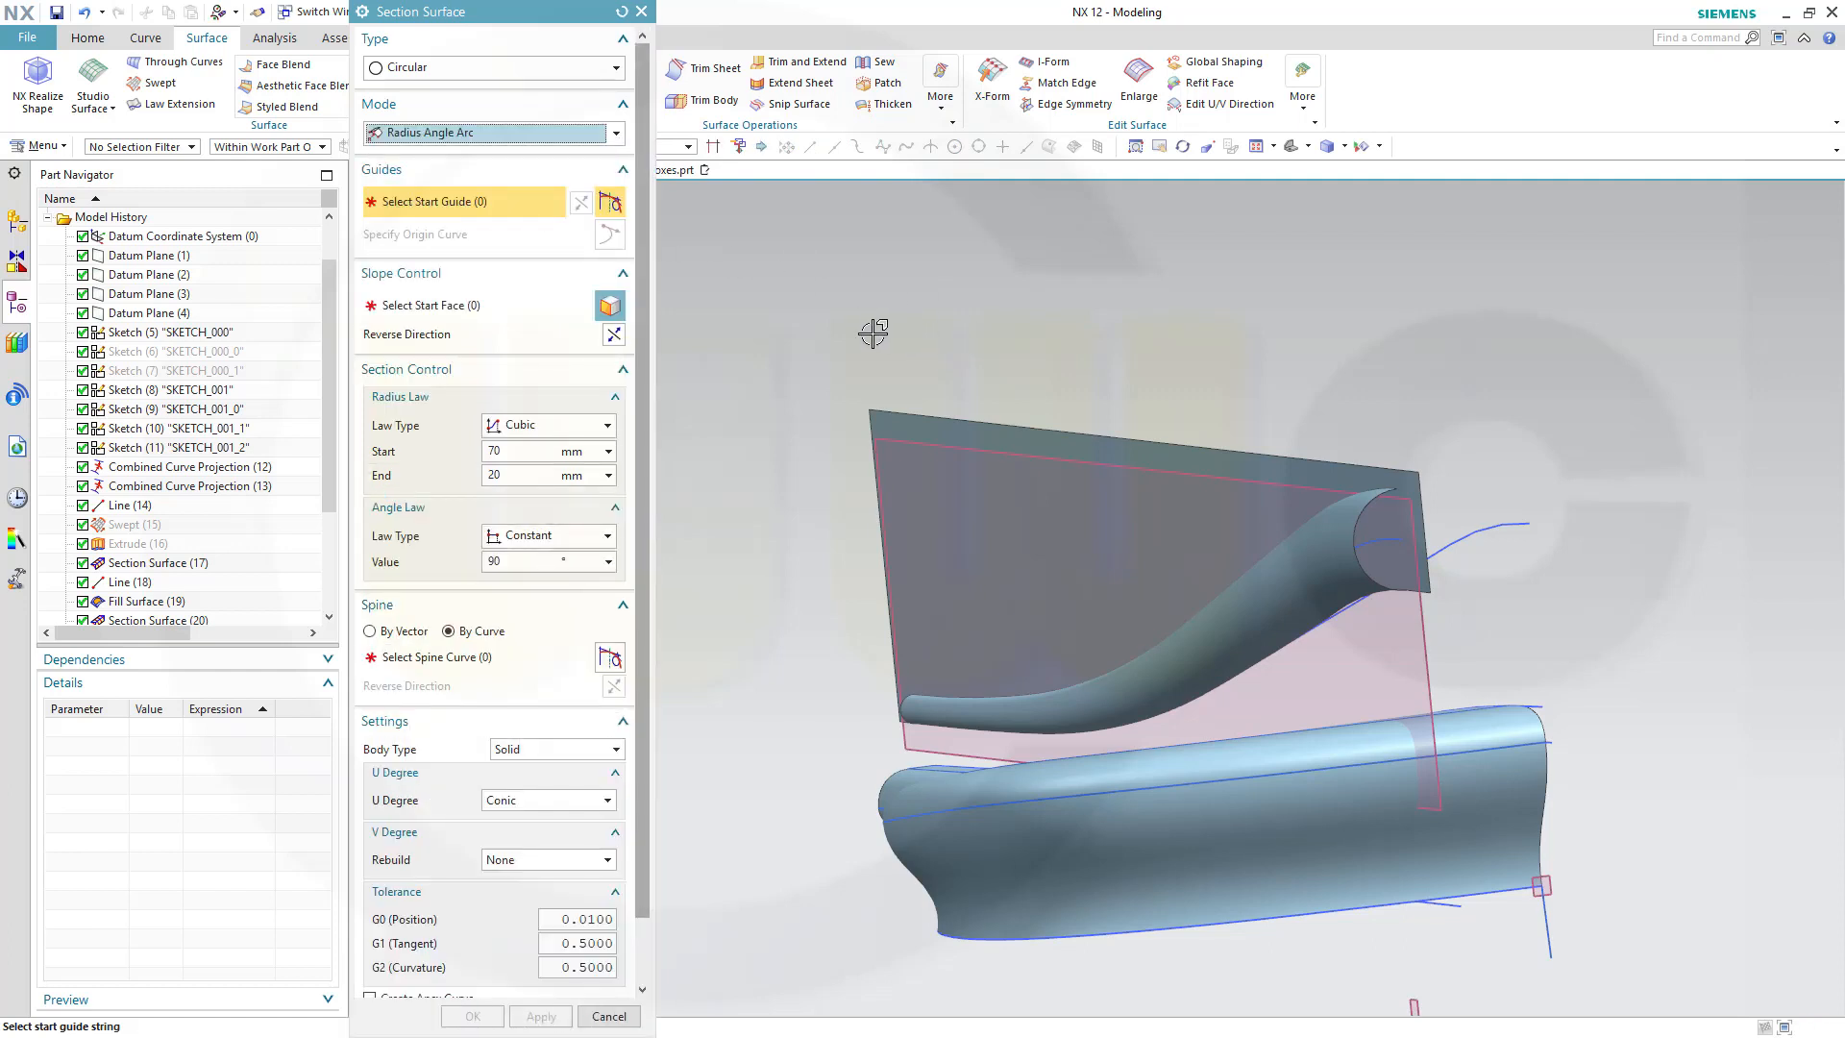
# Use the half tube's lower edge as start guide and the trimmed vertical sheet as start face for the section surface.
pyautogui.moveTo(872, 333); pyautogui.dragTo(803, 329, button='middle')
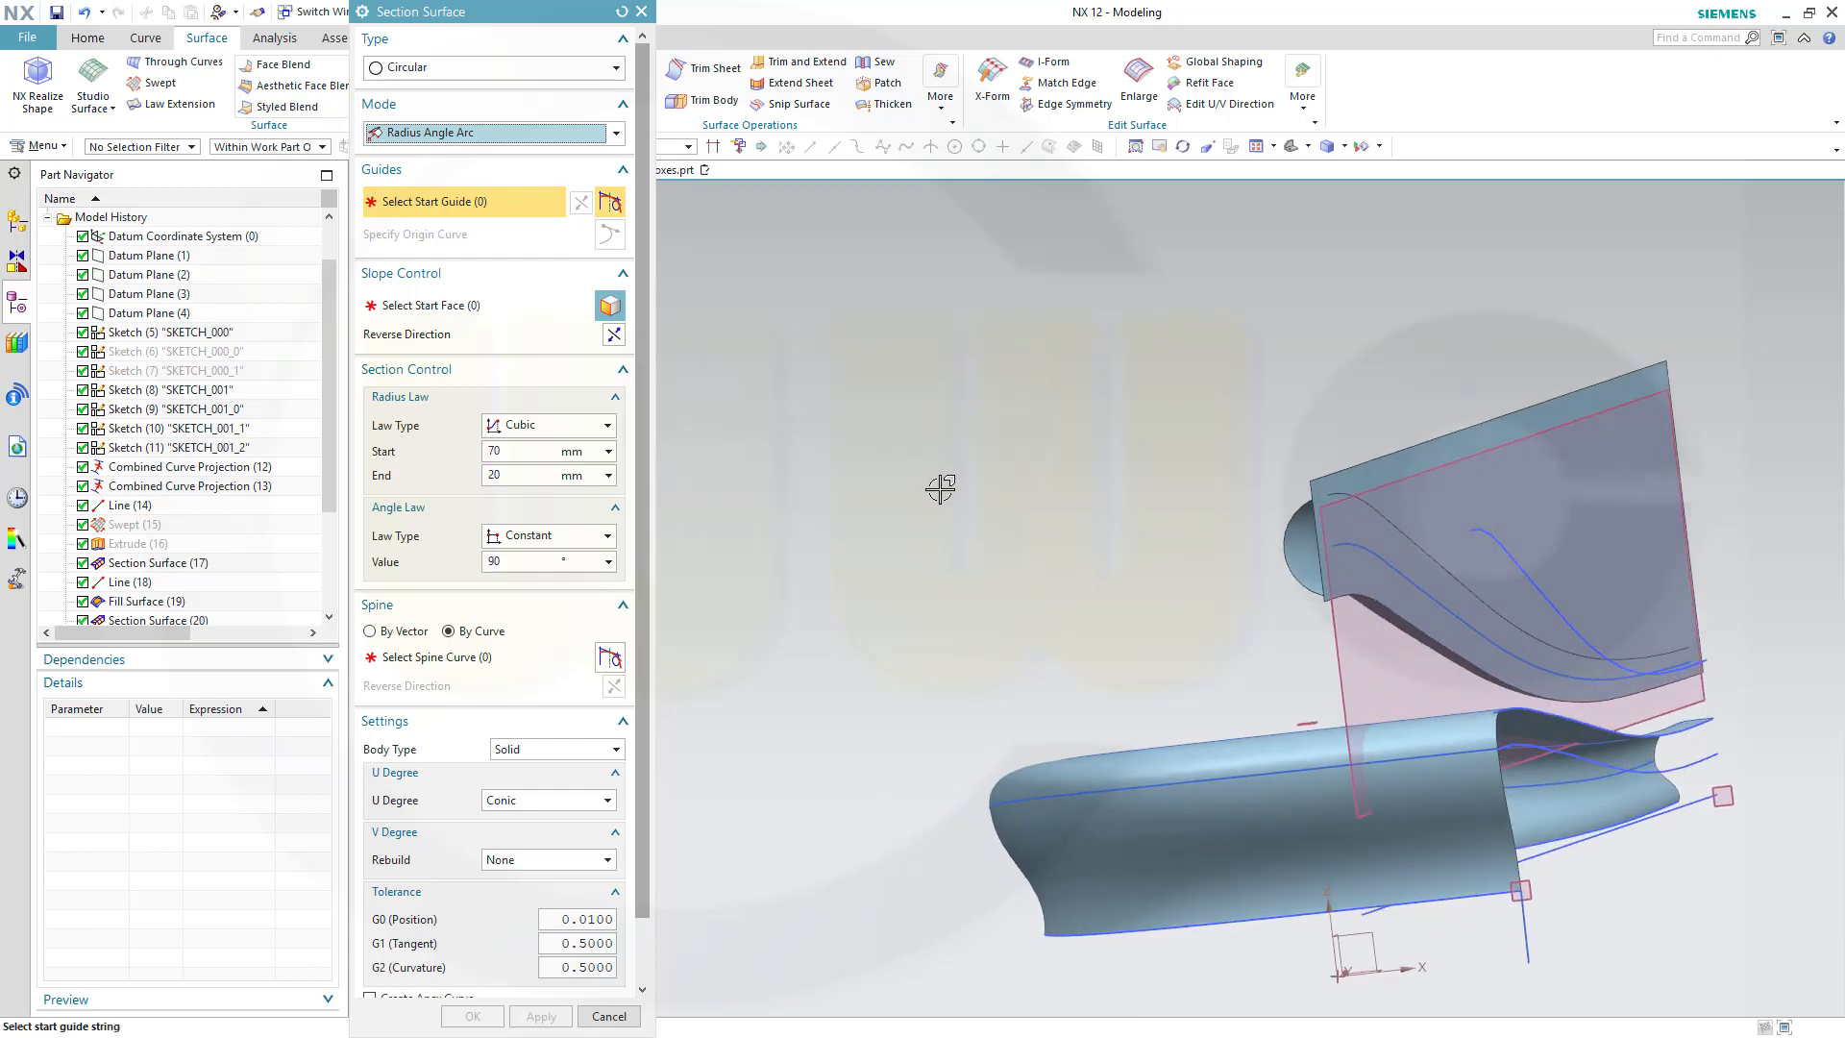
pyautogui.click(1381, 631)
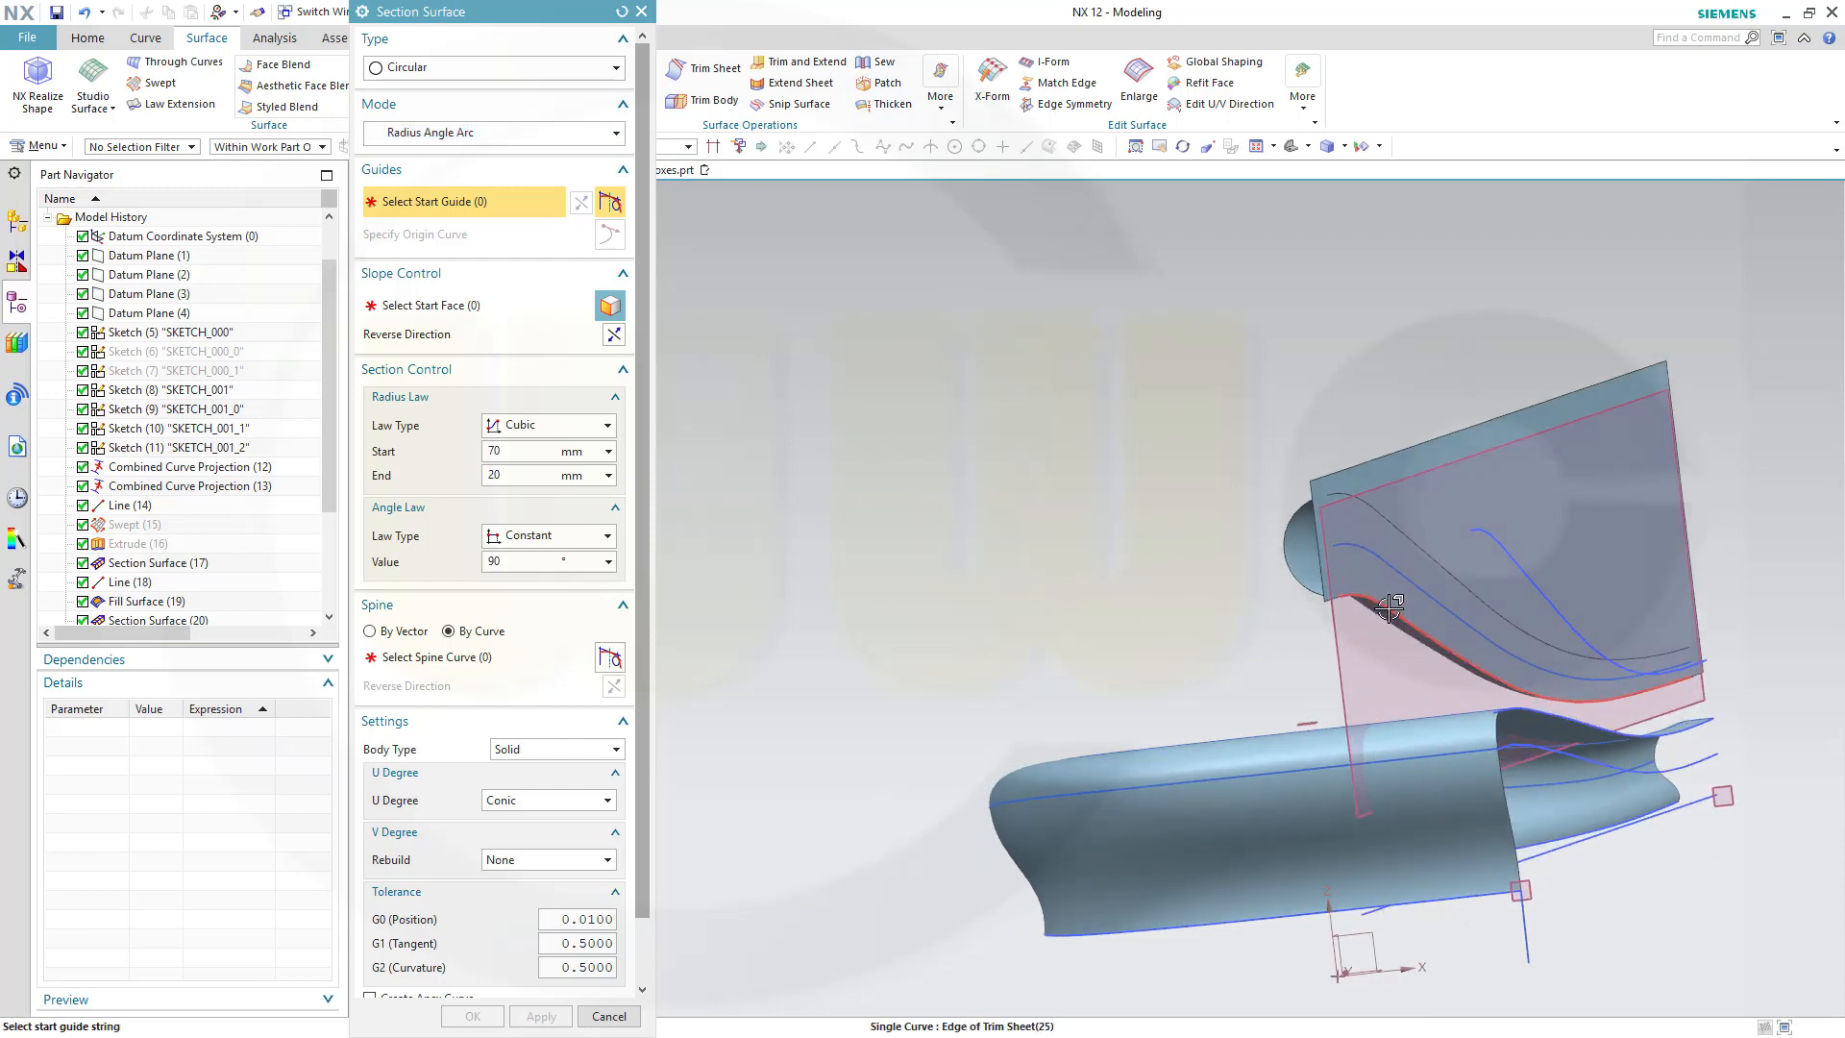
pyautogui.click(463, 303)
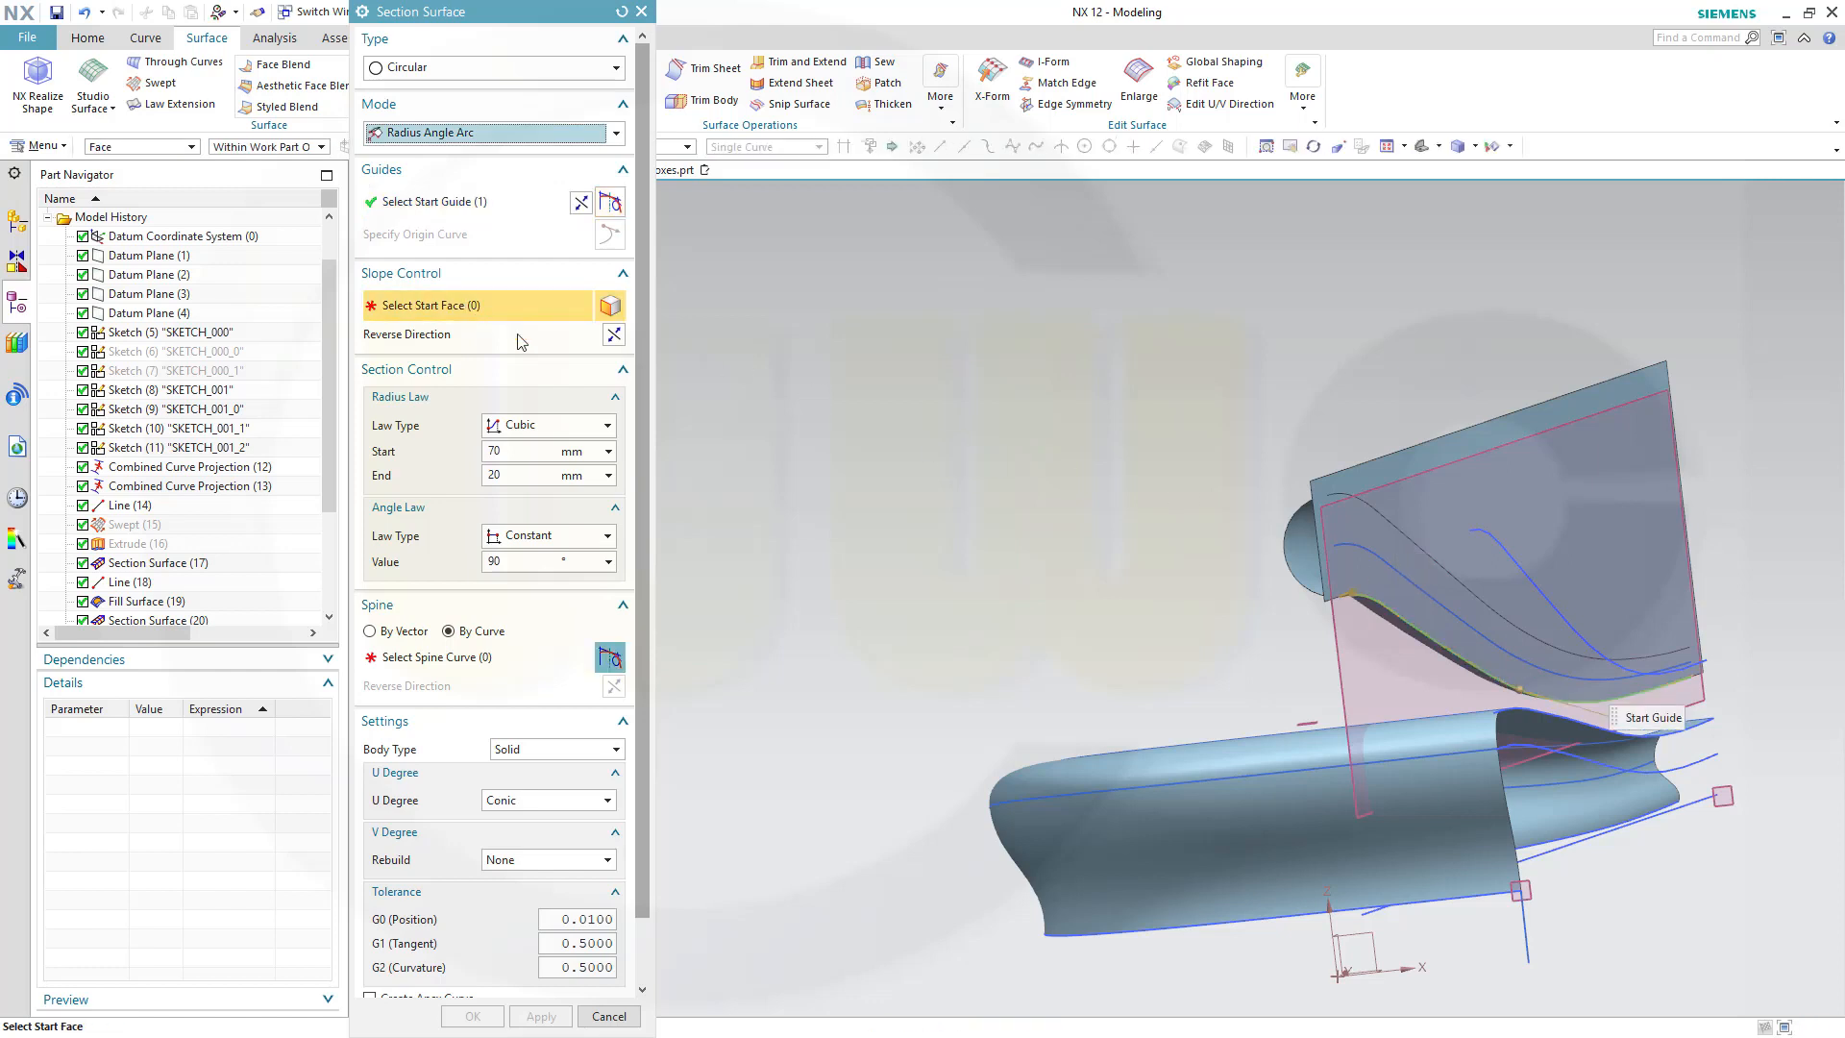
pyautogui.moveTo(1057, 487); pyautogui.dragTo(1091, 485, button='middle')
pyautogui.click(1098, 470)
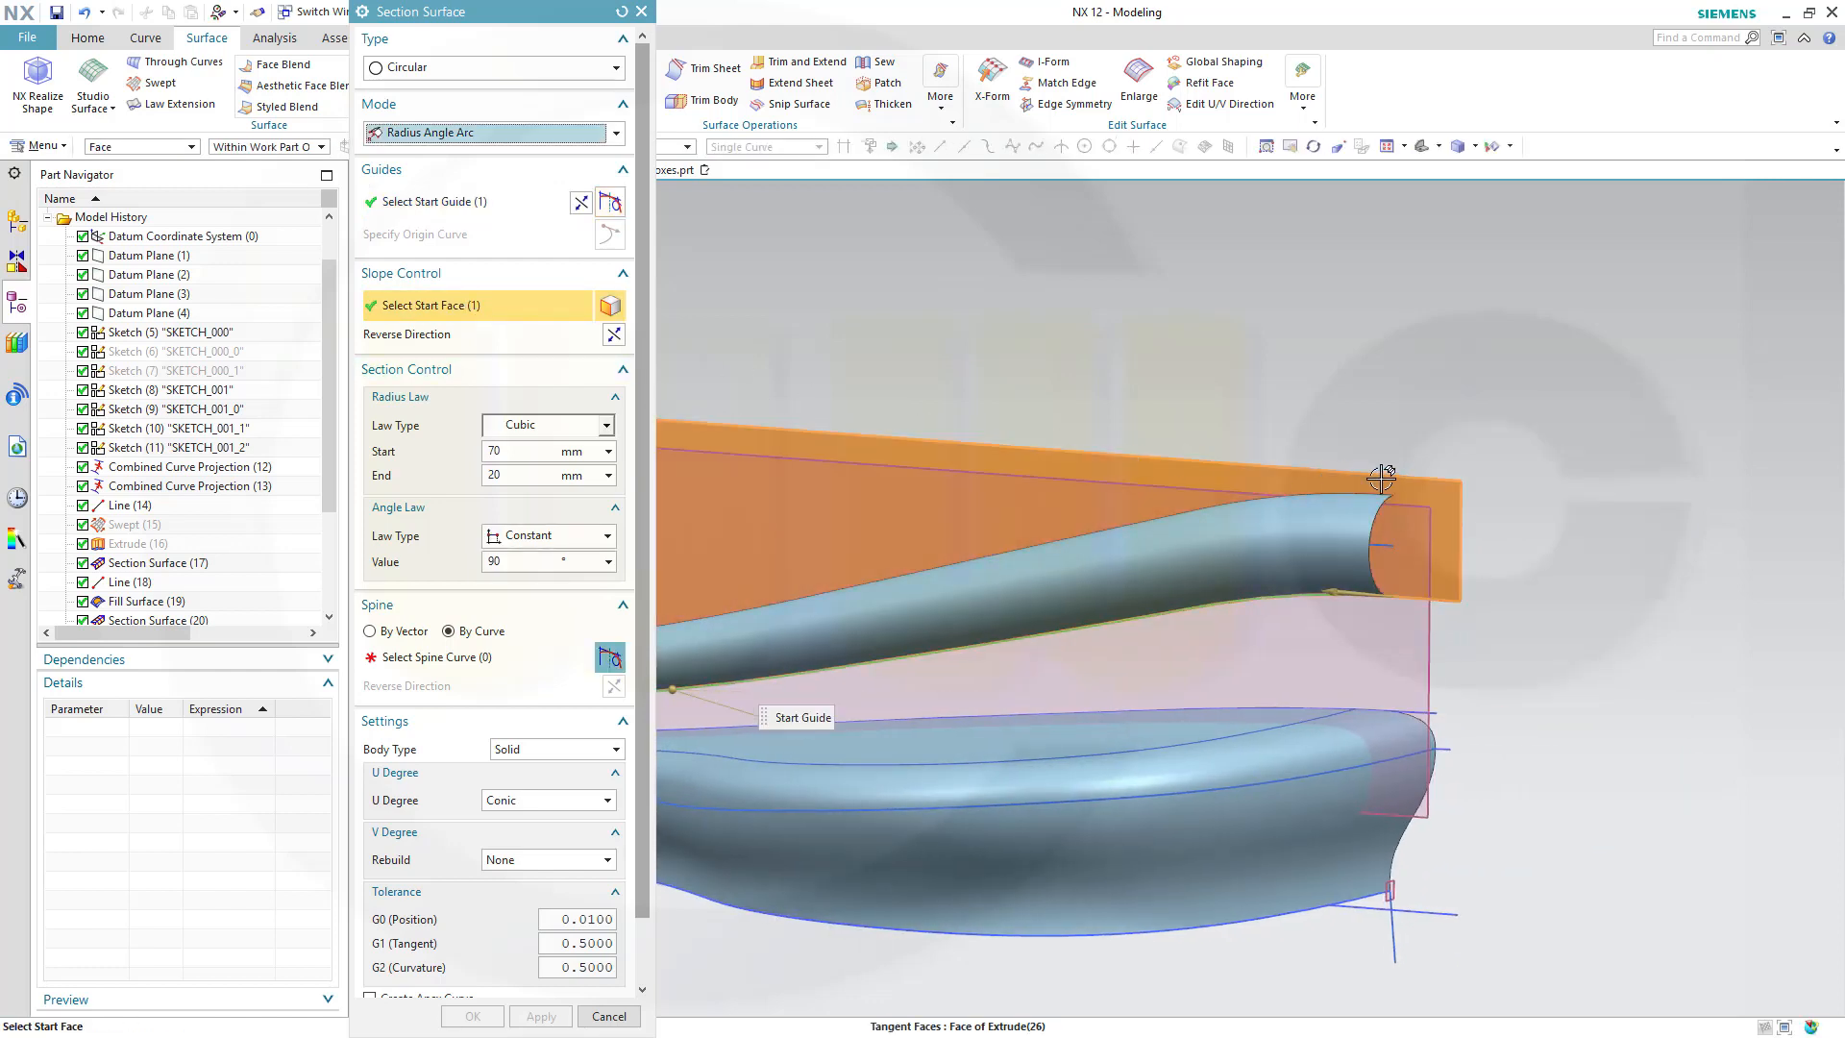
pyautogui.moveTo(1606, 626); pyautogui.dragTo(1519, 625, button='middle')
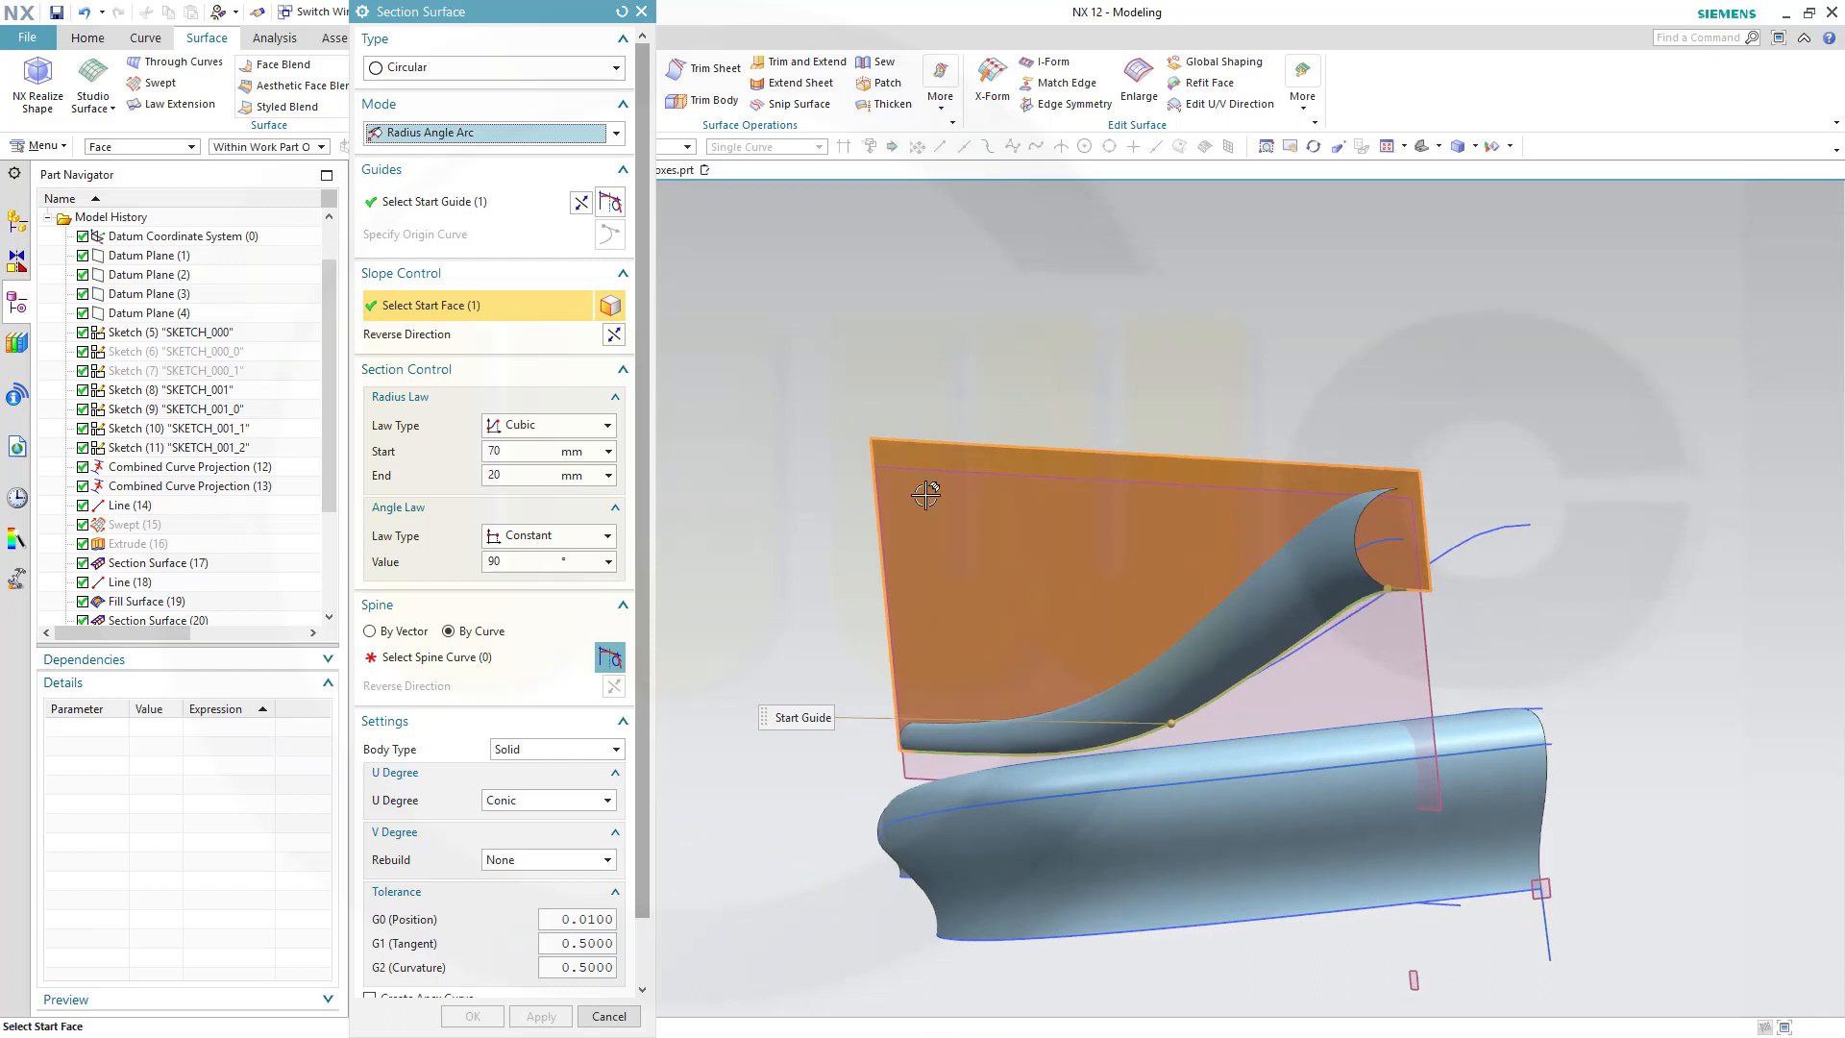
# Set the start radius to 100 mm and use the guide curve inside the half tube as spine.
pyautogui.doubleClick(523, 451)
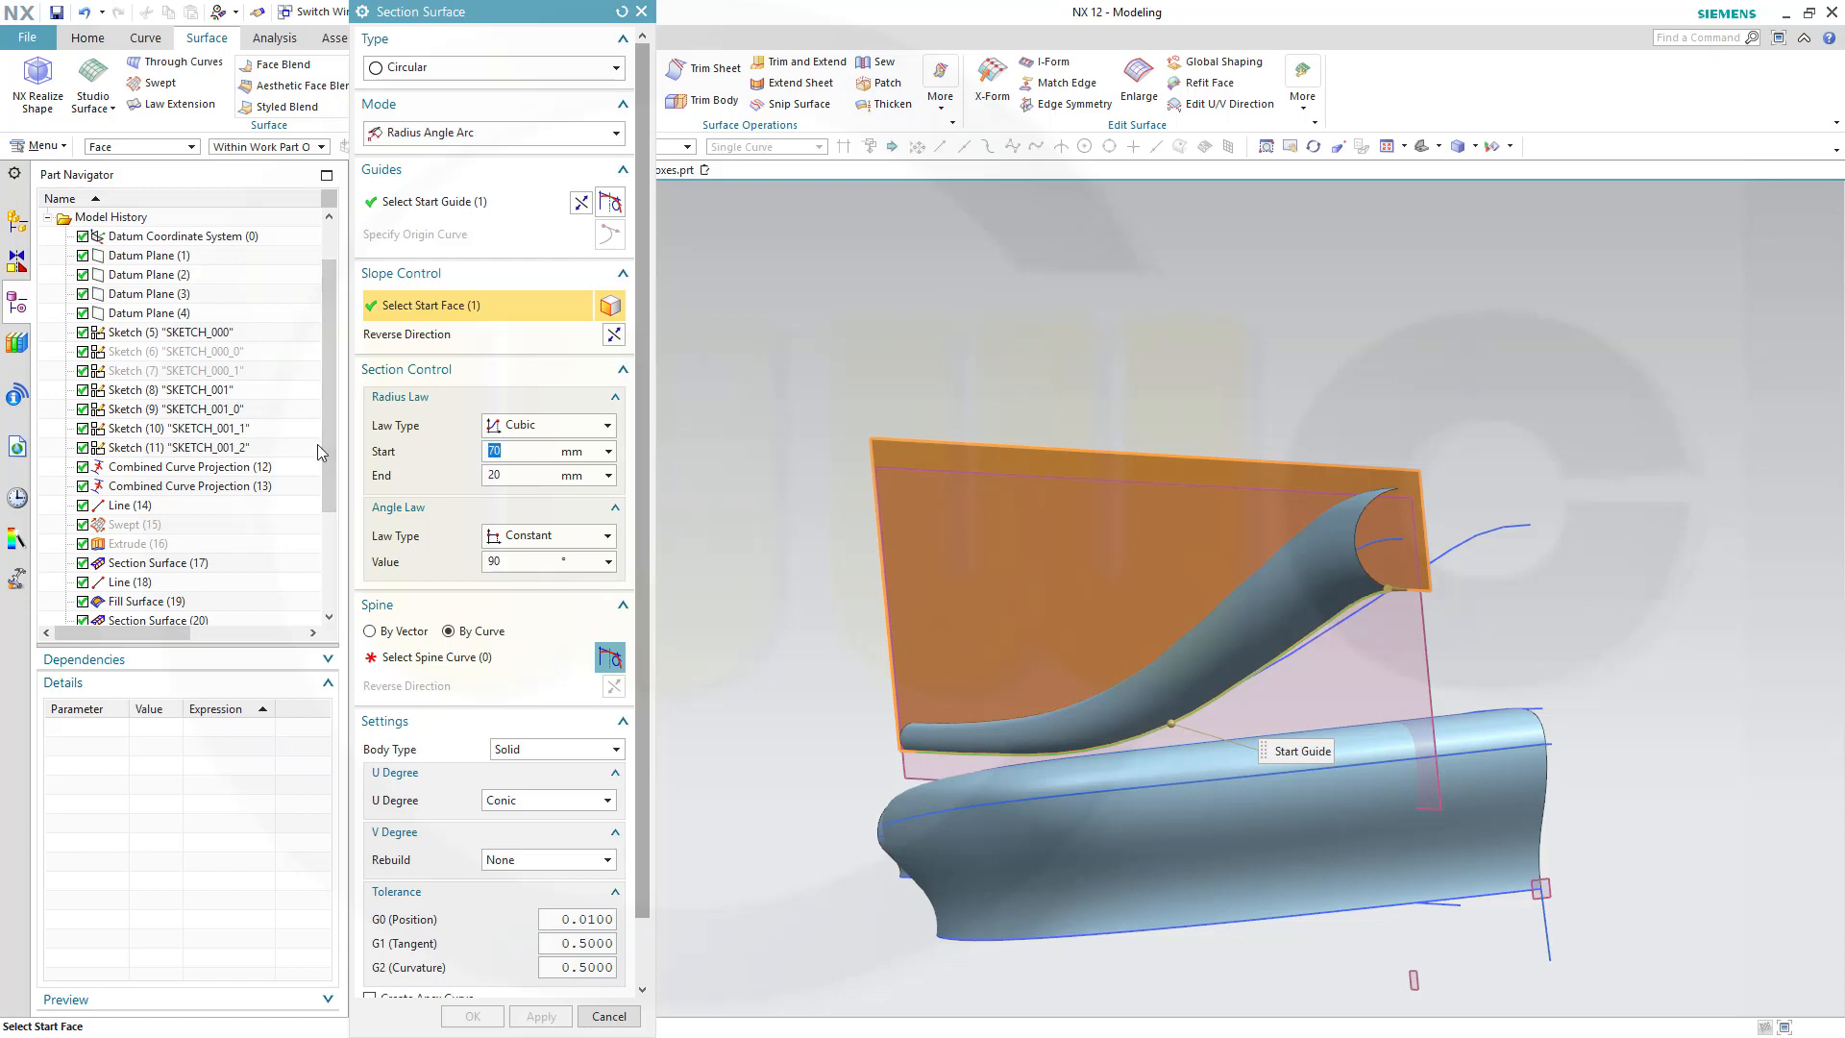
pyautogui.write('100')
pyautogui.click(465, 661)
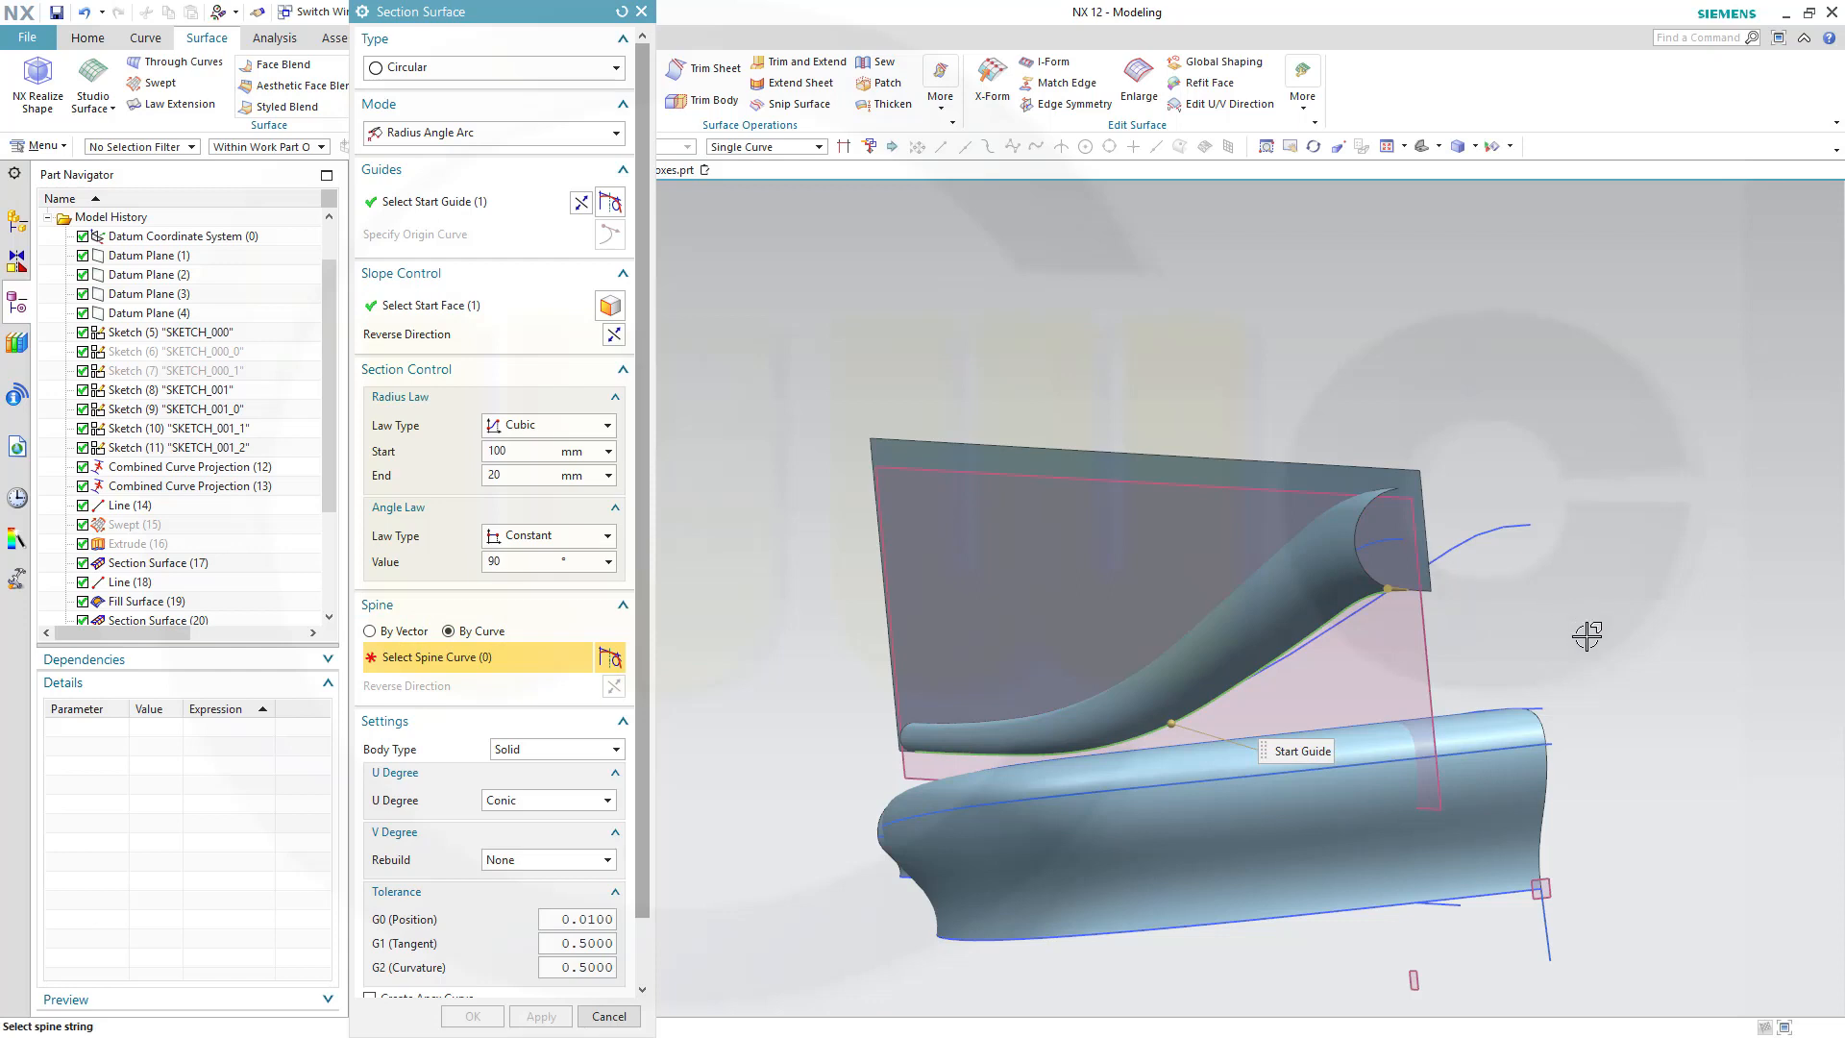
pyautogui.moveTo(1580, 637)
pyautogui.mouseDown(button='middle')
pyautogui.moveTo(1453, 647)
pyautogui.moveTo(1569, 646)
pyautogui.mouseUp(button='middle')
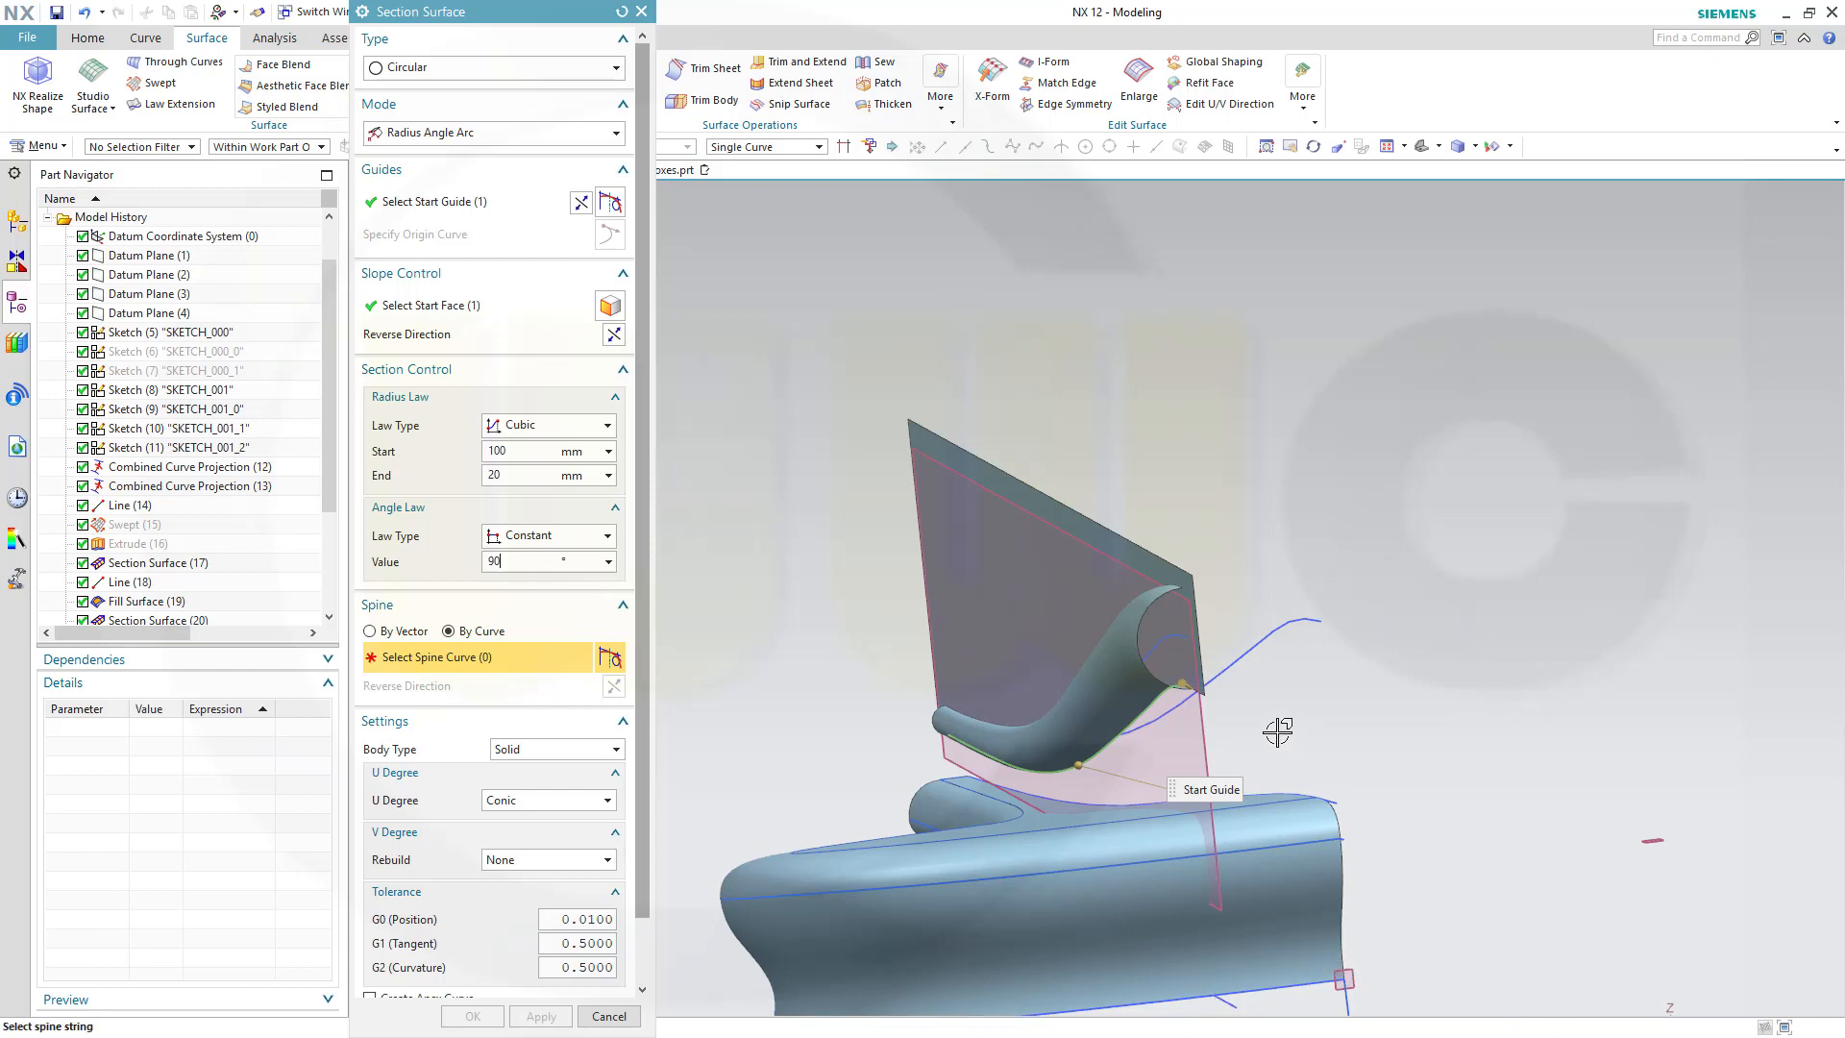
pyautogui.click(1179, 638)
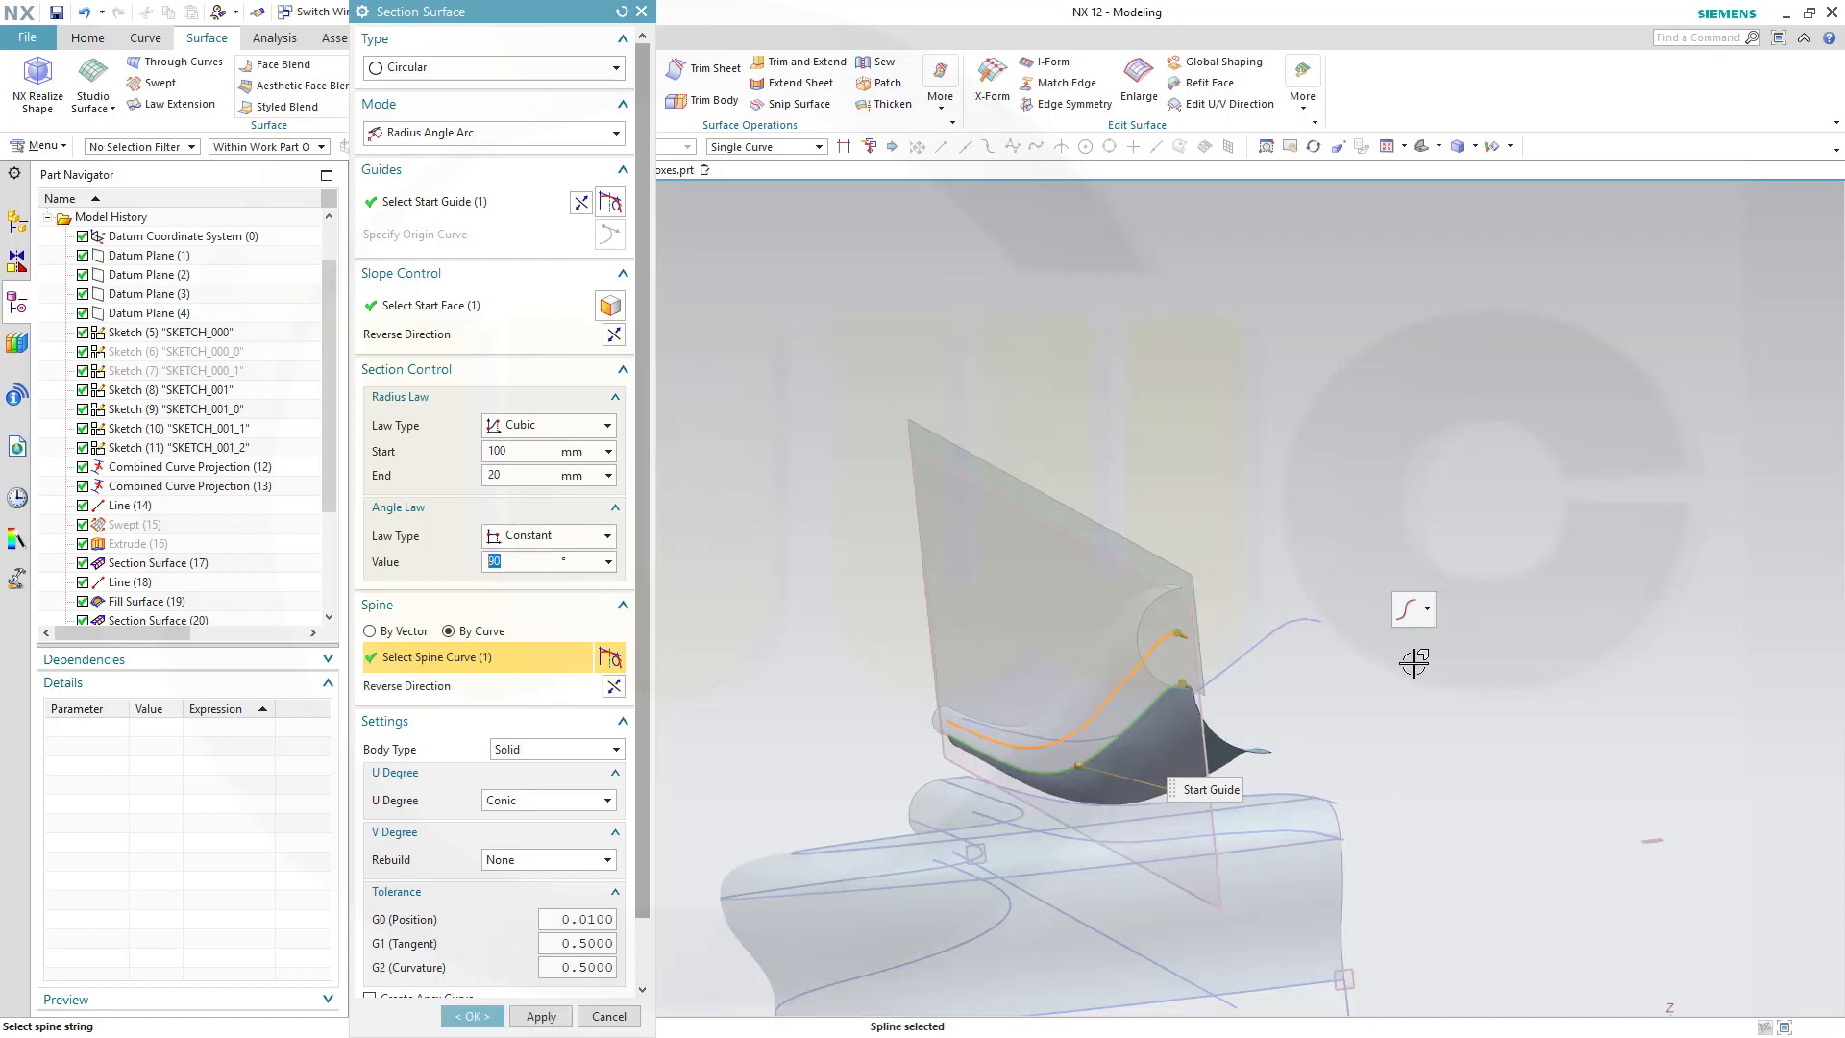
pyautogui.moveTo(811, 577); pyautogui.dragTo(786, 589, button='middle')
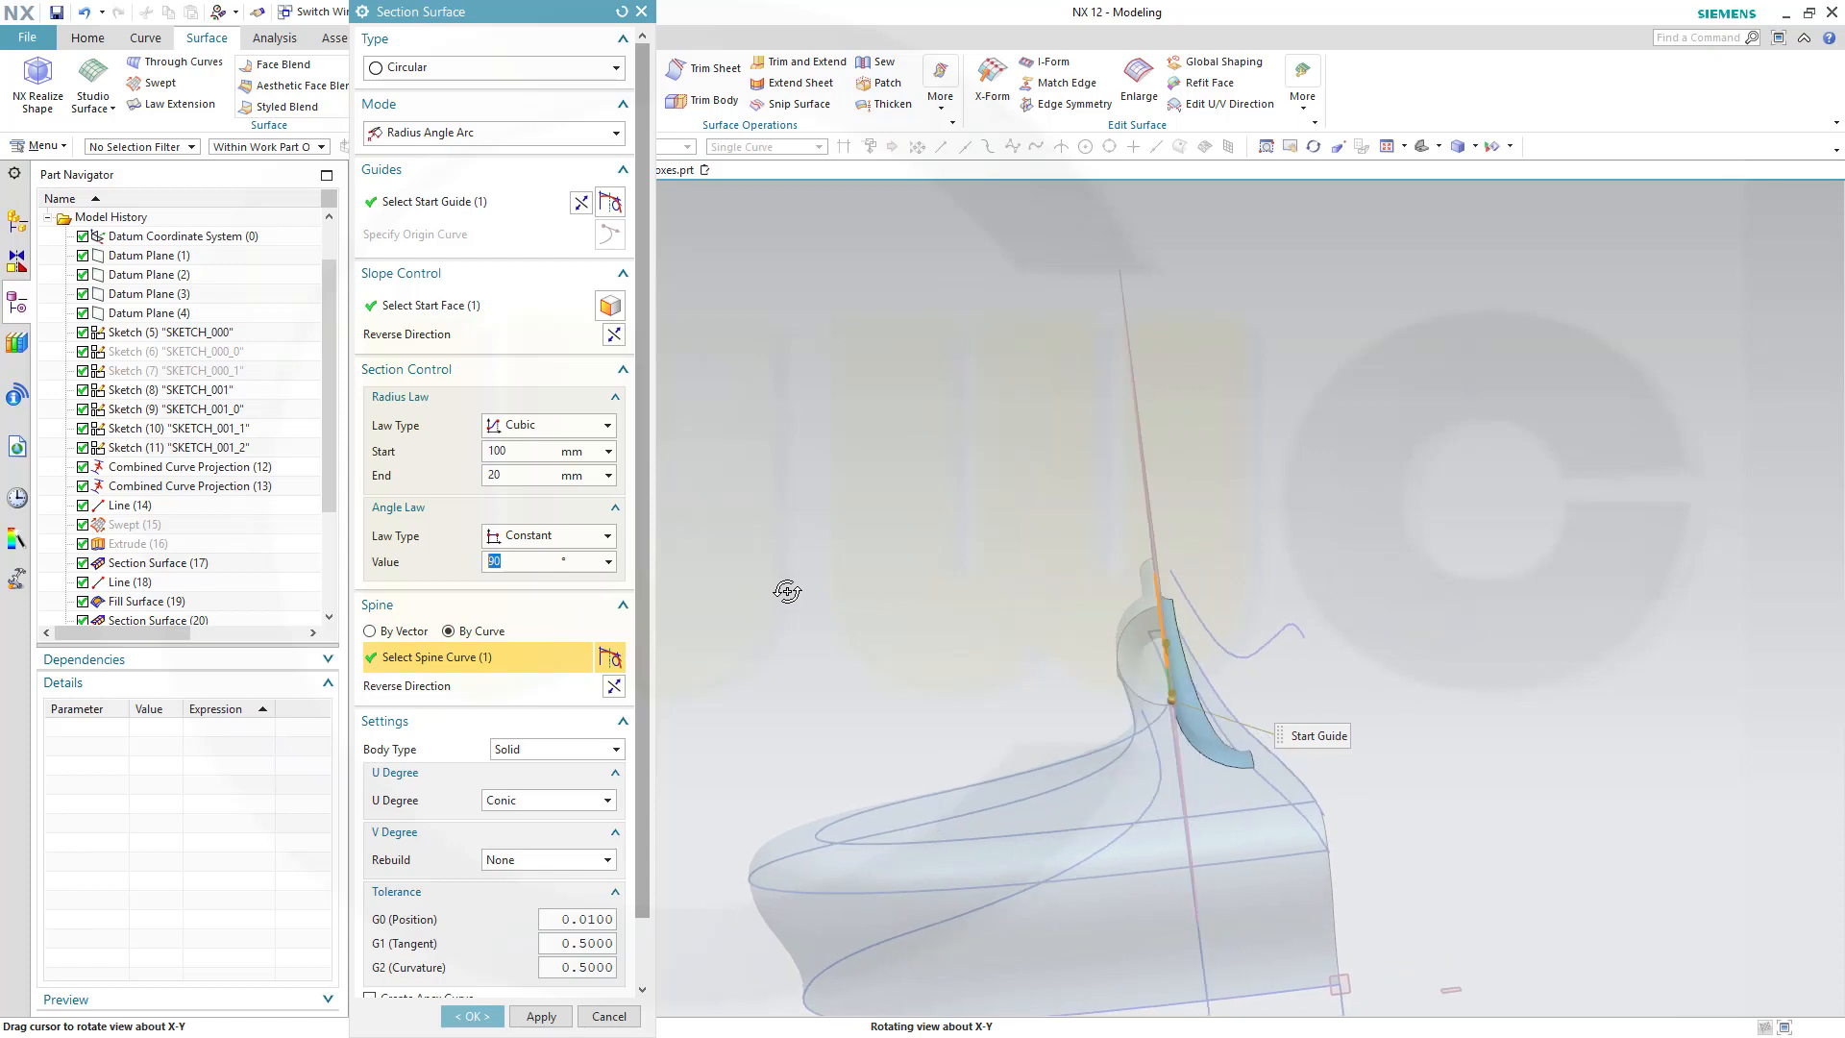
# Set the constant arc angle to -90° and orient the slope direction so the surface curves downward from the half tube's edge.
pyautogui.click(613, 335)
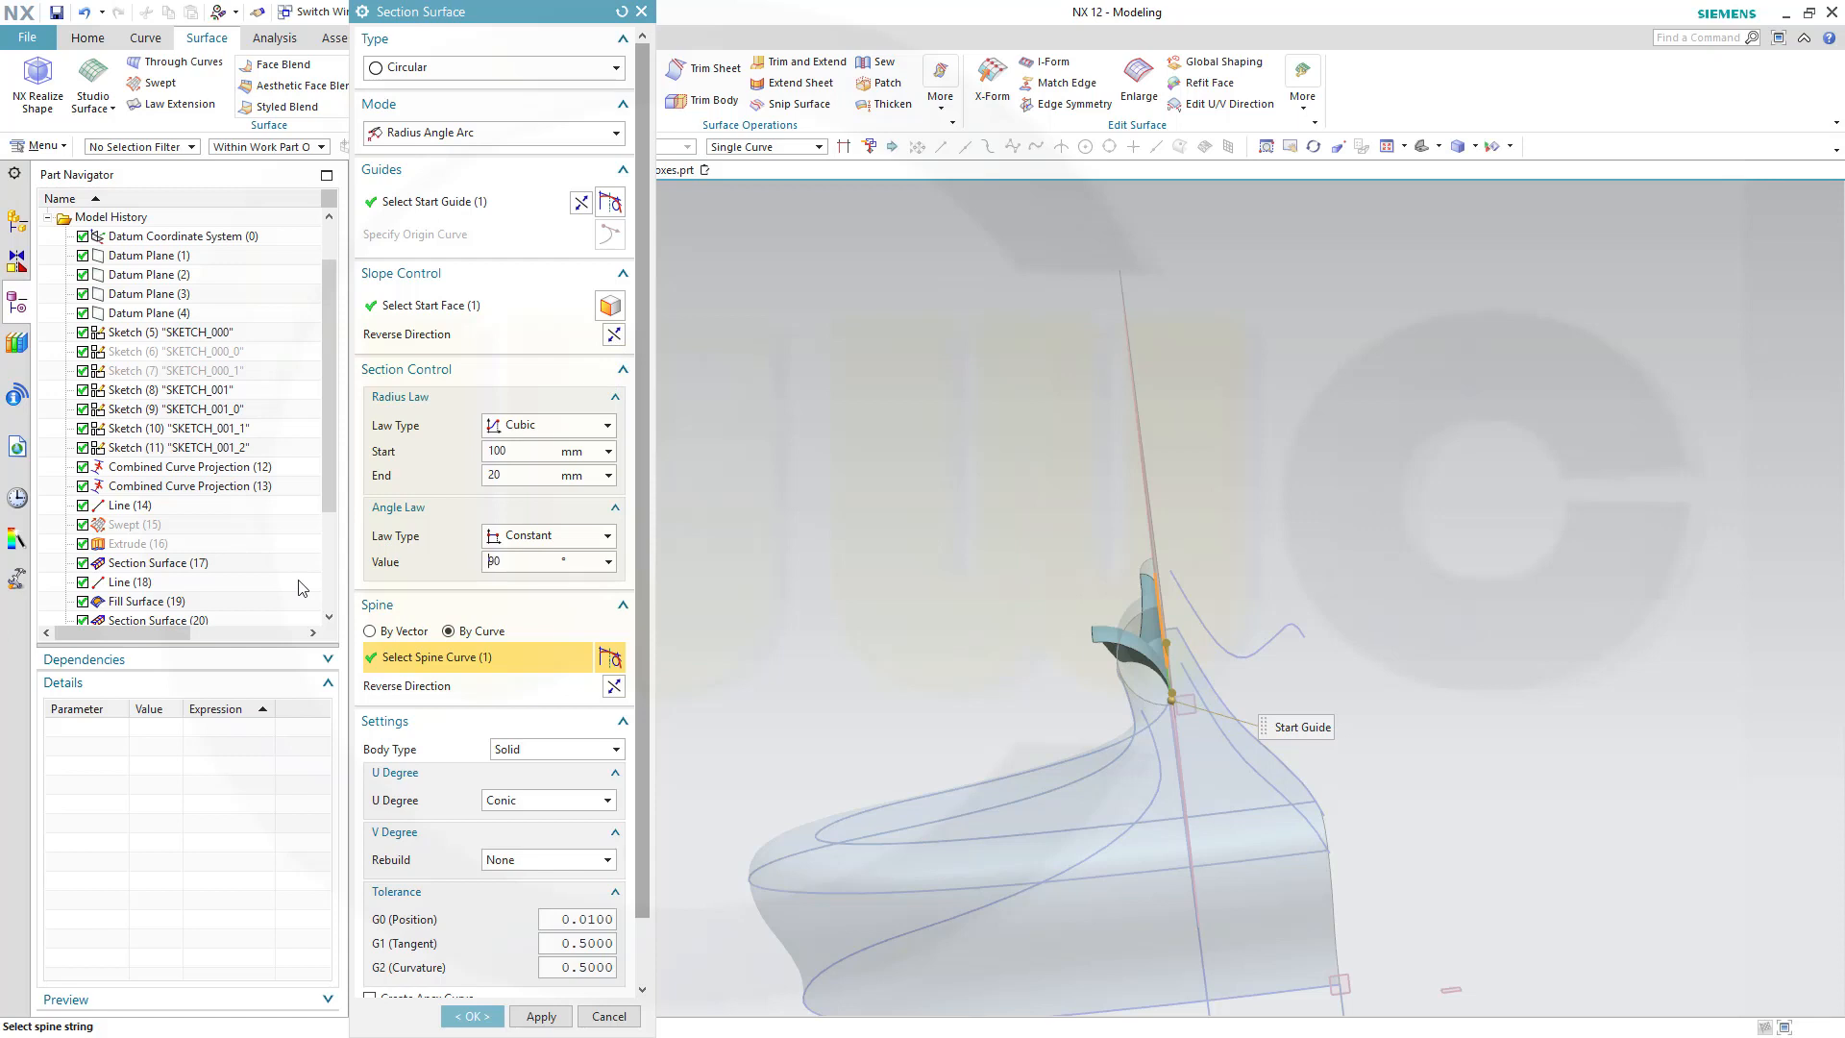
pyautogui.press('Tab')
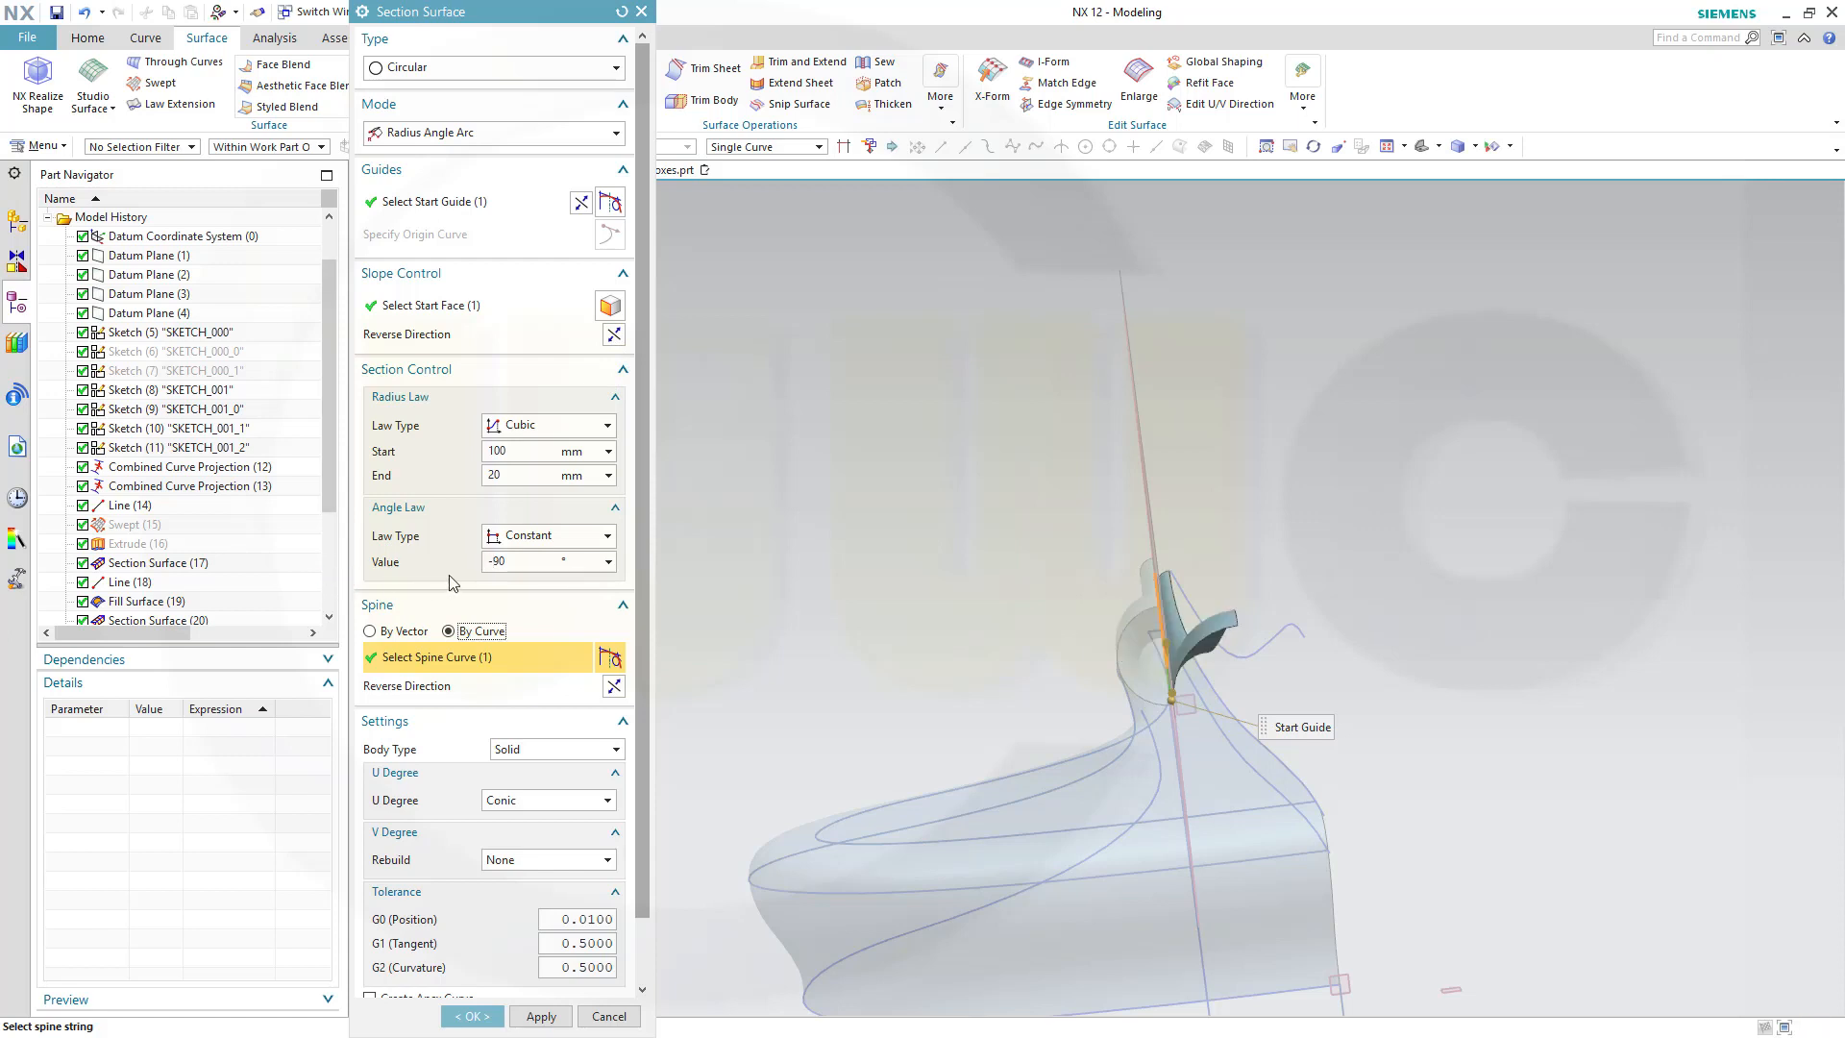
pyautogui.click(613, 333)
pyautogui.moveTo(916, 543); pyautogui.dragTo(955, 539, button='middle')
pyautogui.moveTo(1064, 574); pyautogui.dragTo(951, 663, button='middle')
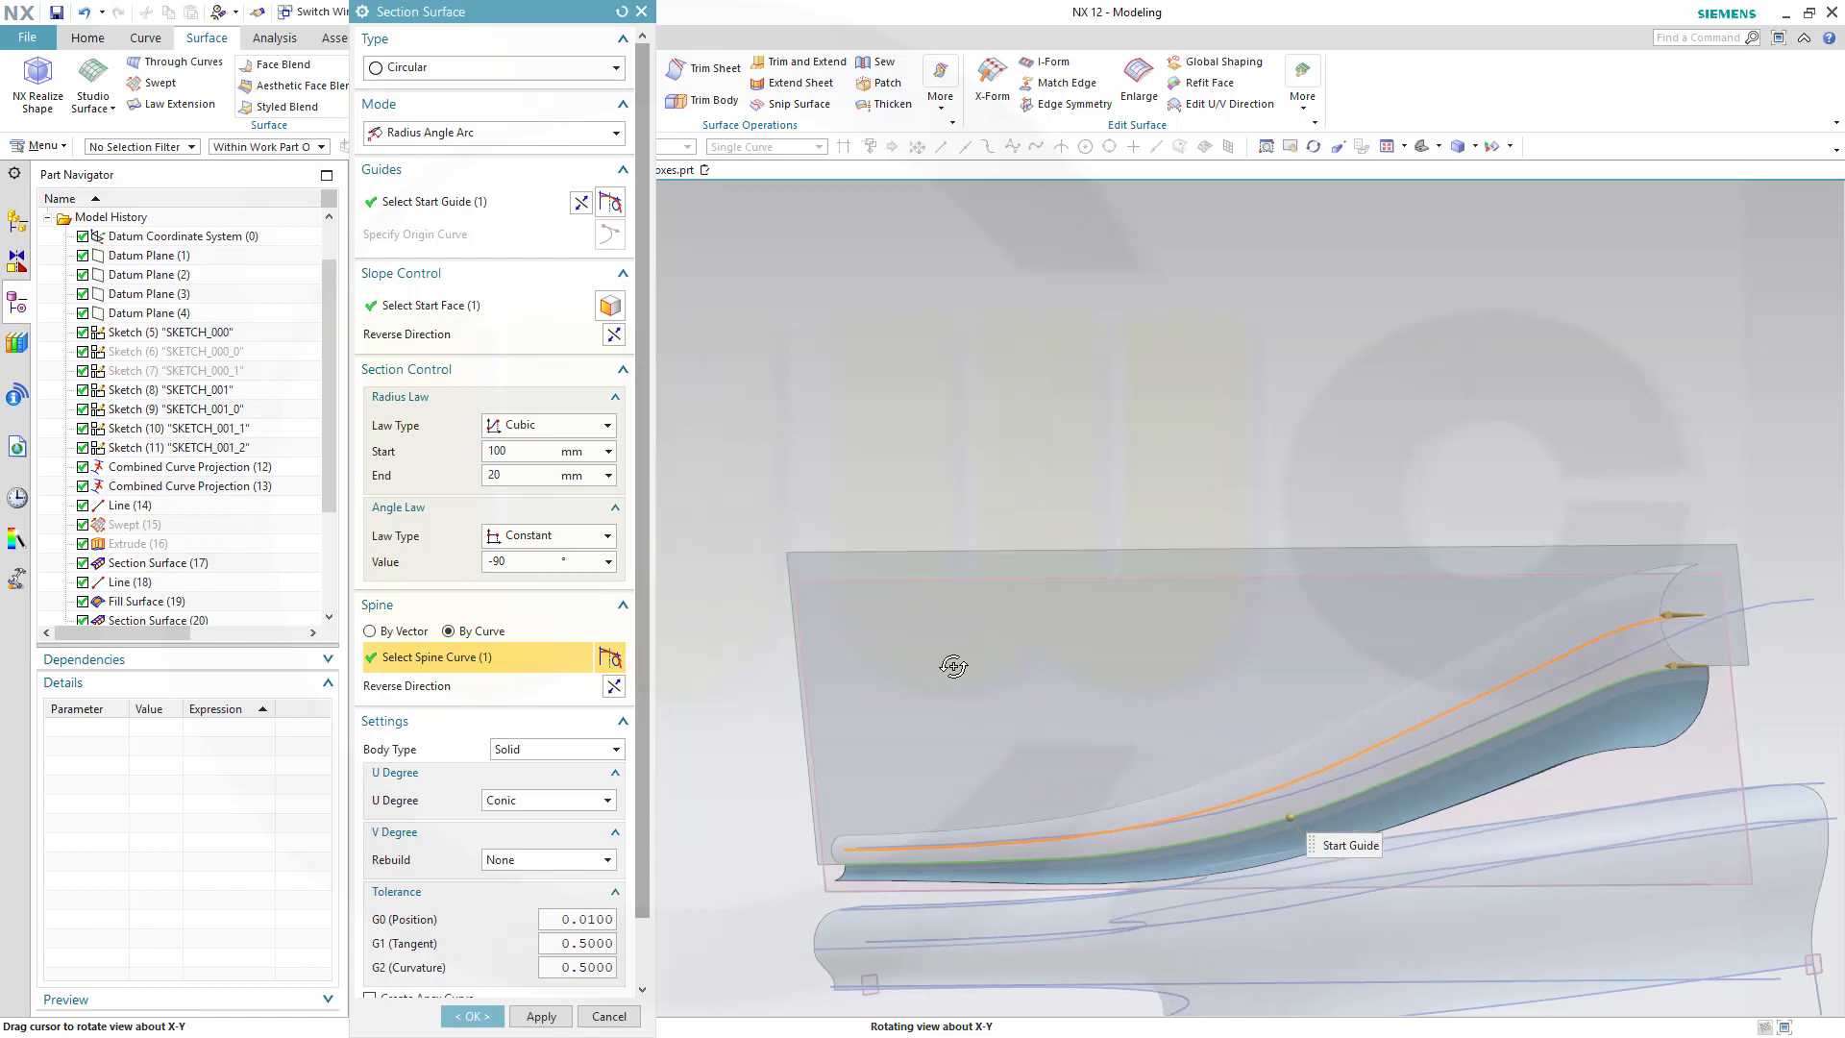
# Set the body type to Sheet and create the section surface.
pyautogui.click(606, 748)
pyautogui.click(619, 775)
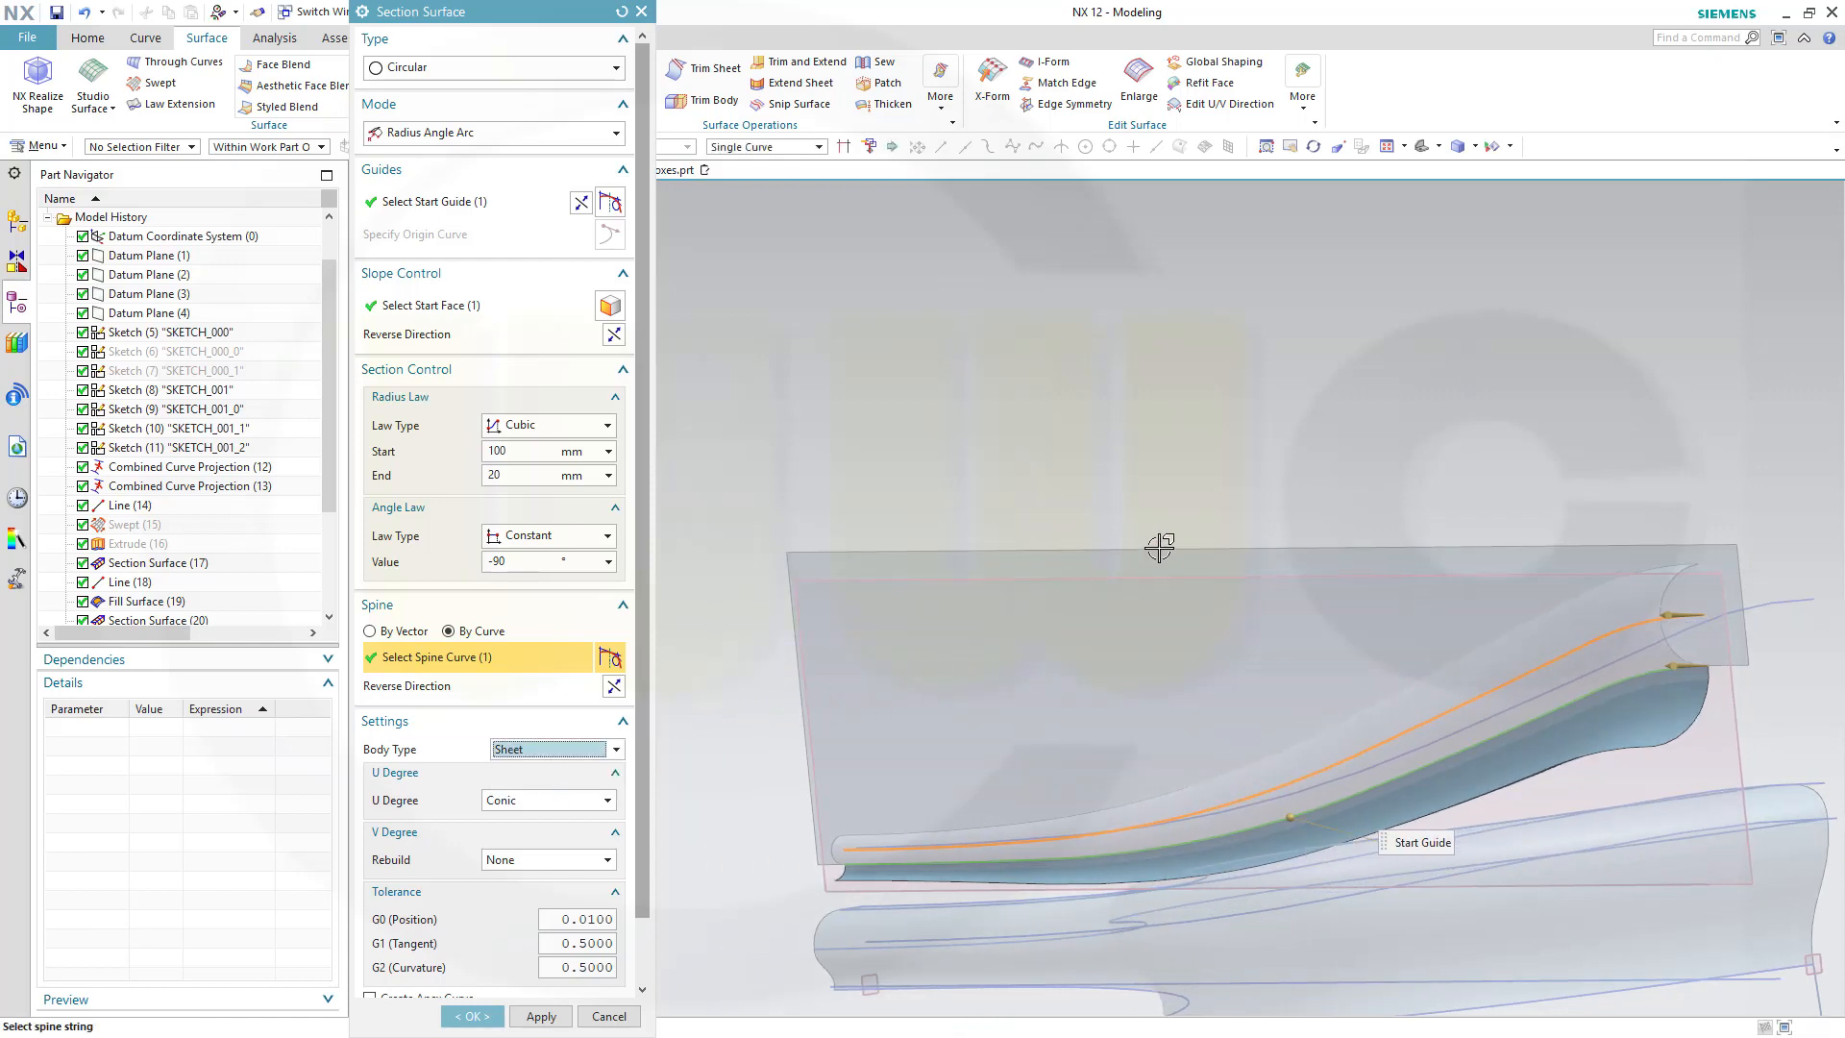
pyautogui.moveTo(1177, 533)
pyautogui.mouseDown(button='middle')
pyautogui.moveTo(1128, 535)
pyautogui.moveTo(1152, 547)
pyautogui.moveTo(1191, 520)
pyautogui.moveTo(1174, 528)
pyautogui.mouseUp(button='middle')
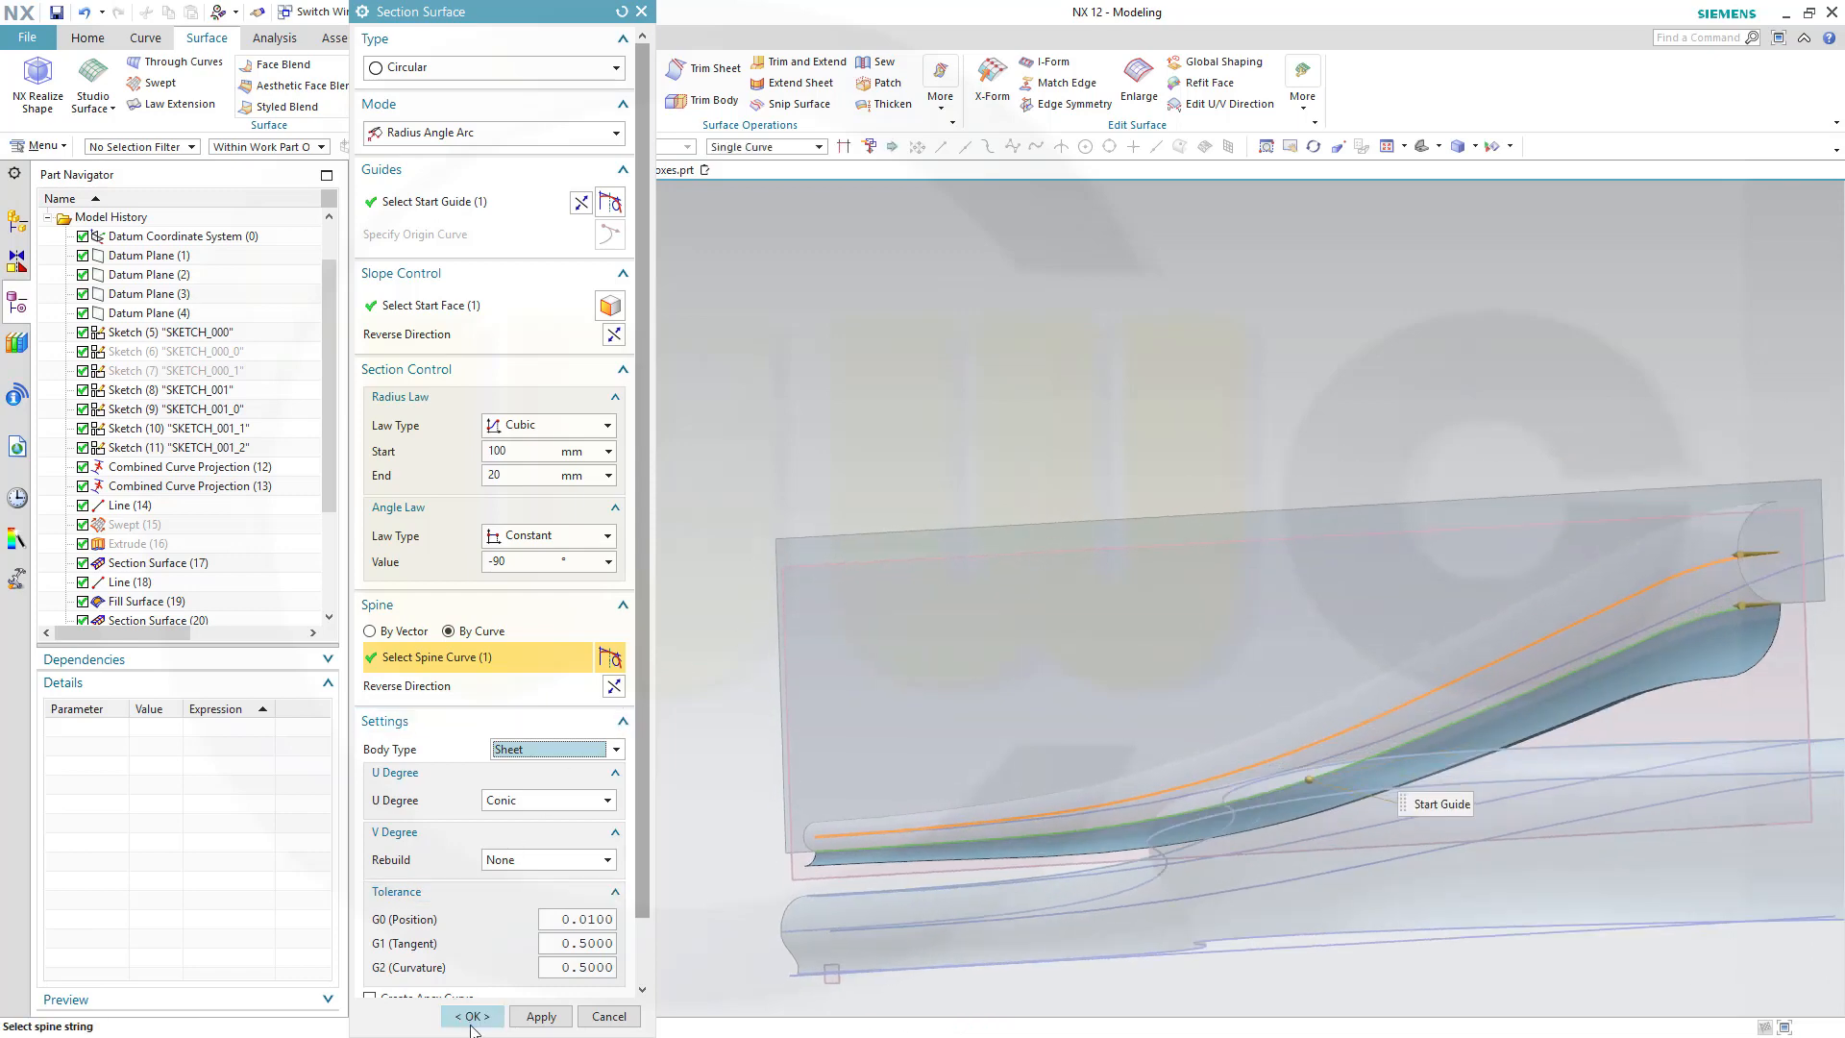
pyautogui.click(472, 1020)
# Hide the extruded vertical sheet behind the tubular surfaces.
pyautogui.moveTo(988, 782); pyautogui.dragTo(1076, 624, button='middle')
pyautogui.rightClick(1014, 501)
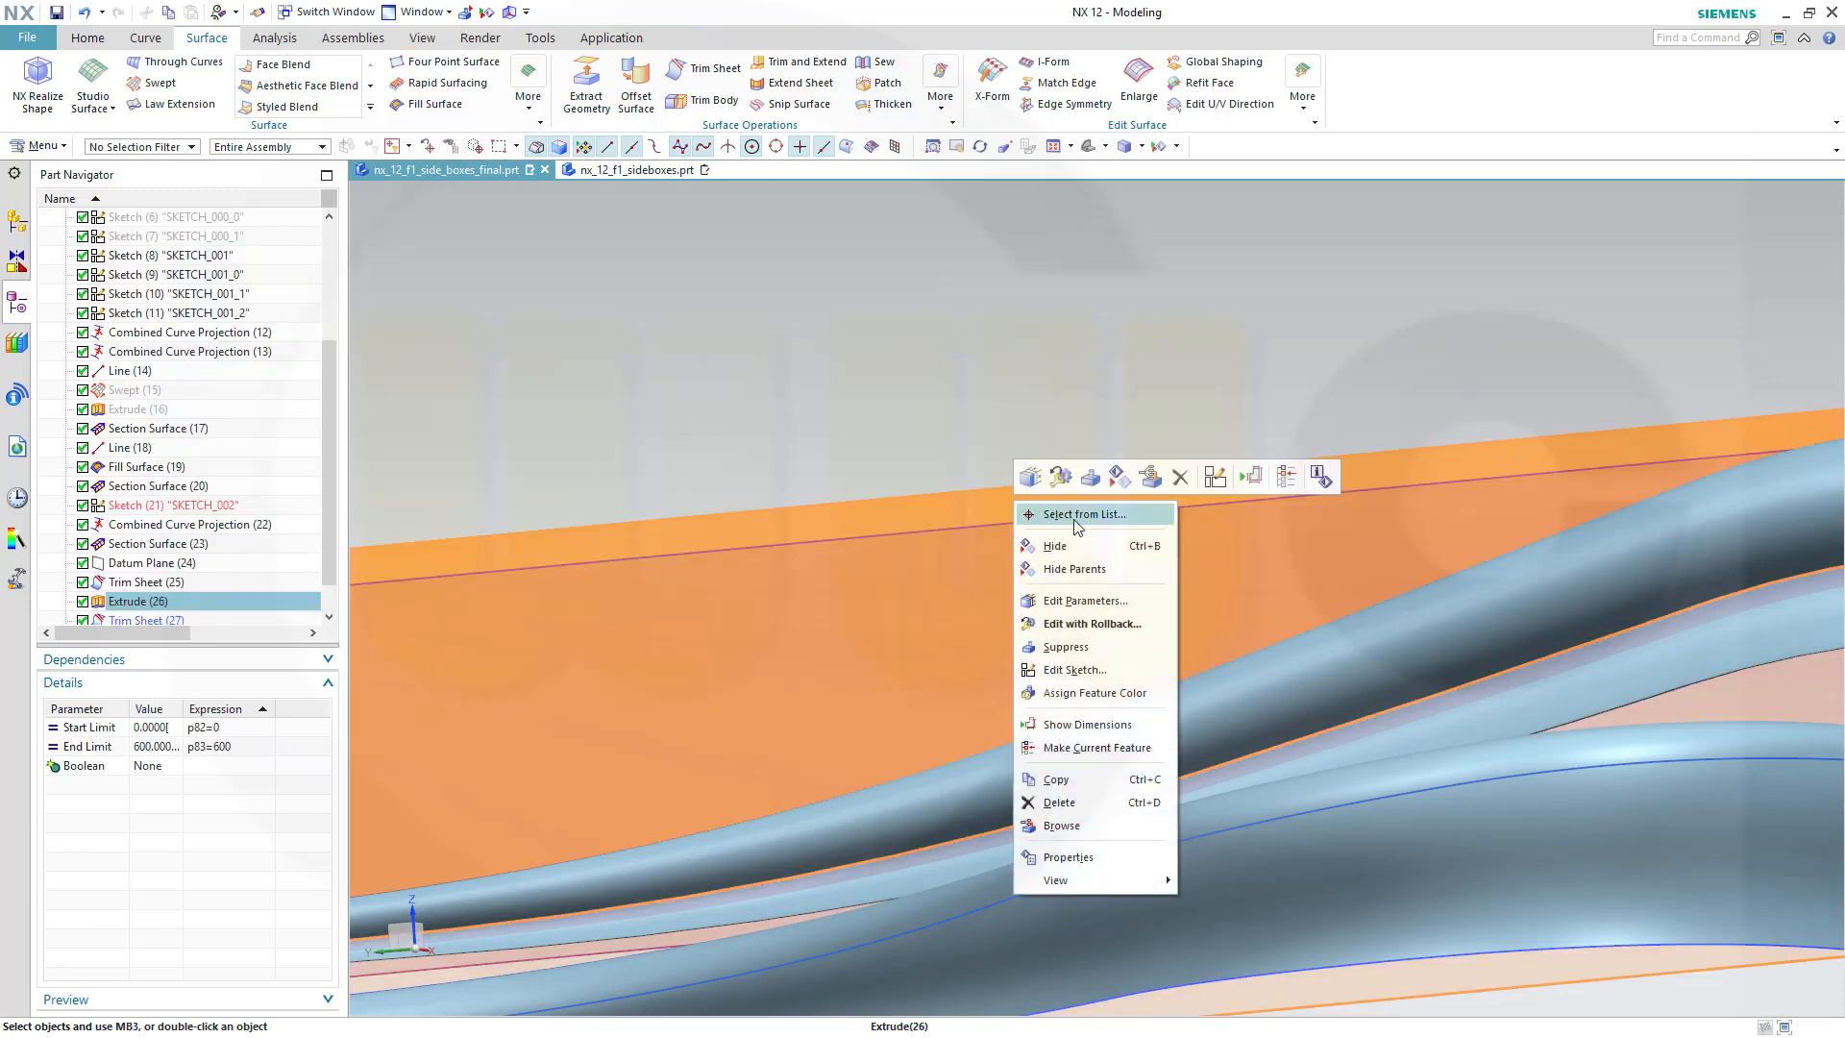
pyautogui.click(1055, 546)
pyautogui.scroll(-5, 1228, 601)
pyautogui.moveTo(1228, 601); pyautogui.dragTo(1158, 705, button='middle')
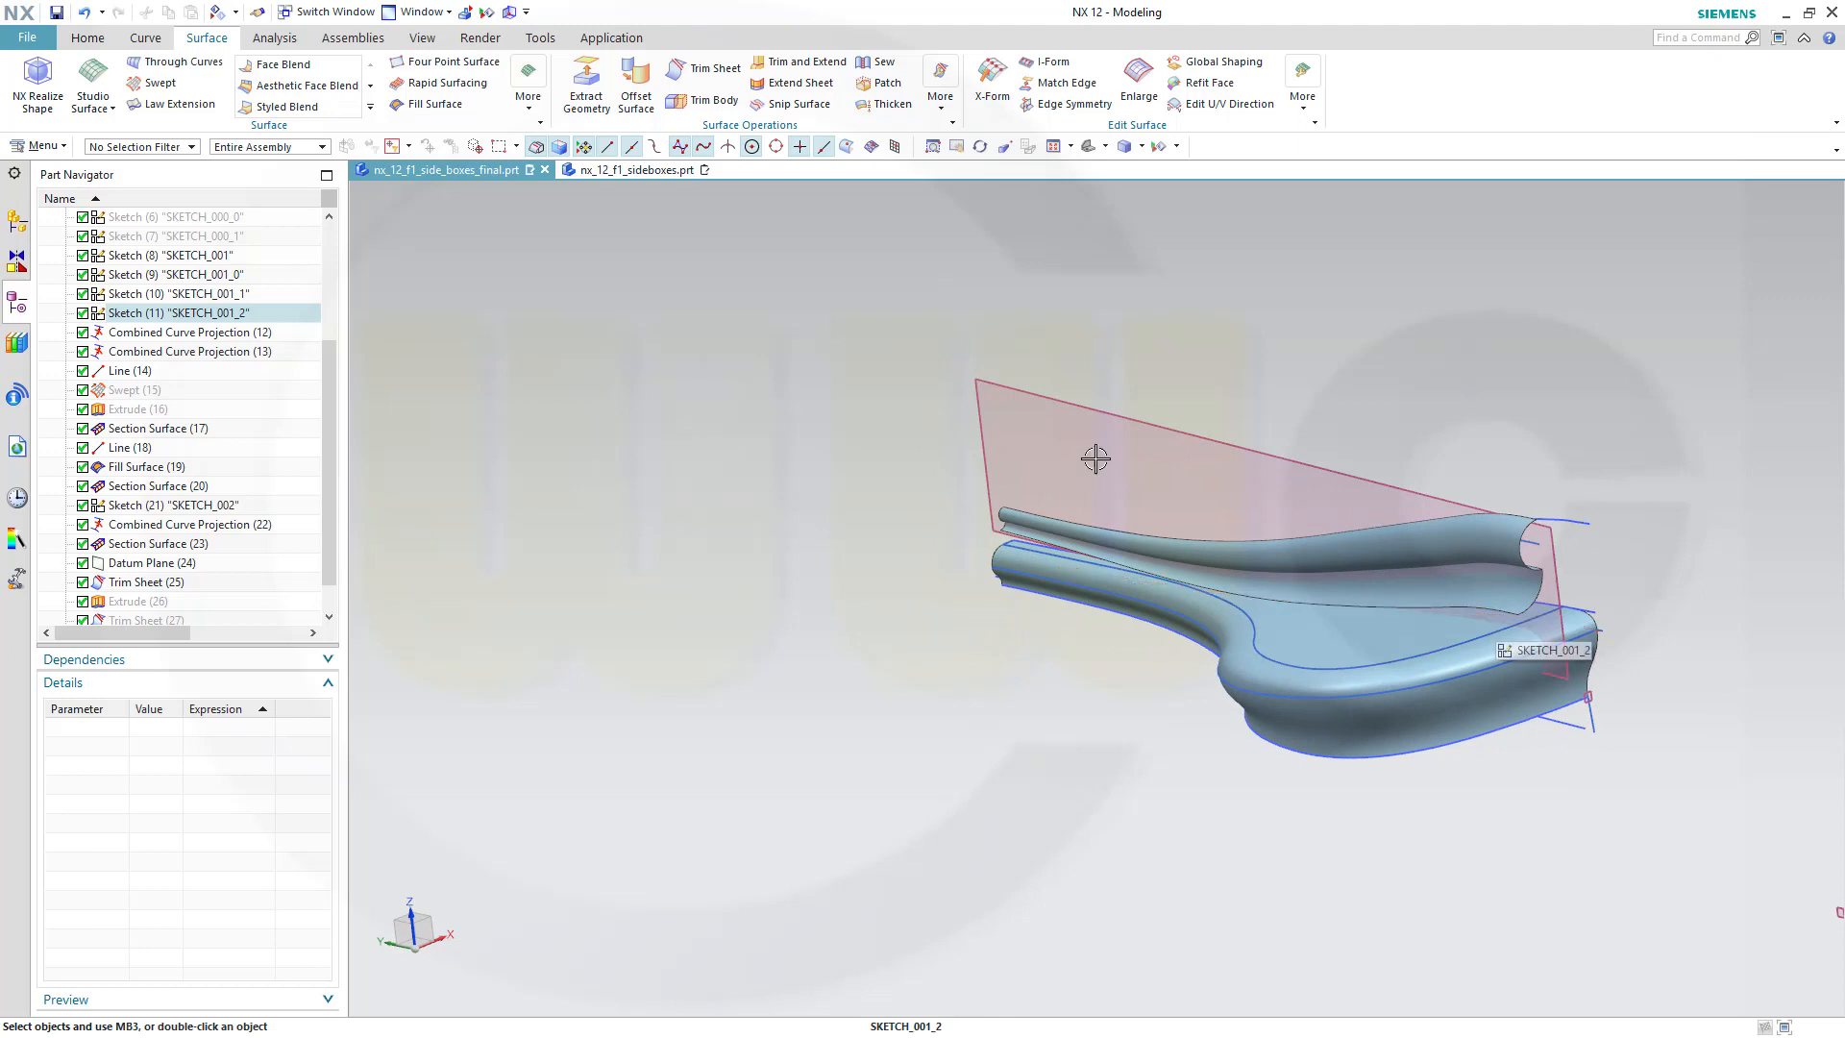
# Start another Radius Angle Arc section surface with the new surface's lower edge as start guide and that surface as start face.
pyautogui.click(236, 13)
pyautogui.click(280, 60)
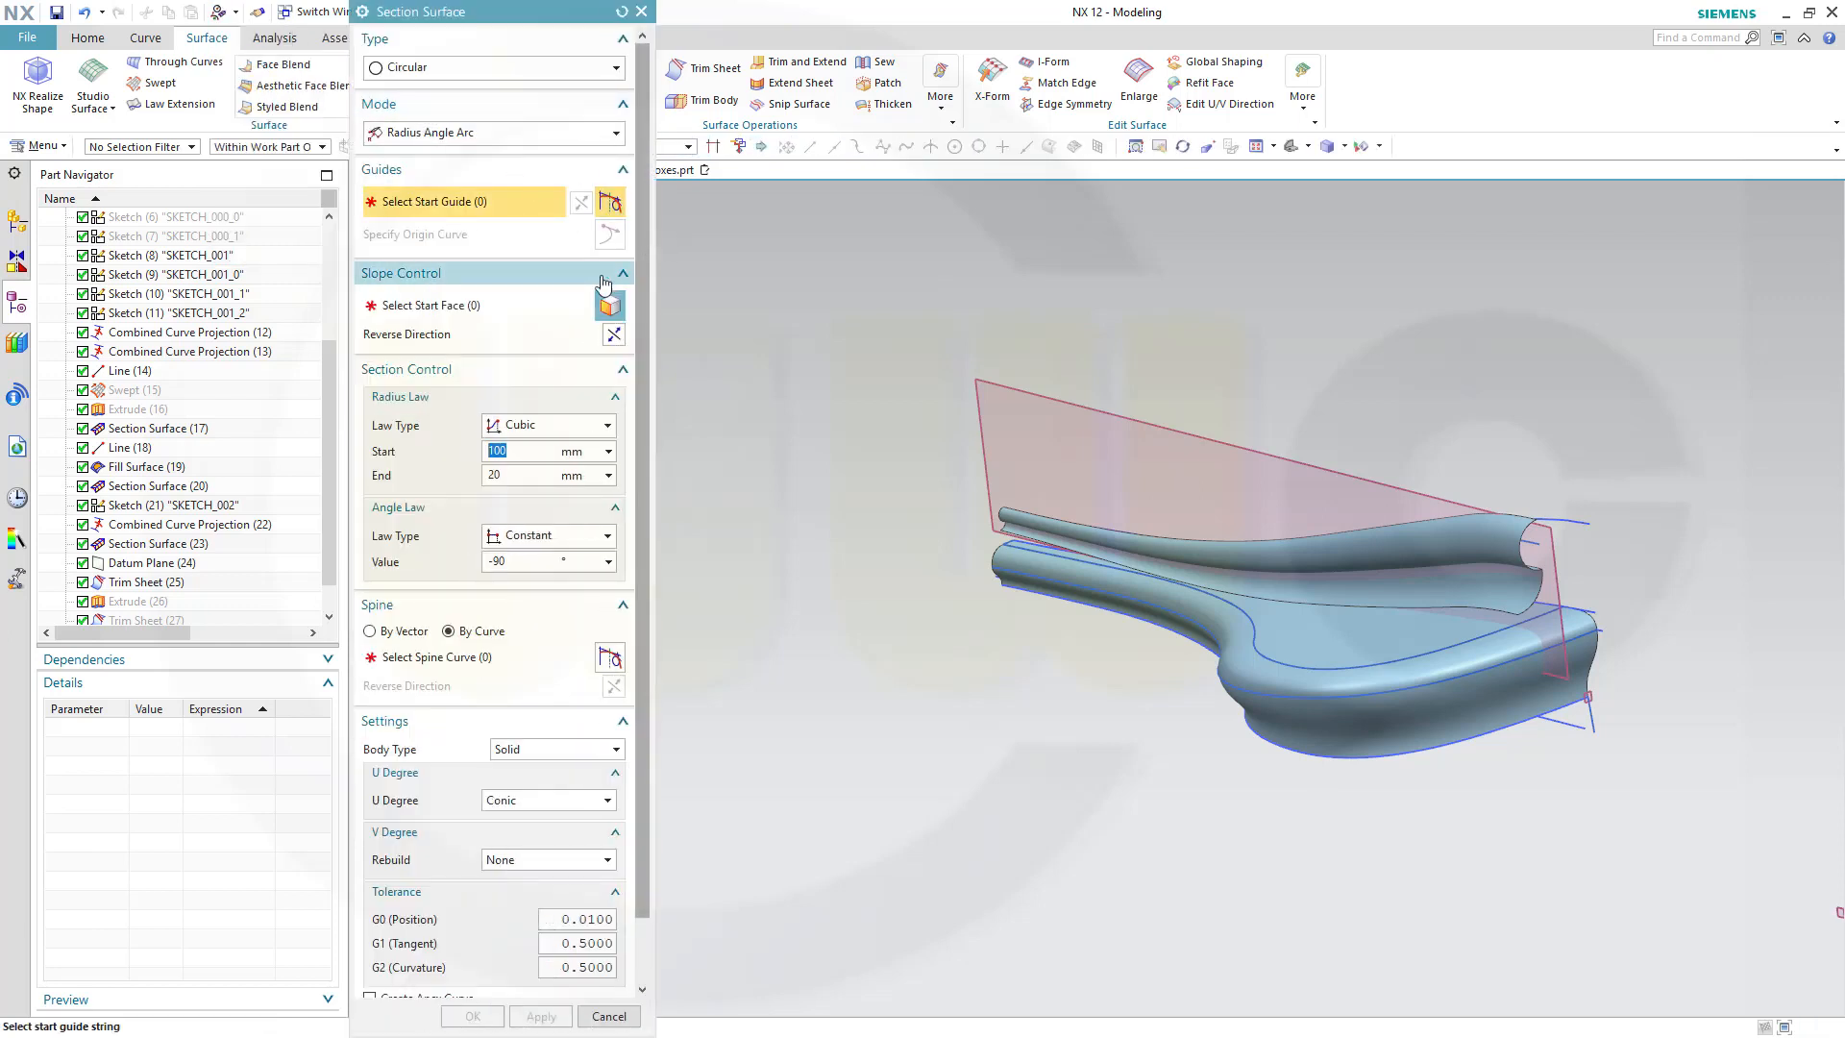
pyautogui.scroll(3, 1622, 689)
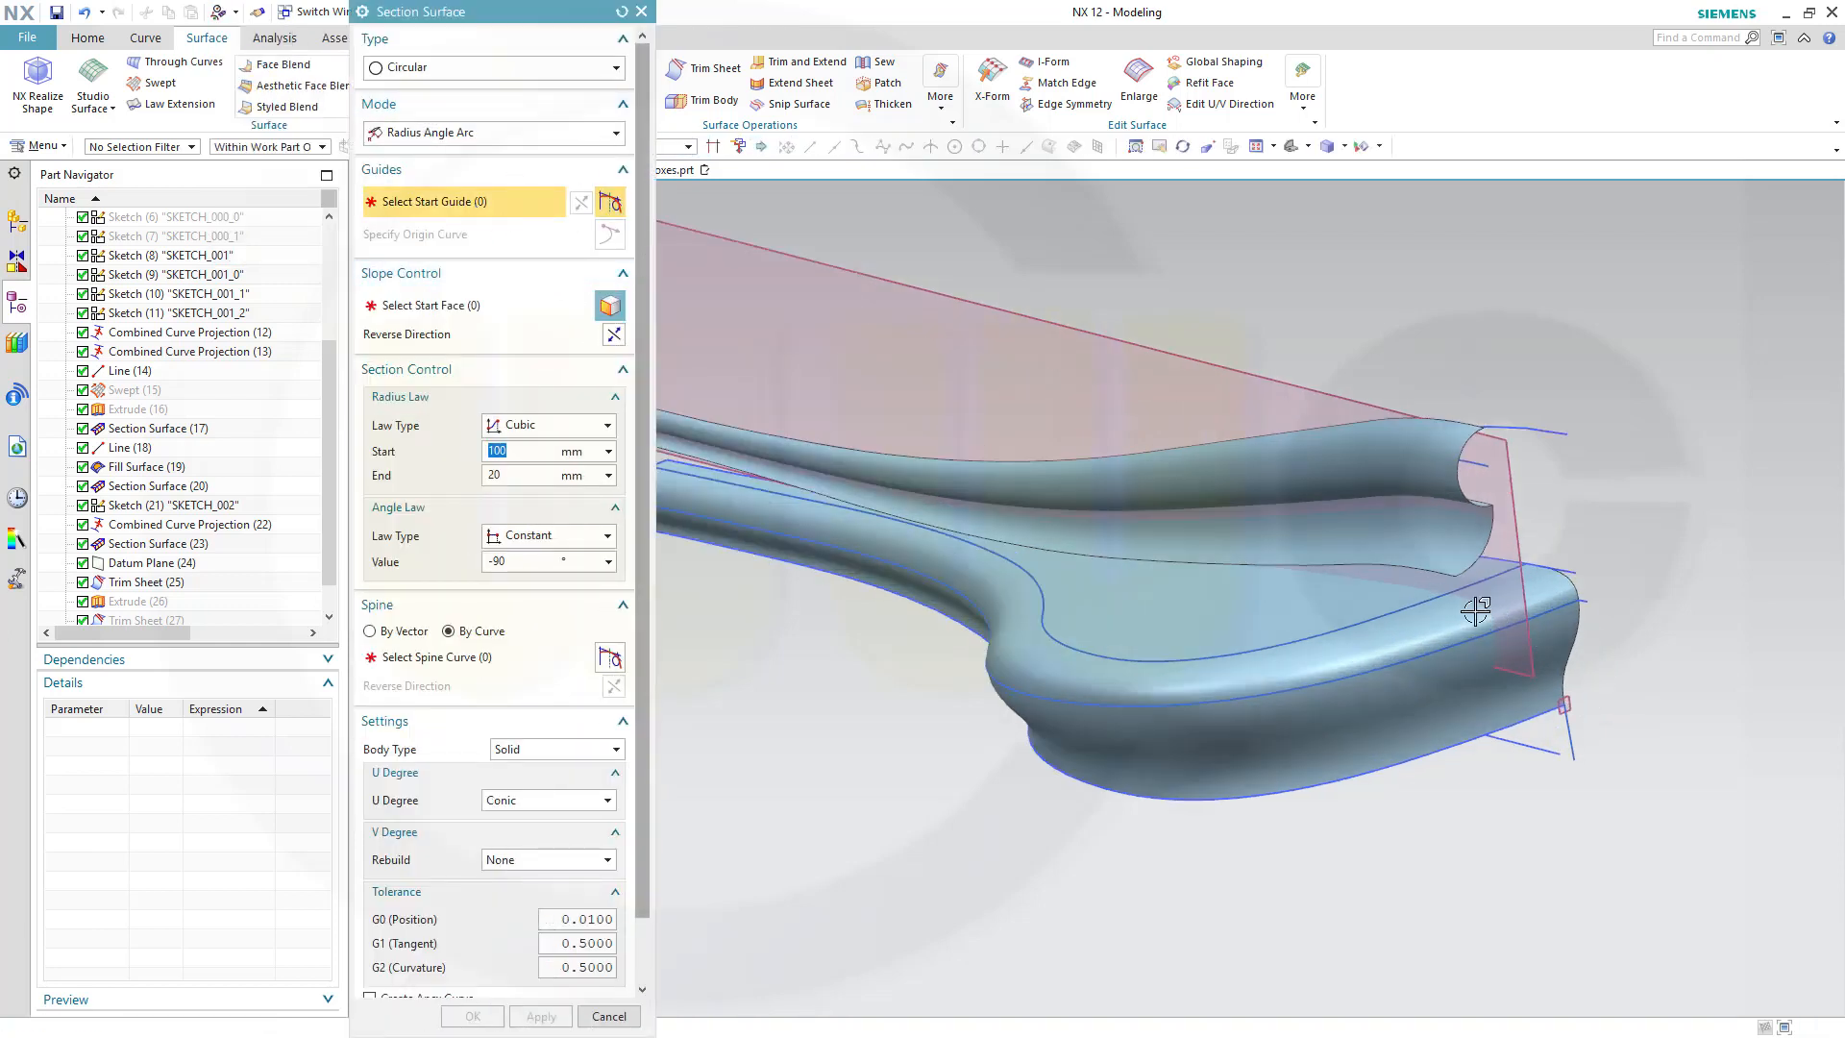
pyautogui.click(1416, 565)
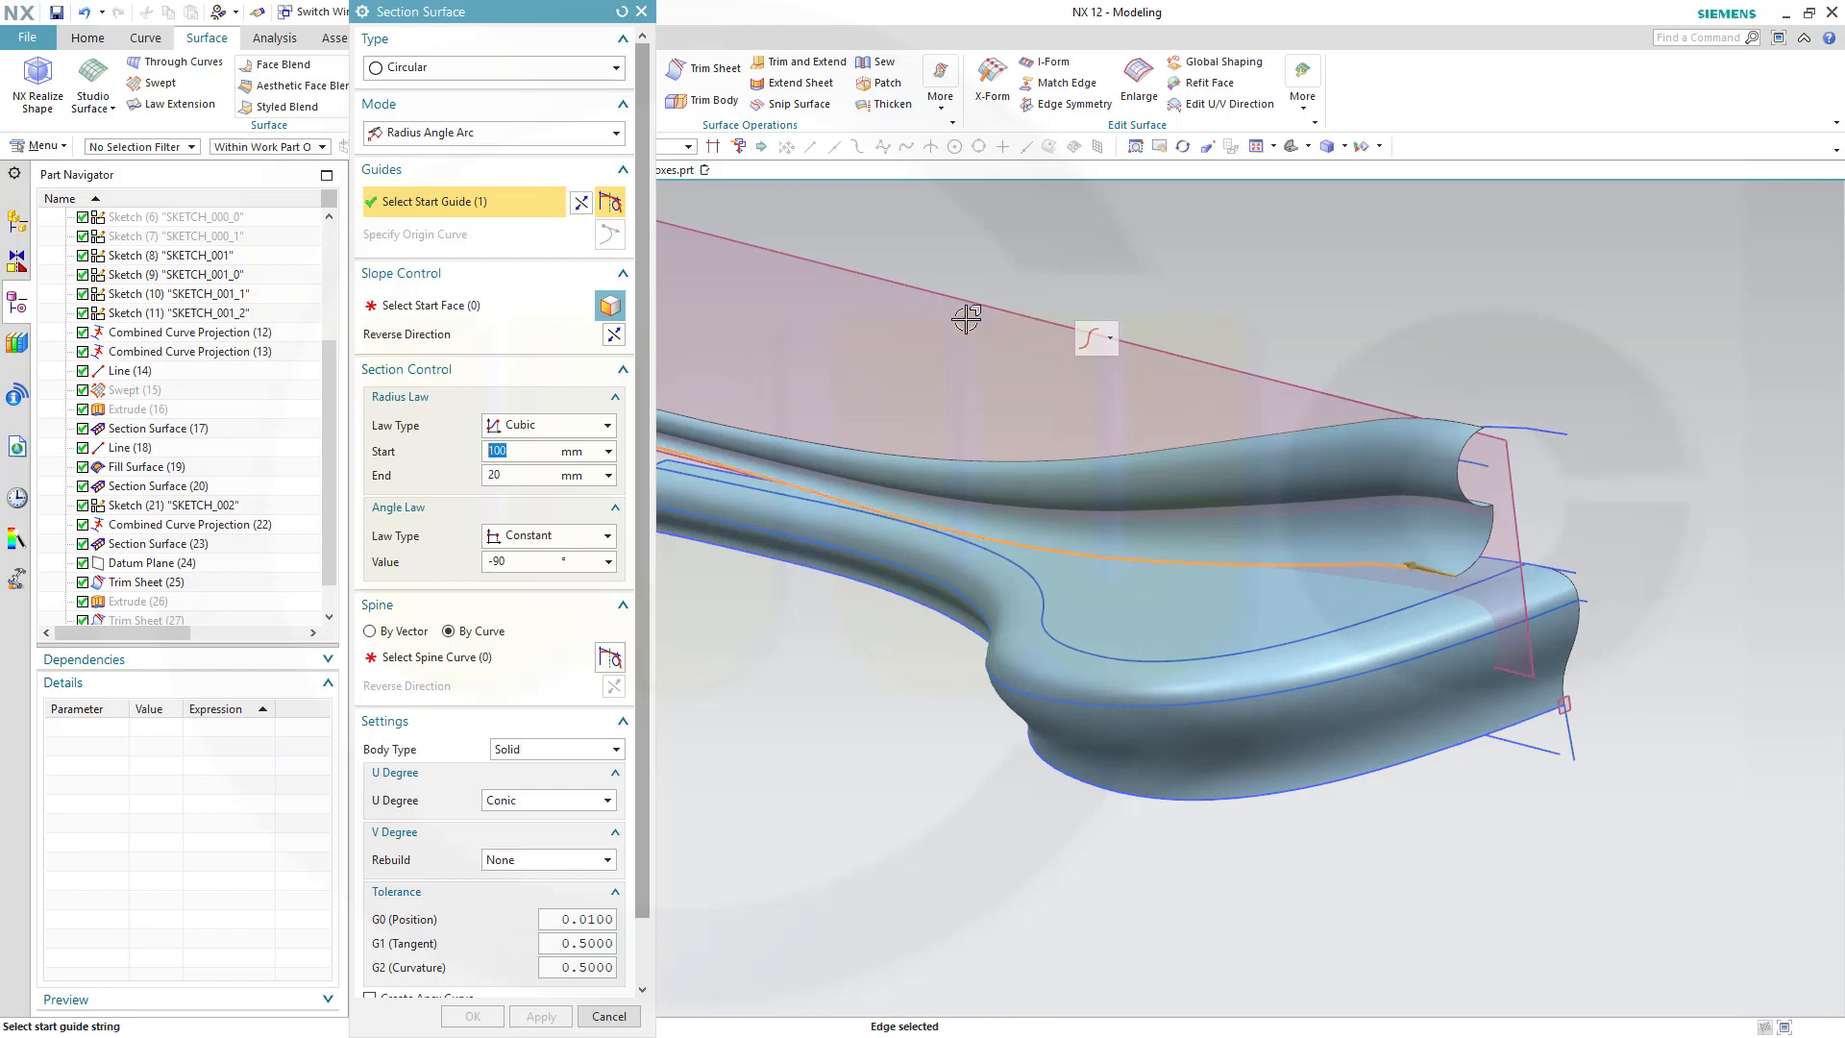
pyautogui.click(528, 301)
pyautogui.click(1386, 528)
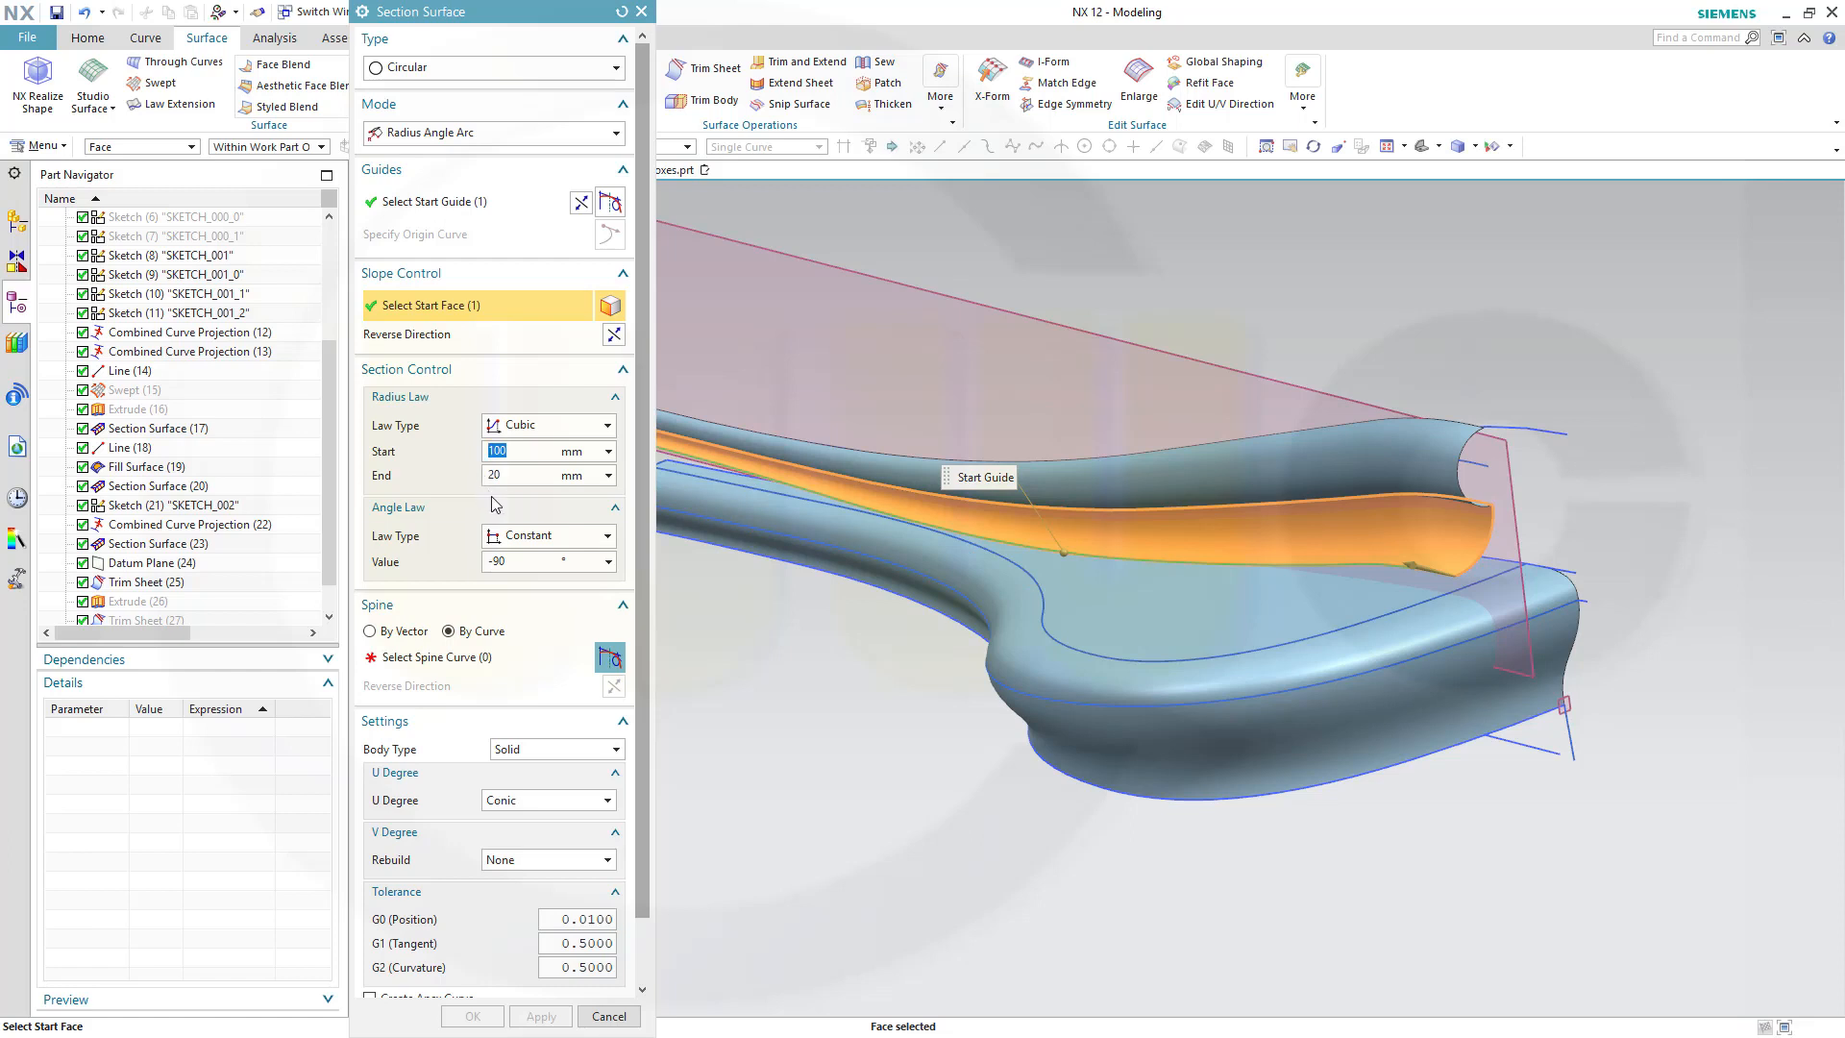
# Use the start guide's edge as the spine, reverse the slope direction, set the arc angle to 90°, and create the section surface.
pyautogui.click(444, 659)
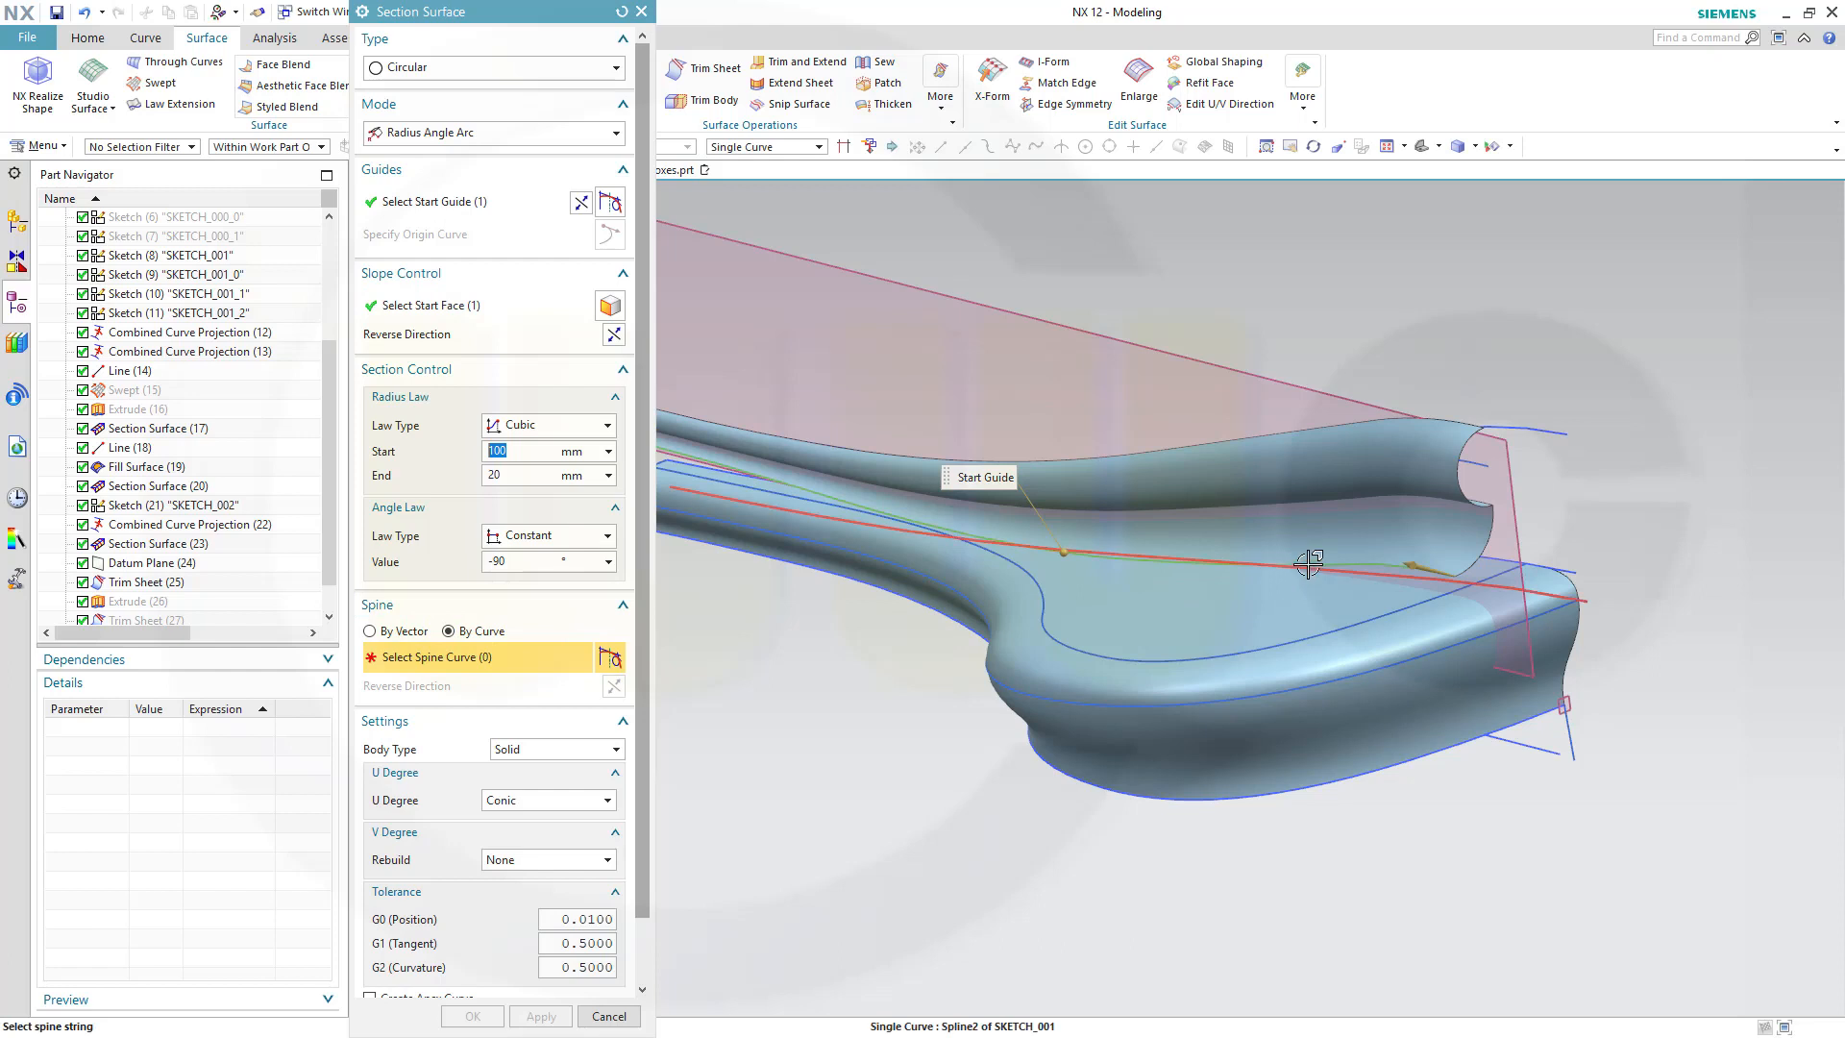
pyautogui.click(1344, 560)
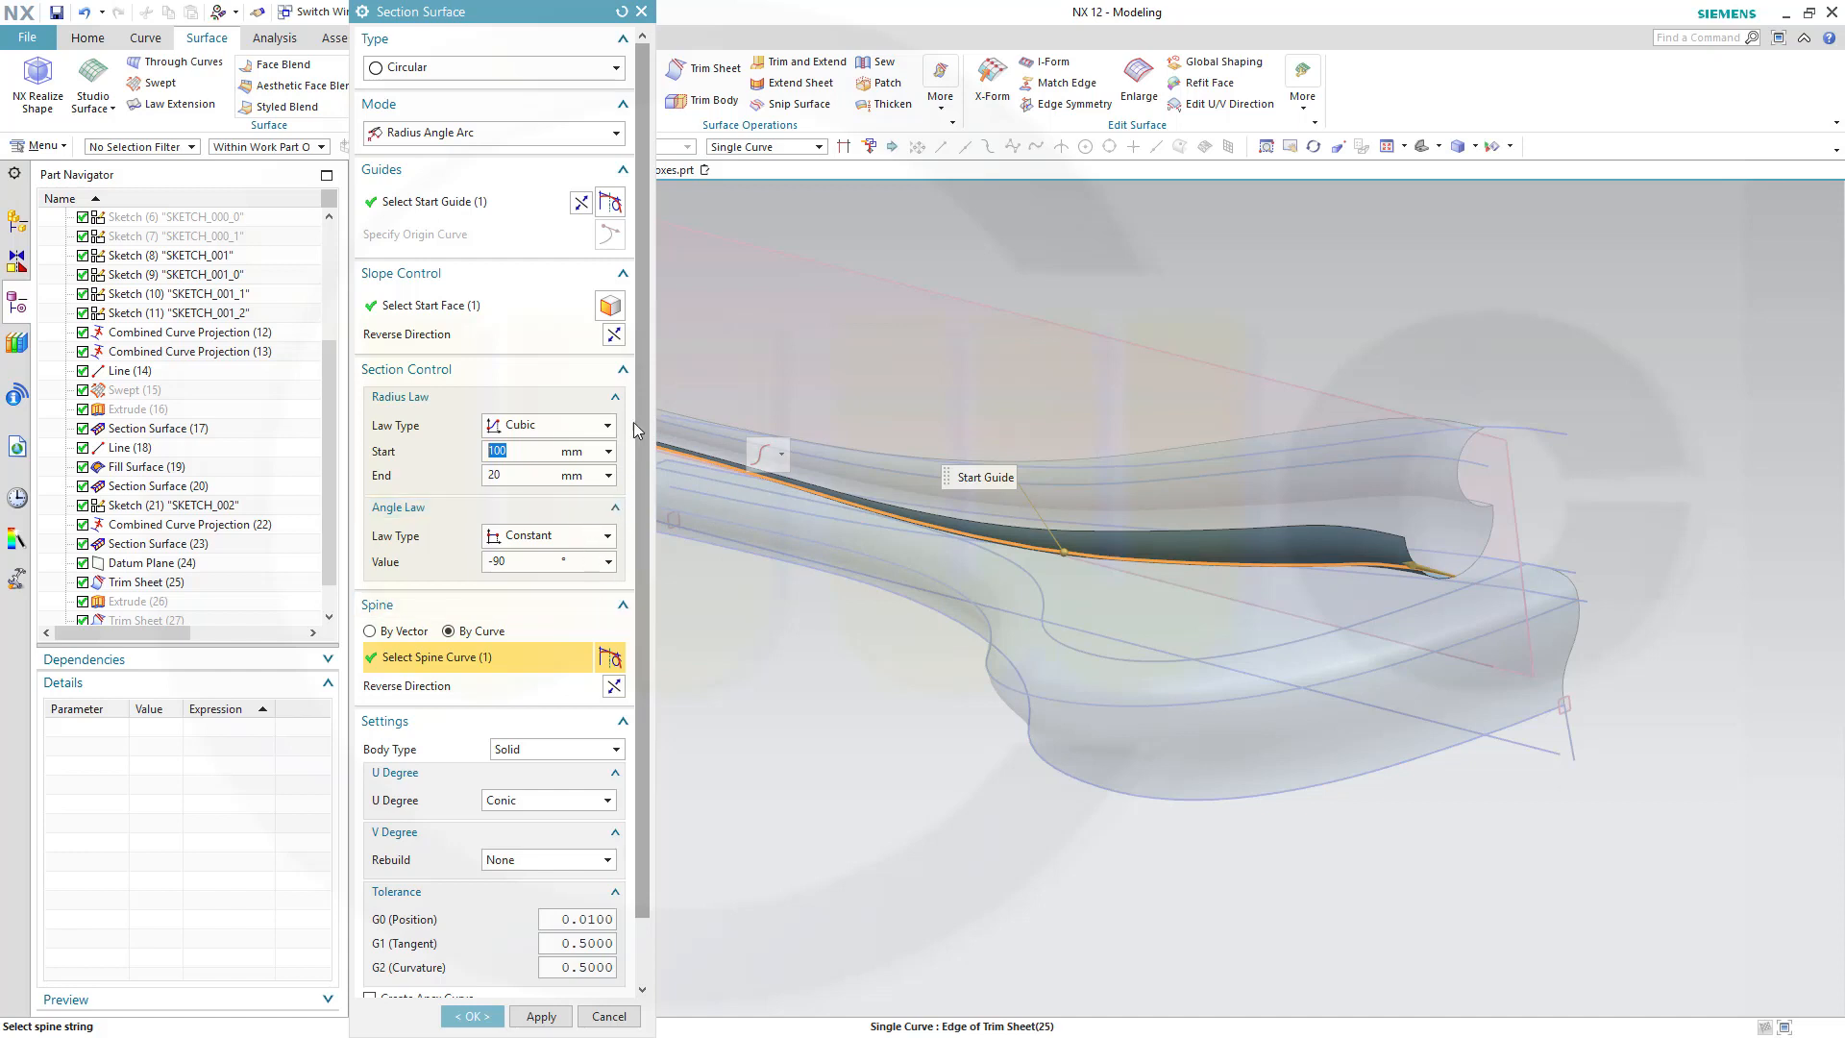
pyautogui.click(614, 334)
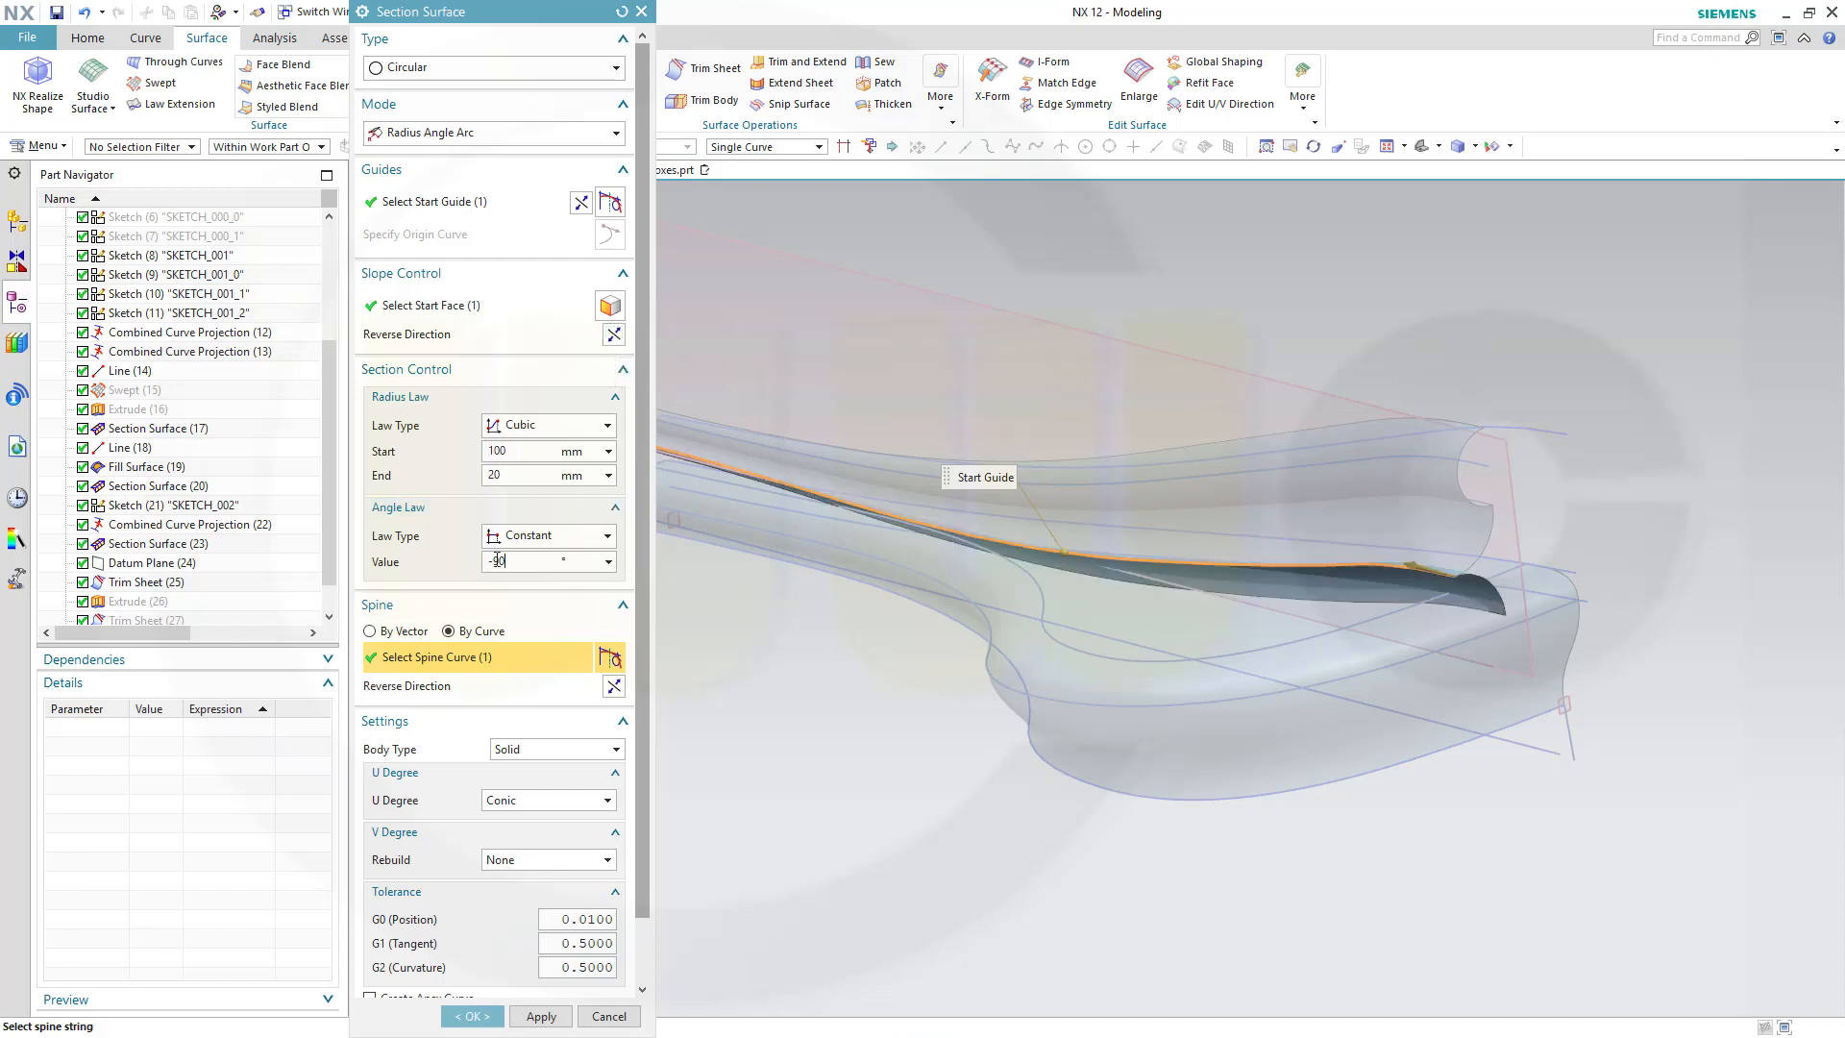
pyautogui.press('Tab')
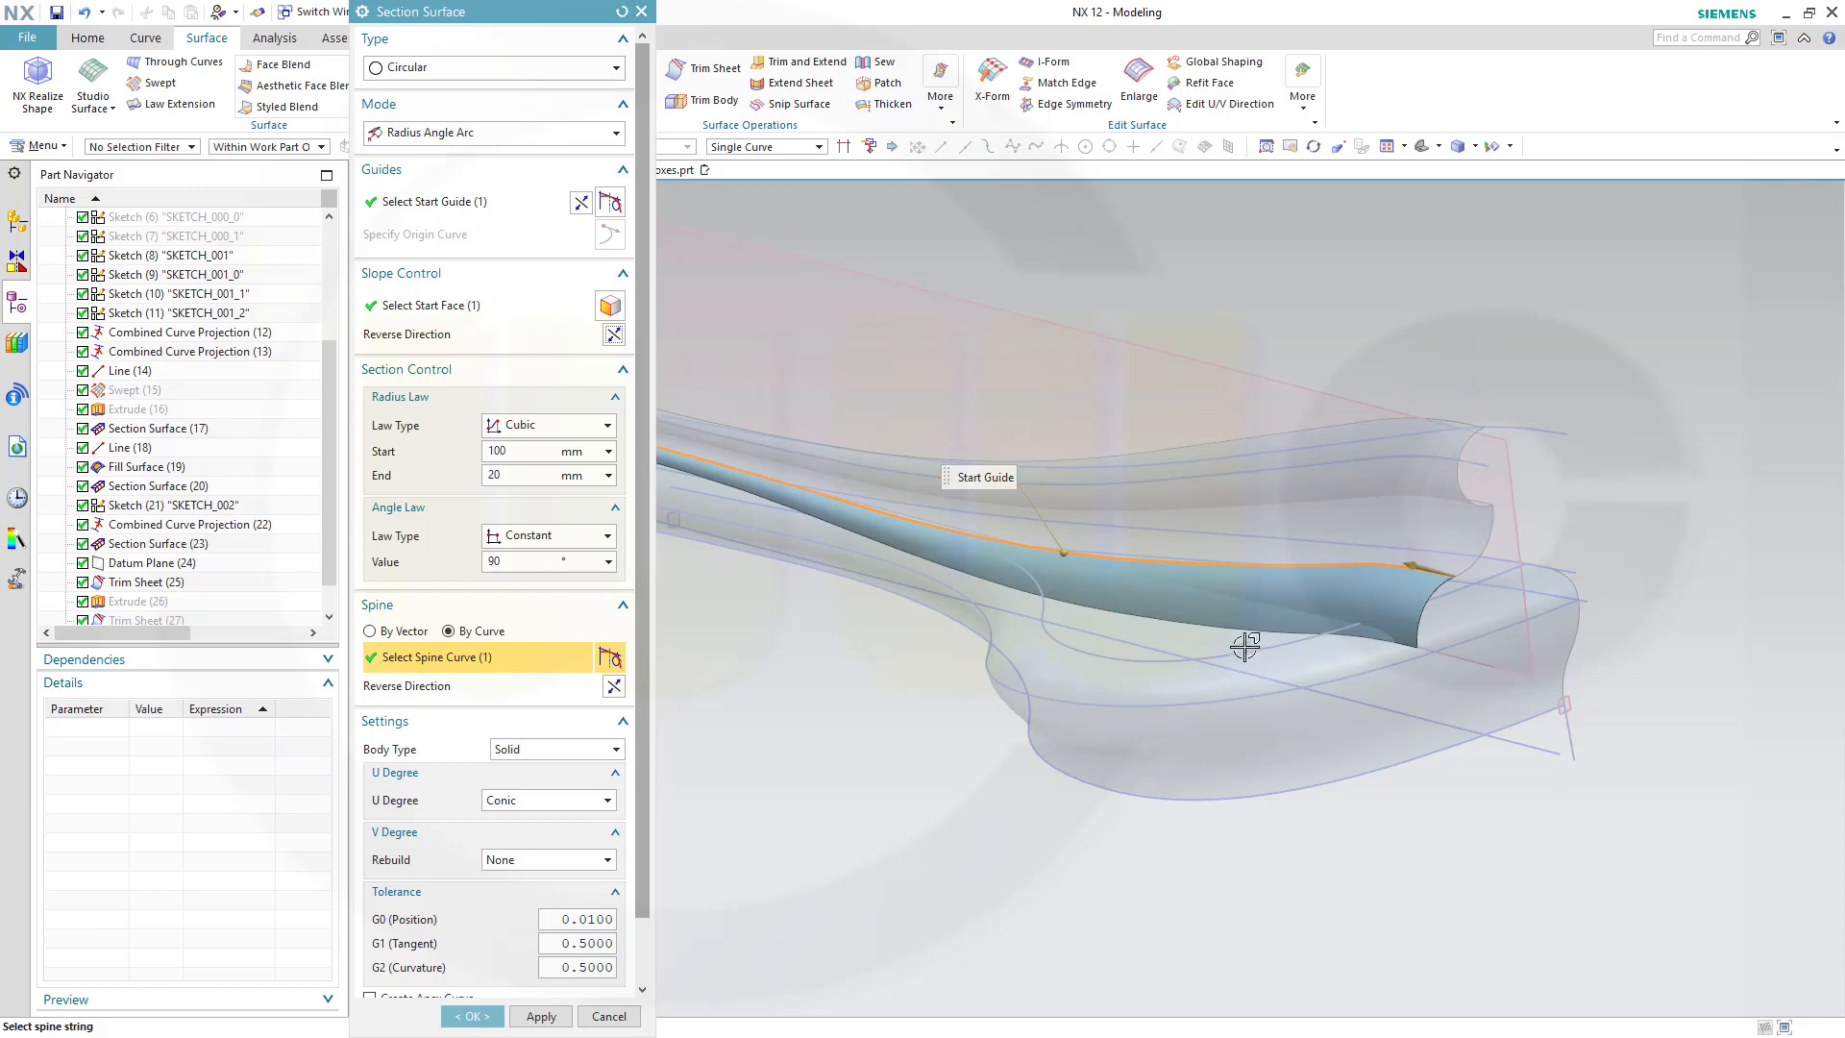
pyautogui.moveTo(1236, 638); pyautogui.dragTo(963, 750, button='middle')
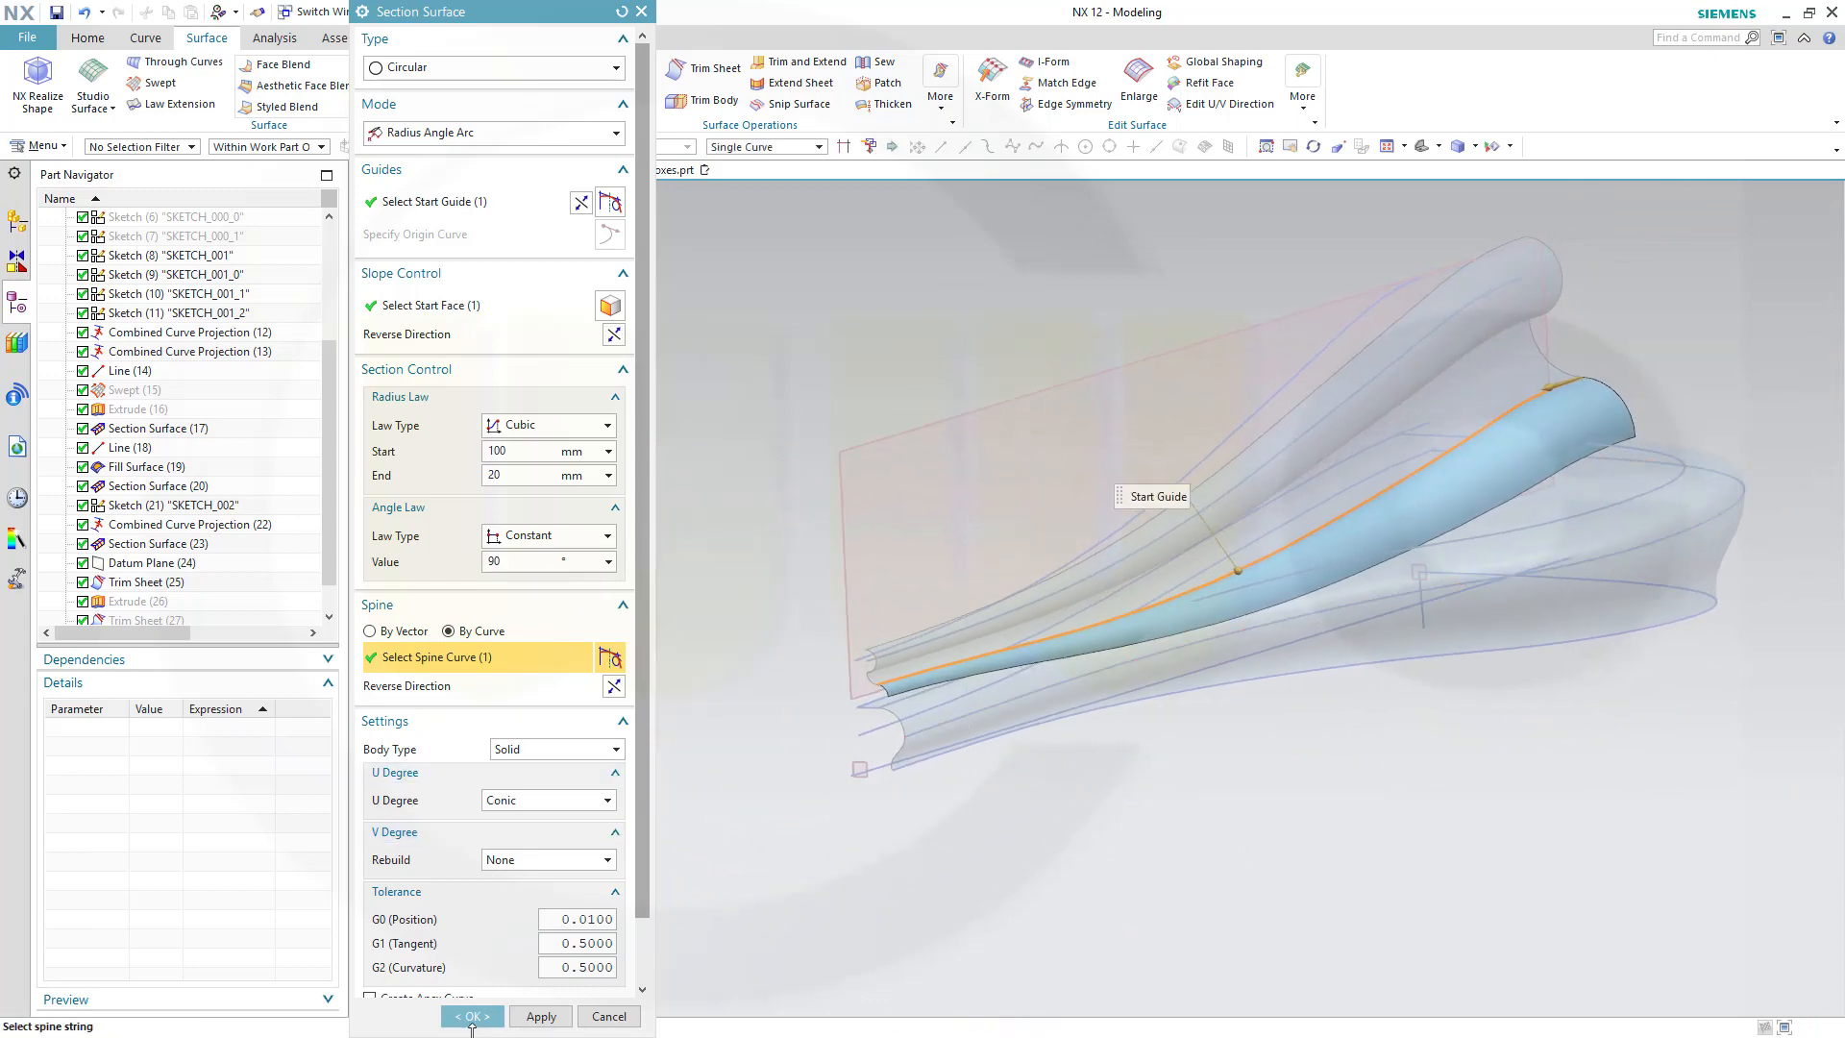
pyautogui.click(472, 1017)
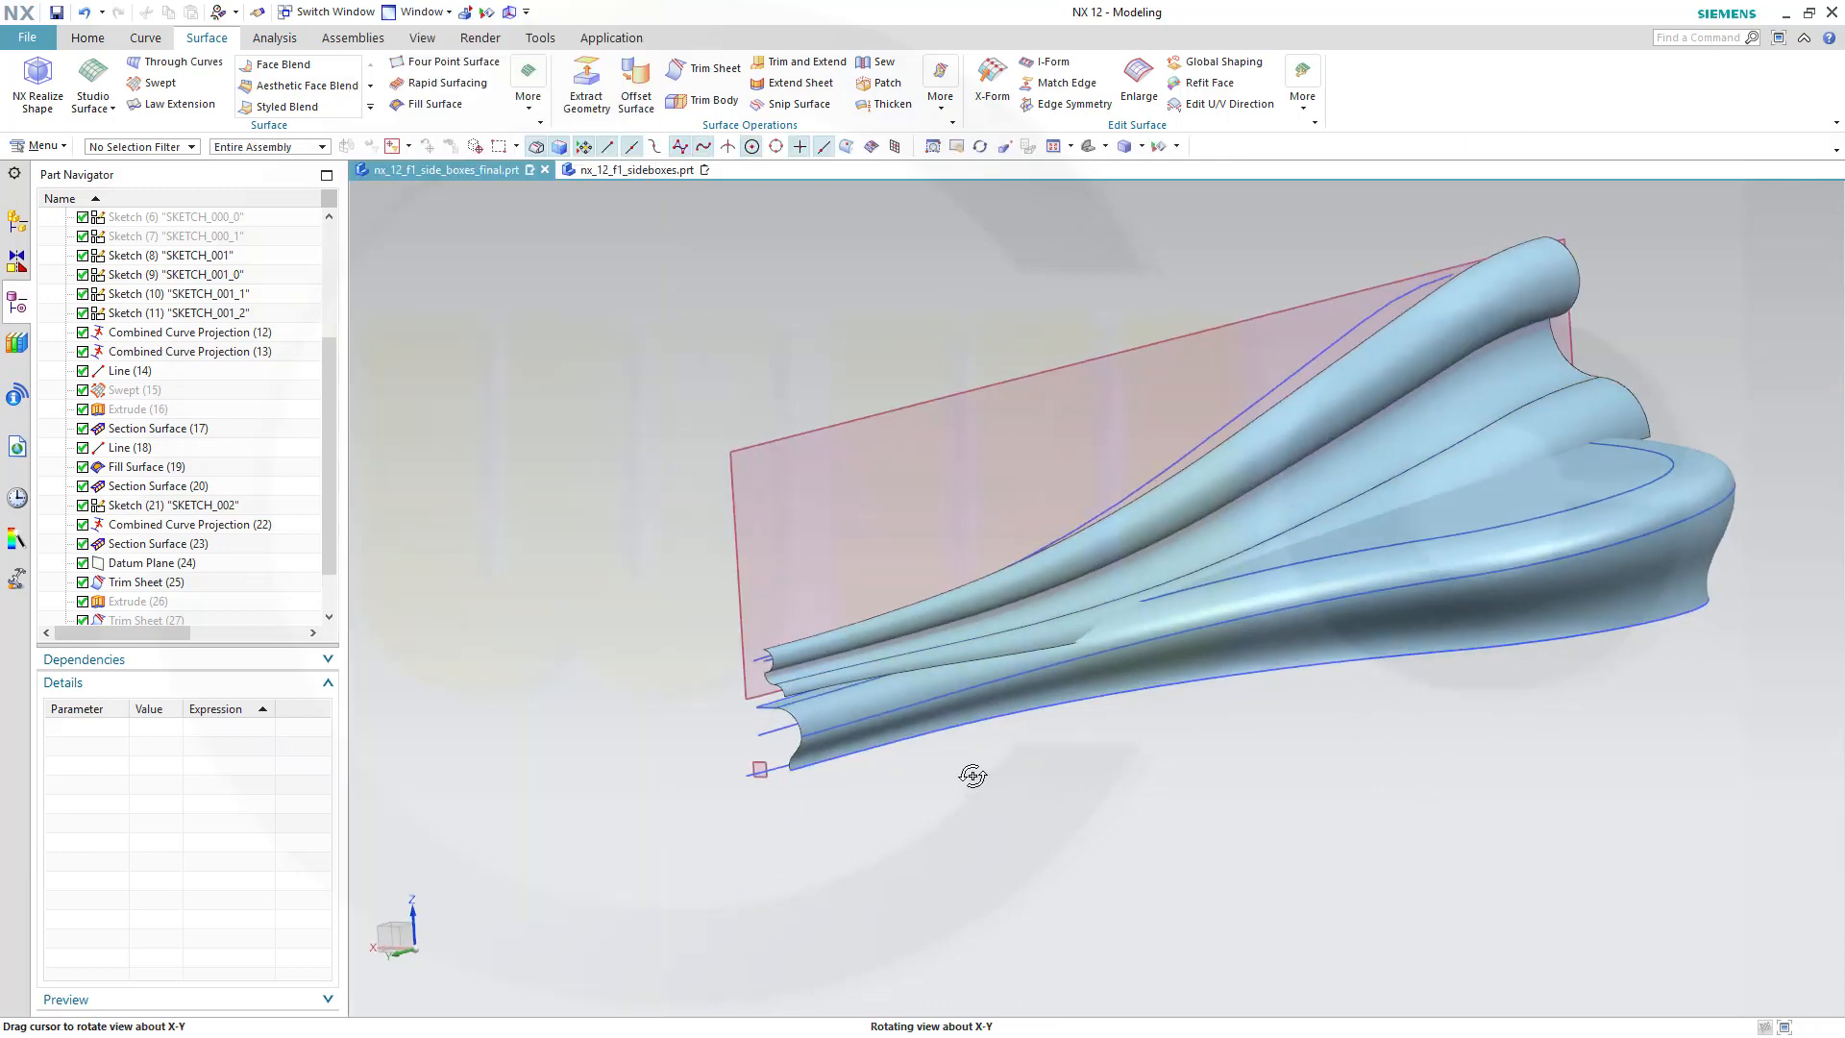
# Inspect the two new section surfaces from several angles and review the upper one's definition without changing it.
pyautogui.moveTo(1383, 472)
pyautogui.mouseDown(button='middle')
pyautogui.moveTo(1273, 498)
pyautogui.moveTo(1311, 492)
pyautogui.moveTo(1339, 516)
pyautogui.moveTo(1292, 503)
pyautogui.mouseUp(button='middle')
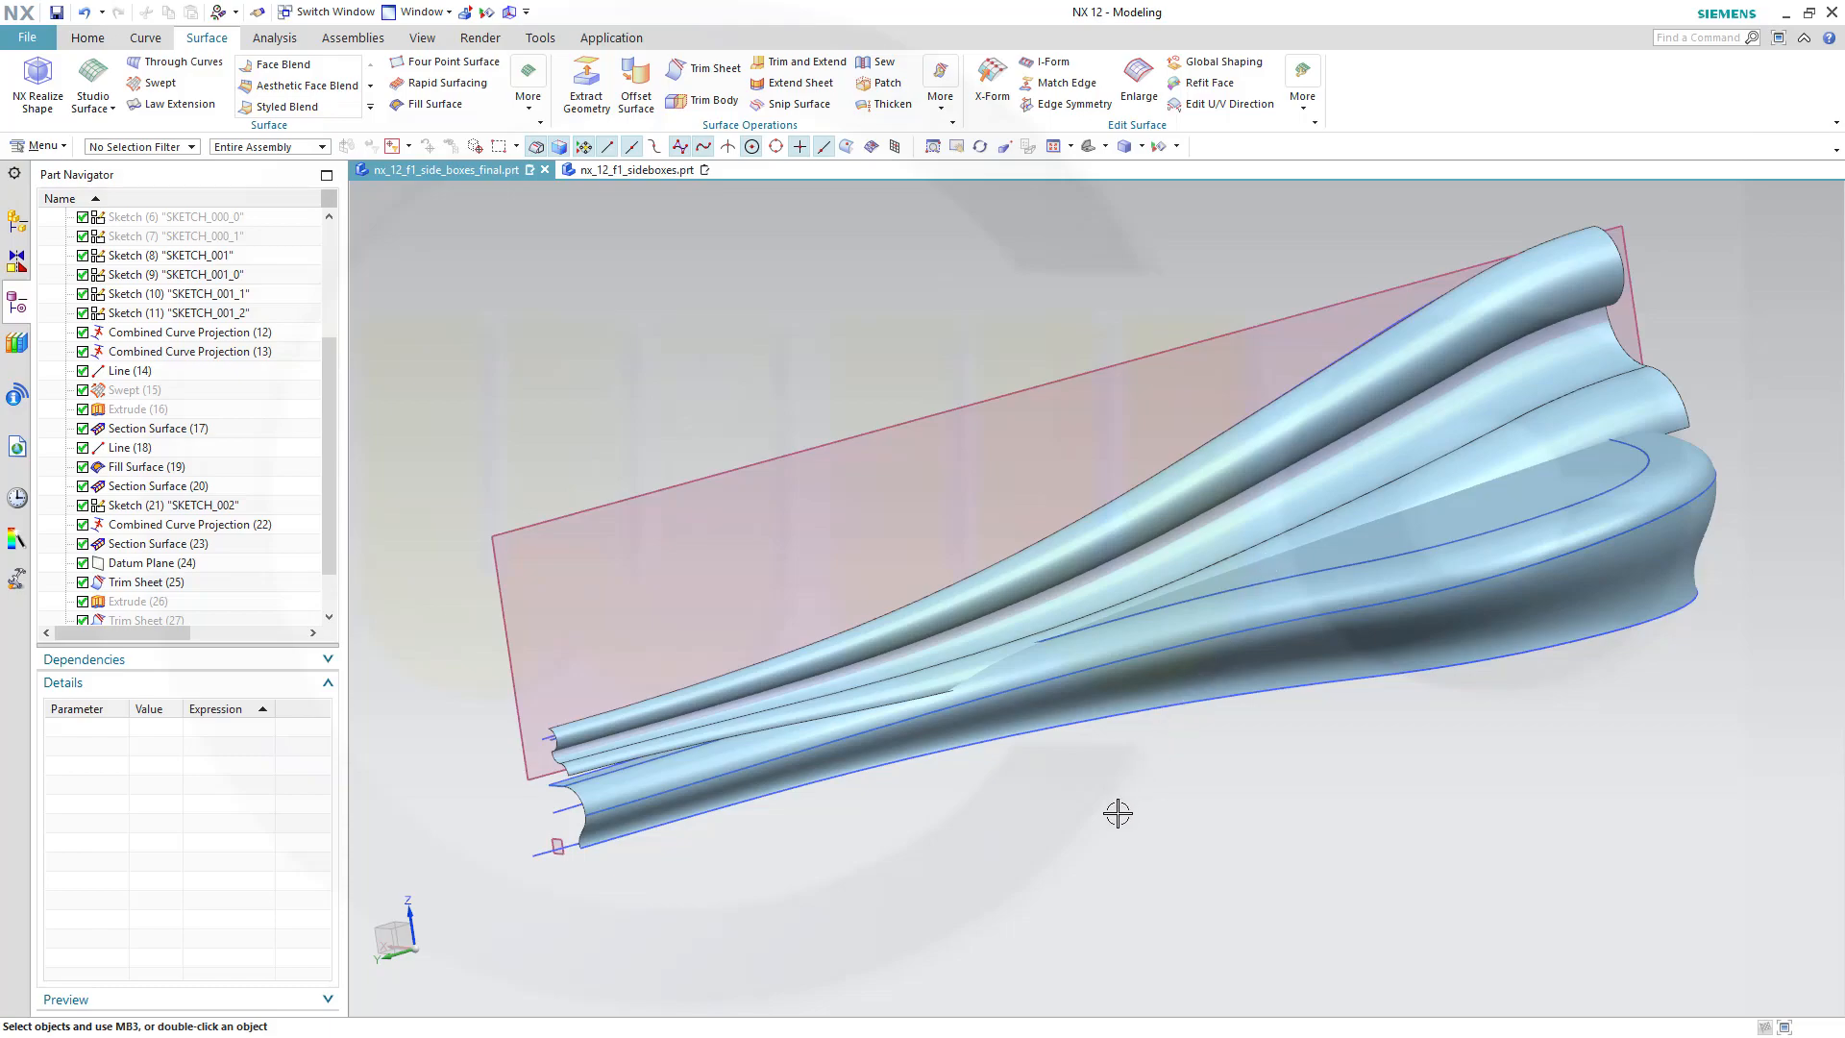
pyautogui.scroll(2, 673, 825)
pyautogui.scroll(-2, 720, 681)
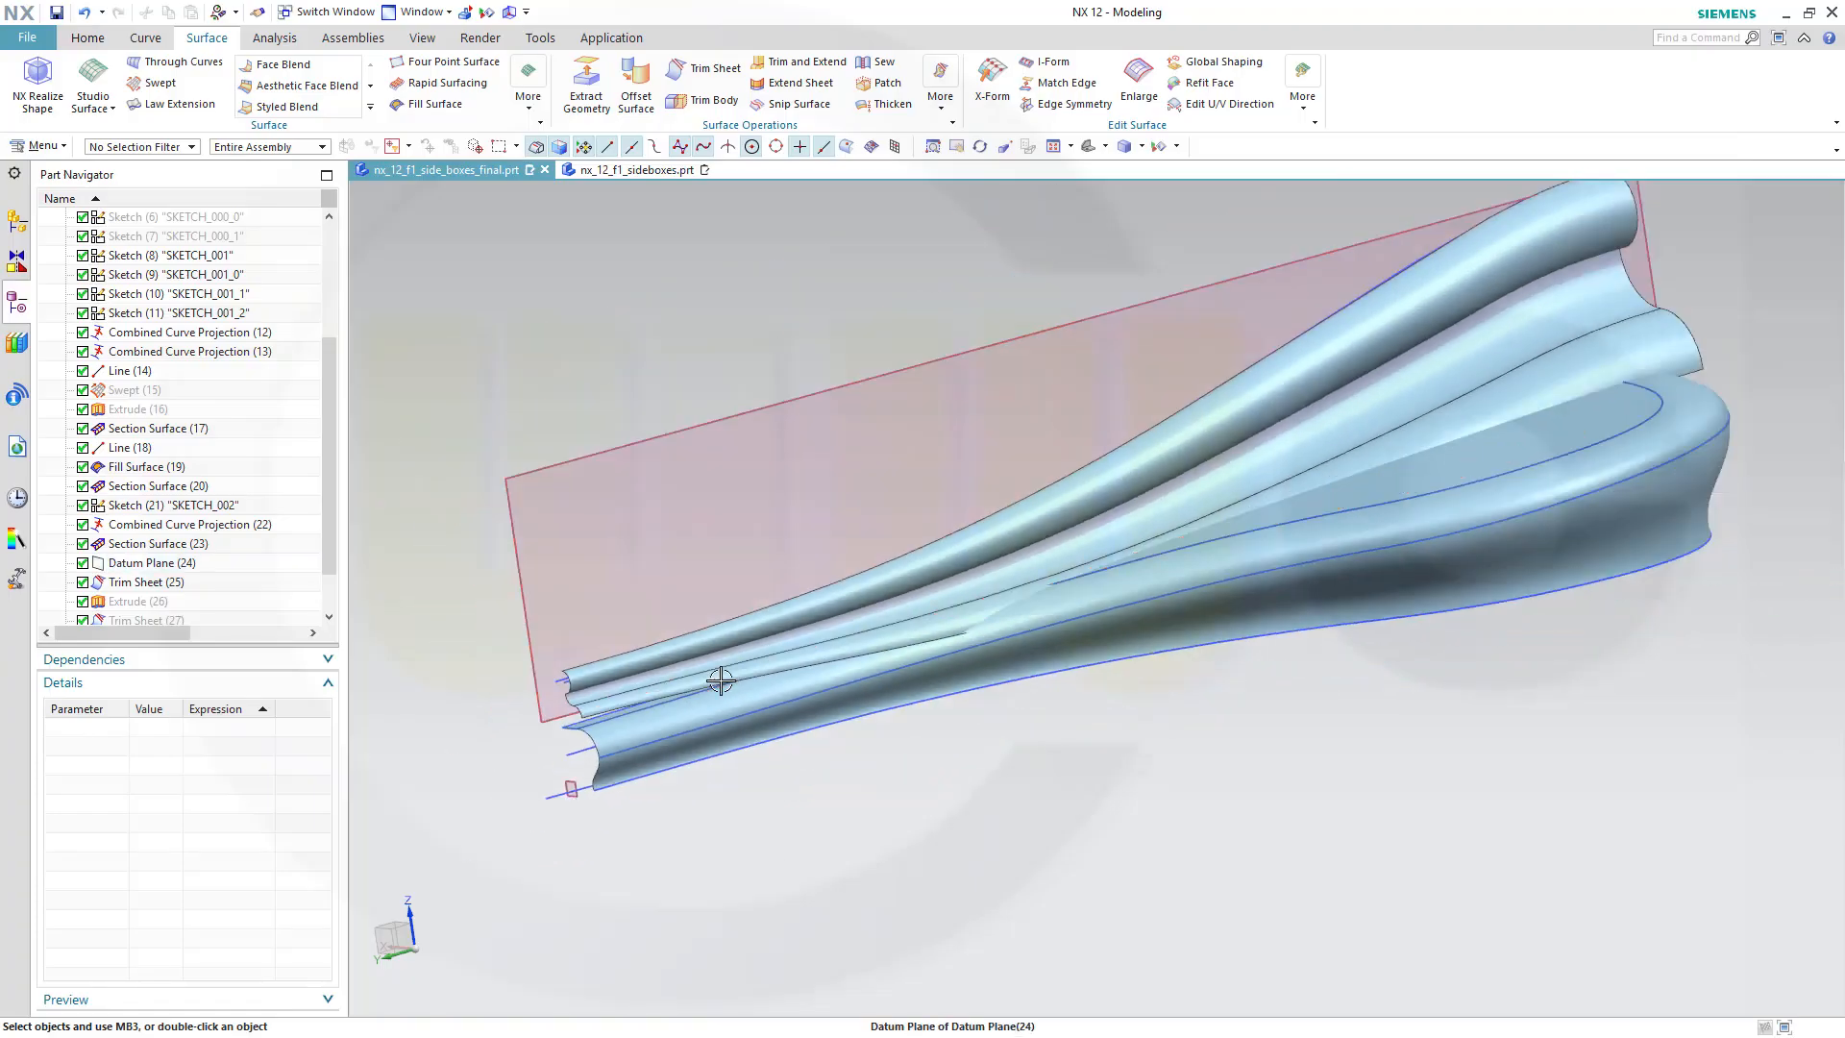
pyautogui.keyDown('shift'); pyautogui.moveTo(951, 772); pyautogui.dragTo(1144, 920, button='middle'); pyautogui.keyUp('shift')
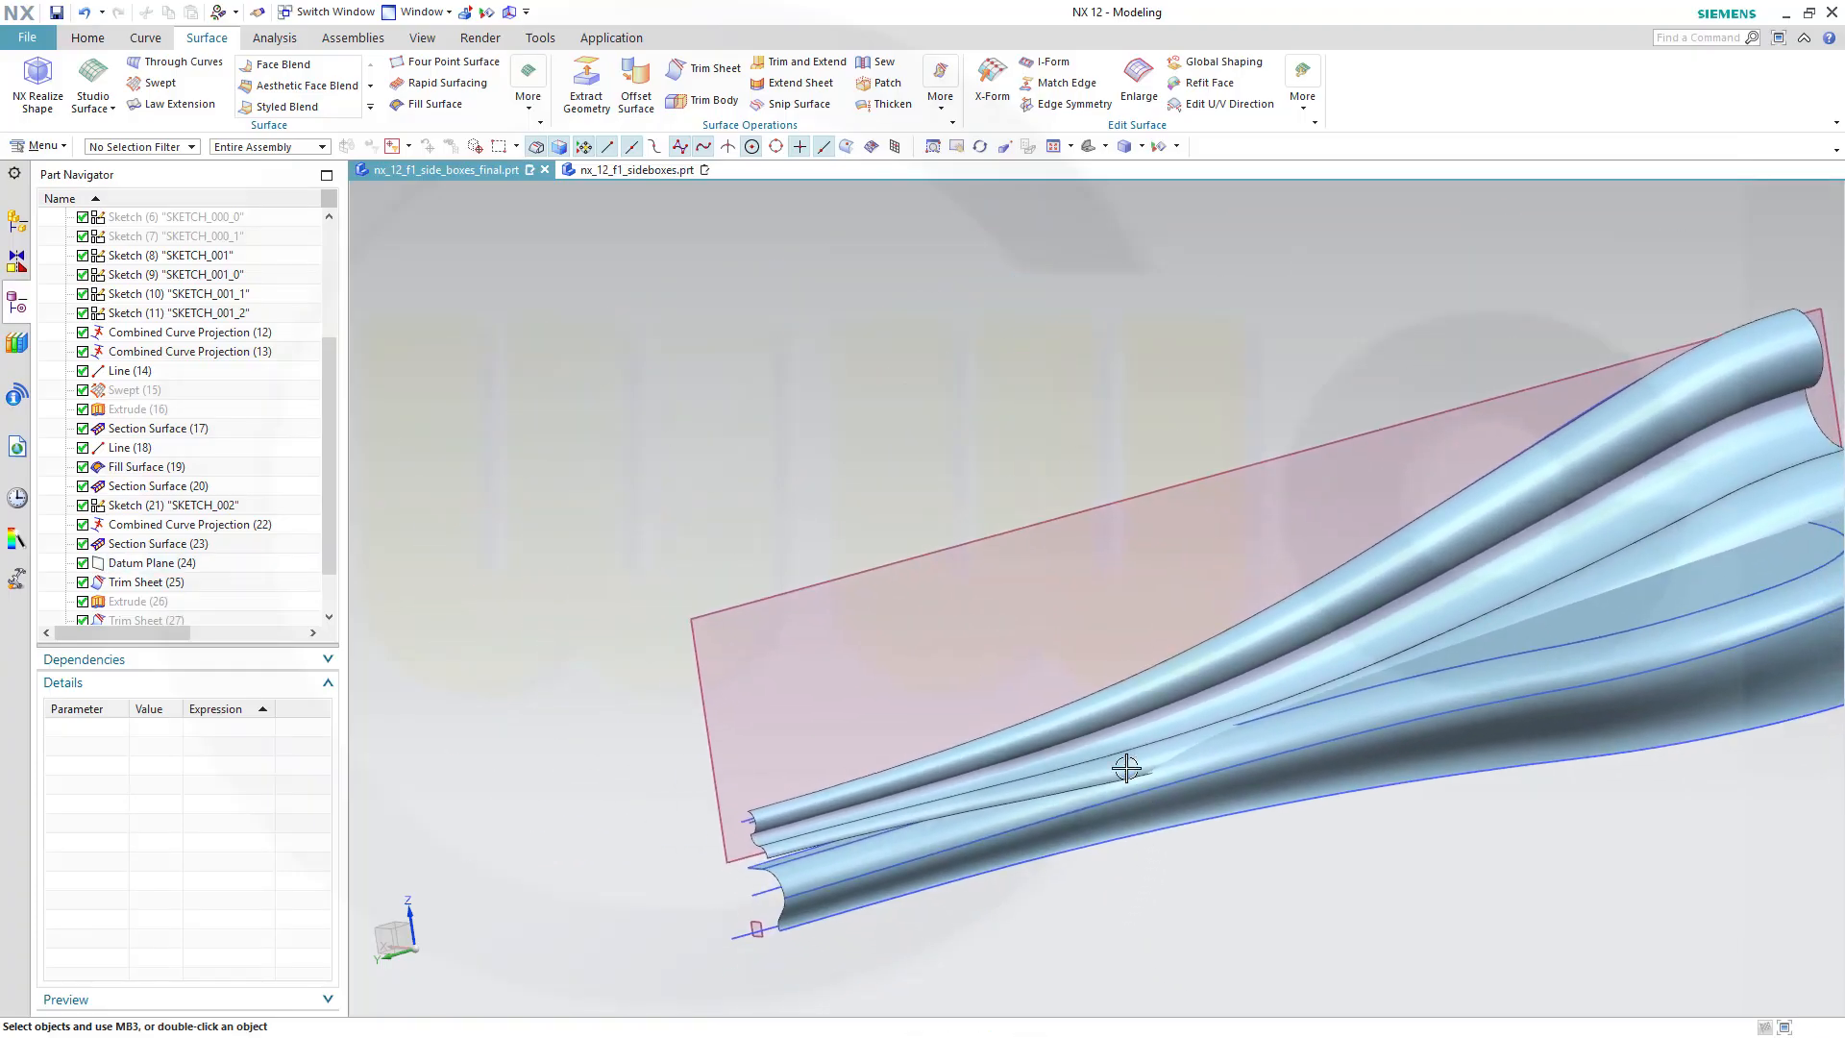
pyautogui.scroll(-1, 293, 558)
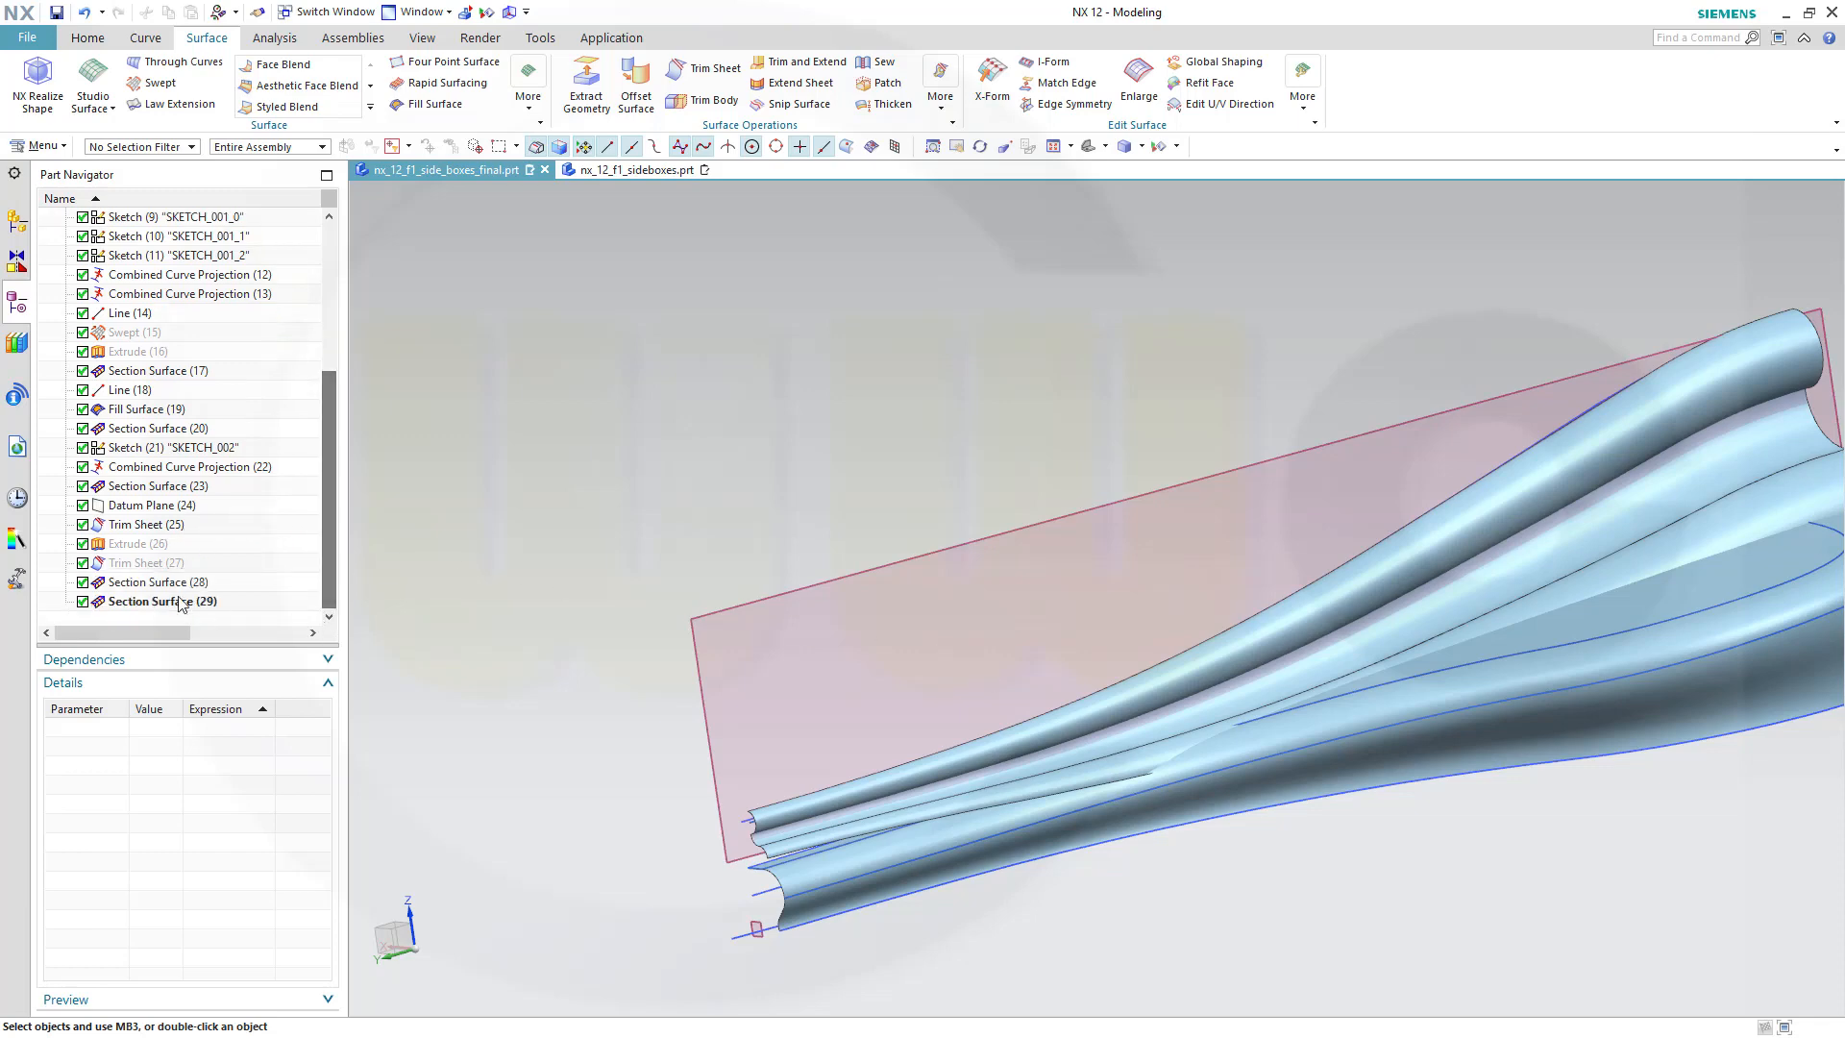
pyautogui.click(130, 582)
pyautogui.doubleClick(130, 582)
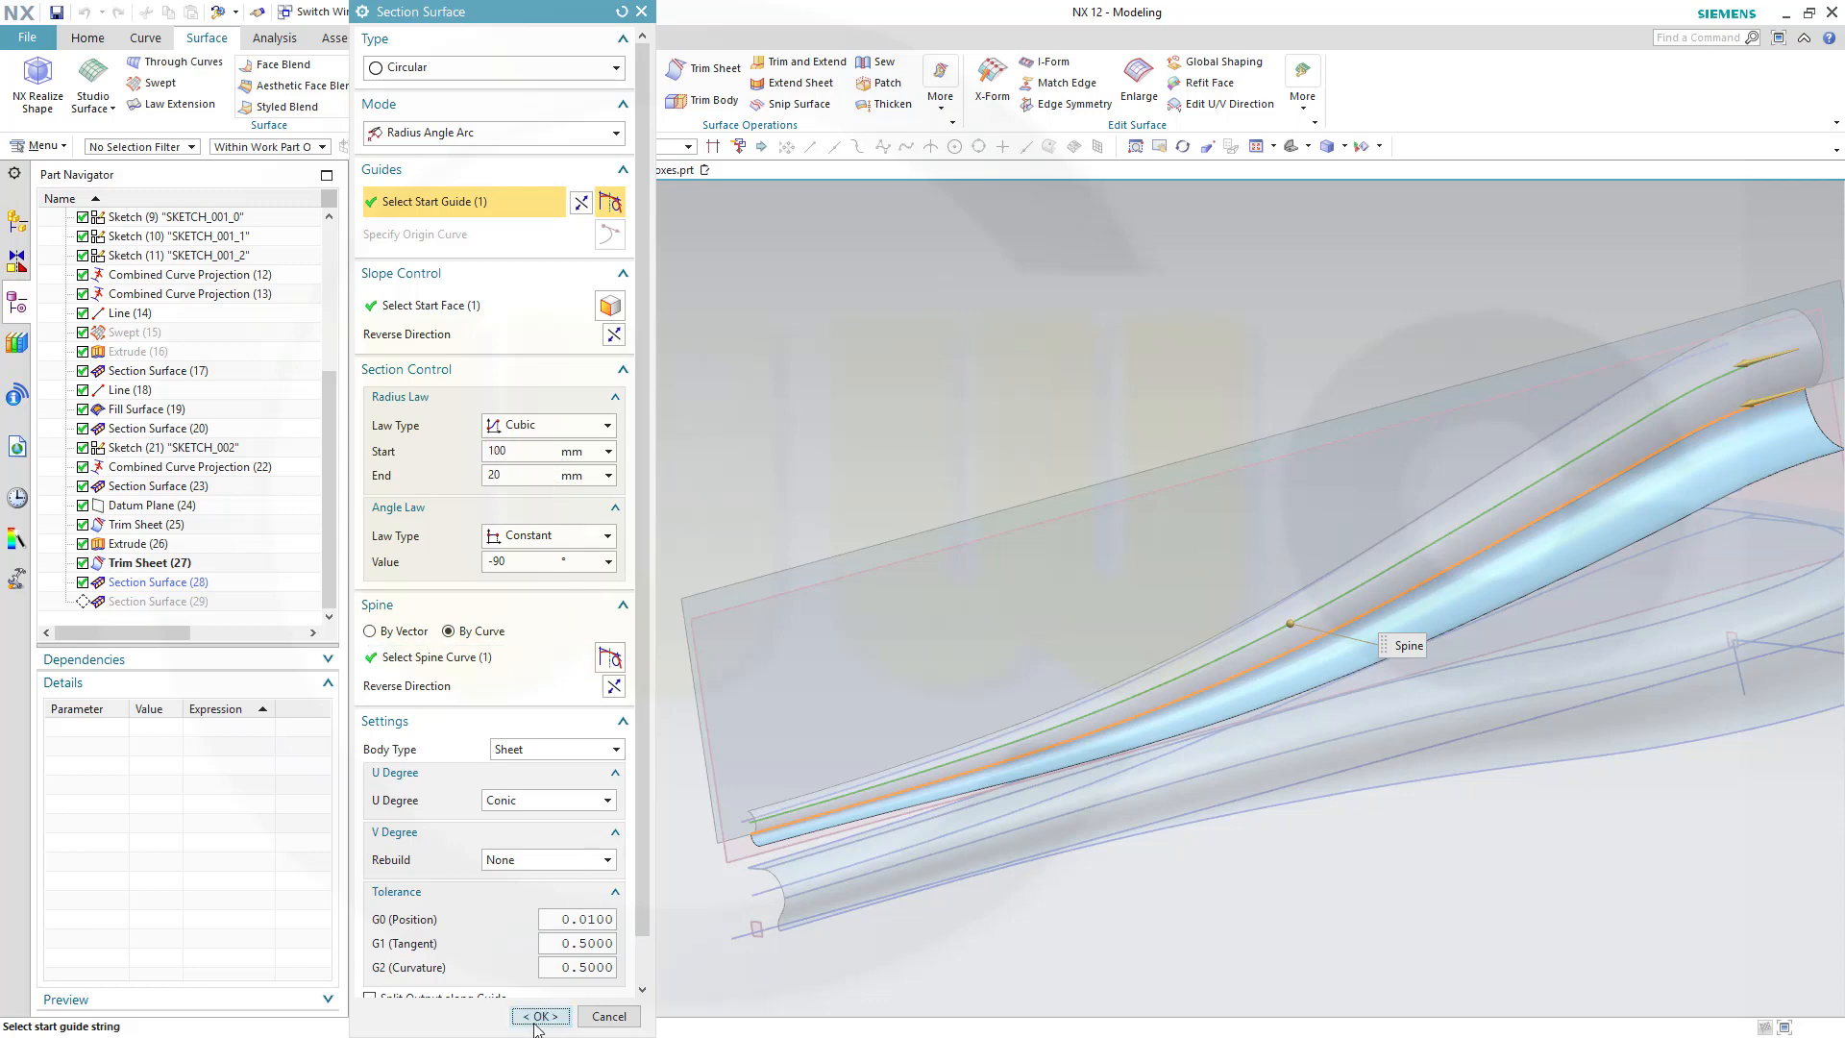
pyautogui.click(538, 1017)
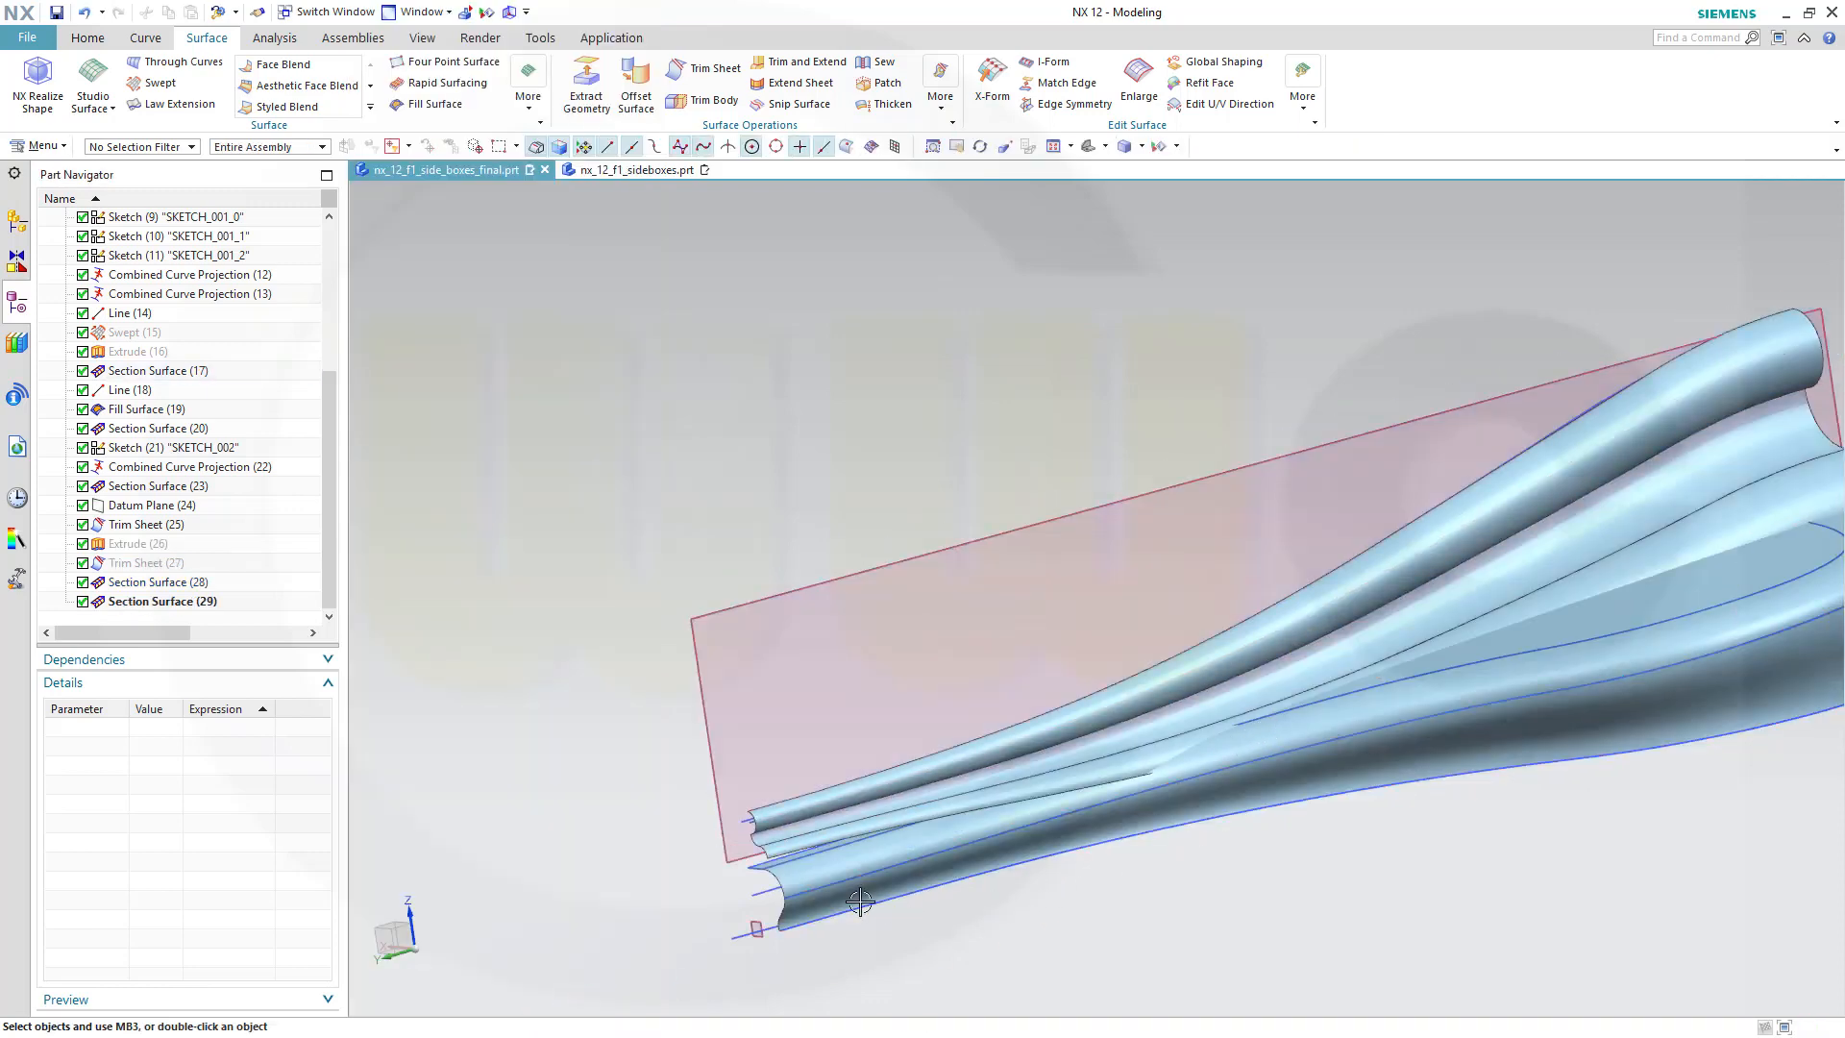
# Set the end value of the radius law to 30 mm for the upper section surface, Section Surface (28).
pyautogui.click(157, 583)
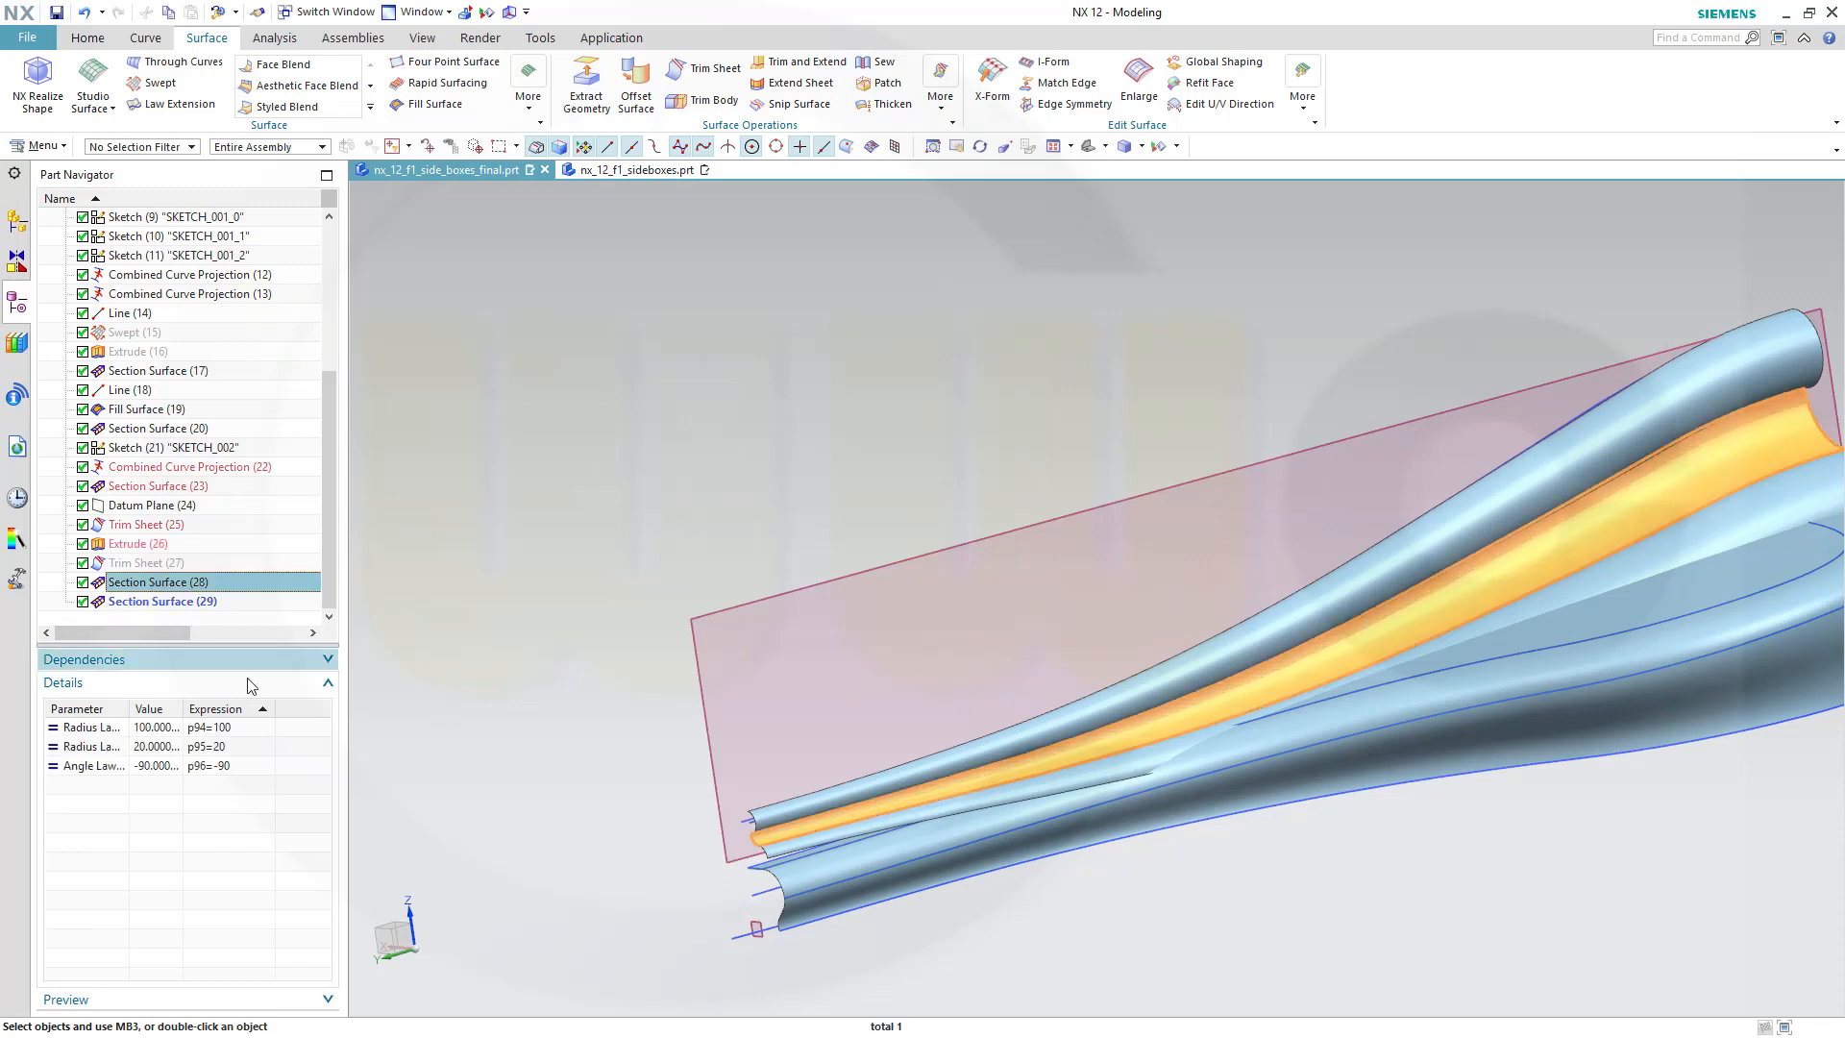
pyautogui.click(238, 752)
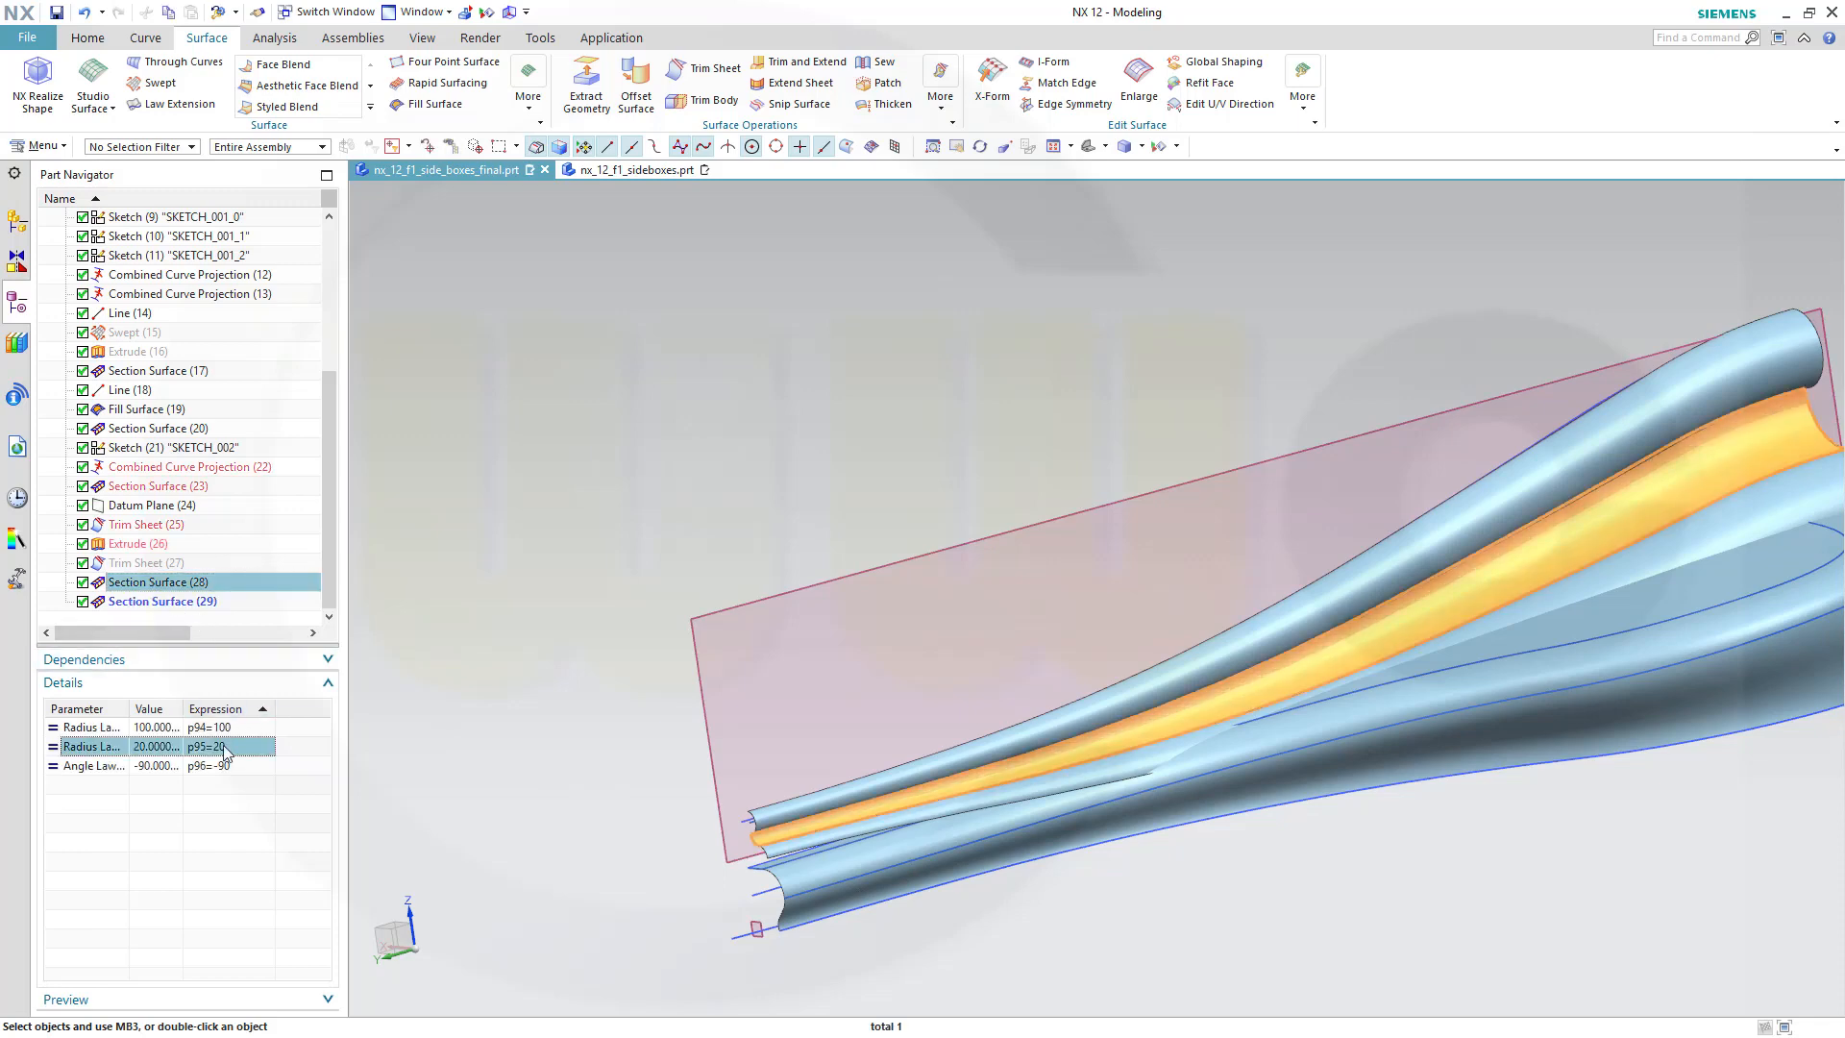
pyautogui.click(249, 753)
pyautogui.press('Return')
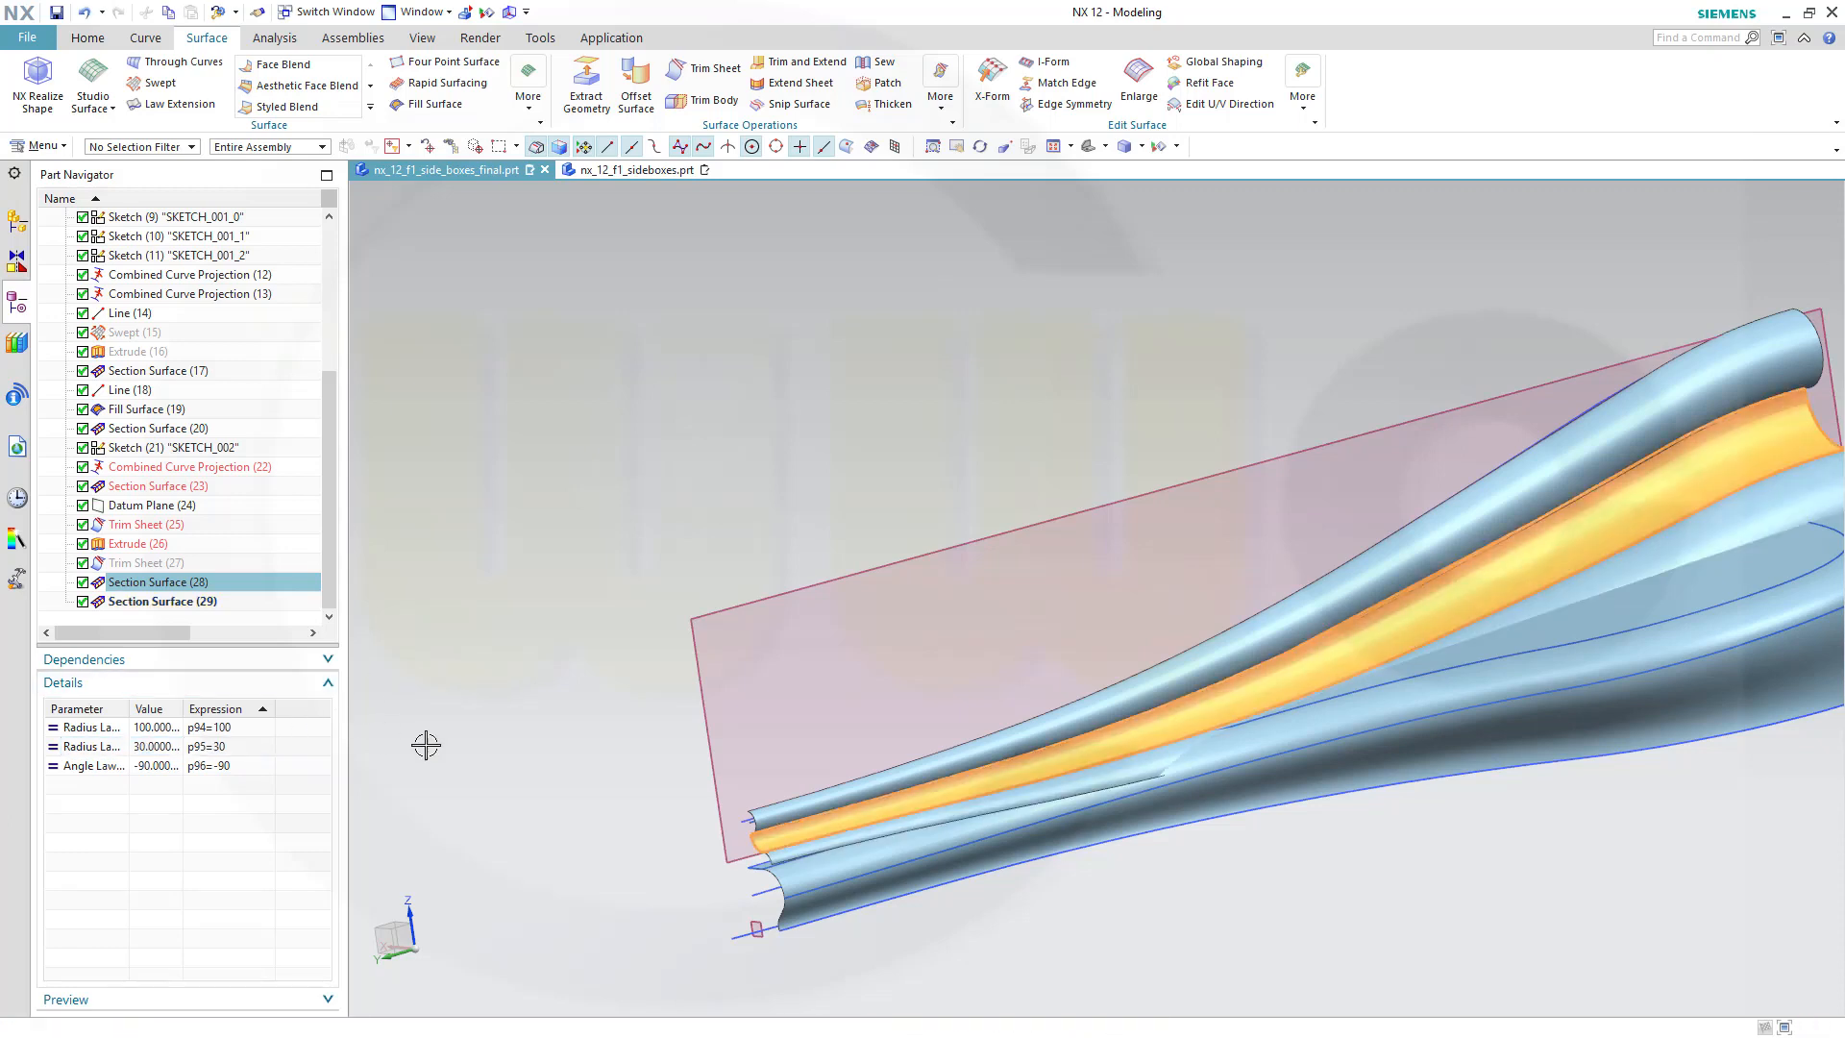
# Set the end value of the radius law to 30 mm for the lower section surface, Section Surface (29).
pyautogui.click(215, 605)
pyautogui.doubleClick(263, 748)
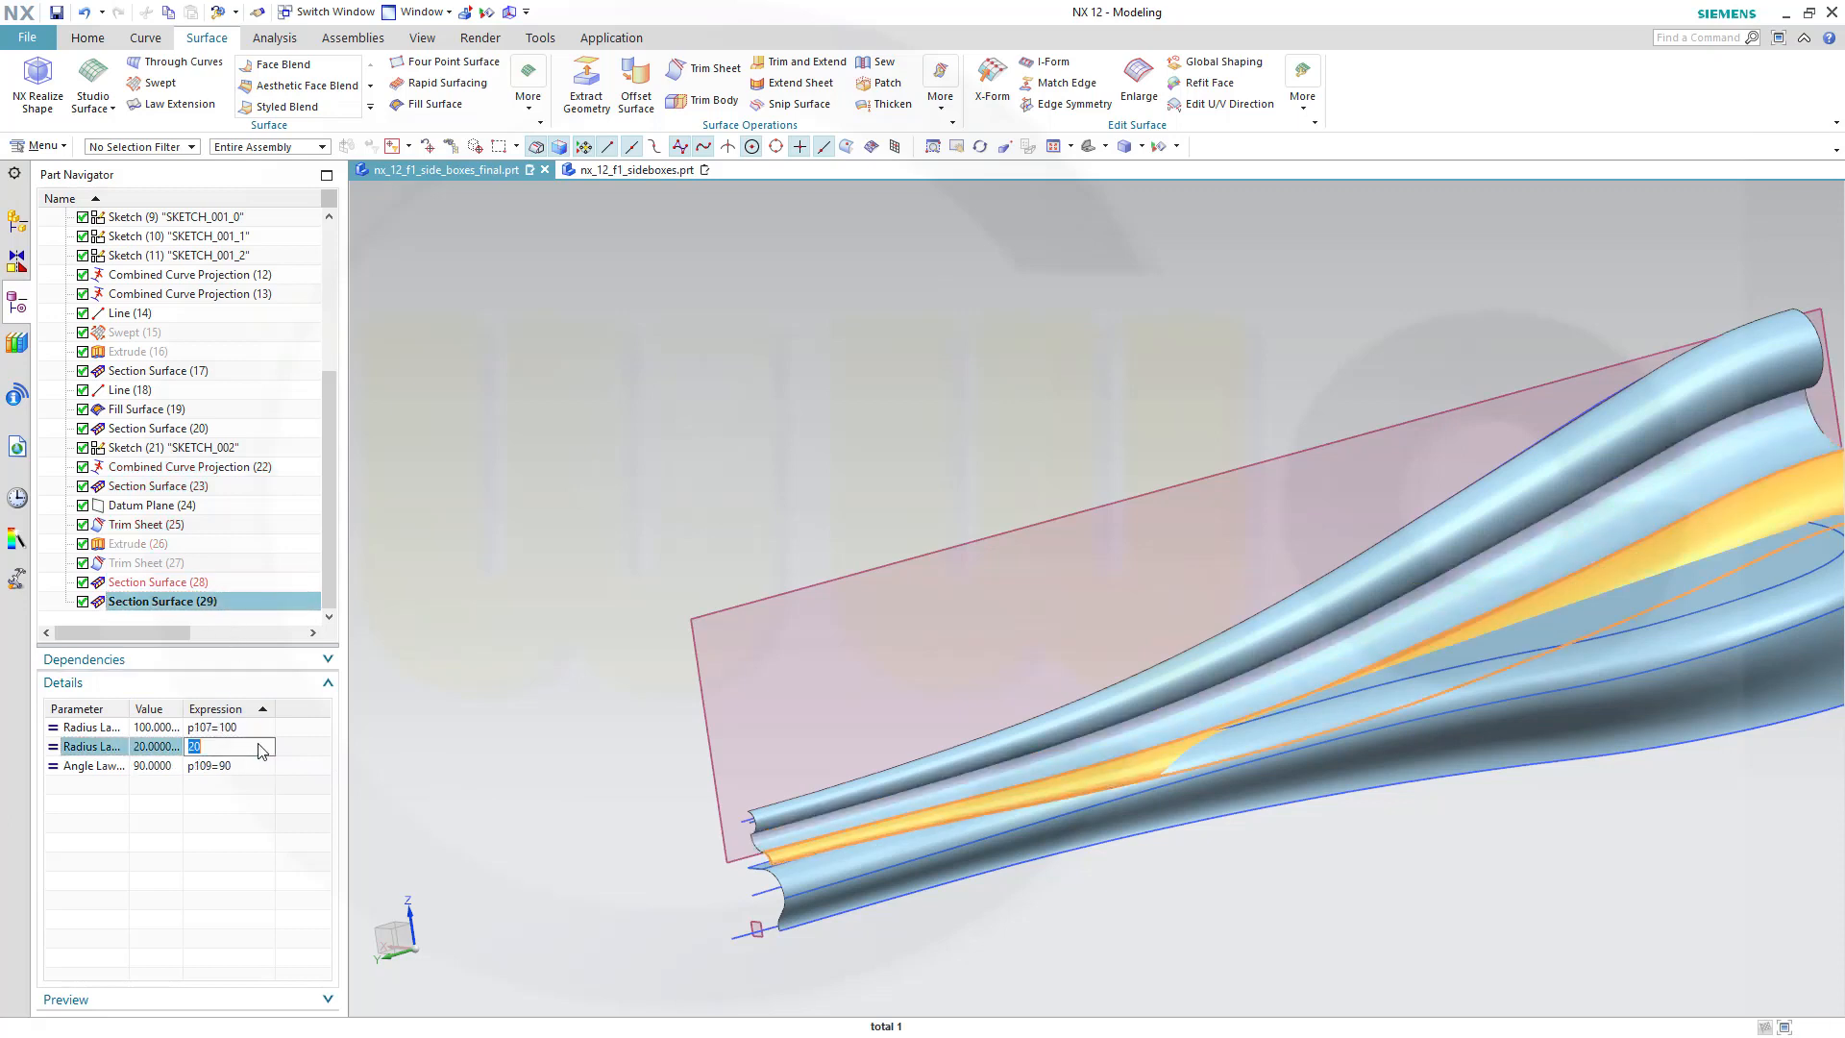
pyautogui.write('30')
pyautogui.press('Return')
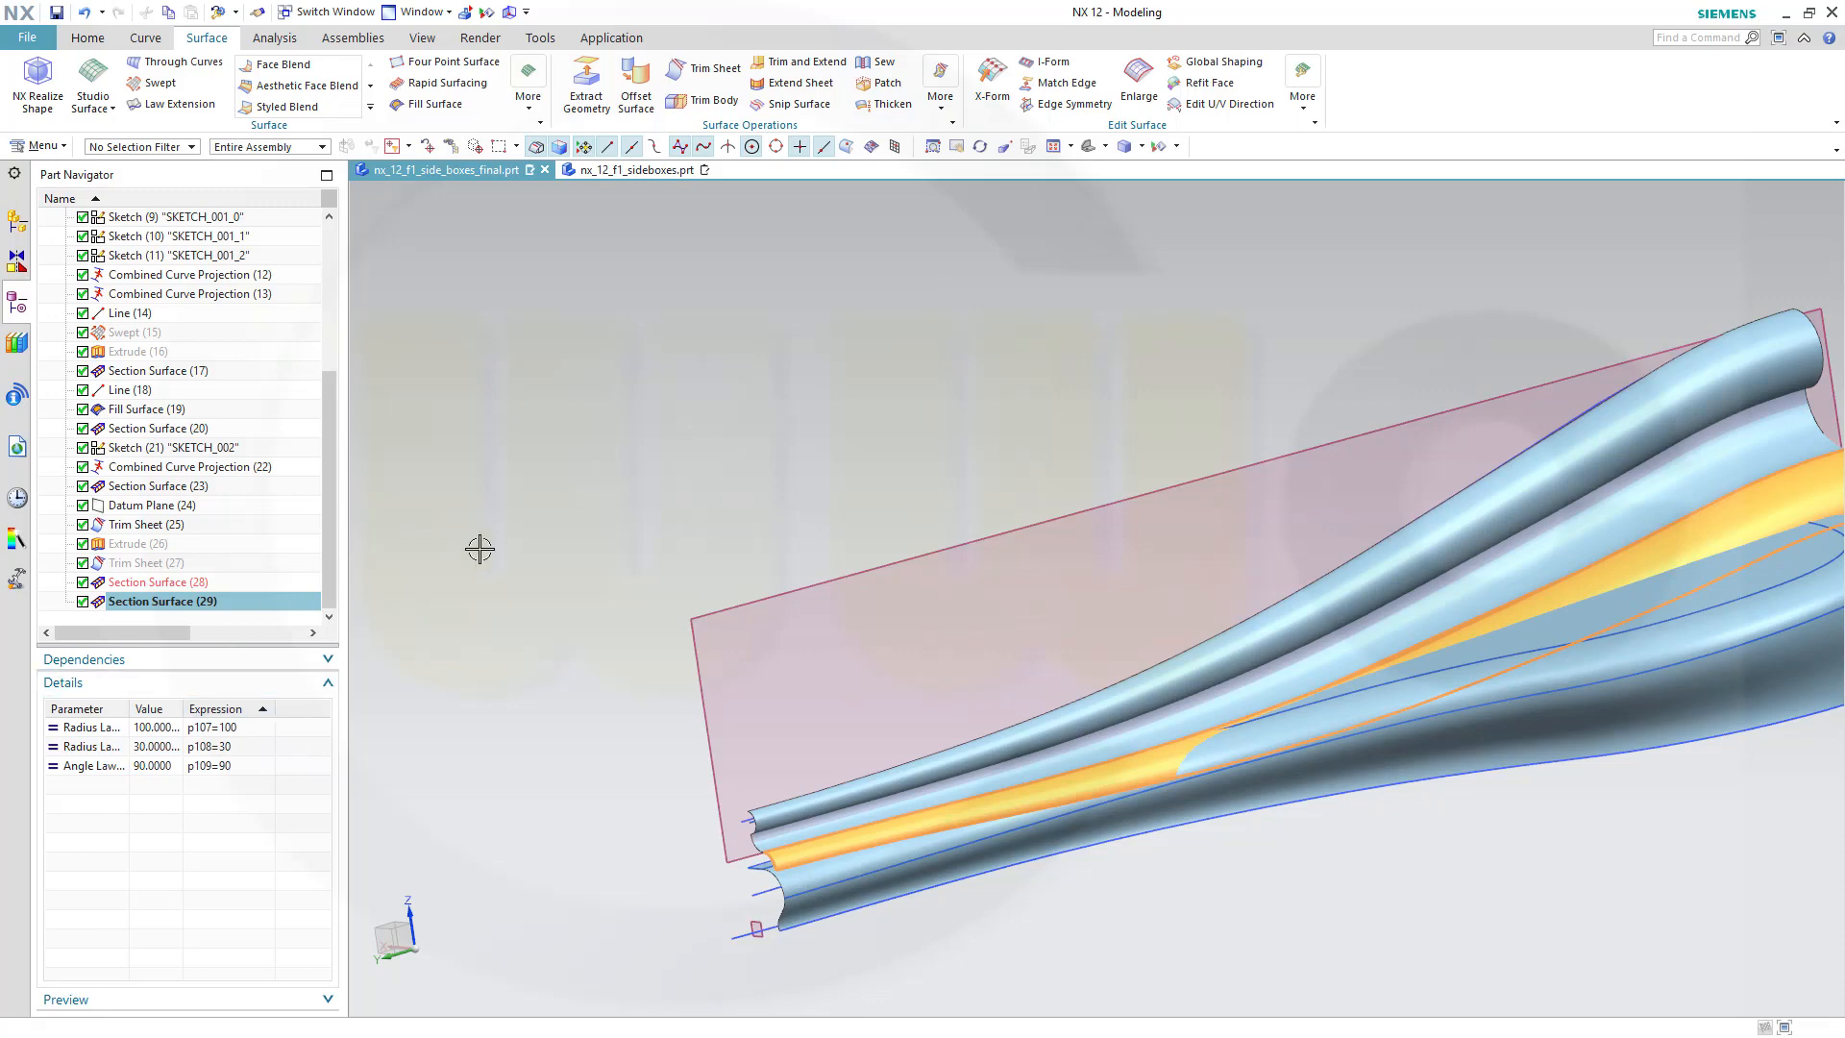
pyautogui.click(1342, 951)
# Edit SKETCH_000_0 by moving the spline's narrow-end point and the two nearest defining points slightly outward, and finish the sketch.
pyautogui.moveTo(1325, 893)
pyautogui.mouseDown(button='middle')
pyautogui.moveTo(1363, 862)
pyautogui.moveTo(1339, 868)
pyautogui.mouseUp(button='middle')
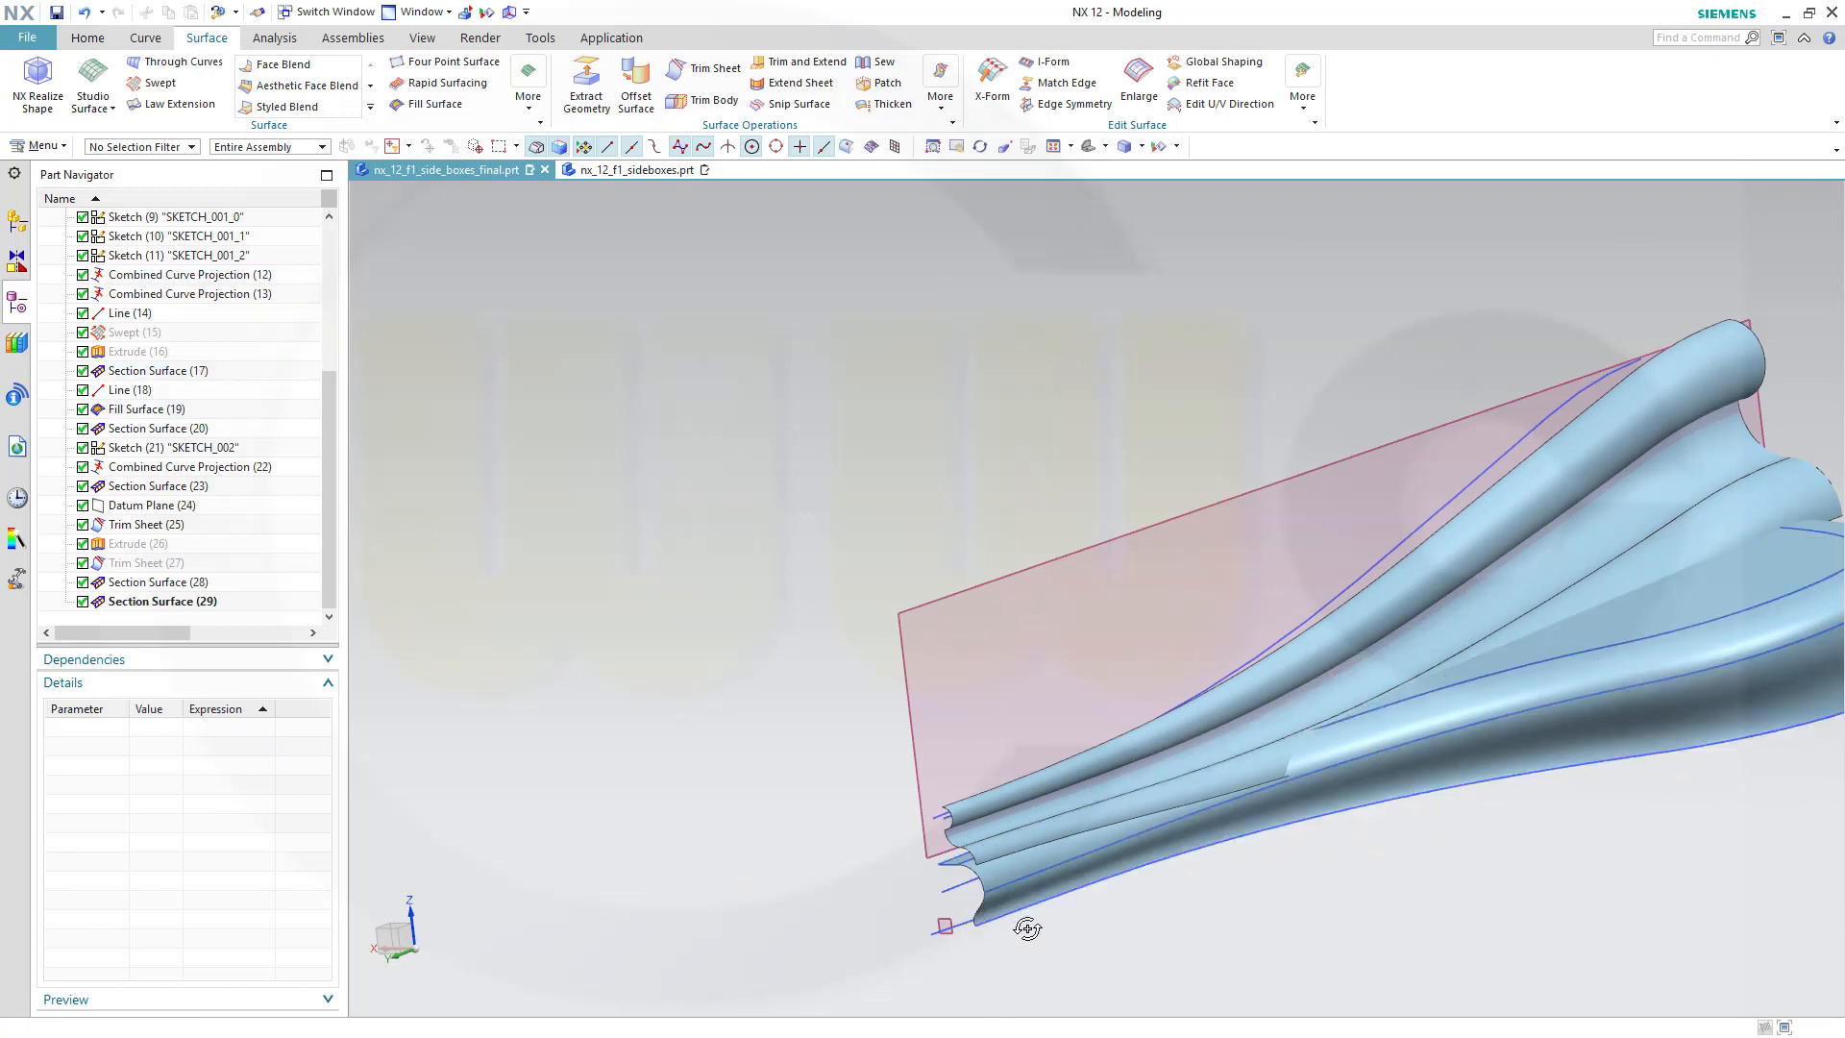
pyautogui.moveTo(1021, 927); pyautogui.dragTo(1043, 927, button='middle')
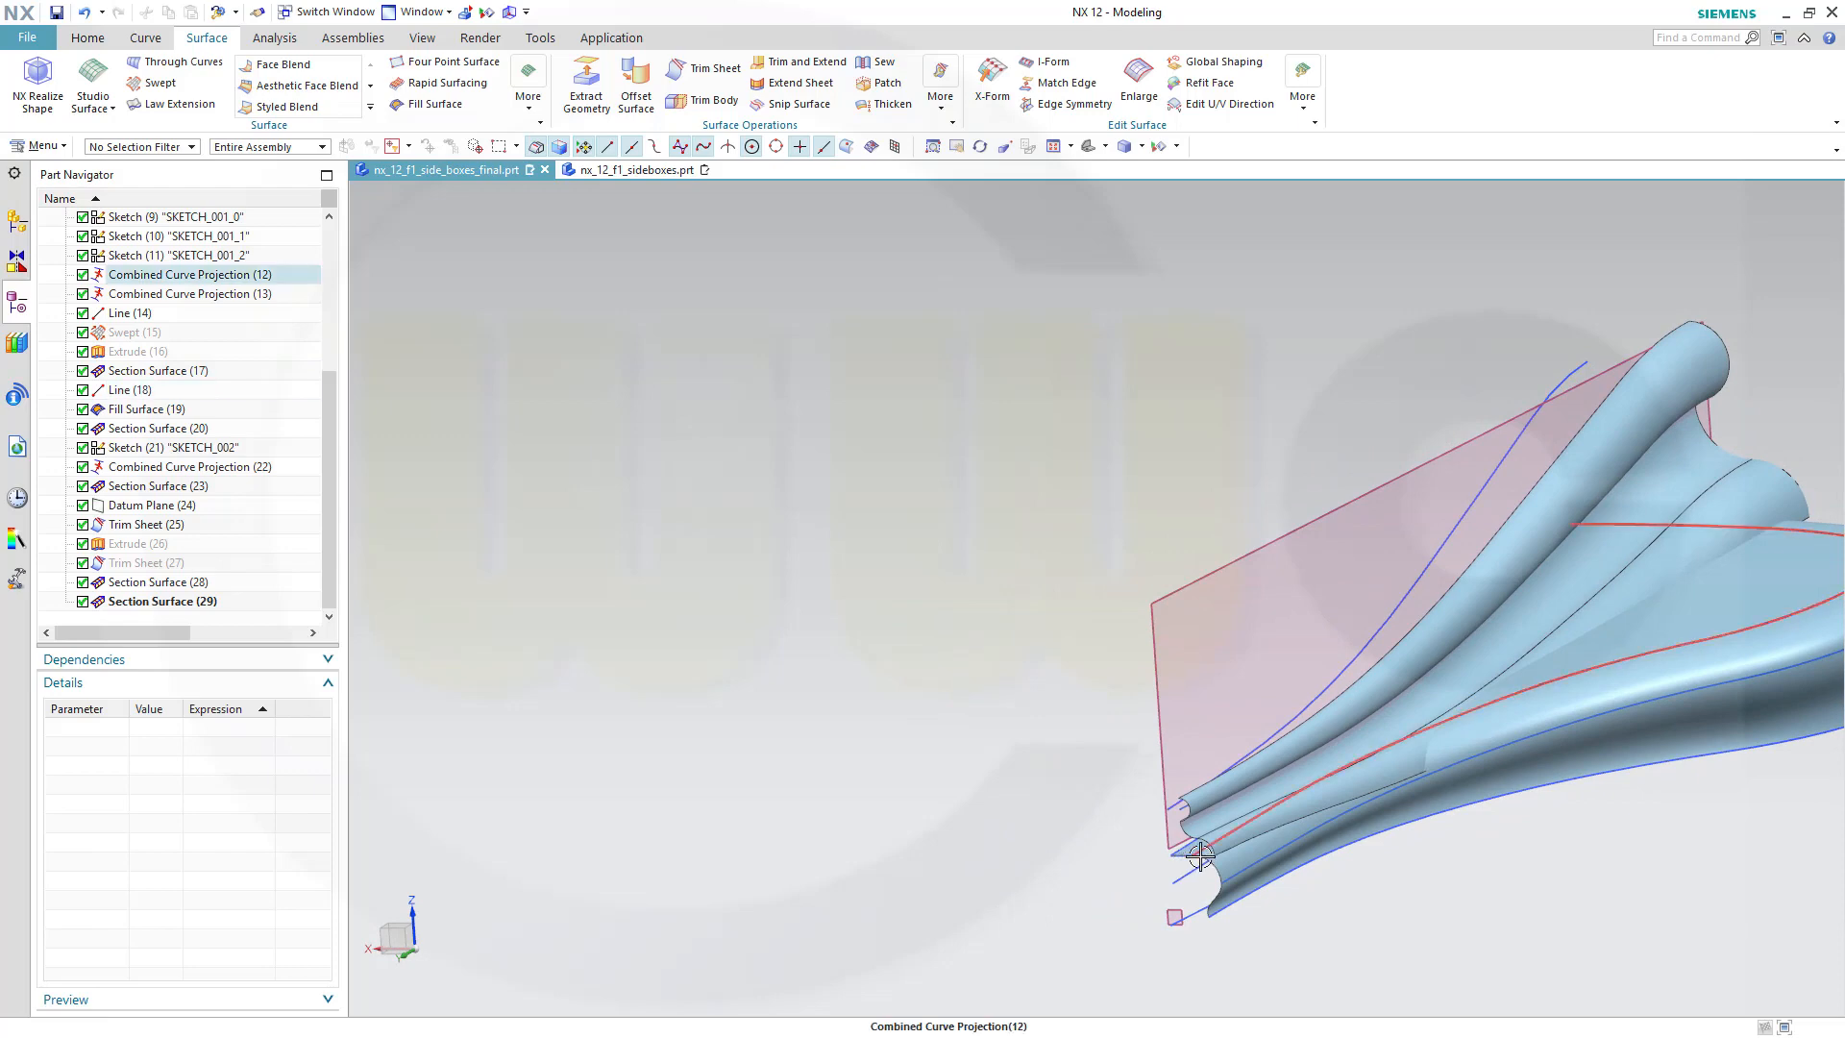
pyautogui.scroll(2, 277, 321)
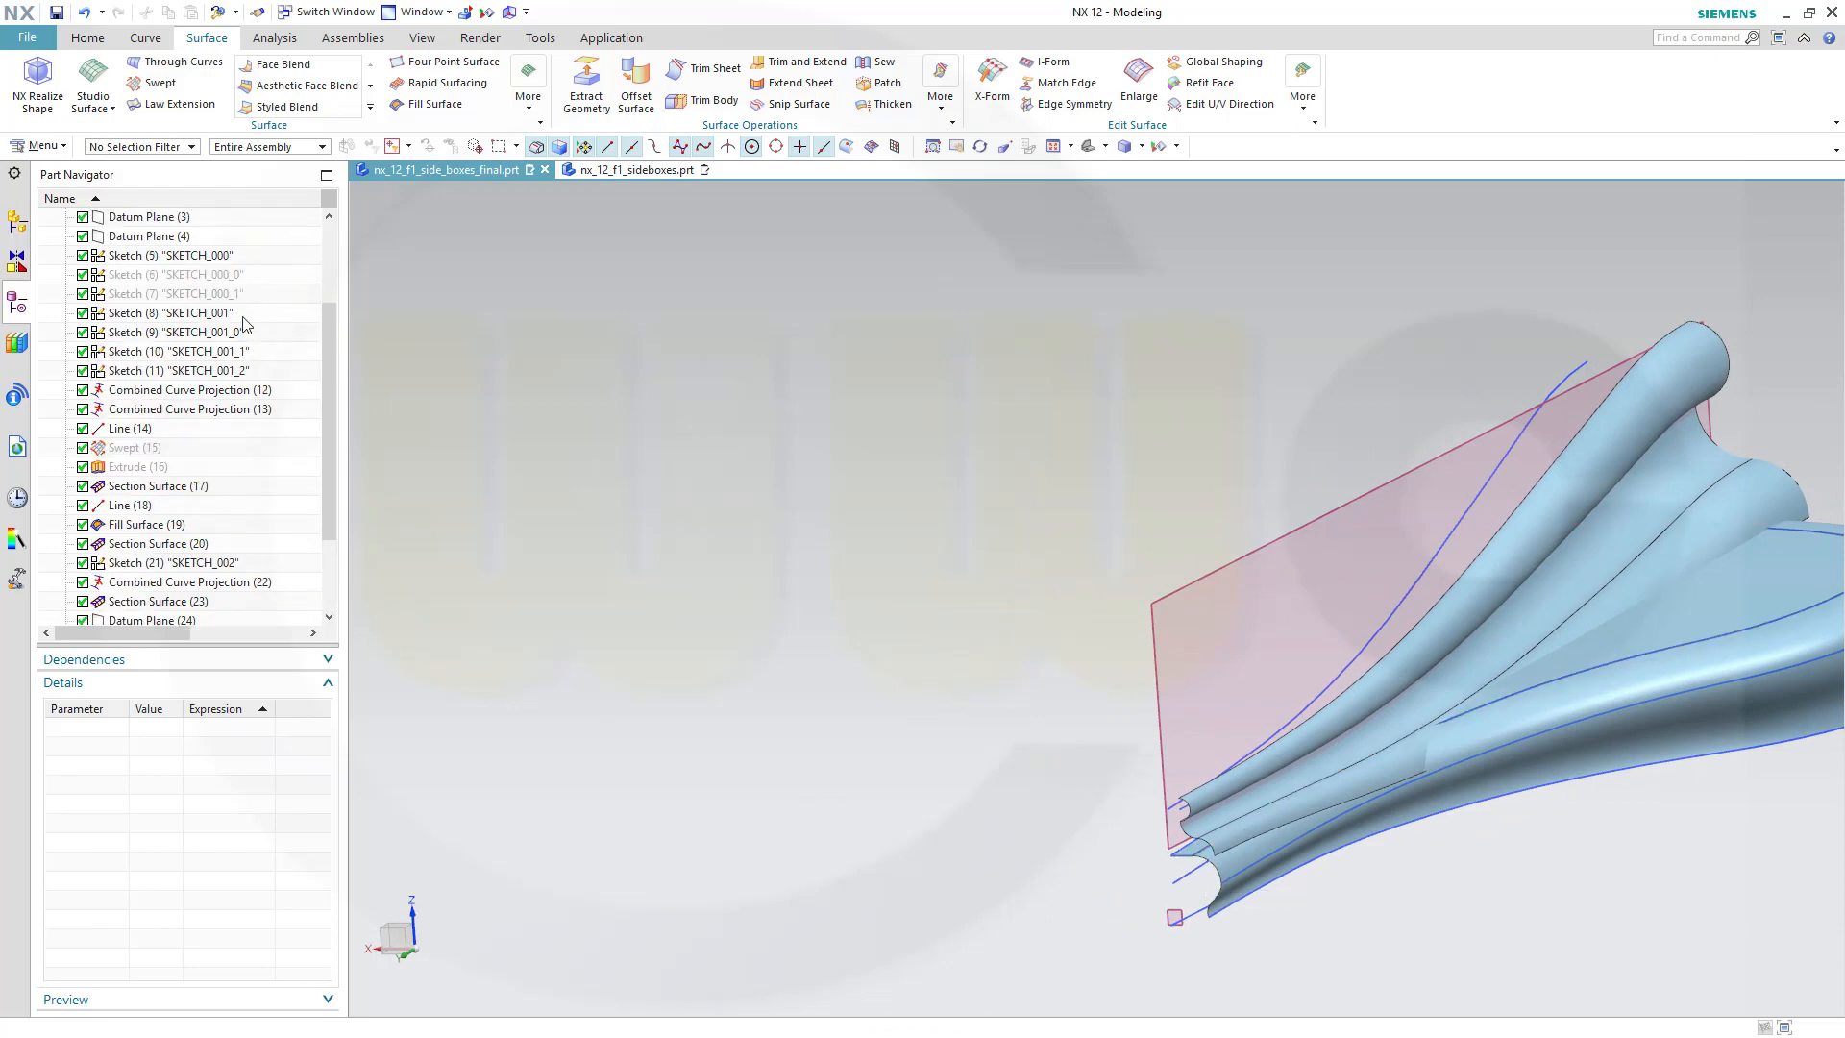
pyautogui.click(231, 279)
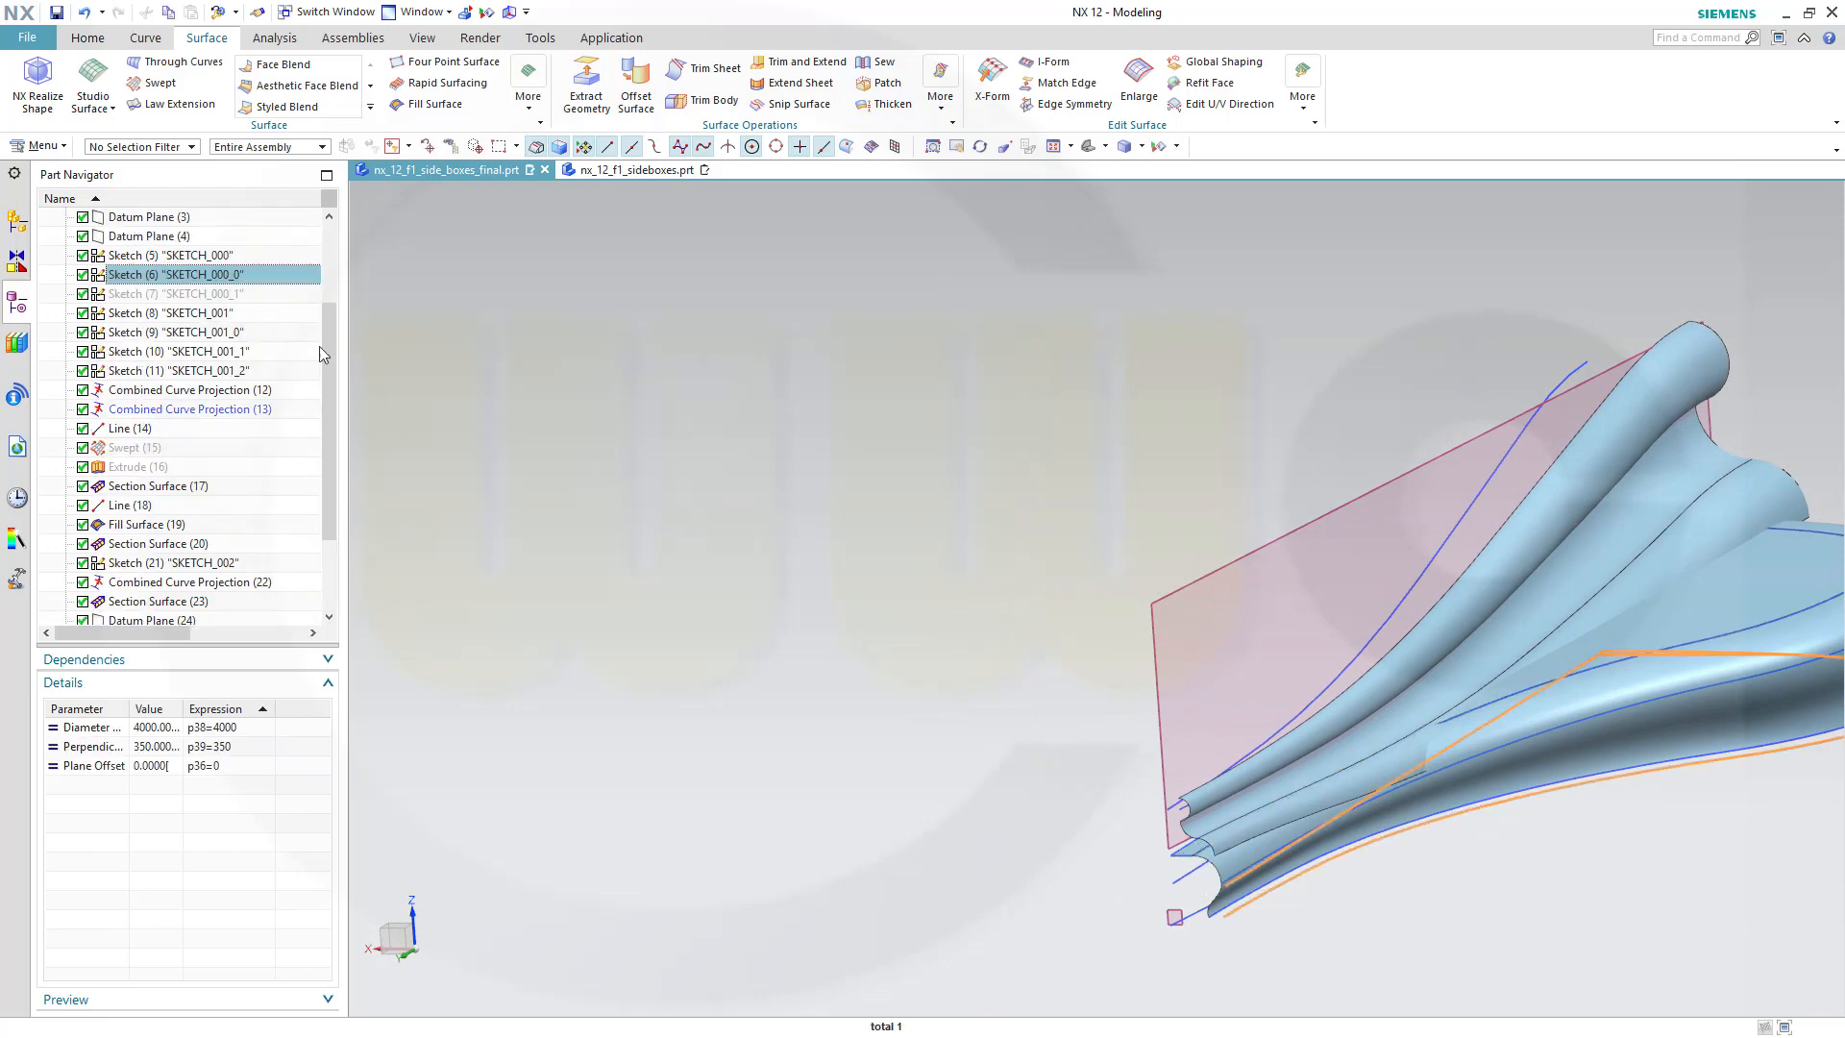
pyautogui.moveTo(736, 517)
pyautogui.mouseDown(button='middle')
pyautogui.moveTo(769, 589)
pyautogui.moveTo(873, 626)
pyautogui.moveTo(687, 601)
pyautogui.moveTo(679, 672)
pyautogui.moveTo(659, 679)
pyautogui.moveTo(712, 680)
pyautogui.mouseUp(button='middle')
pyautogui.doubleClick(228, 278)
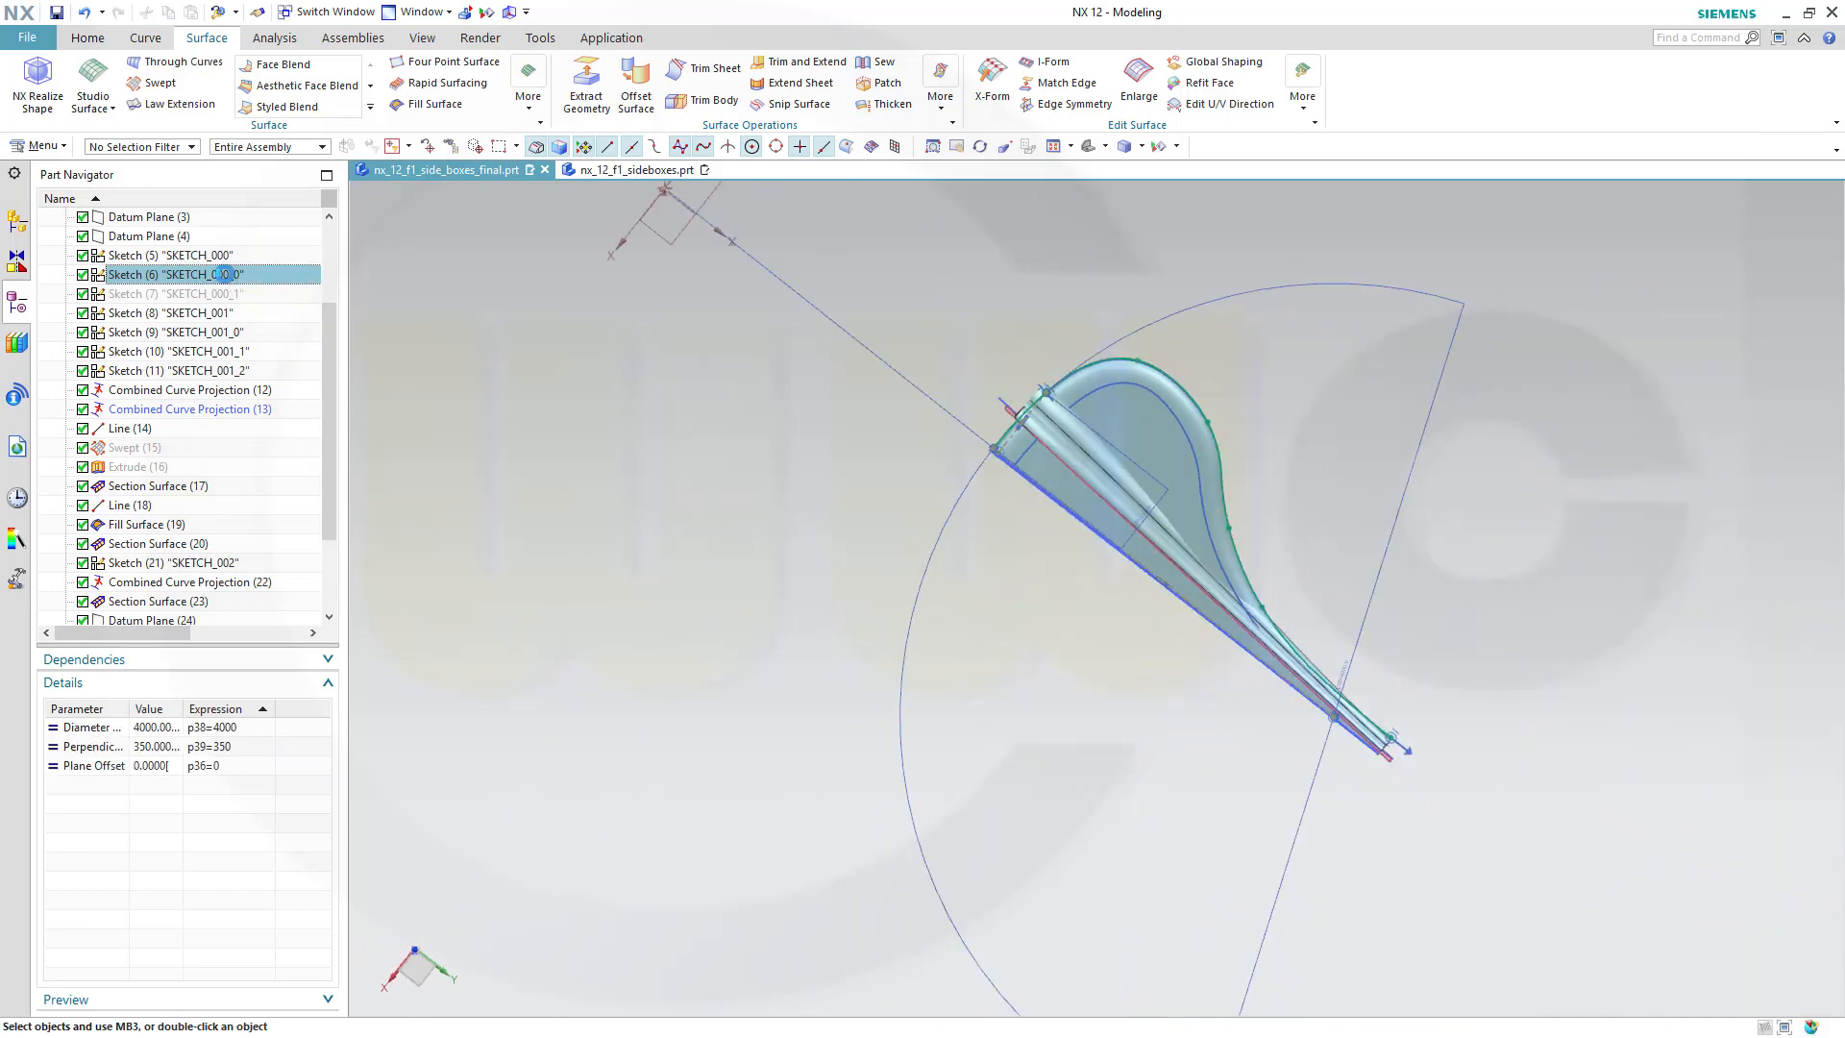
pyautogui.scroll(-5, 1133, 522)
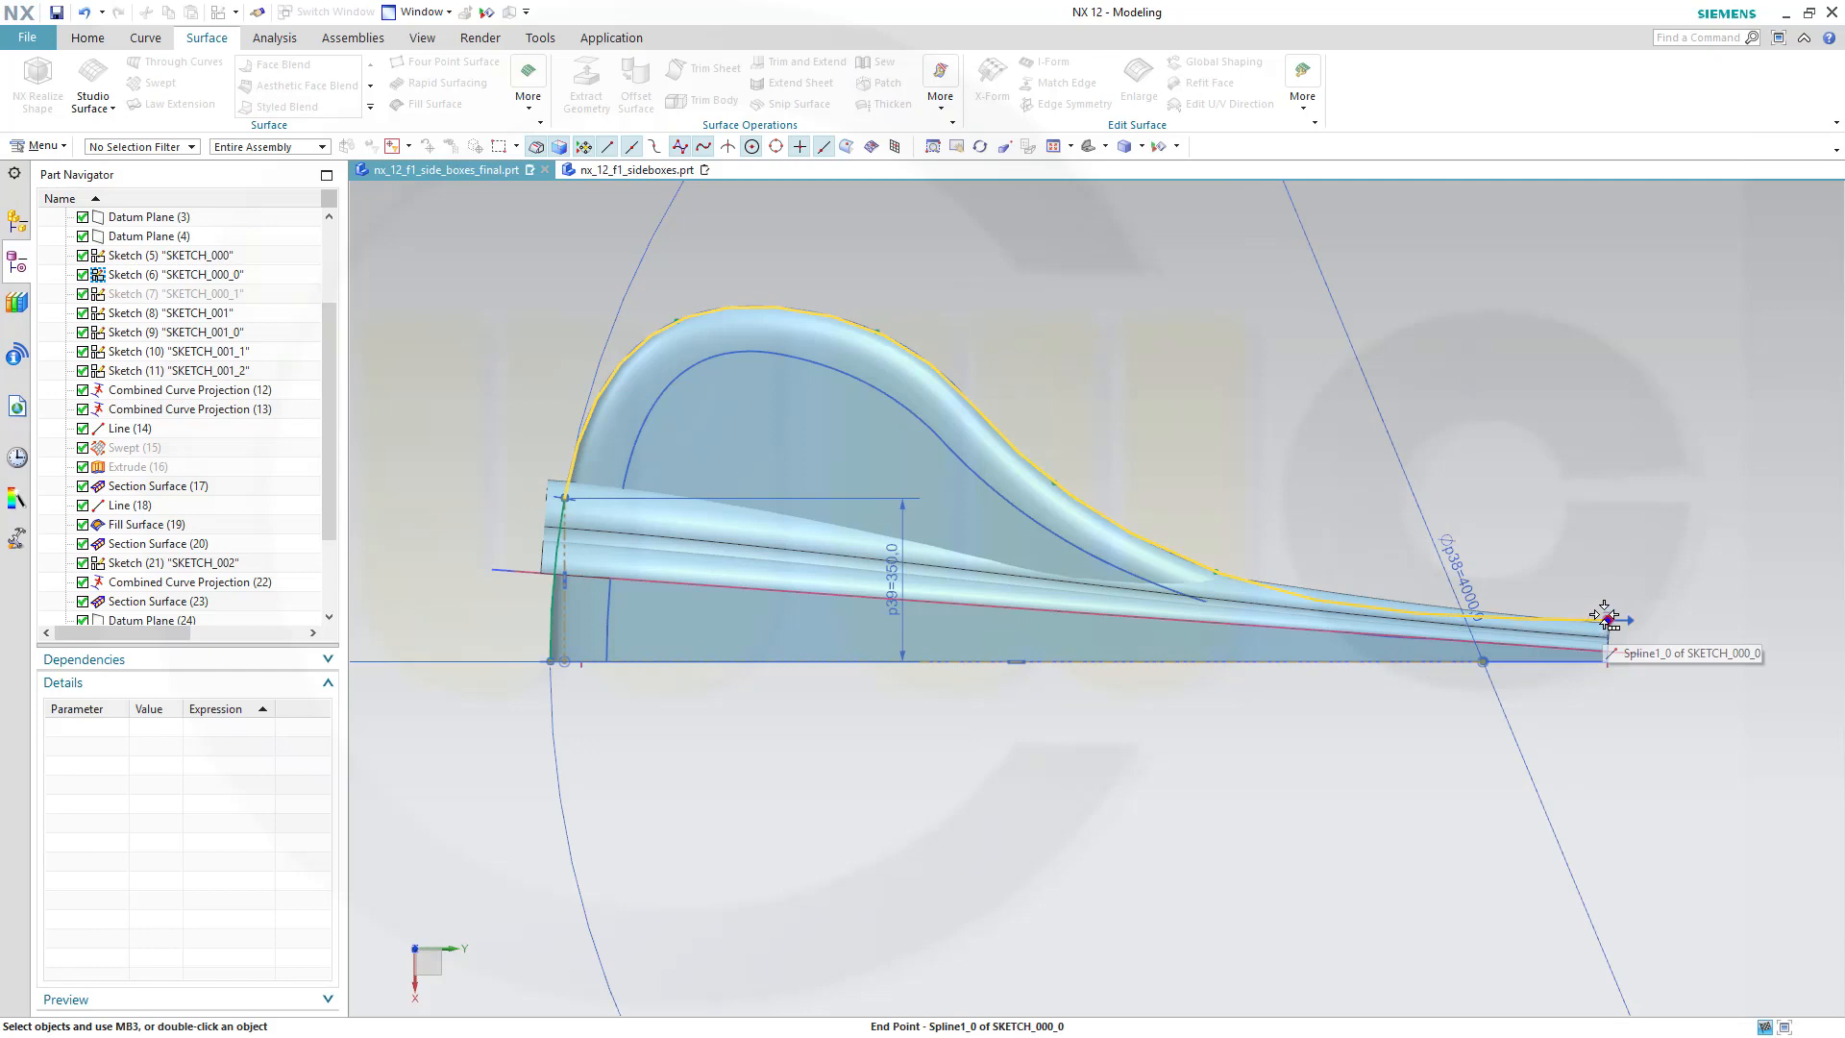
pyautogui.moveTo(1606, 618); pyautogui.dragTo(1609, 607)
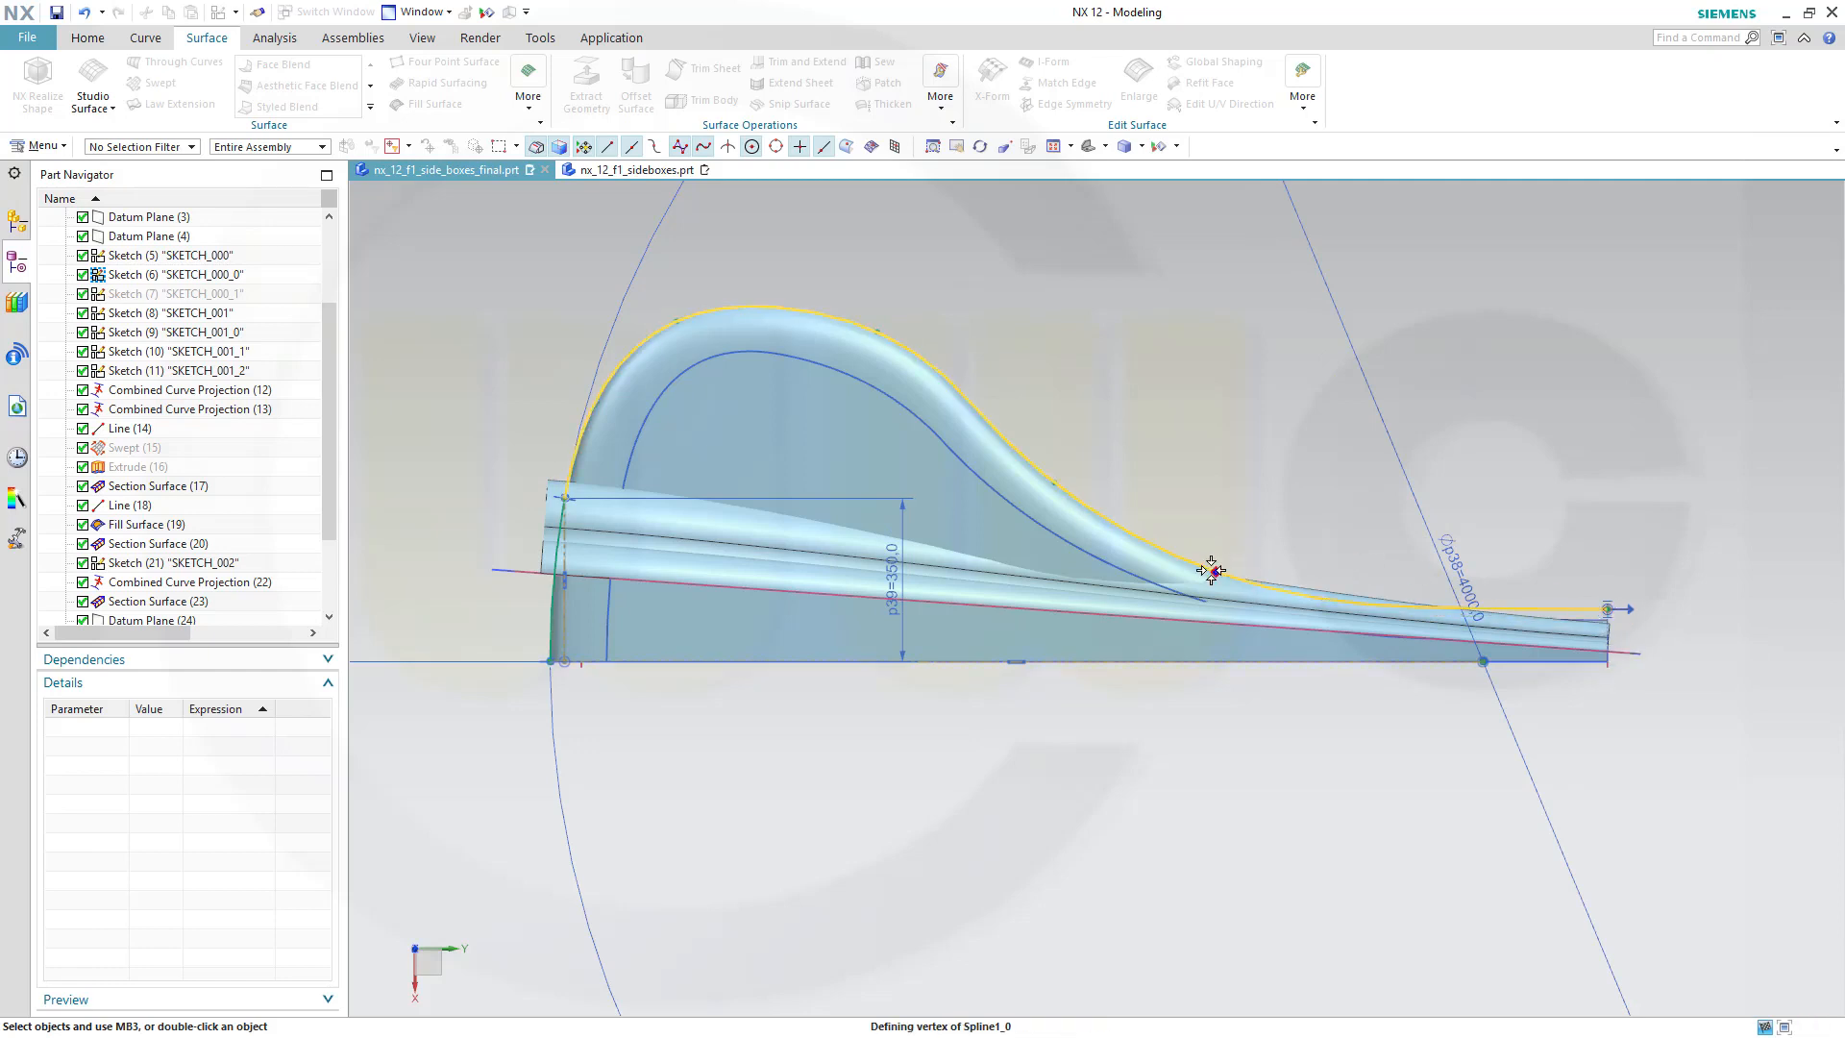
pyautogui.moveTo(1211, 571); pyautogui.dragTo(1217, 557)
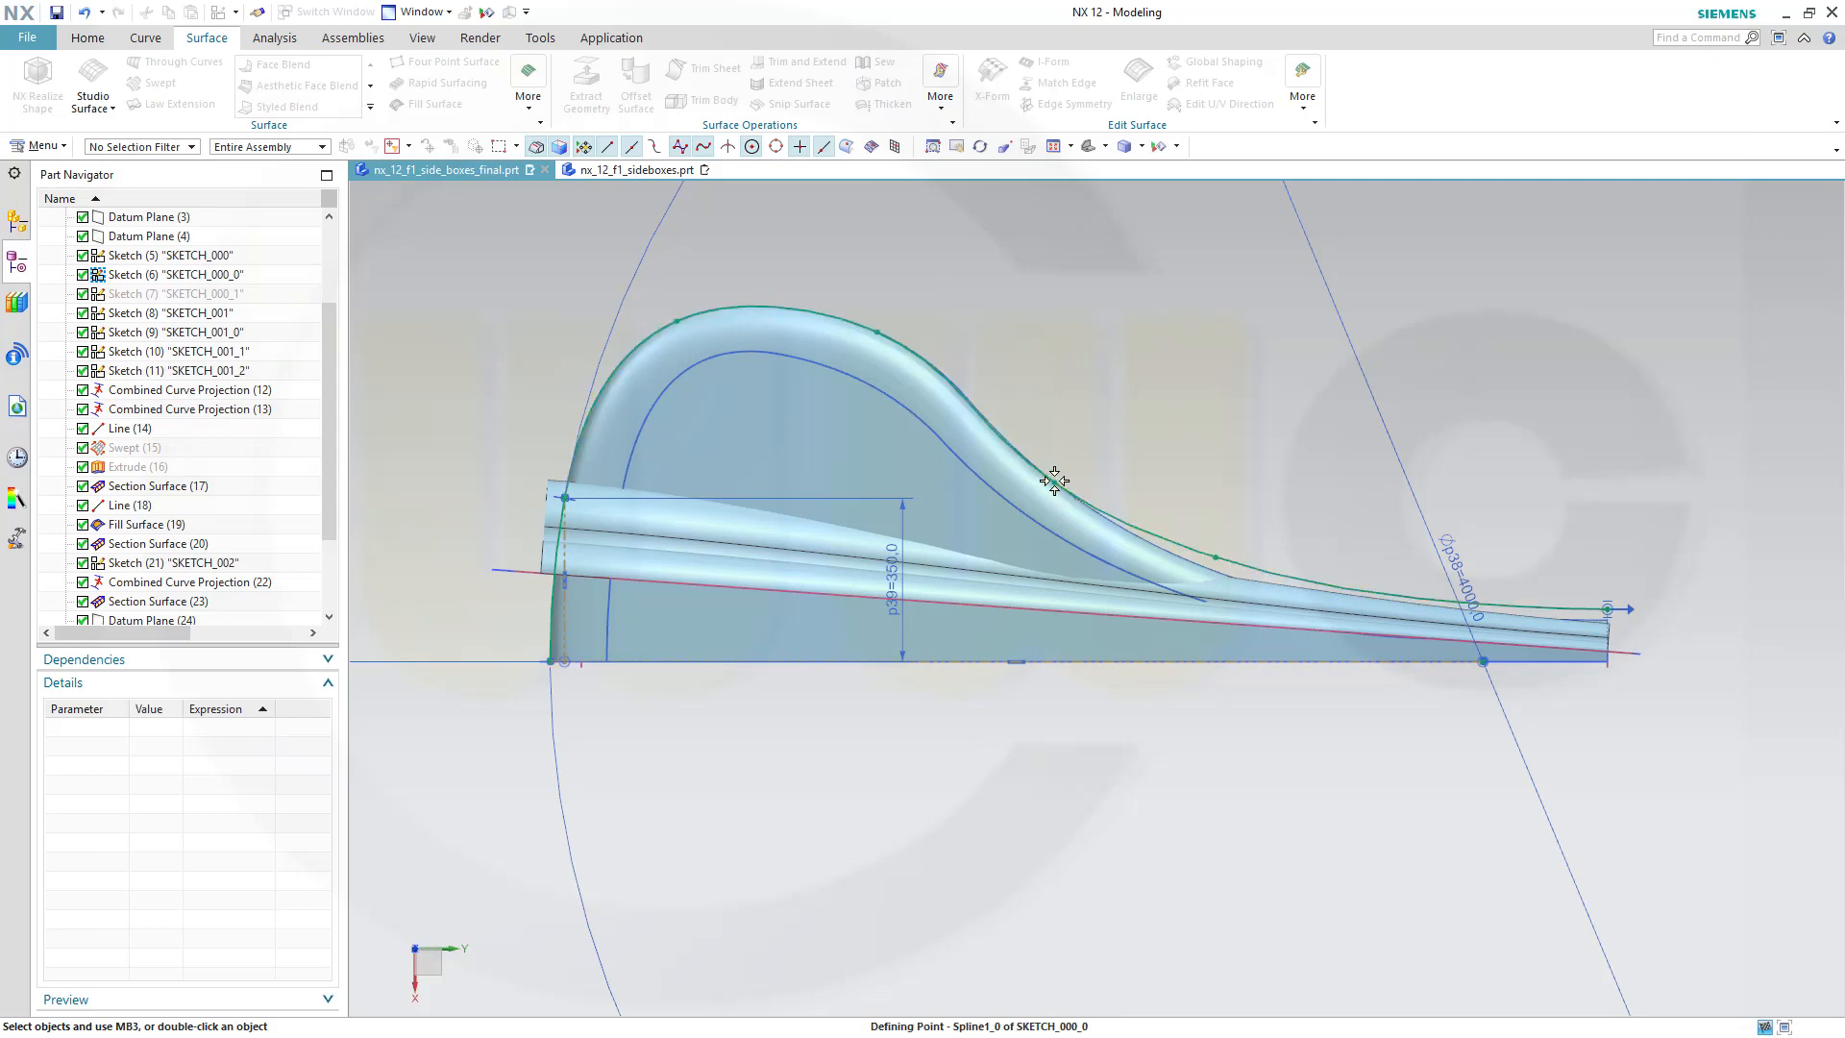
pyautogui.moveTo(1057, 477); pyautogui.dragTo(1060, 471)
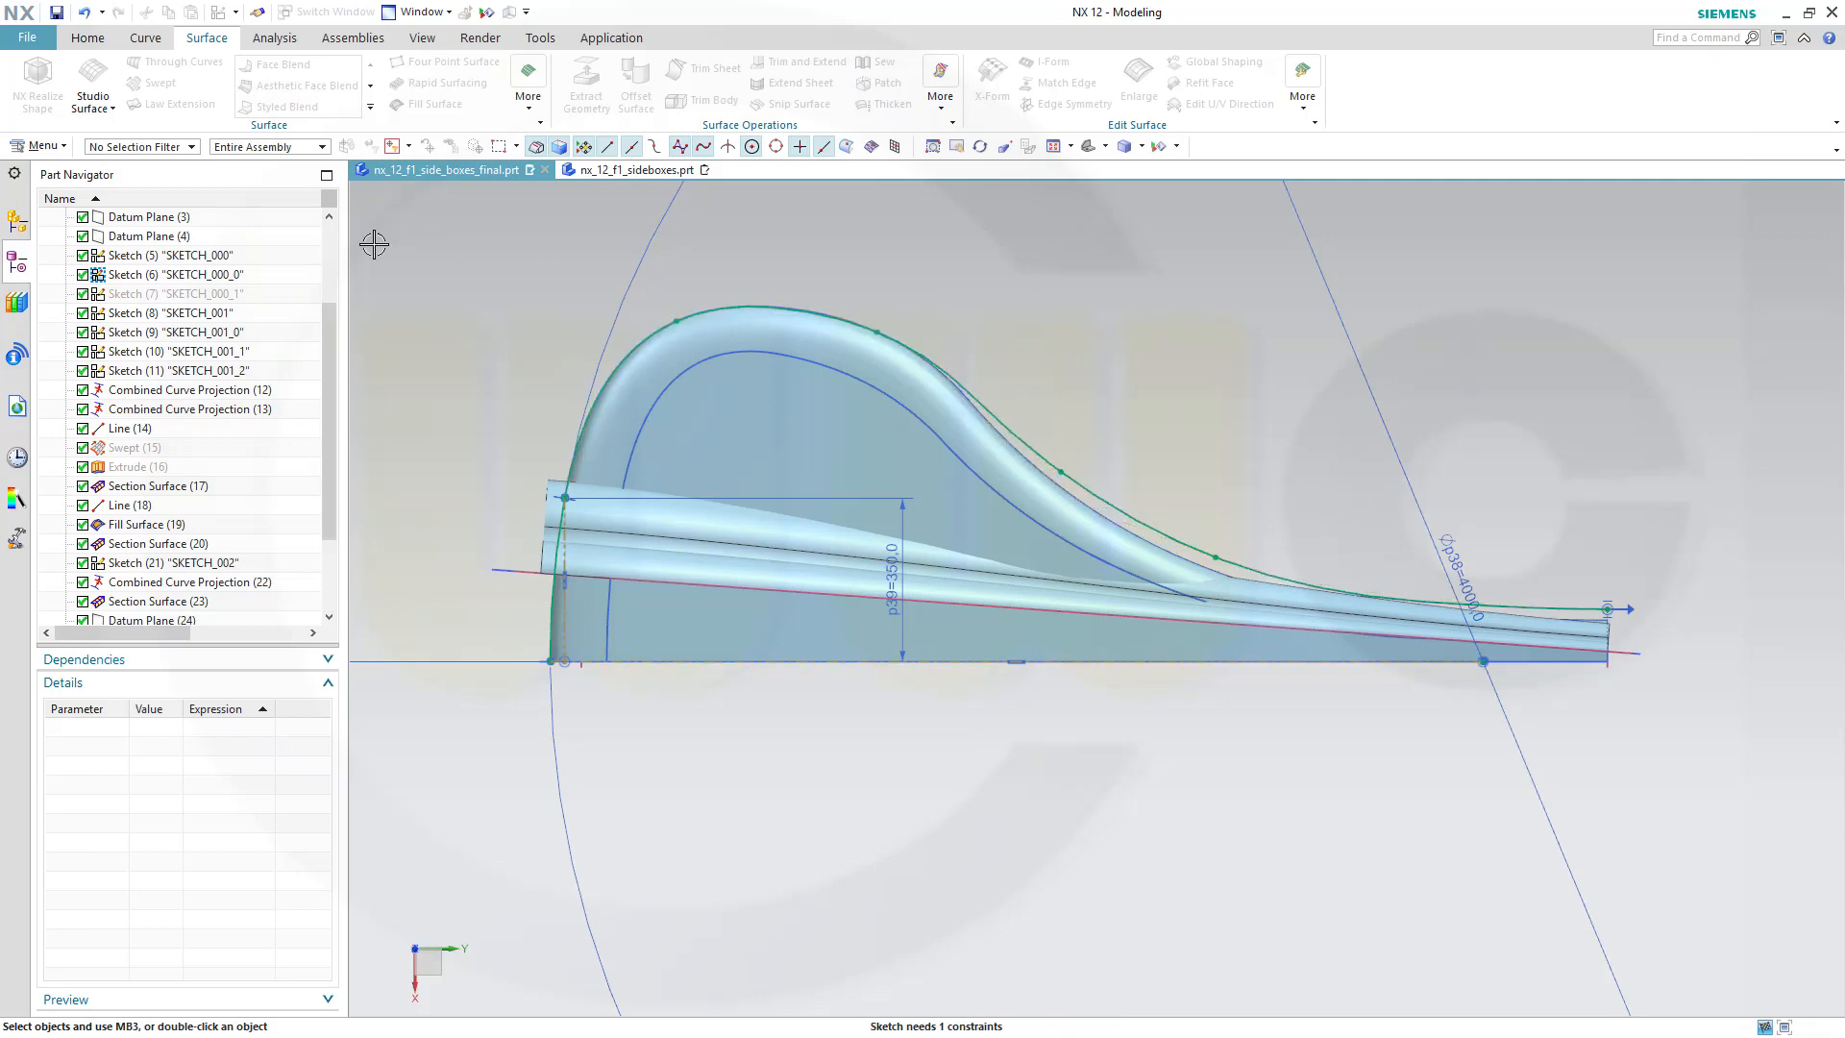
pyautogui.rightClick(448, 246)
pyautogui.click(534, 262)
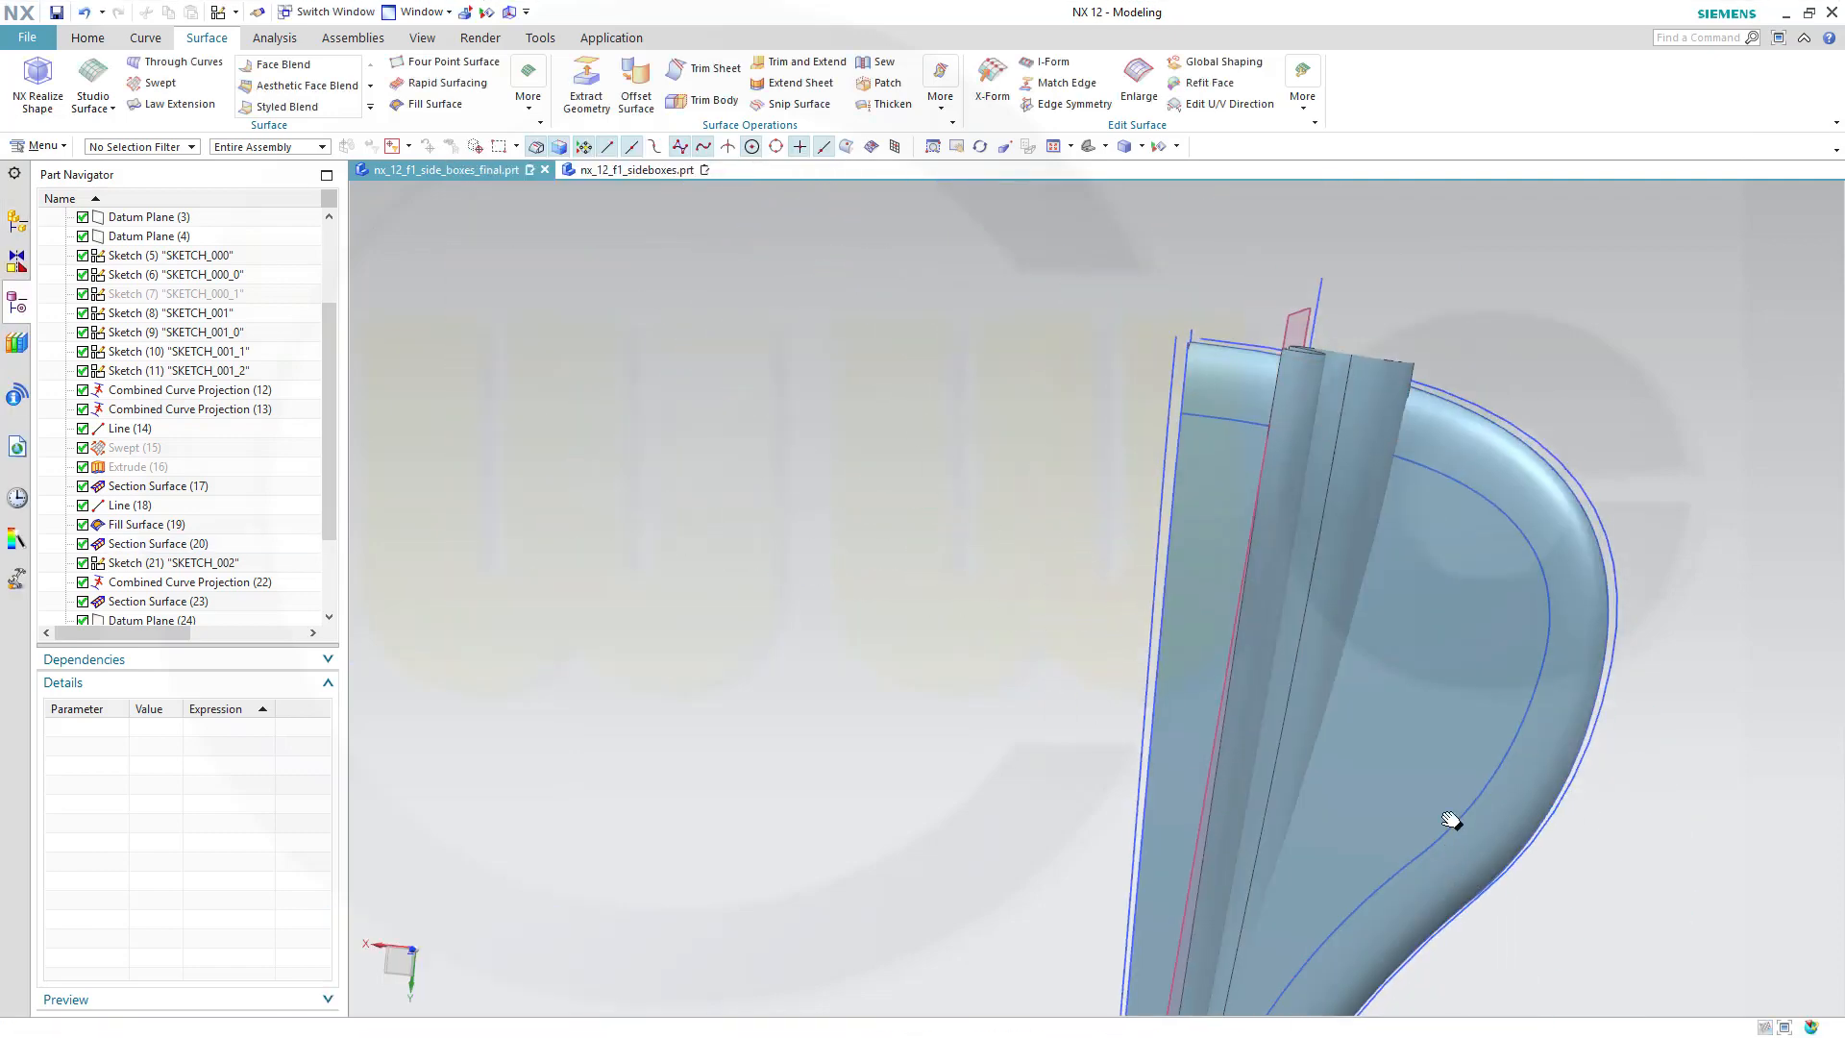
# Check from several angles which curves on the side box belong to SKETCH_000_0, SKETCH_000 and SKETCH_001.
pyautogui.moveTo(1289, 811)
pyautogui.mouseDown(button='middle')
pyautogui.moveTo(1127, 804)
pyautogui.moveTo(1236, 819)
pyautogui.moveTo(1227, 800)
pyautogui.moveTo(1332, 744)
pyautogui.mouseUp(button='middle')
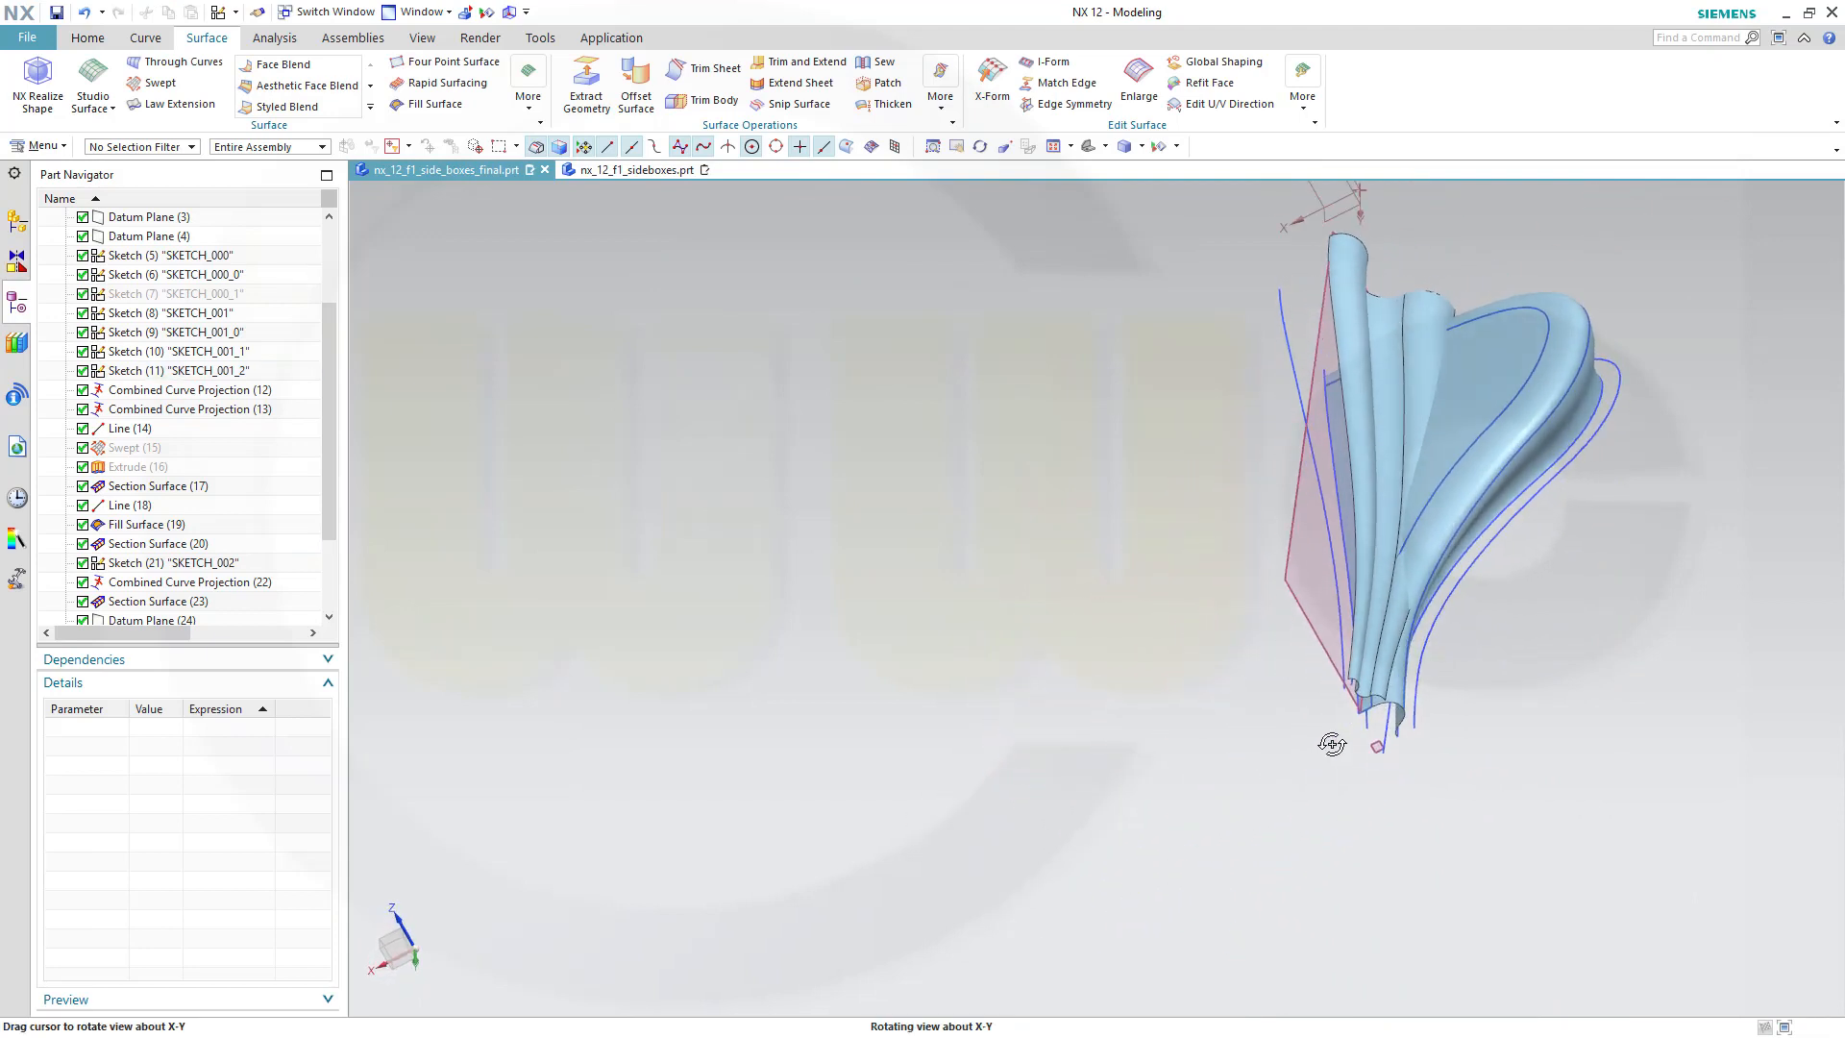
pyautogui.moveTo(1512, 556); pyautogui.dragTo(1454, 562, button='middle')
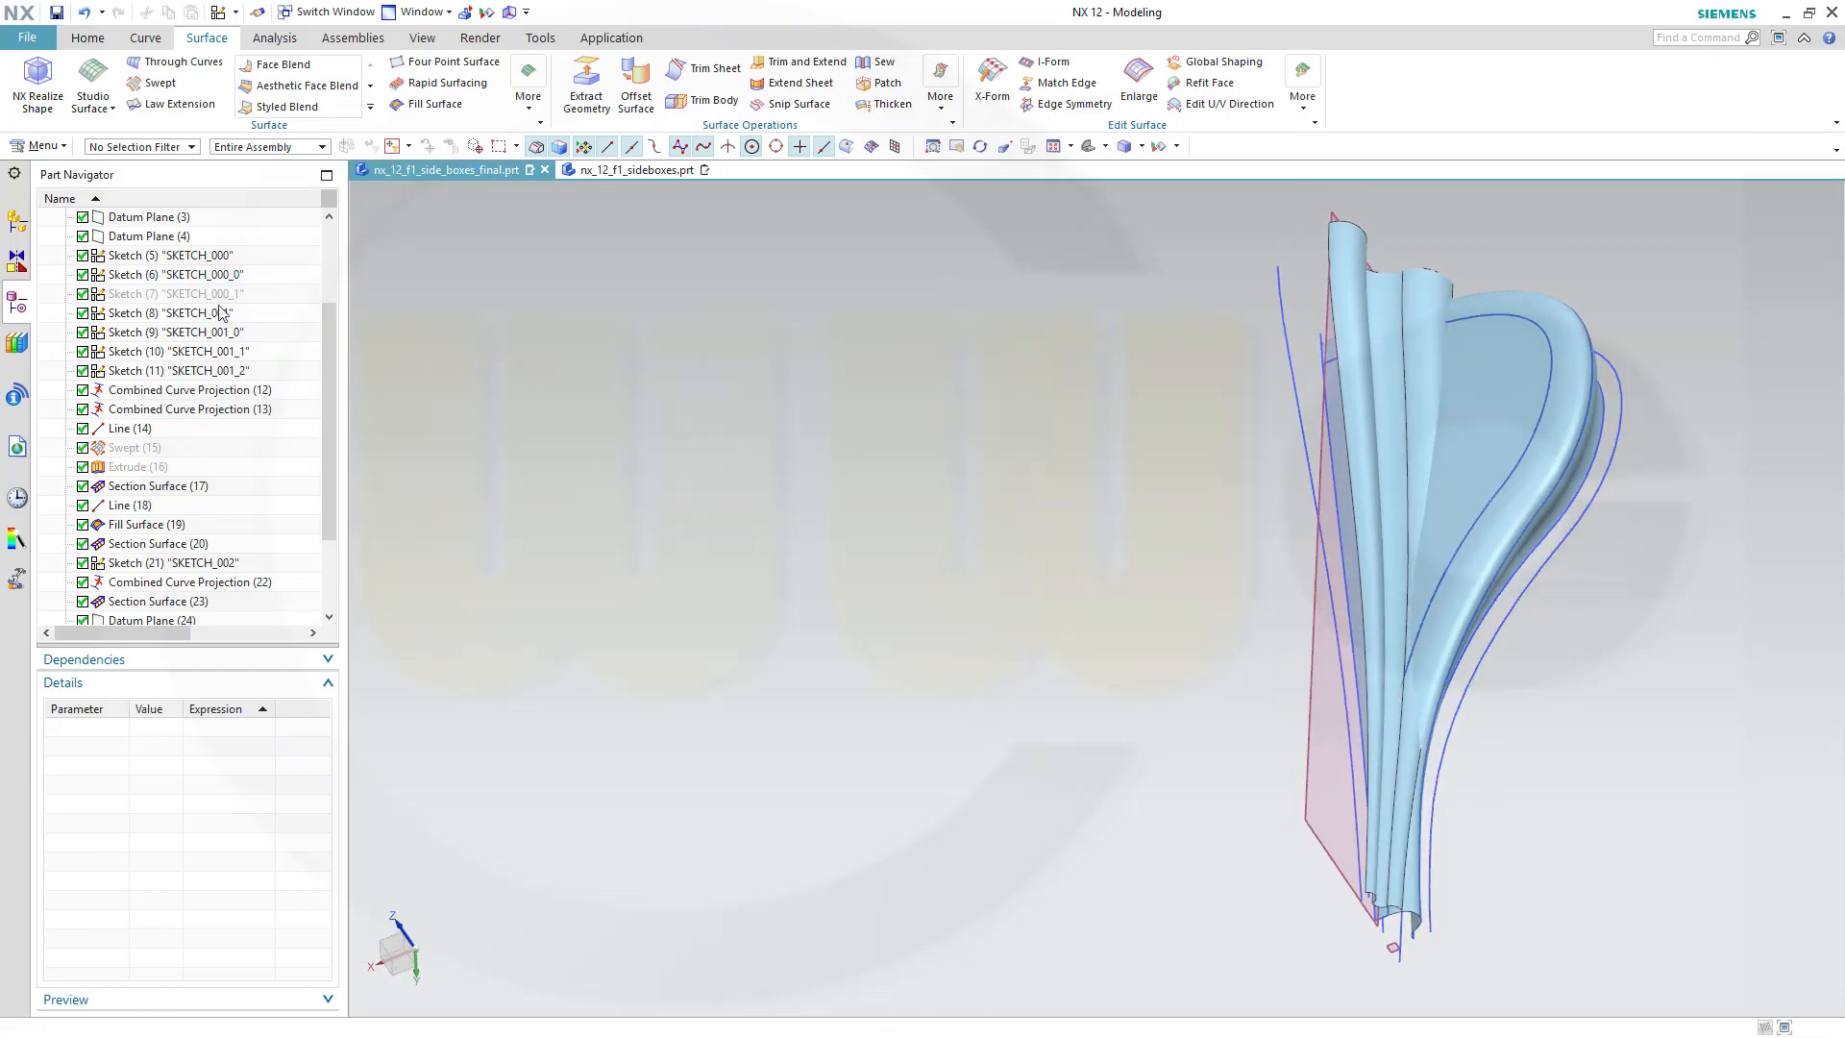
pyautogui.click(208, 277)
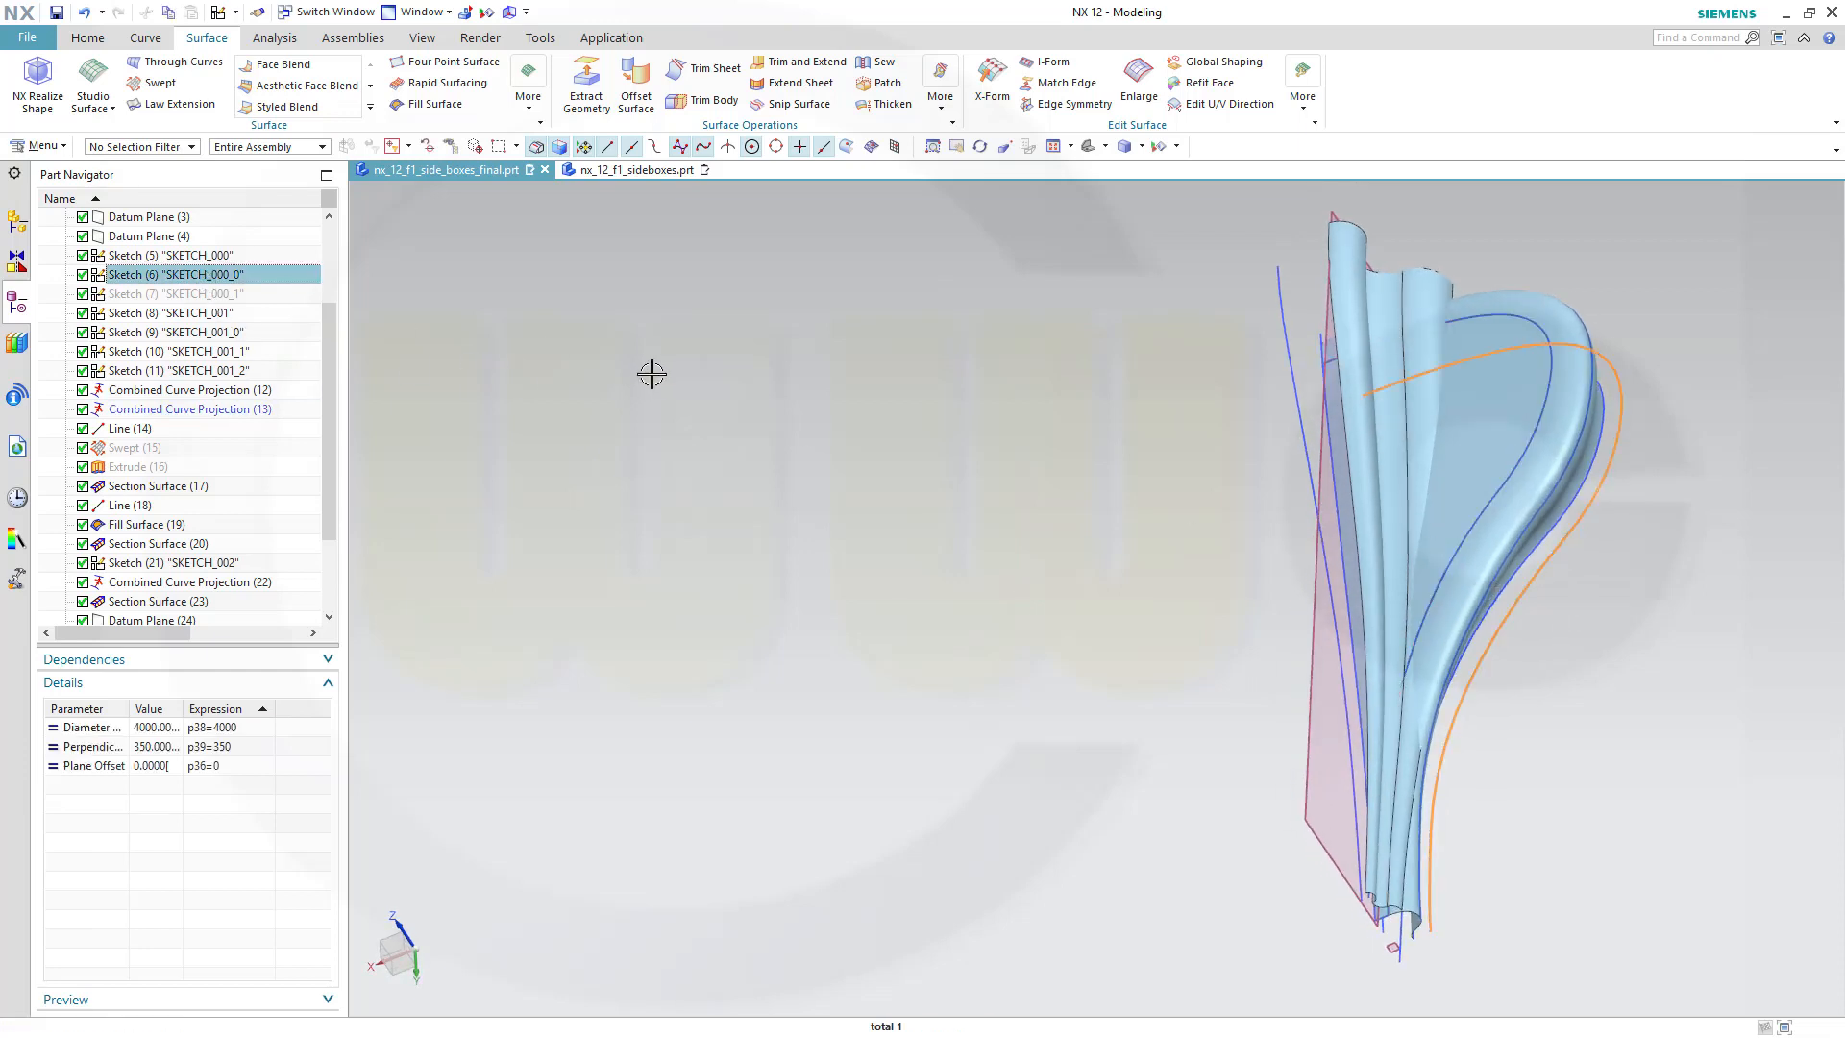
pyautogui.moveTo(651, 374); pyautogui.dragTo(678, 414, button='middle')
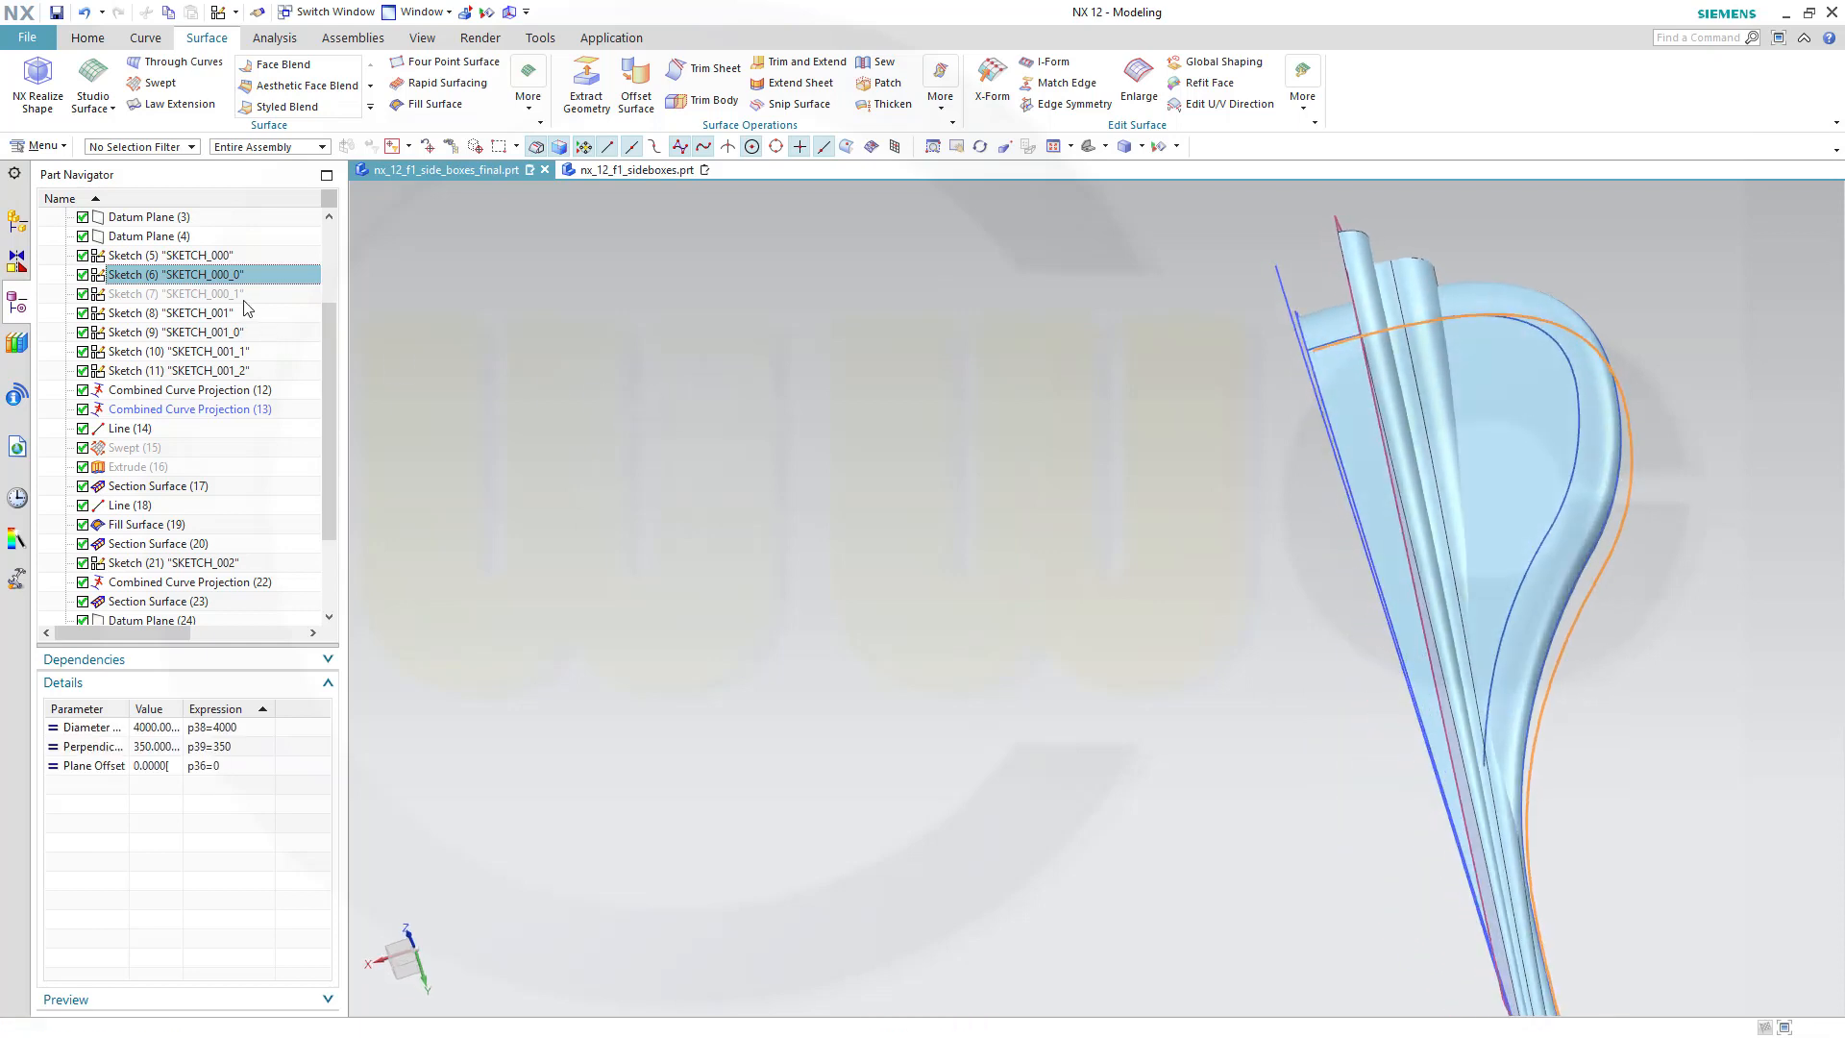
pyautogui.click(212, 257)
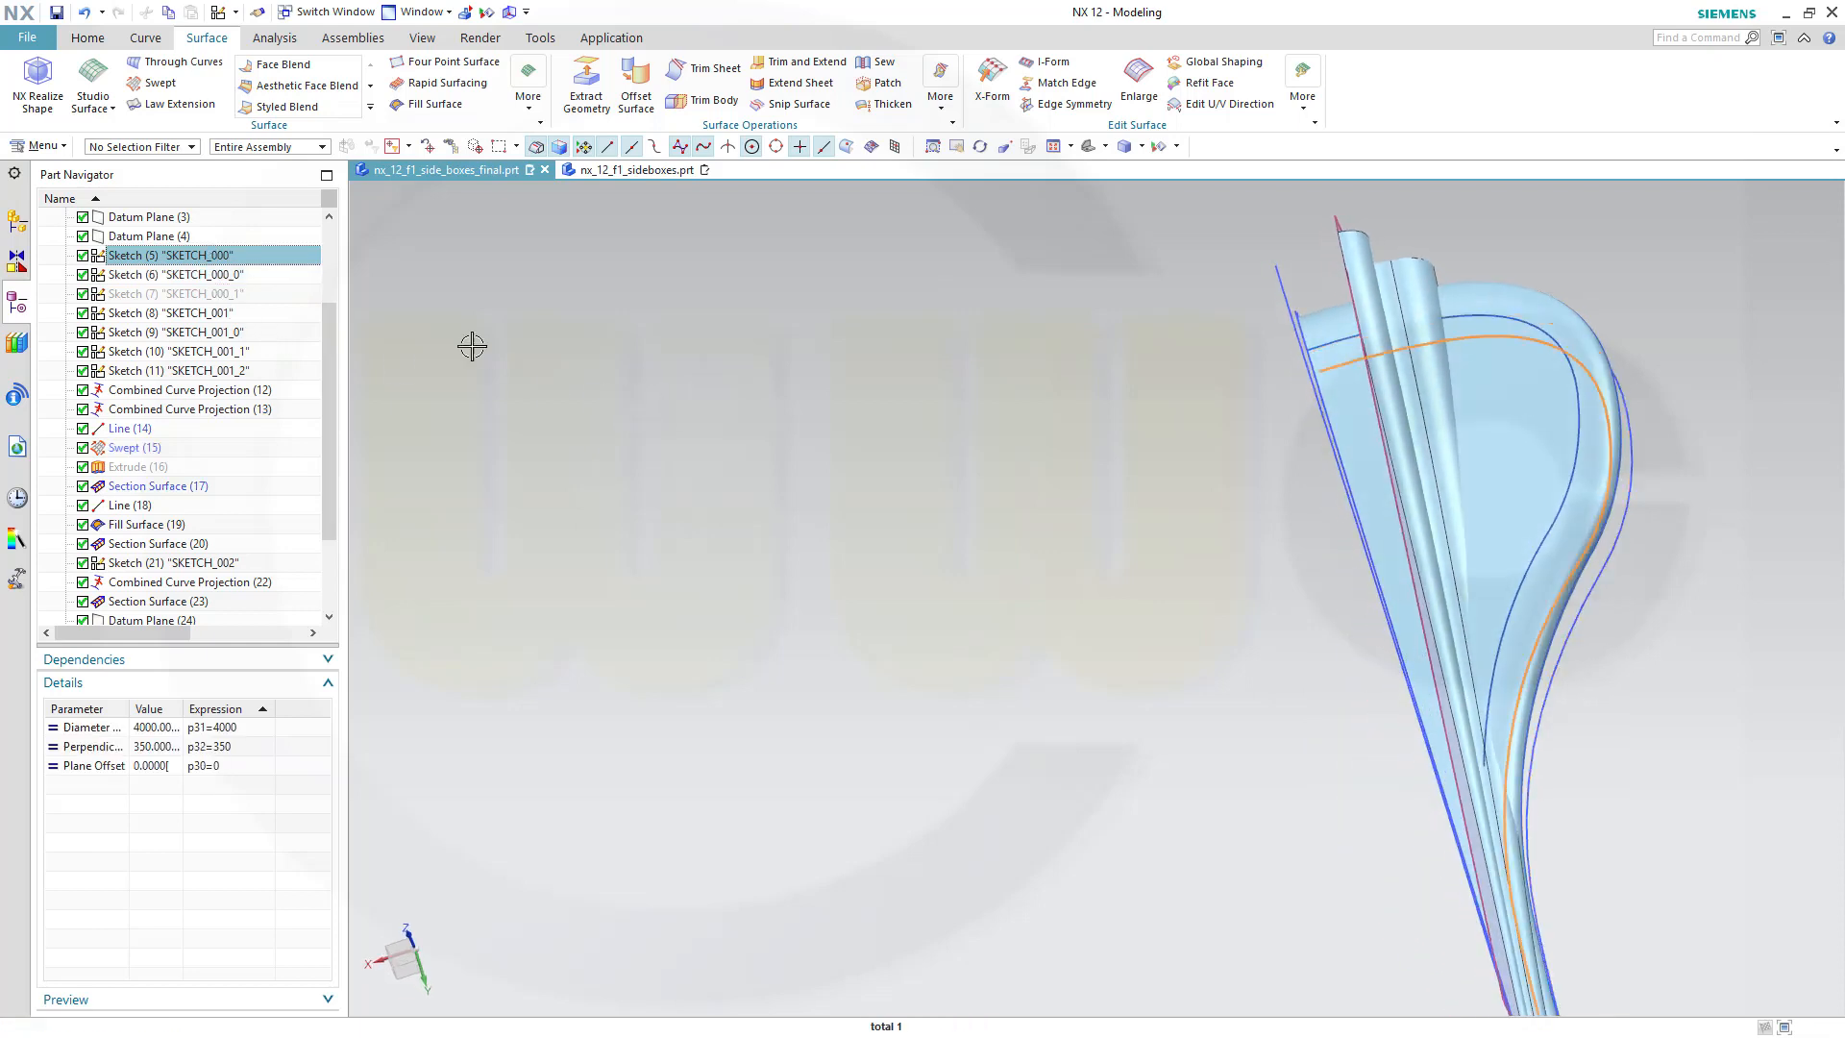
pyautogui.moveTo(759, 478)
pyautogui.mouseDown(button='middle')
pyautogui.moveTo(778, 515)
pyautogui.moveTo(778, 490)
pyautogui.mouseUp(button='middle')
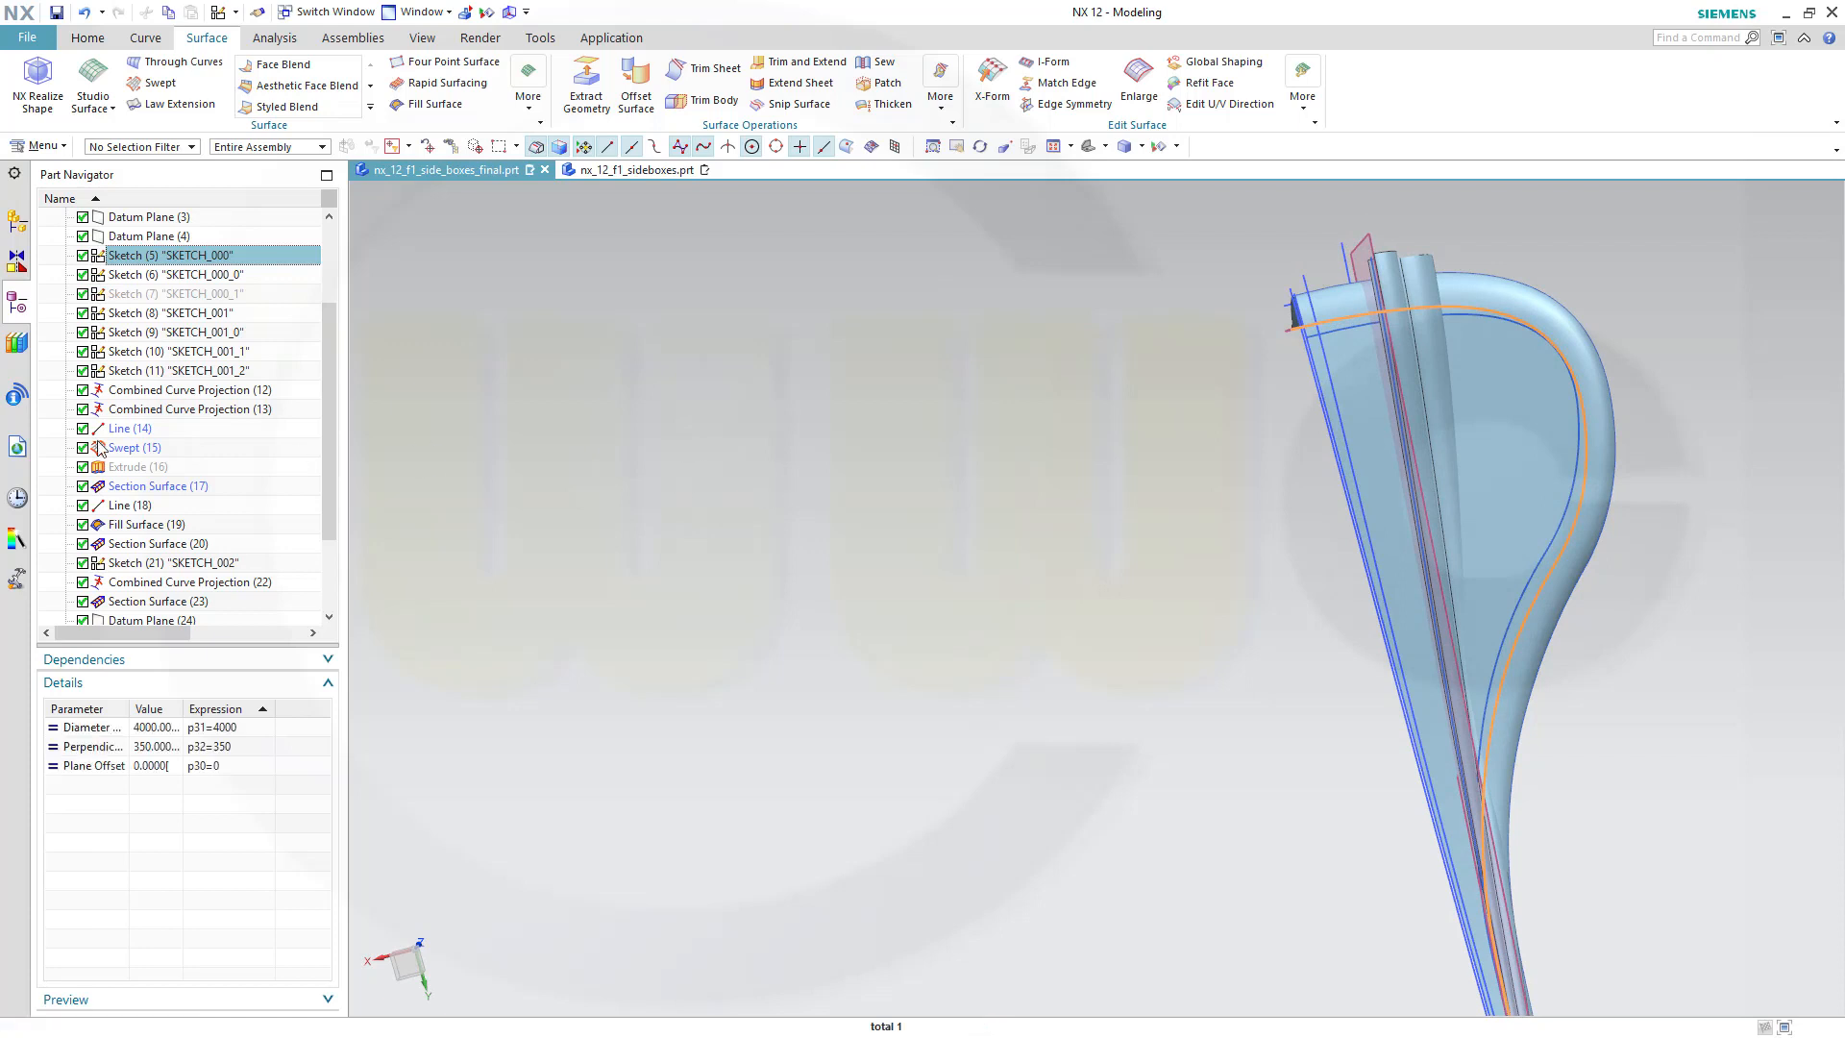
pyautogui.click(186, 313)
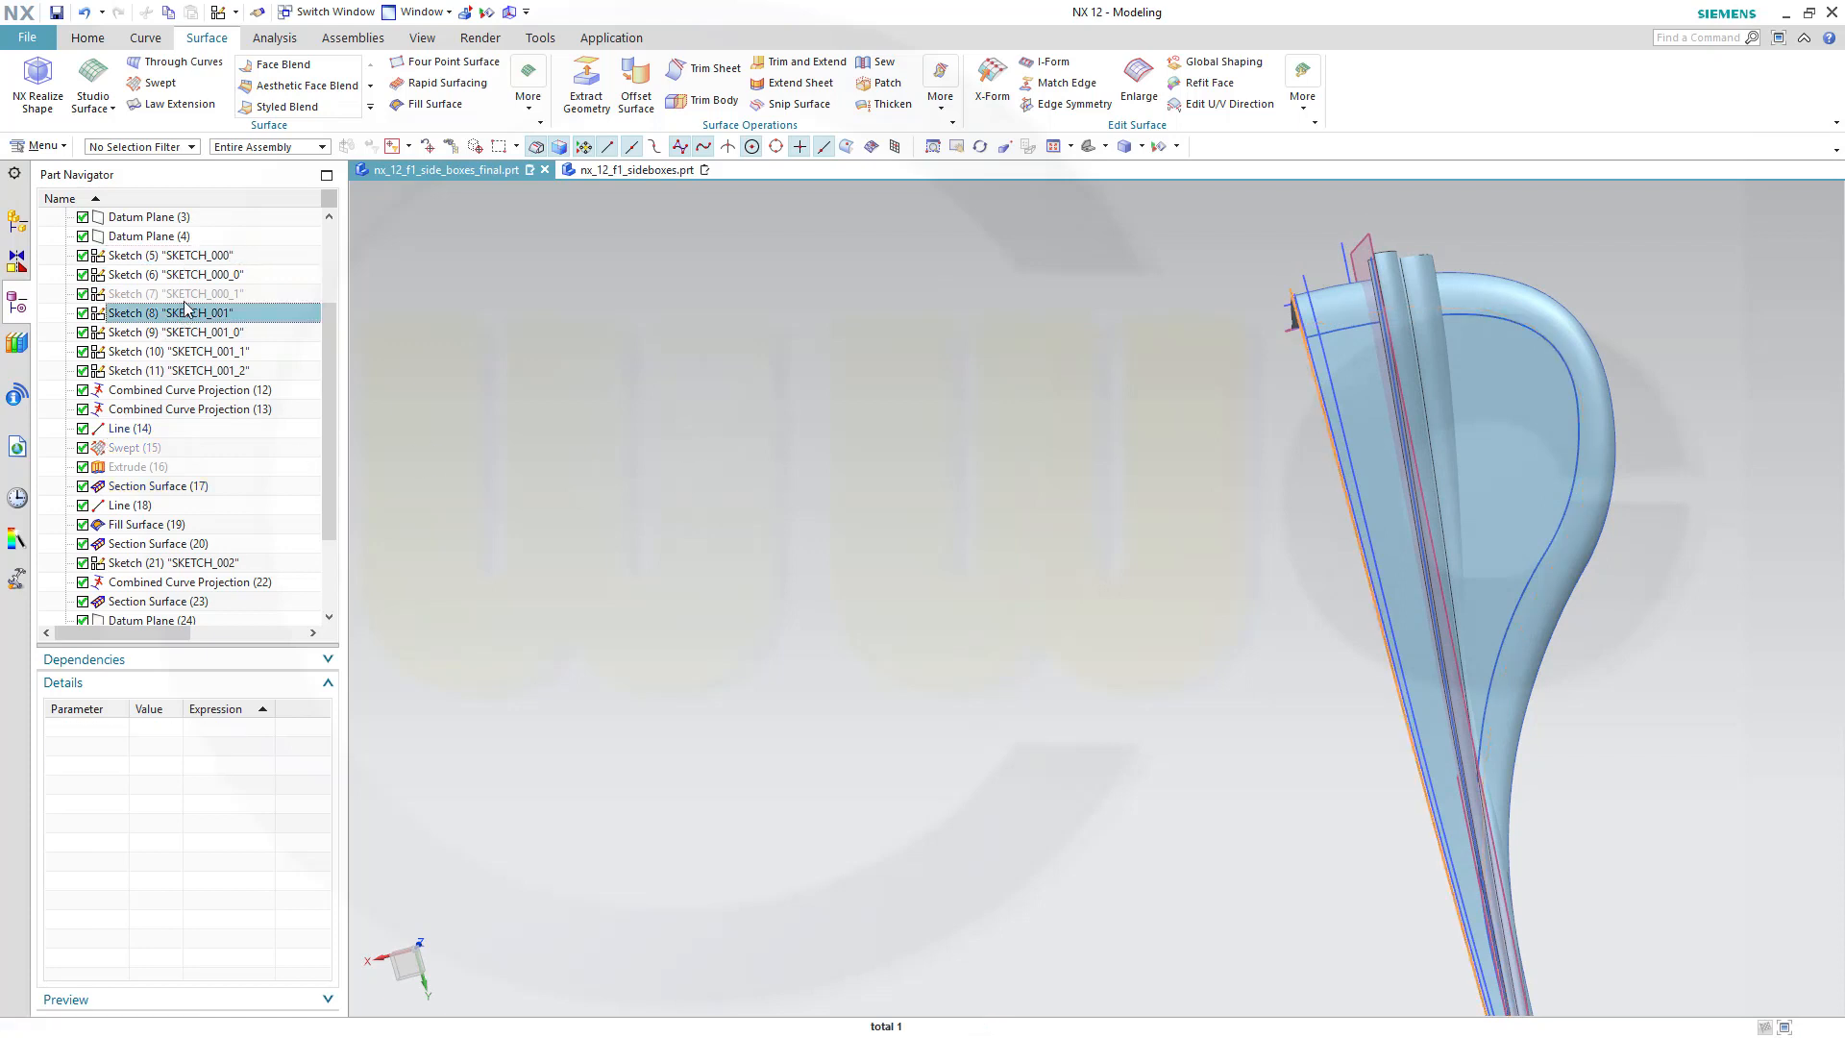
# Edit SKETCH_000_1 by moving two defining points along the spline's falling side and its narrow-end point slightly outward, and finish the sketch.
pyautogui.click(186, 296)
pyautogui.doubleClick(183, 296)
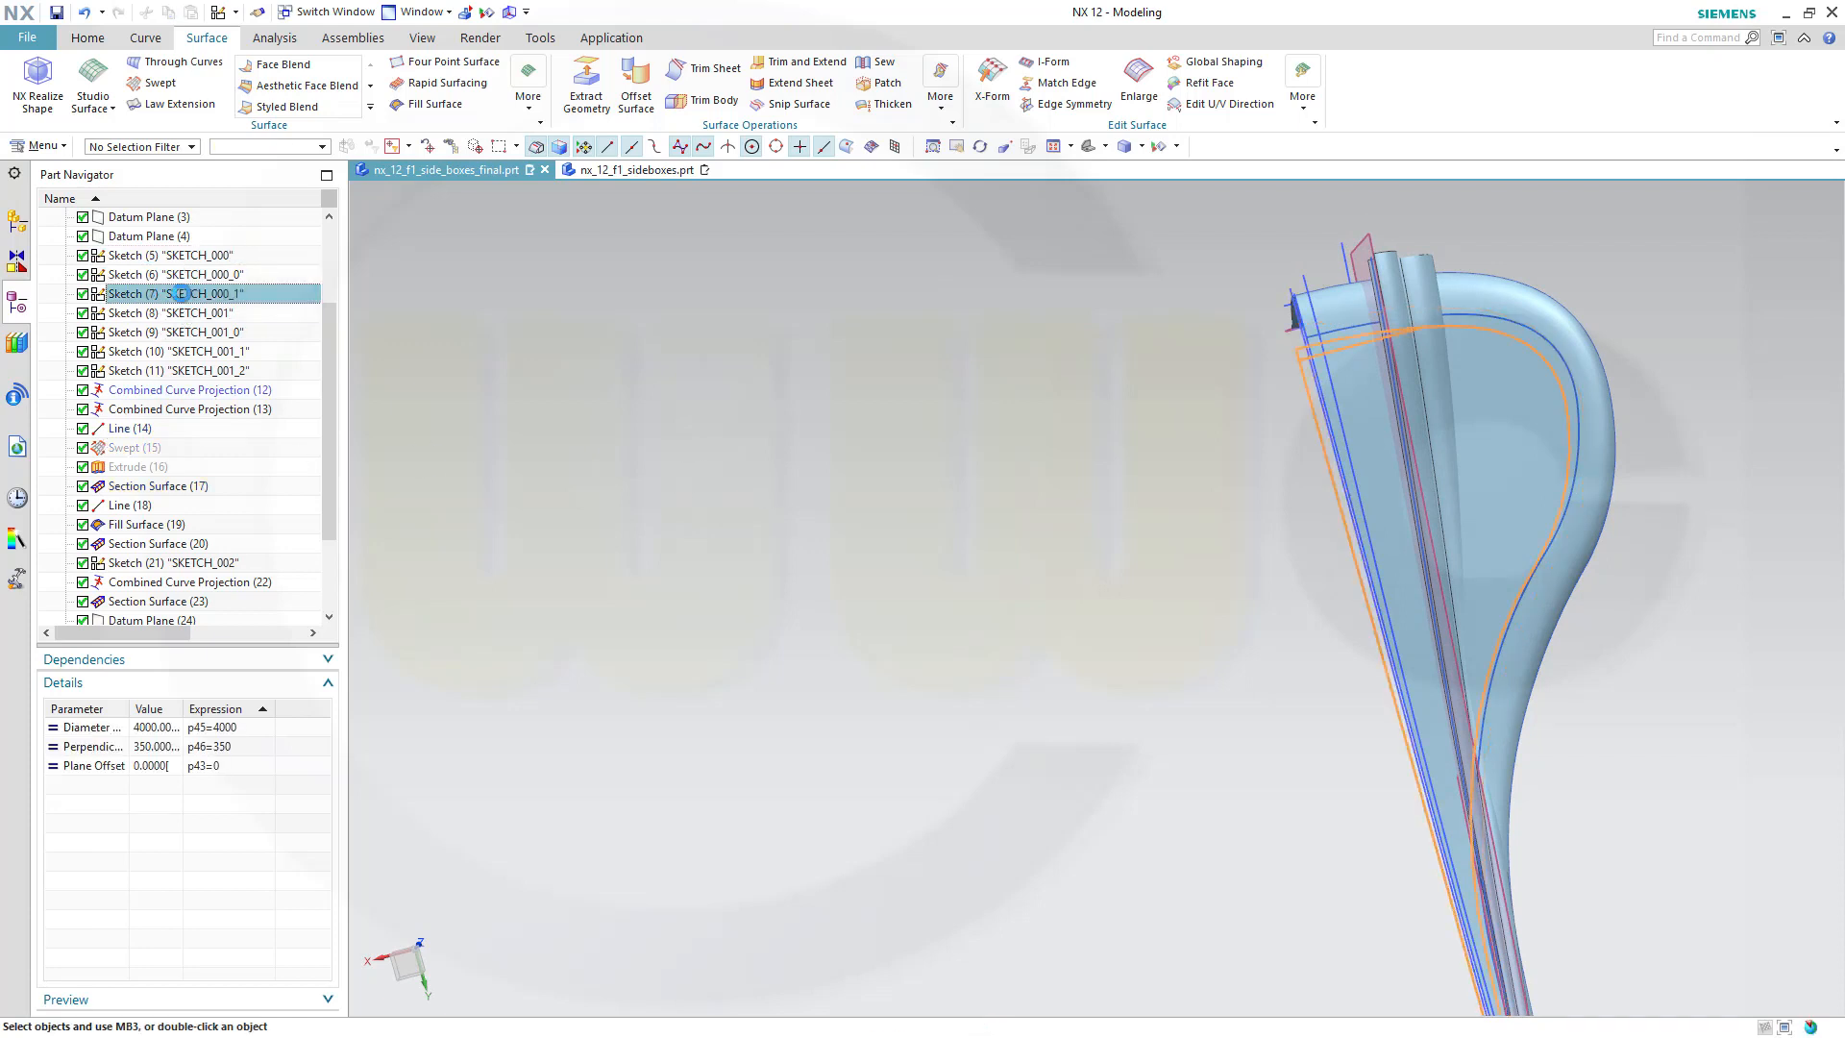
pyautogui.scroll(5, 1031, 569)
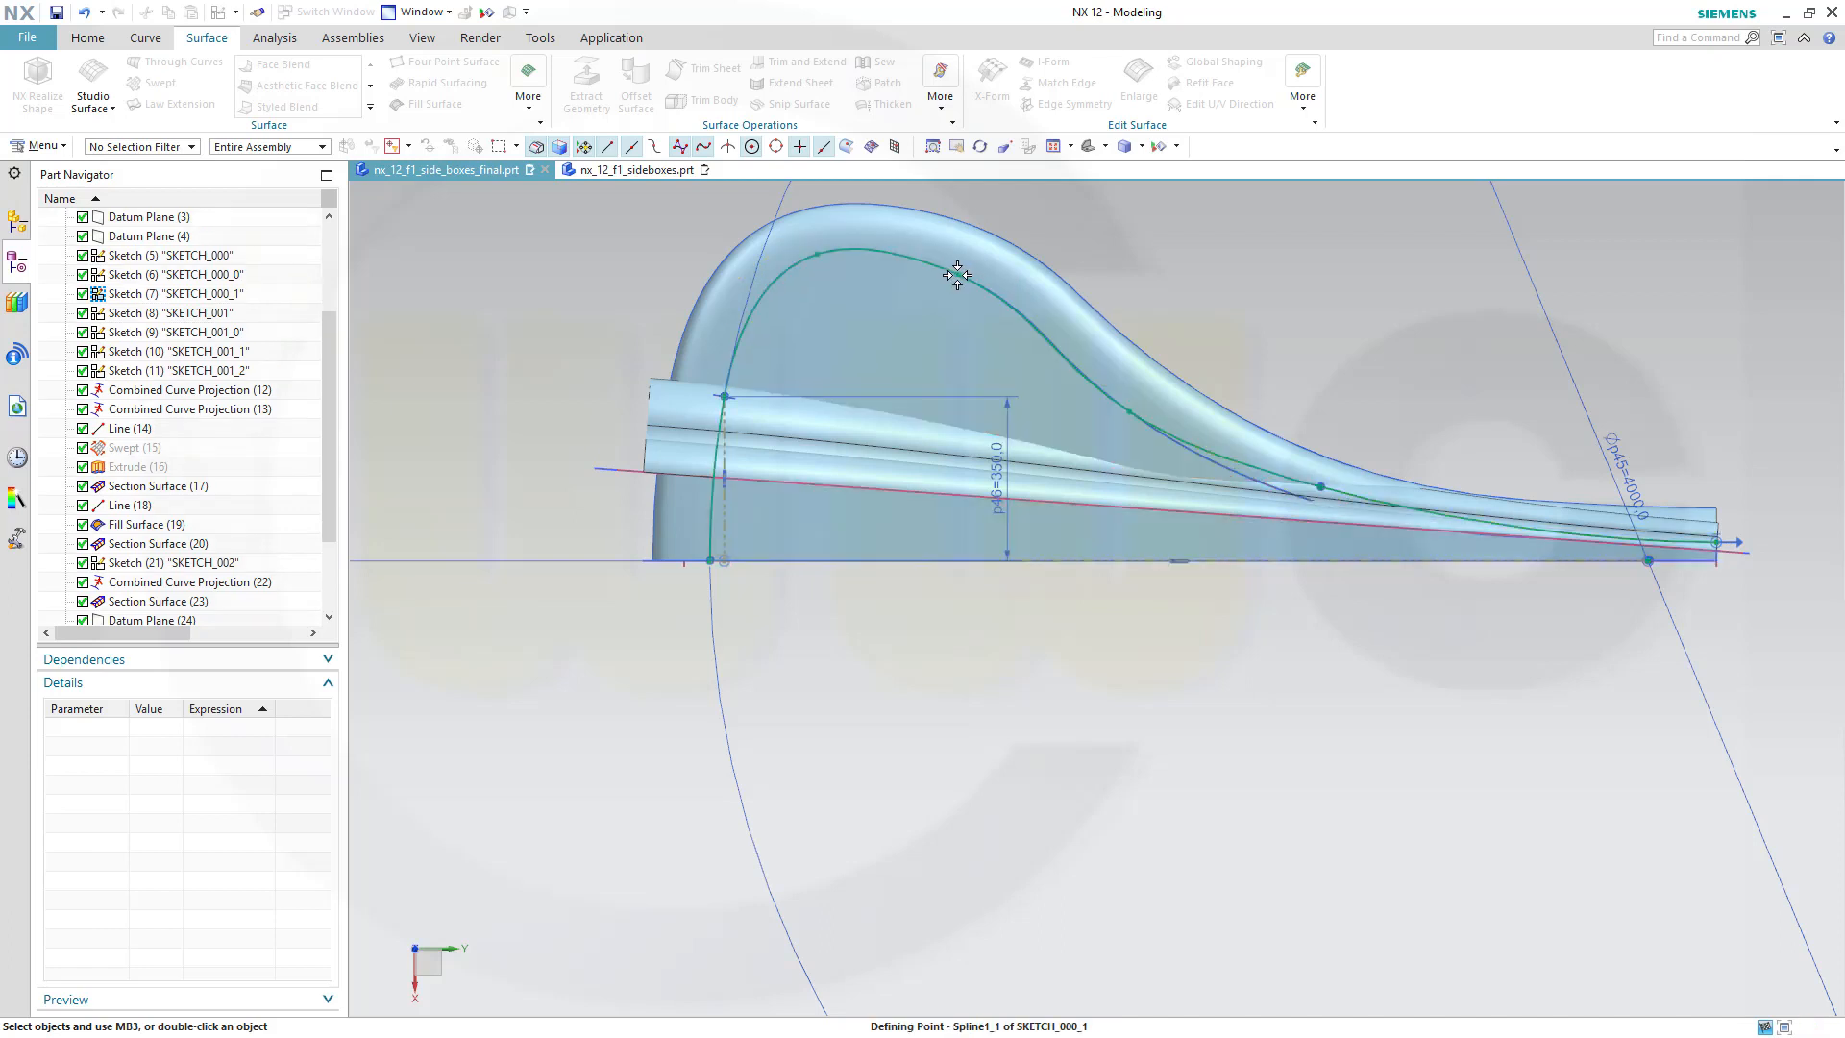
pyautogui.moveTo(947, 275); pyautogui.dragTo(942, 260)
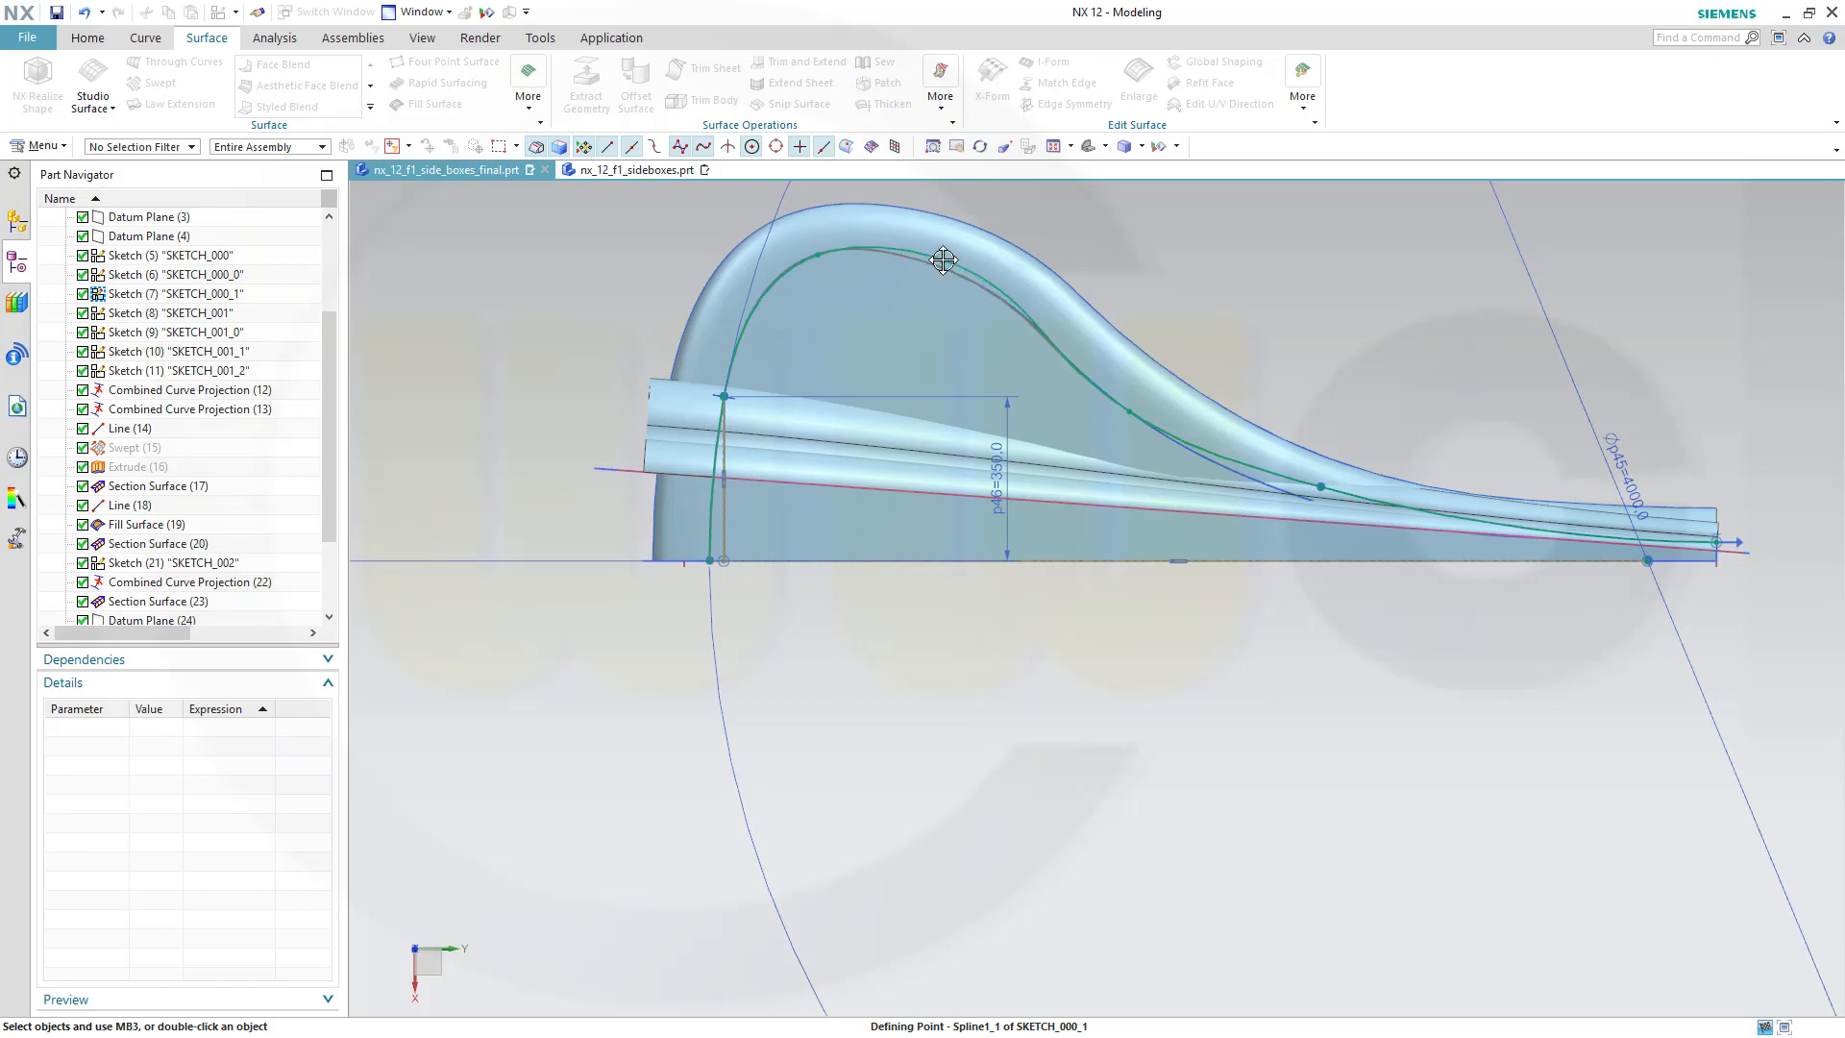
pyautogui.click(1126, 398)
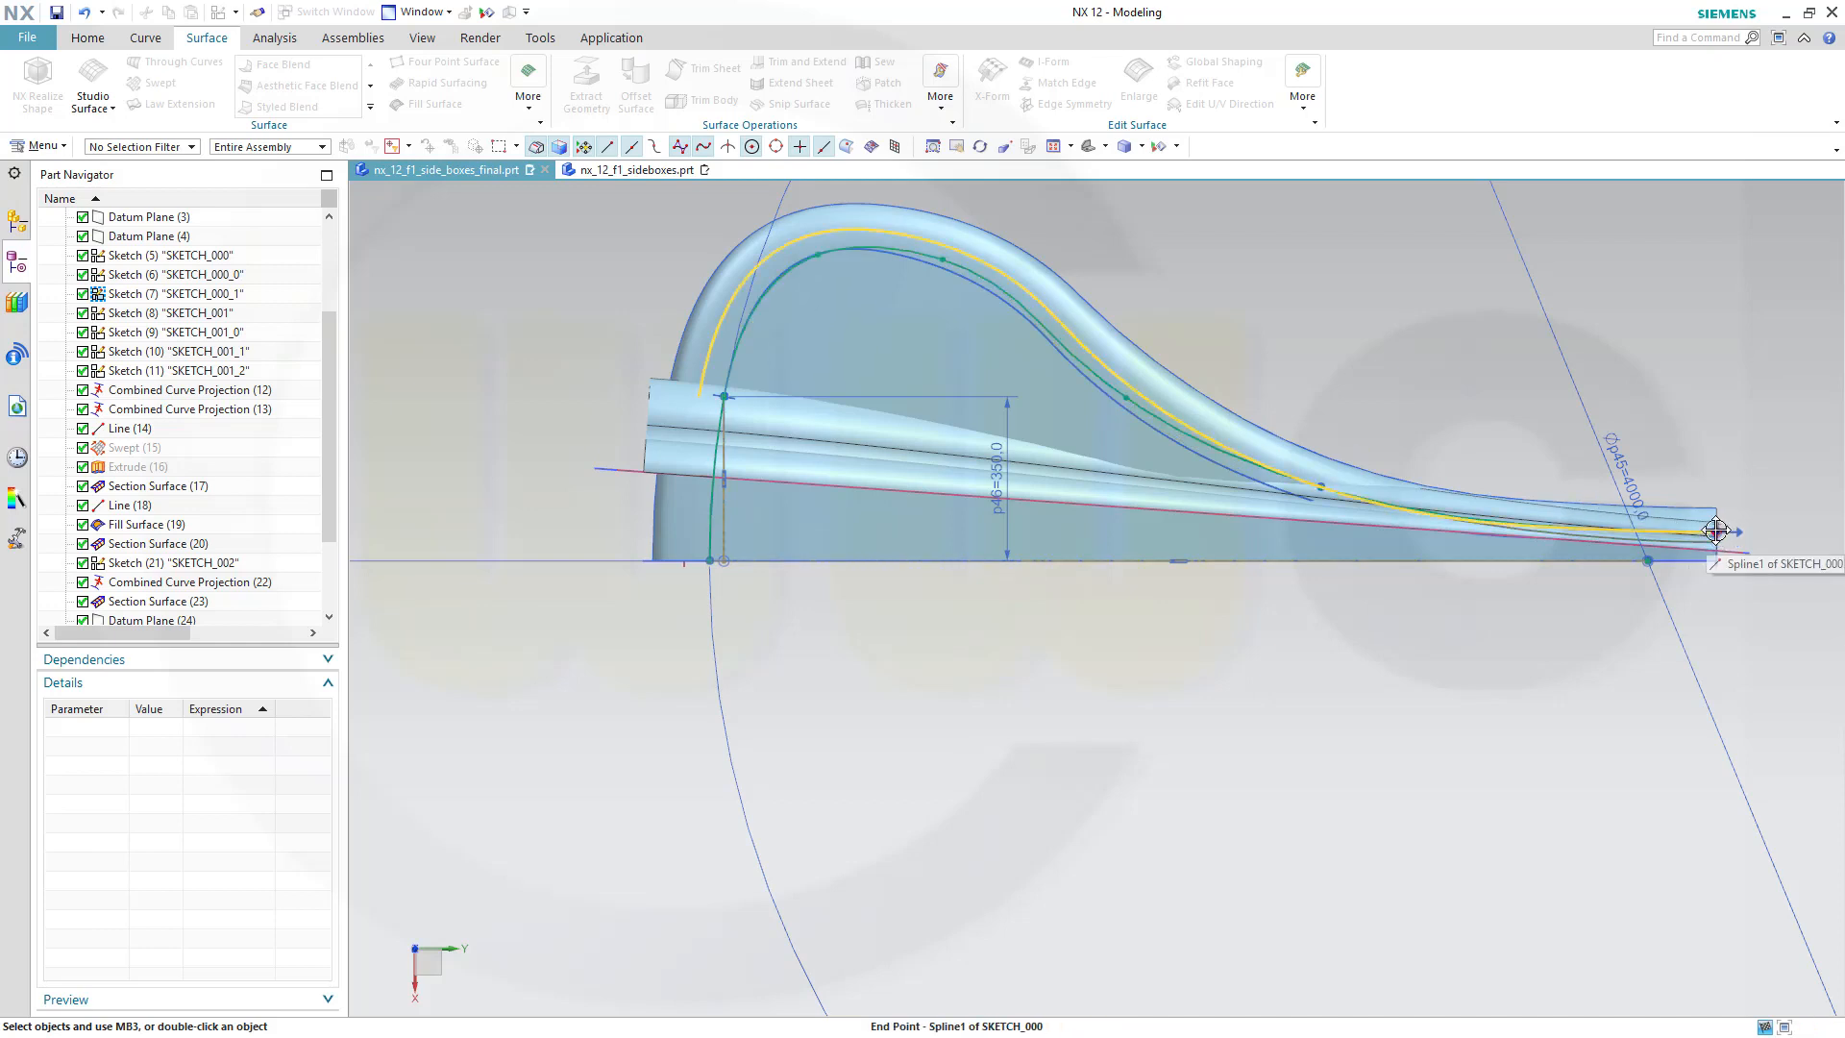
pyautogui.scroll(-1, 1547, 603)
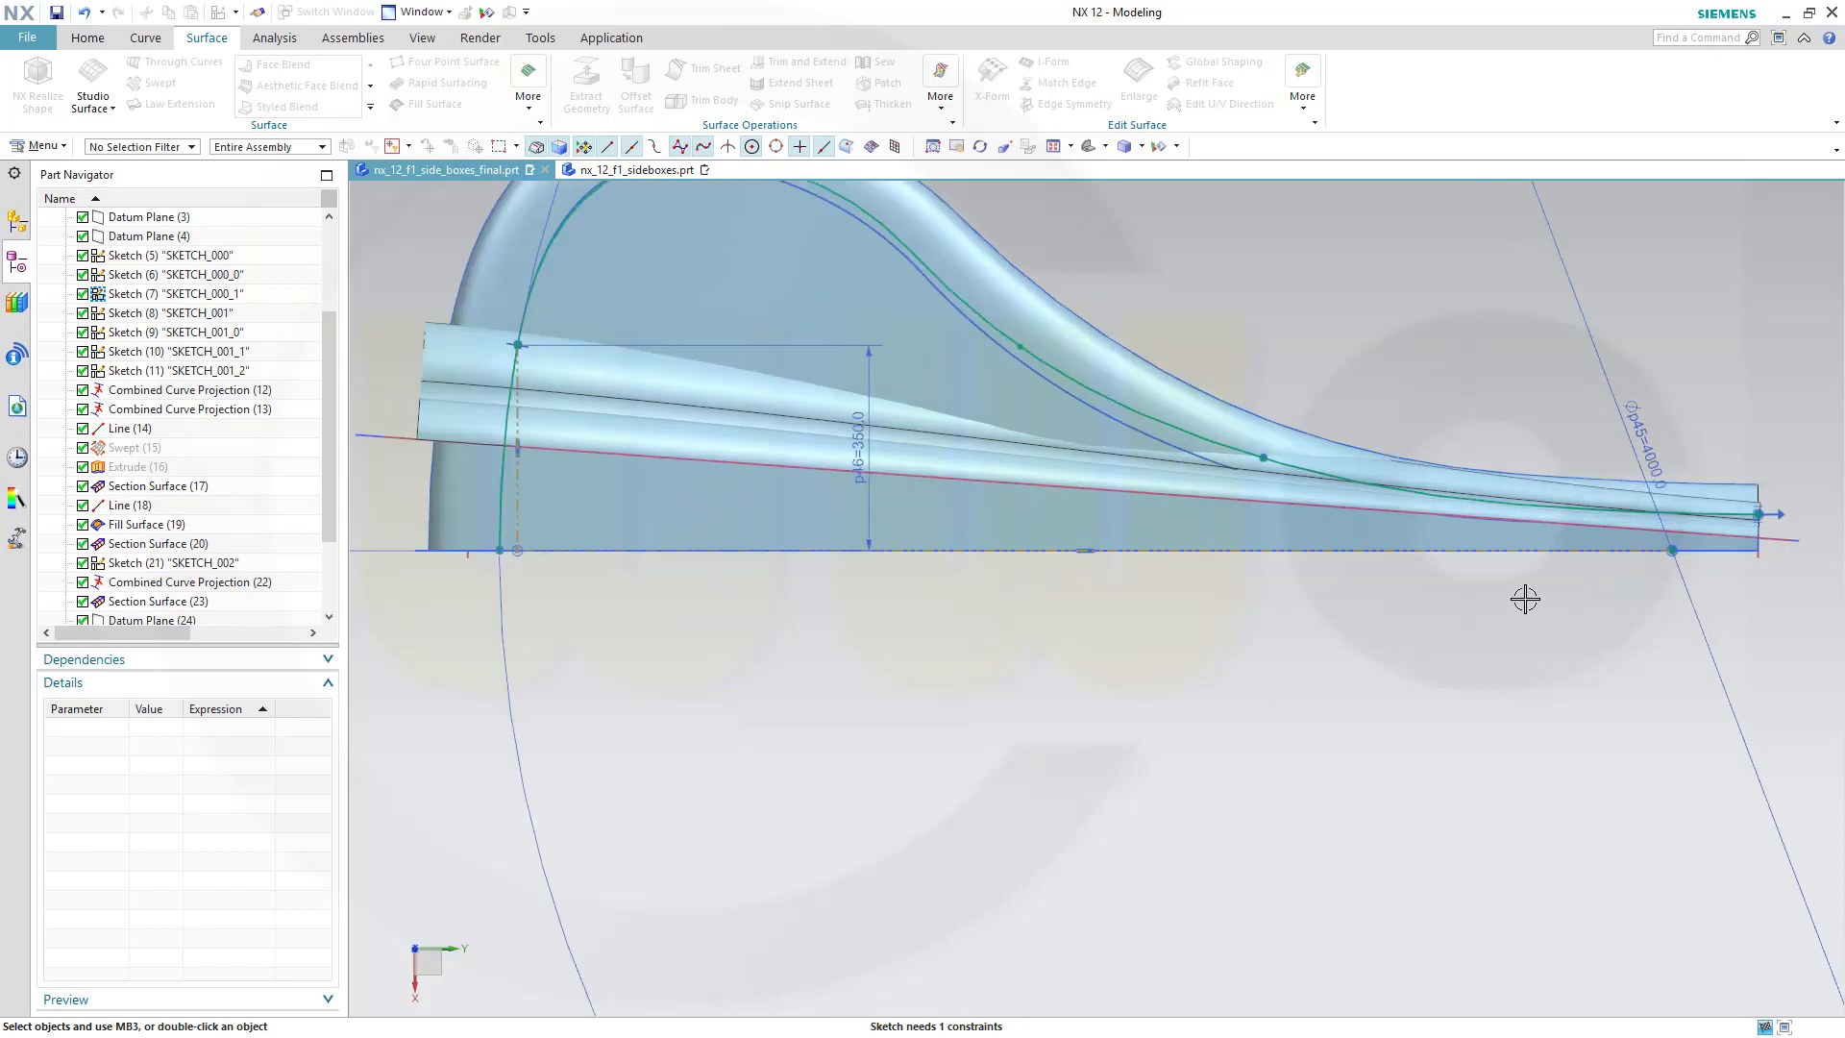
pyautogui.rightClick(1422, 278)
pyautogui.click(1465, 290)
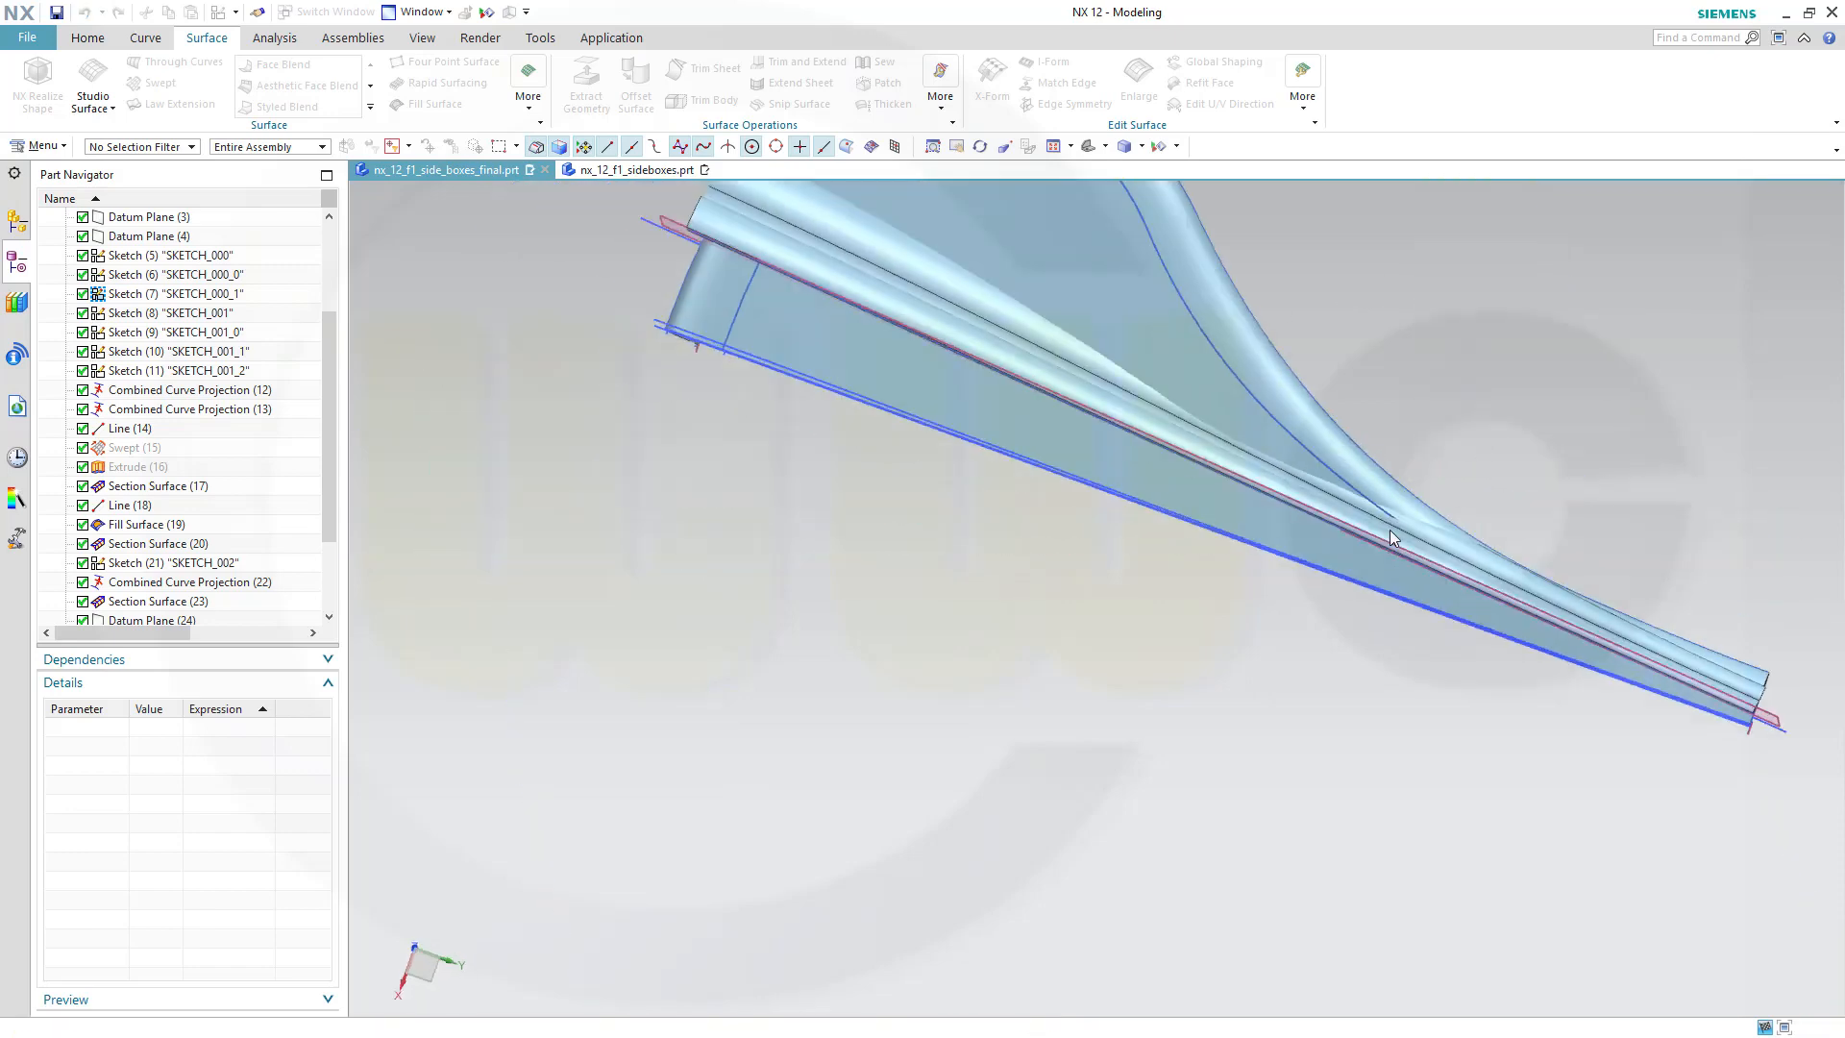
# Edit Section Surface (20) so that the depth of its start control region is 50.
pyautogui.moveTo(1569, 803); pyautogui.dragTo(822, 488, button='middle')
pyautogui.scroll(3, 893, 368)
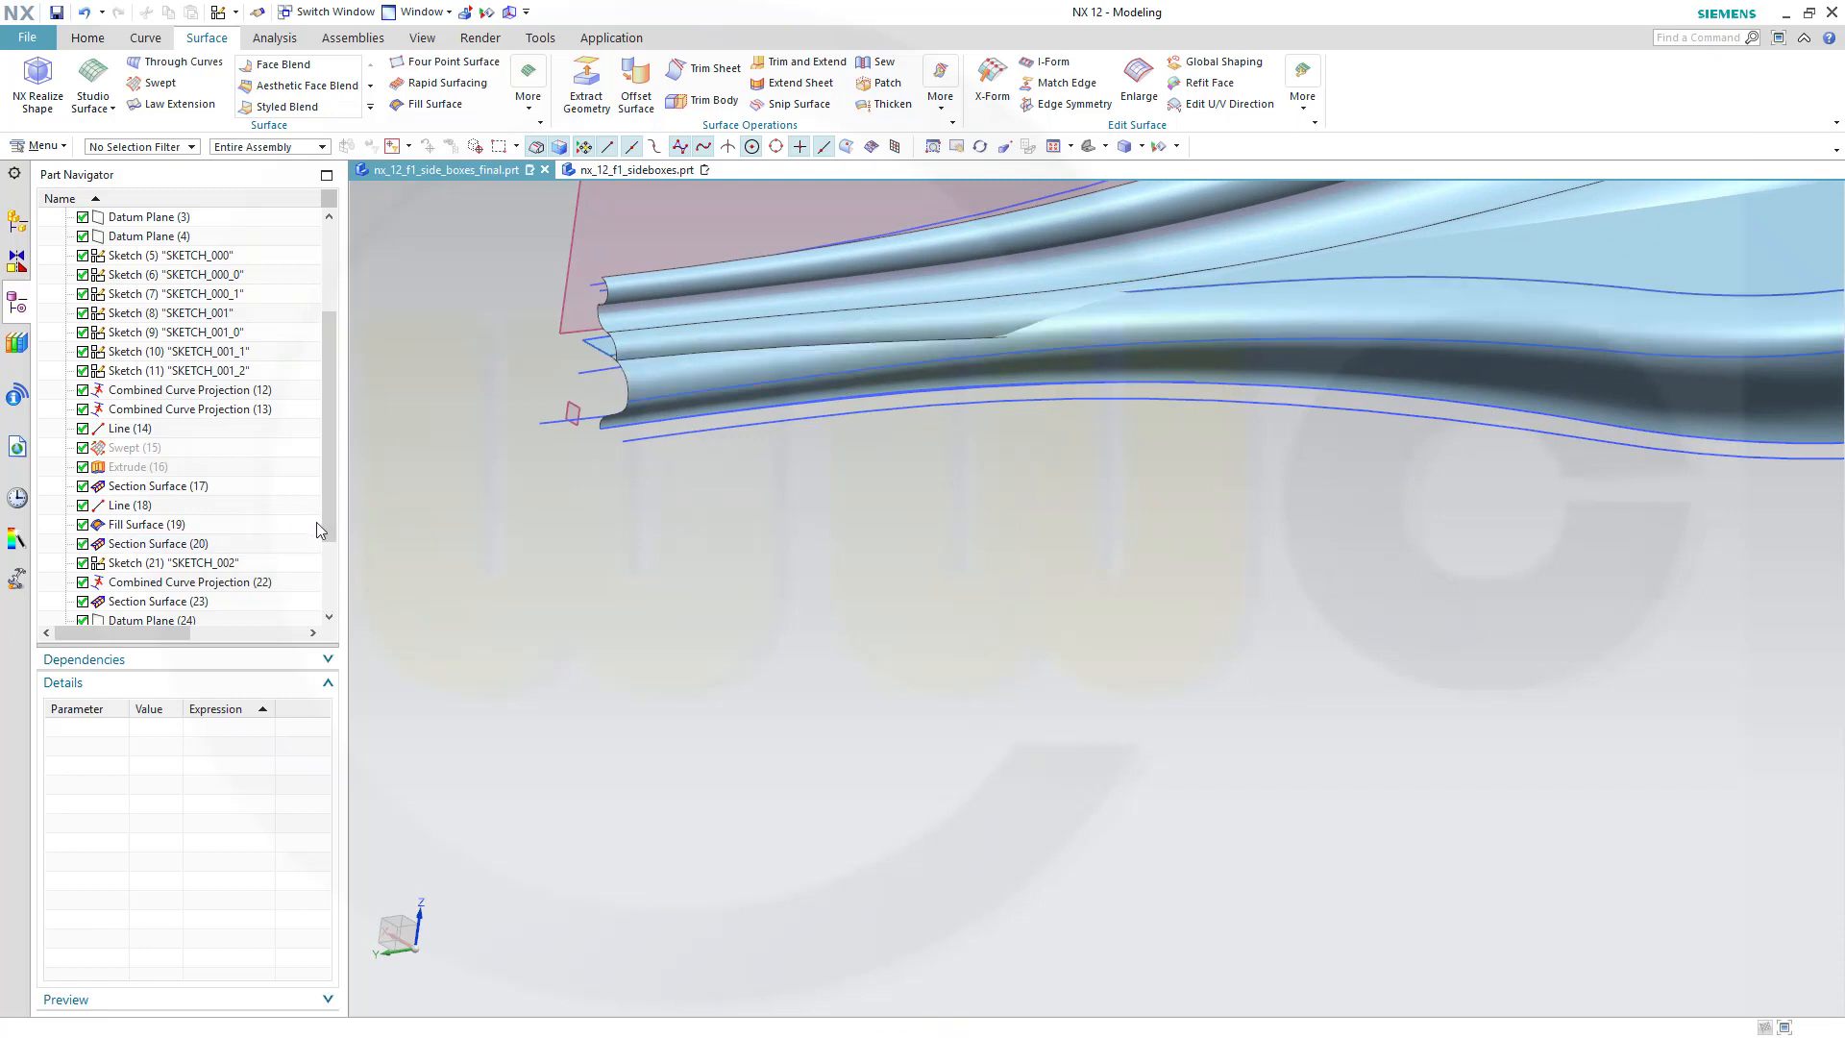
pyautogui.moveTo(324, 529); pyautogui.dragTo(323, 596)
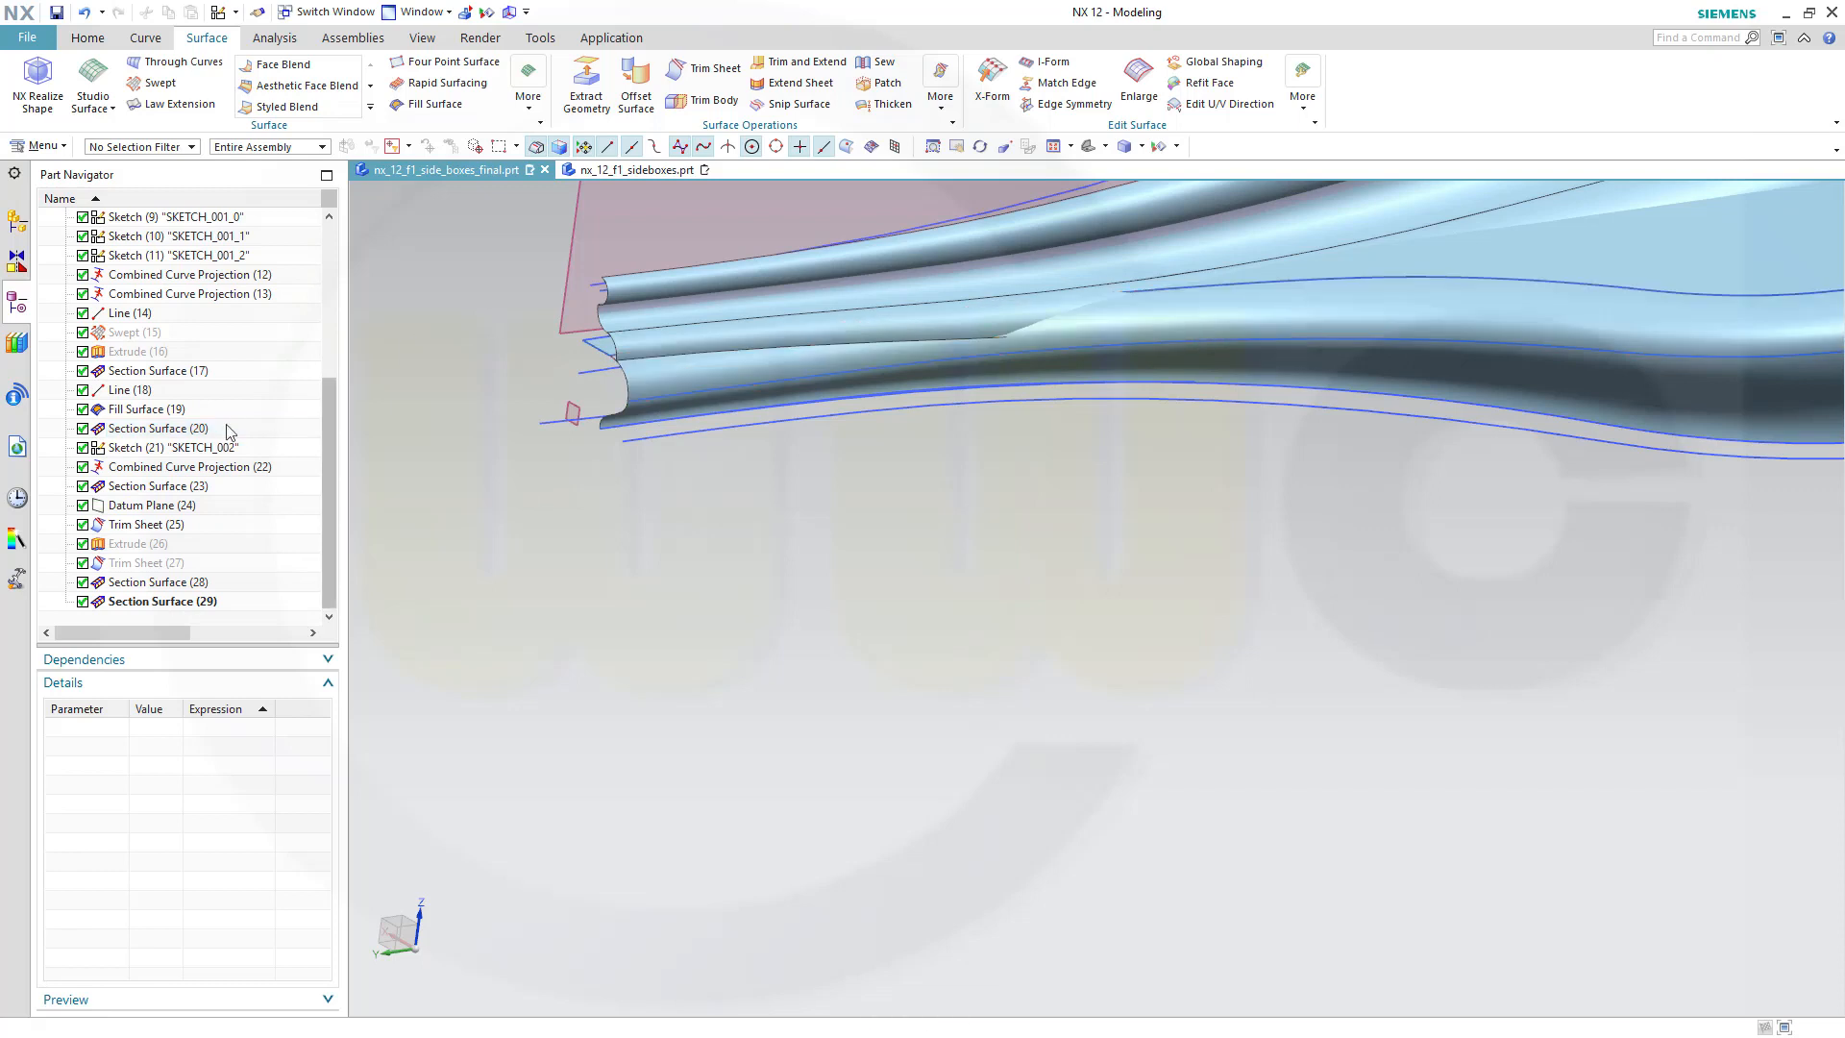
pyautogui.click(176, 432)
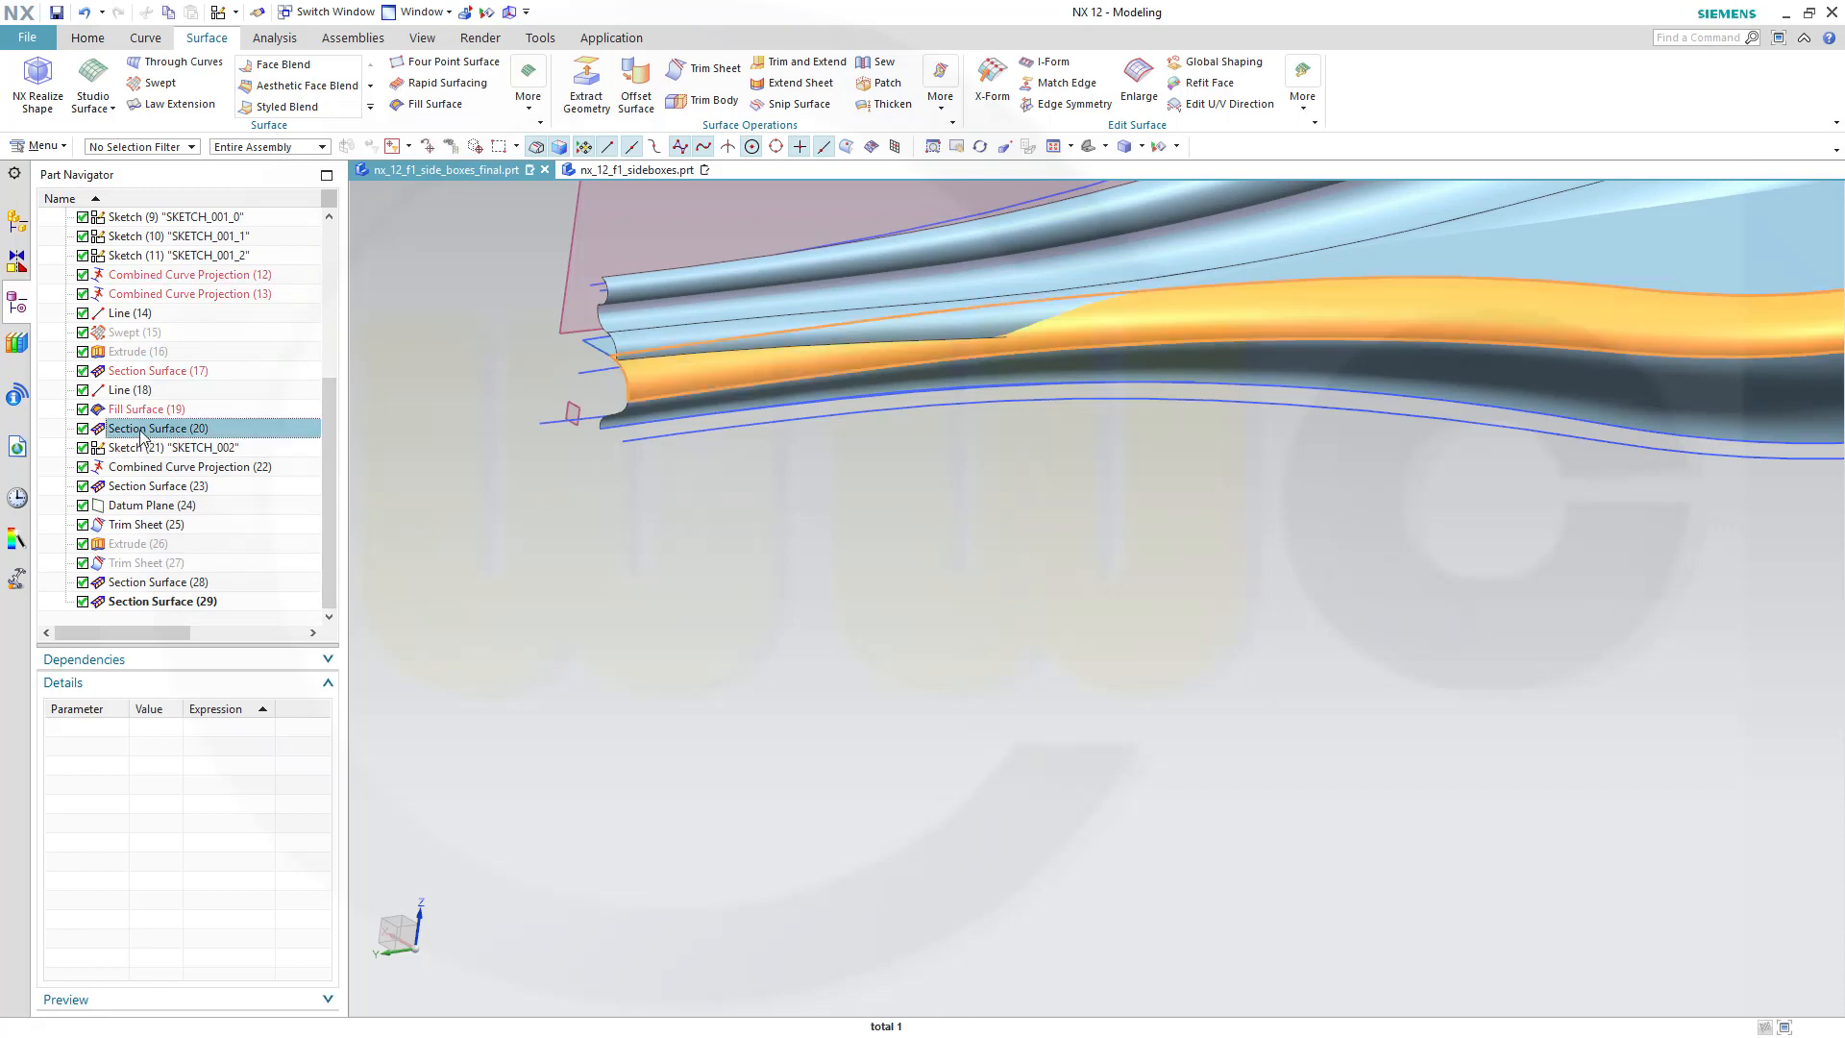
pyautogui.doubleClick(142, 431)
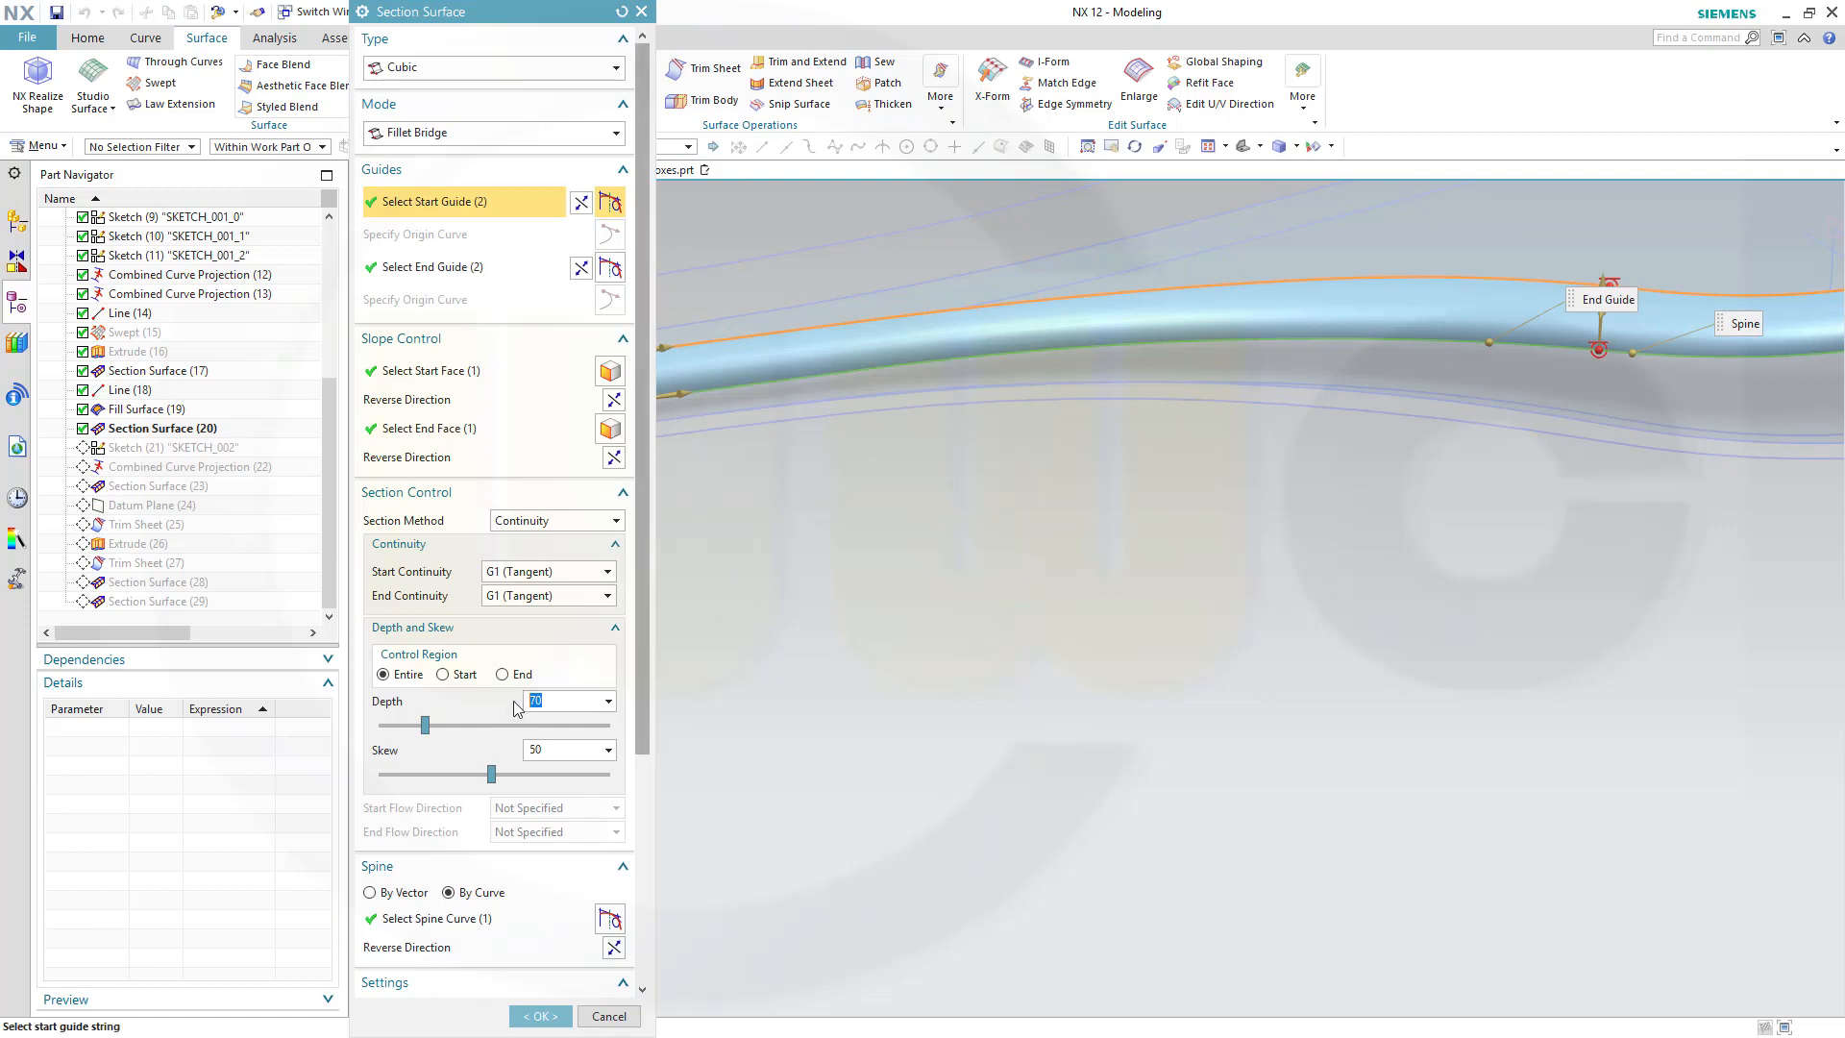
pyautogui.click(443, 675)
pyautogui.press('Tab')
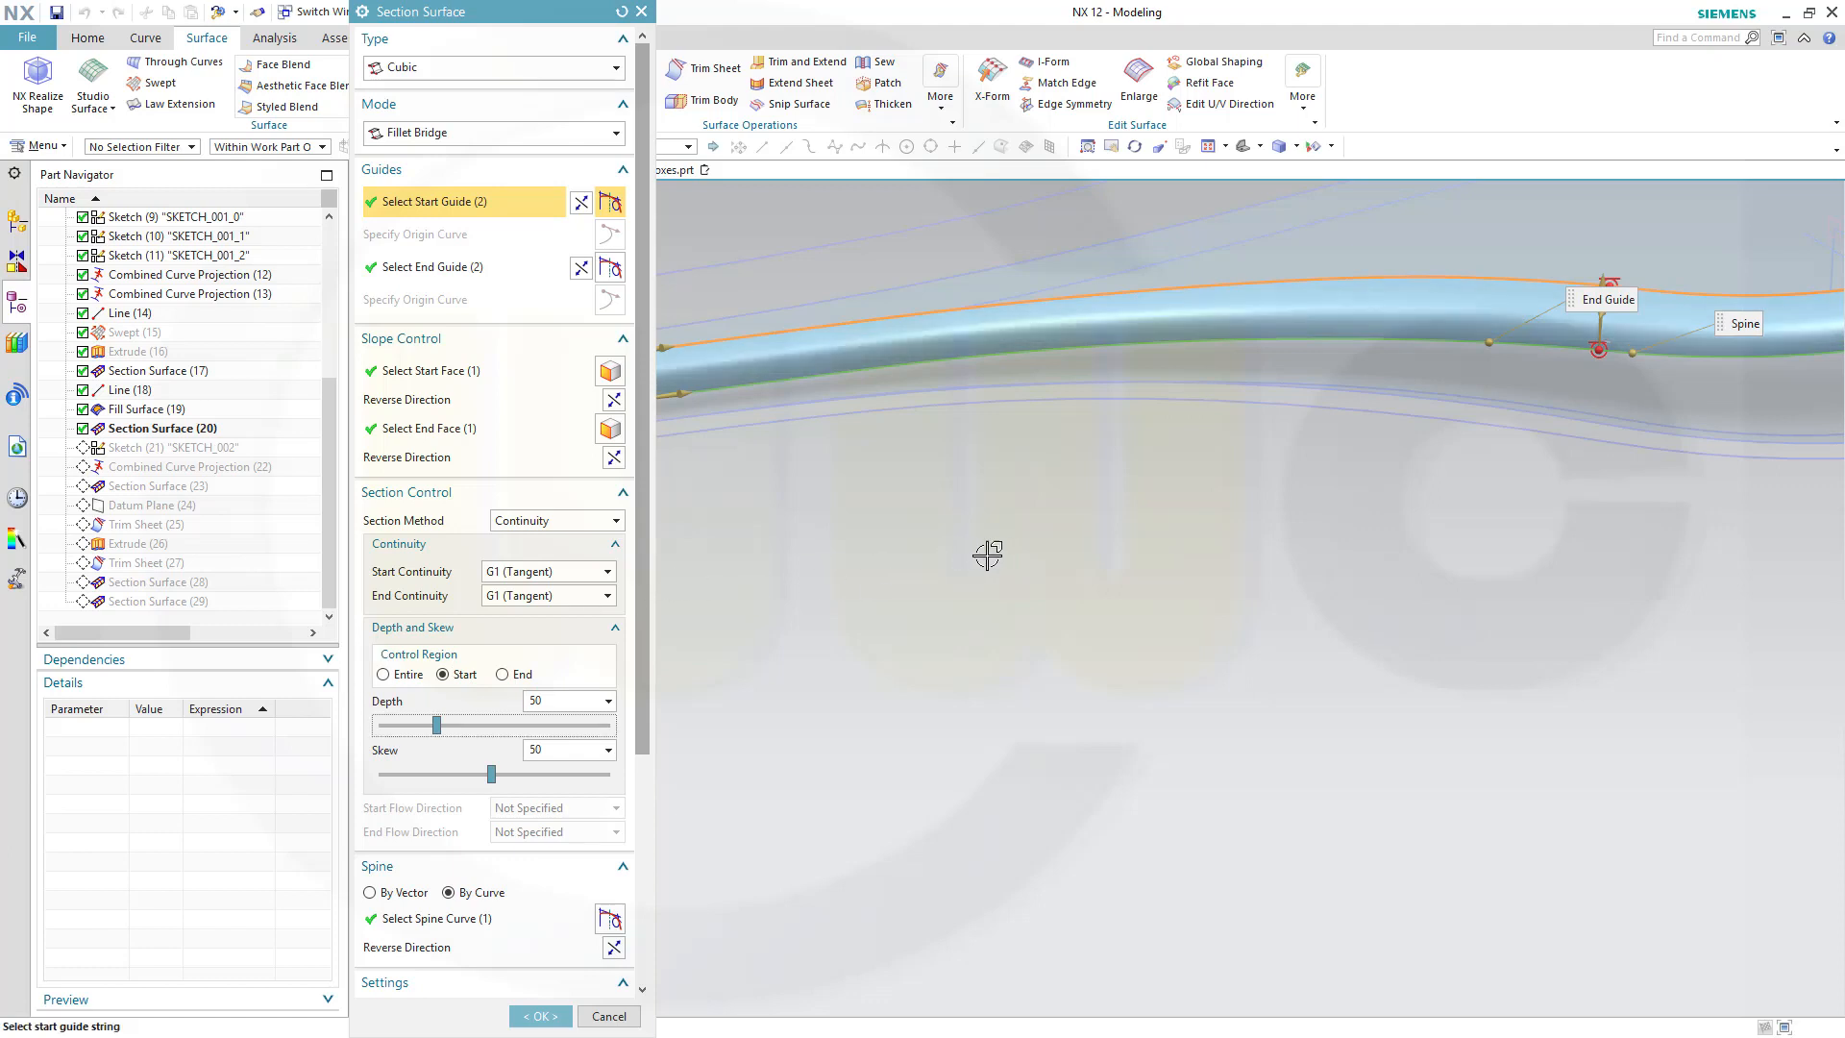
pyautogui.moveTo(989, 551); pyautogui.dragTo(1041, 553, button='middle')
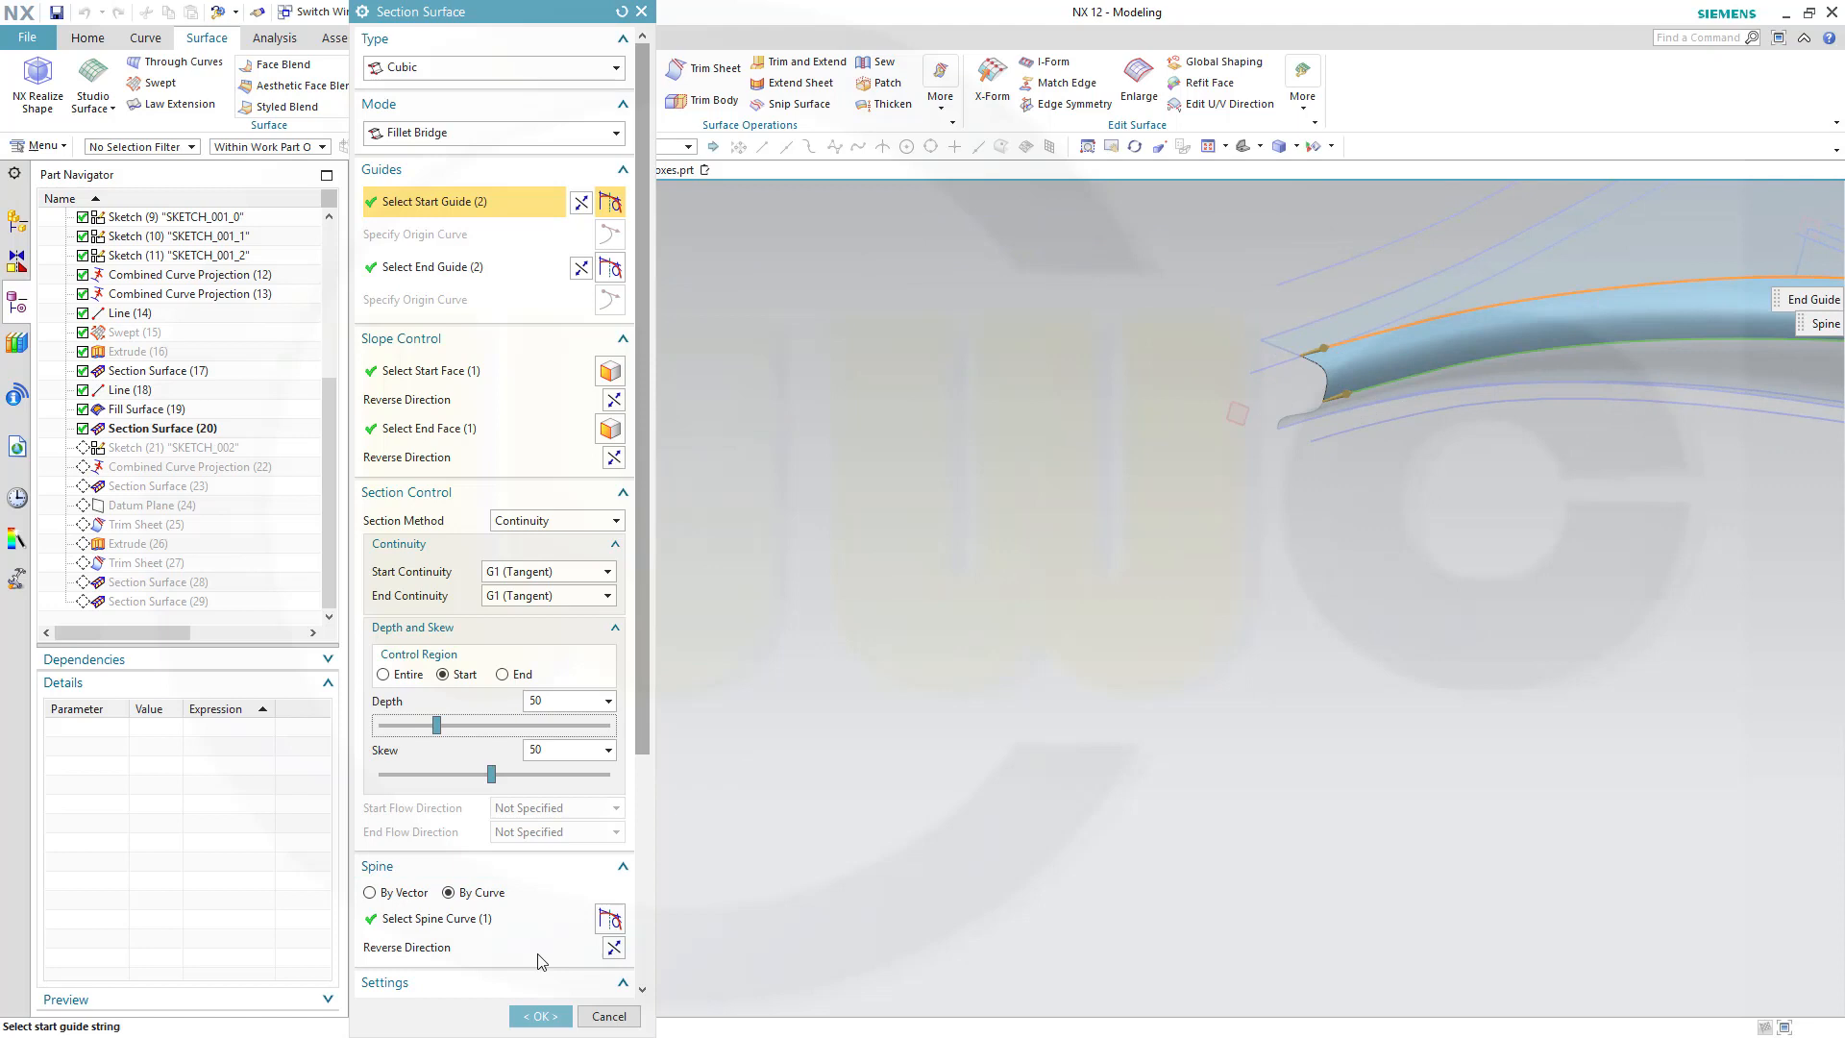
pyautogui.click(538, 1015)
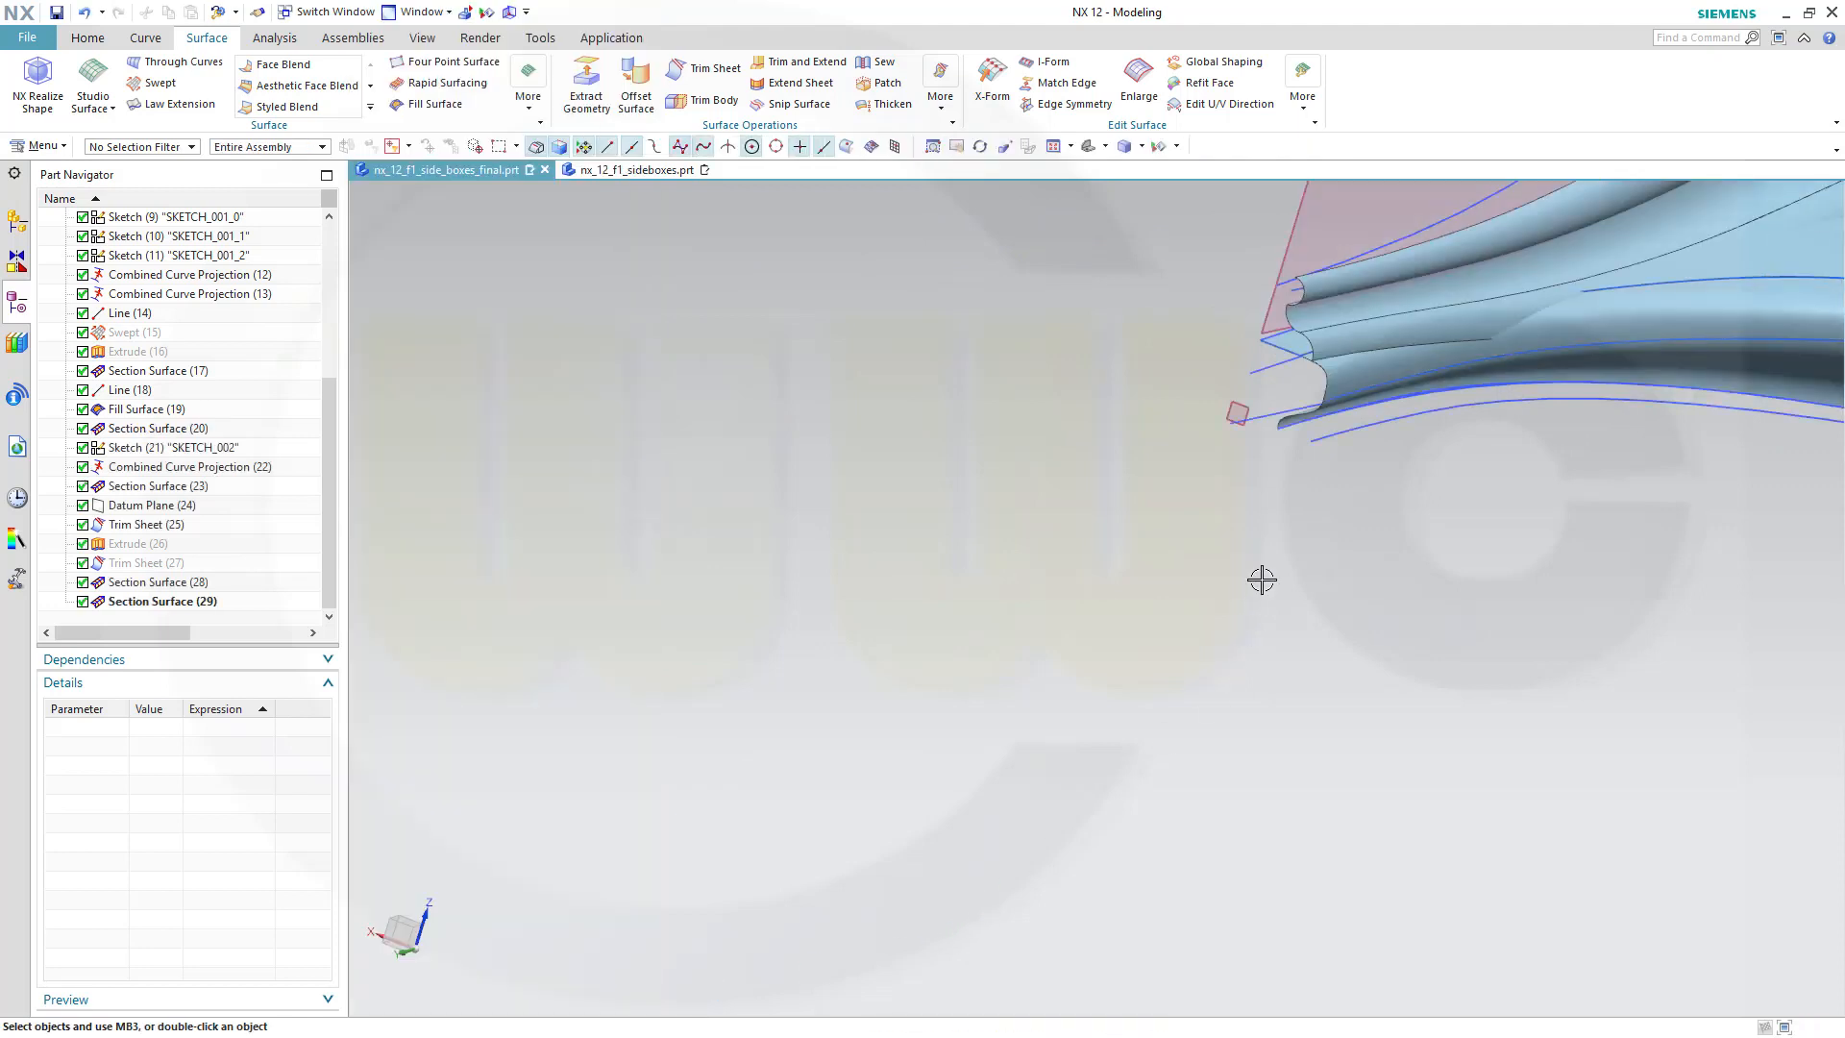
# Set the end value of the radius law to 20 mm for the upper section surface, Section Surface (28).
pyautogui.moveTo(1261, 579); pyautogui.dragTo(1343, 609, button='middle')
pyautogui.keyDown('shift'); pyautogui.moveTo(1518, 580); pyautogui.dragTo(1255, 713, button='middle'); pyautogui.keyUp('shift')
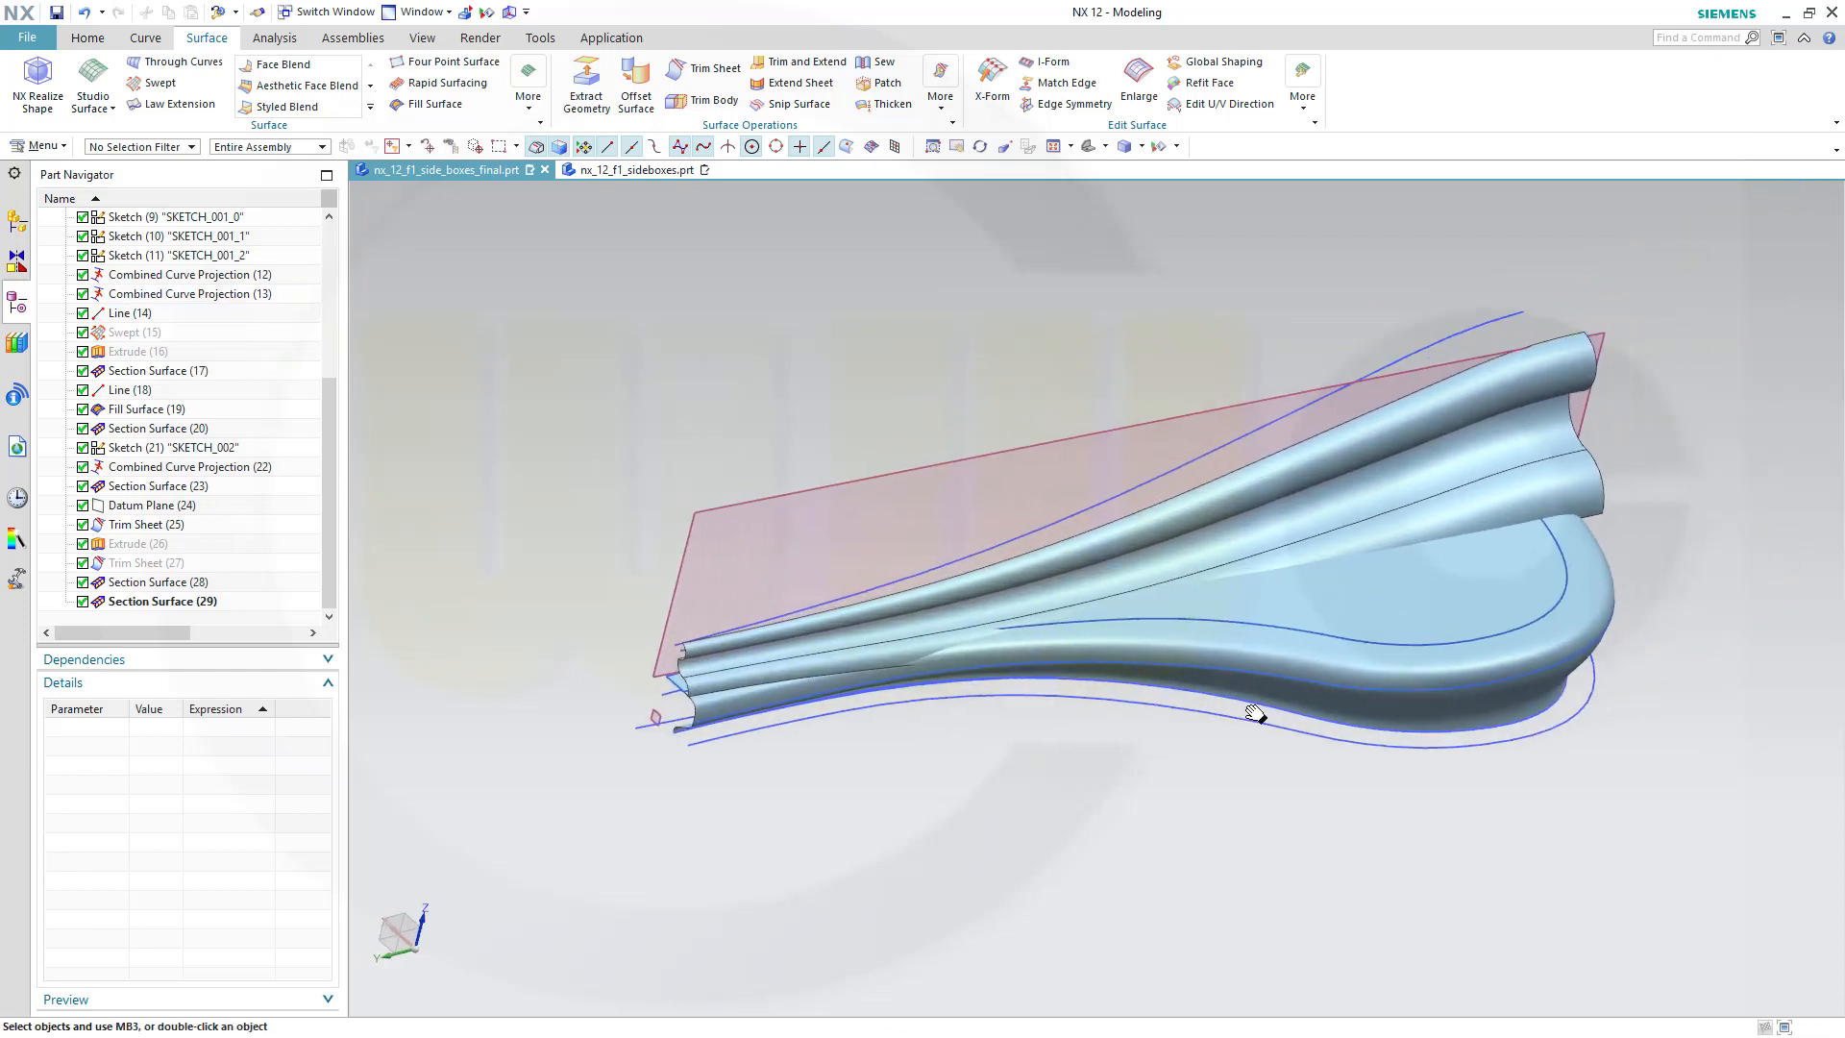
pyautogui.click(176, 583)
pyautogui.click(227, 757)
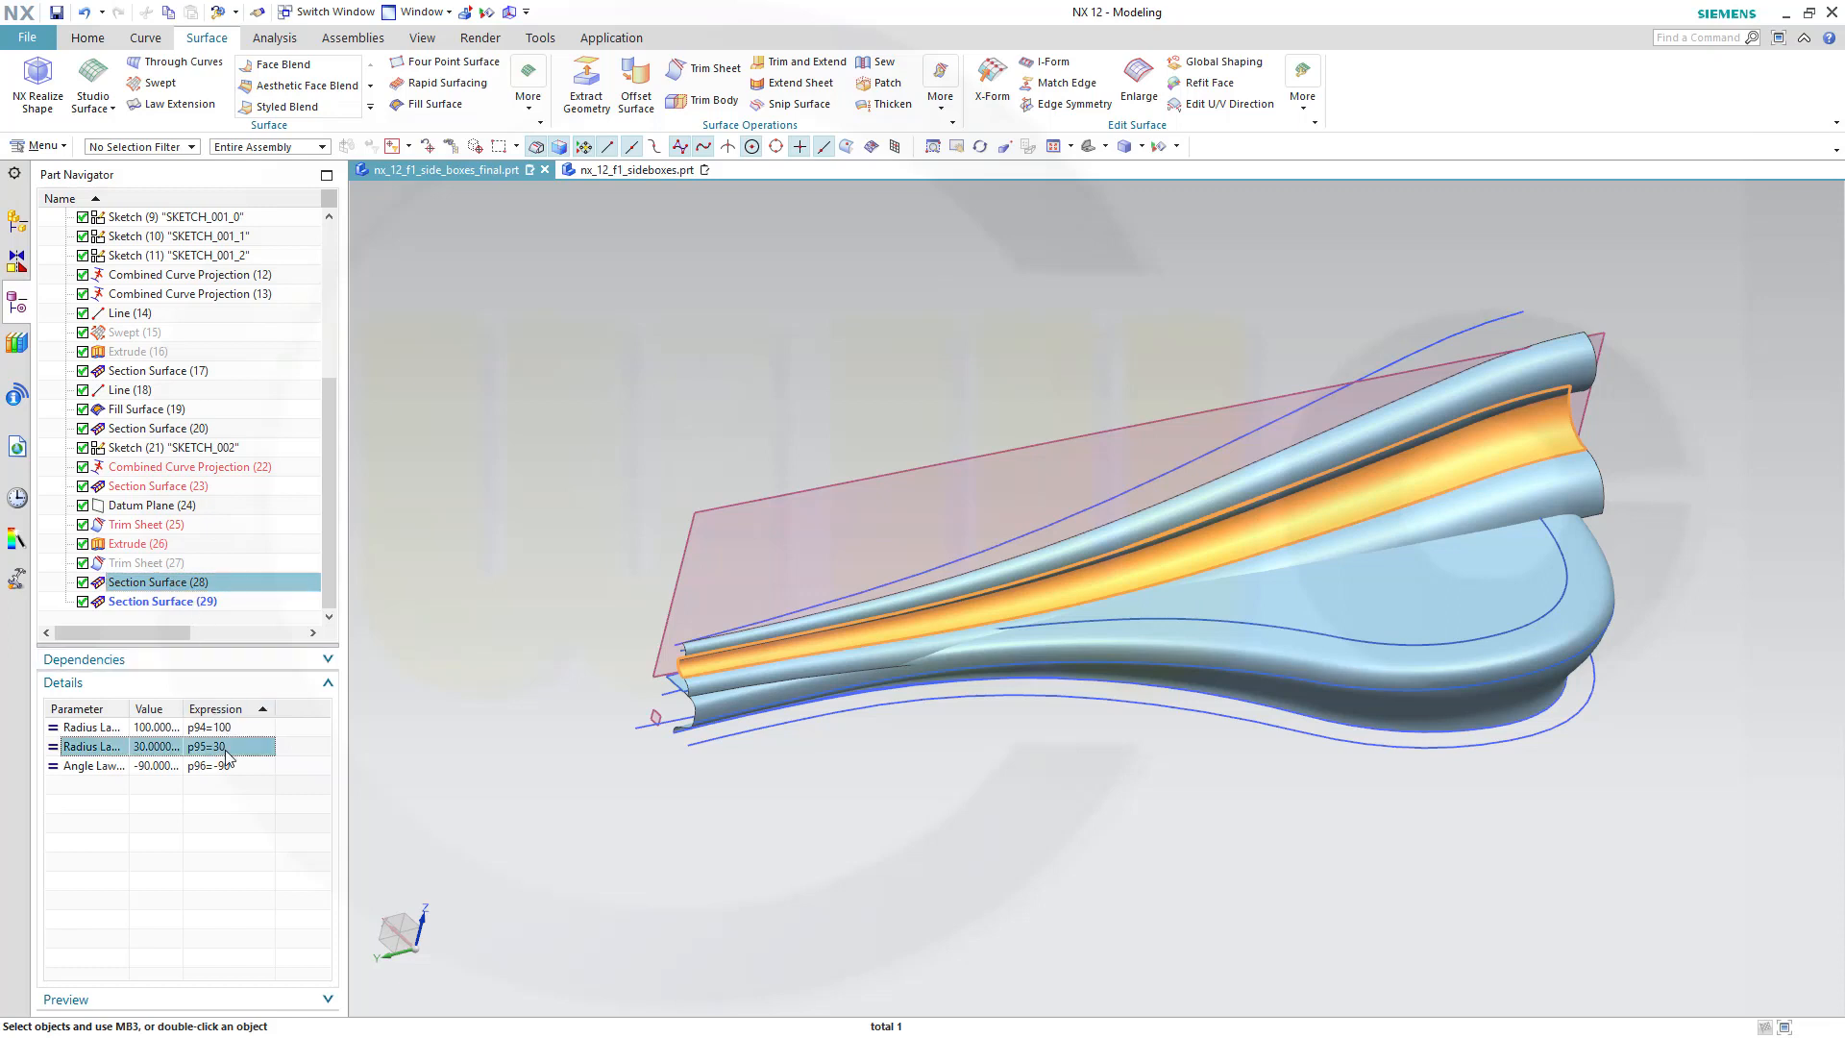
pyautogui.click(231, 755)
pyautogui.write('203')
pyautogui.press('Return')
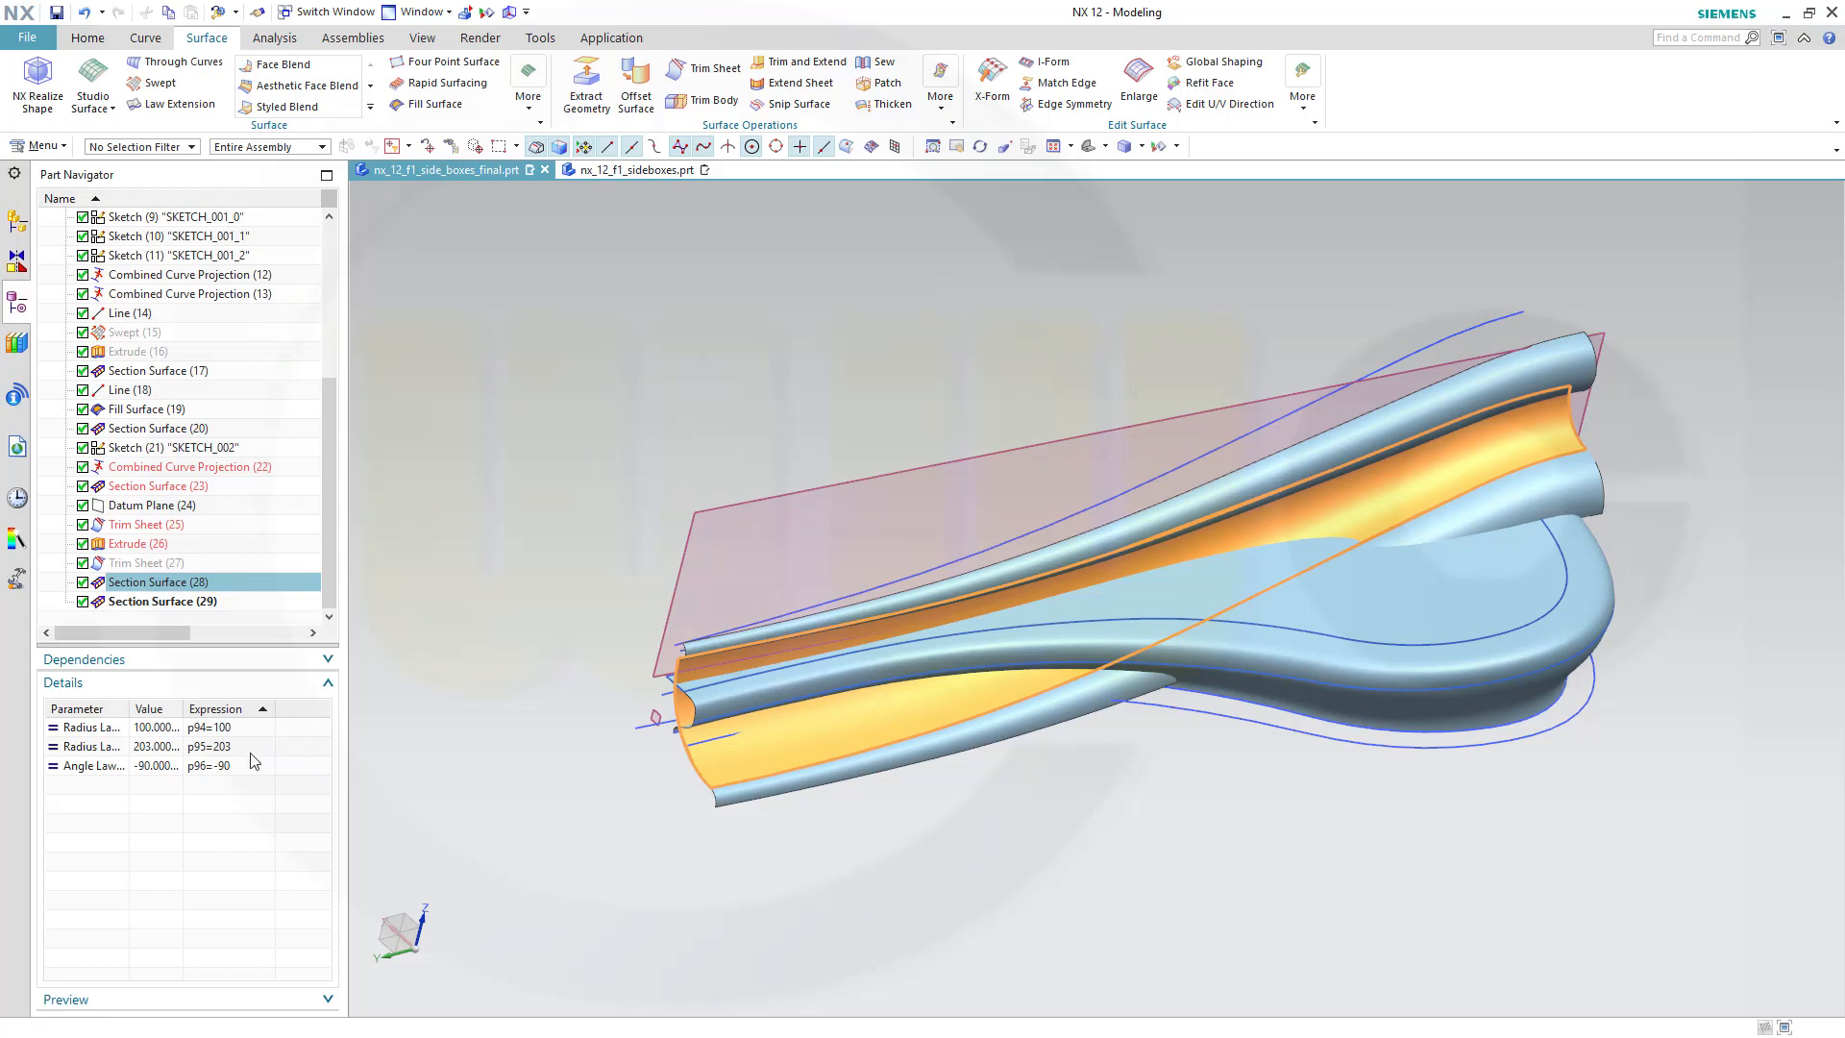
pyautogui.doubleClick(249, 753)
pyautogui.write('2')
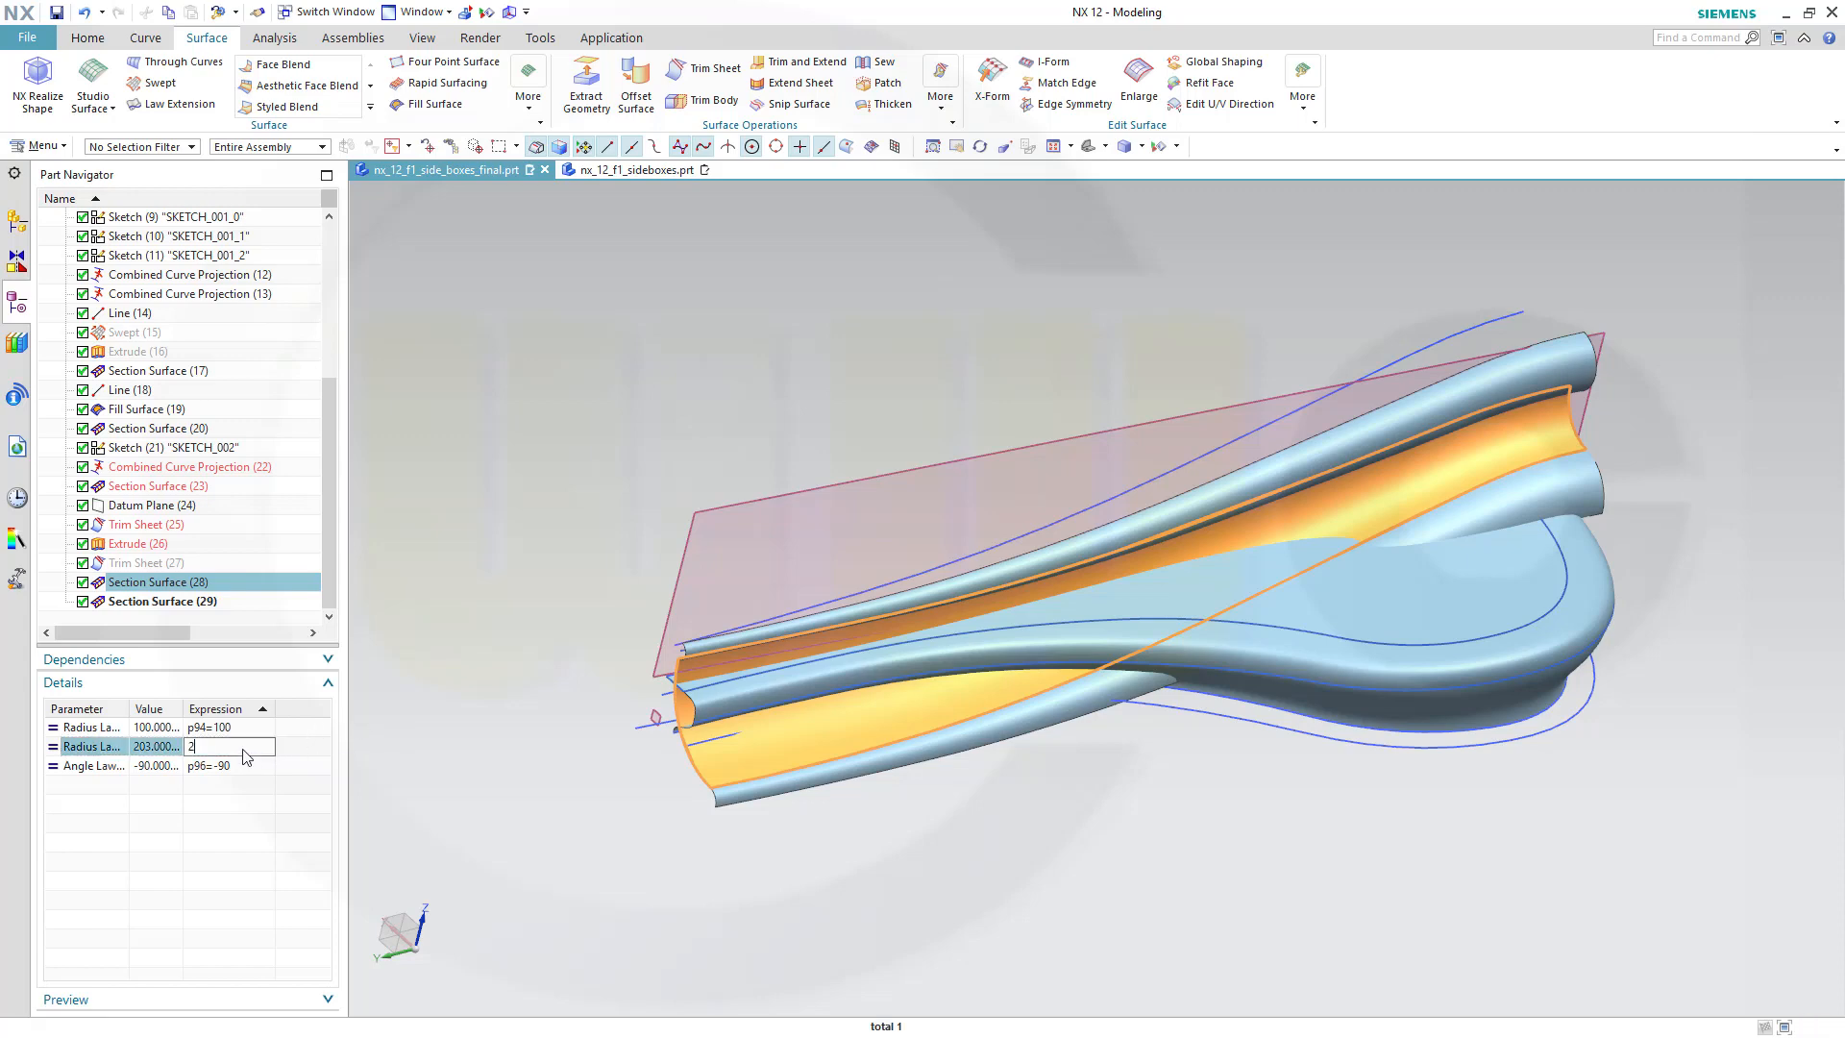
pyautogui.write('0')
pyautogui.press('Return')
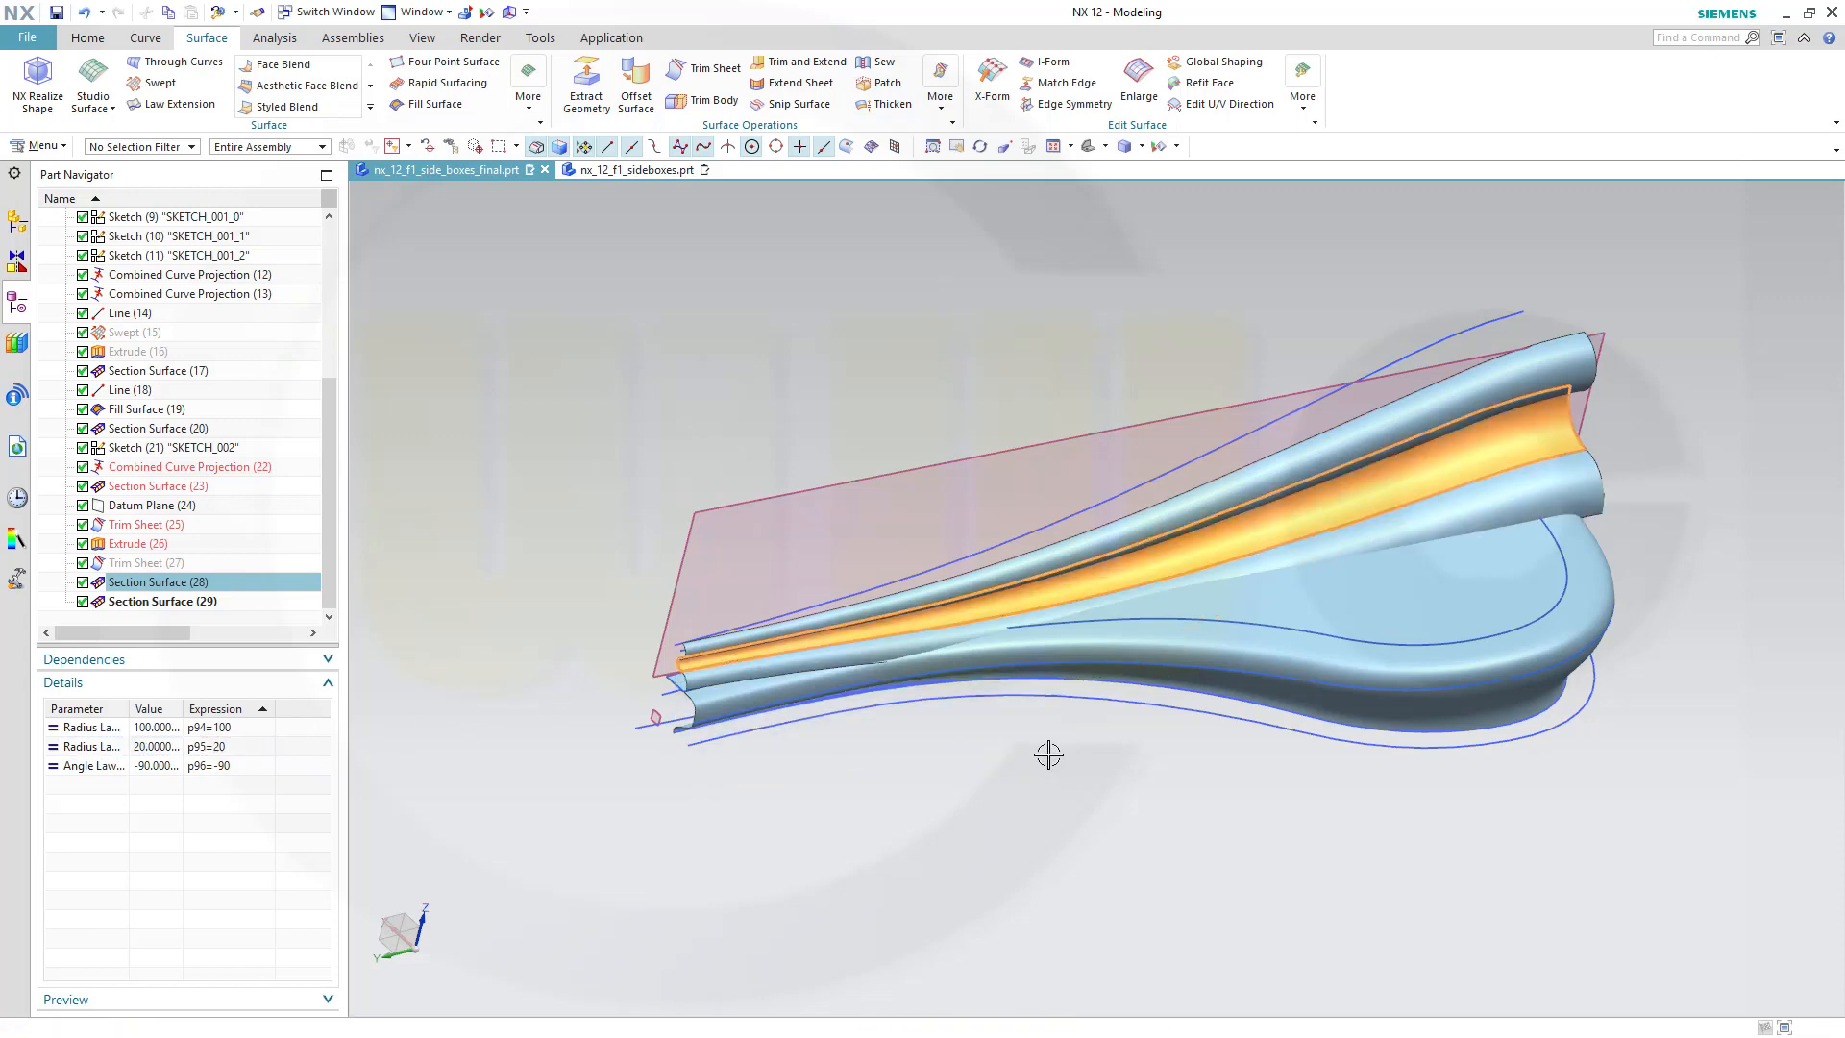
# Restore the end value of 30 mm in the radius law of Section Surface (28).
pyautogui.moveTo(1048, 755); pyautogui.dragTo(823, 666, button='middle')
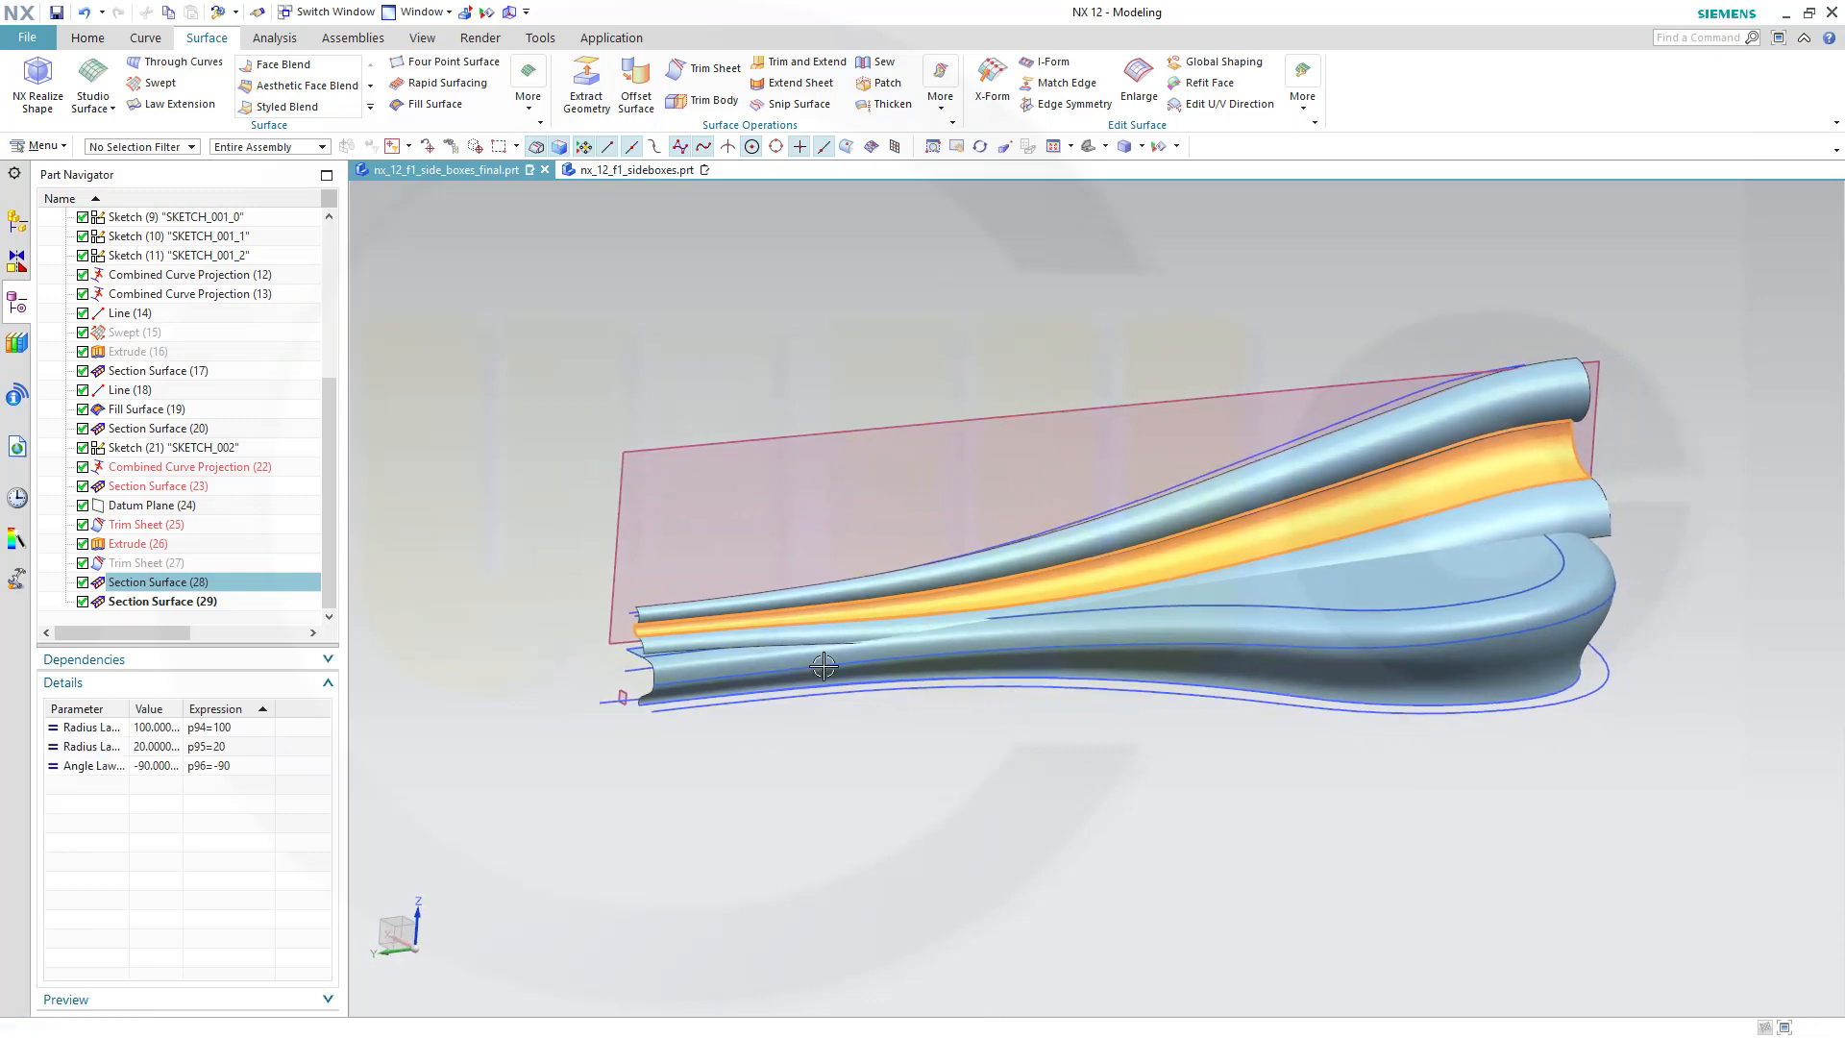
pyautogui.doubleClick(213, 751)
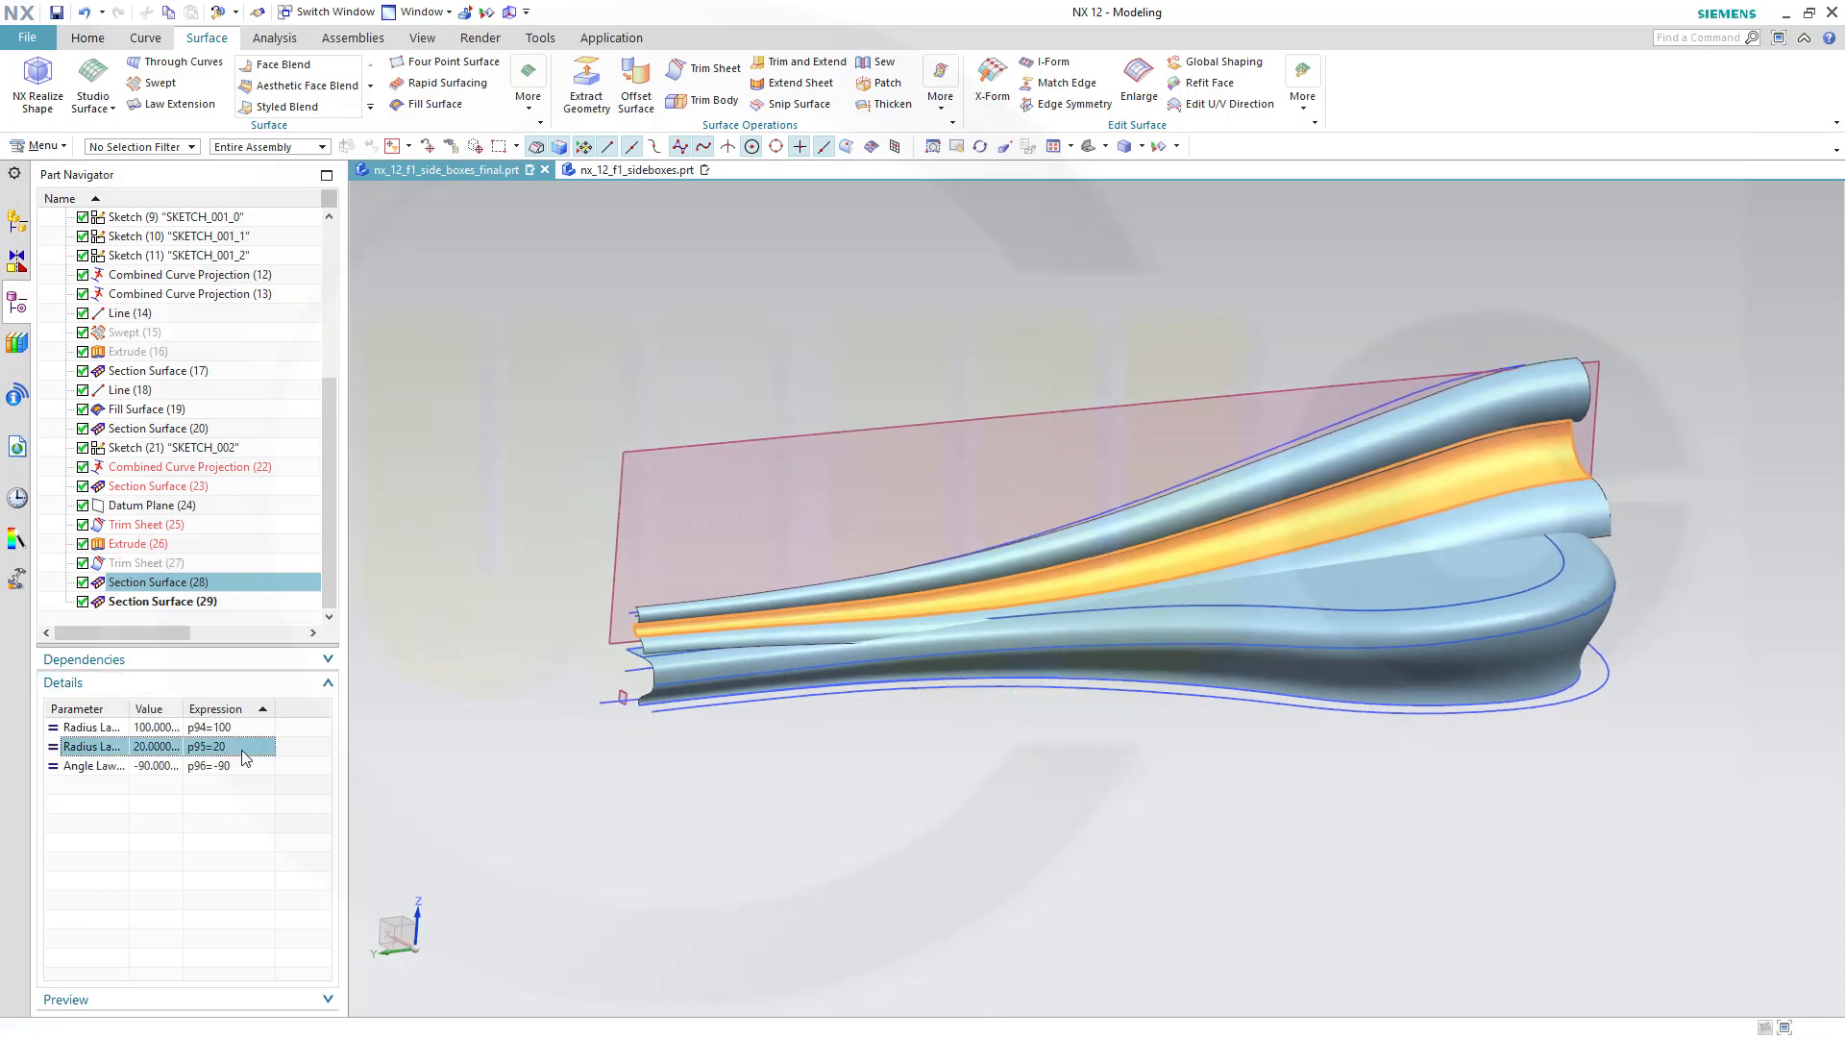
pyautogui.write('30')
pyautogui.press('Return')
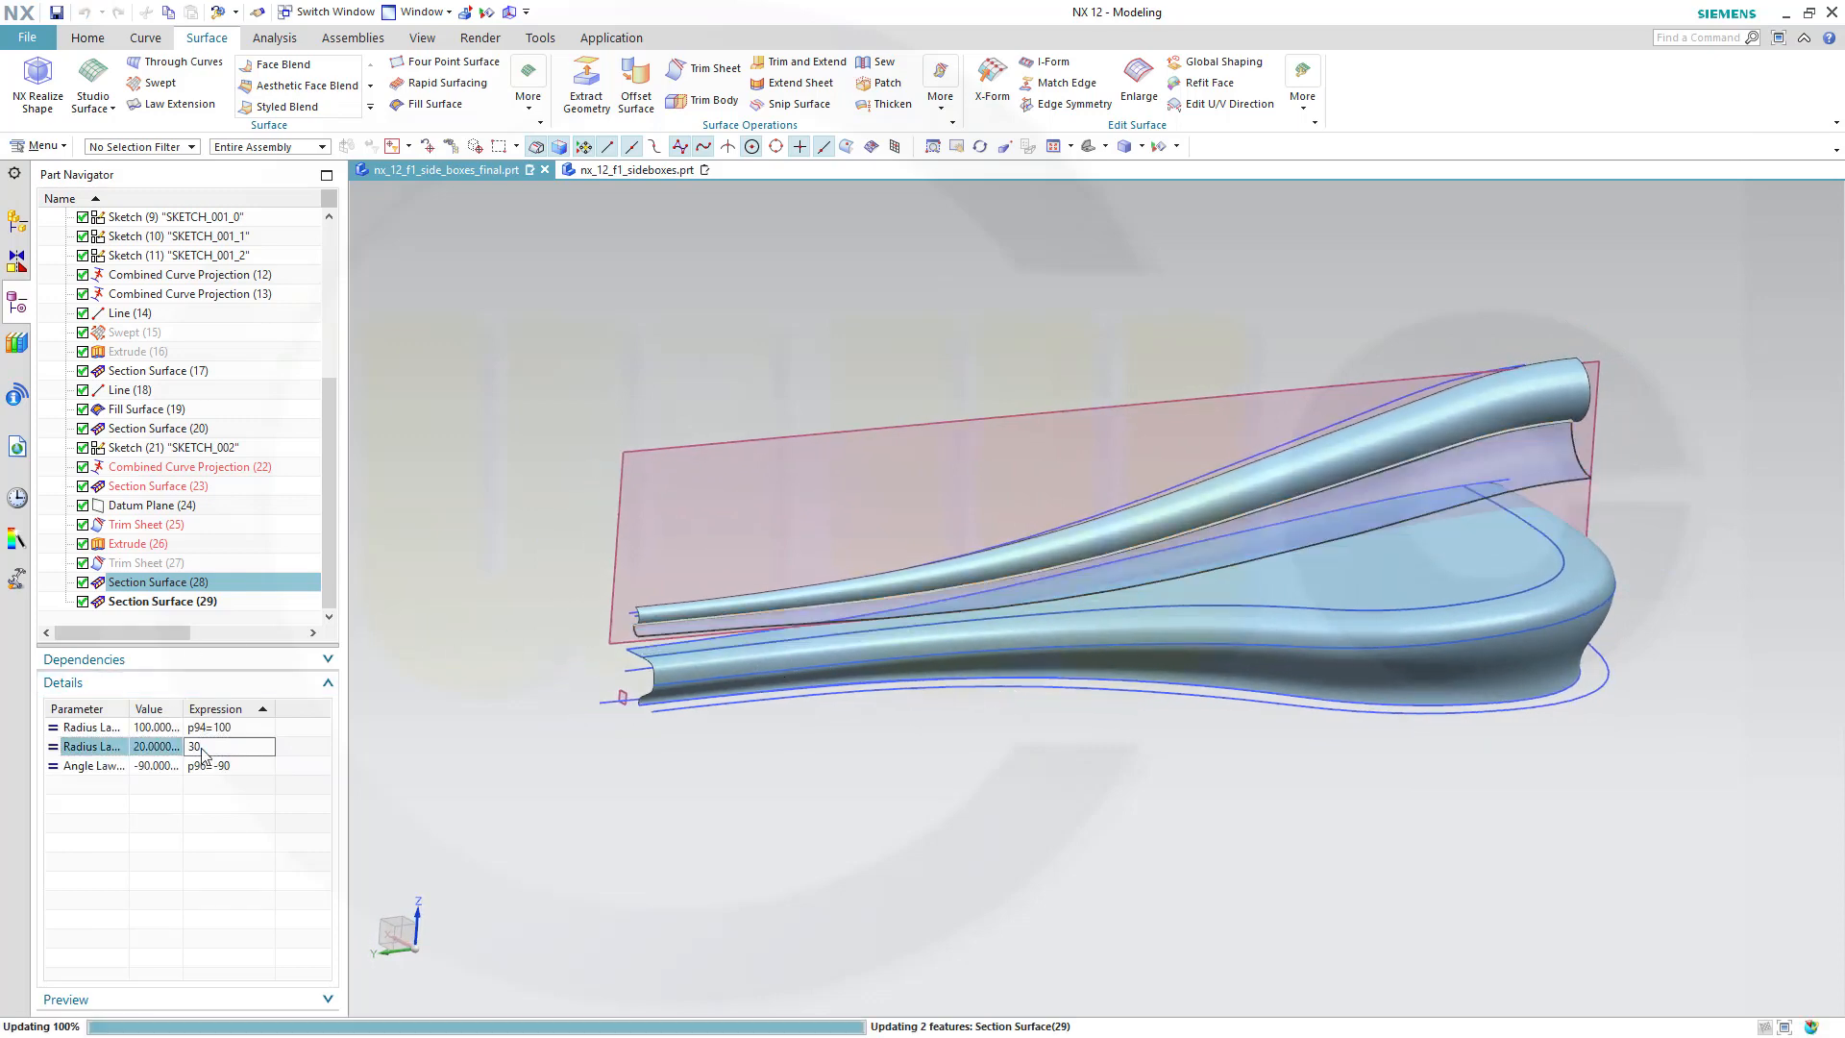
# Edit SKETCH_002 by moving the line's narrow-end point slightly closer to the body's straight side edge, and finish the sketch.
pyautogui.moveTo(779, 762); pyautogui.dragTo(1507, 836, button='middle')
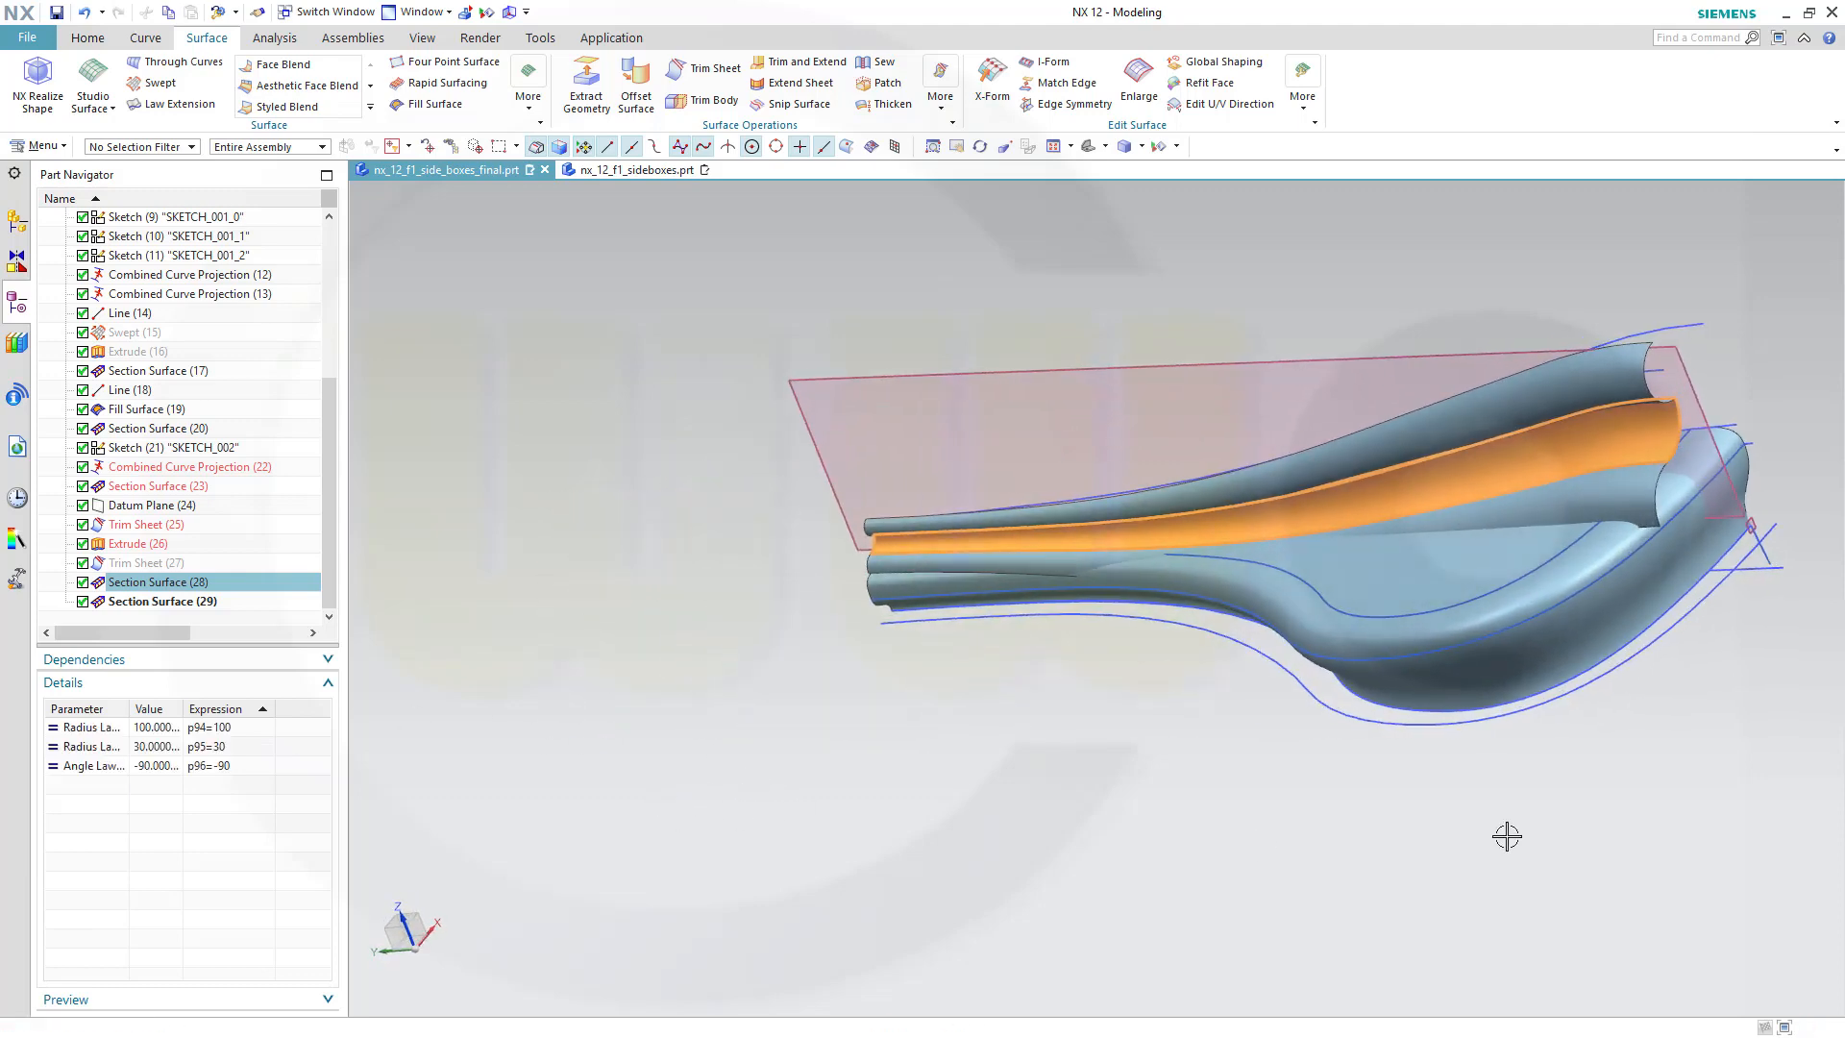
pyautogui.click(1766, 570)
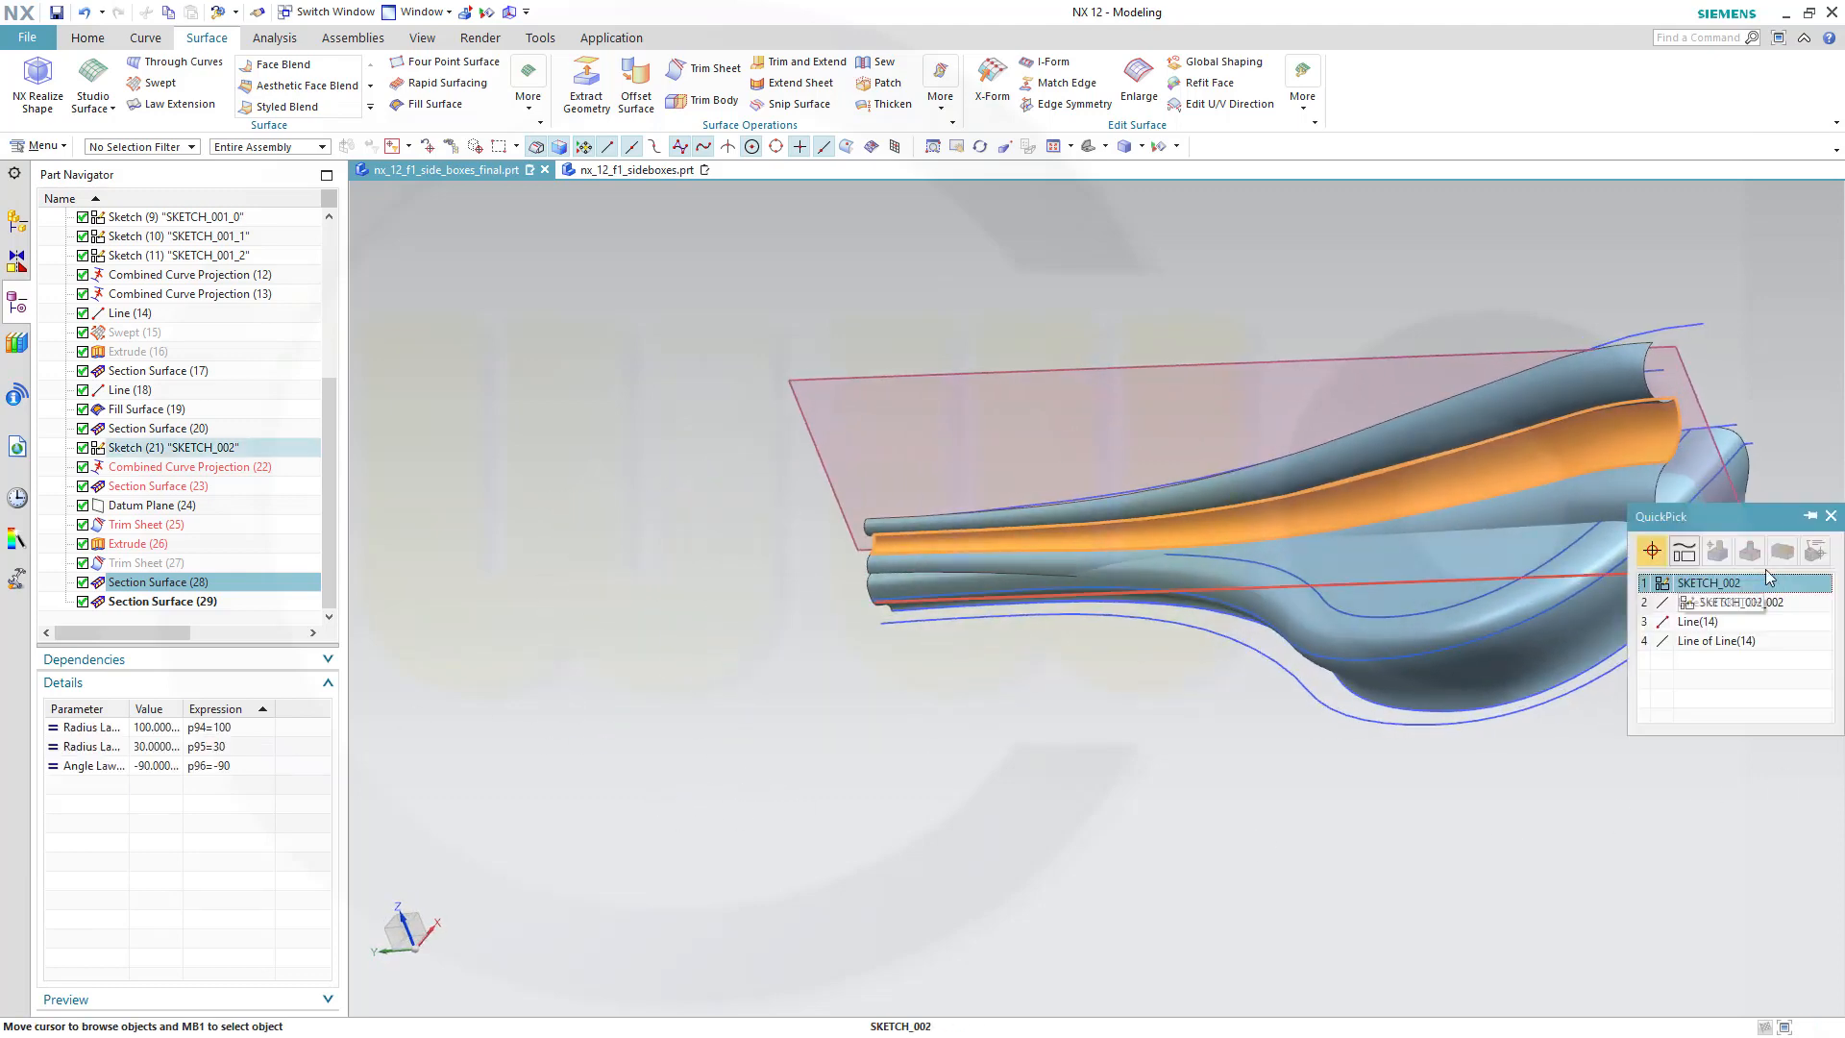
pyautogui.click(1714, 589)
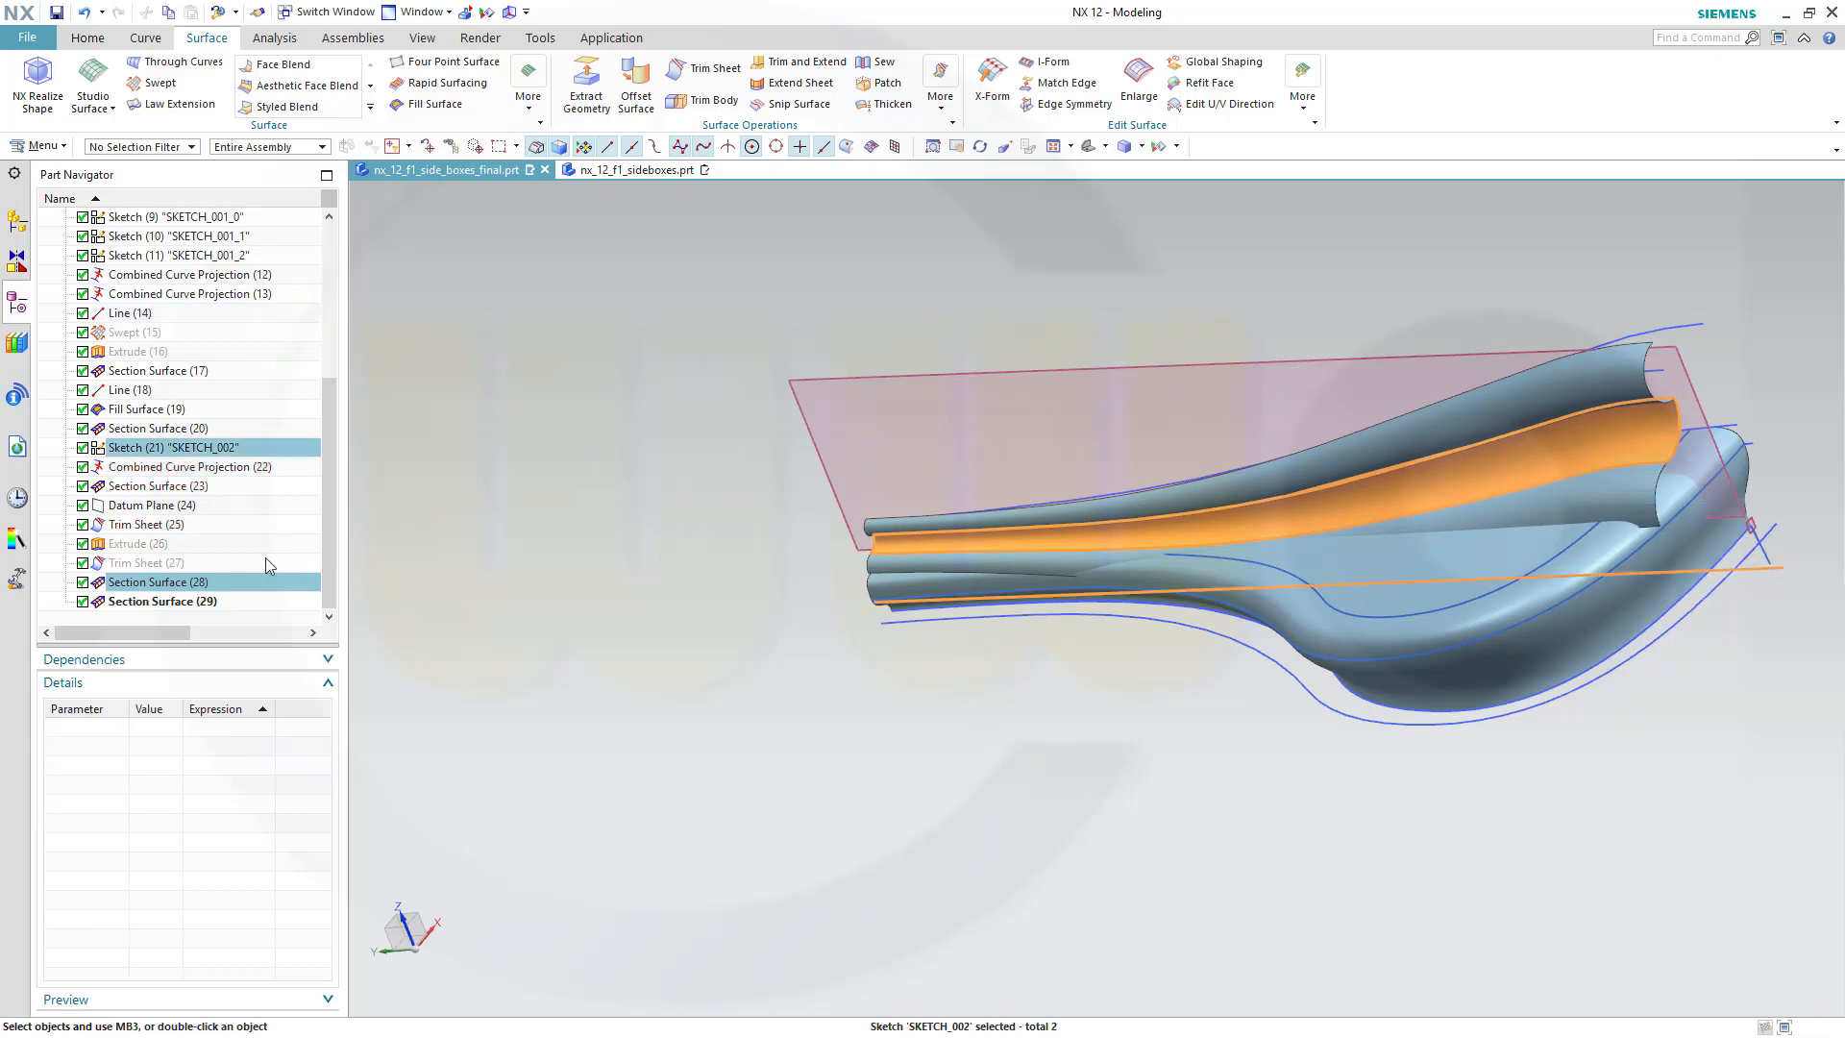
pyautogui.press('Escape')
pyautogui.doubleClick(209, 449)
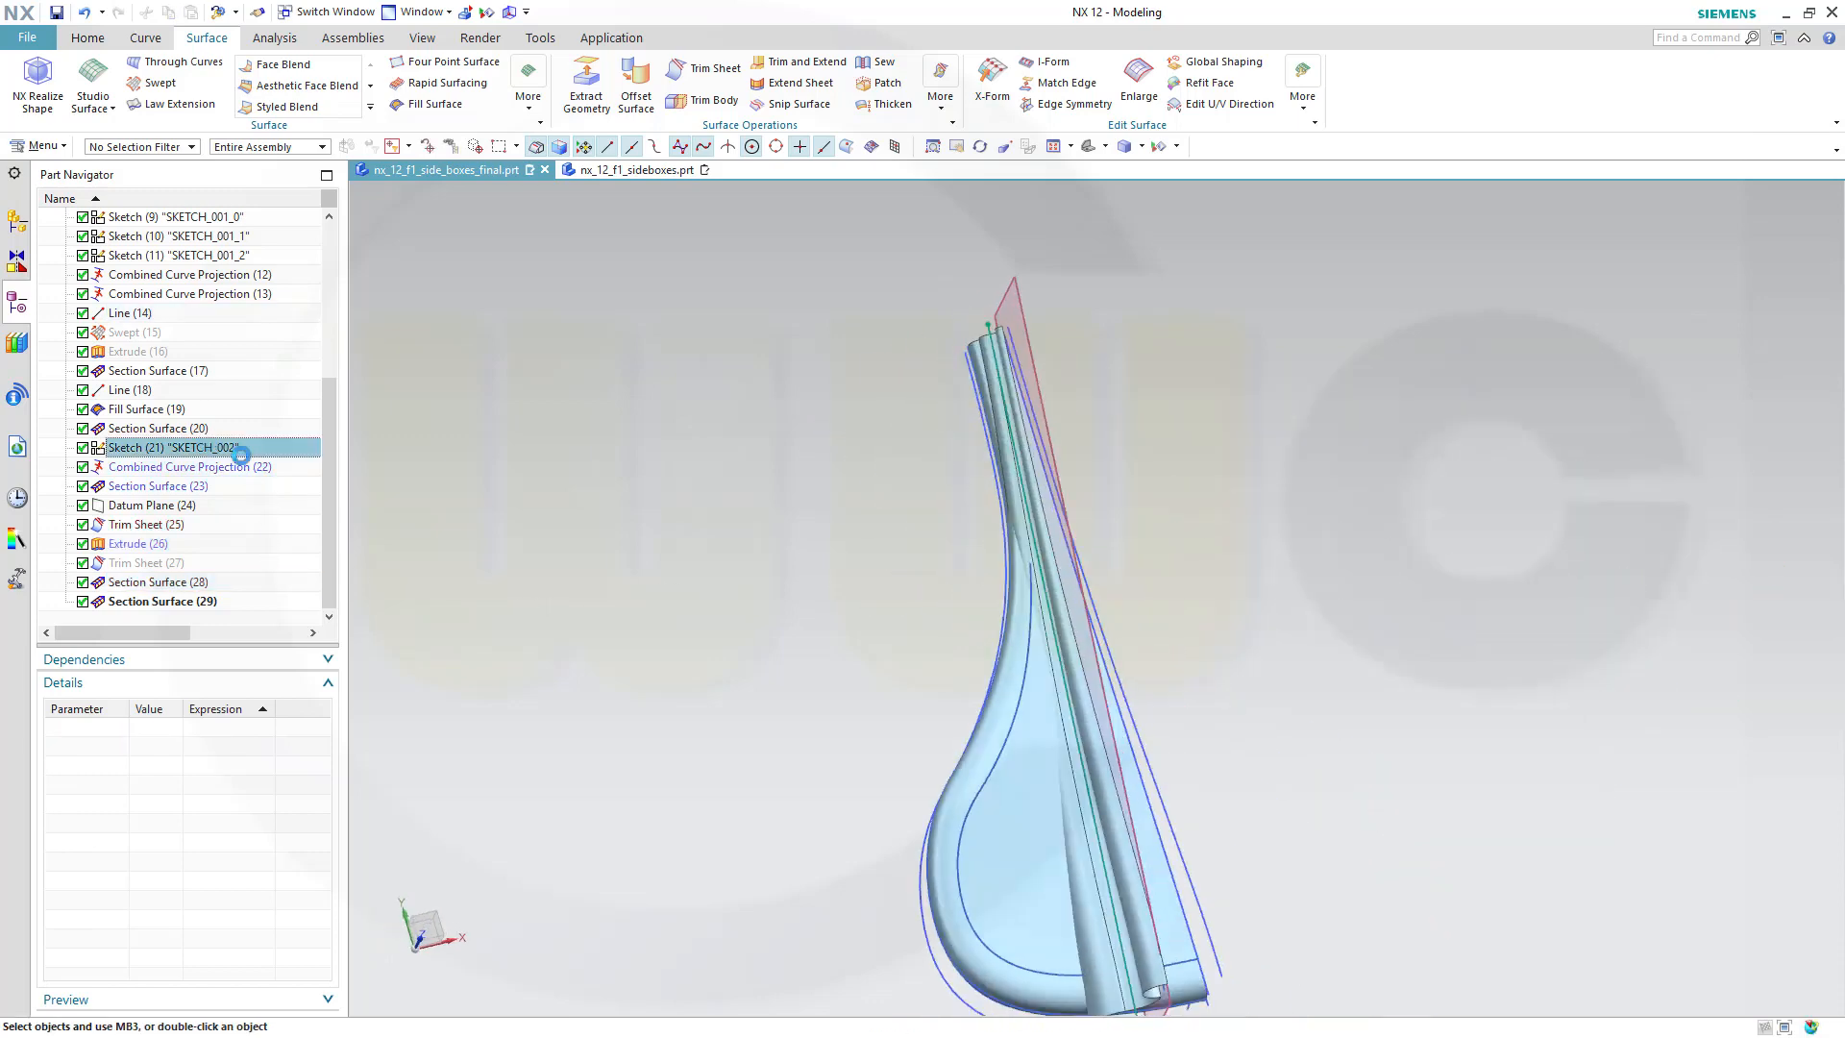
pyautogui.scroll(2, 1041, 955)
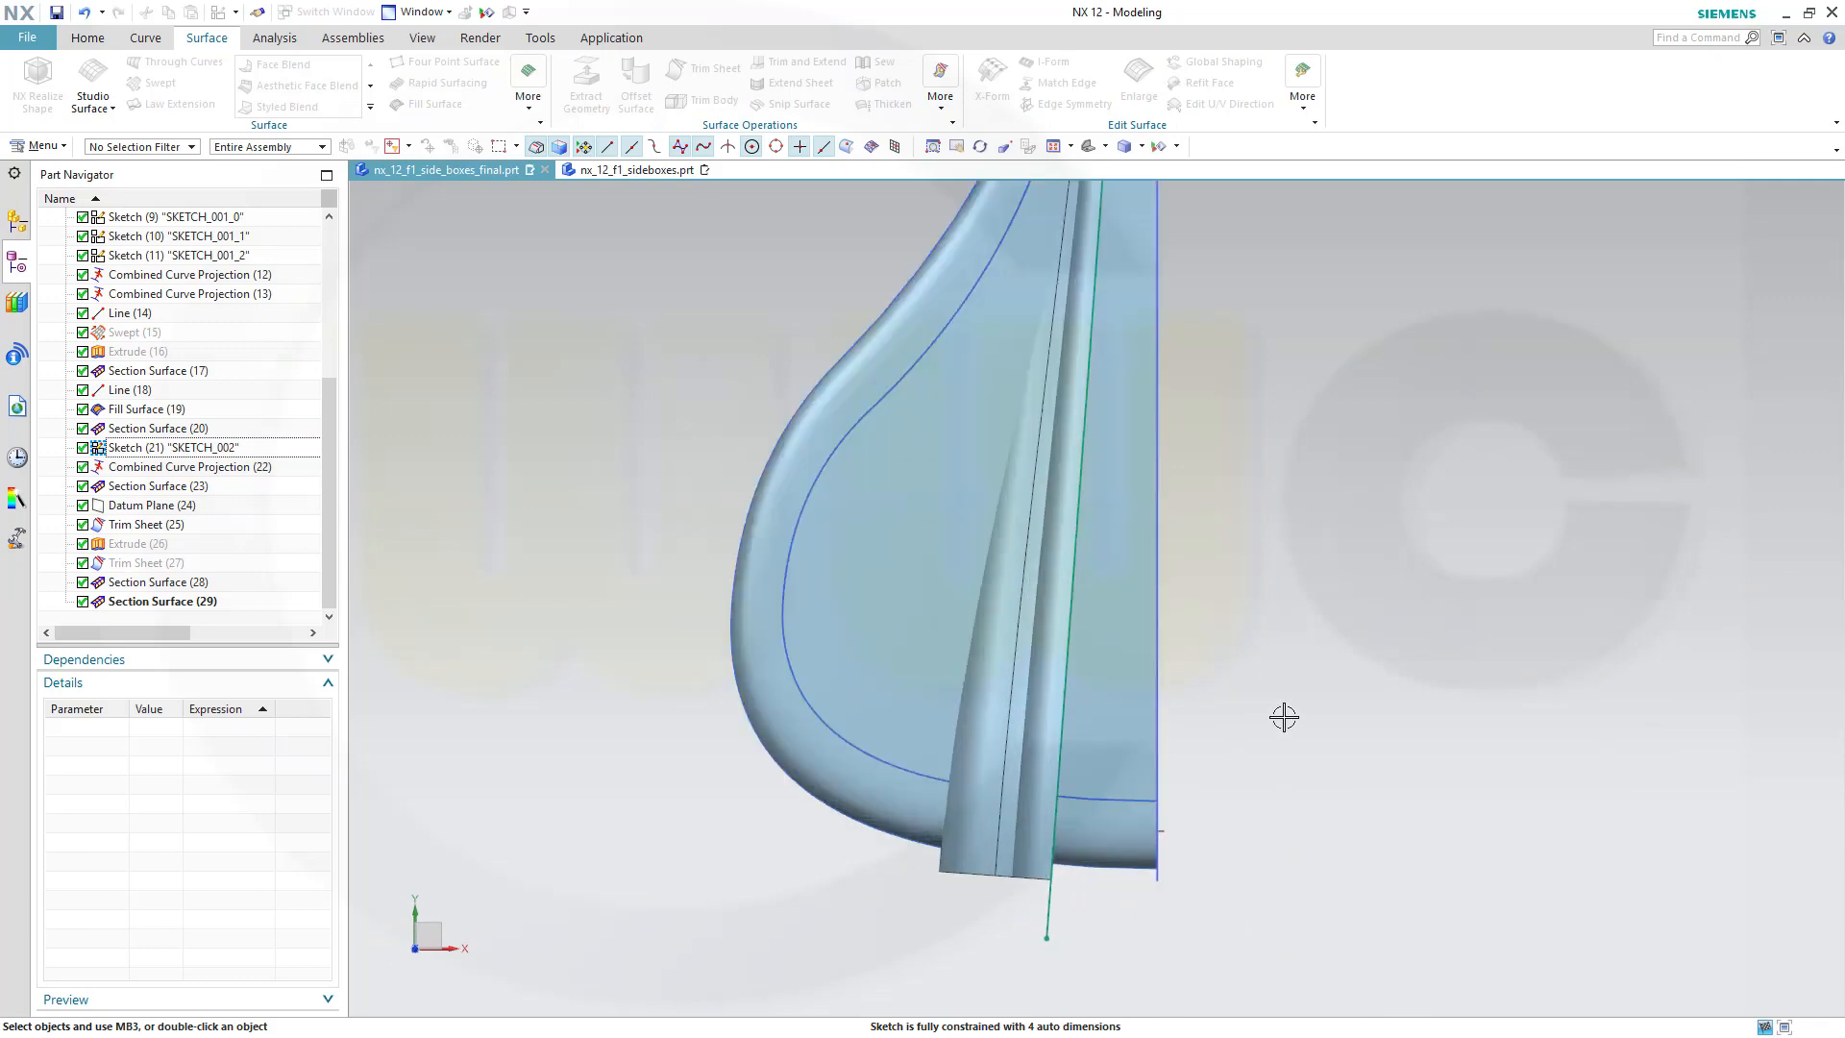
pyautogui.scroll(-3, 1285, 716)
pyautogui.keyDown('shift'); pyautogui.moveTo(1316, 546); pyautogui.dragTo(1322, 882, button='middle'); pyautogui.keyUp('shift')
pyautogui.scroll(1, 1285, 599)
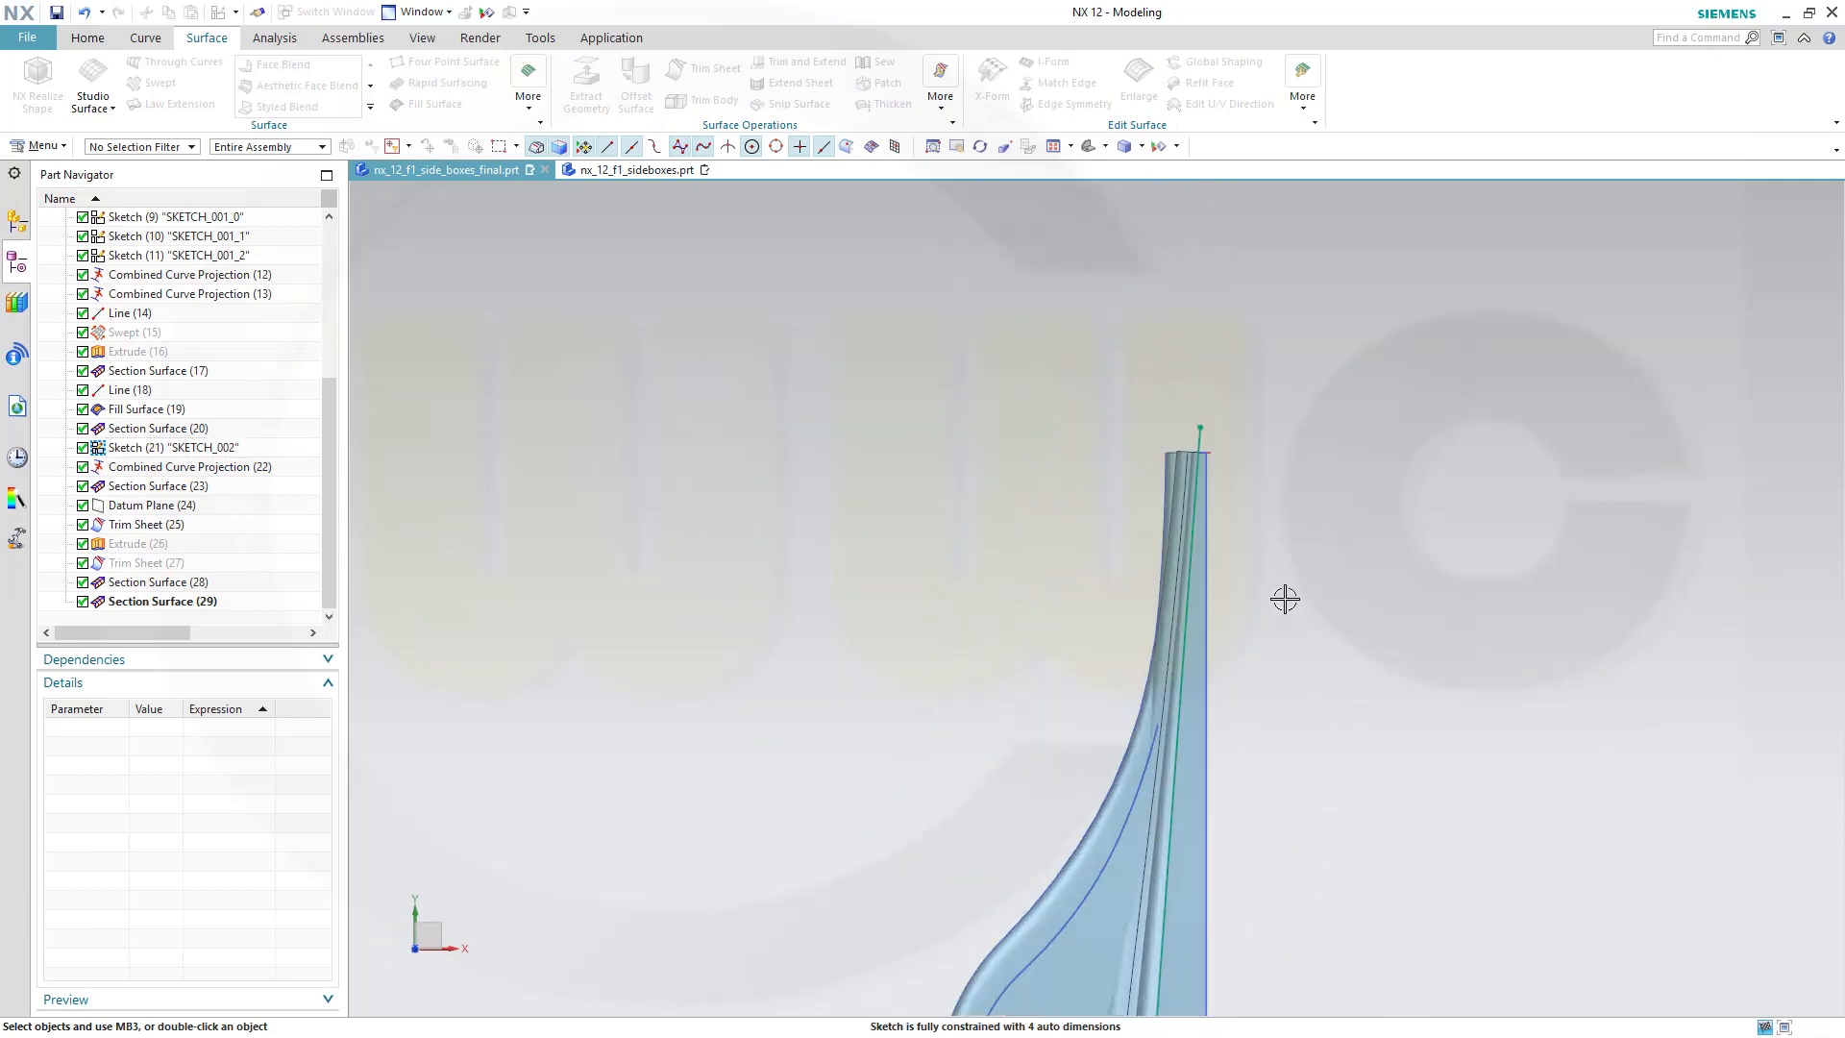
pyautogui.scroll(3, 1281, 349)
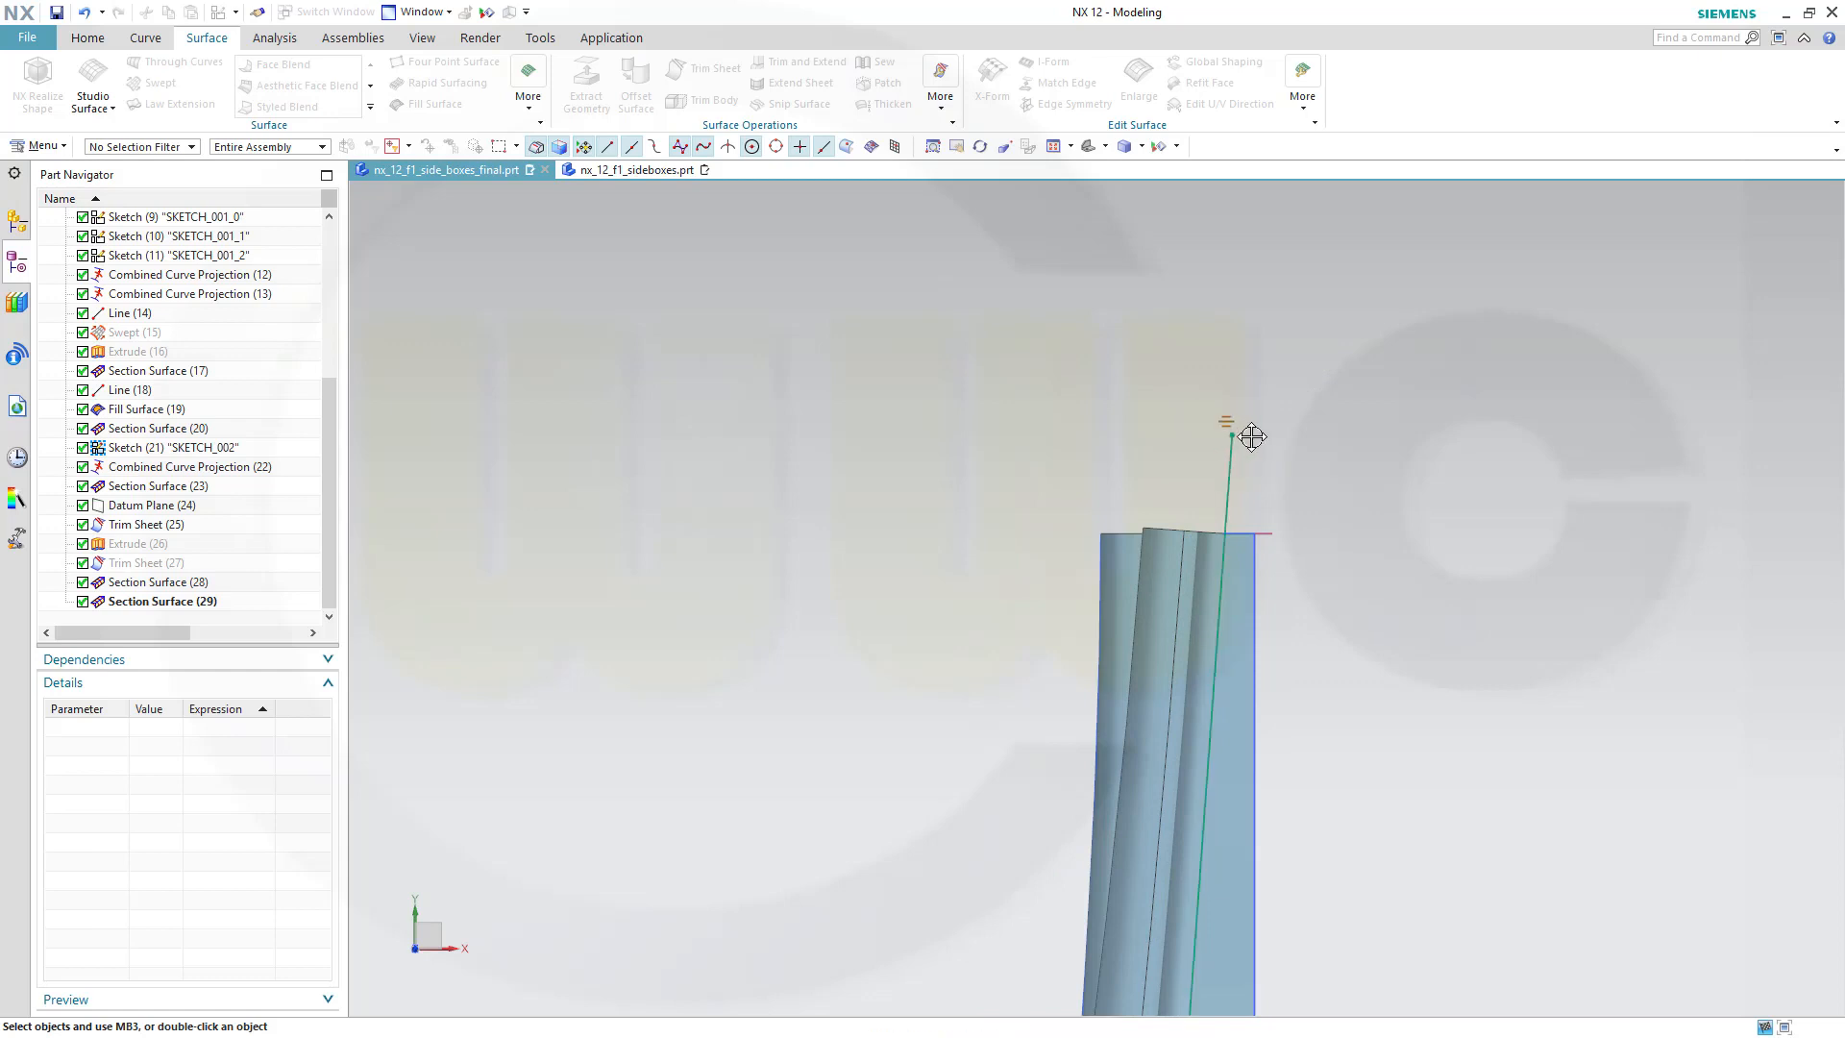
pyautogui.moveTo(1251, 438)
pyautogui.mouseDown()
pyautogui.moveTo(1239, 482)
pyautogui.moveTo(1246, 415)
pyautogui.mouseUp()
pyautogui.scroll(-1, 1254, 734)
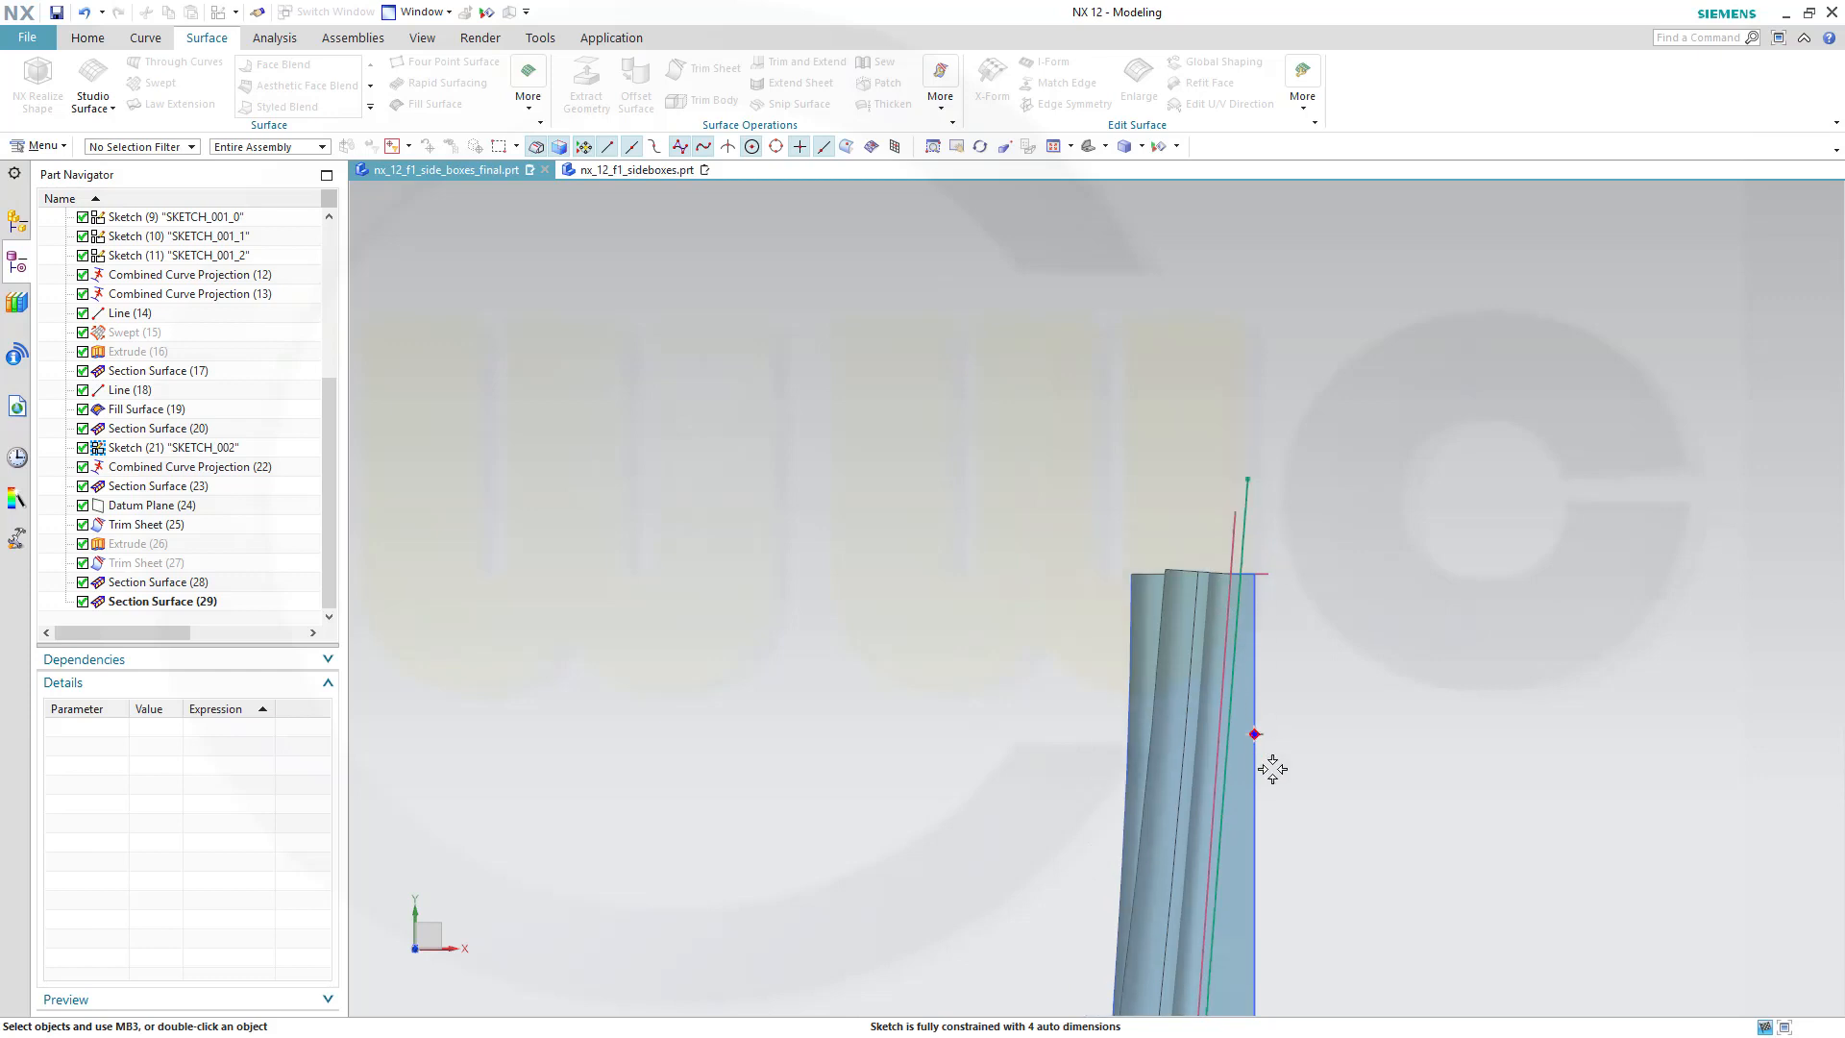
pyautogui.keyDown('shift'); pyautogui.moveTo(1311, 820); pyautogui.dragTo(1387, 329, button='middle'); pyautogui.keyUp('shift')
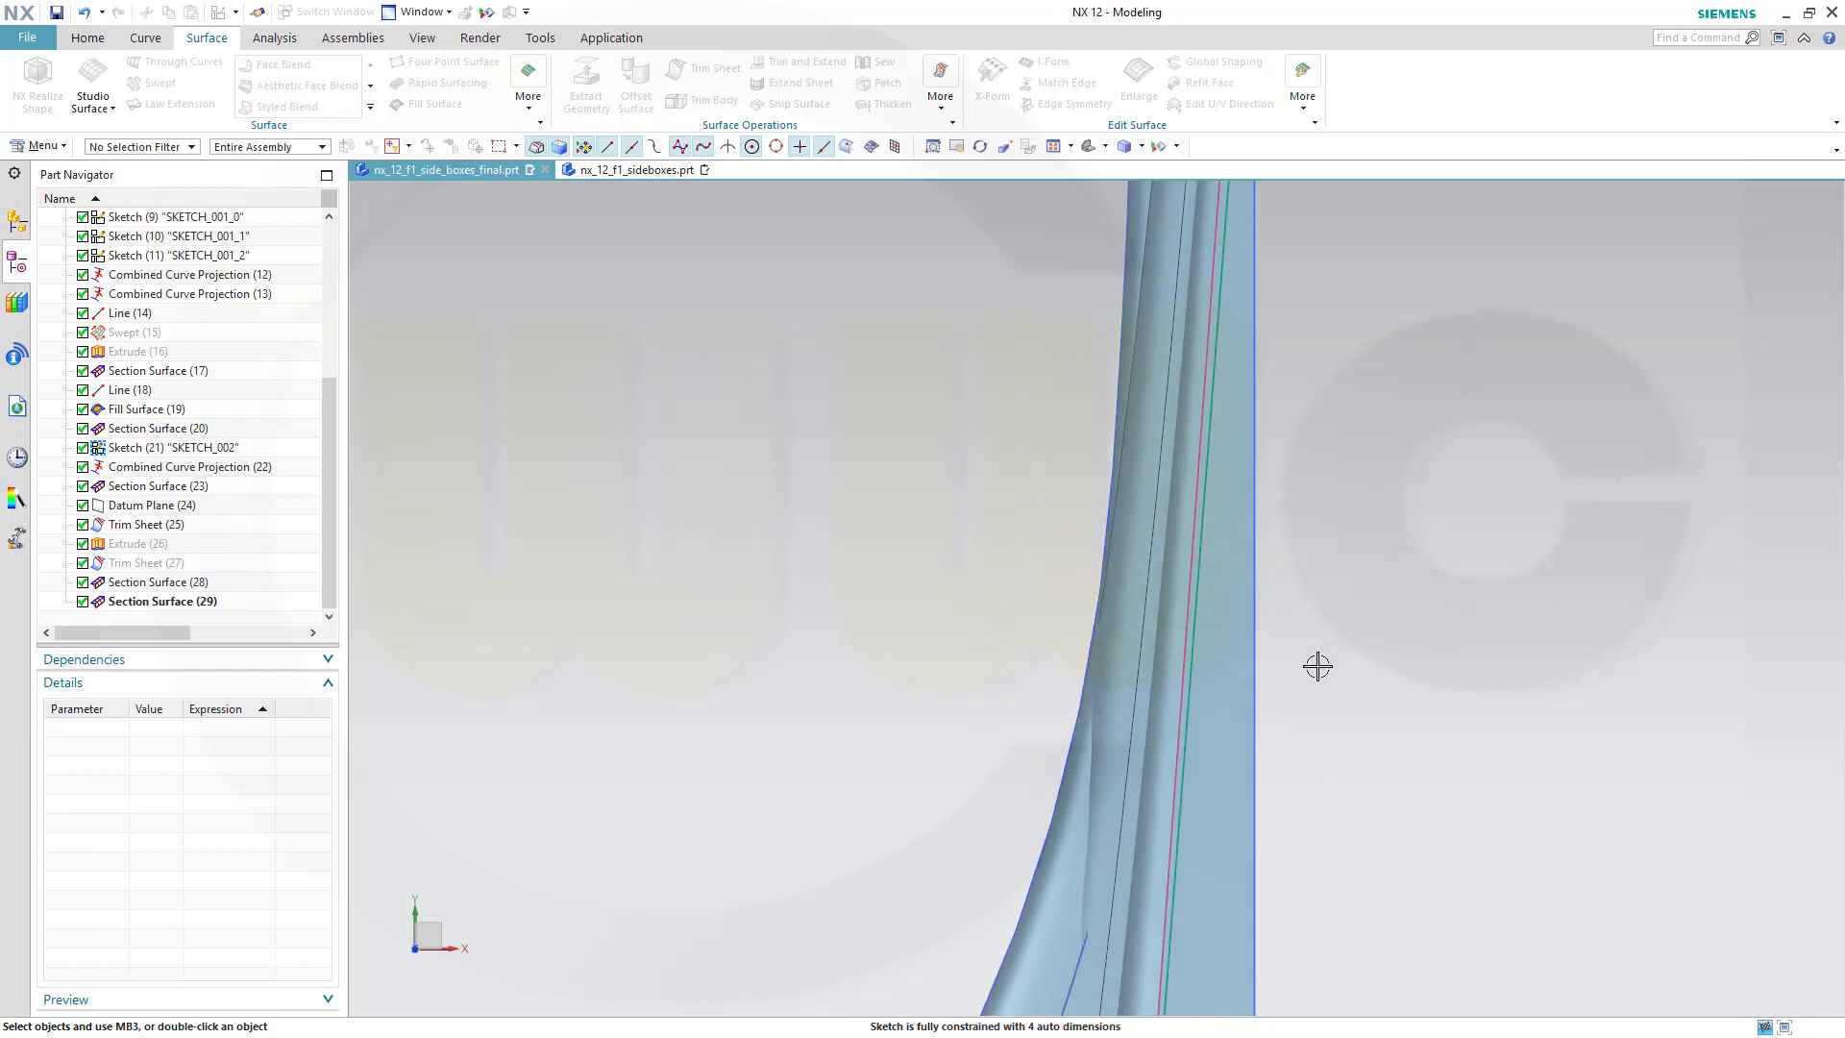
pyautogui.rightClick(567, 367)
pyautogui.click(665, 388)
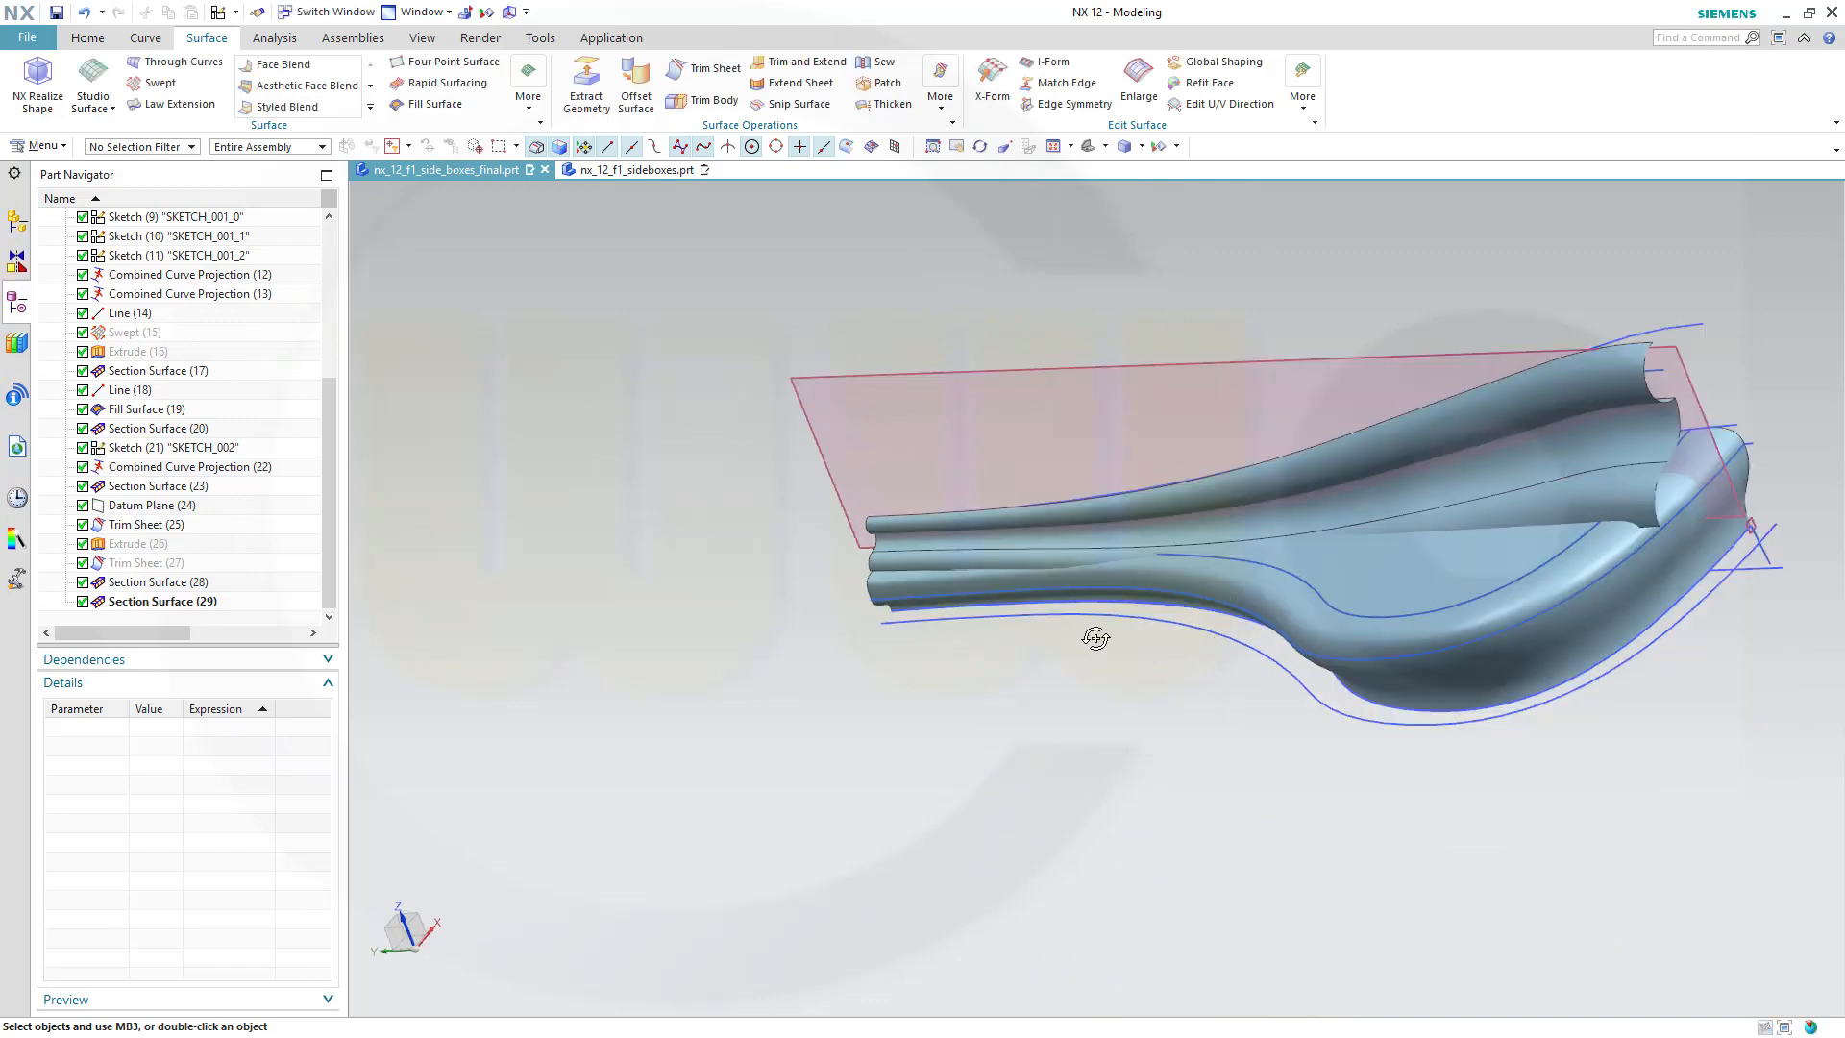
# Edit SKETCH_001_1 by slightly raising the spline along its falling side and at its narrow-end point, and finish the sketch.
pyautogui.moveTo(1096, 638); pyautogui.dragTo(957, 646, button='middle')
pyautogui.moveTo(716, 682); pyautogui.dragTo(1005, 741, button='middle')
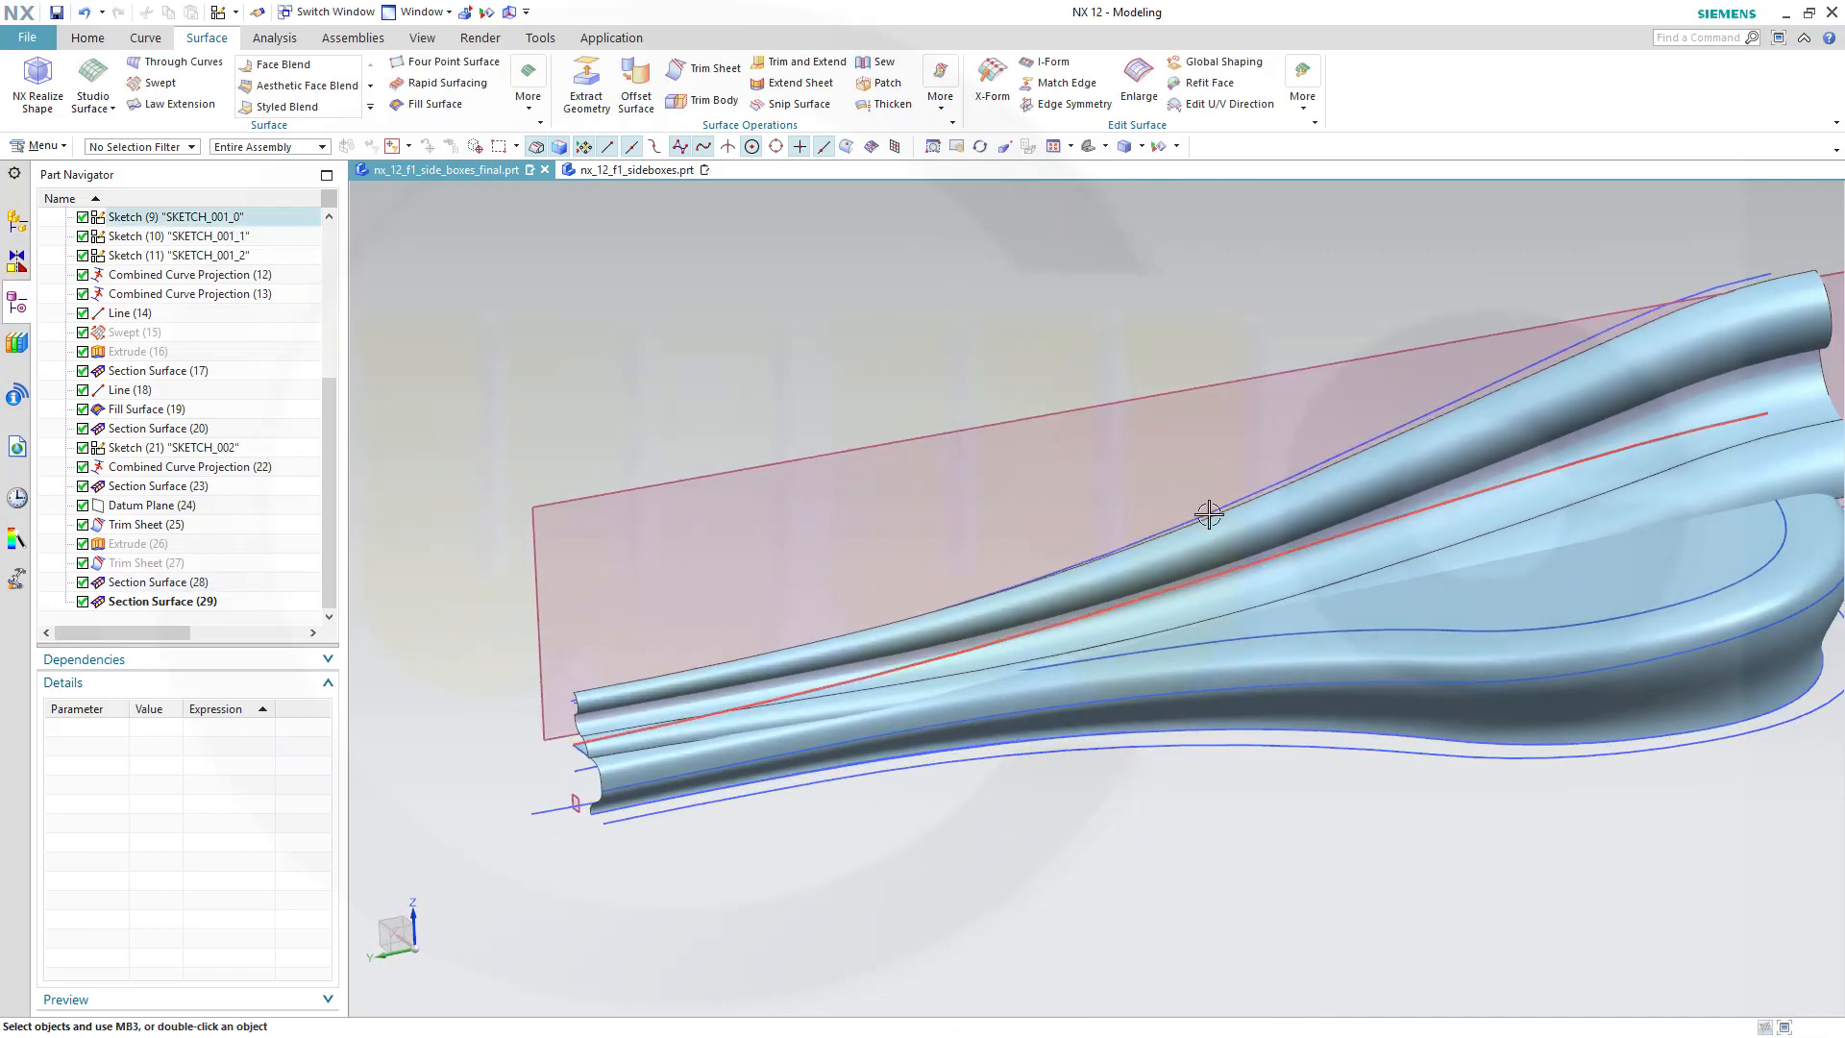
pyautogui.doubleClick(1466, 391)
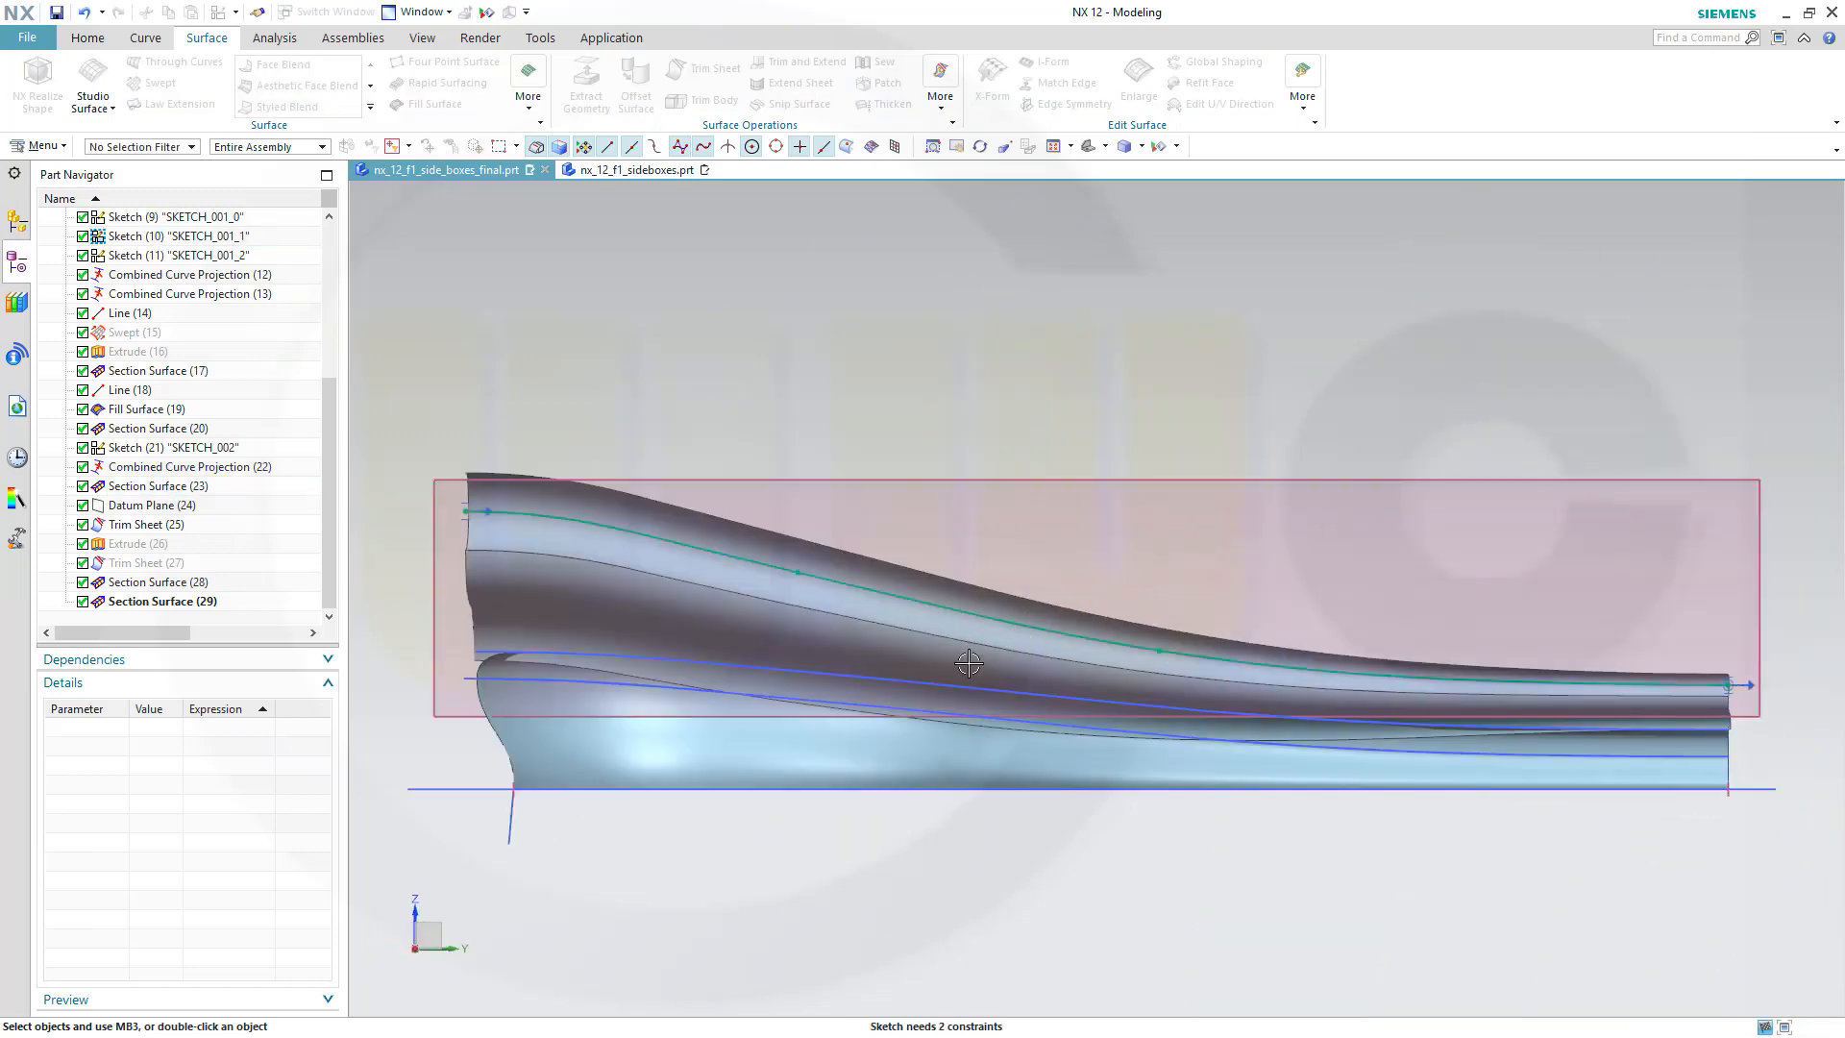
pyautogui.scroll(1, 927, 655)
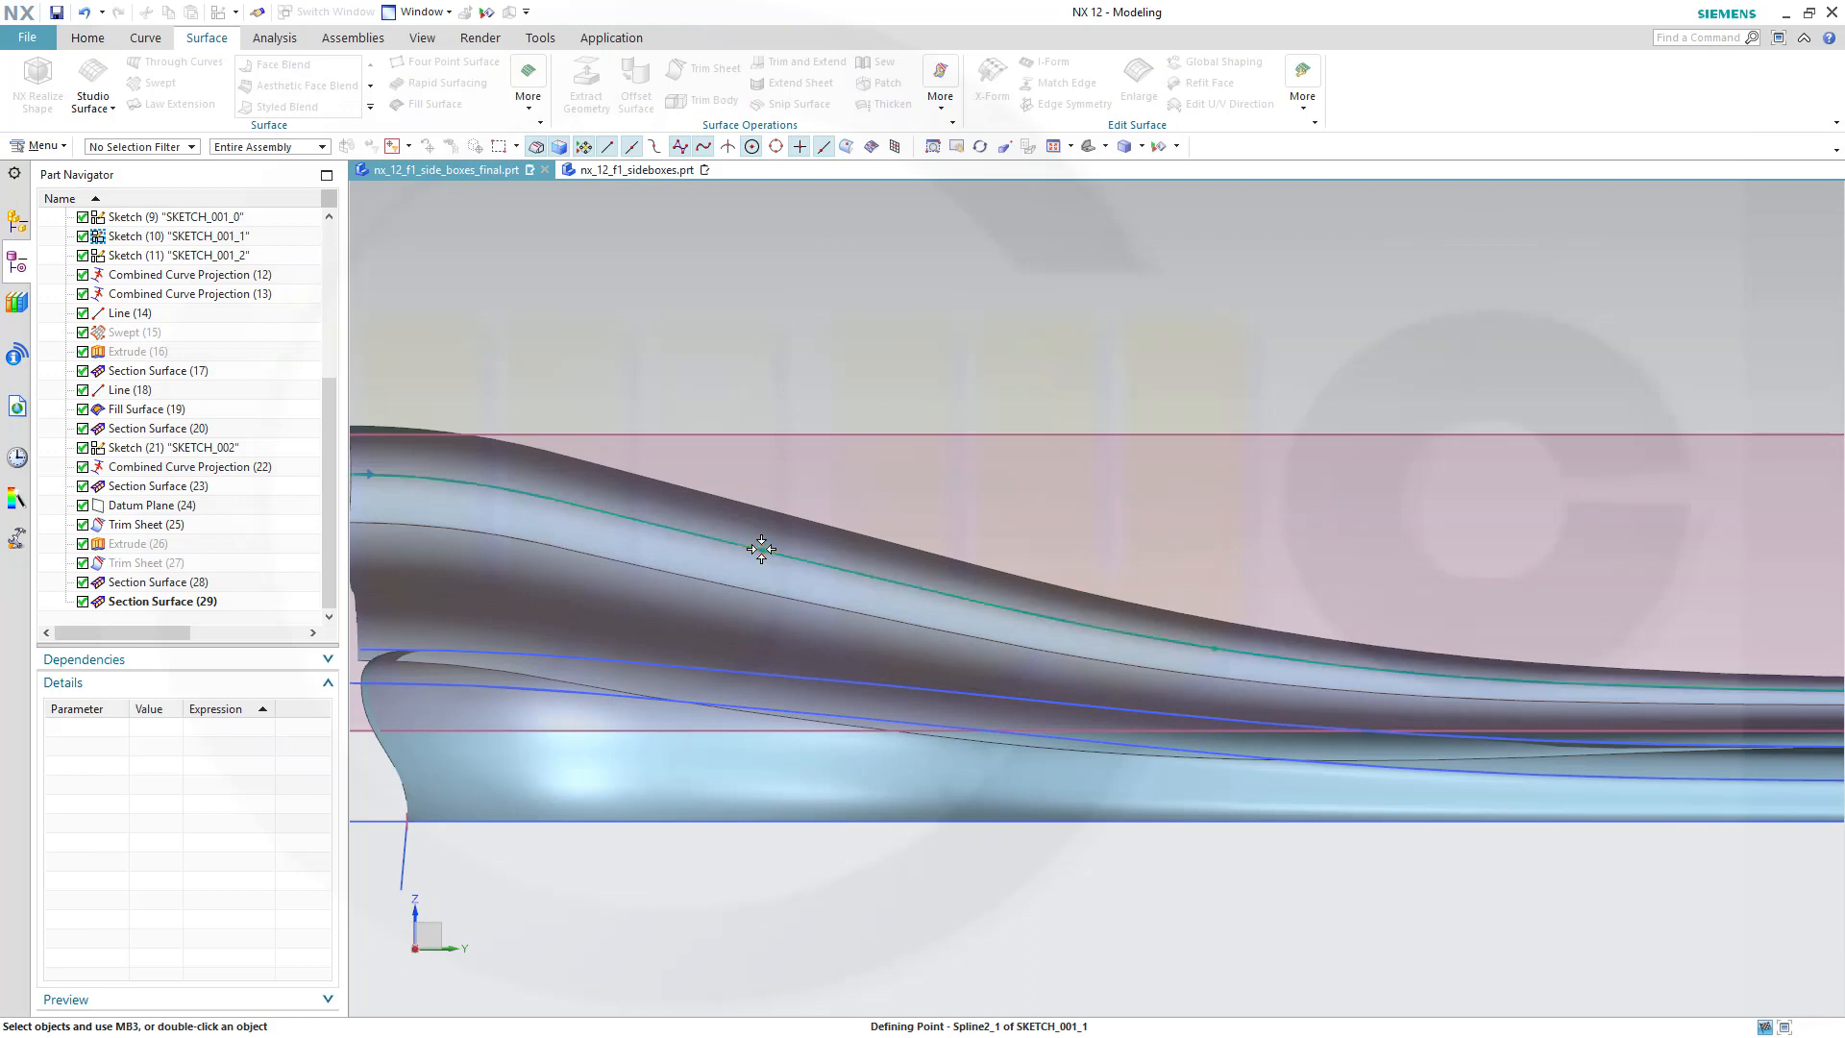
pyautogui.moveTo(761, 549); pyautogui.dragTo(753, 535)
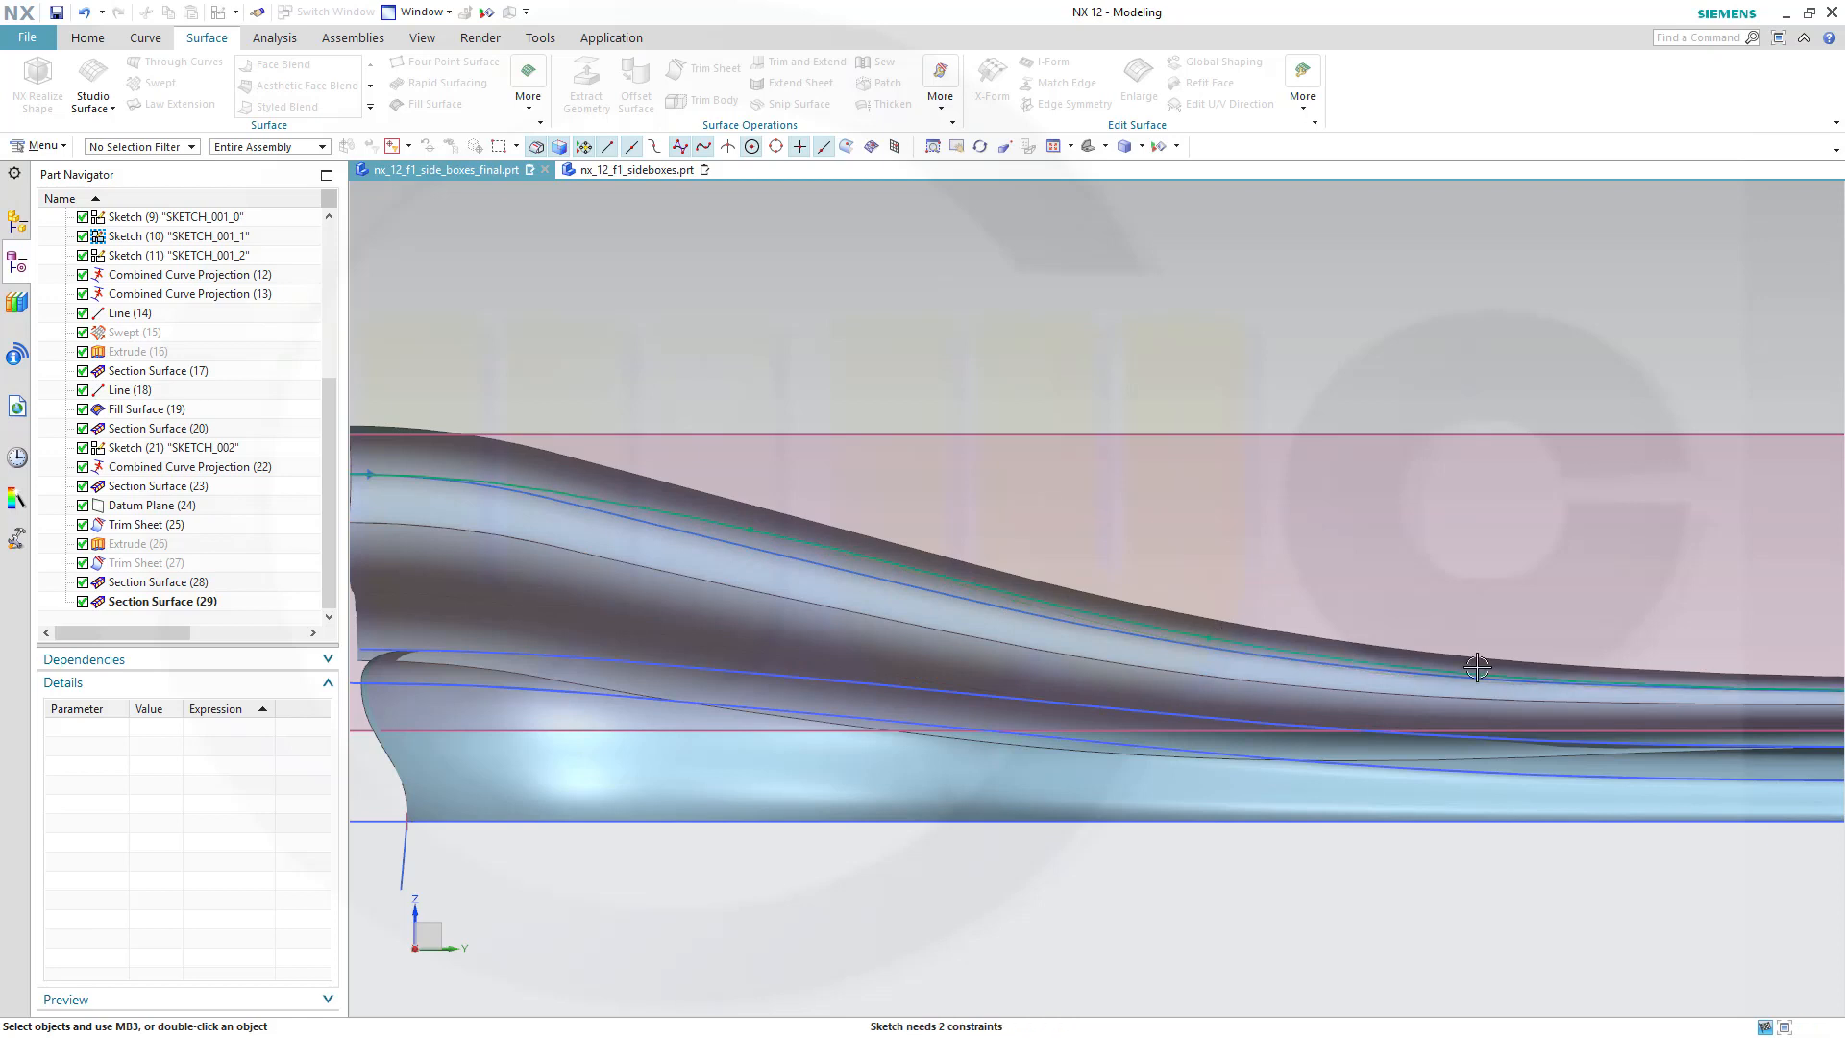
pyautogui.scroll(3, 1740, 596)
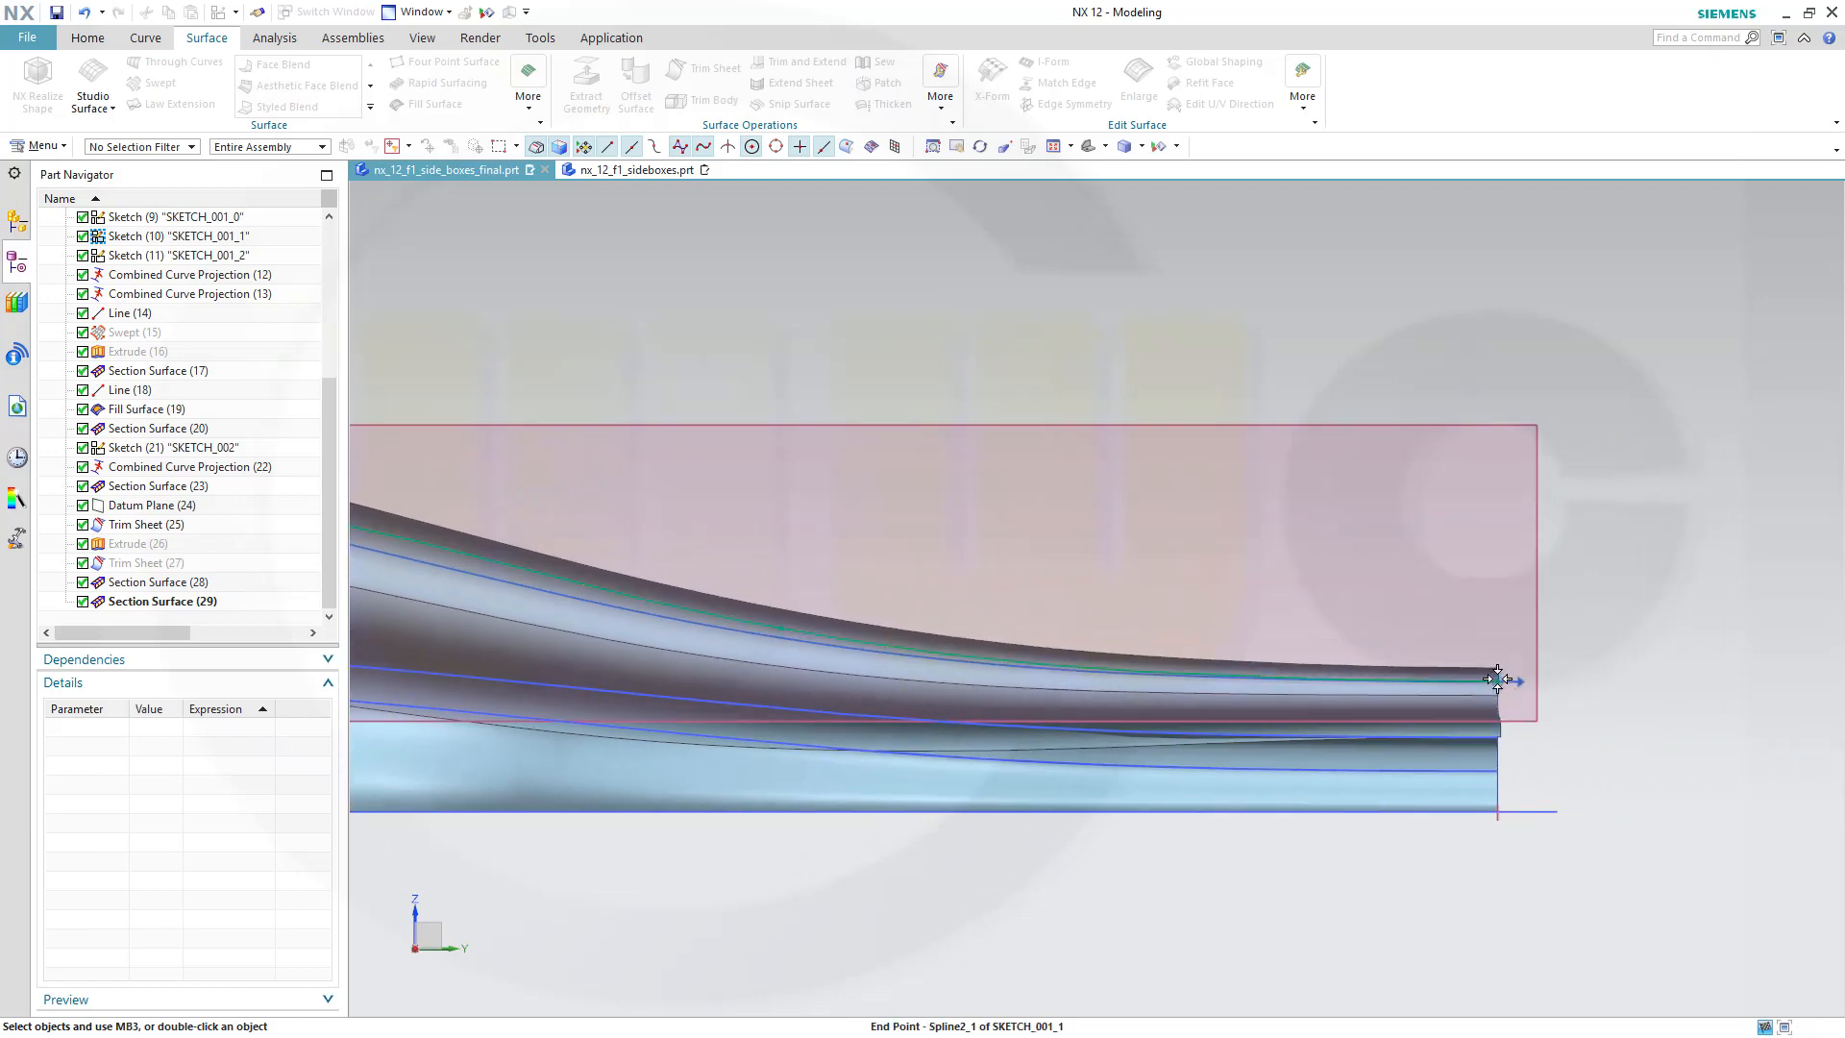
pyautogui.click(1495, 676)
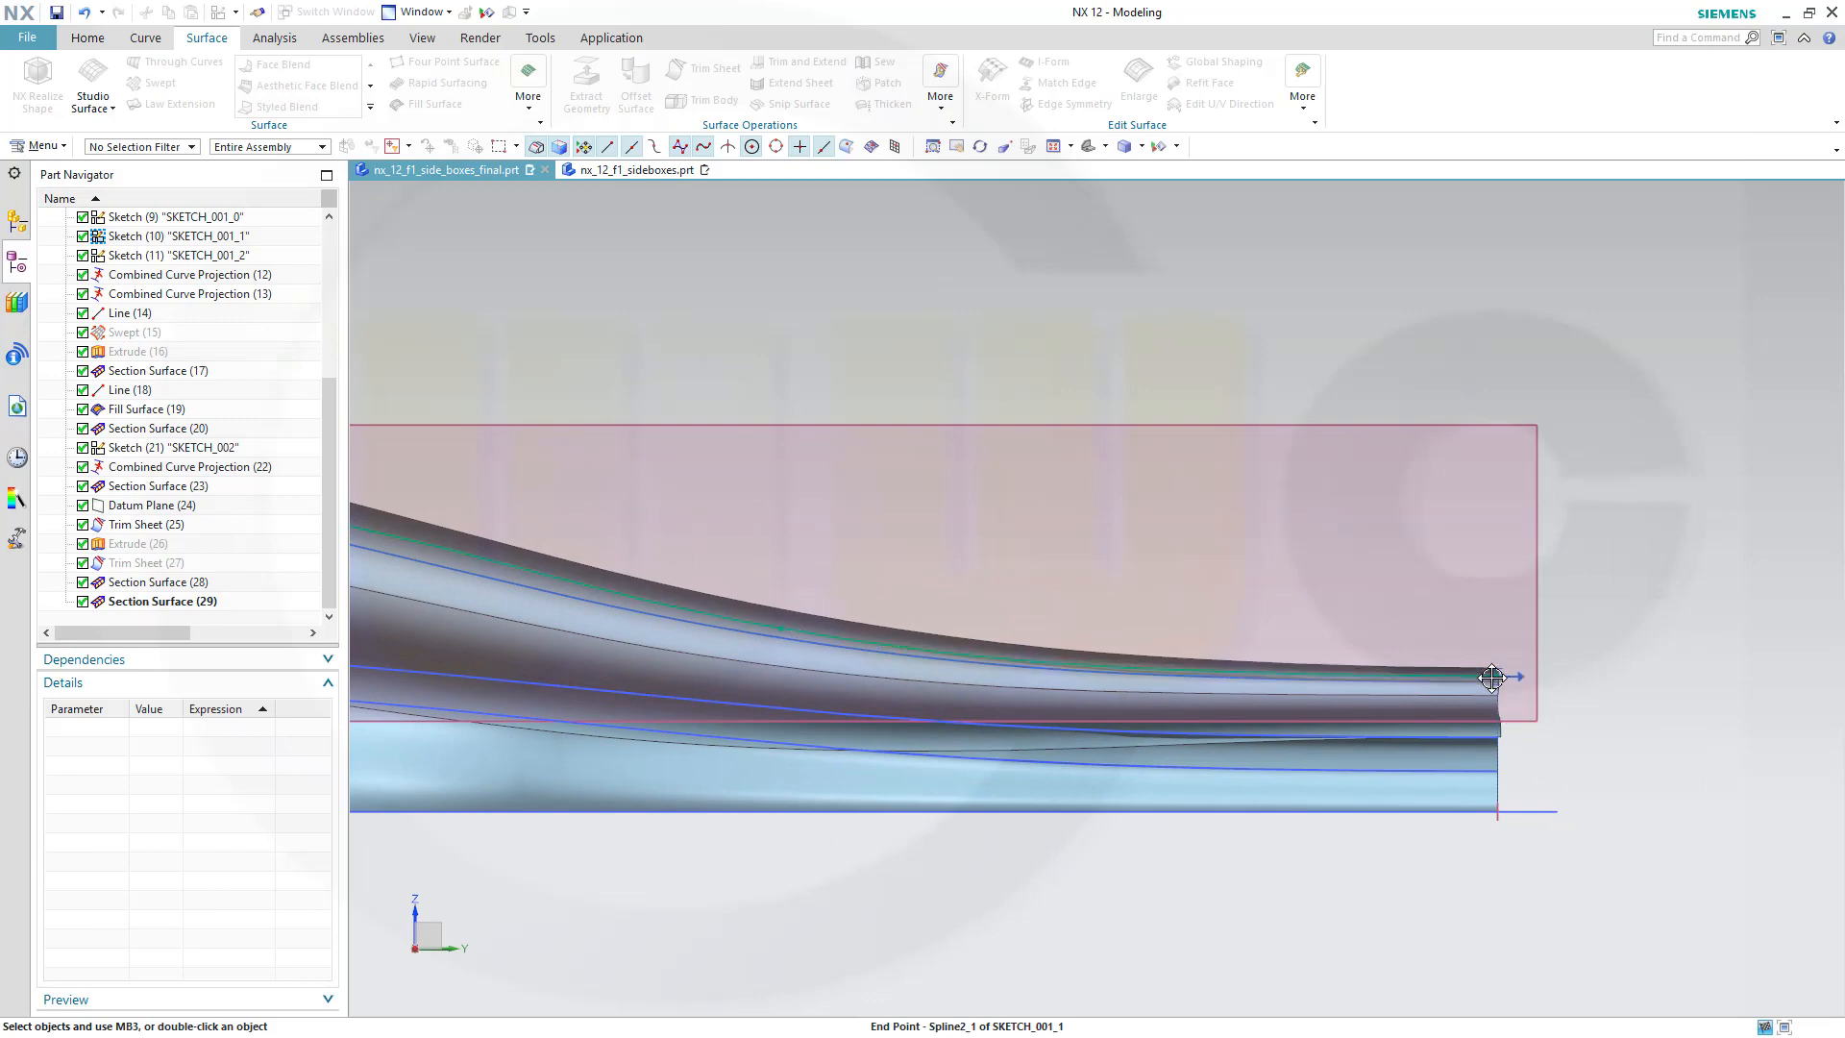
pyautogui.rightClick(544, 253)
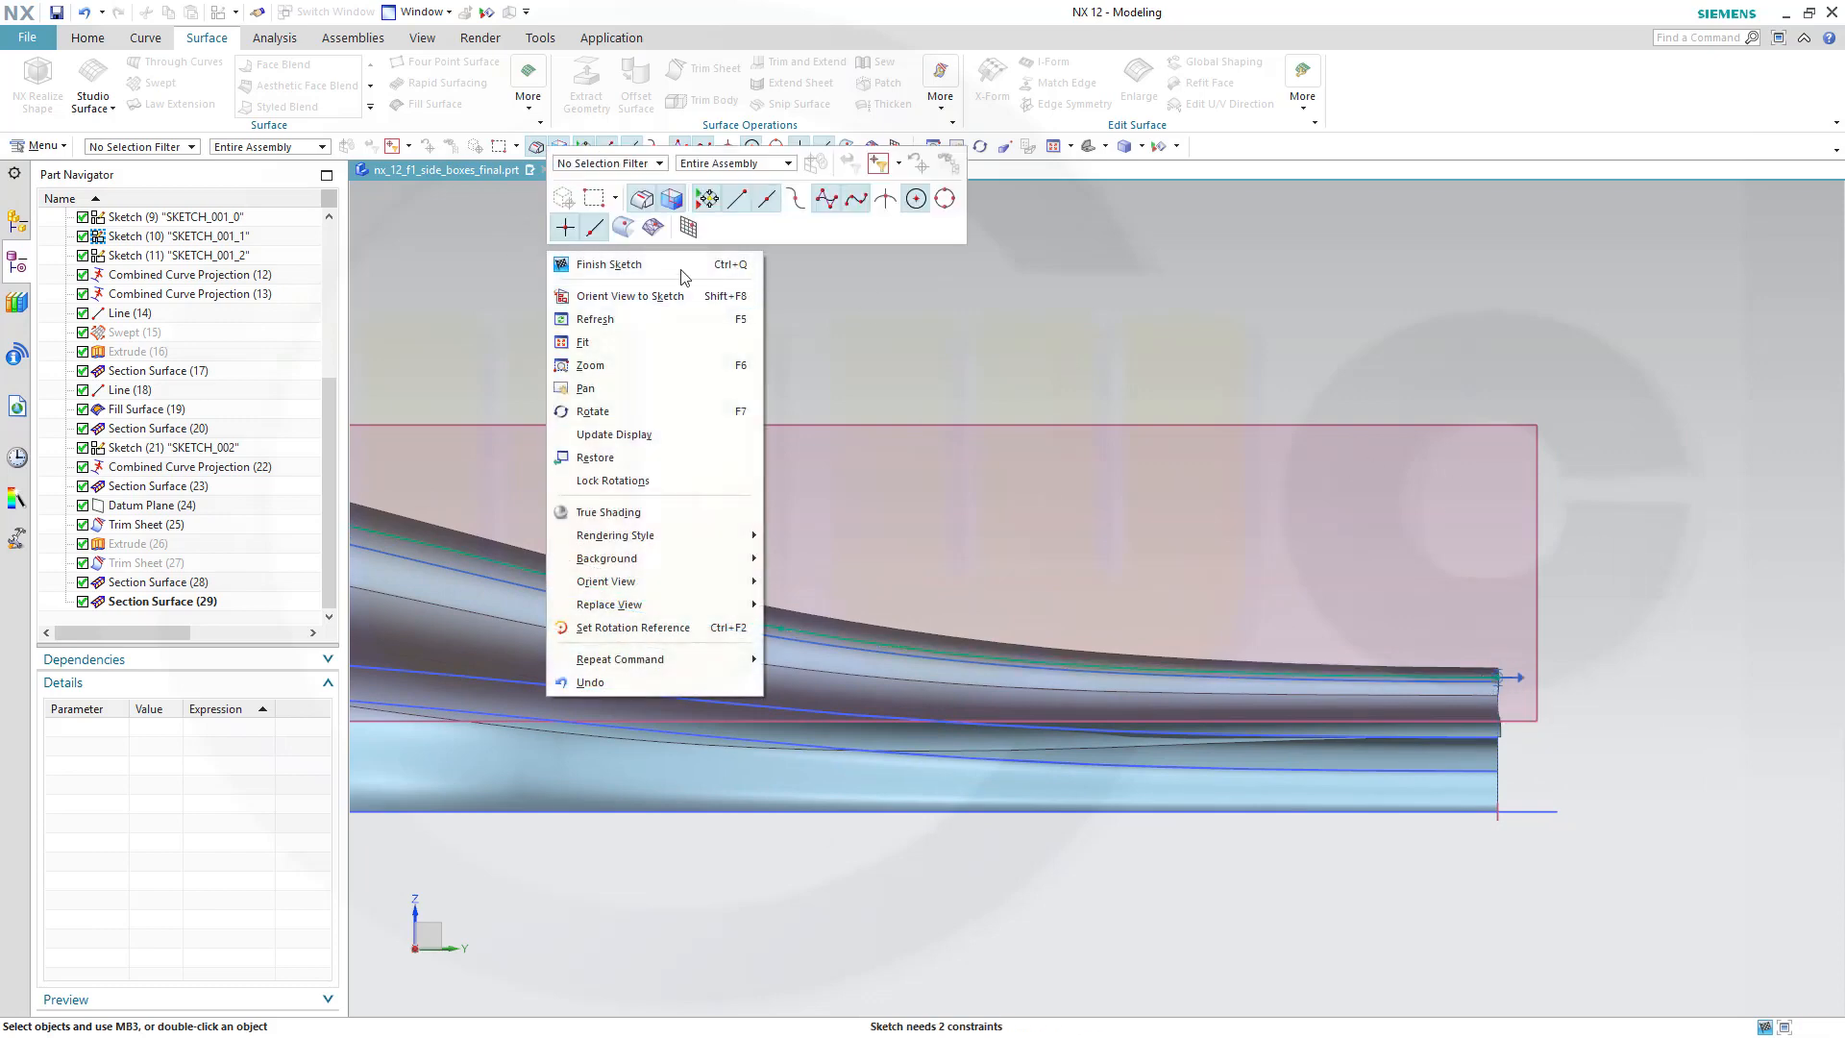
pyautogui.click(596, 270)
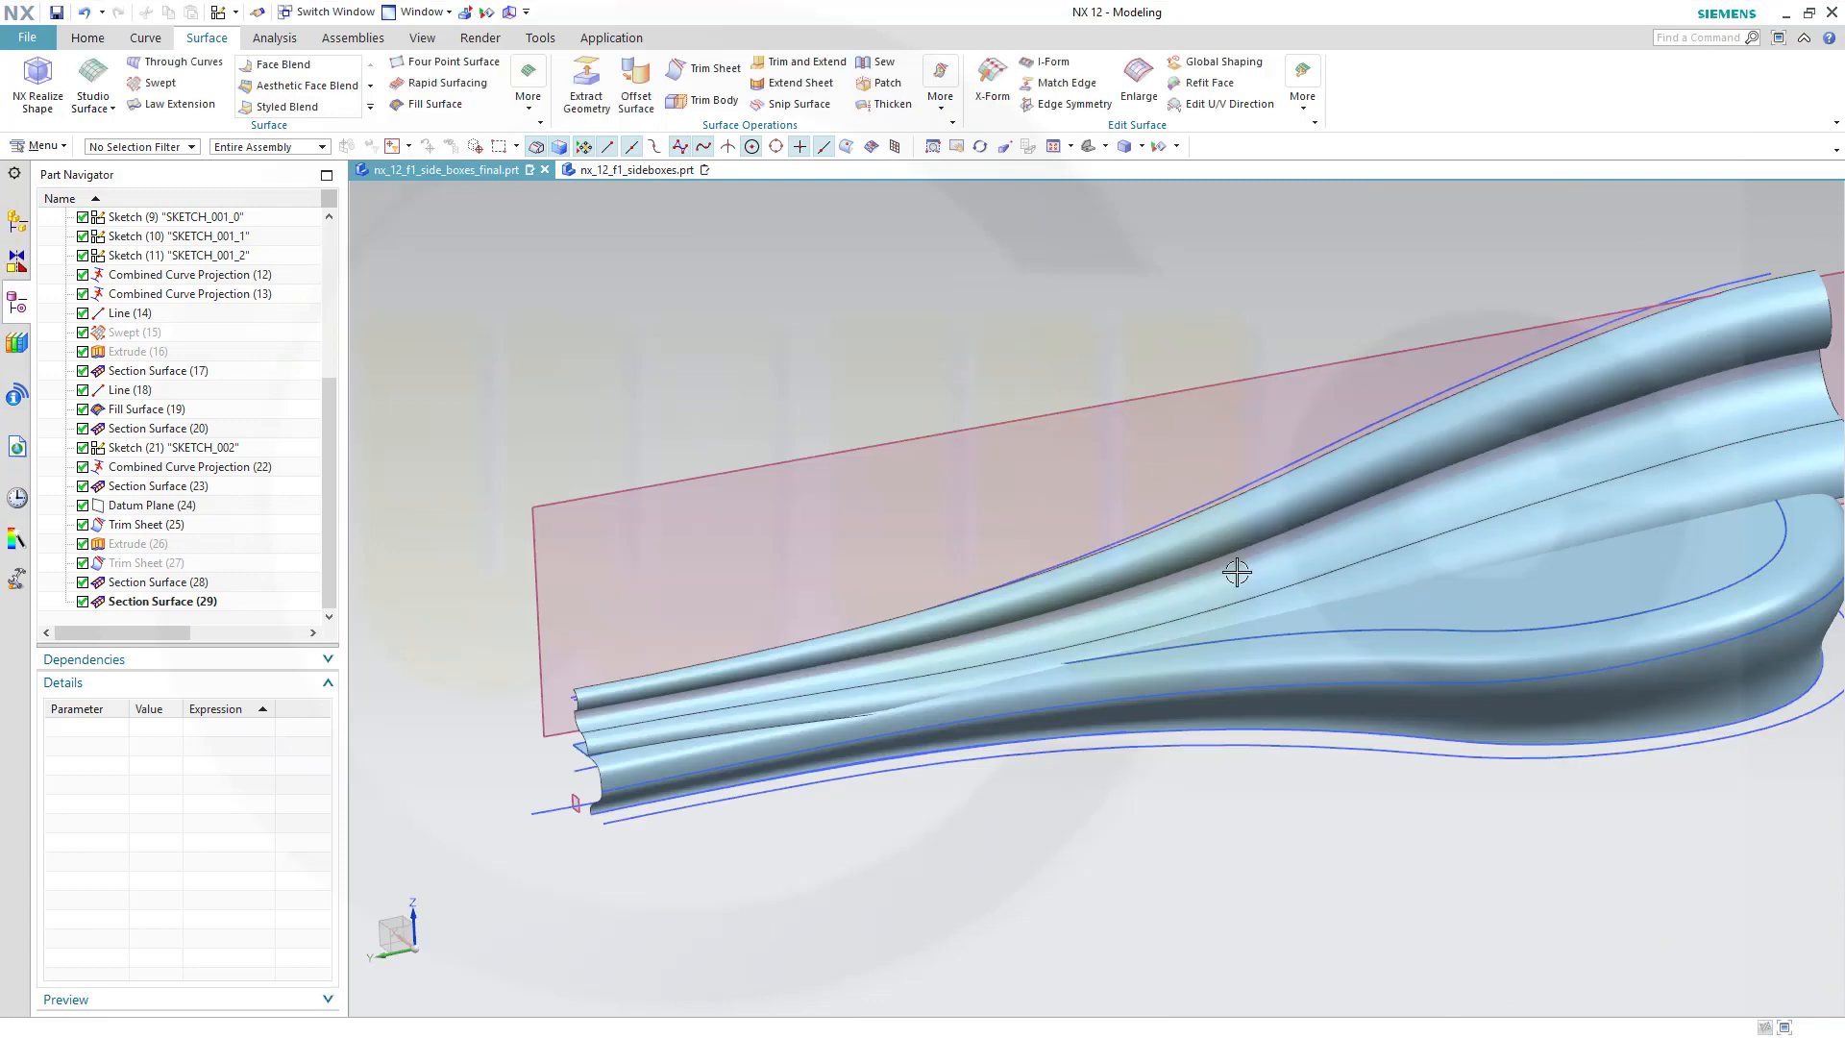
# Open Section Surface (29) for editing.
pyautogui.moveTo(1164, 715); pyautogui.dragTo(1171, 683, button='middle')
pyautogui.scroll(2, 1006, 673)
pyautogui.scroll(-2, 1006, 673)
pyautogui.moveTo(1006, 673); pyautogui.dragTo(1213, 787, button='middle')
pyautogui.scroll(2, 1138, 759)
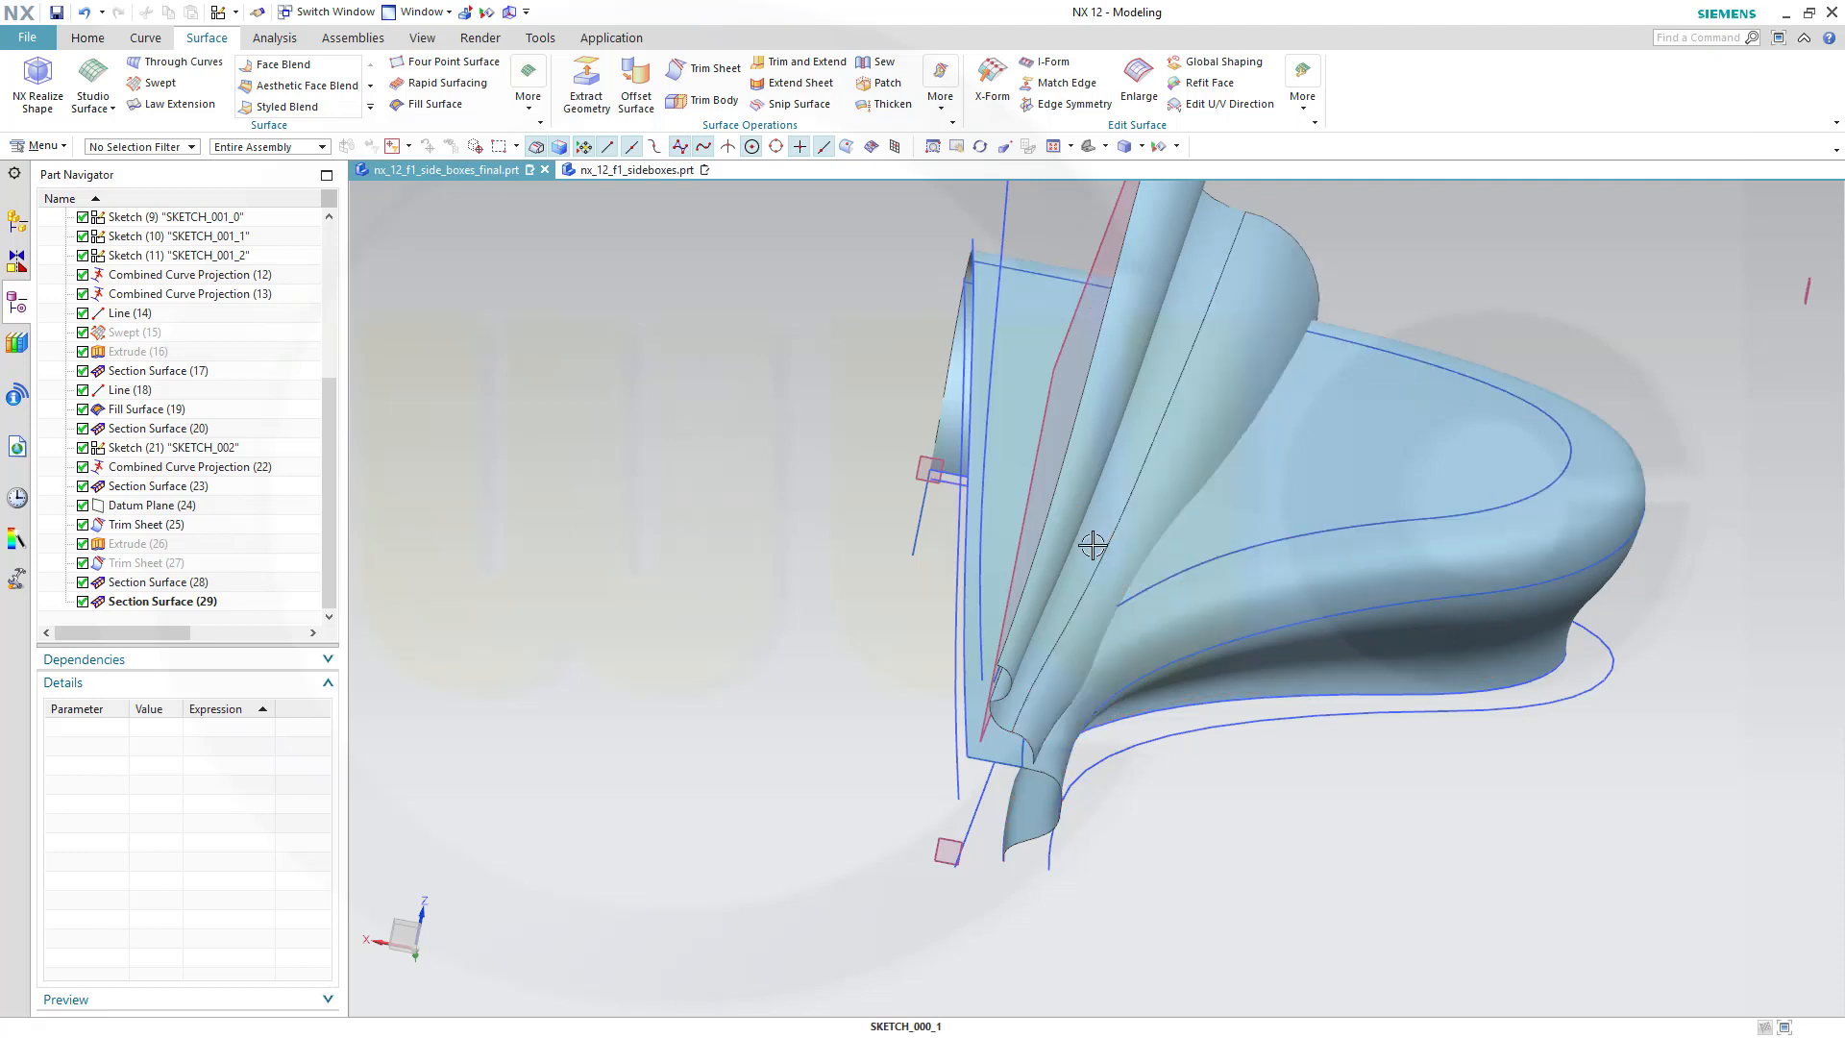
pyautogui.doubleClick(178, 603)
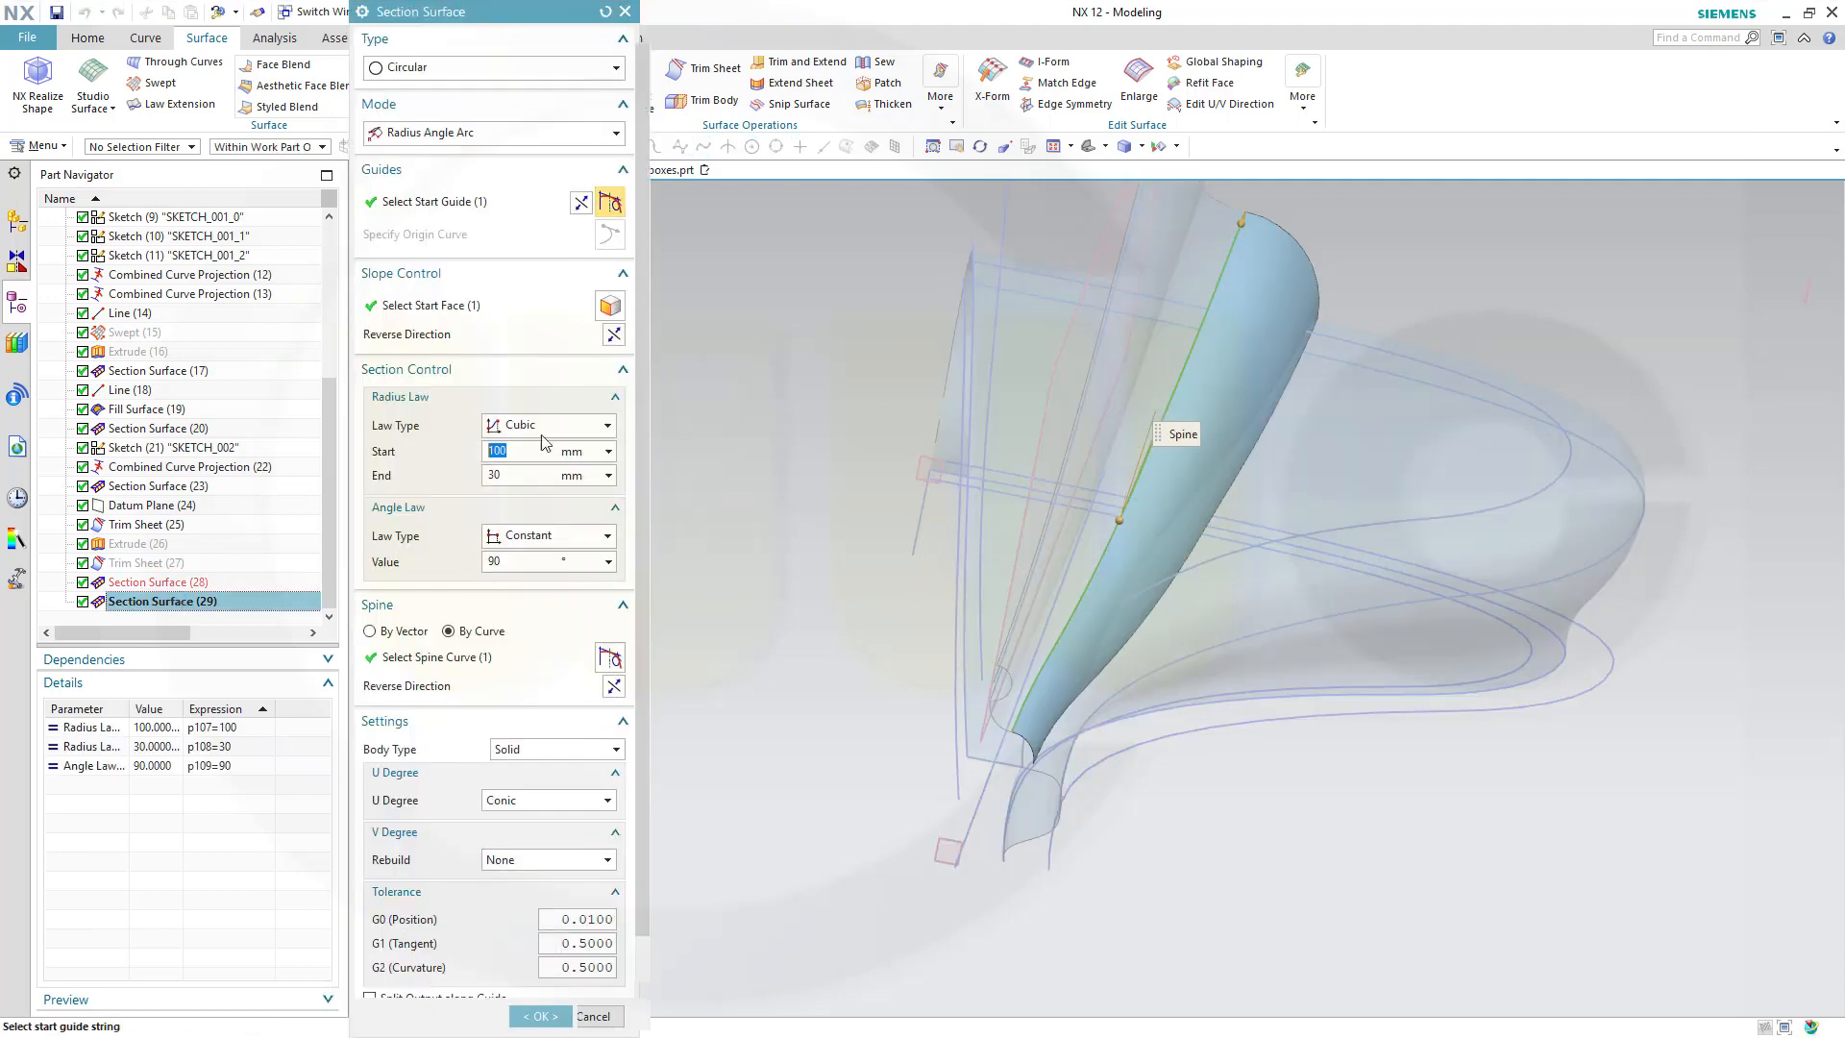
# Try the Linear and Linear along Spine types for the radius law of Section Surface (29), and return it to Cubic.
pyautogui.click(607, 428)
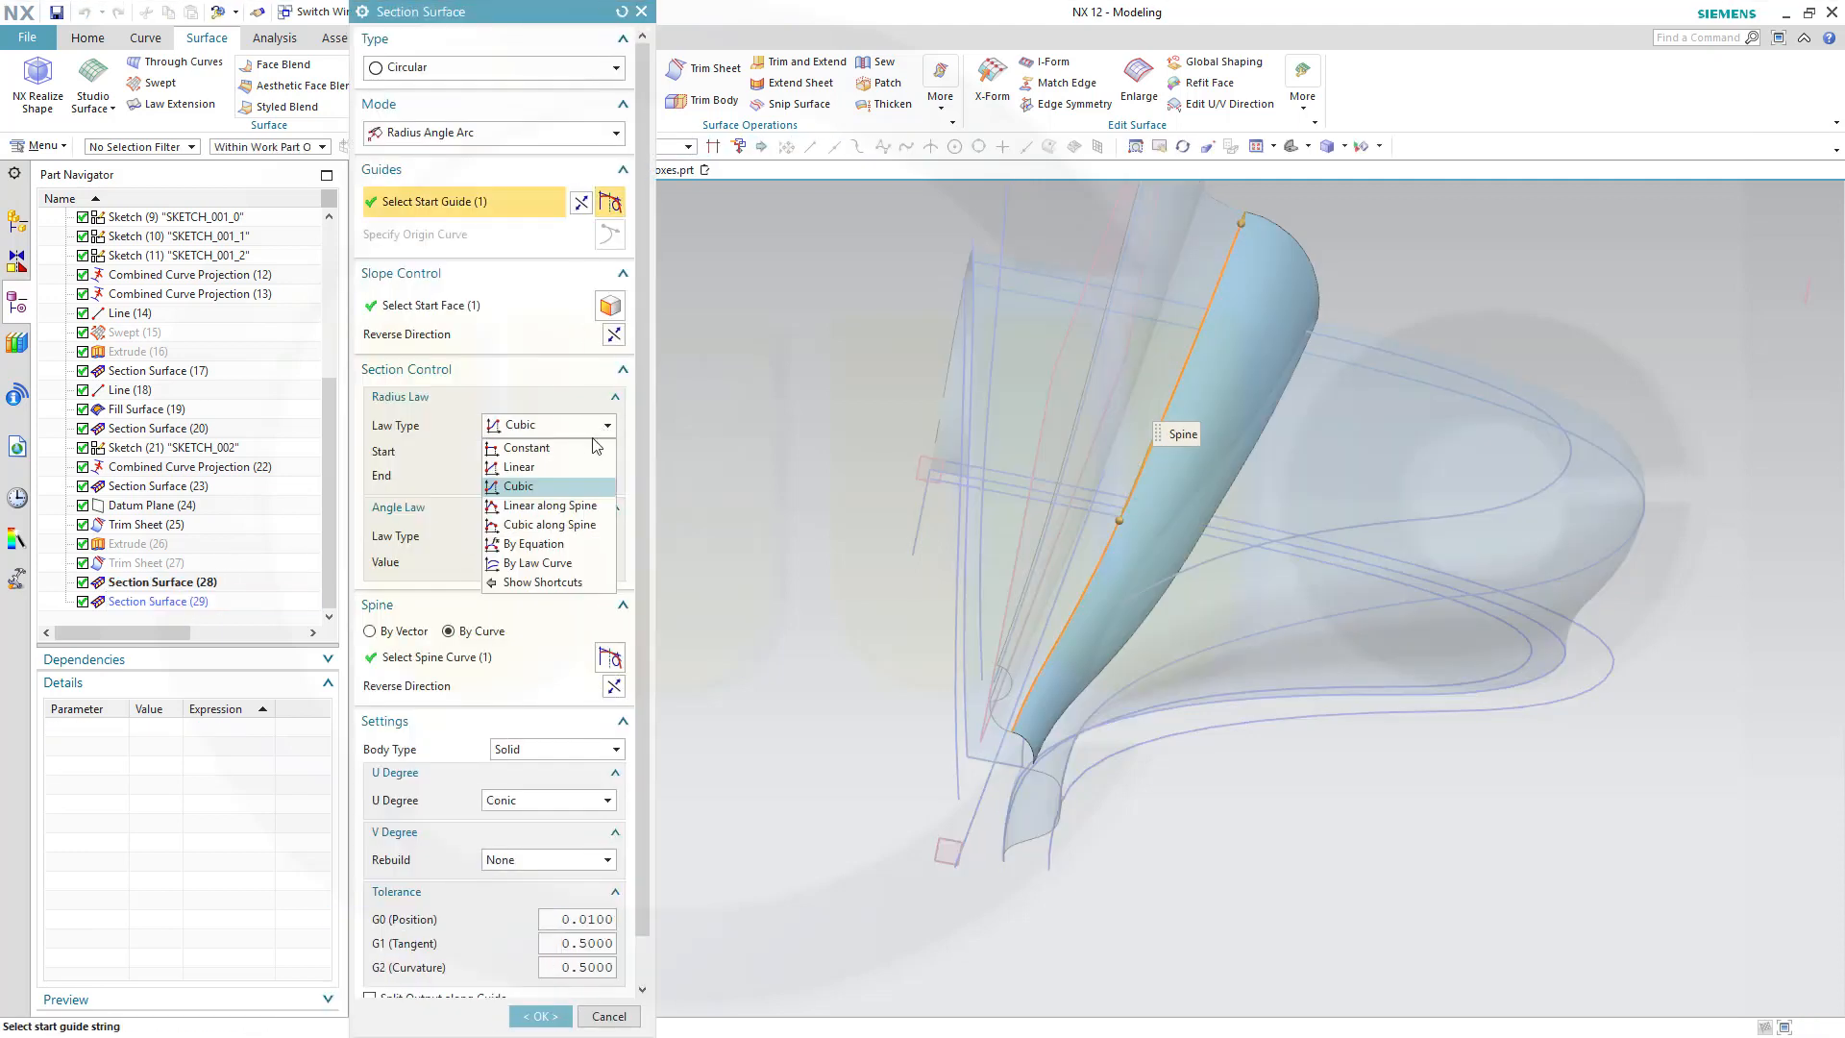
pyautogui.click(554, 469)
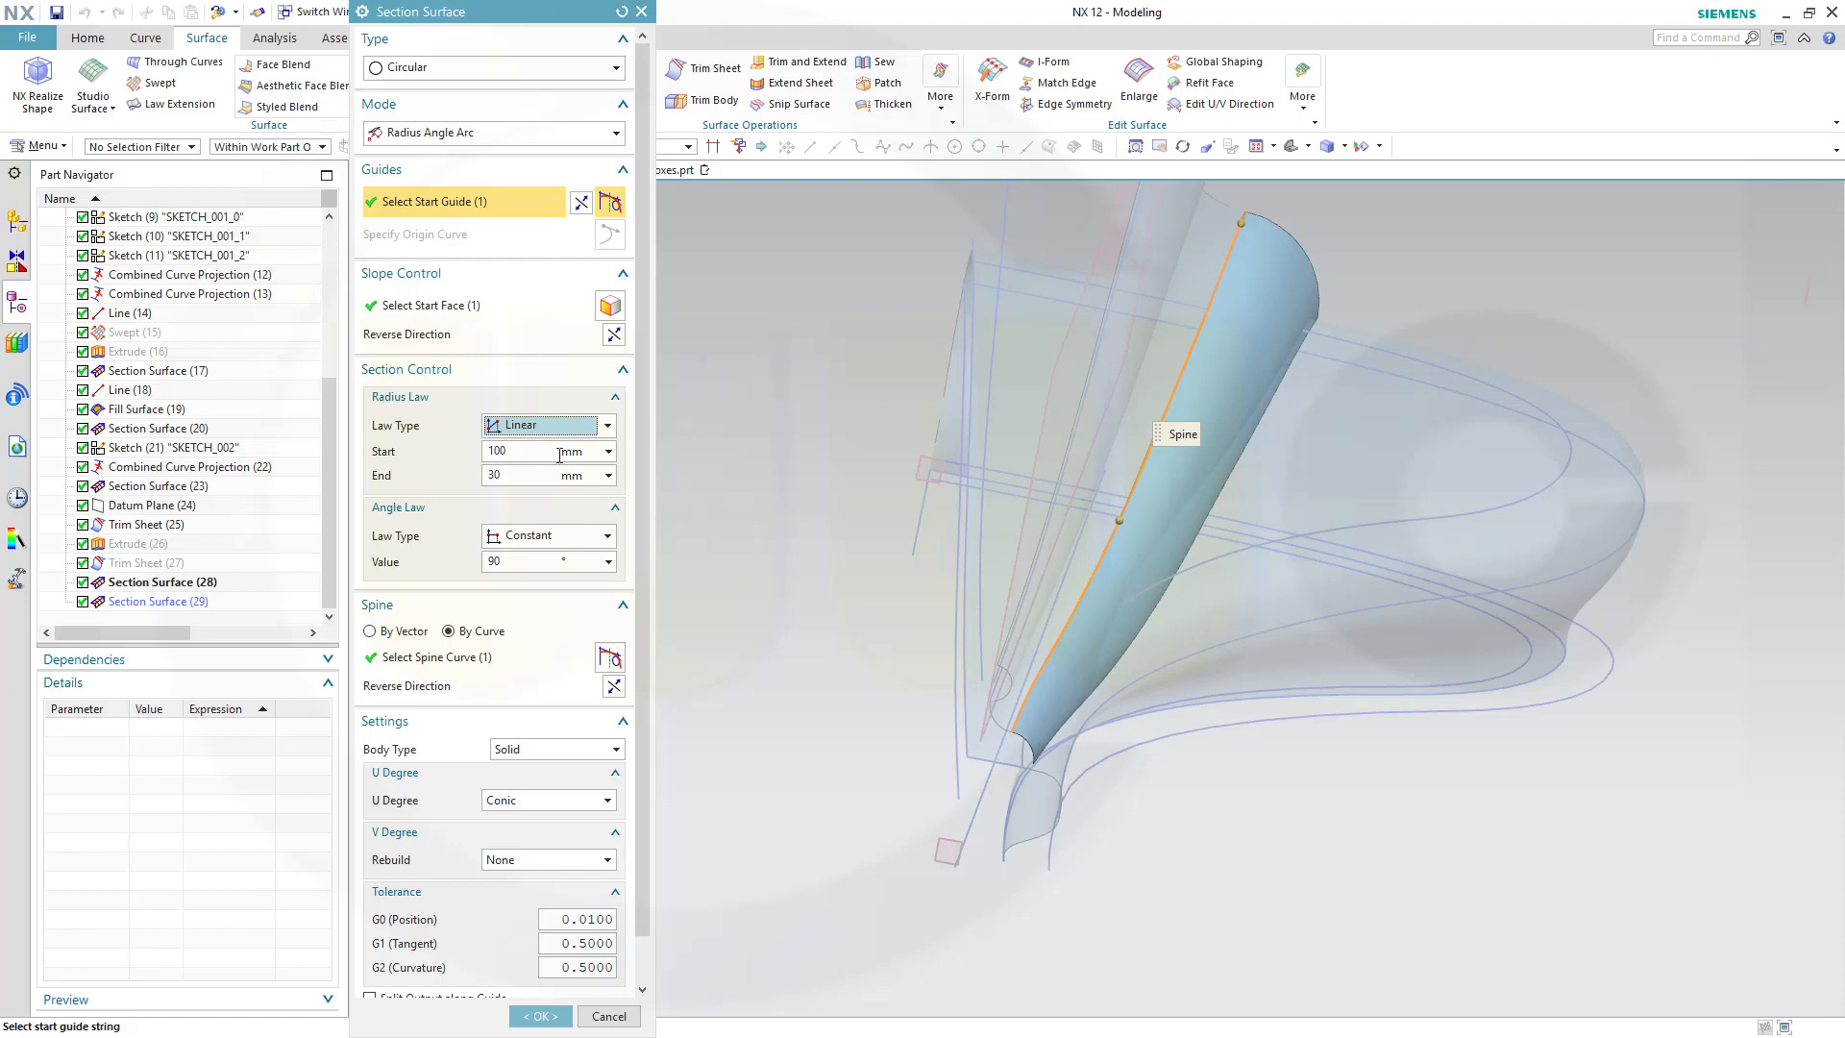
pyautogui.click(606, 430)
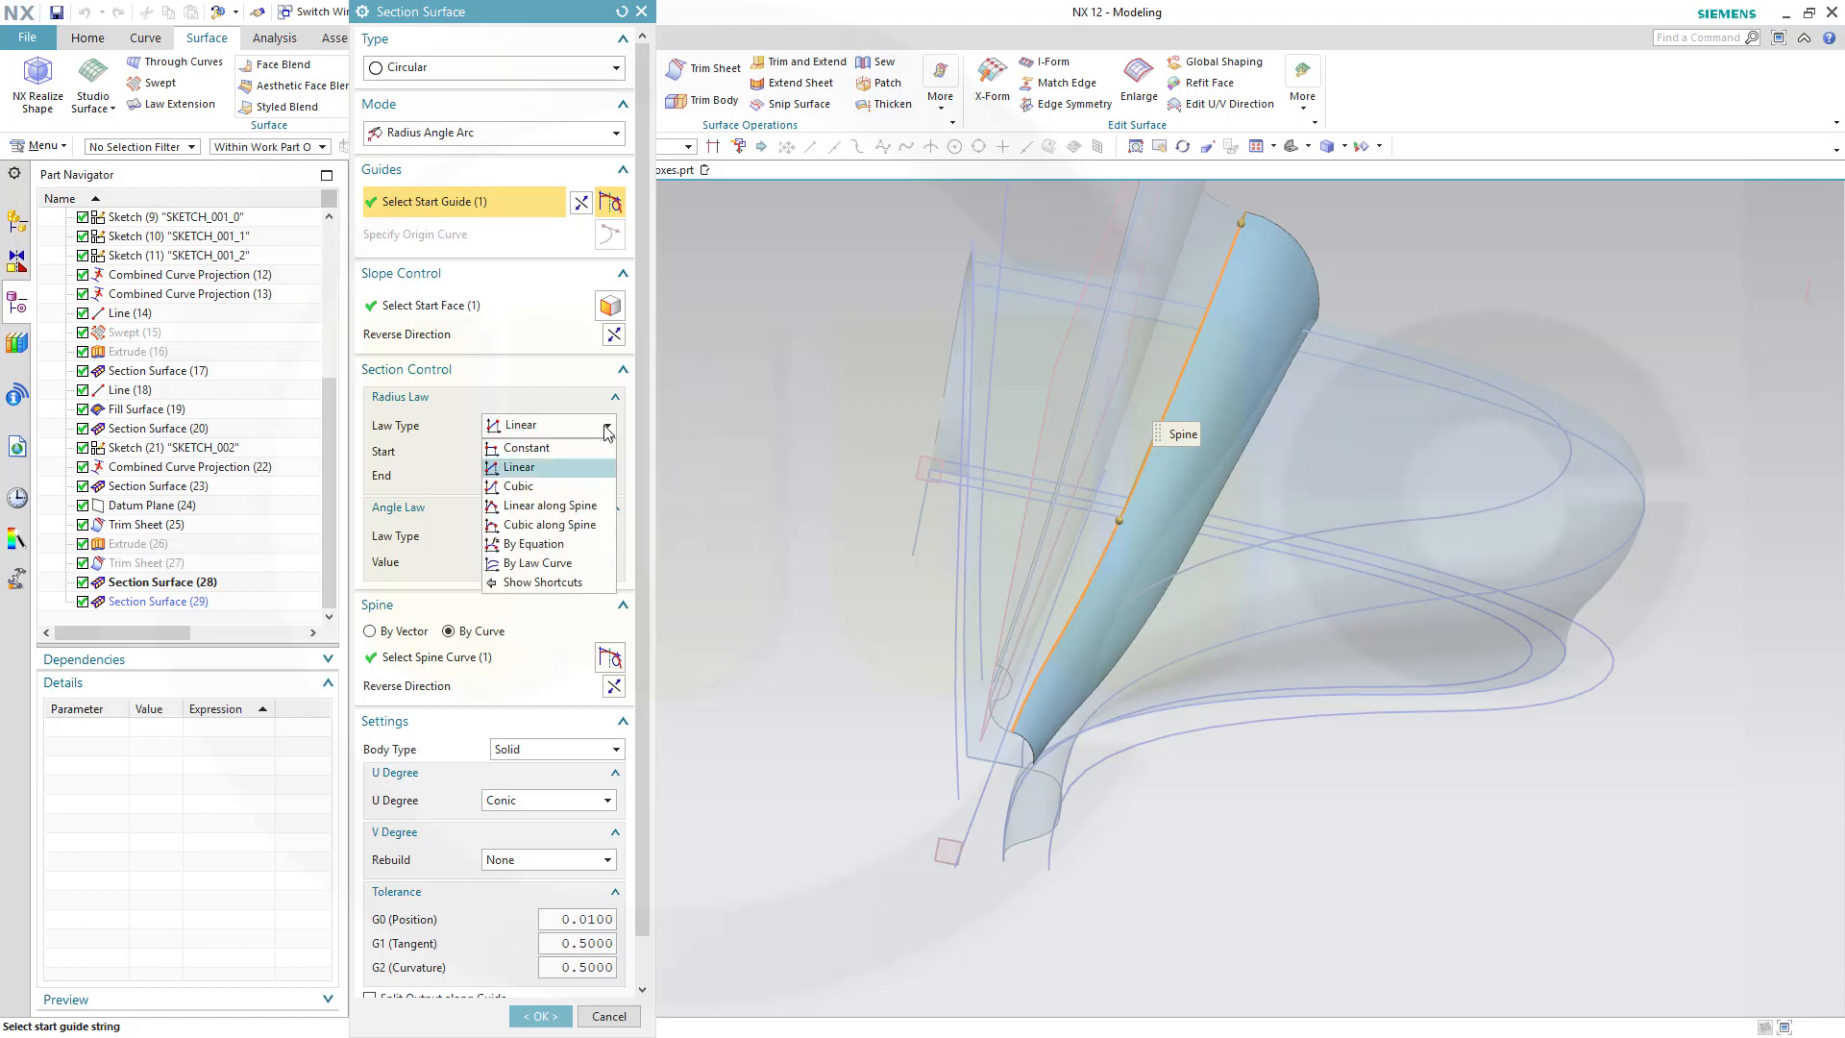
pyautogui.click(577, 505)
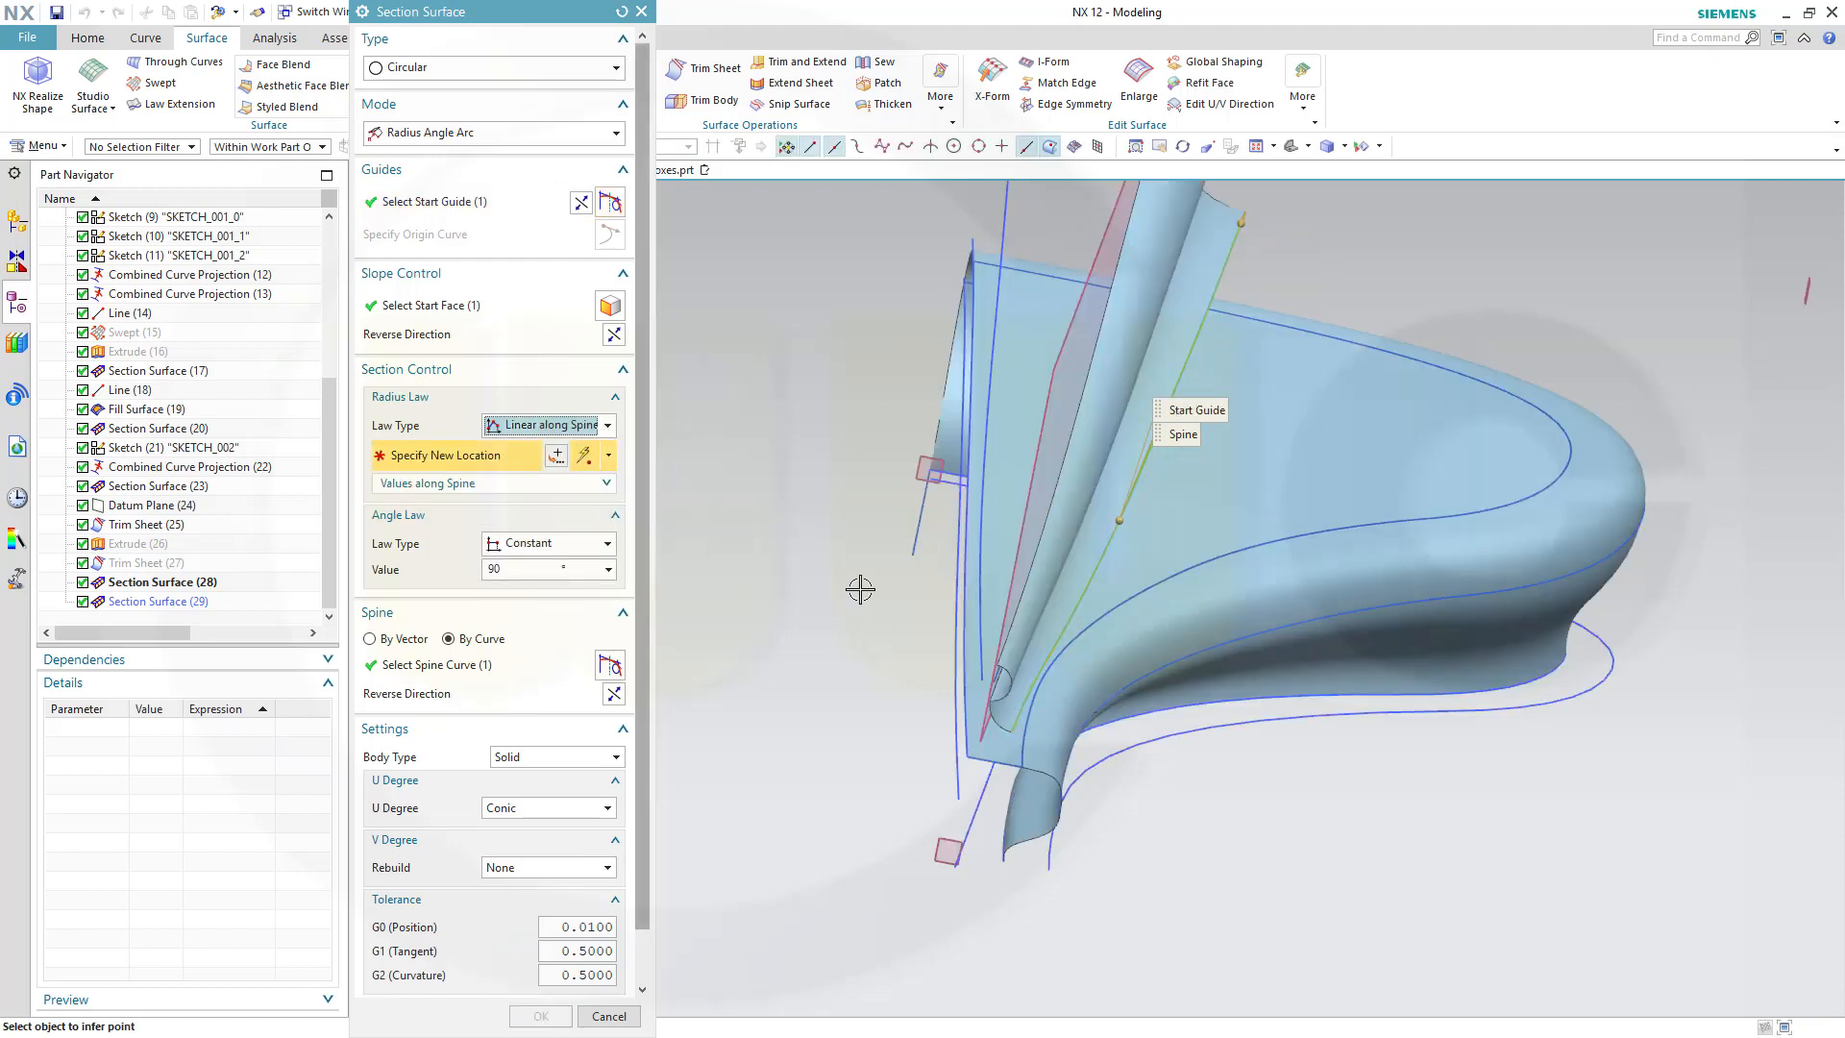
pyautogui.moveTo(861, 589)
pyautogui.mouseDown(button='middle')
pyautogui.moveTo(824, 557)
pyautogui.moveTo(829, 589)
pyautogui.mouseUp(button='middle')
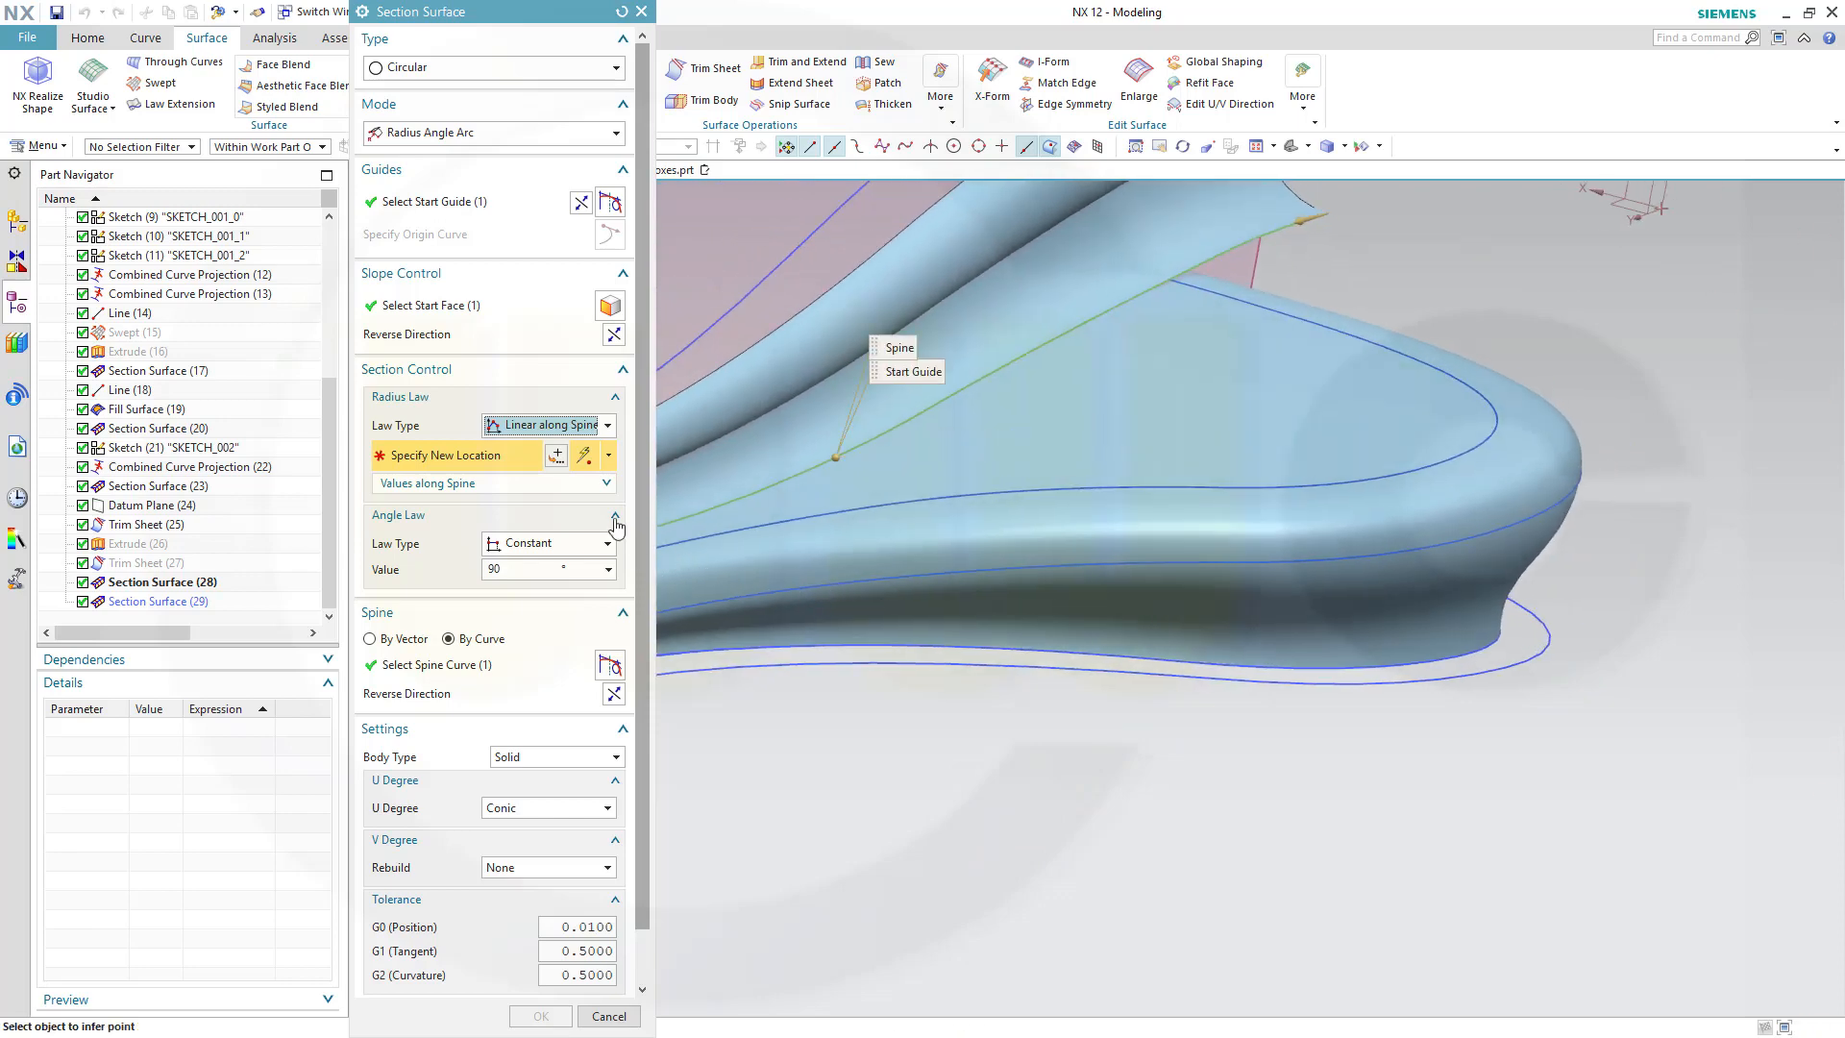
pyautogui.click(605, 427)
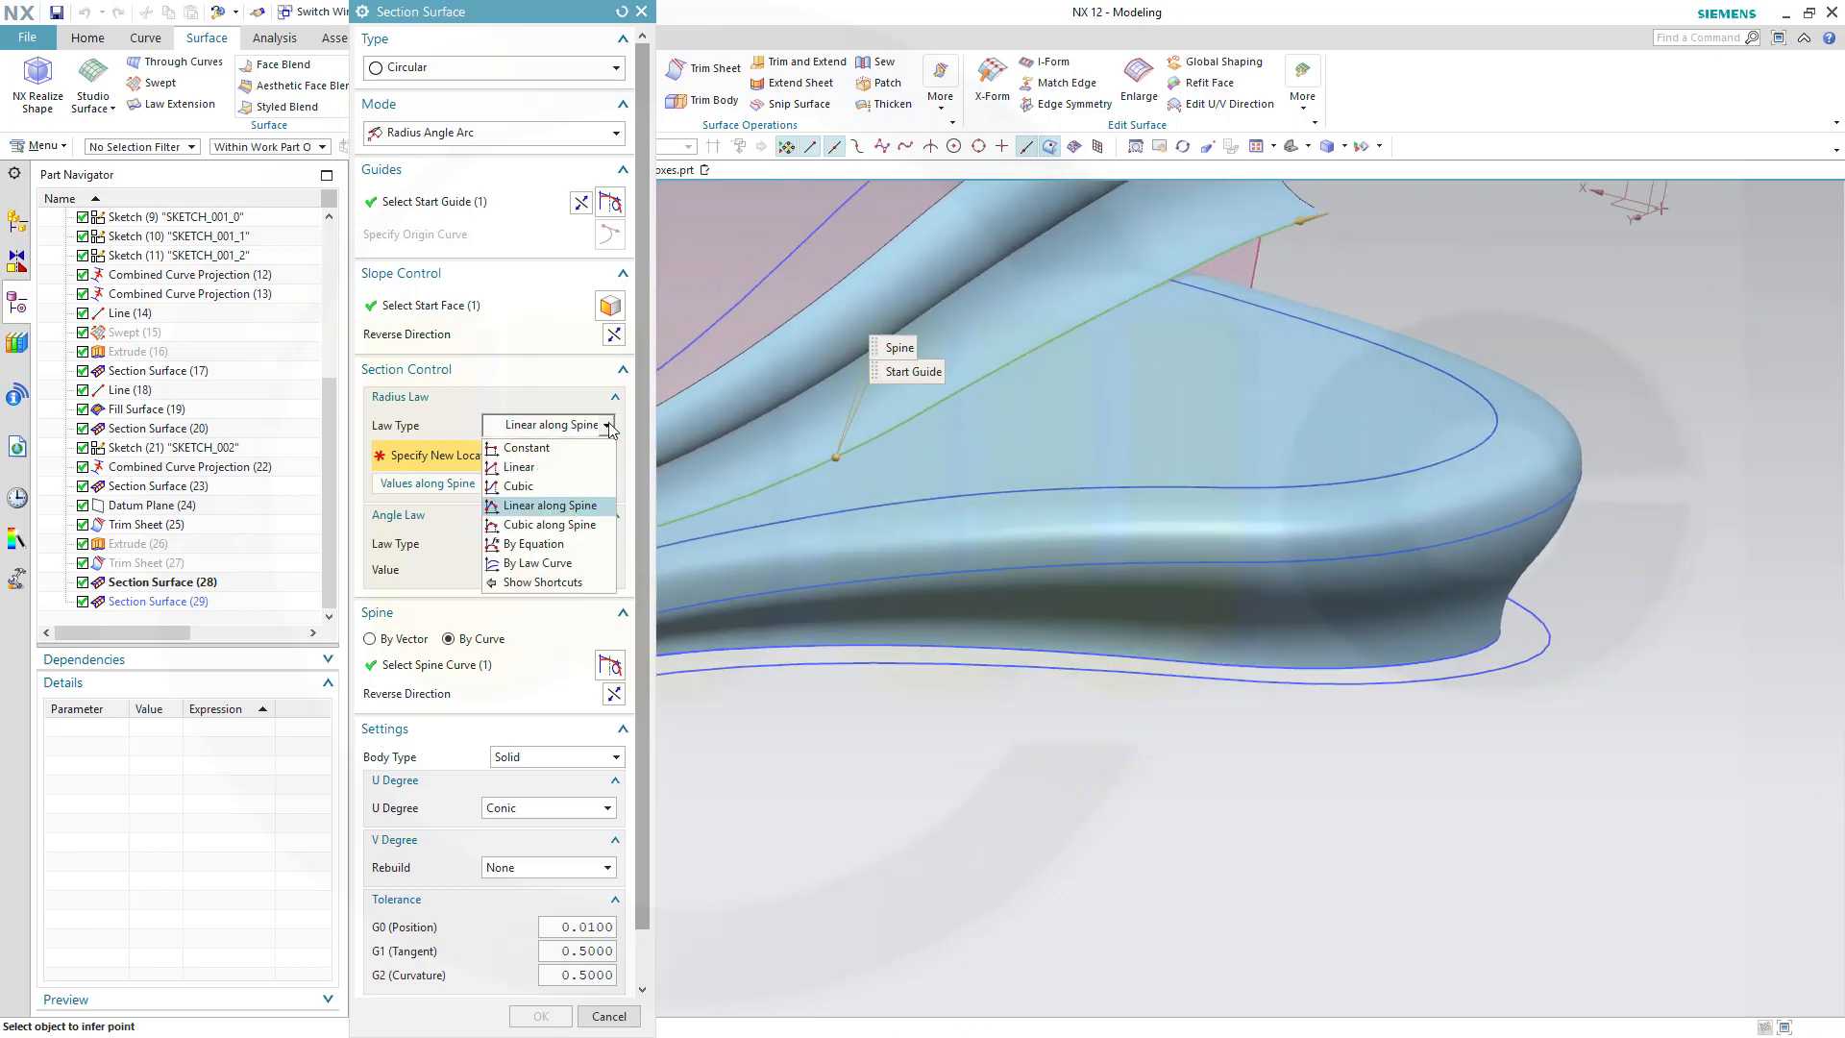
pyautogui.click(518, 486)
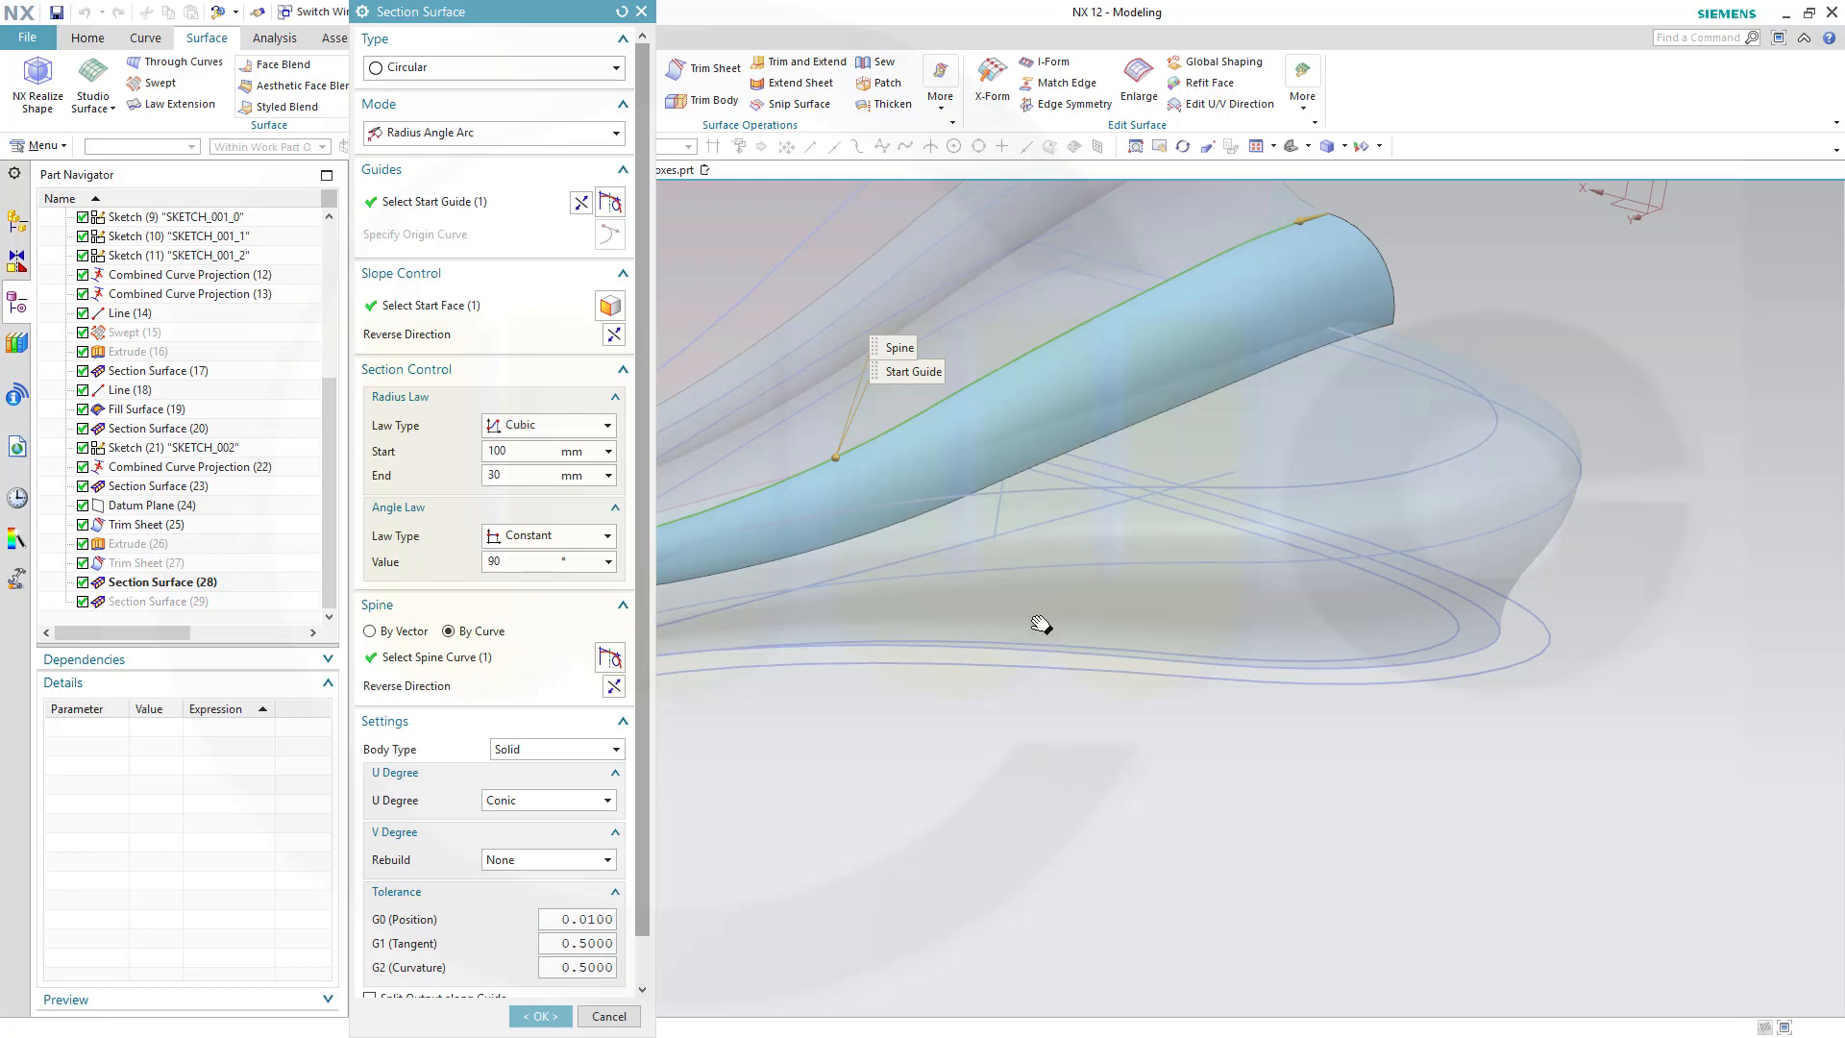
# Set the end value of the cubic radius law to 40 mm and apply the change to Section Surface (29).
pyautogui.moveTo(1042, 626); pyautogui.dragTo(1186, 605, button='middle')
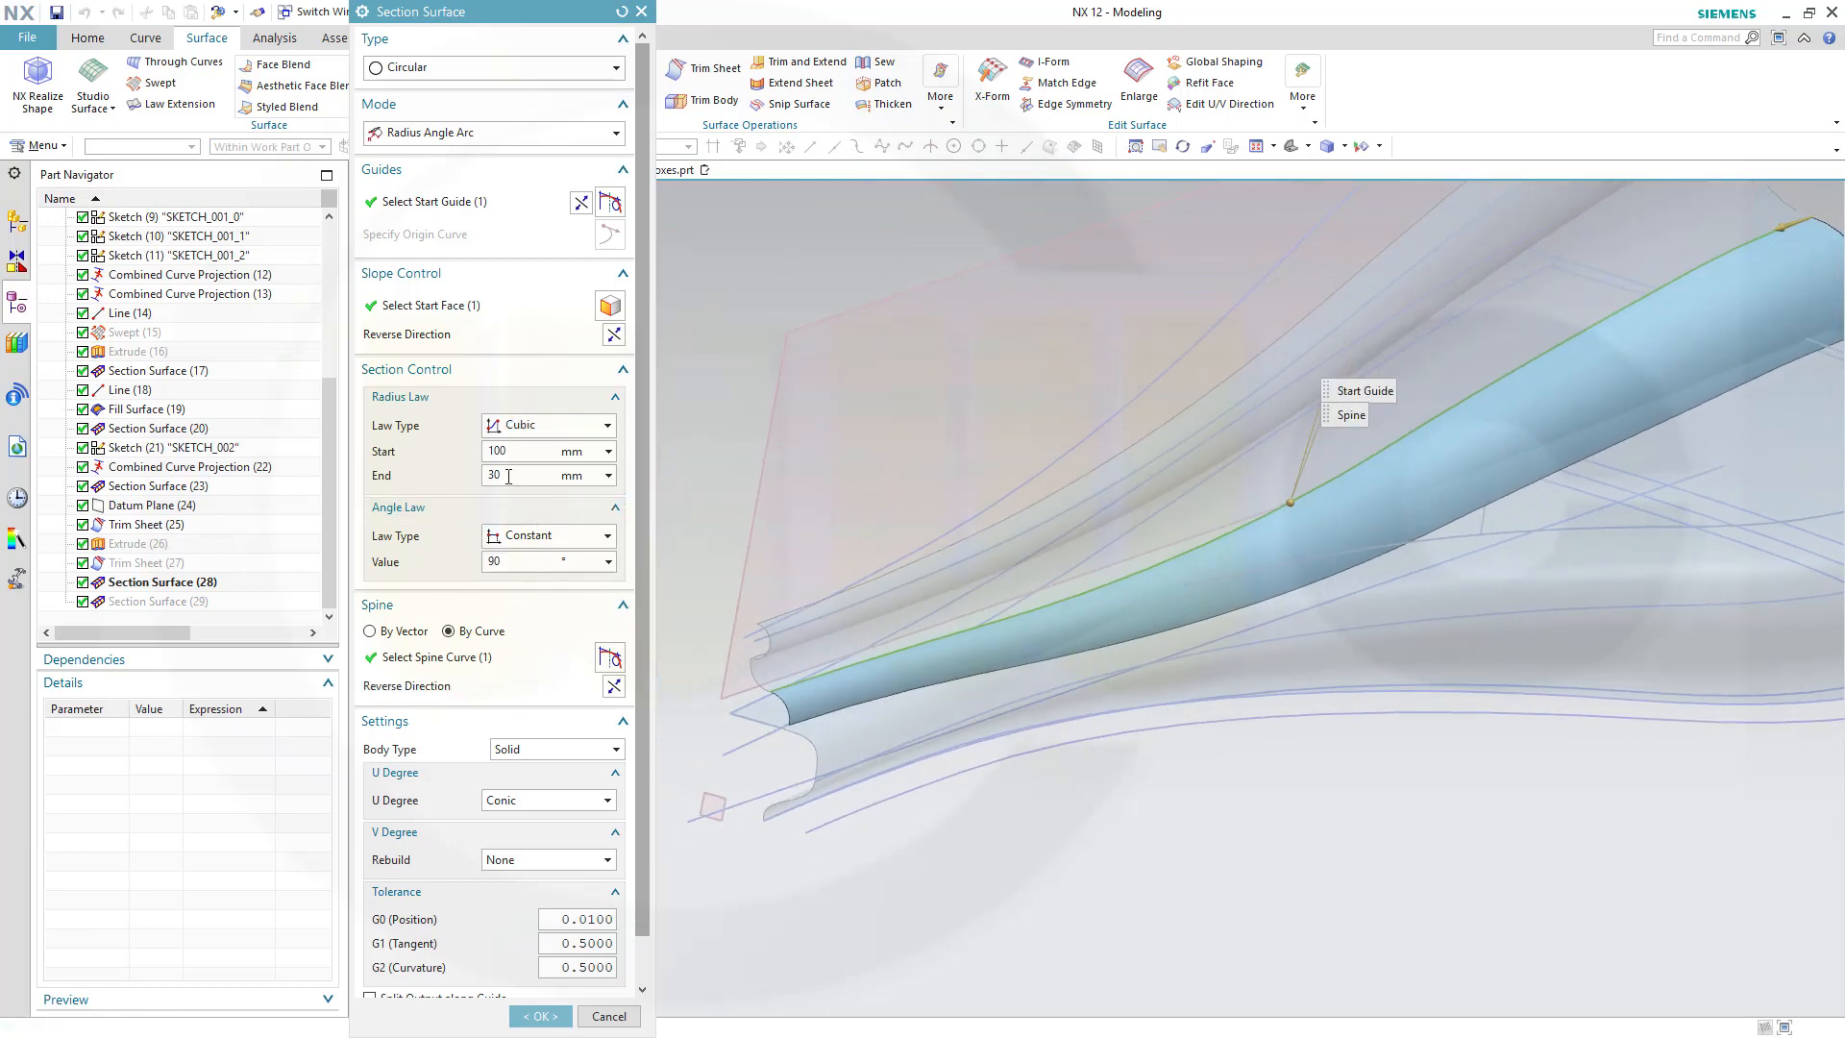
pyautogui.write('40')
pyautogui.press('Return')
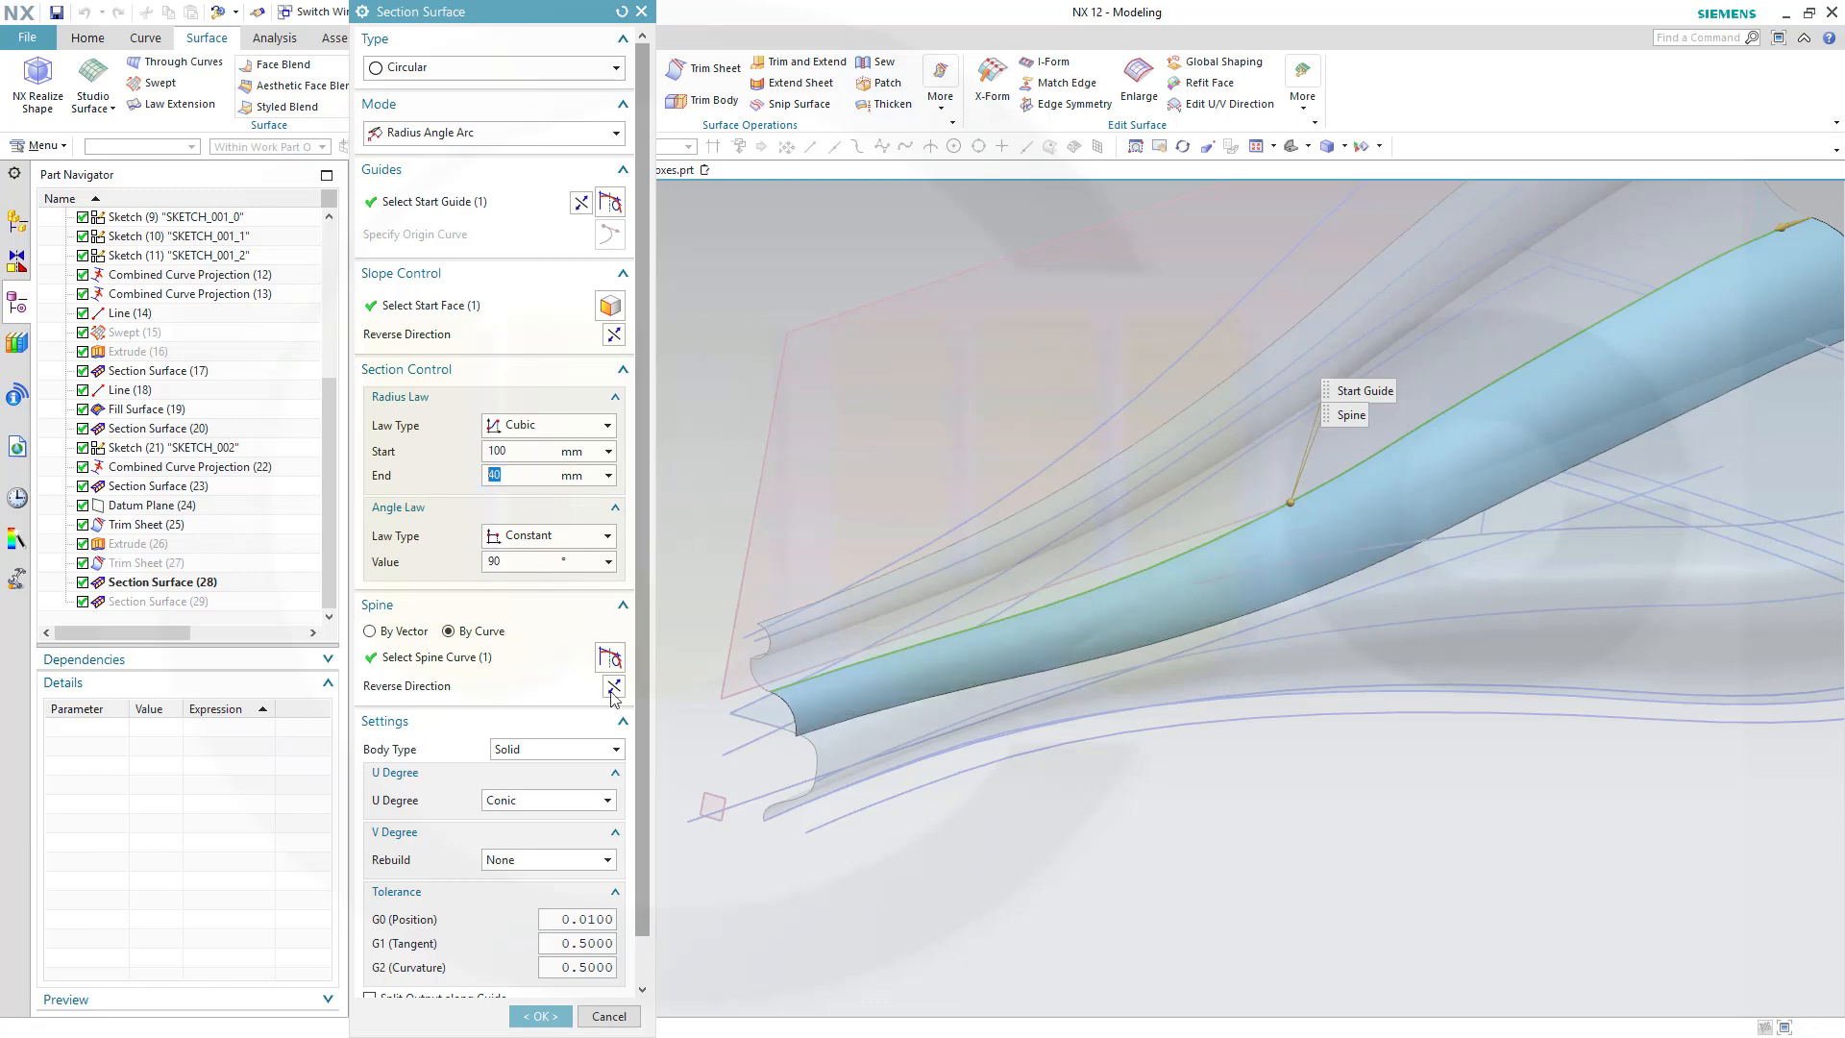
pyautogui.click(540, 1015)
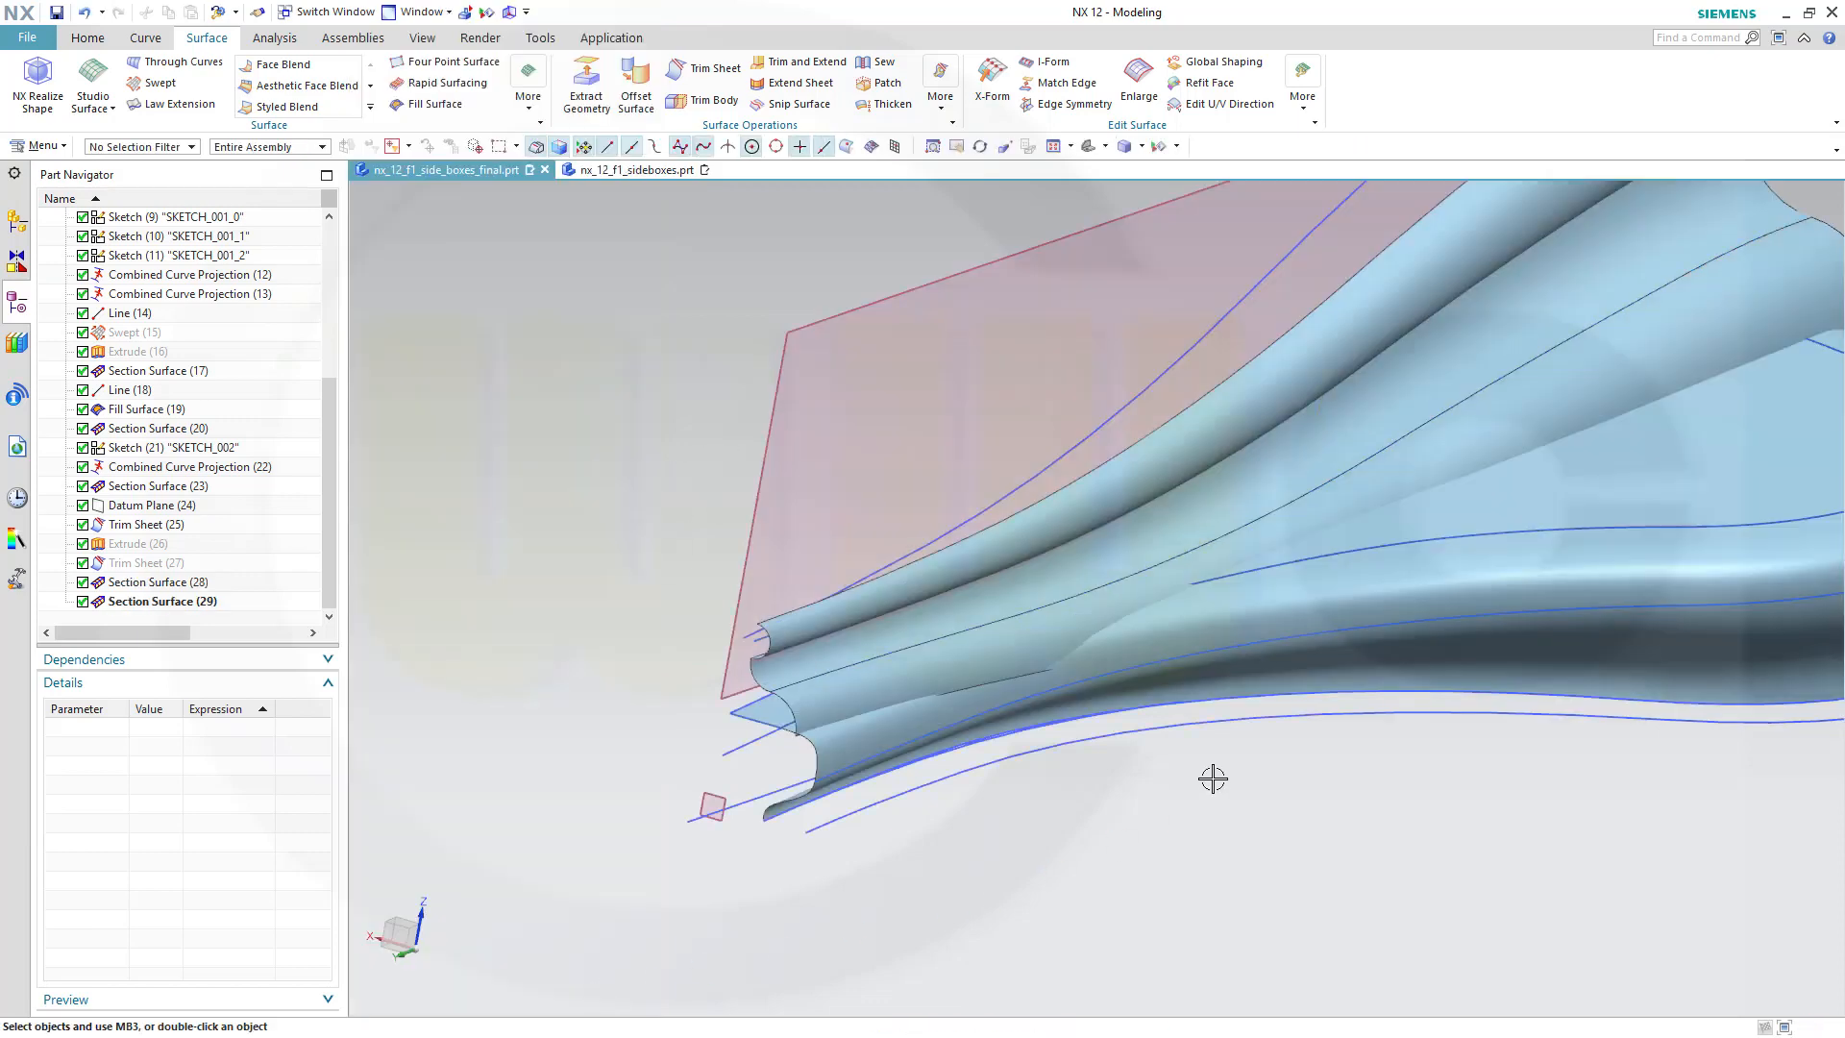
# Edit SKETCH_000_0 by moving the spline's narrow-end point slightly outward, and finish the sketch.
pyautogui.moveTo(1214, 889); pyautogui.dragTo(1243, 779, button='middle')
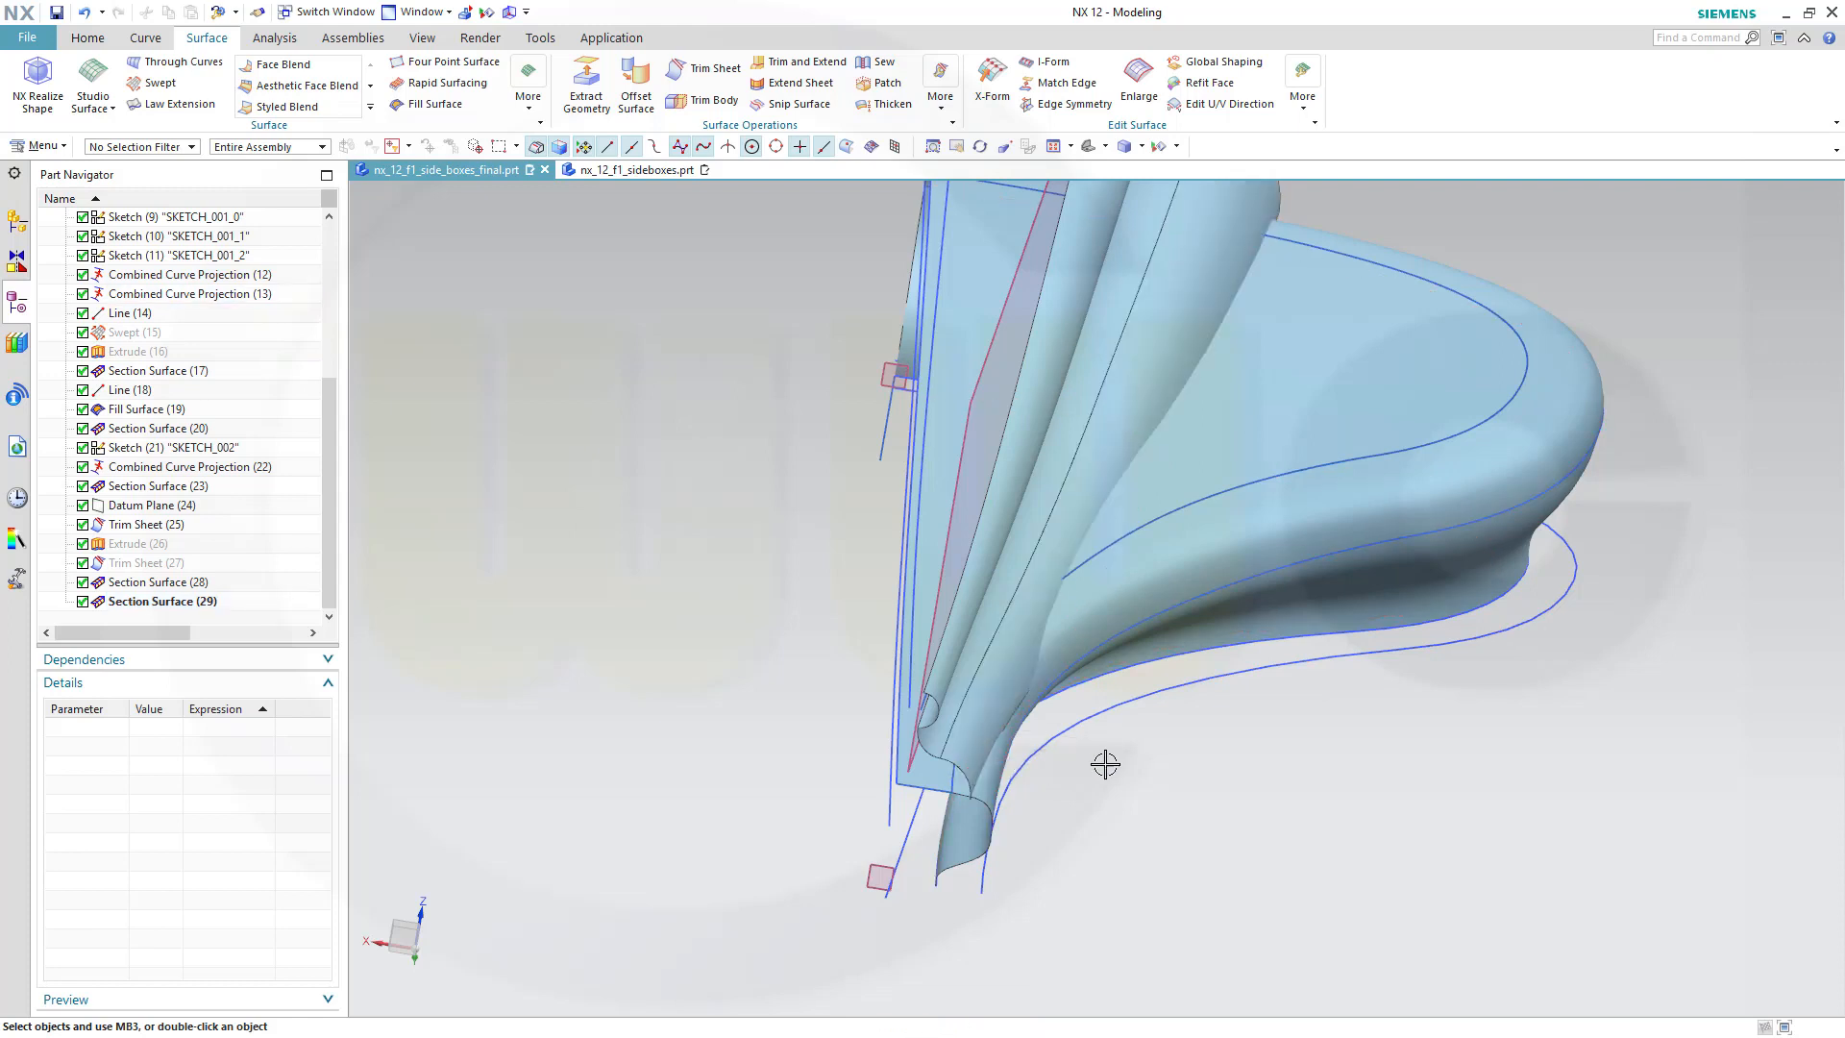
pyautogui.moveTo(1105, 764); pyautogui.dragTo(1102, 744, button='middle')
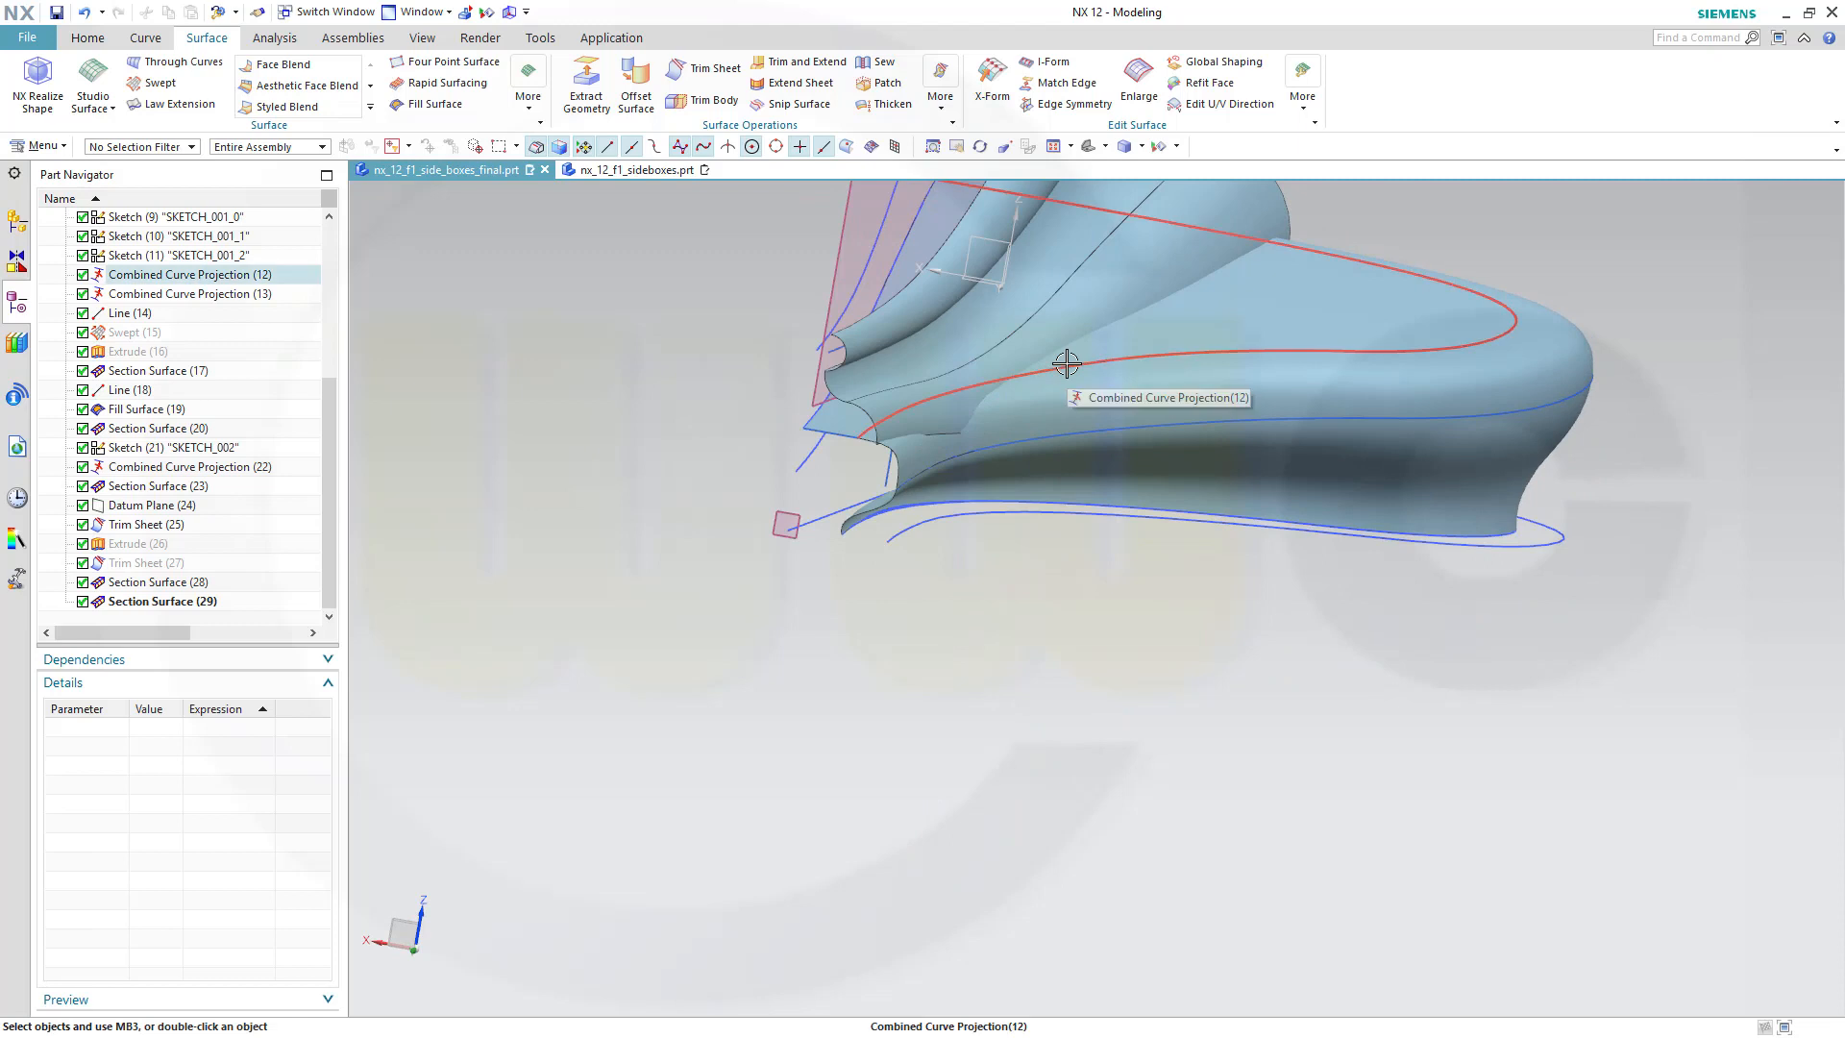
pyautogui.moveTo(834, 597); pyautogui.dragTo(953, 621, button='middle')
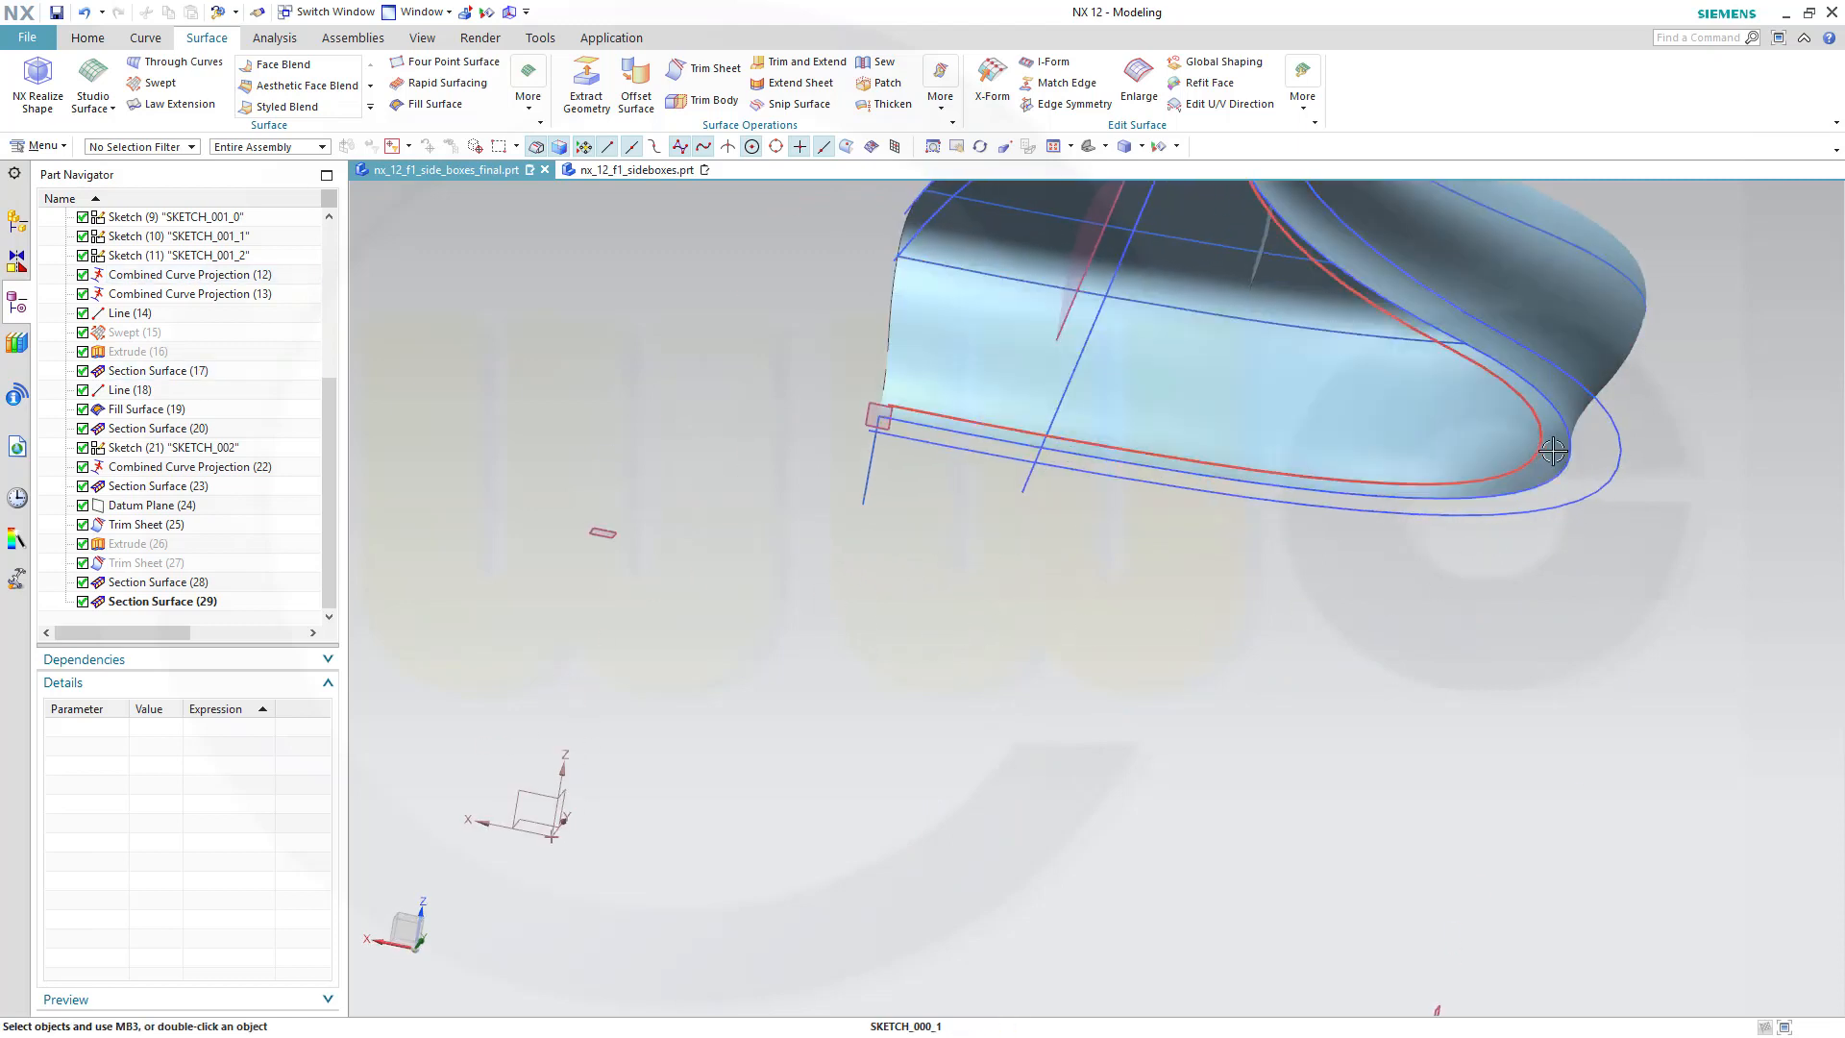
pyautogui.click(1618, 450)
pyautogui.doubleClick(1618, 450)
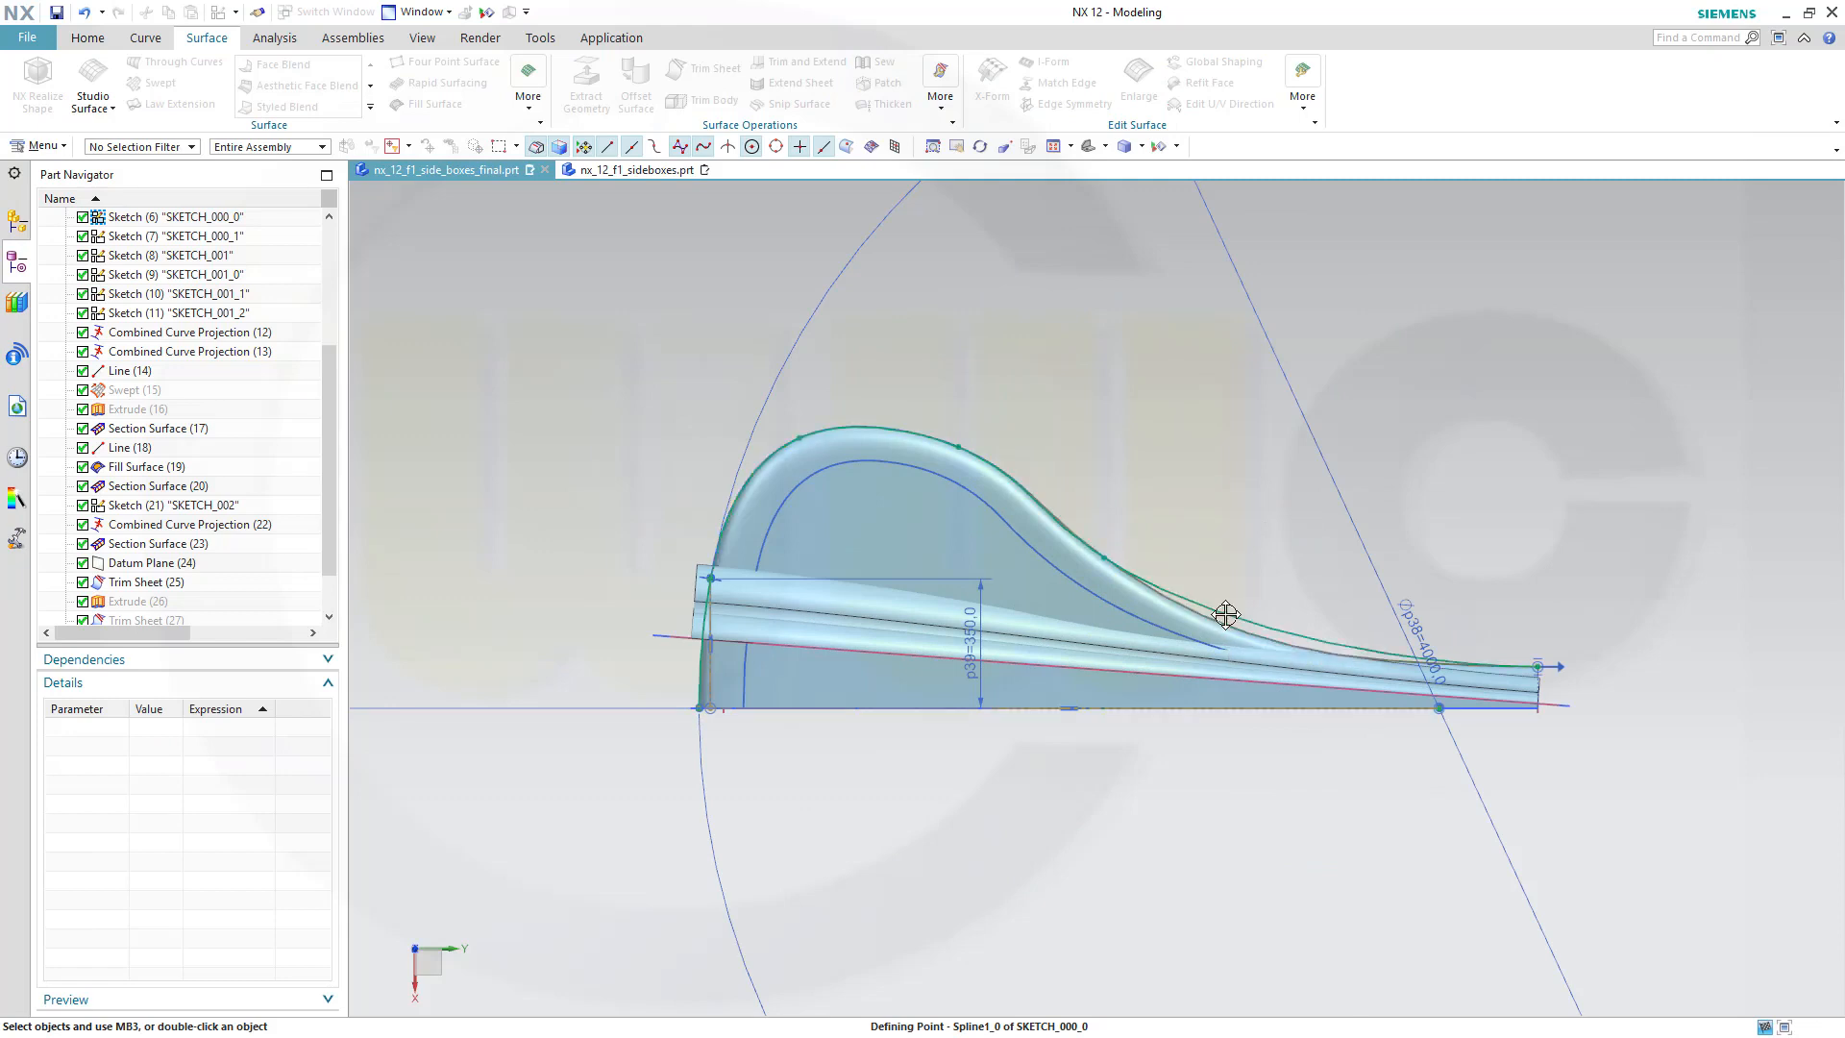
pyautogui.moveTo(1531, 665); pyautogui.dragTo(1537, 659)
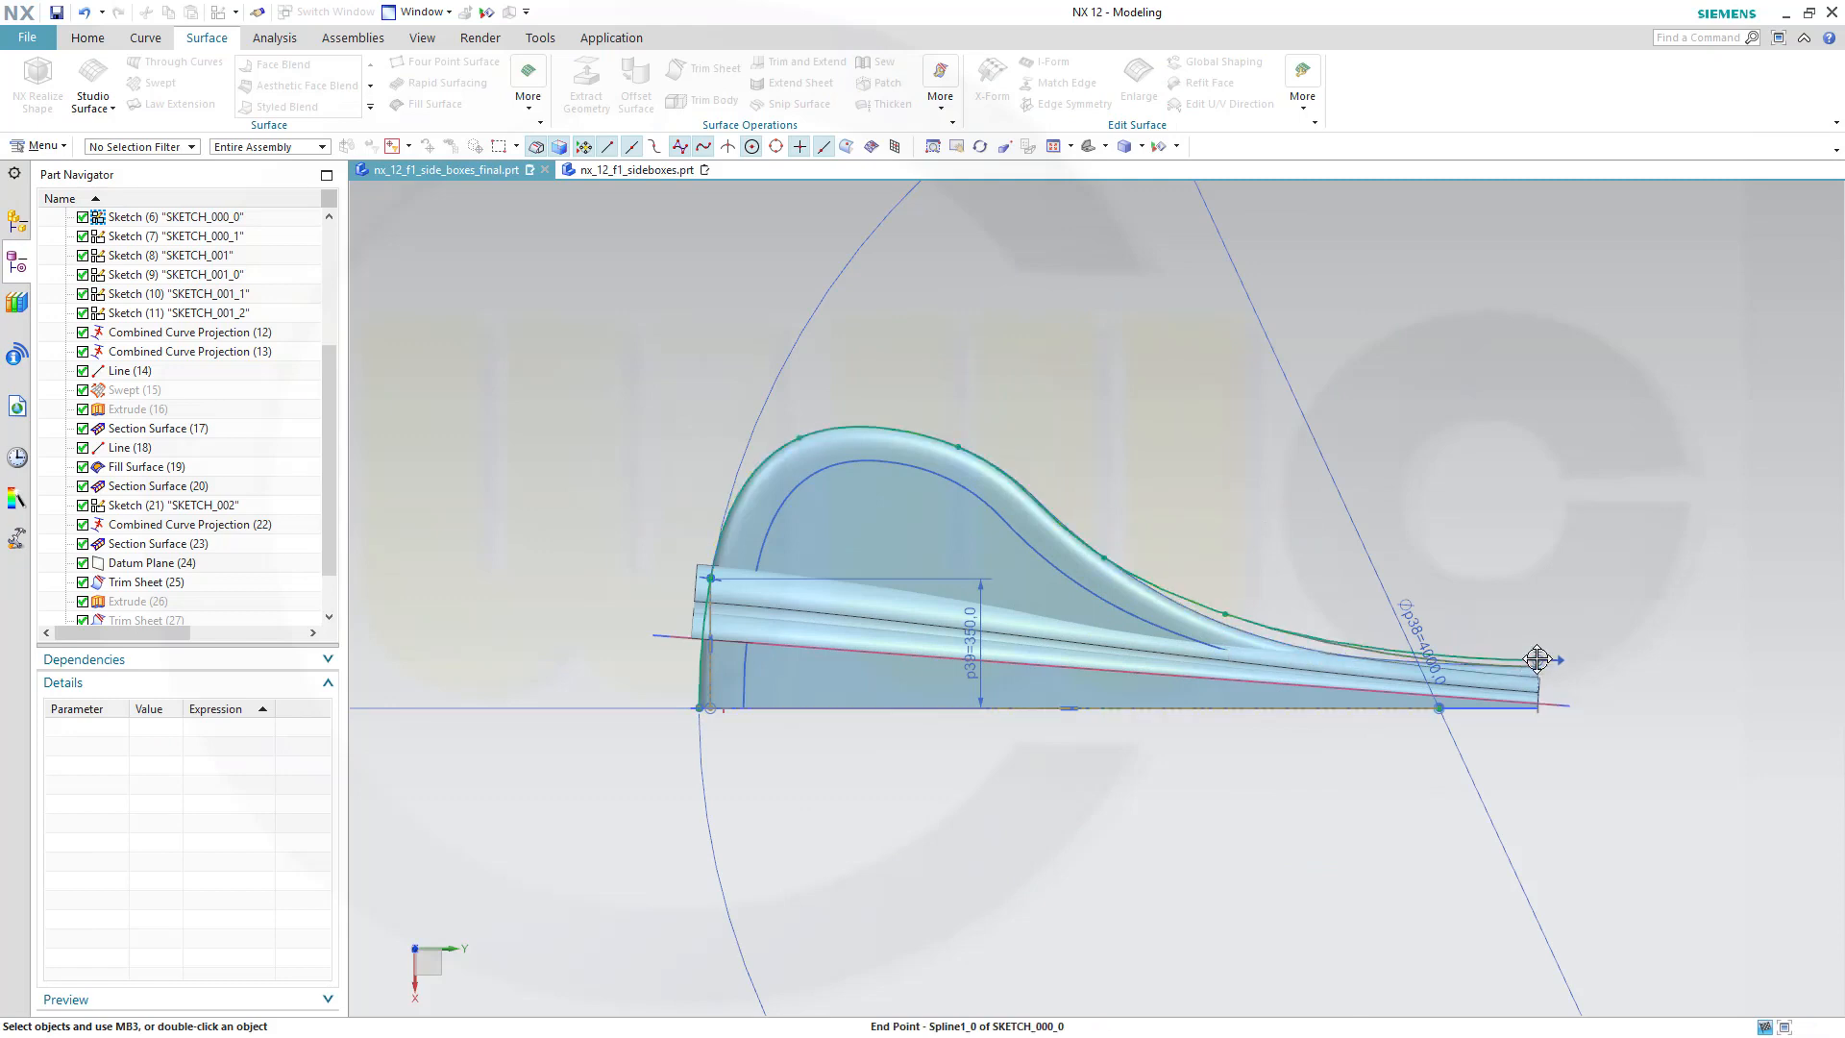
pyautogui.rightClick(1069, 378)
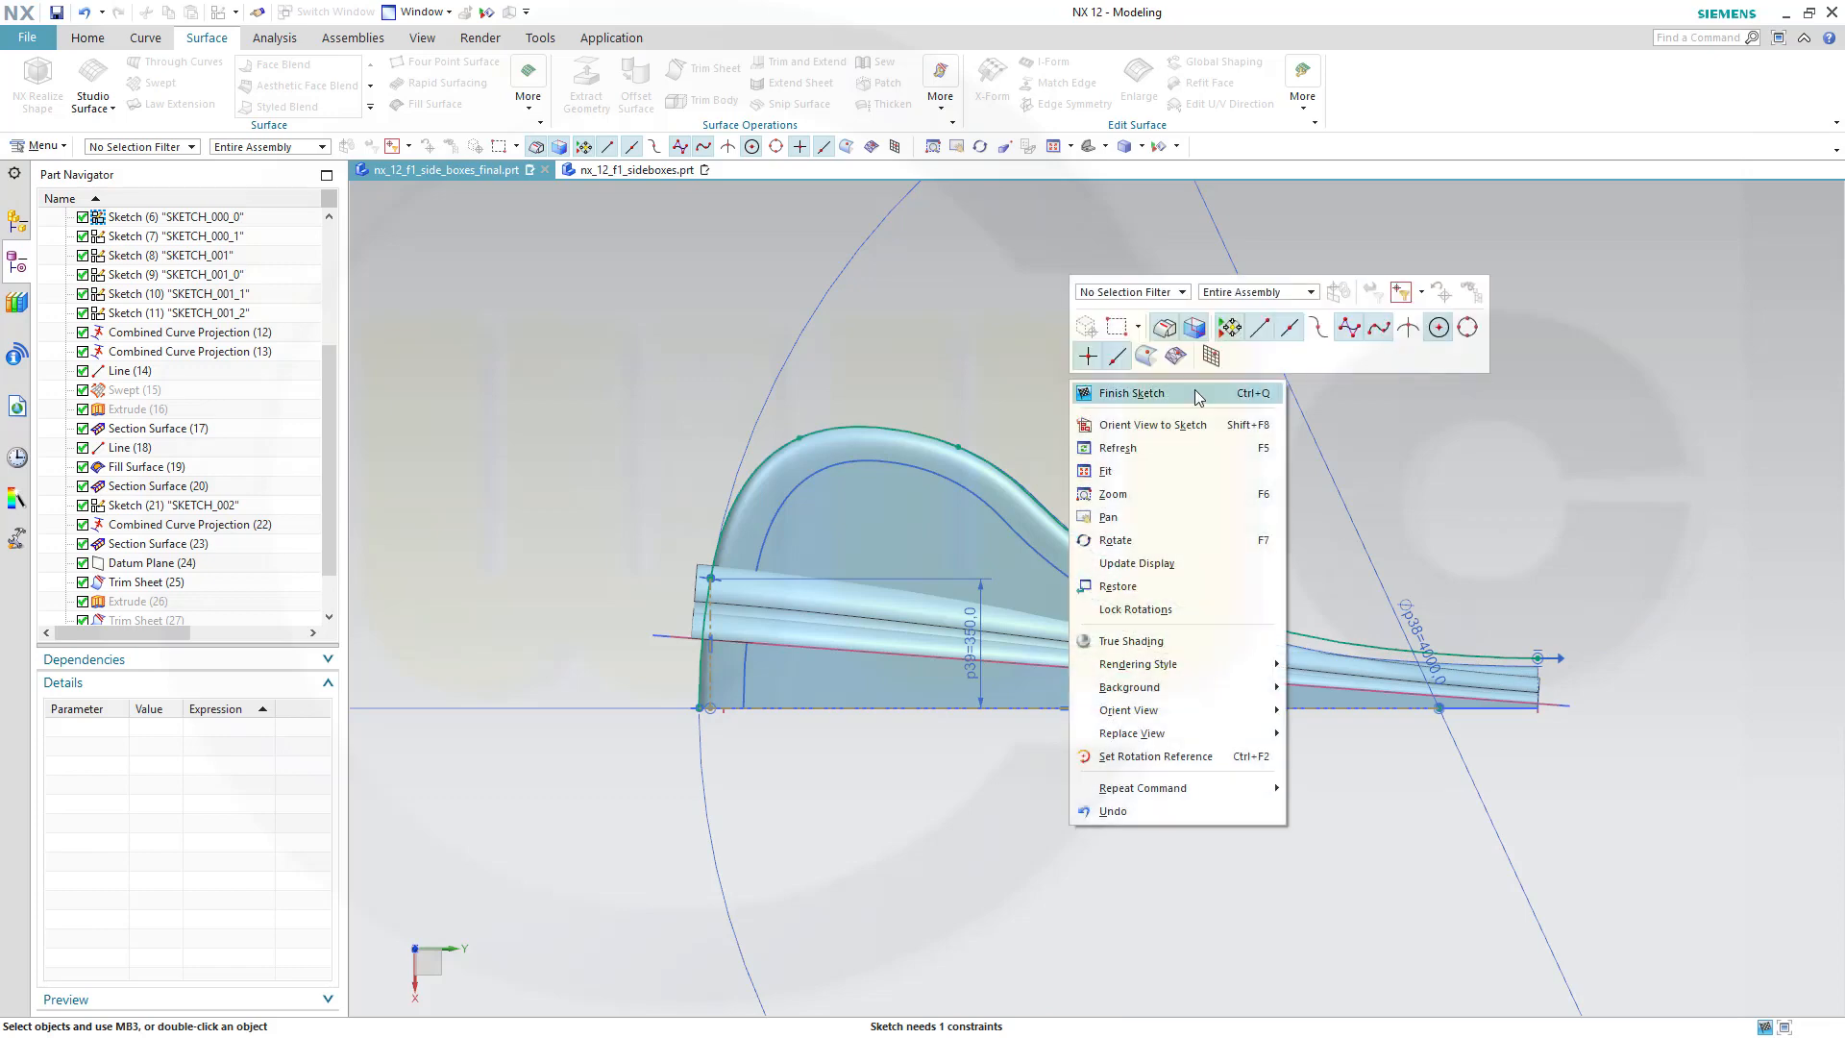
pyautogui.click(1180, 402)
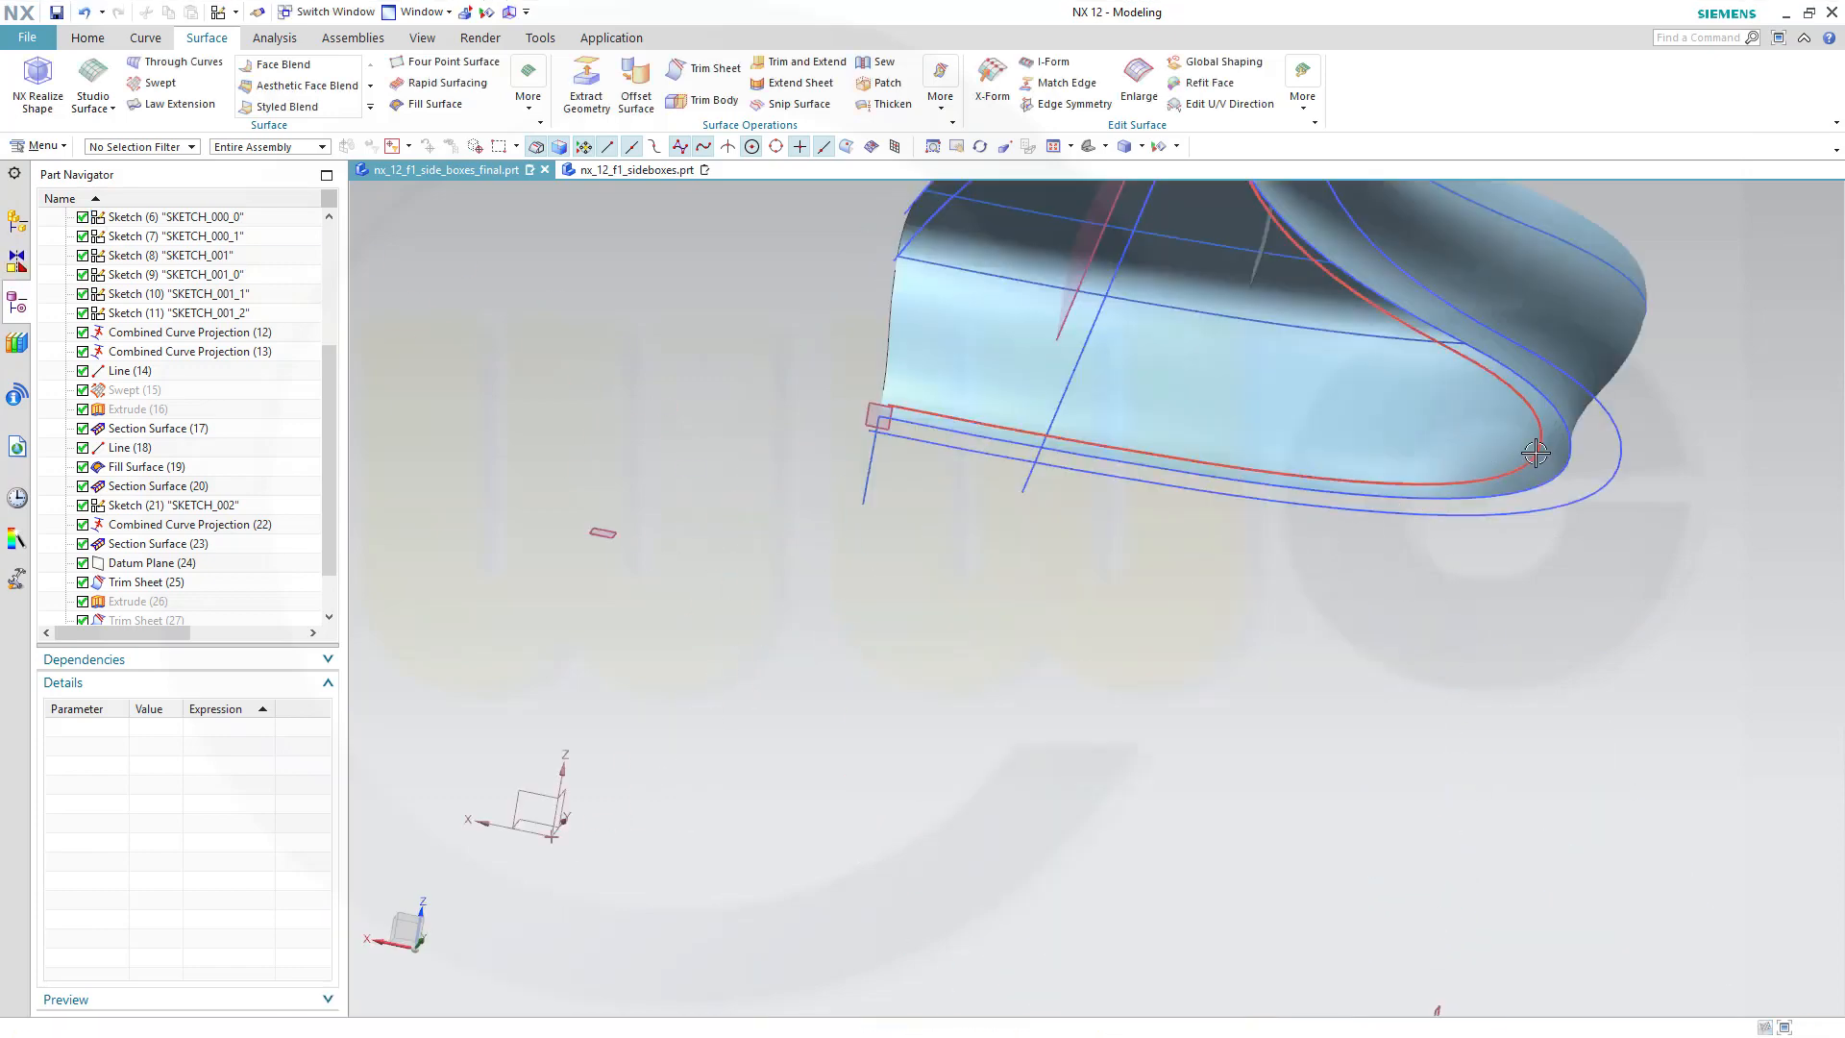
# Open SKETCH_000_1 for editing and examine its spline along the falling side and narrow end.
pyautogui.doubleClick(1534, 452)
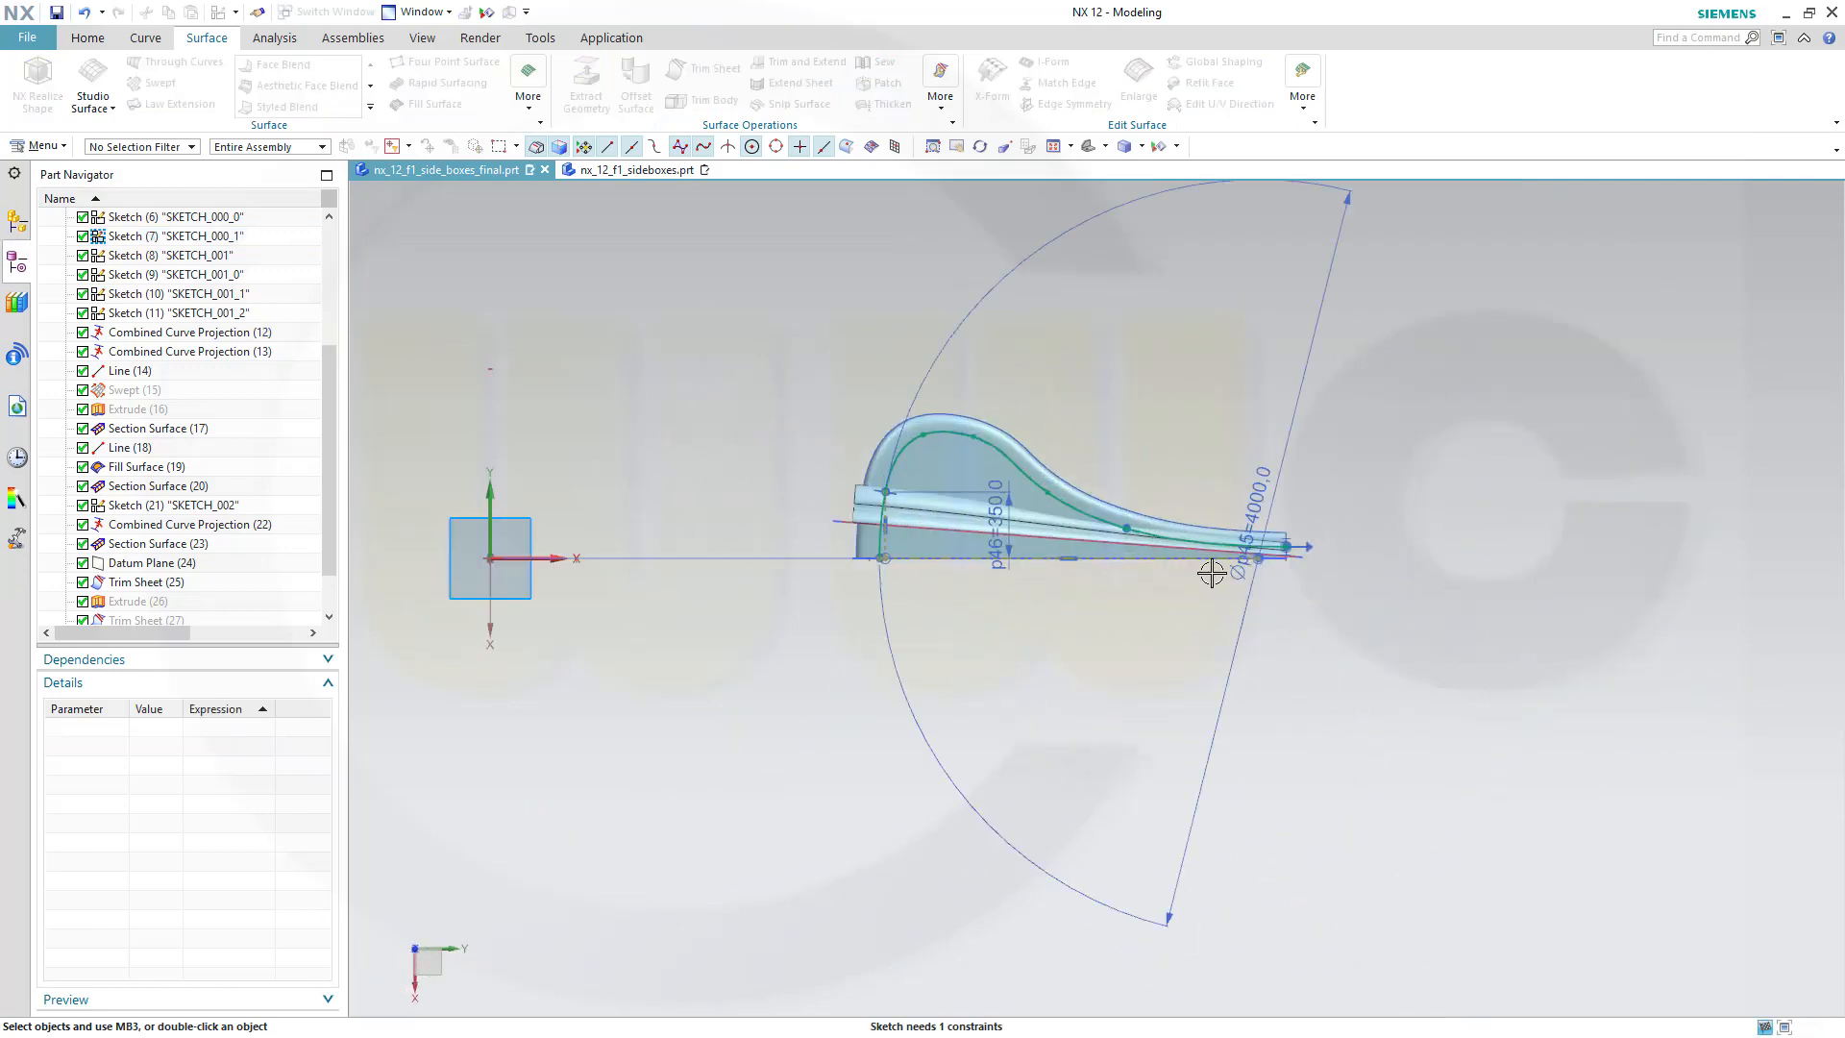
pyautogui.scroll(4, 1212, 572)
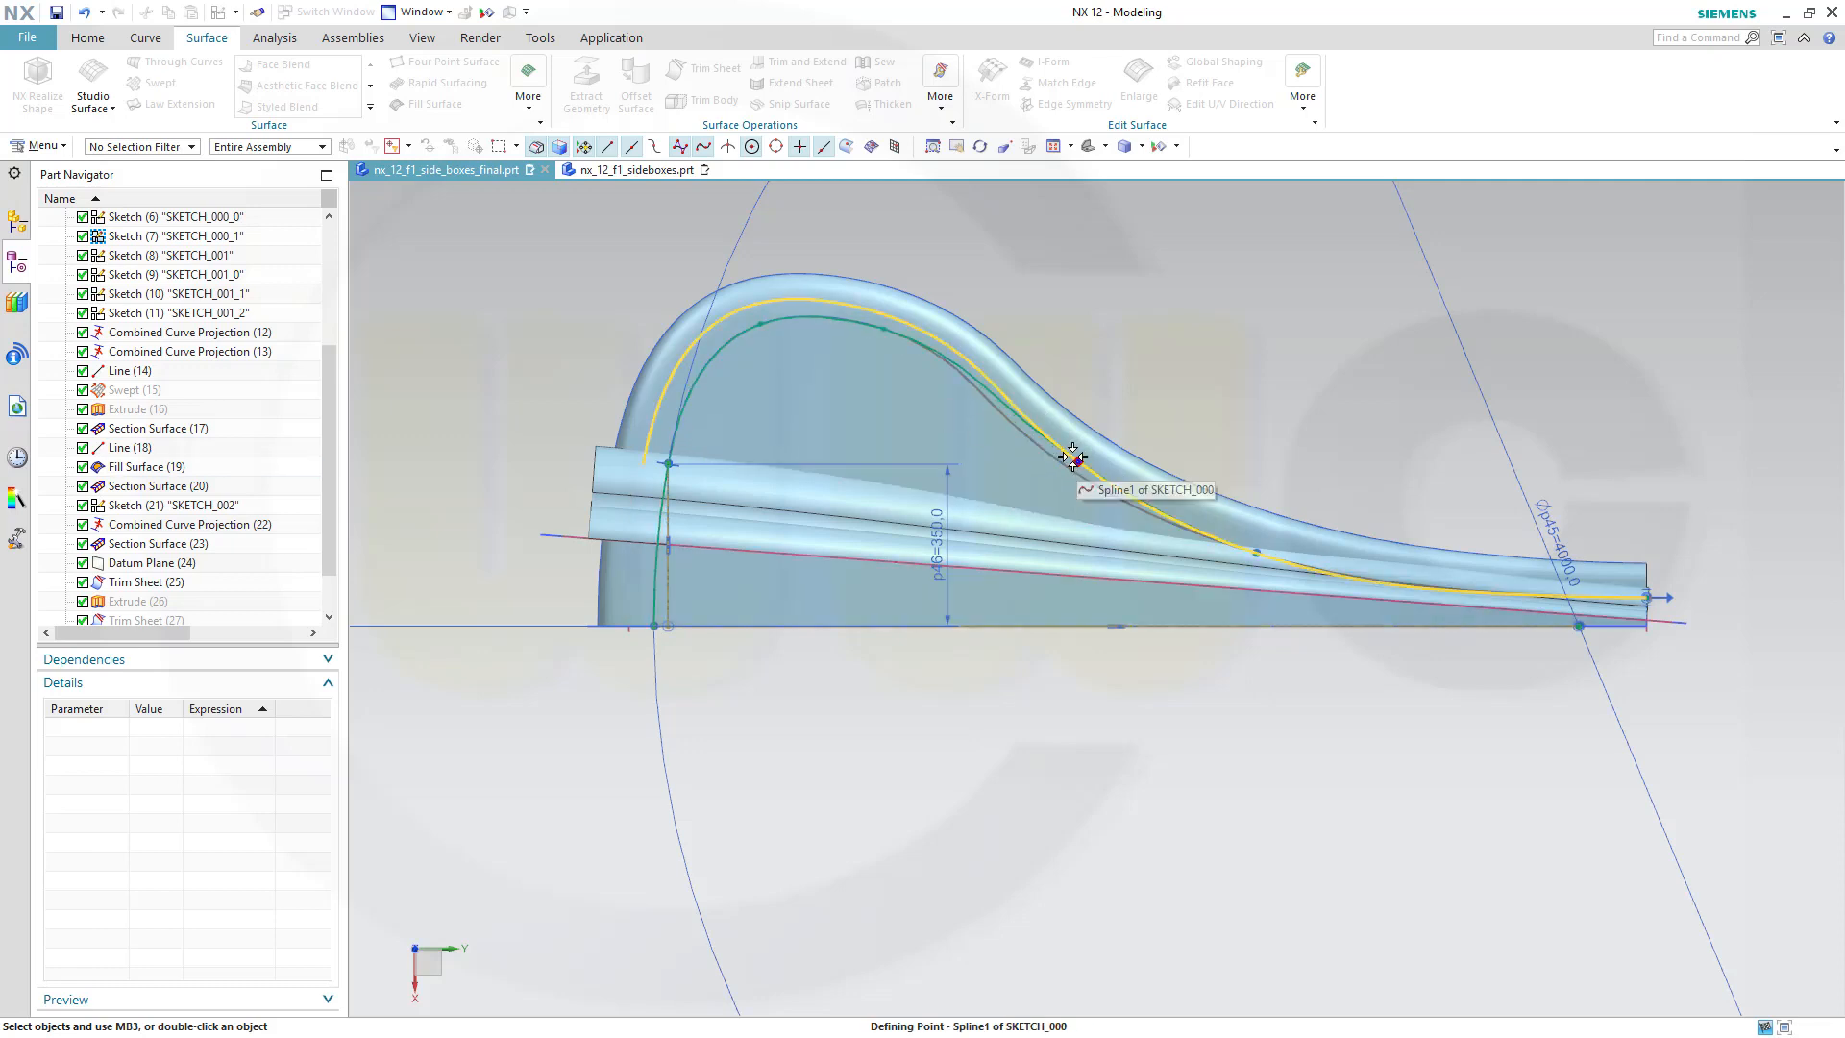
pyautogui.click(1254, 549)
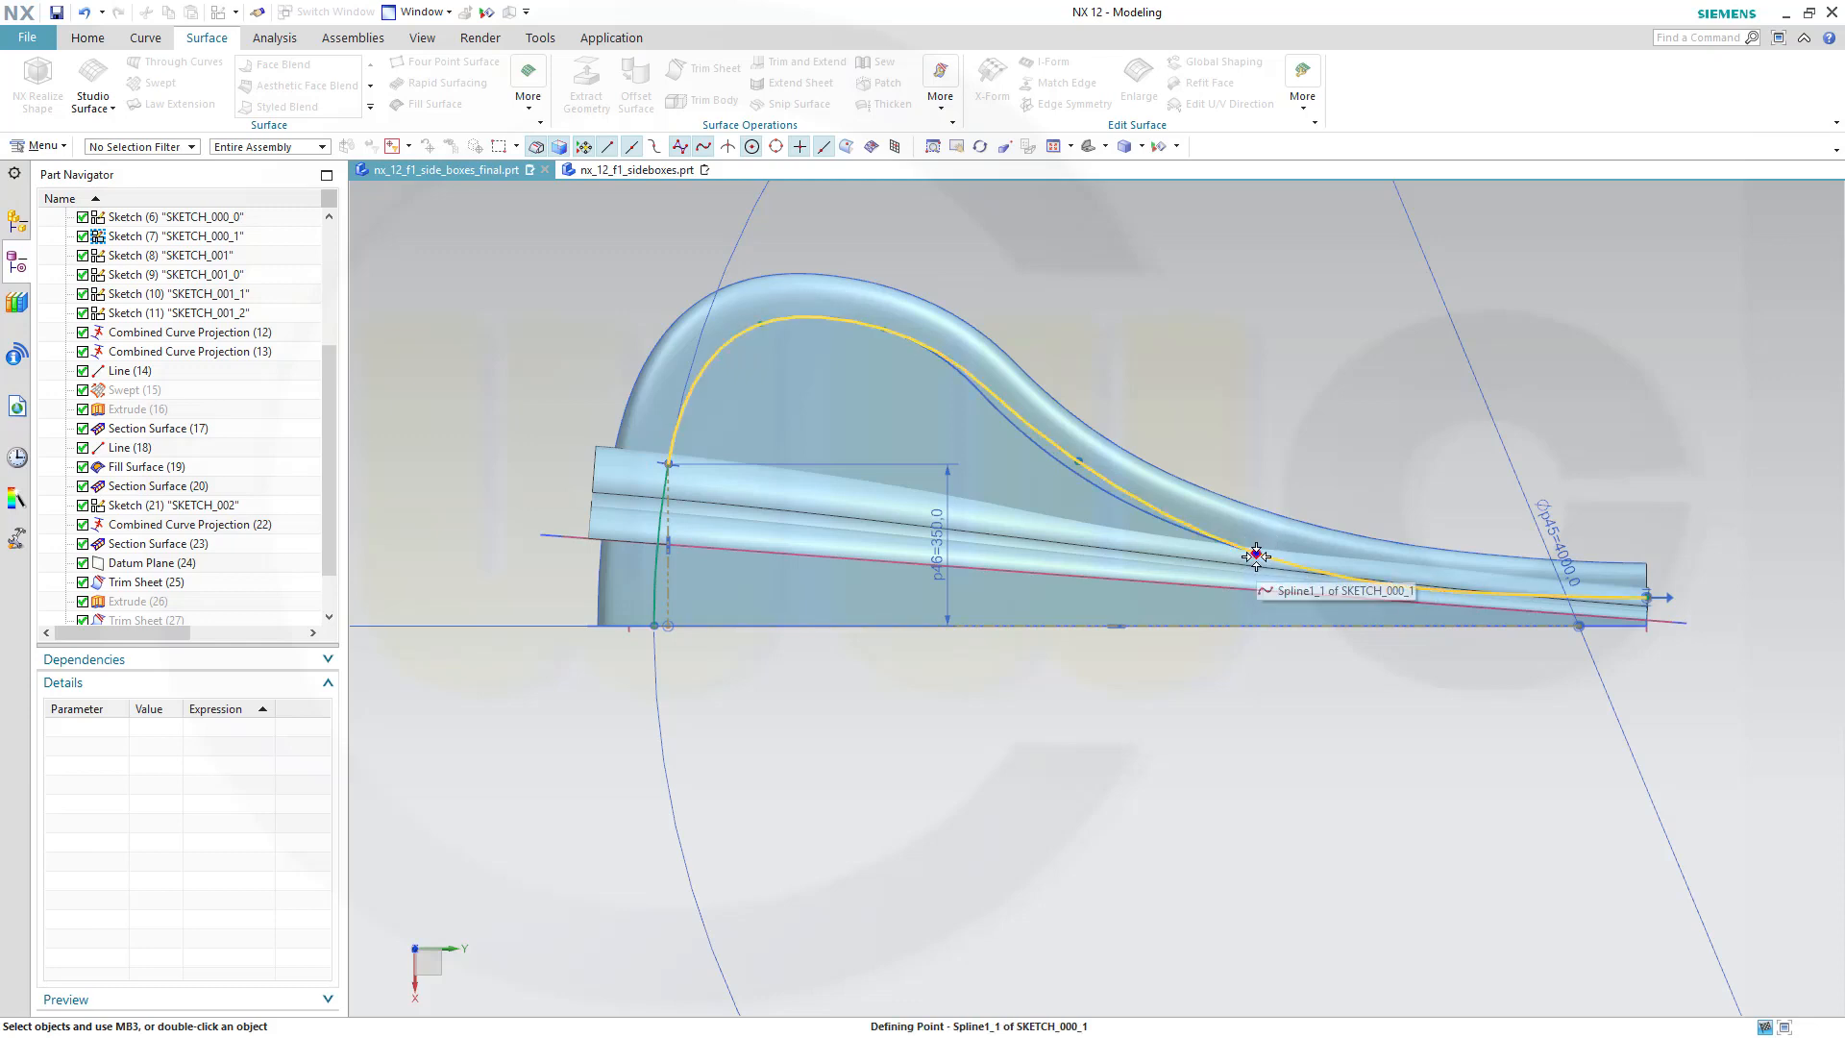
pyautogui.scroll(3, 1286, 571)
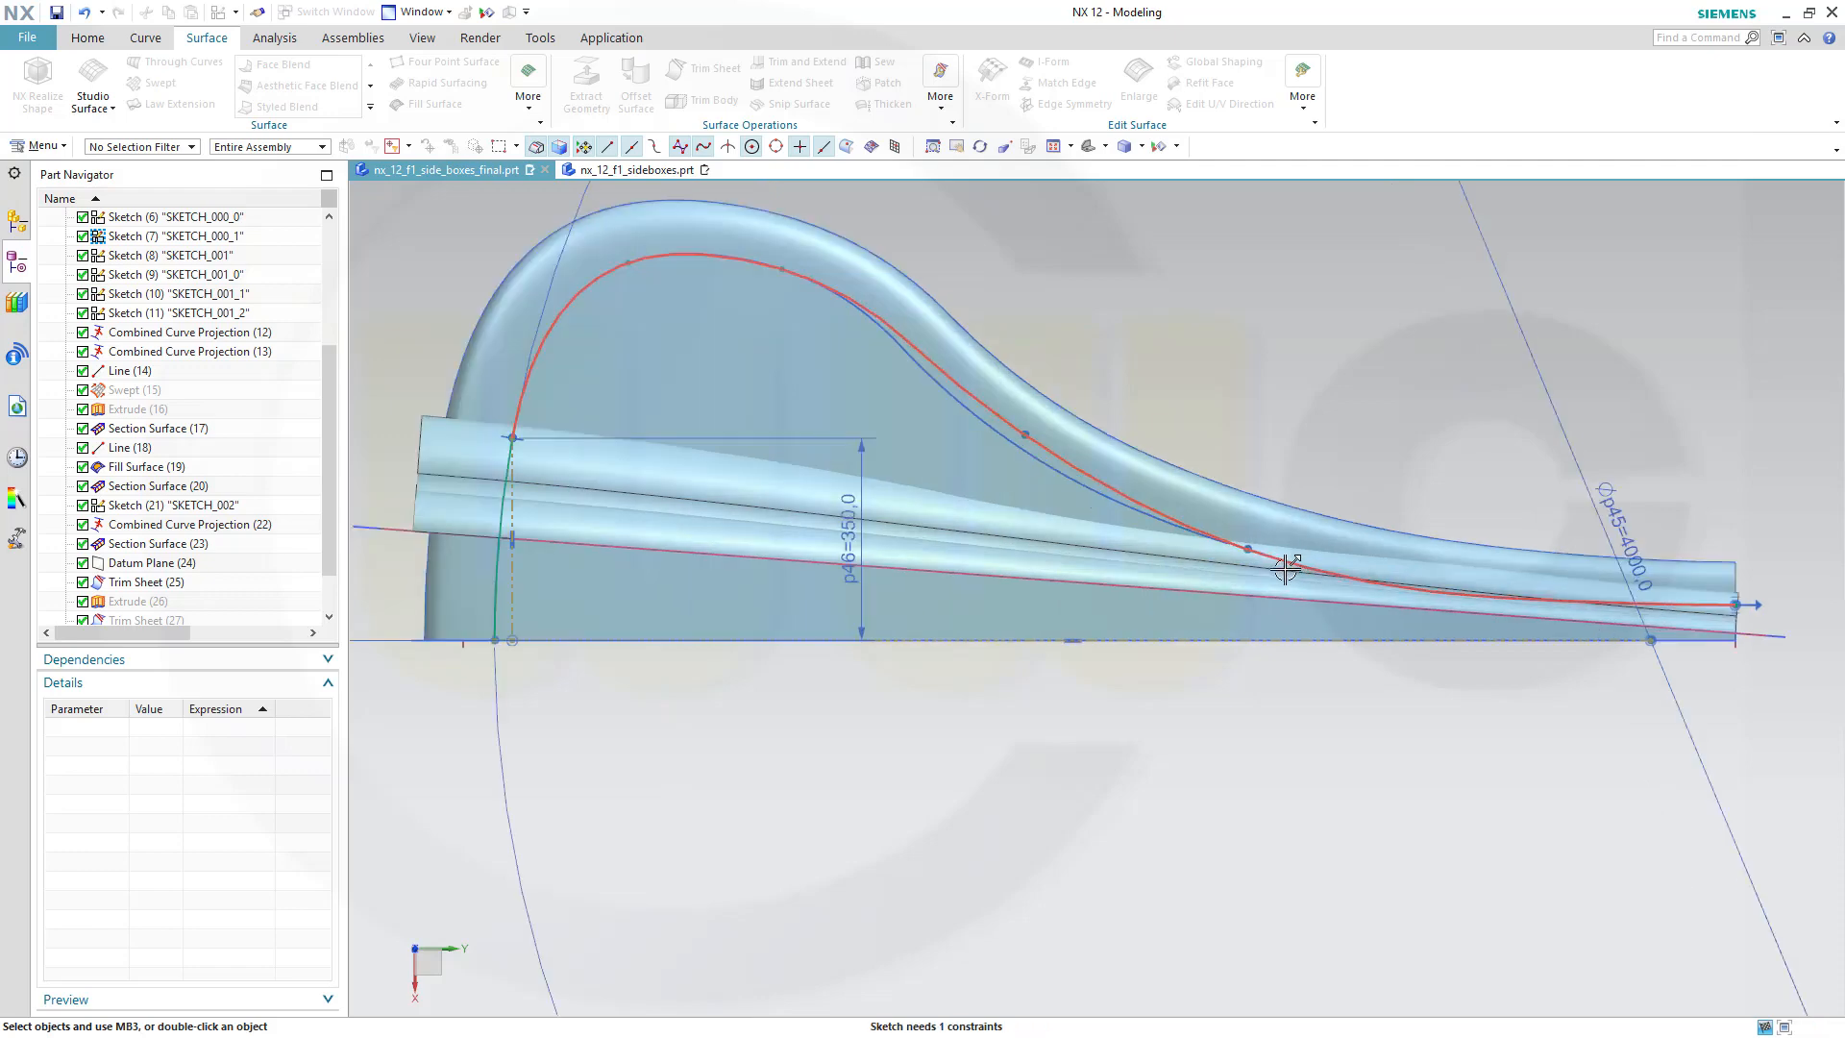
pyautogui.moveTo(1301, 603); pyautogui.dragTo(1359, 580, button='middle')
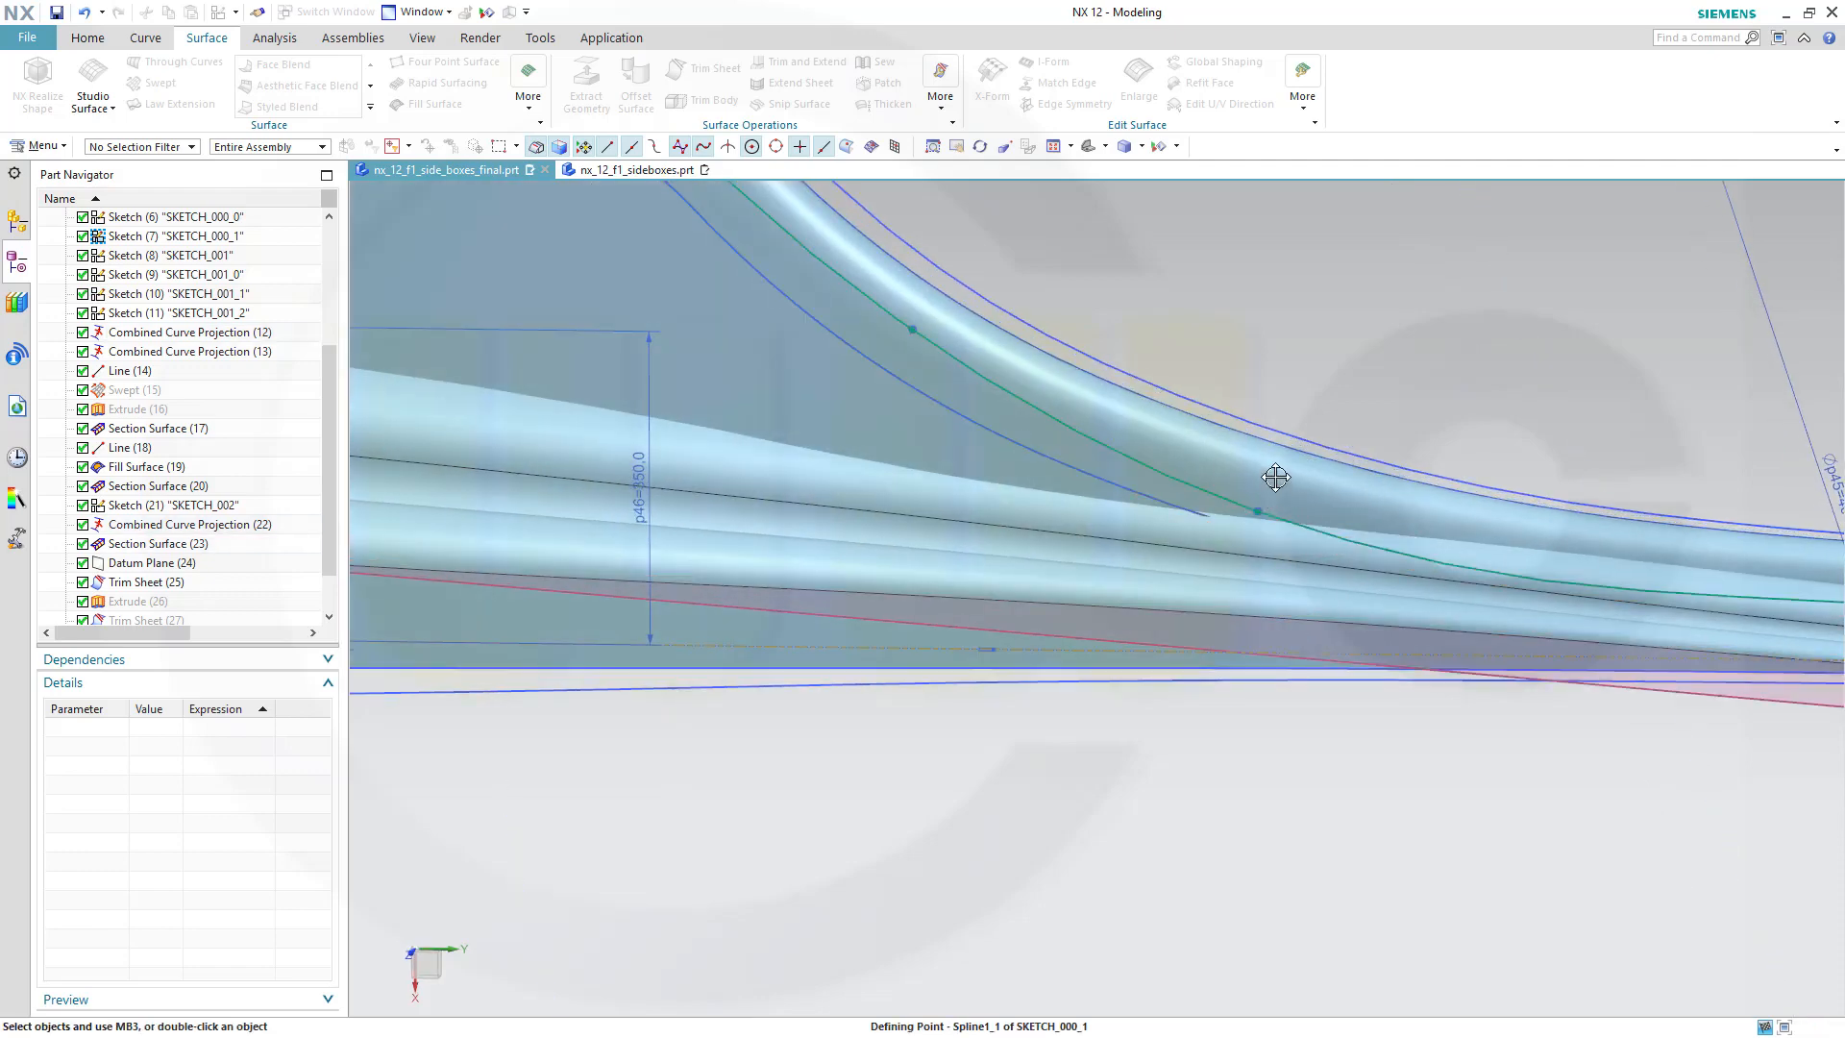
pyautogui.scroll(-3, 1478, 566)
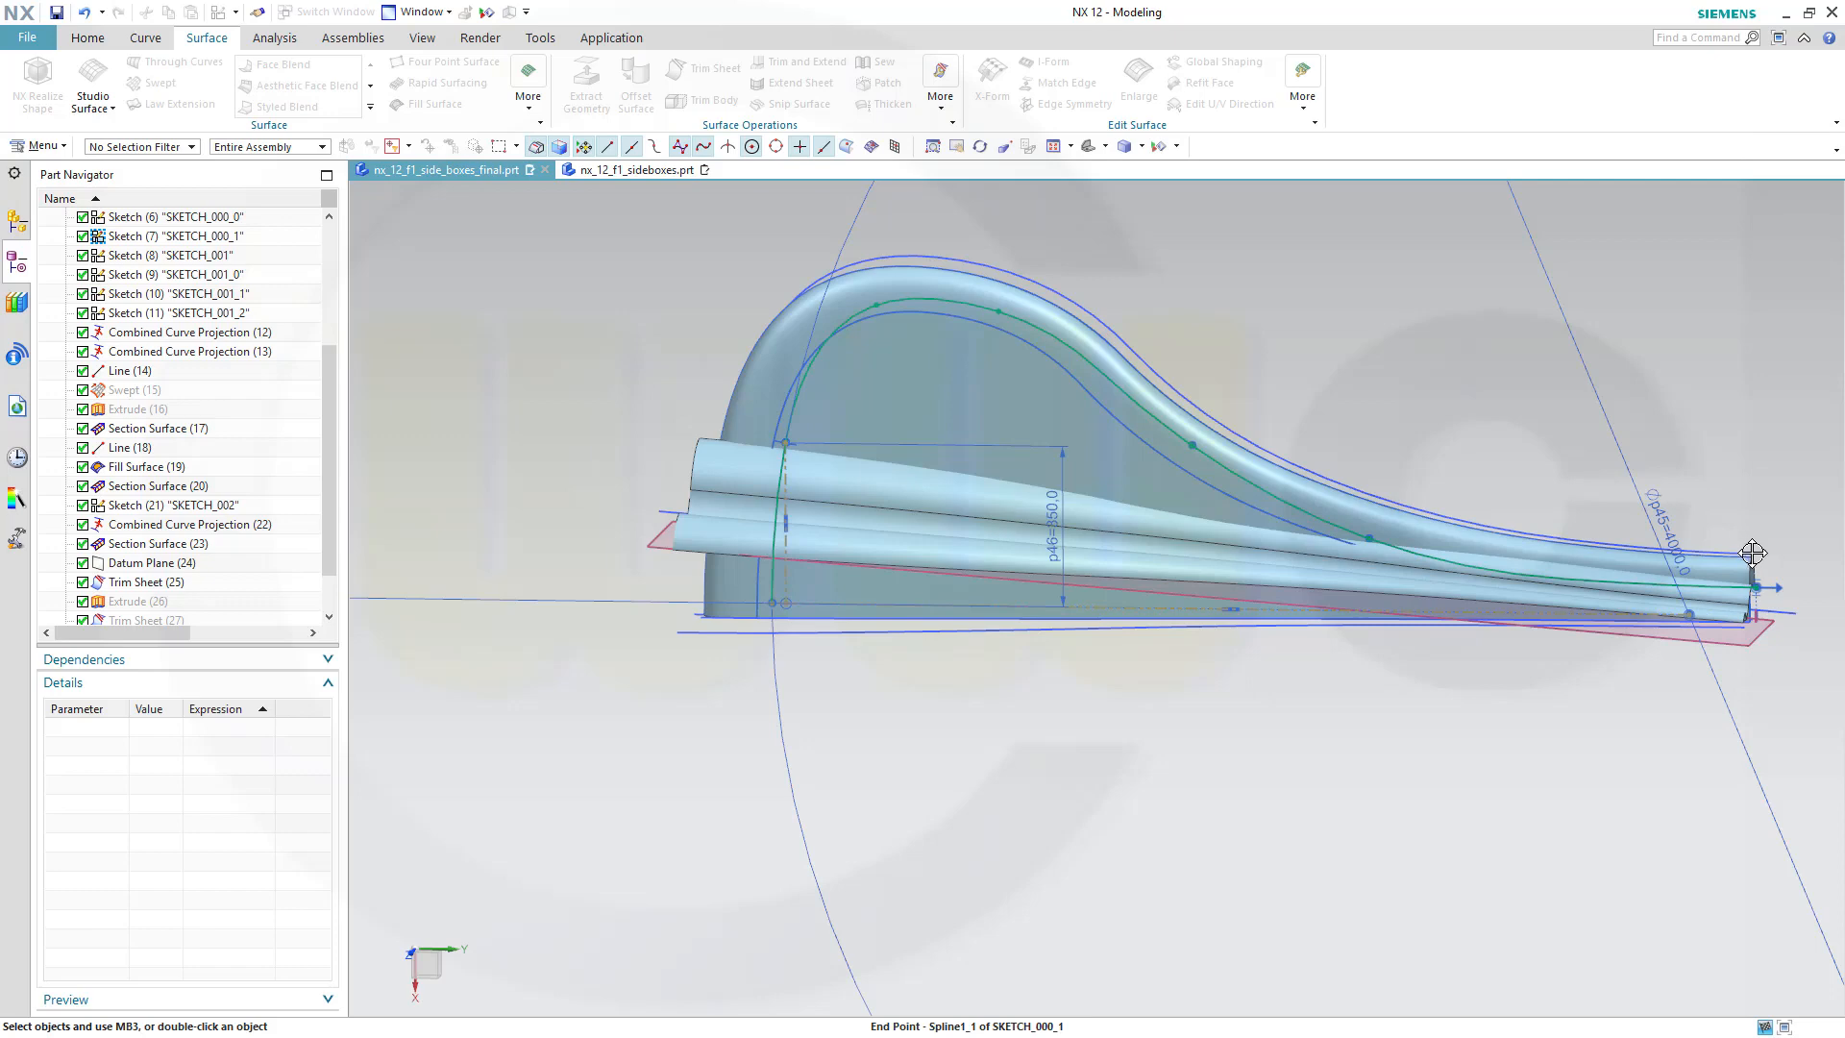
pyautogui.scroll(2, 1701, 623)
pyautogui.scroll(-3, 1751, 610)
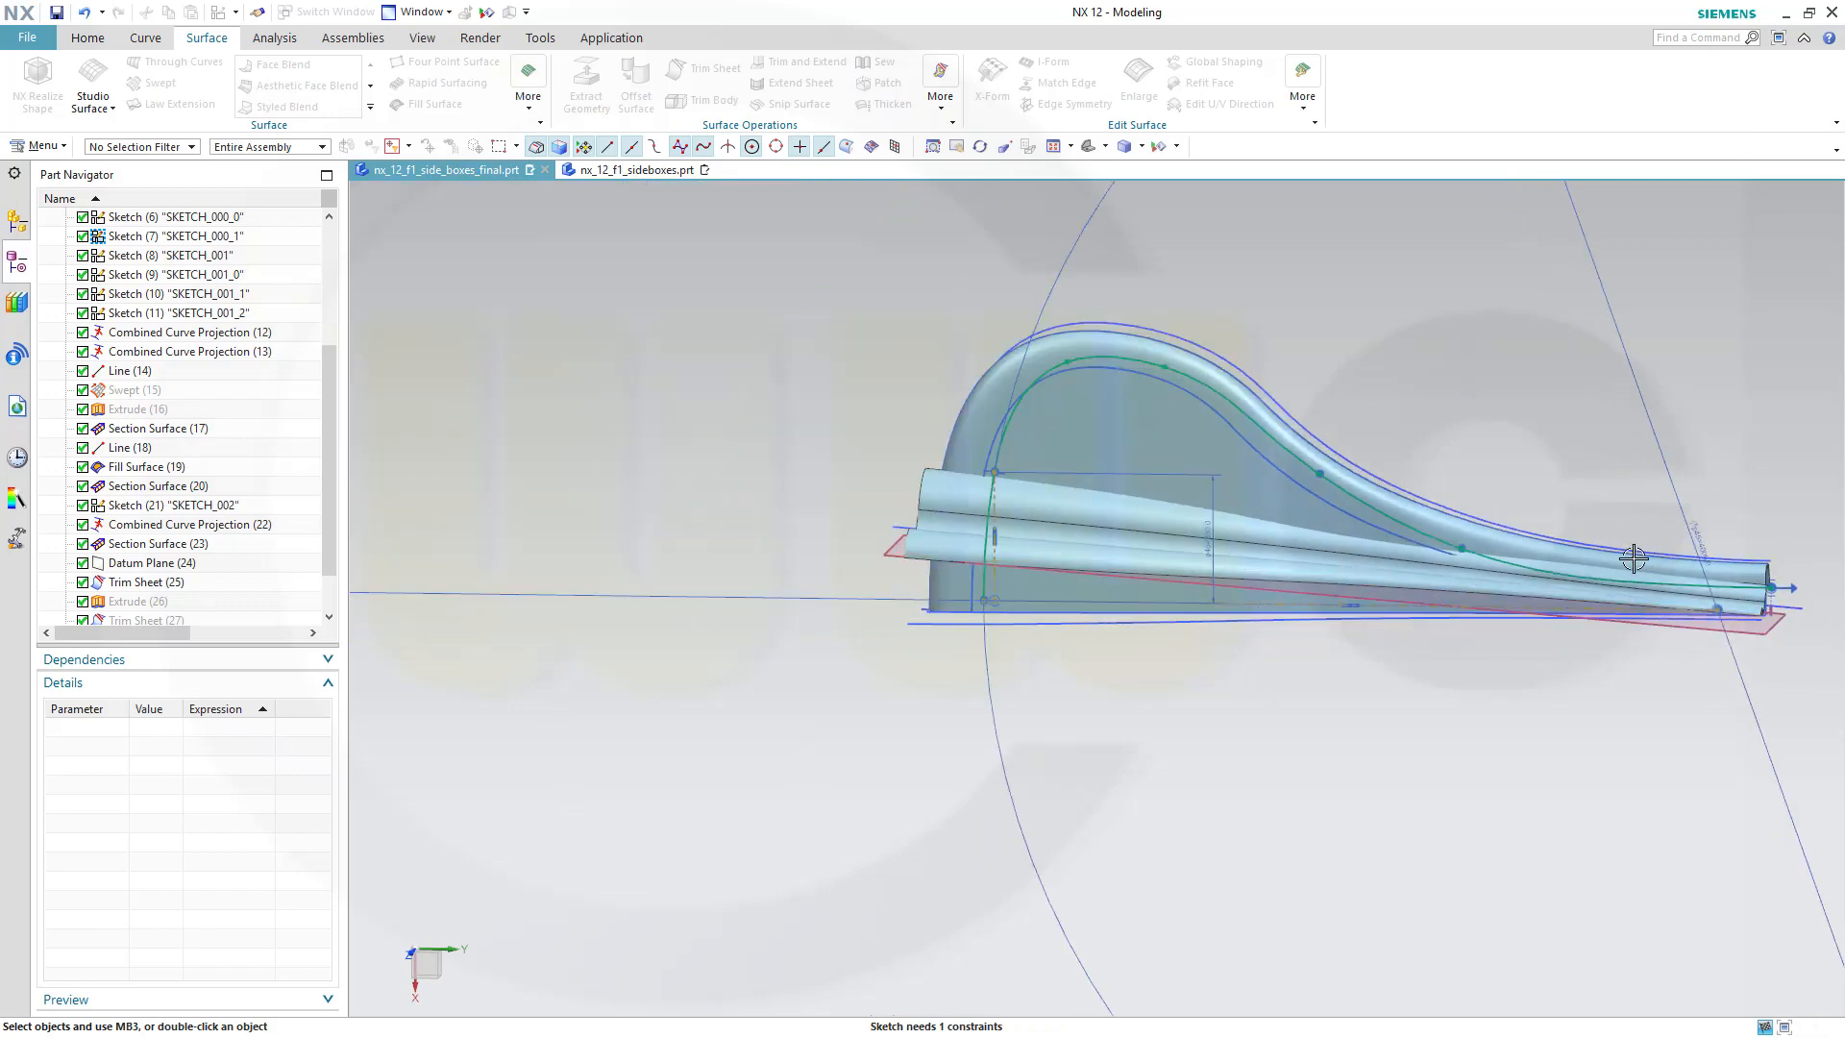
pyautogui.moveTo(1633, 557); pyautogui.dragTo(1586, 595, button='middle')
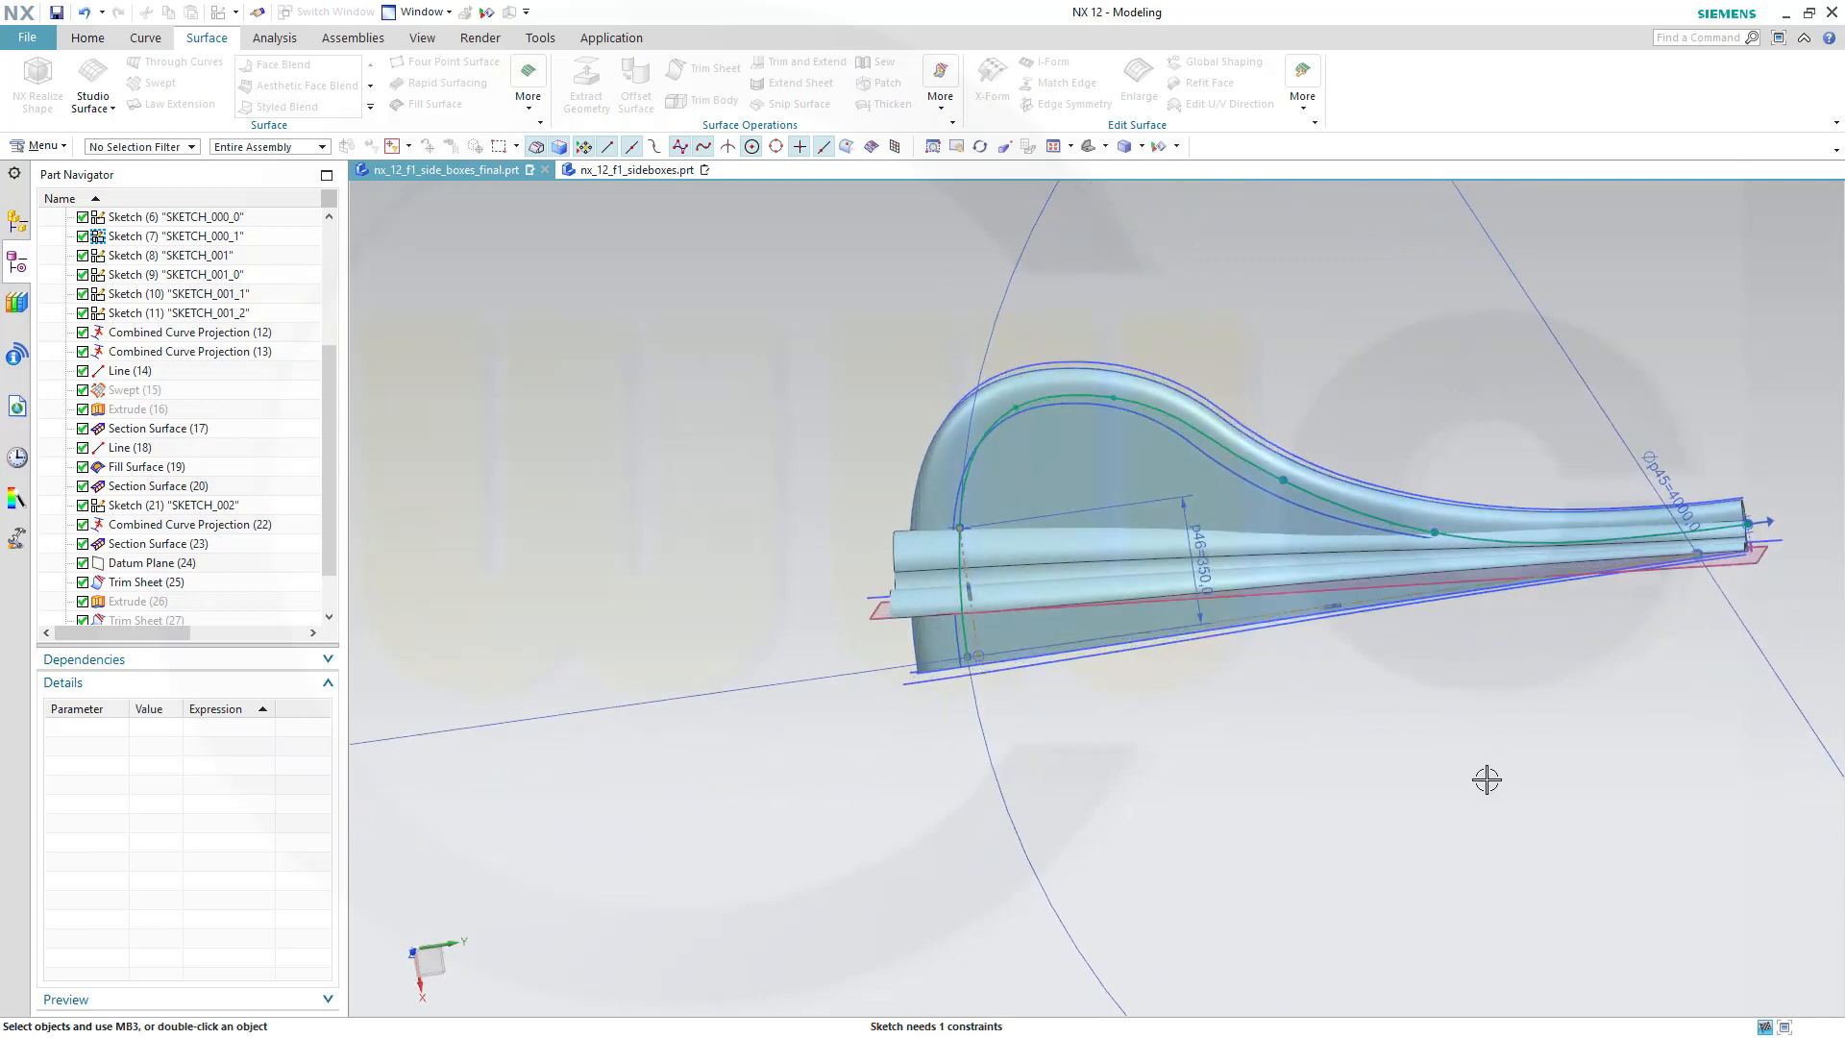
pyautogui.scroll(2, 1345, 793)
pyautogui.scroll(2, 1196, 755)
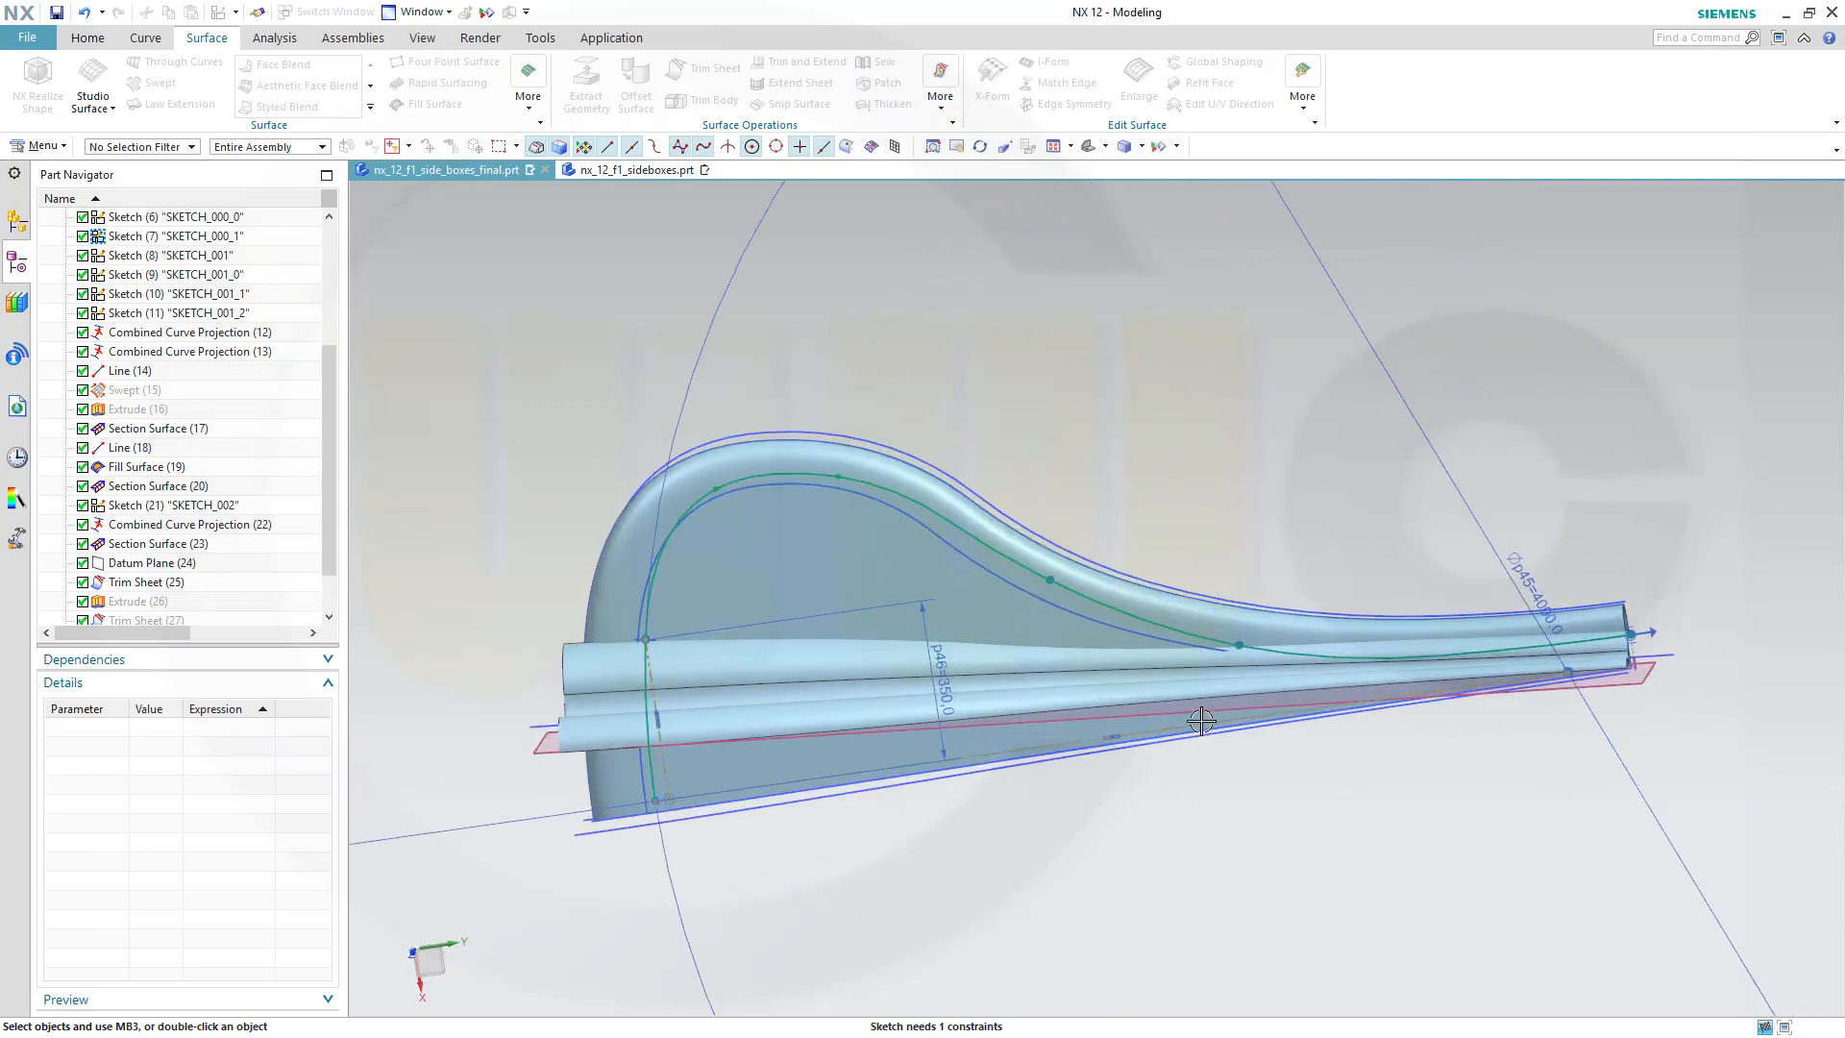
# Delete the coincident constraint on the spline's last defining point before the narrow end, and move that point slightly outward.
pyautogui.click(1246, 627)
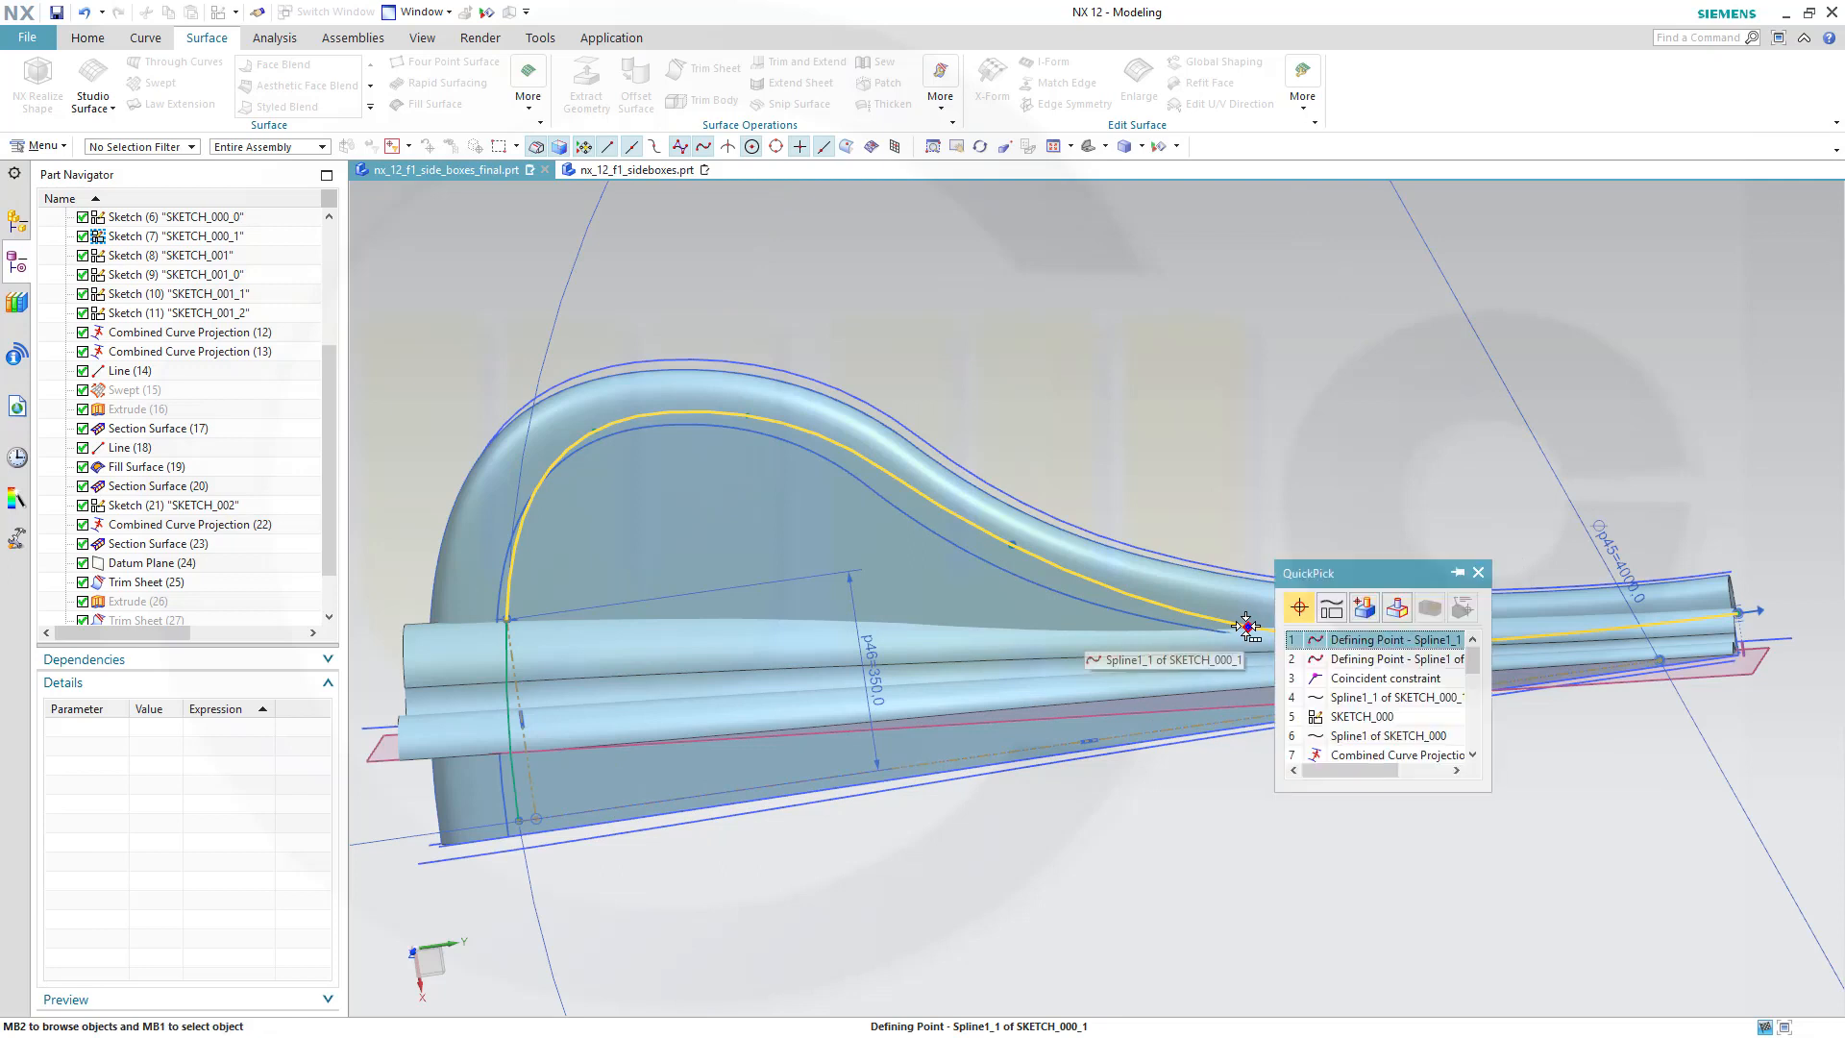
pyautogui.click(1405, 679)
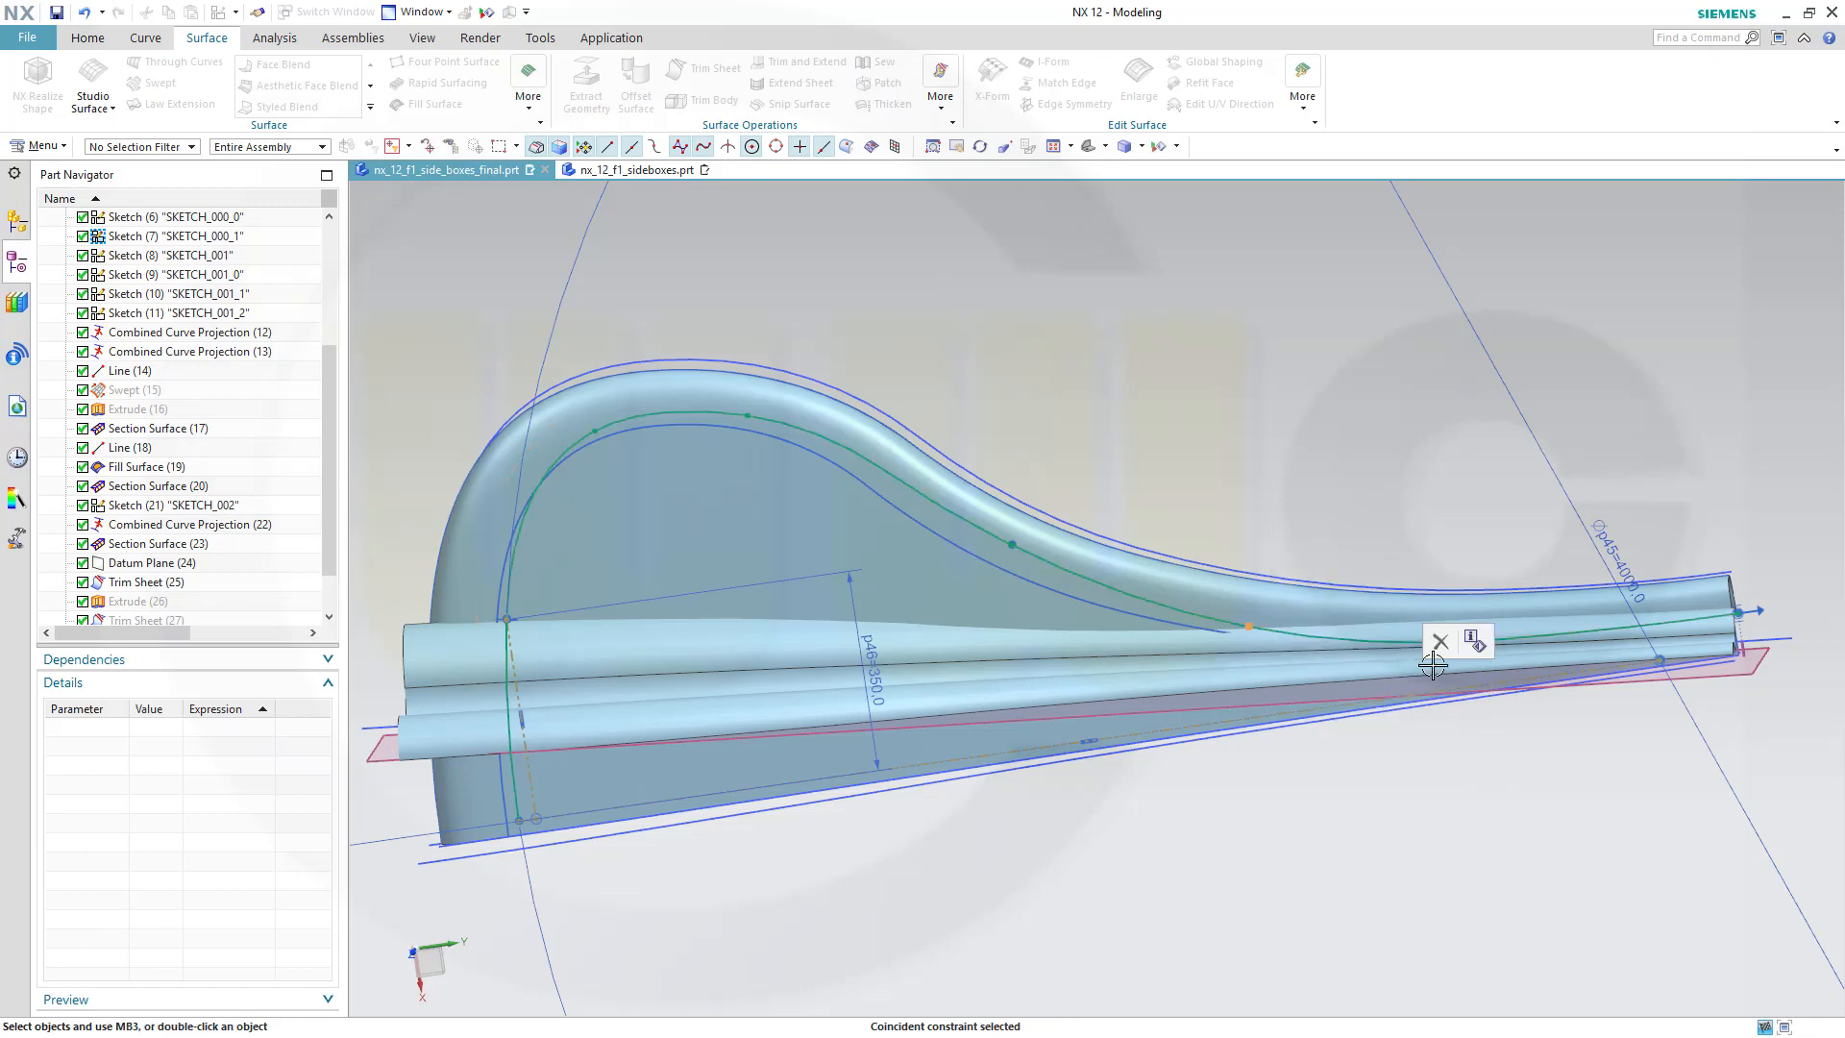
pyautogui.click(1440, 643)
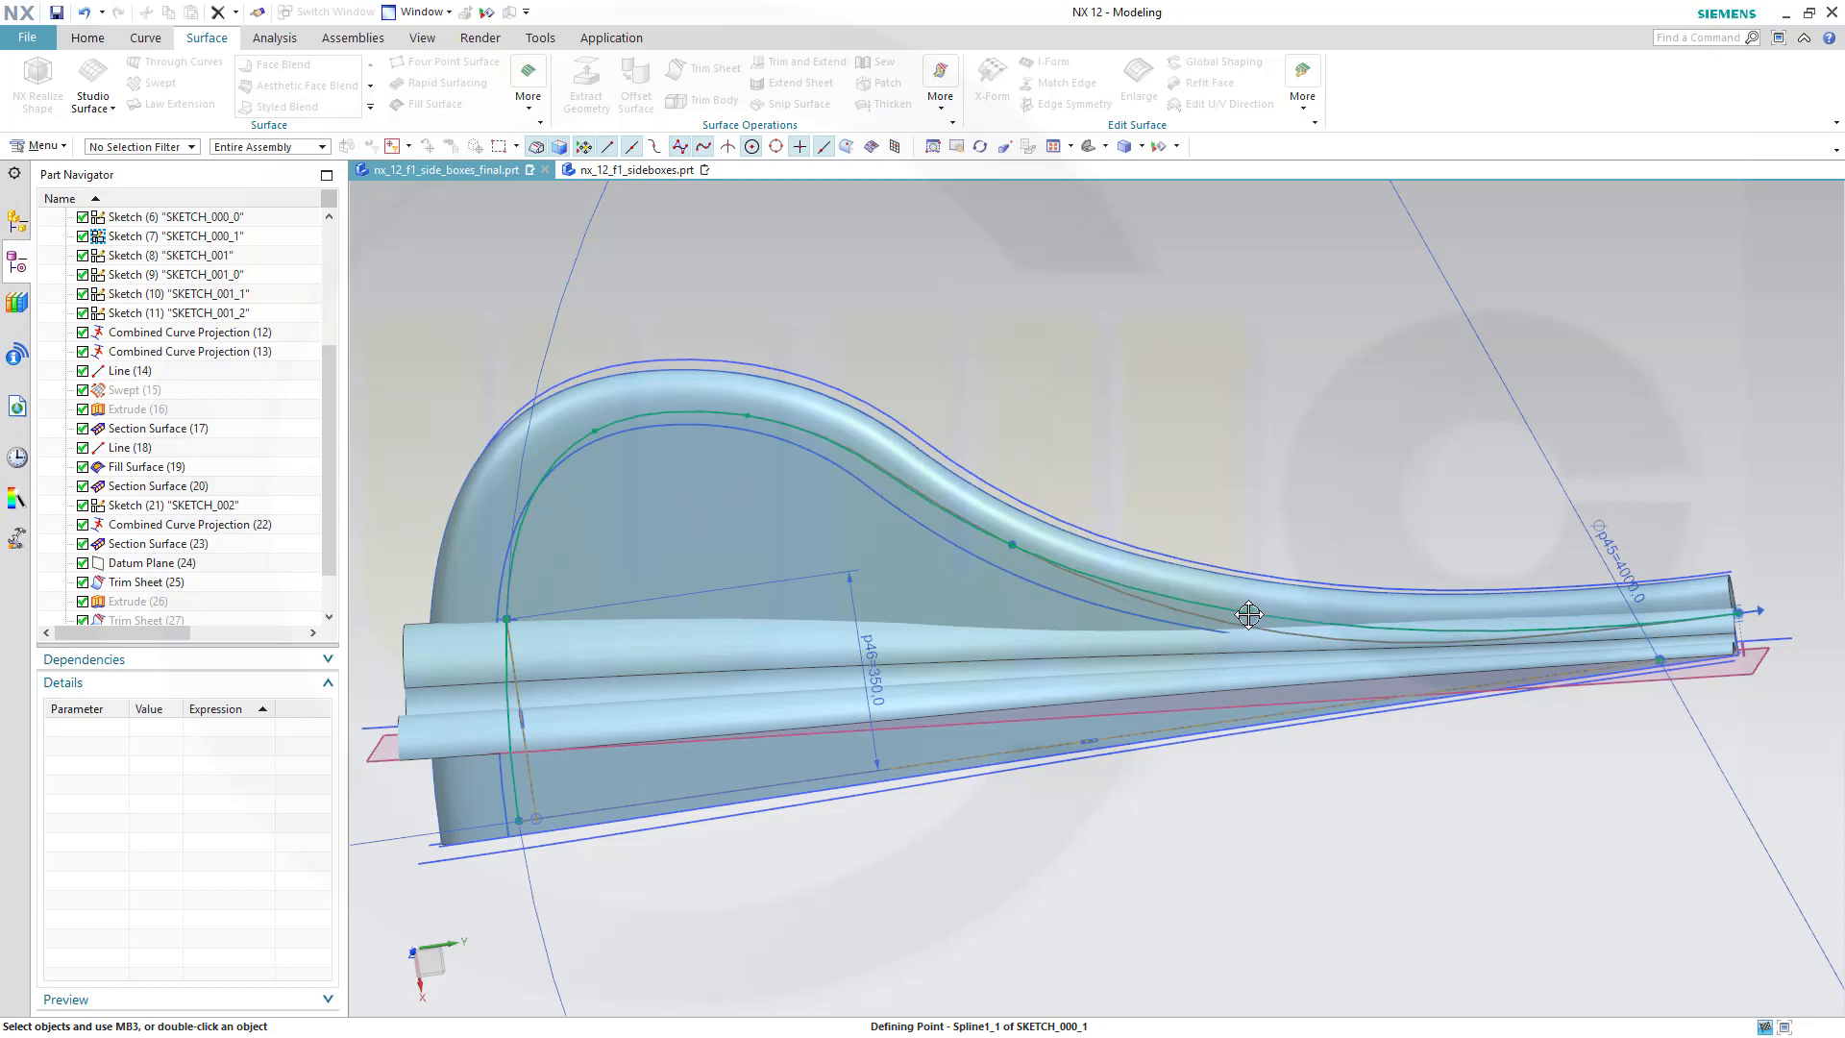
pyautogui.moveTo(1248, 613); pyautogui.dragTo(1248, 611)
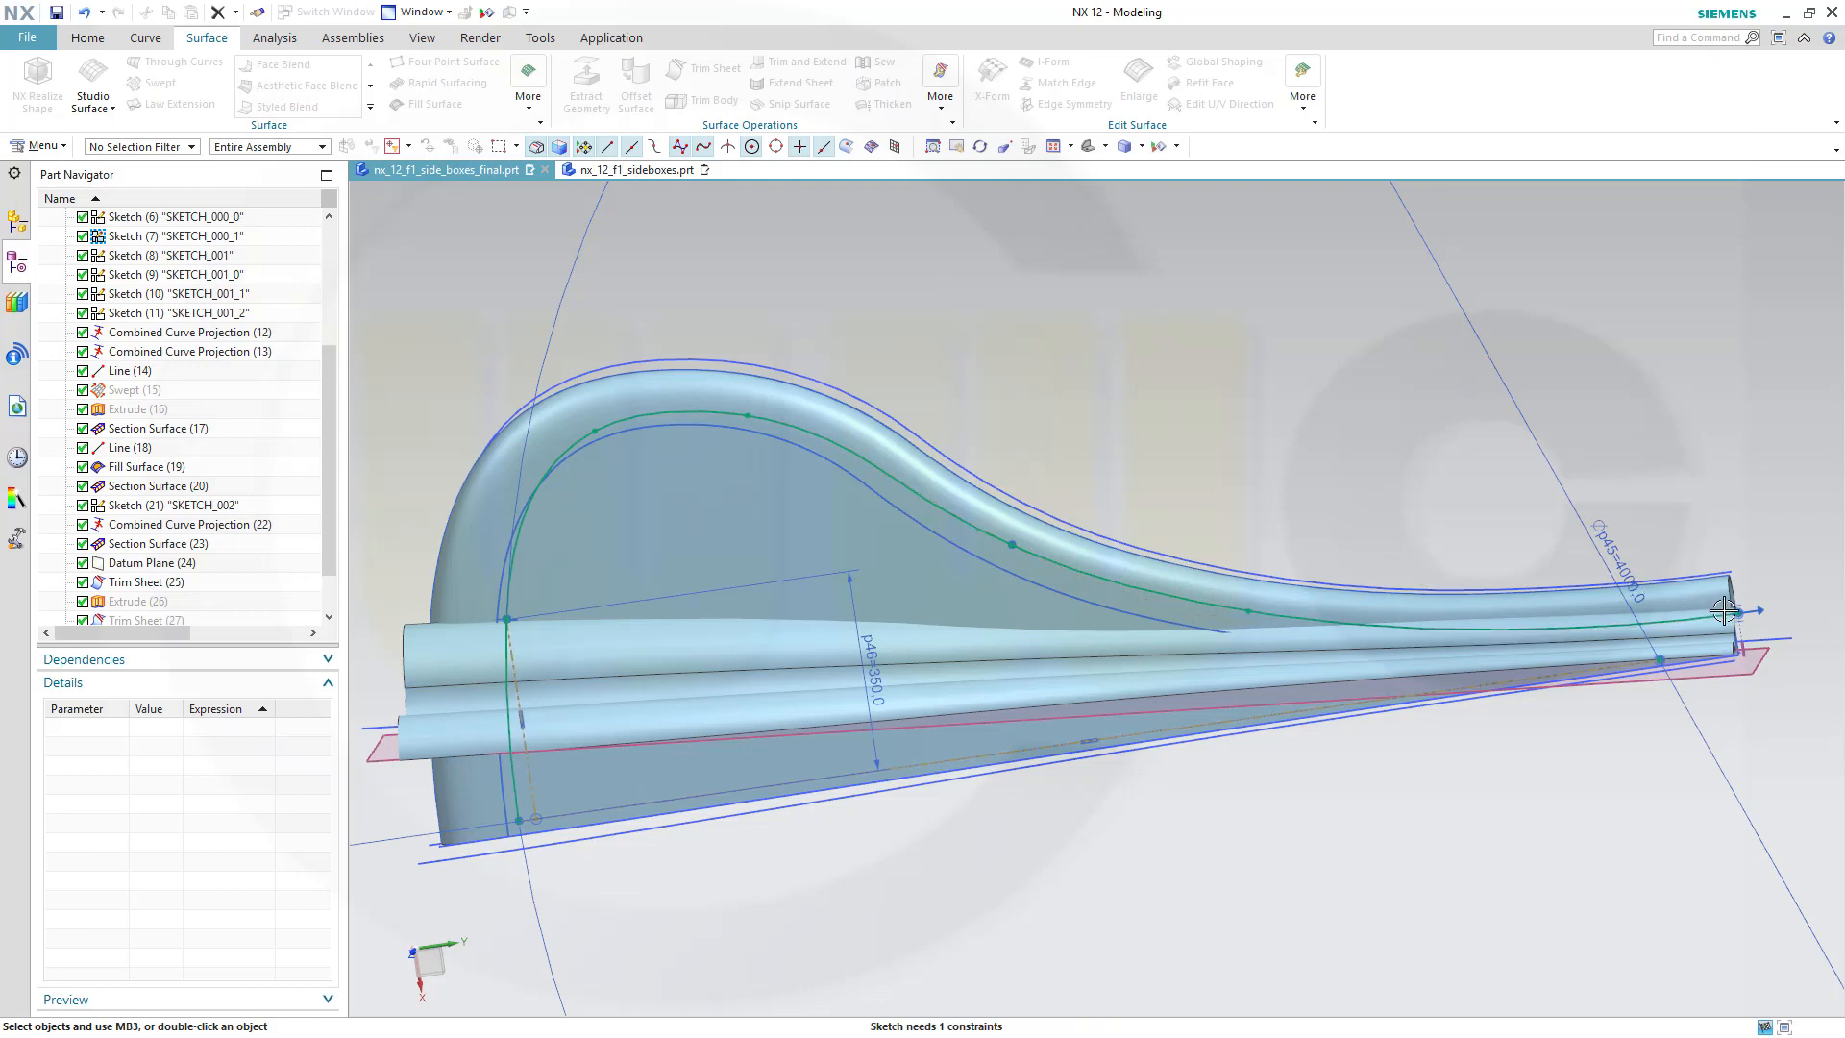
# Delete the coincident constraint on the defining point midway down the falling side, and shift both falling-side points slightly outward and toward the narrow end.
pyautogui.click(1014, 548)
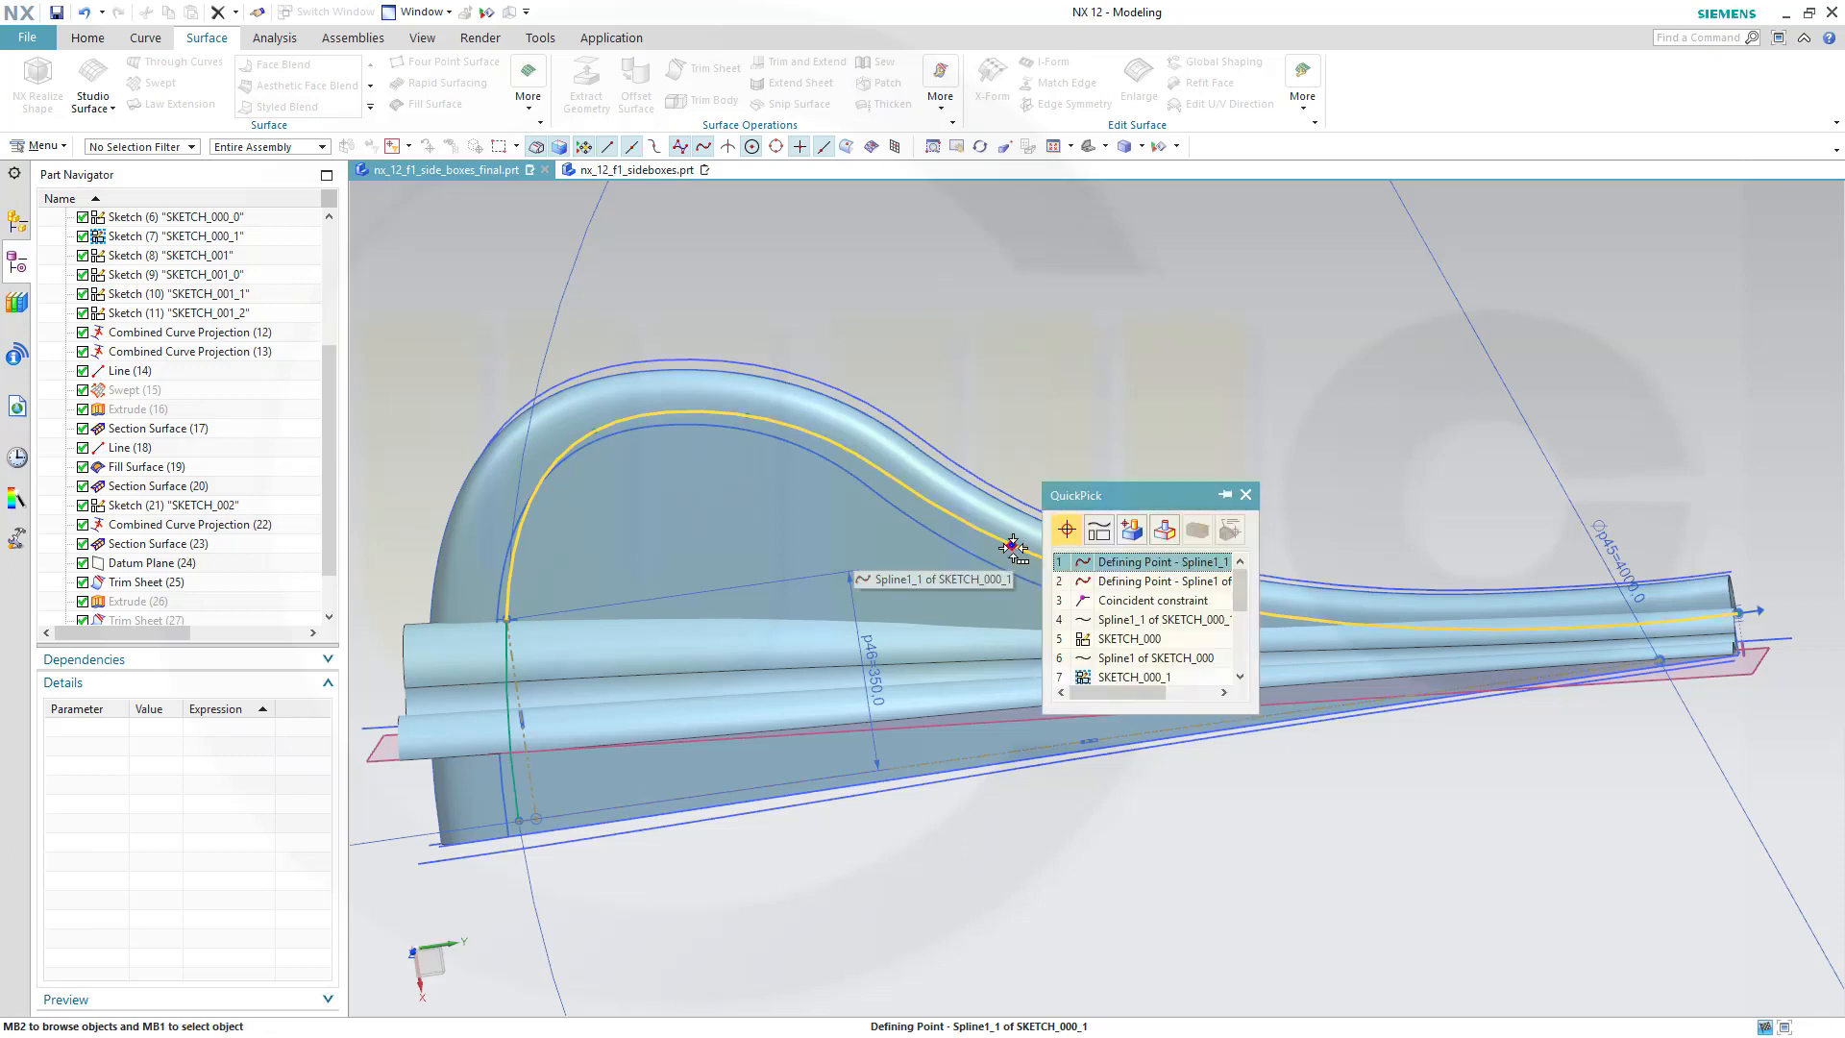
pyautogui.click(1127, 598)
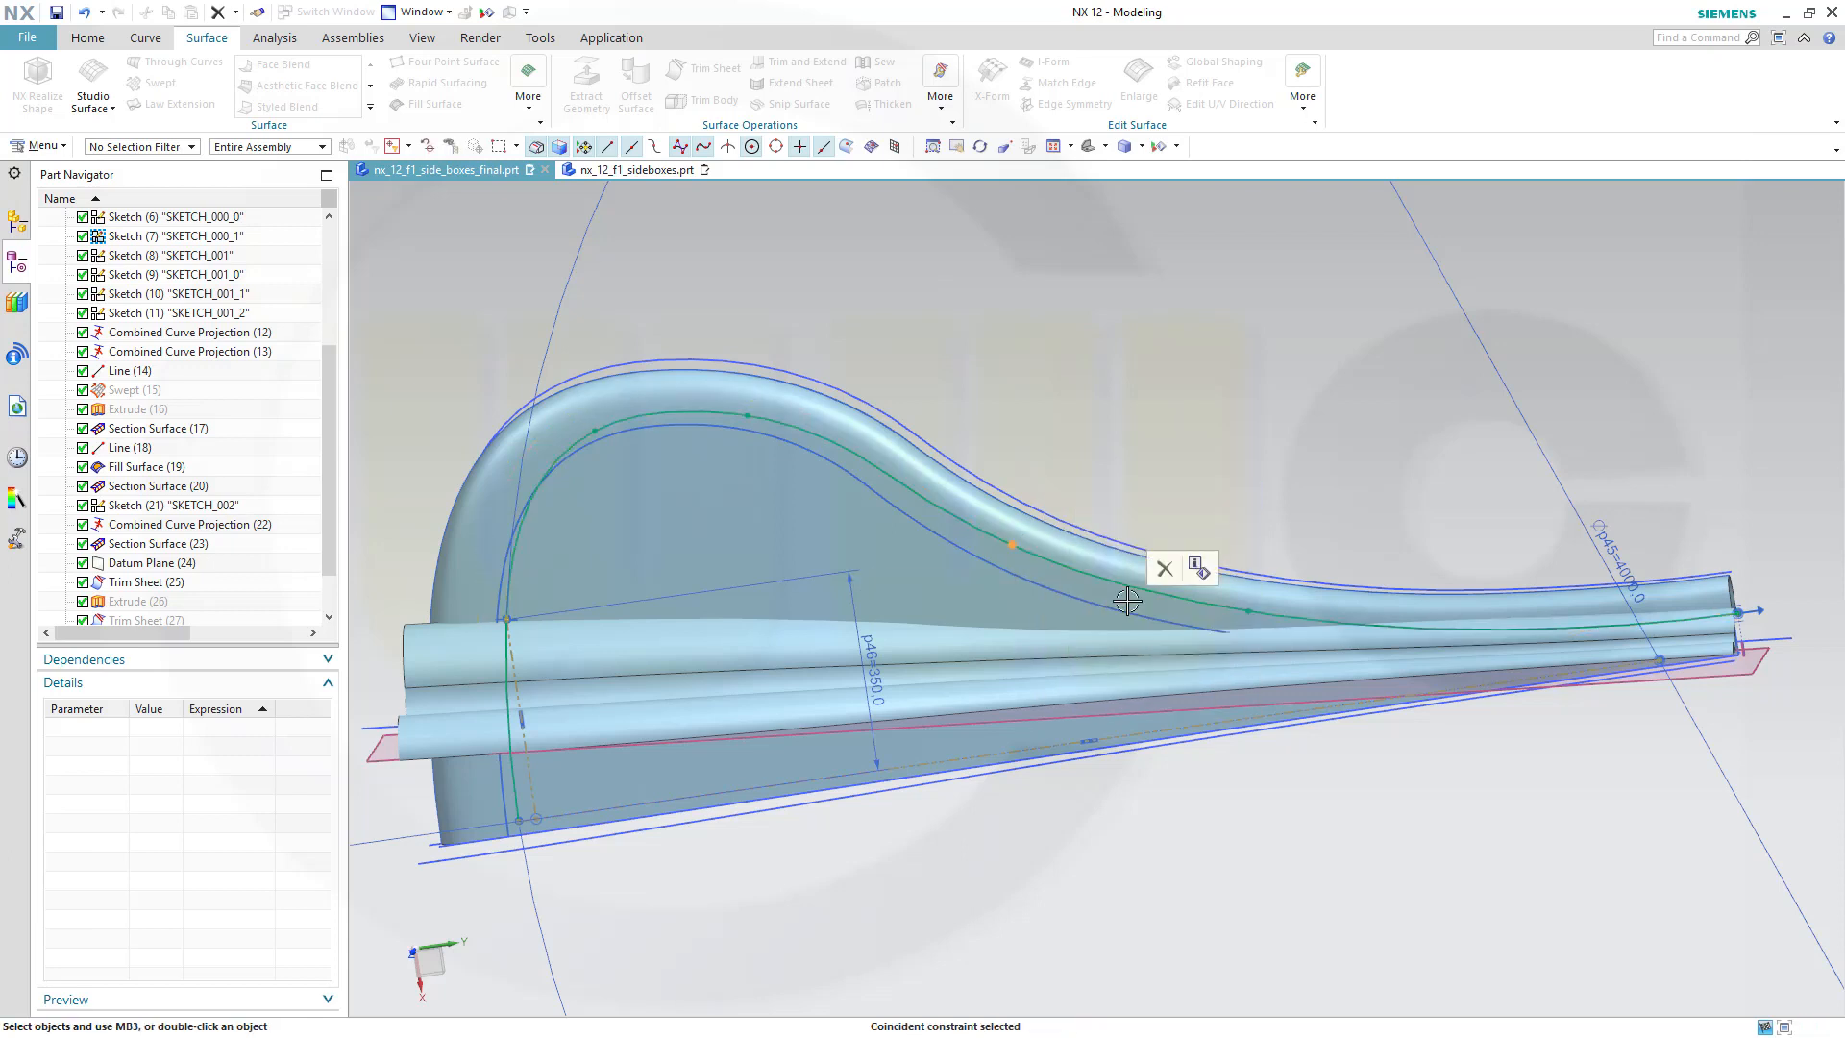
pyautogui.click(1164, 567)
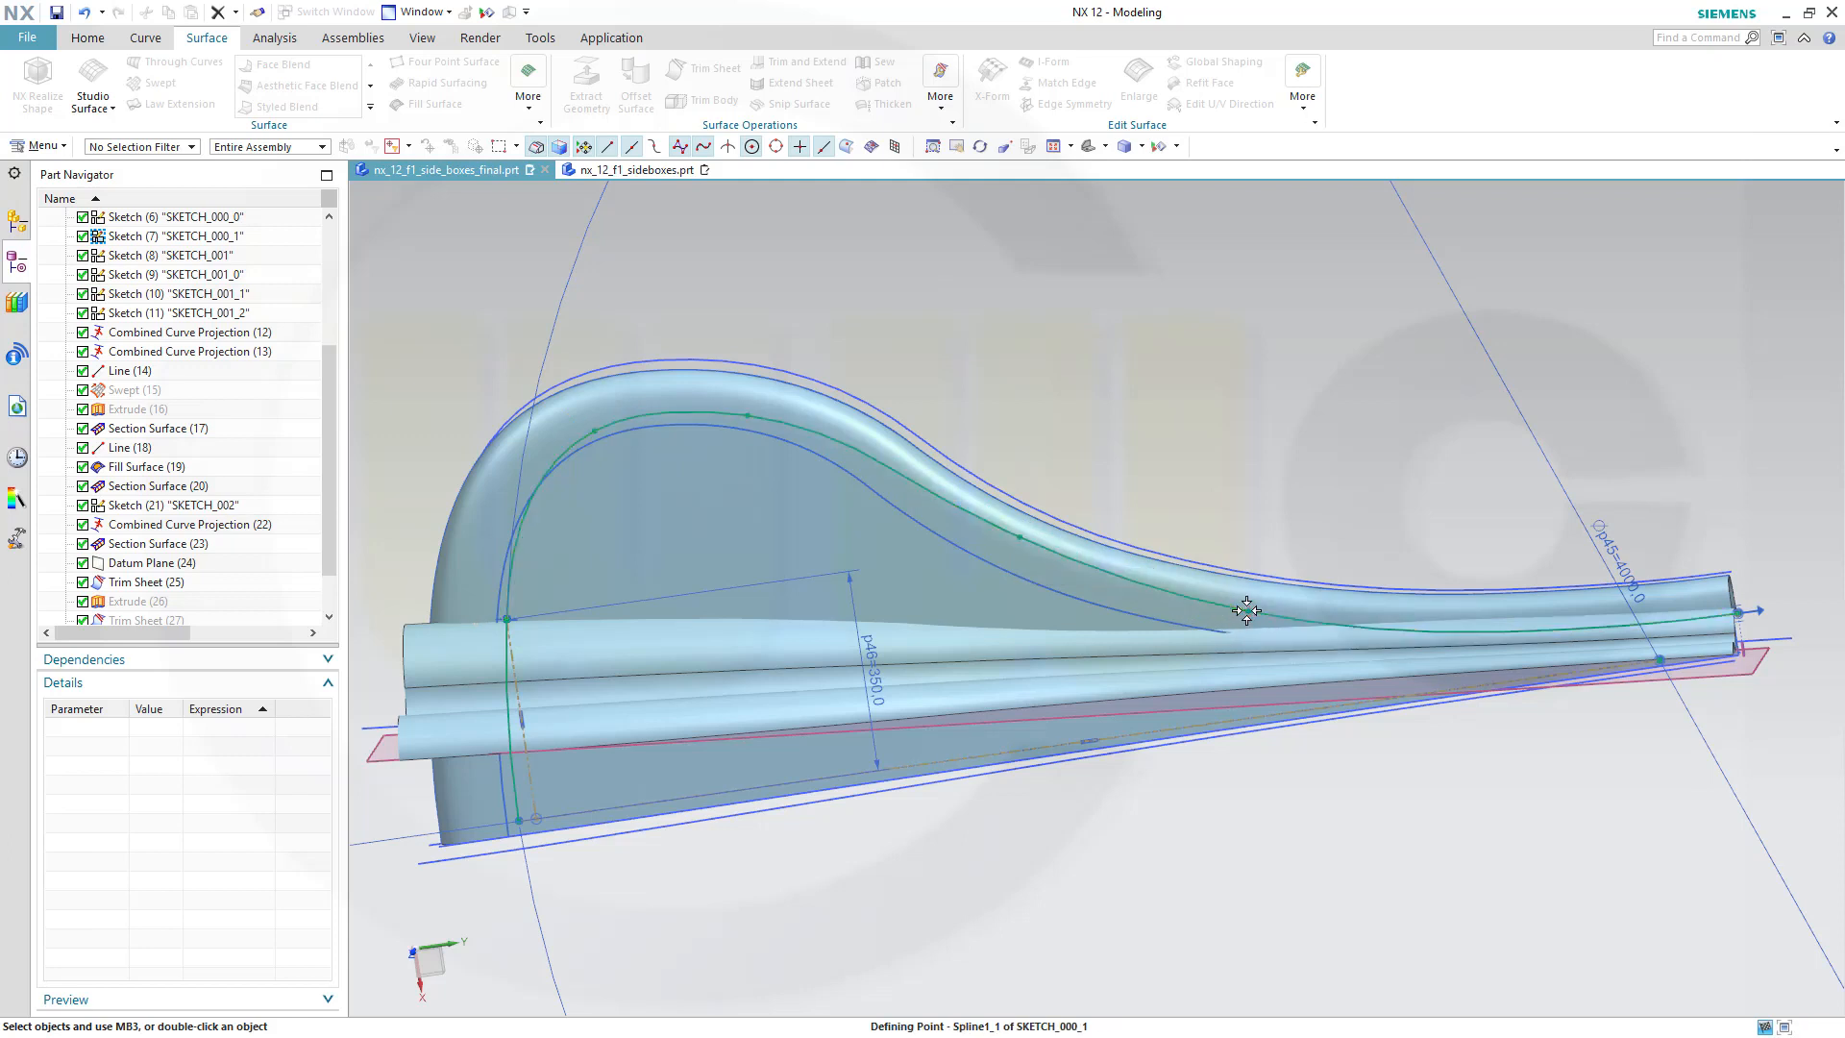
pyautogui.moveTo(1247, 603); pyautogui.dragTo(1246, 603)
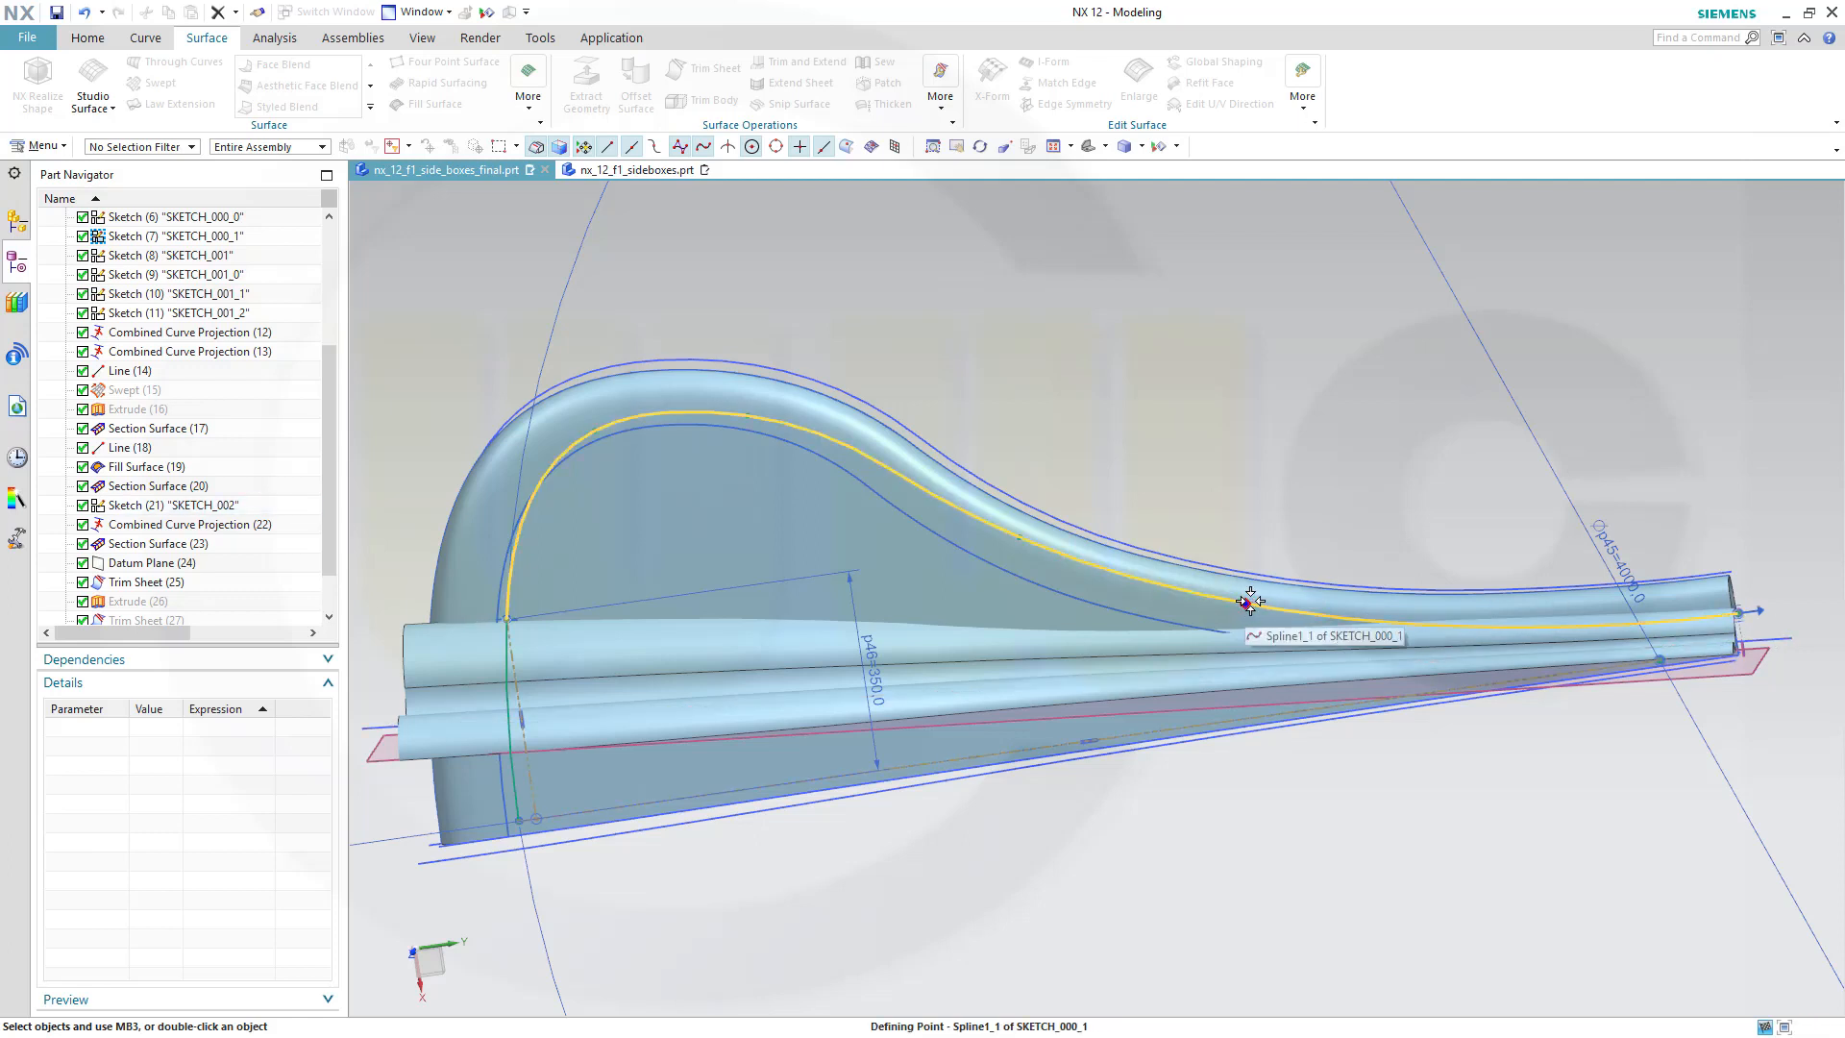
pyautogui.moveTo(1247, 602); pyautogui.dragTo(1296, 604)
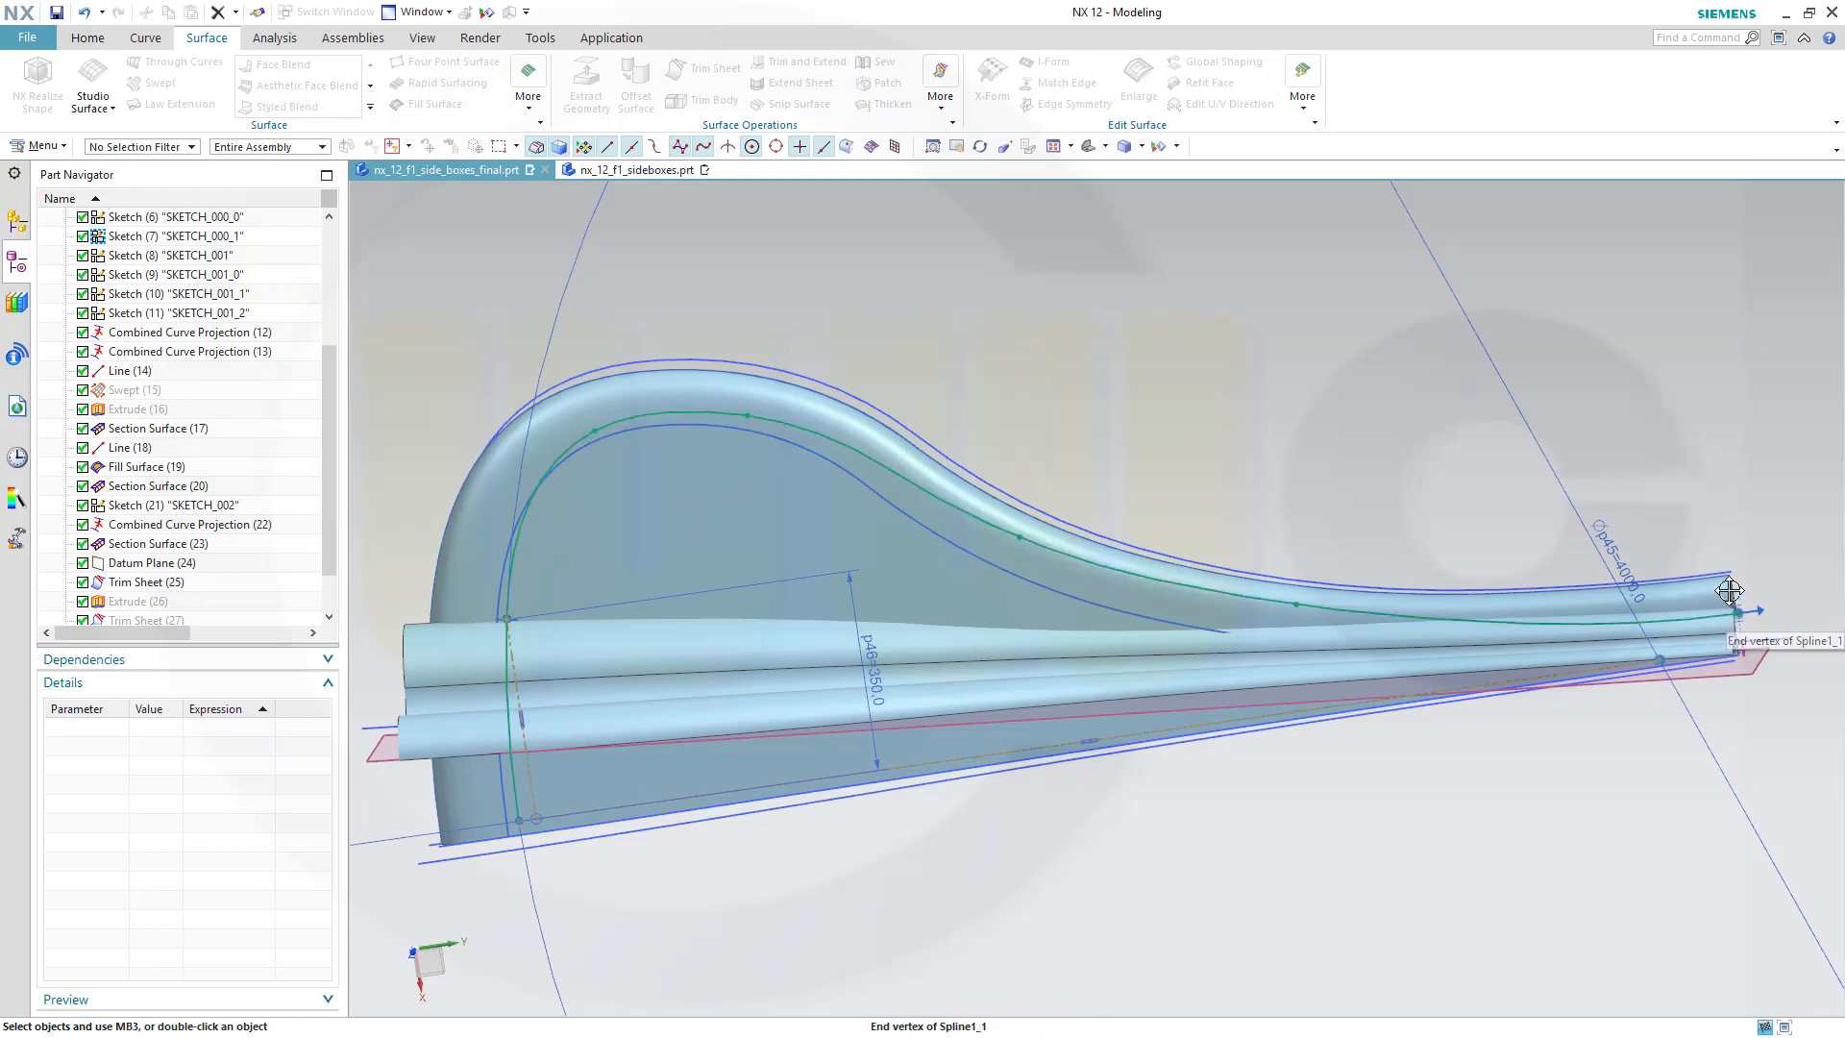
# Delete the coincident constraint on the spline's narrow-end point and move that end point slightly outward.
pyautogui.scroll(1, 1736, 638)
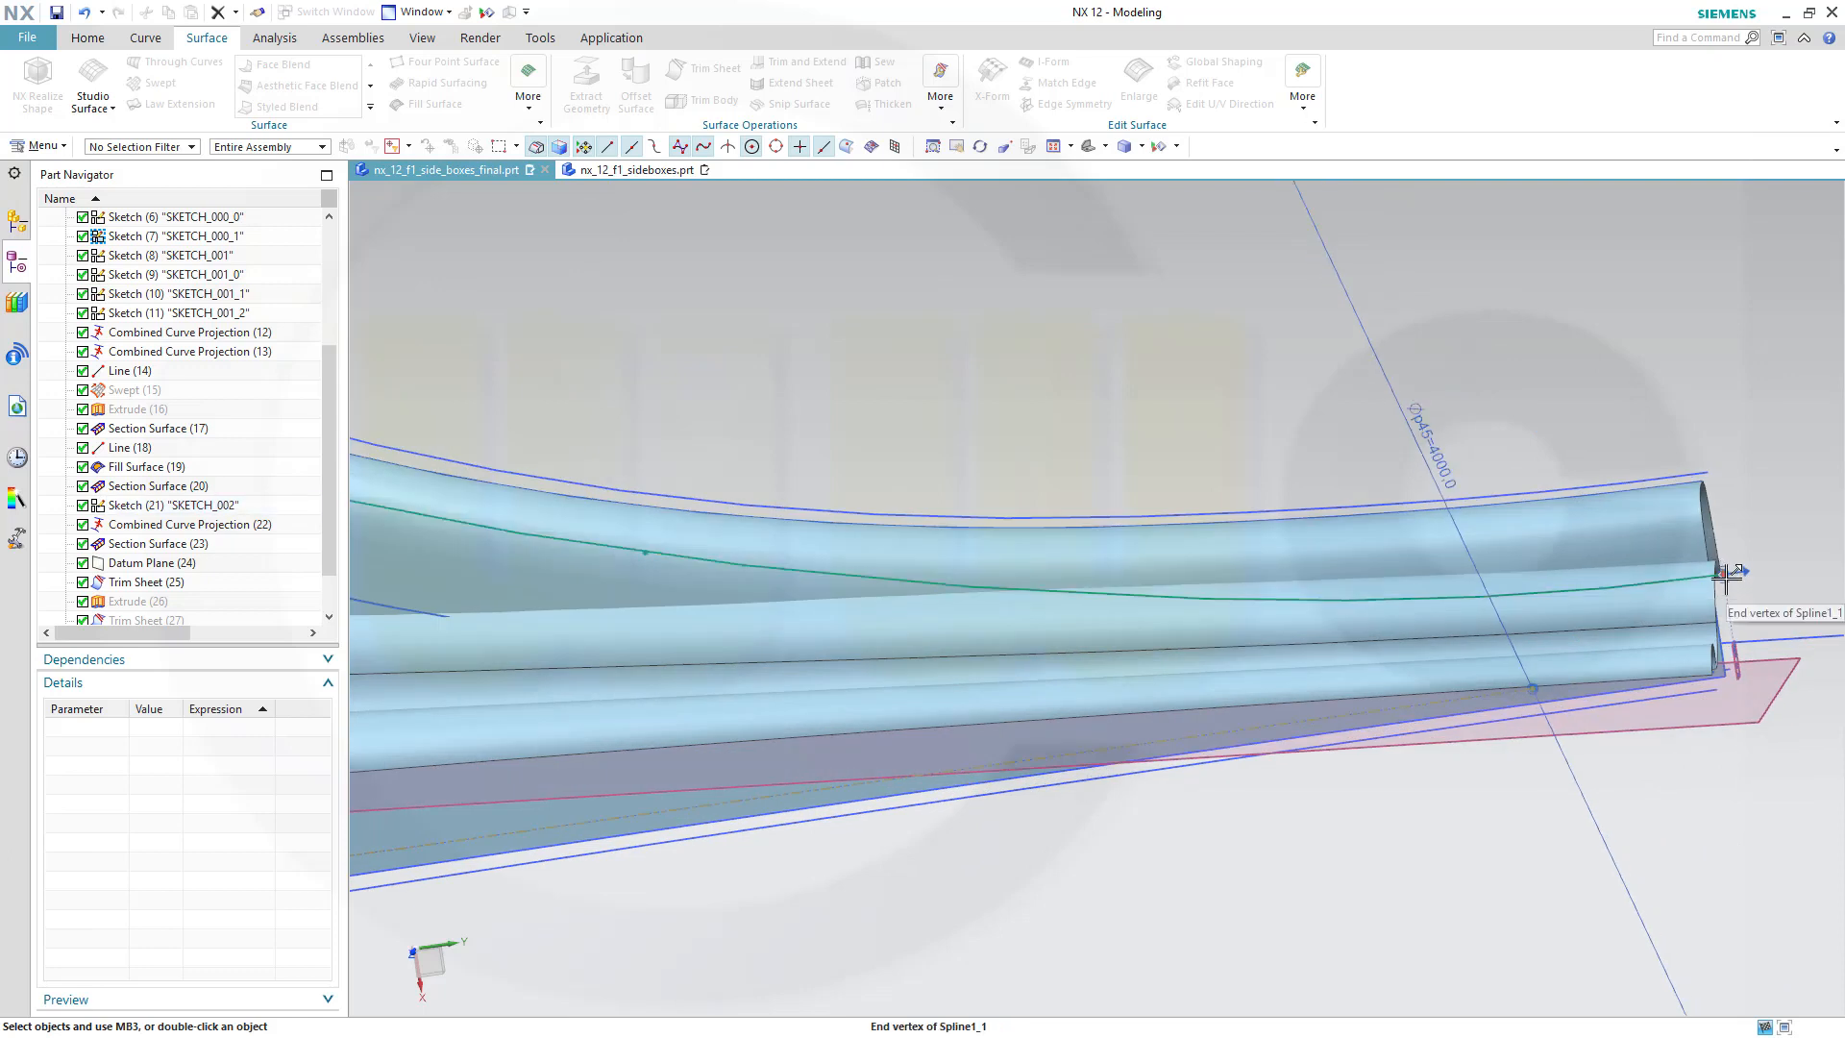
pyautogui.click(1724, 575)
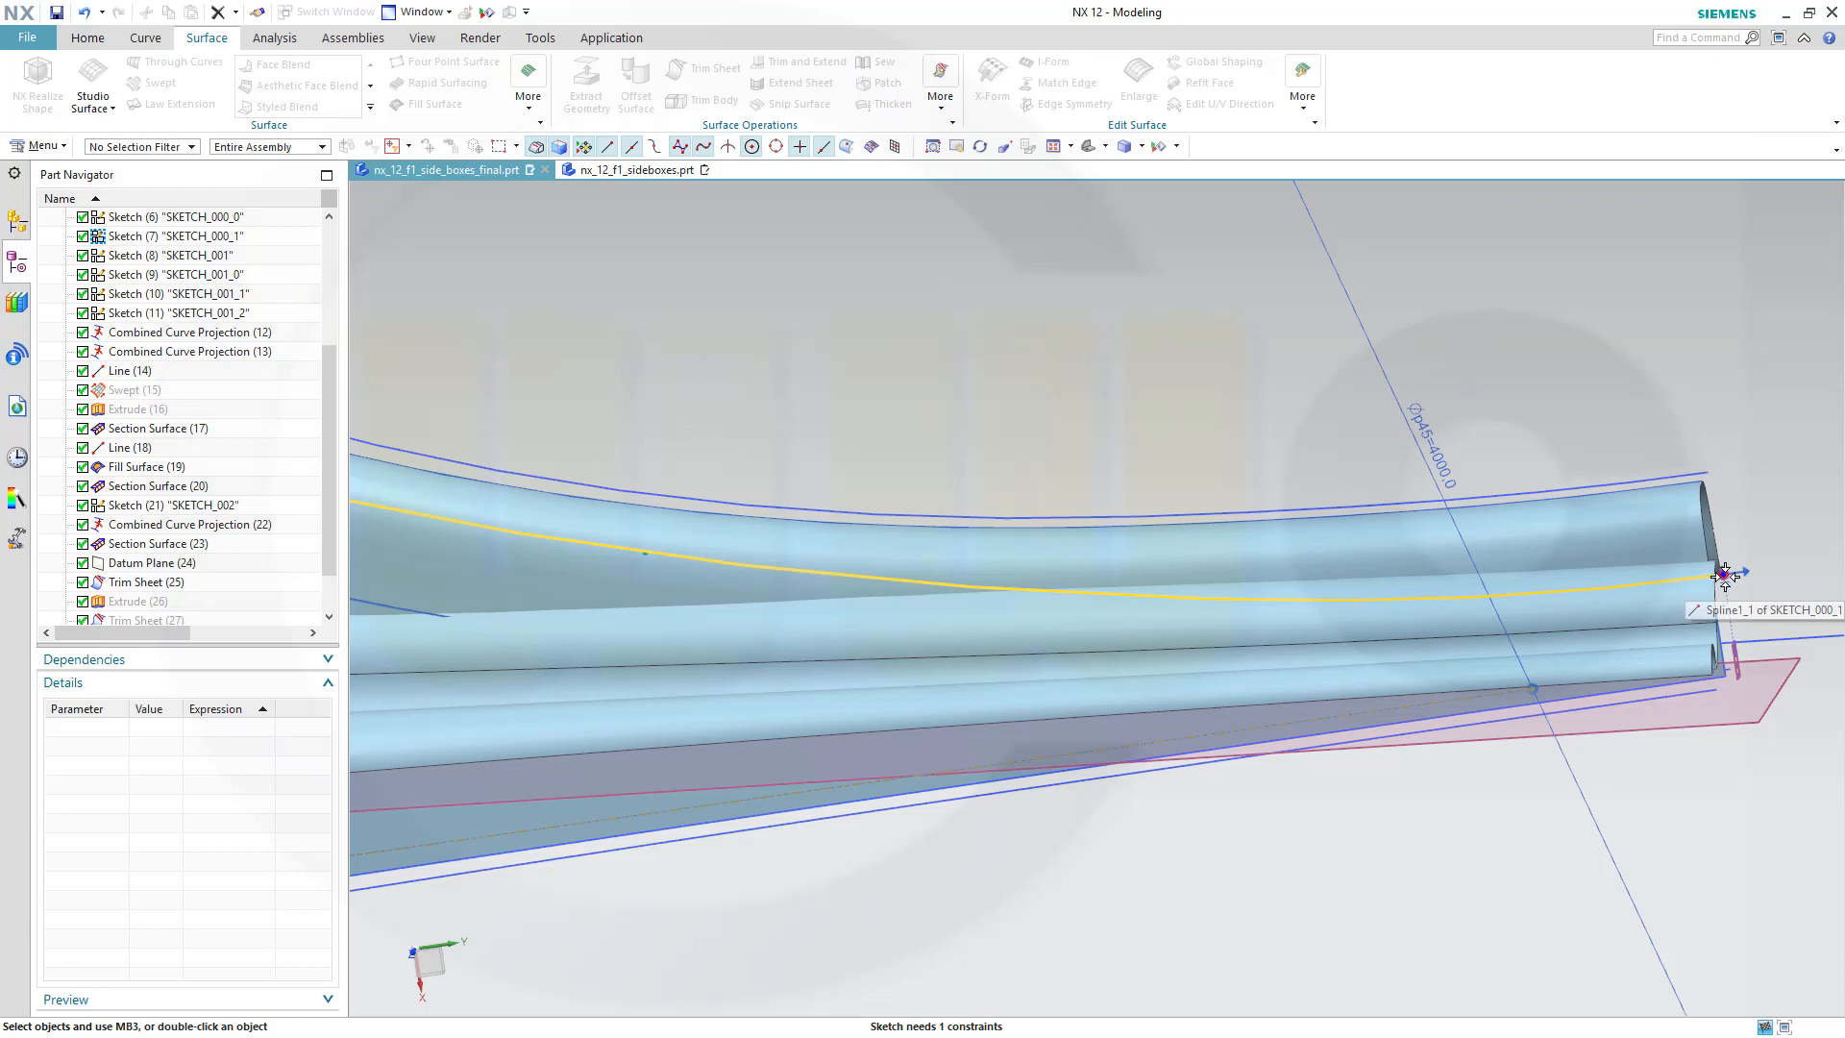
pyautogui.click(1725, 576)
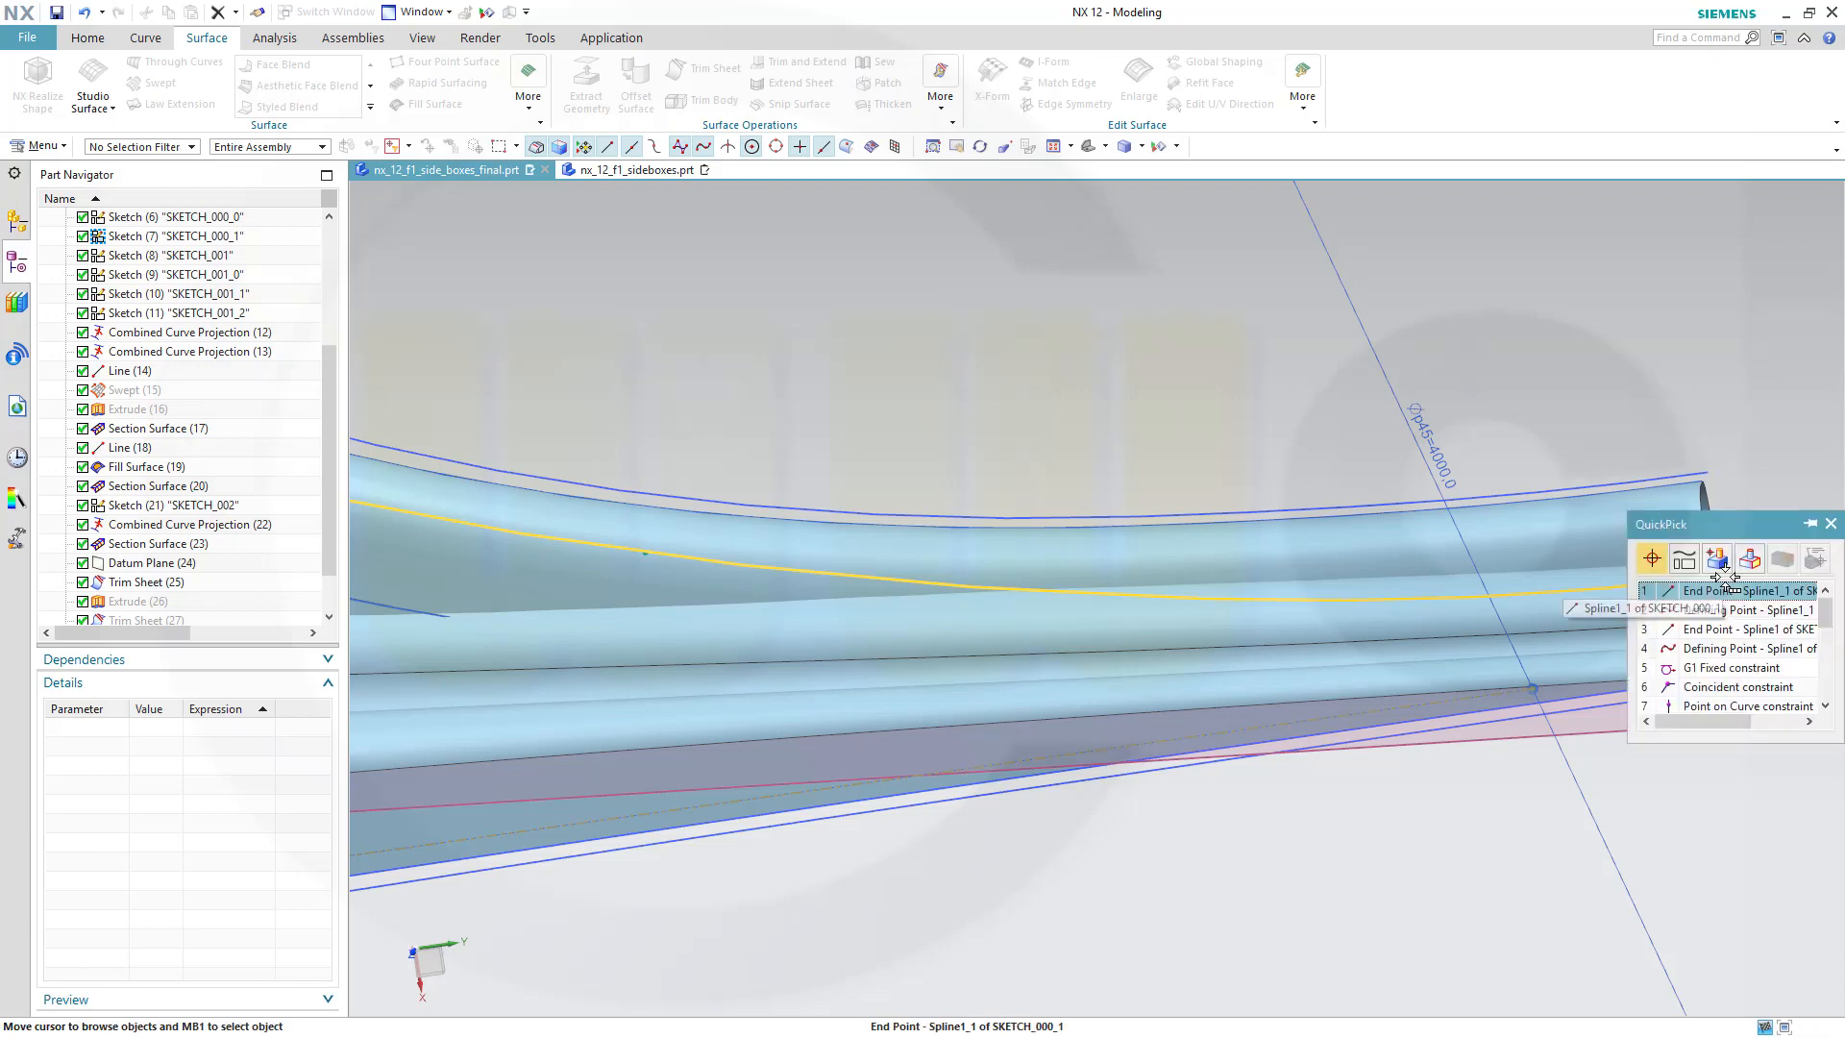
pyautogui.click(1712, 688)
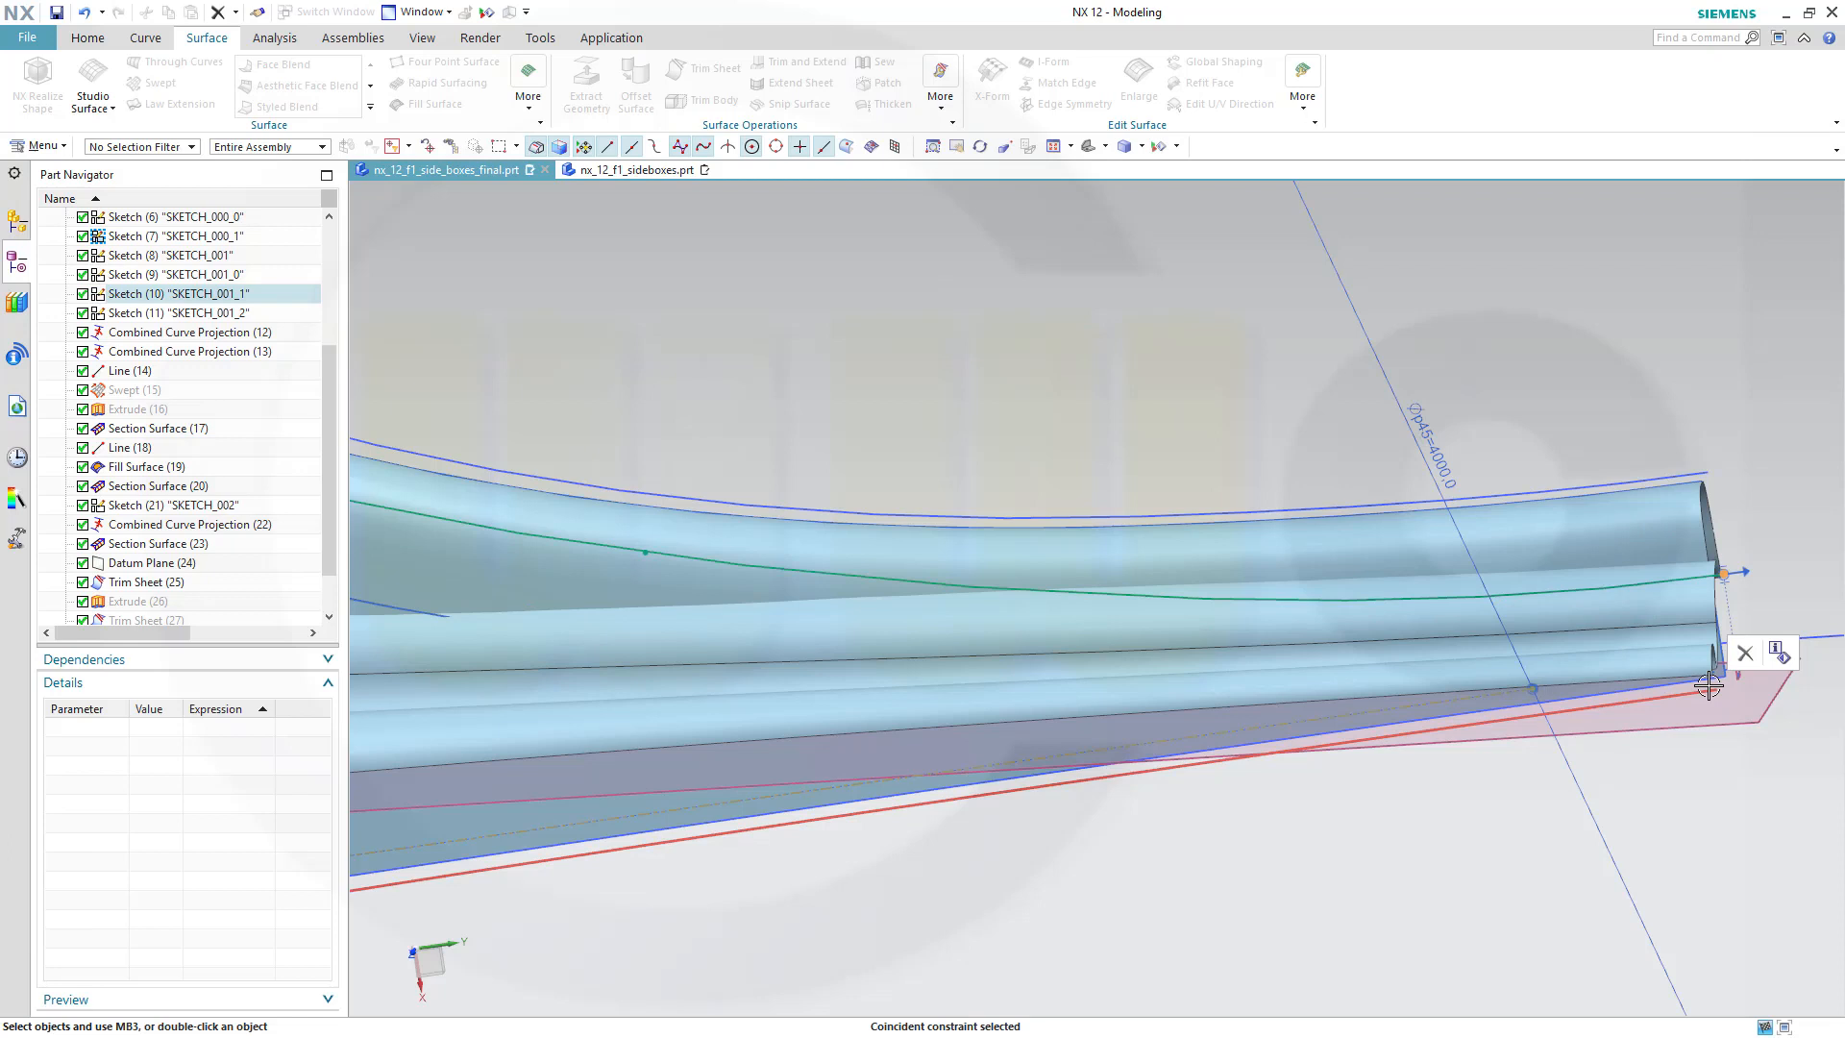
pyautogui.click(1750, 634)
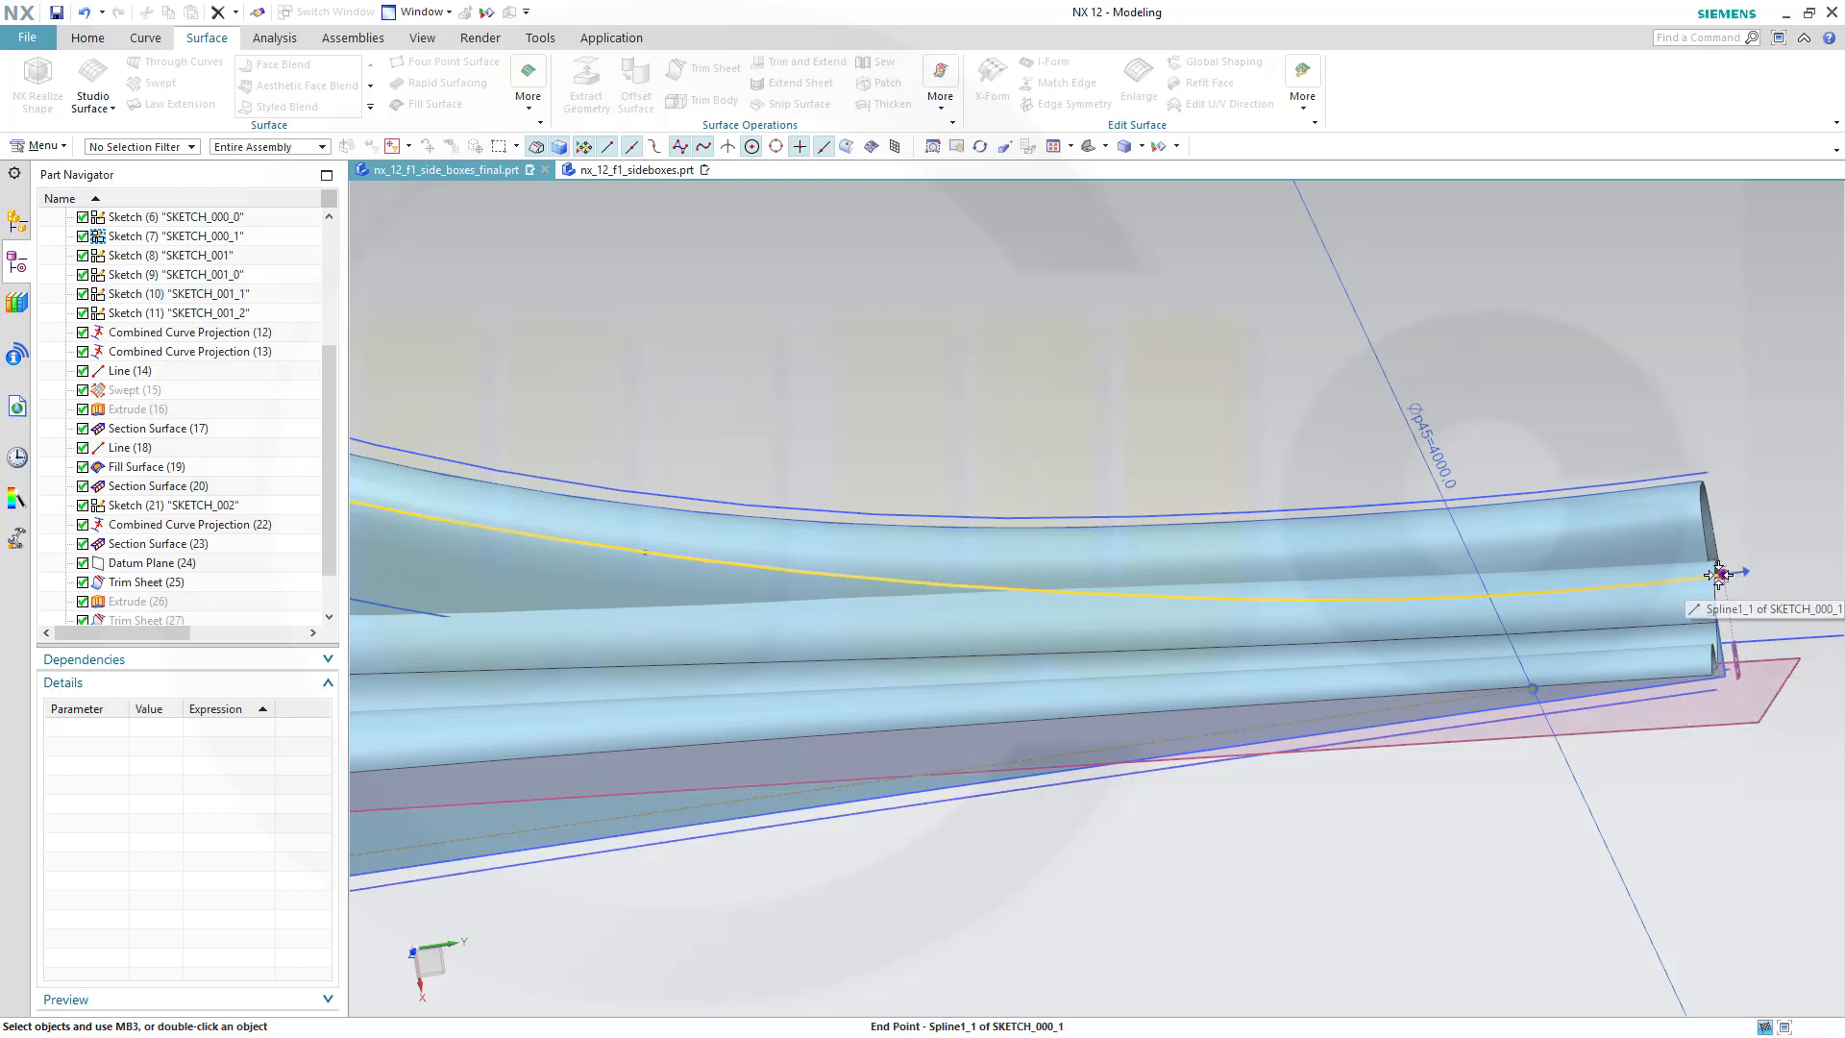
pyautogui.moveTo(1722, 574); pyautogui.dragTo(1718, 561)
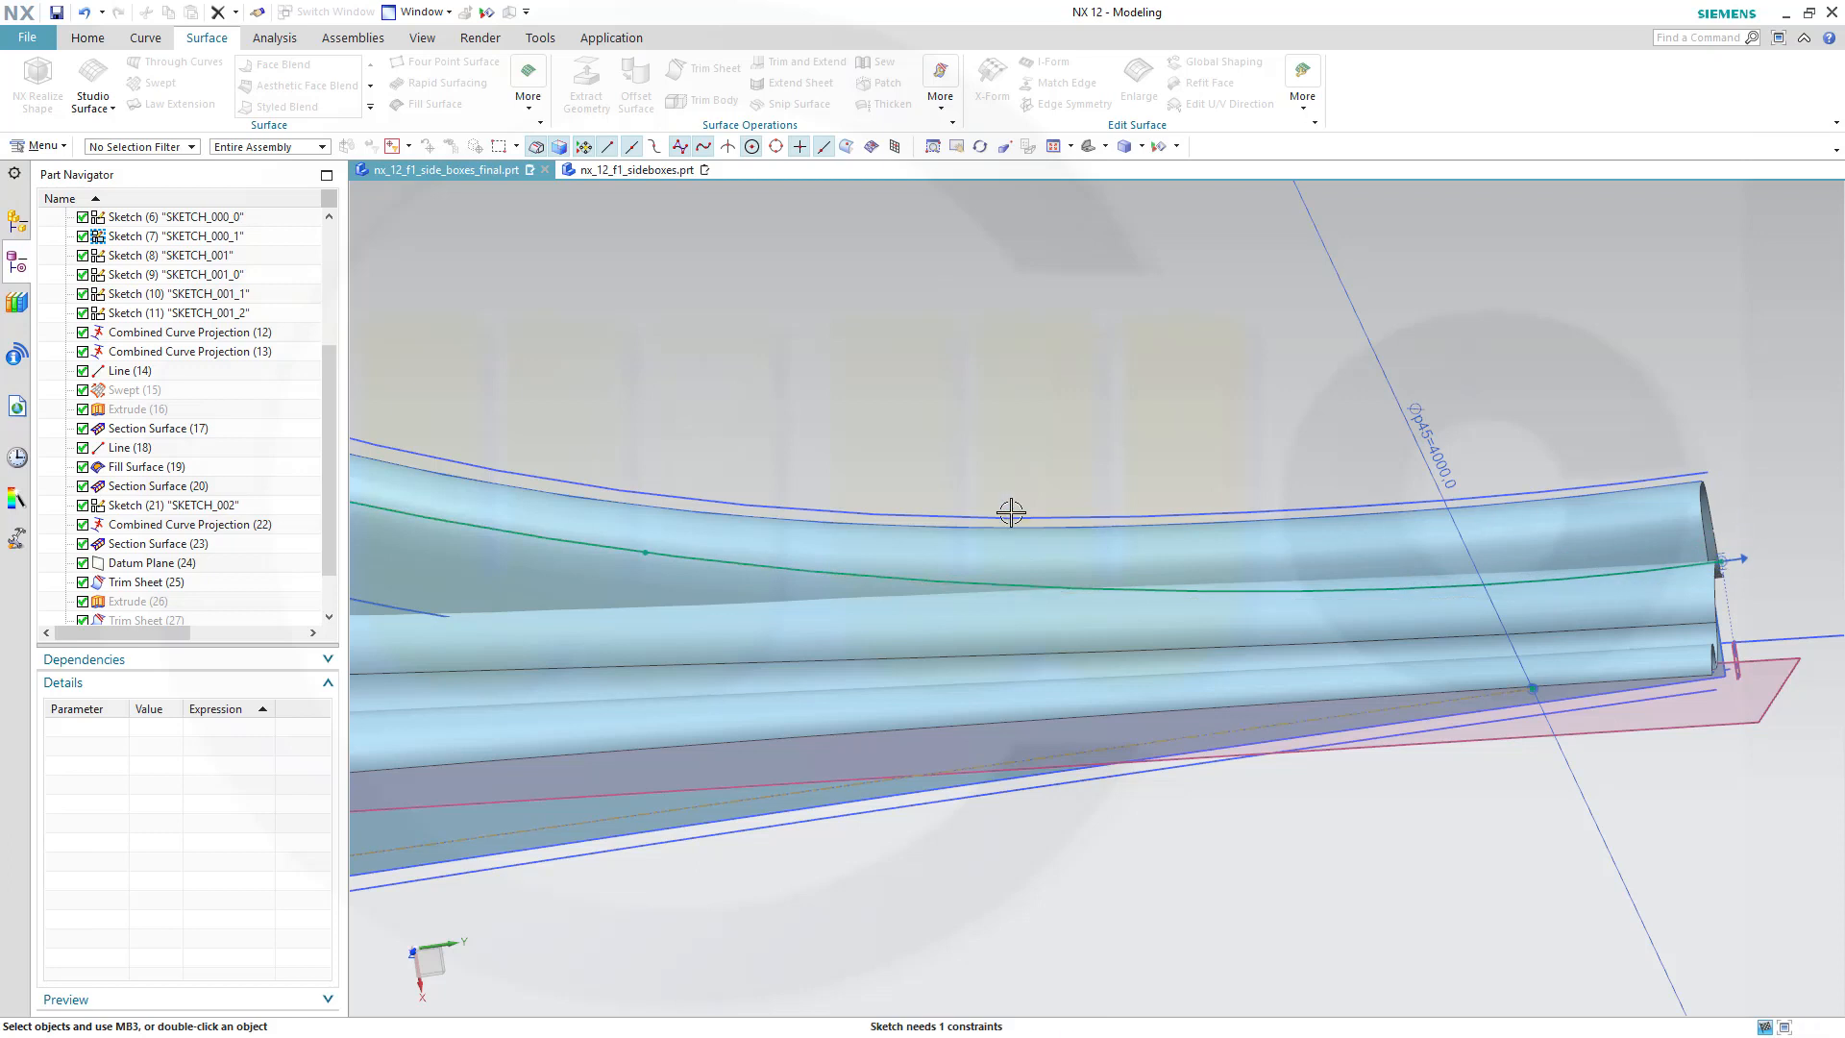
# Slide the spline's last defining point further toward the narrow end to smooth the curve, and finish SKETCH_000_1.
pyautogui.moveTo(647, 548); pyautogui.dragTo(832, 568)
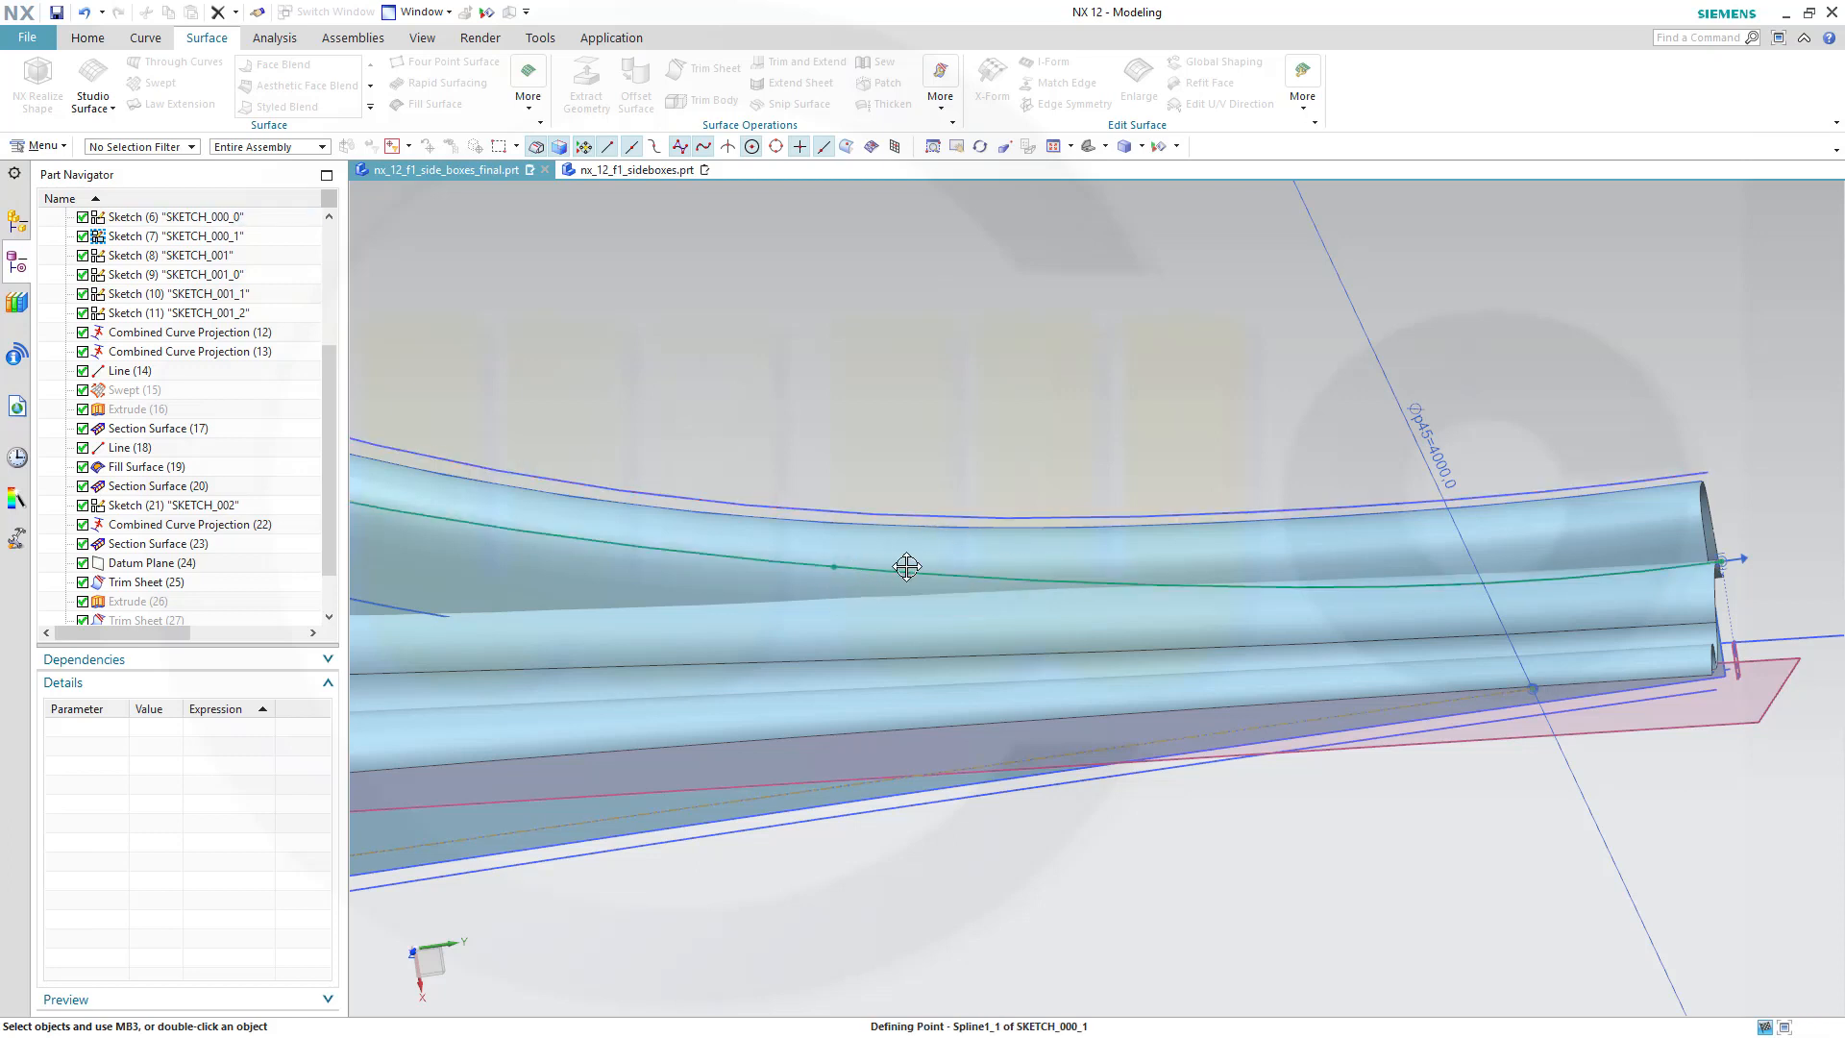
pyautogui.moveTo(907, 567)
pyautogui.mouseDown()
pyautogui.moveTo(1124, 568)
pyautogui.moveTo(914, 566)
pyautogui.mouseUp()
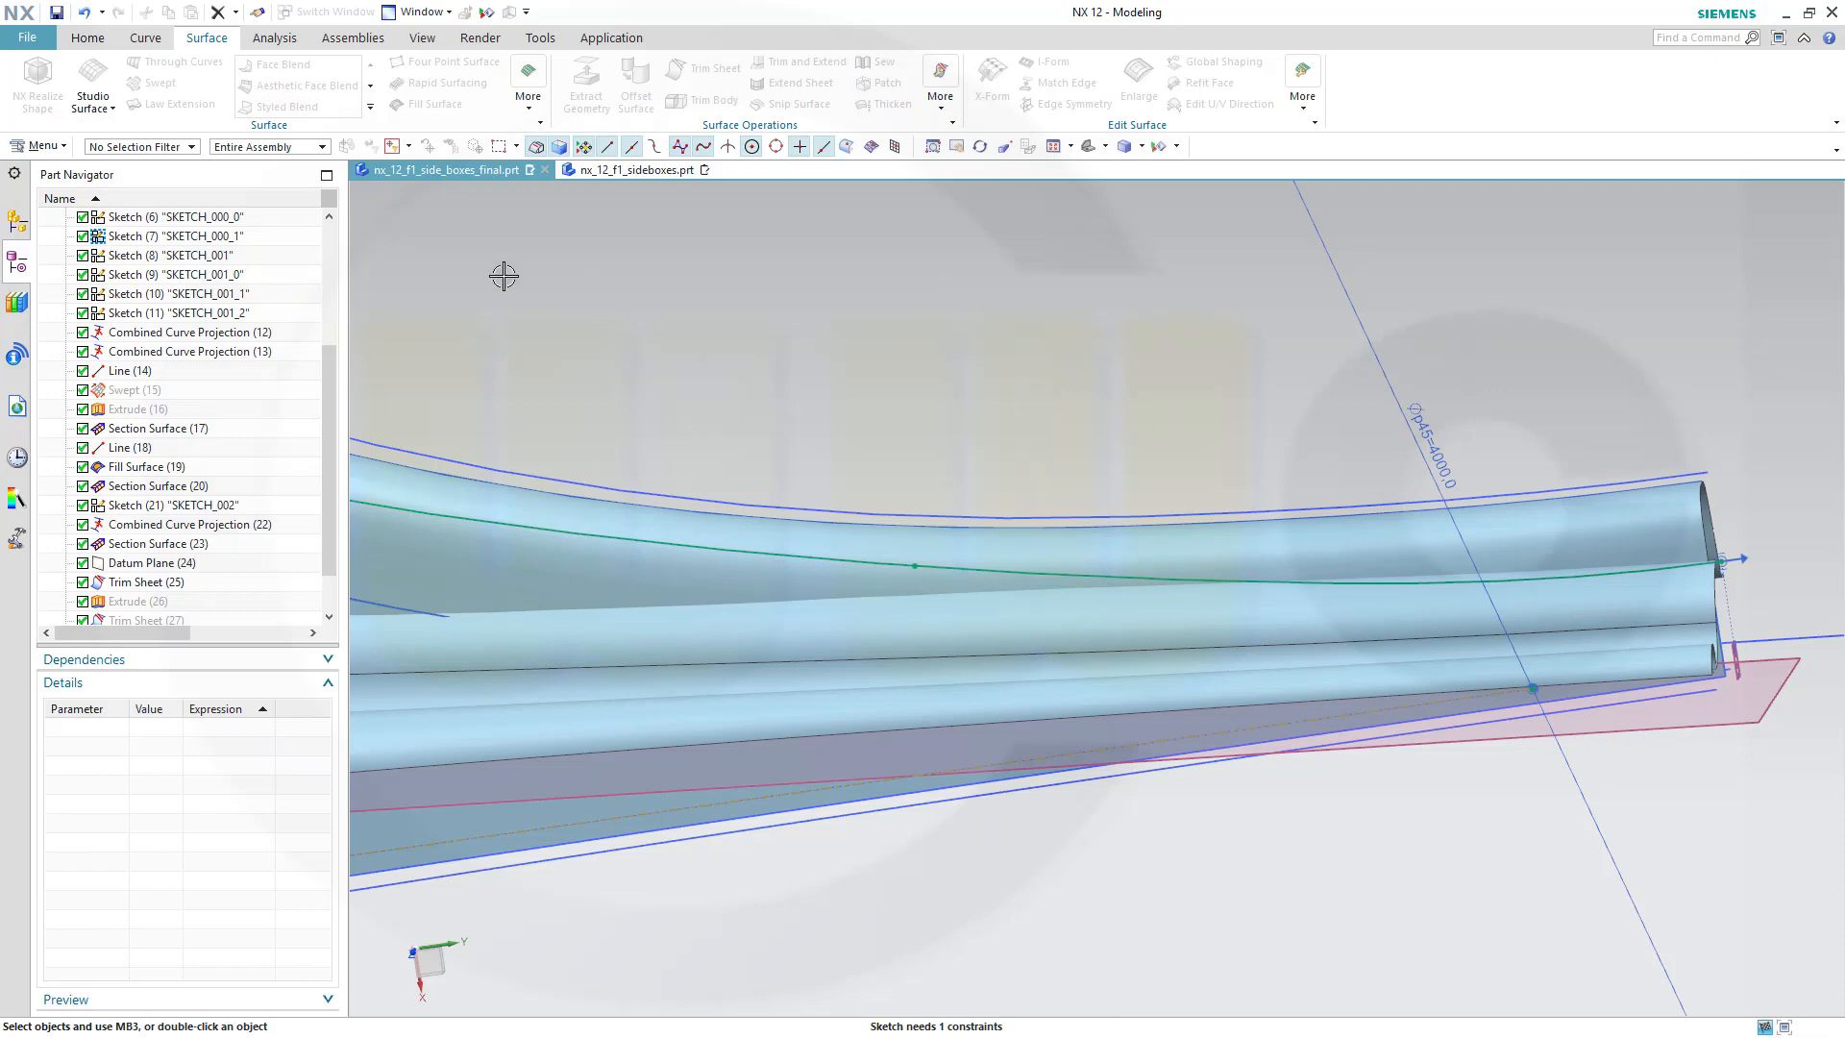
pyautogui.rightClick(546, 280)
pyautogui.click(663, 294)
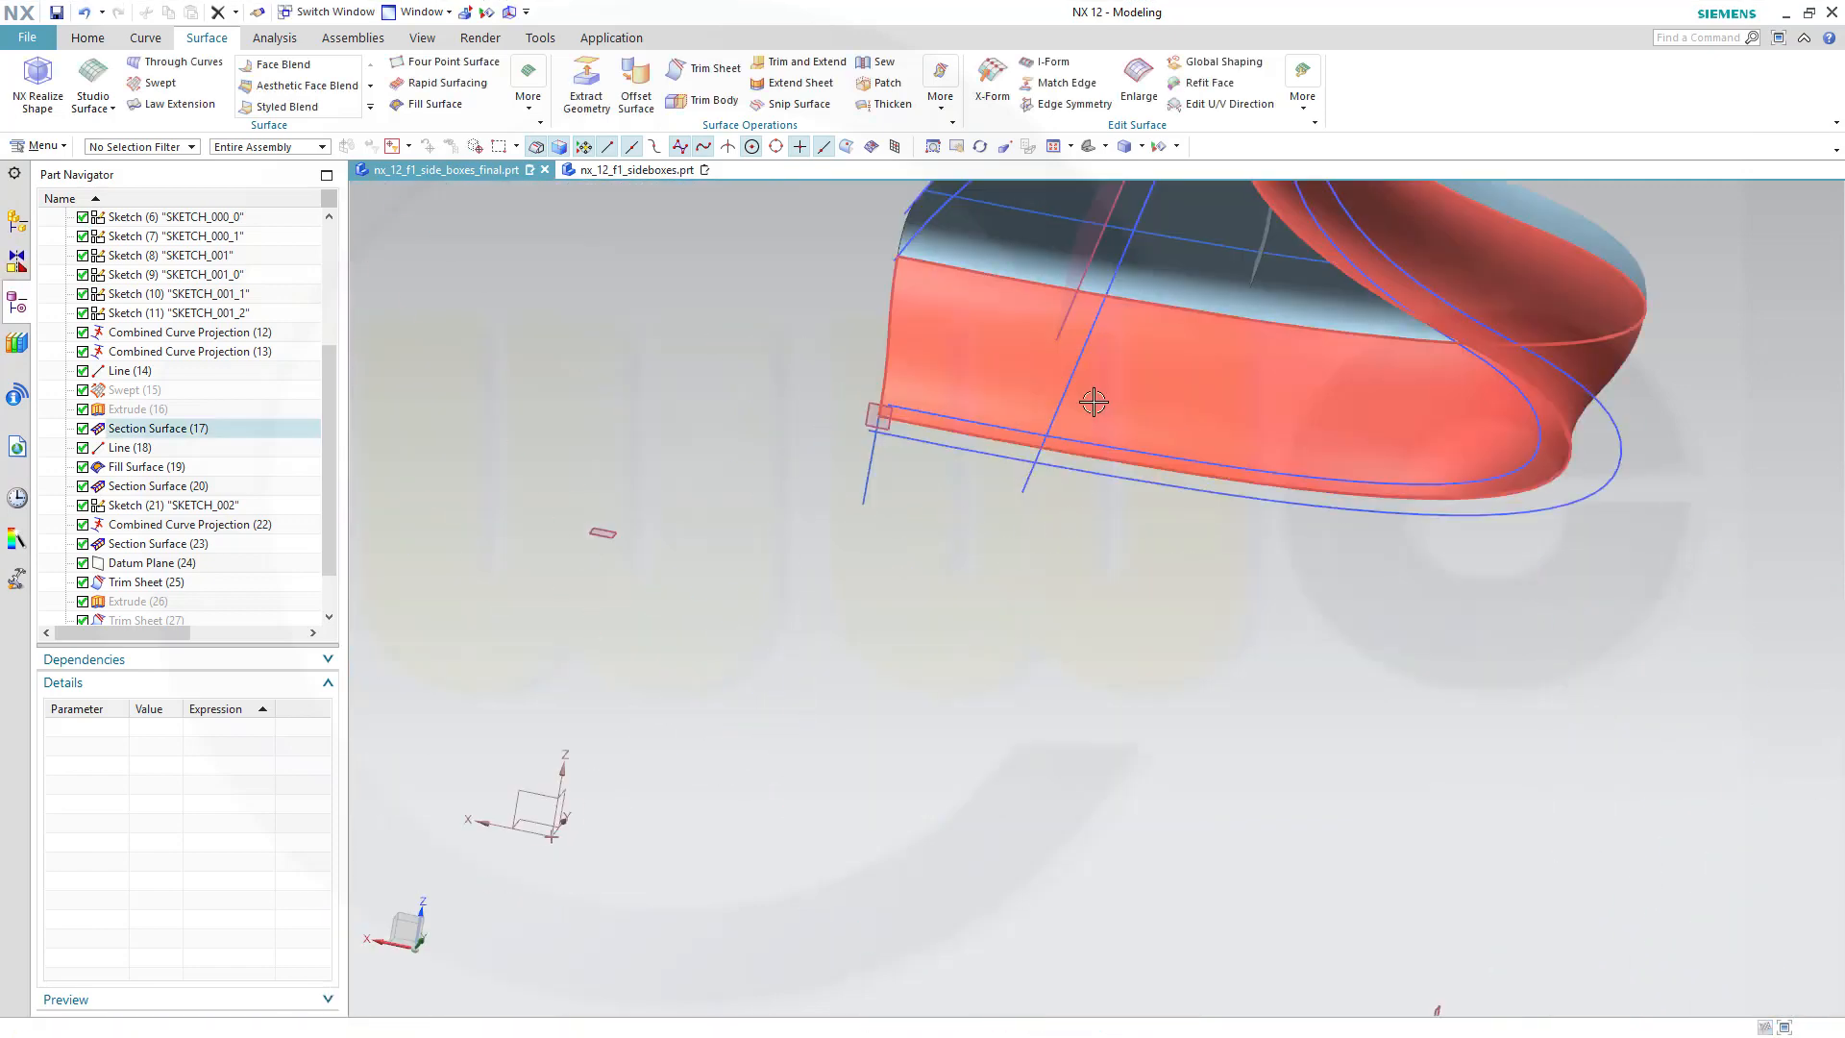
pyautogui.moveTo(1093, 401); pyautogui.dragTo(1005, 545, button='middle')
pyautogui.moveTo(805, 604)
pyautogui.keyDown('shift'); pyautogui.mouseDown(button='middle')
pyautogui.moveTo(1018, 639)
pyautogui.moveTo(846, 641)
pyautogui.moveTo(886, 644)
pyautogui.moveTo(869, 647)
pyautogui.moveTo(1199, 671)
pyautogui.mouseUp(button='middle'); pyautogui.keyUp('shift')
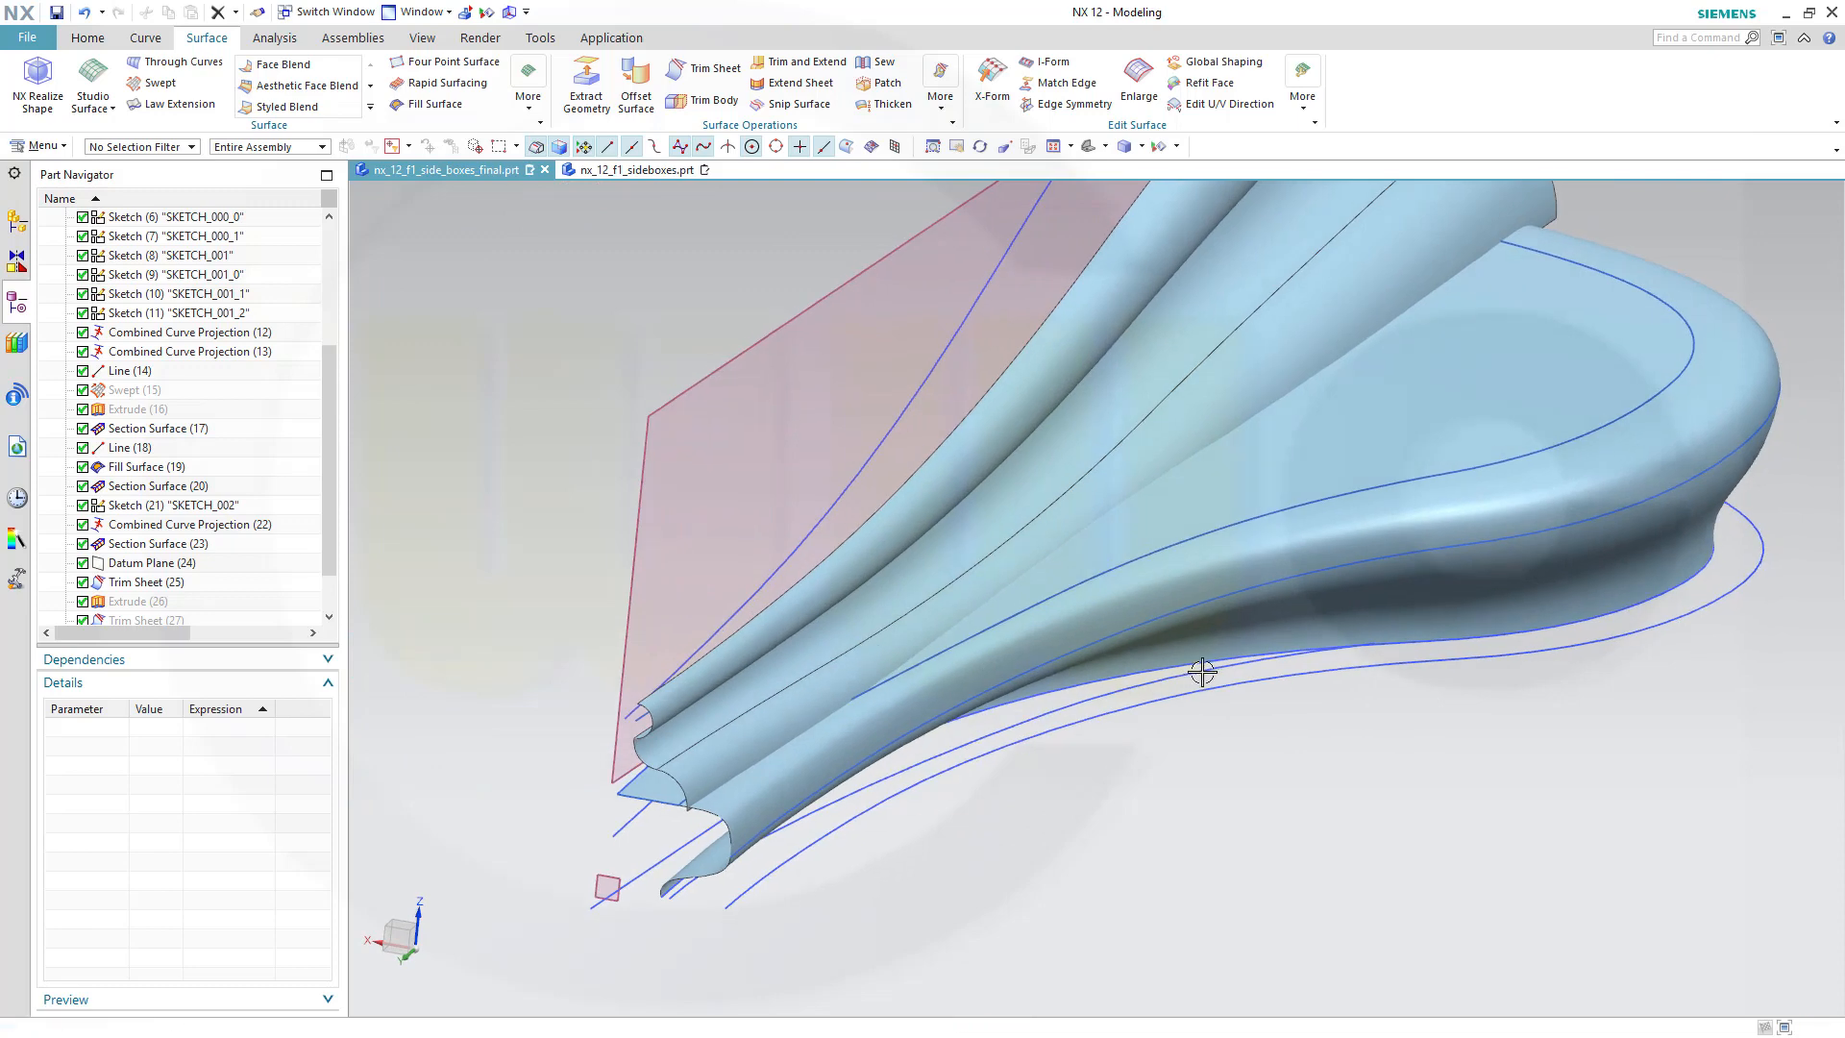
pyautogui.moveTo(1494, 575); pyautogui.dragTo(1149, 596, button='middle')
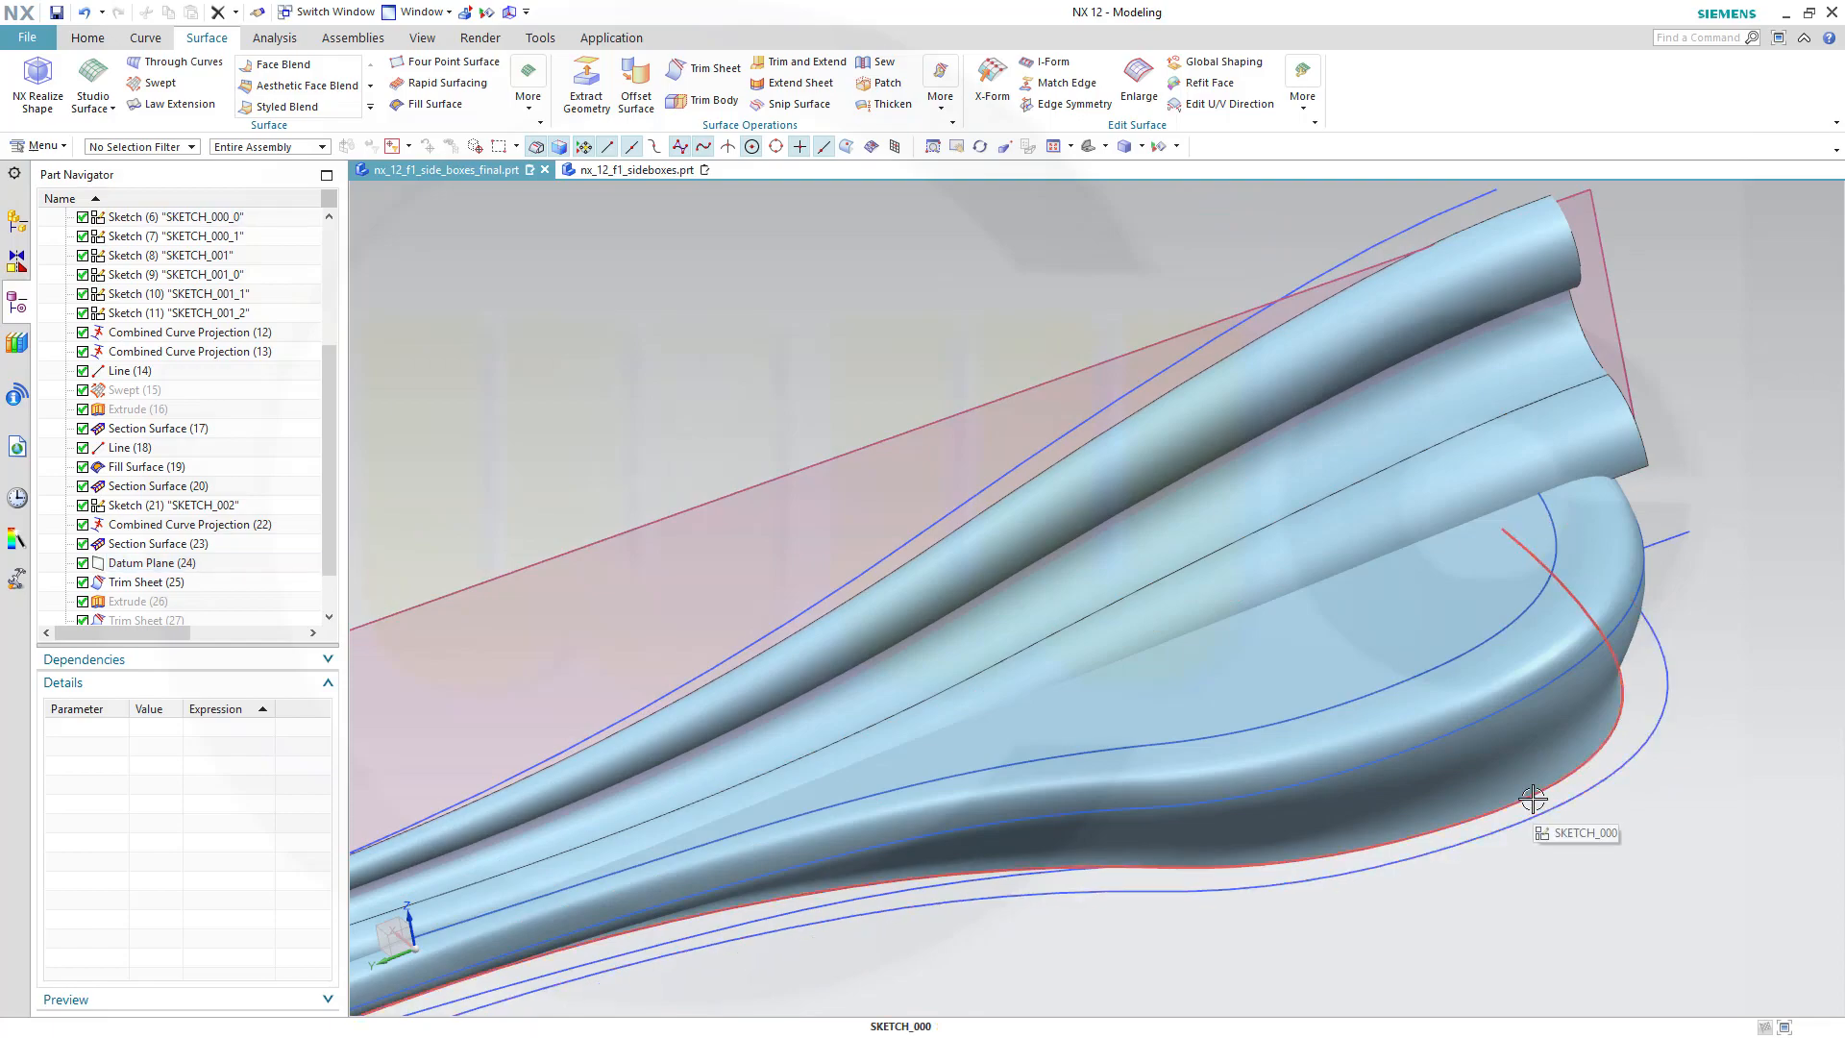
pyautogui.moveTo(1407, 922); pyautogui.dragTo(1763, 903, button='middle')
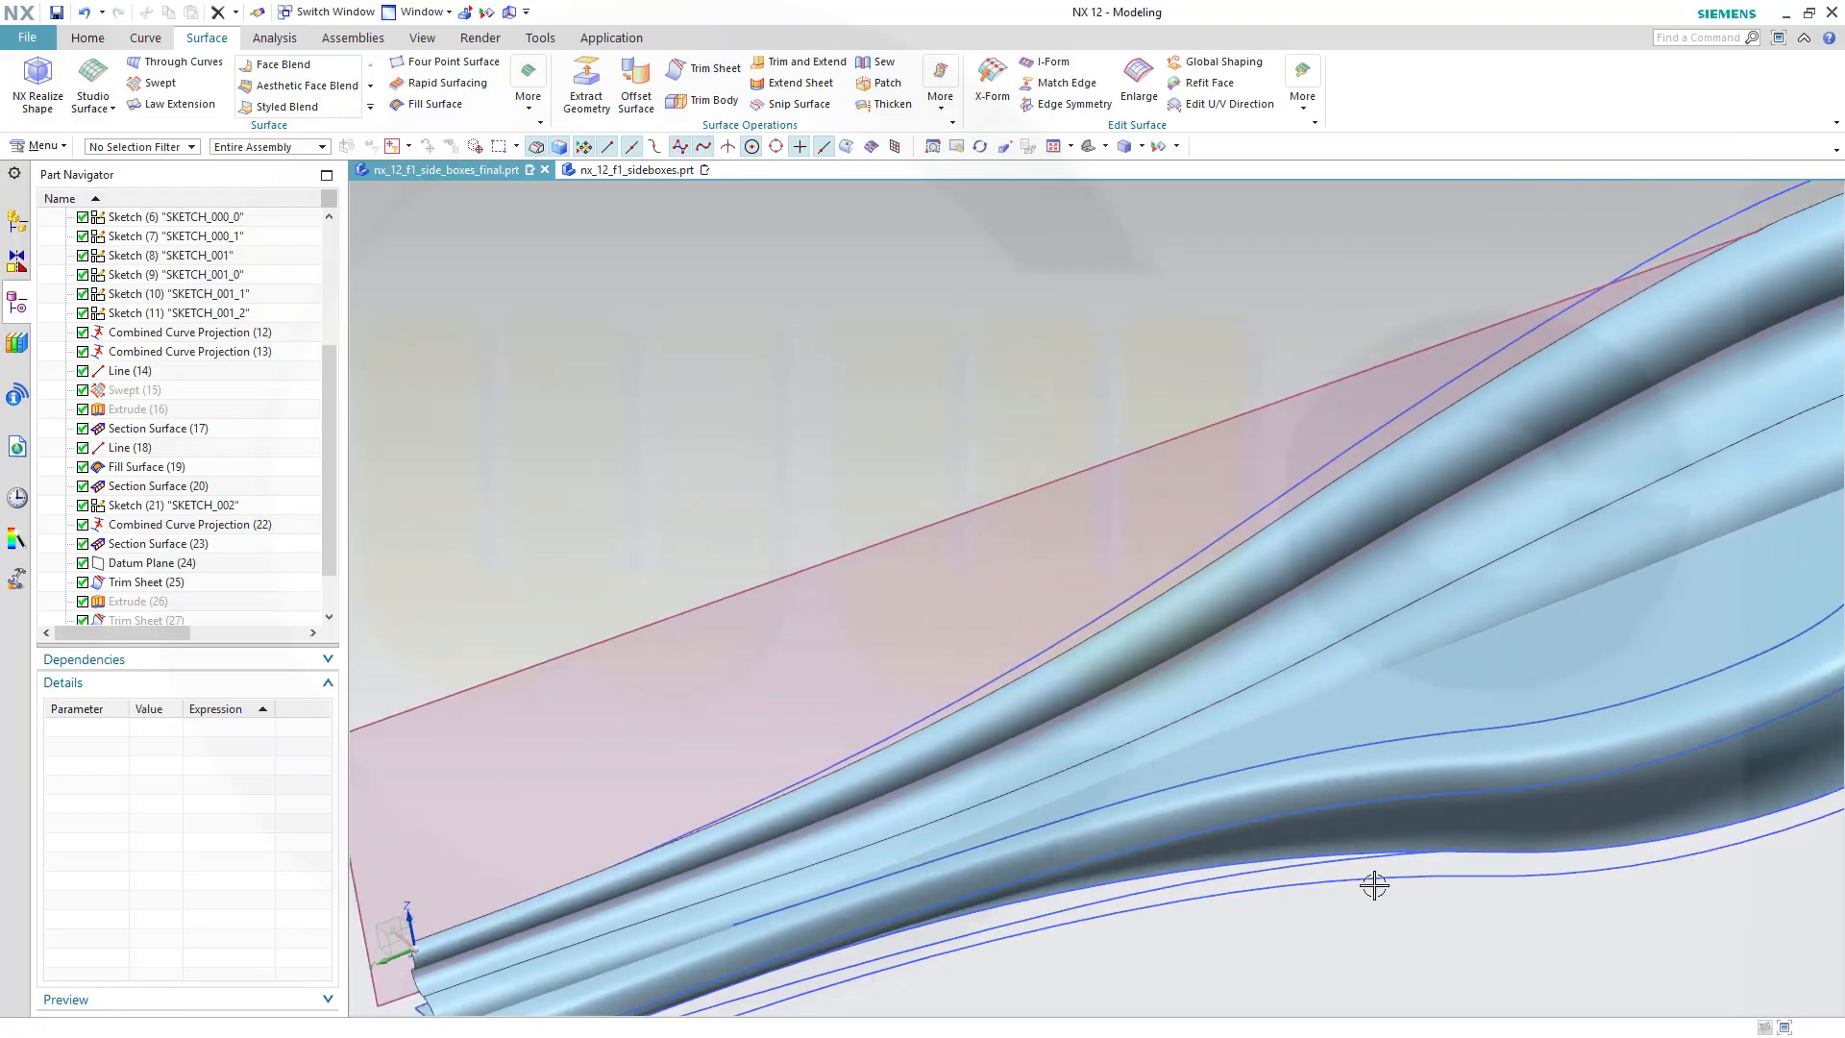
pyautogui.moveTo(1234, 889)
pyautogui.mouseDown(button='middle')
pyautogui.moveTo(1285, 856)
pyautogui.moveTo(1253, 897)
pyautogui.mouseUp(button='middle')
pyautogui.scroll(-2, 1253, 896)
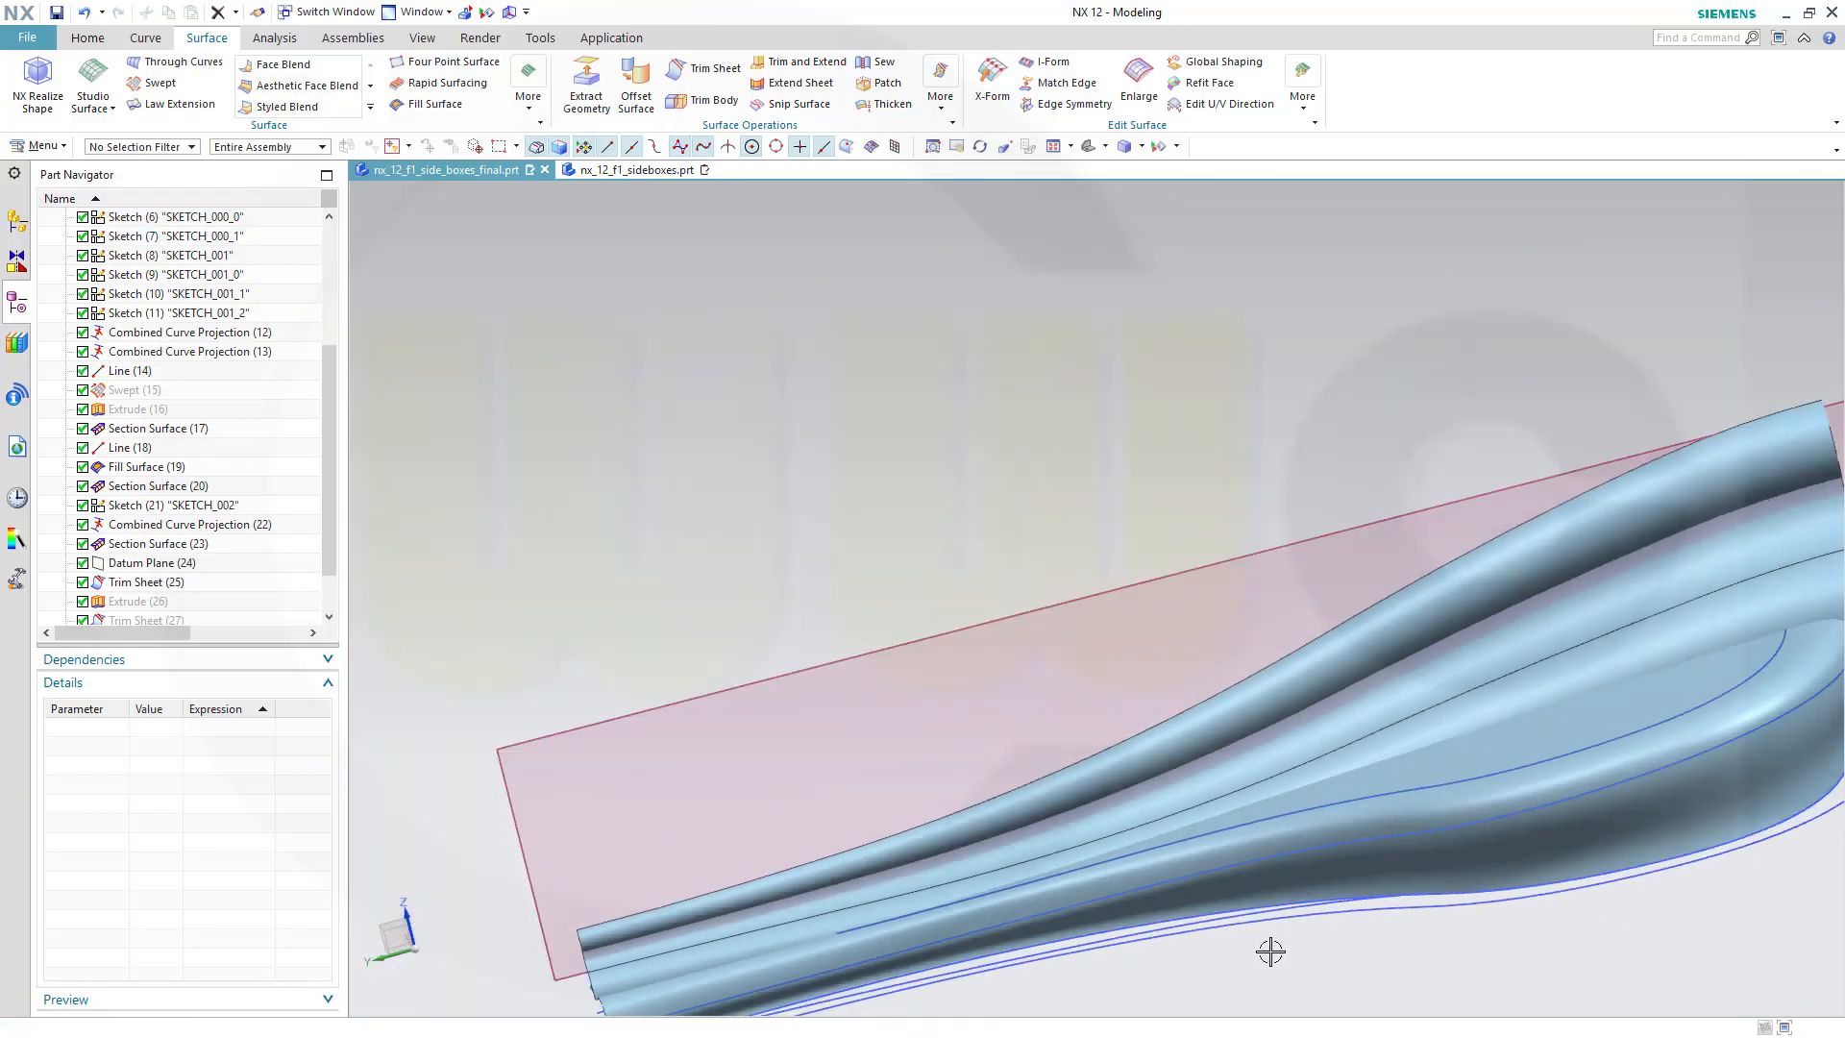
pyautogui.keyDown('shift'); pyautogui.moveTo(1256, 967); pyautogui.dragTo(1350, 873, button='middle'); pyautogui.keyUp('shift')
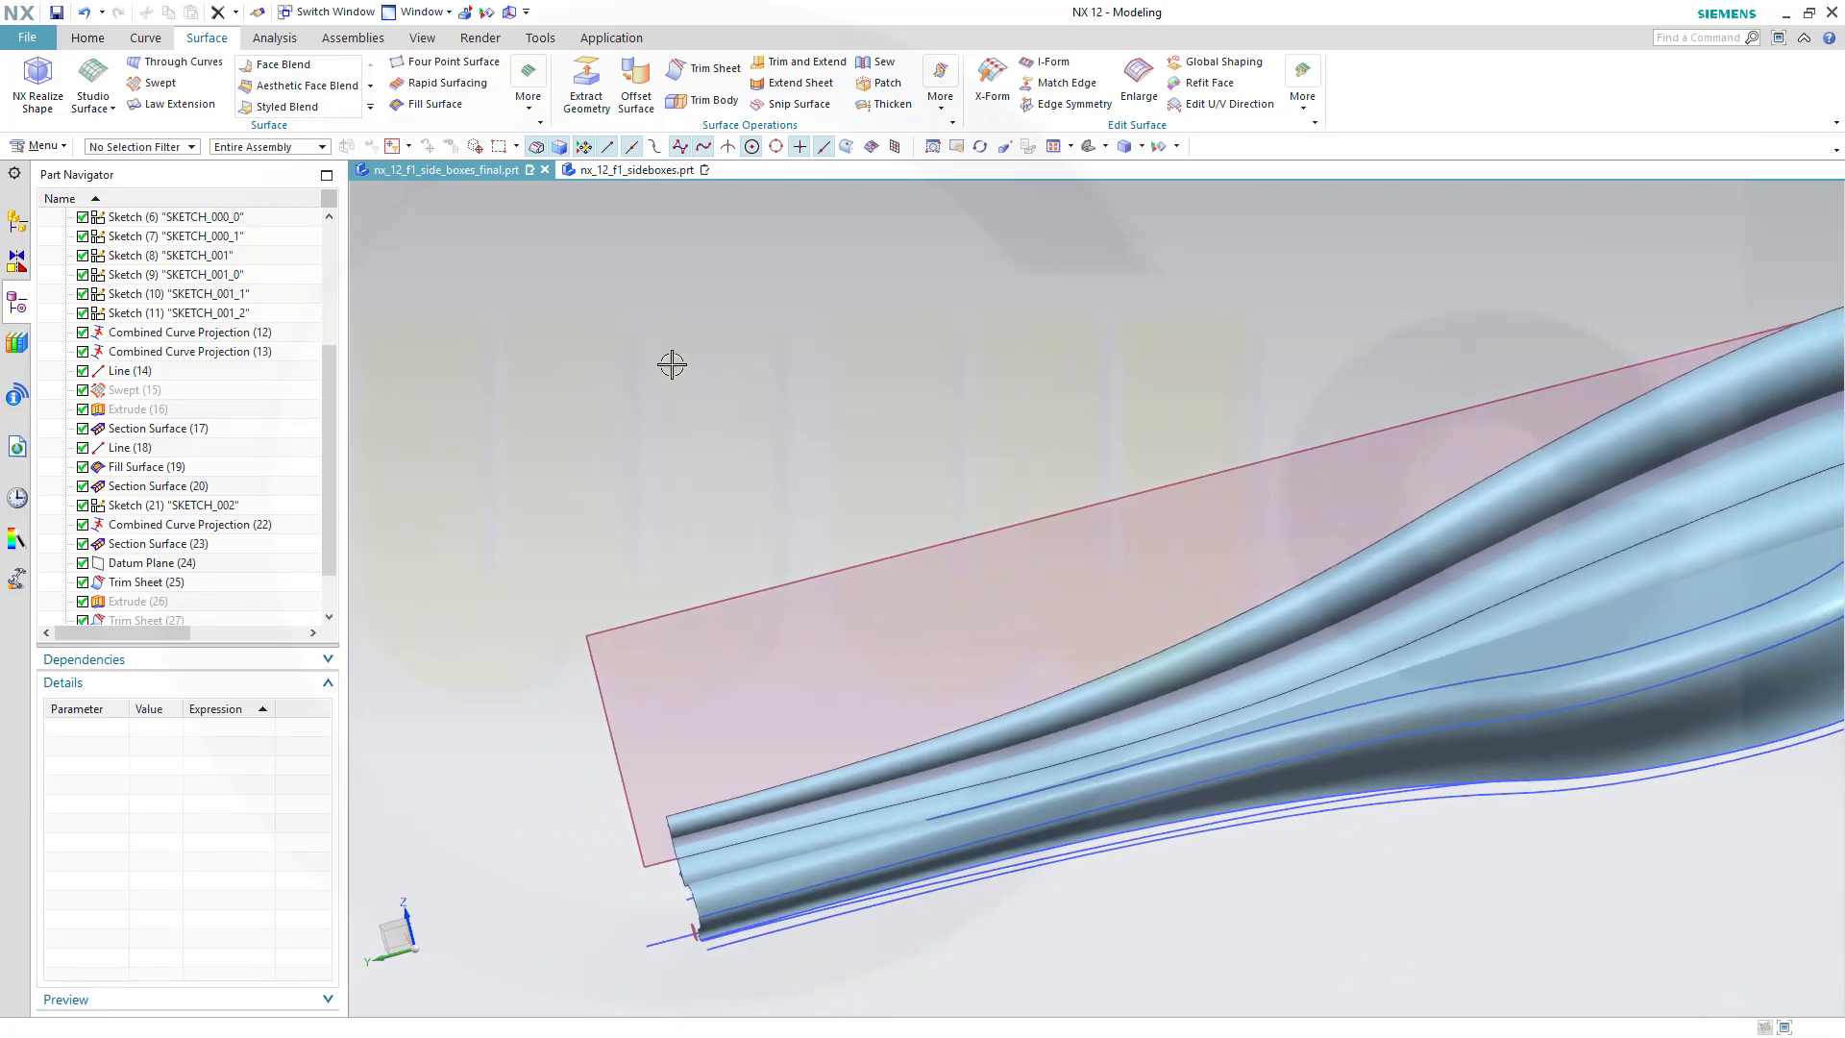
# Start a new datum plane and set its type to At Distance.
pyautogui.click(89, 39)
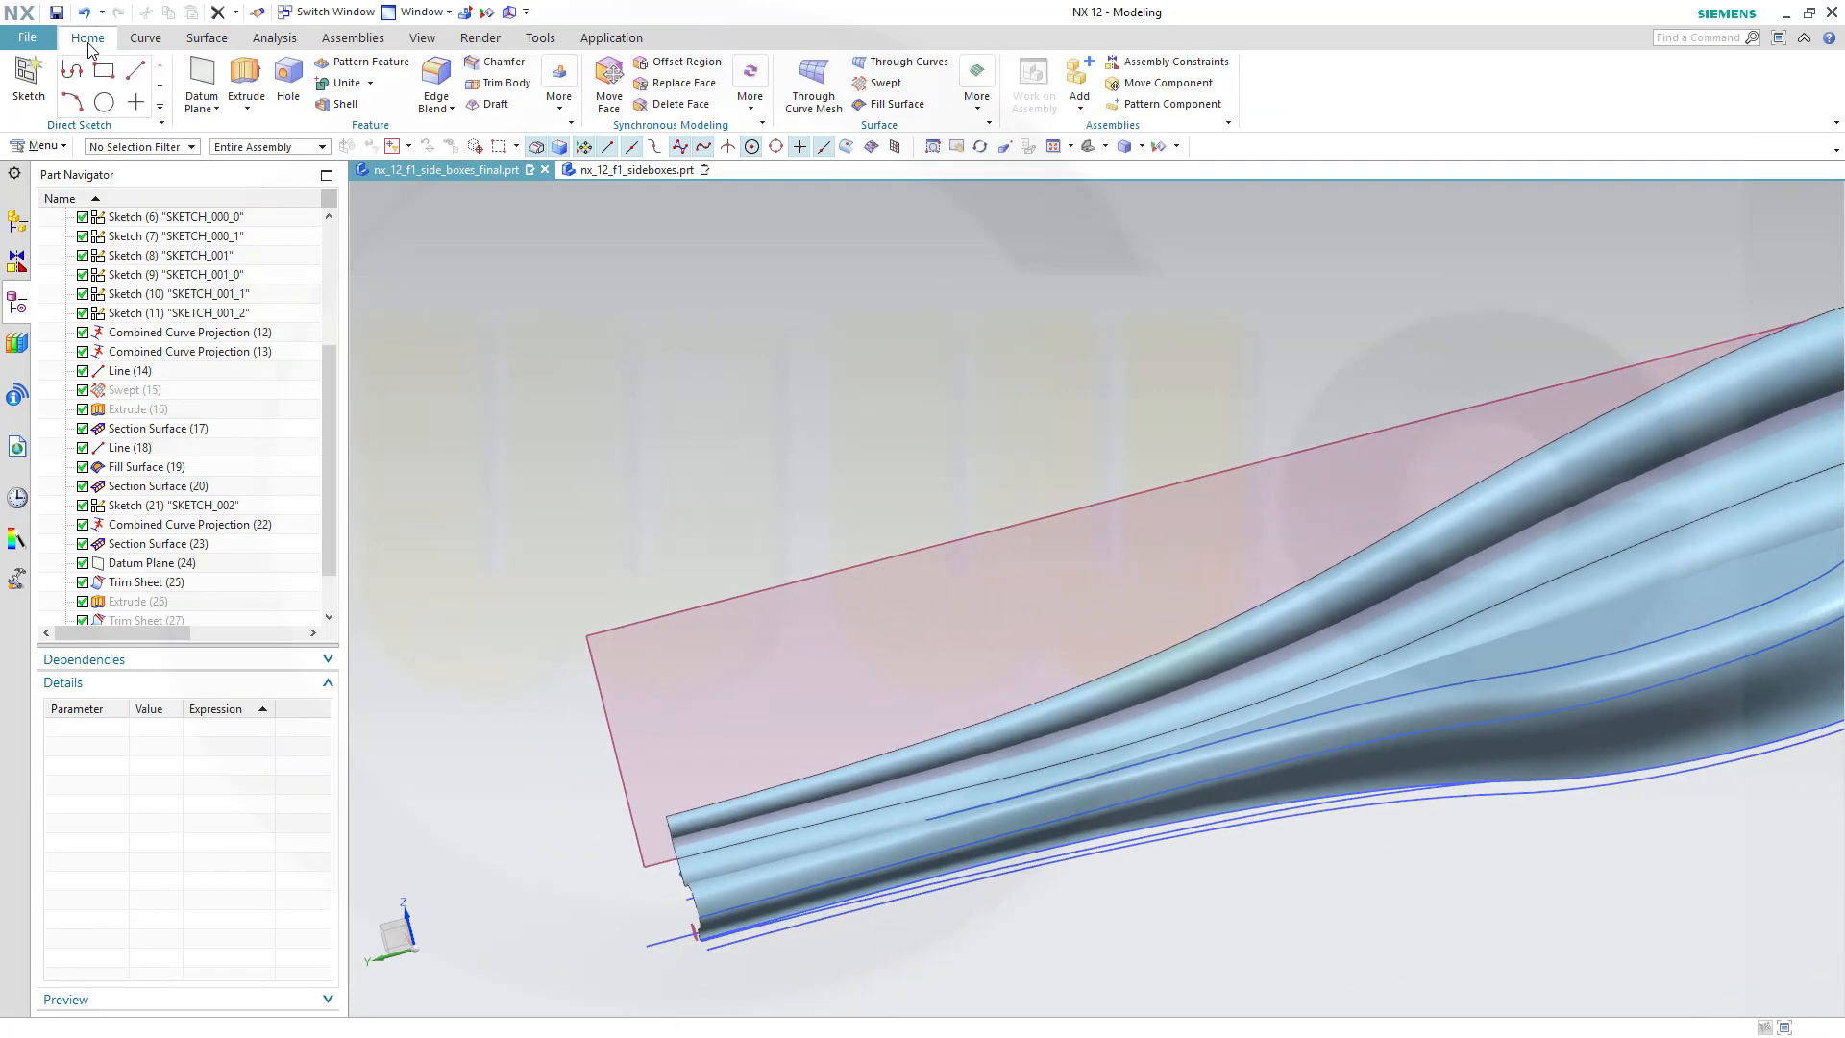
pyautogui.click(197, 77)
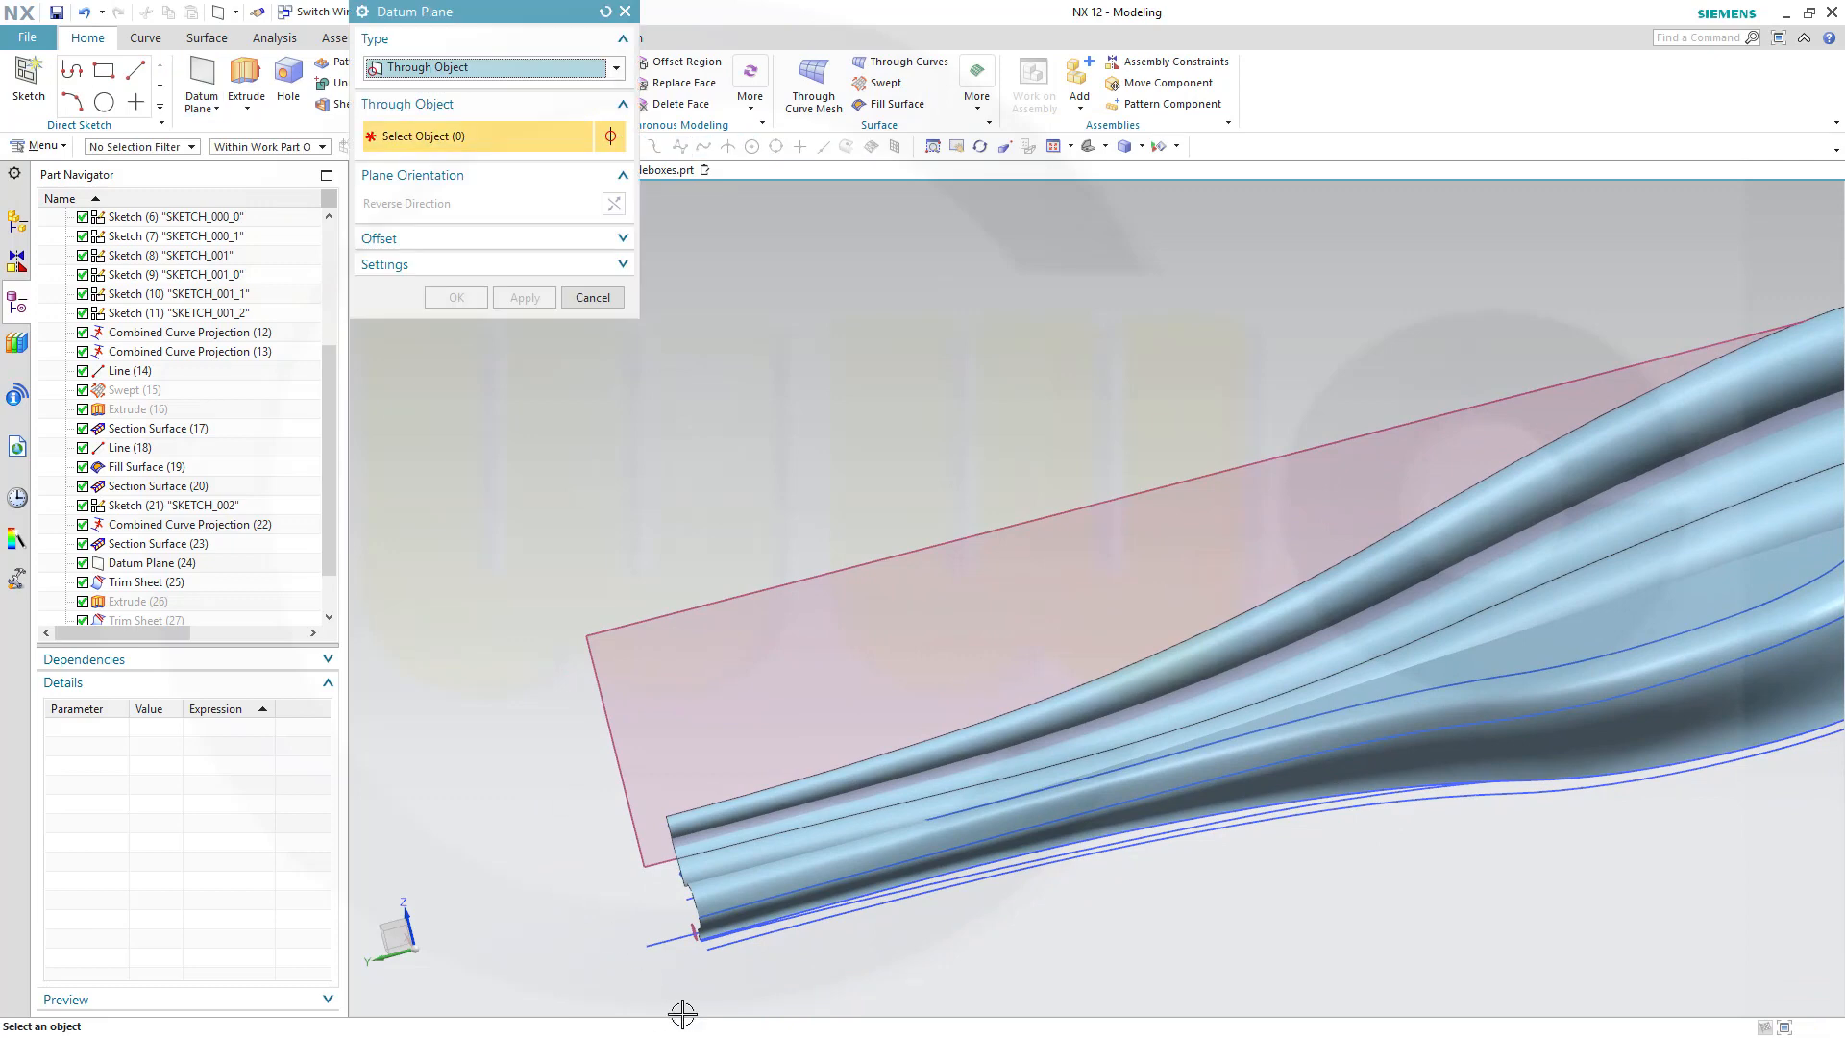
pyautogui.scroll(1, 659, 960)
pyautogui.scroll(1, 659, 960)
pyautogui.scroll(1, 698, 903)
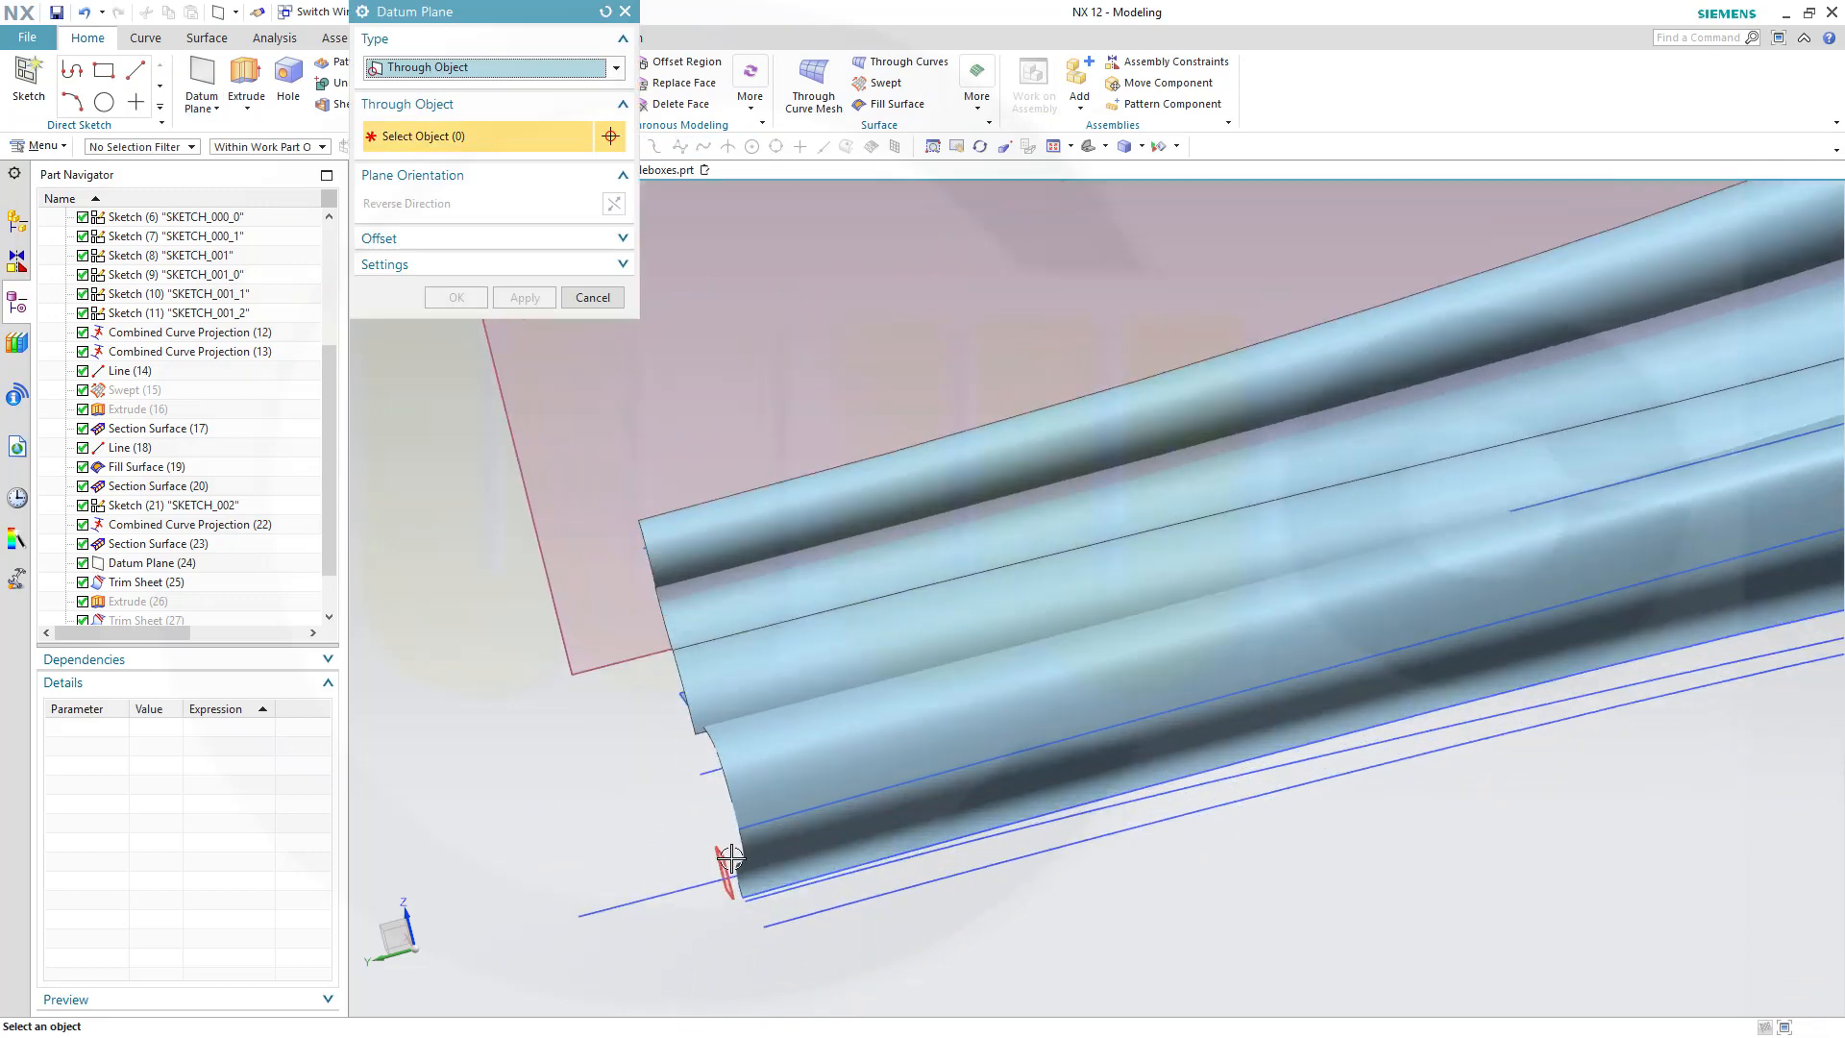
pyautogui.click(725, 864)
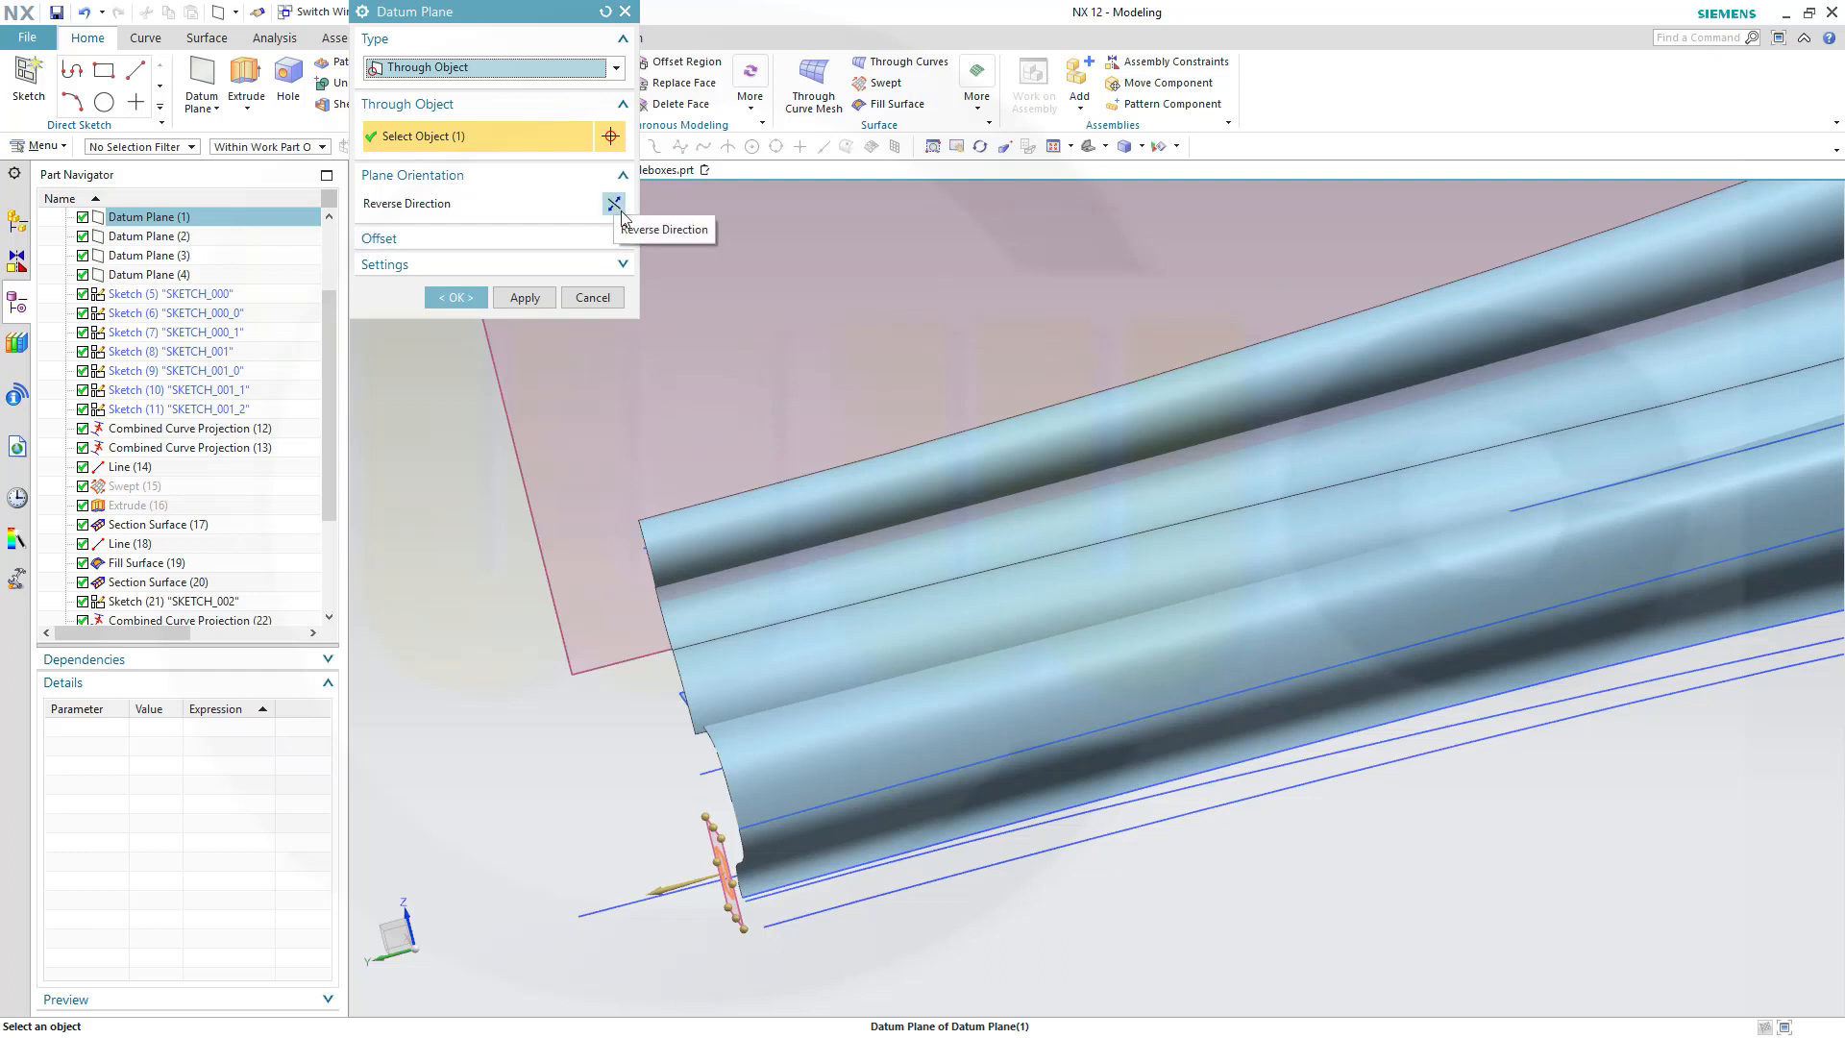
pyautogui.click(622, 240)
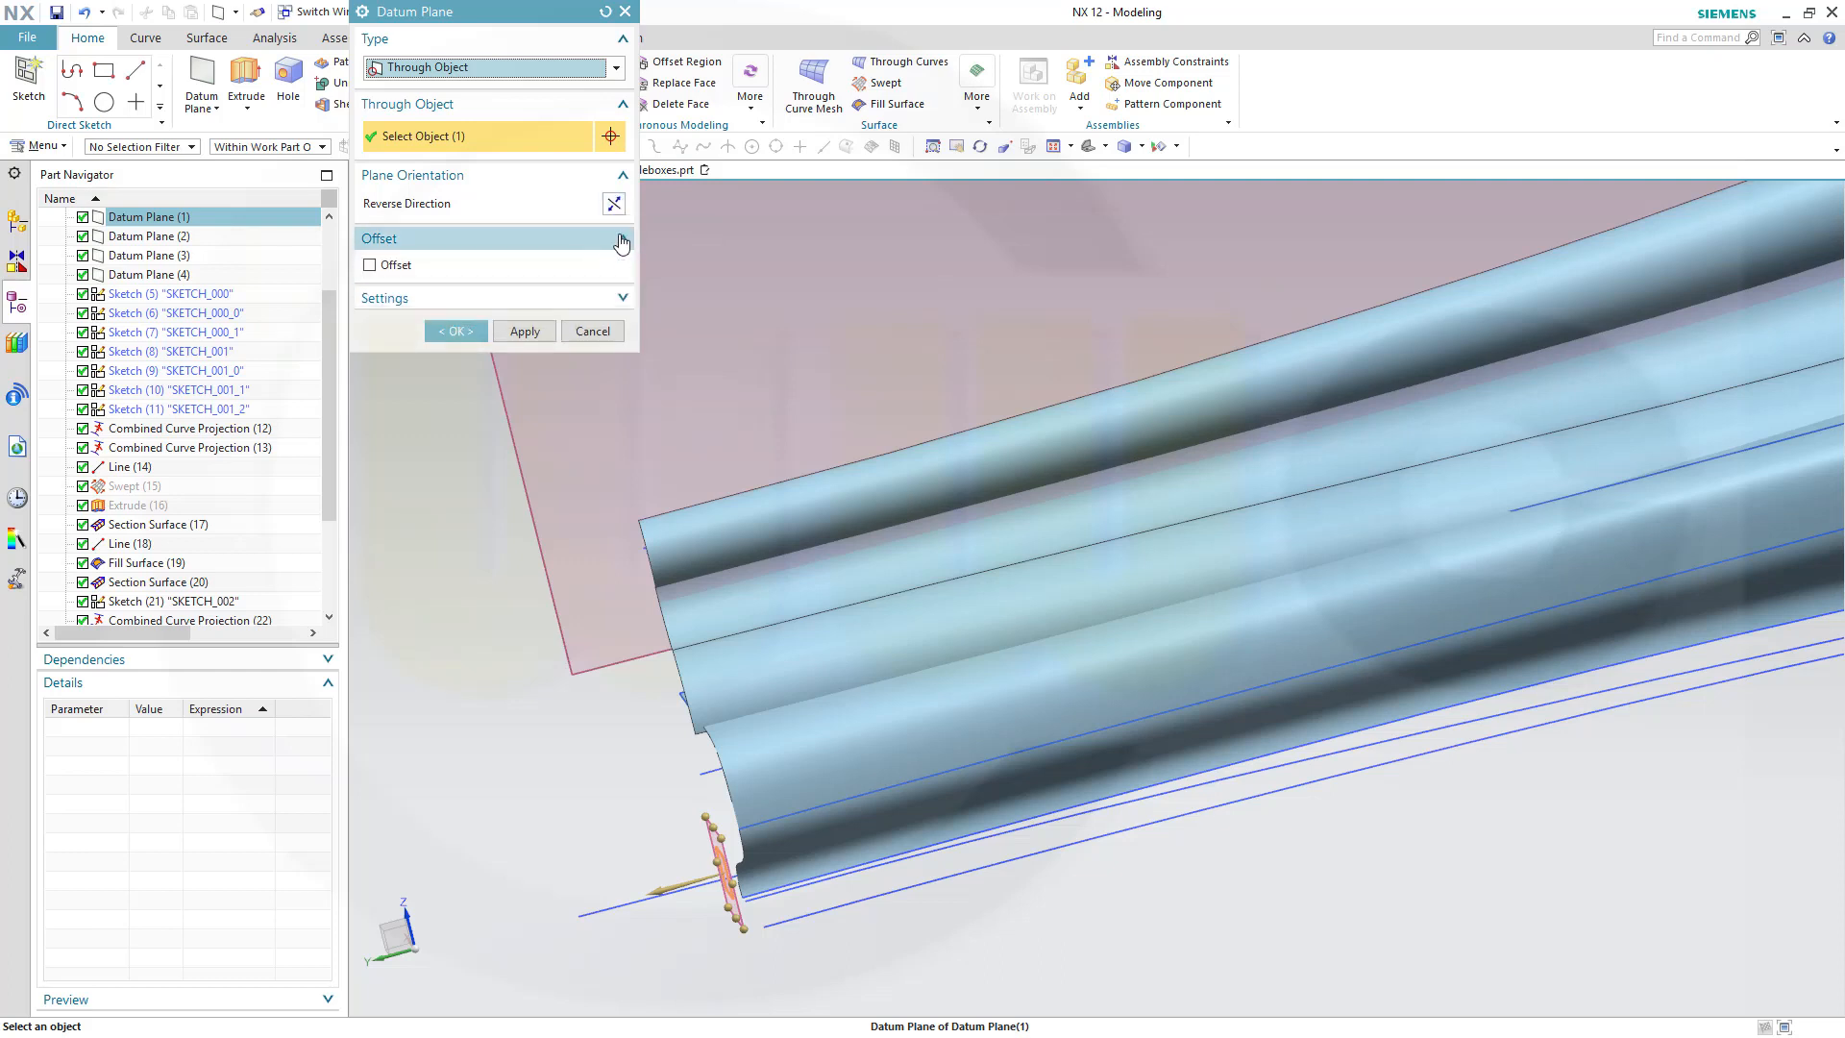
pyautogui.click(620, 299)
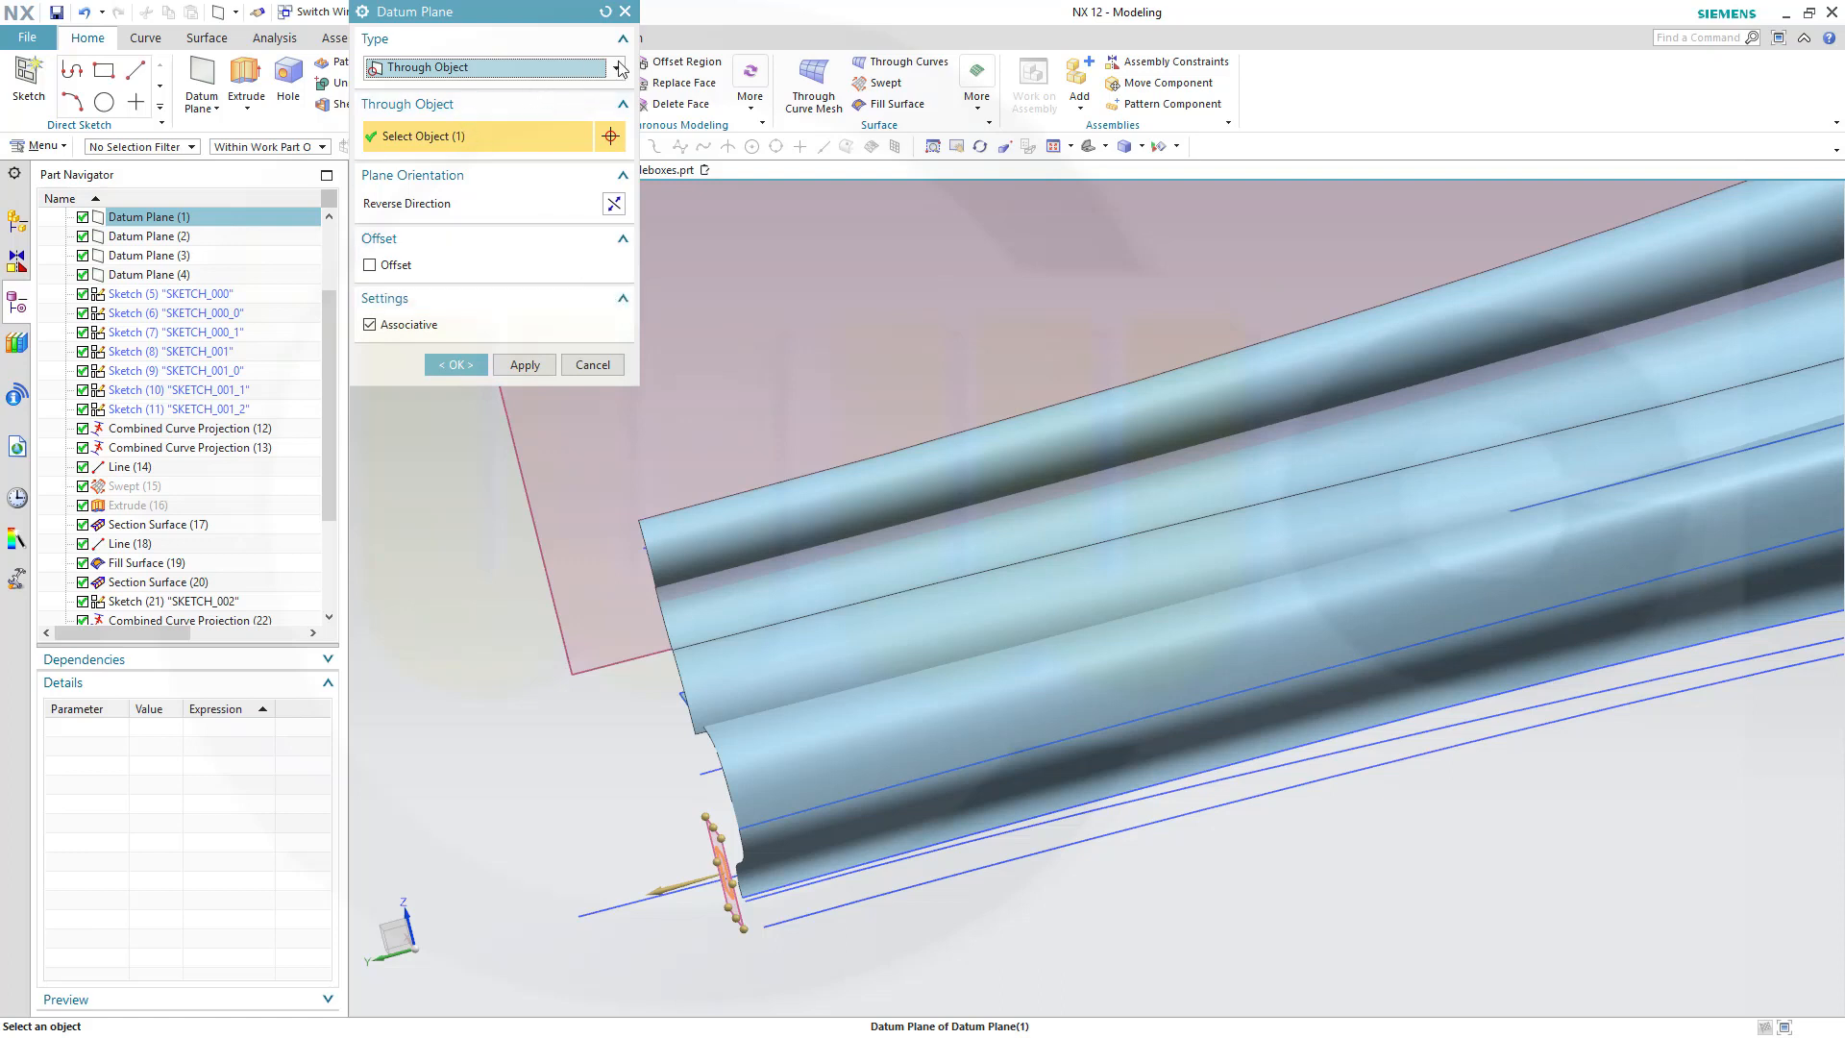
pyautogui.click(616, 68)
pyautogui.click(584, 111)
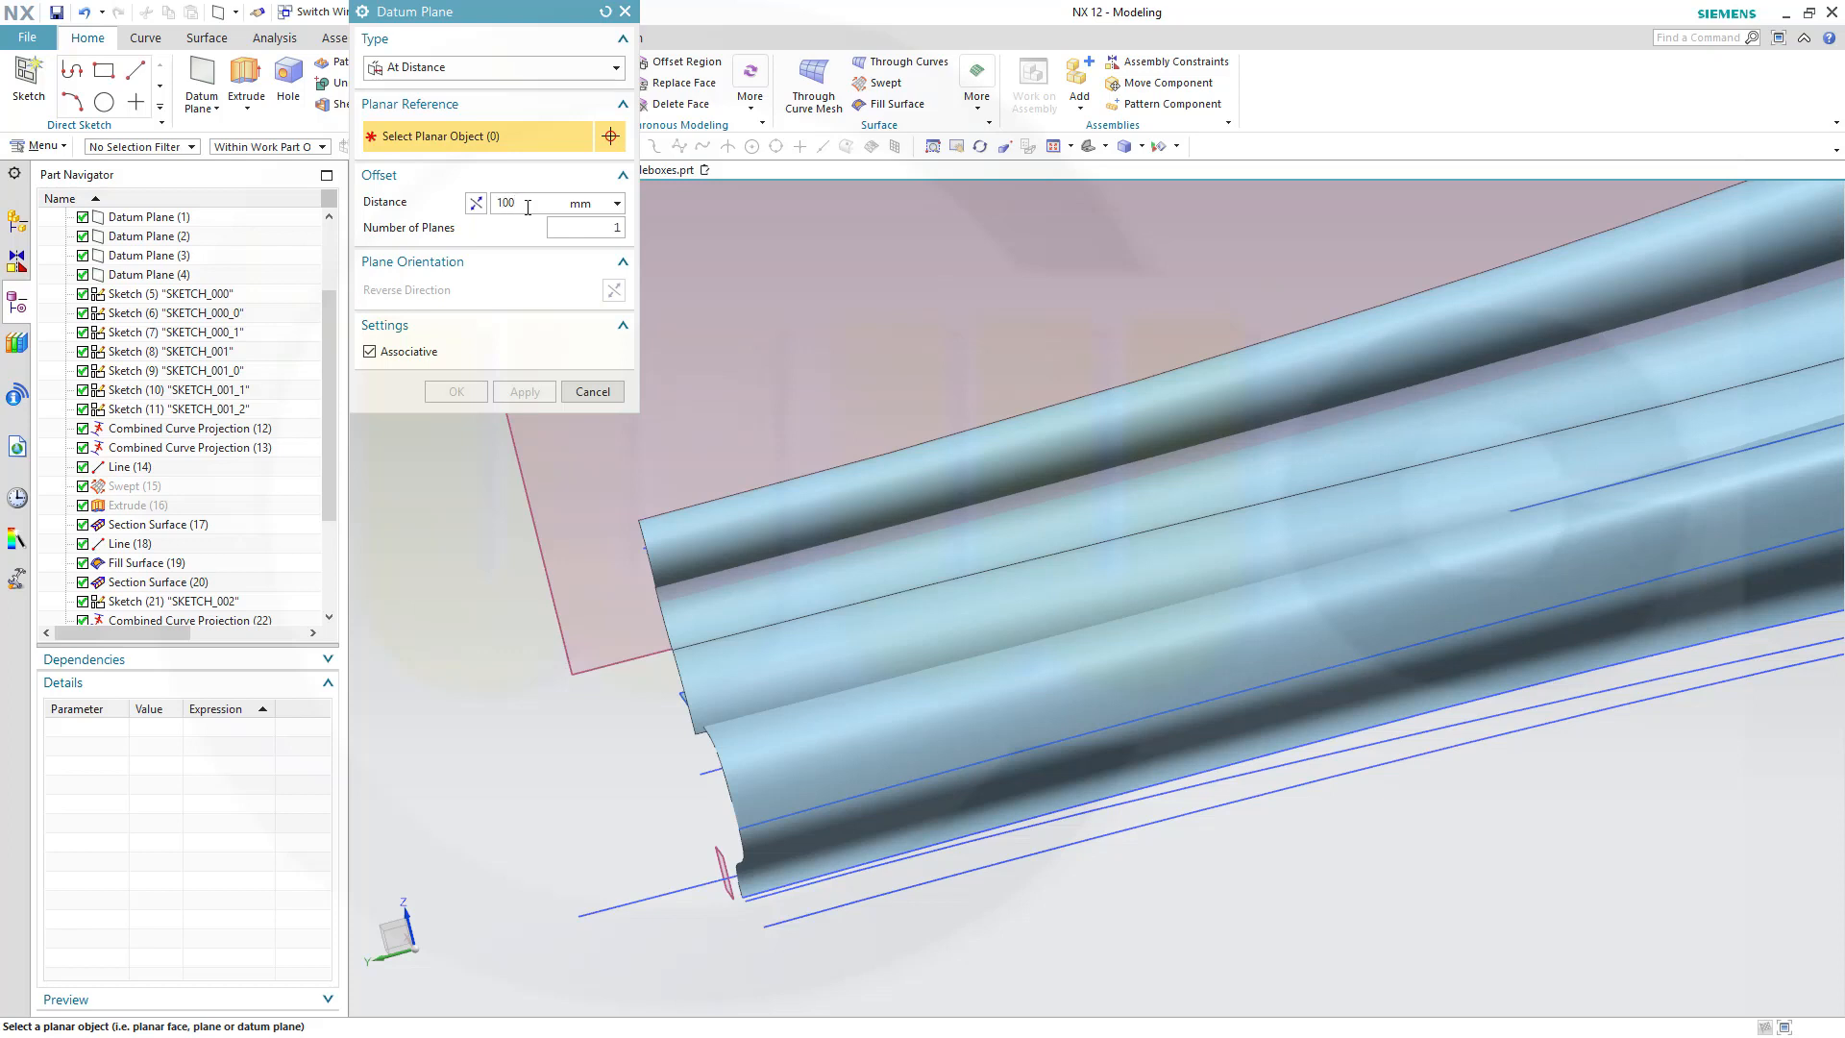
# Use the small datum plane at the side box's narrow end as planar reference and flip the offset toward the body.
pyautogui.press('Tab')
pyautogui.scroll(-2, 566, 738)
pyautogui.scroll(1, 756, 833)
pyautogui.moveTo(756, 833); pyautogui.dragTo(806, 820, button='middle')
pyautogui.scroll(-3, 717, 871)
pyautogui.scroll(-2, 713, 873)
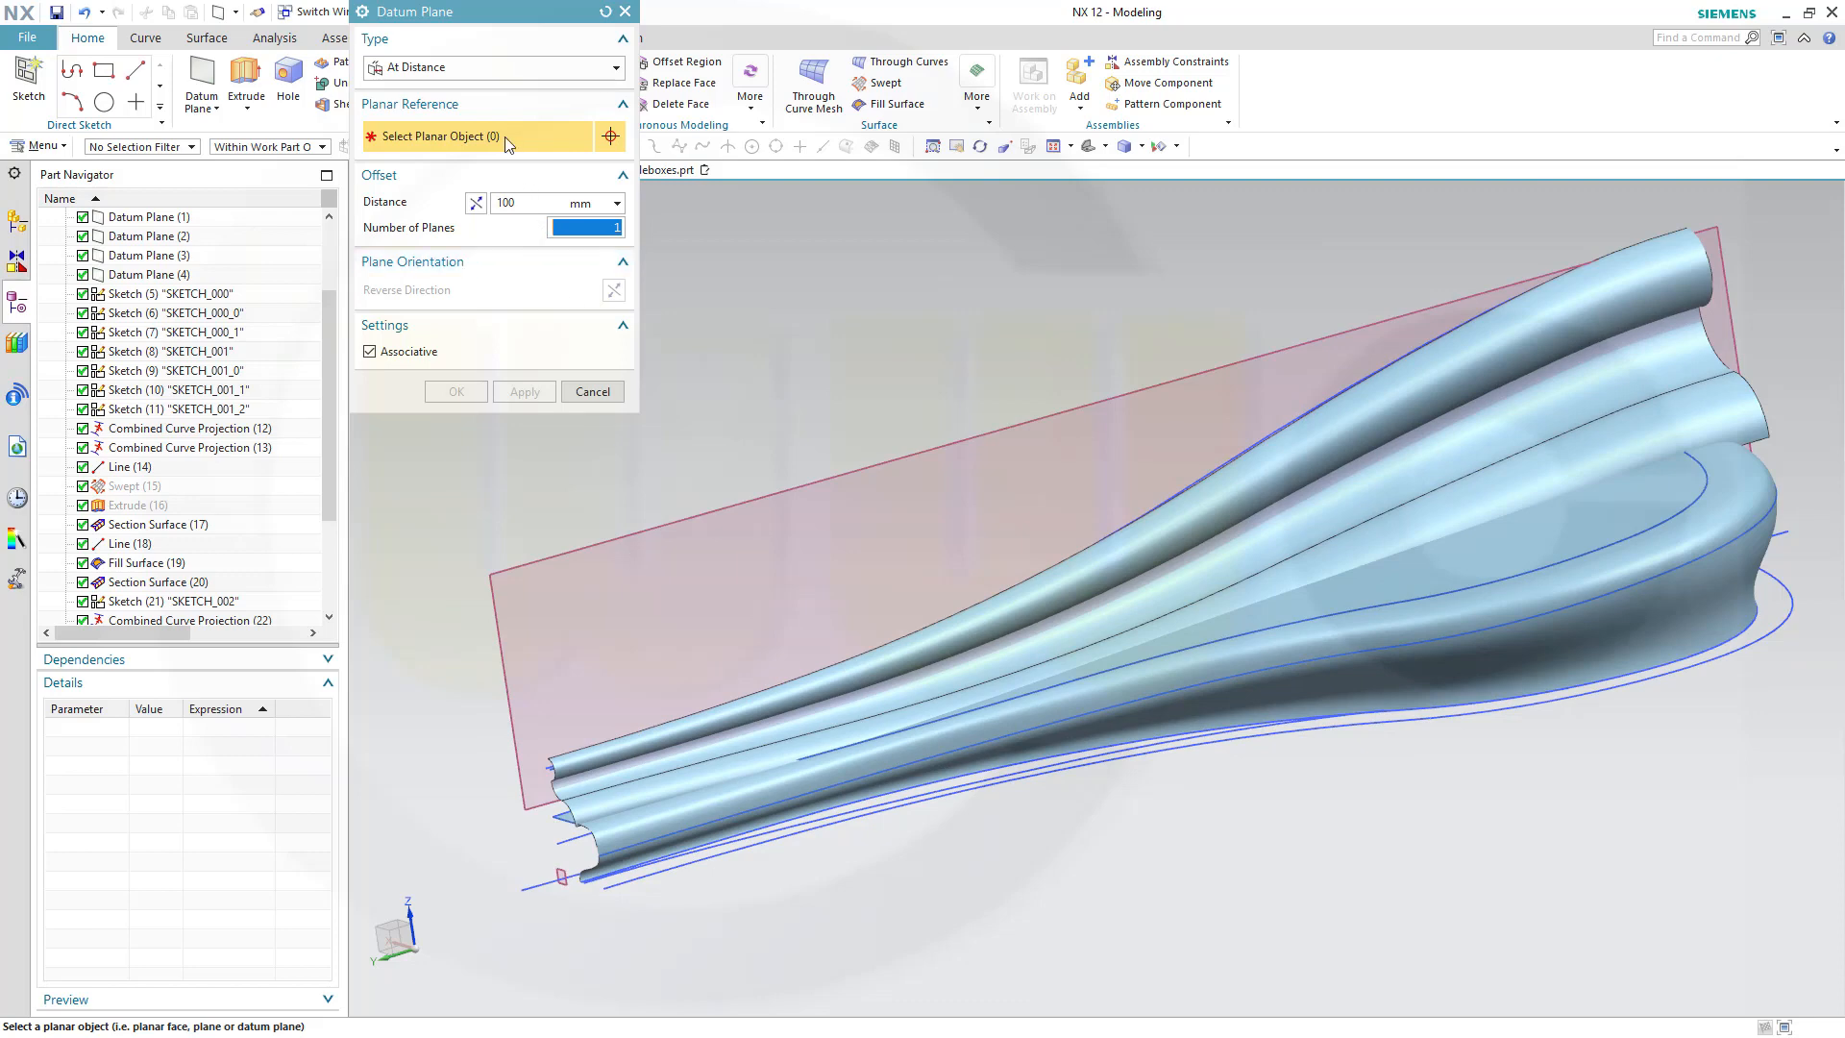
pyautogui.click(562, 877)
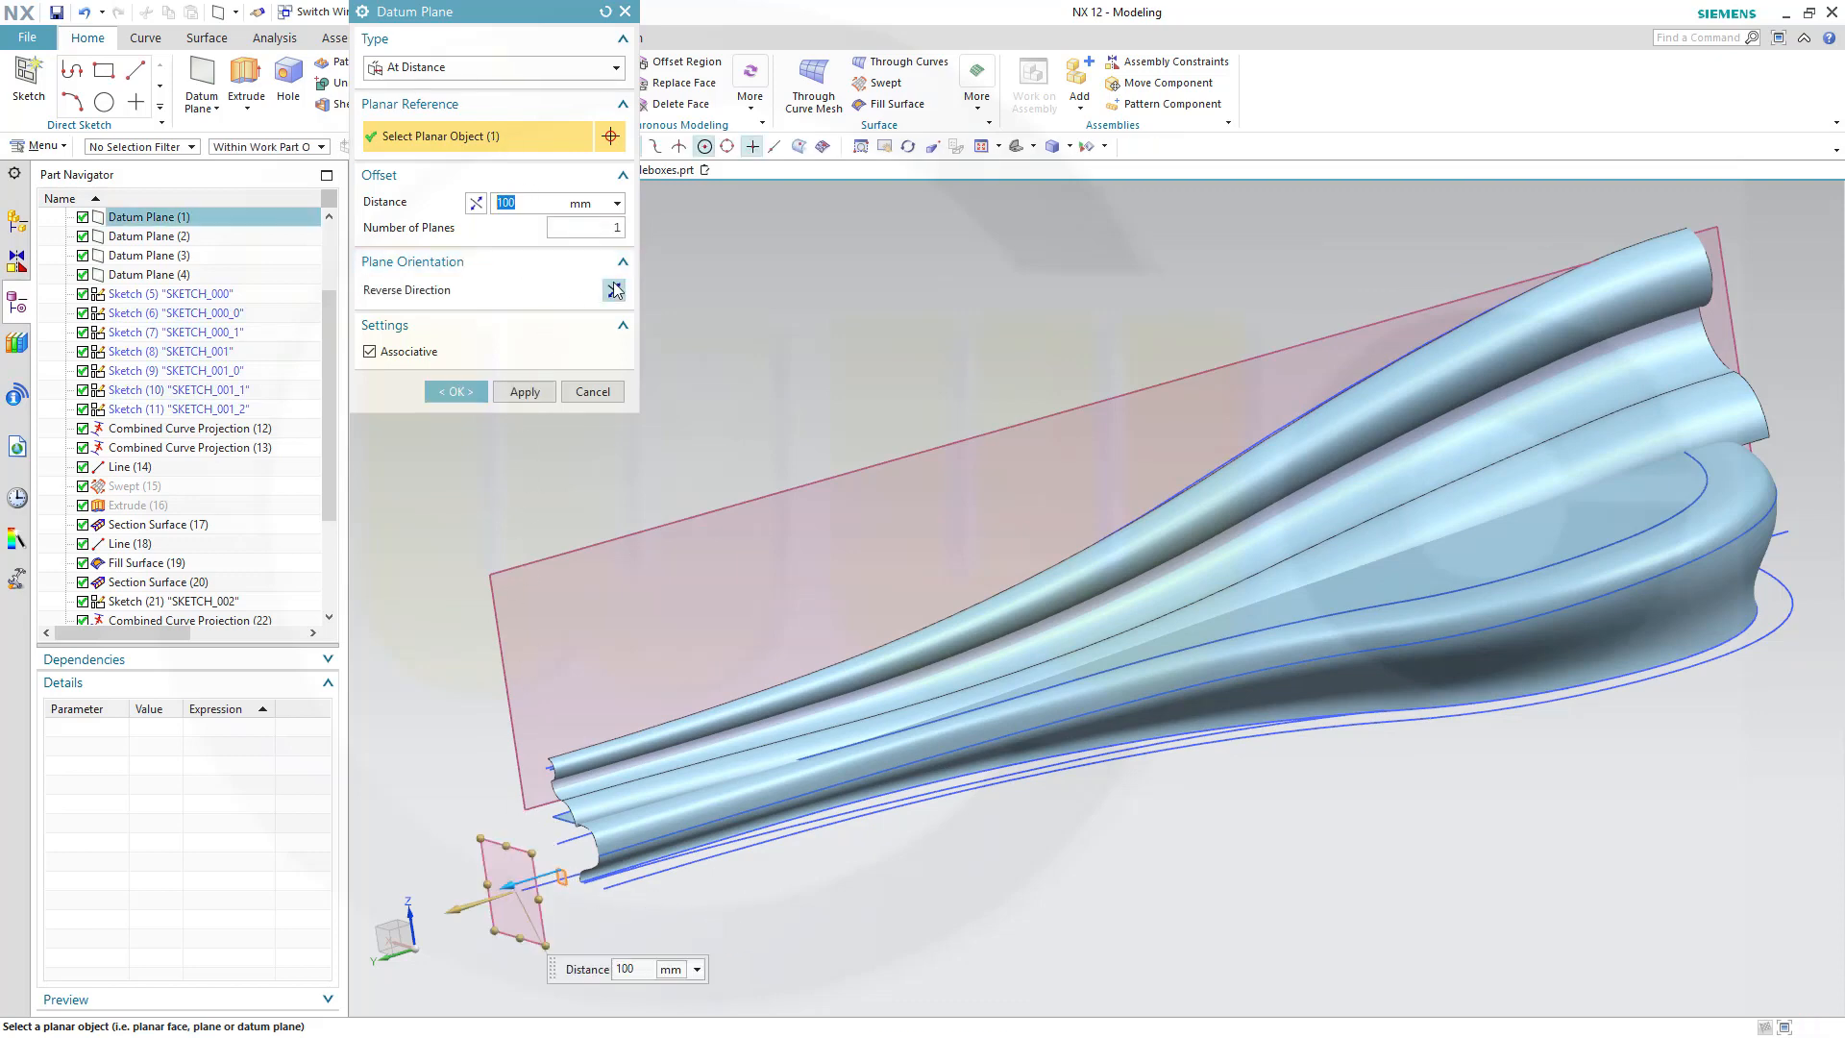
pyautogui.click(476, 204)
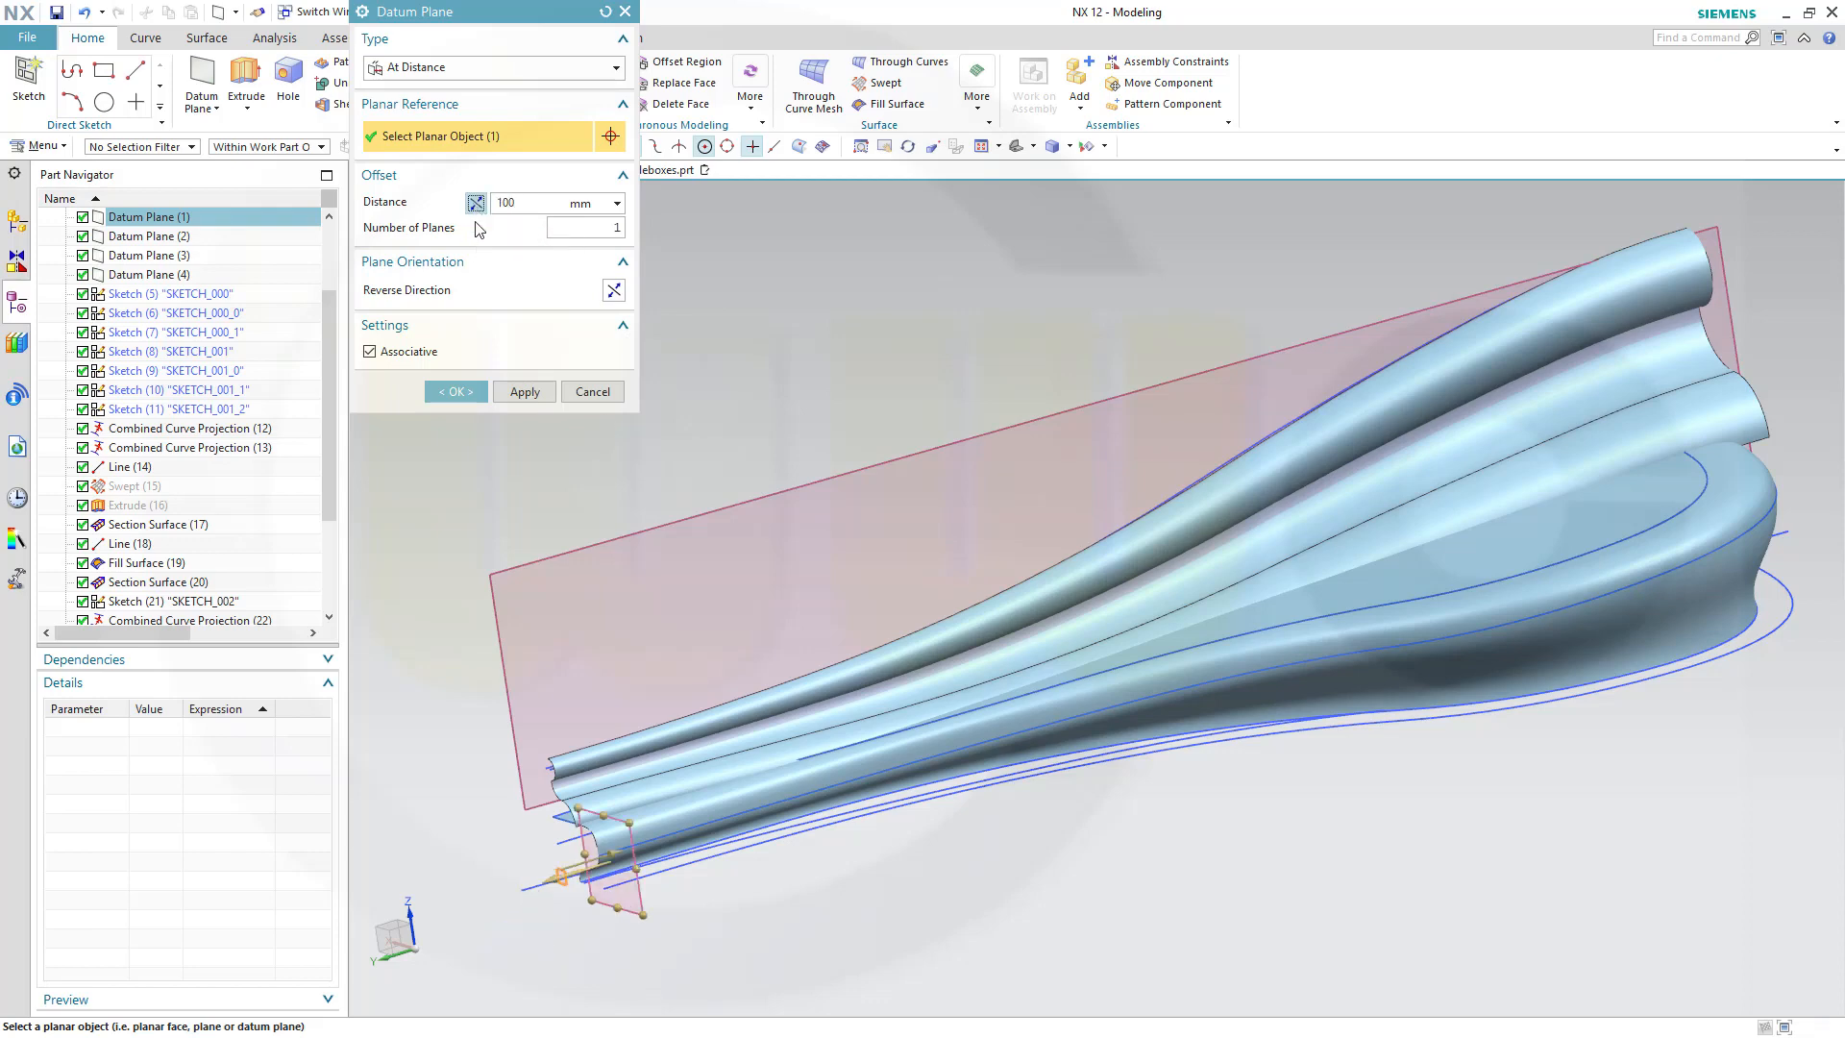
# Set the offset distance to 50 mm and create the single associative datum plane near the narrow end.
pyautogui.moveTo(661, 910); pyautogui.dragTo(642, 927, button='middle')
pyautogui.moveTo(542, 202); pyautogui.dragTo(373, 206)
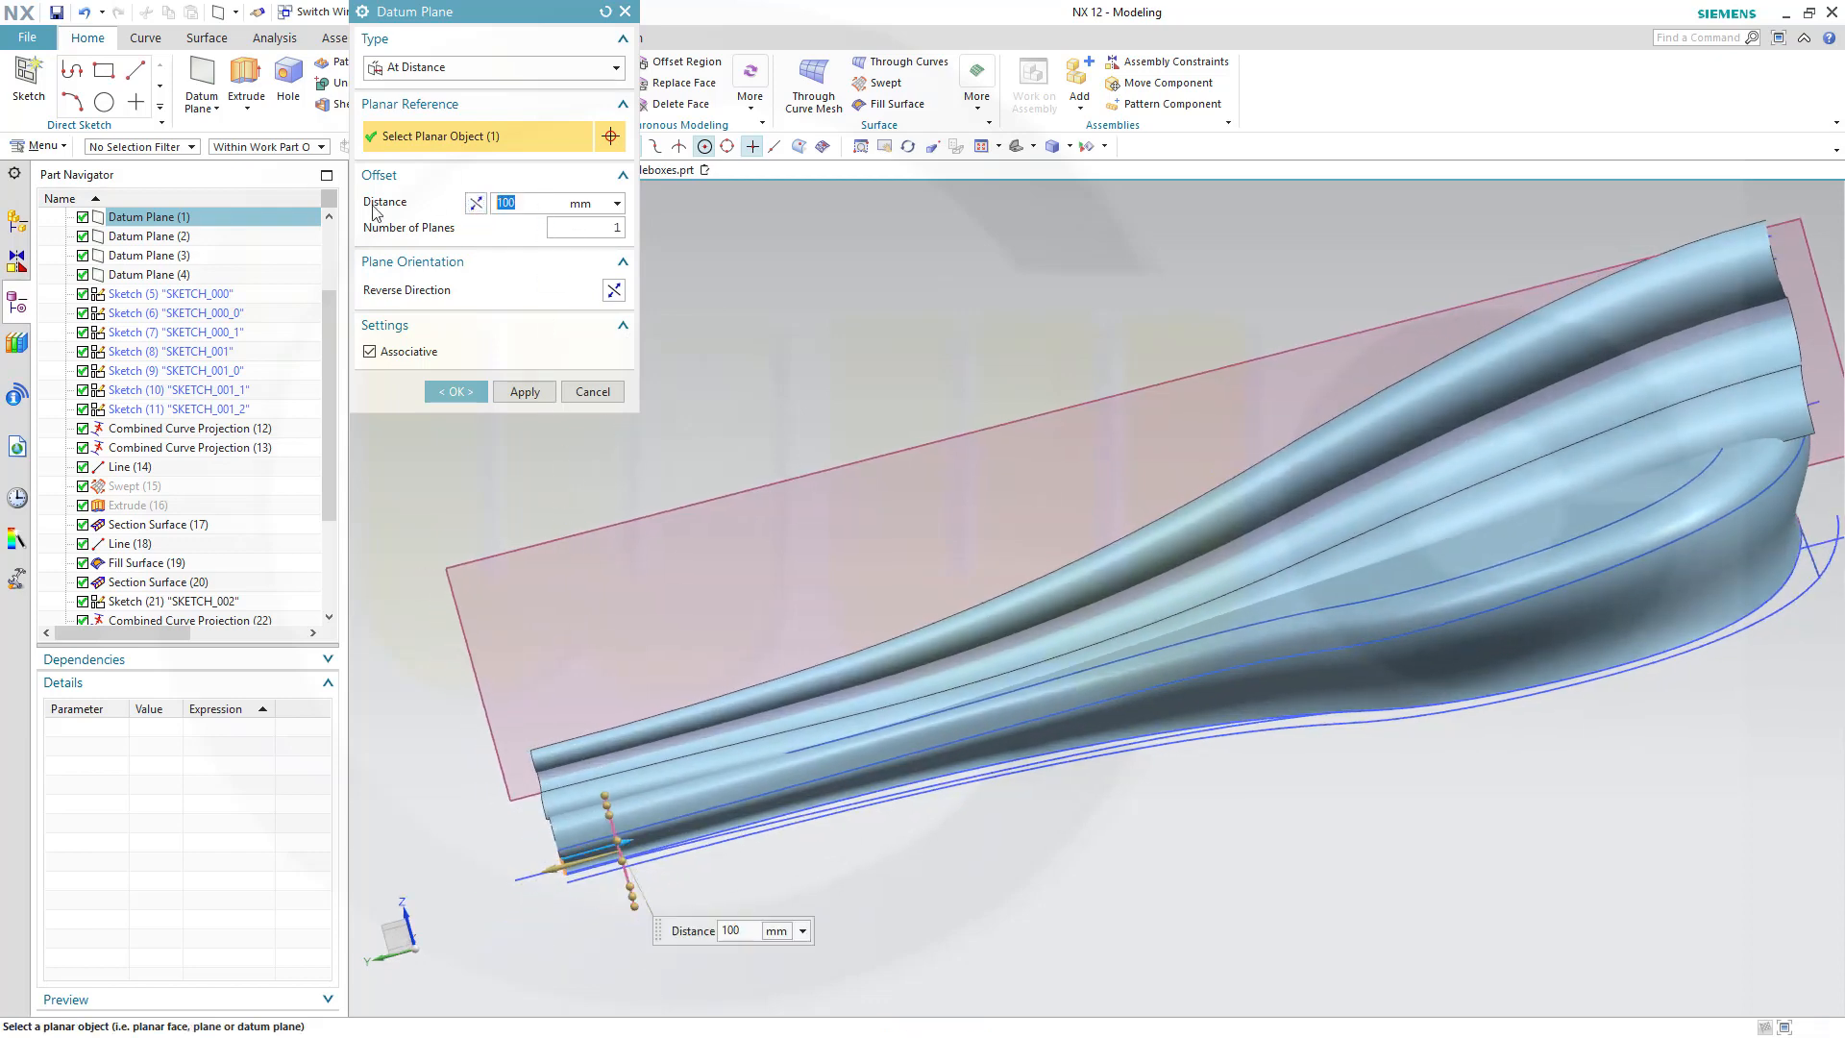
pyautogui.write('50')
pyautogui.press('Return')
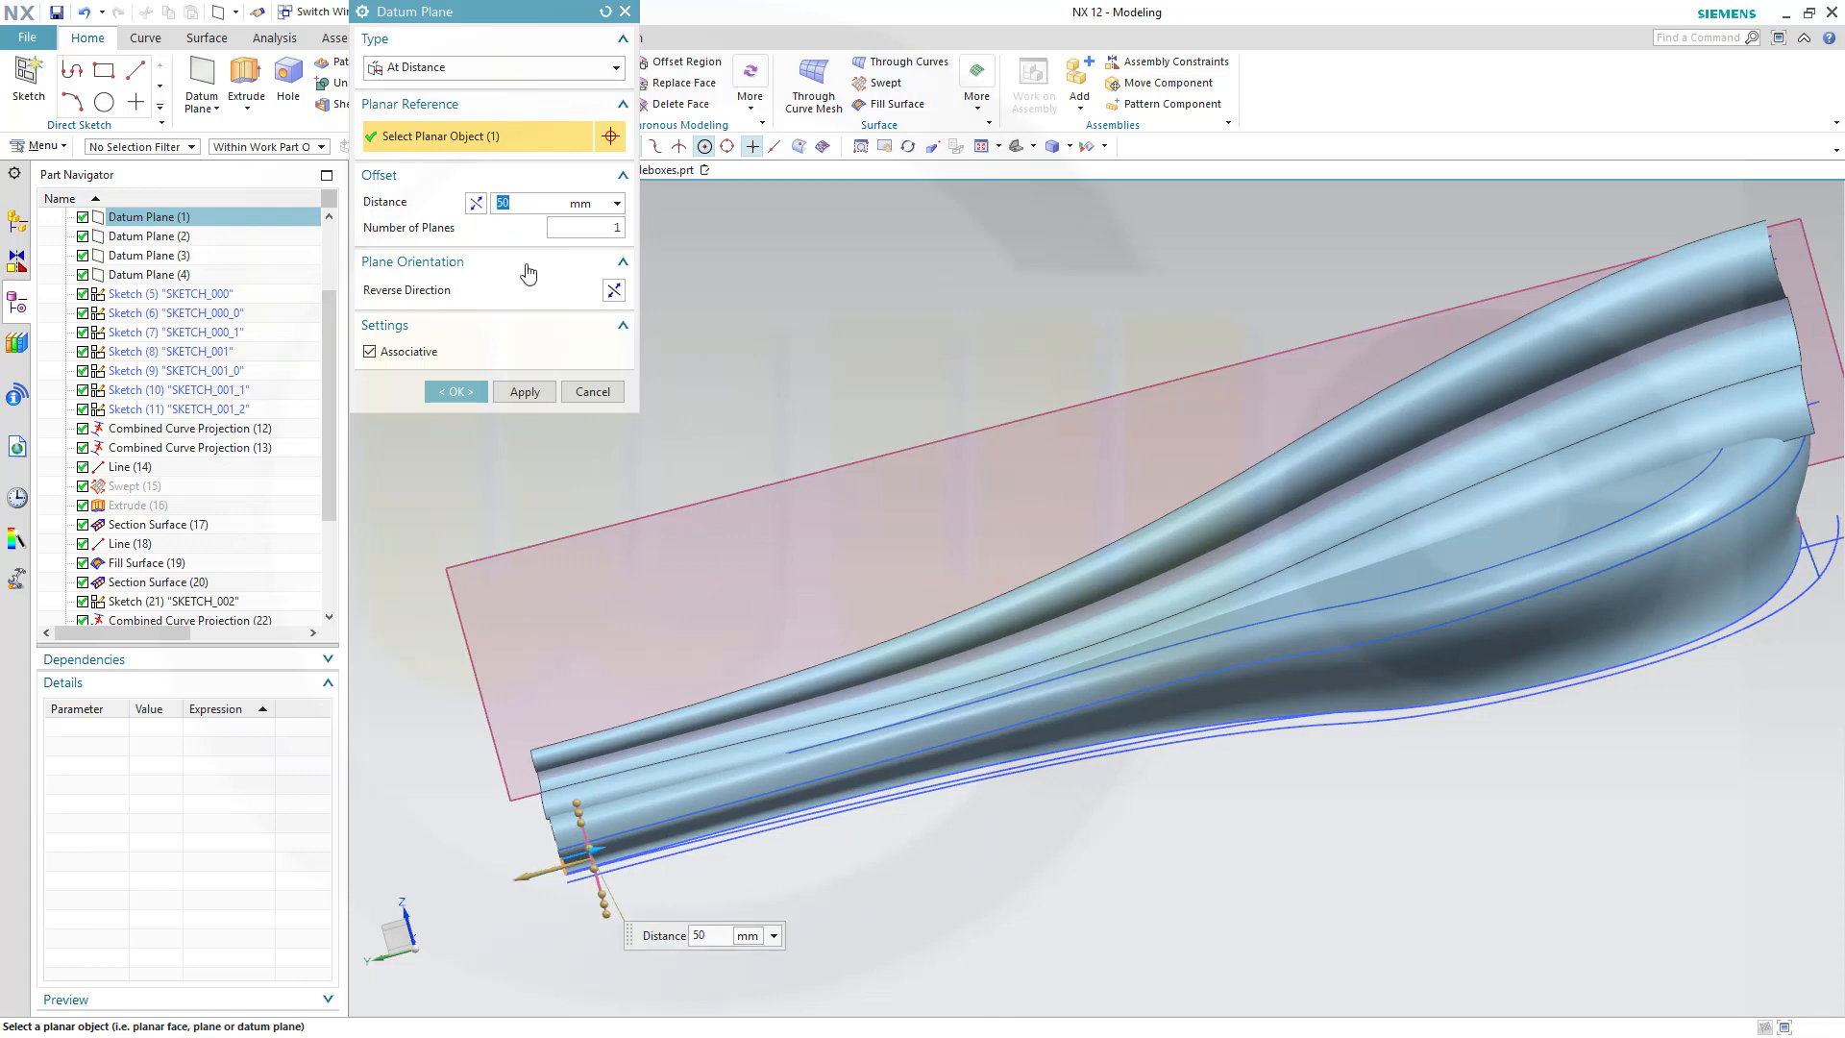
pyautogui.click(454, 391)
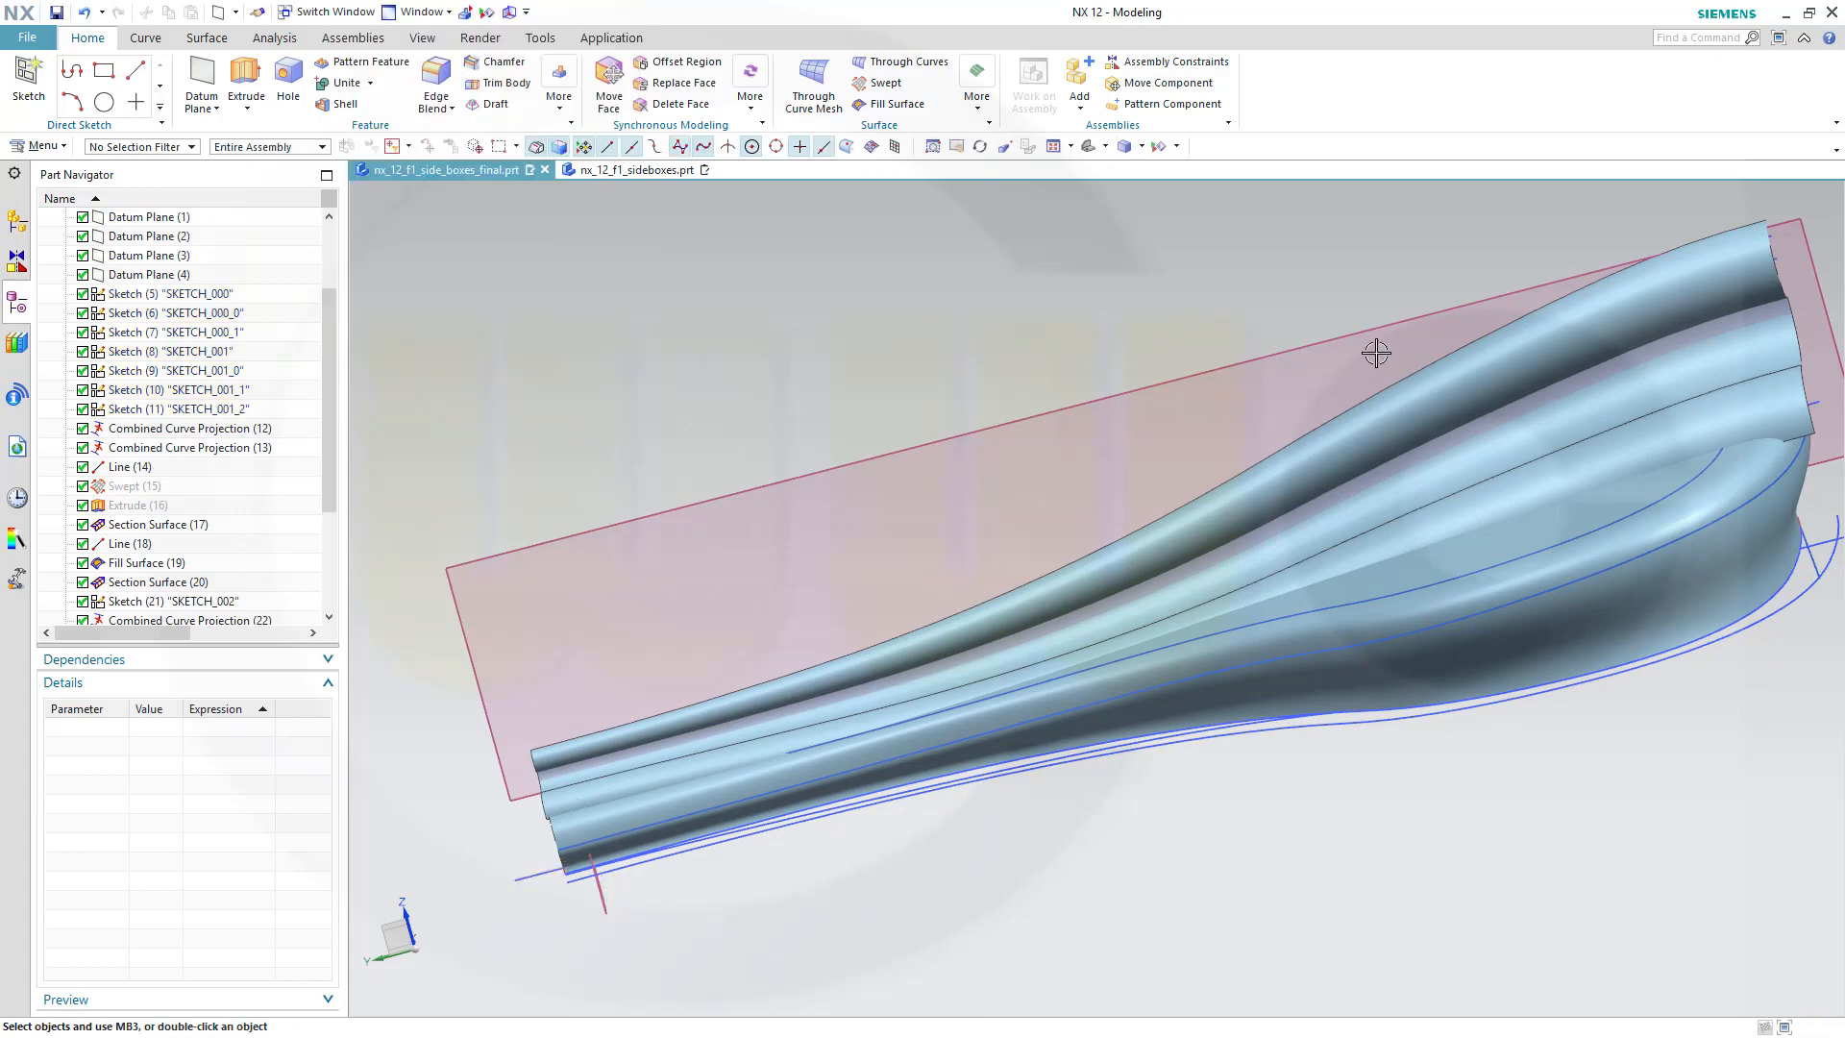
# Create another datum plane offset 50 mm inward from the small datum plane at the side box's wide end.
pyautogui.moveTo(1376, 354); pyautogui.dragTo(1220, 430, button='middle')
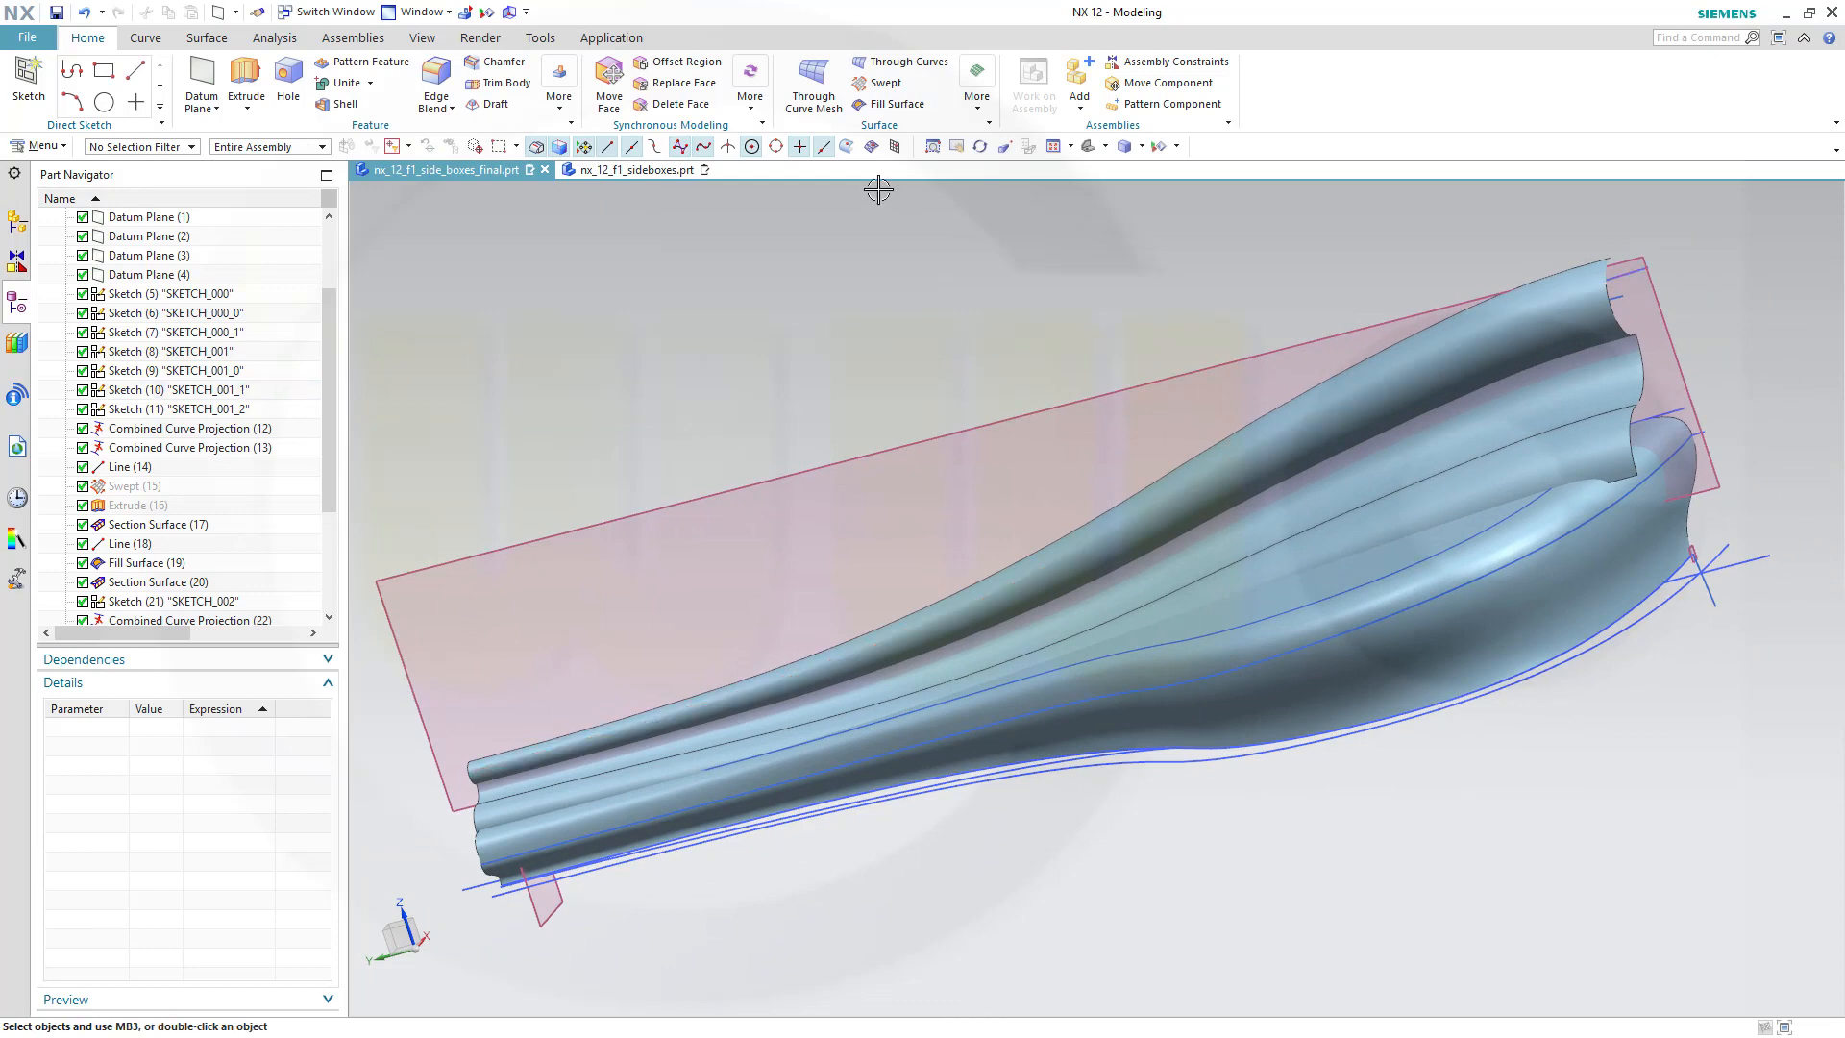
pyautogui.click(202, 75)
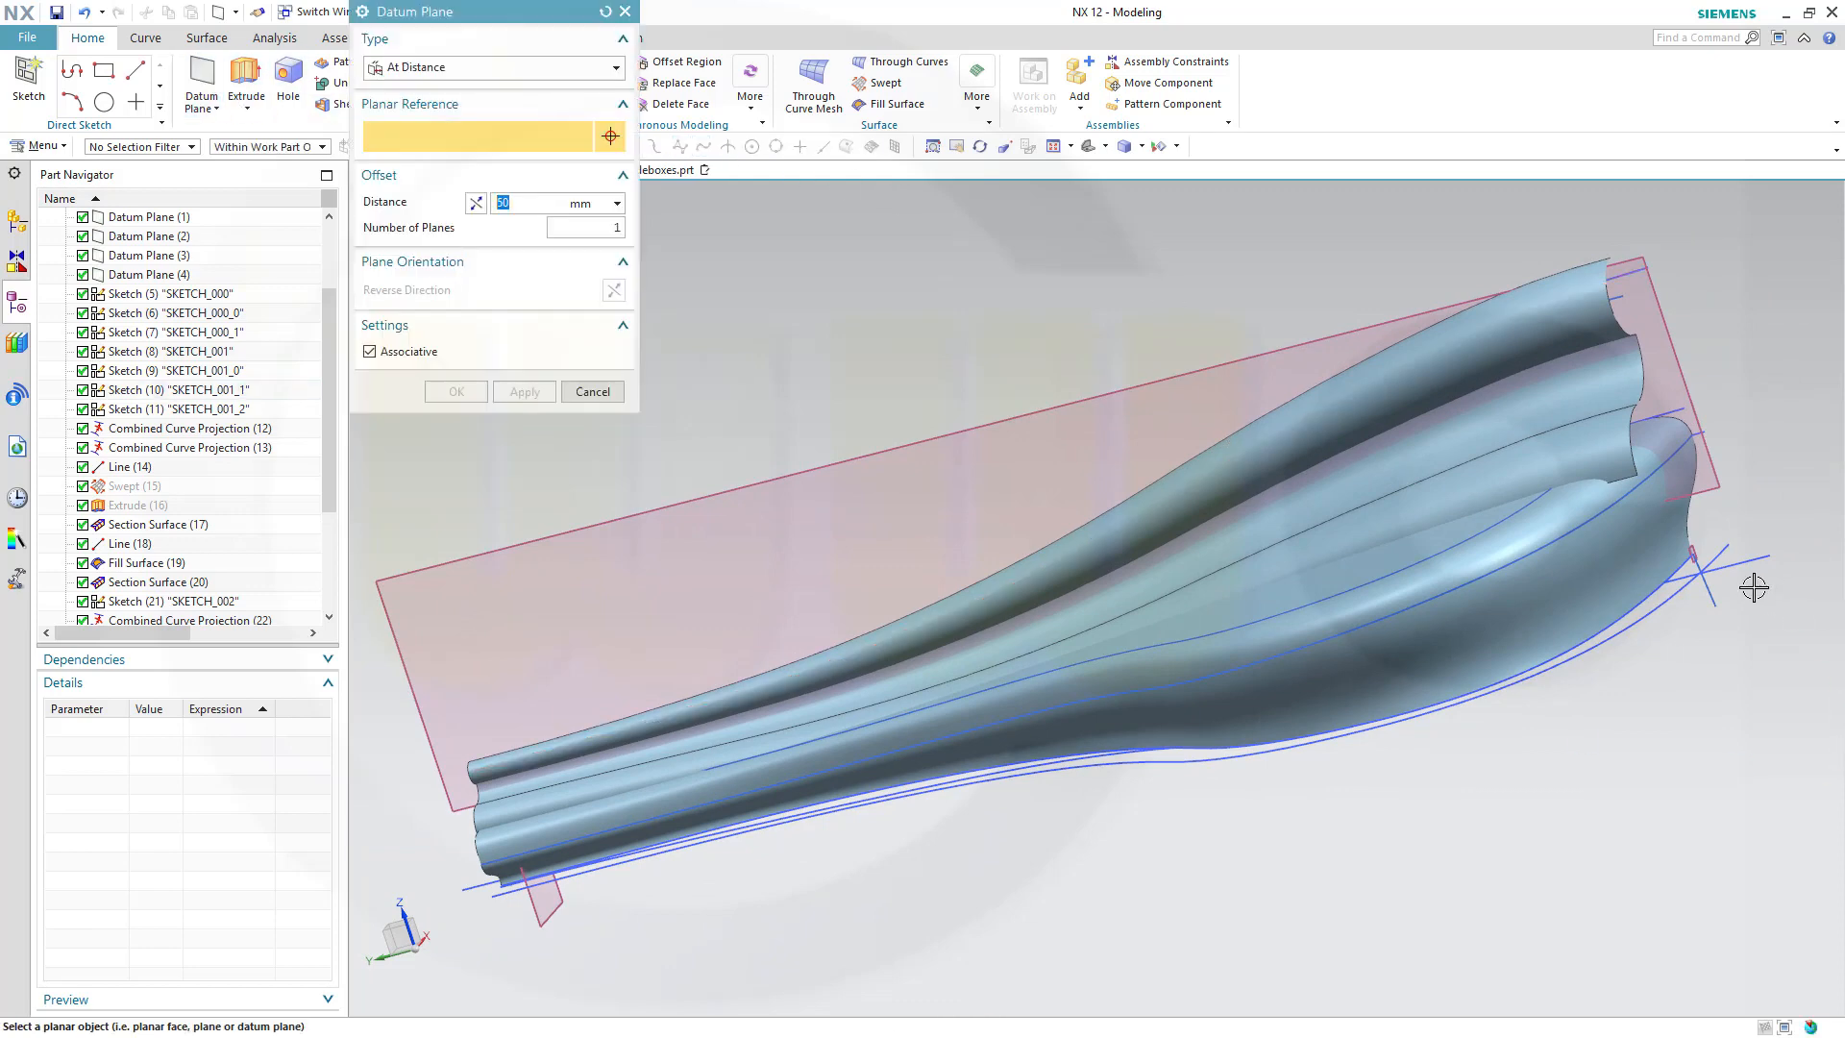
pyautogui.scroll(5, 1708, 573)
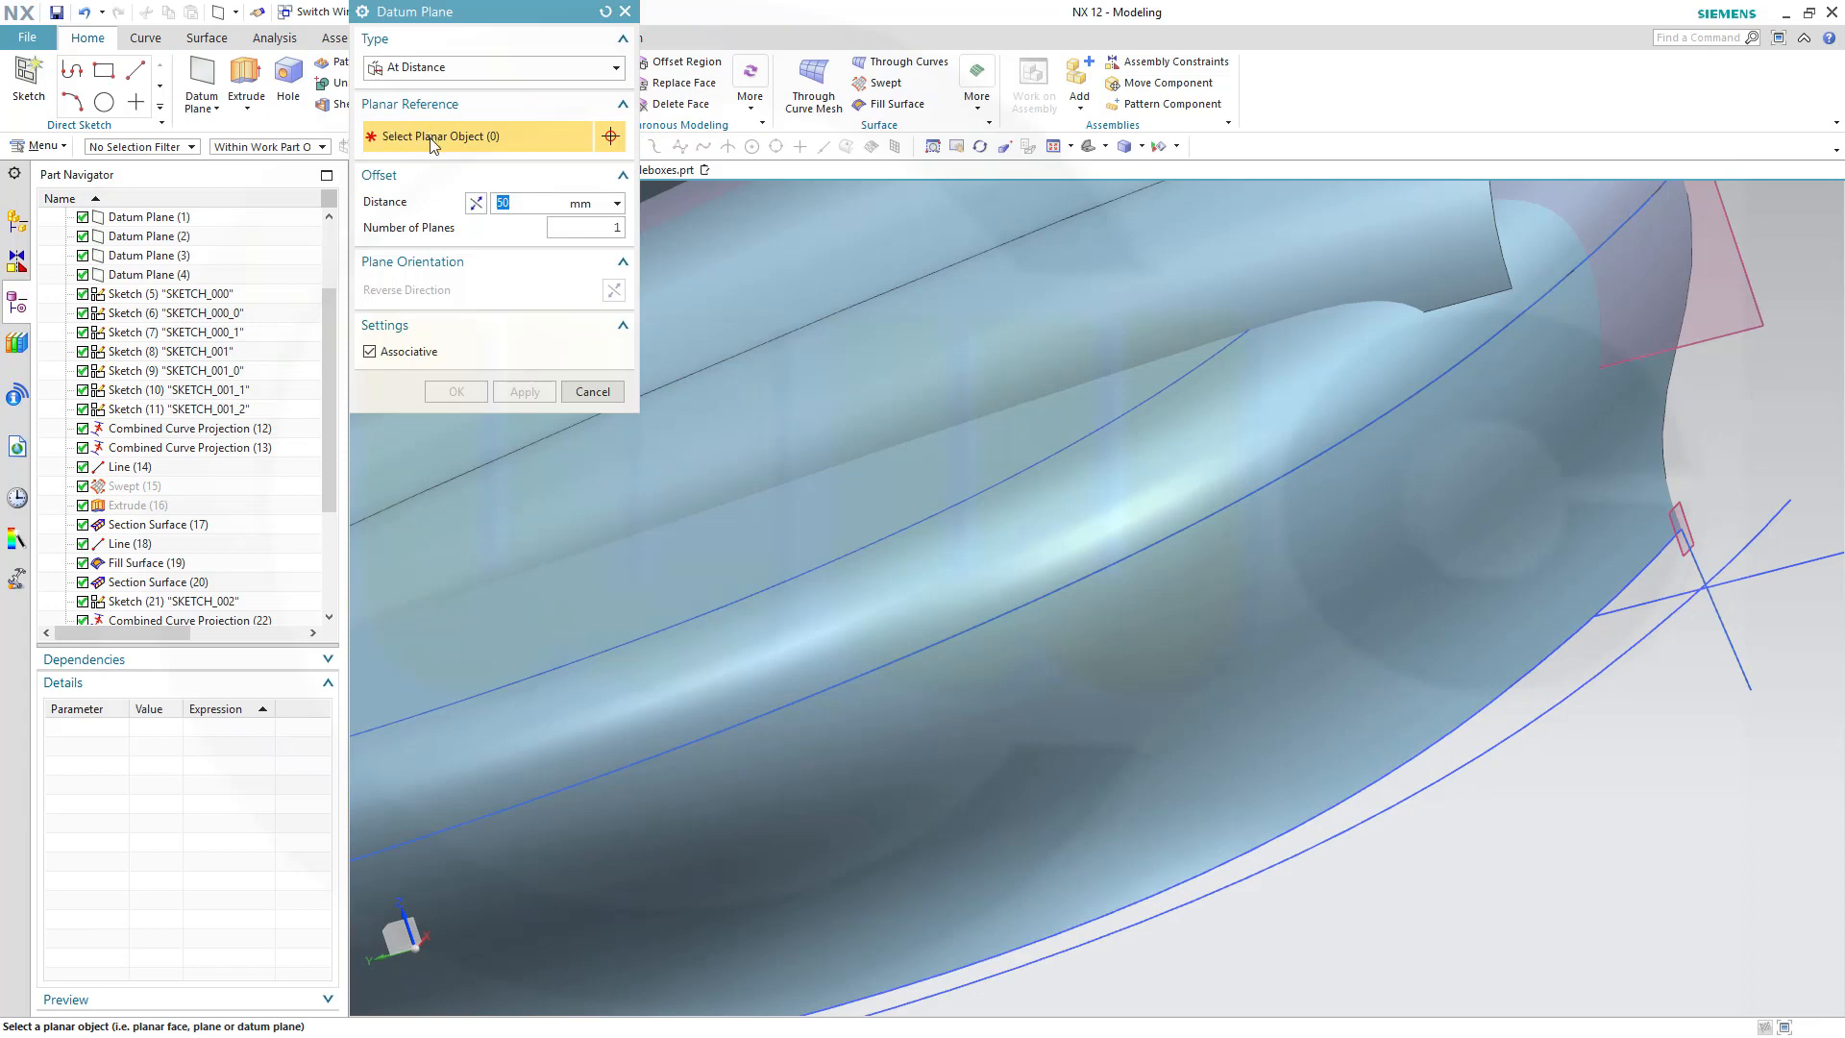
pyautogui.click(1681, 534)
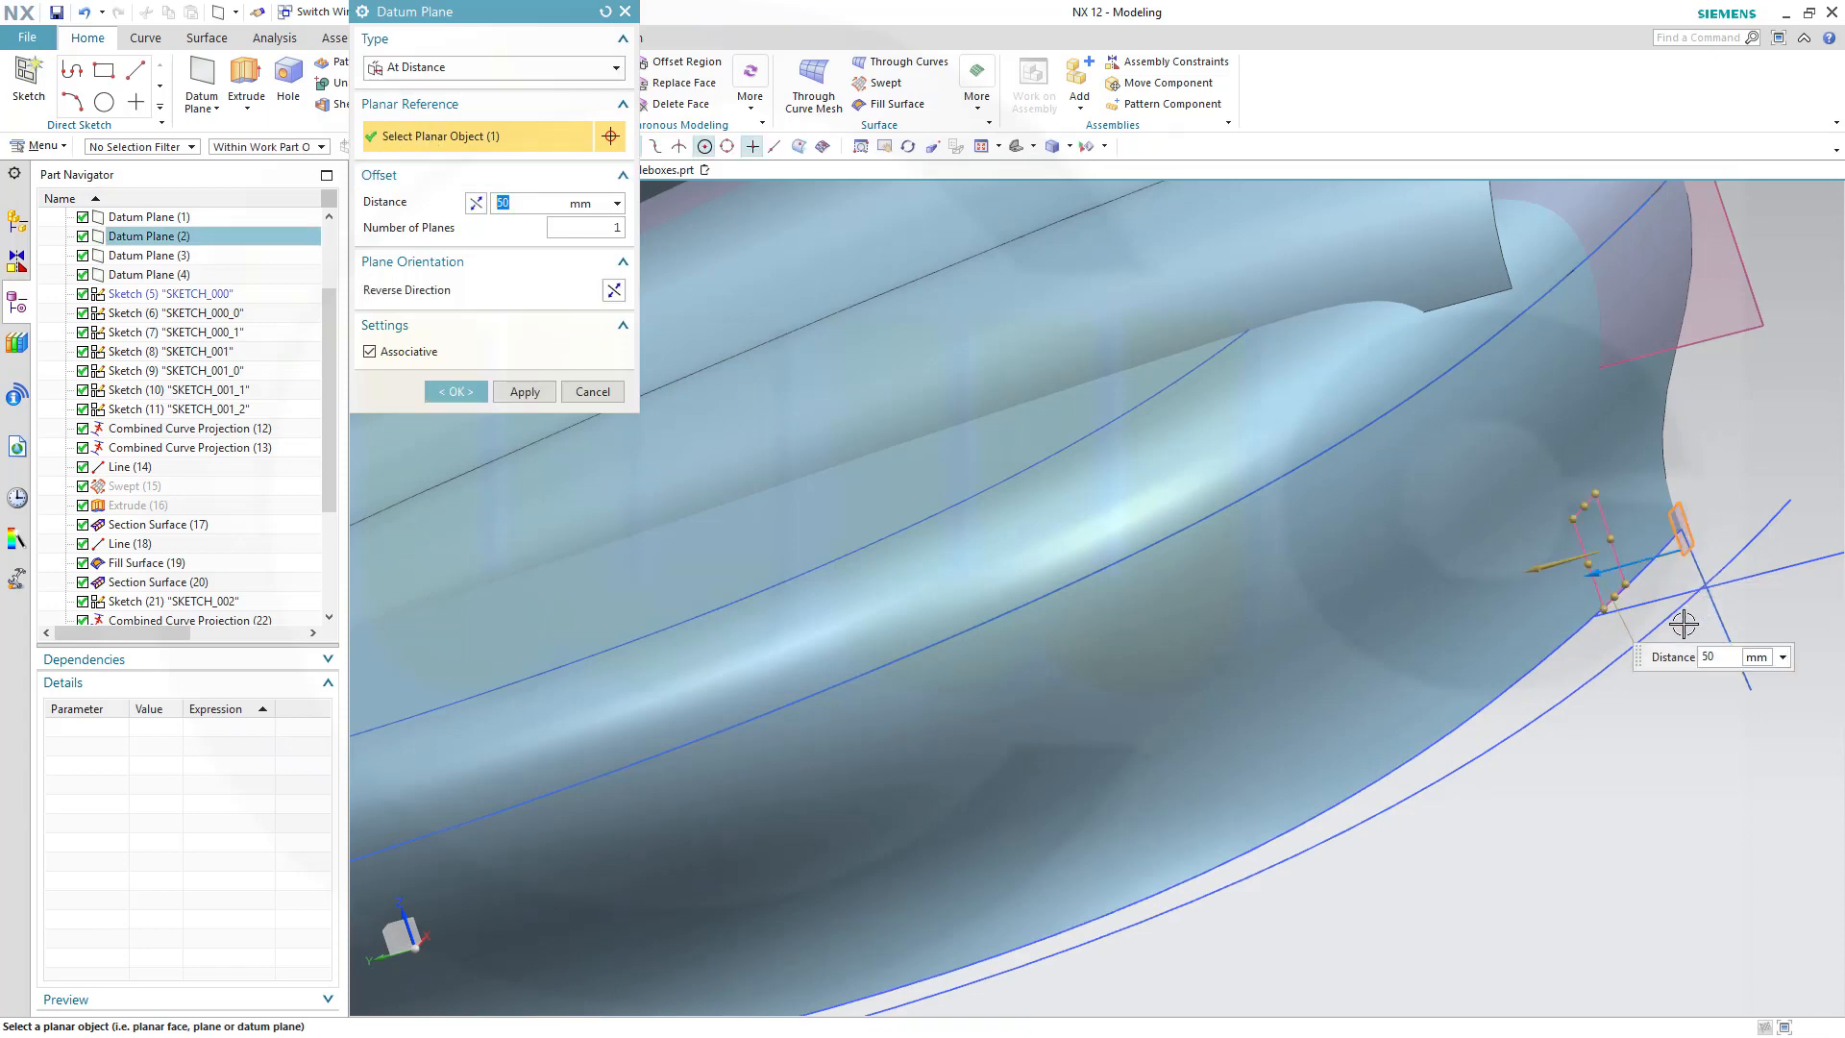
pyautogui.scroll(-8, 1573, 562)
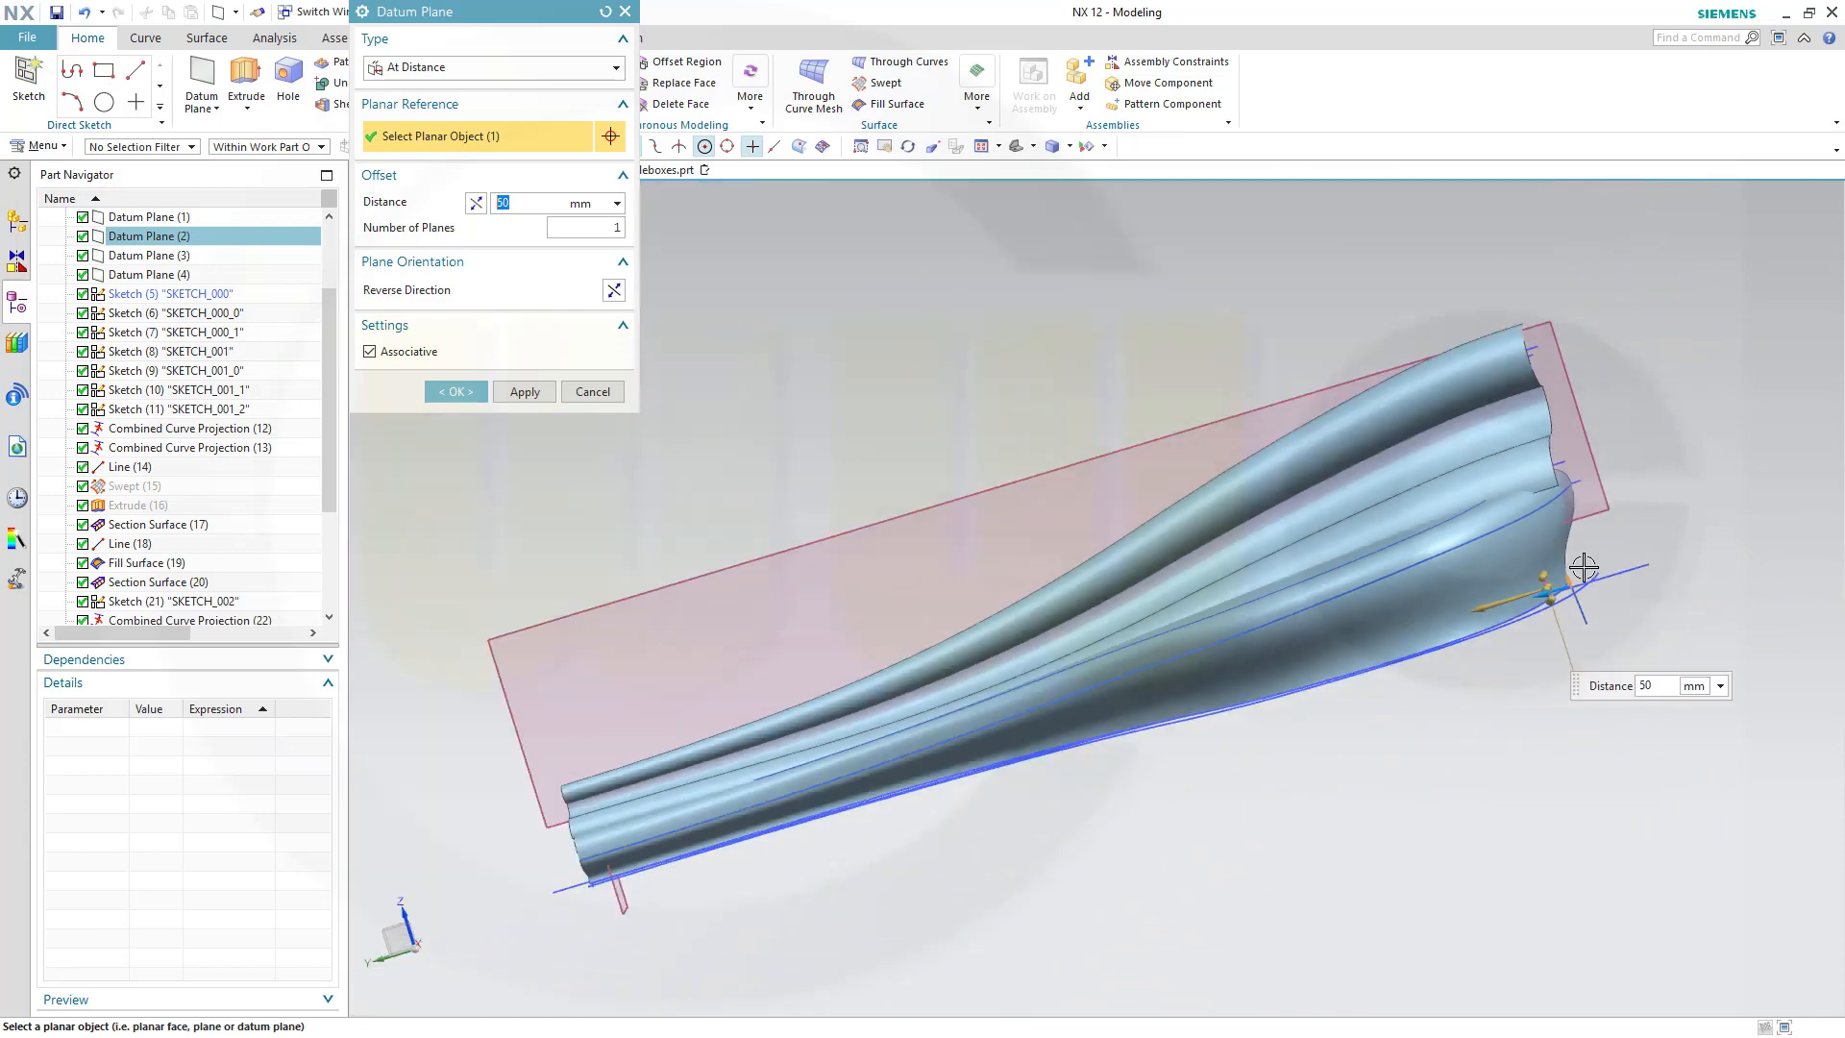
pyautogui.moveTo(1583, 571); pyautogui.dragTo(1607, 589, button='middle')
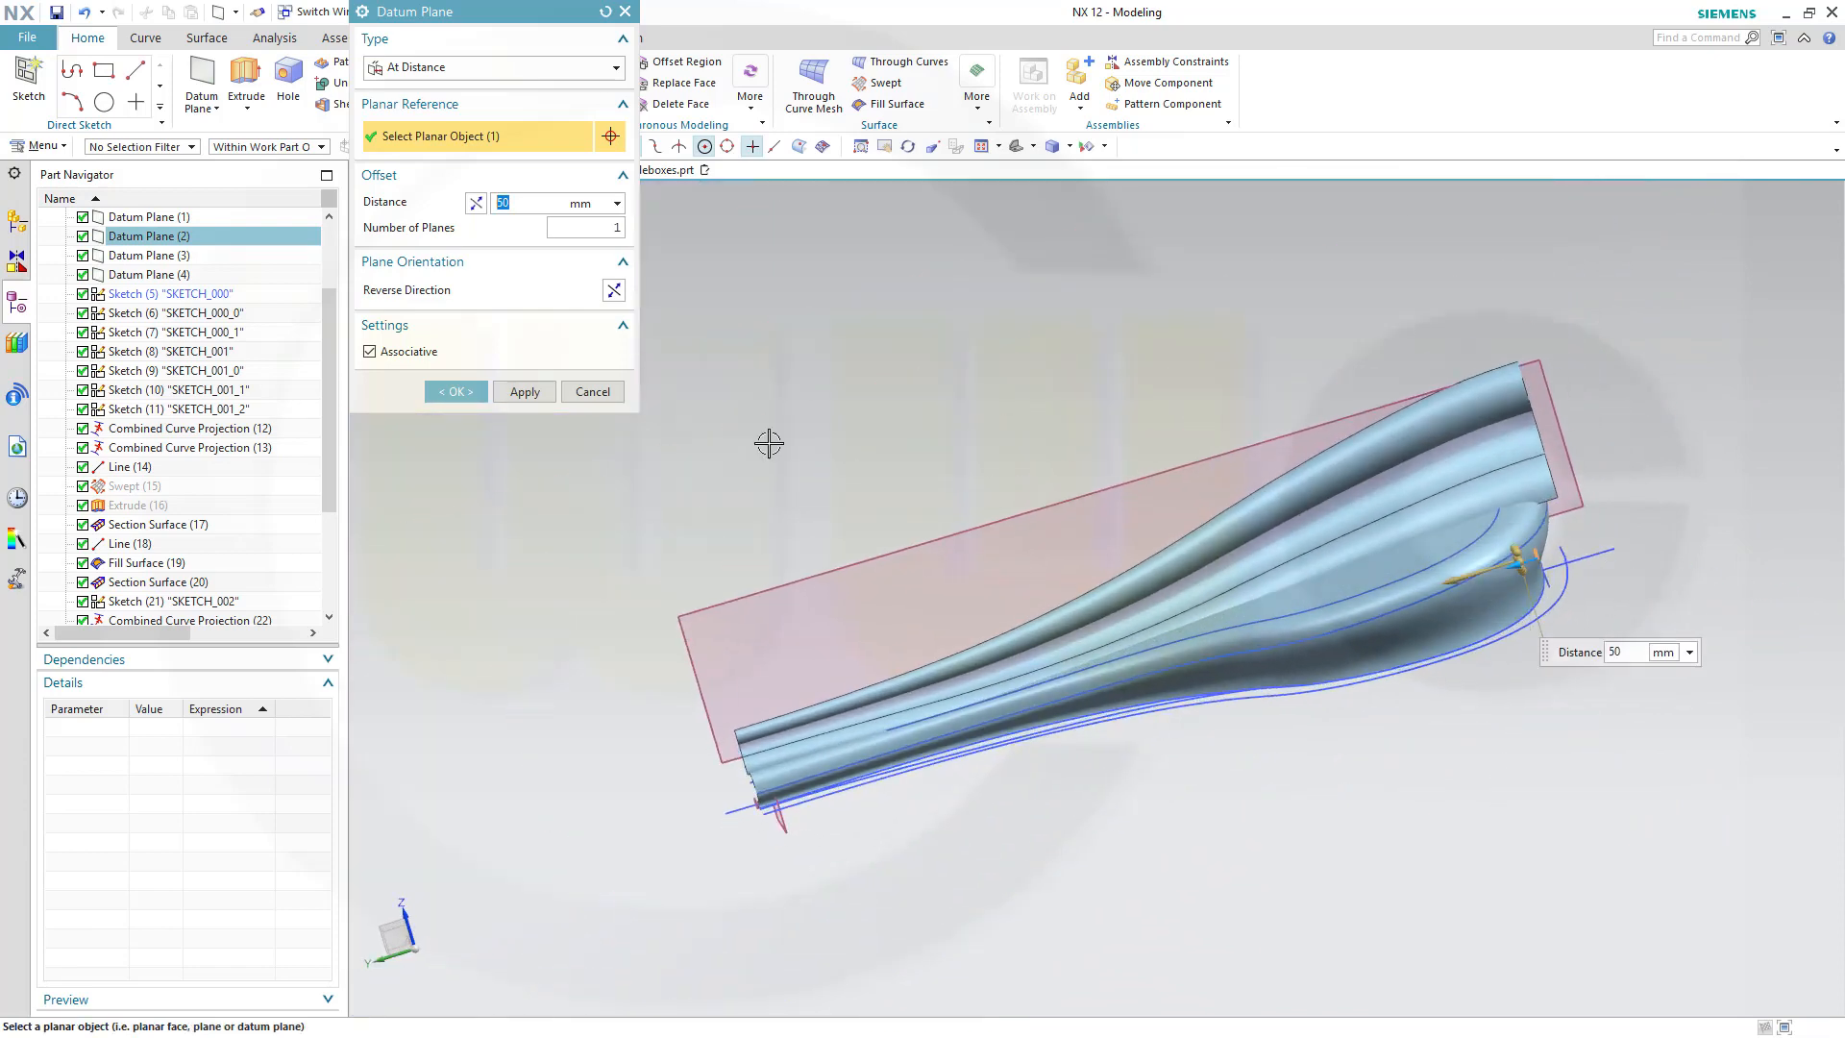
pyautogui.click(455, 392)
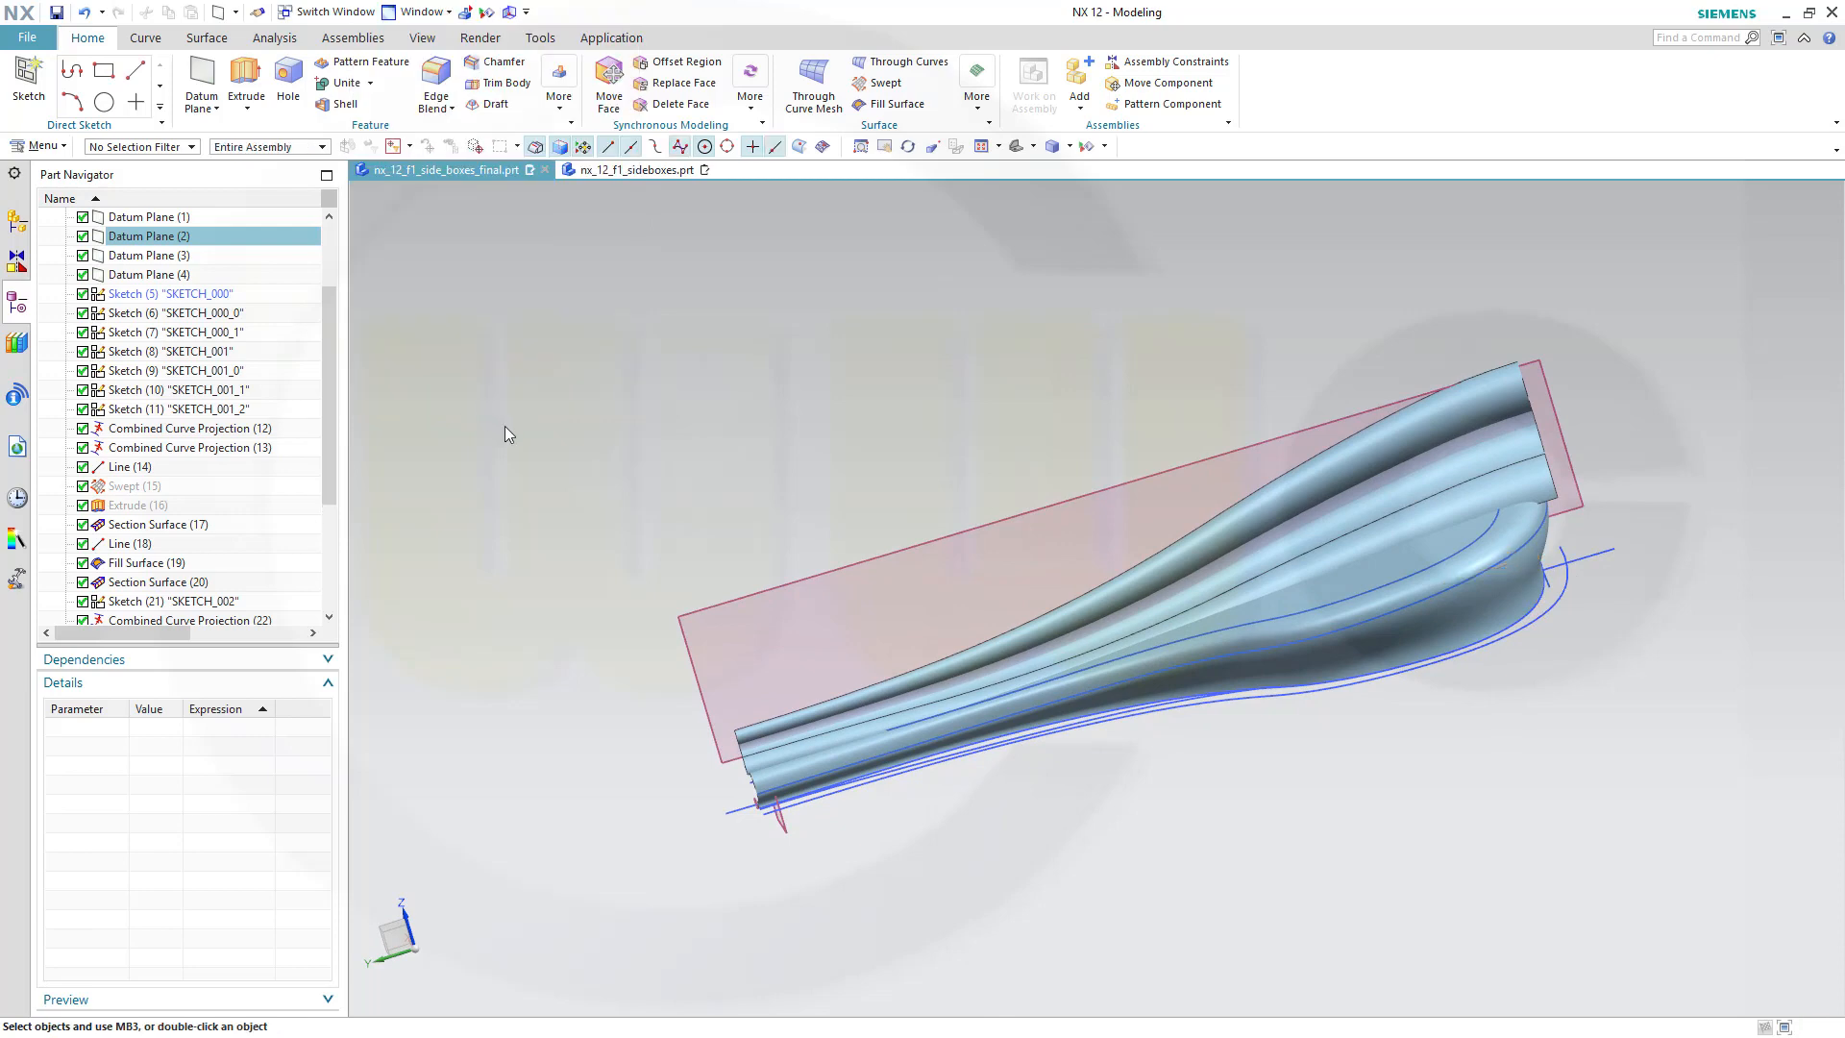
# Start a Sew operation of type Sheet for joining the side box surfaces.
pyautogui.moveTo(1008, 471); pyautogui.dragTo(1248, 491, button='middle')
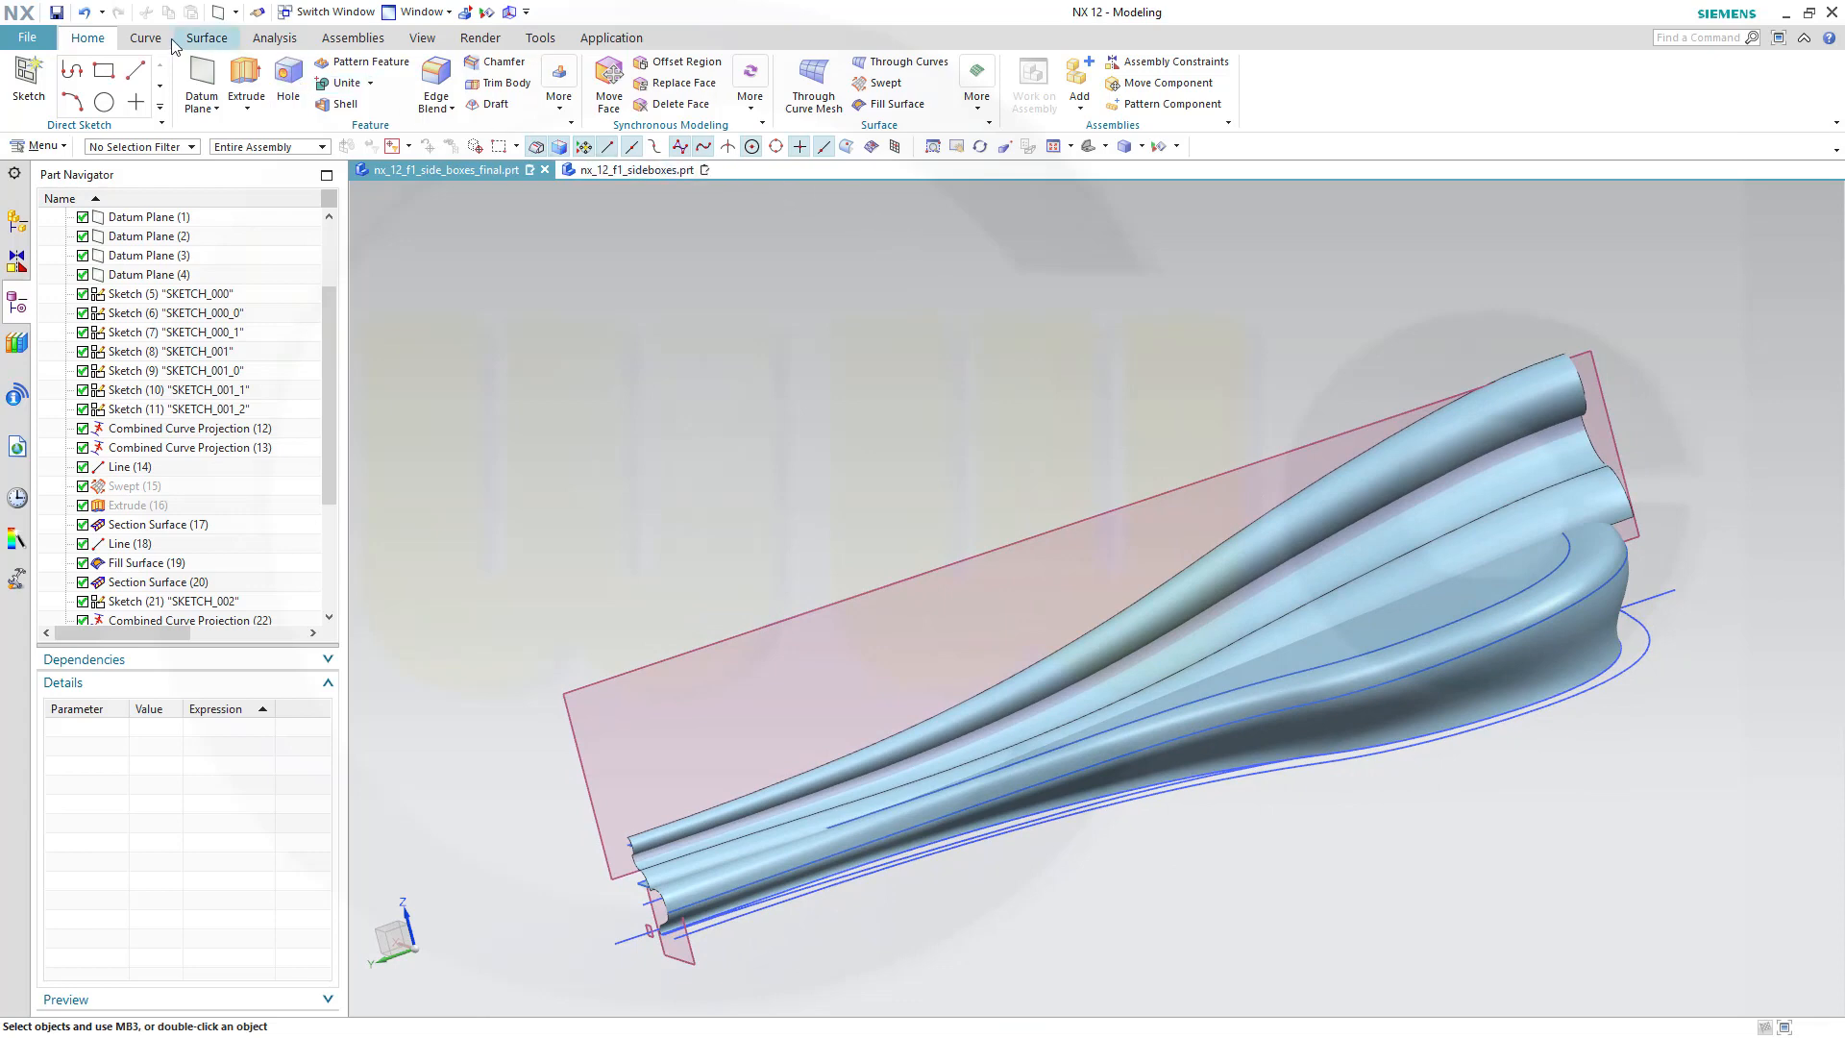
pyautogui.click(204, 38)
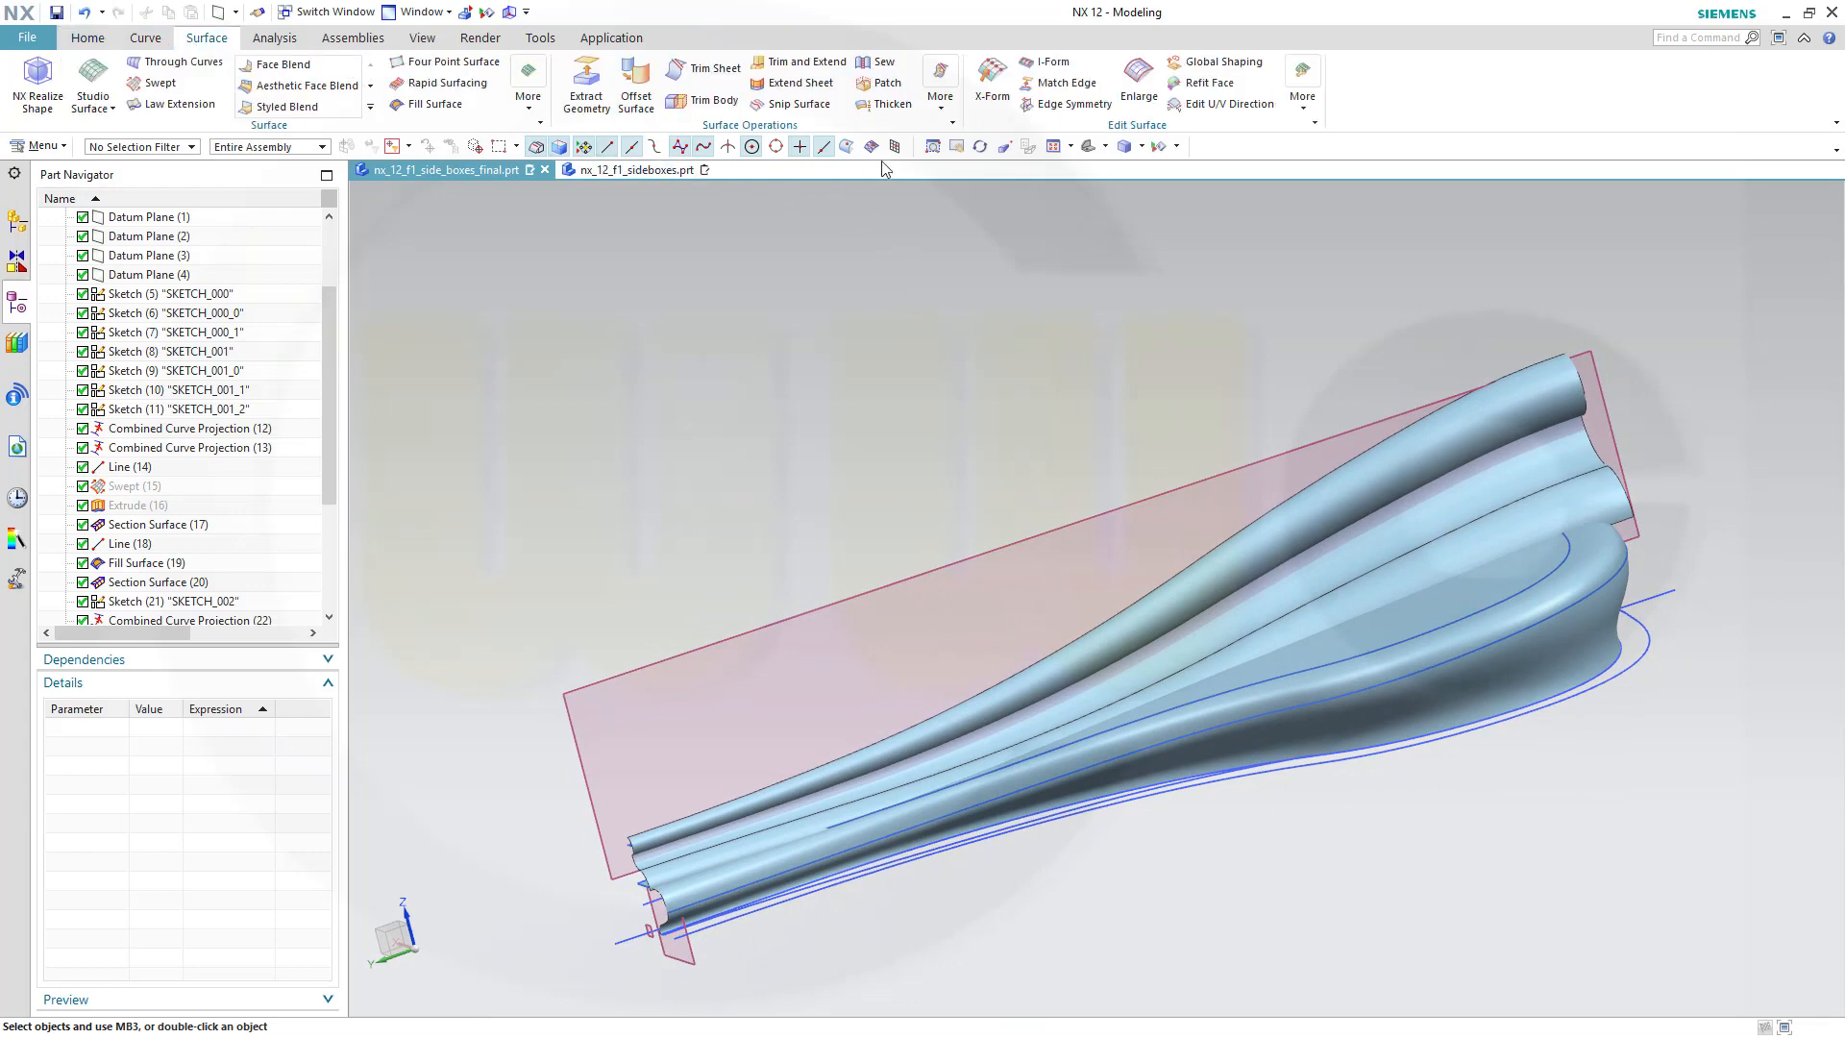
pyautogui.click(880, 62)
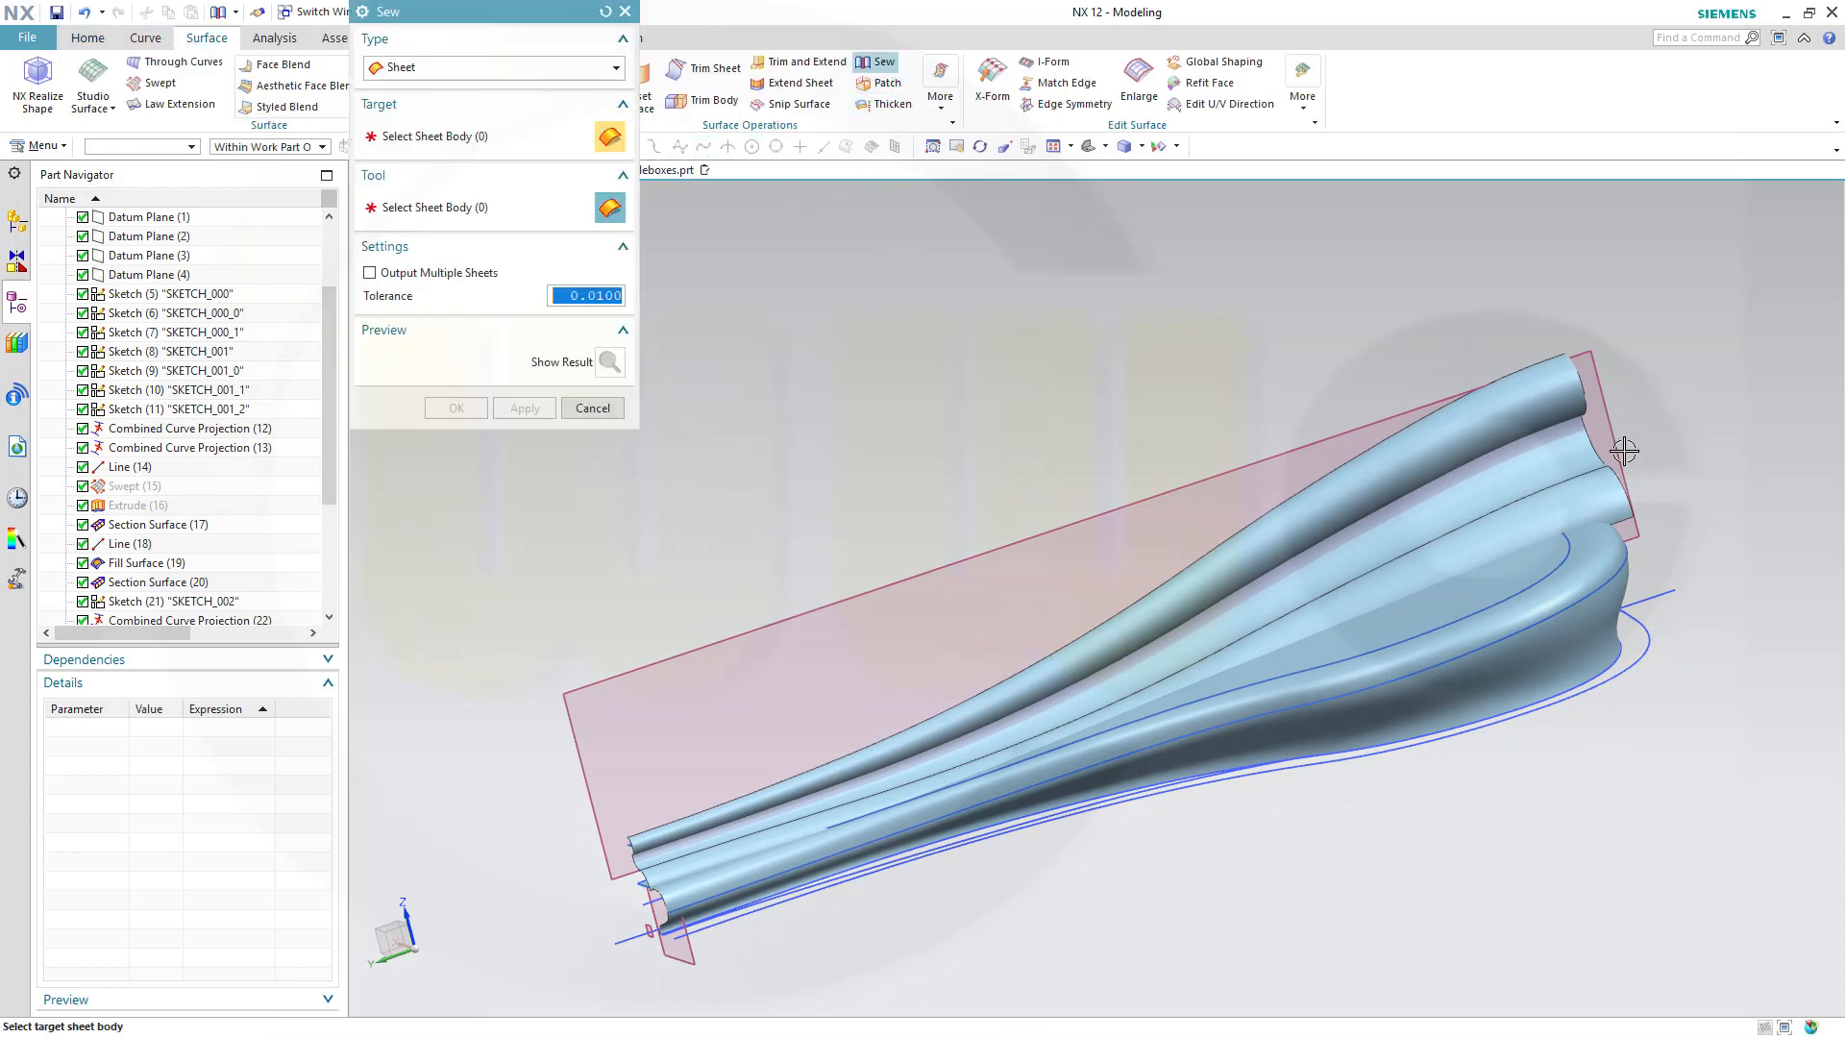
# Sew the lower side surface together with the adjoining rounded rim surface and the flat fill surface.
pyautogui.click(1600, 648)
pyautogui.click(1537, 588)
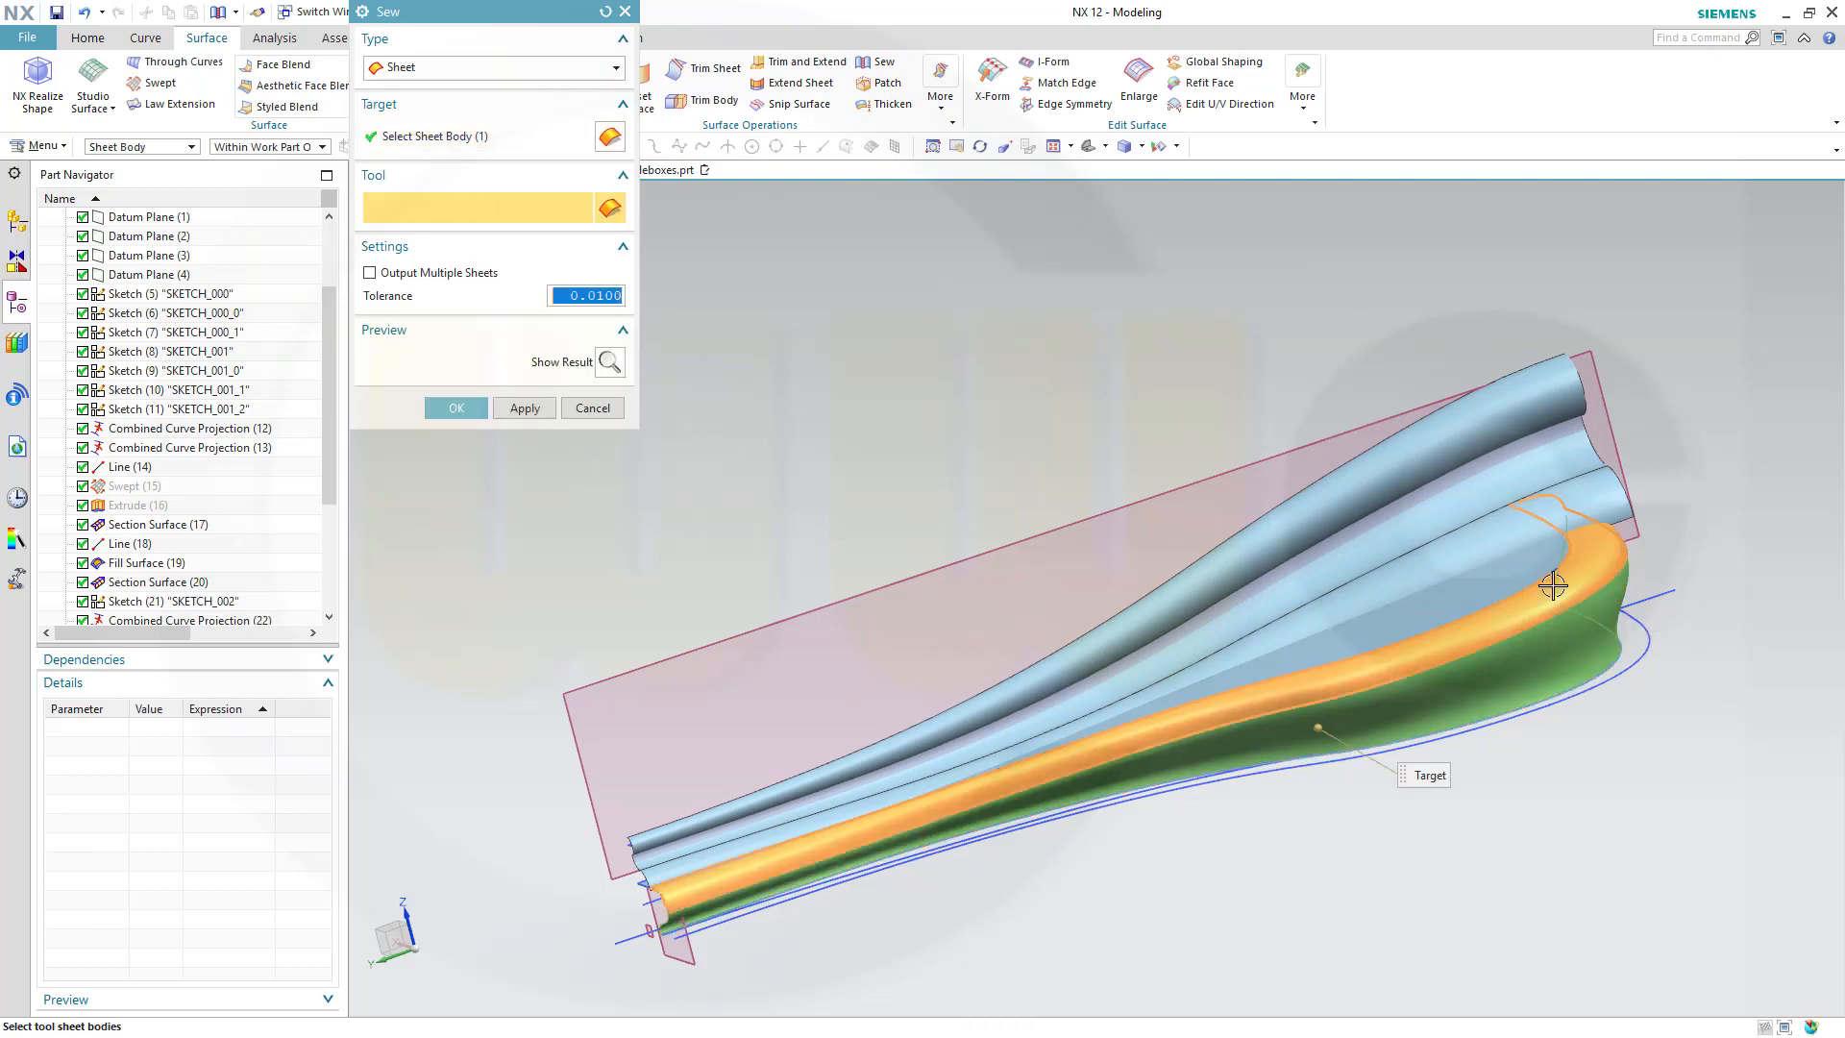
pyautogui.click(1595, 577)
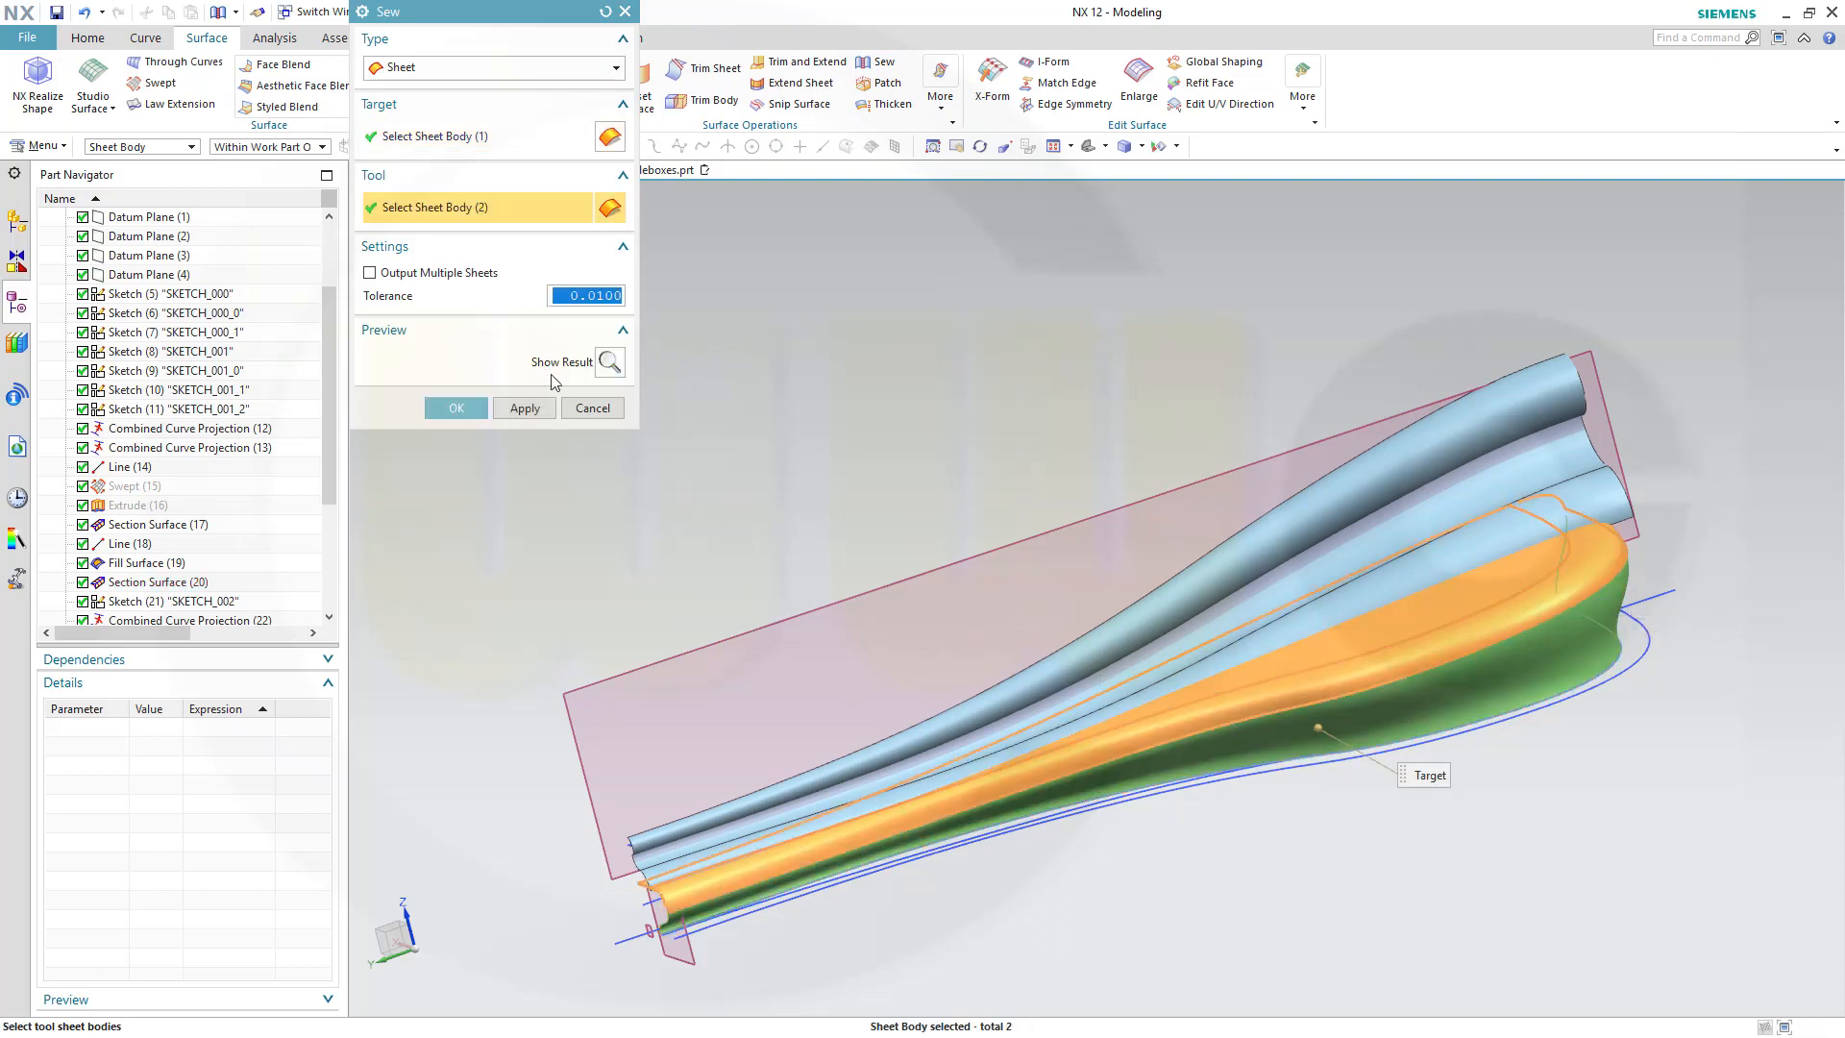
pyautogui.click(456, 407)
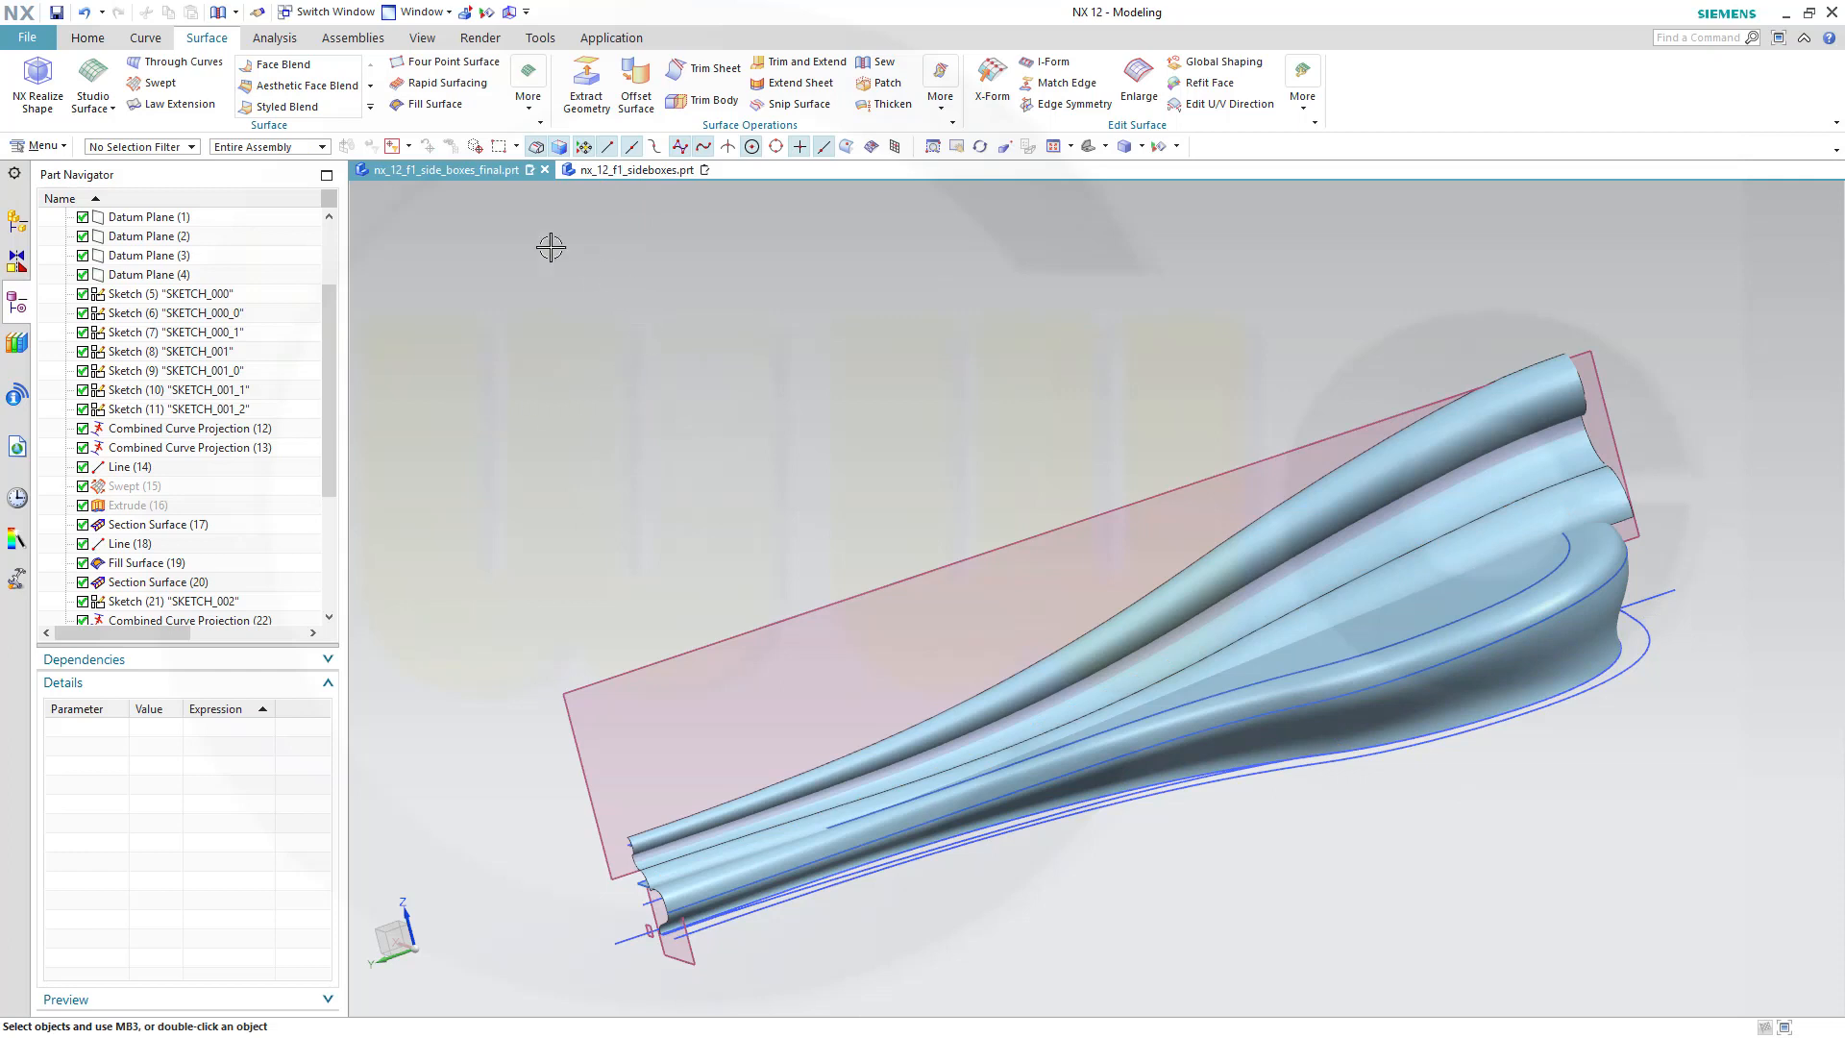
# Sew the three upper curved sheets together, with the lowest one as target and a tolerance of 0.5.
pyautogui.click(876, 63)
pyautogui.click(1598, 488)
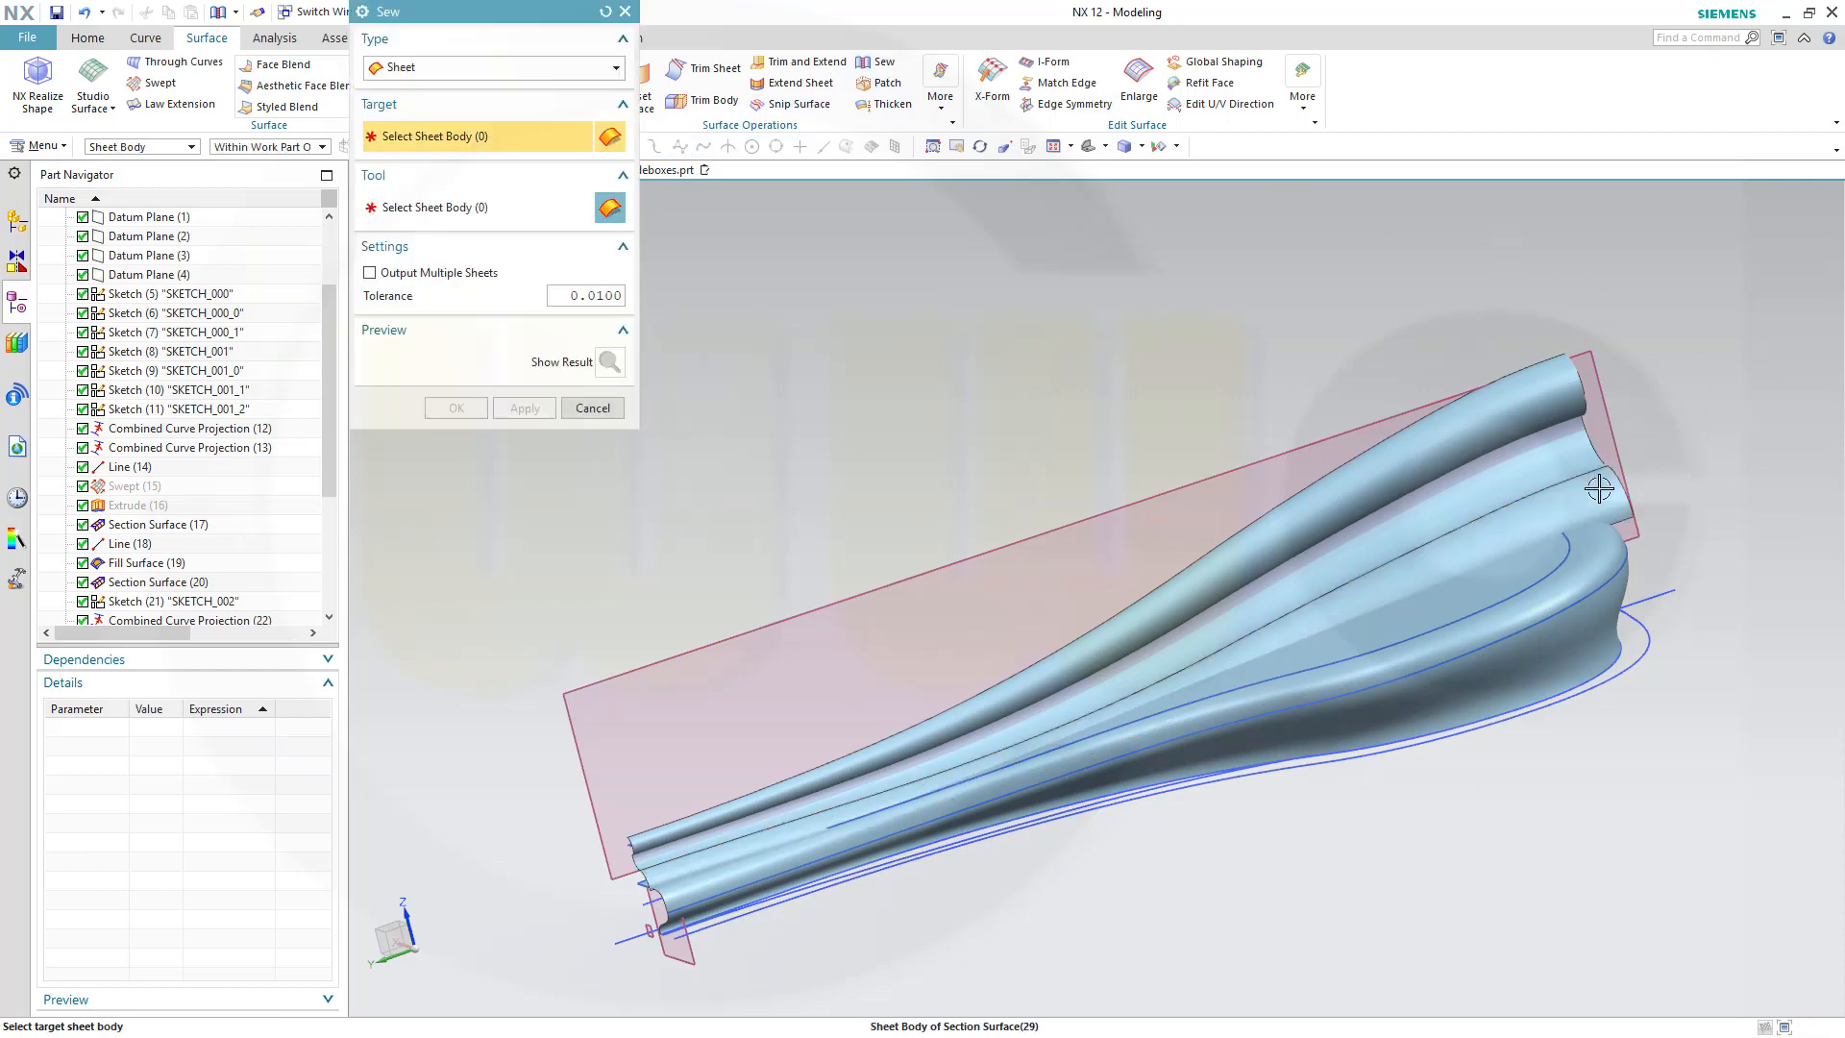
pyautogui.click(1556, 462)
pyautogui.click(1505, 413)
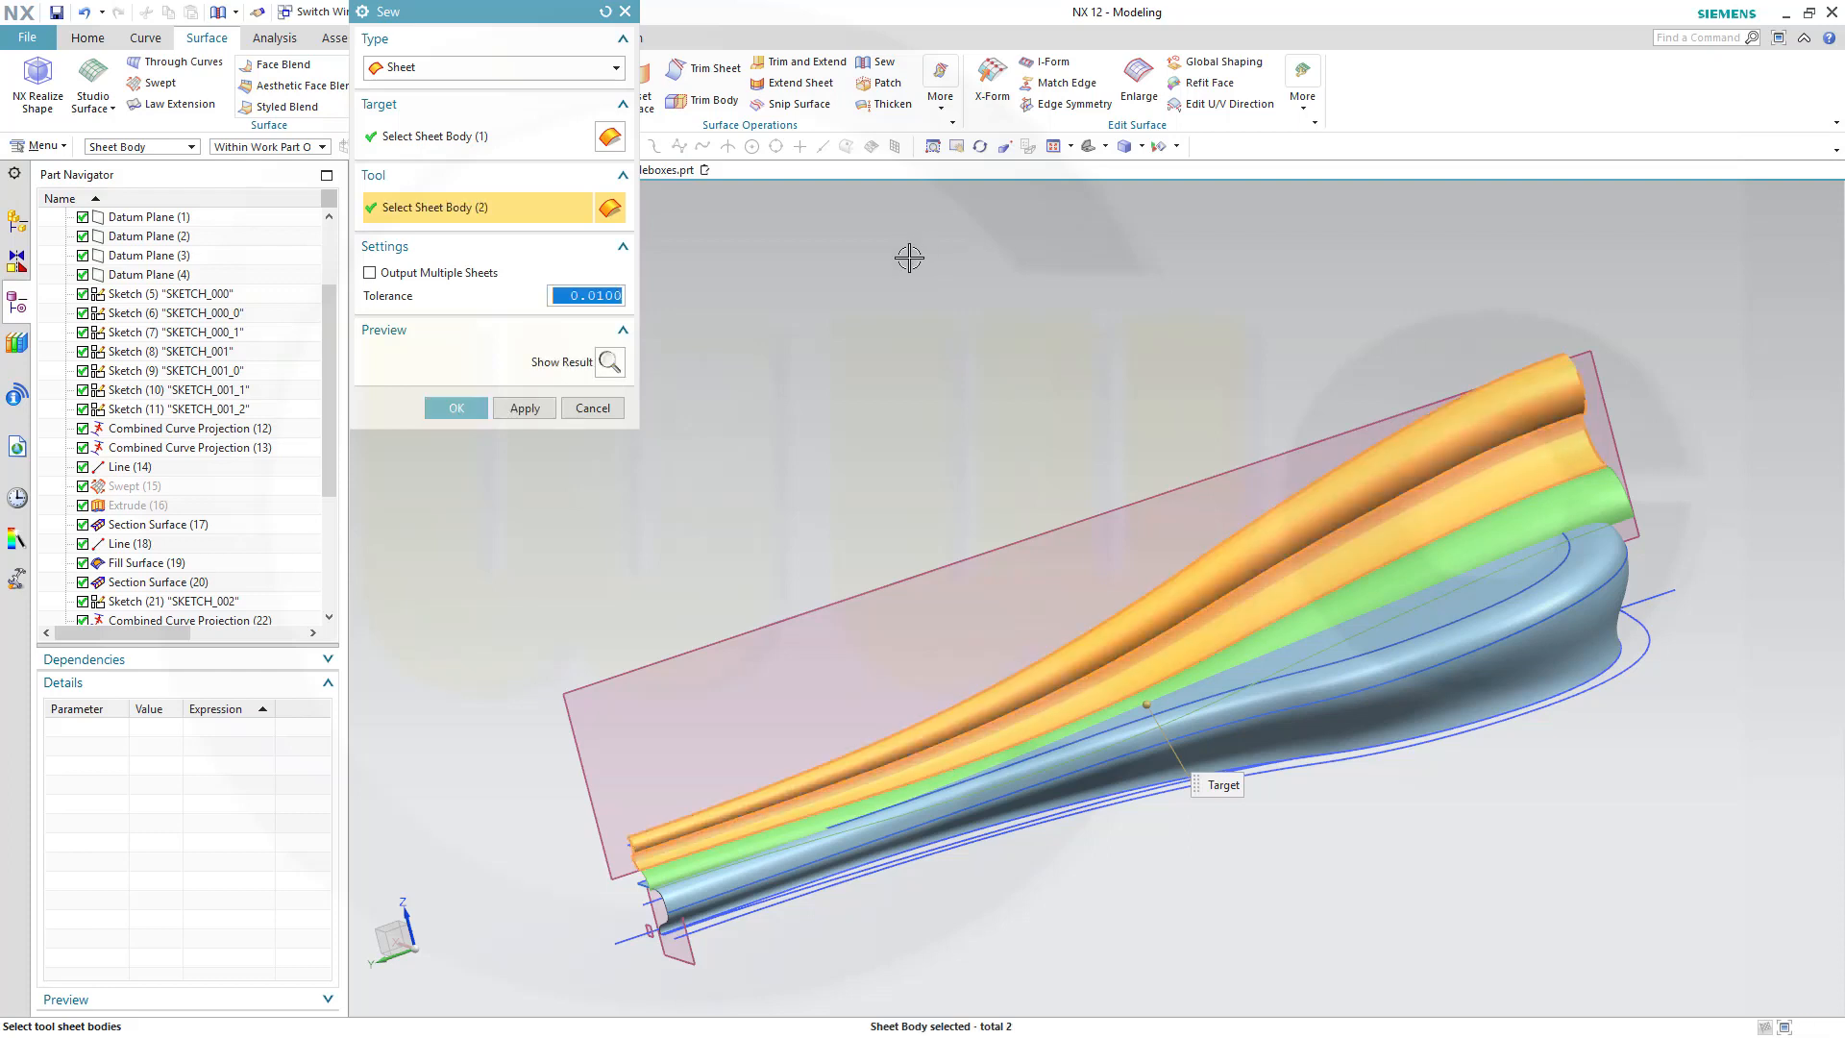
pyautogui.click(456, 407)
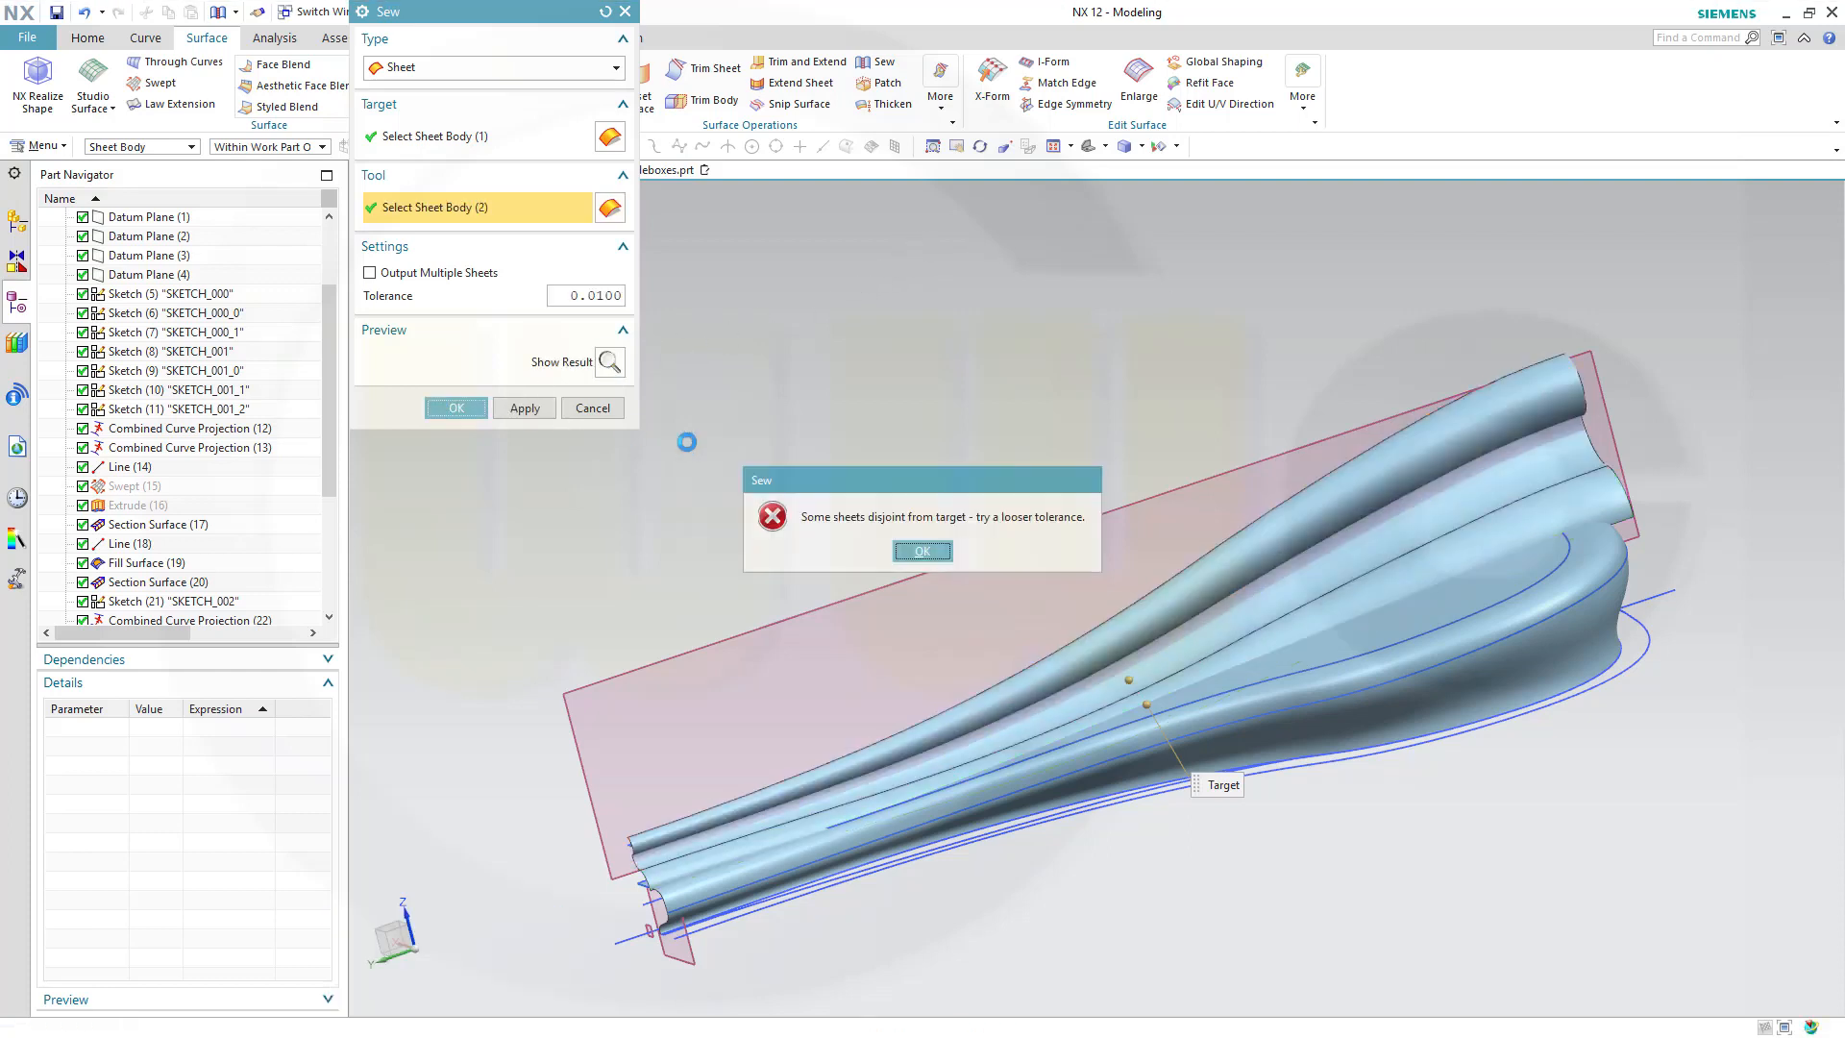
pyautogui.click(922, 552)
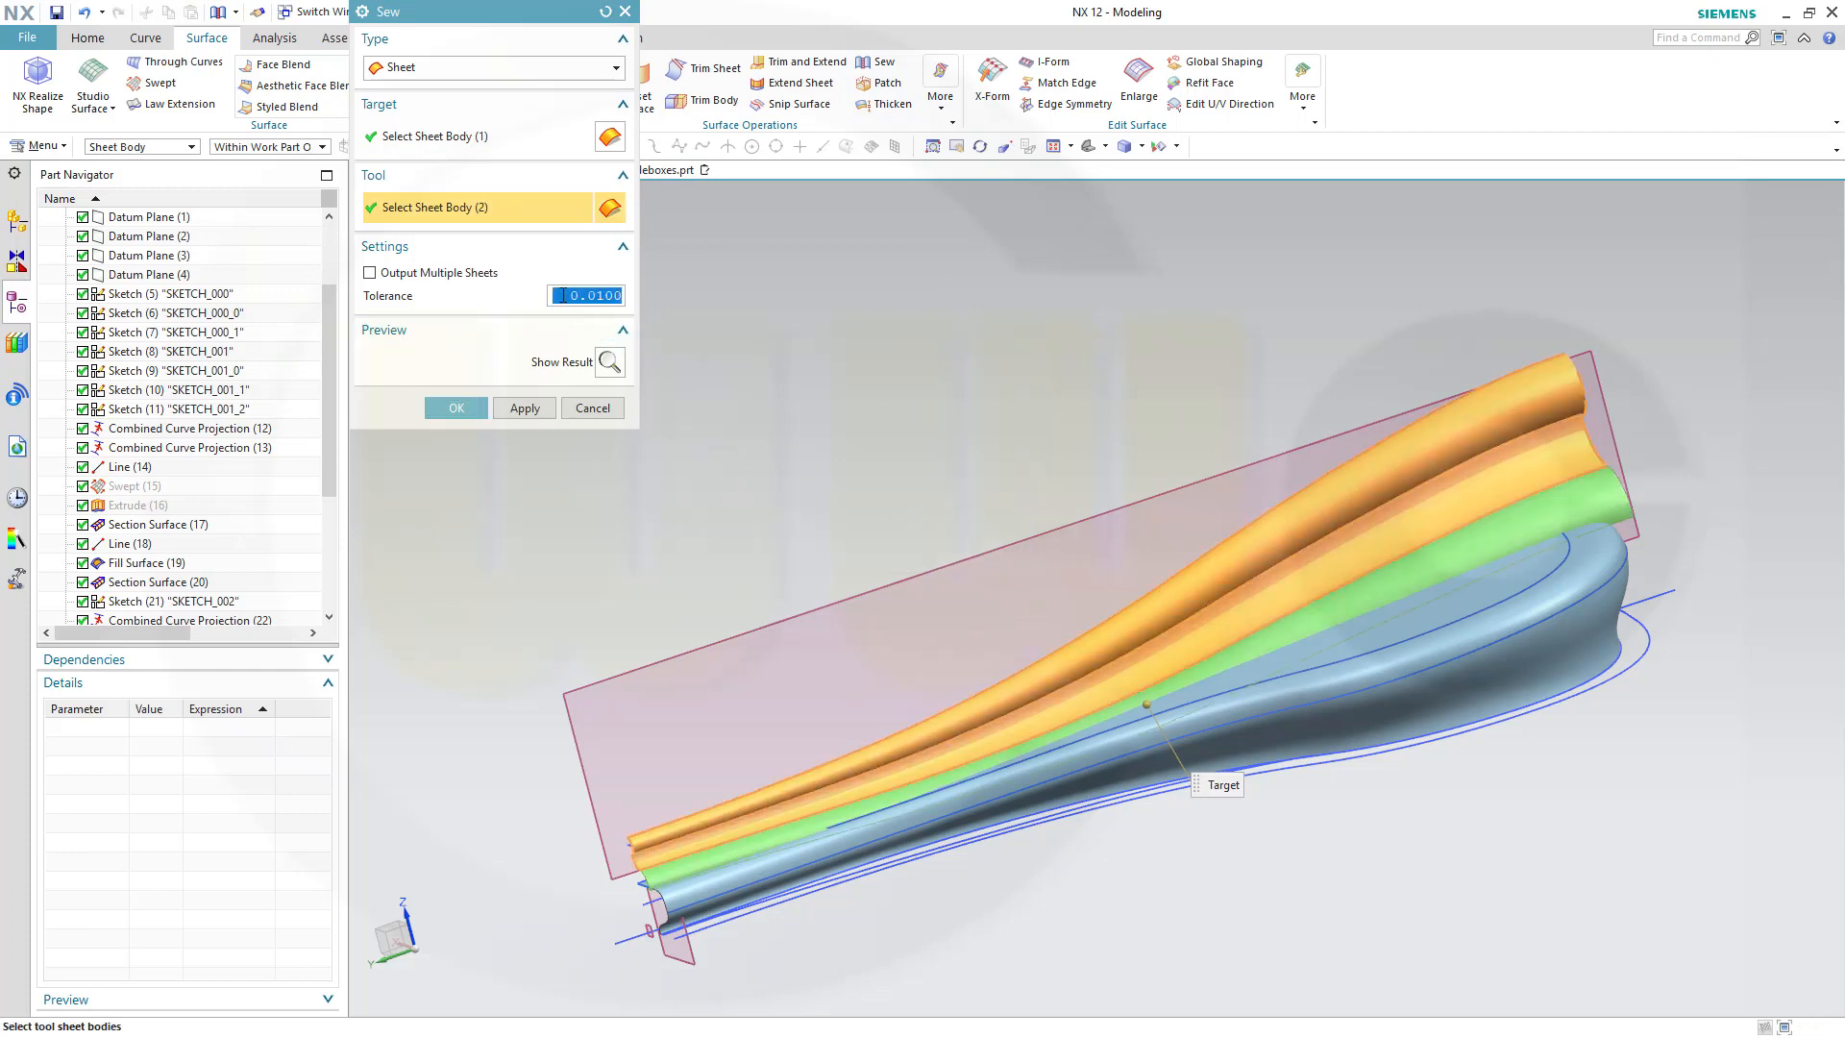
pyautogui.moveTo(563, 295); pyautogui.dragTo(772, 310)
pyautogui.write('0.5')
pyautogui.click(456, 409)
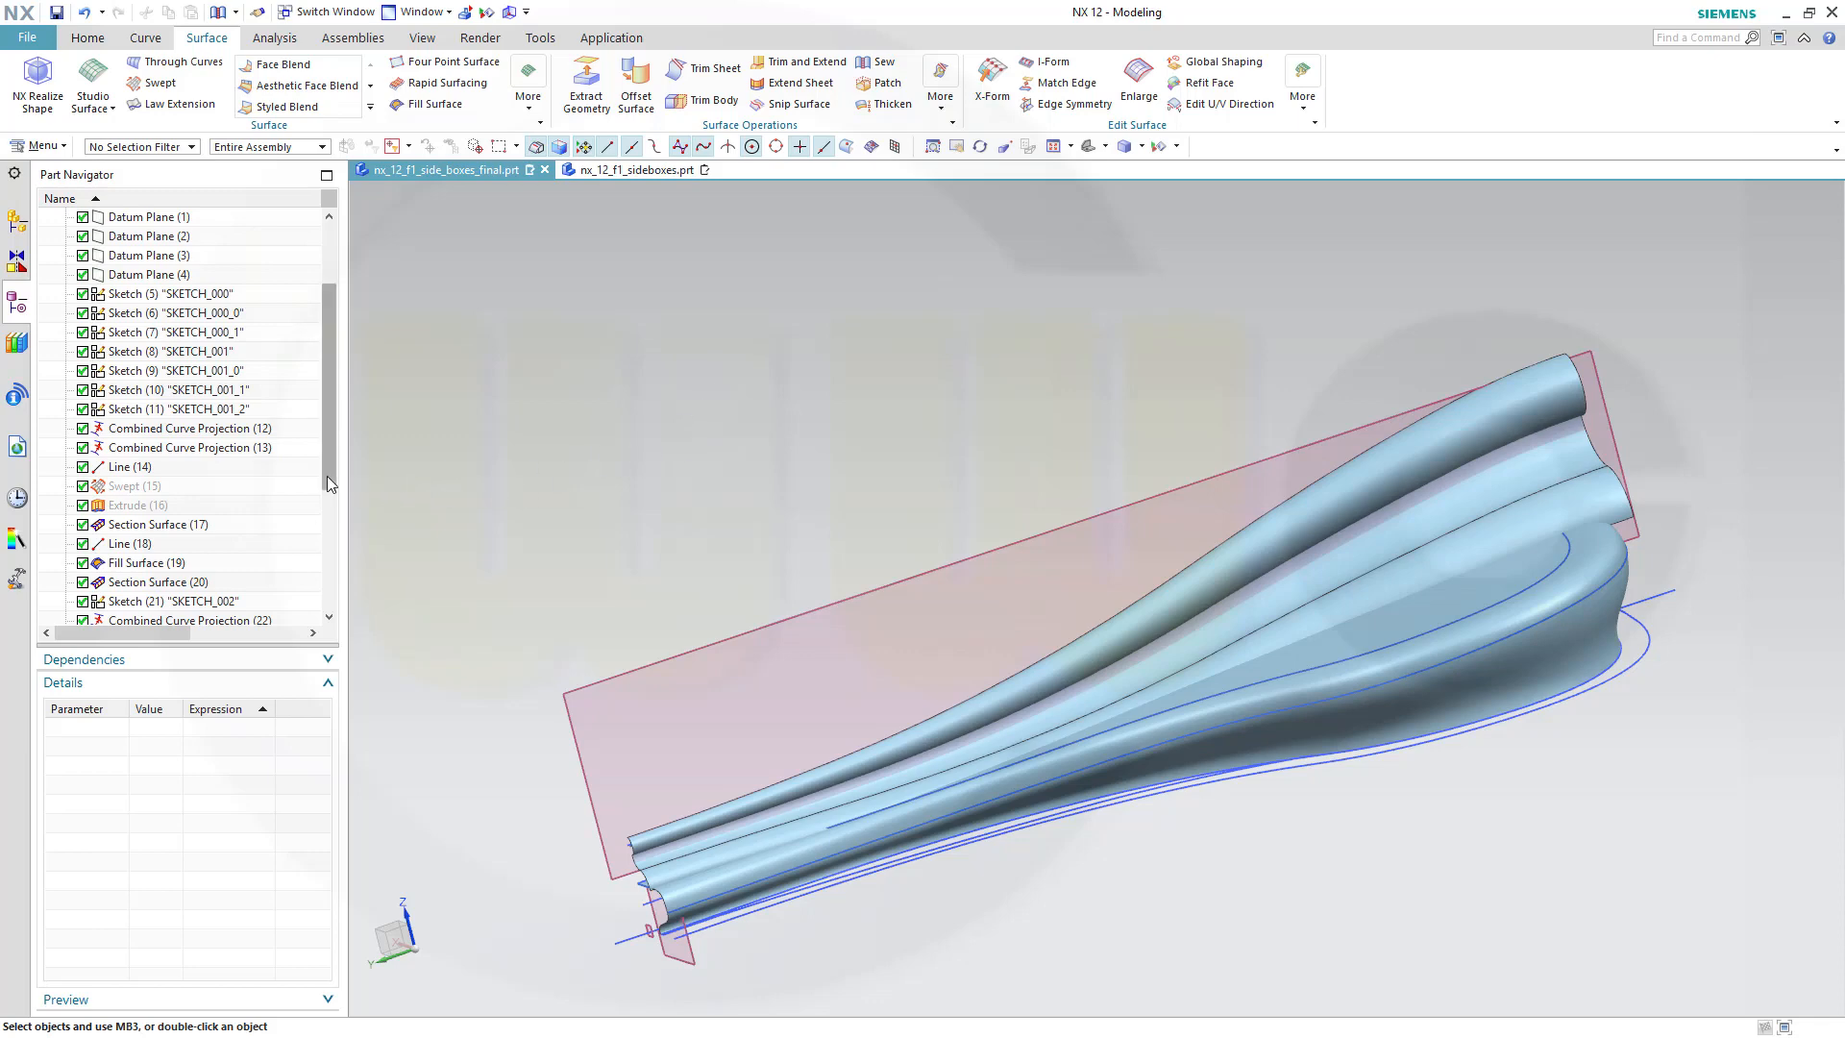
# Set up a sheet trim of both sewn bodies, with the datum plane at the narrow end as the first boundary.
pyautogui.scroll(-4, 327, 475)
pyautogui.moveTo(868, 522); pyautogui.dragTo(782, 531, button='middle')
pyautogui.scroll(-4, 844, 511)
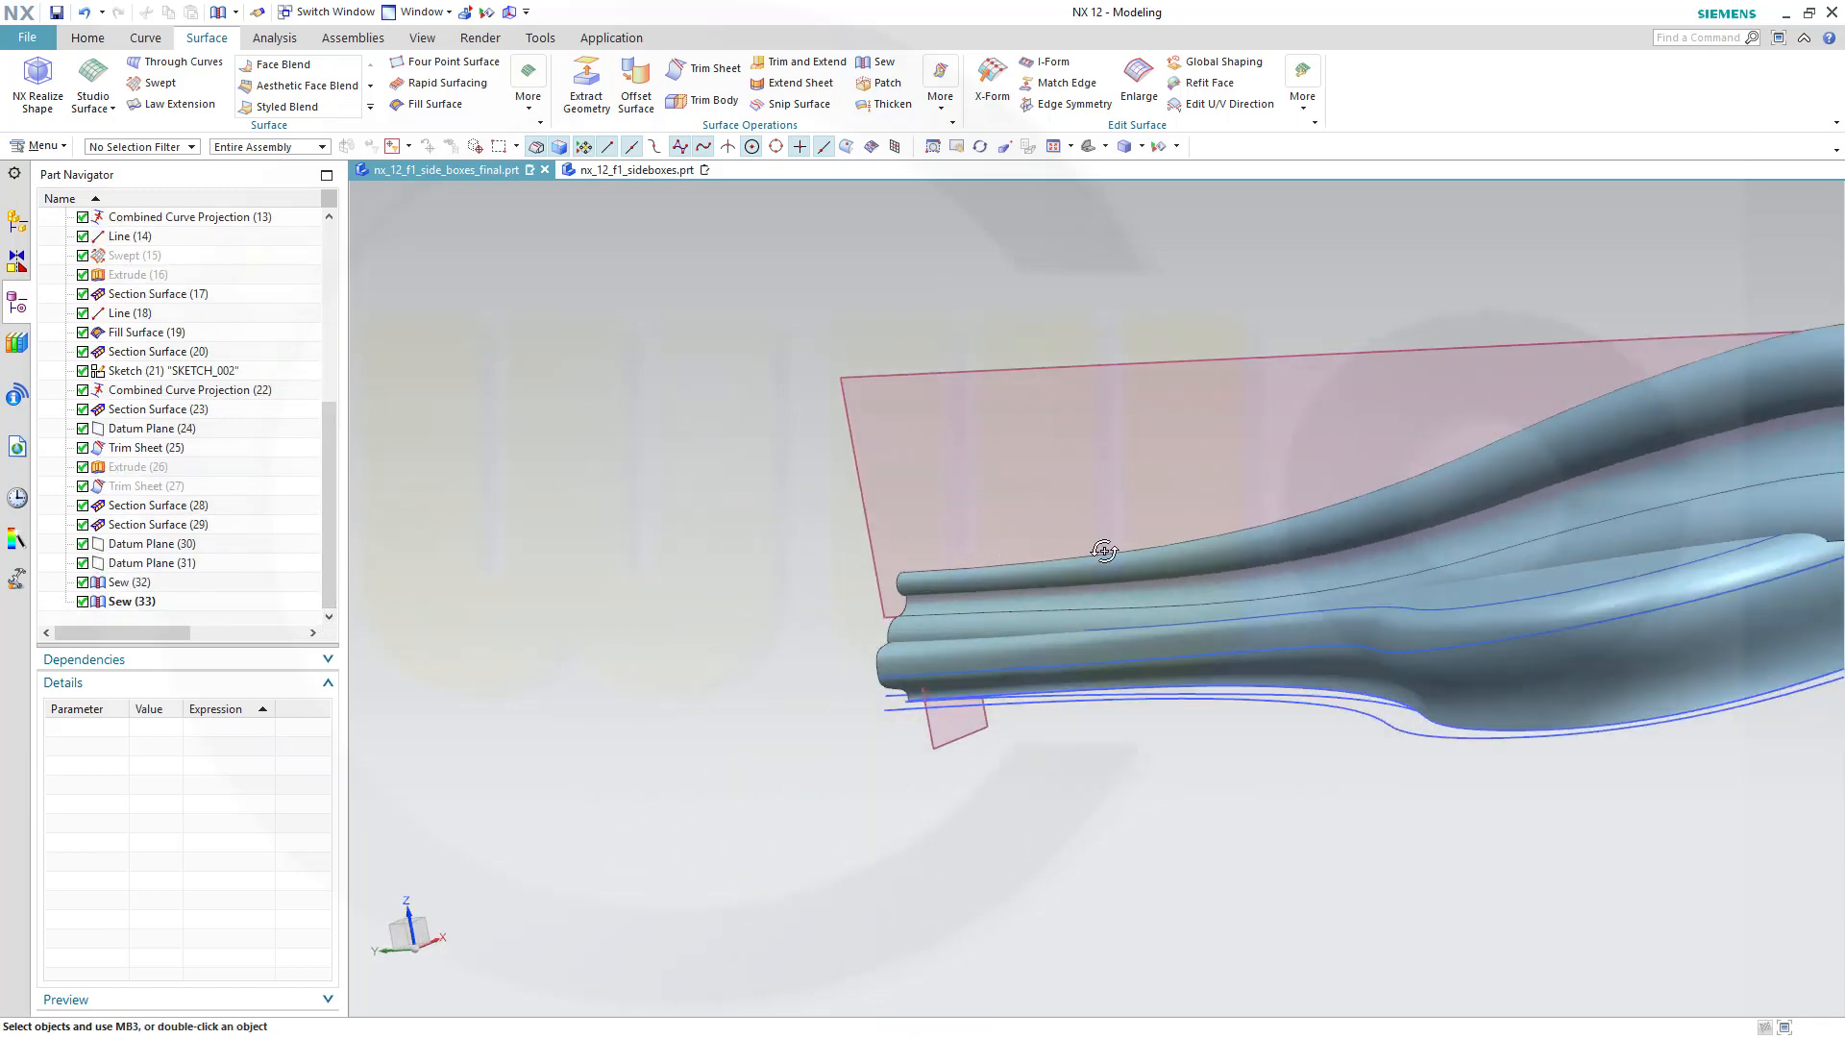
pyautogui.moveTo(1104, 539)
pyautogui.mouseDown(button='middle')
pyautogui.moveTo(1157, 527)
pyautogui.moveTo(1087, 560)
pyautogui.mouseUp(button='middle')
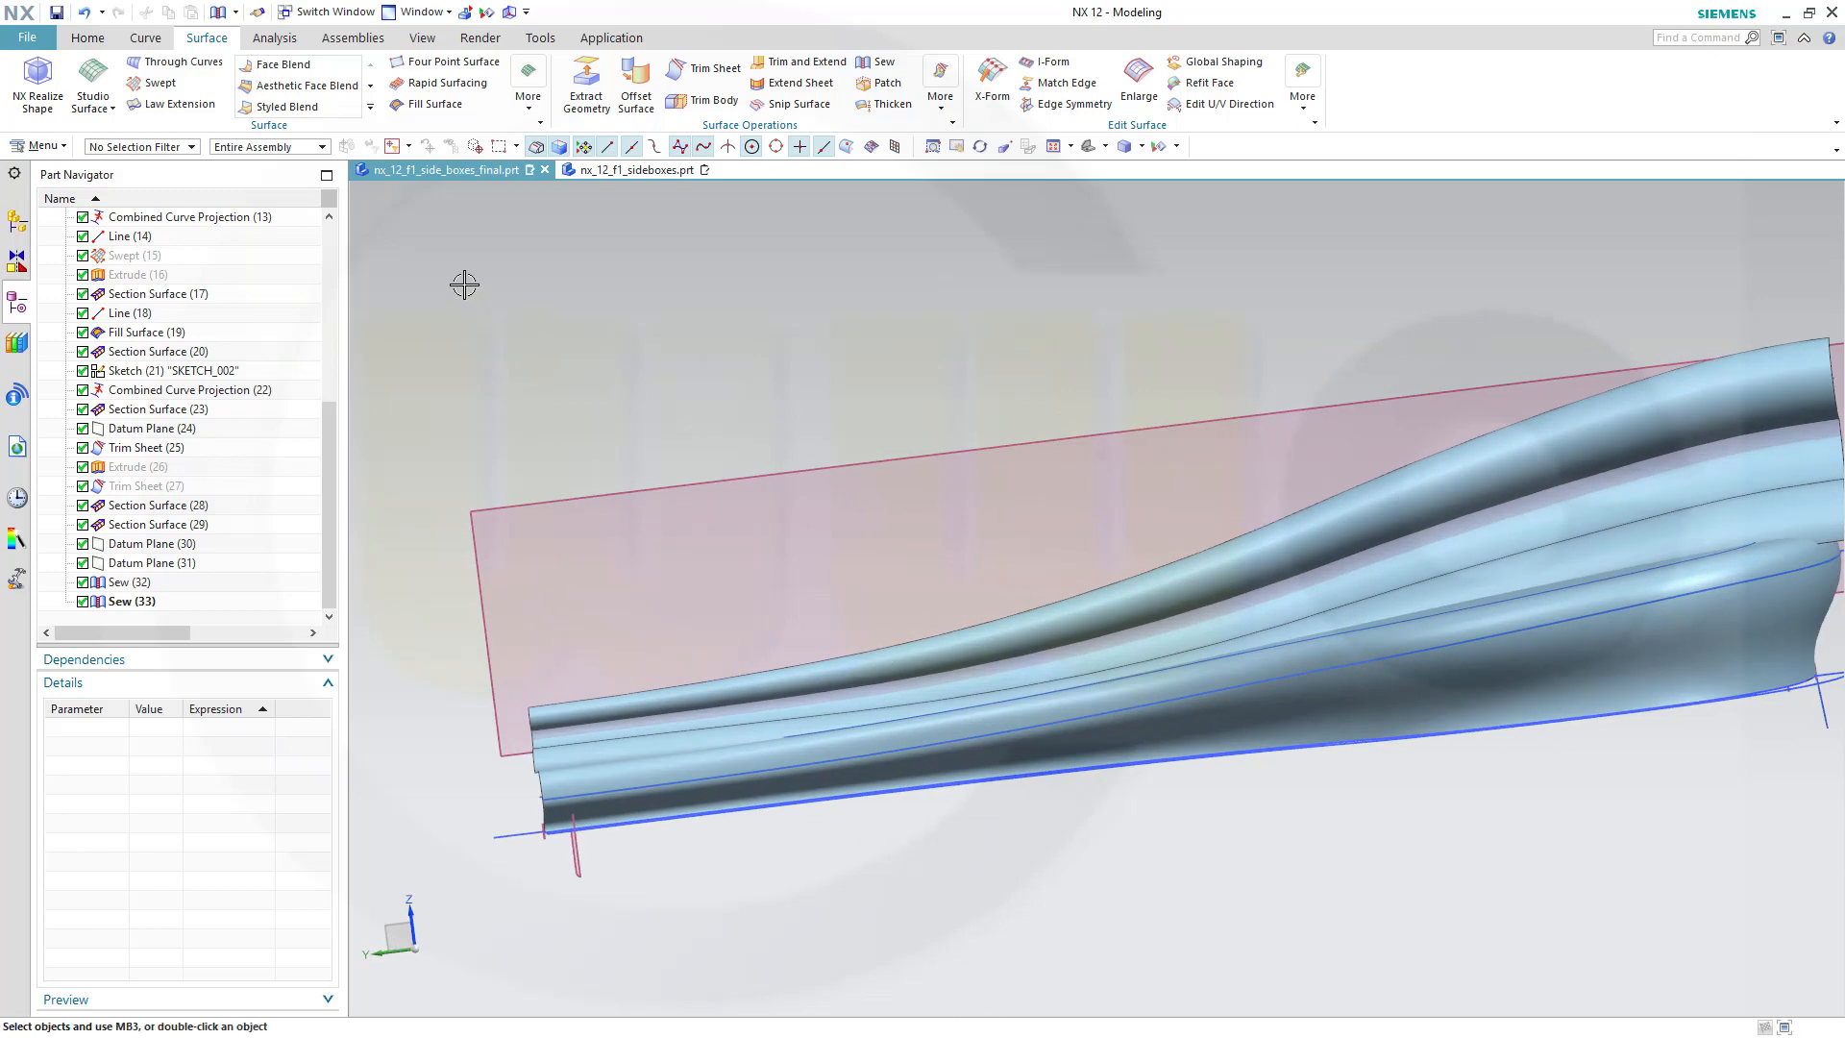
pyautogui.click(707, 77)
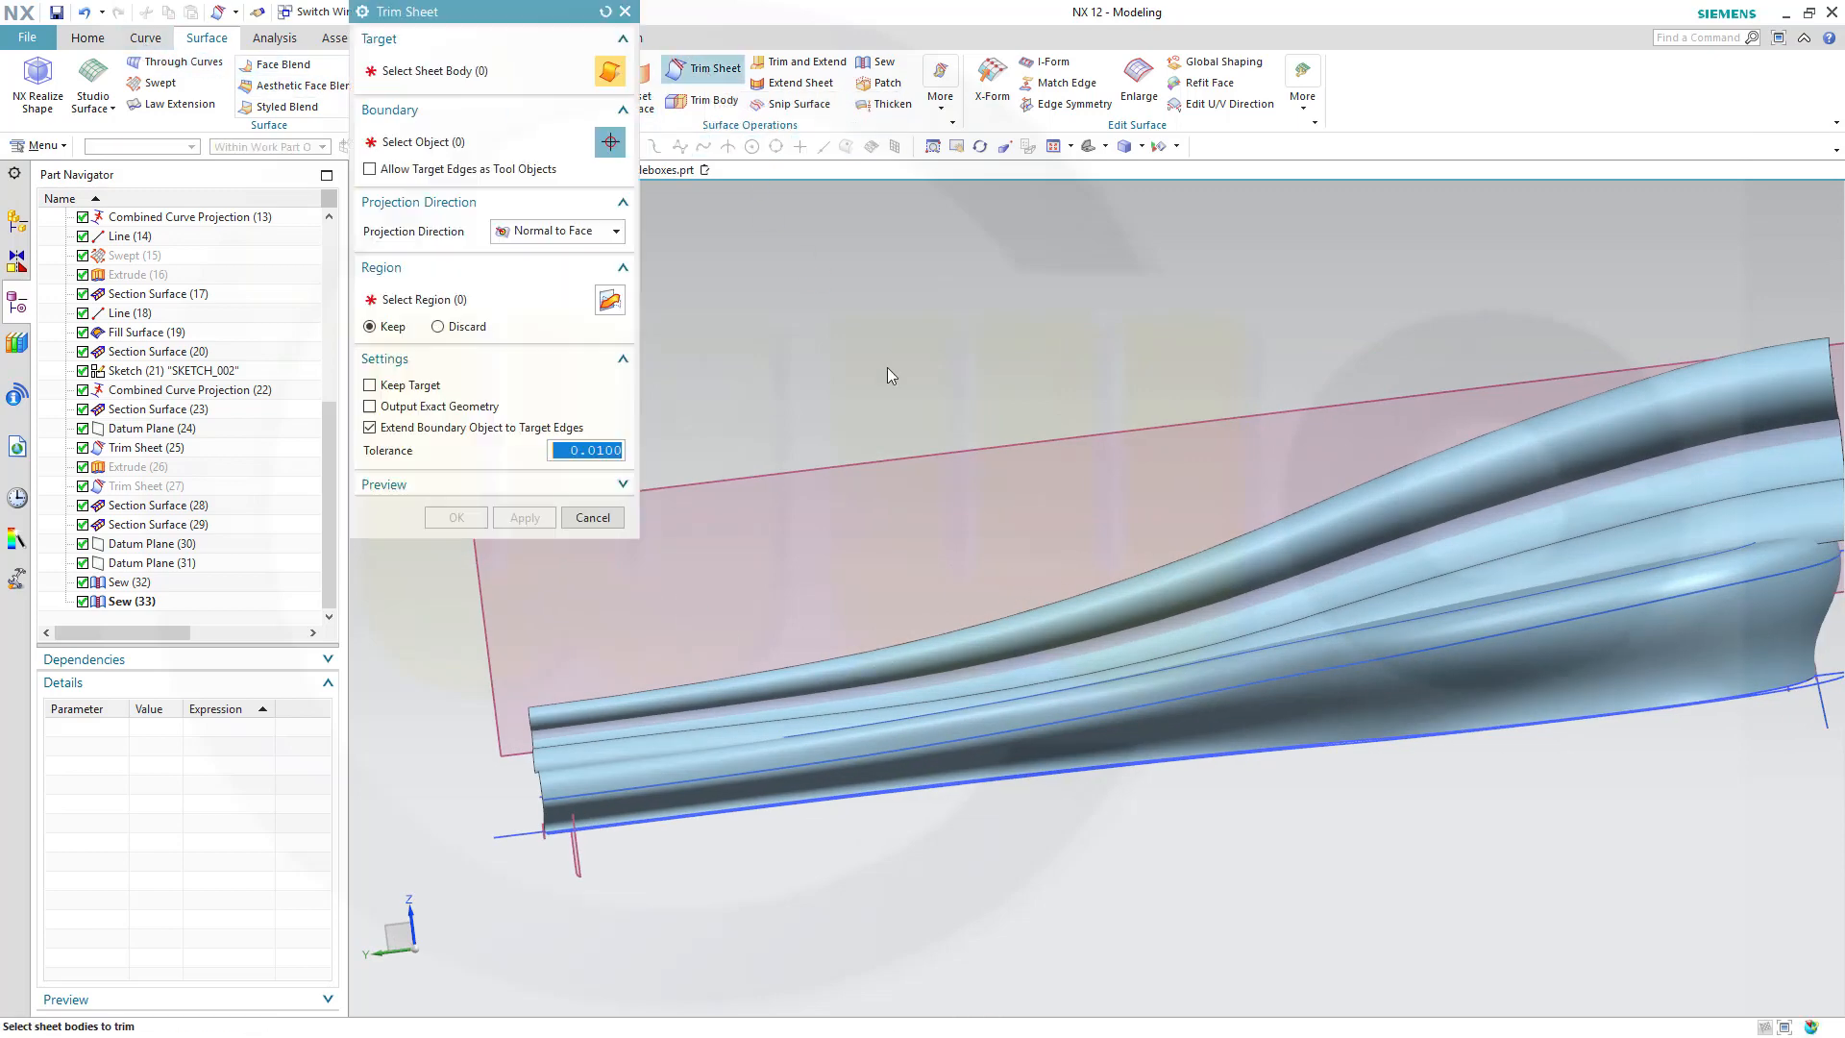
pyautogui.click(1177, 573)
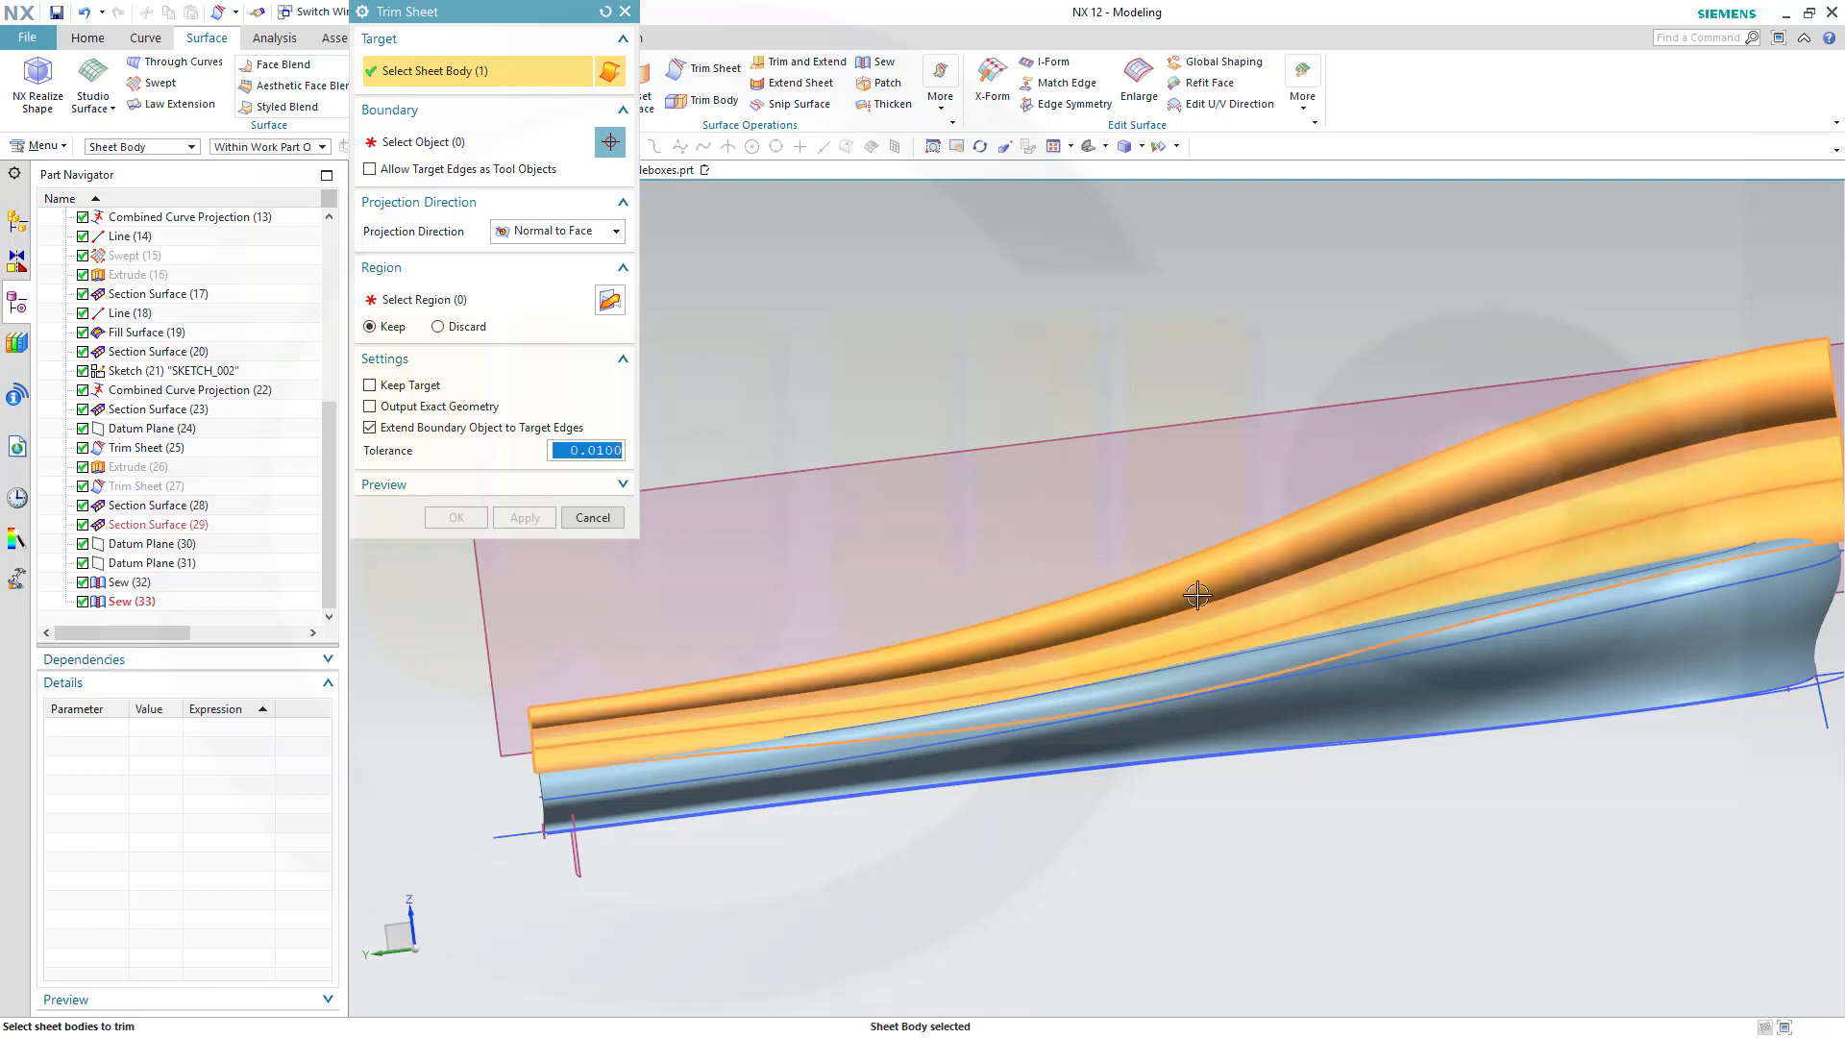
pyautogui.click(1259, 656)
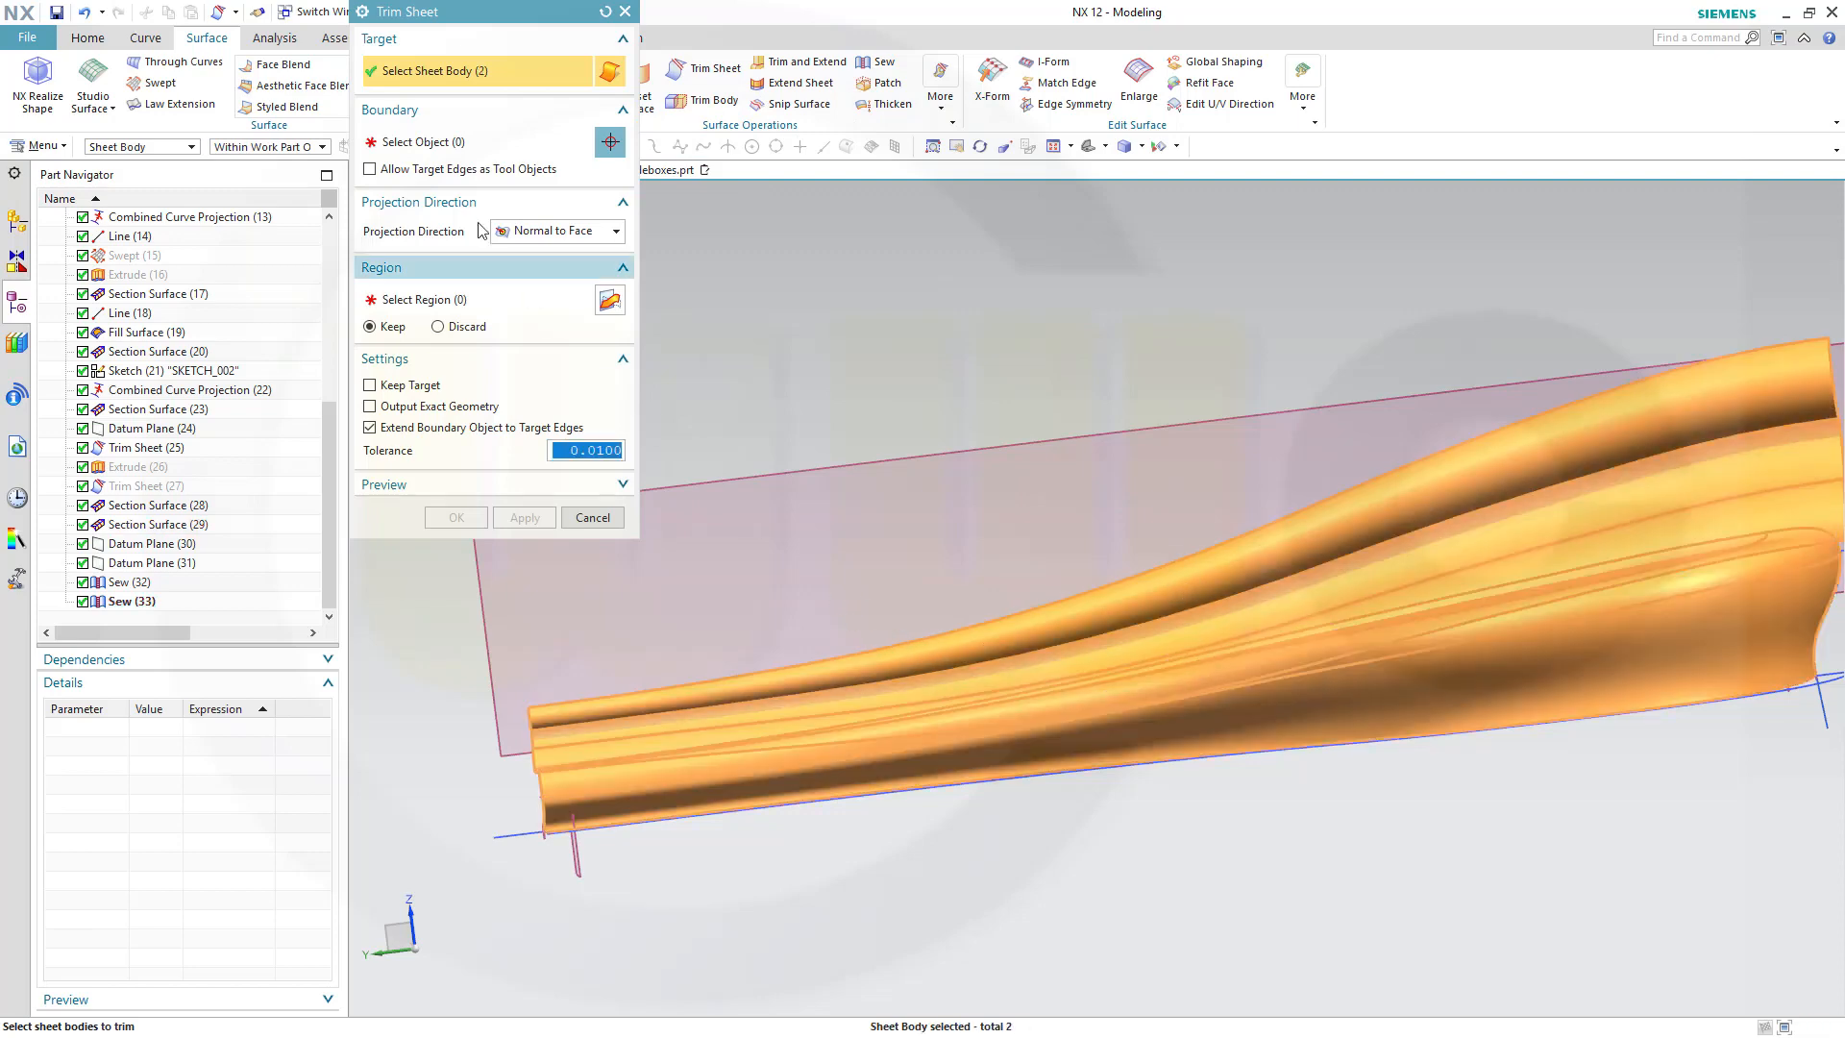
pyautogui.click(423, 143)
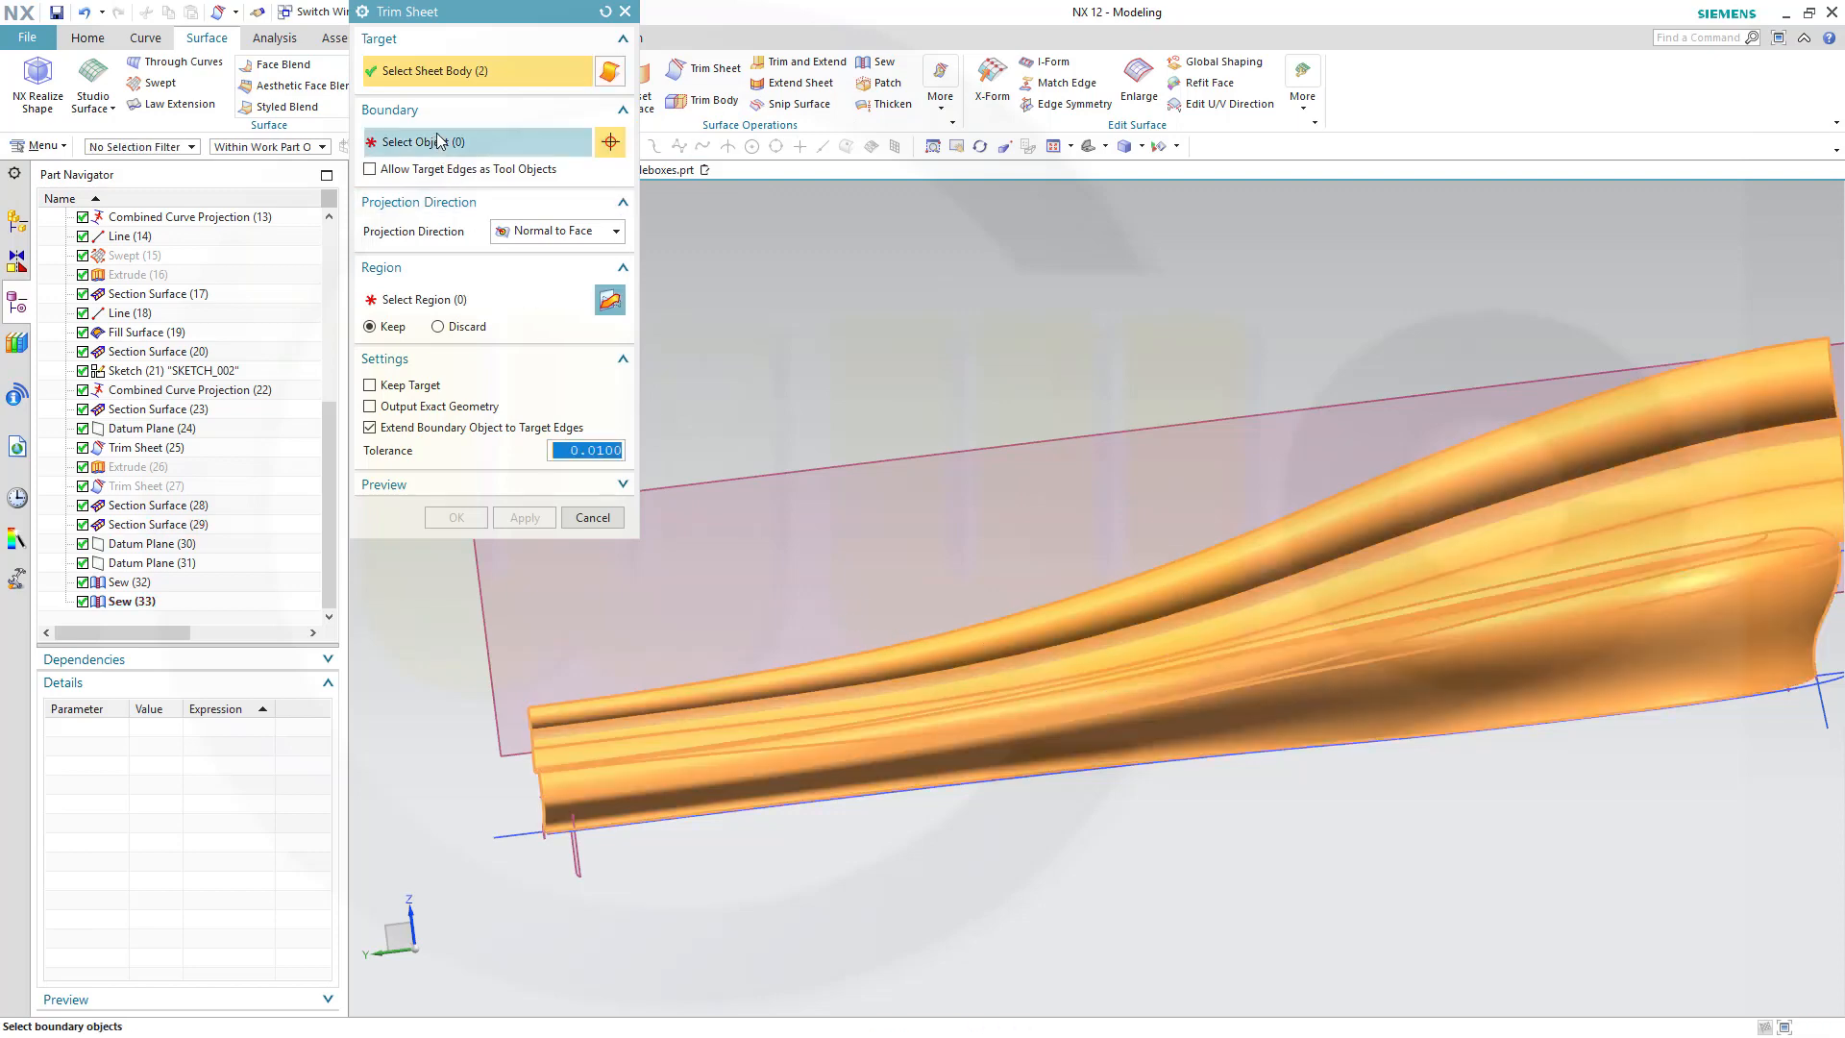
pyautogui.click(578, 870)
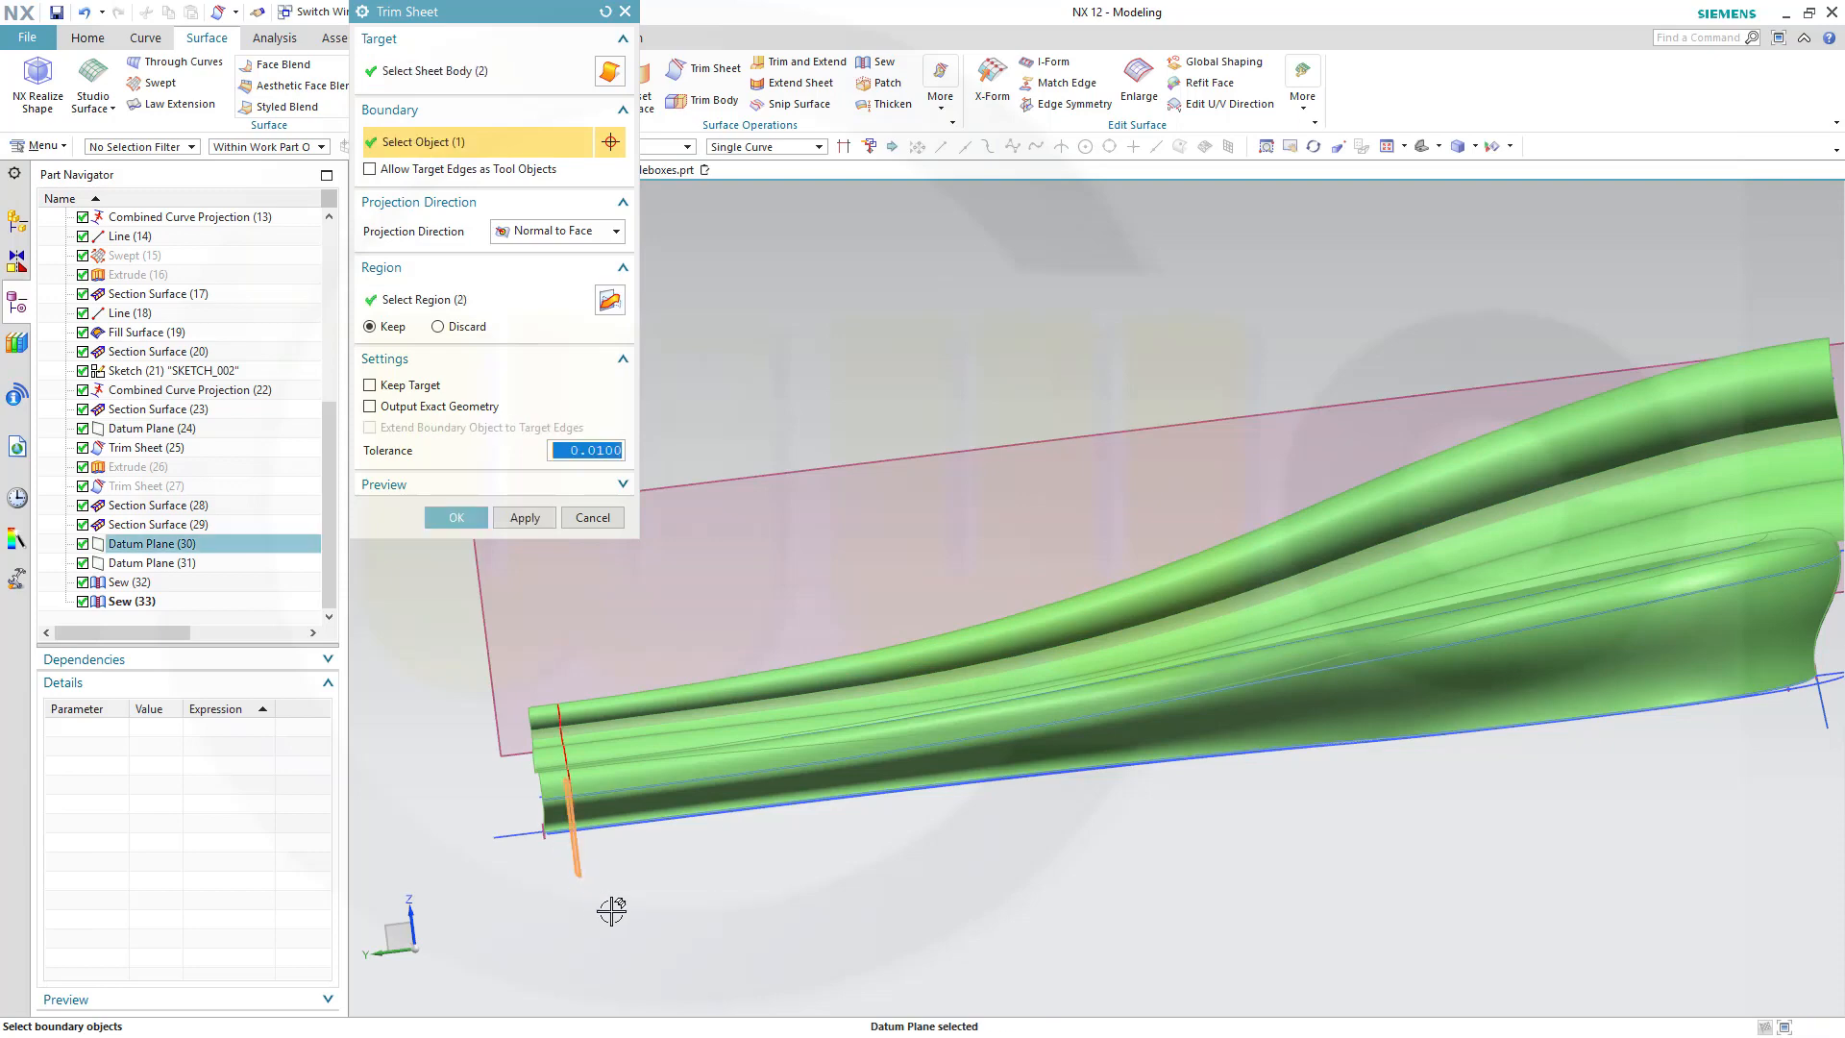
# Add the datum plane near the wide end as second boundary and trim both sewn sheets, keeping the middle region.
pyautogui.moveTo(673, 878); pyautogui.dragTo(775, 893, button='middle')
pyautogui.moveTo(1280, 877); pyautogui.dragTo(1231, 852, button='middle')
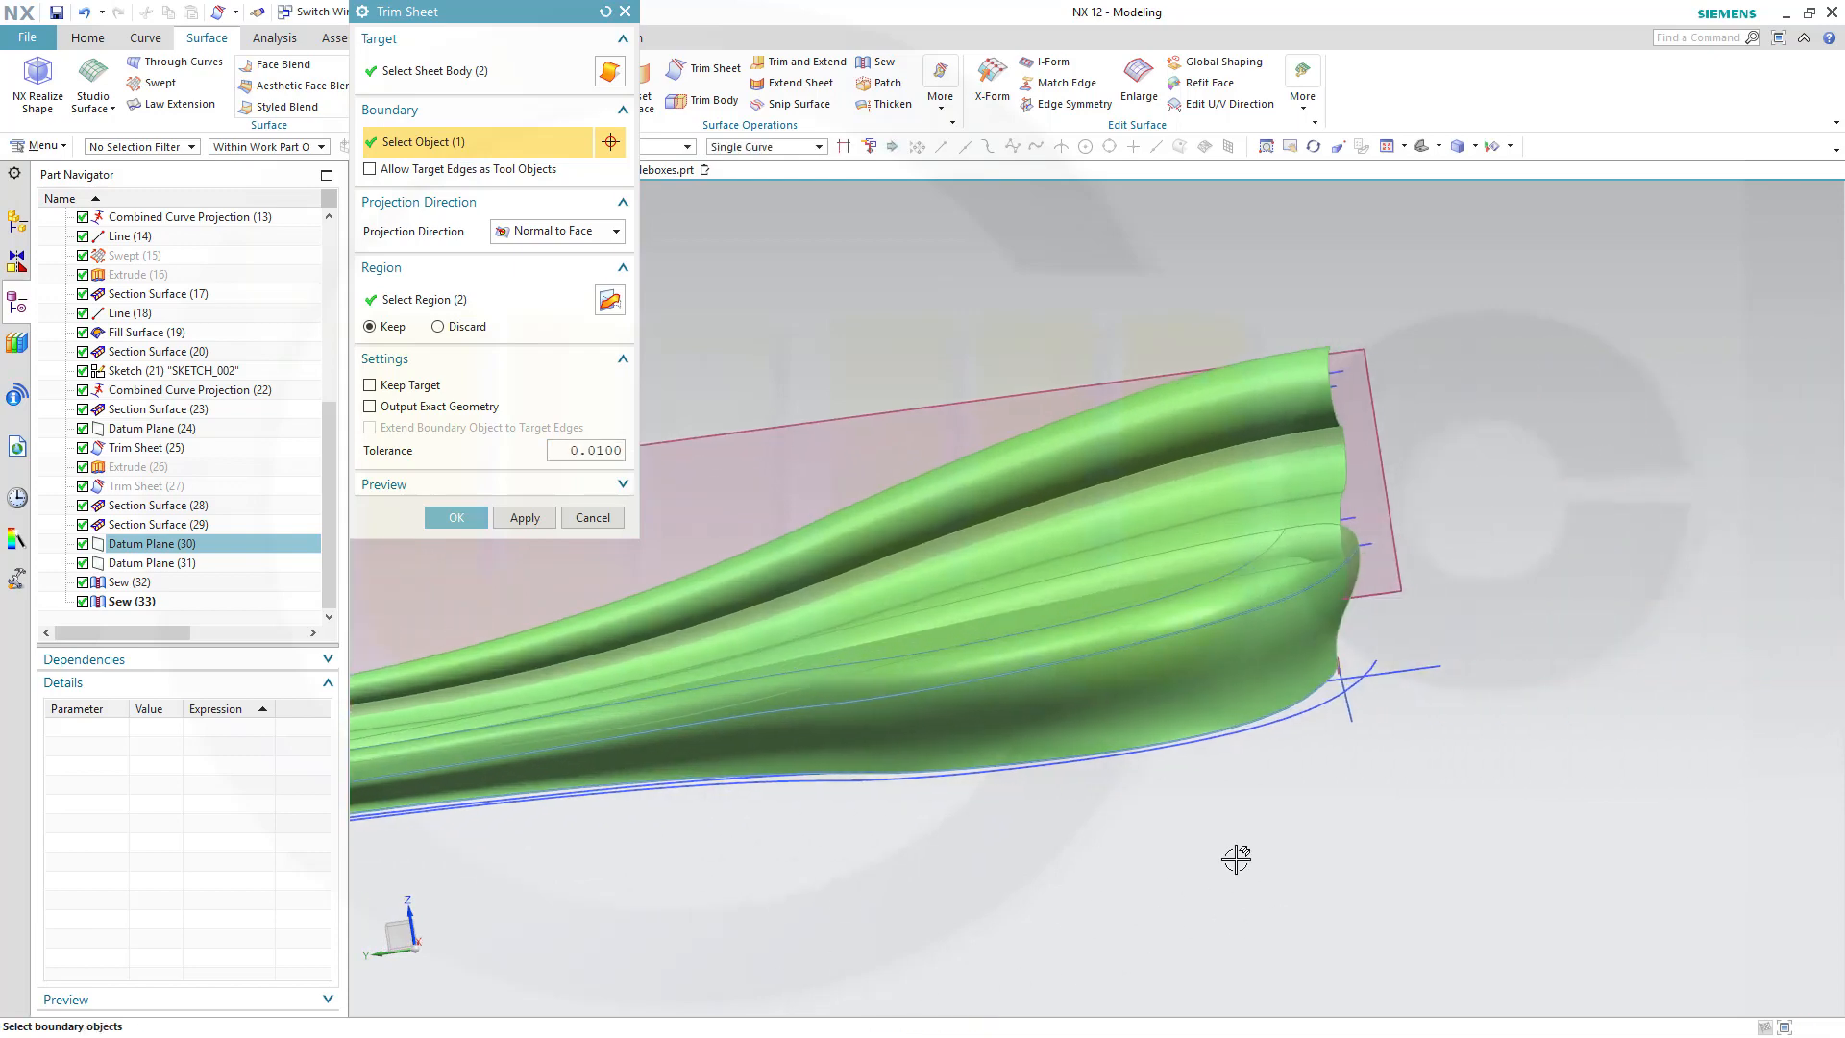
pyautogui.scroll(1, 1288, 790)
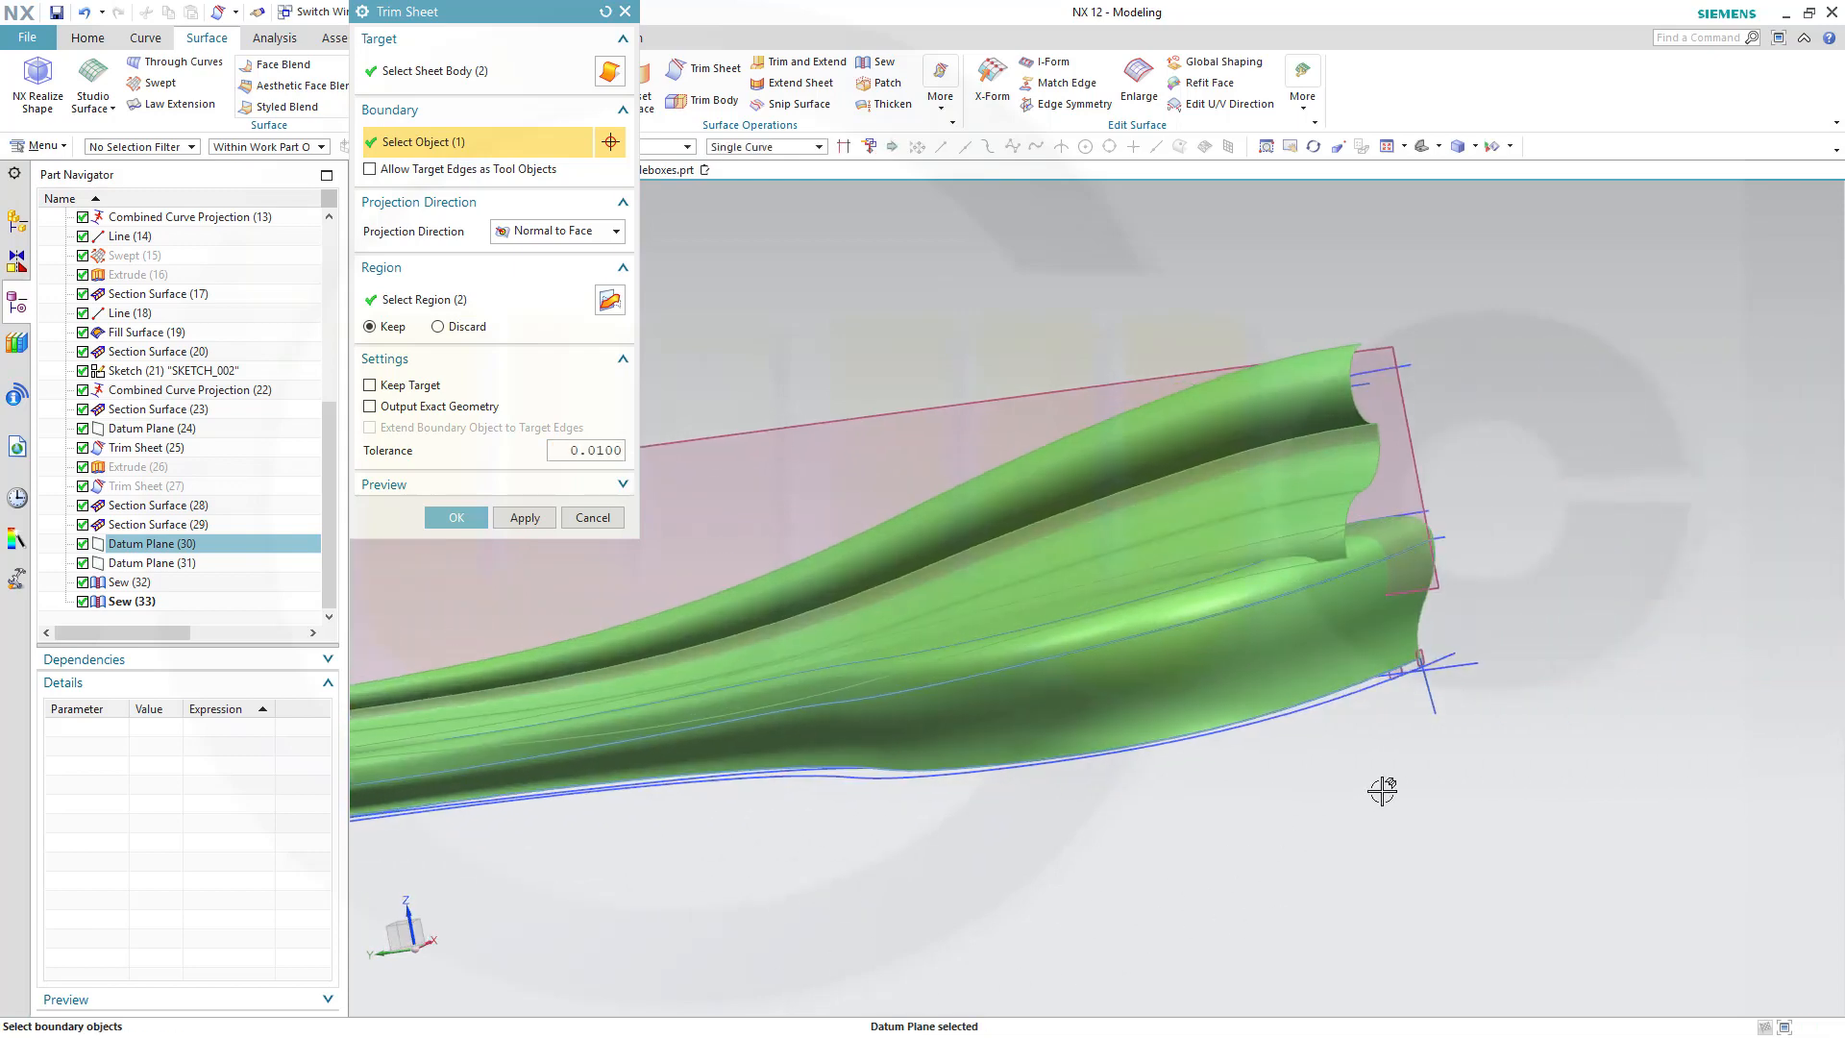
pyautogui.scroll(3, 1416, 718)
pyautogui.scroll(1, 1388, 672)
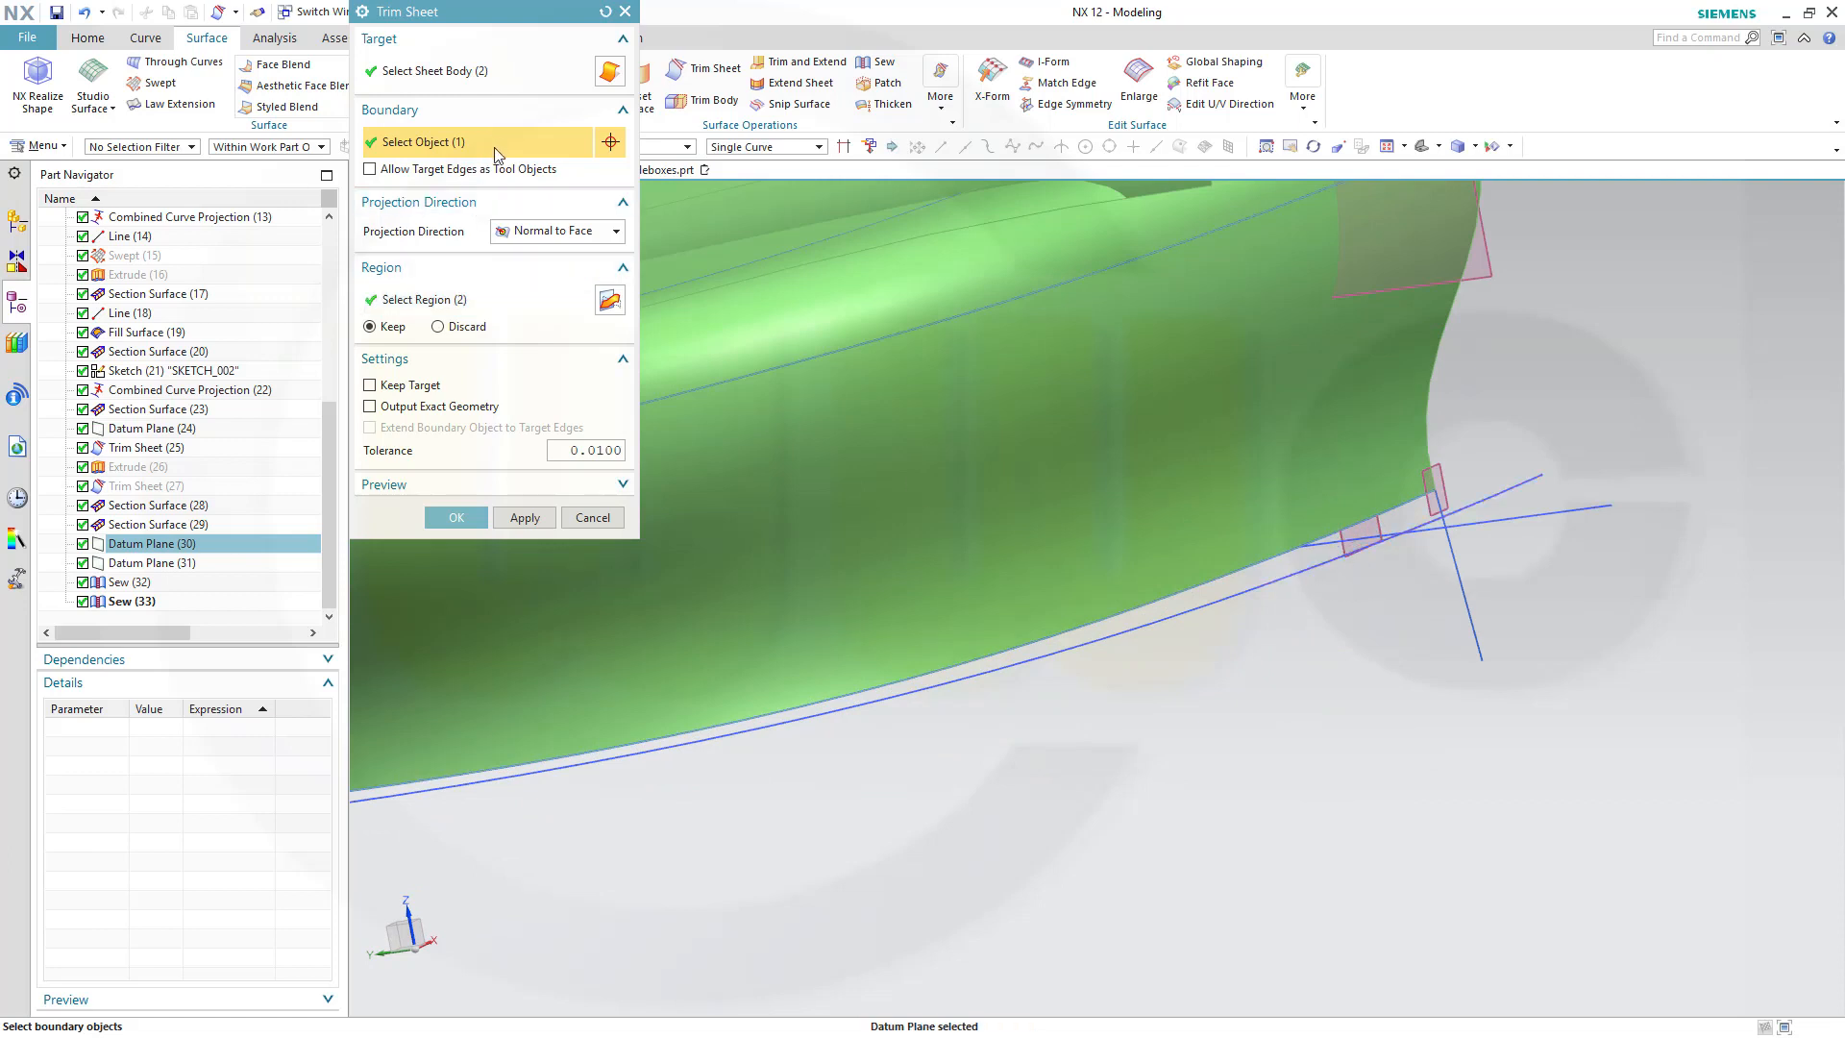
pyautogui.click(1340, 543)
pyautogui.scroll(-5, 1330, 647)
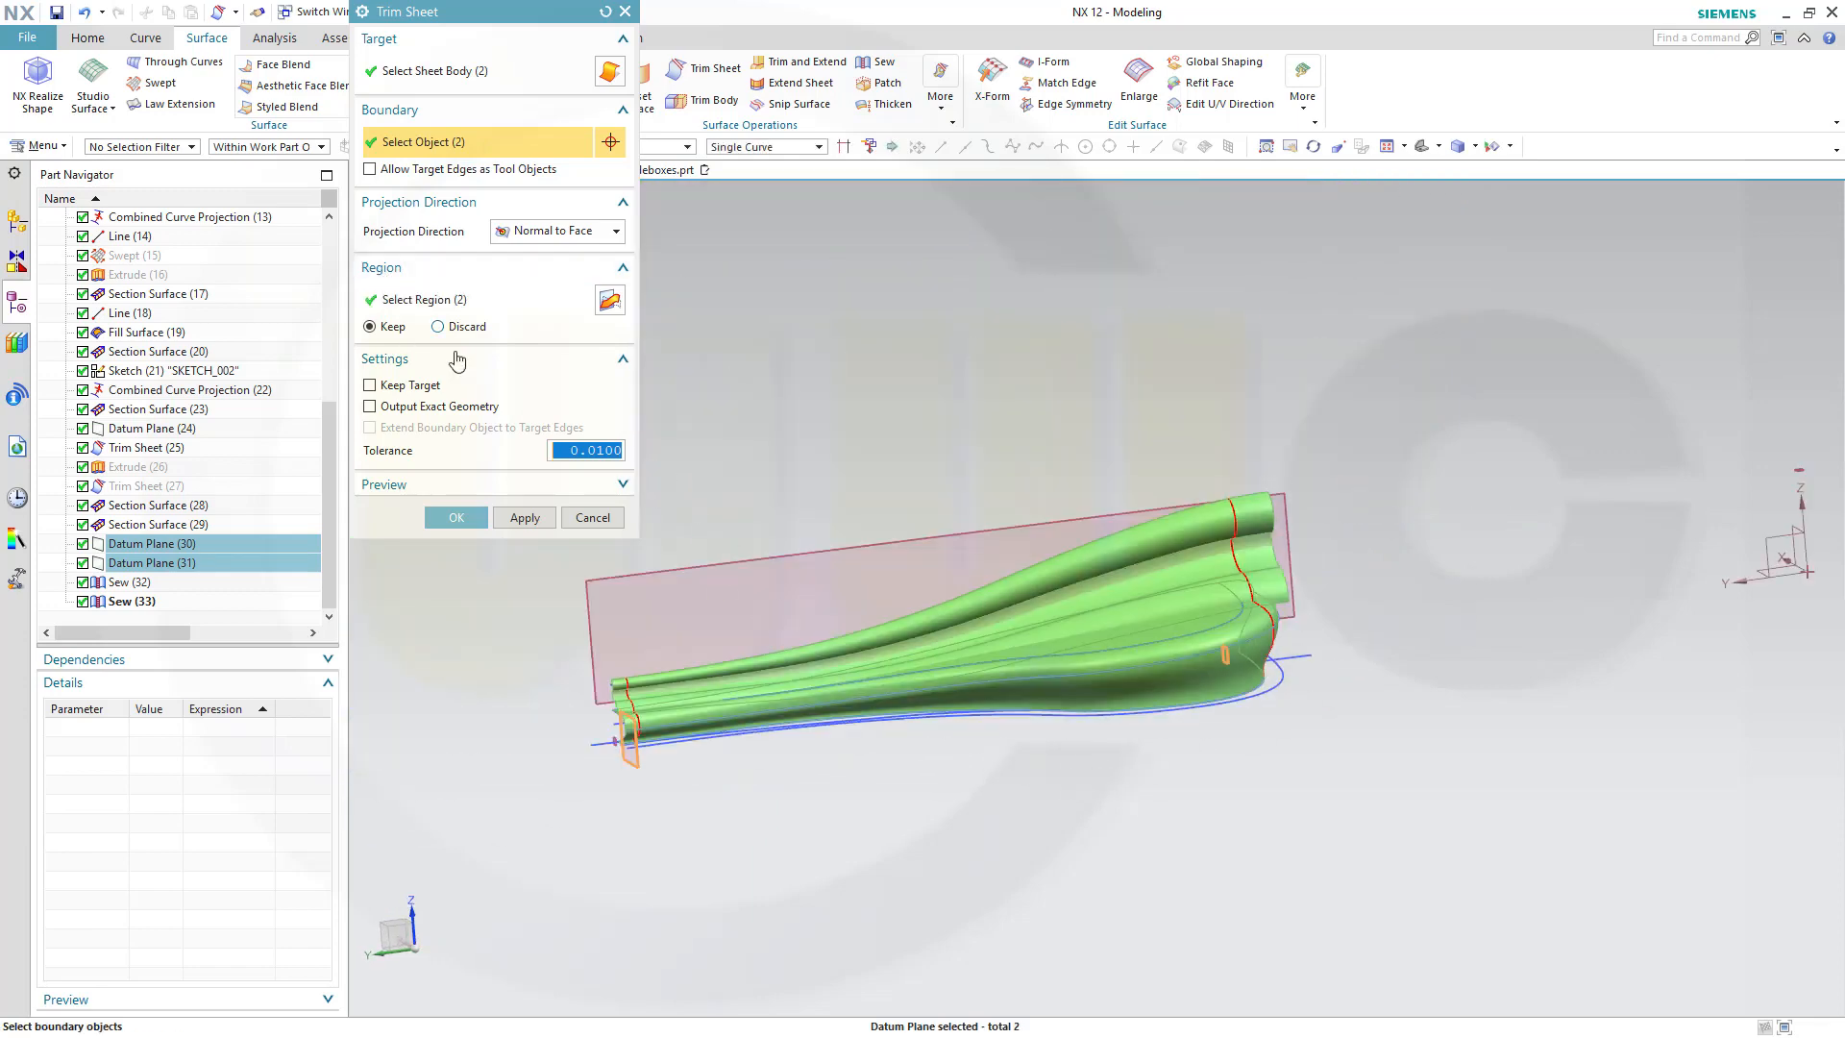
pyautogui.click(447, 520)
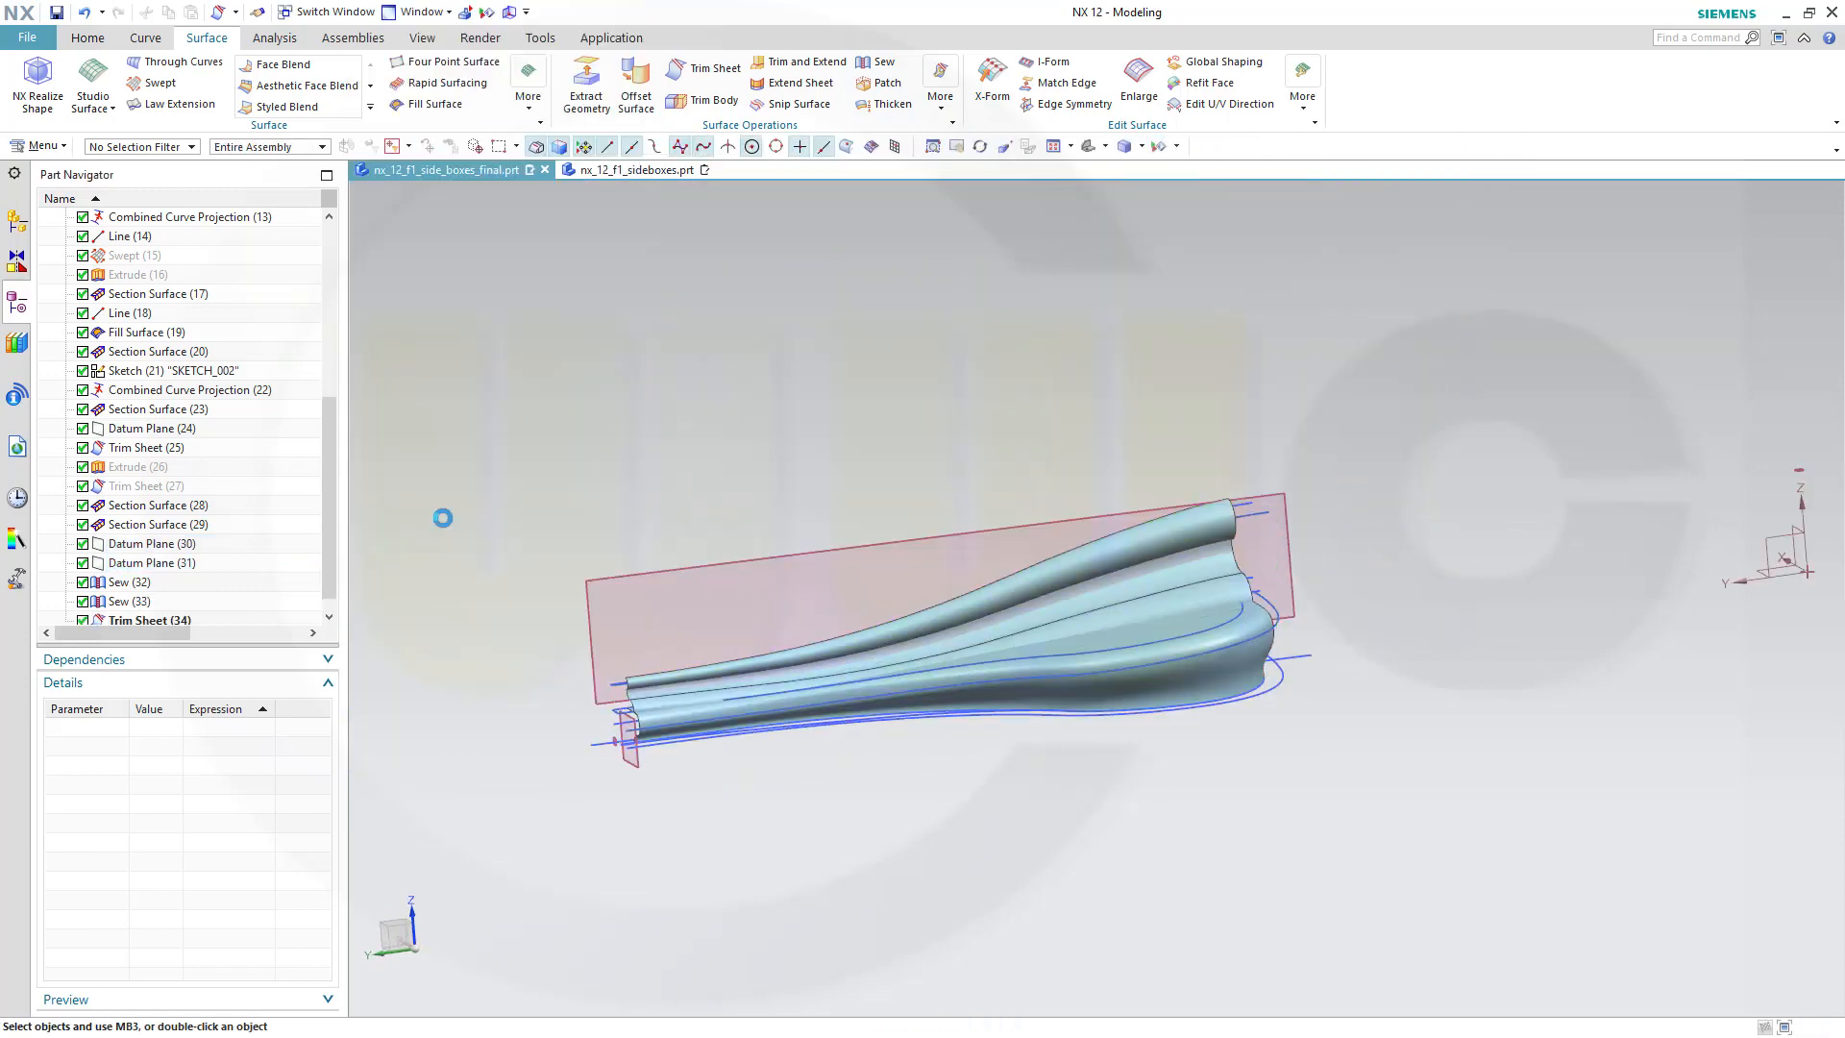
# Trim the lower sewn sheet with the three faces of the upper sewn sheet as boundary, keeping the outer lower region.
pyautogui.moveTo(604, 575); pyautogui.dragTo(943, 596, button='middle')
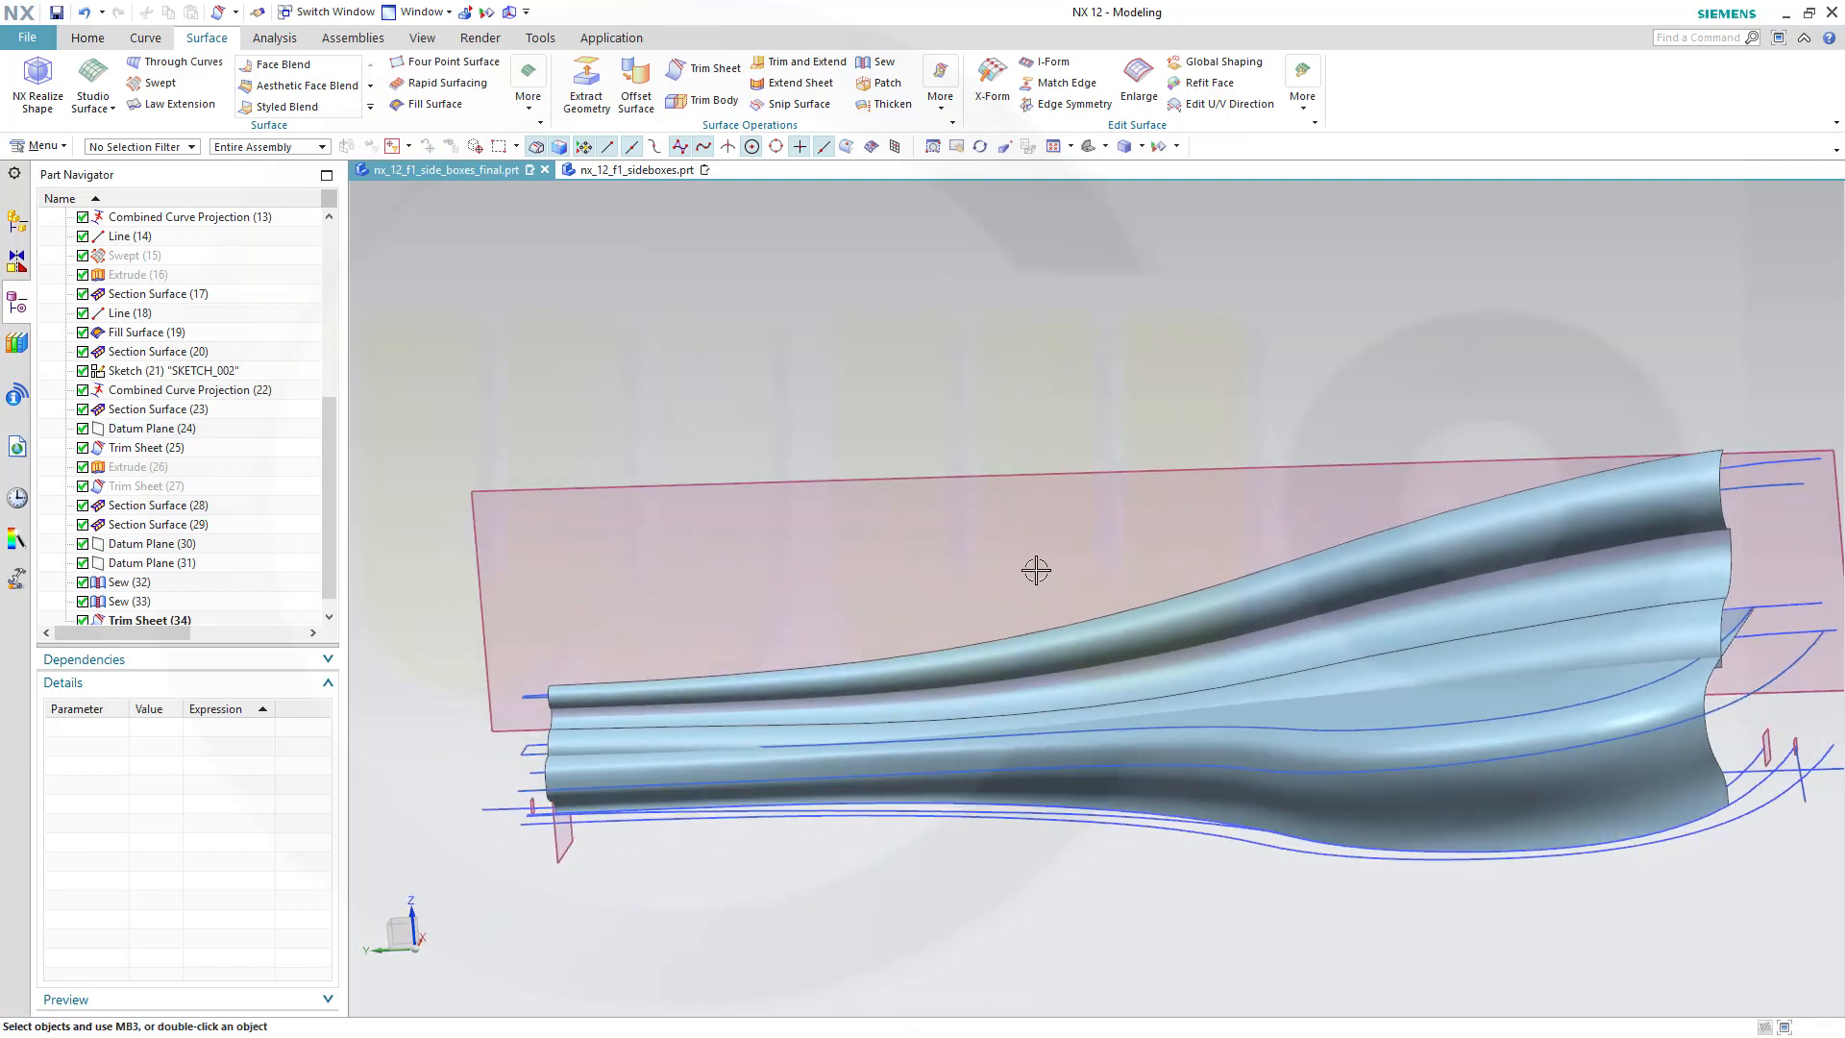
pyautogui.moveTo(1225, 399)
pyautogui.mouseDown(button='middle')
pyautogui.moveTo(1202, 395)
pyautogui.moveTo(1252, 412)
pyautogui.mouseUp(button='middle')
pyautogui.keyDown('shift'); pyautogui.moveTo(1435, 425); pyautogui.dragTo(1235, 441, button='middle'); pyautogui.keyUp('shift')
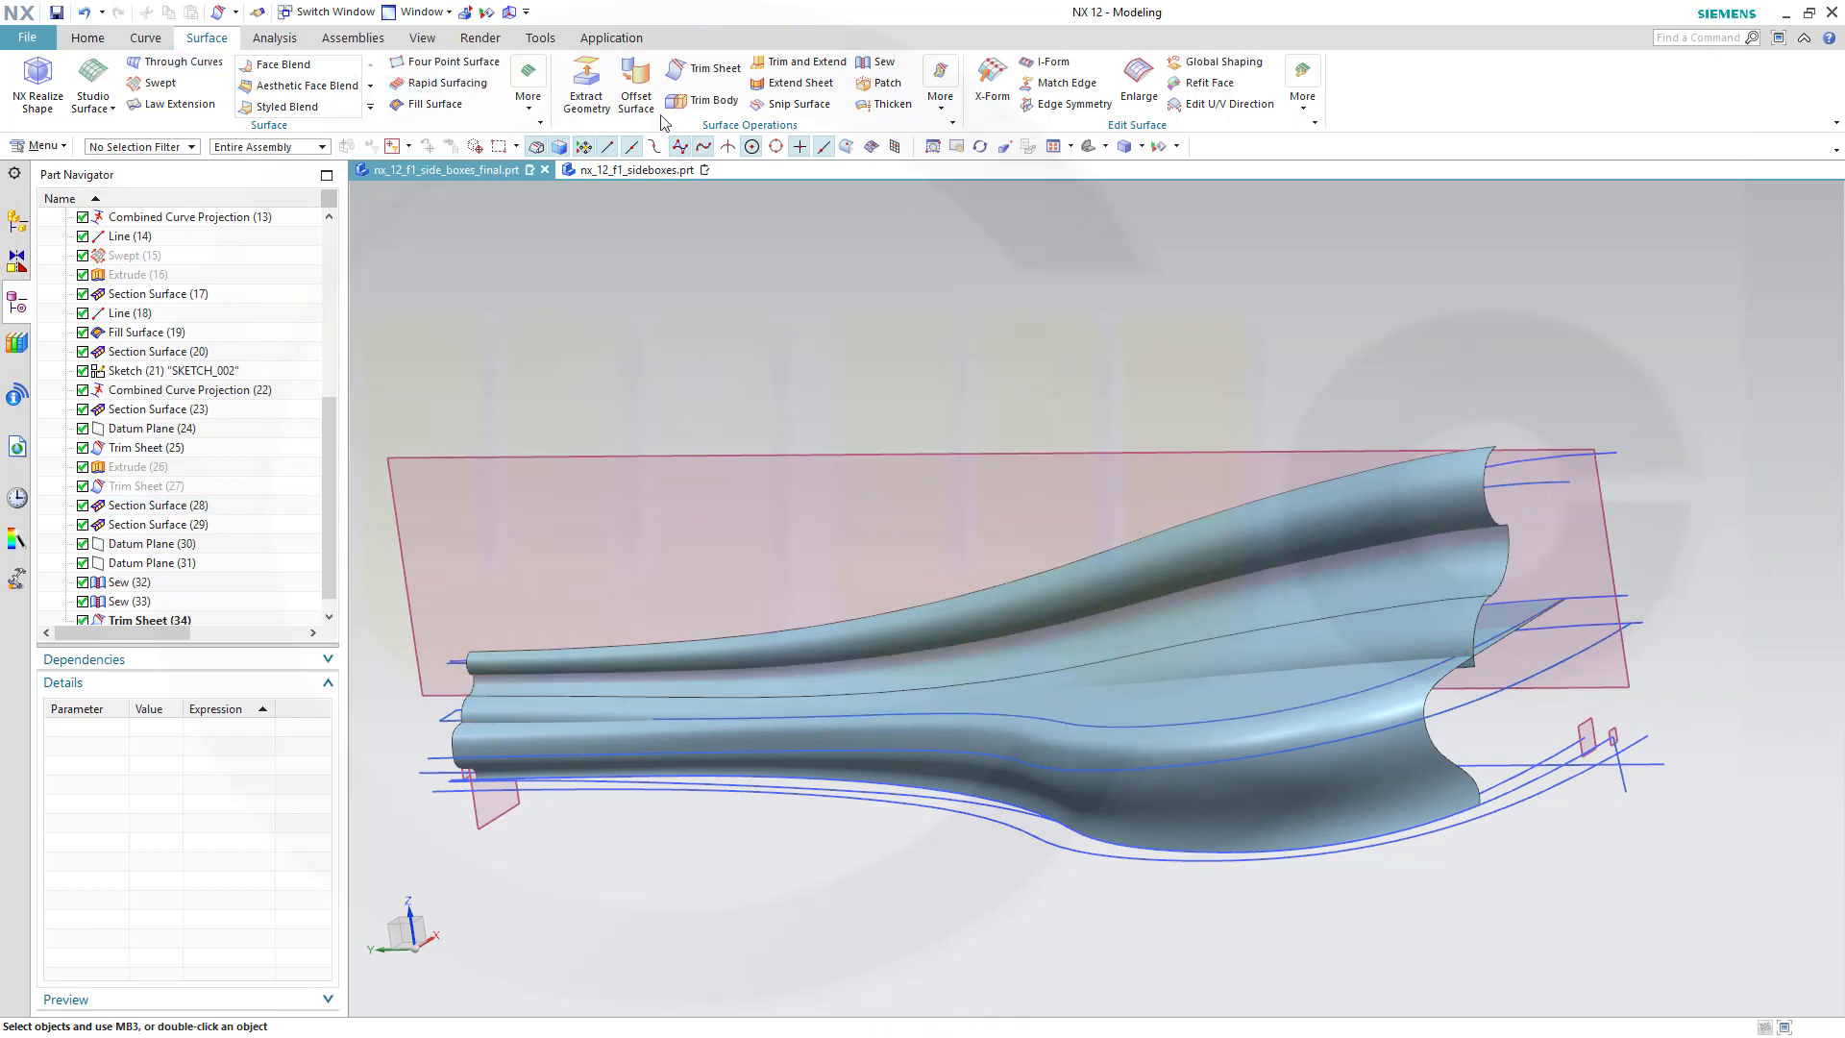
pyautogui.click(703, 68)
pyautogui.moveTo(1204, 383); pyautogui.dragTo(1169, 384, button='middle')
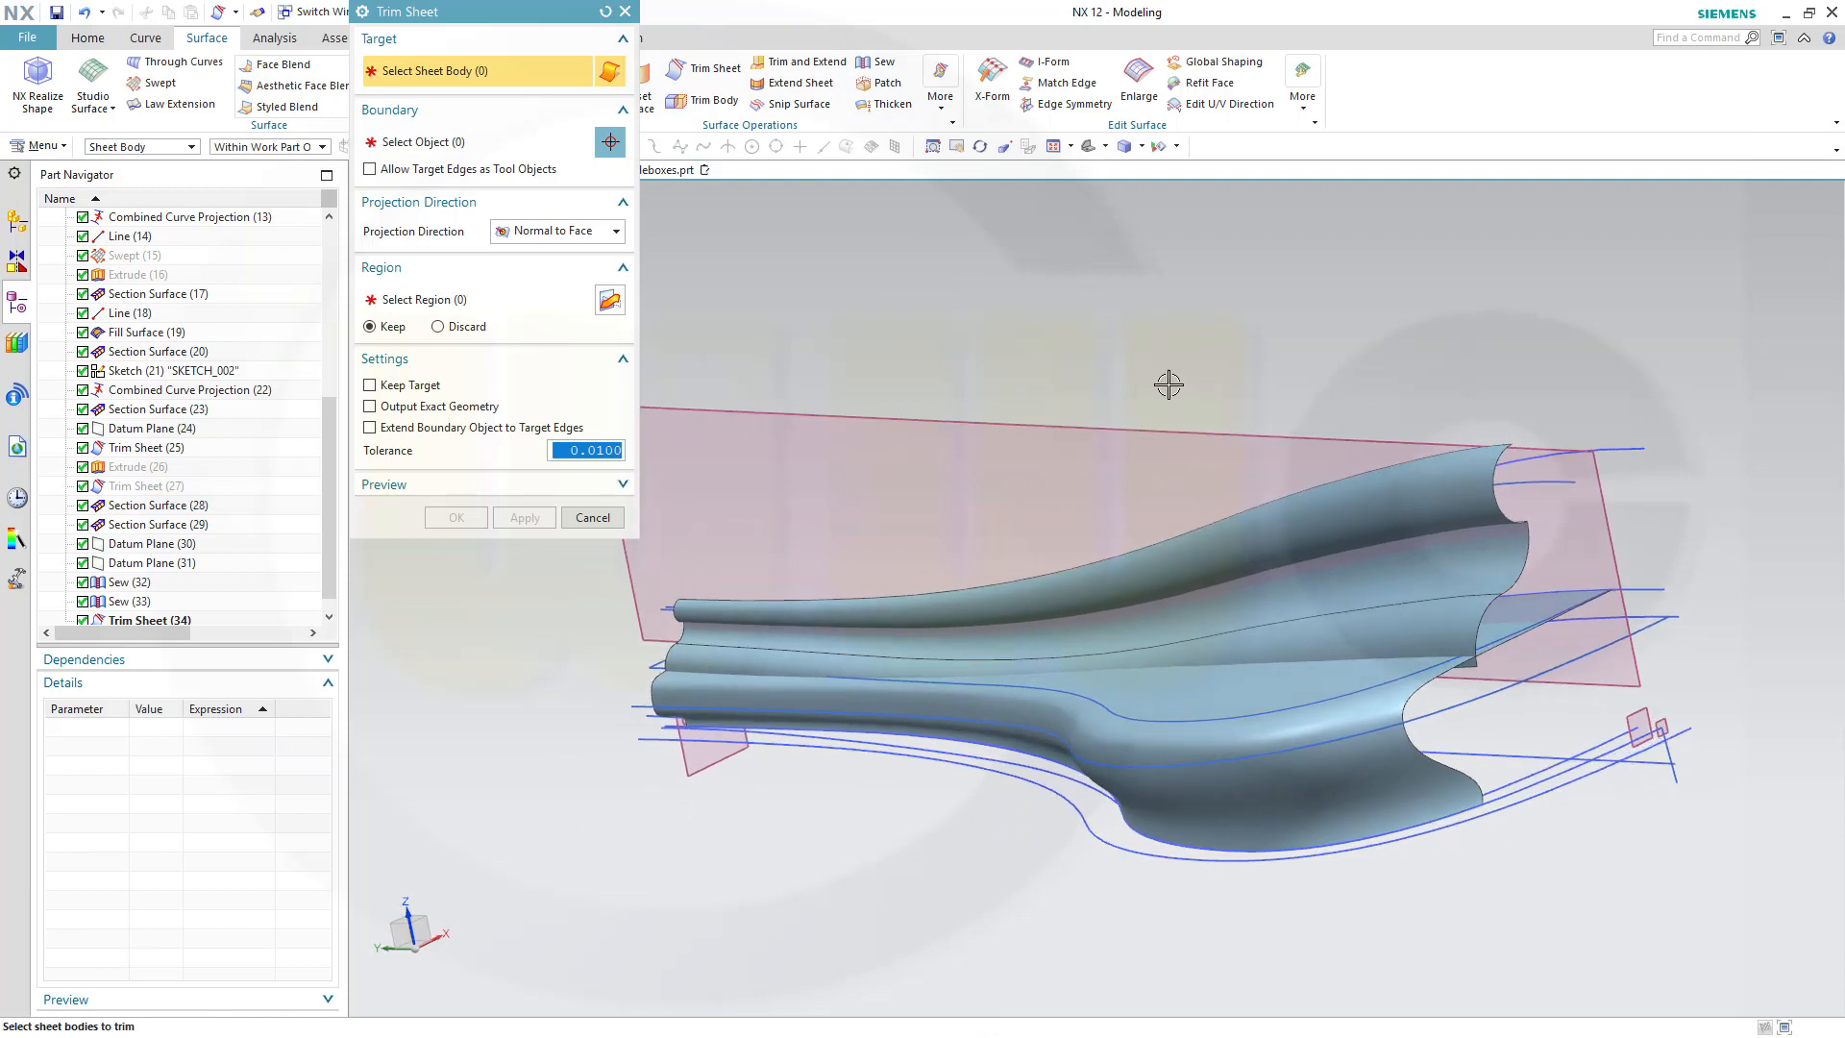
pyautogui.click(1207, 709)
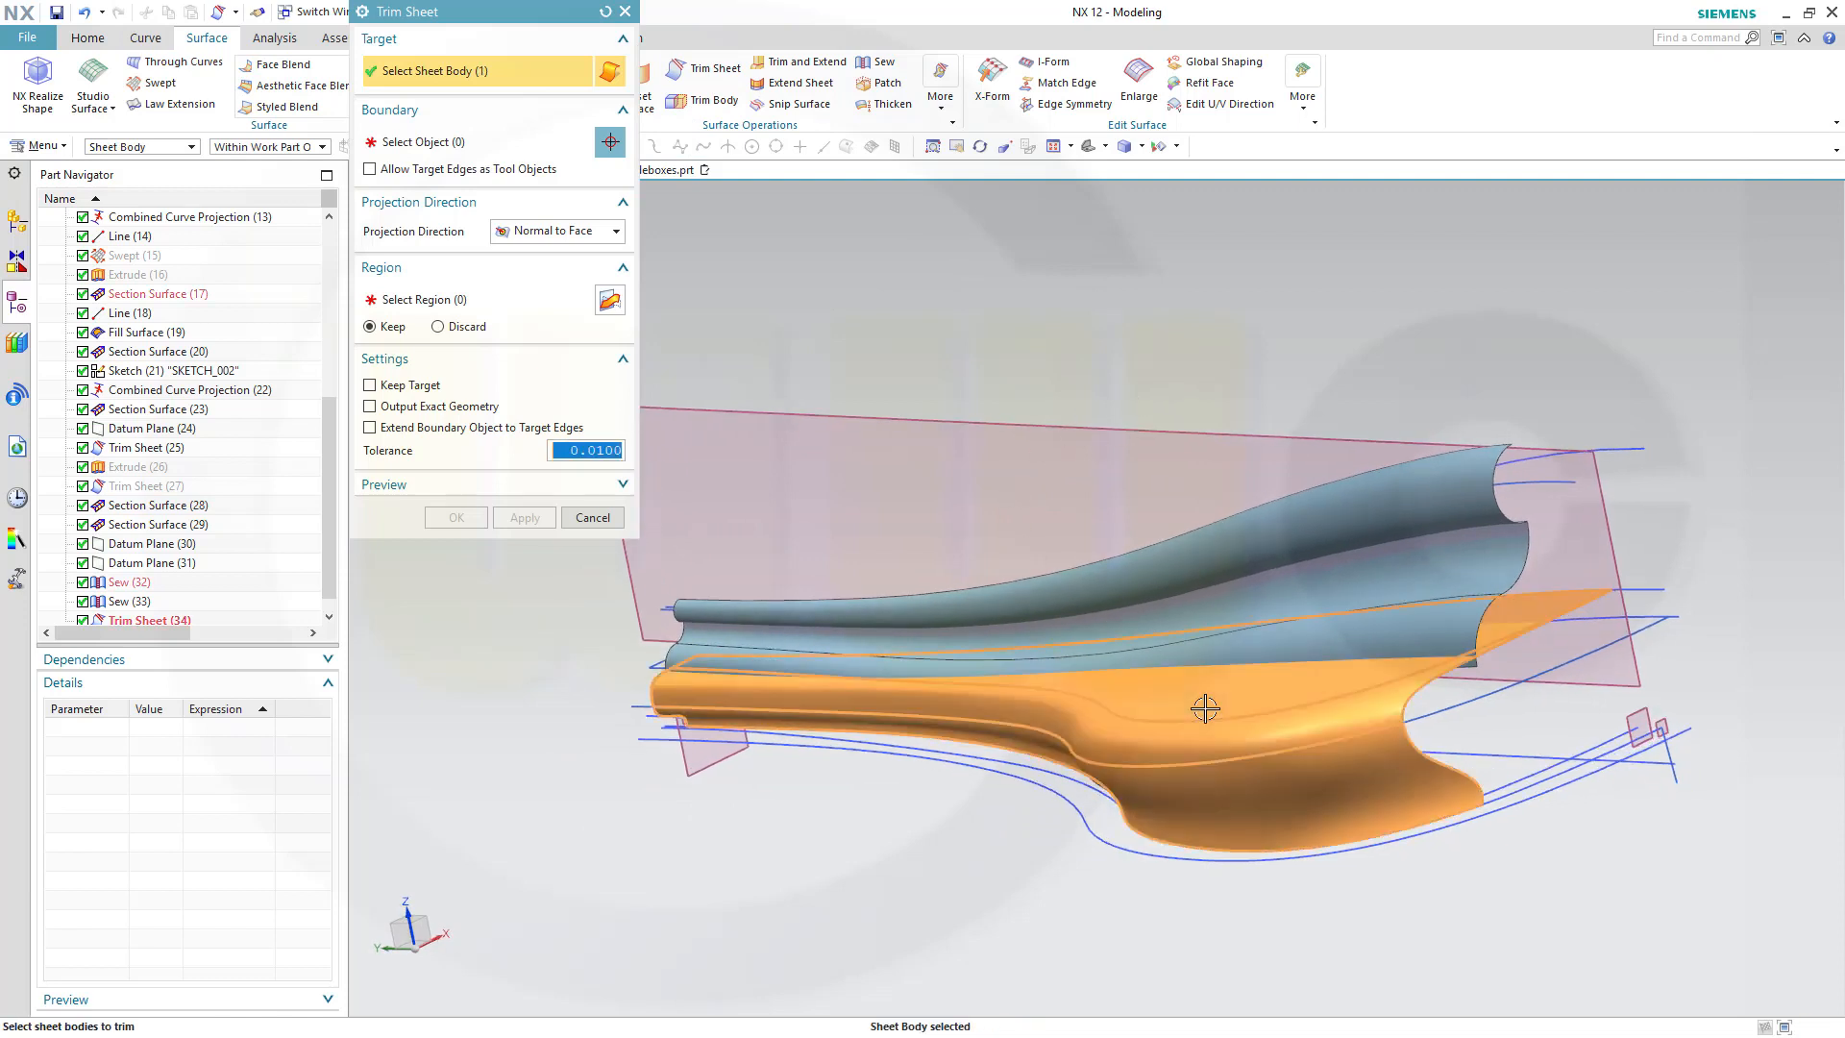
pyautogui.click(510, 144)
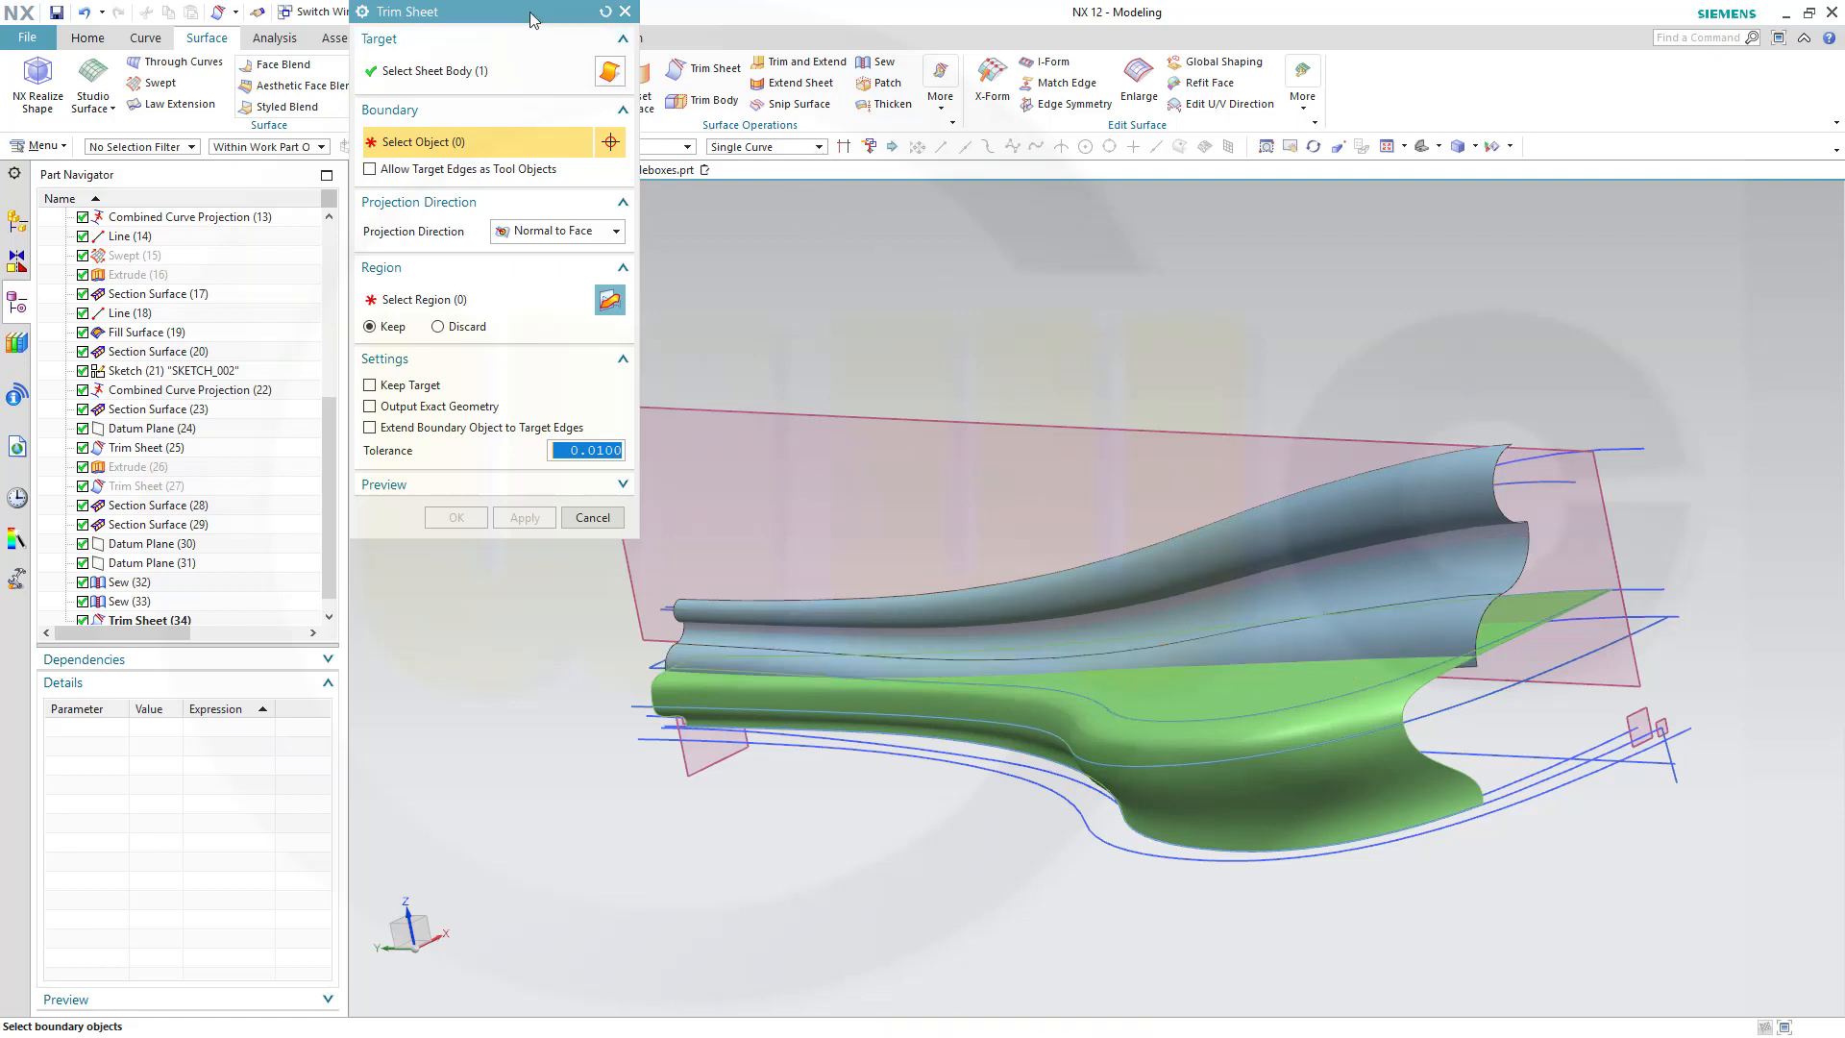
pyautogui.moveTo(392, 5); pyautogui.dragTo(391, 165)
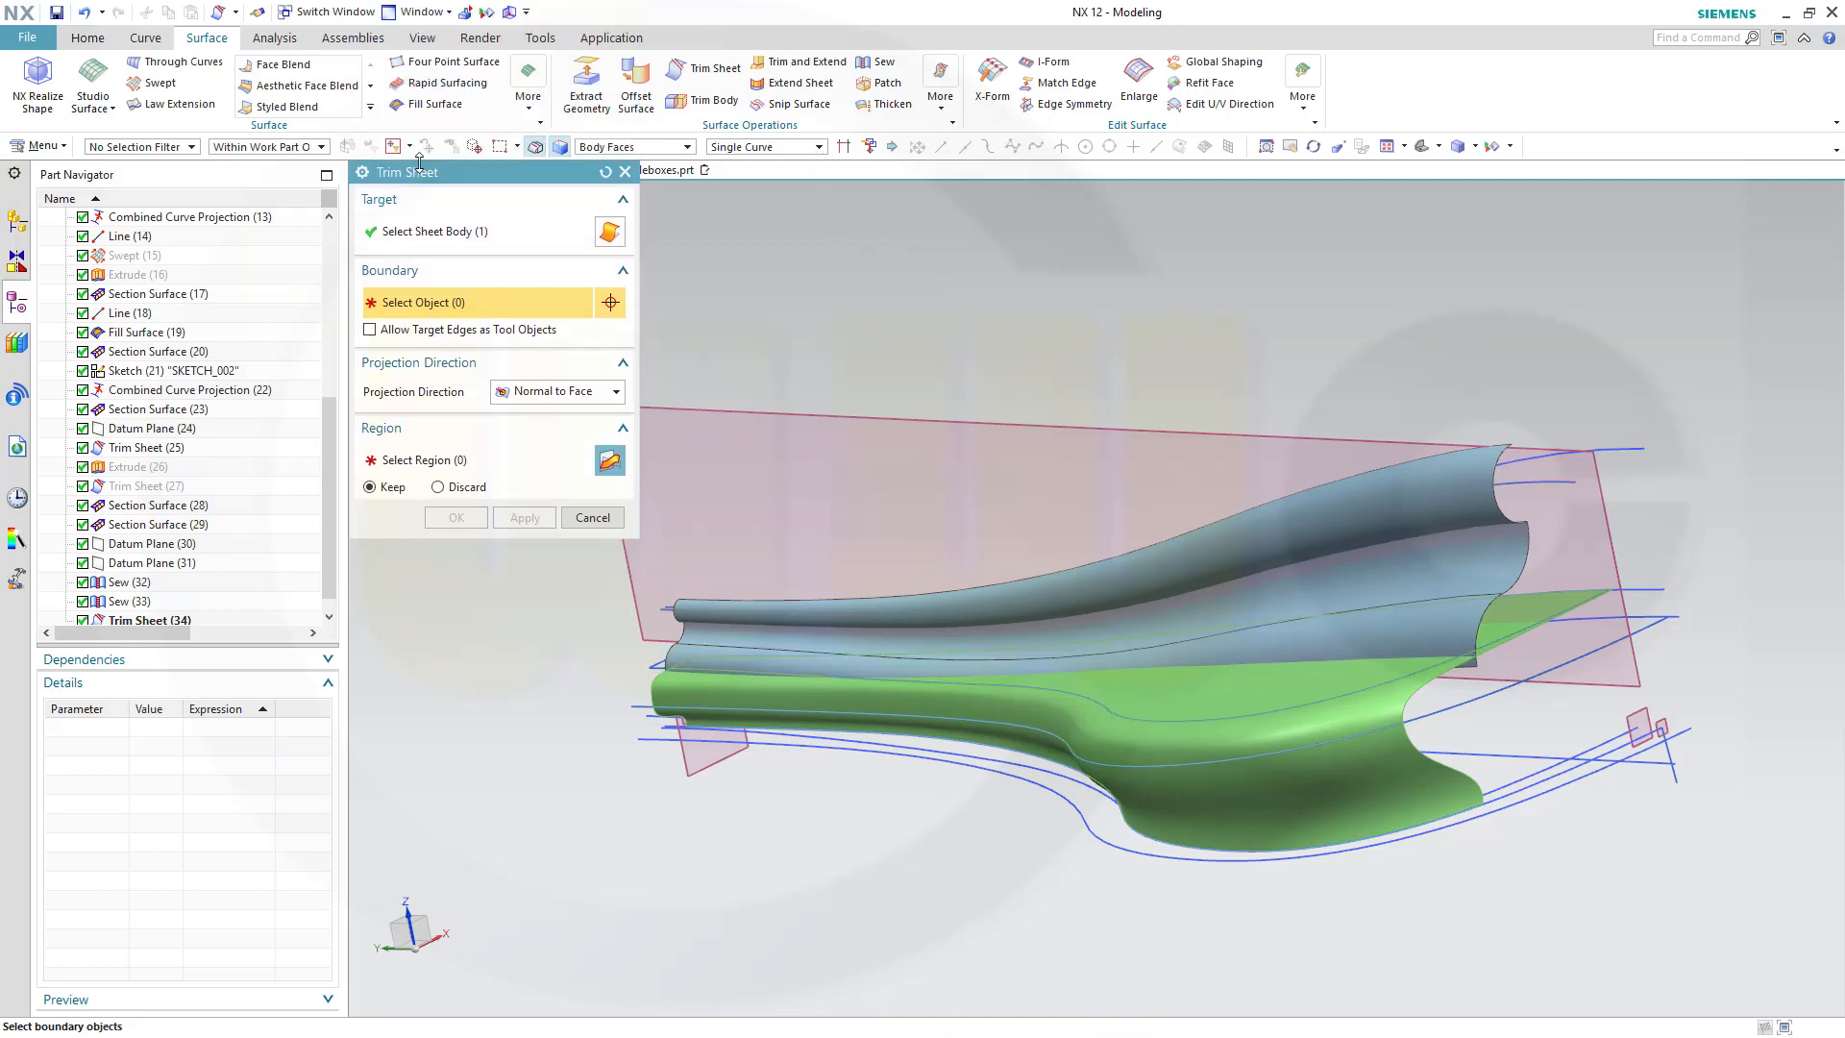
pyautogui.click(1395, 580)
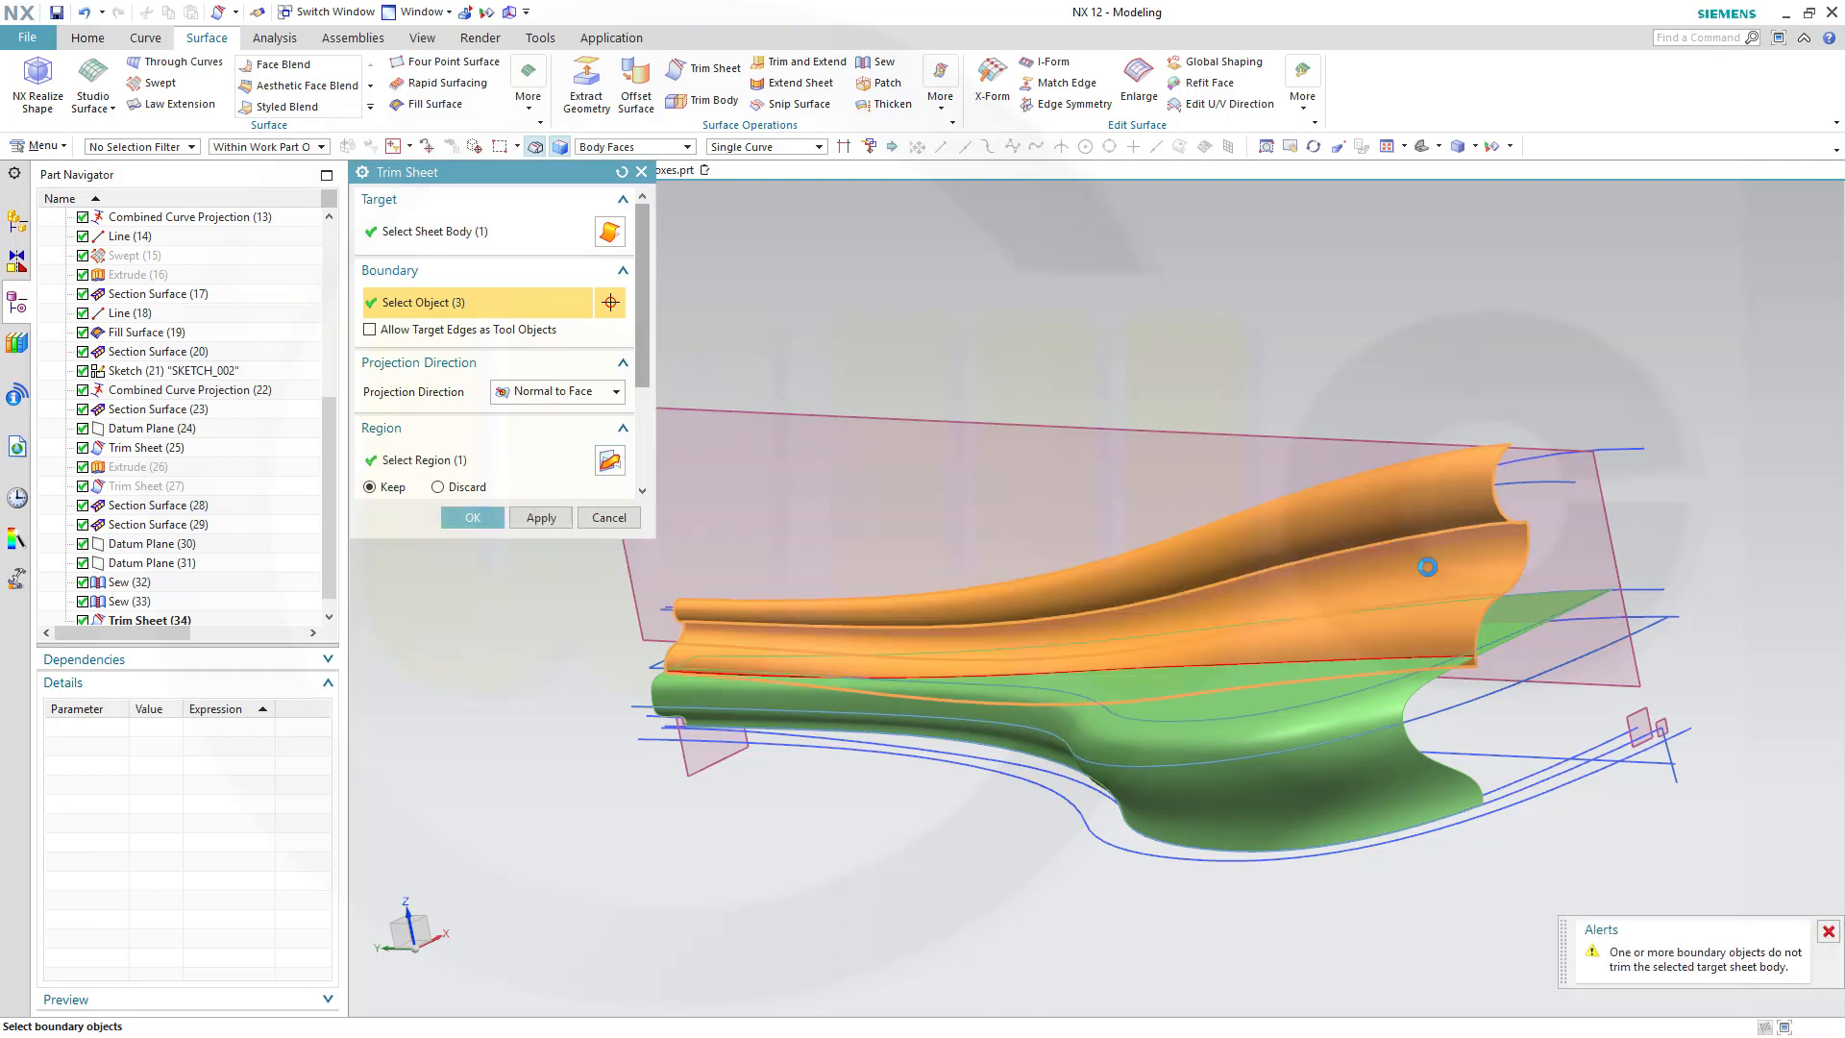
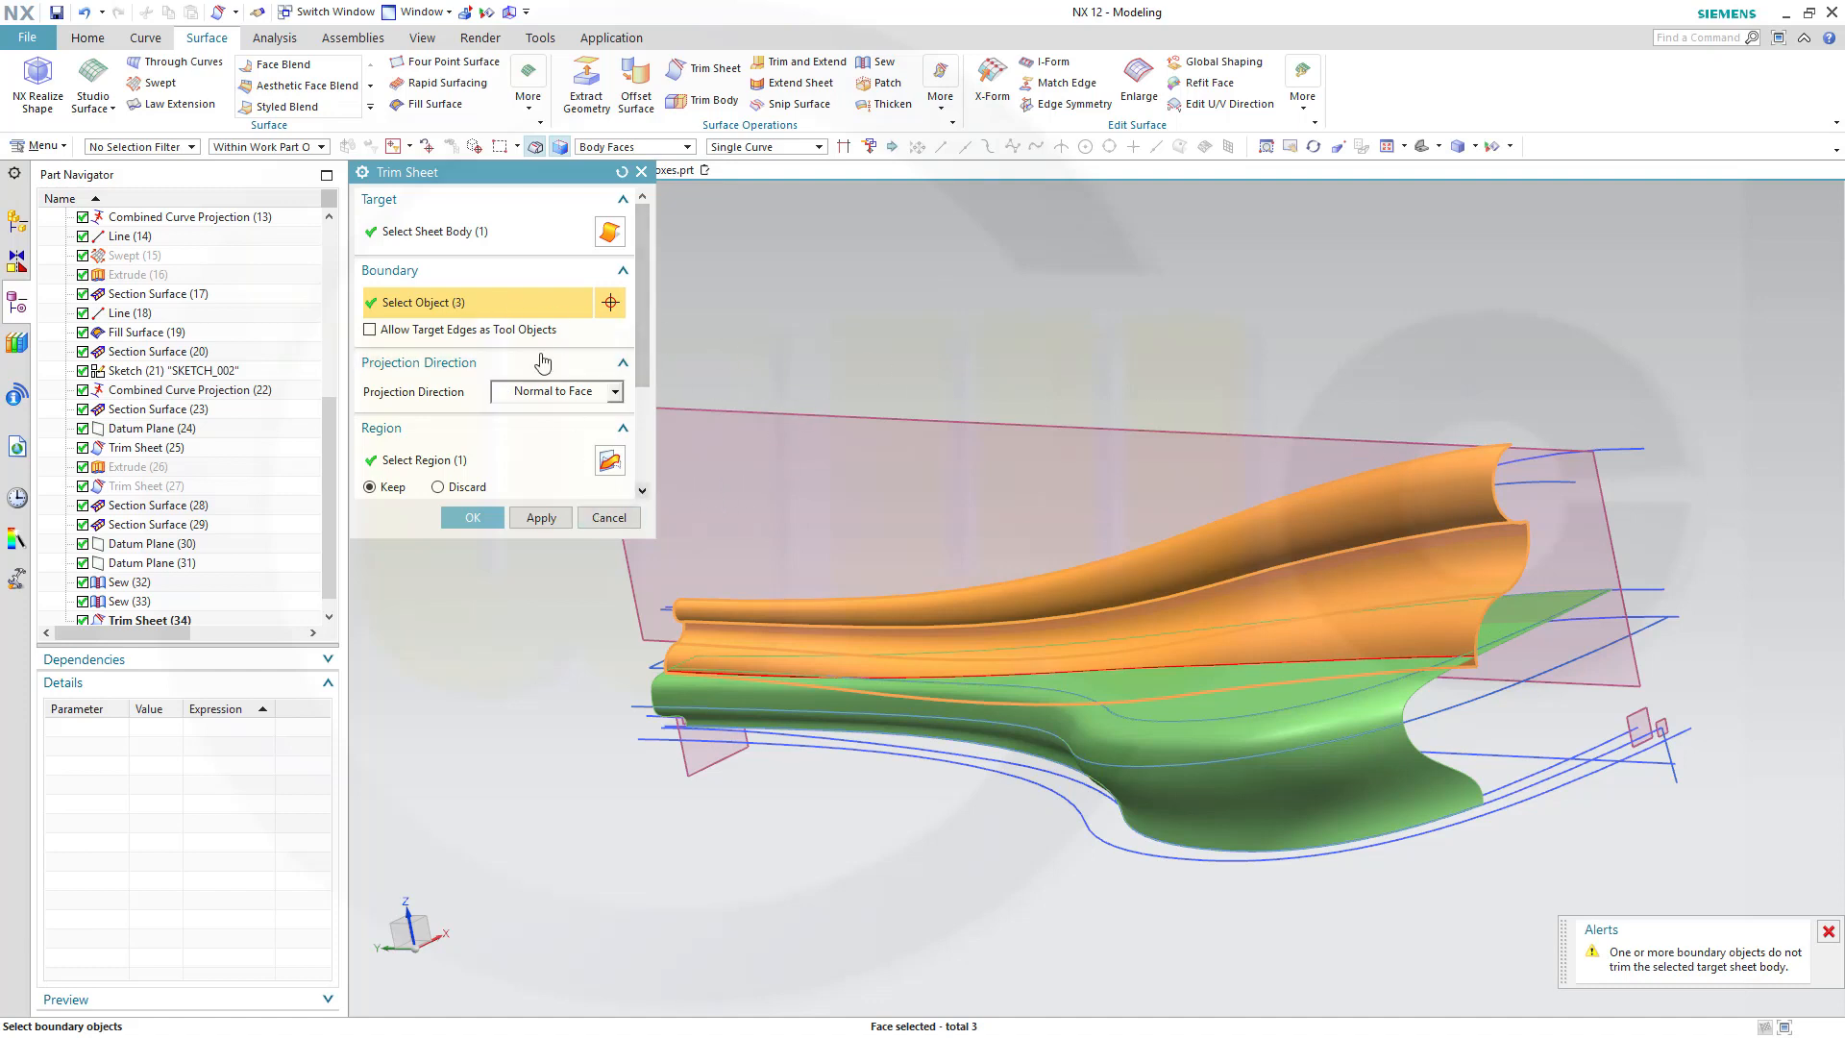
pyautogui.click(471, 517)
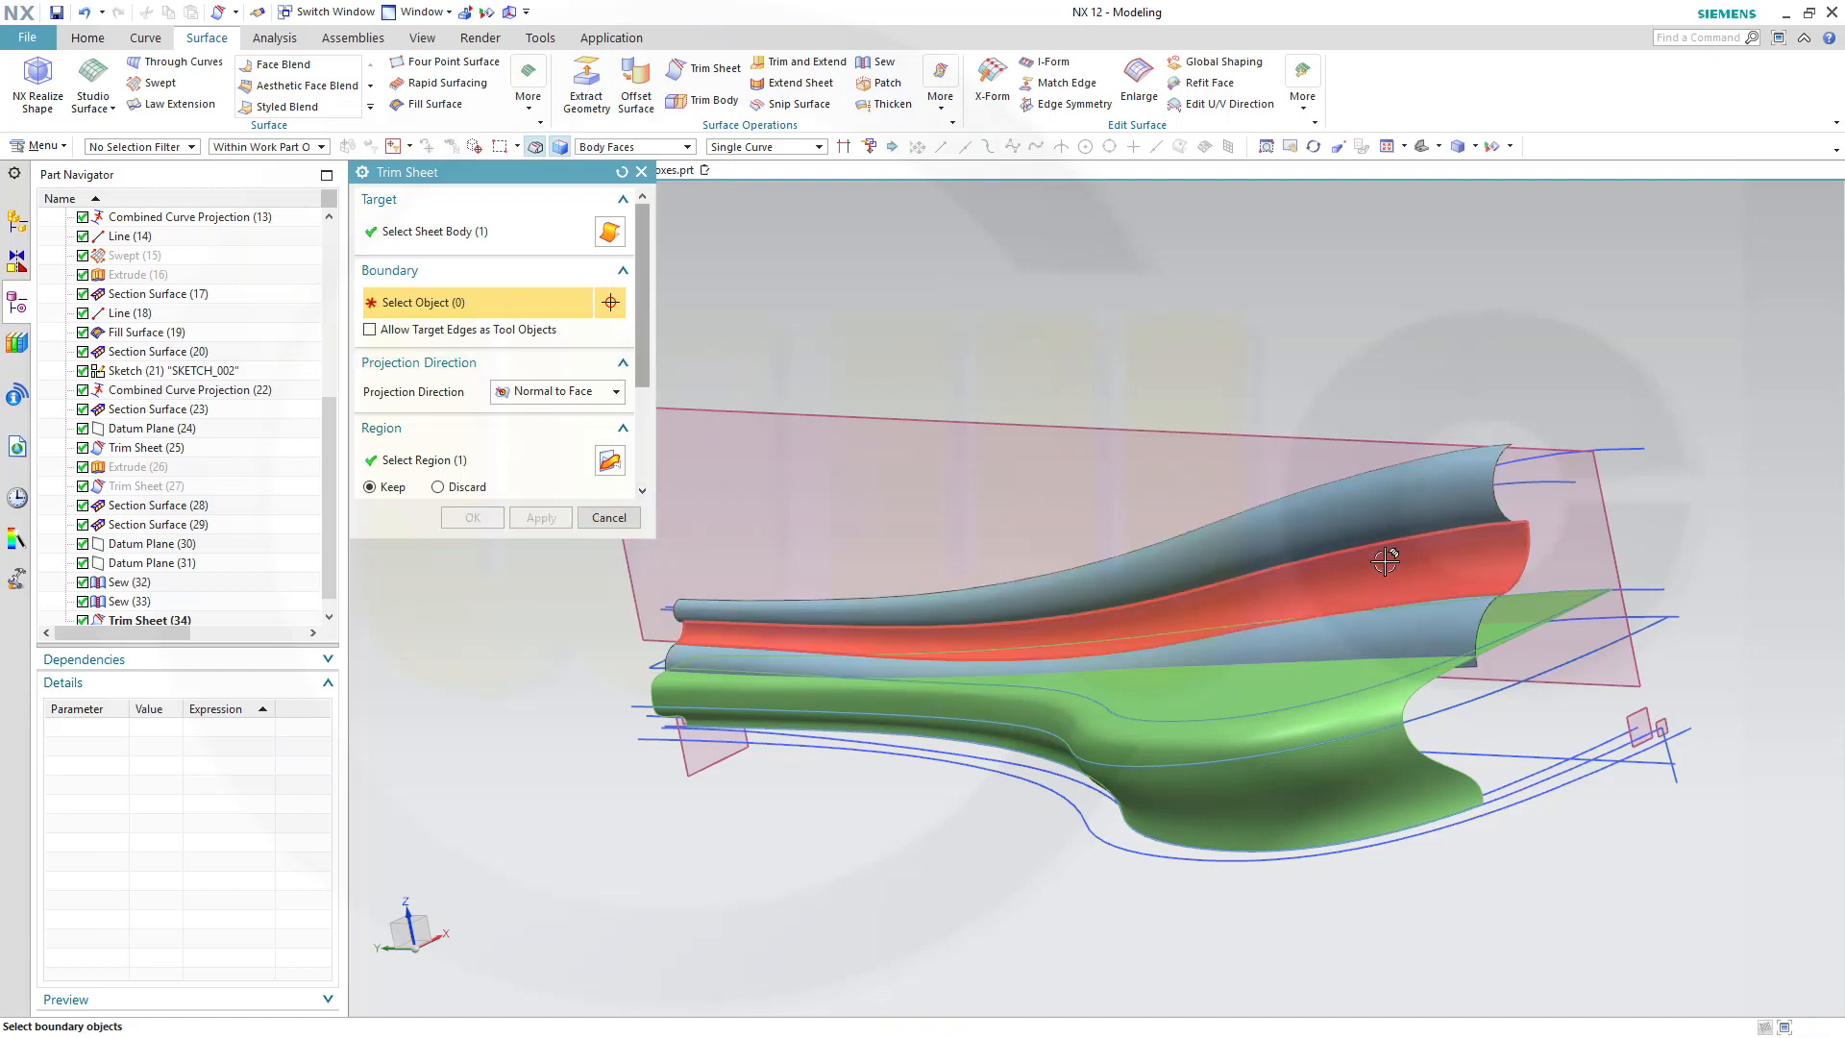
pyautogui.moveTo(326, 567); pyautogui.dragTo(321, 625)
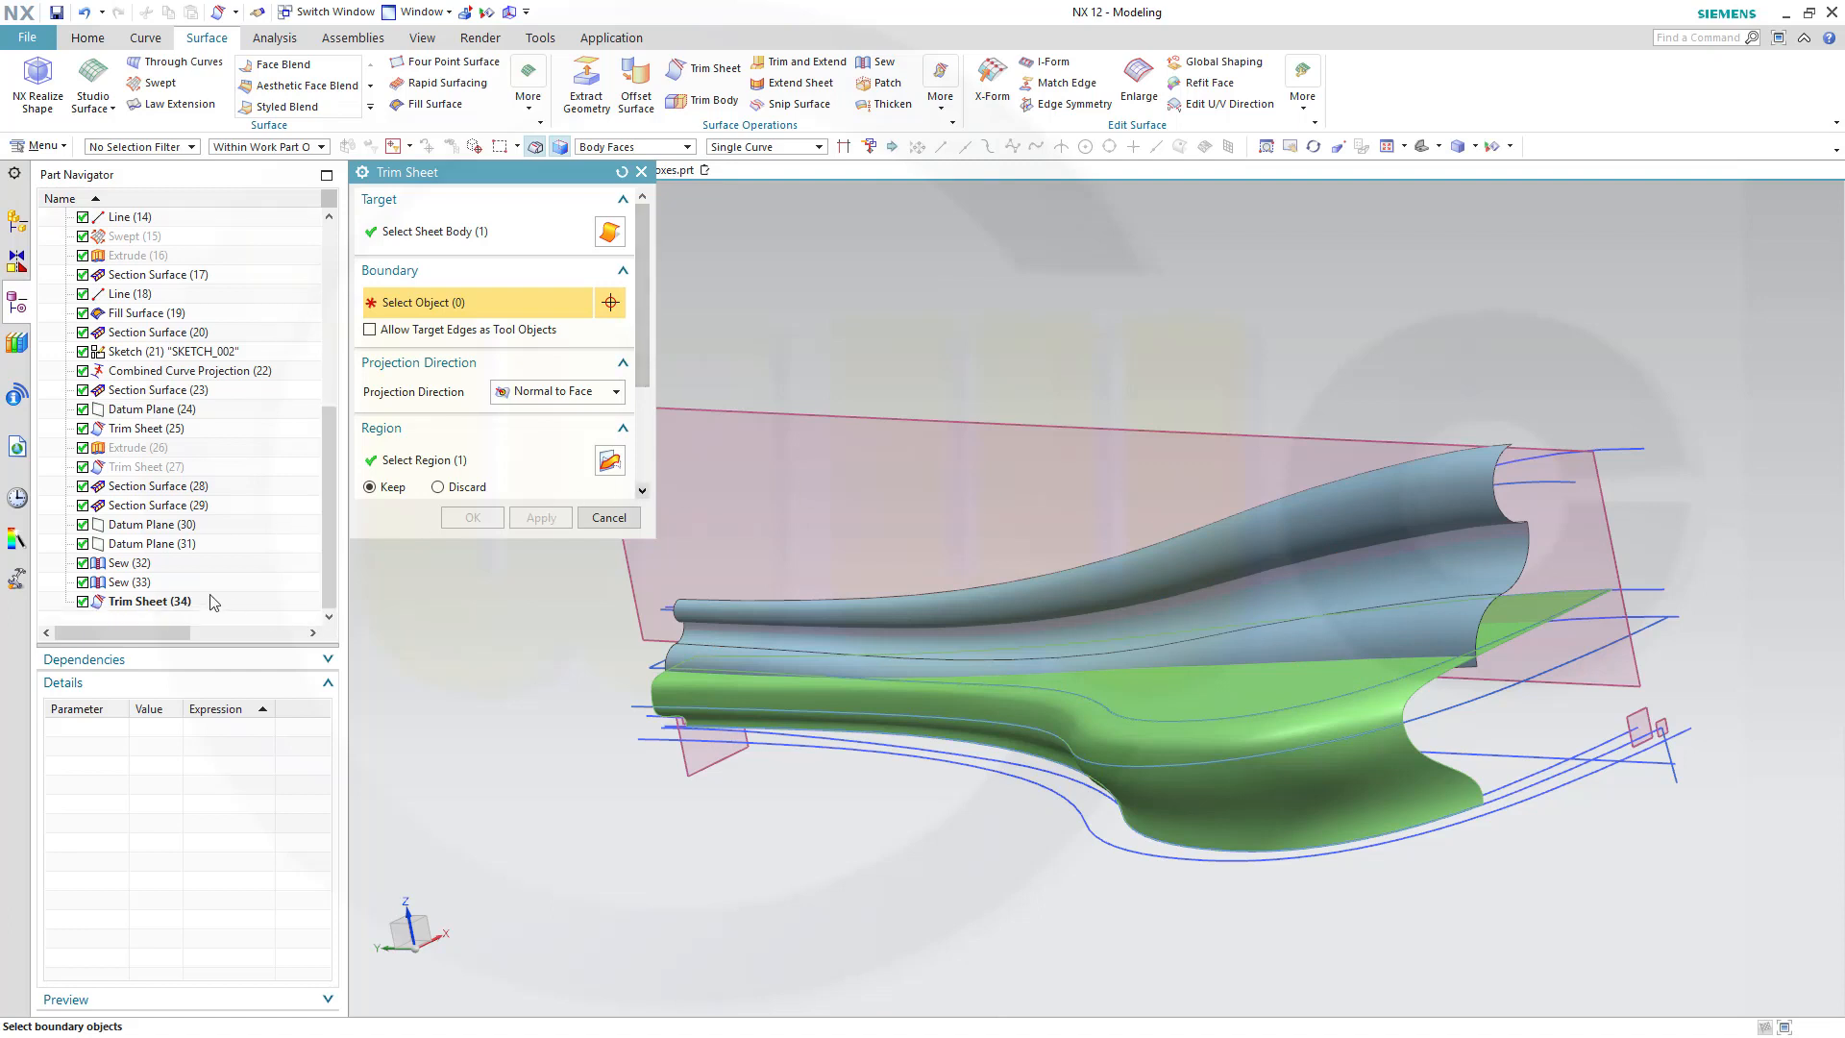
pyautogui.click(119, 583)
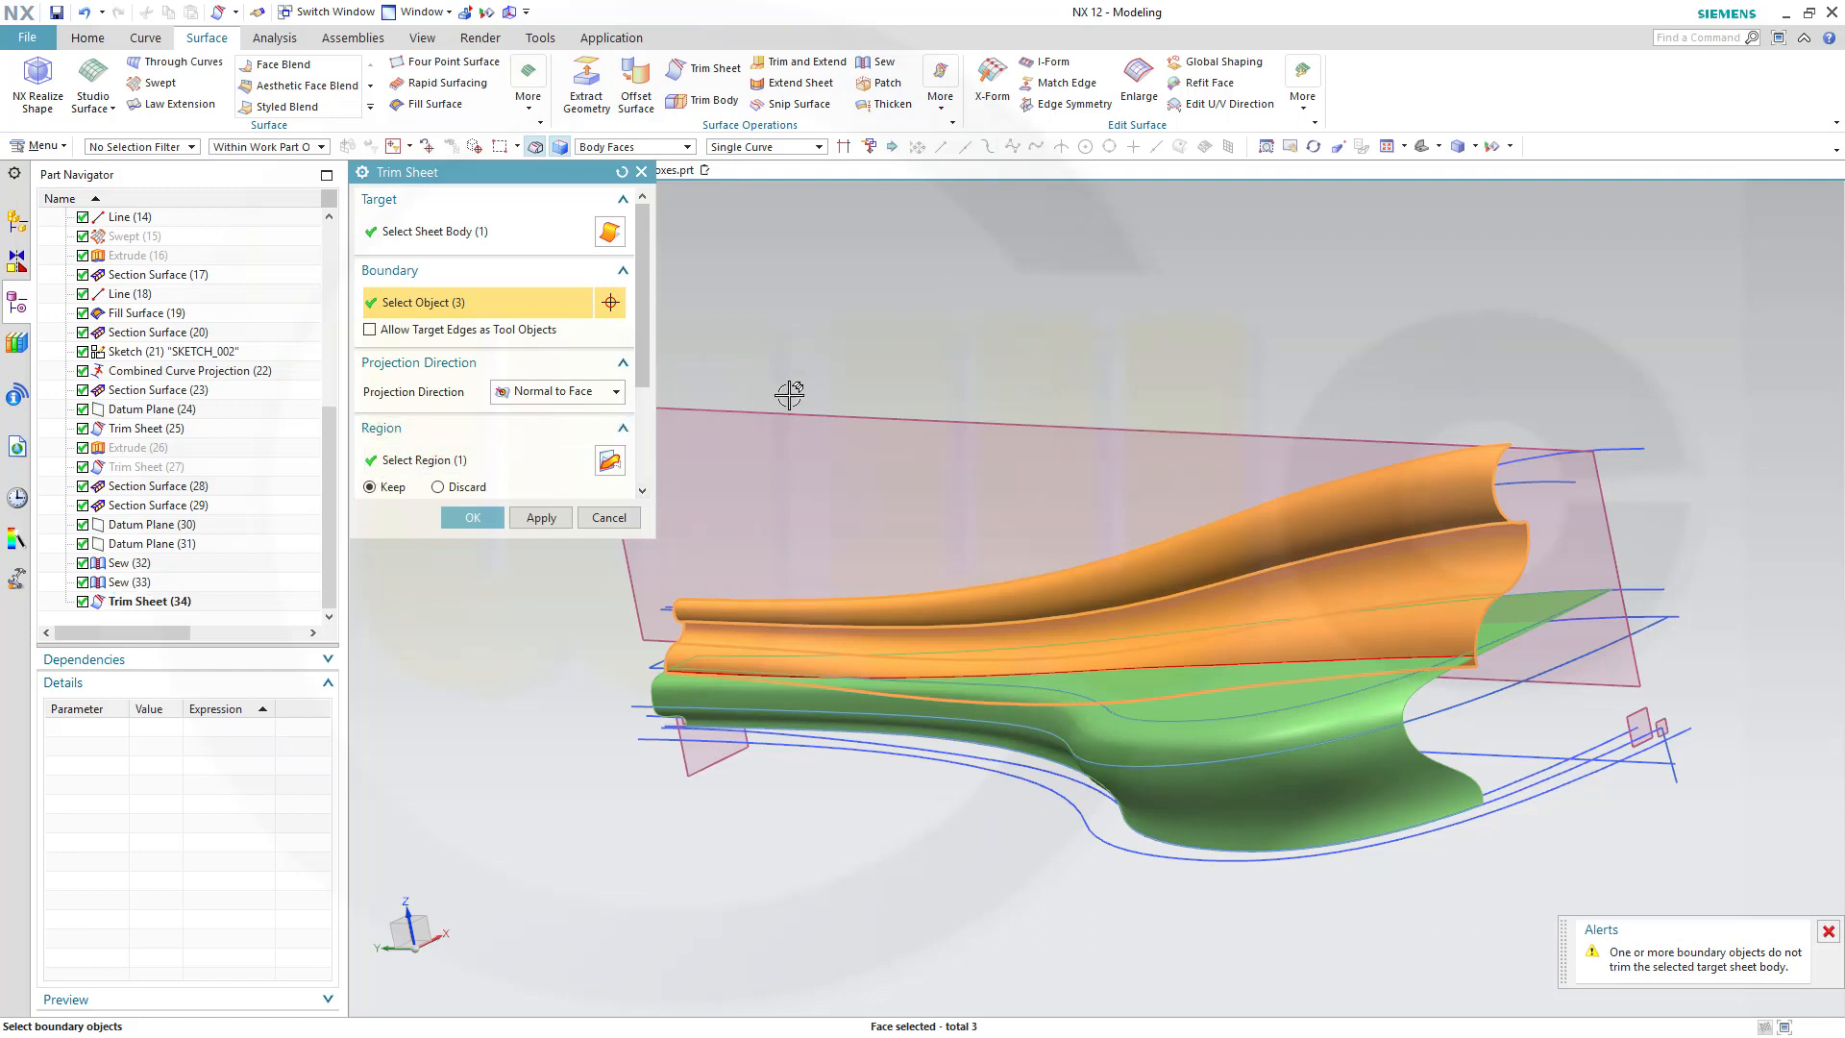
pyautogui.moveTo(1028, 402)
pyautogui.mouseDown(button='middle')
pyautogui.moveTo(1012, 379)
pyautogui.moveTo(996, 391)
pyautogui.moveTo(1092, 433)
pyautogui.moveTo(996, 400)
pyautogui.moveTo(1010, 410)
pyautogui.mouseUp(button='middle')
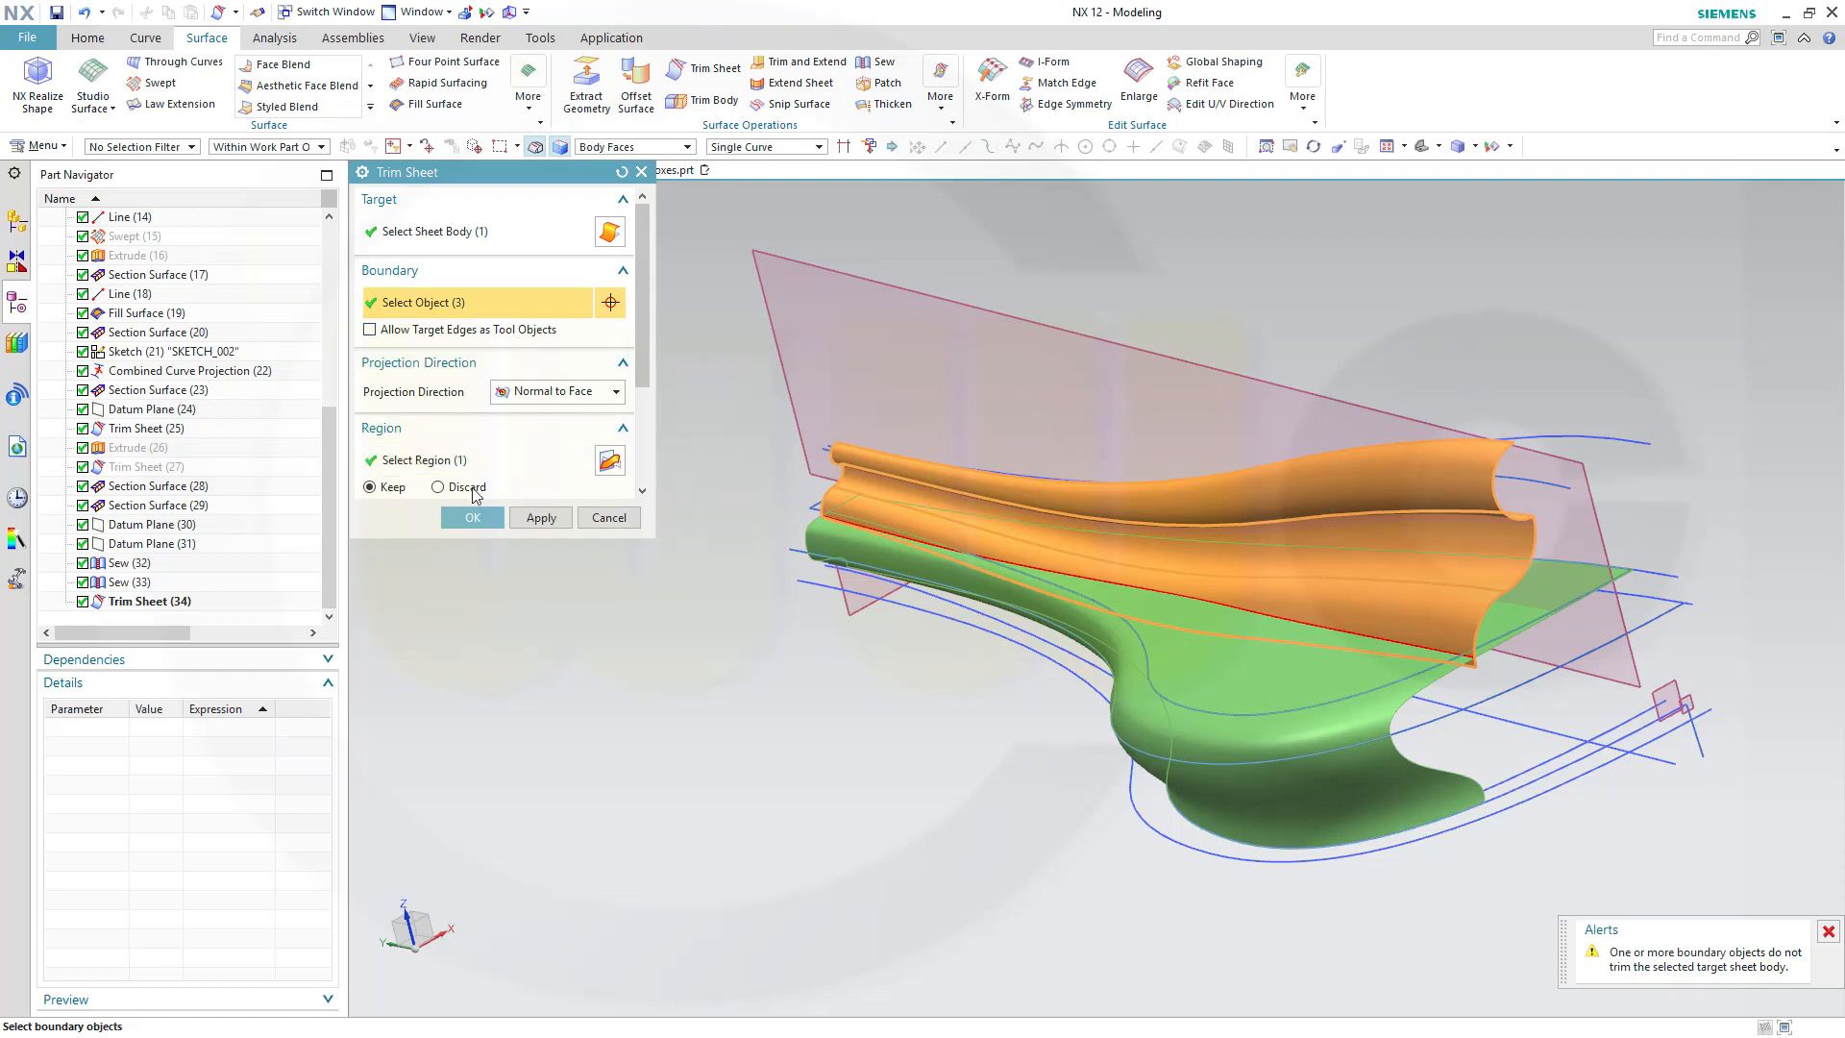
pyautogui.click(469, 522)
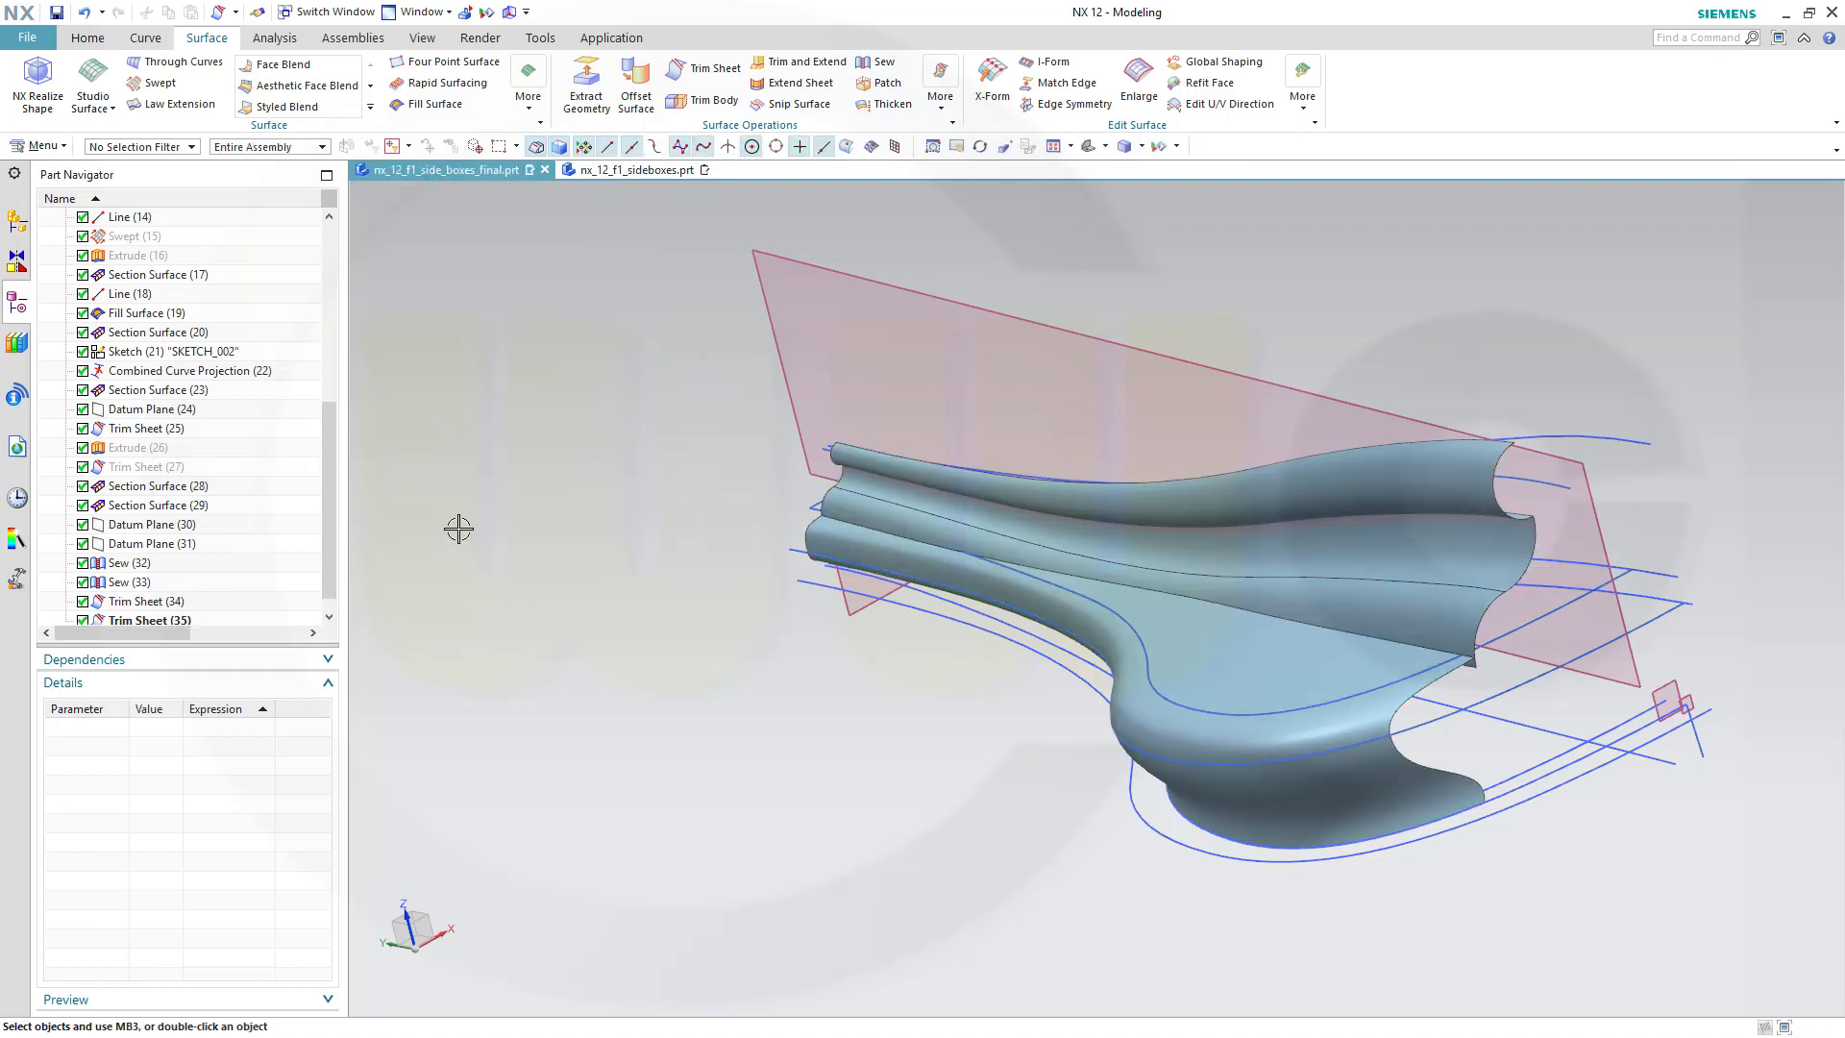
# Trim the upper sewn sheet using the three faces of the lower sewn sheet as boundary.
pyautogui.moveTo(774, 593)
pyautogui.mouseDown(button='middle')
pyautogui.moveTo(816, 568)
pyautogui.moveTo(774, 564)
pyautogui.moveTo(794, 564)
pyautogui.mouseUp(button='middle')
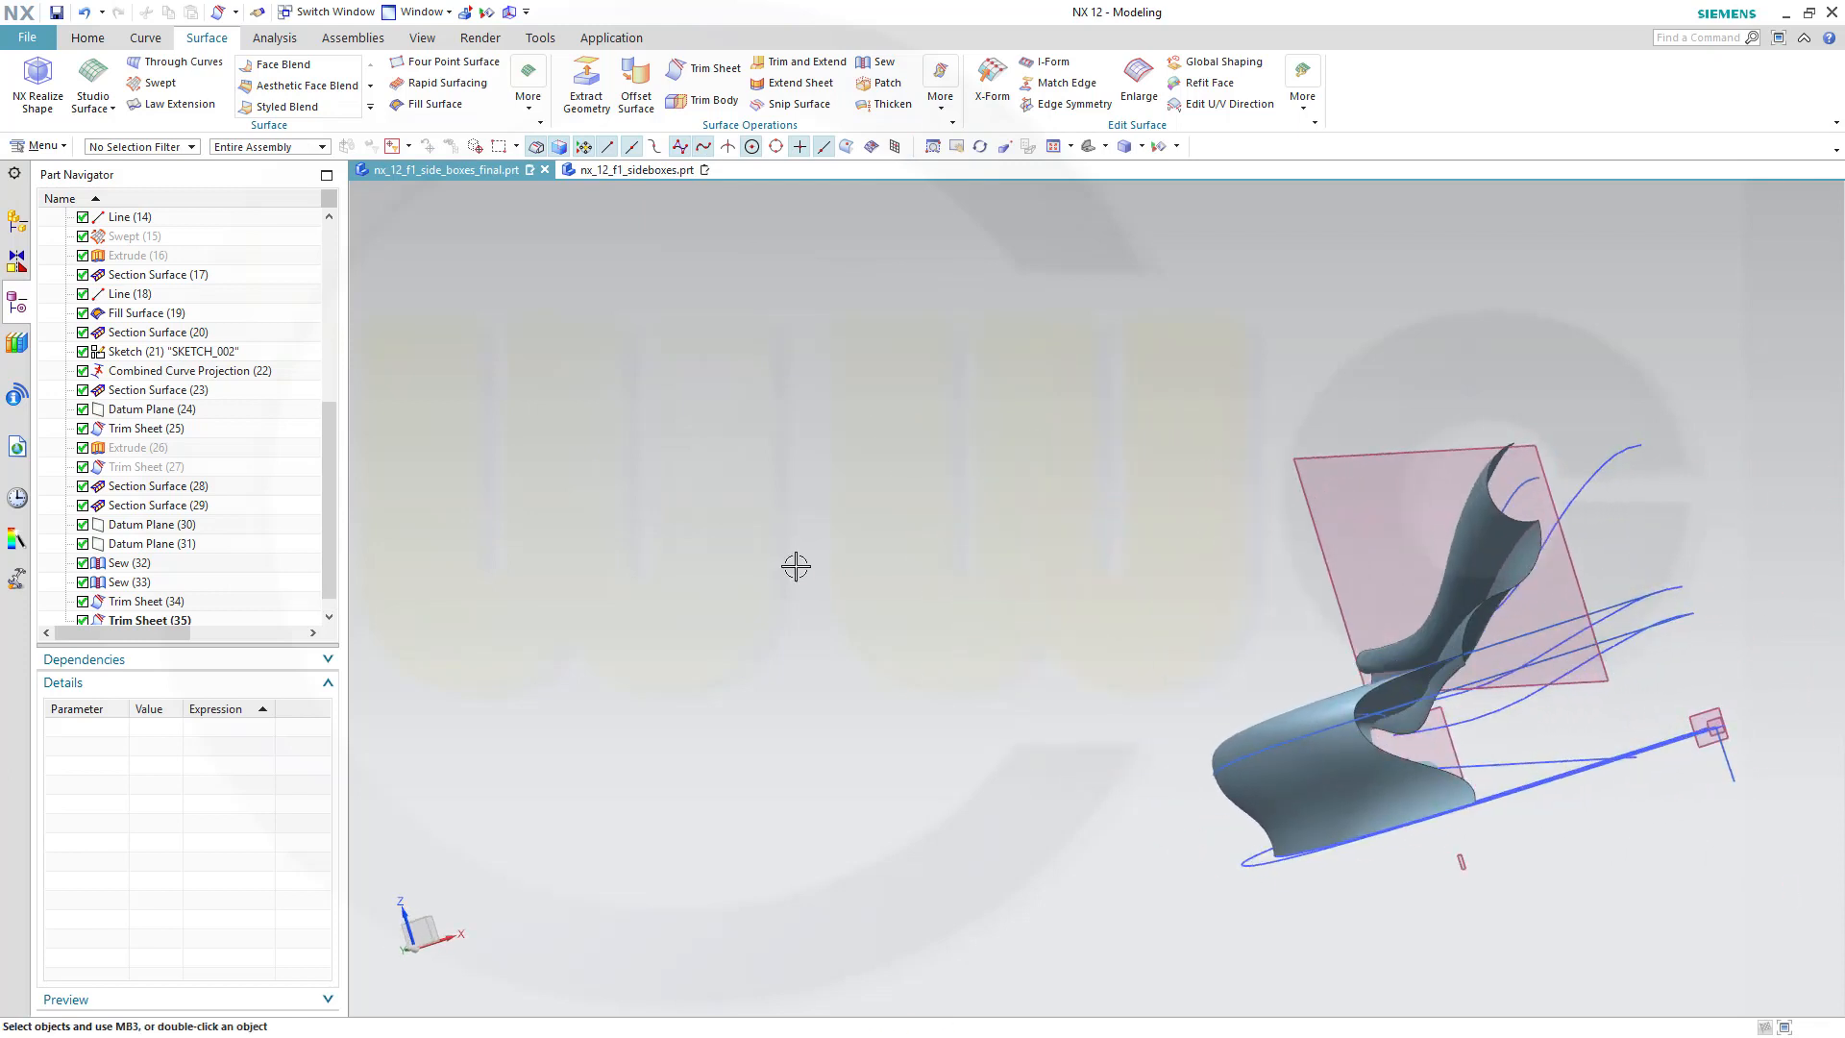
pyautogui.click(709, 67)
pyautogui.moveTo(1061, 509); pyautogui.dragTo(1076, 514, button='middle')
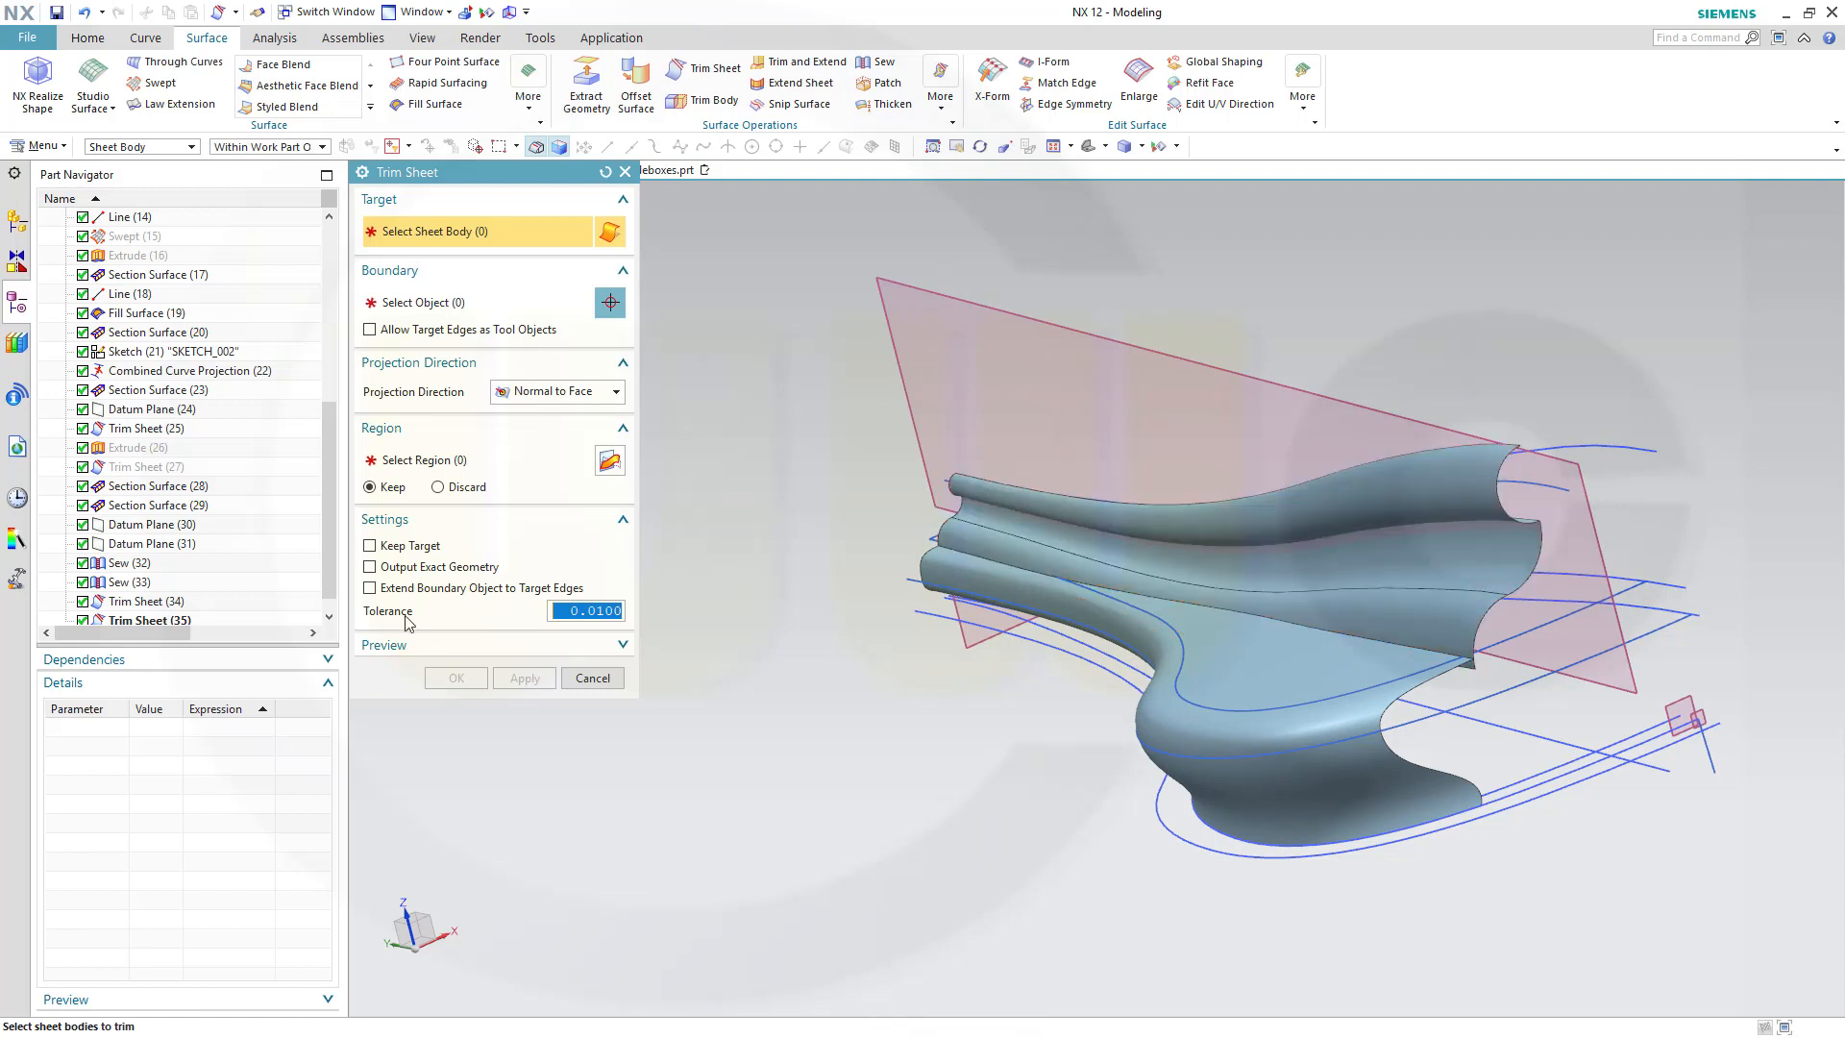
pyautogui.moveTo(333, 590); pyautogui.dragTo(333, 600)
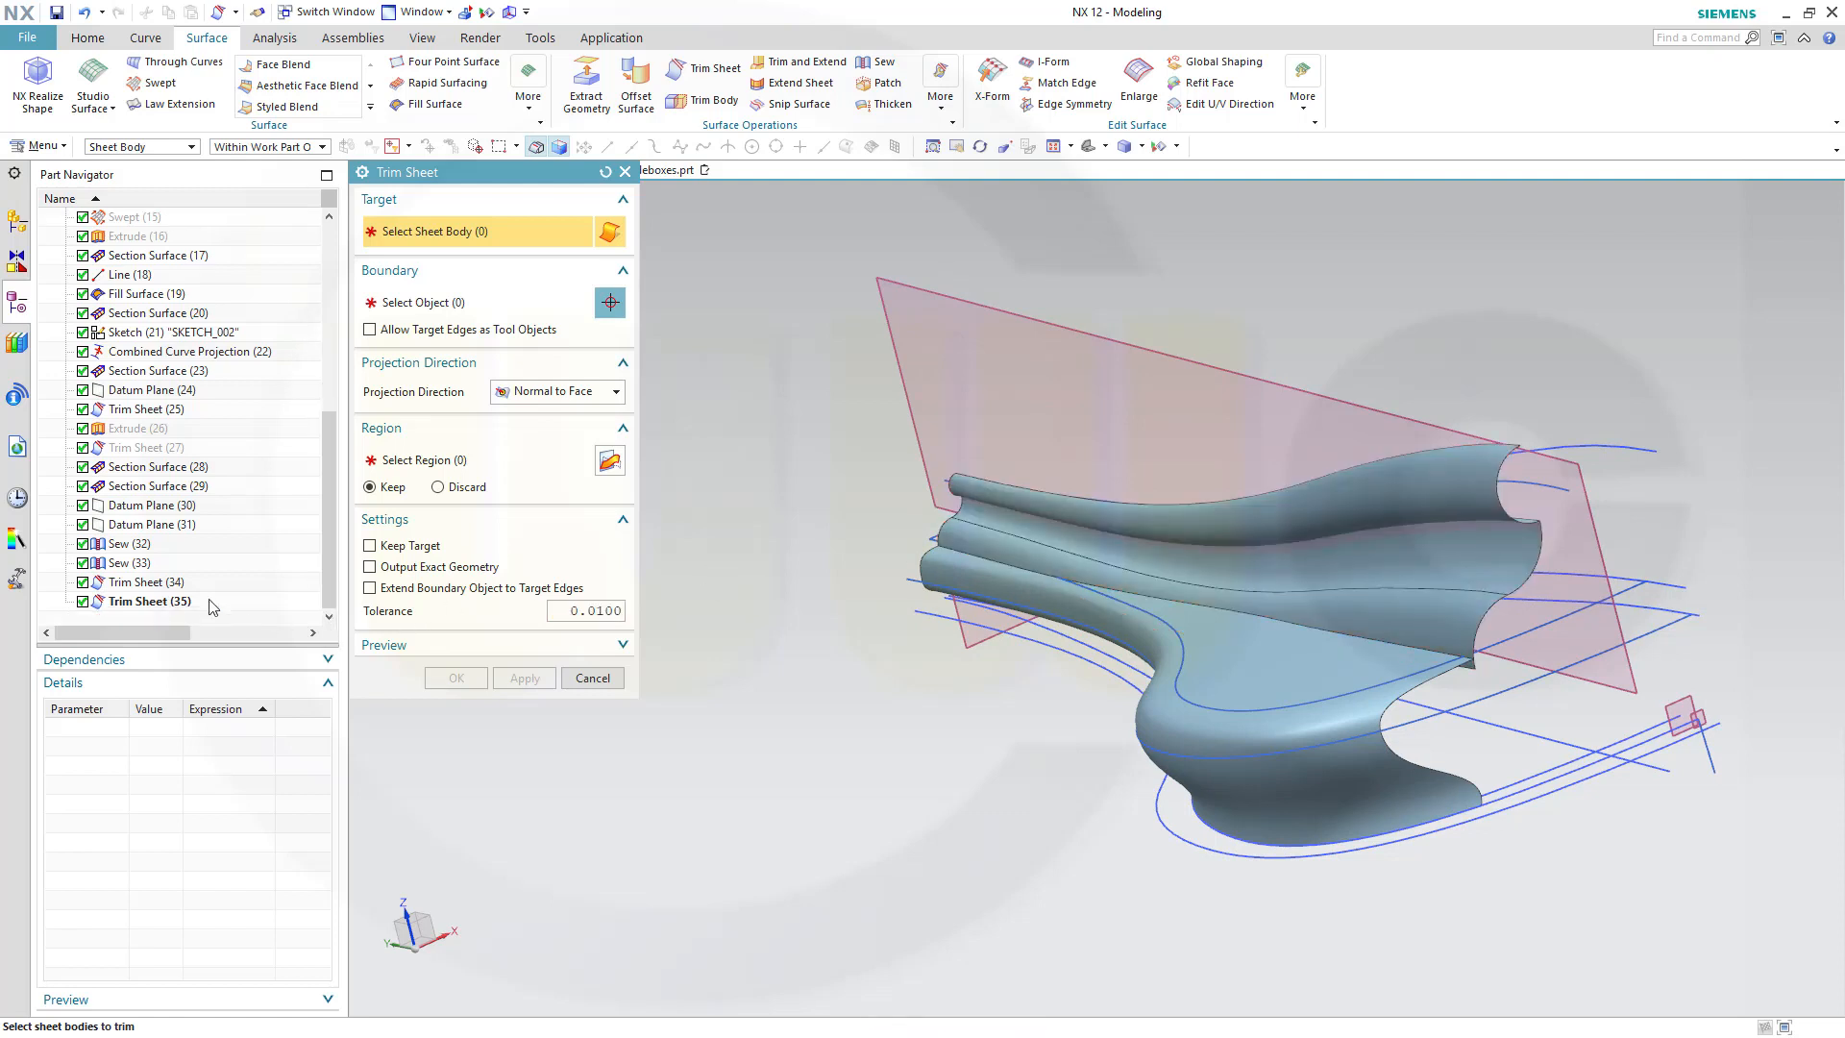
pyautogui.click(131, 568)
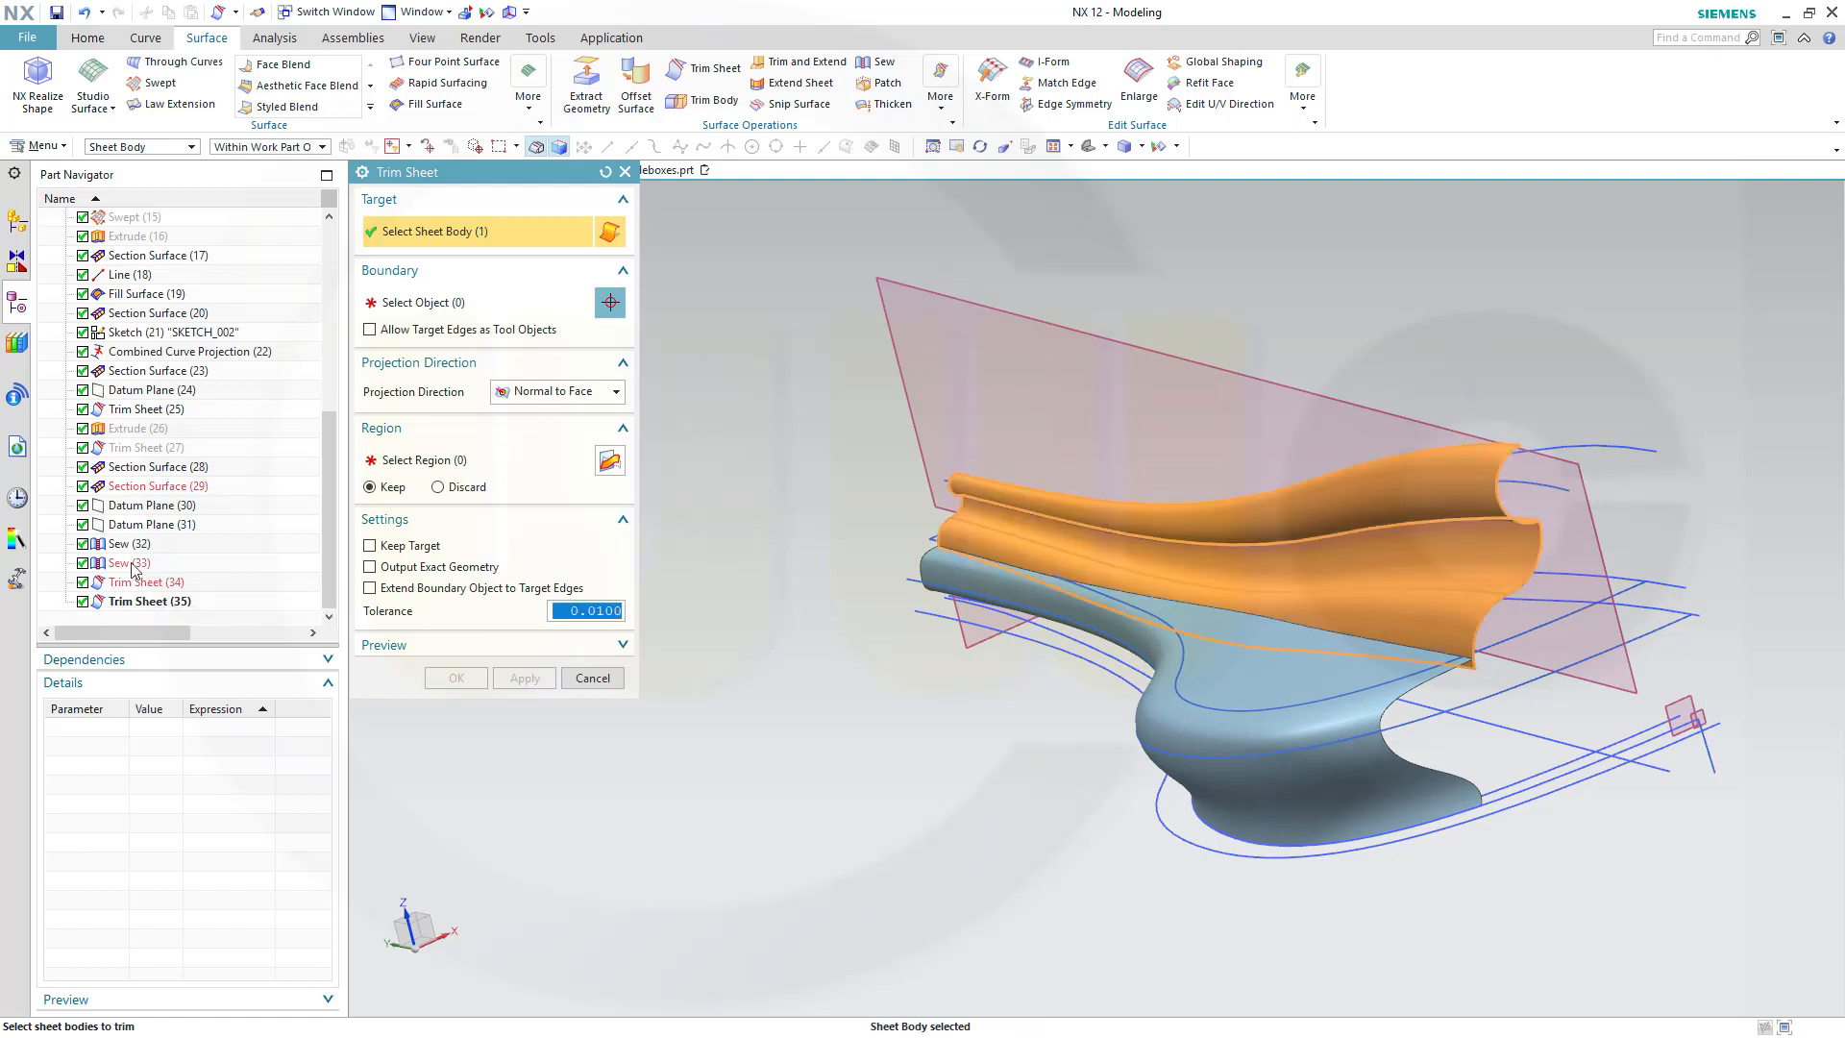
pyautogui.click(413, 302)
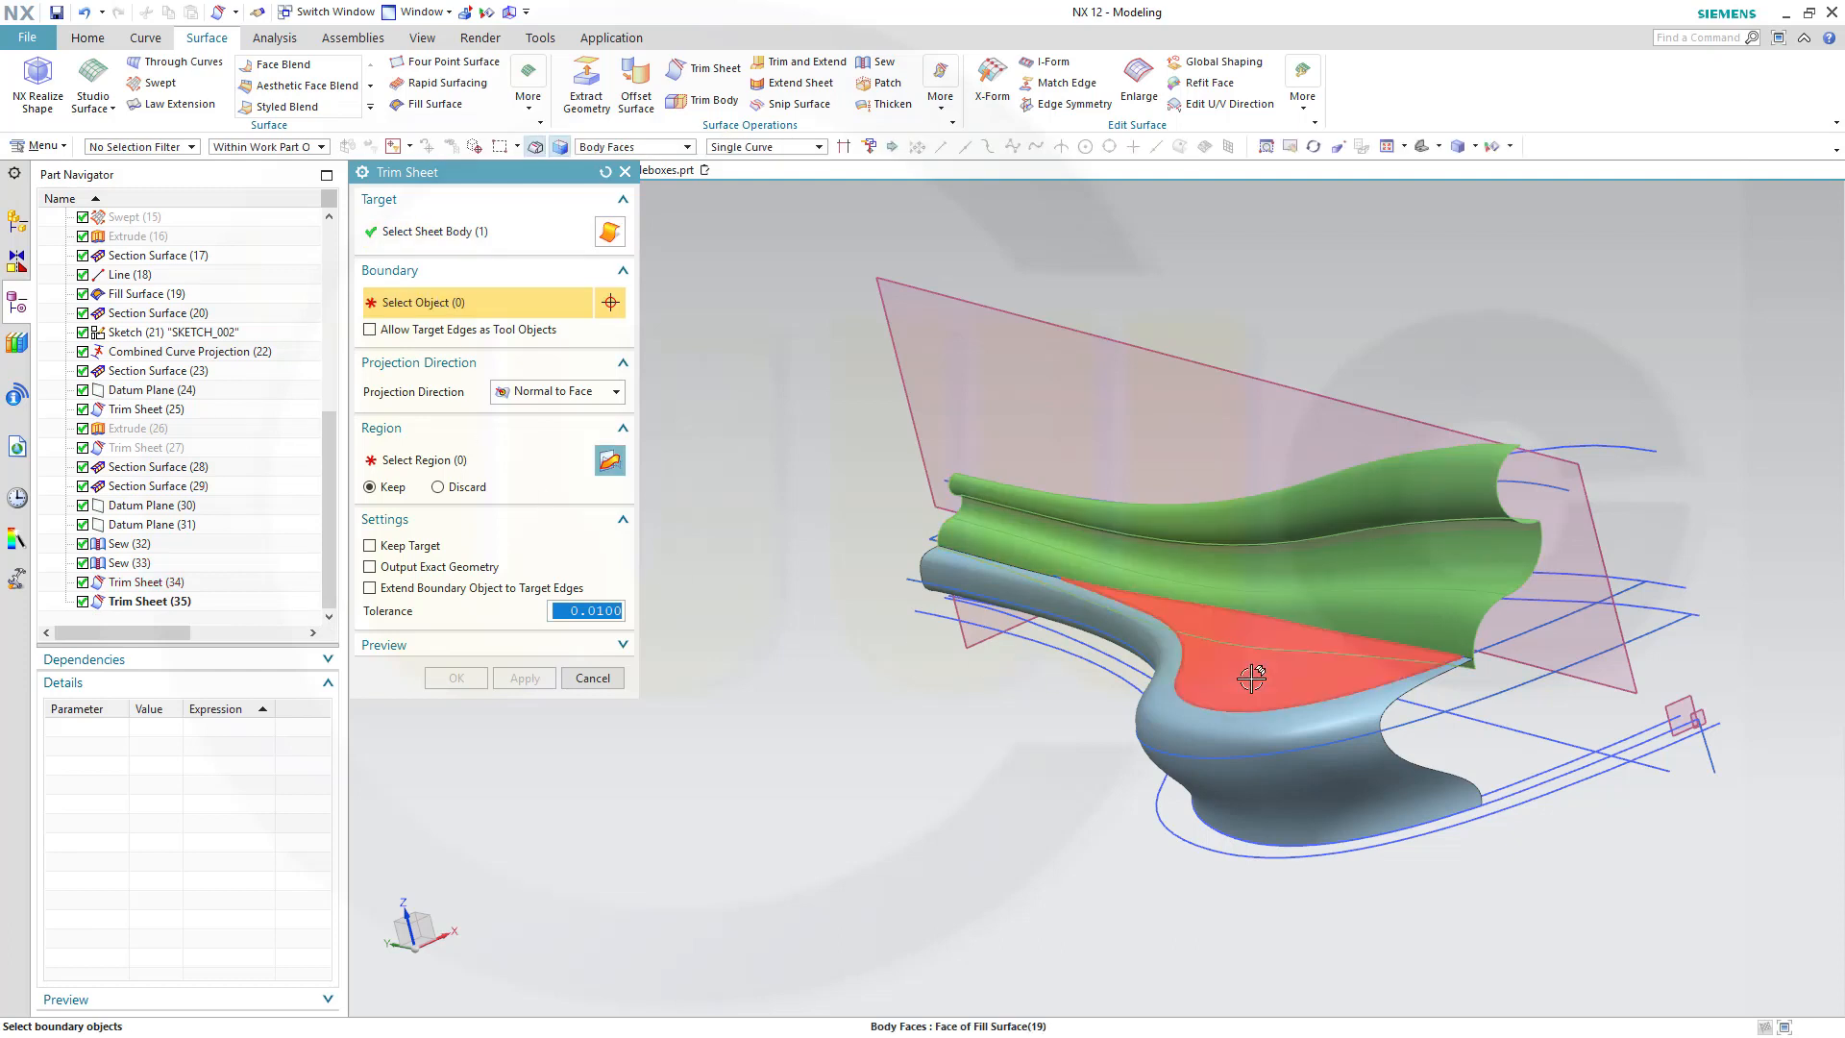
pyautogui.click(135, 544)
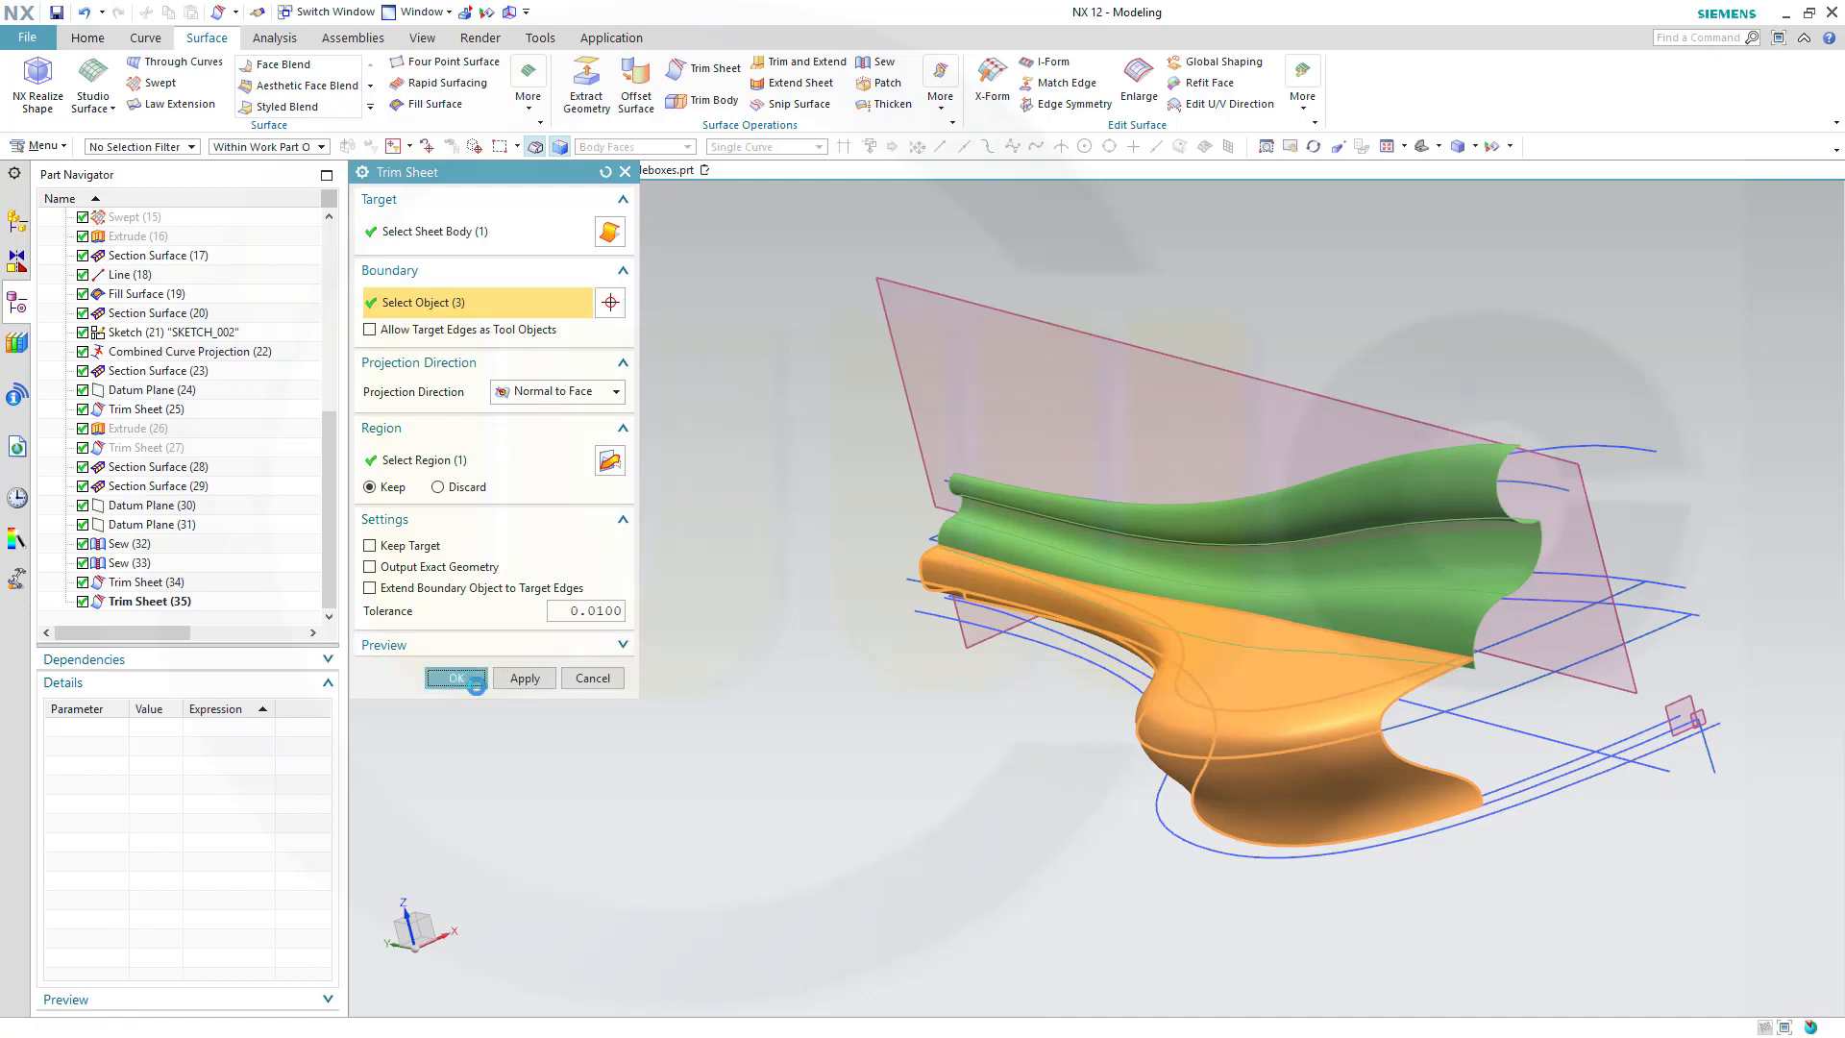
pyautogui.click(458, 678)
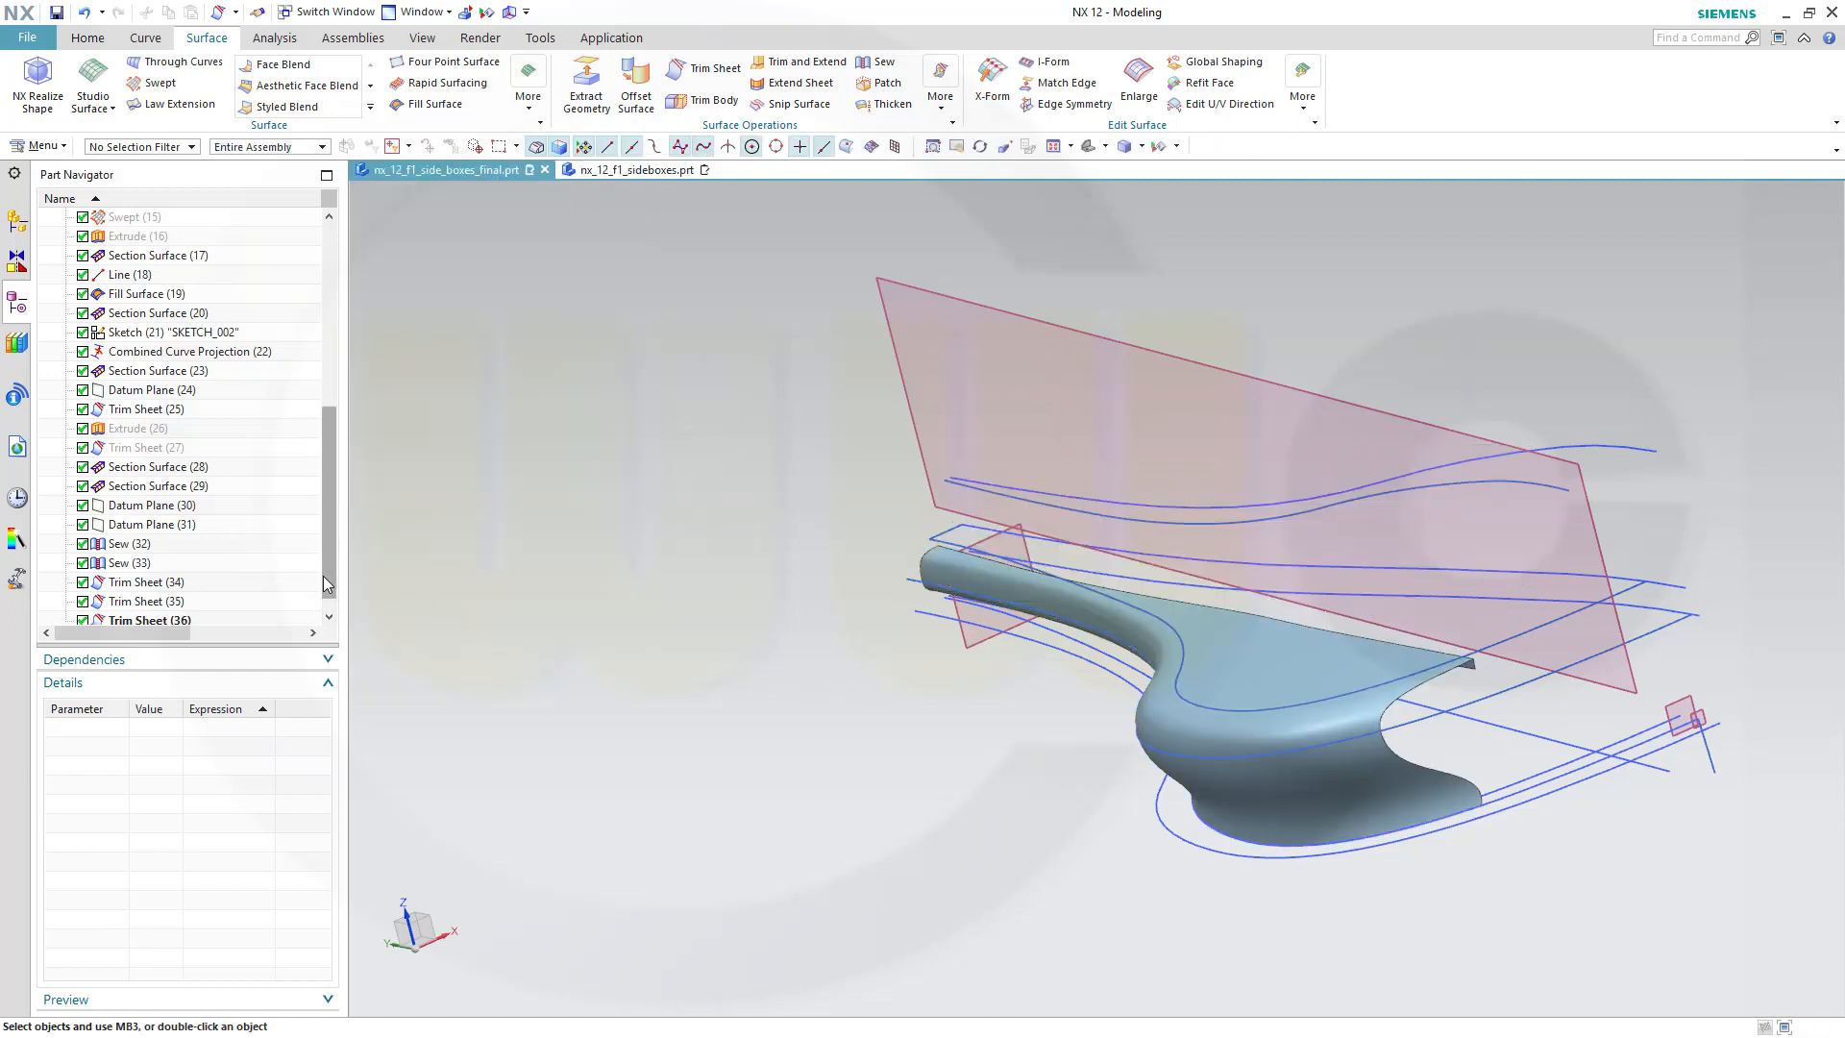
# Edit the last sheet trim so that its selected region is discarded instead of kept.
pyautogui.scroll(-1, 323, 574)
pyautogui.doubleClick(154, 603)
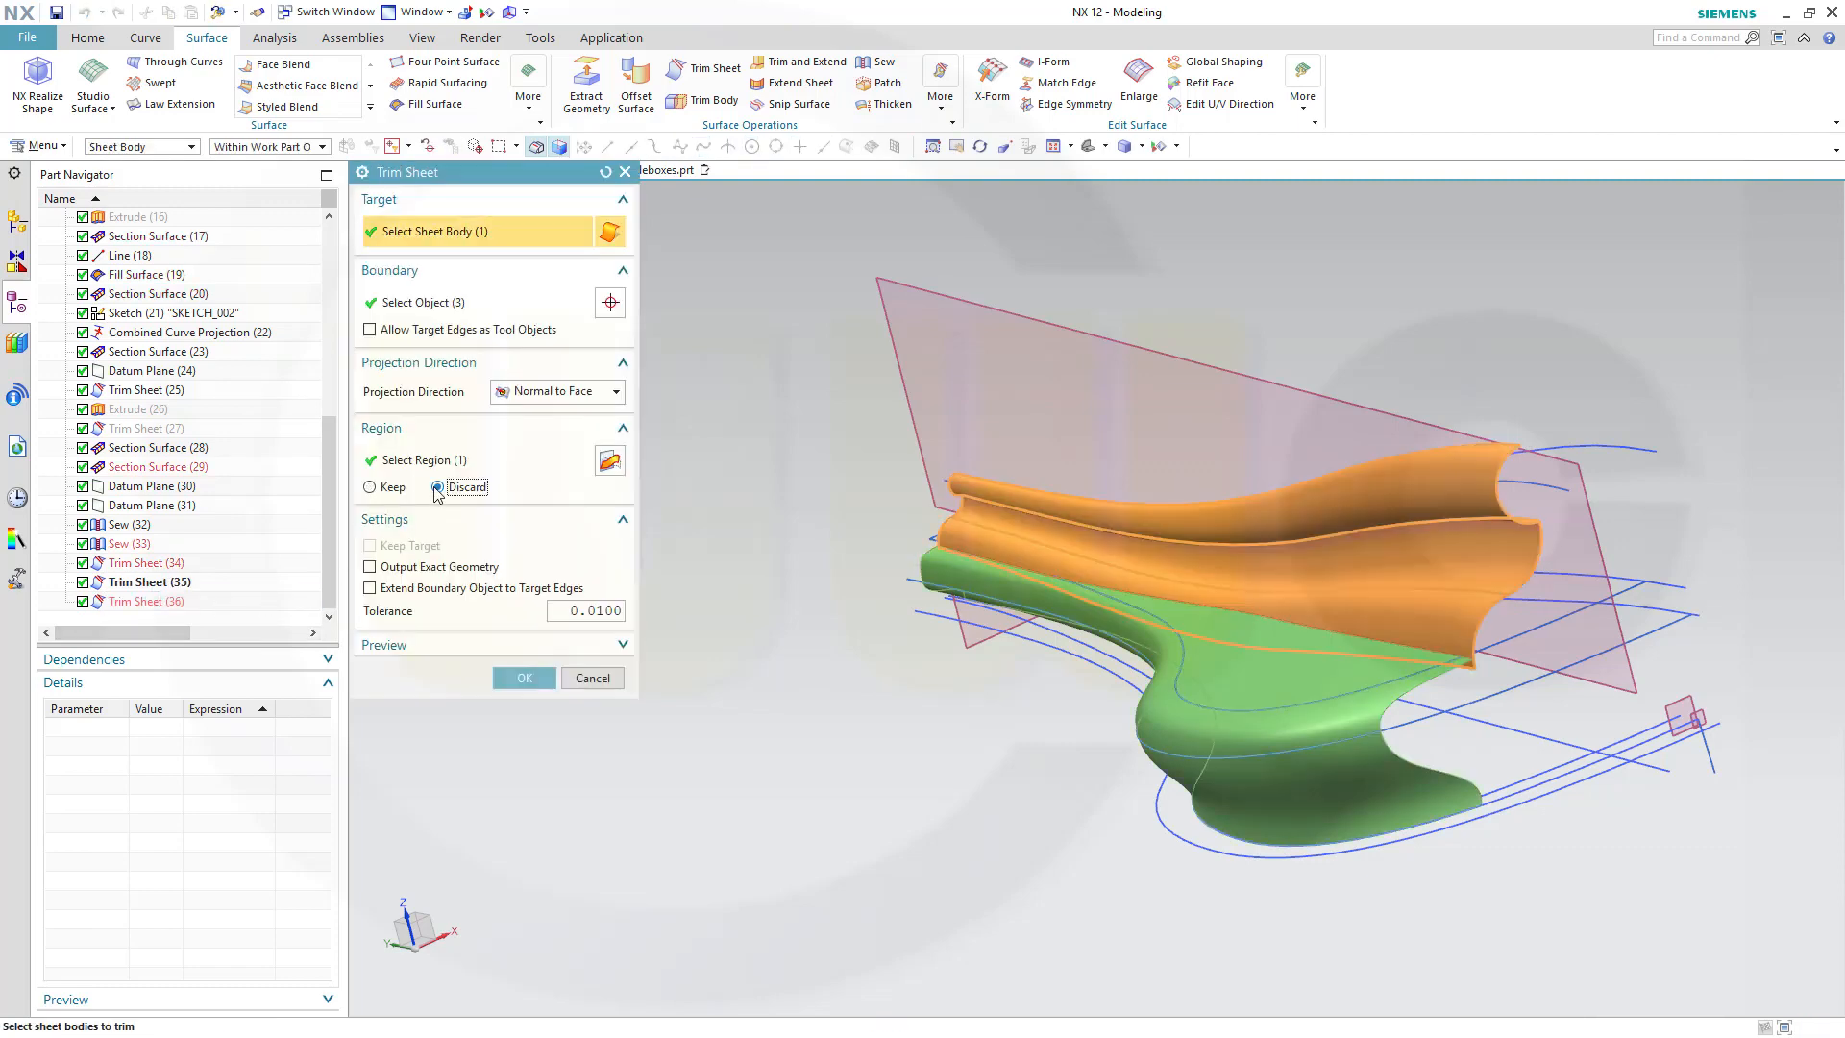
pyautogui.click(523, 678)
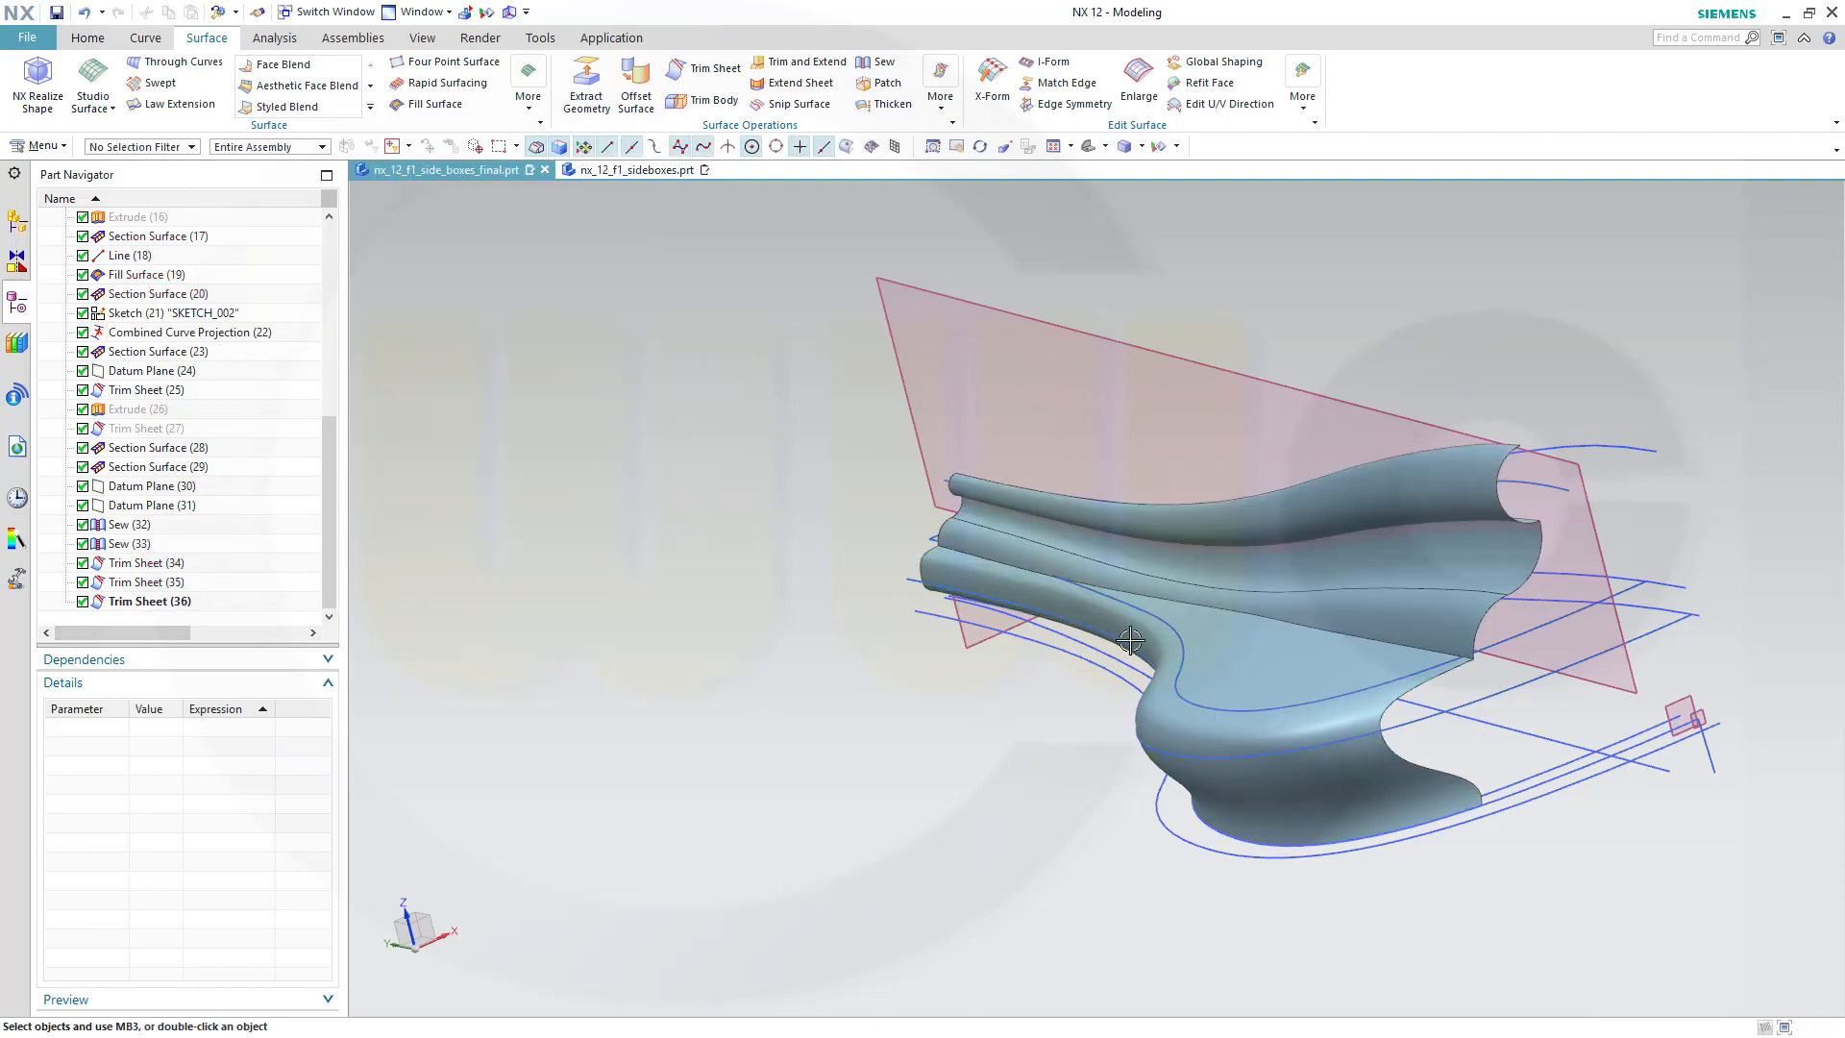
# Start a circular, tangent edge blend on the long crease beneath the uppermost curved surface.
pyautogui.moveTo(1129, 640); pyautogui.dragTo(1182, 647, button='middle')
pyautogui.scroll(3, 1216, 677)
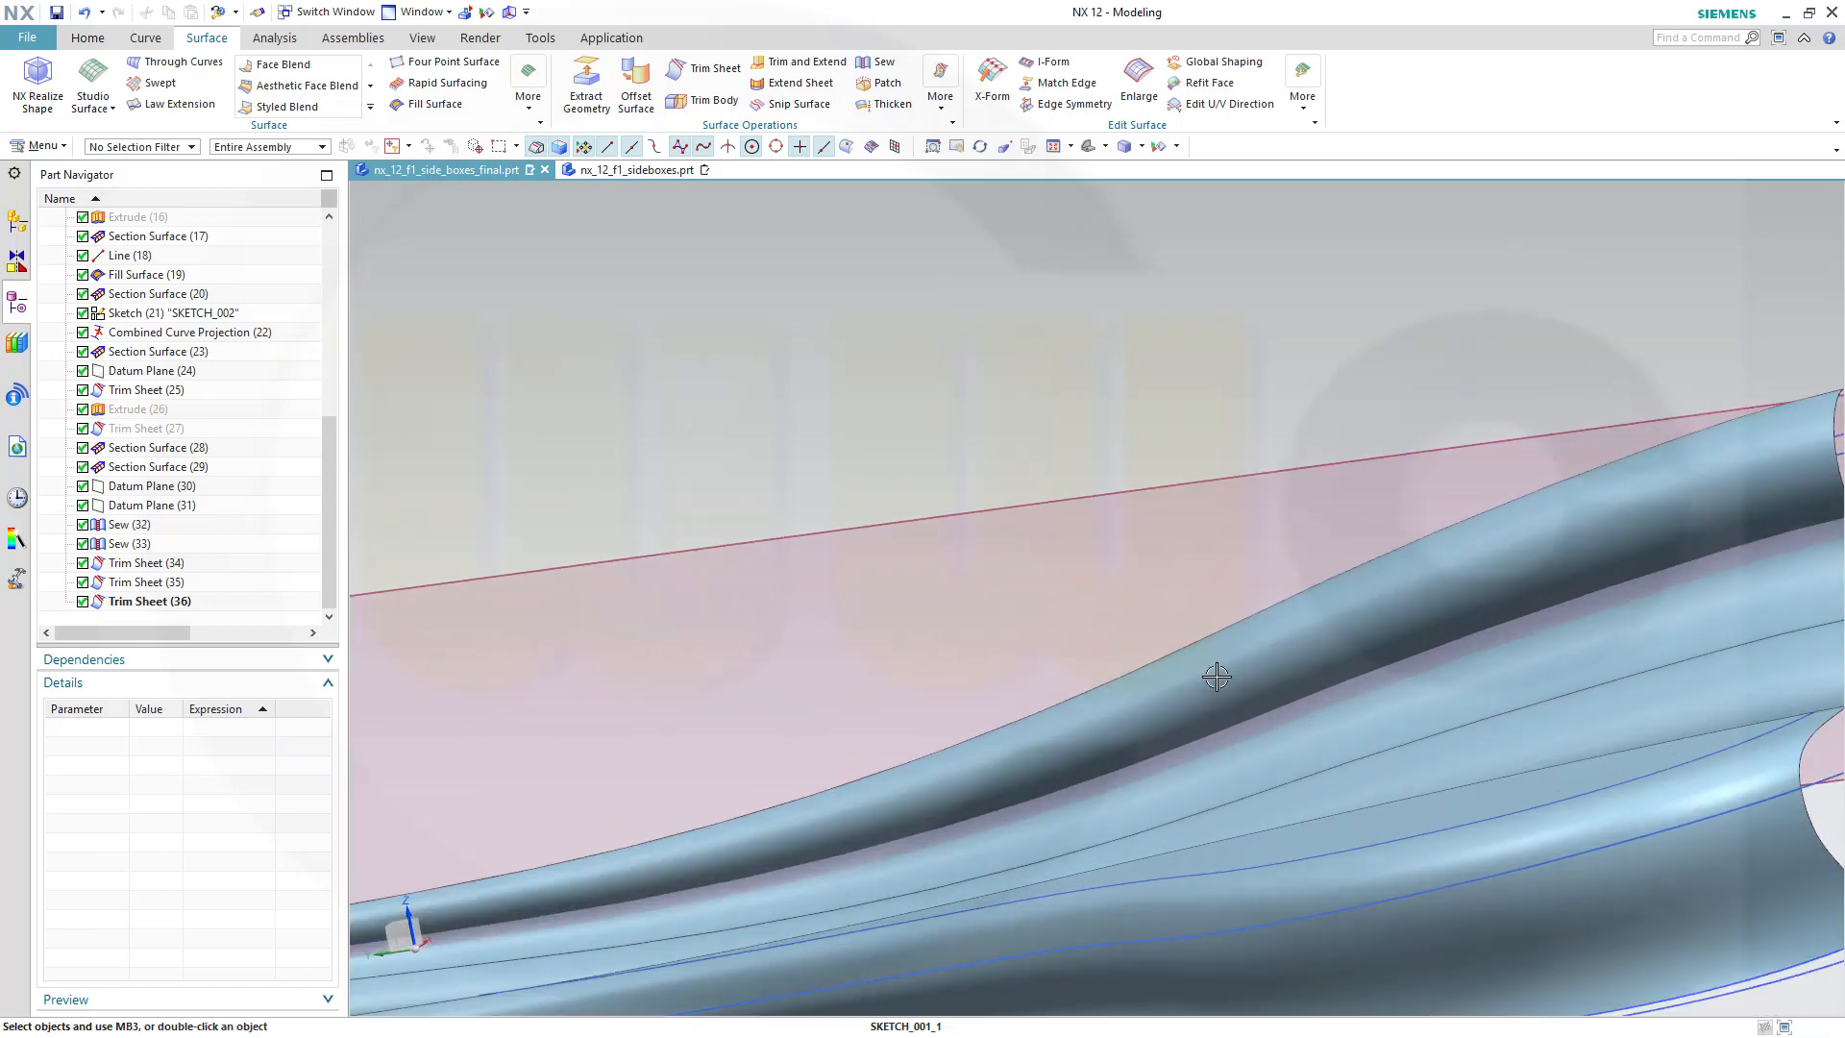
pyautogui.moveTo(1470, 719); pyautogui.dragTo(1490, 672, button='middle')
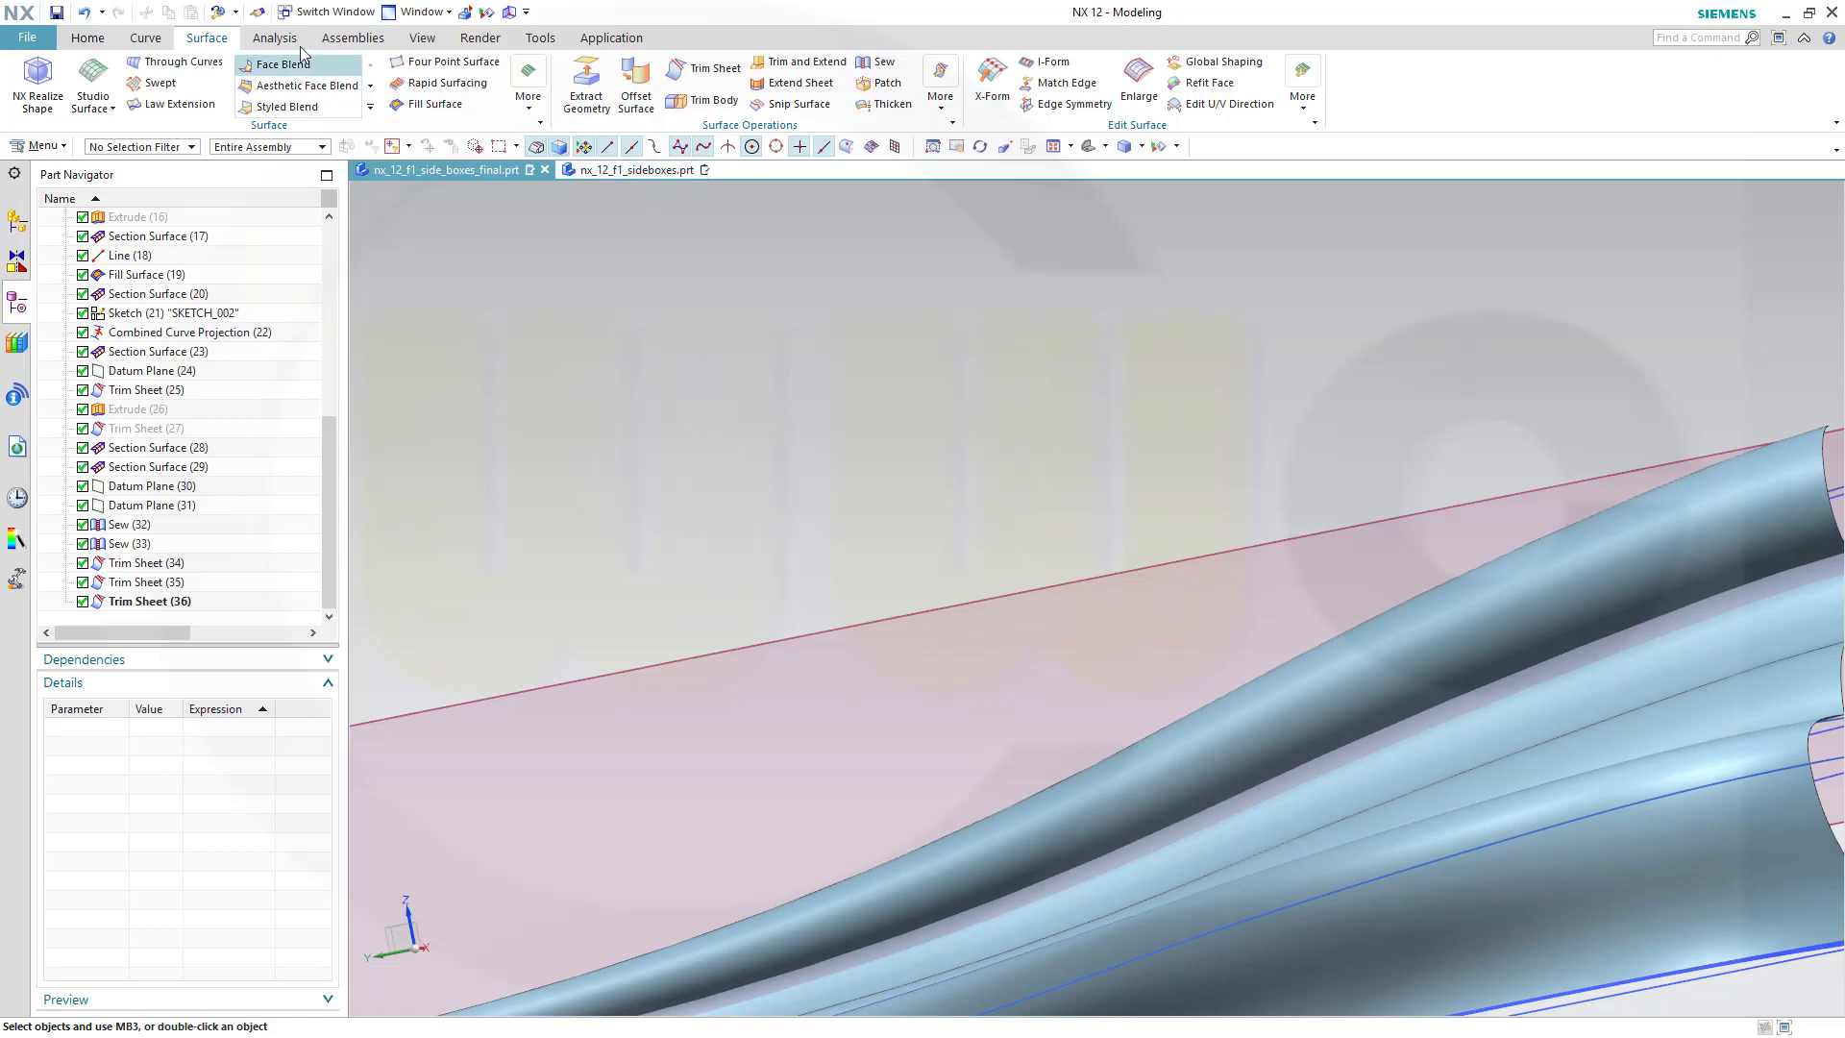
pyautogui.click(99, 43)
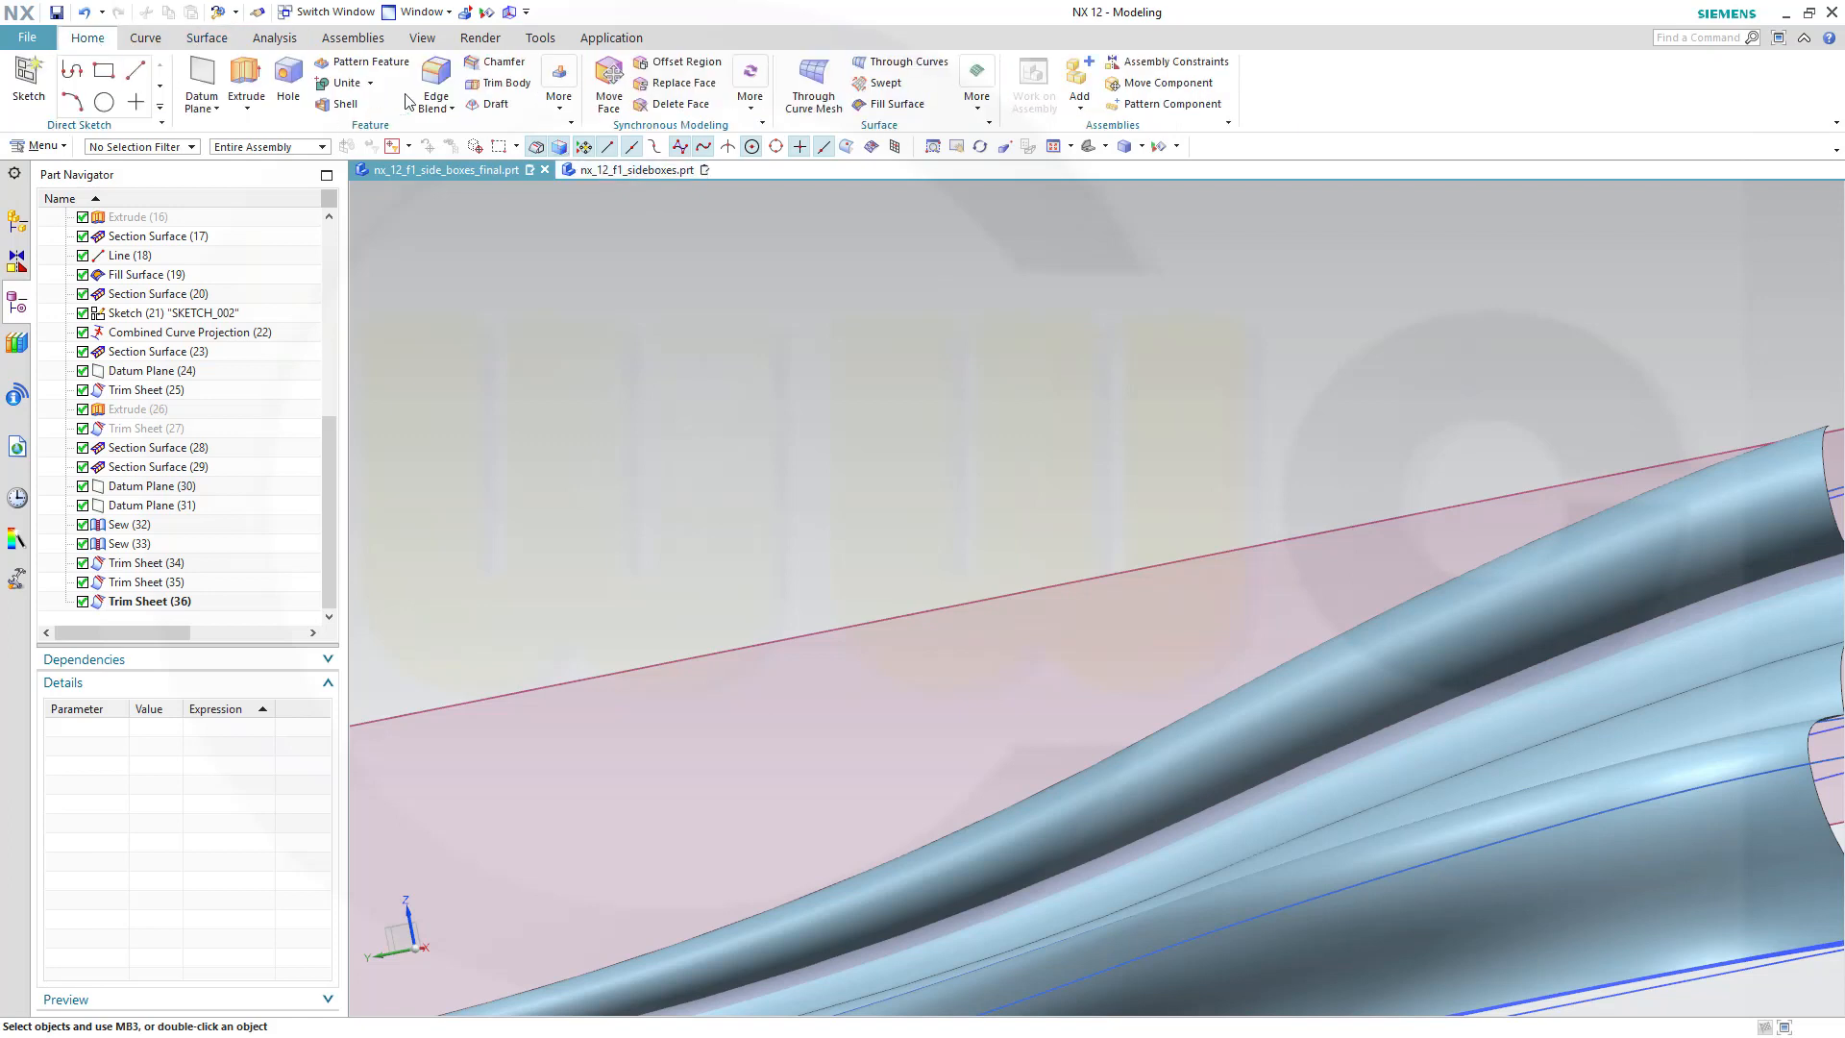
pyautogui.click(437, 82)
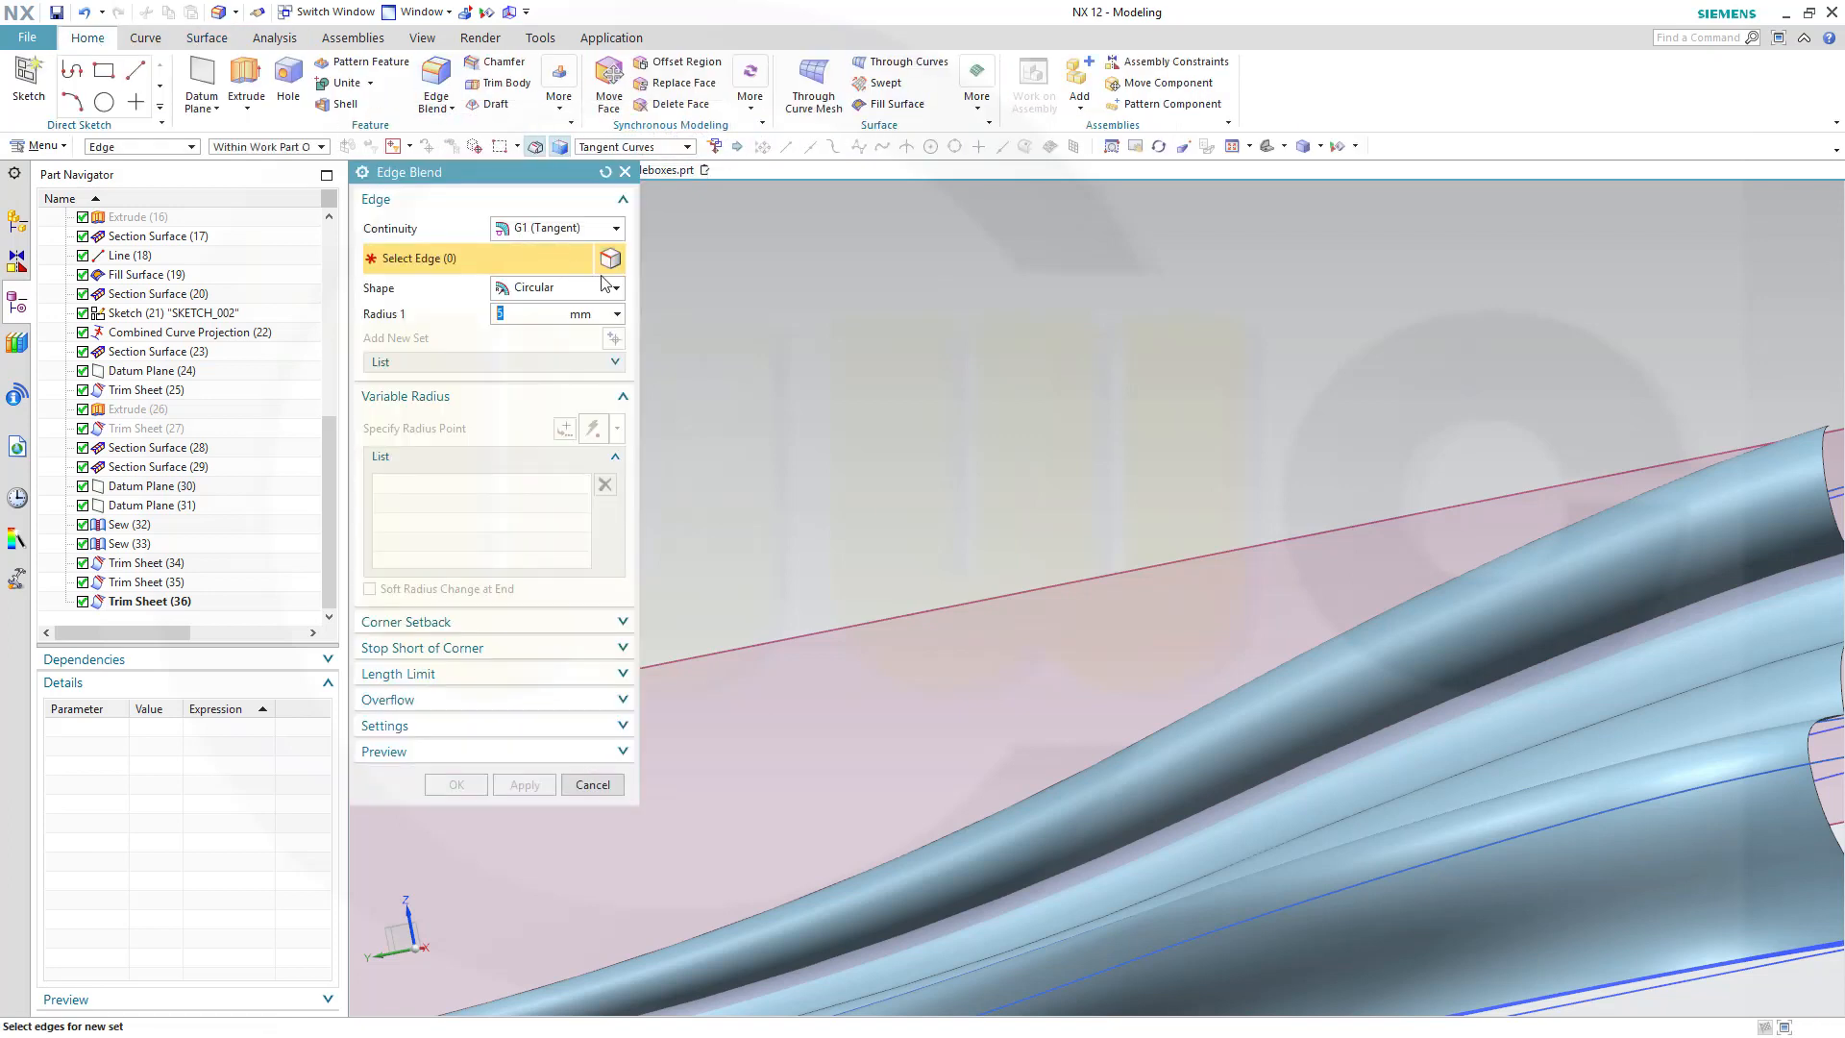
pyautogui.click(1219, 709)
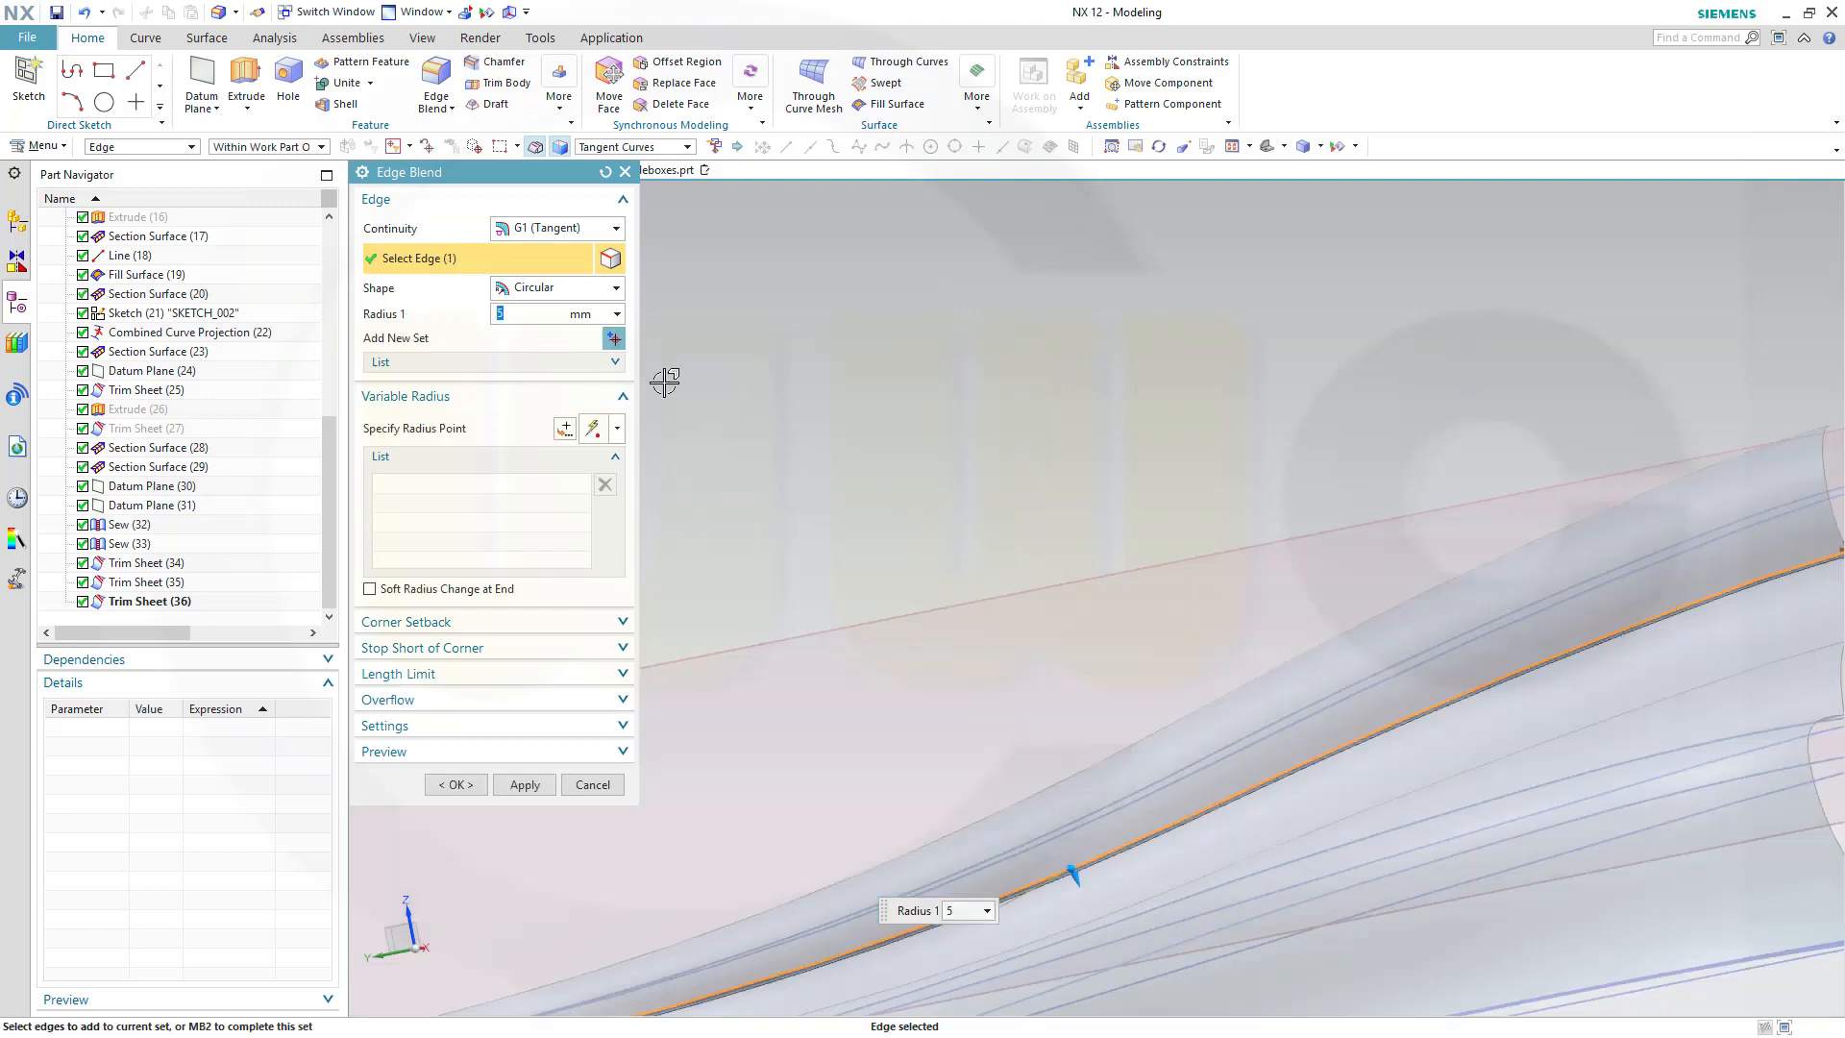
pyautogui.moveTo(1114, 458); pyautogui.dragTo(1139, 450, button='middle')
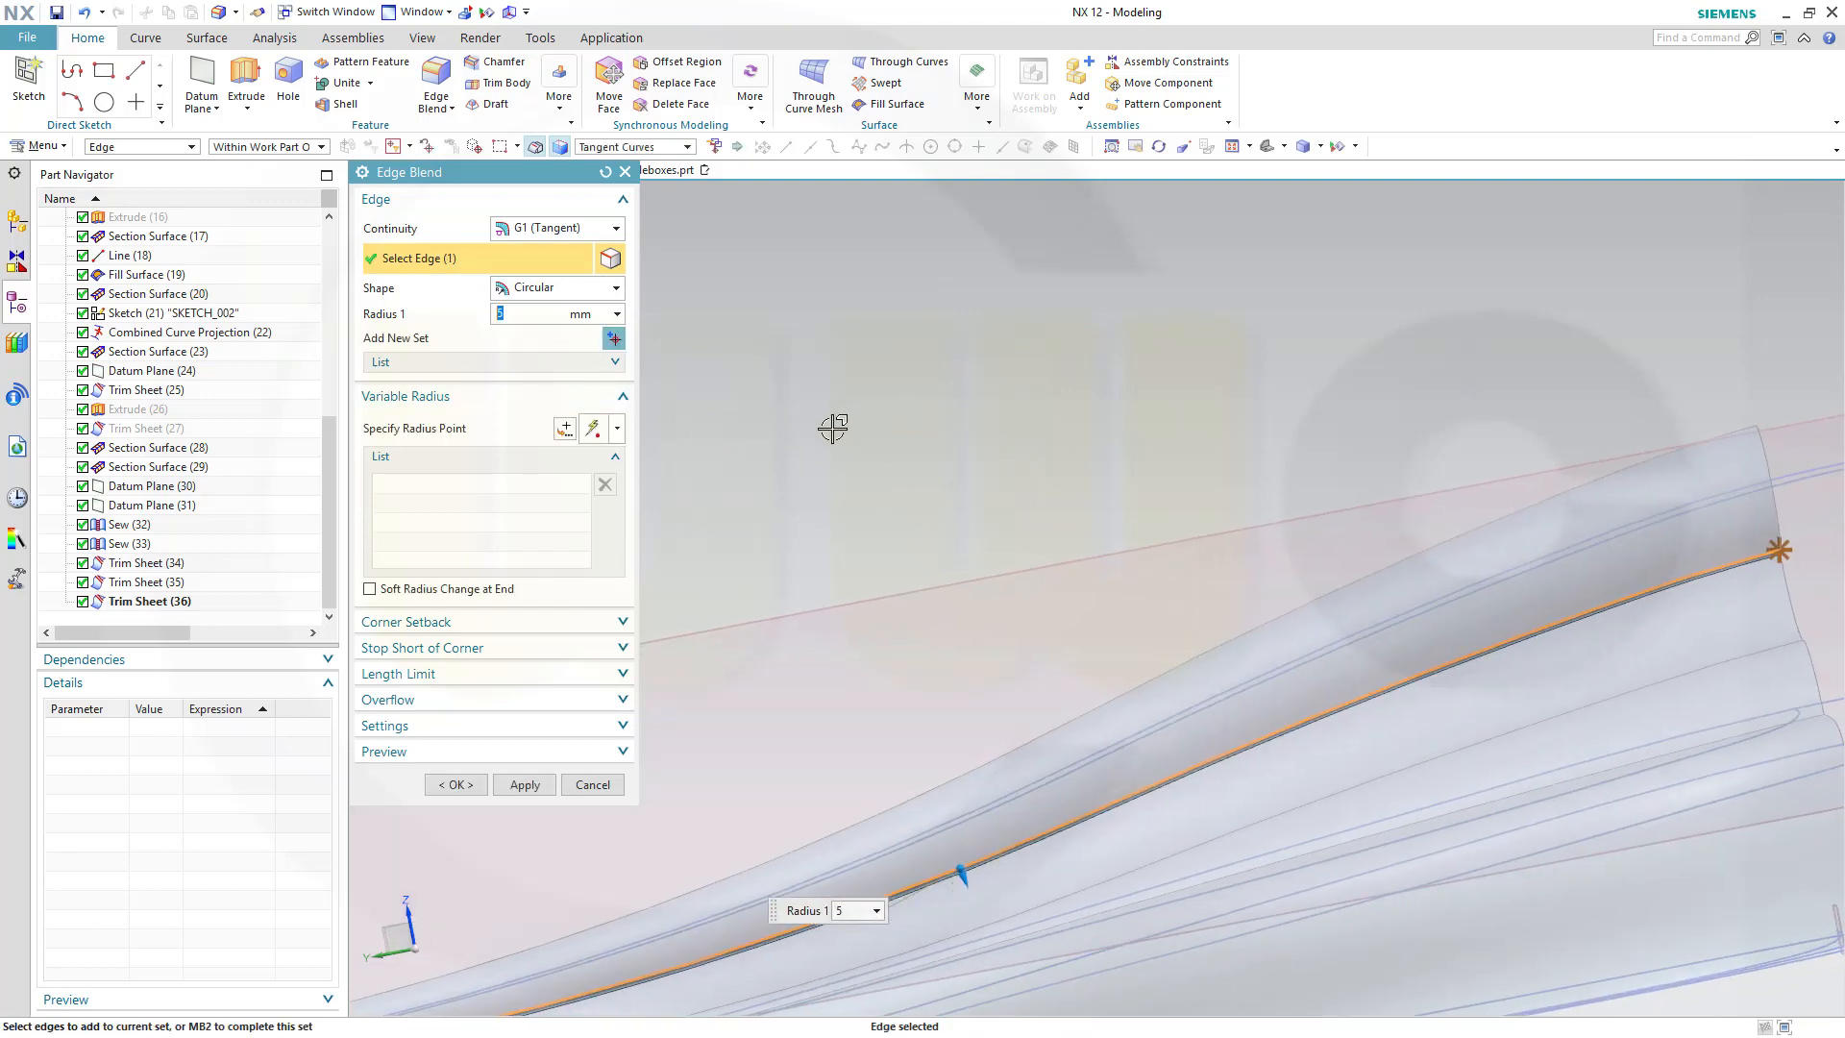
pyautogui.moveTo(832, 427); pyautogui.dragTo(1252, 316, button='middle')
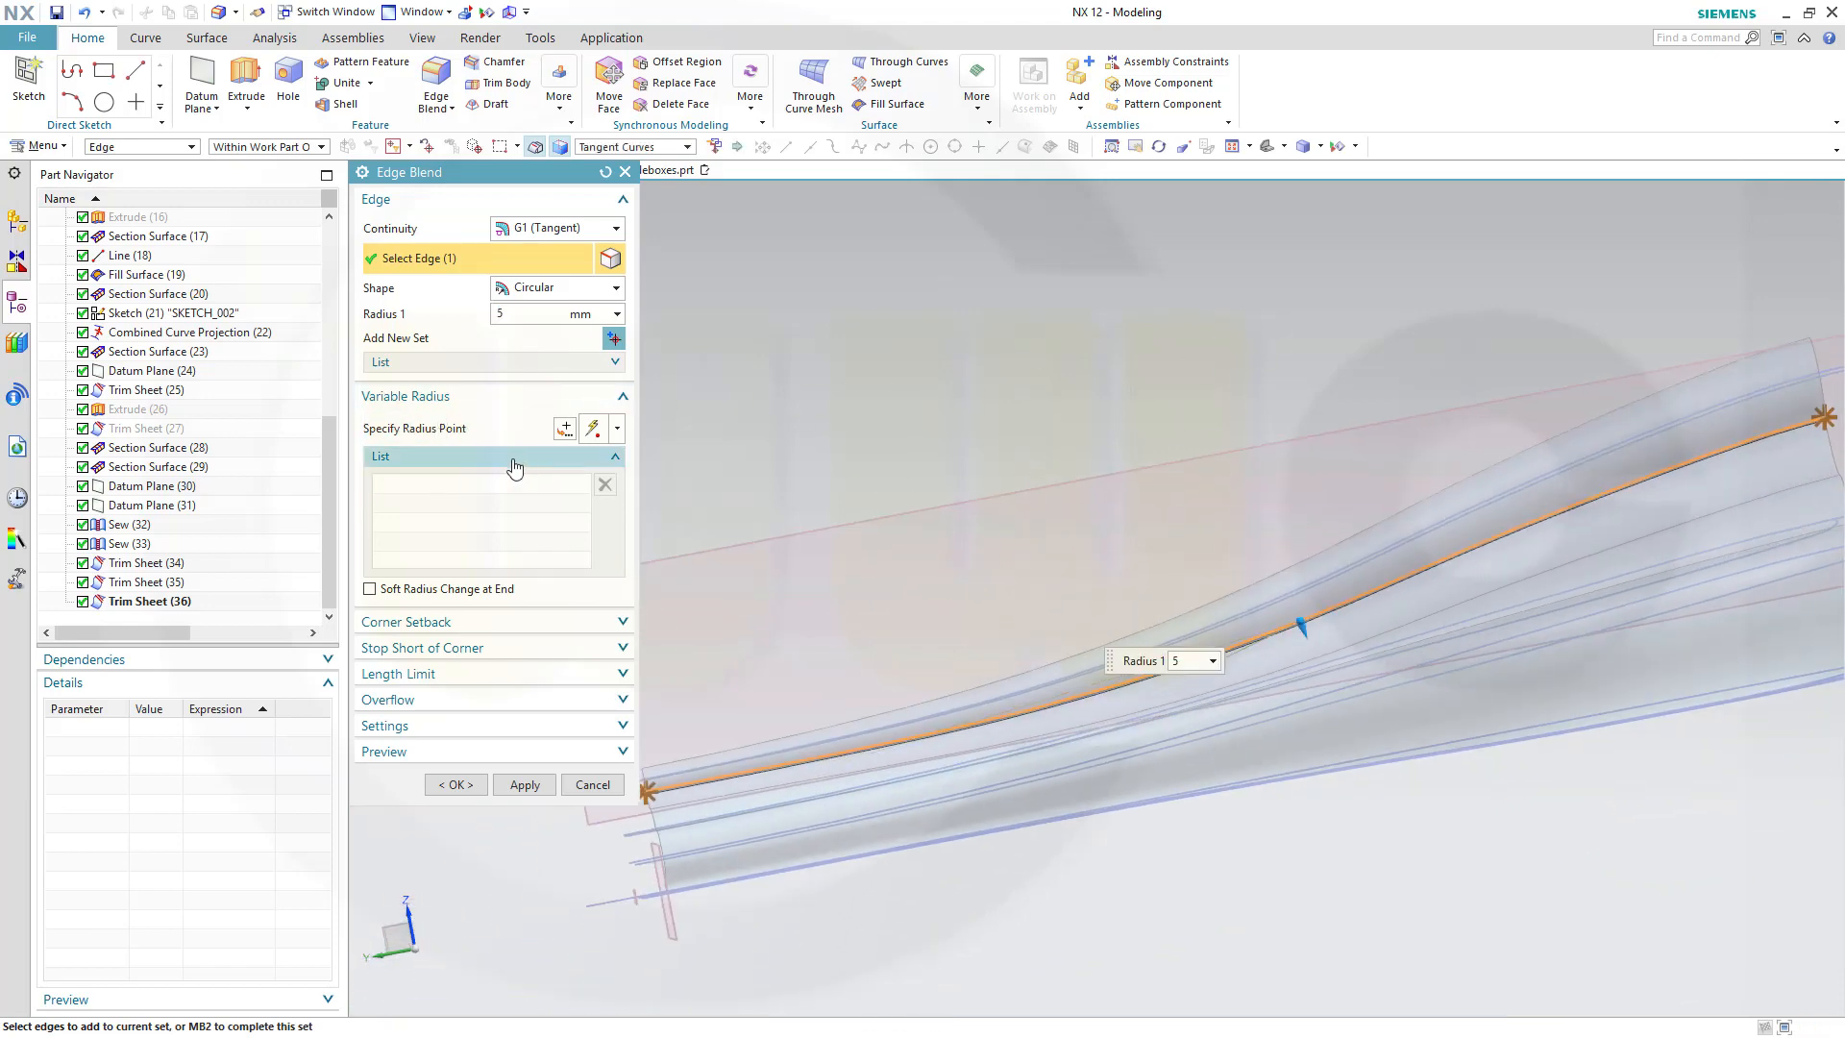
# Add a variable radius point at the edge's end point on the wide end and set its radius to 20 mm.
pyautogui.click(593, 428)
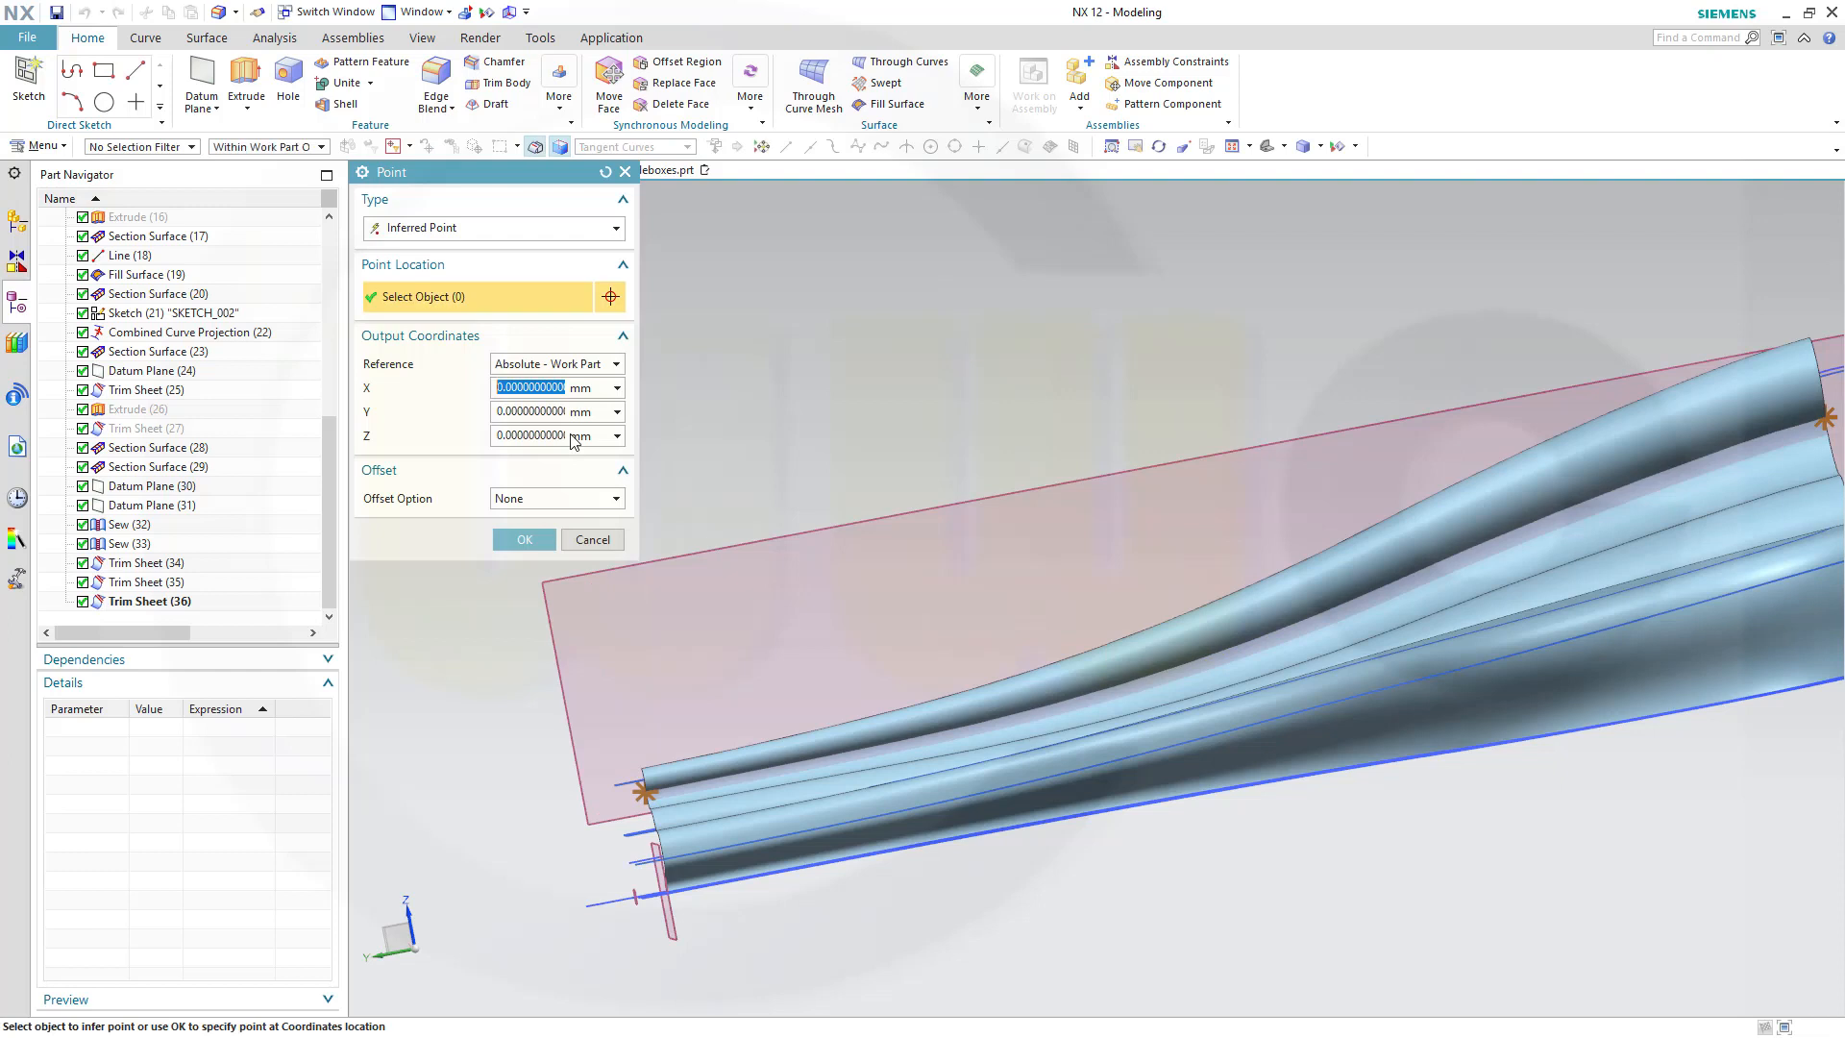
pyautogui.click(613, 227)
pyautogui.click(580, 307)
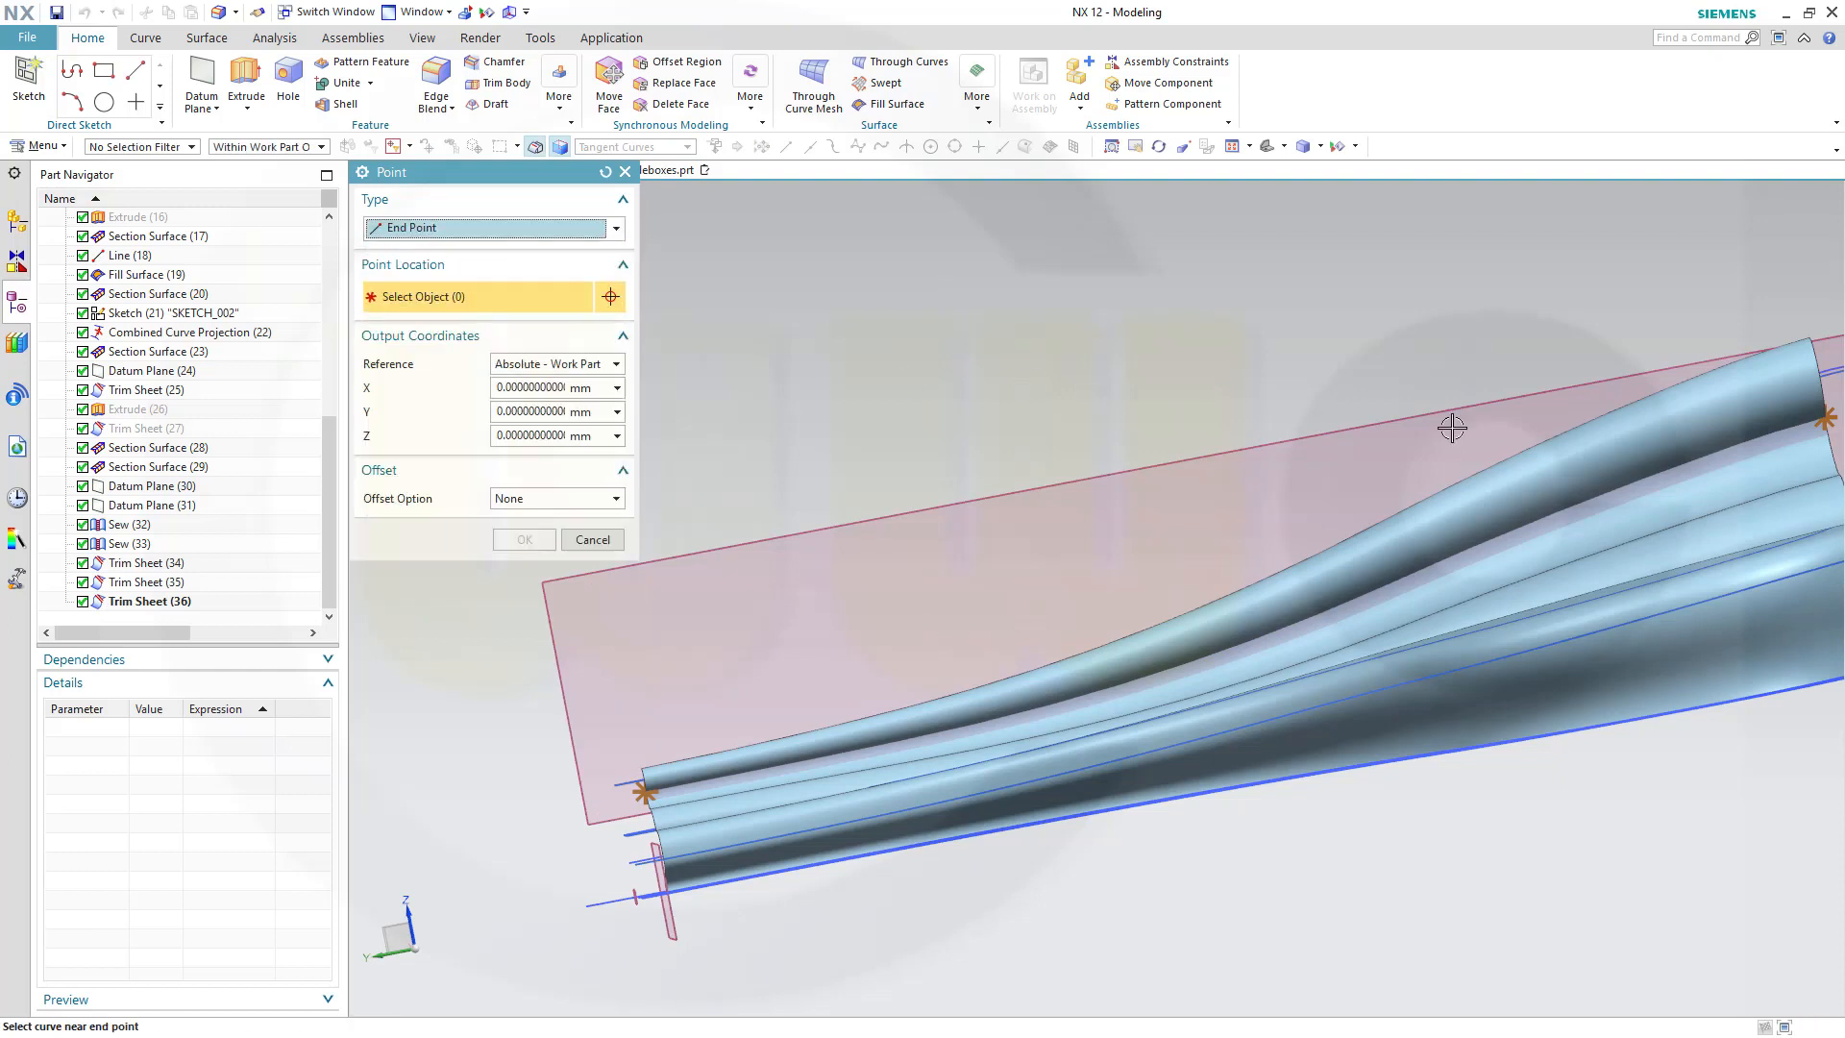
pyautogui.click(1797, 429)
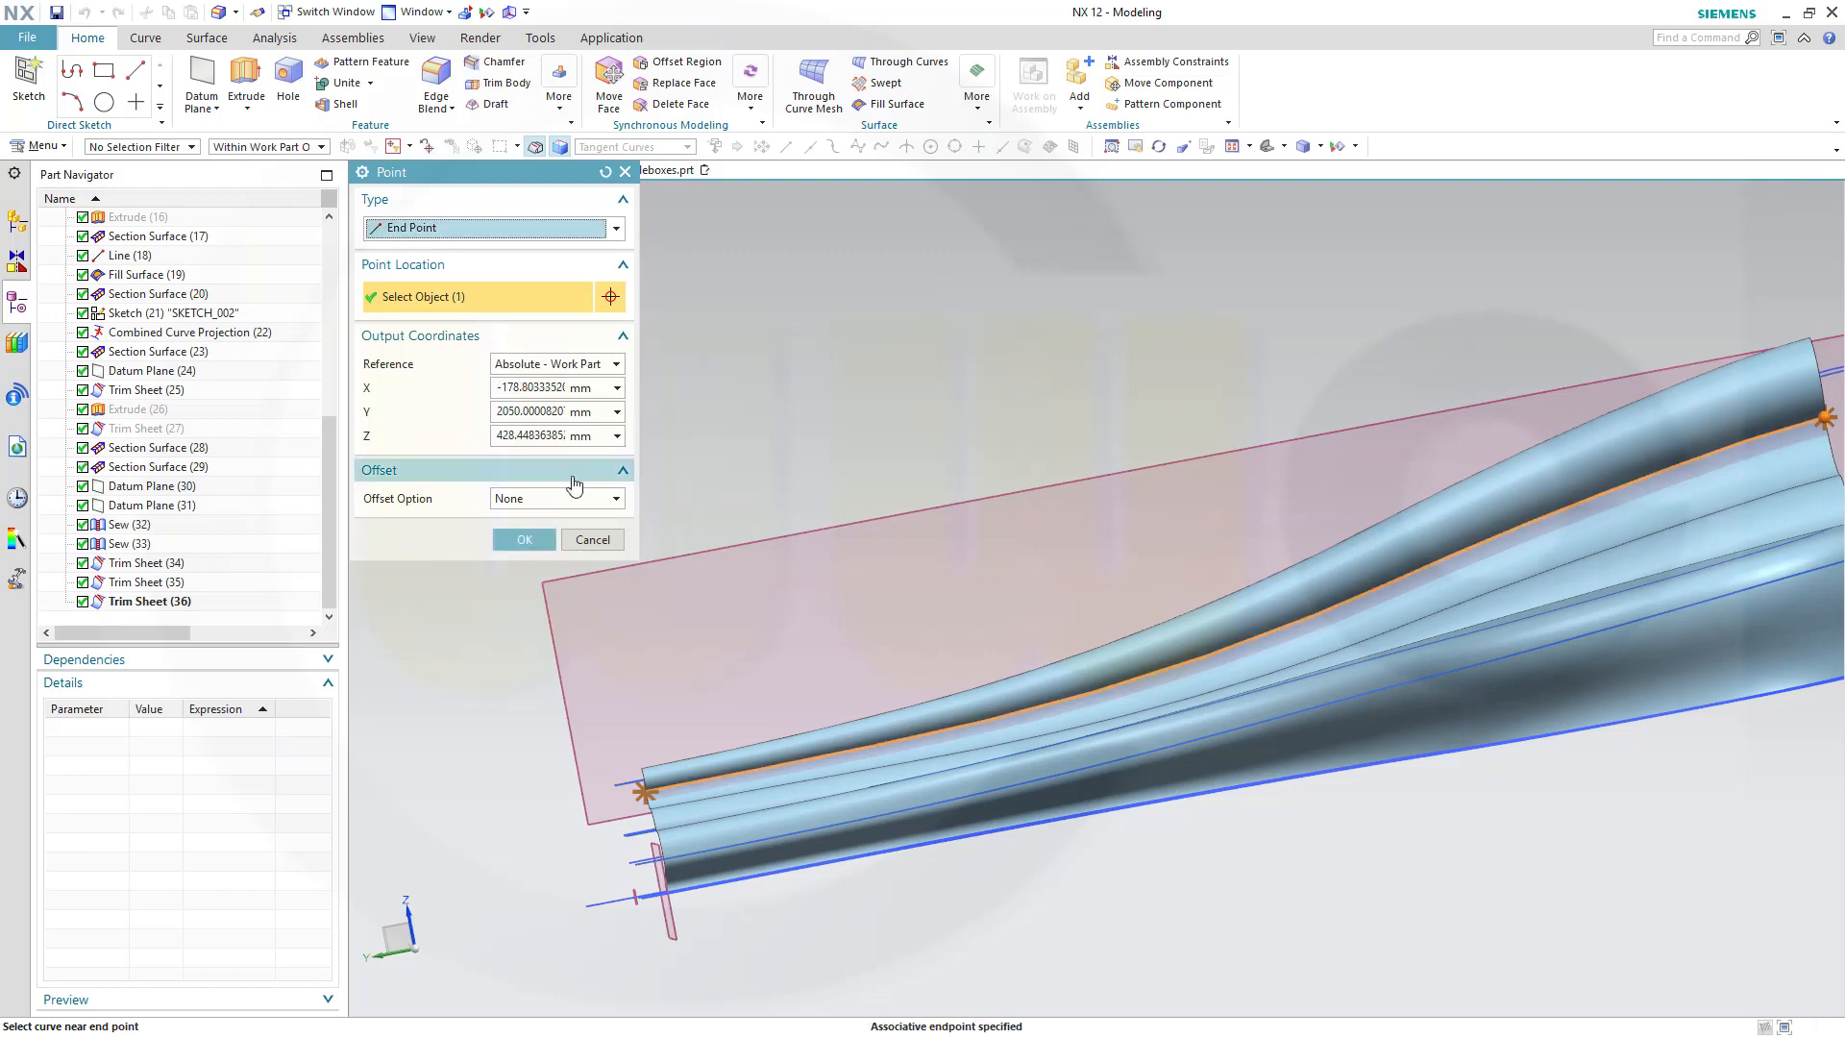
pyautogui.click(519, 540)
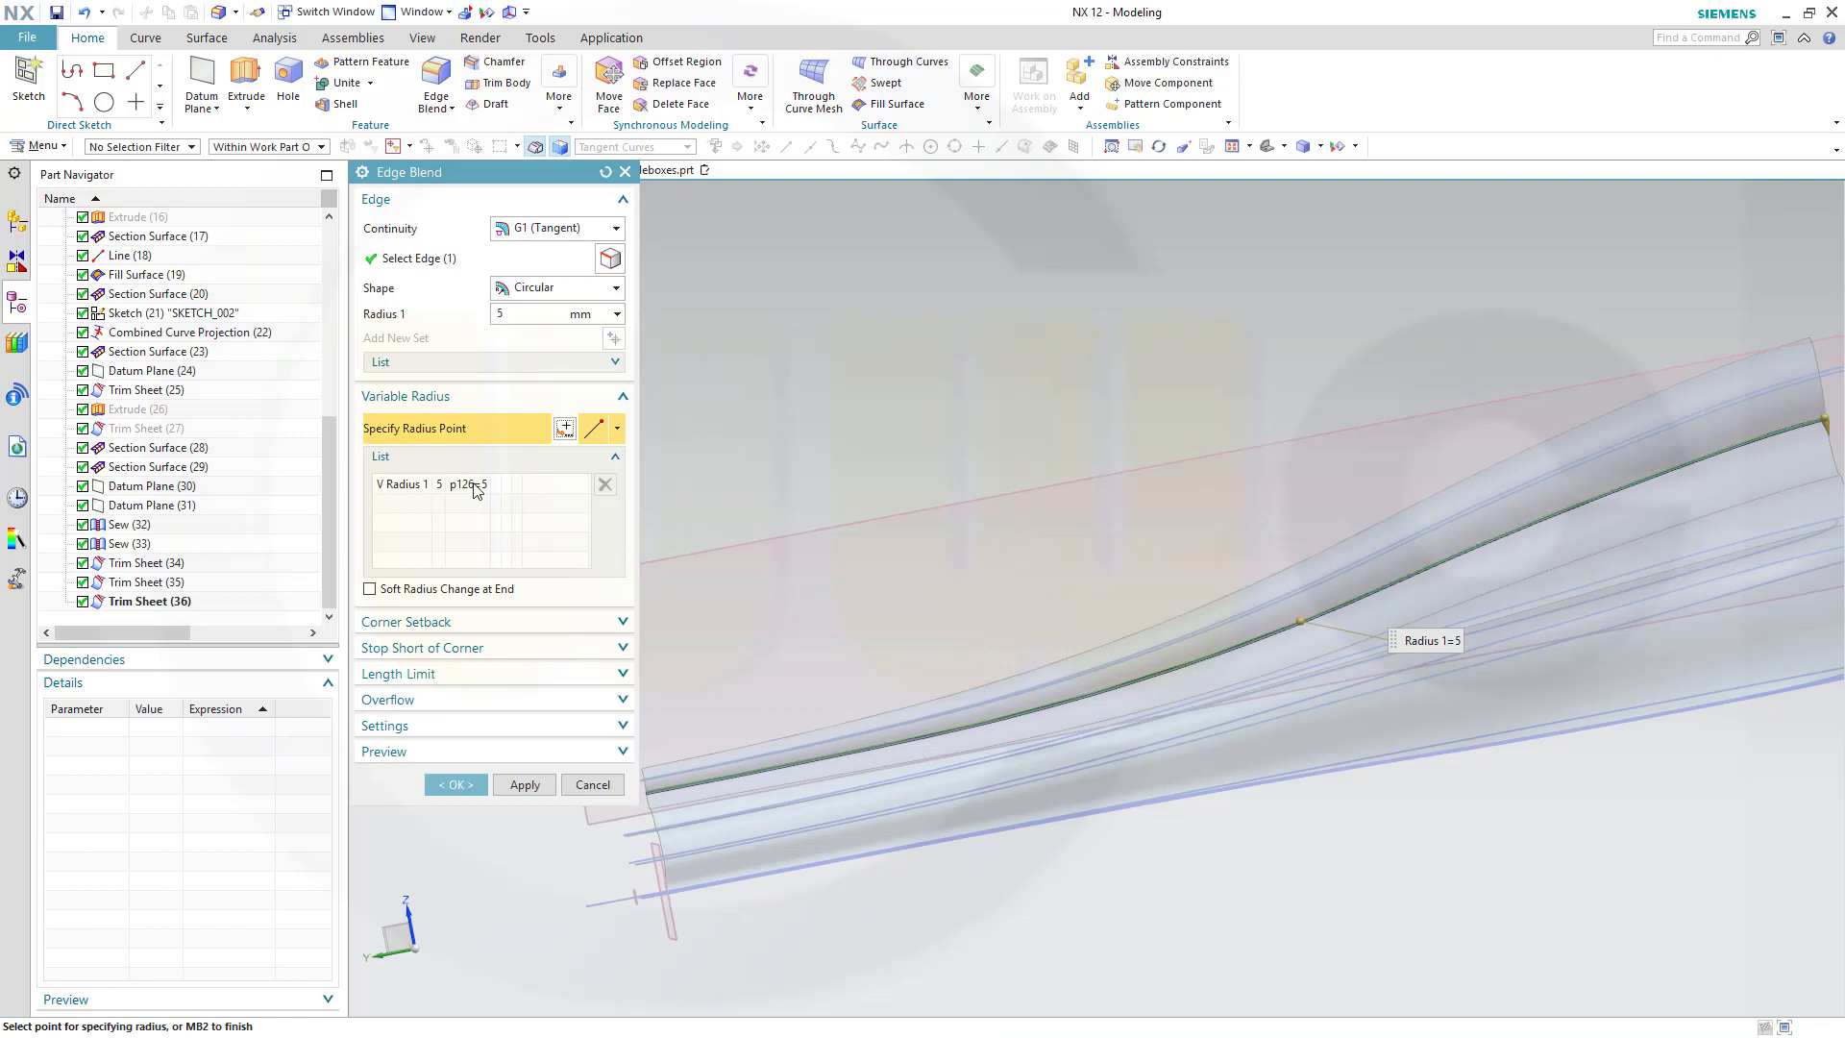
pyautogui.click(475, 486)
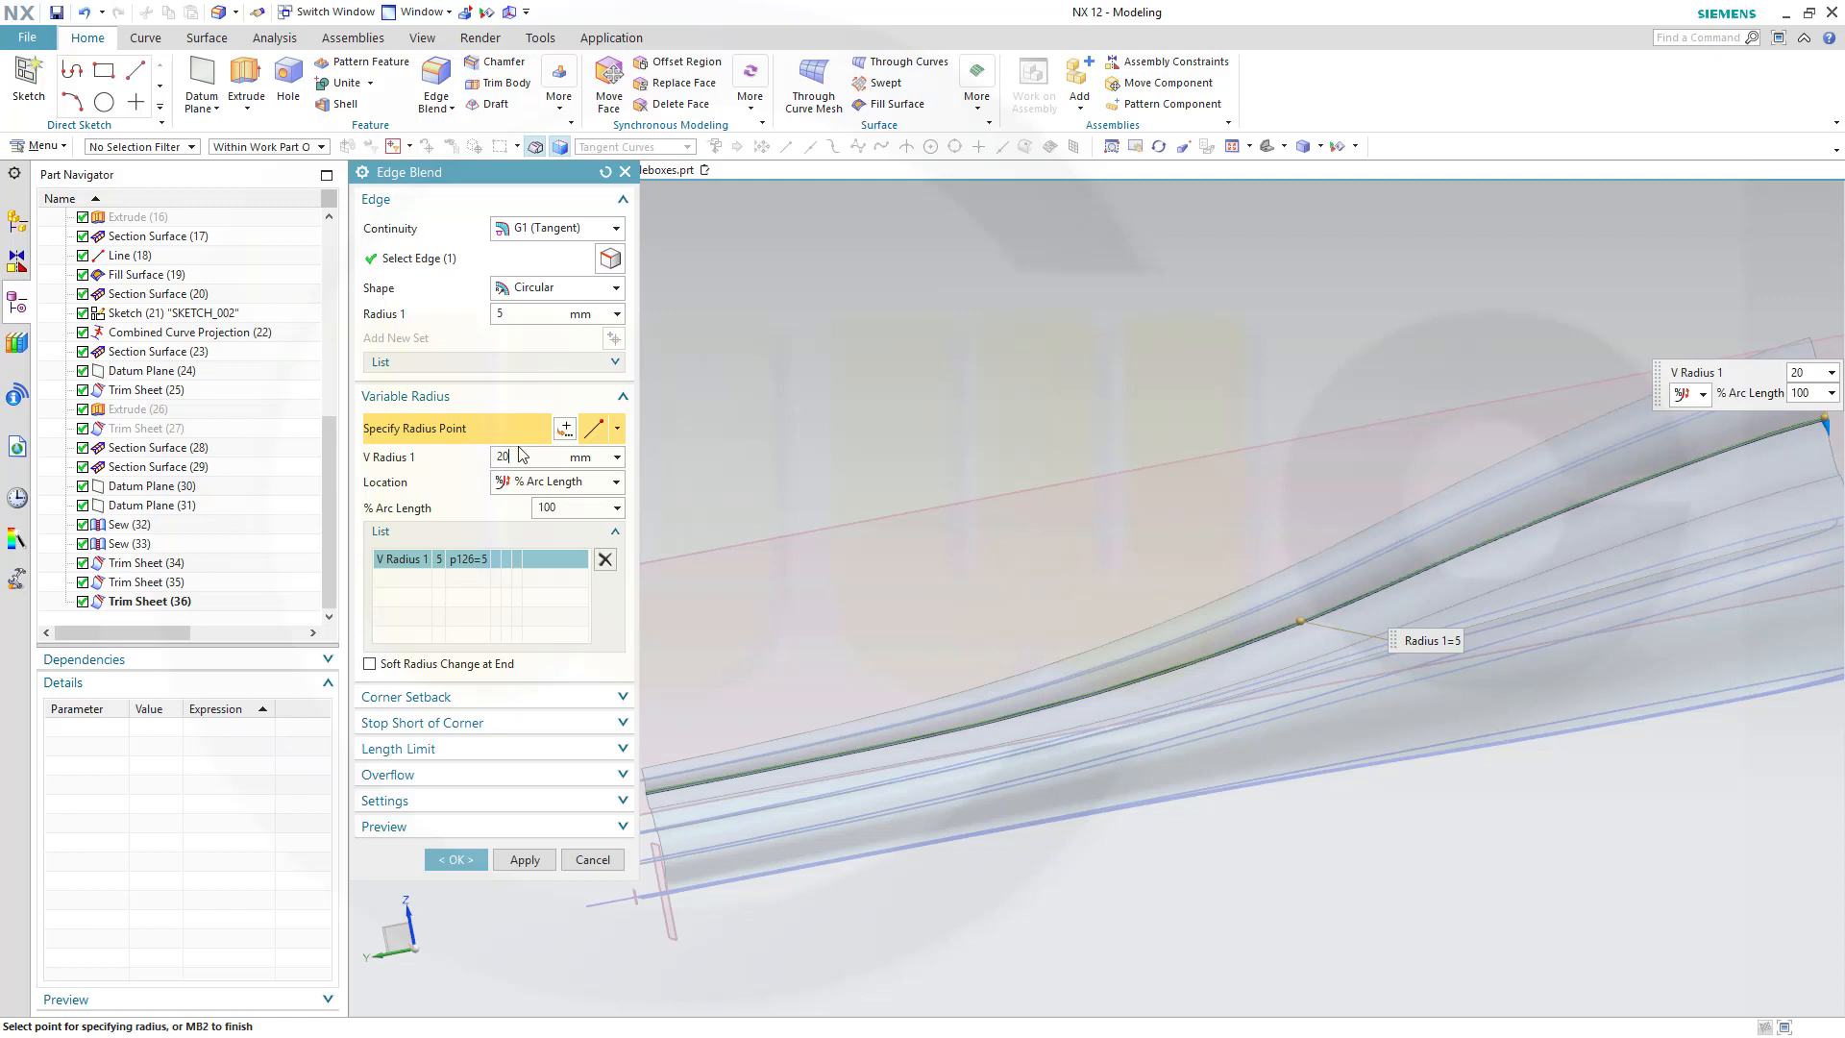
pyautogui.click(520, 456)
pyautogui.write('20')
pyautogui.press('Return')
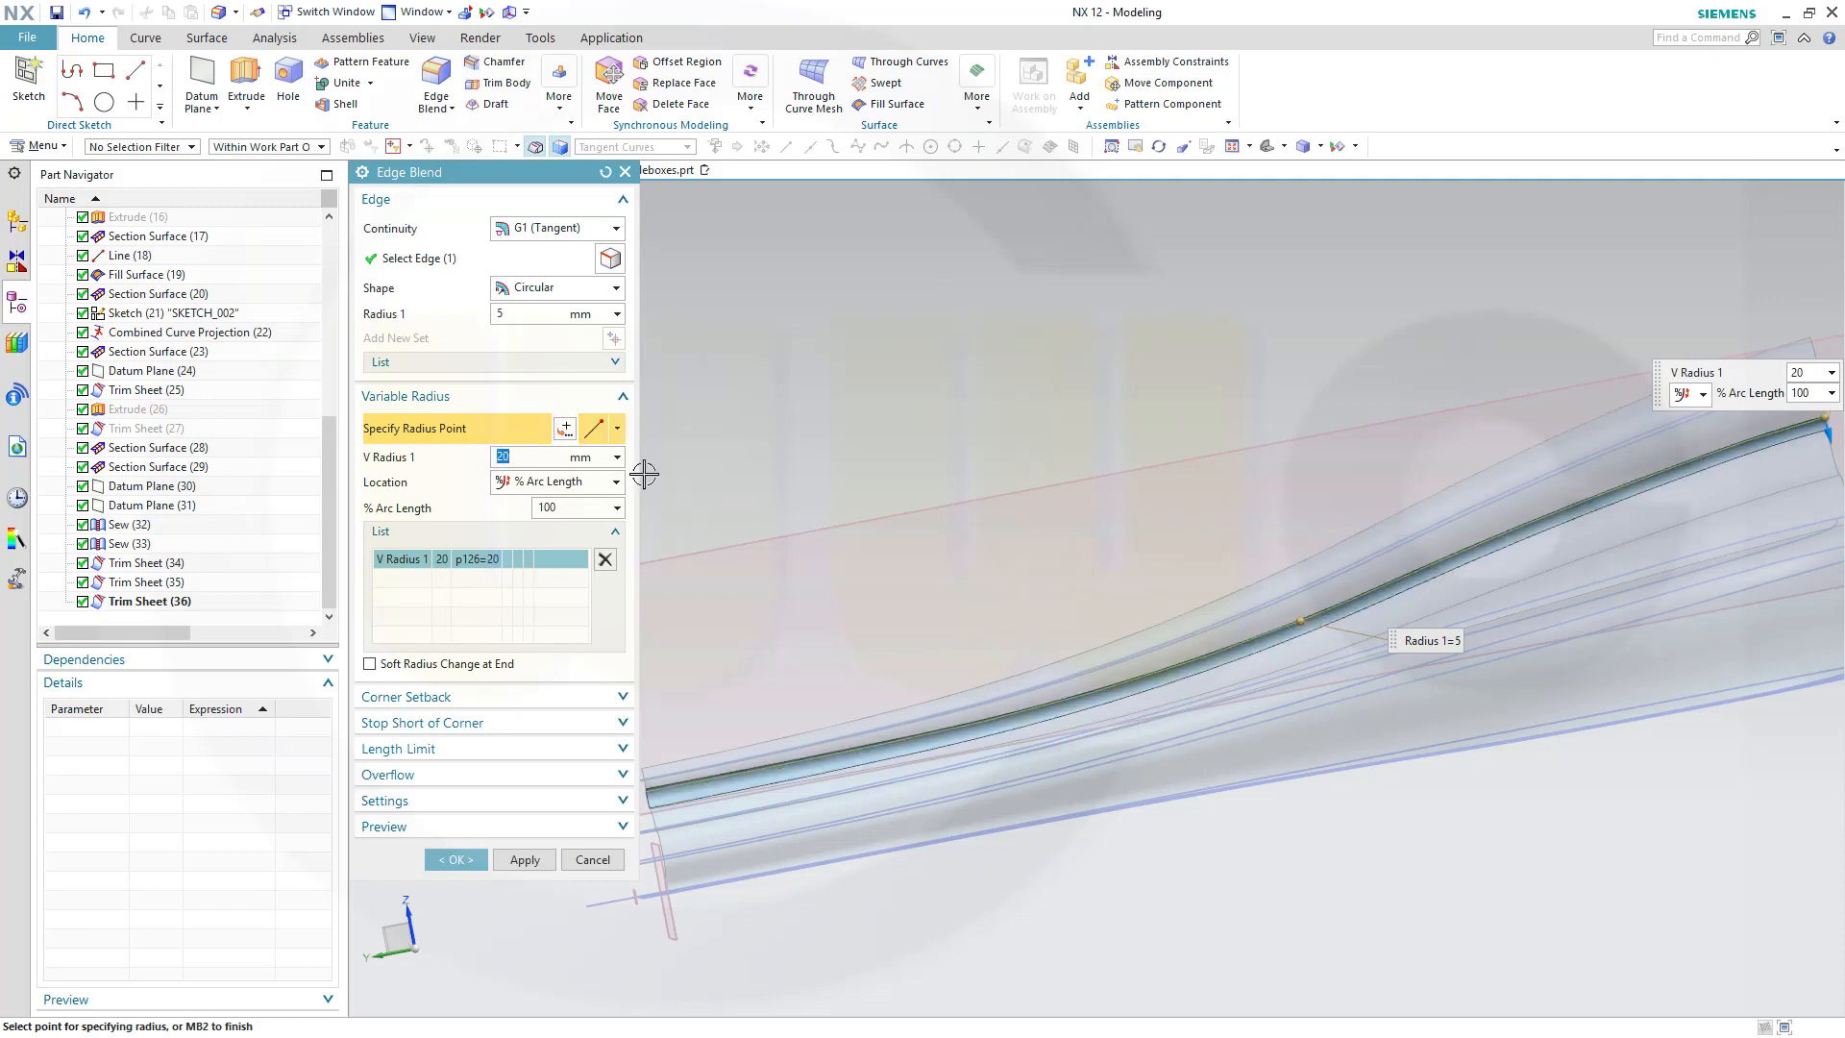
# Add a second variable radius point at the narrow end with radius 5 mm at 0% arc length, and create the blend.
pyautogui.keyDown('shift'); pyautogui.moveTo(740, 437); pyautogui.dragTo(955, 428, button='middle'); pyautogui.keyUp('shift')
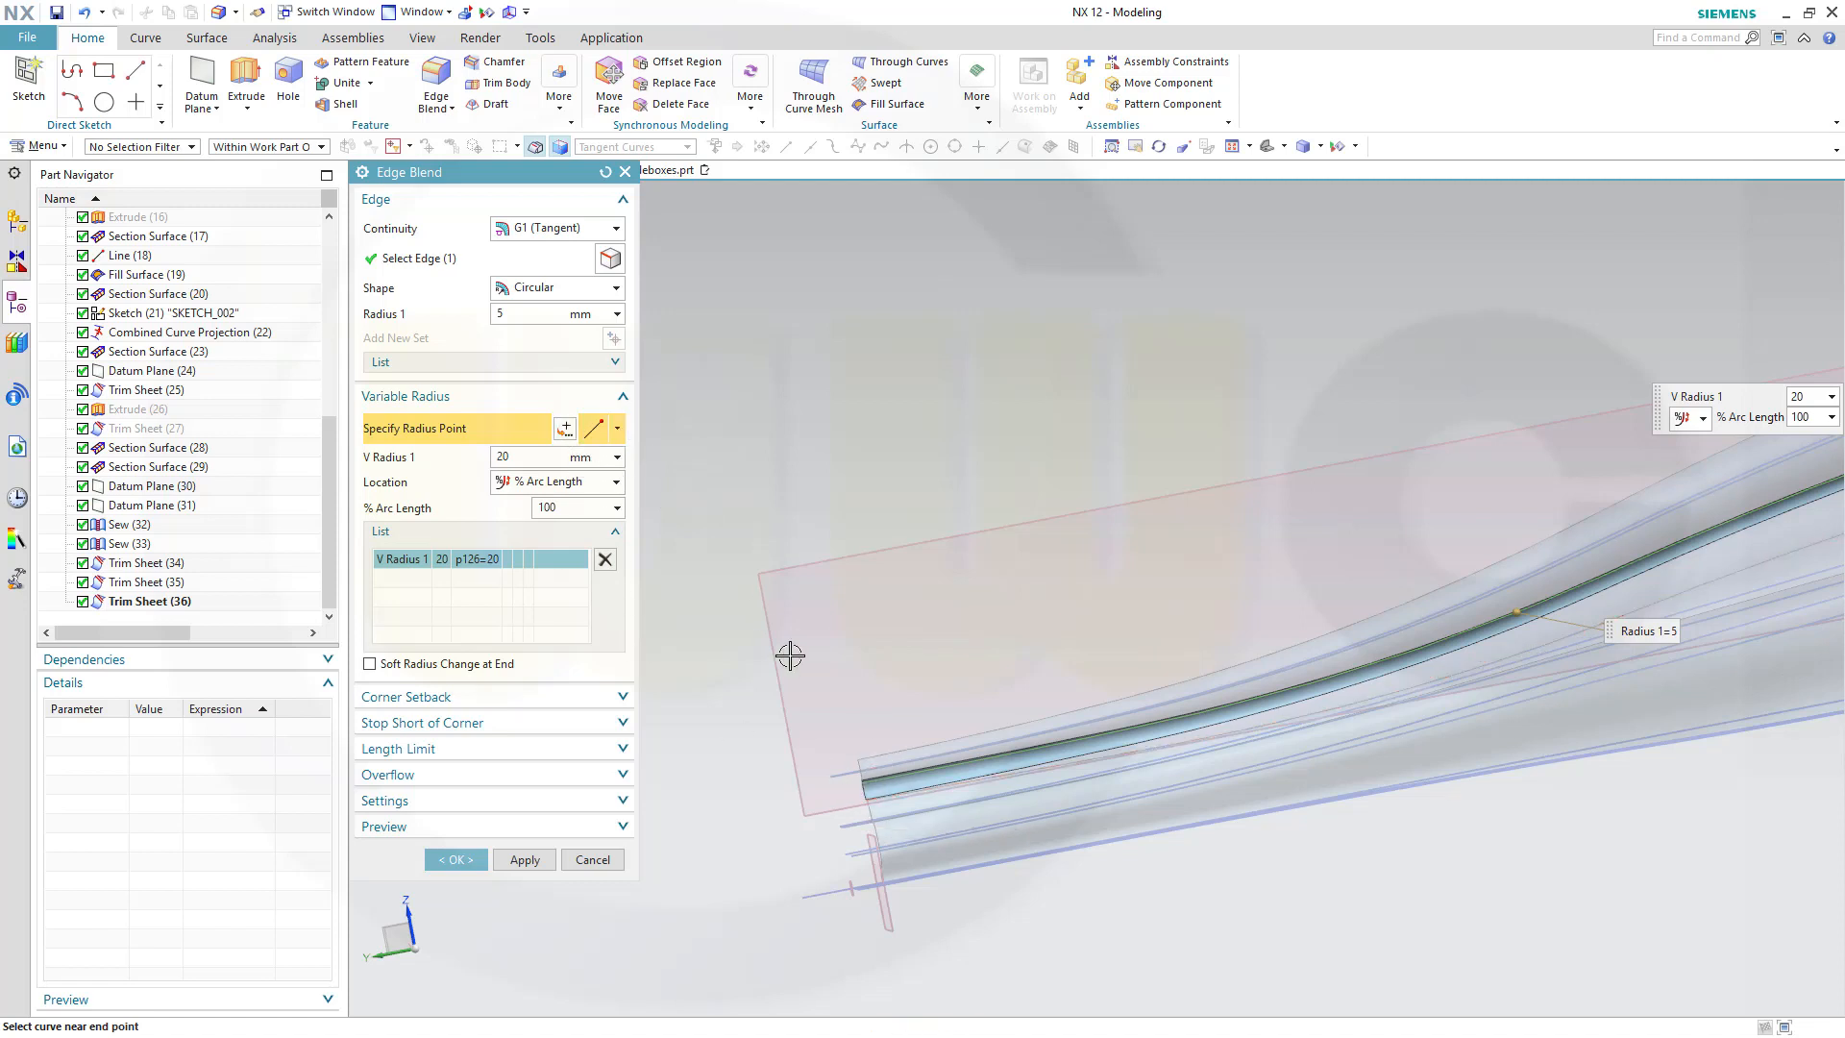
pyautogui.click(880, 796)
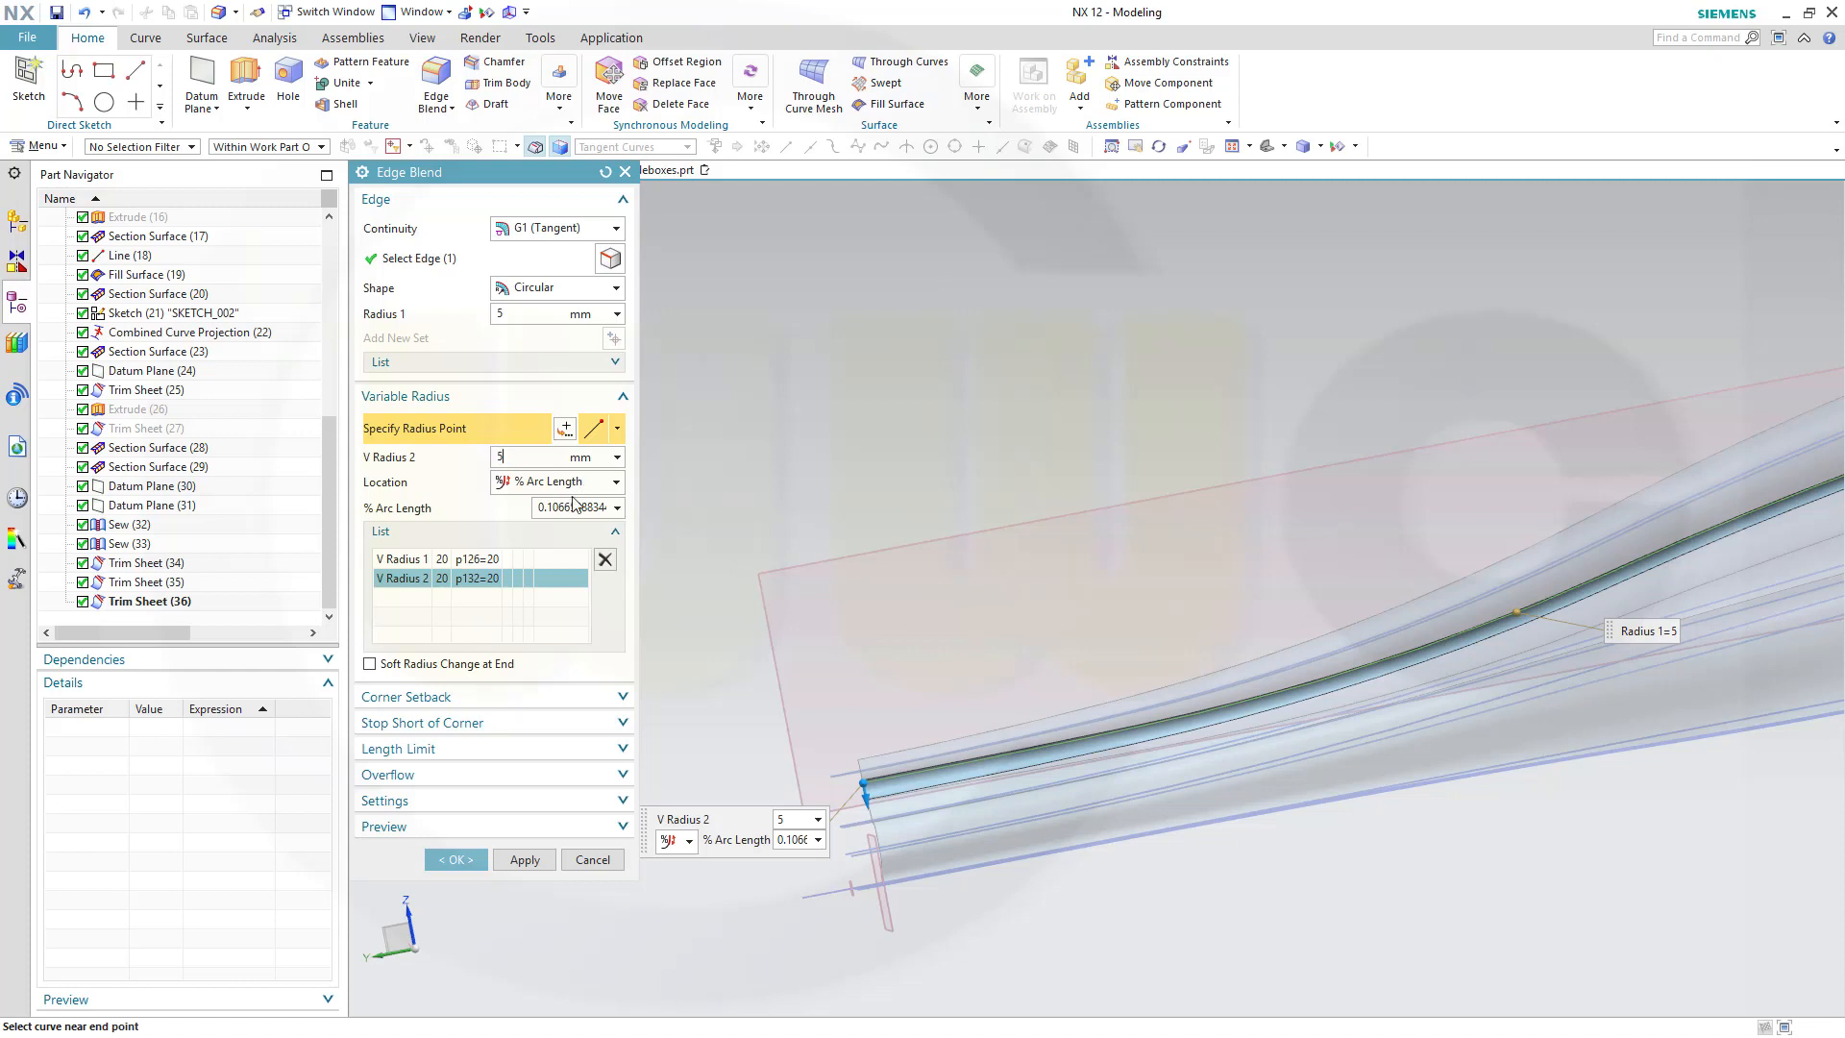
pyautogui.click(540, 507)
pyautogui.doubleClick(540, 506)
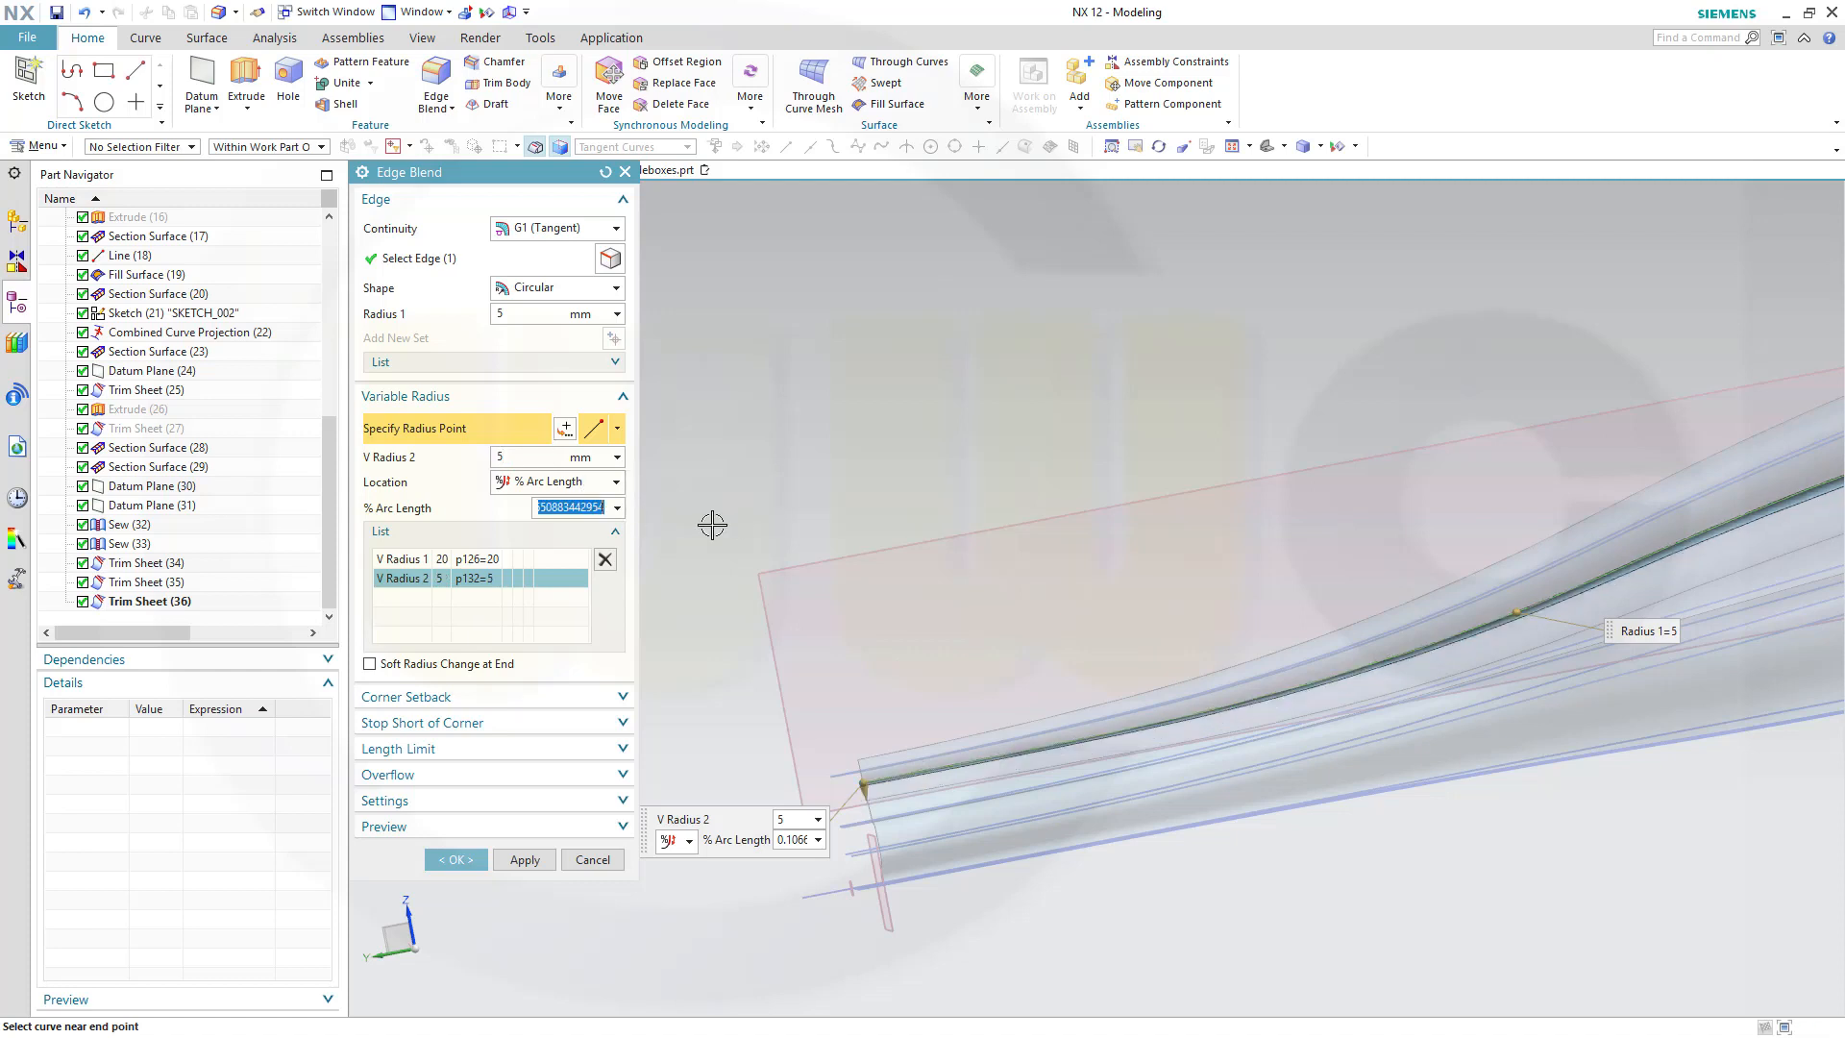
pyautogui.write('0')
pyautogui.click(500, 580)
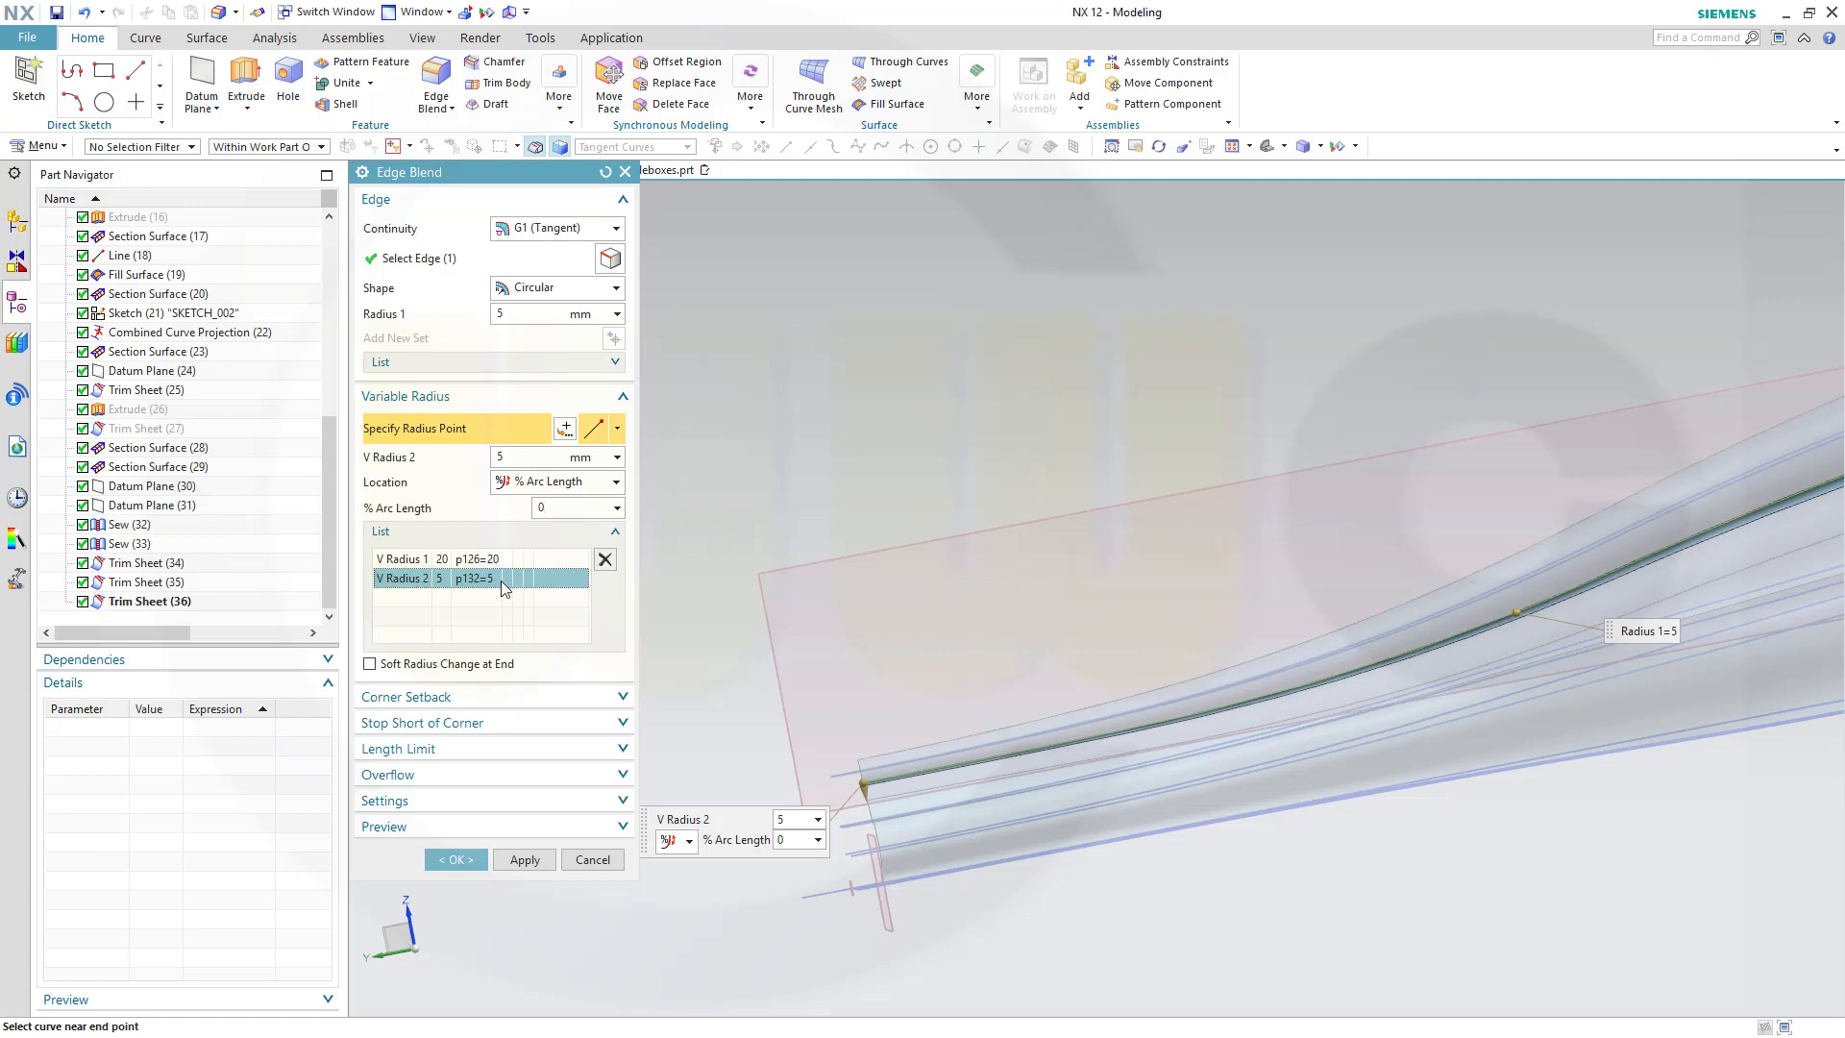
pyautogui.click(478, 859)
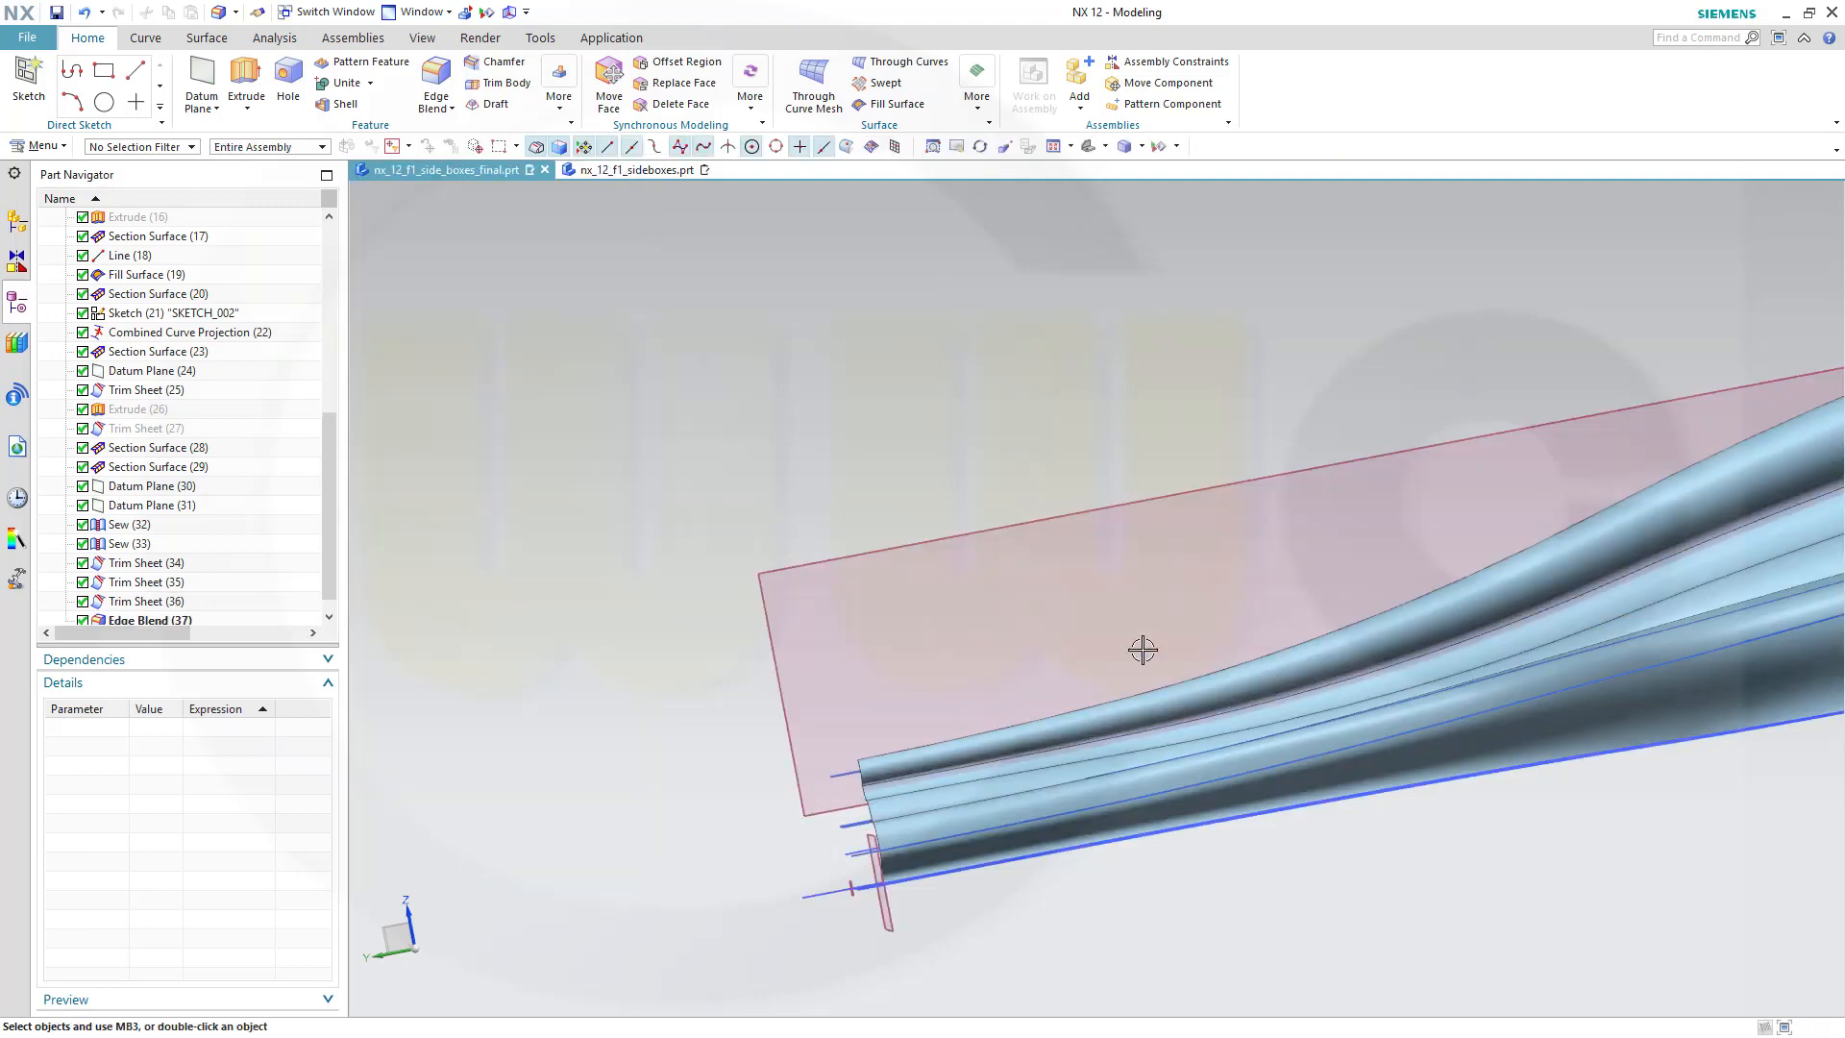
# Edit the edge blend, setting the radius to 10 mm at the narrow end and 30 mm at the wide end.
pyautogui.moveTo(1436, 459); pyautogui.dragTo(1482, 441, button='middle')
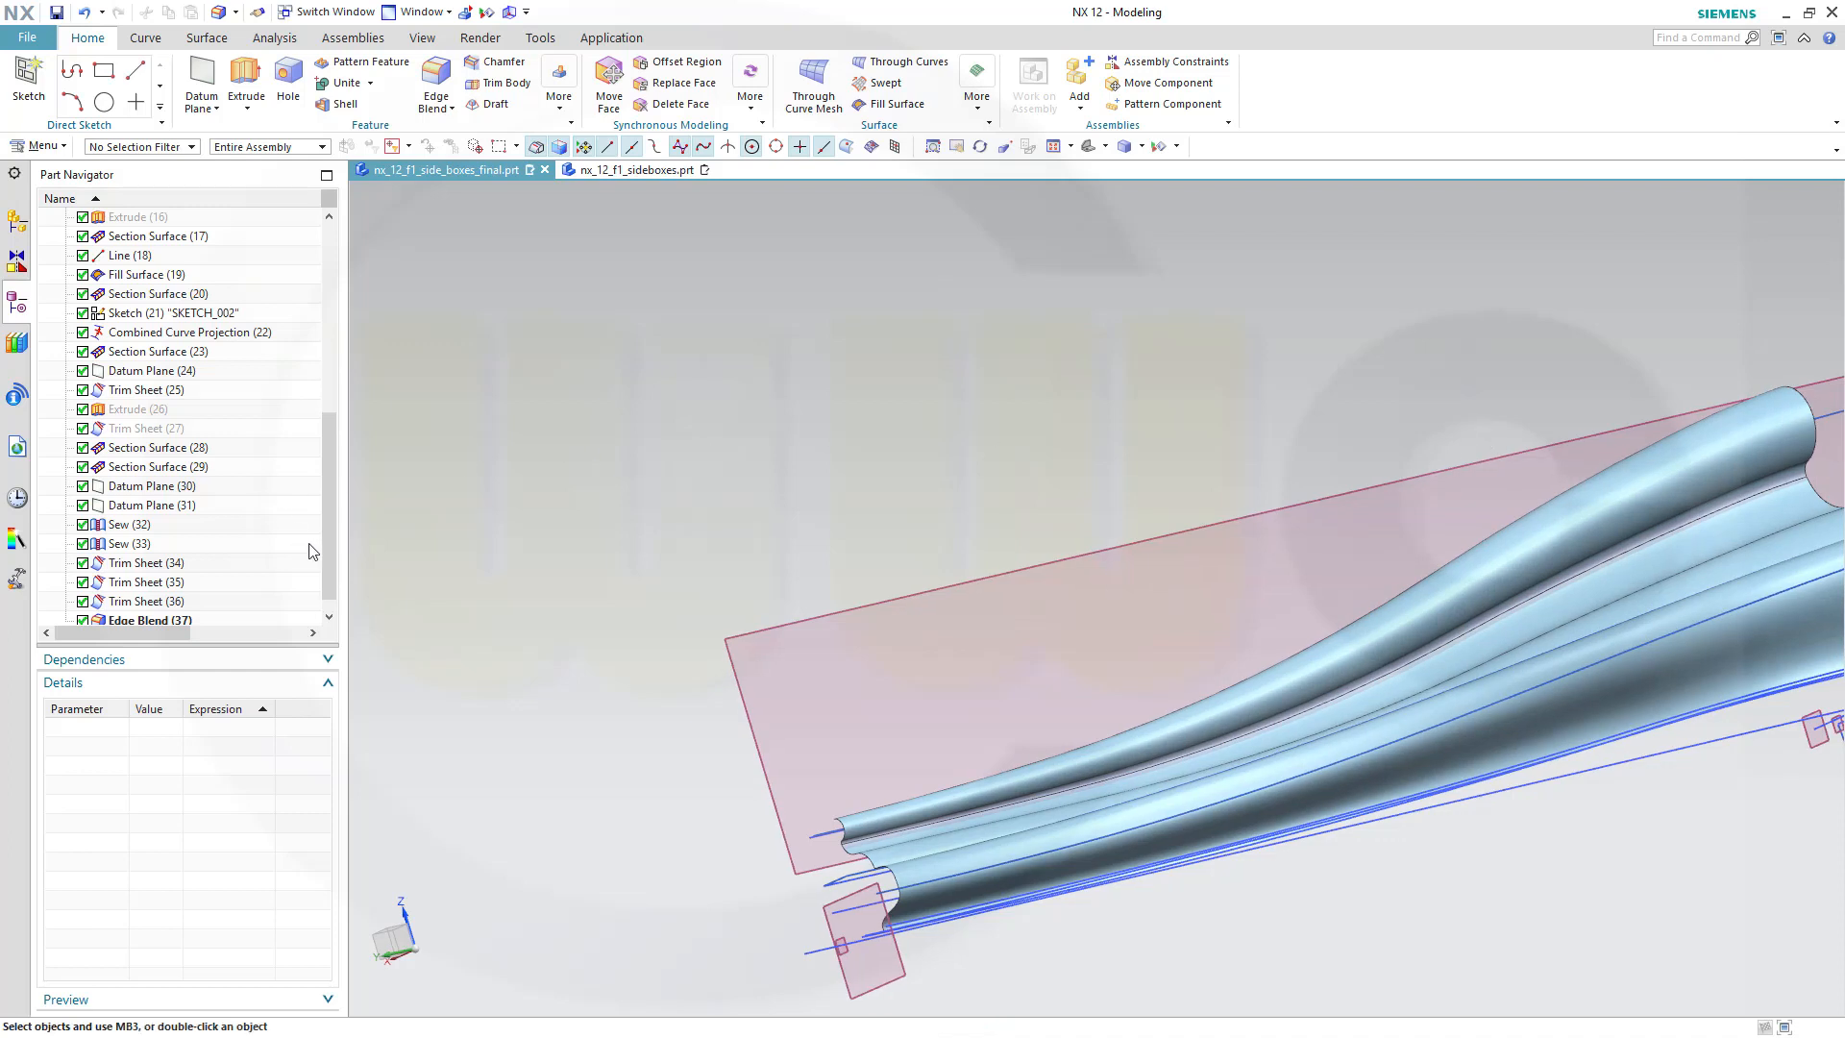
pyautogui.scroll(-1, 325, 563)
pyautogui.click(149, 603)
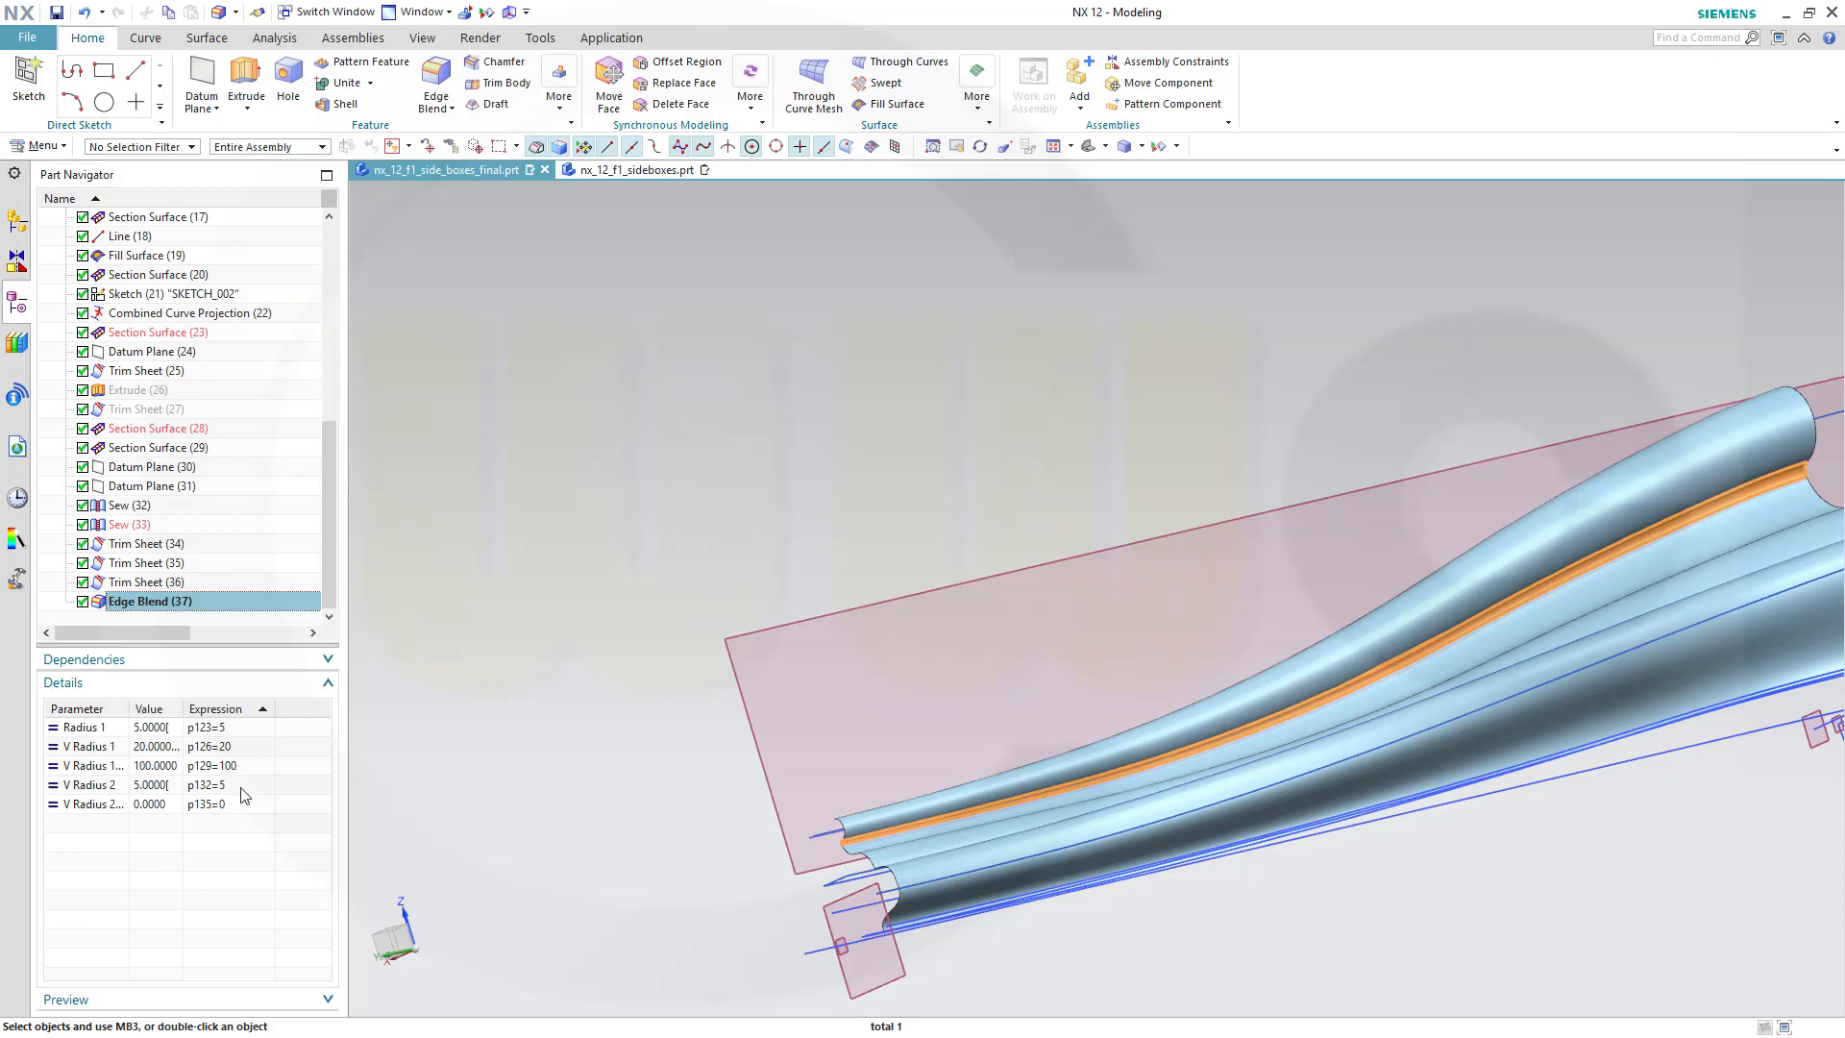
pyautogui.doubleClick(149, 601)
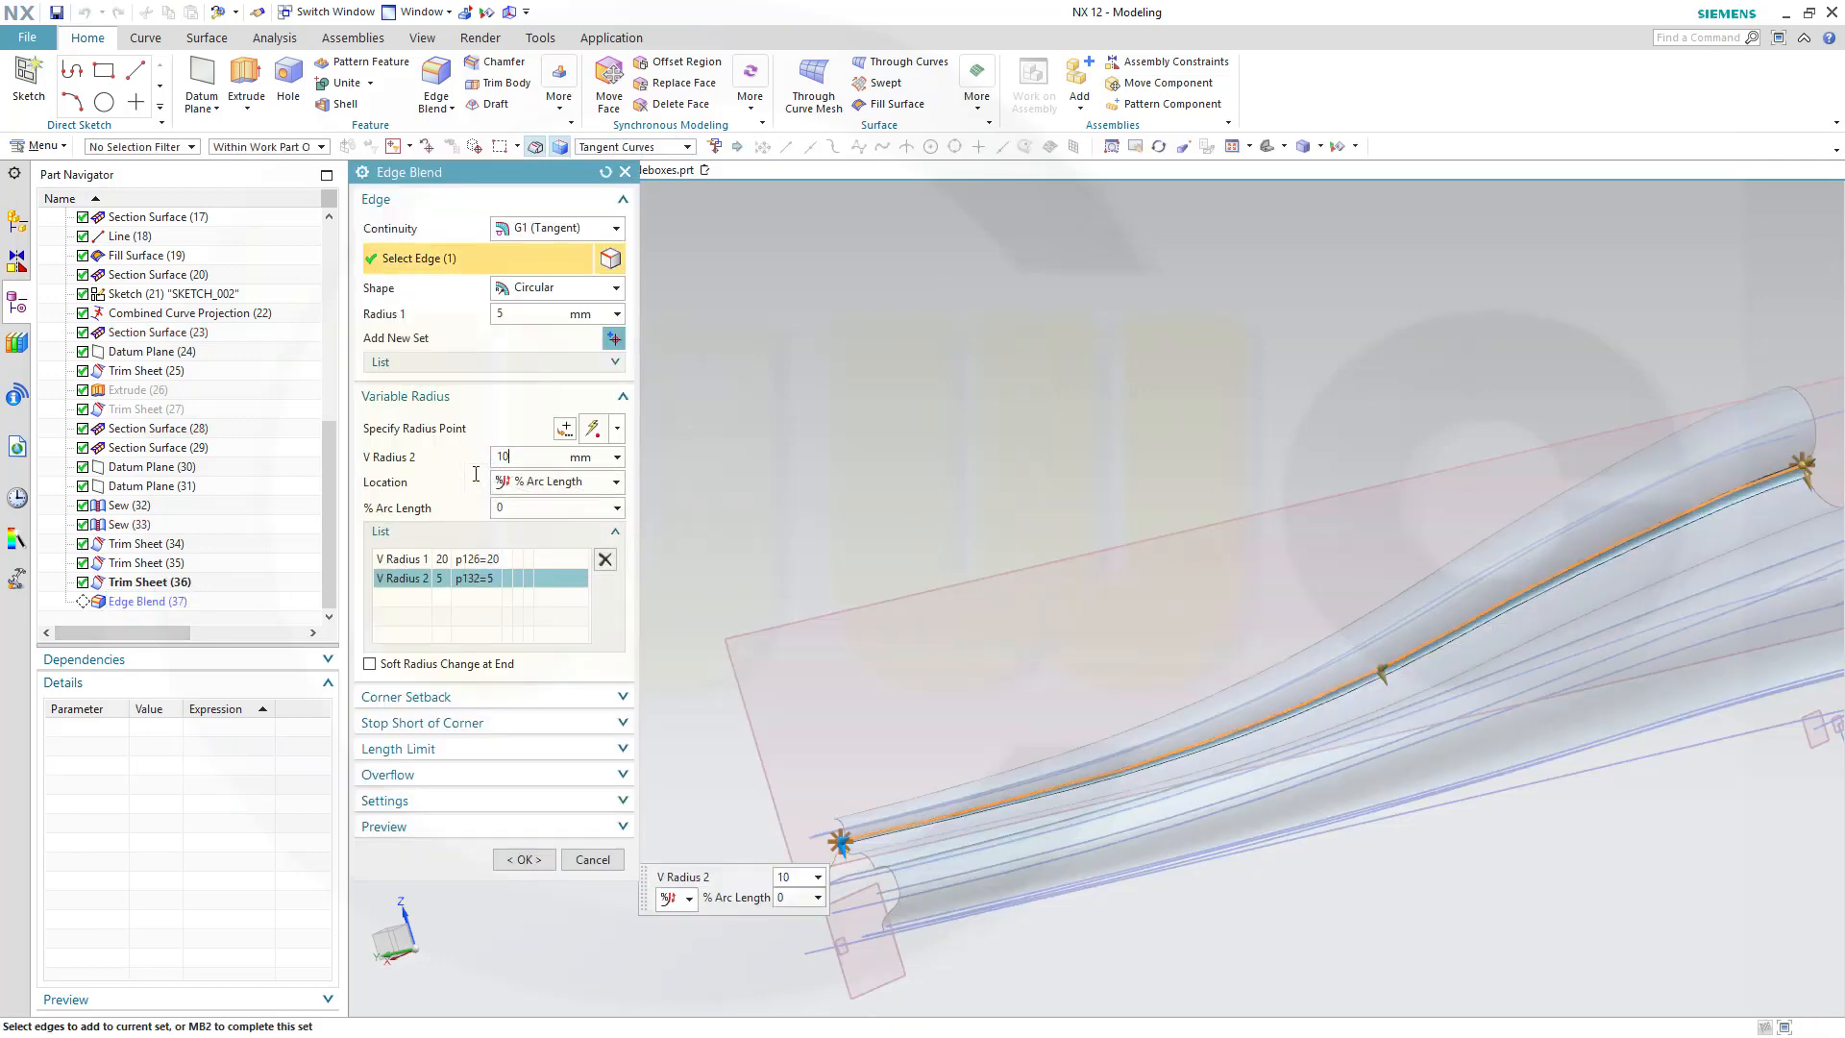
pyautogui.press('Return')
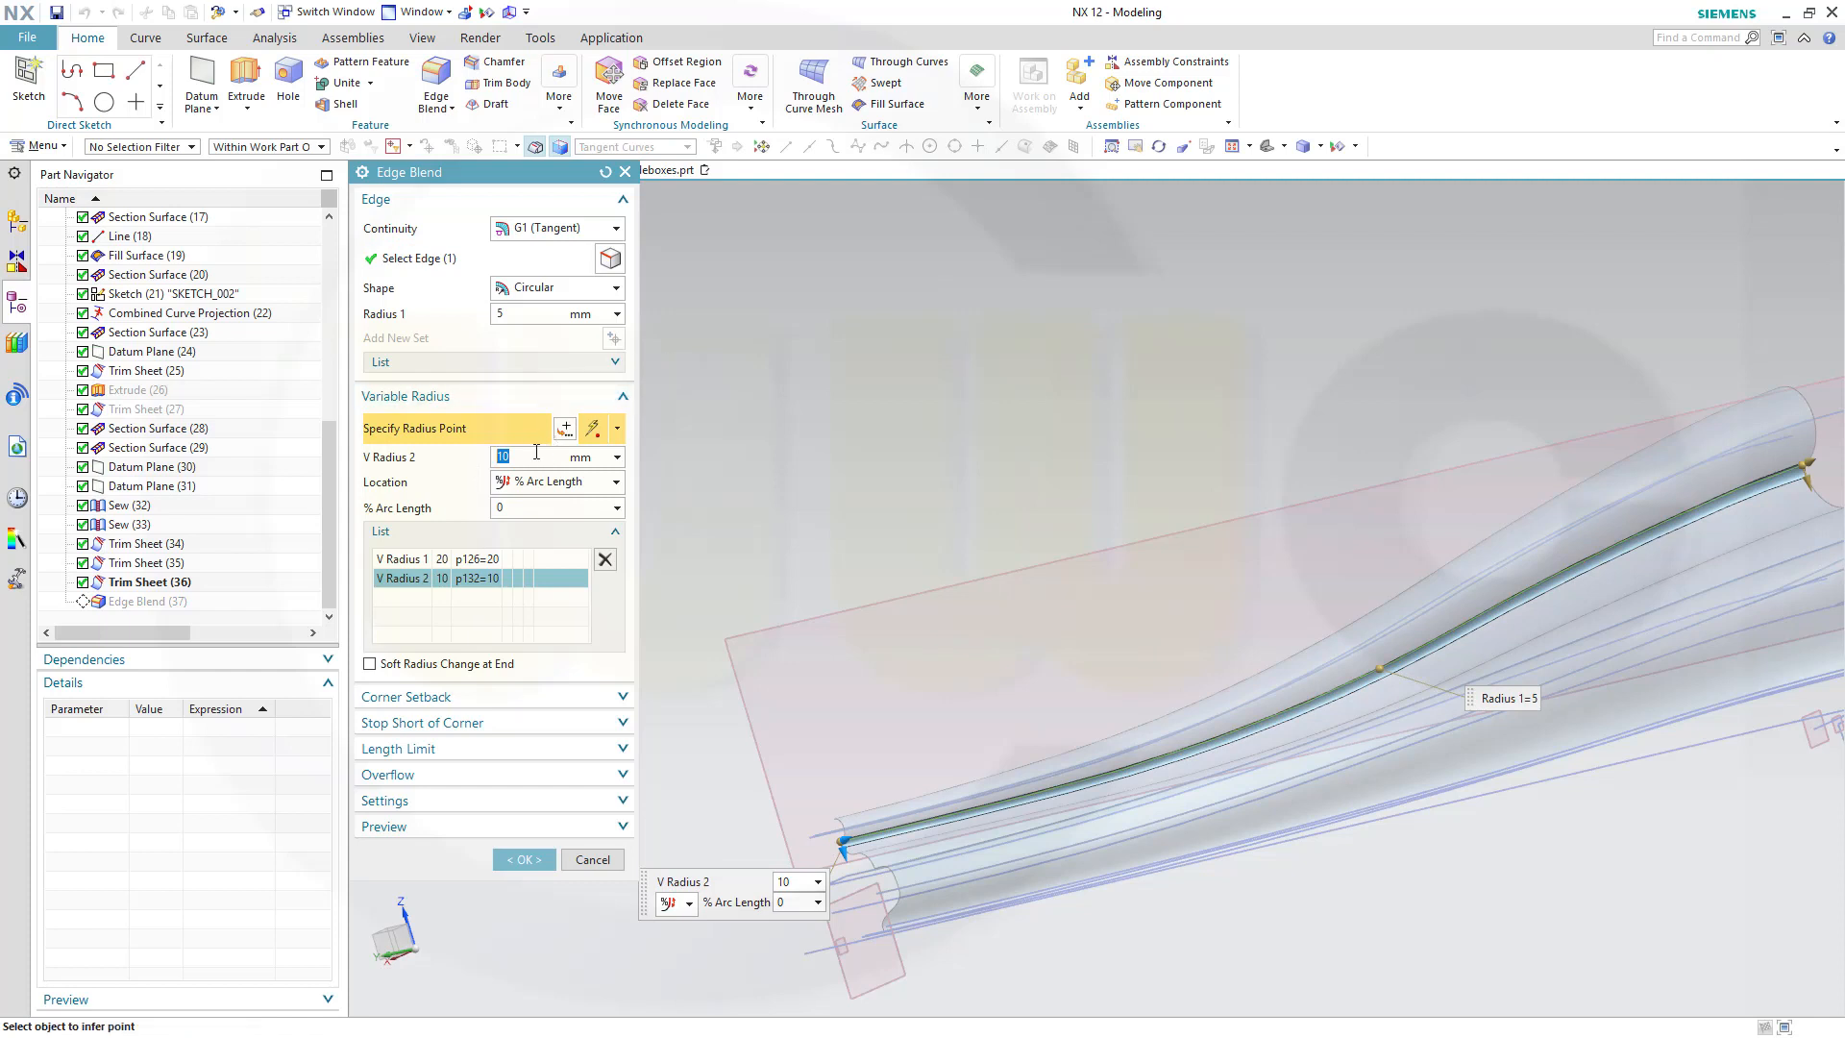
pyautogui.click(505, 559)
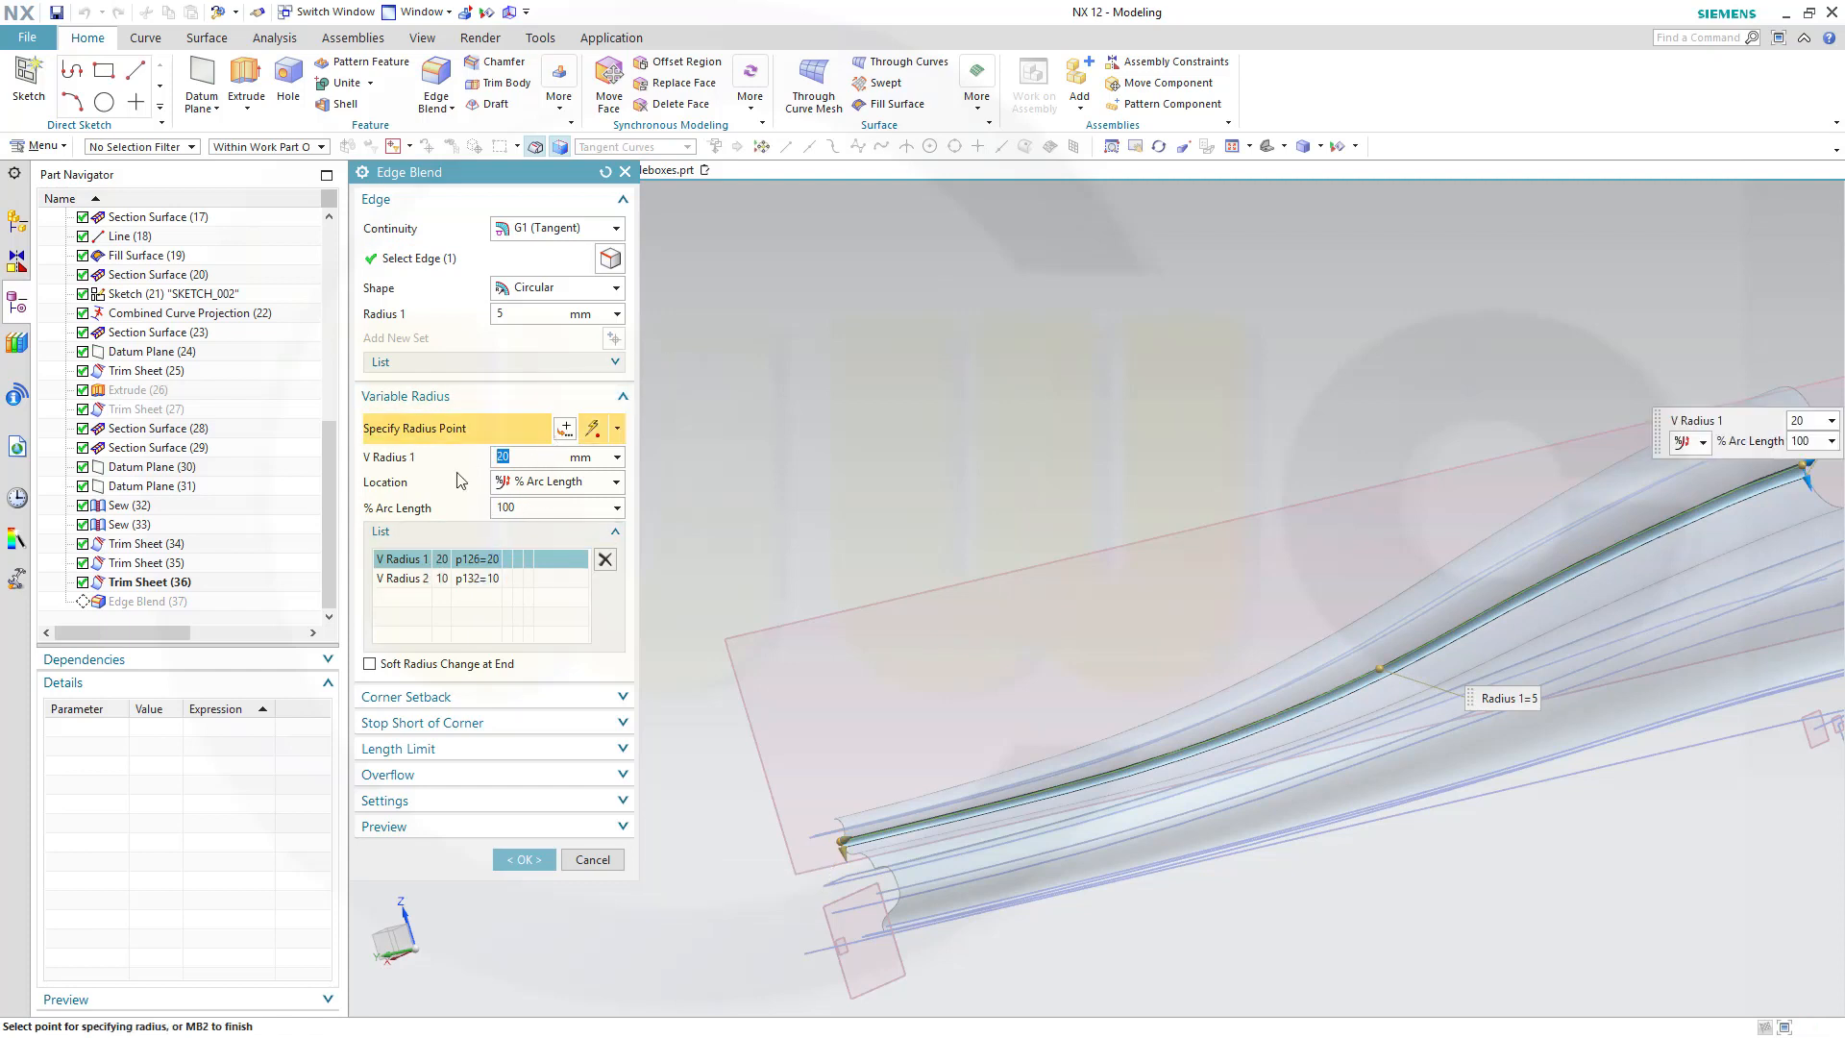
pyautogui.press('Return')
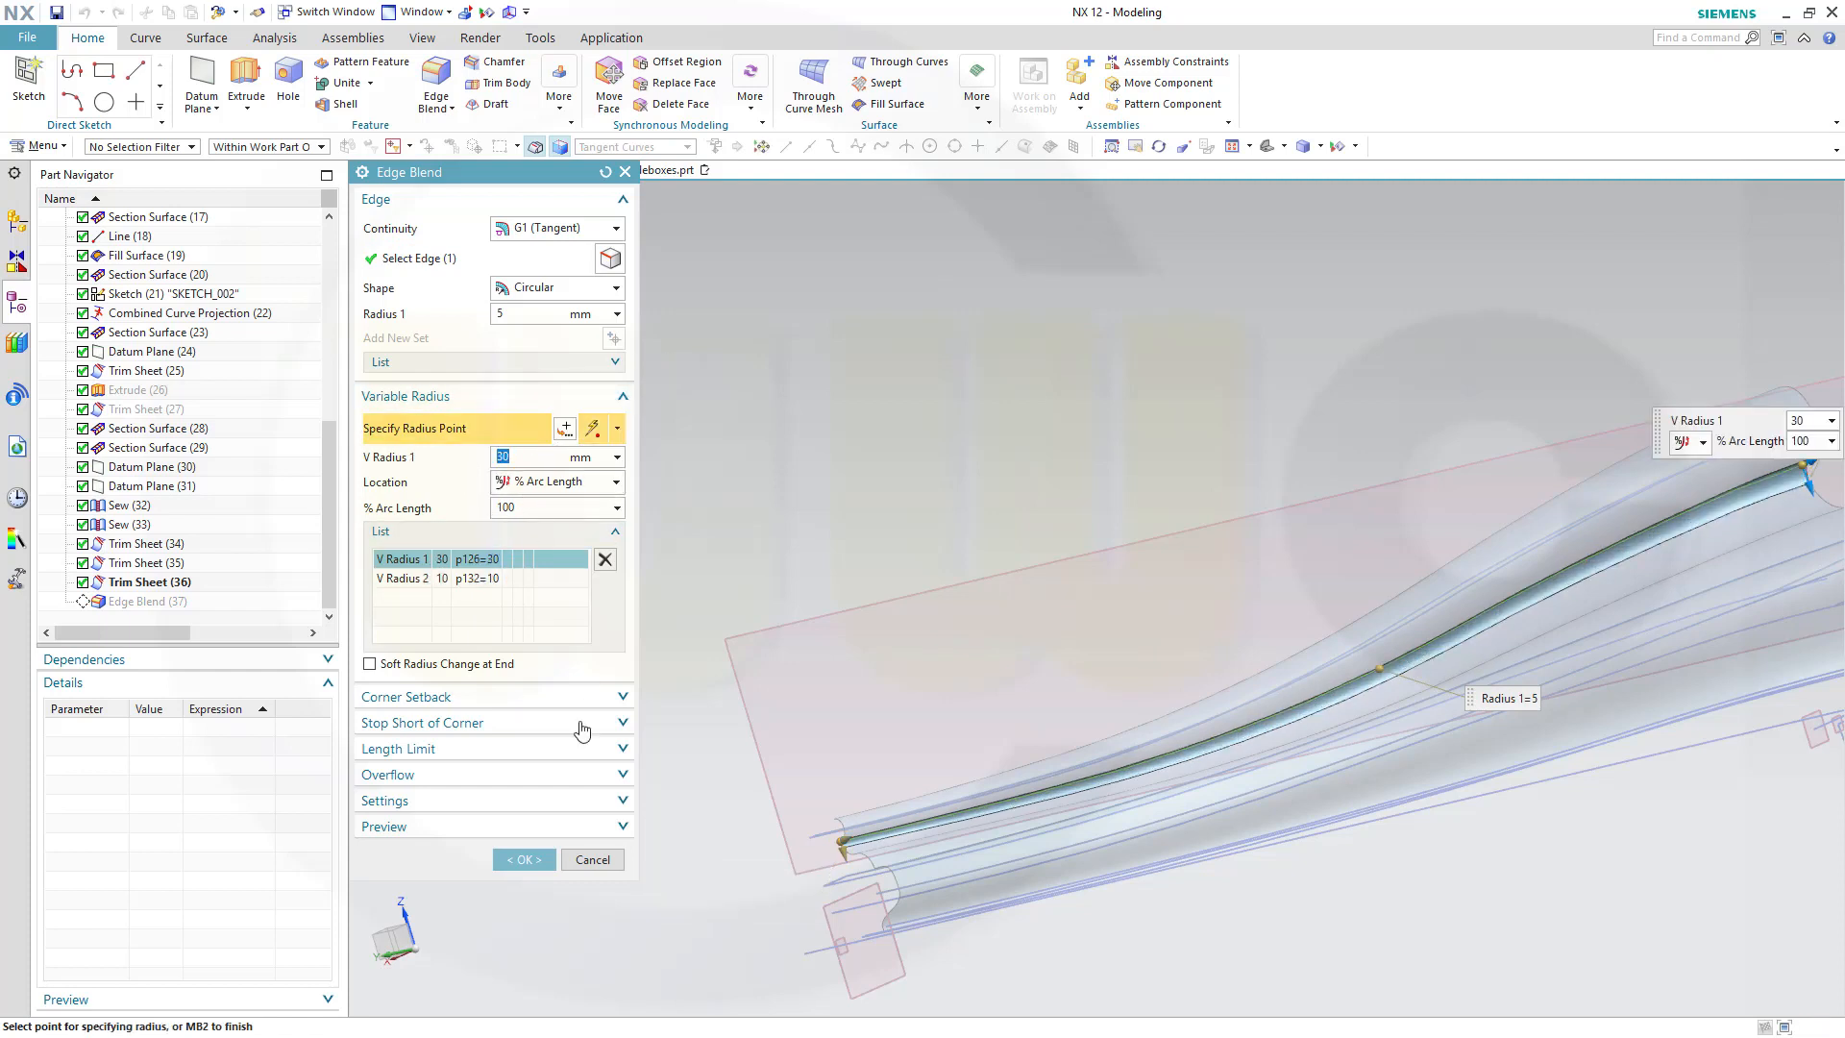
pyautogui.click(542, 860)
pyautogui.moveTo(1380, 395); pyautogui.dragTo(1231, 453, button='middle')
pyautogui.moveTo(1404, 453); pyautogui.dragTo(1104, 445, button='middle')
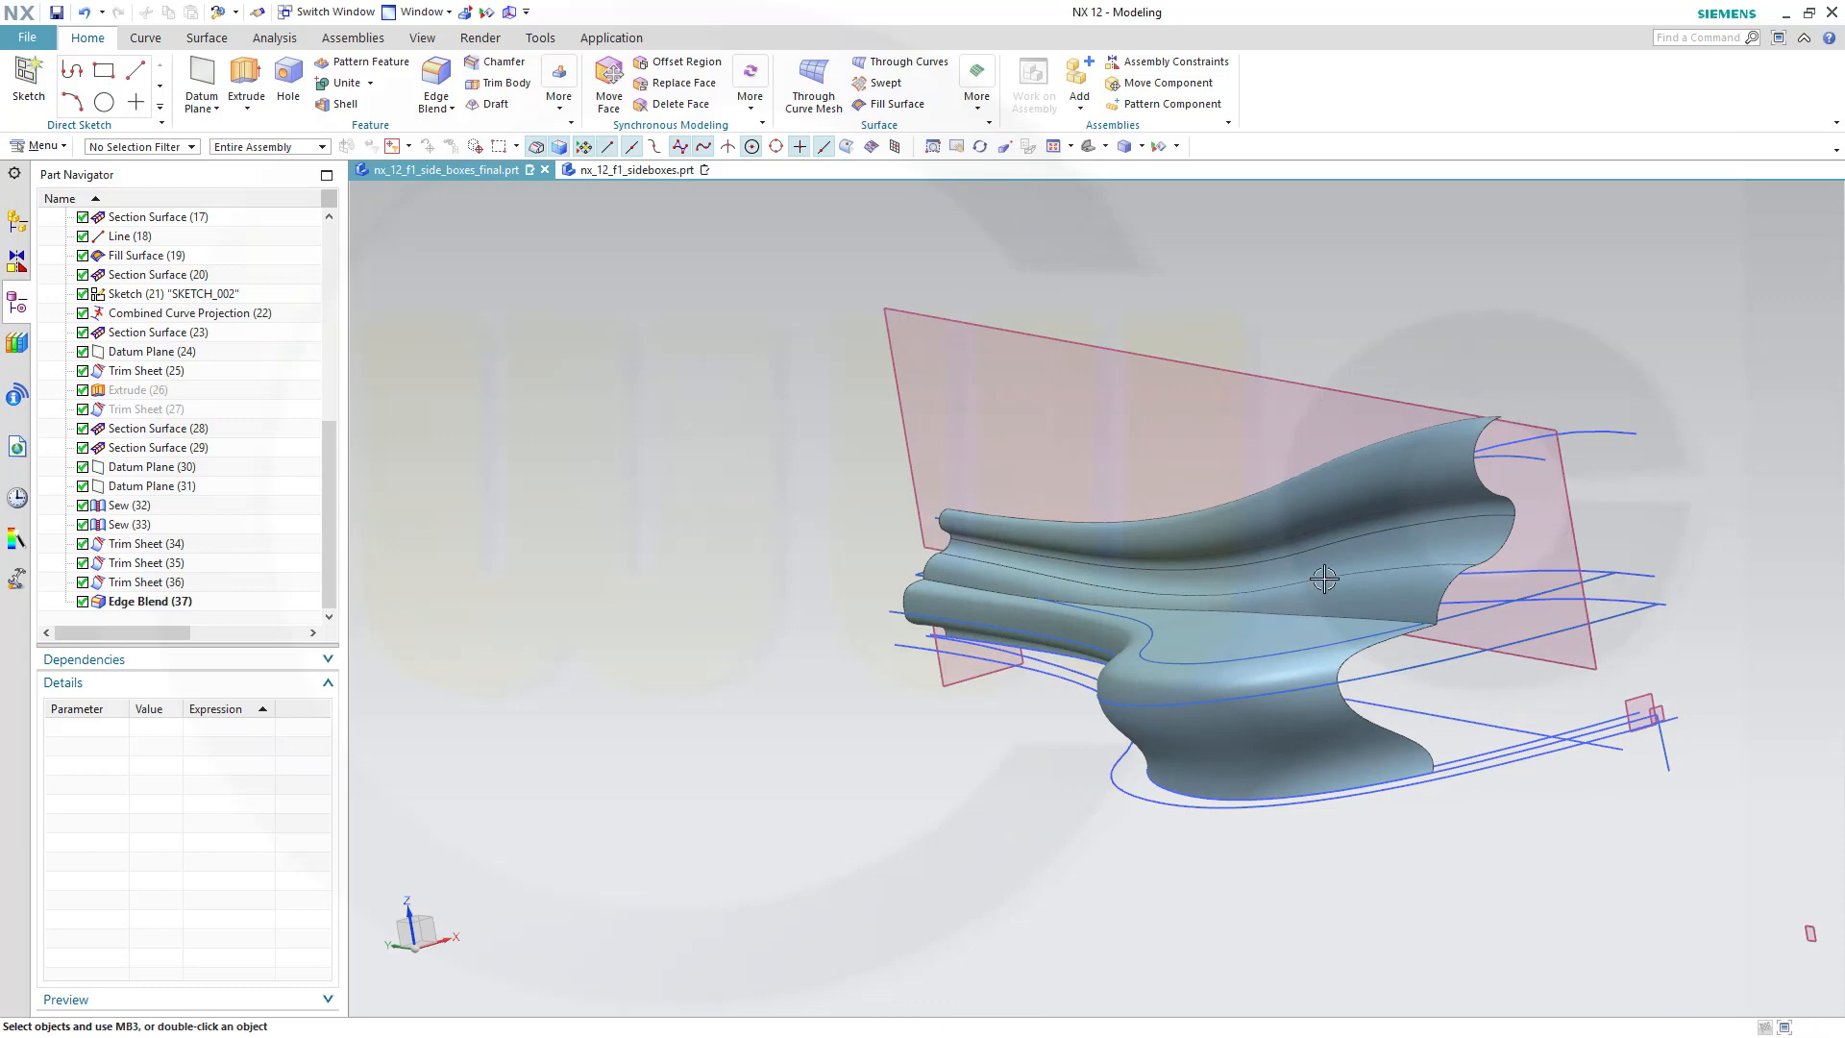
pyautogui.moveTo(845, 487); pyautogui.dragTo(864, 486, button='middle')
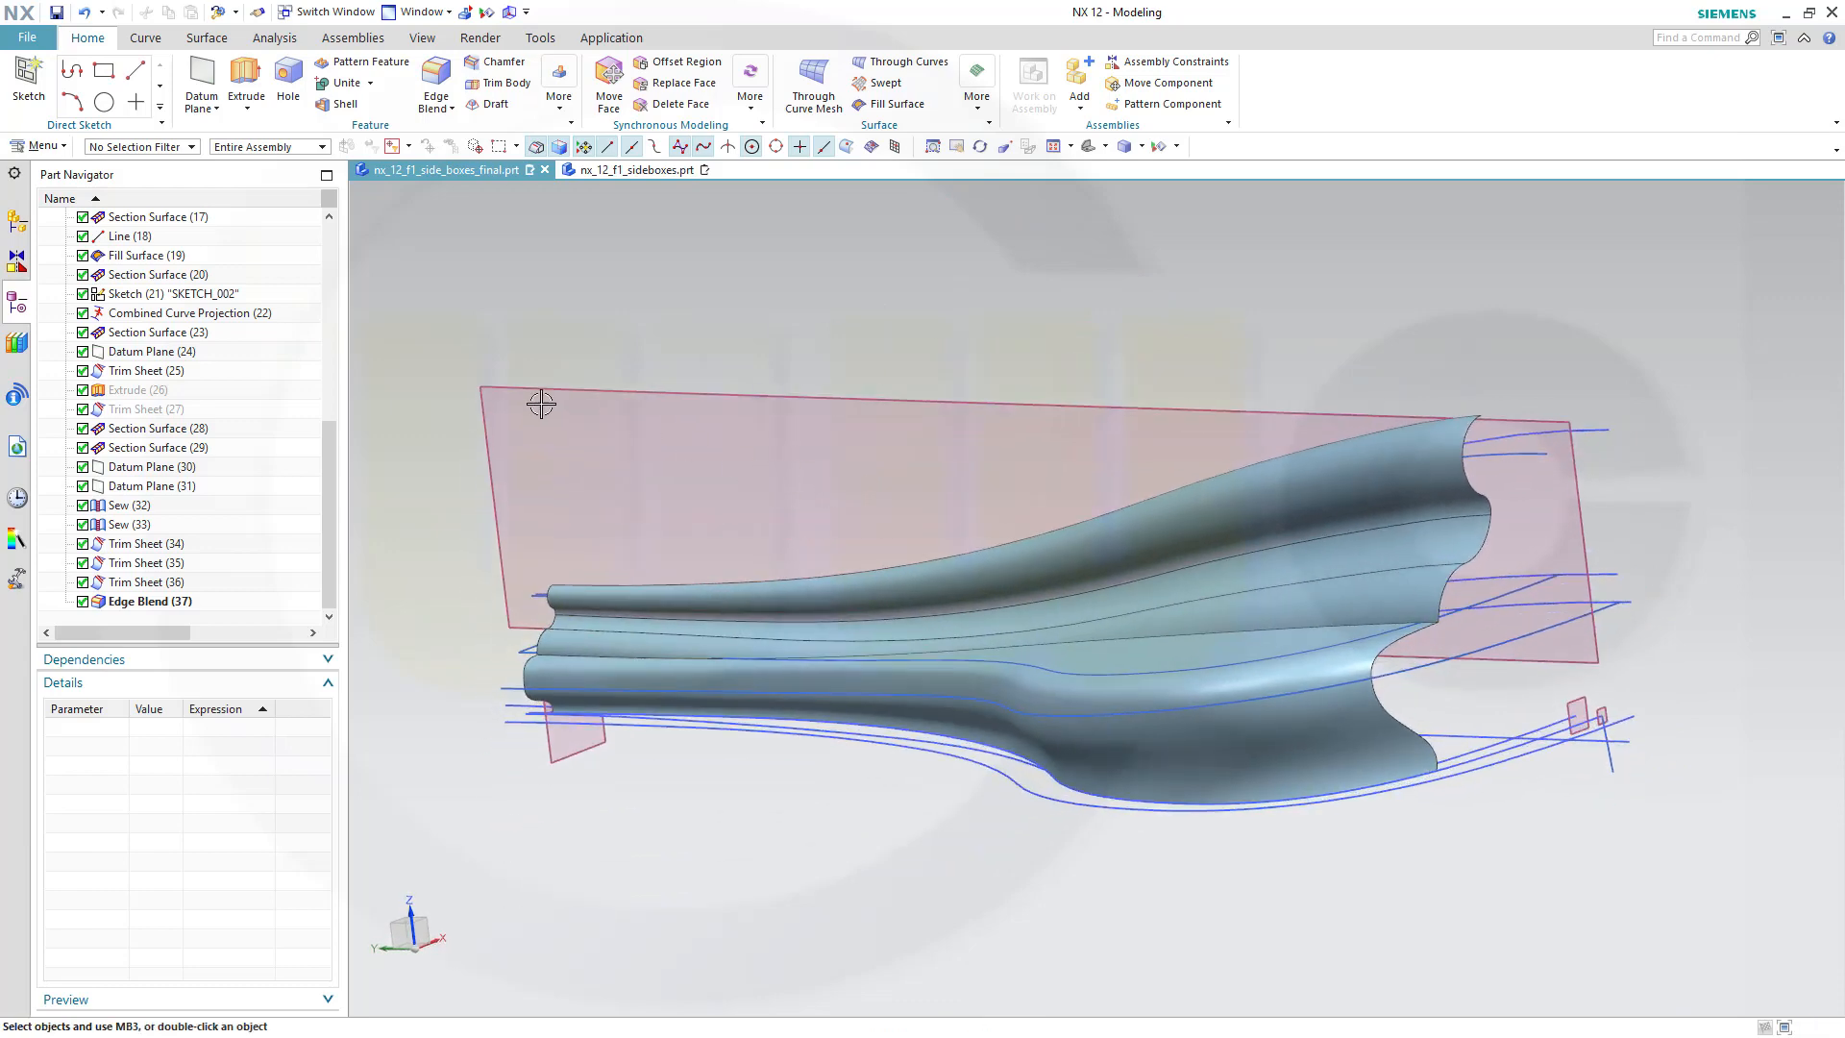
# Sew the lower side box sheet as target to the blended upper sheet as tool, with a 0.01 tolerance.
pyautogui.click(213, 39)
pyautogui.click(878, 62)
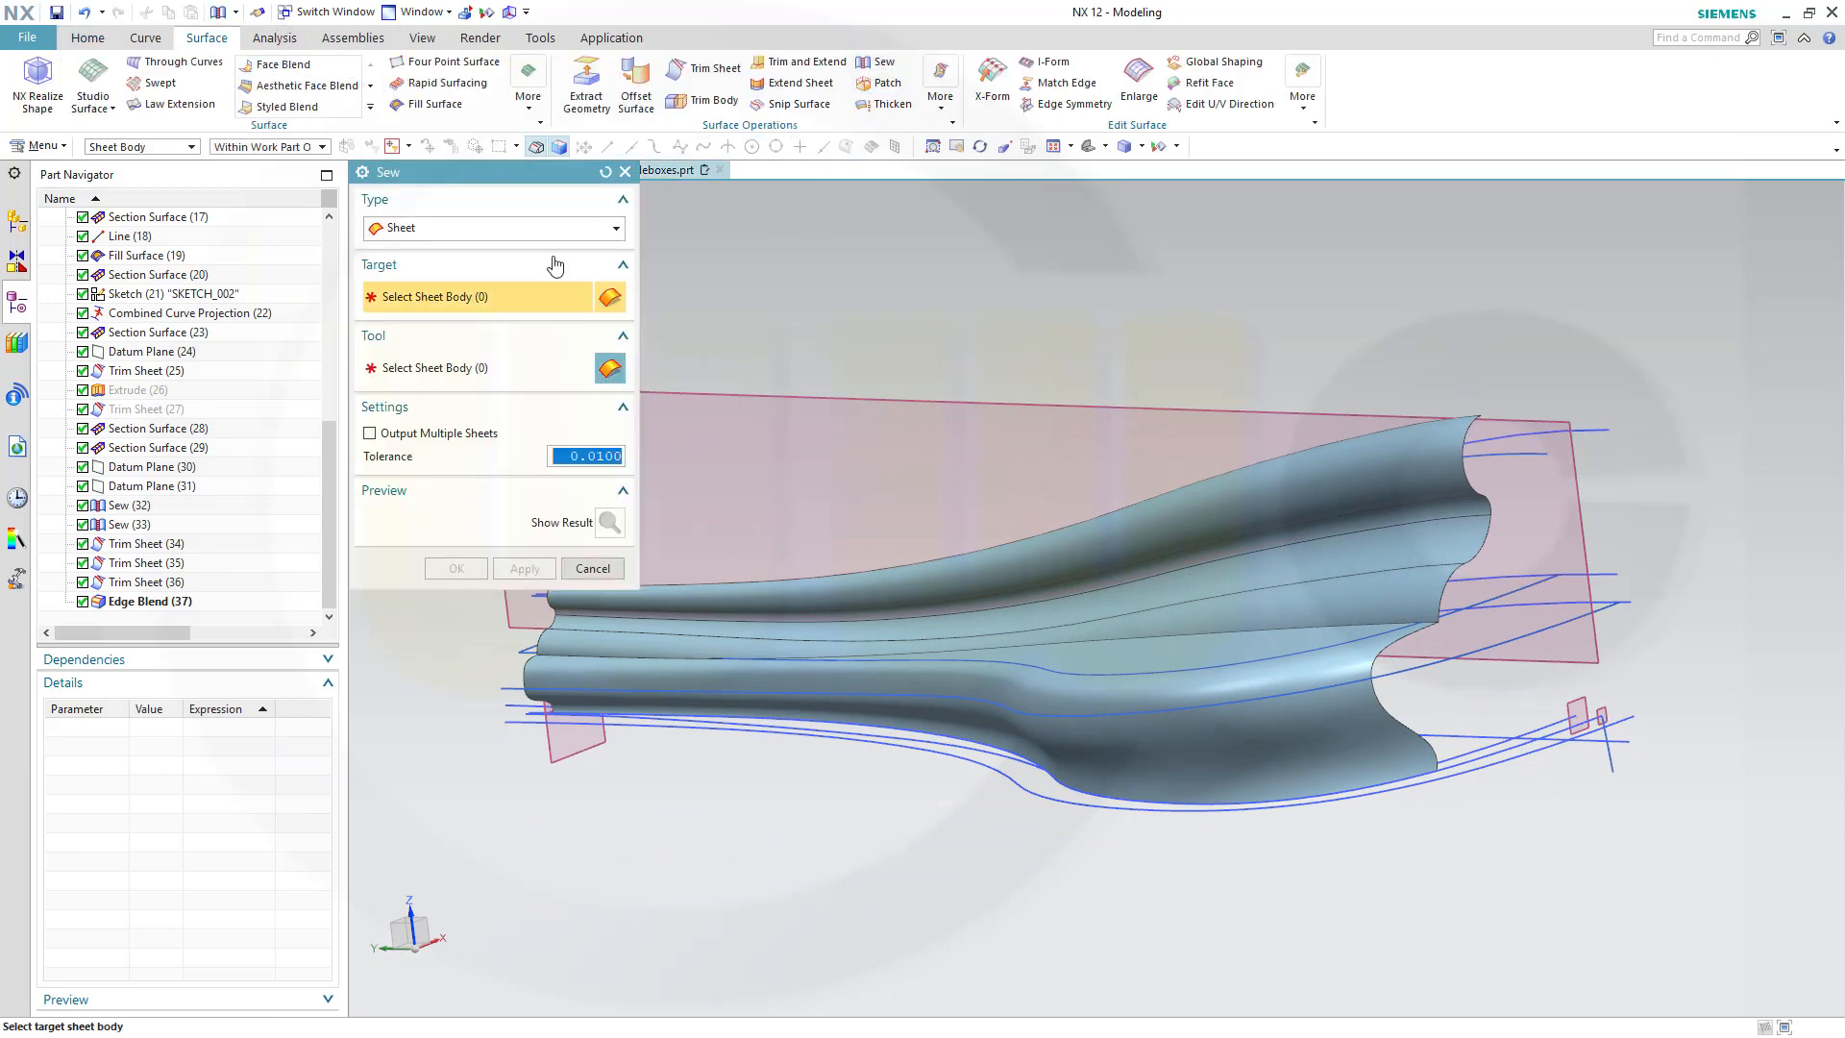
pyautogui.click(1140, 676)
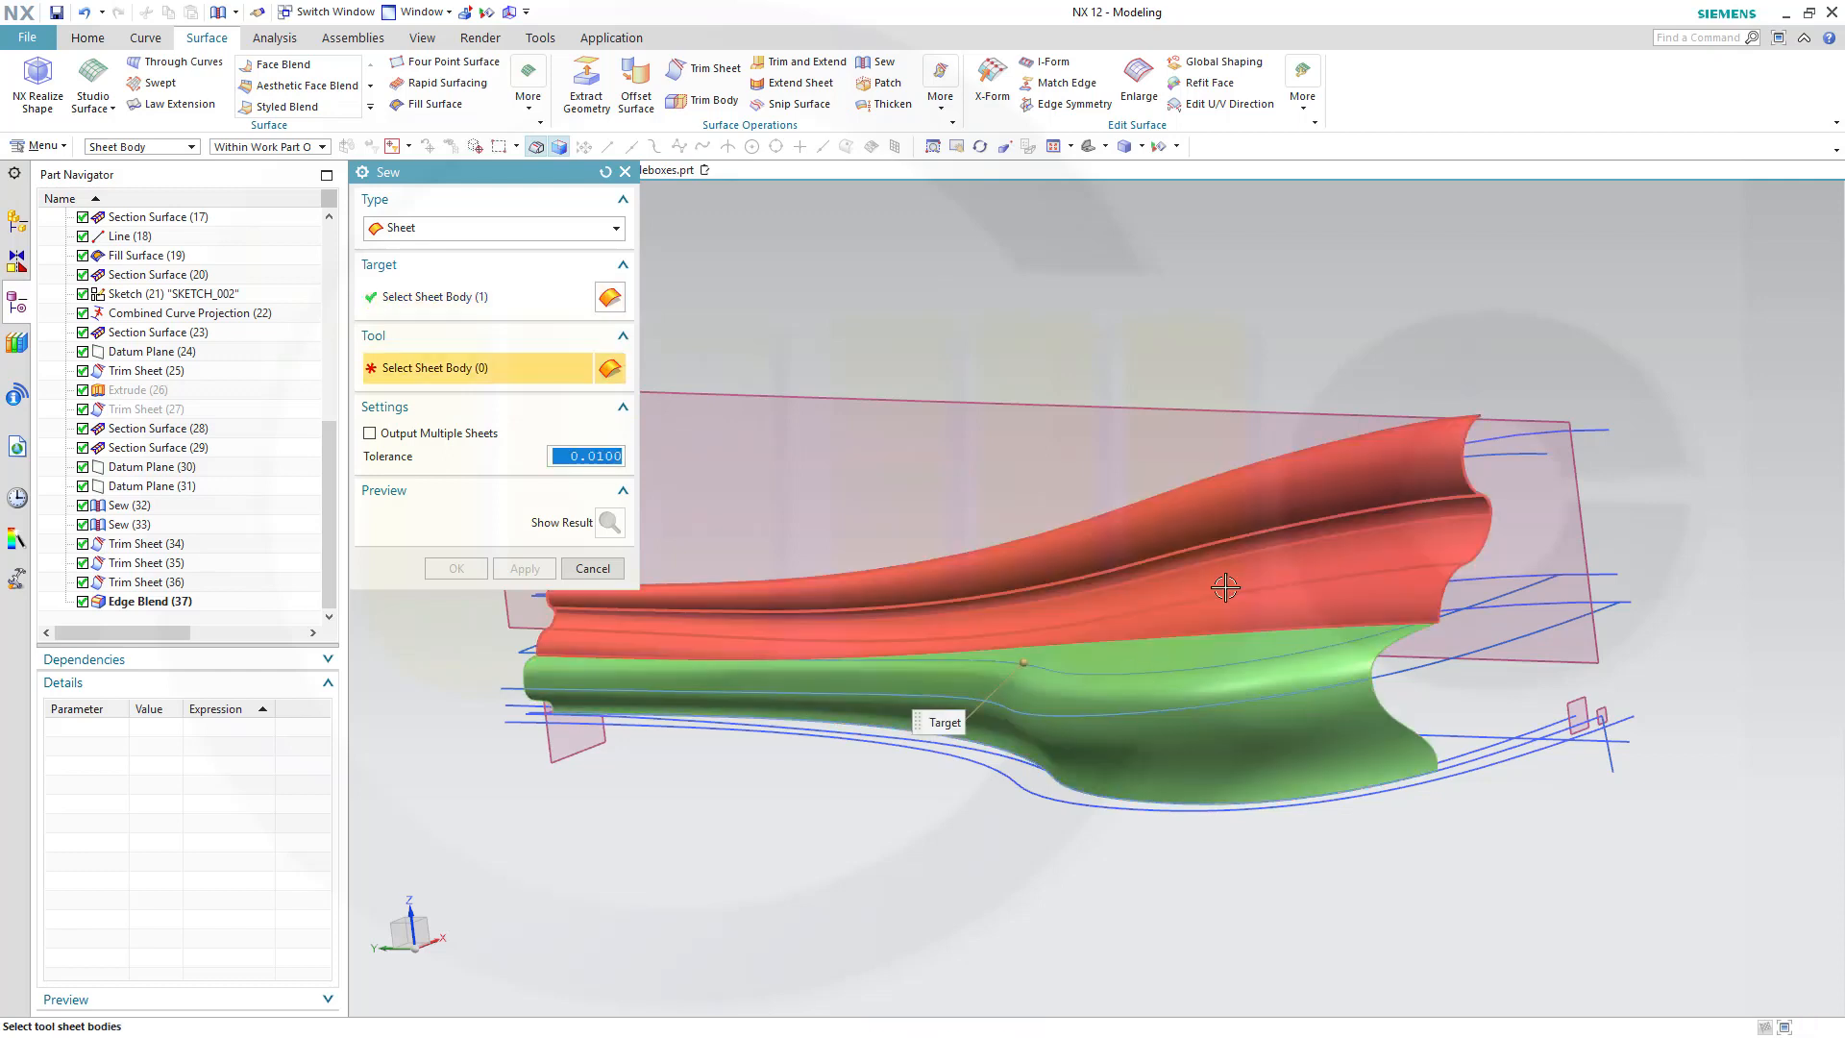
pyautogui.click(1226, 586)
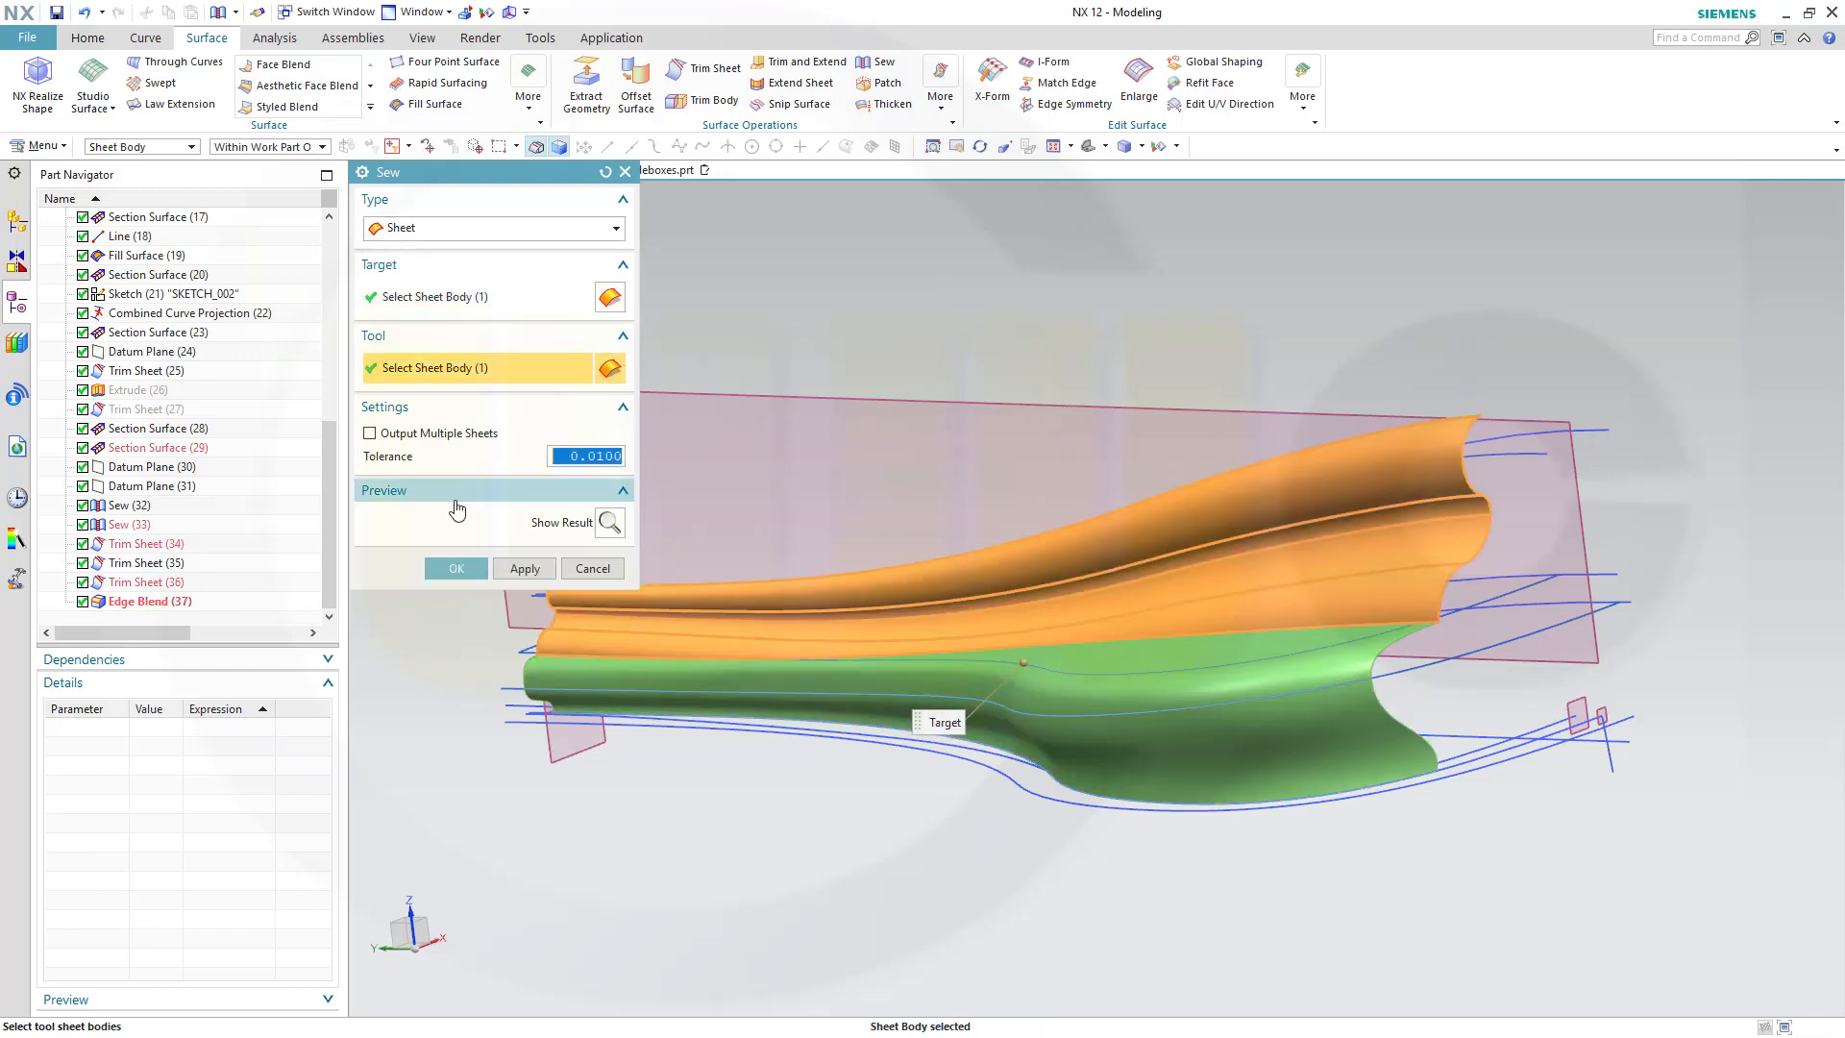
pyautogui.click(455, 569)
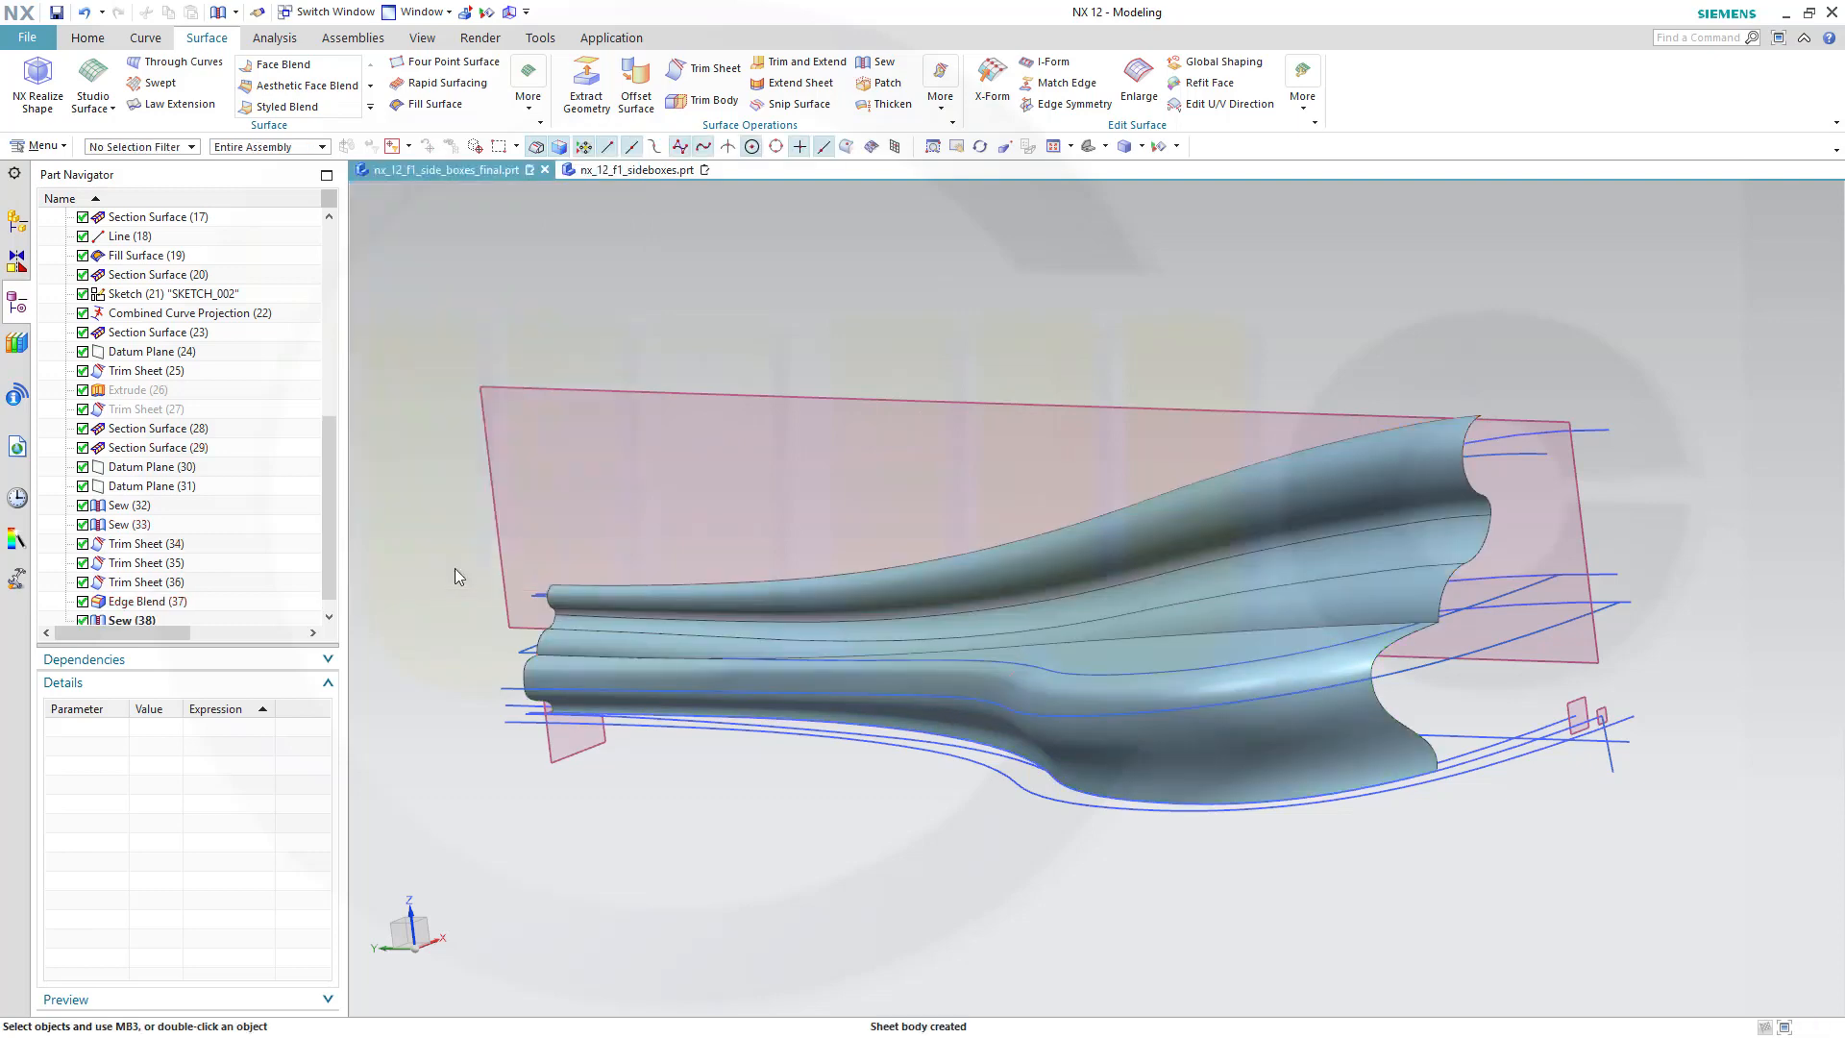
# Start a Mirror Geometry operation with the newly sewn side box sheet body as the object to mirror.
pyautogui.moveTo(892, 507); pyautogui.dragTo(852, 497, button='middle')
pyautogui.scroll(1, 890, 317)
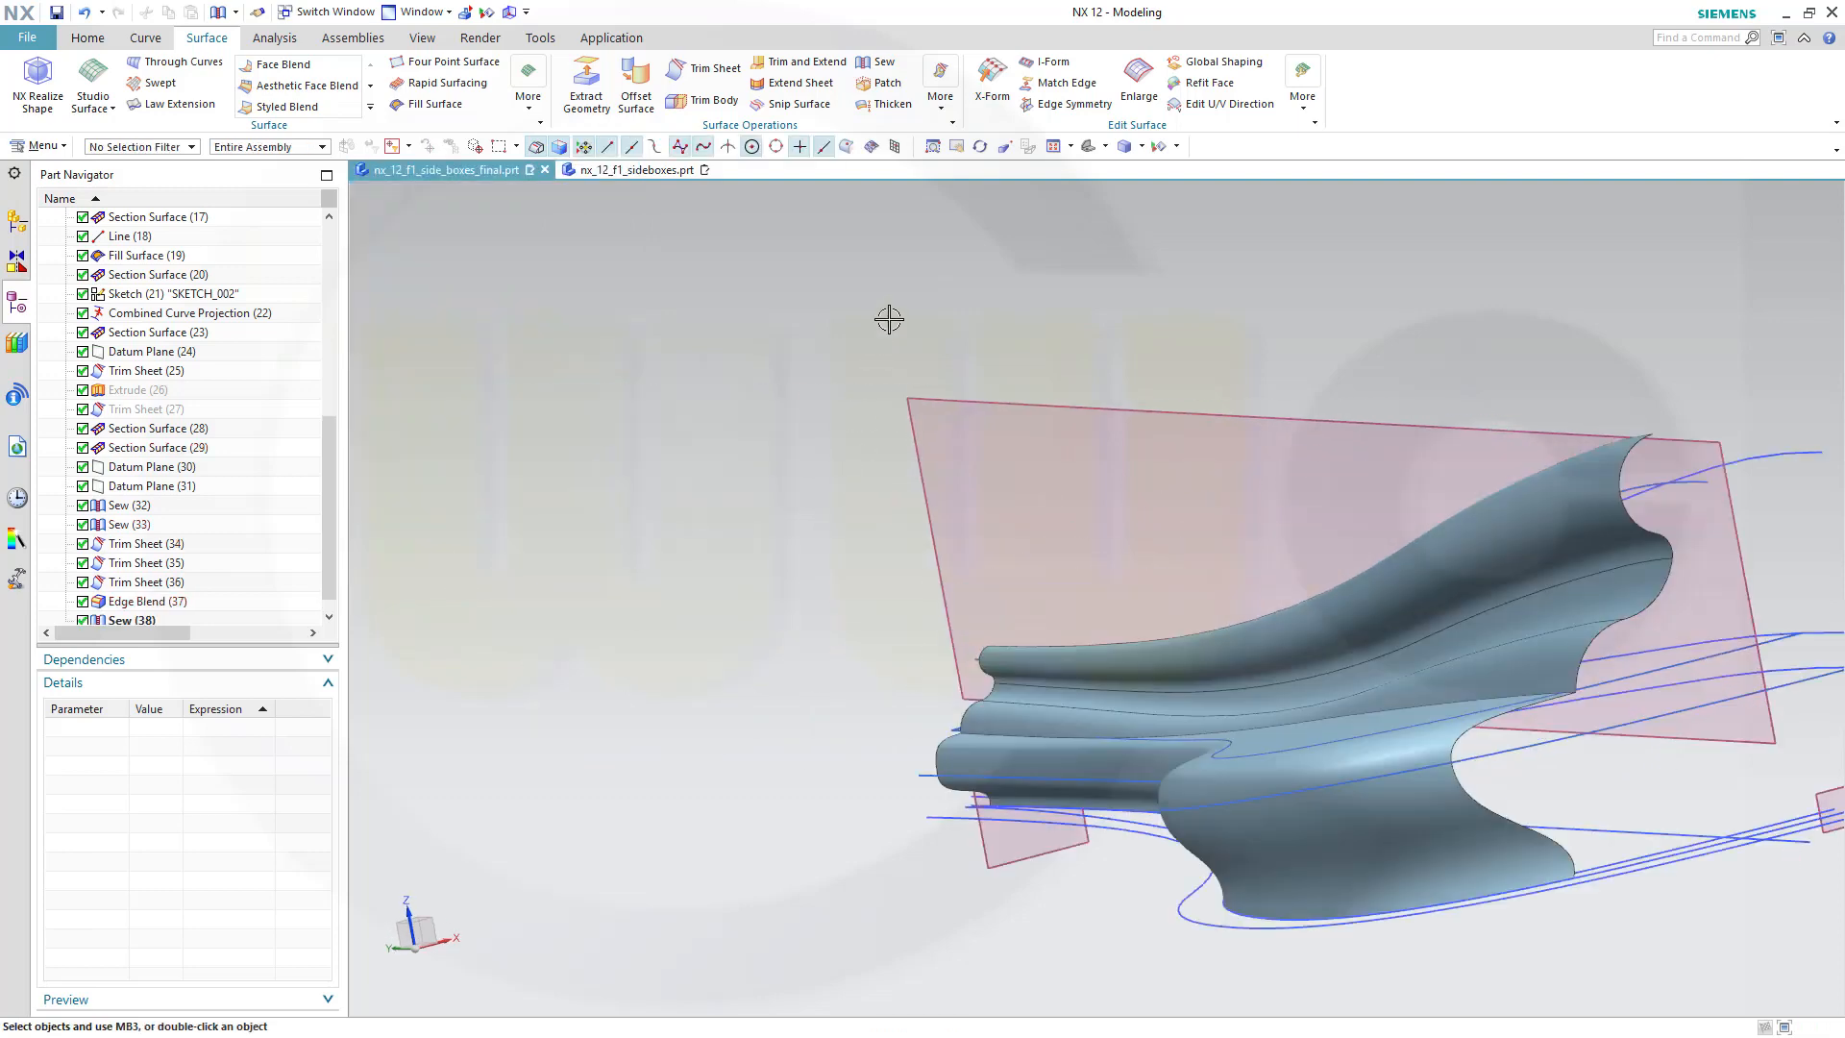
pyautogui.scroll(-2, 931, 321)
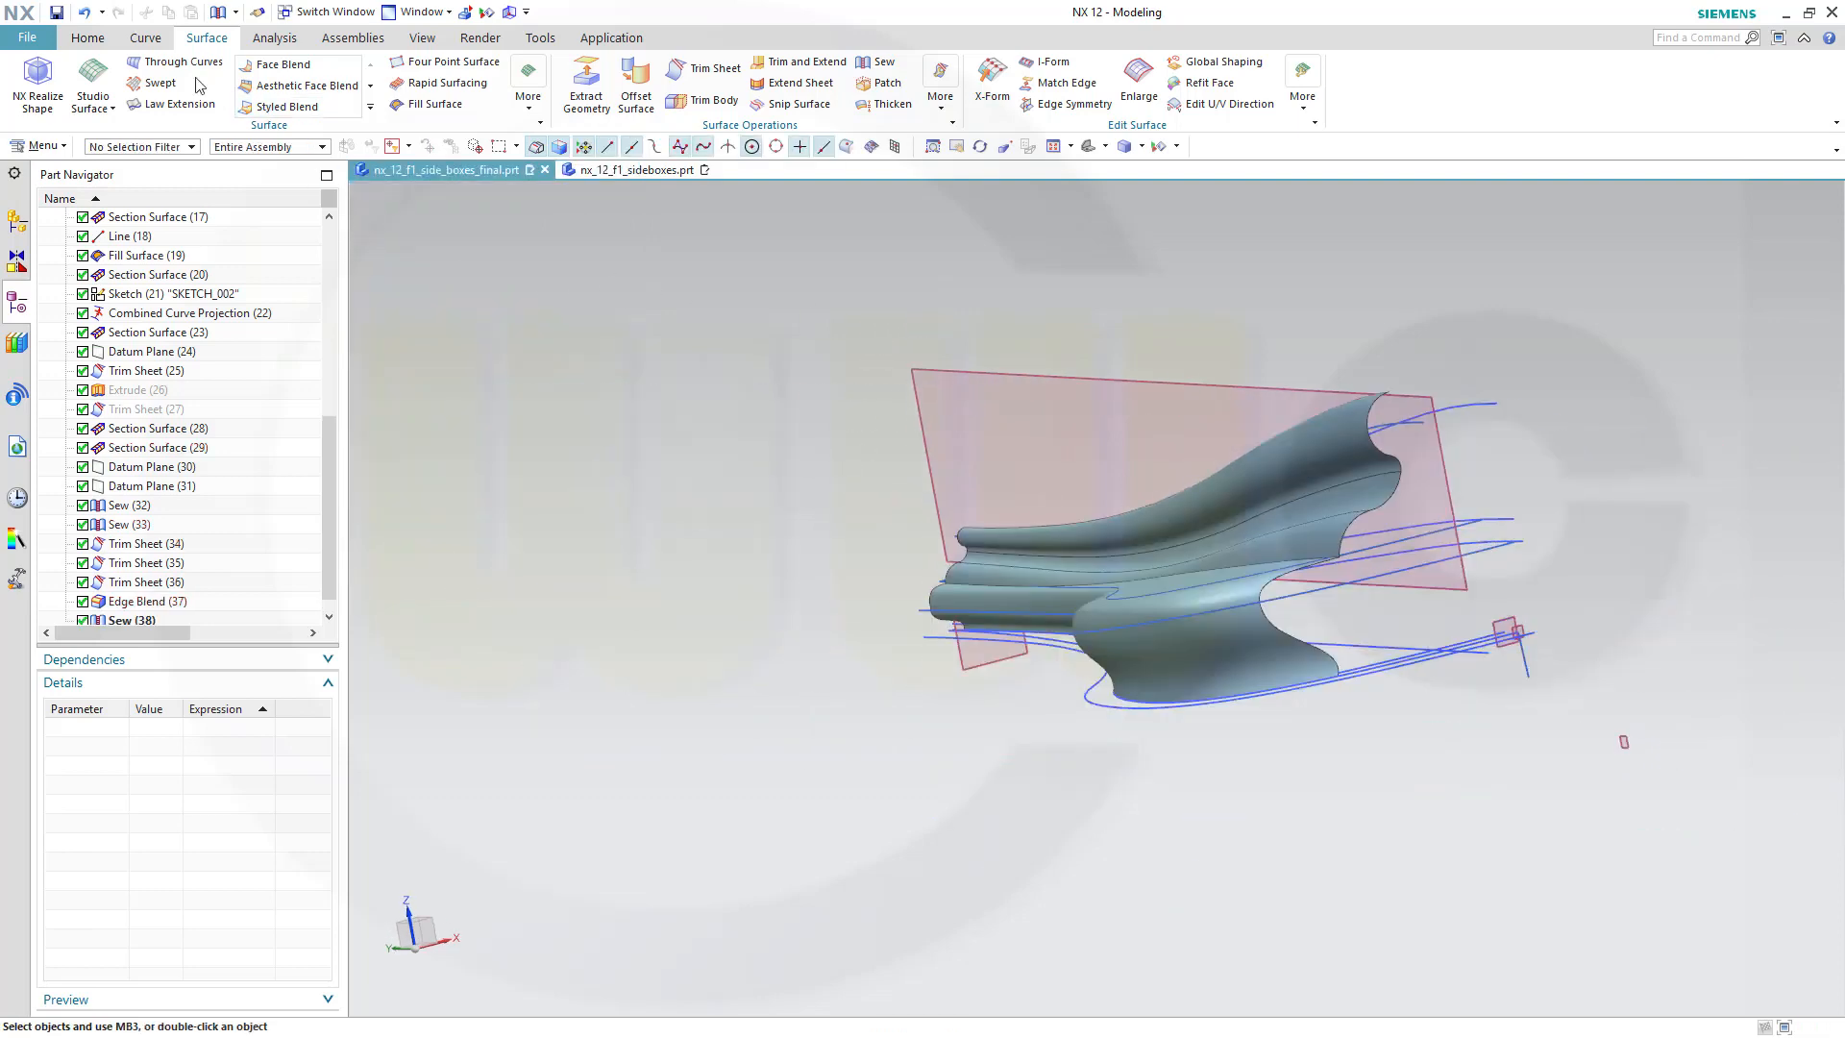
pyautogui.click(87, 39)
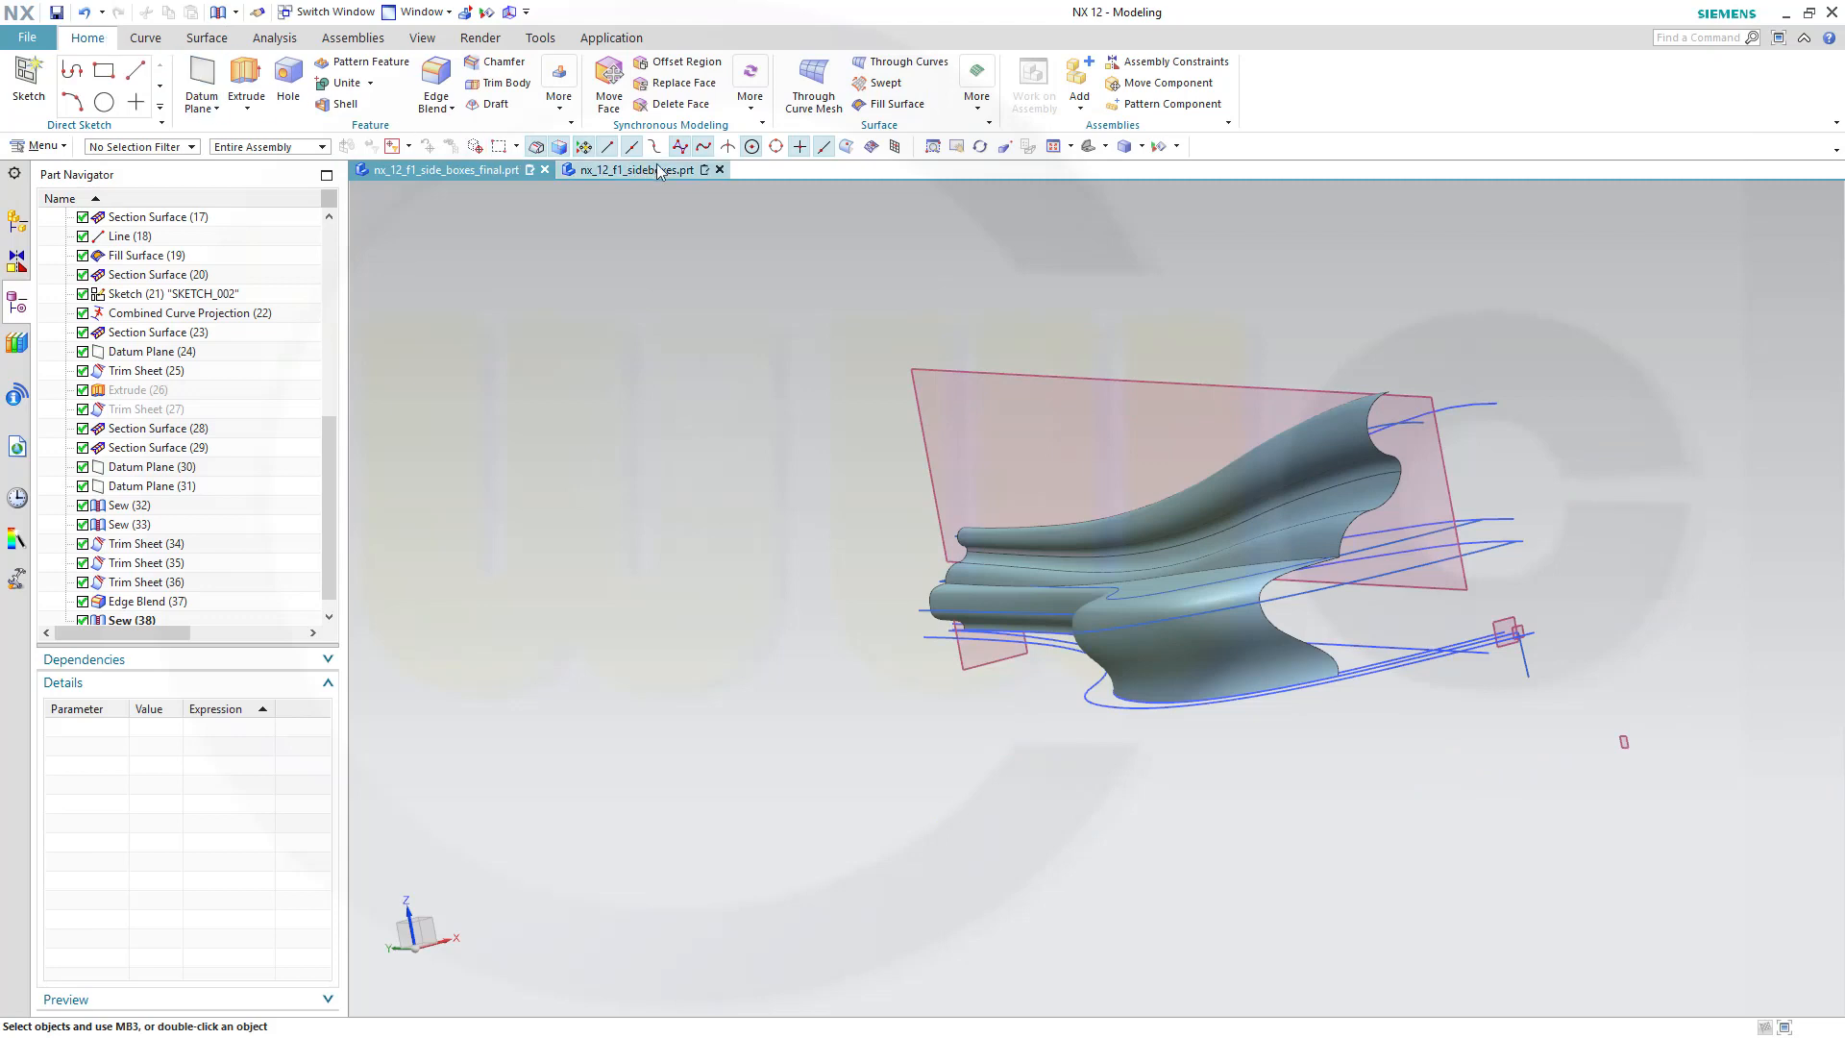
pyautogui.click(756, 105)
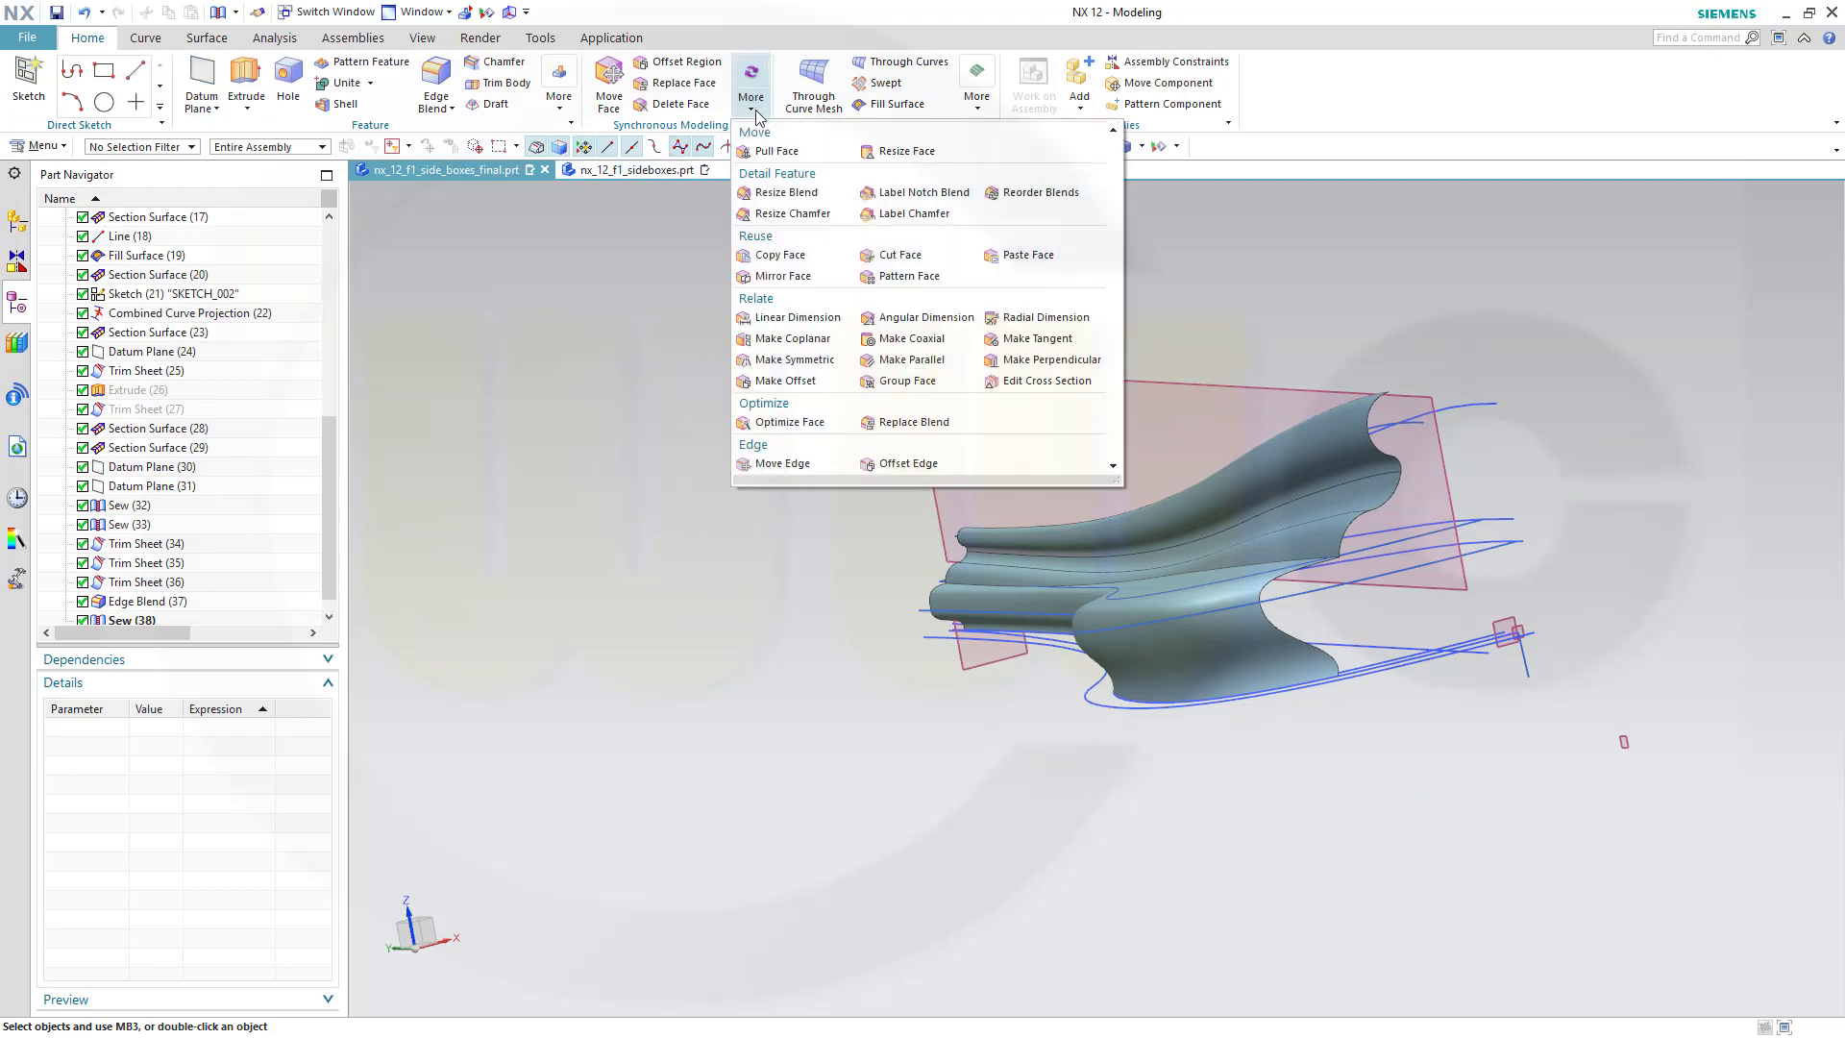
pyautogui.click(557, 110)
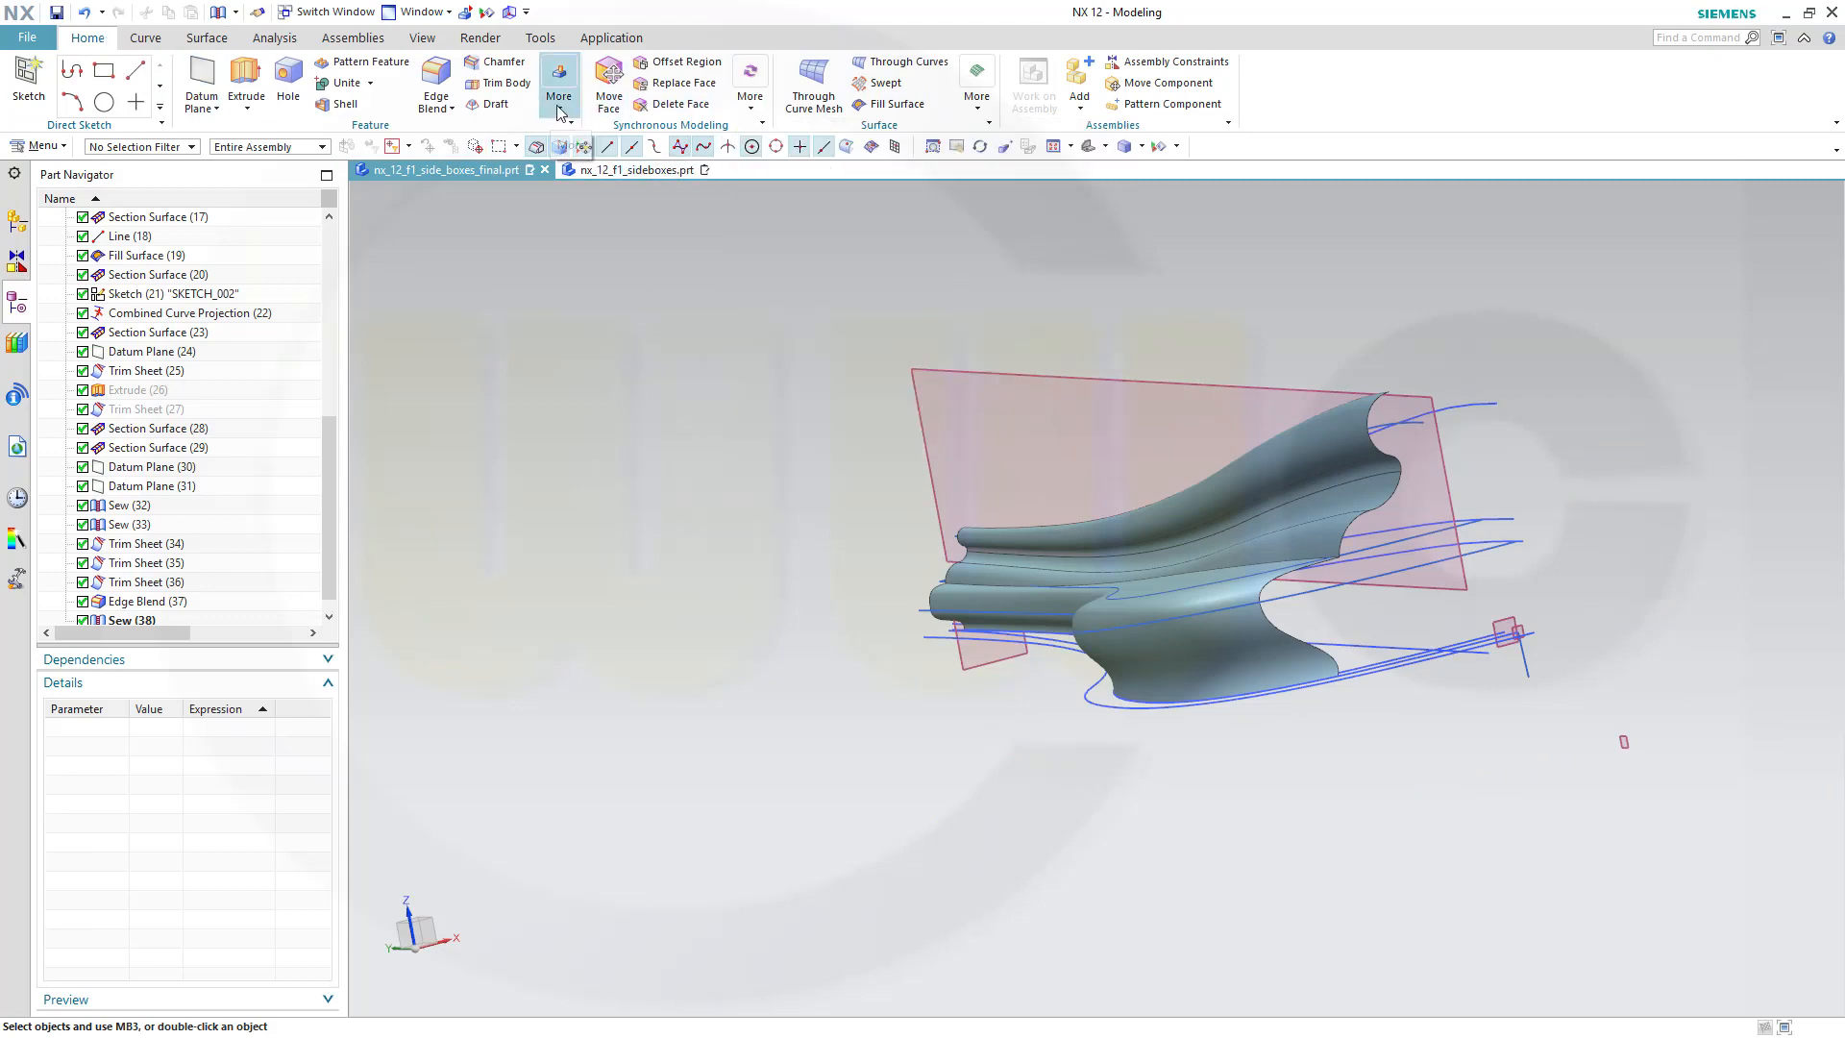
pyautogui.click(560, 112)
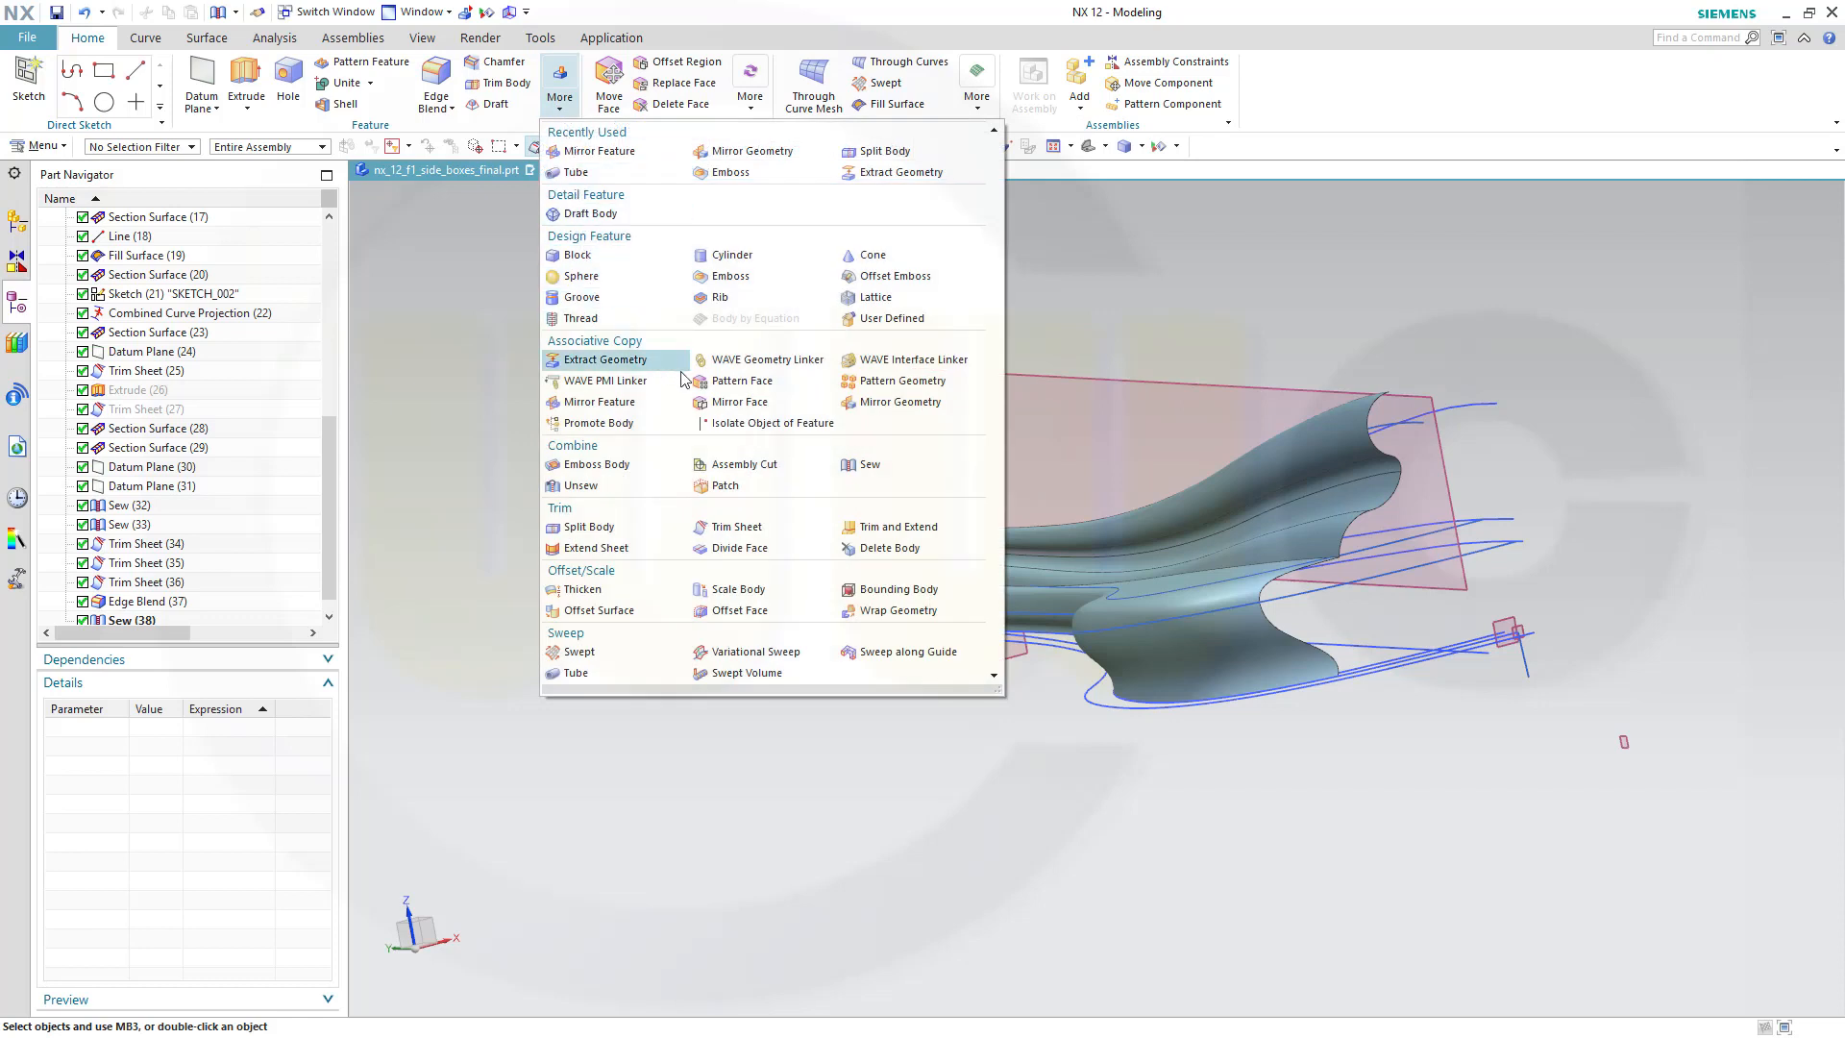
pyautogui.click(897, 402)
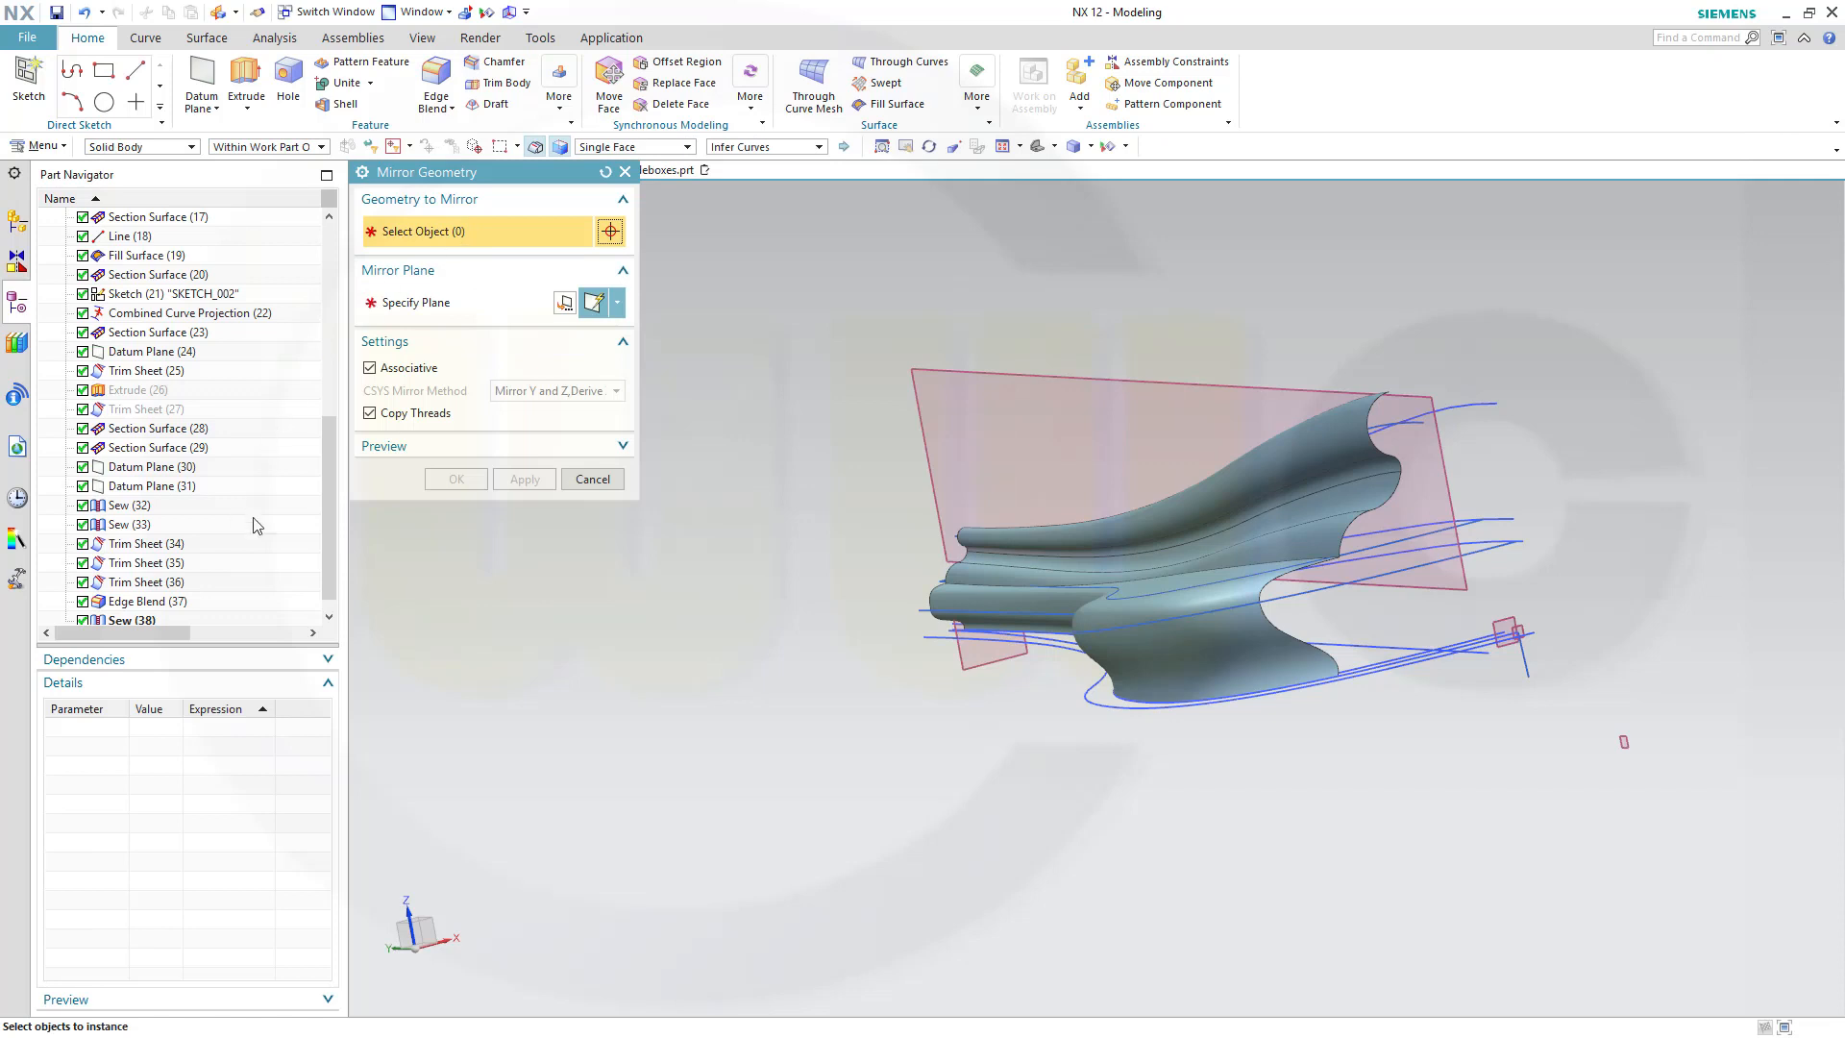
pyautogui.scroll(-1, 332, 561)
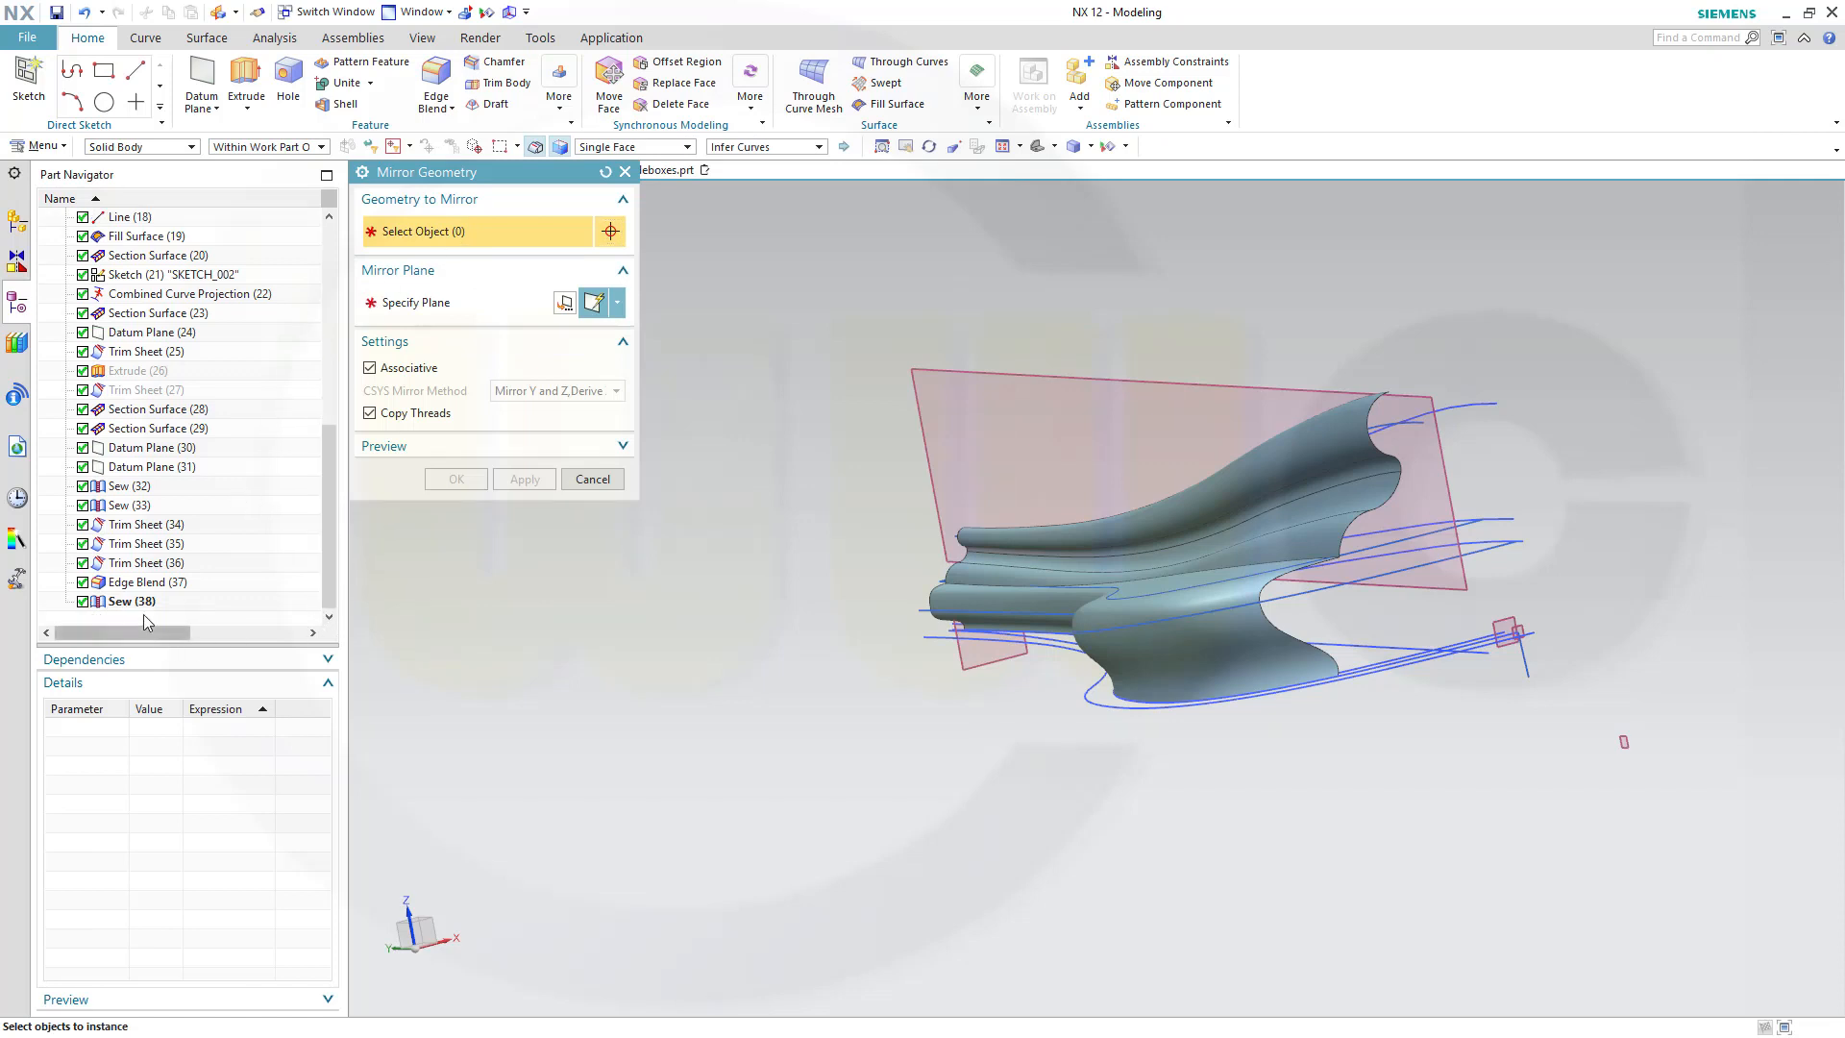
pyautogui.click(123, 604)
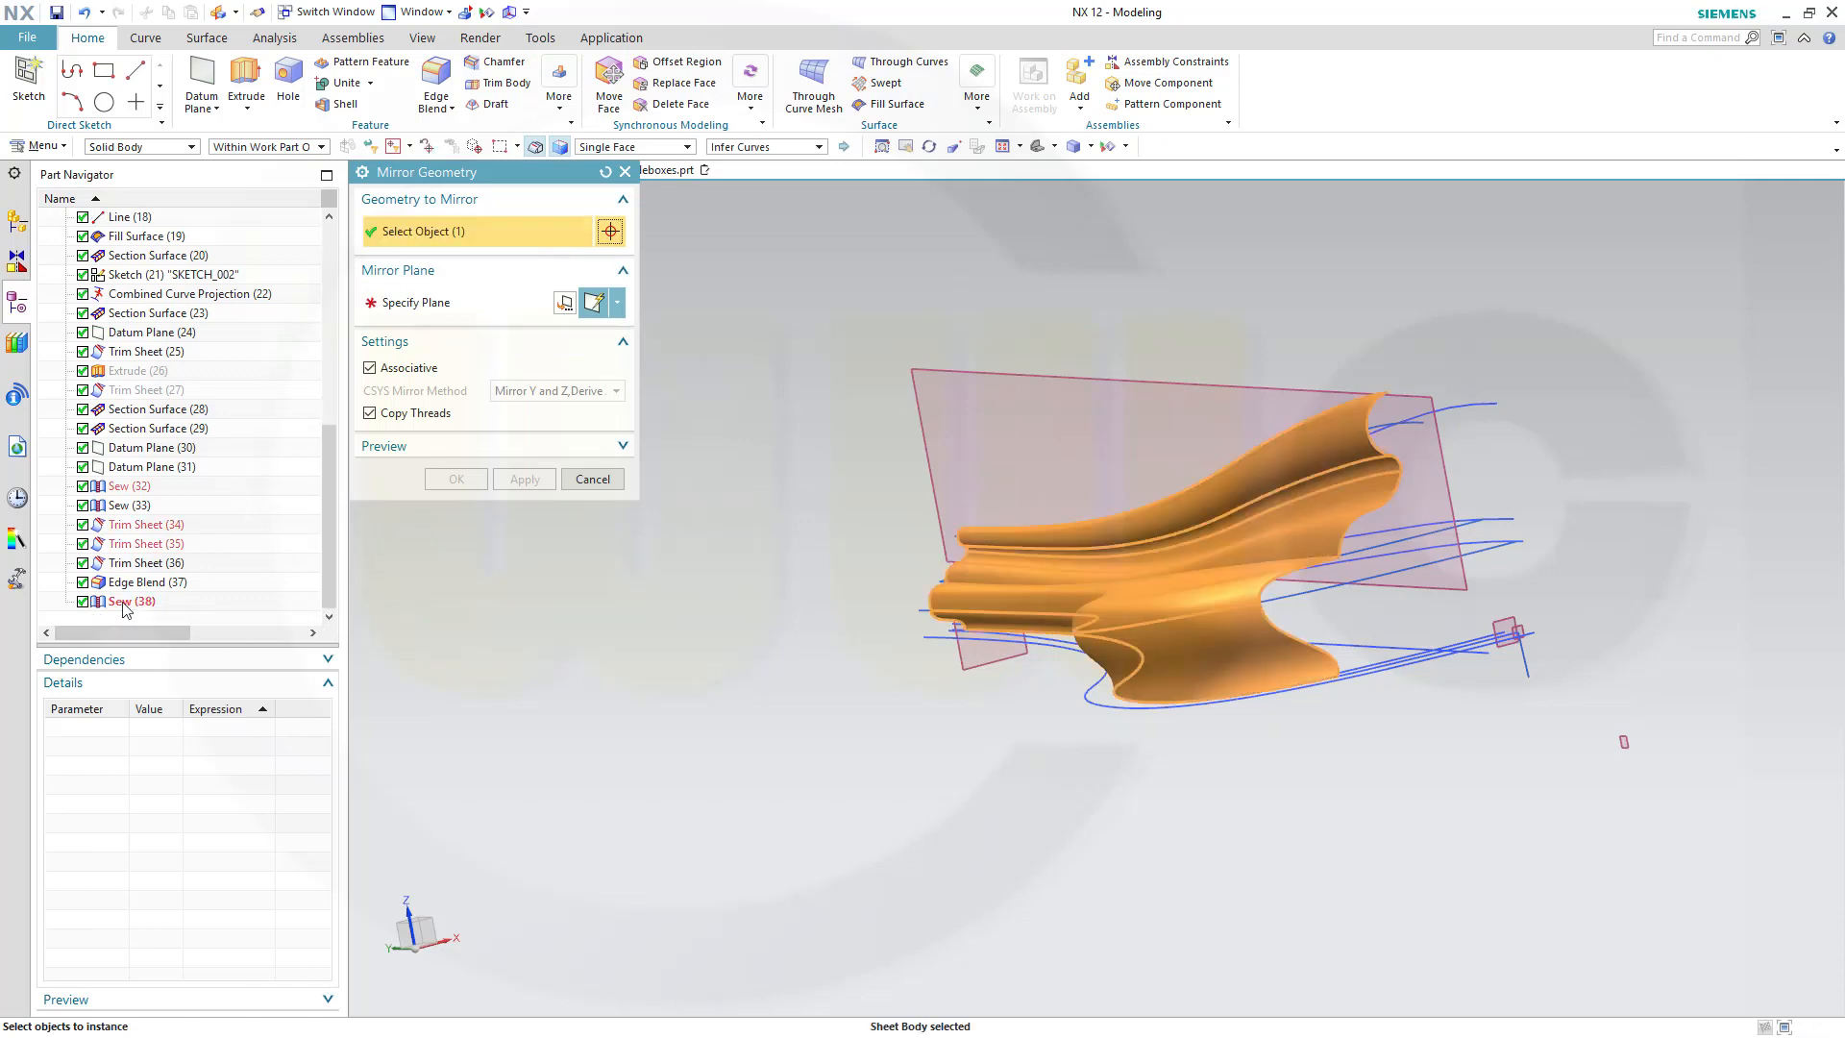
# Use the coordinate system's YZ plane at 0 mm distance as the mirror plane and create the associative mirrored side box.
pyautogui.click(423, 303)
pyautogui.scroll(-3, 842, 673)
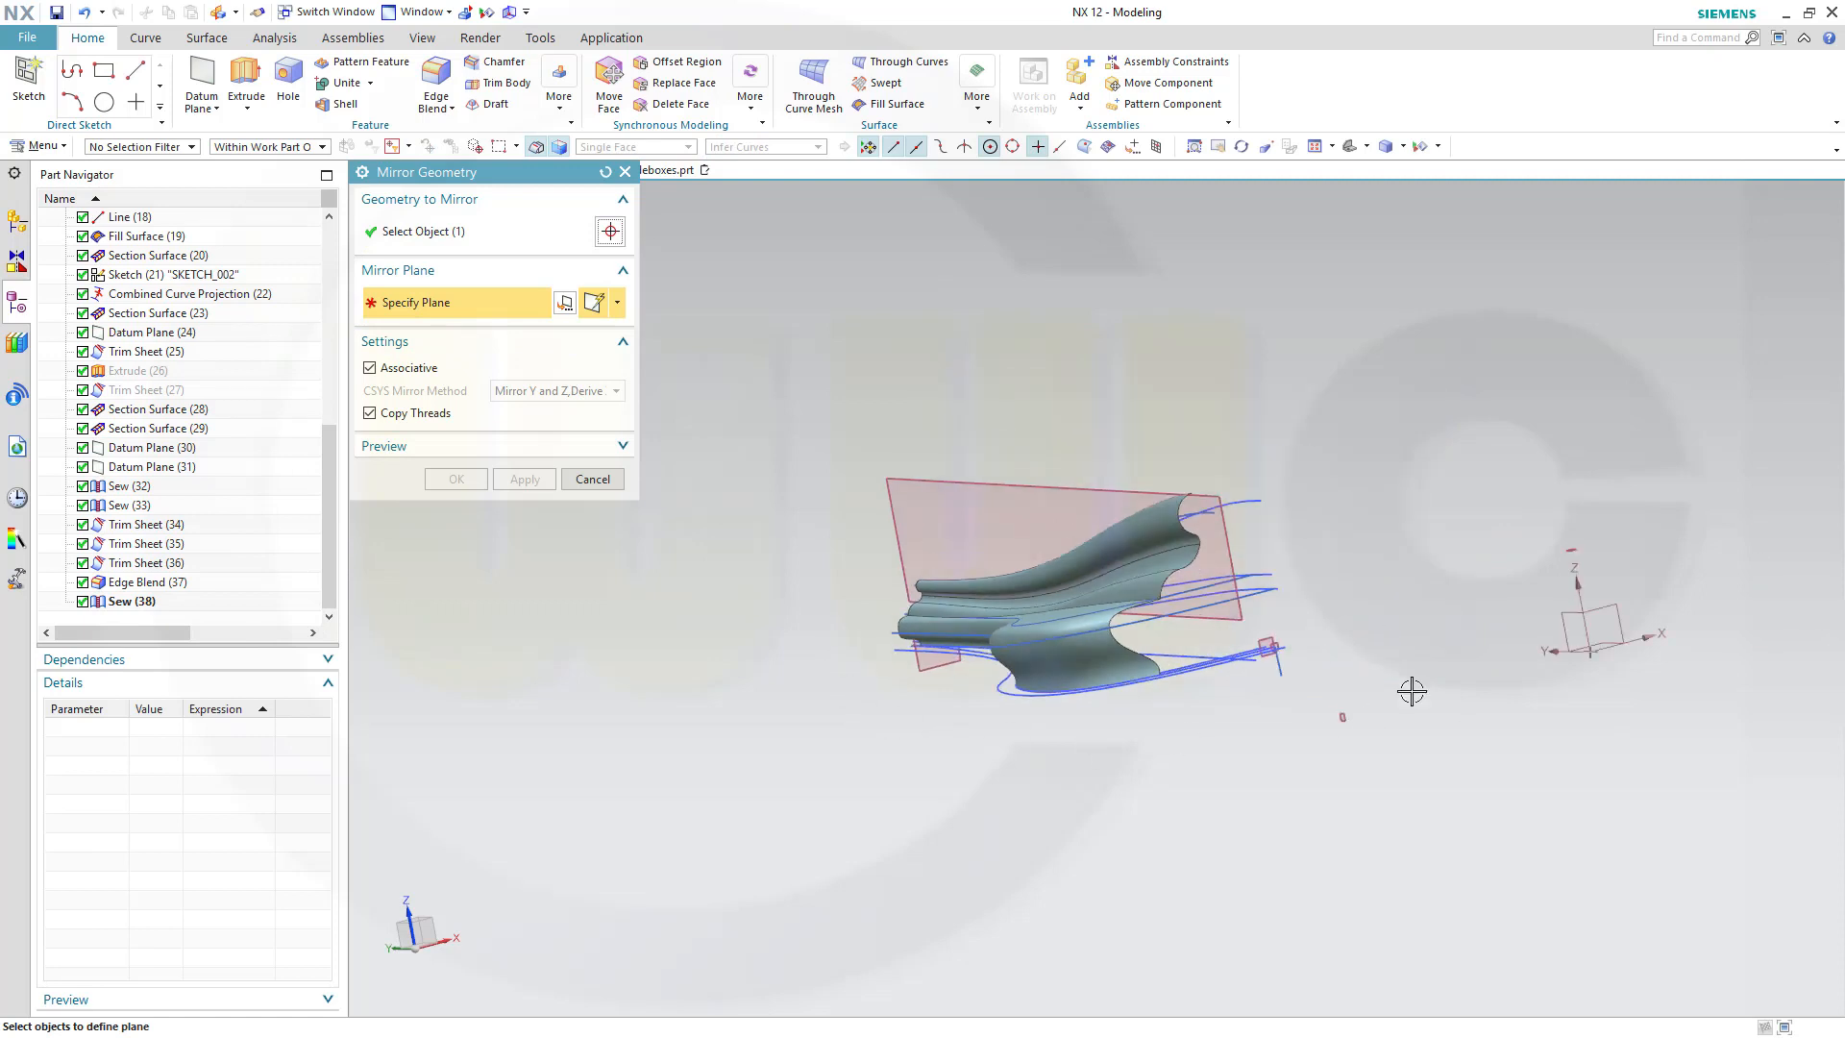
pyautogui.click(1561, 608)
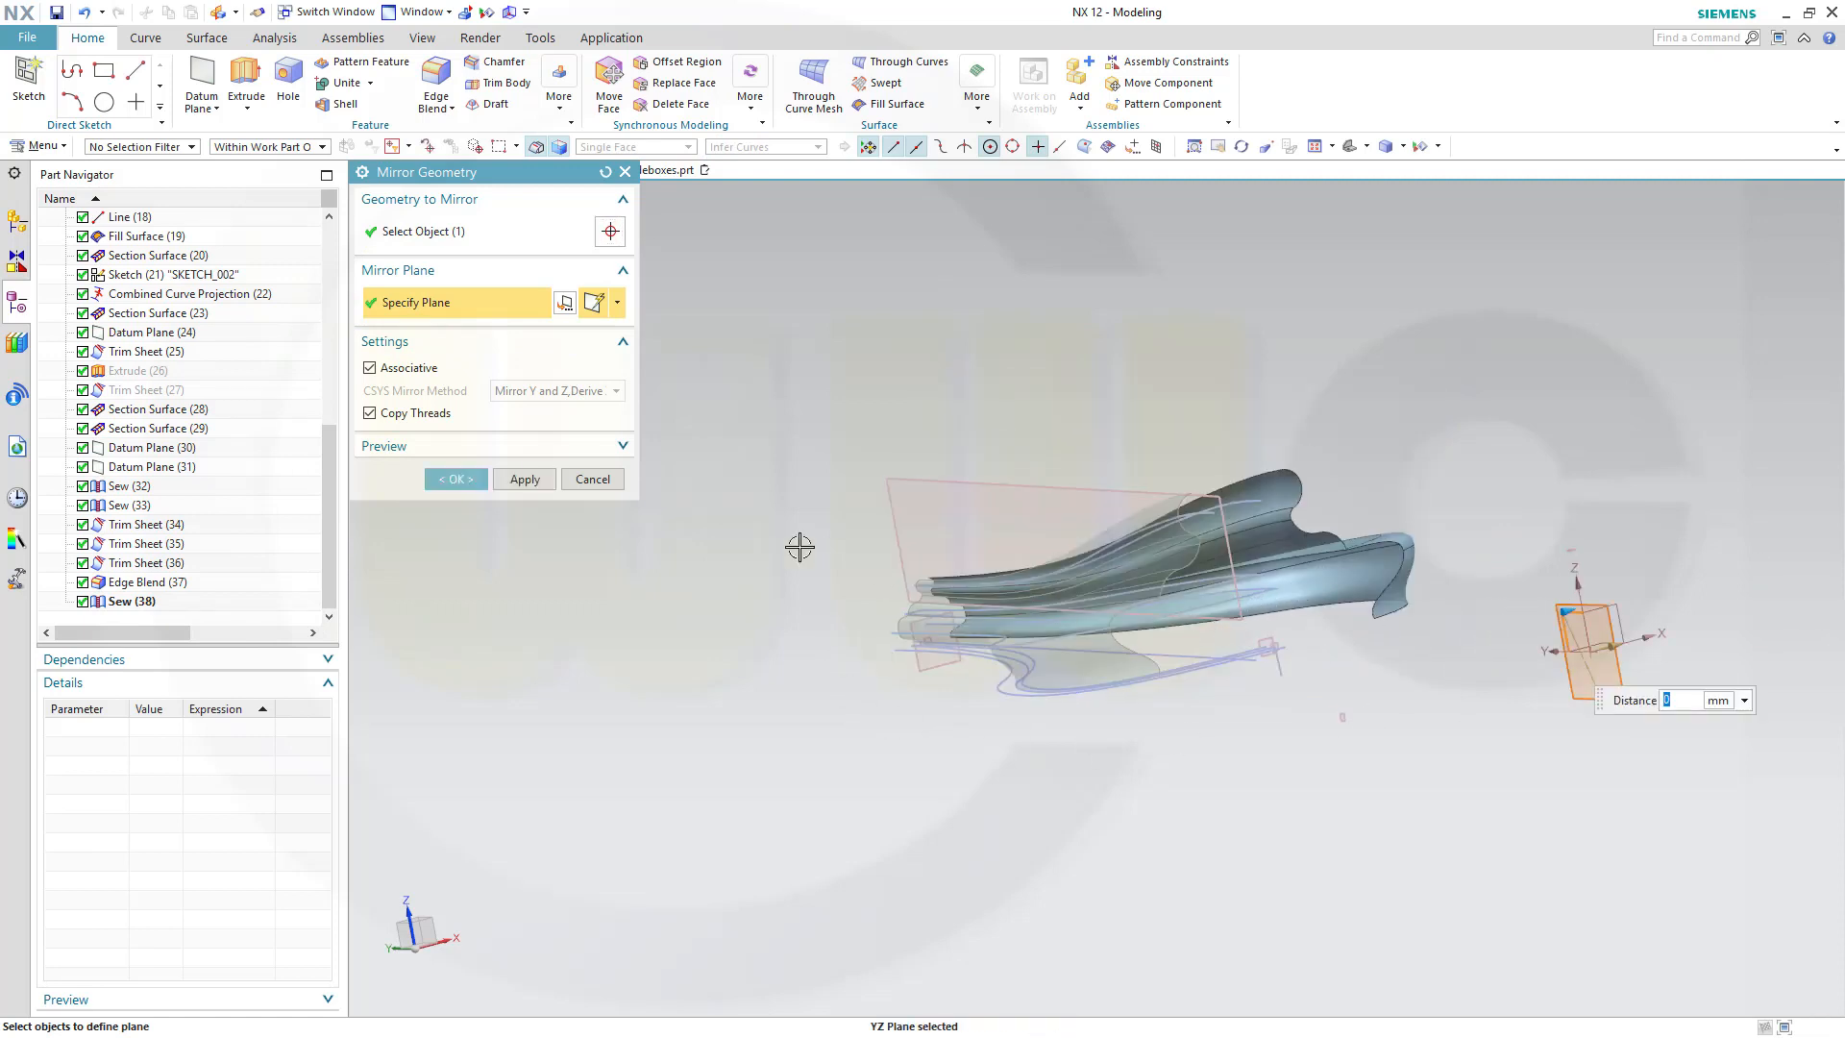
pyautogui.click(456, 478)
pyautogui.moveTo(1042, 412)
pyautogui.mouseDown(button='middle')
pyautogui.moveTo(1058, 359)
pyautogui.moveTo(1042, 392)
pyautogui.moveTo(1066, 395)
pyautogui.mouseUp(button='middle')
pyautogui.scroll(2, 918, 364)
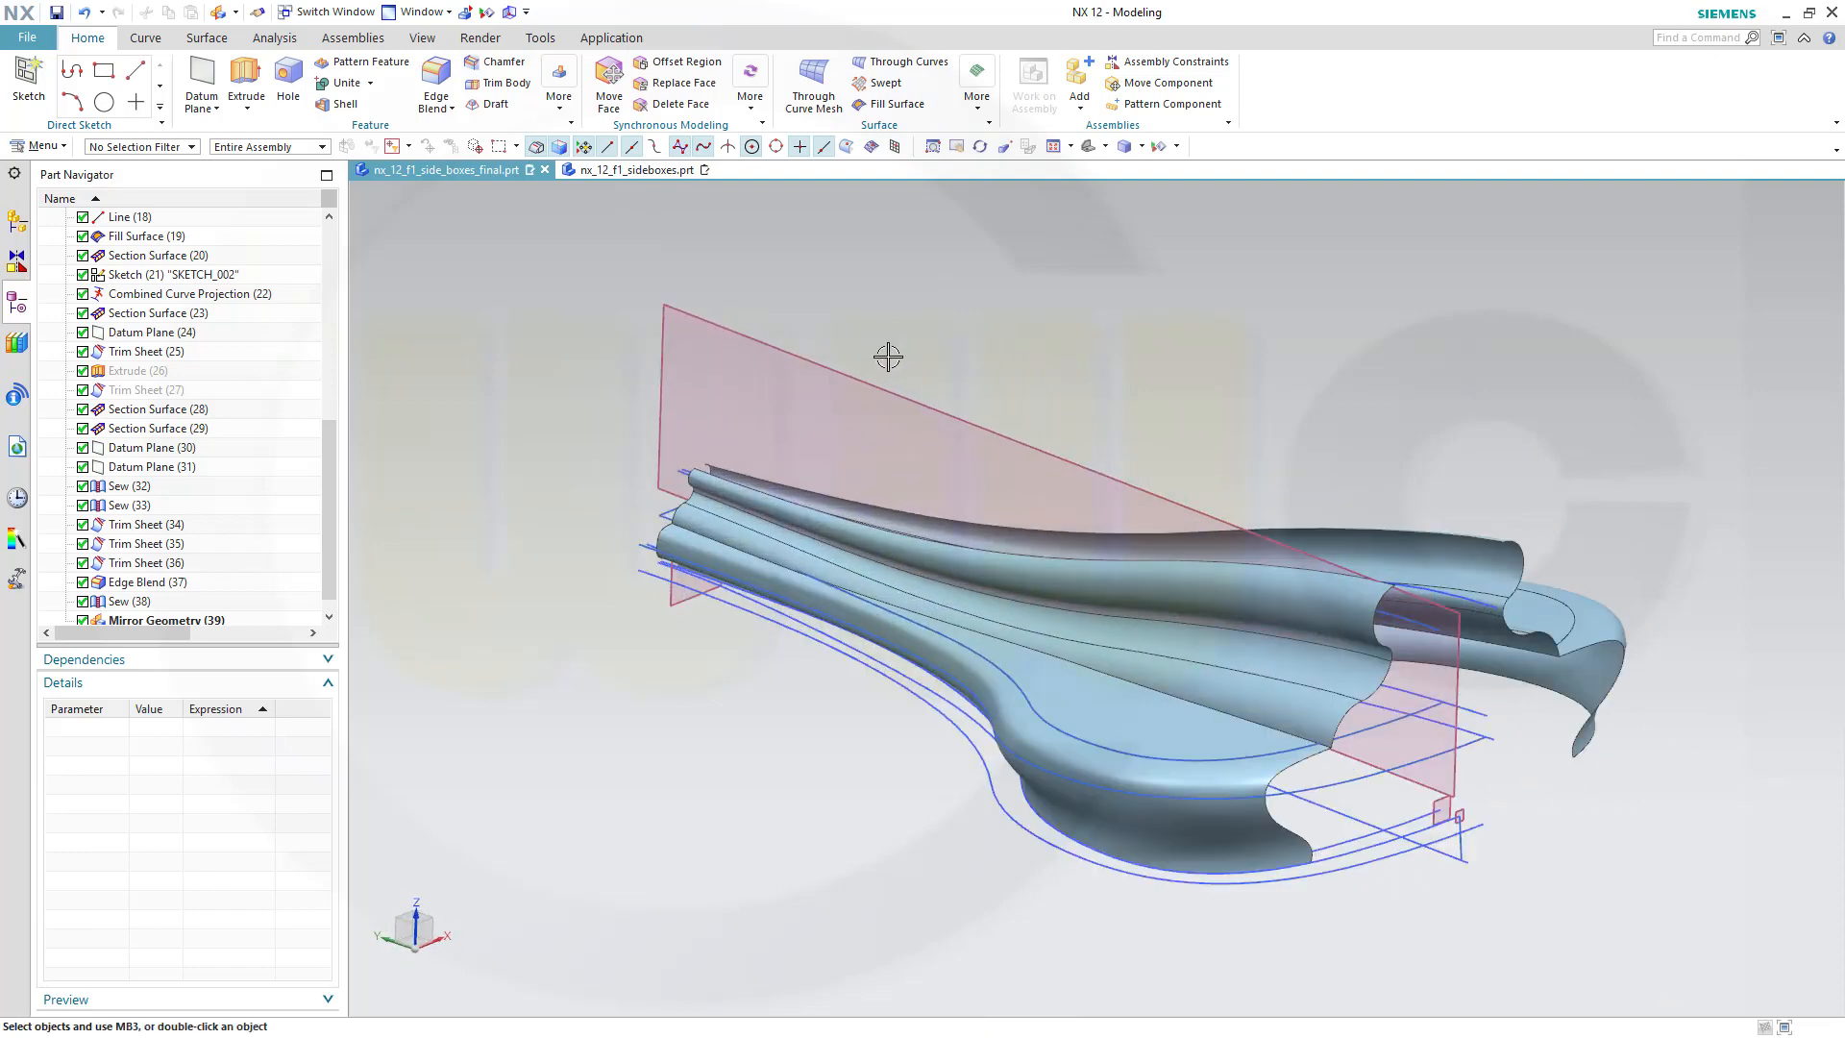
# Hide the large datum plane that runs lengthwise along the original side box.
pyautogui.moveTo(902, 383); pyautogui.dragTo(844, 405, button='middle')
pyautogui.scroll(-1, 873, 400)
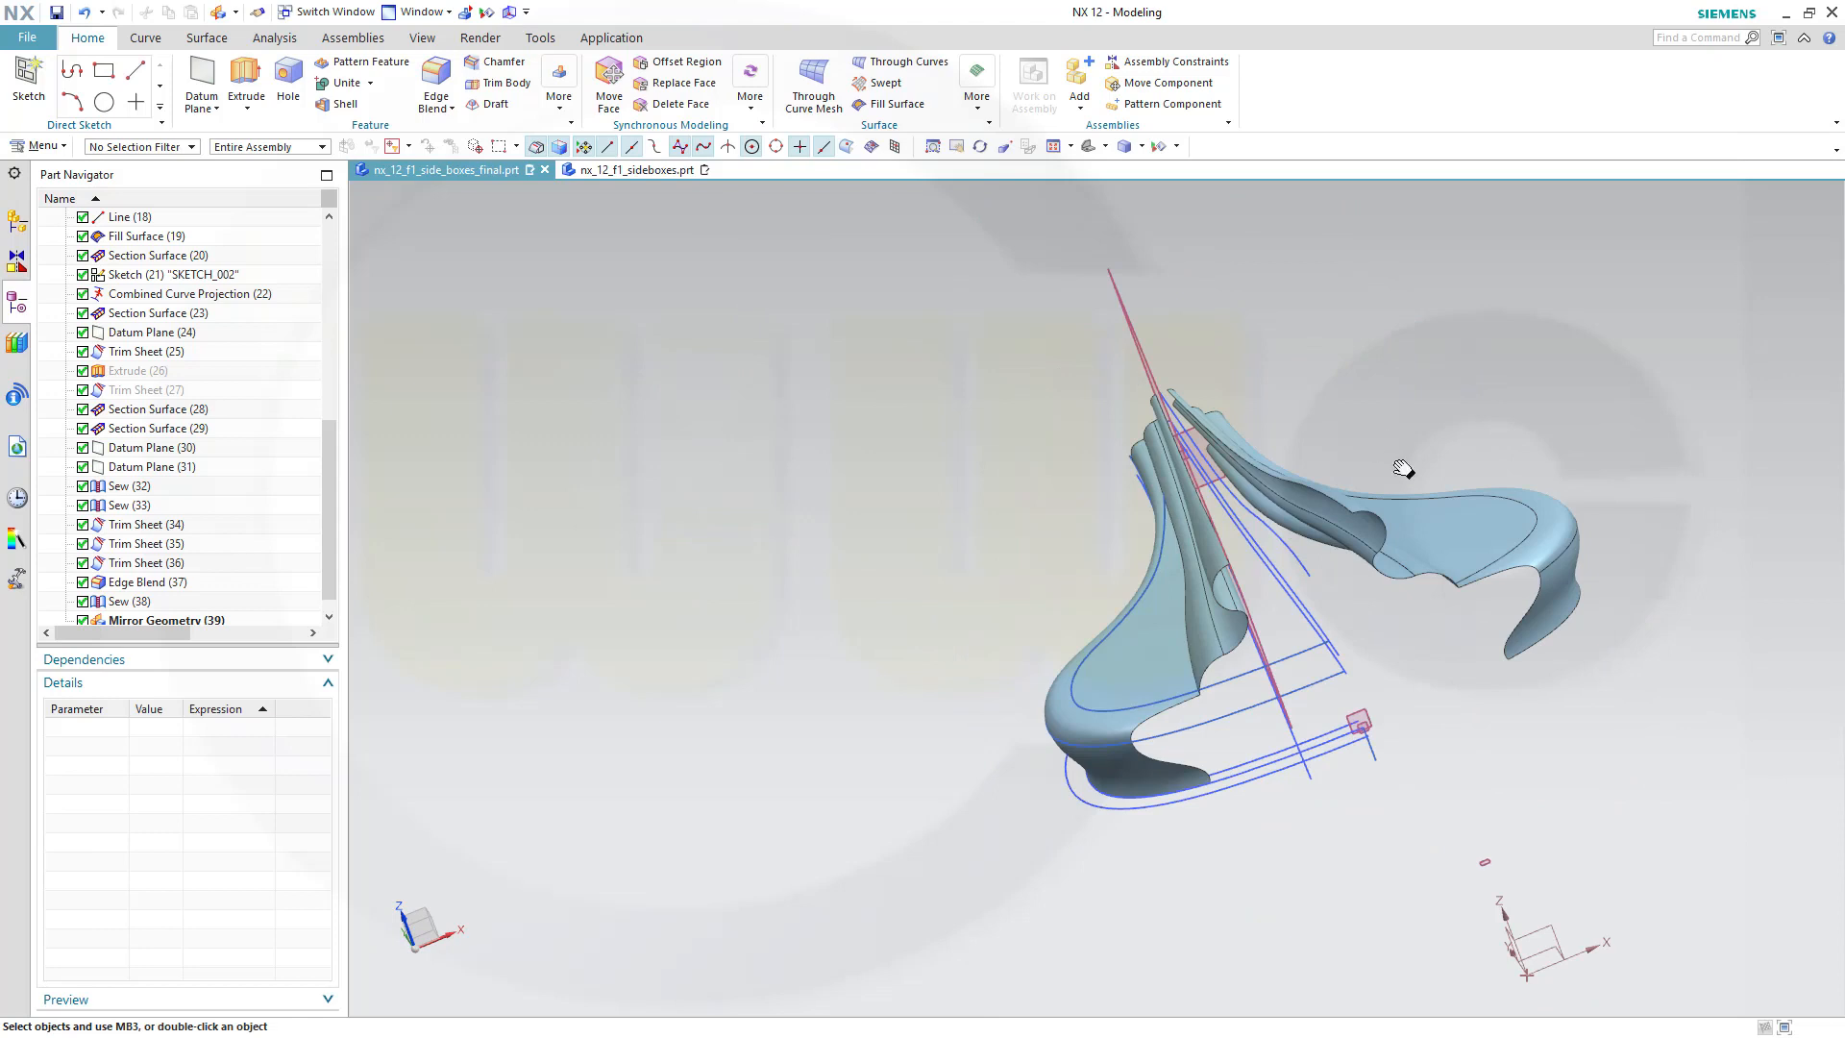
pyautogui.keyDown('shift'); pyautogui.moveTo(1402, 468); pyautogui.dragTo(1363, 535, button='middle'); pyautogui.keyUp('shift')
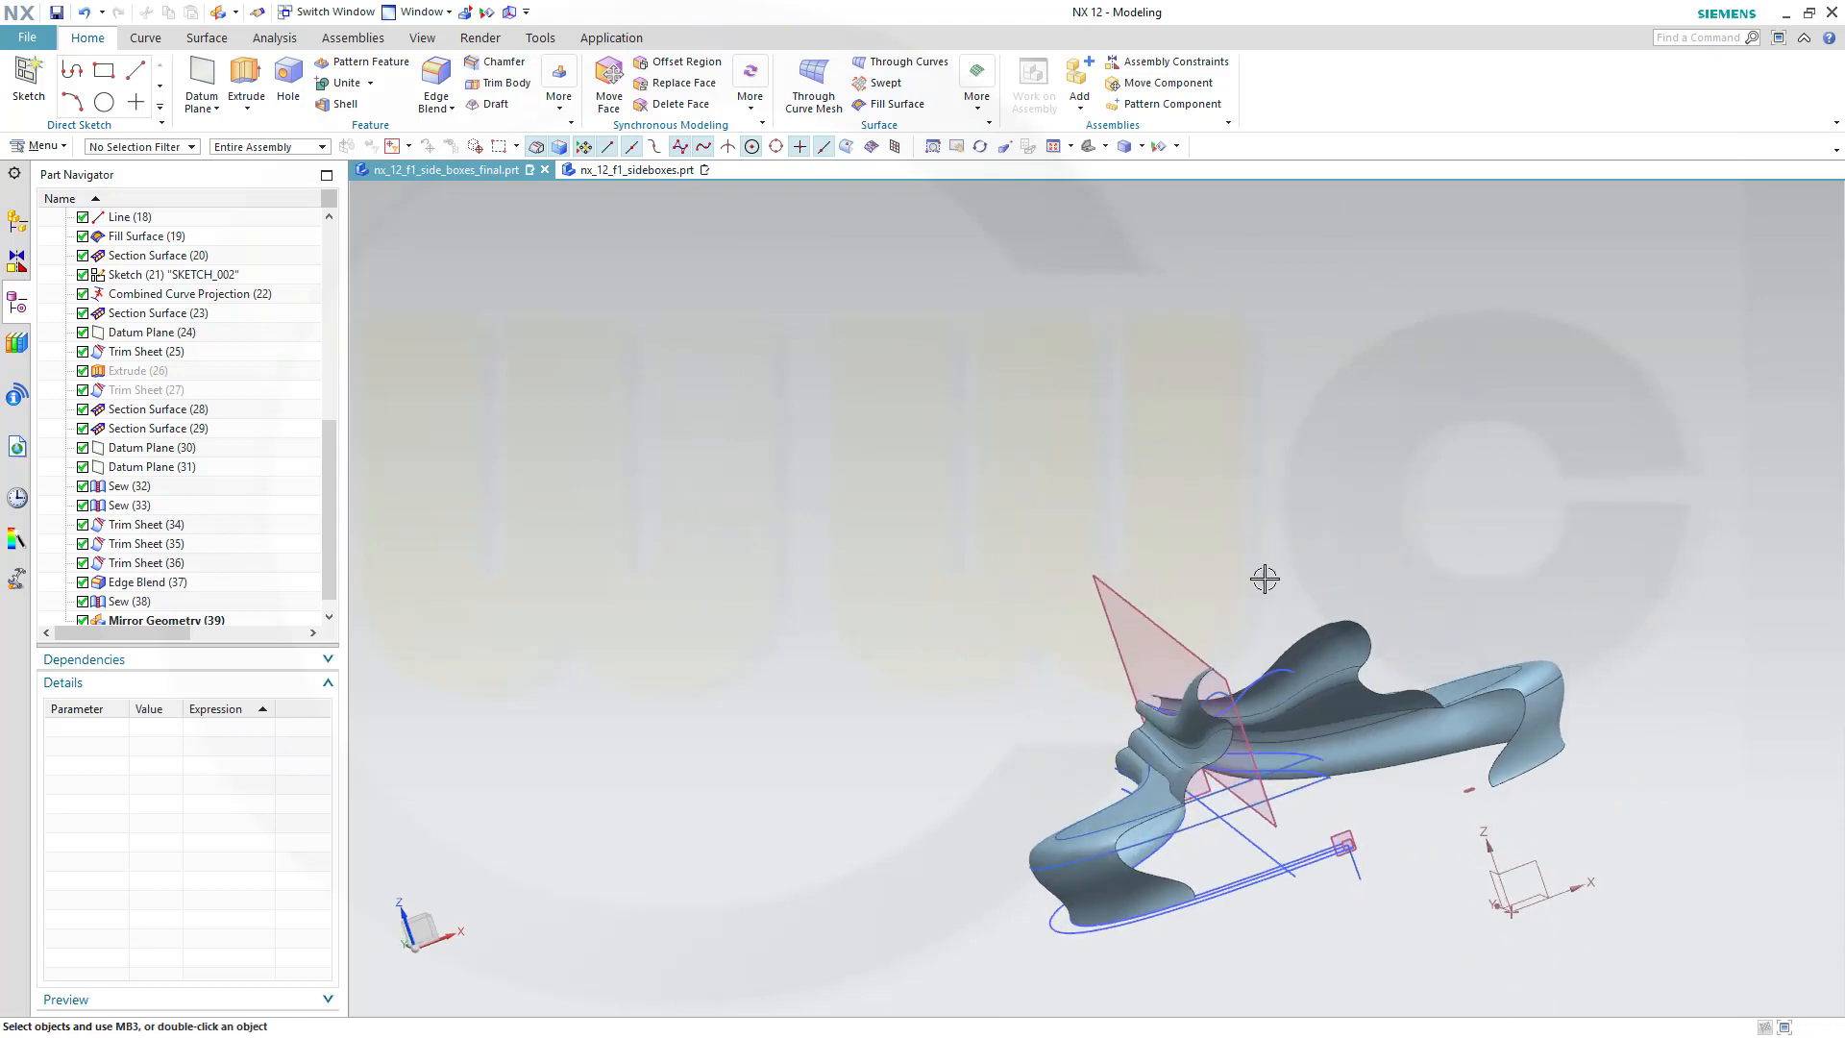
pyautogui.rightClick(1149, 626)
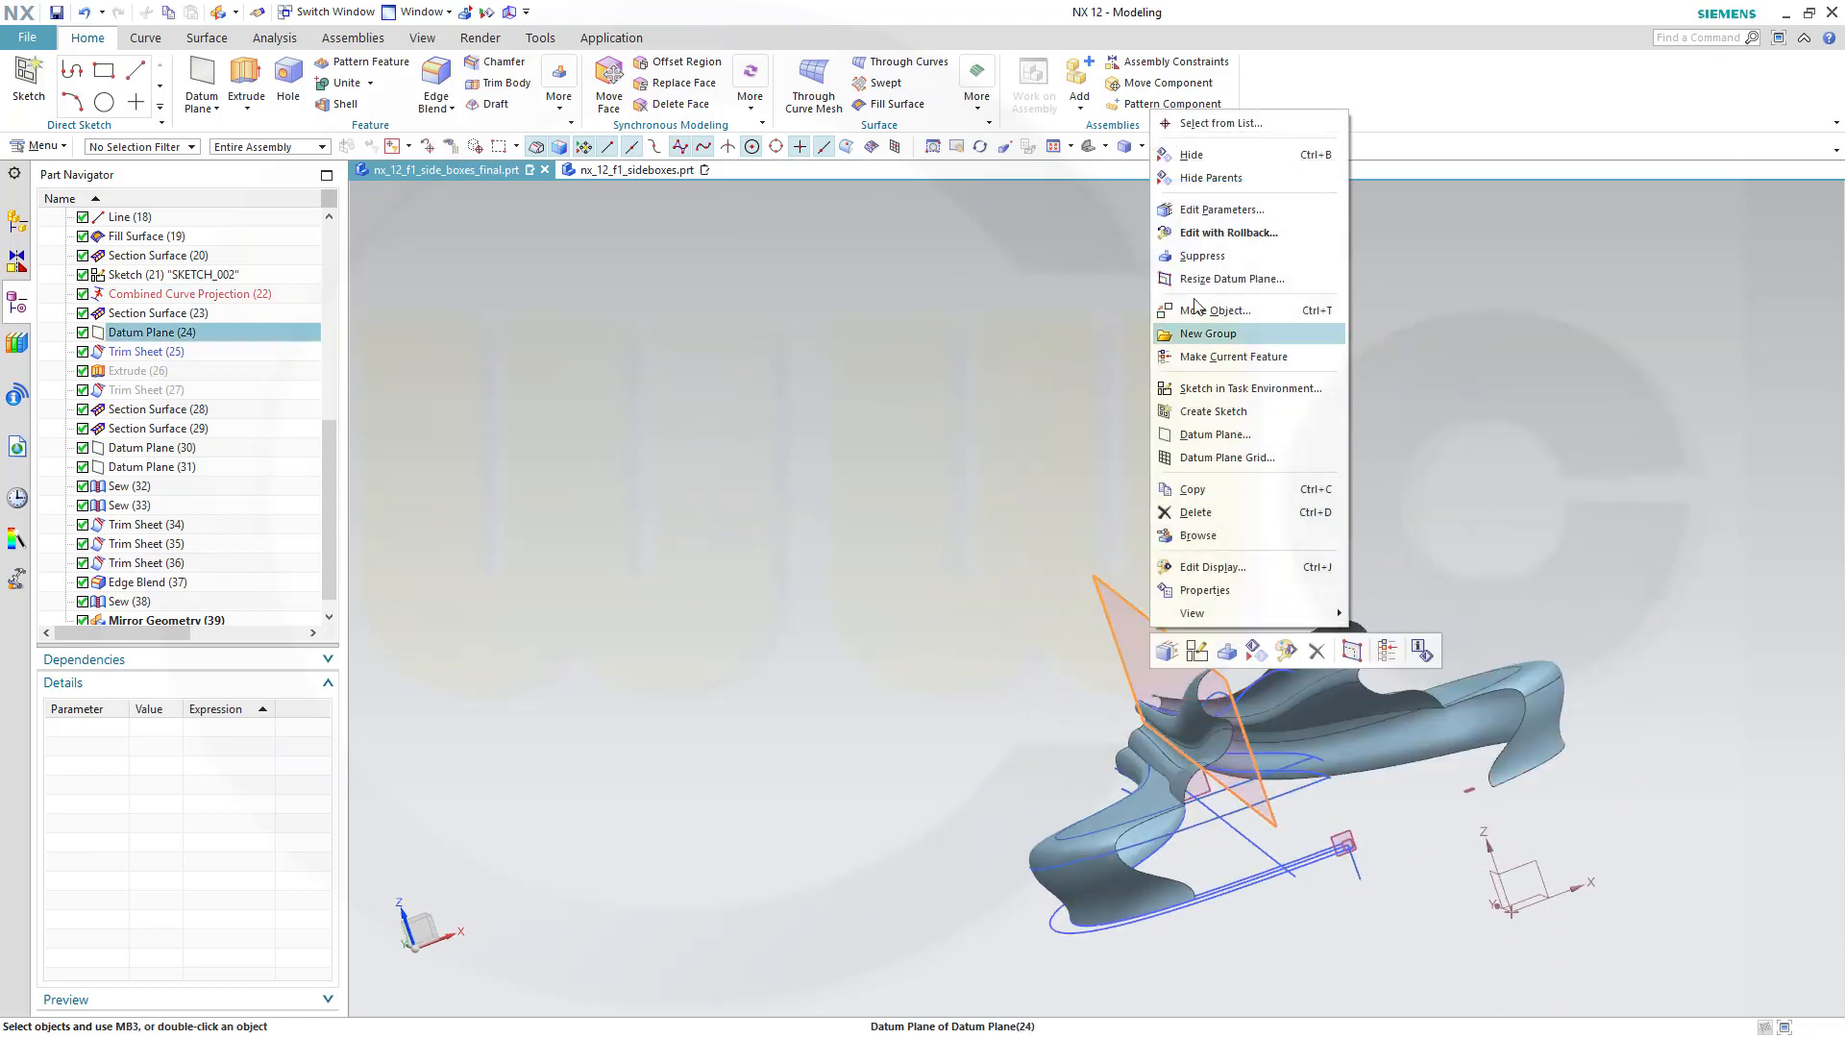
pyautogui.click(1190, 154)
# Start a section surface of type Cubic in Fillet Bridge mode.
pyautogui.scroll(2, 1201, 605)
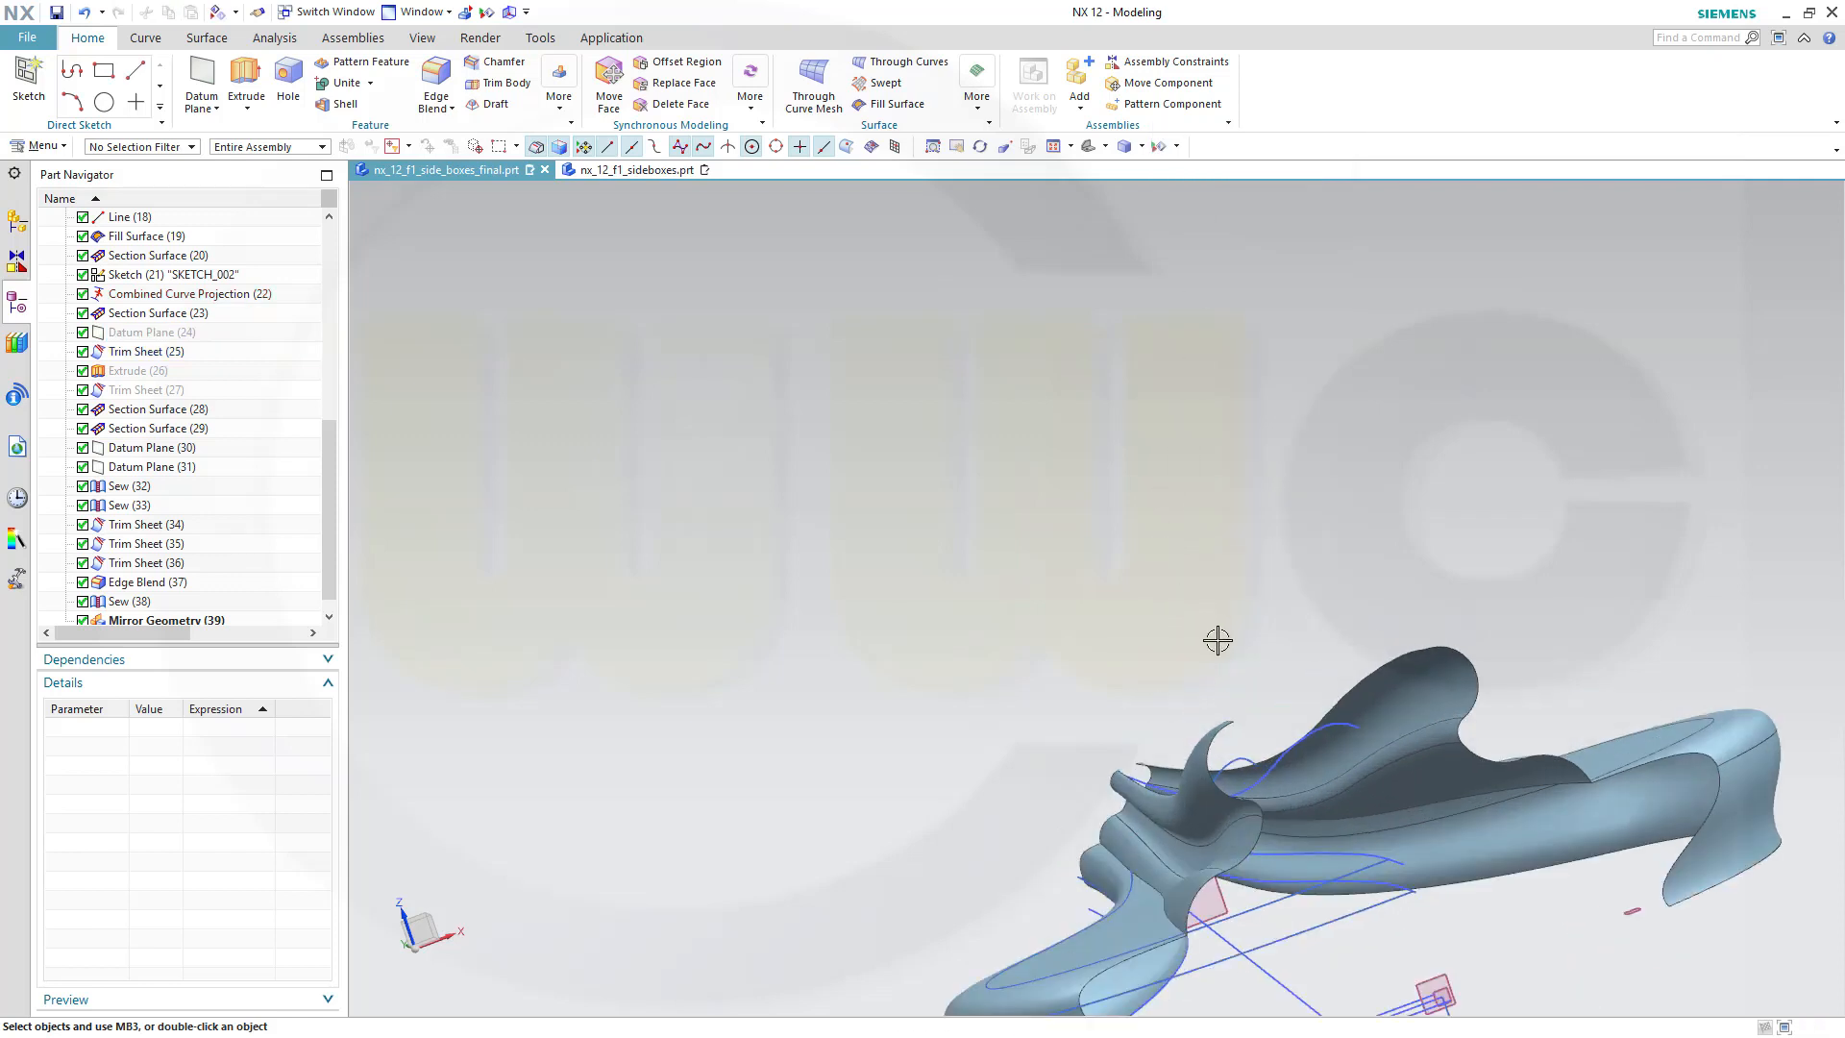
pyautogui.moveTo(1219, 638); pyautogui.dragTo(1224, 690, button='middle')
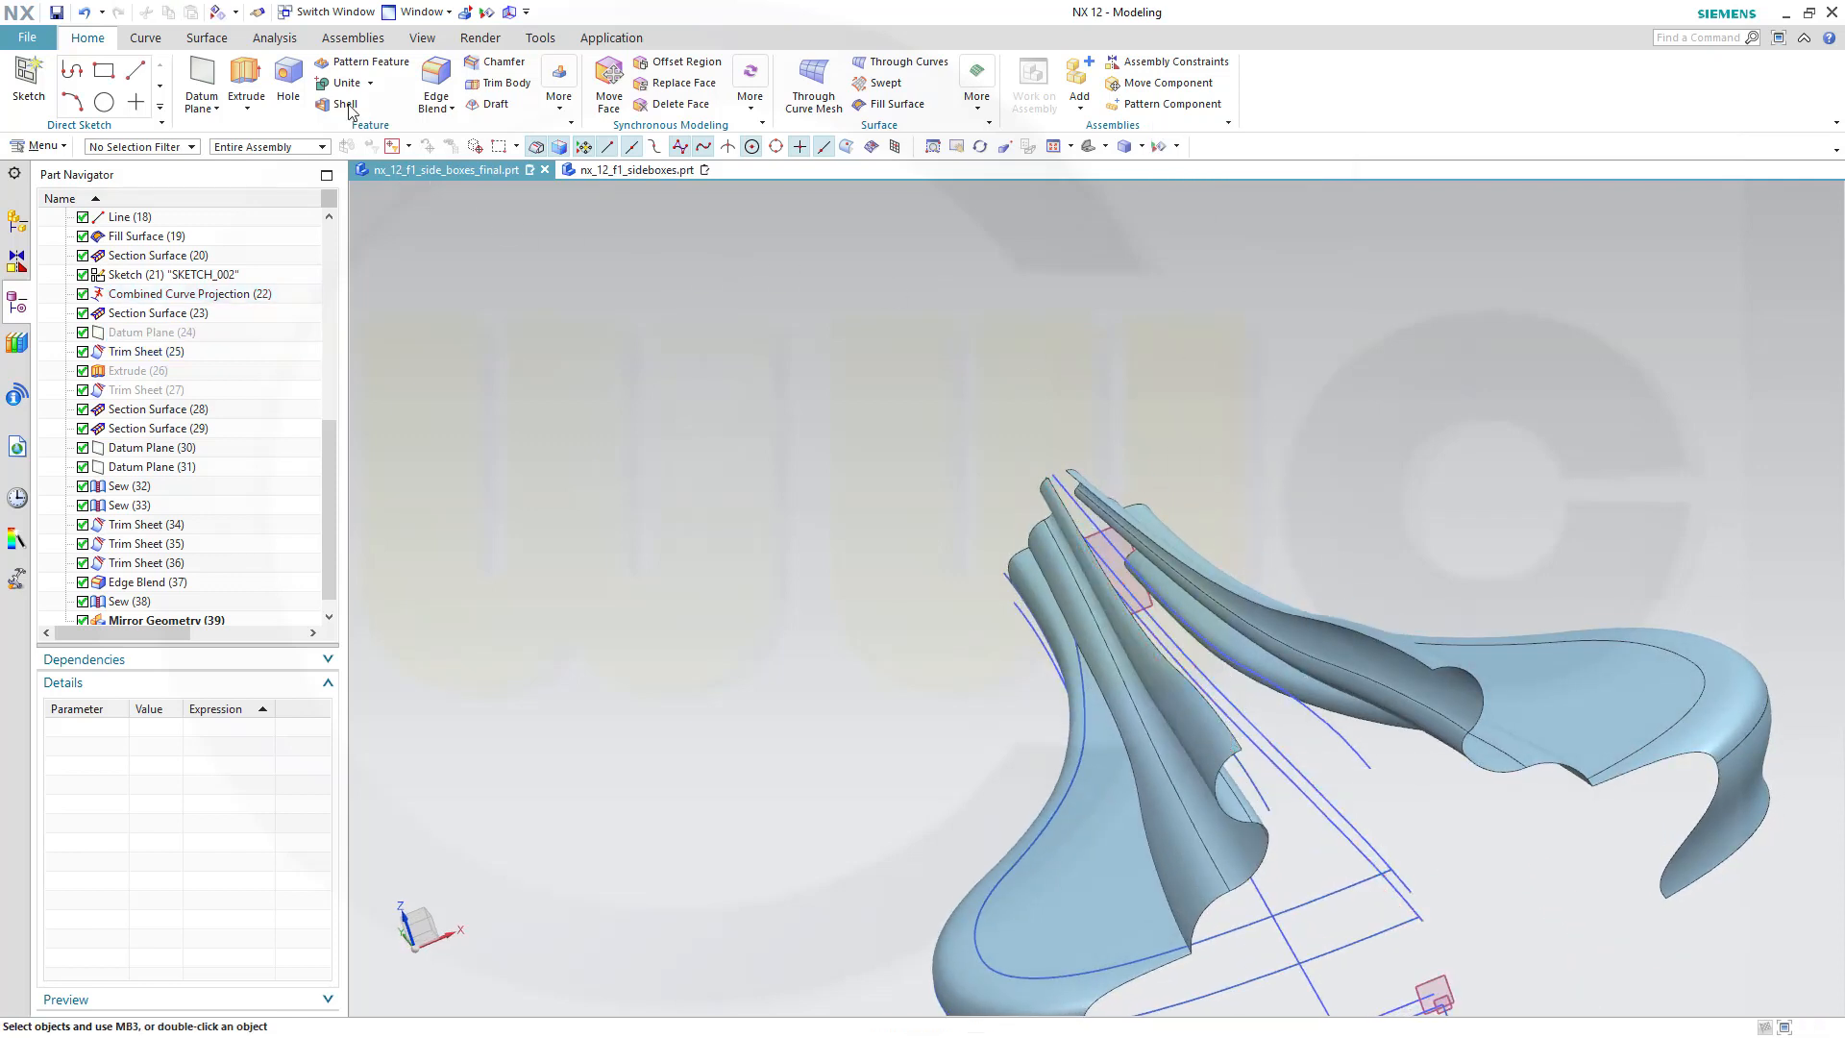
pyautogui.click(207, 38)
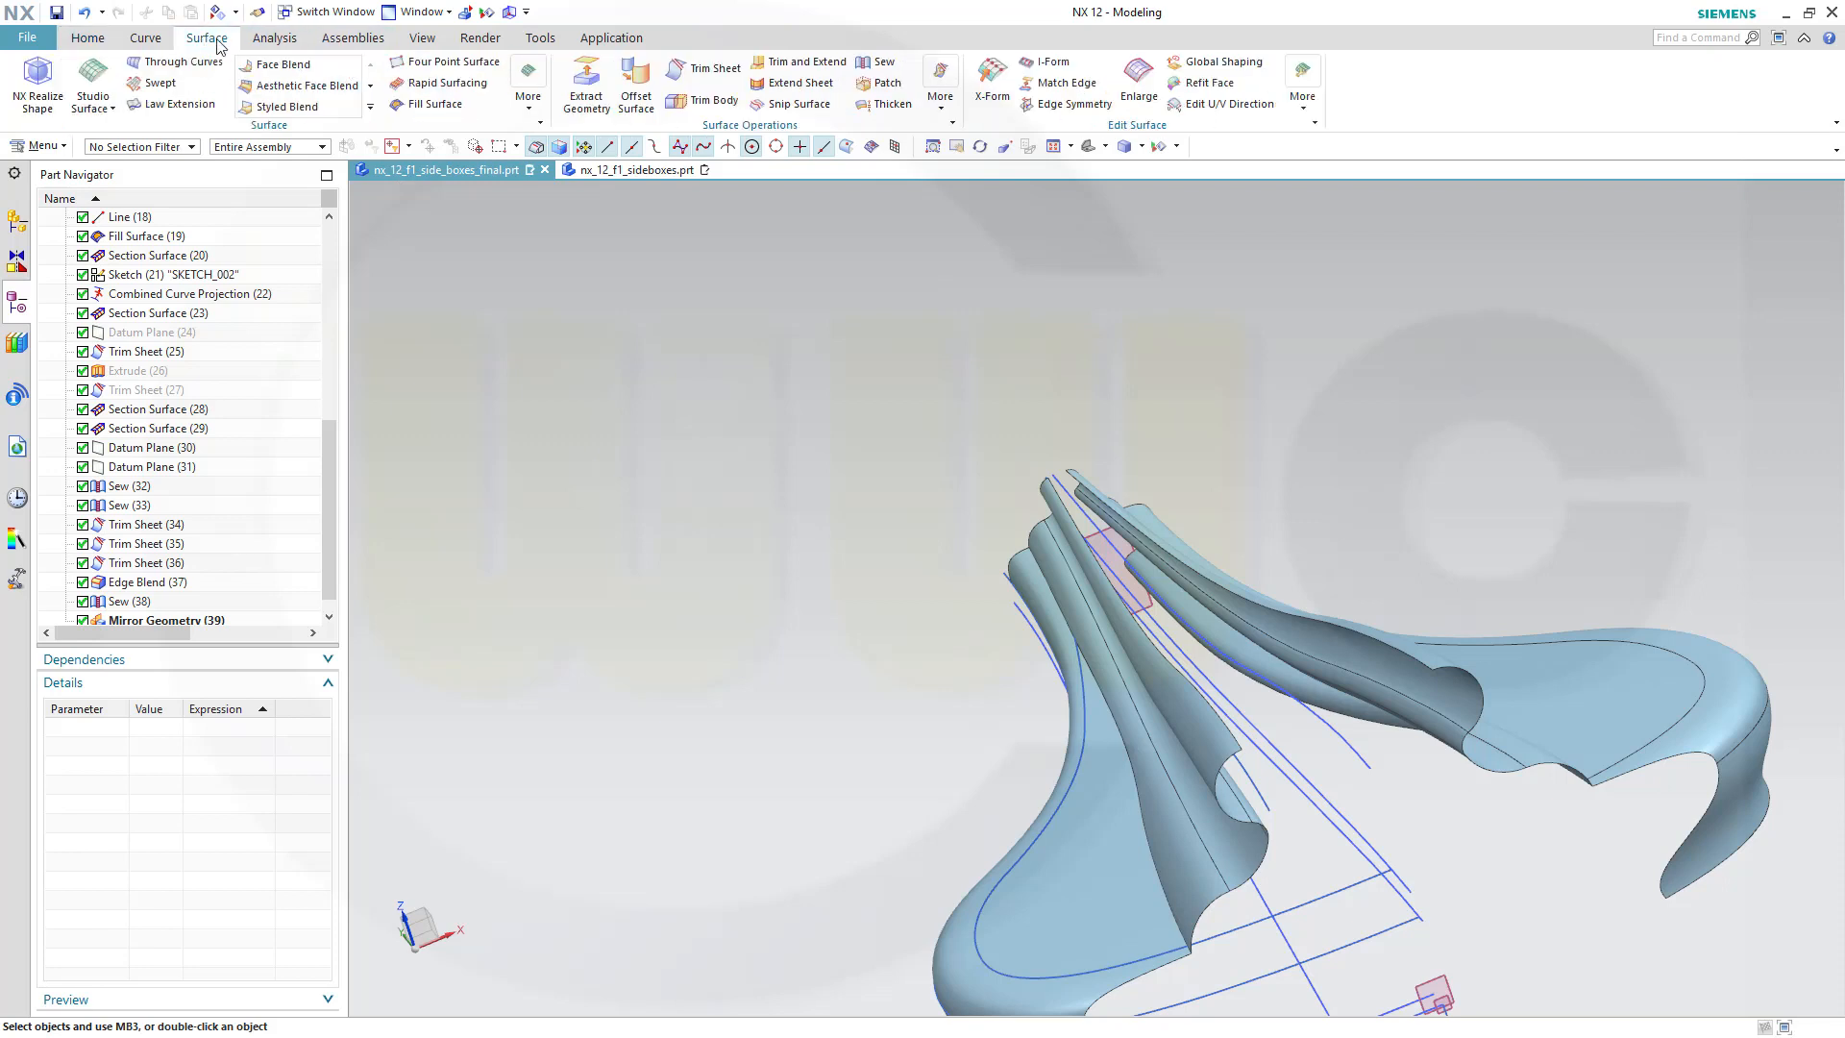
pyautogui.click(529, 98)
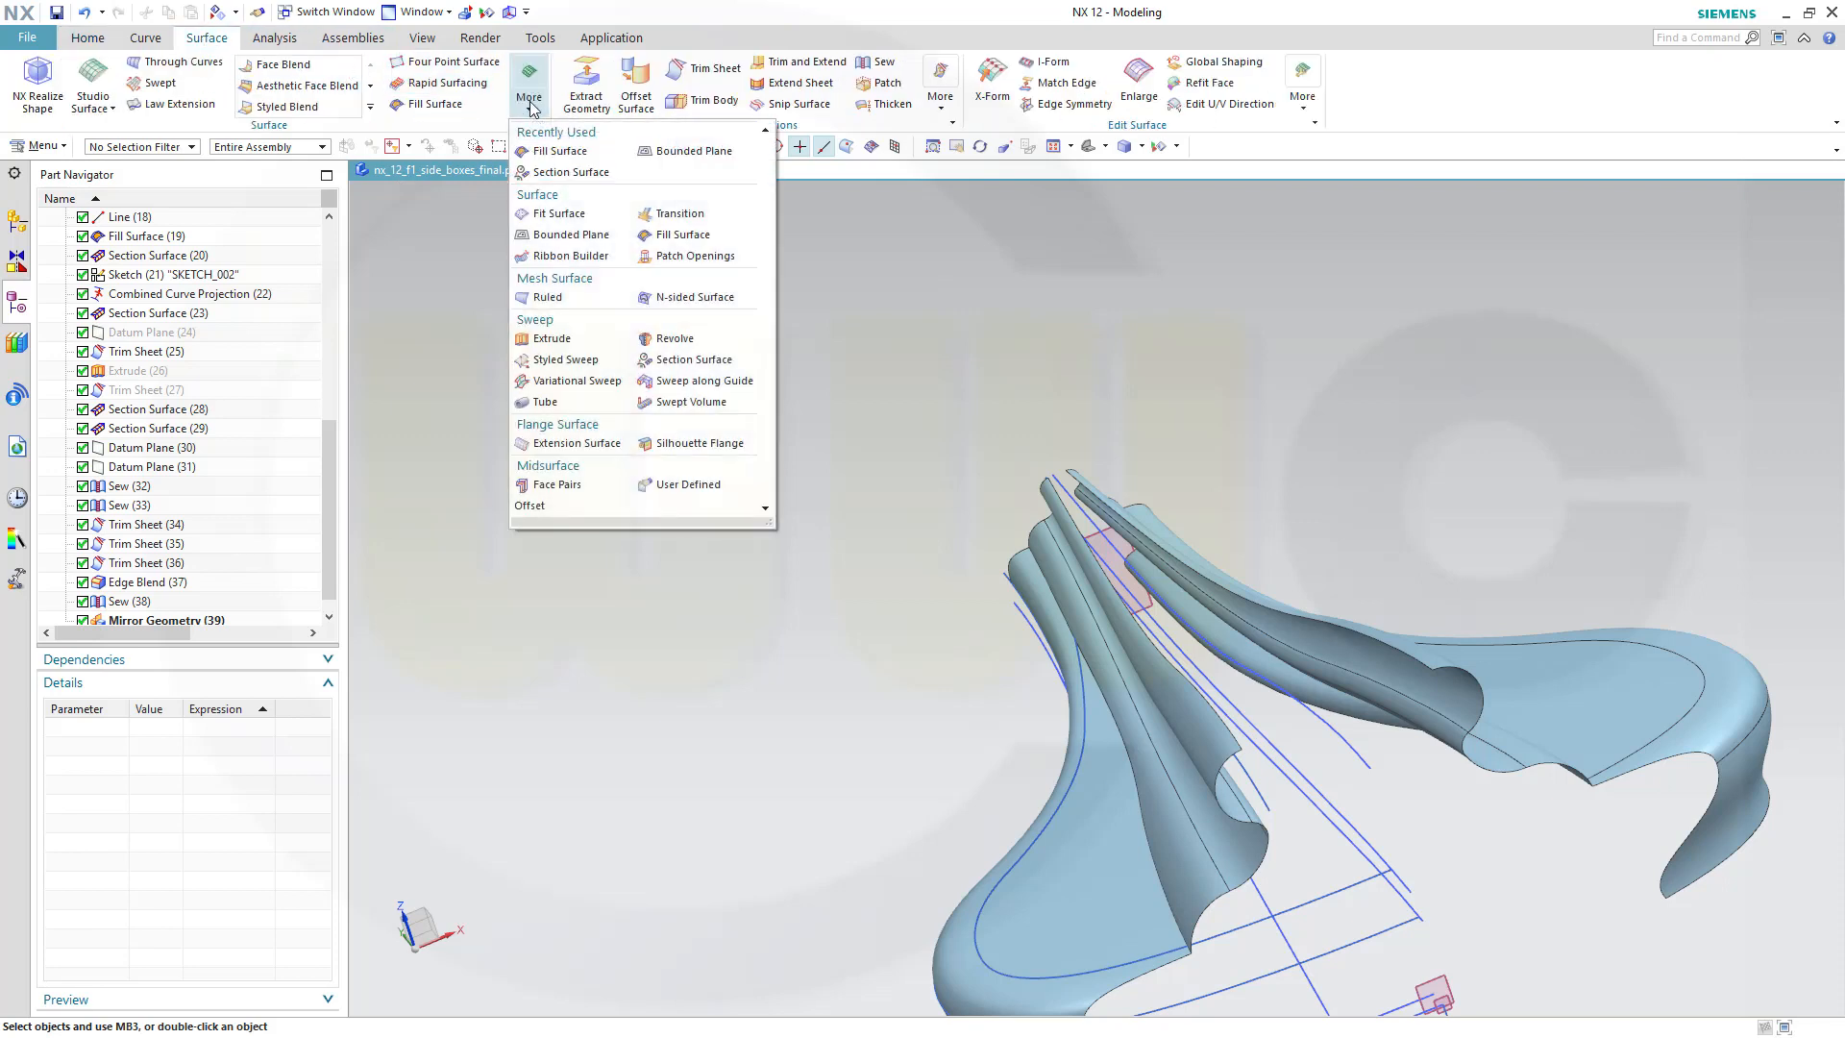
pyautogui.click(571, 172)
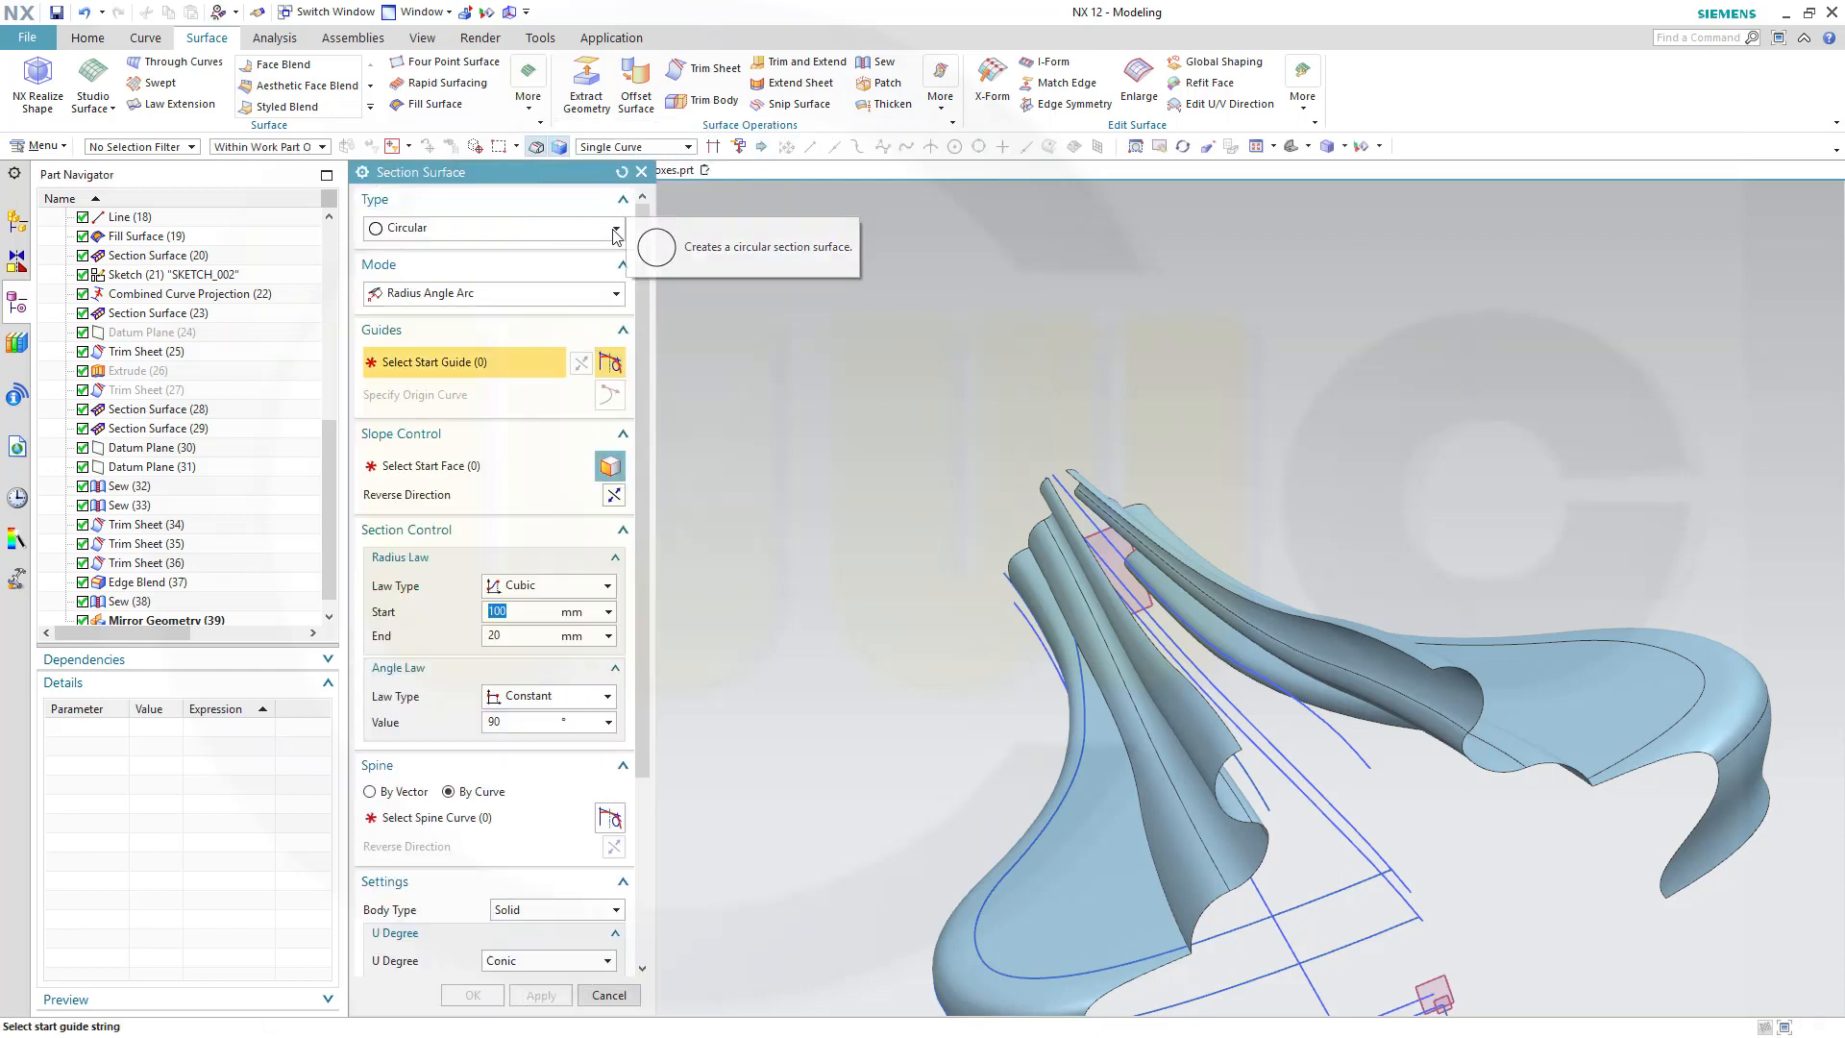
pyautogui.click(611, 232)
pyautogui.click(525, 299)
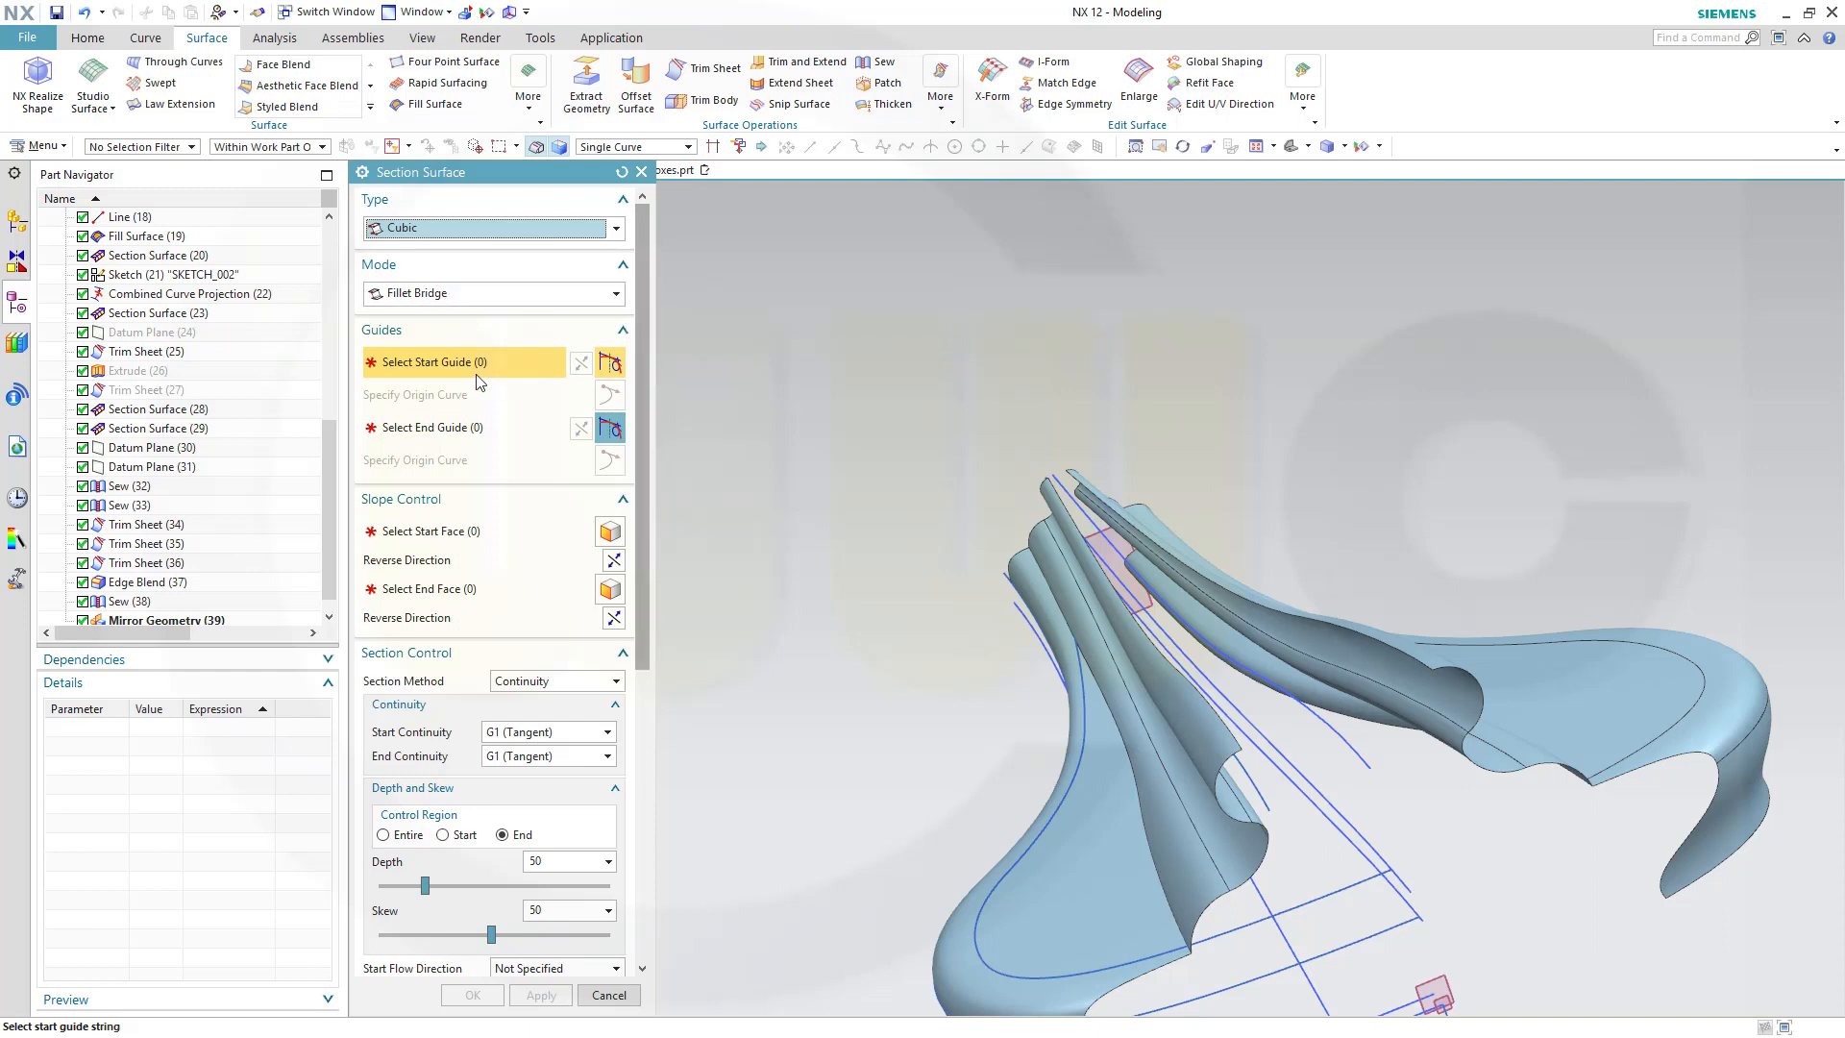
# Set the original side box's upper inner edge and tangent faces as start, and the mirrored box's matching edge and faces as end.
pyautogui.click(1228, 729)
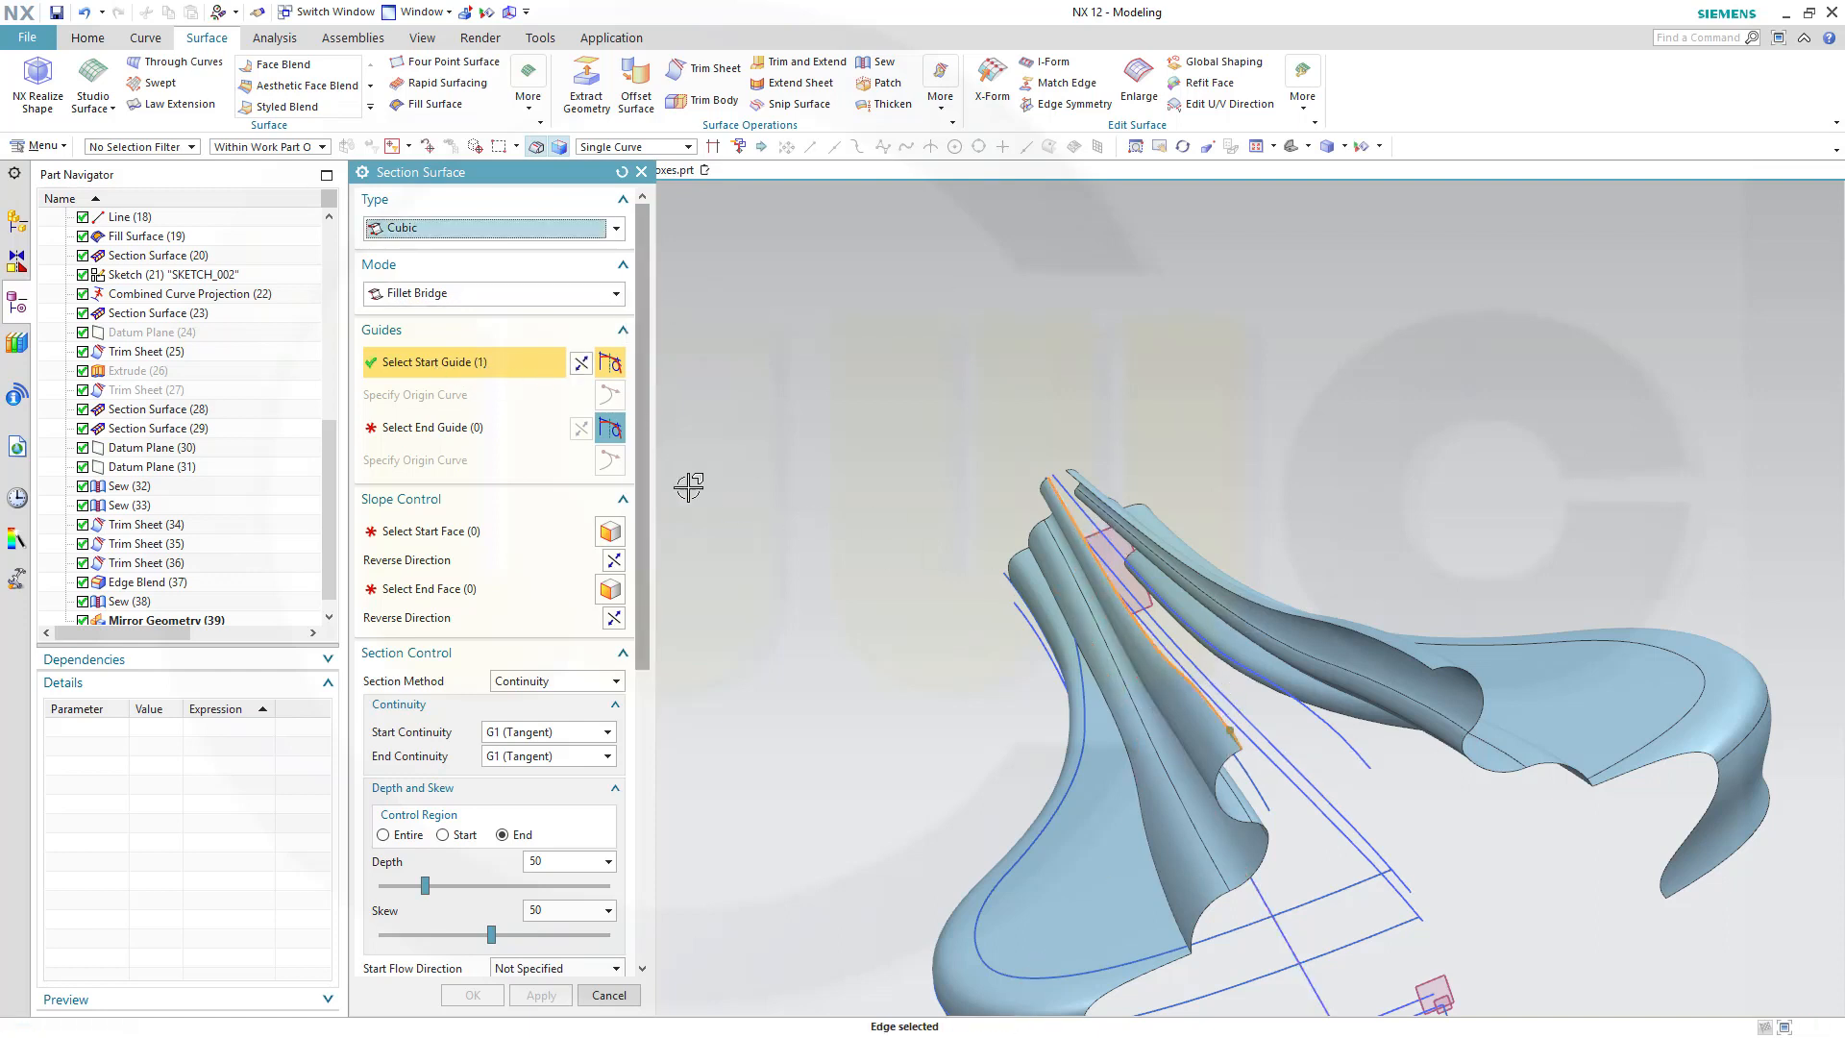
pyautogui.click(452, 425)
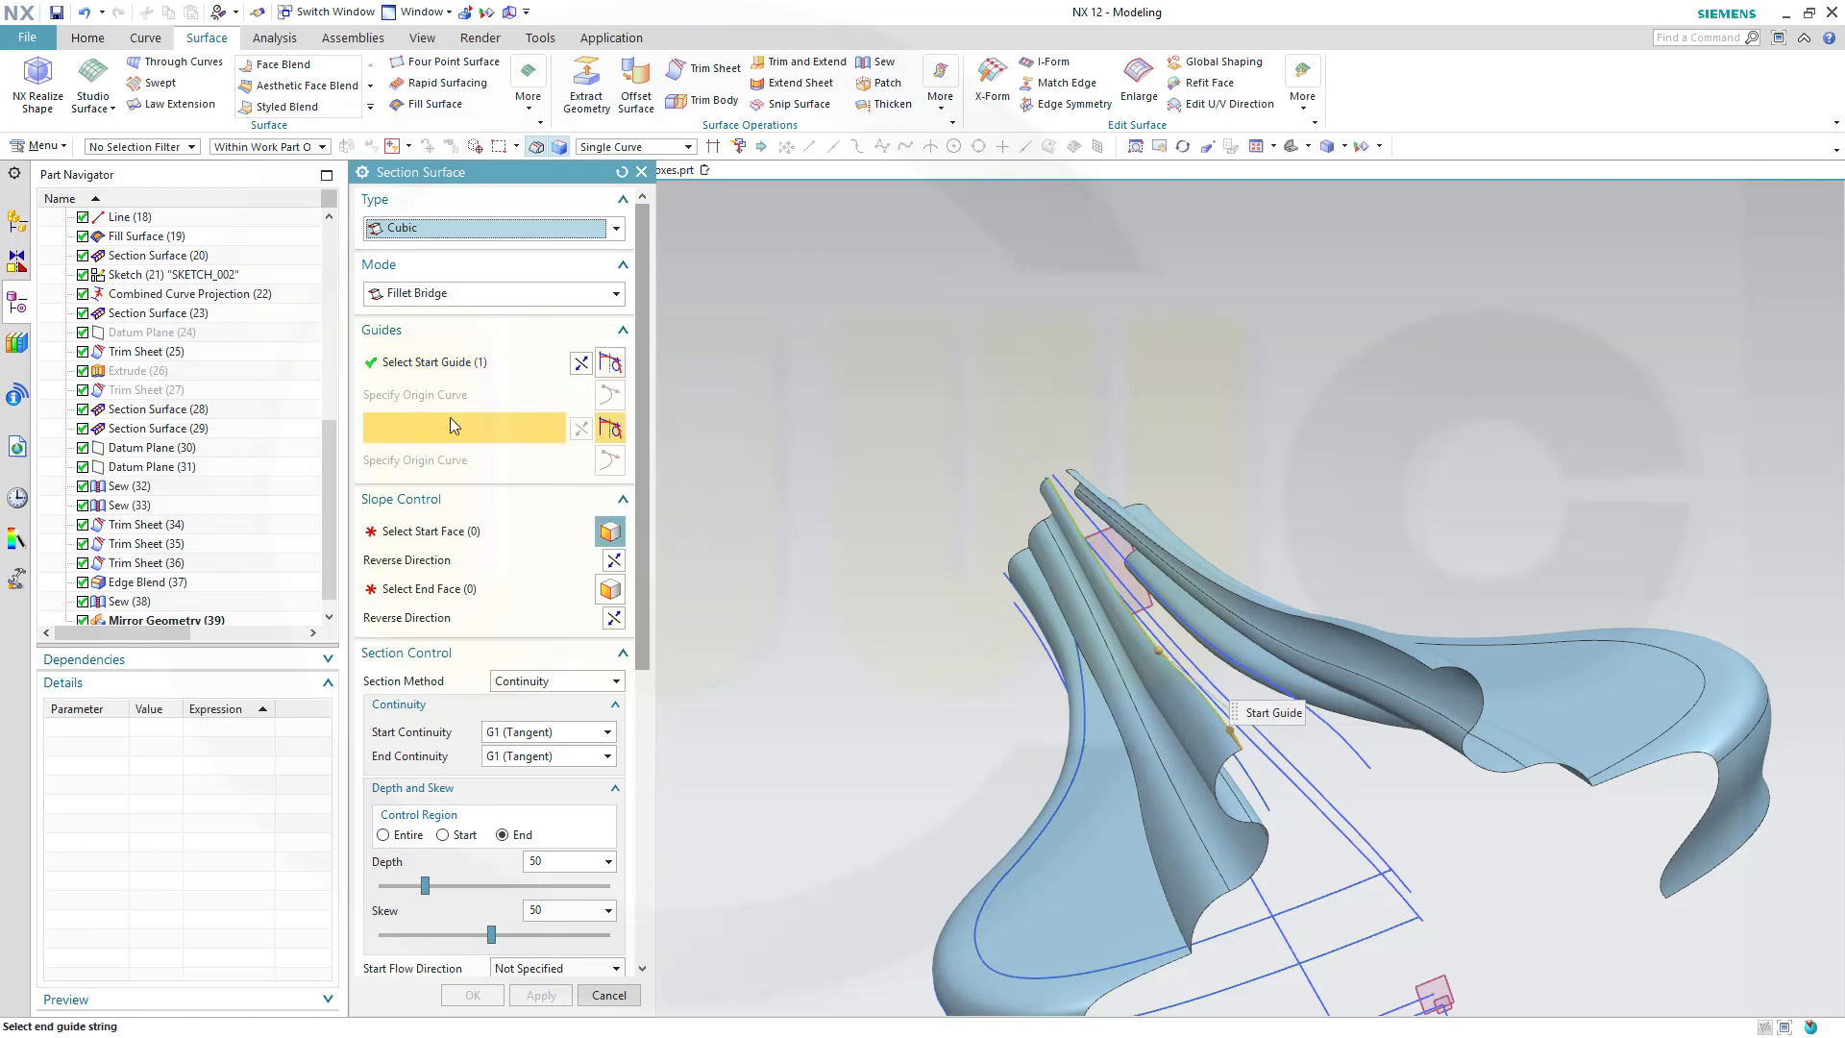
pyautogui.click(1415, 665)
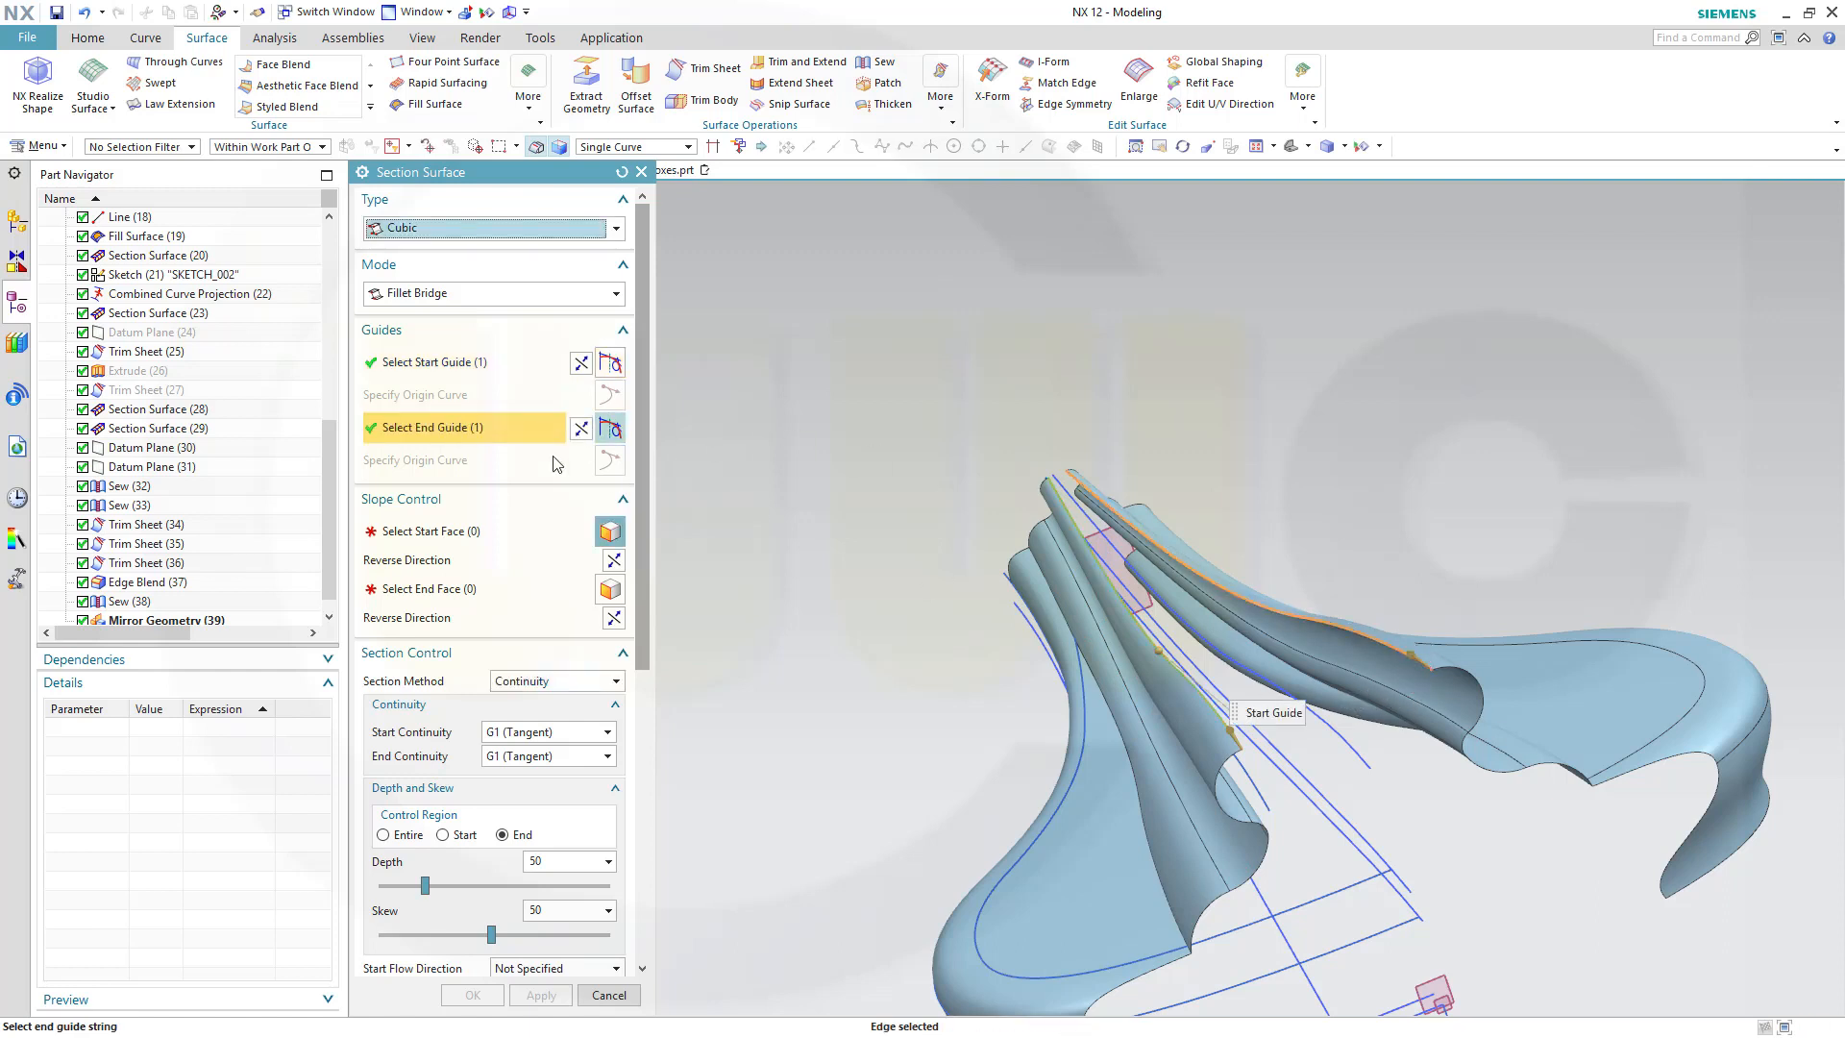
pyautogui.click(1205, 722)
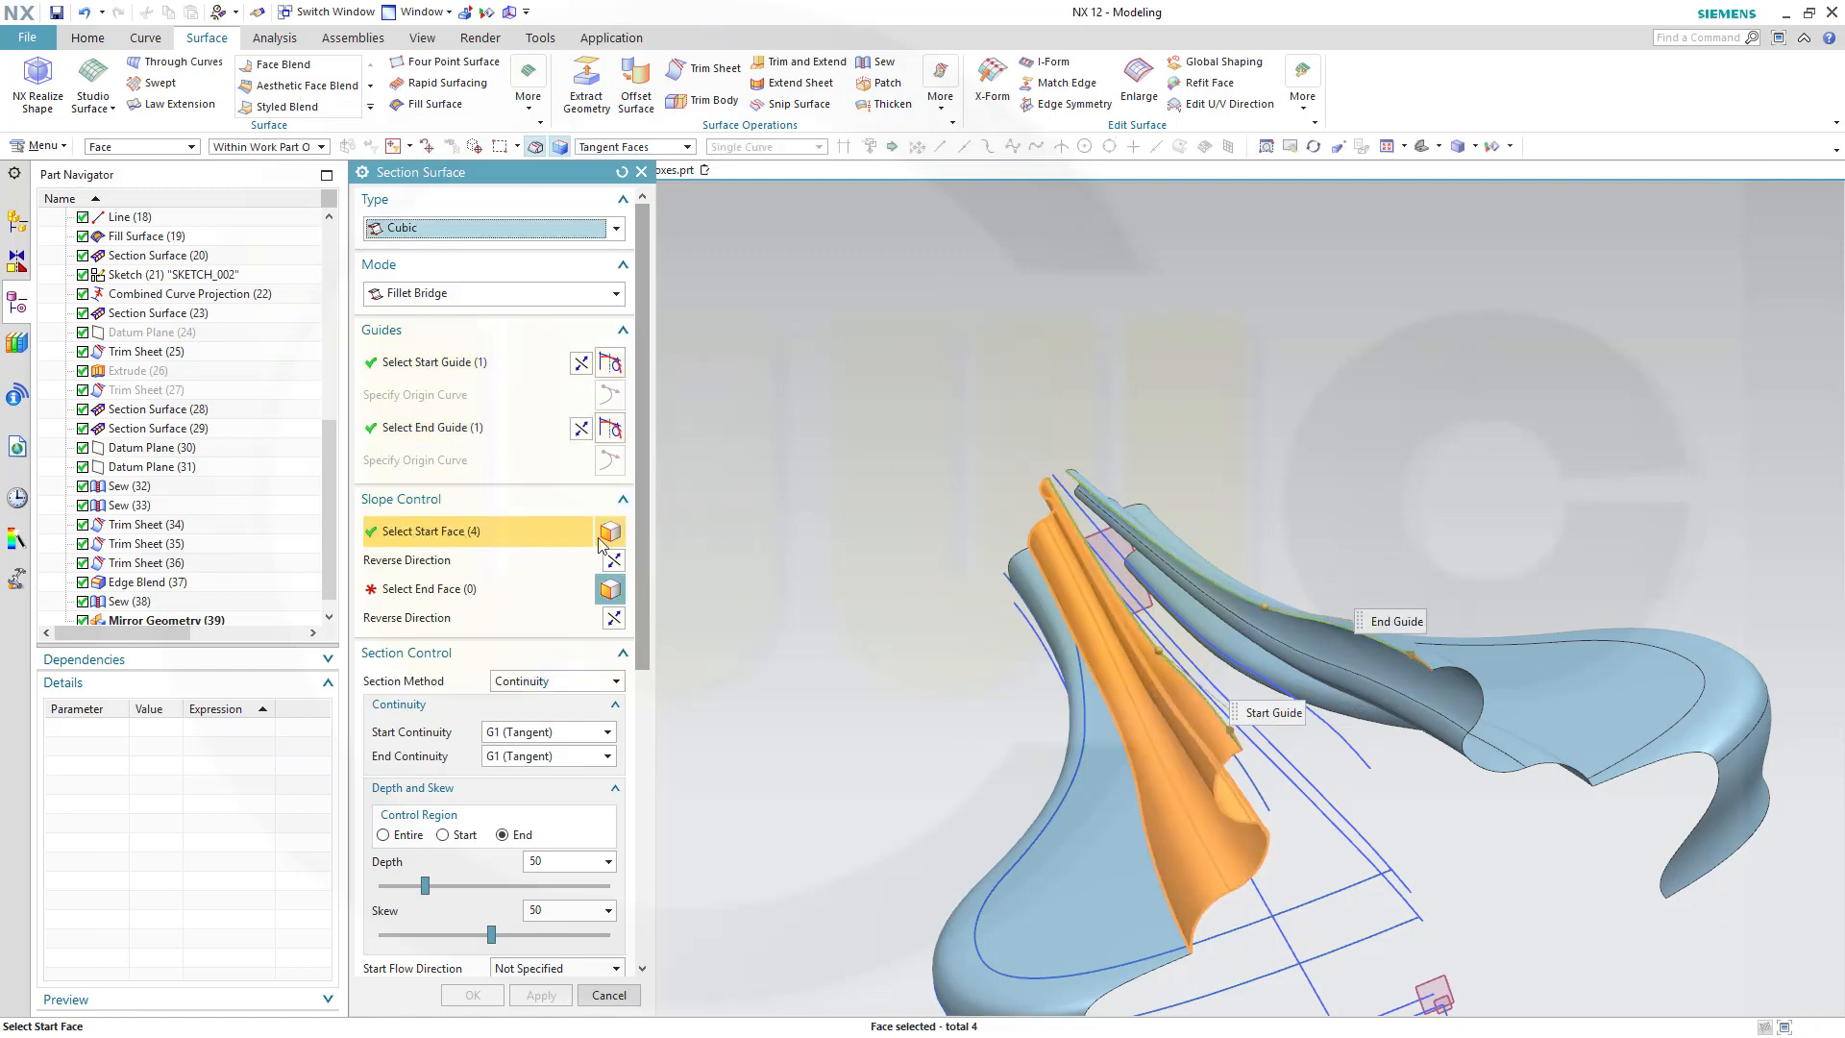
pyautogui.click(1458, 686)
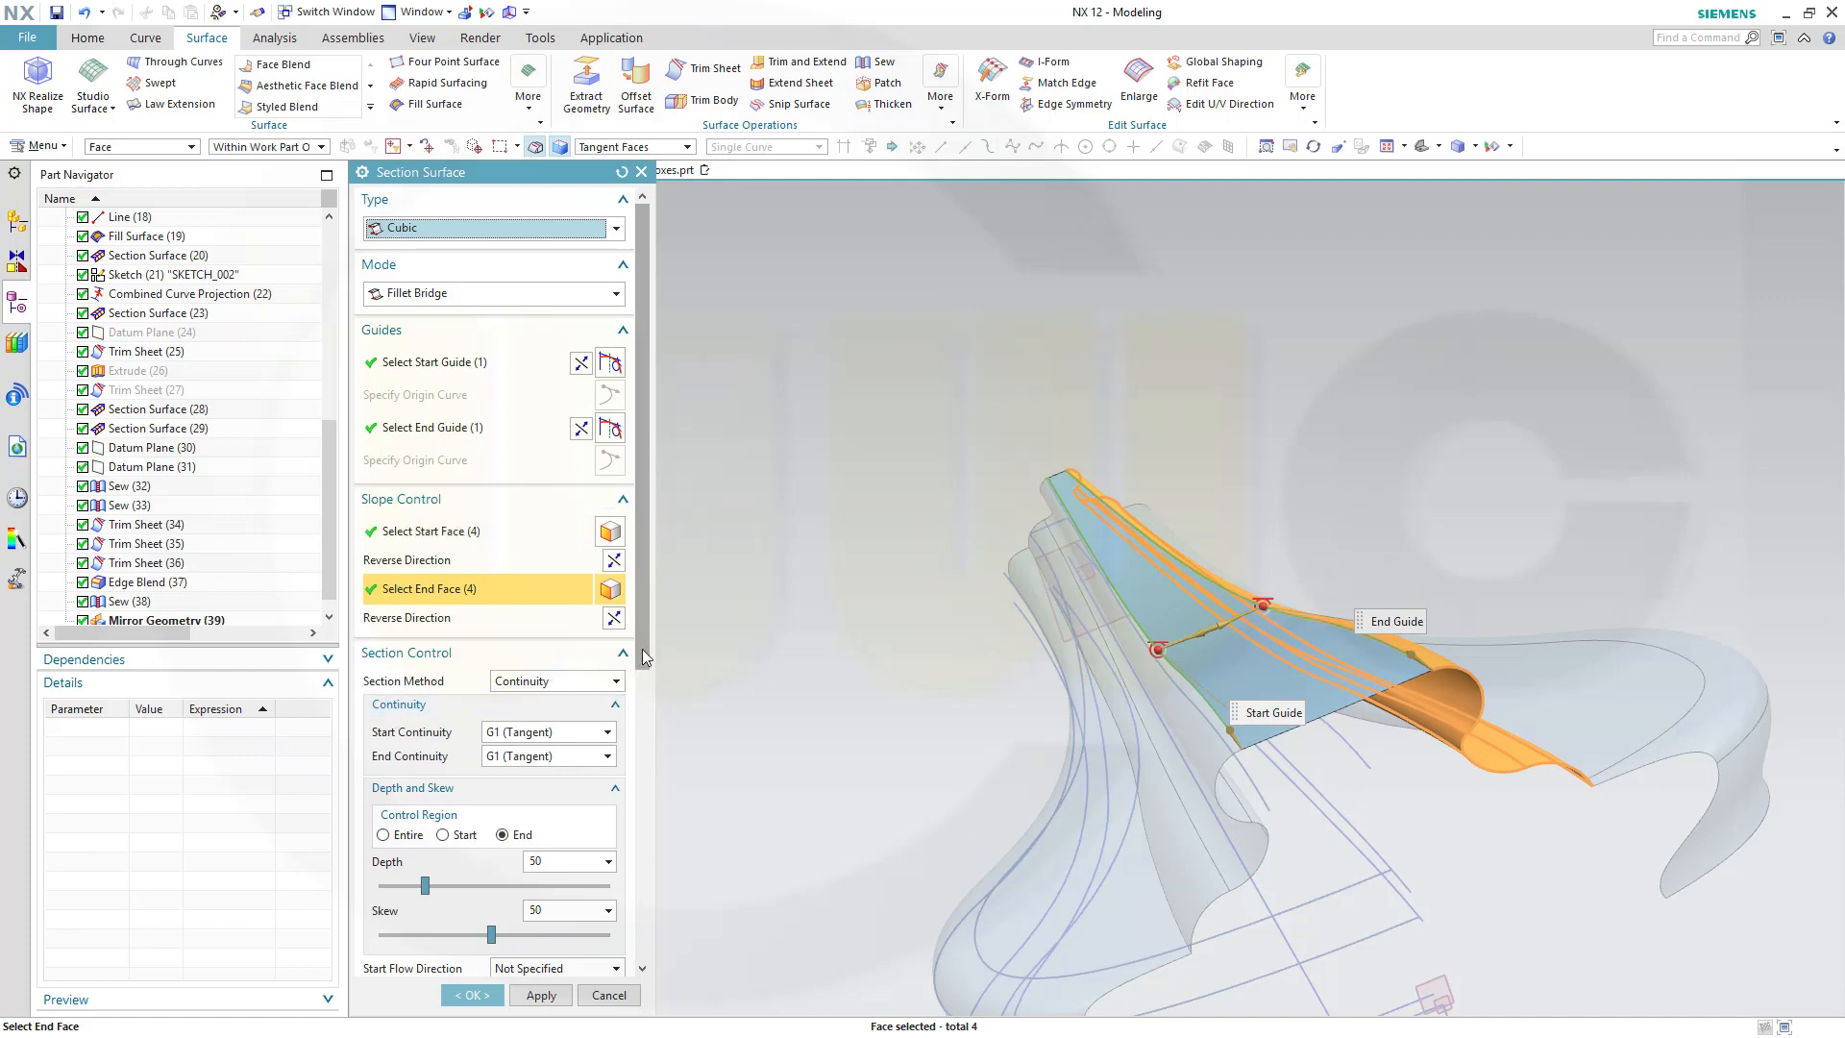
# Define the section surface's spine by vector along the Y axis and create the G1 tangent bridge between the two side boxes.
pyautogui.moveTo(642, 663); pyautogui.dragTo(654, 886)
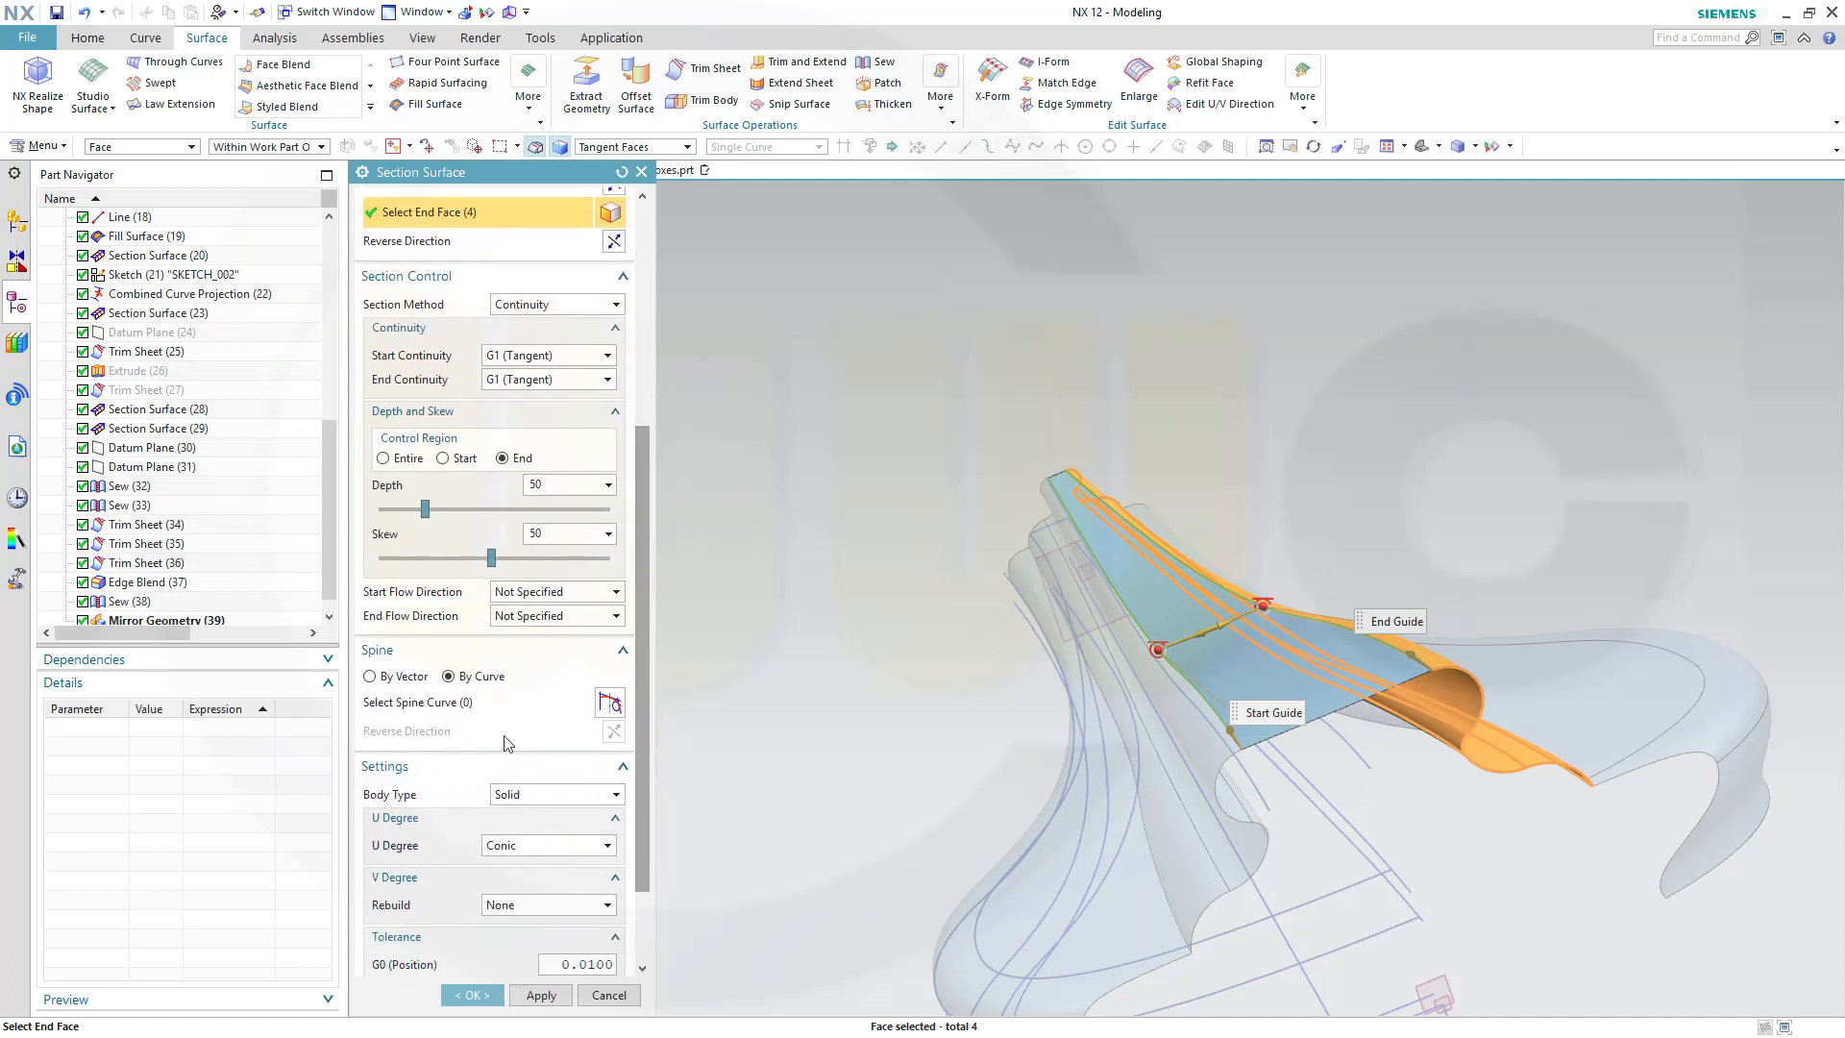
pyautogui.click(369, 677)
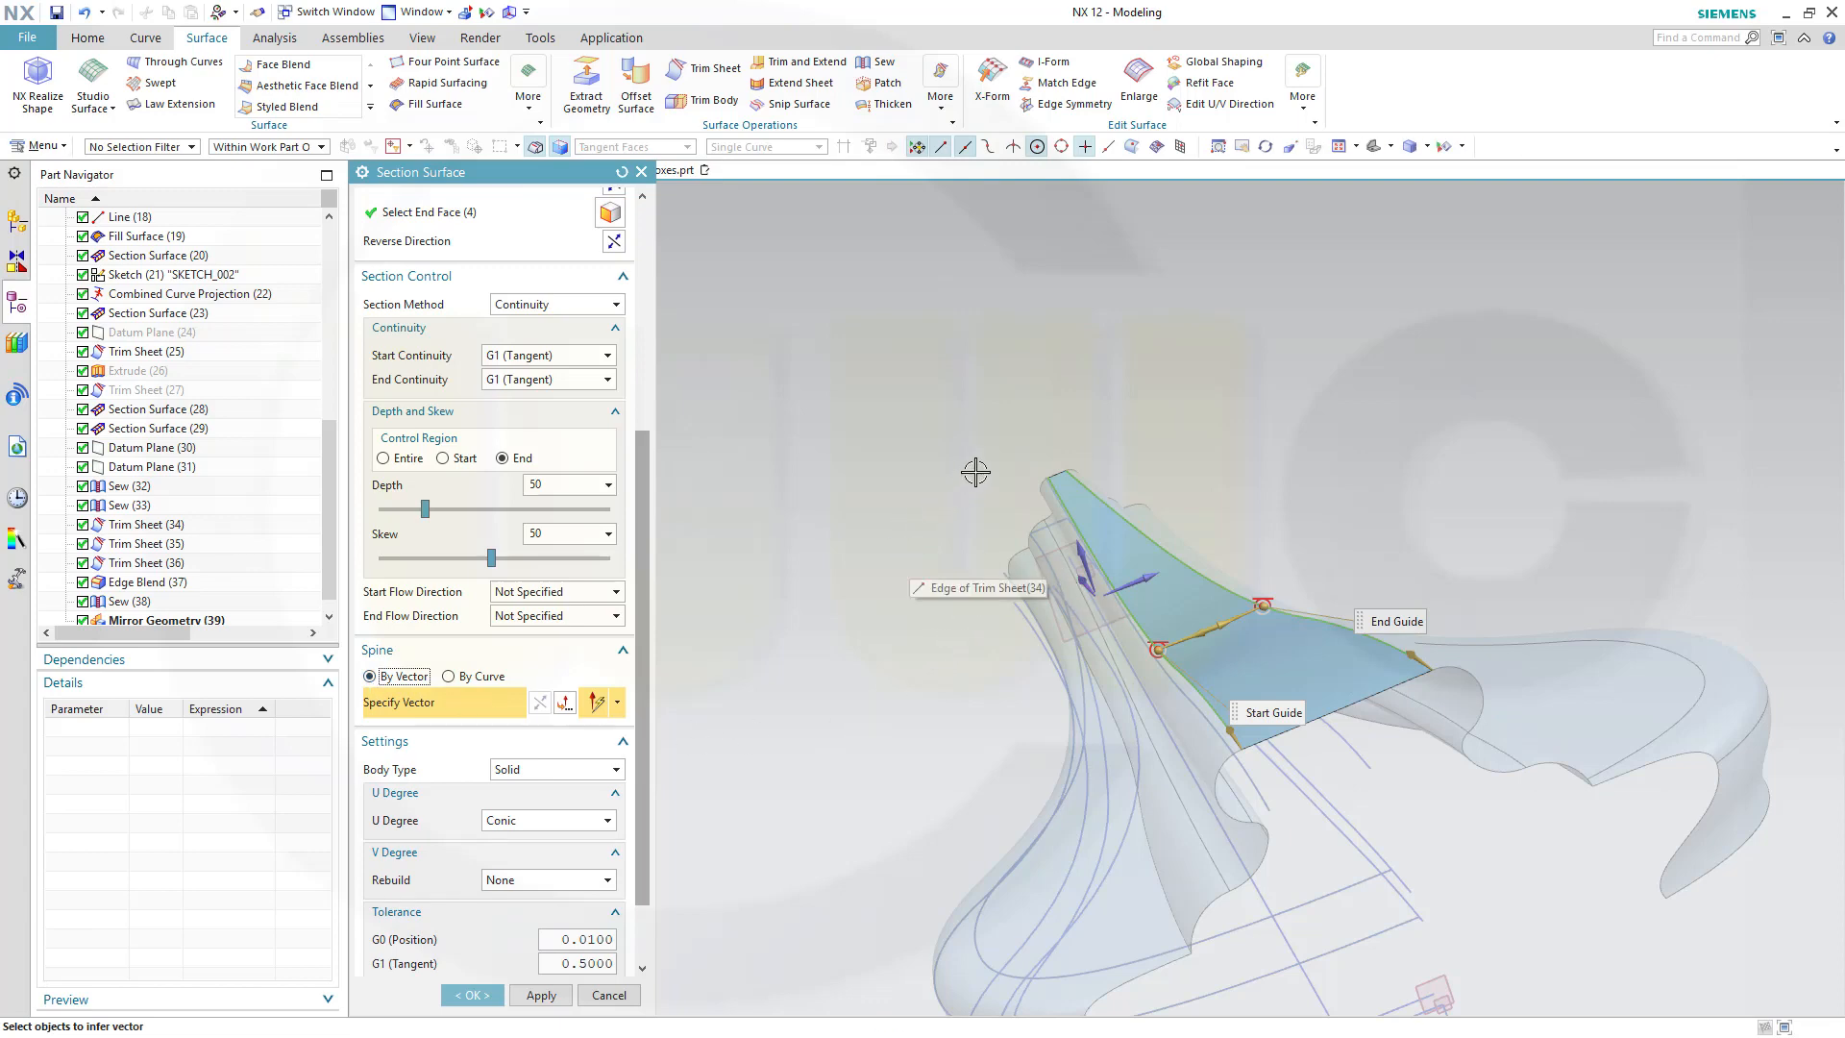
pyautogui.moveTo(976, 470); pyautogui.dragTo(1553, 467, button='middle')
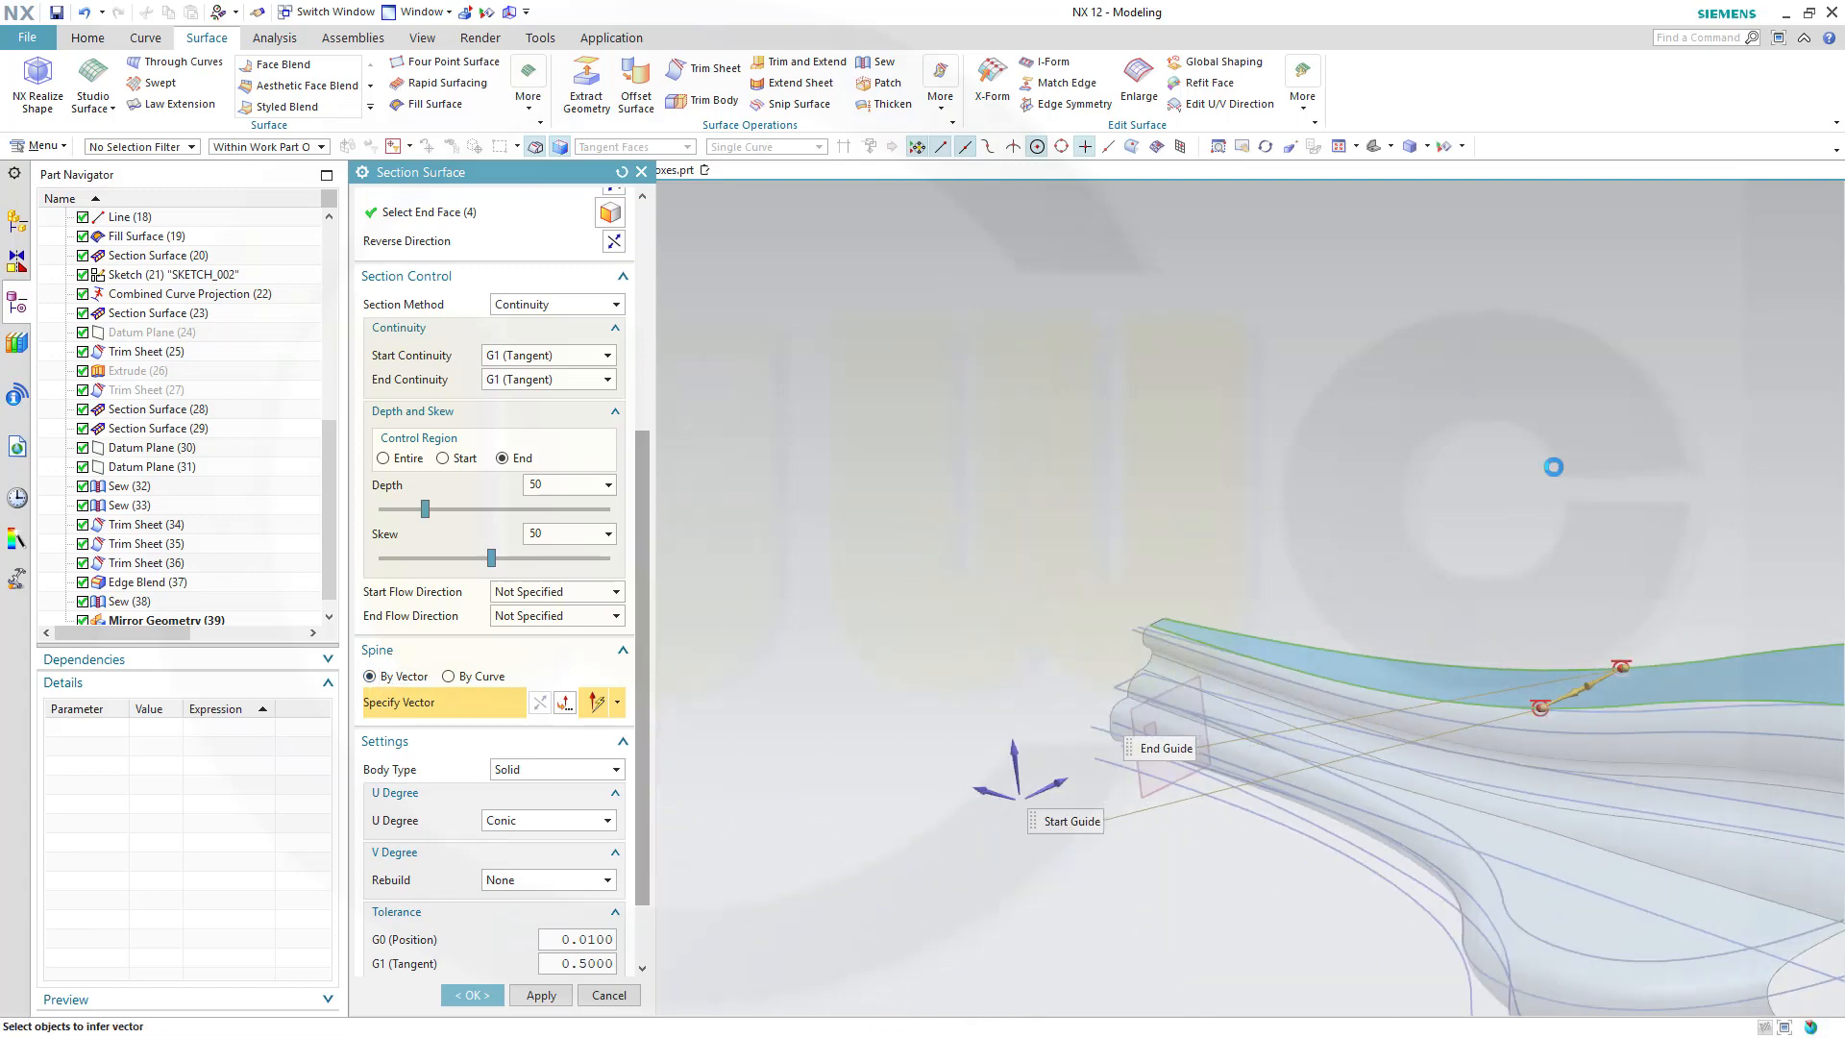
pyautogui.click(968, 788)
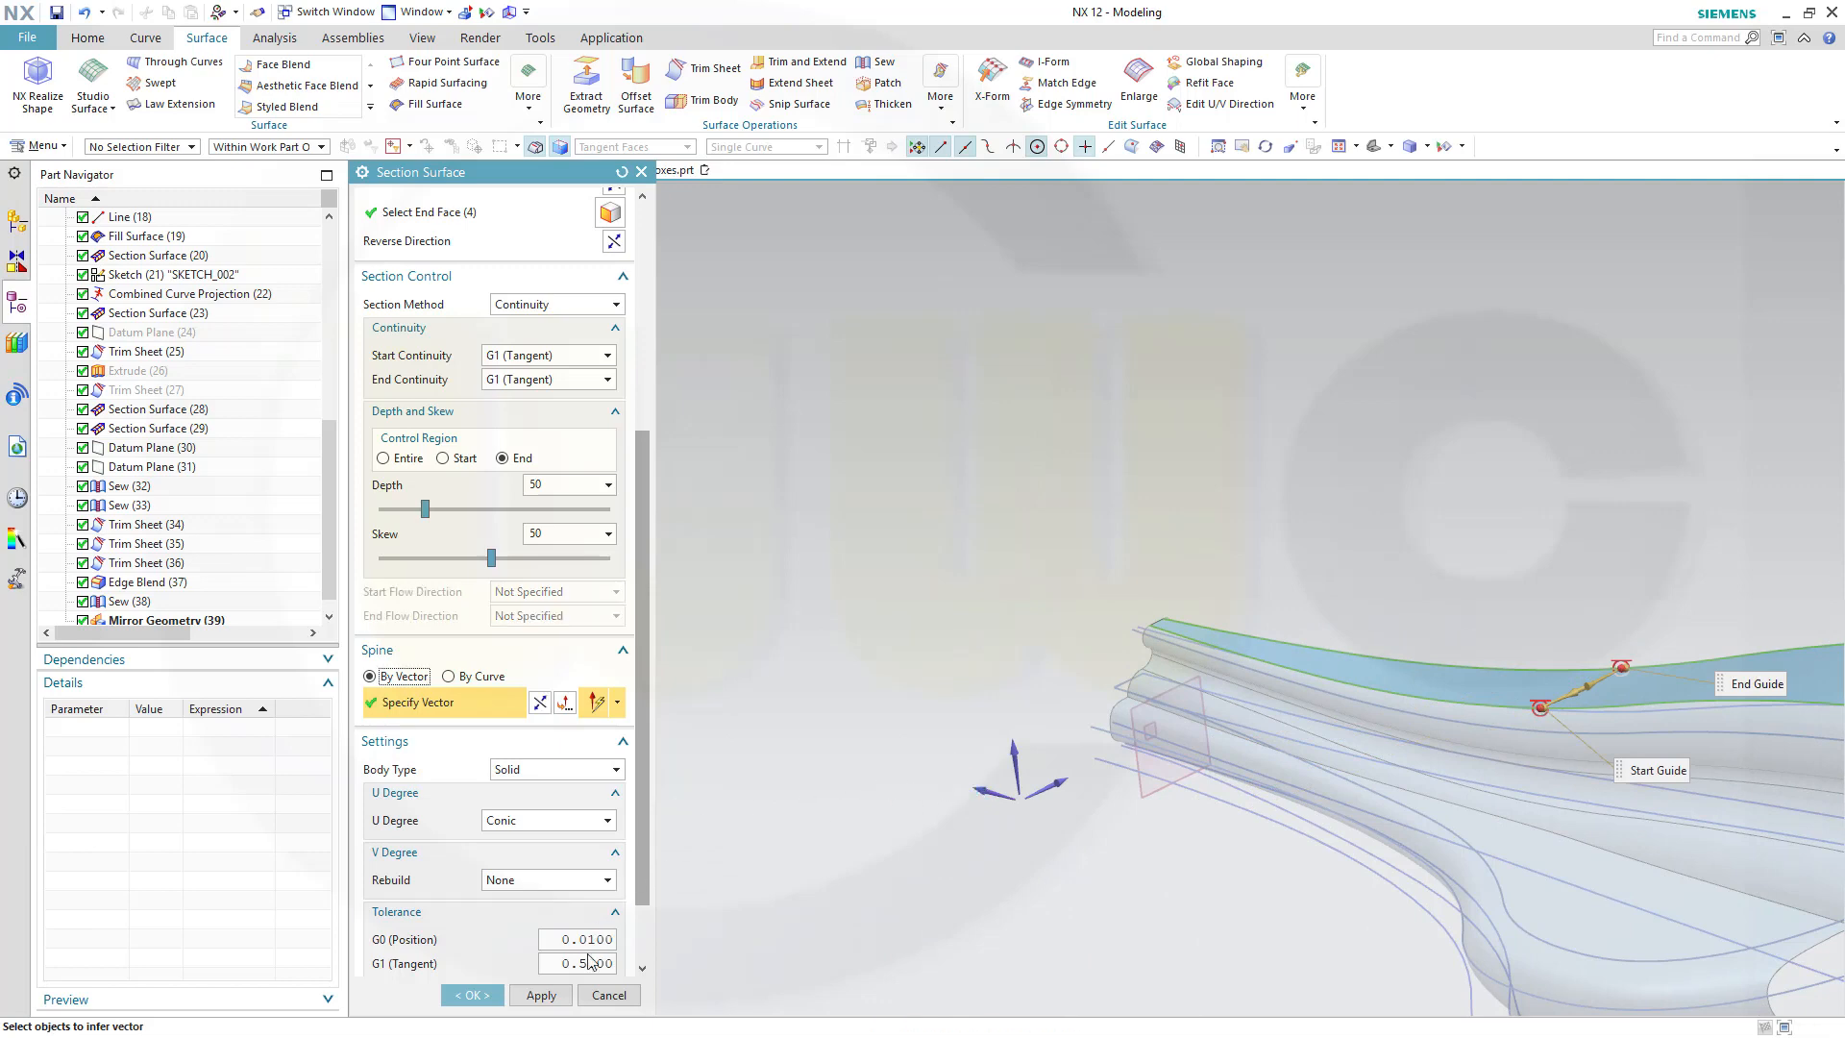
pyautogui.click(472, 995)
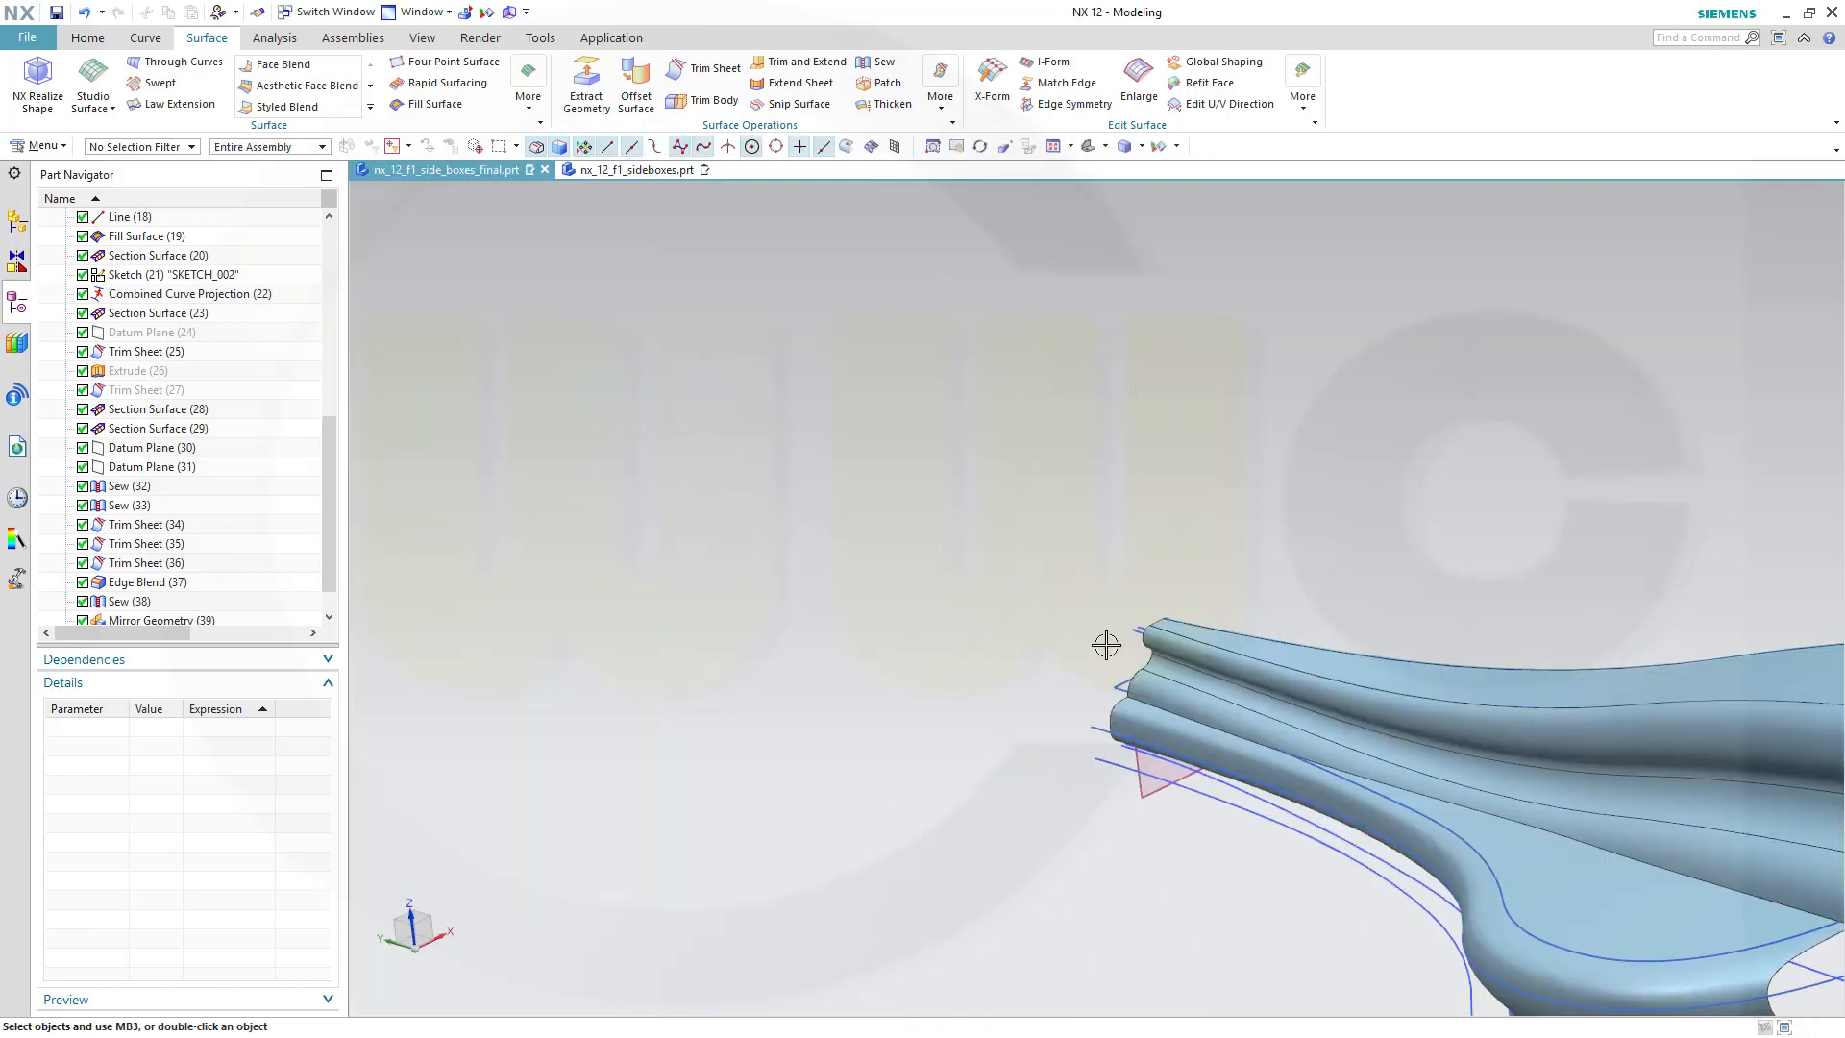
# Create a datum plane offset 100 mm from Datum Plane (2), with the offset direction reversed to point outward from the side boxes' wide open end.
pyautogui.moveTo(1105, 644)
pyautogui.mouseDown(button='middle')
pyautogui.moveTo(1076, 625)
pyautogui.moveTo(1114, 624)
pyautogui.mouseUp(button='middle')
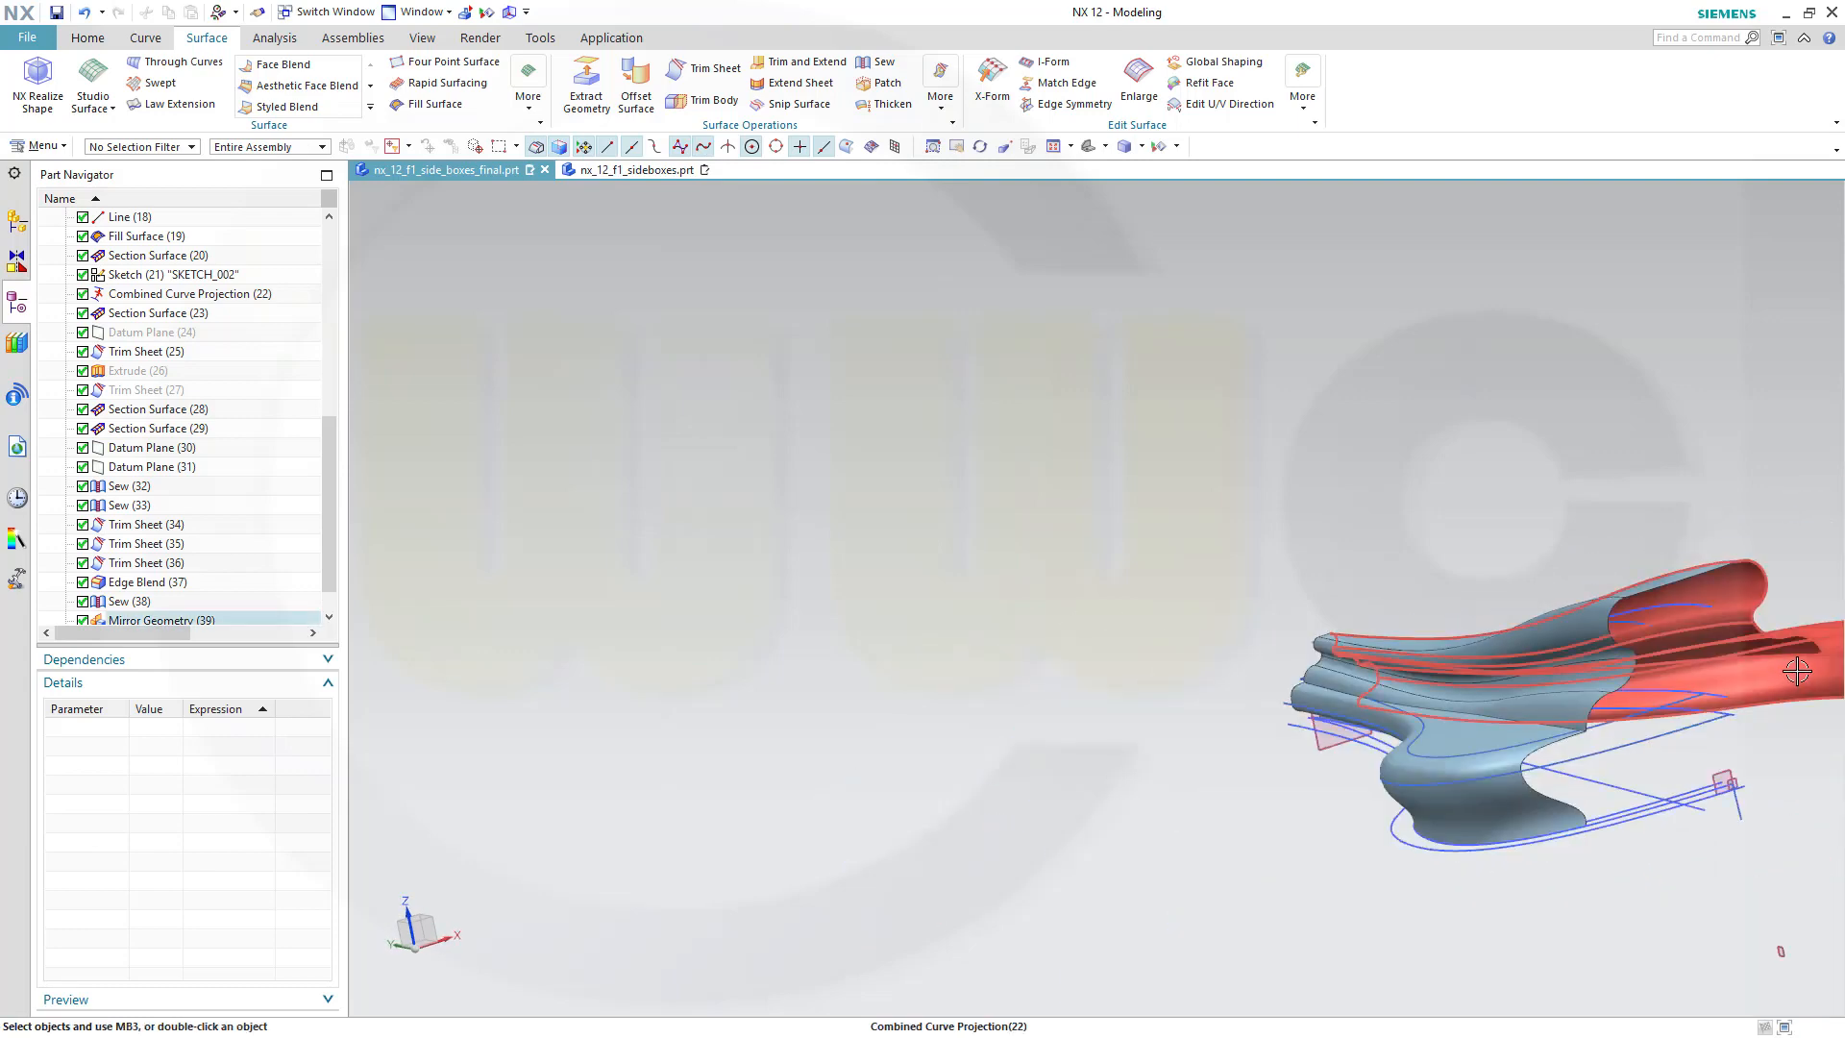
pyautogui.moveTo(1797, 671); pyautogui.dragTo(1391, 754, button='middle')
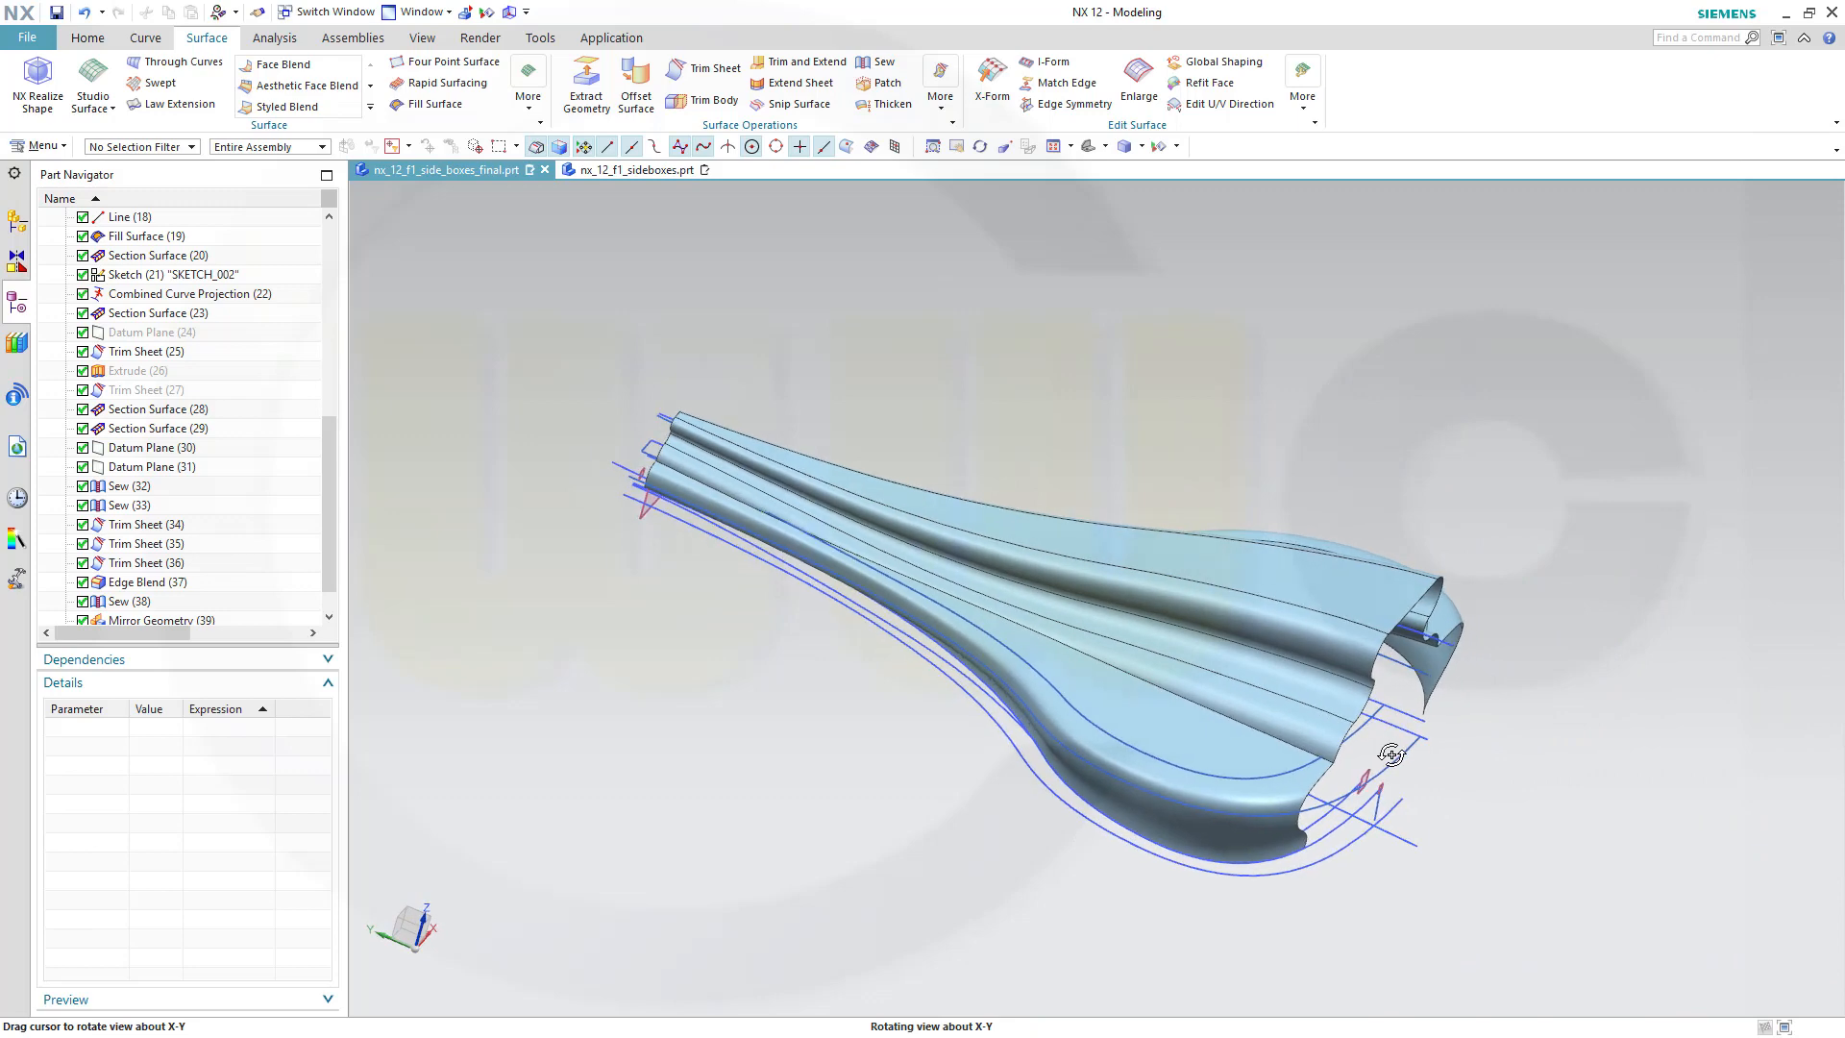
pyautogui.scroll(3, 1400, 829)
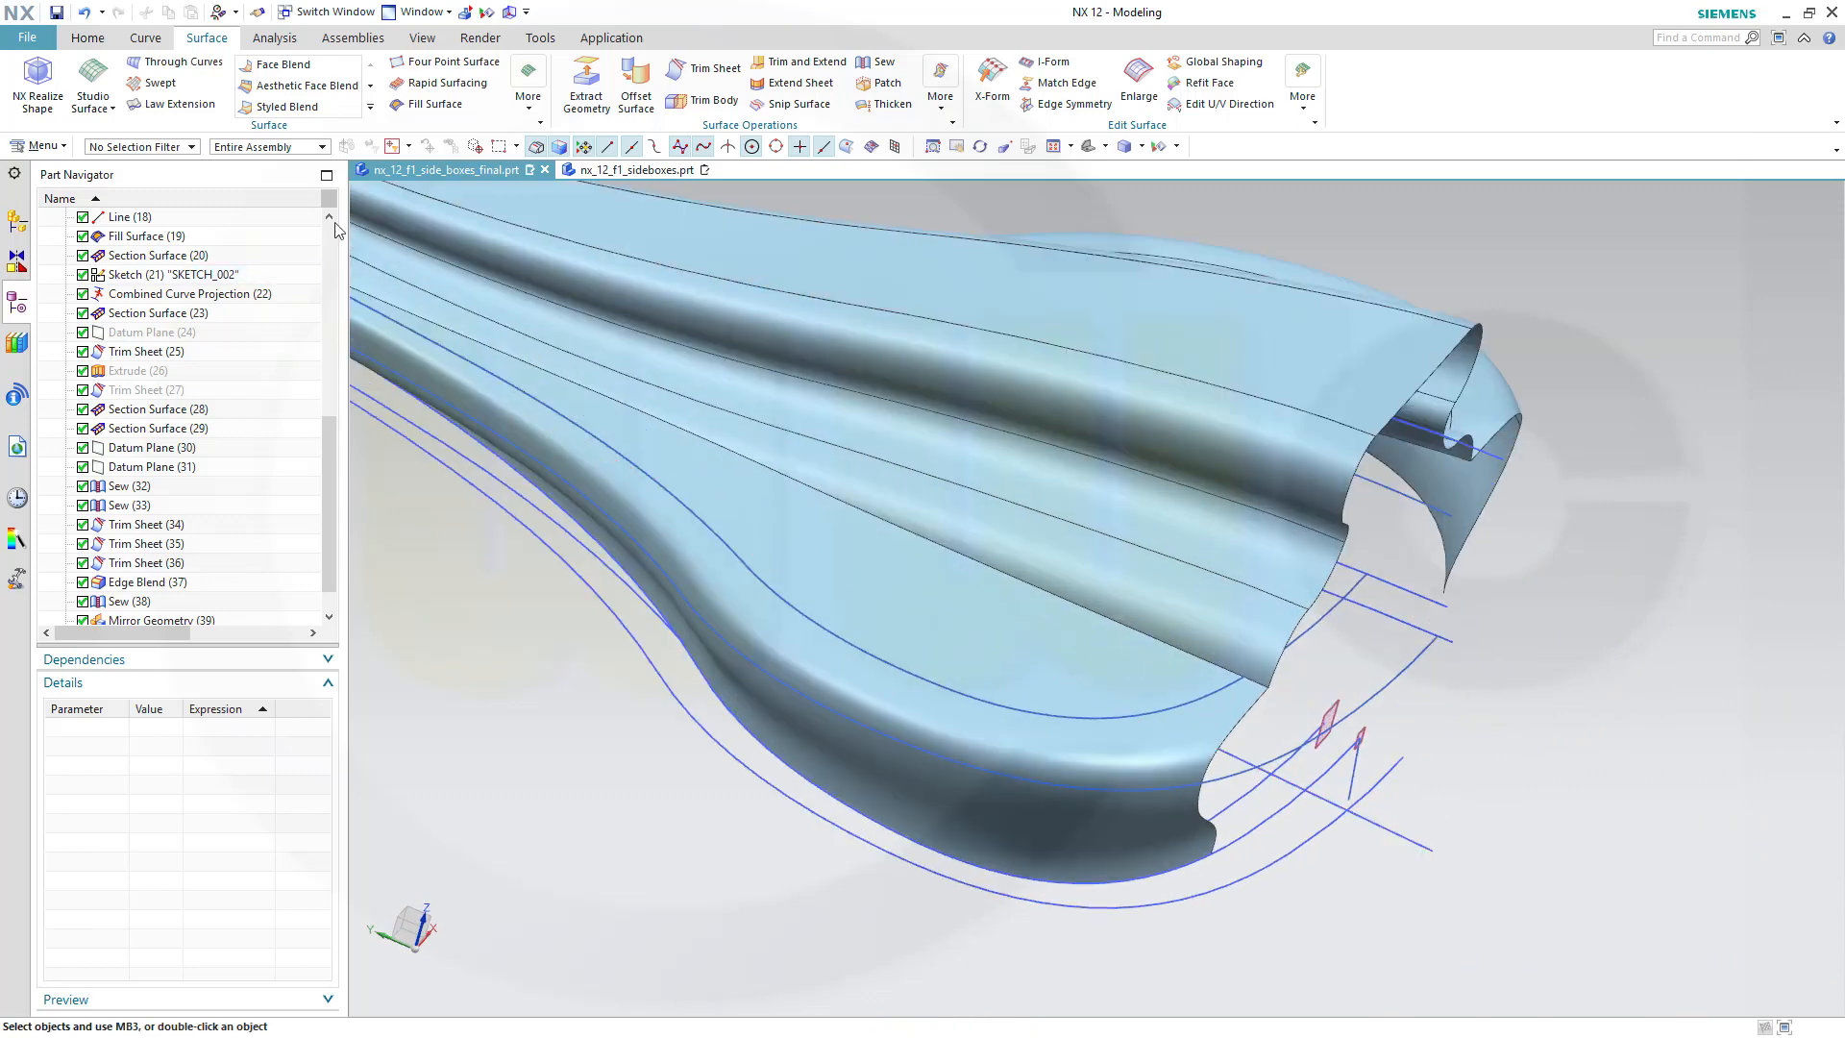
pyautogui.click(85, 40)
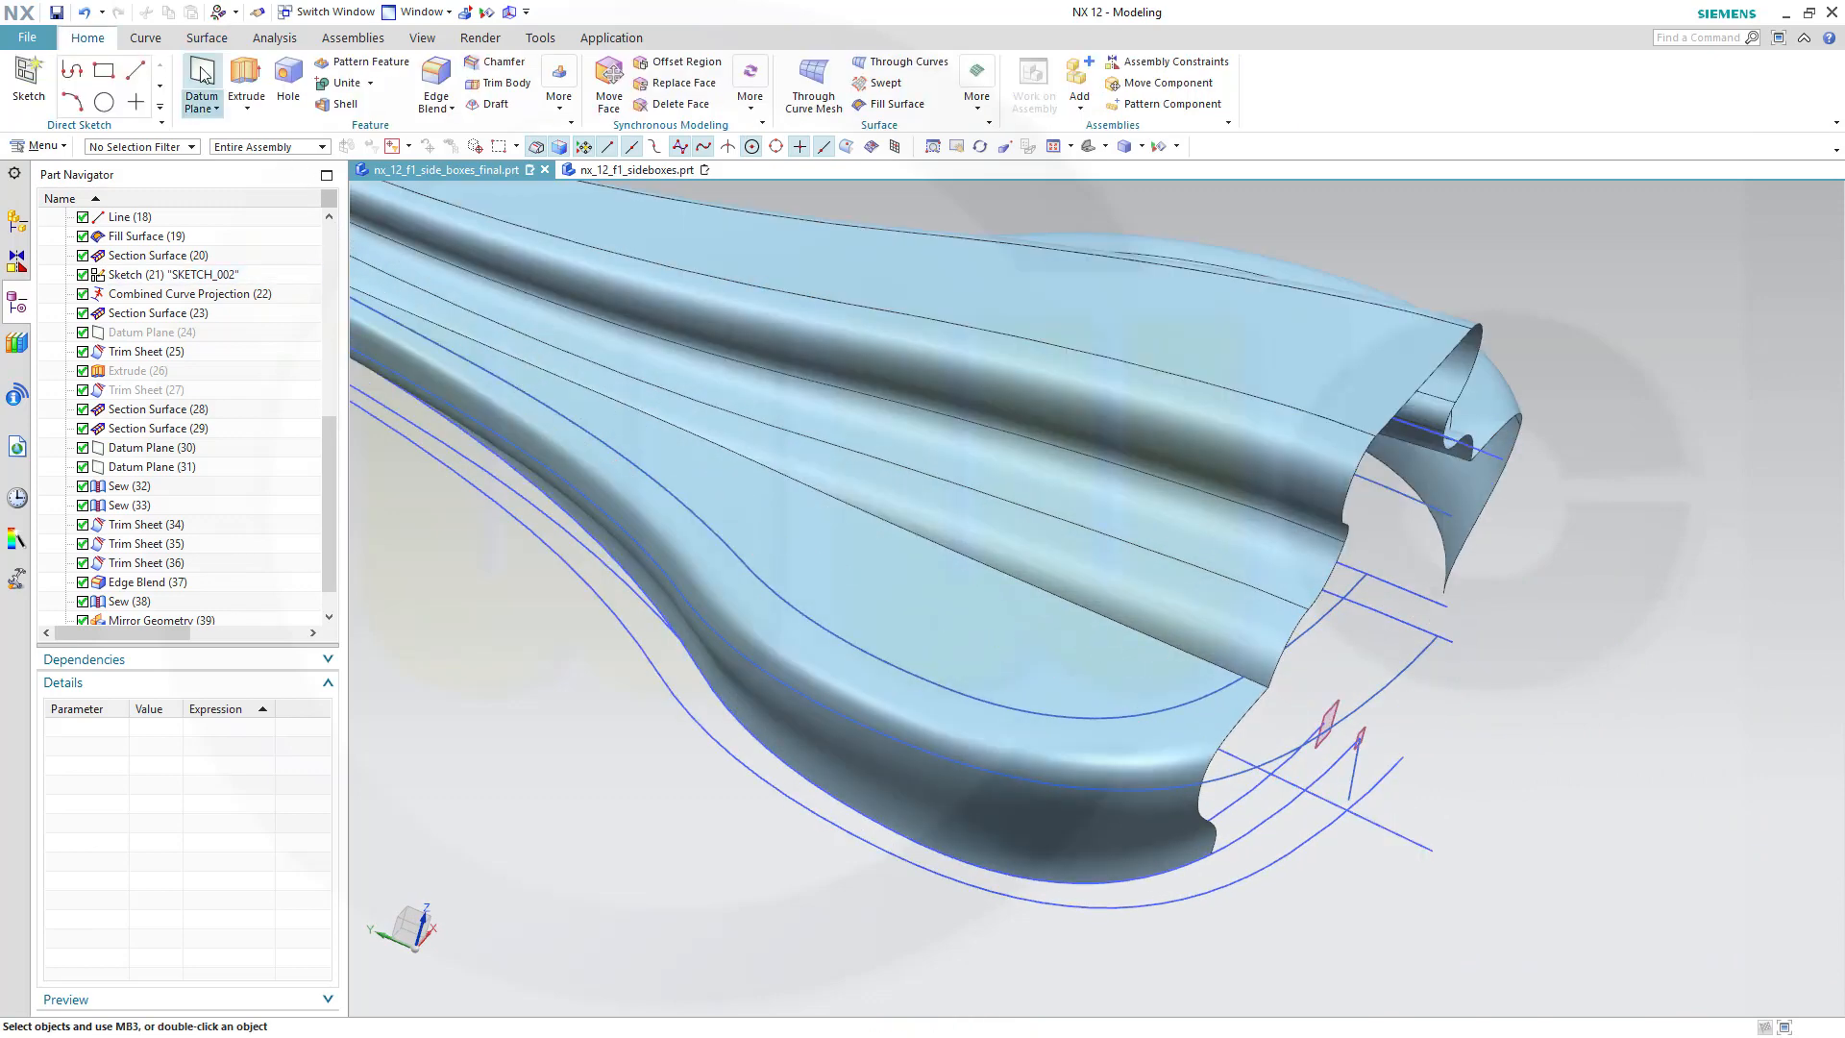
pyautogui.scroll(2, 1350, 717)
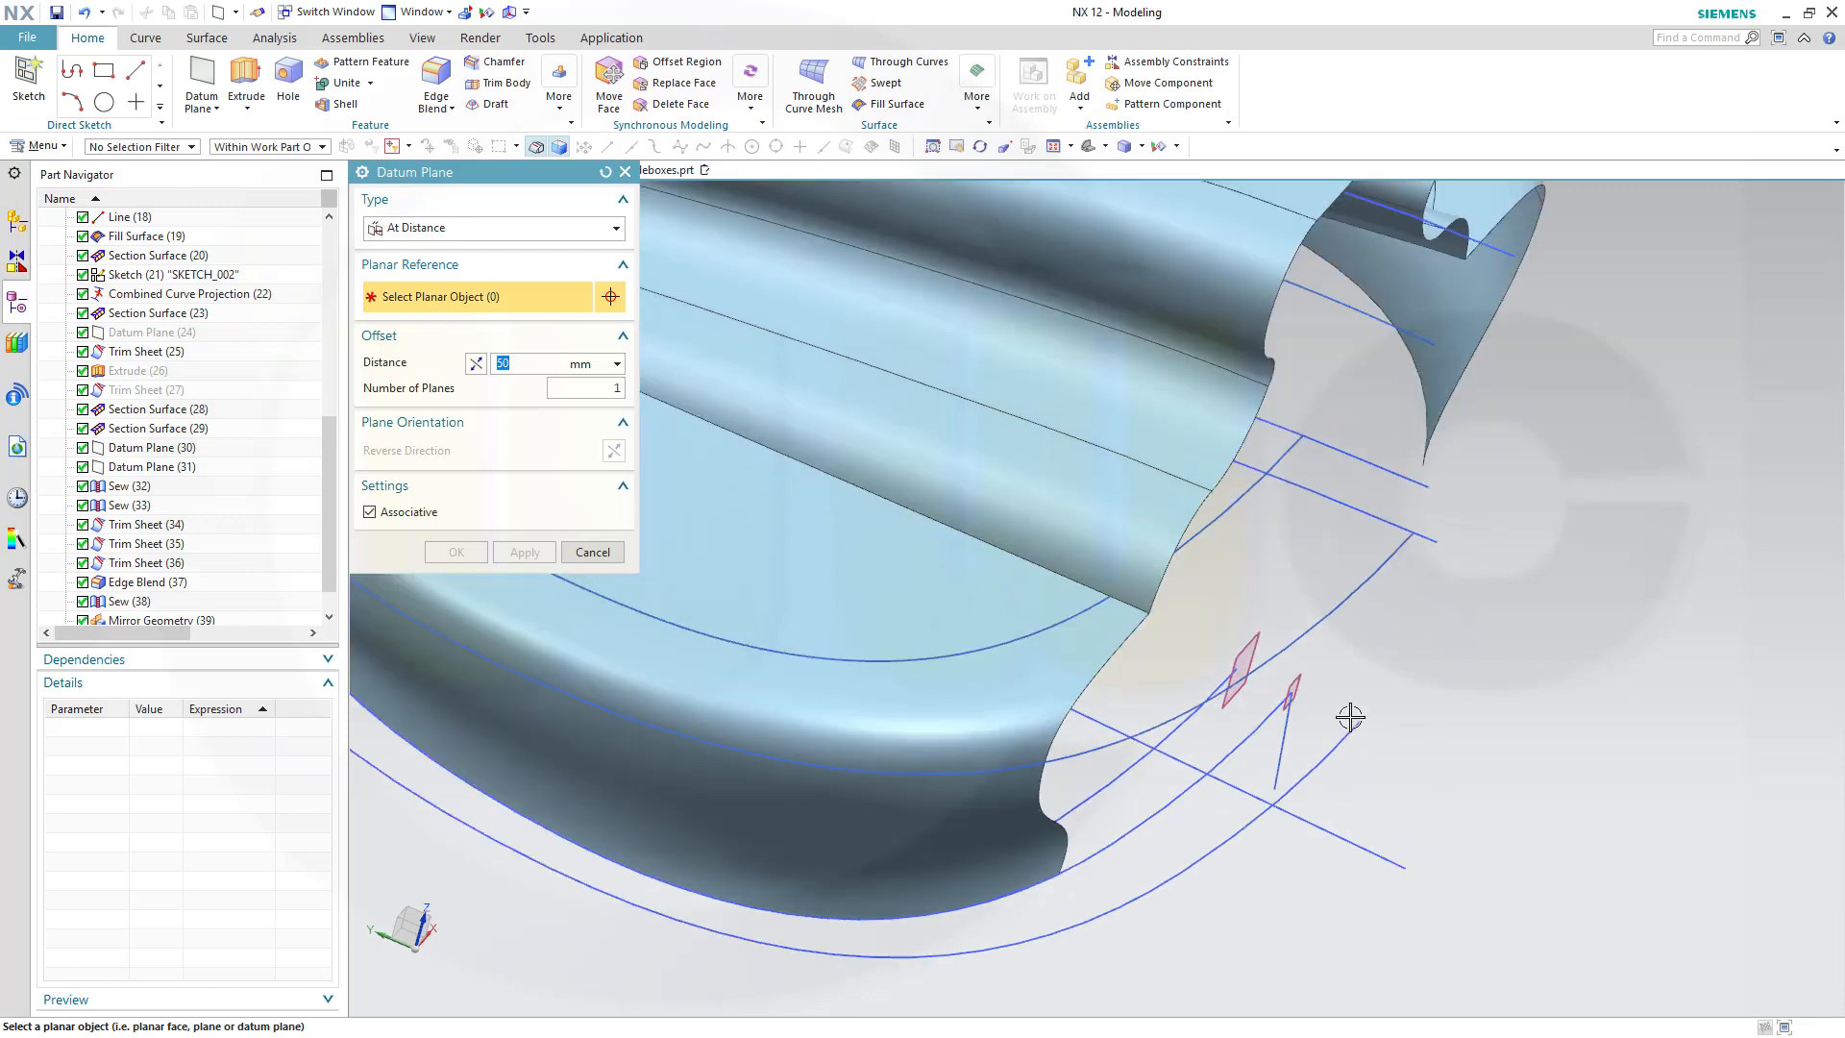
pyautogui.click(1302, 680)
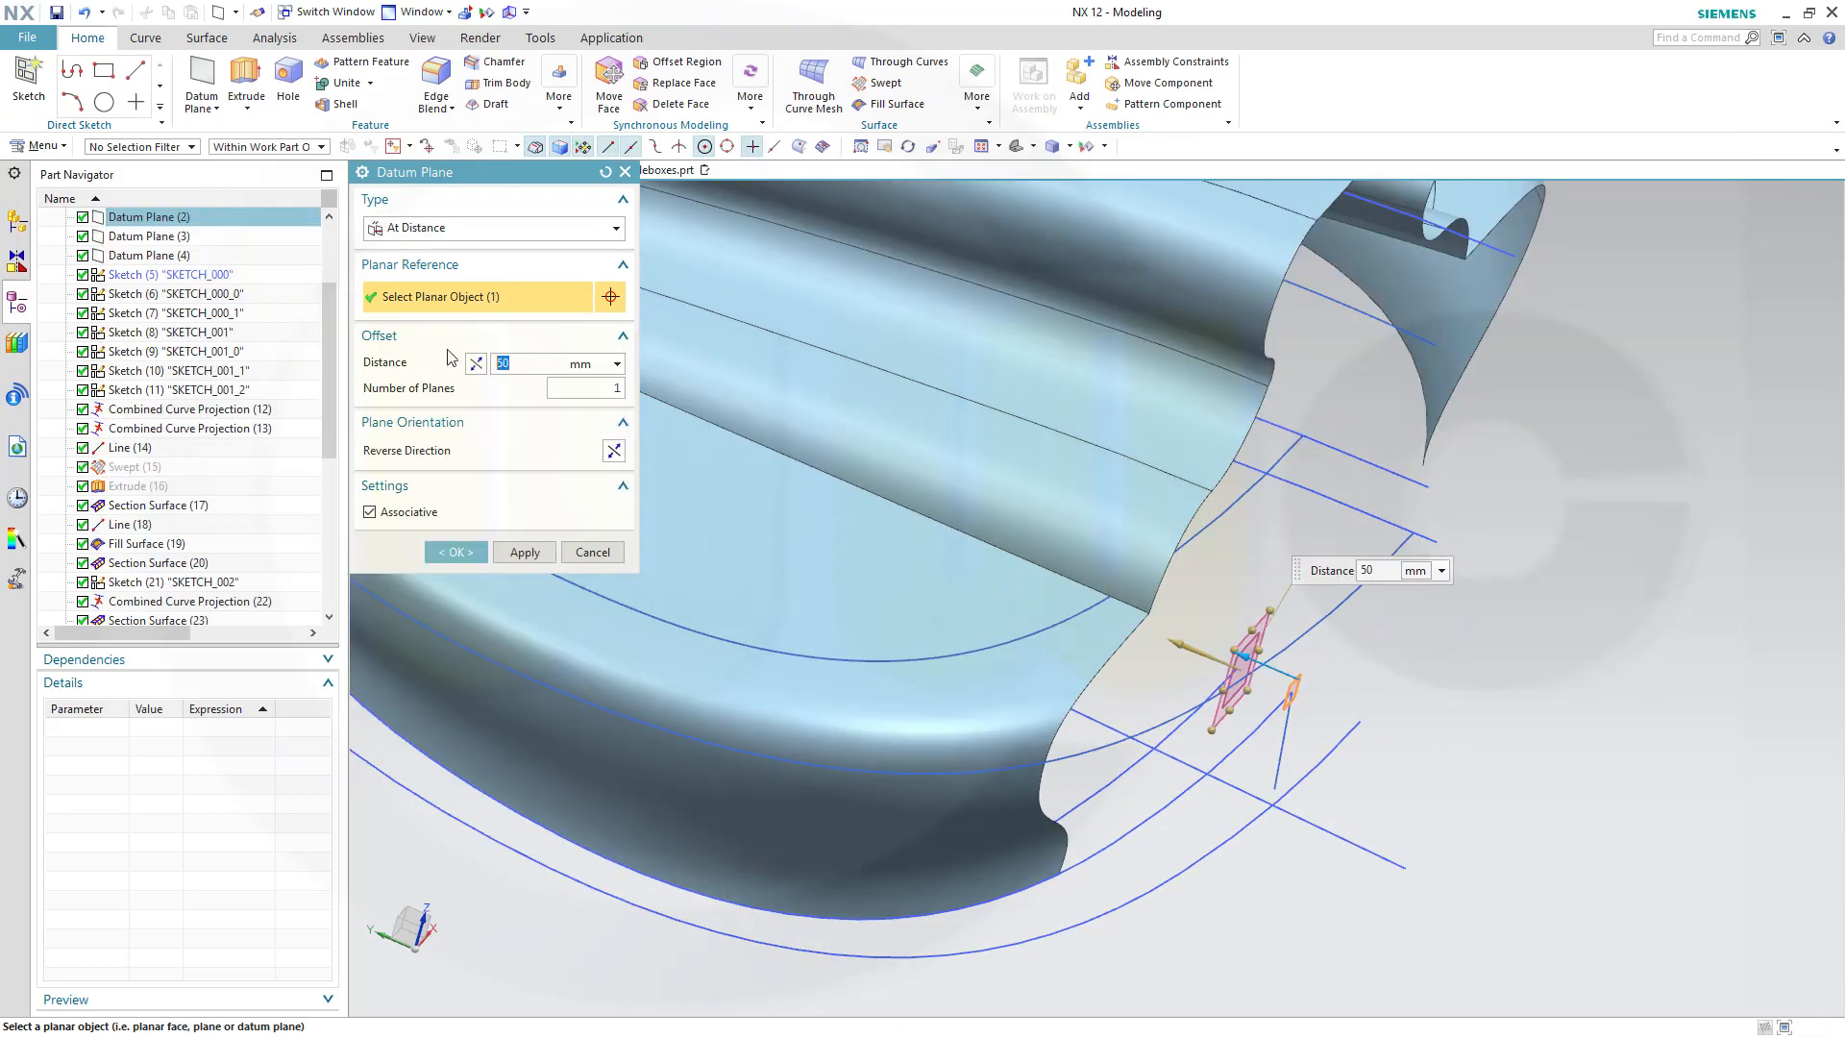
pyautogui.click(474, 364)
pyautogui.moveTo(1349, 690); pyautogui.dragTo(1391, 618, button='middle')
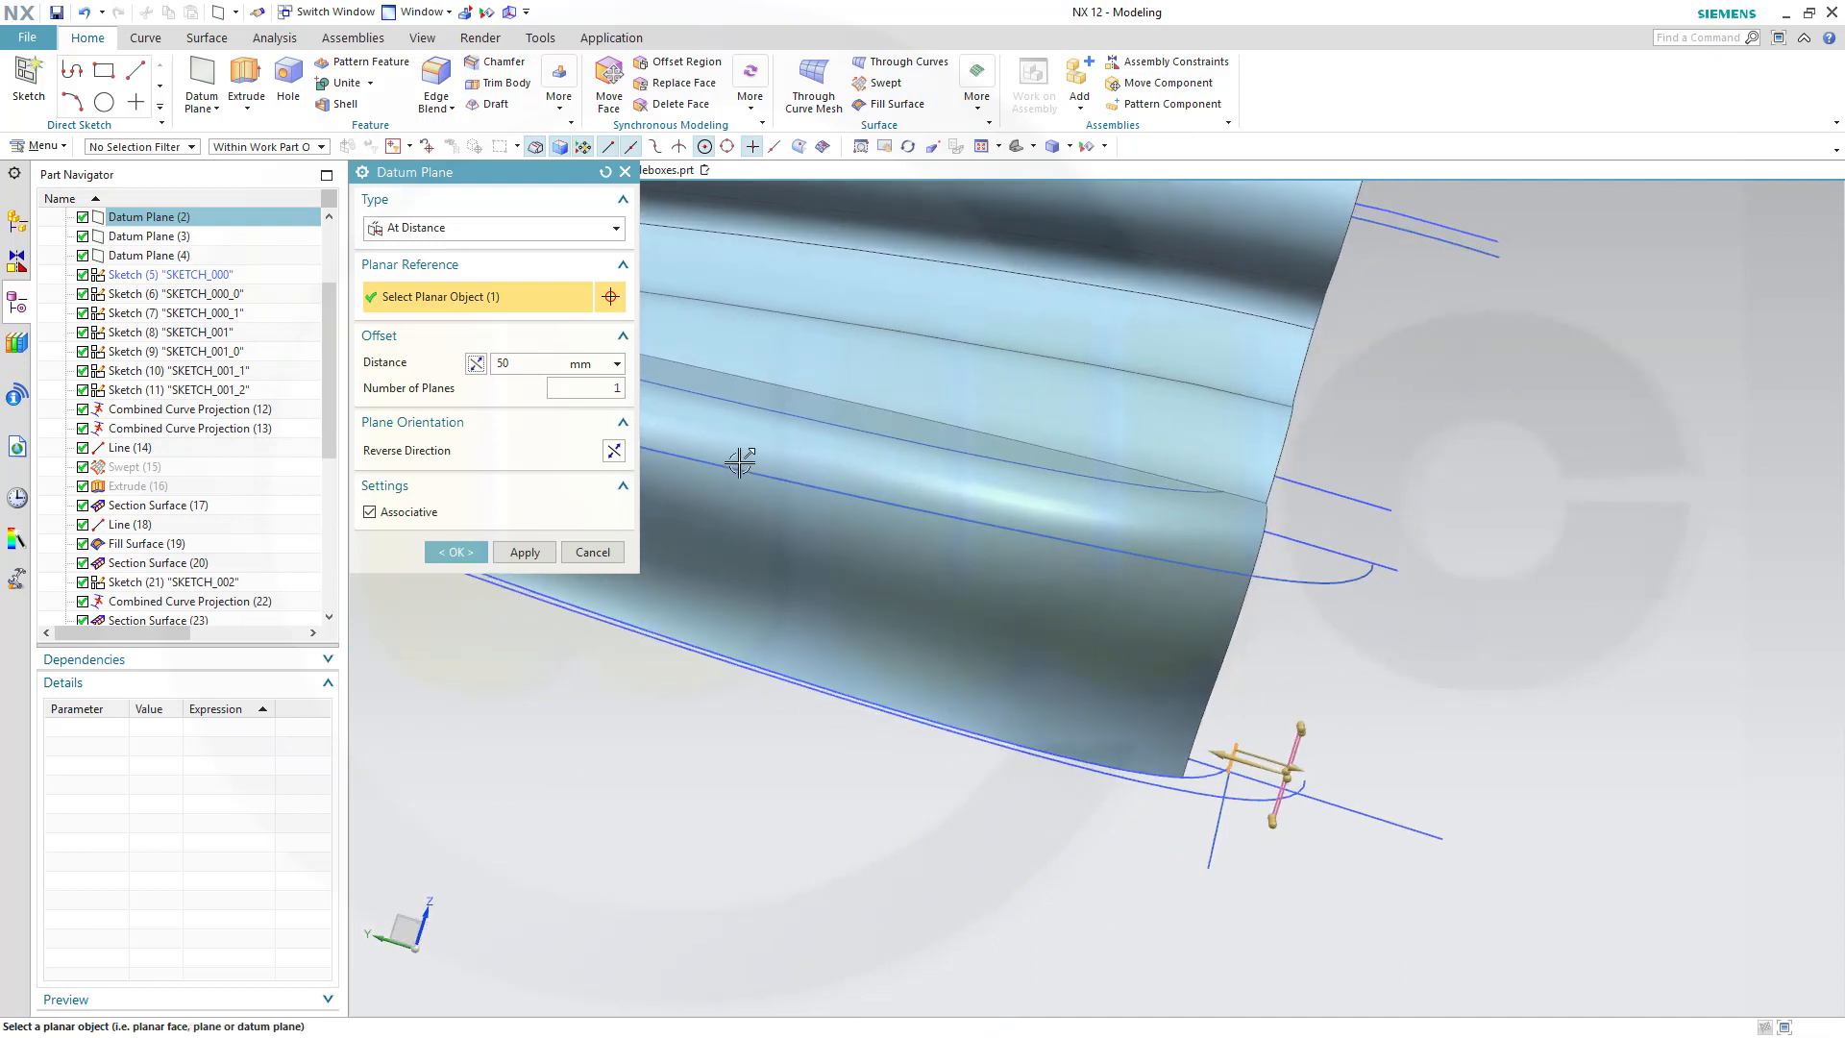
pyautogui.moveTo(534, 364); pyautogui.dragTo(435, 344)
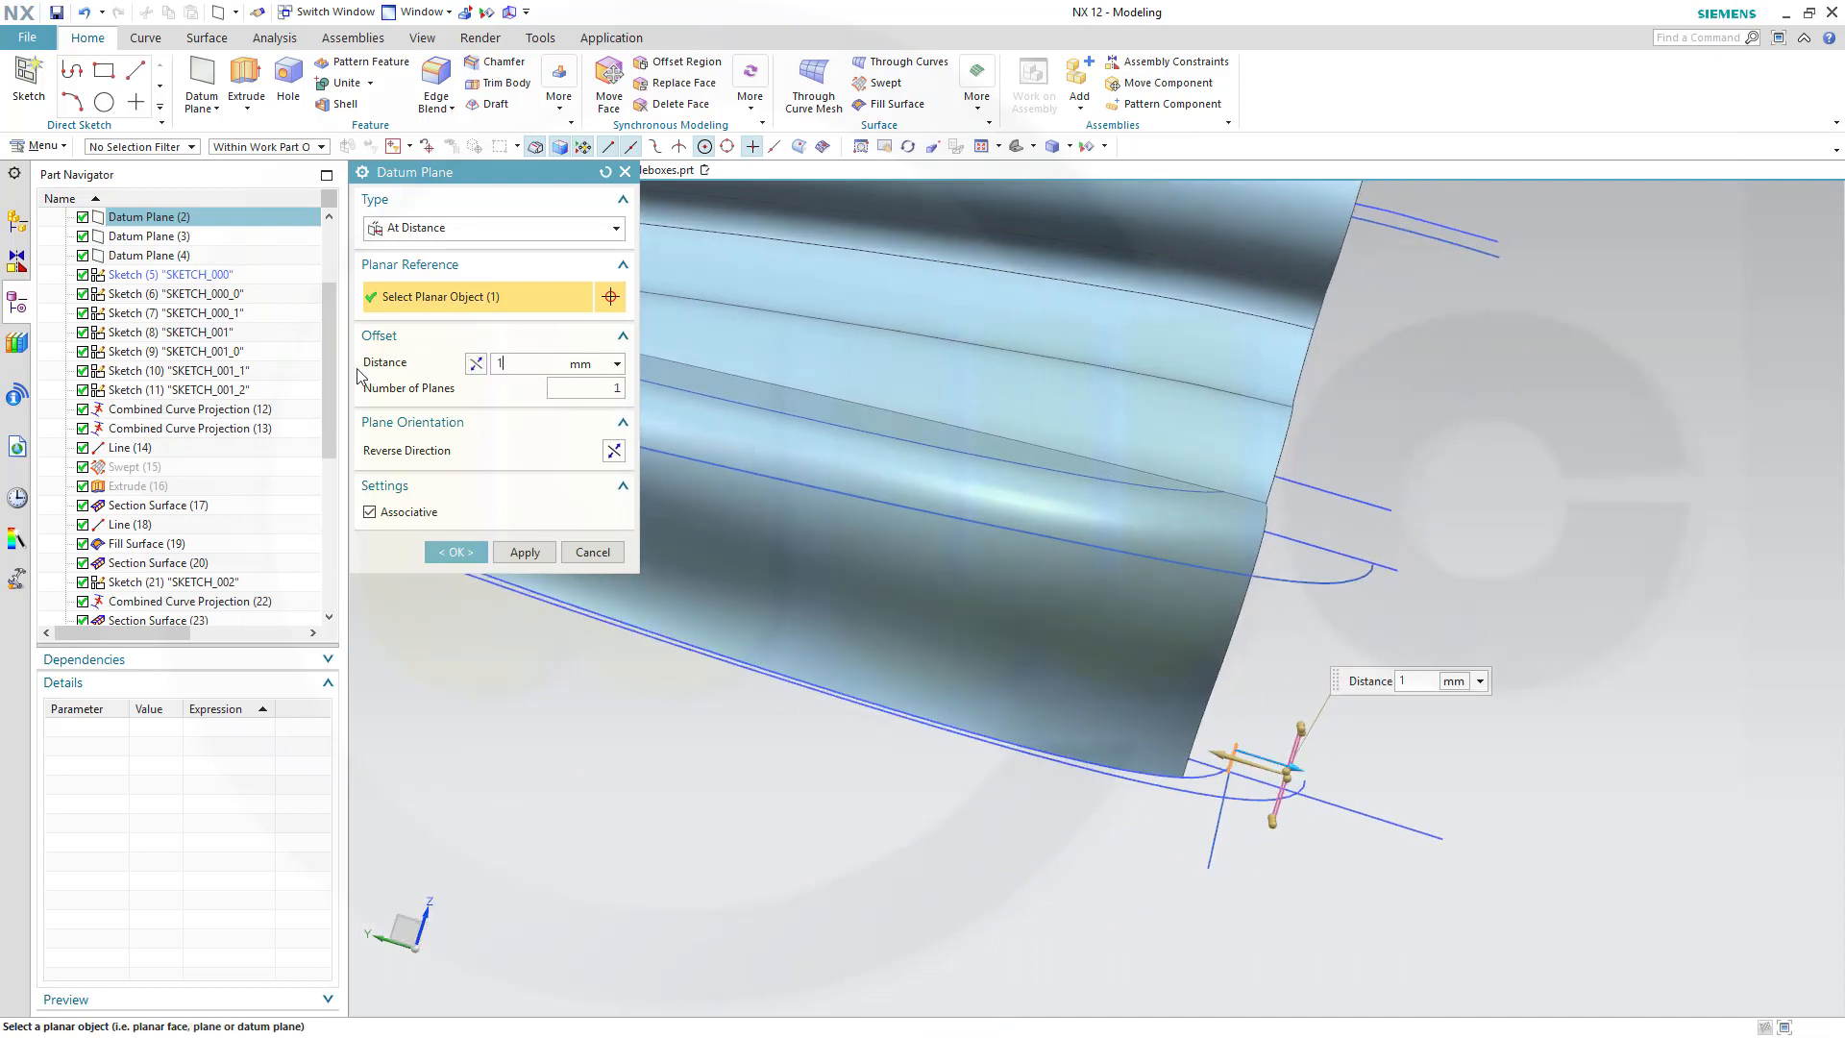
pyautogui.write('100')
pyautogui.press('Return')
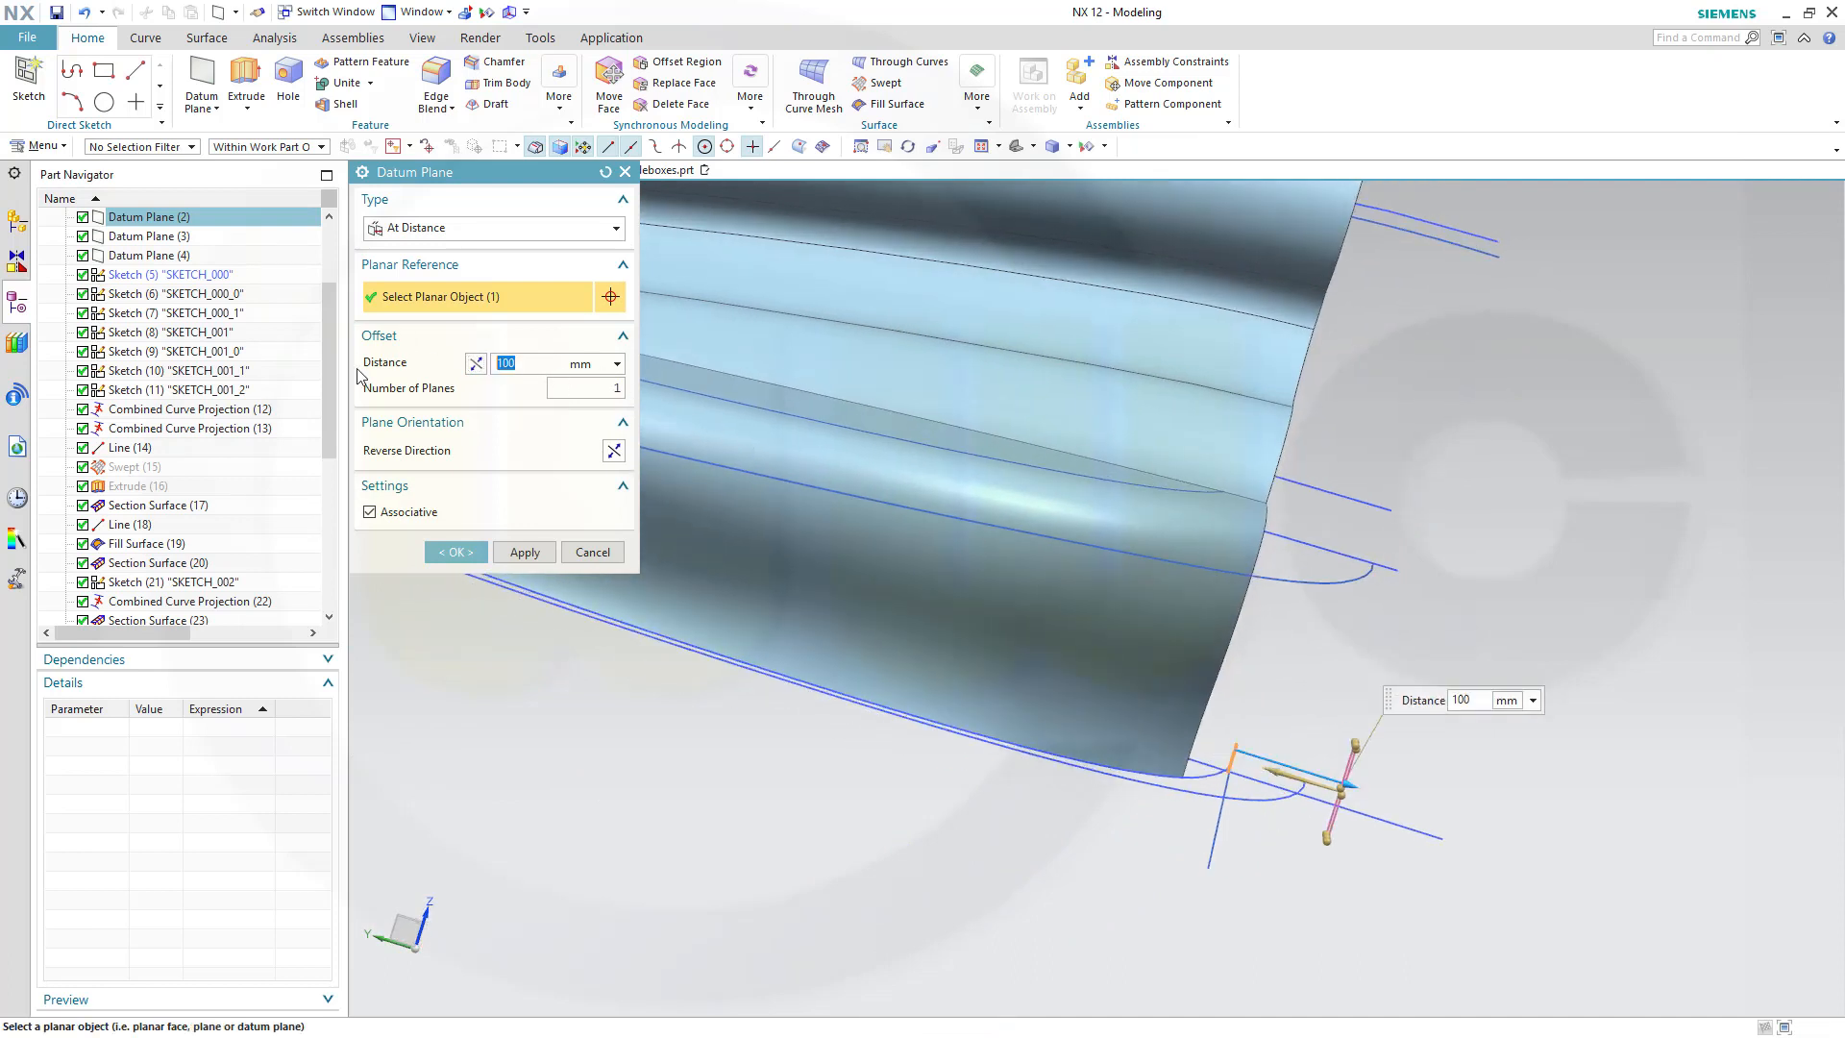
pyautogui.click(456, 552)
# Create a sketch on the new outer datum plane in front of the side boxes' wide open end.
pyautogui.moveTo(1488, 657); pyautogui.dragTo(1466, 646, button='middle')
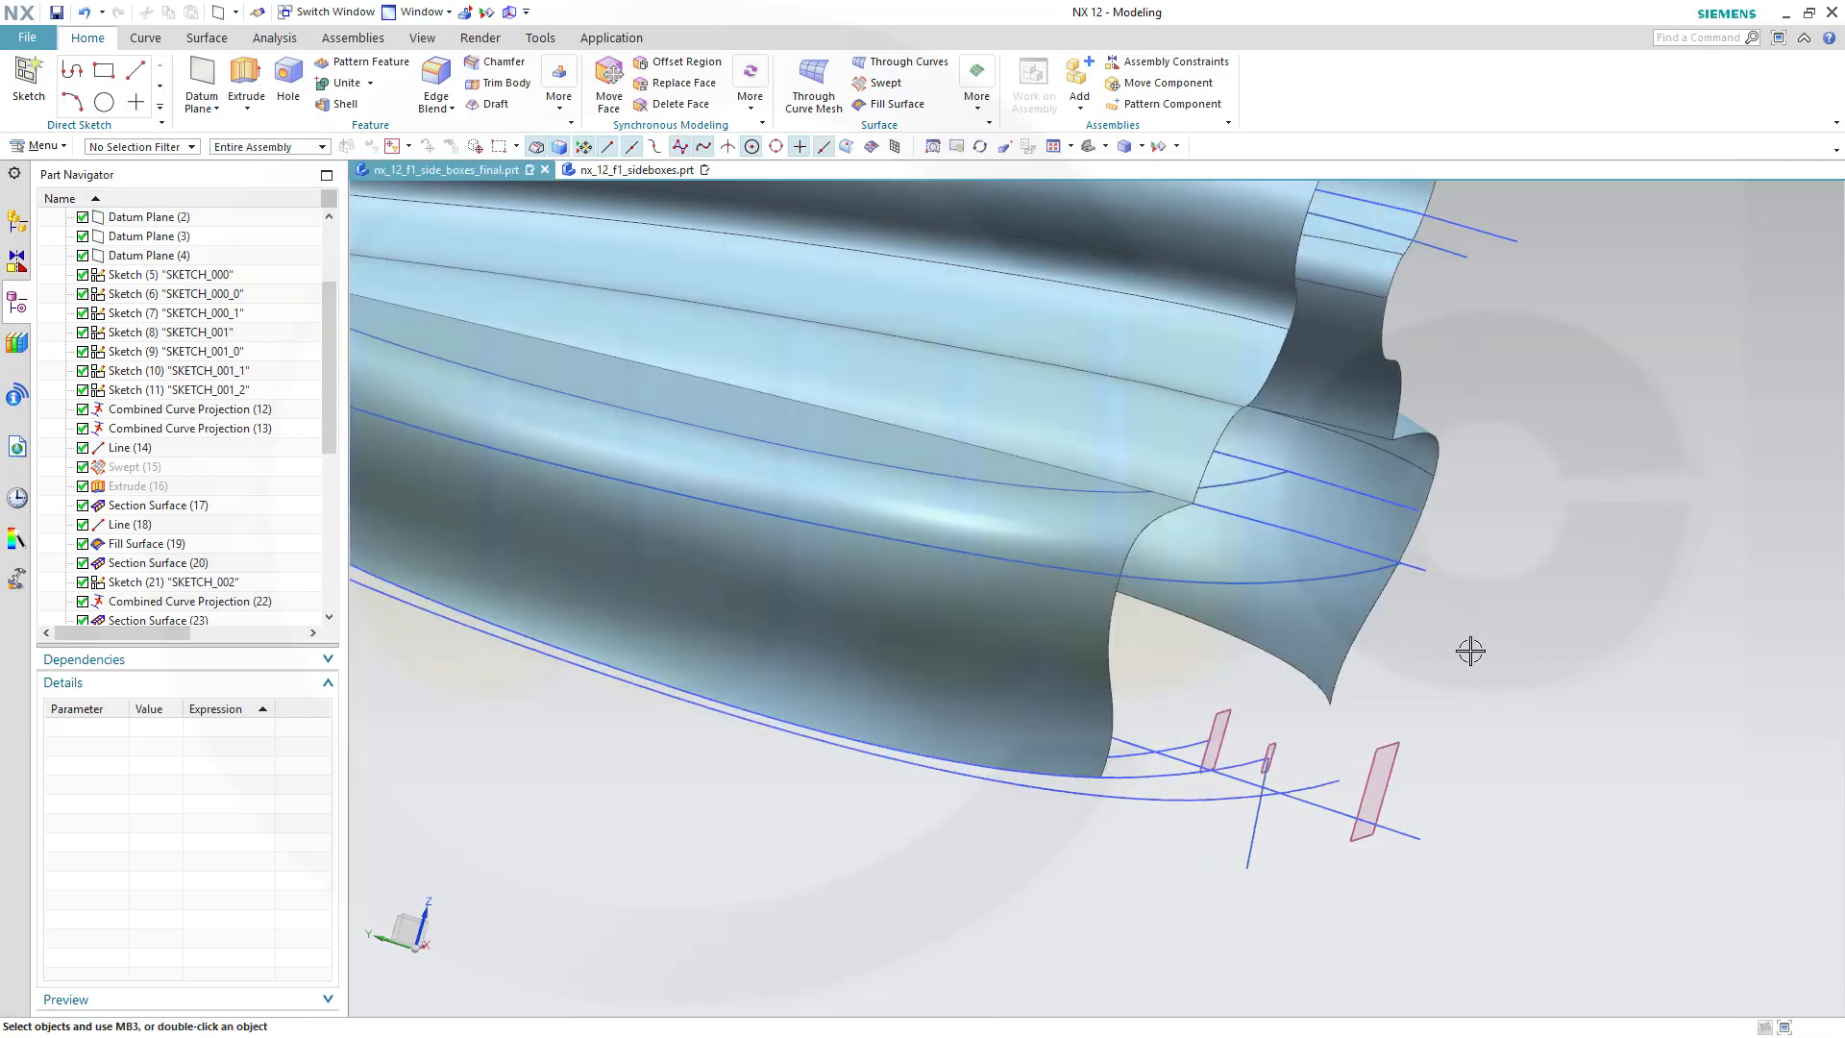
pyautogui.scroll(8, 1466, 647)
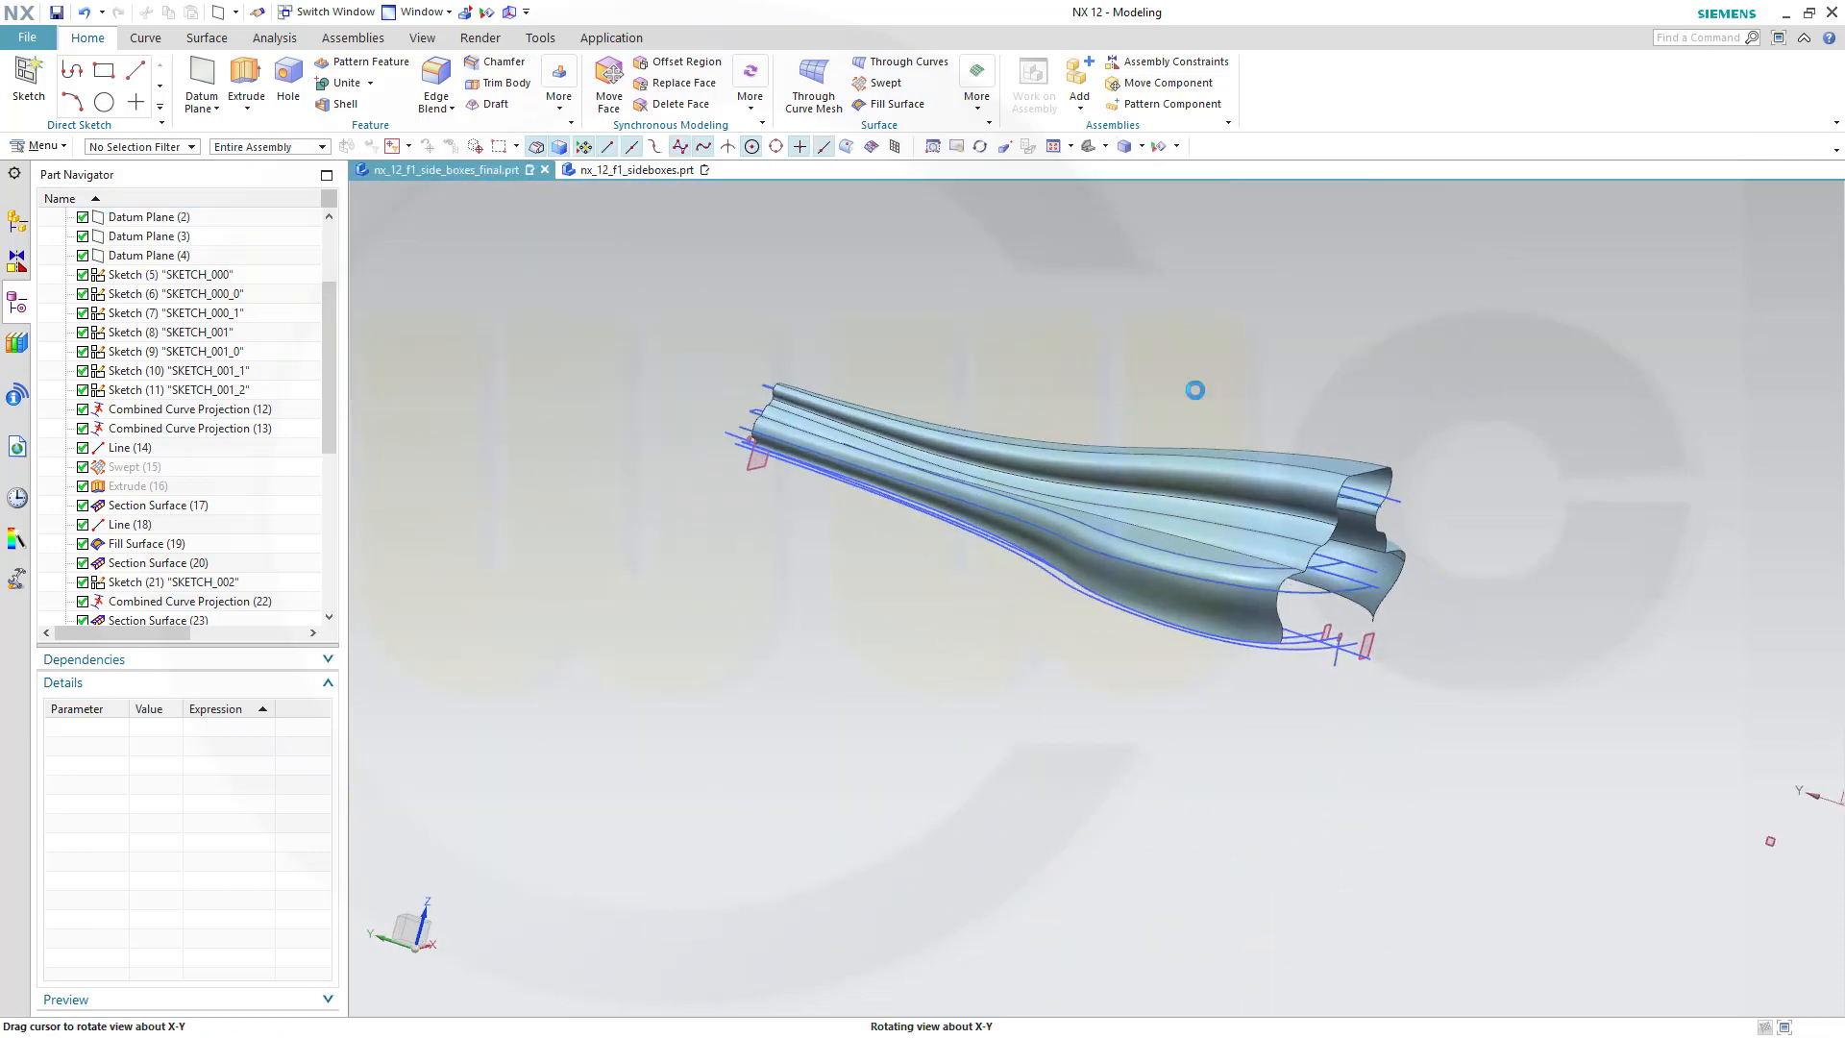
pyautogui.scroll(-3, 1412, 580)
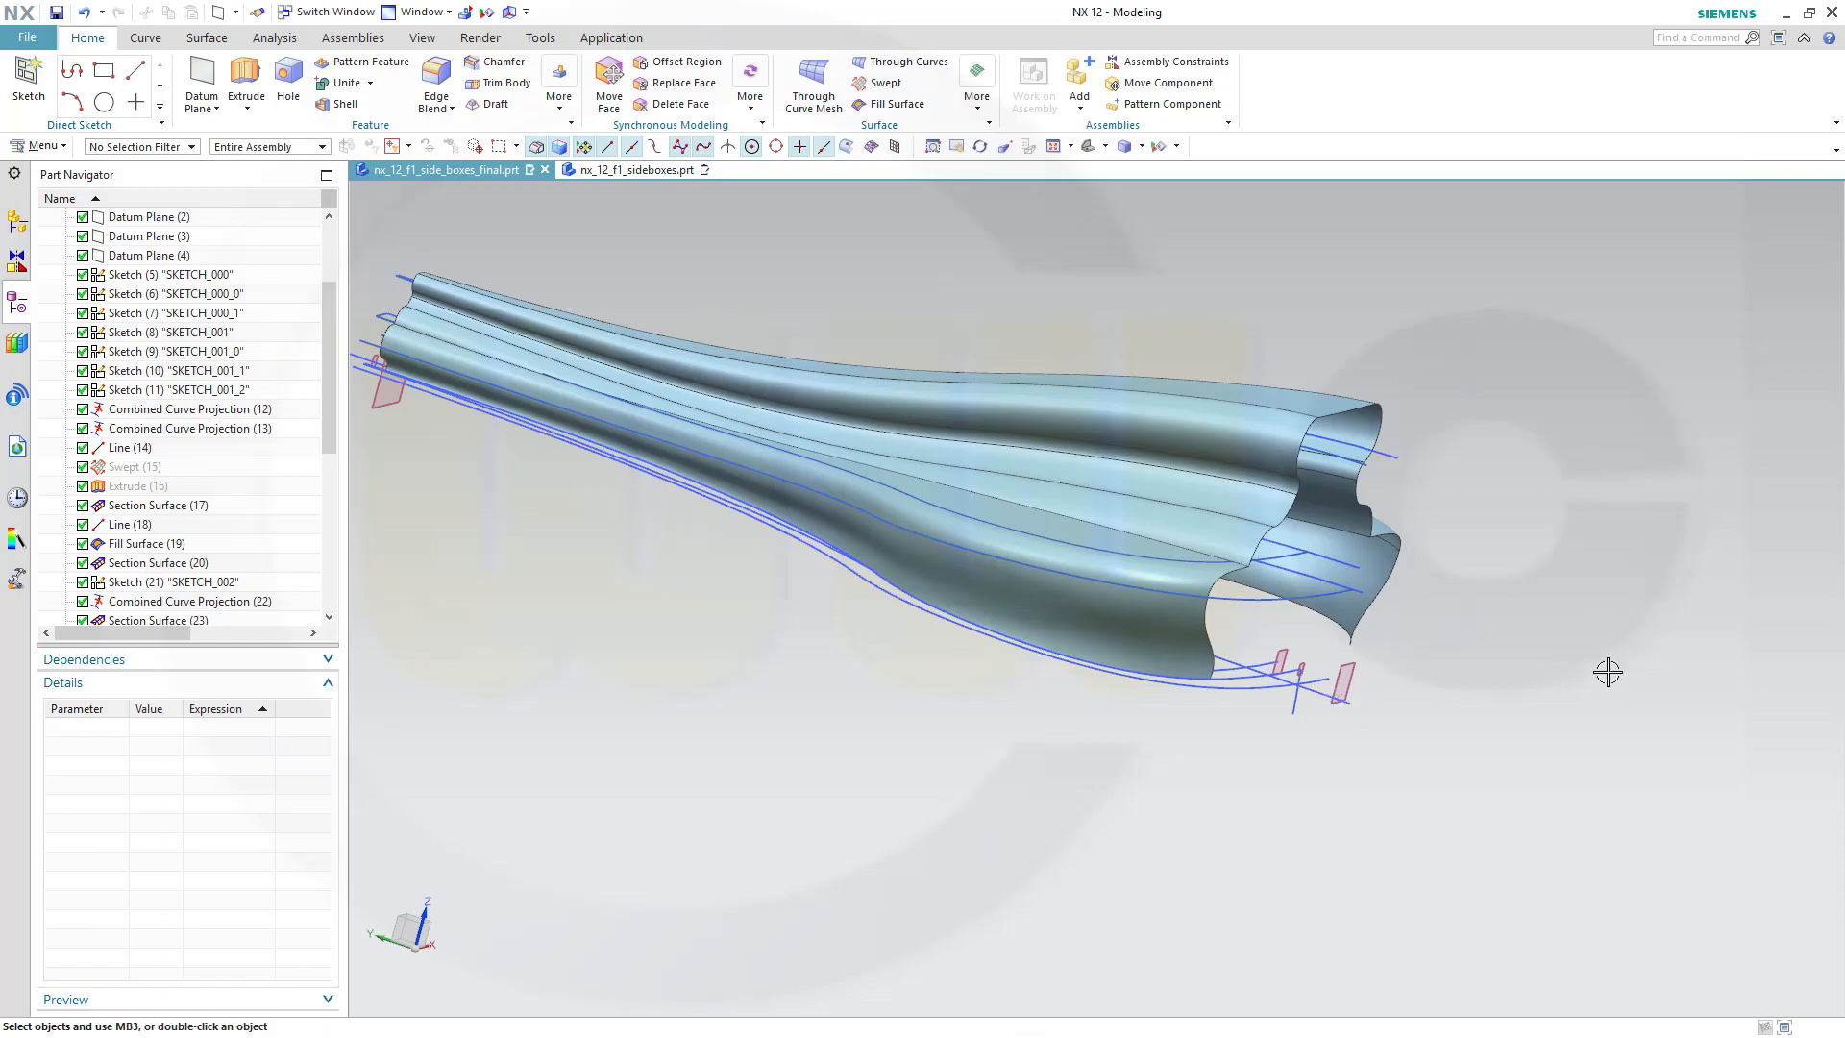
pyautogui.scroll(-1, 1407, 658)
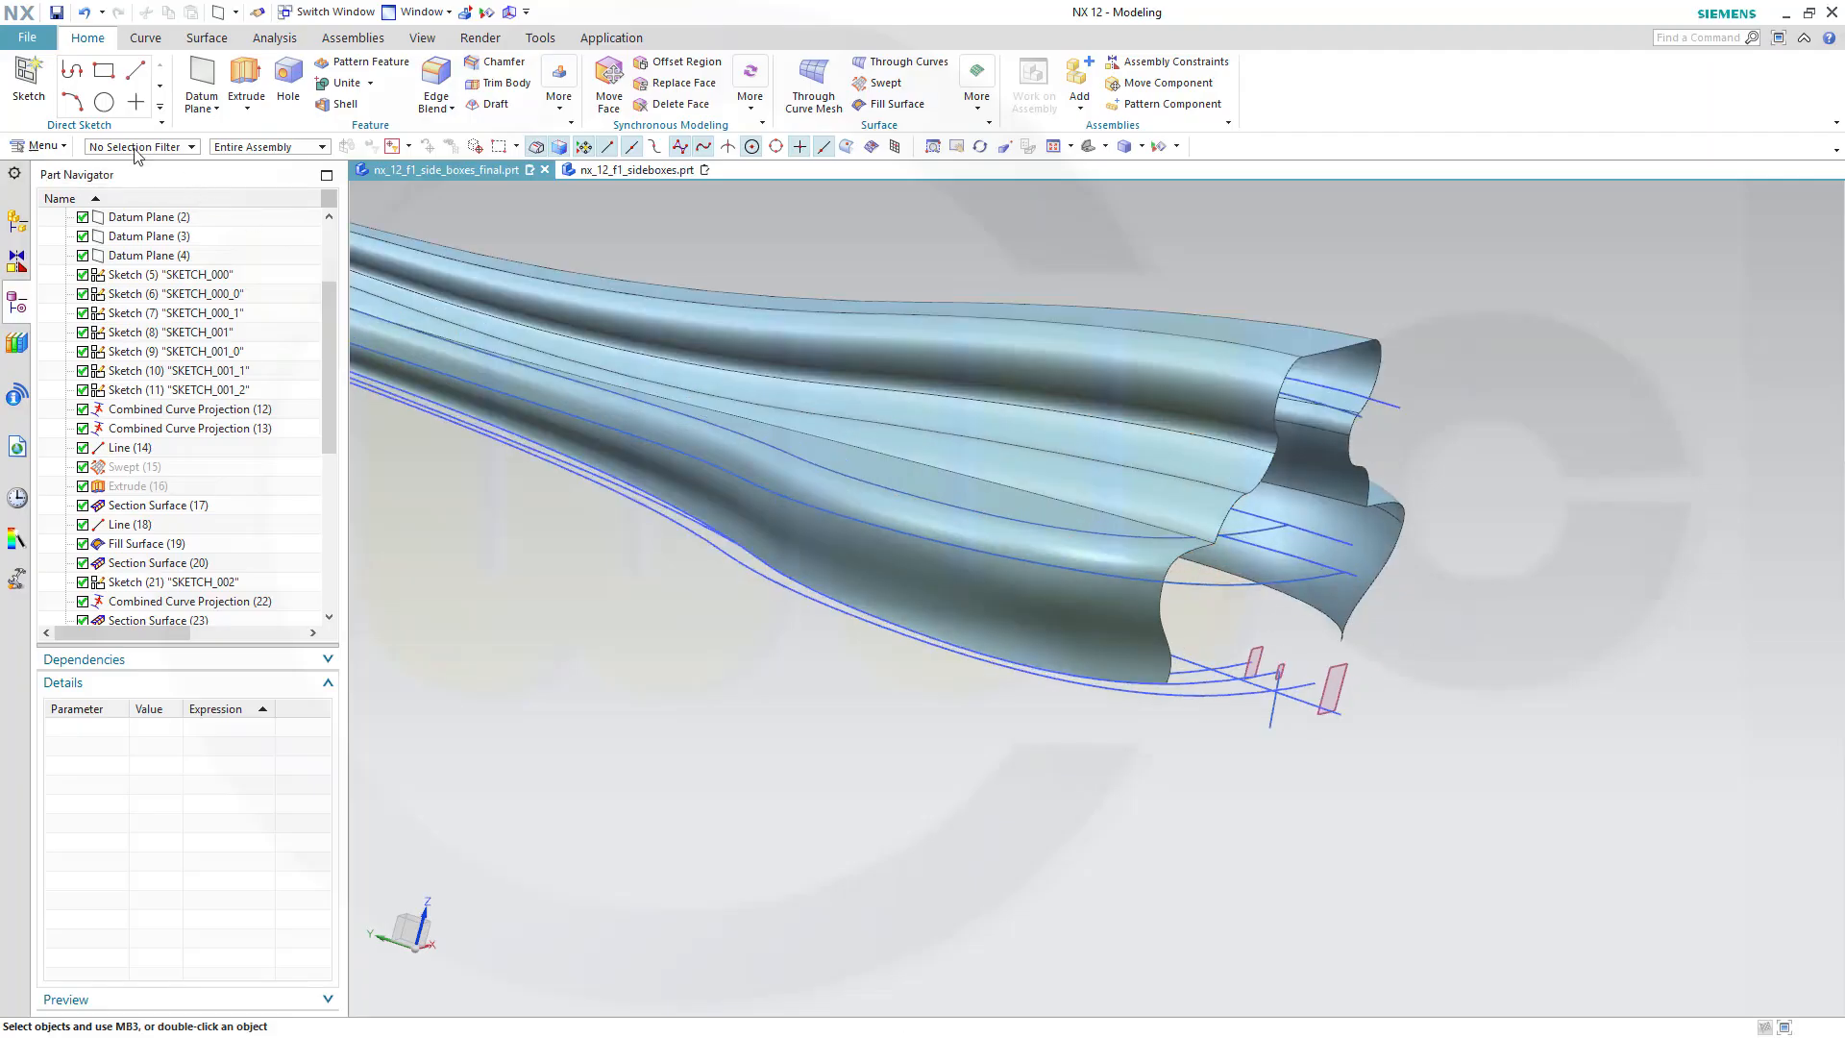
pyautogui.click(29, 77)
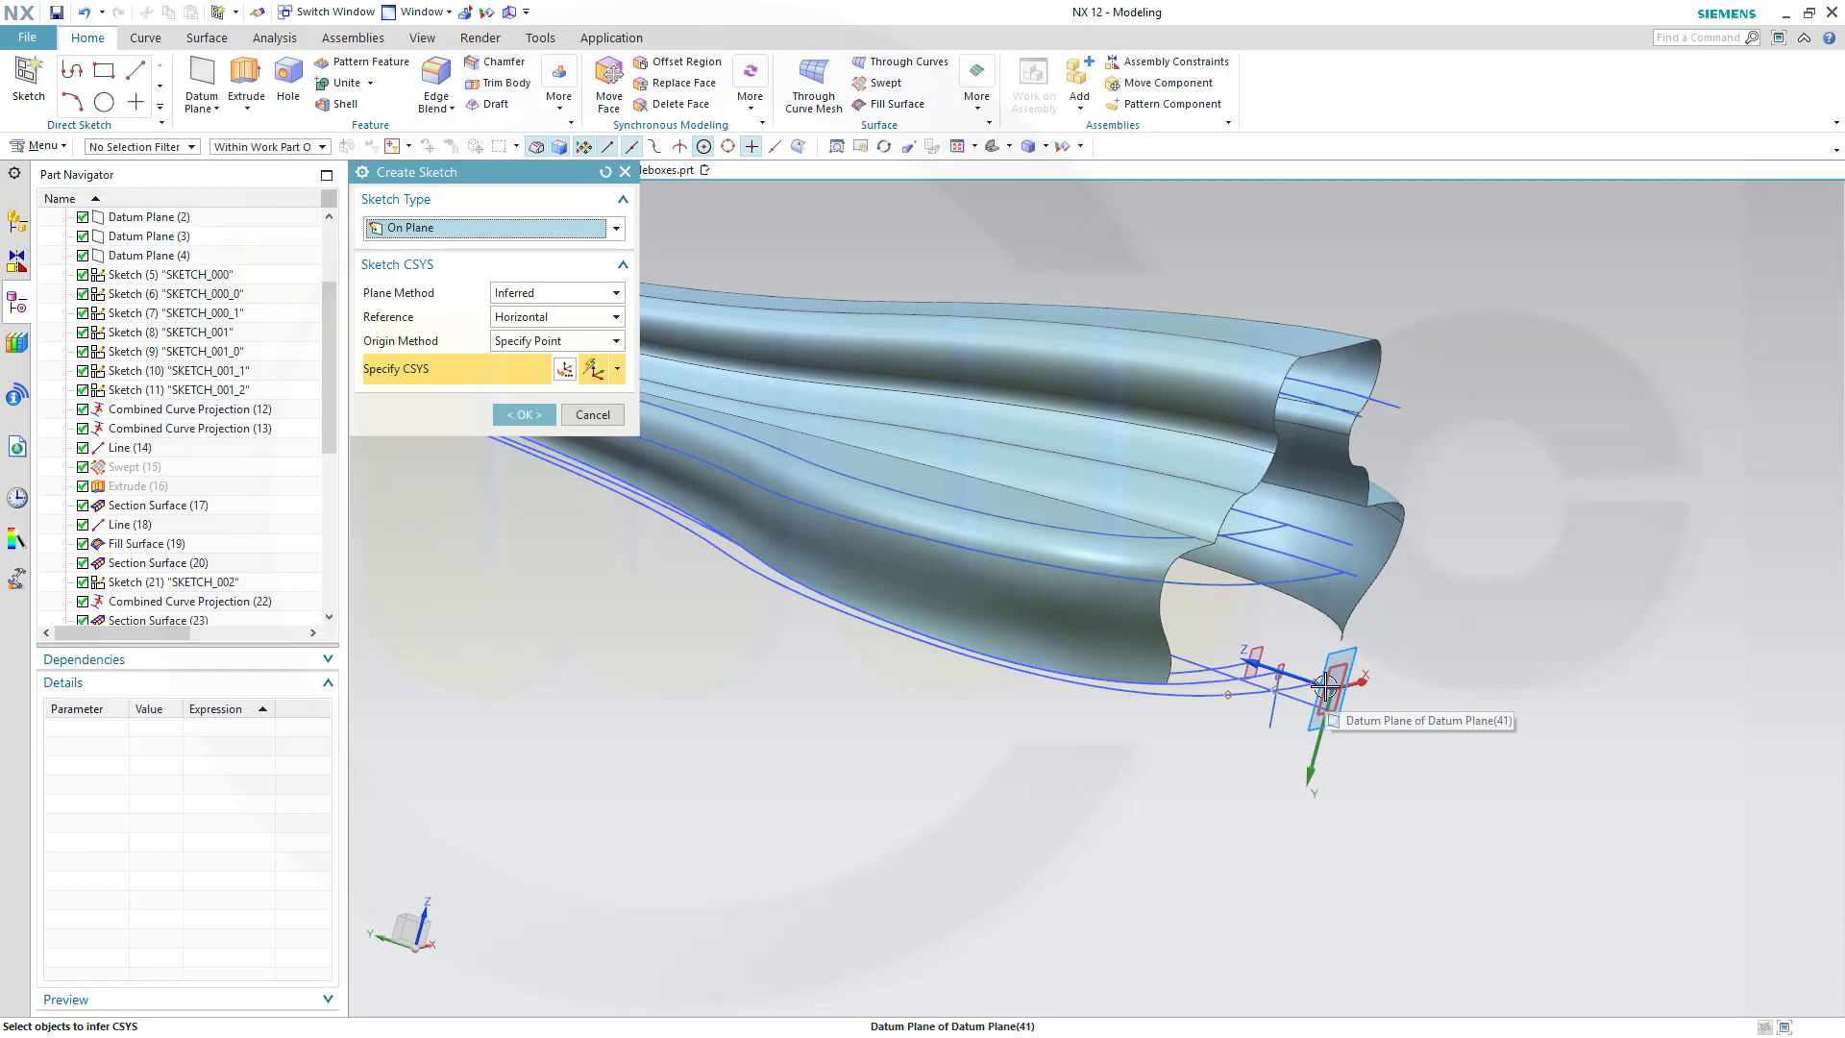
pyautogui.click(1324, 686)
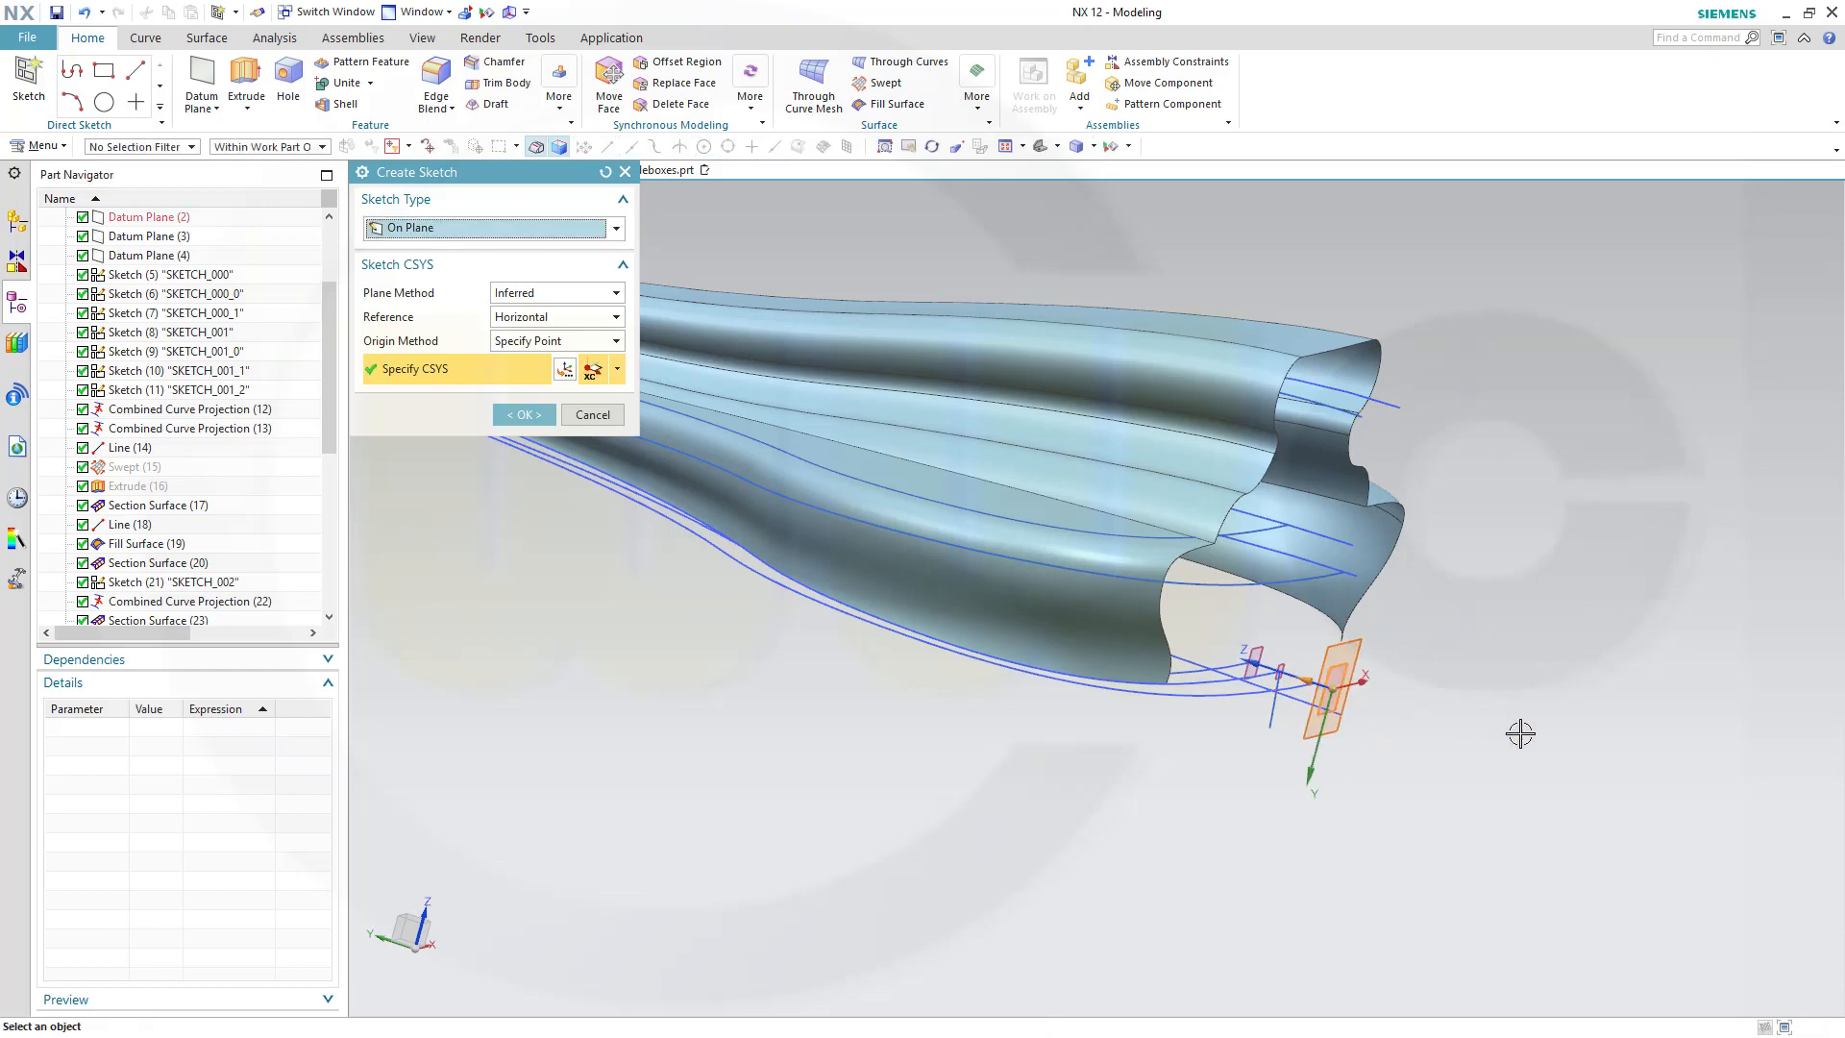
pyautogui.moveTo(1505, 735); pyautogui.dragTo(1475, 748, button='middle')
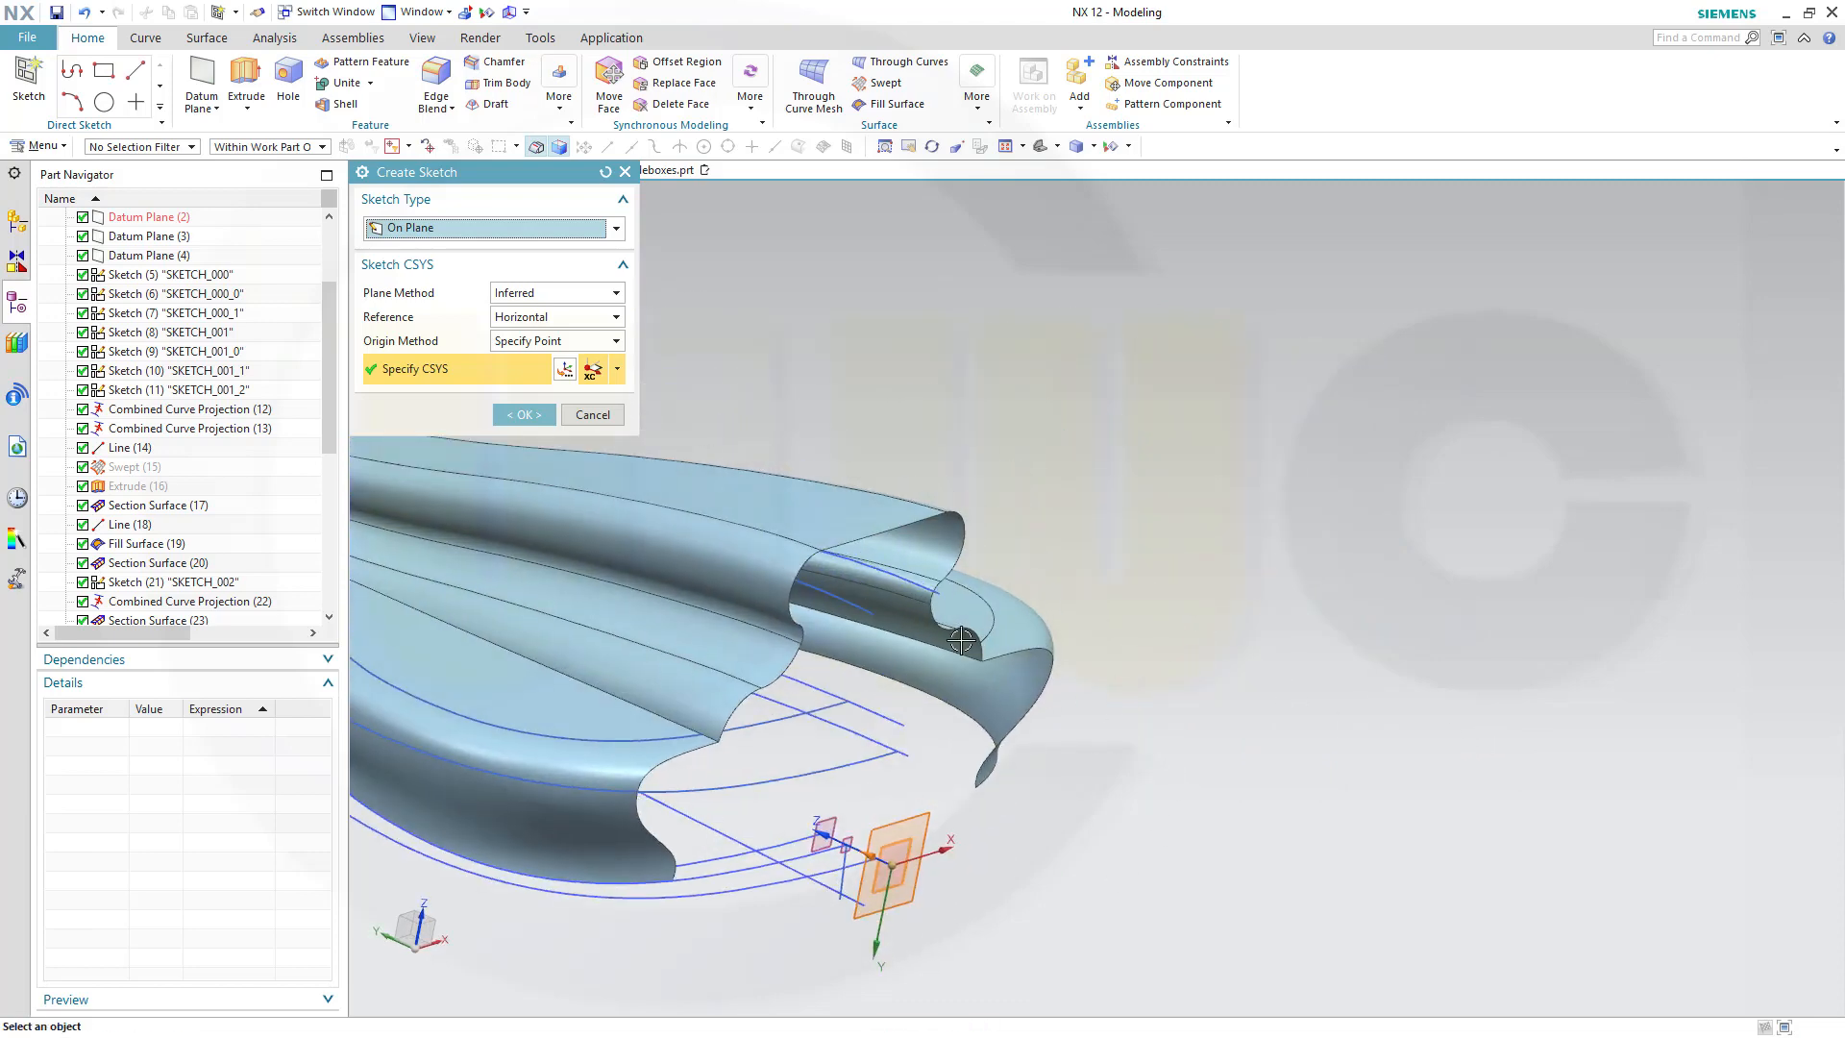
pyautogui.click(530, 415)
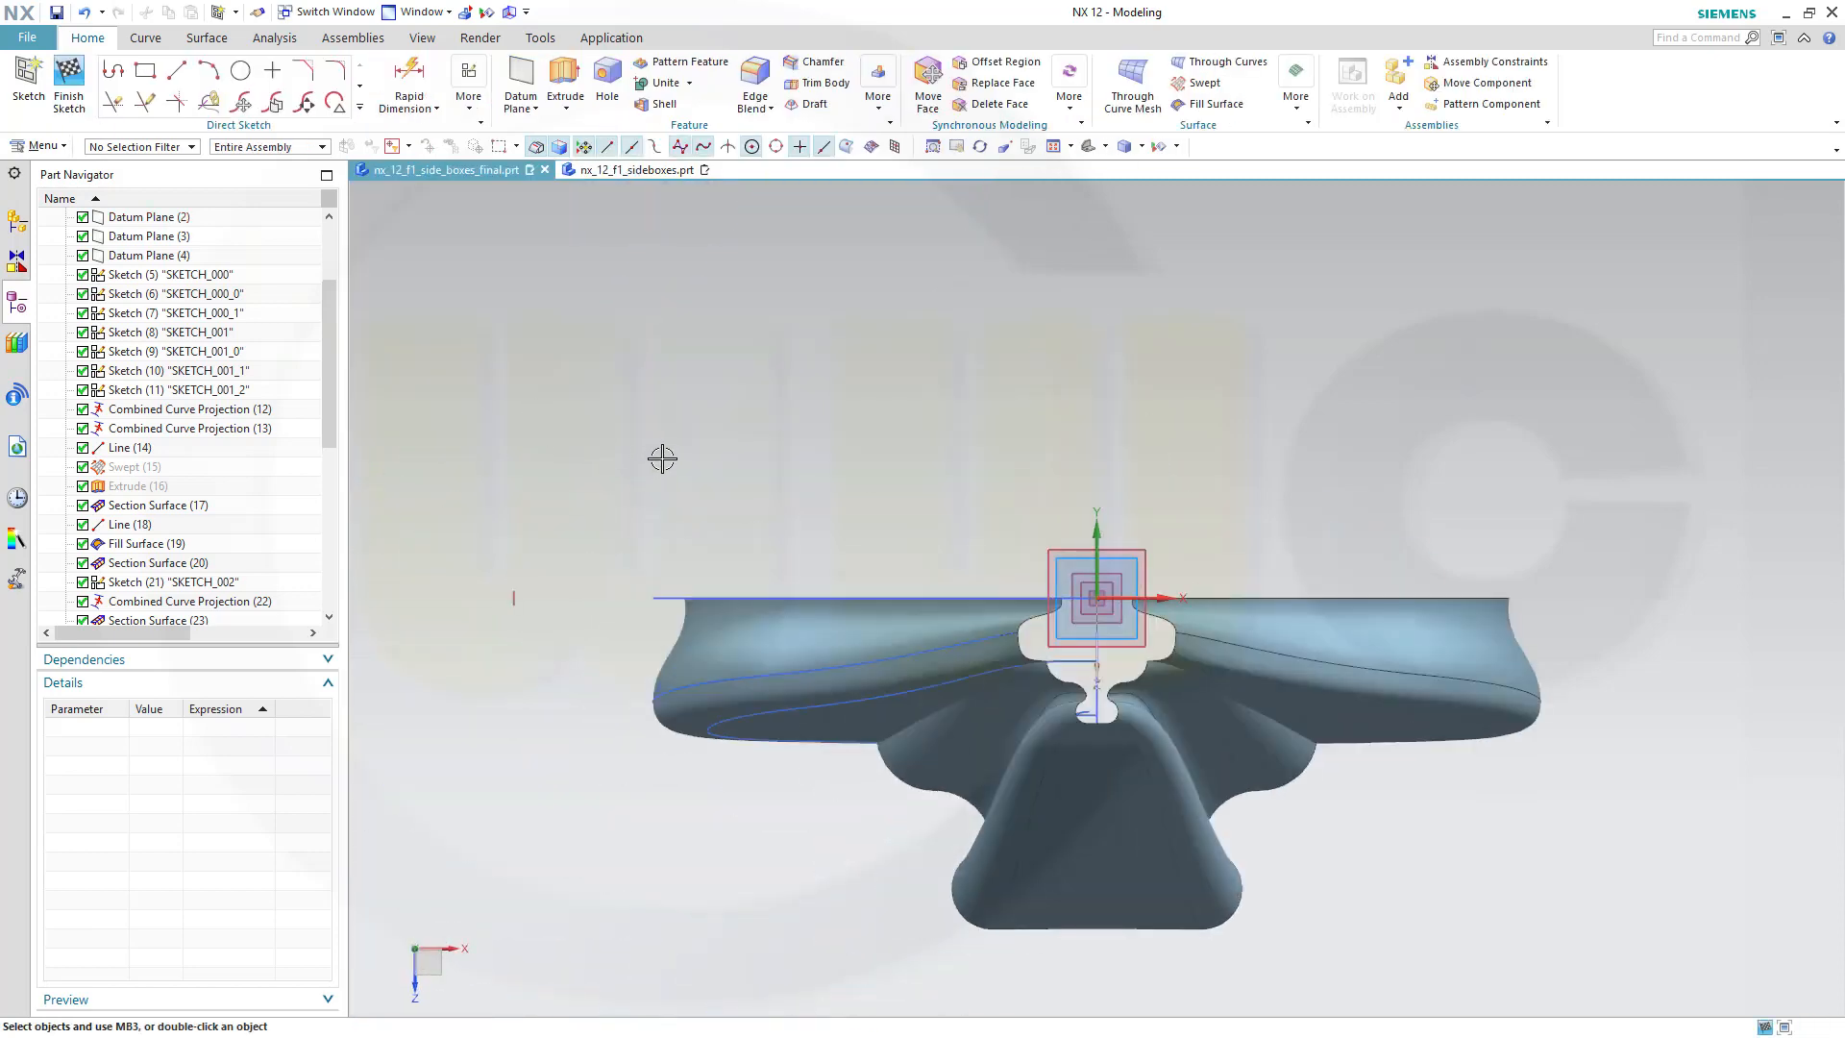
# Sketch a long, flat rectangle just beyond the far end of the joined side boxes, spanning both sides of the centreline.
pyautogui.scroll(1, 783, 514)
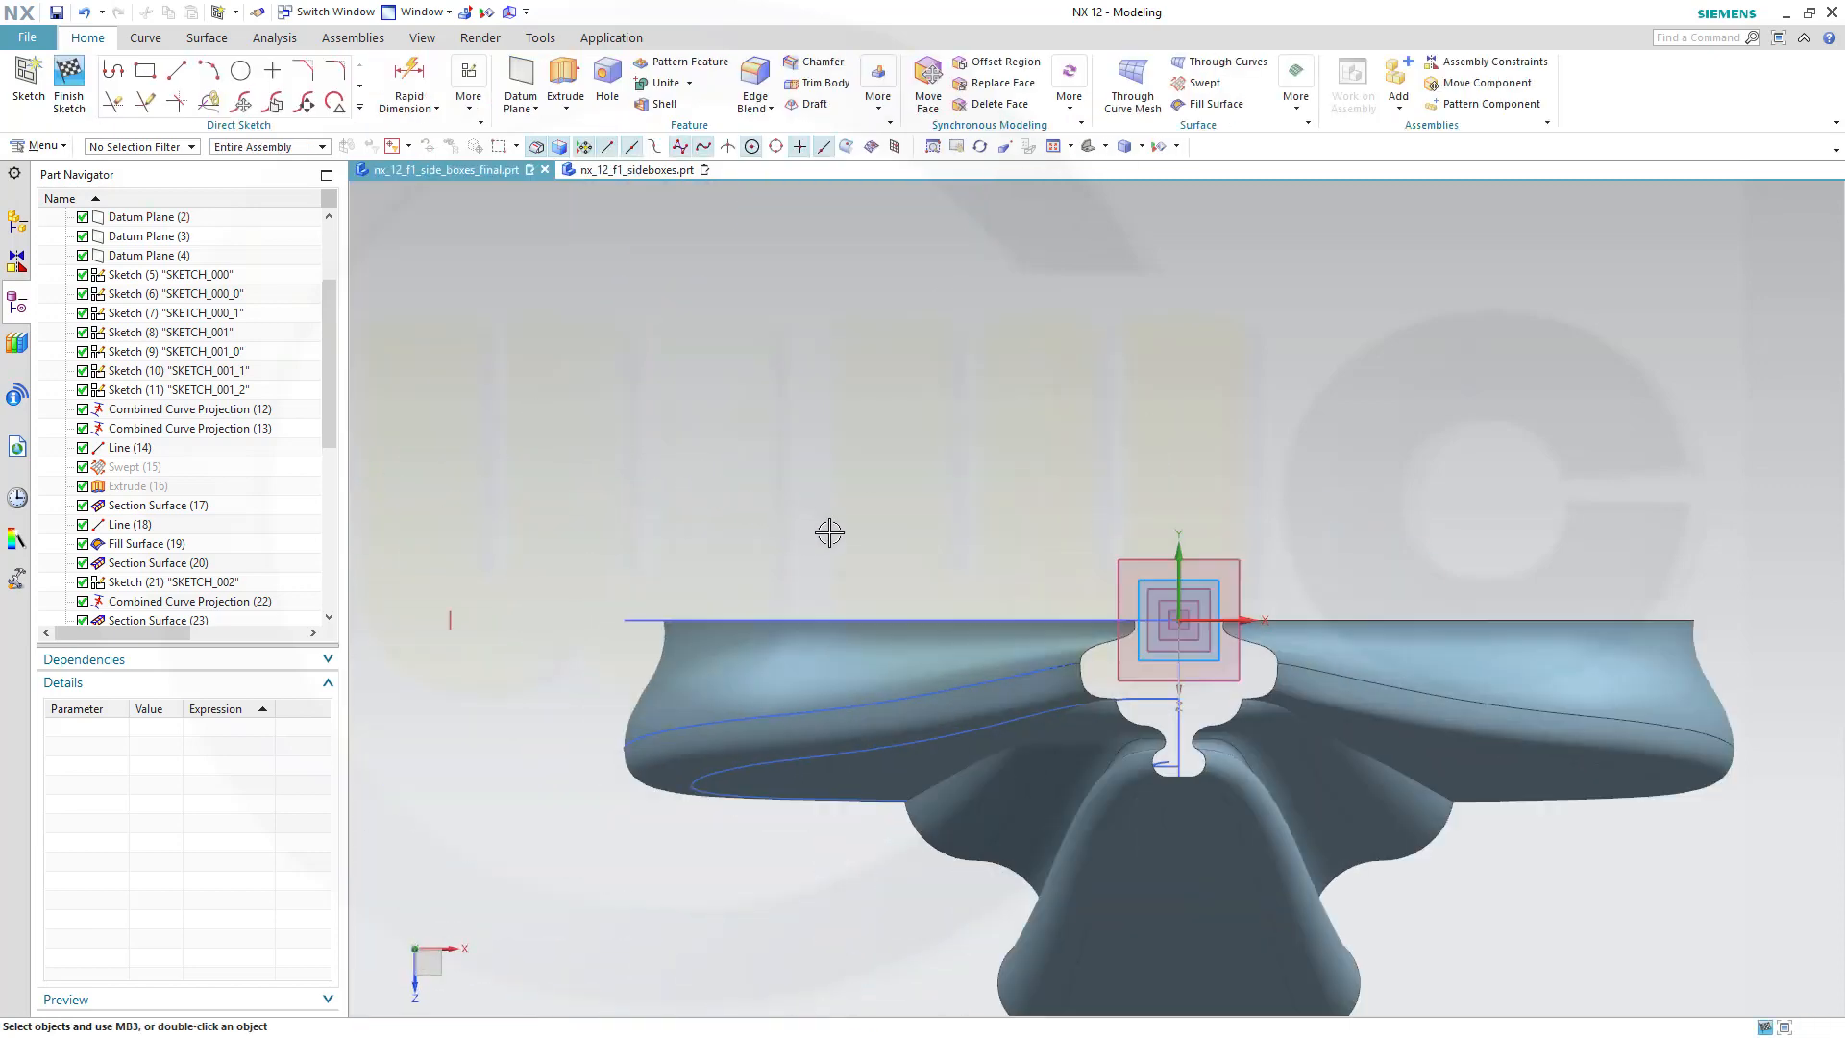
pyautogui.moveTo(895, 530); pyautogui.dragTo(1166, 539, button='middle')
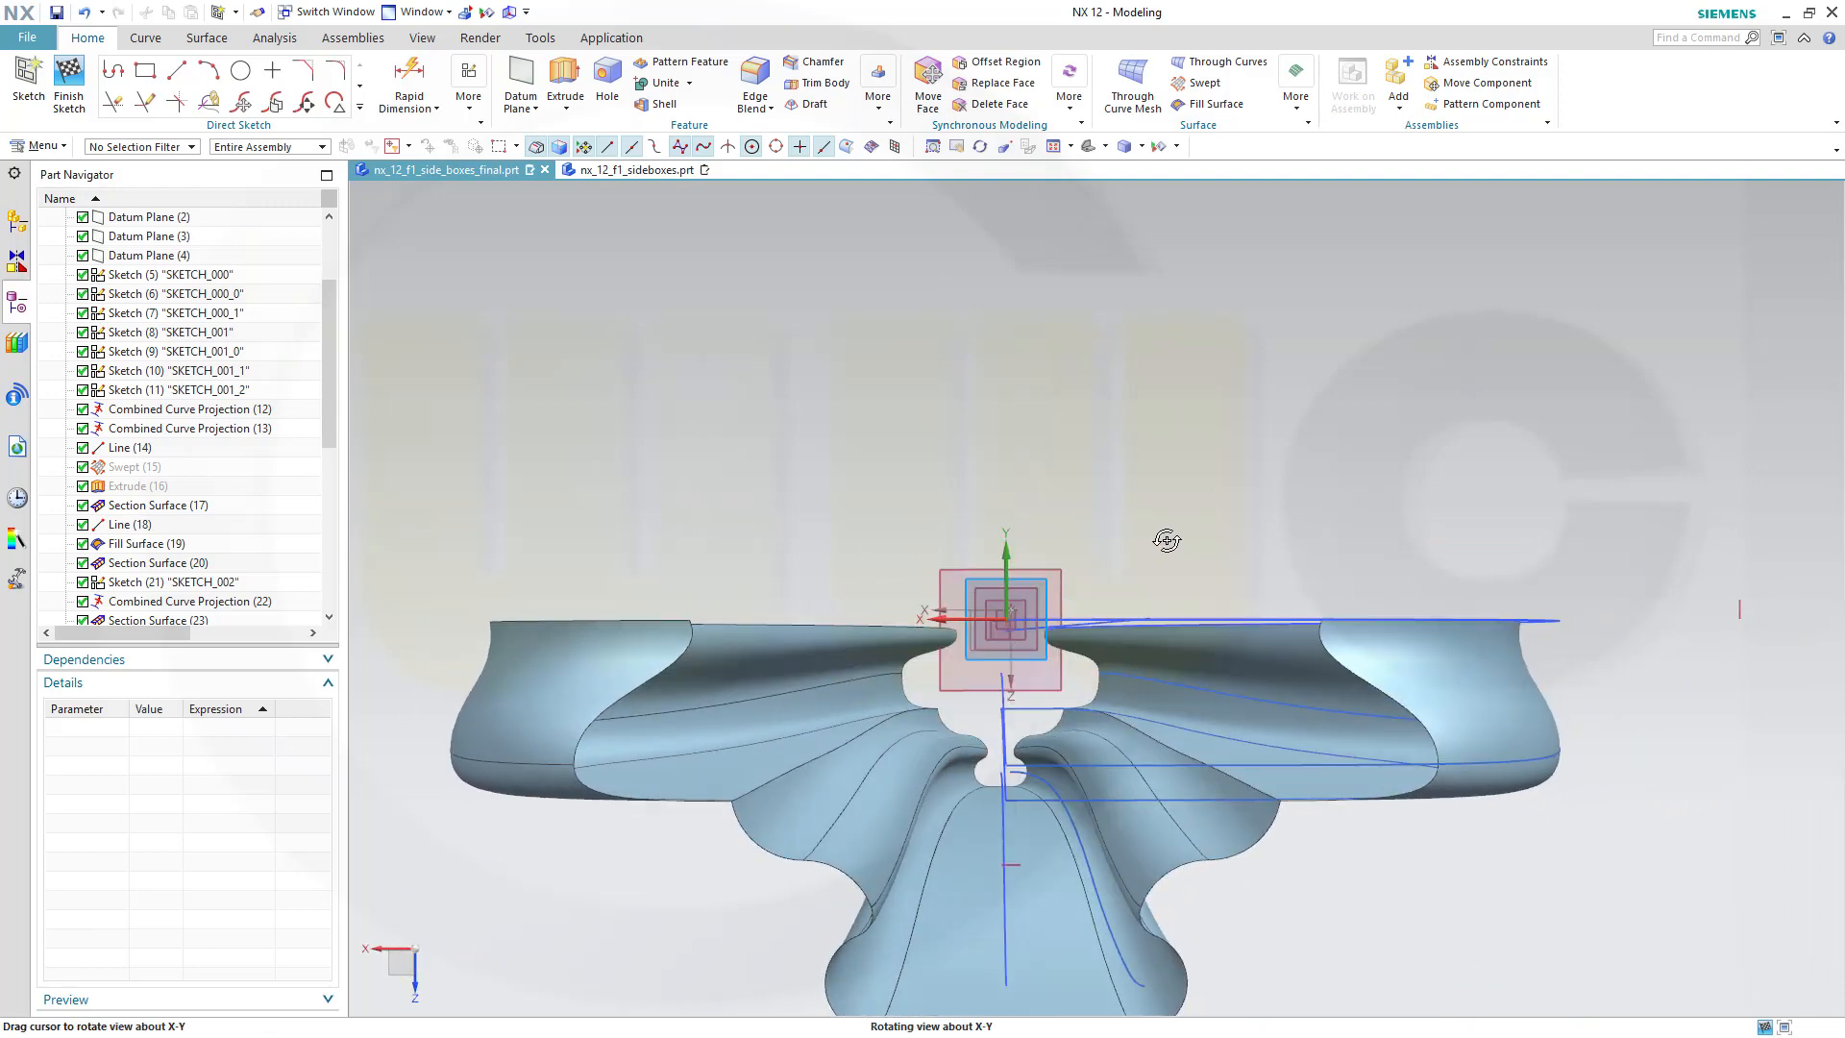
pyautogui.keyDown('shift'); pyautogui.moveTo(1325, 938); pyautogui.dragTo(1443, 719, button='middle'); pyautogui.keyUp('shift')
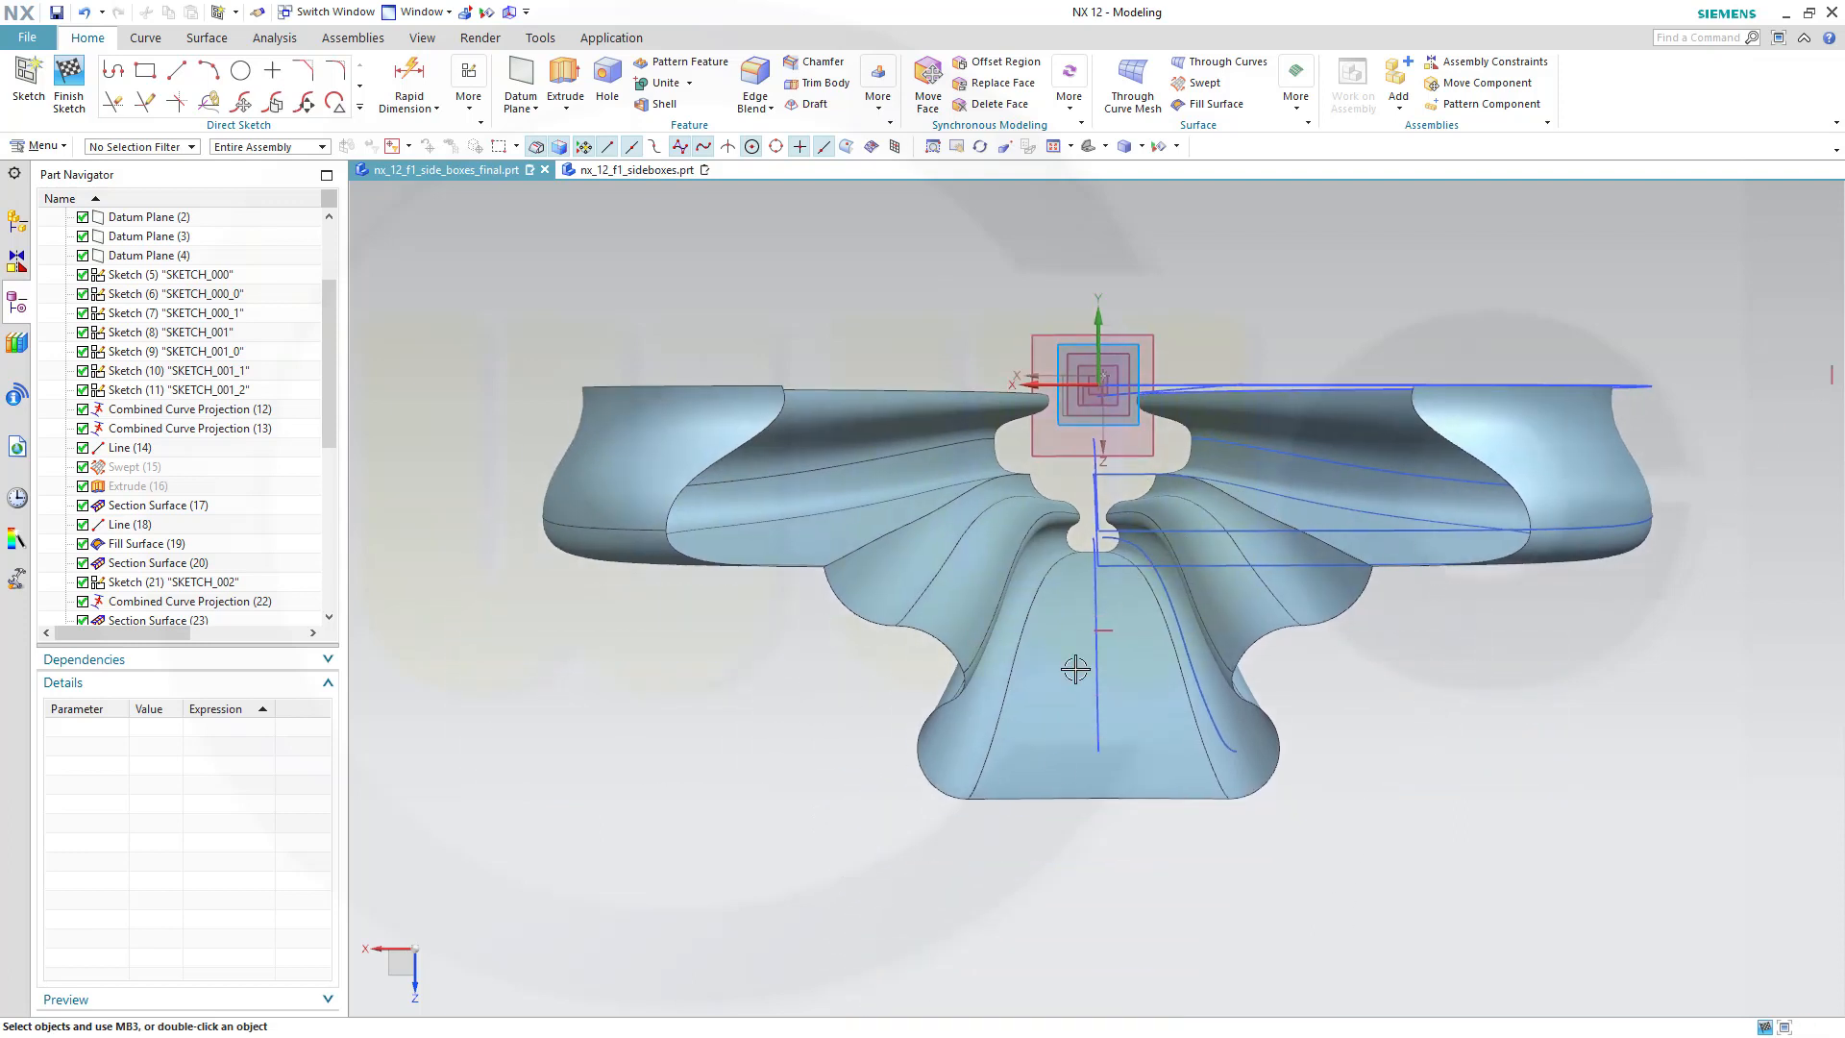
pyautogui.click(145, 70)
pyautogui.click(815, 852)
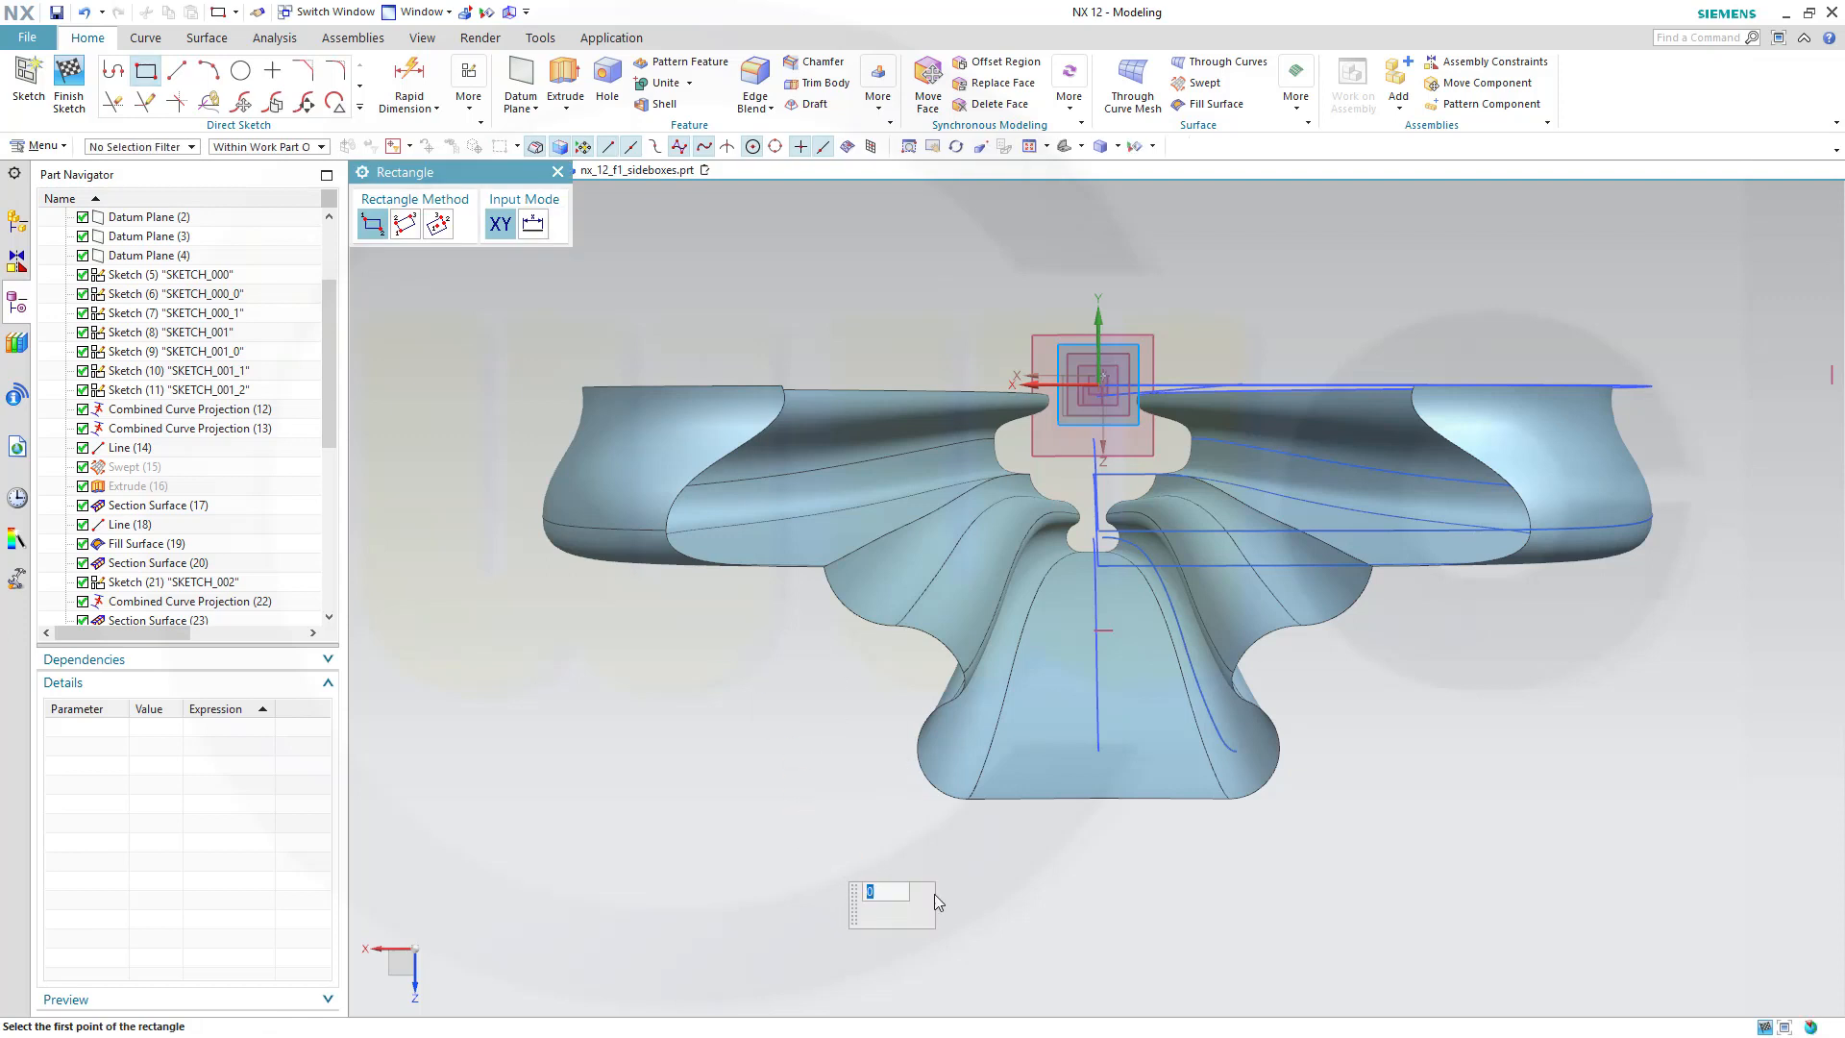
pyautogui.click(1367, 945)
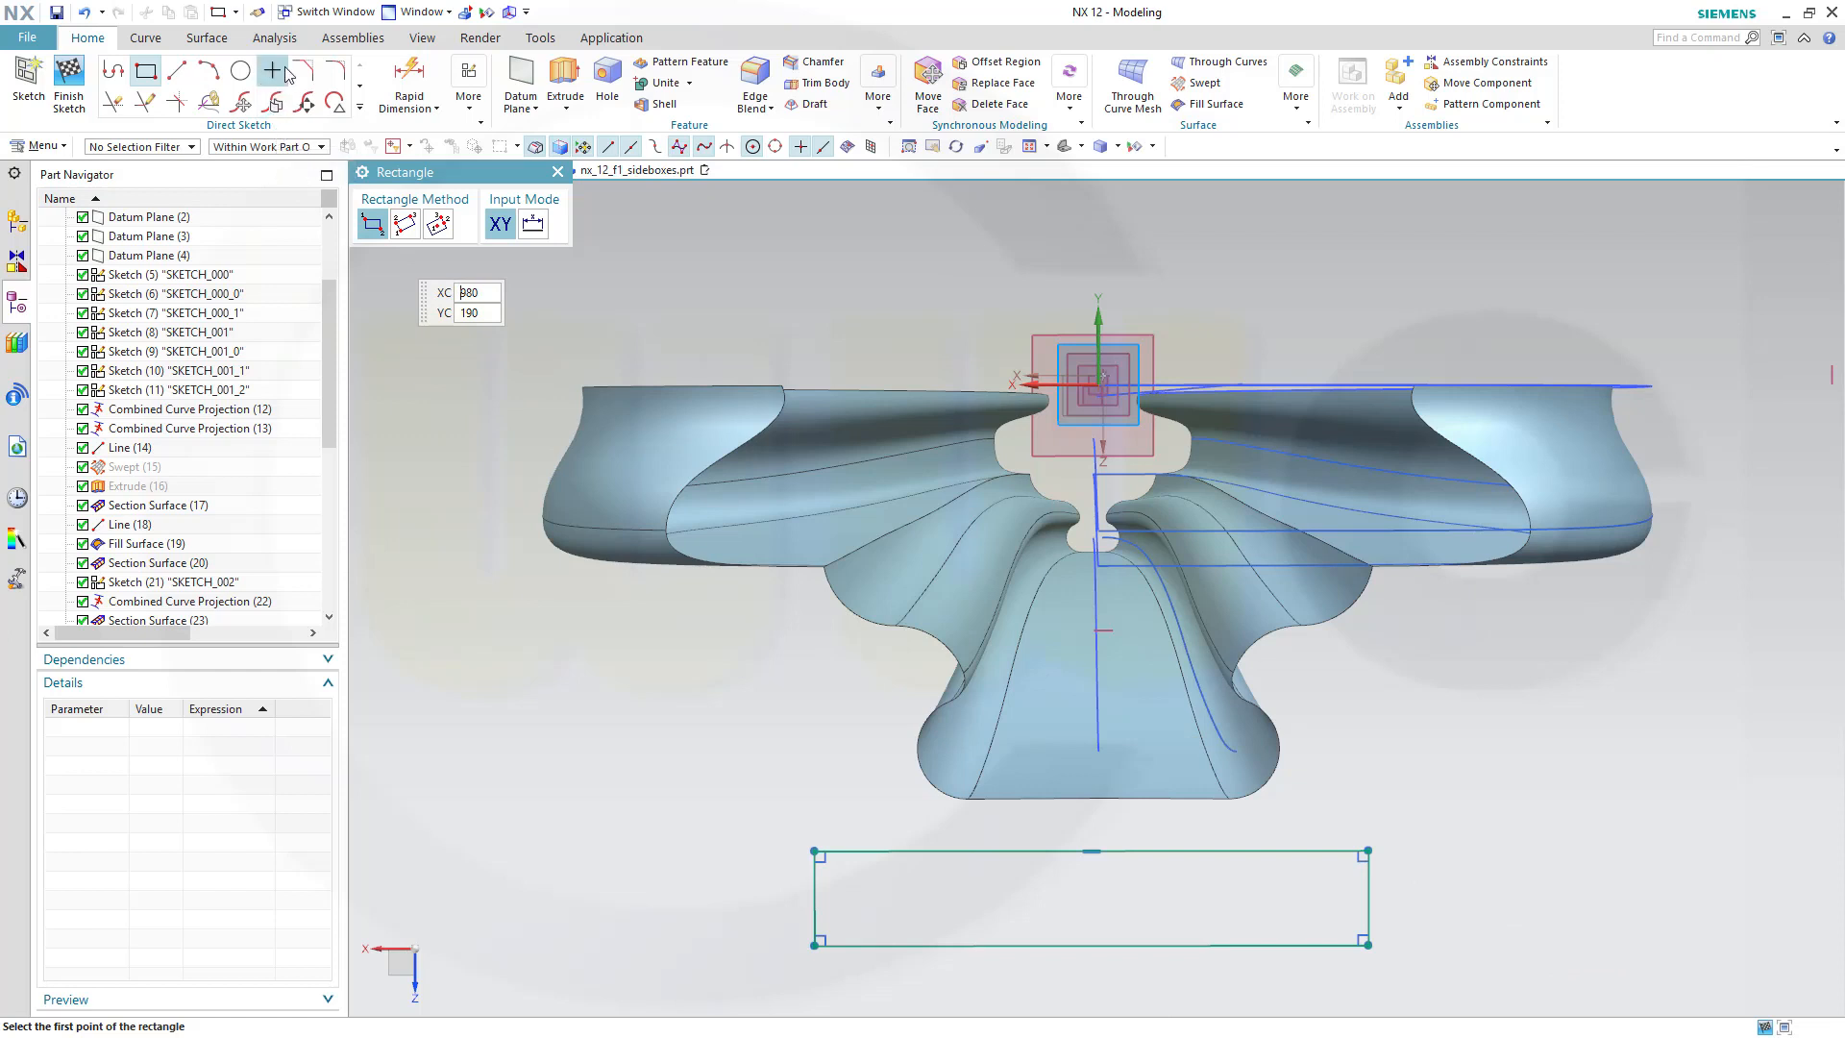
# Fillet both short ends of the rectangle into semicircles of about 65 mm radius, deleting the third curve, to form a slot profile.
pyautogui.click(332, 71)
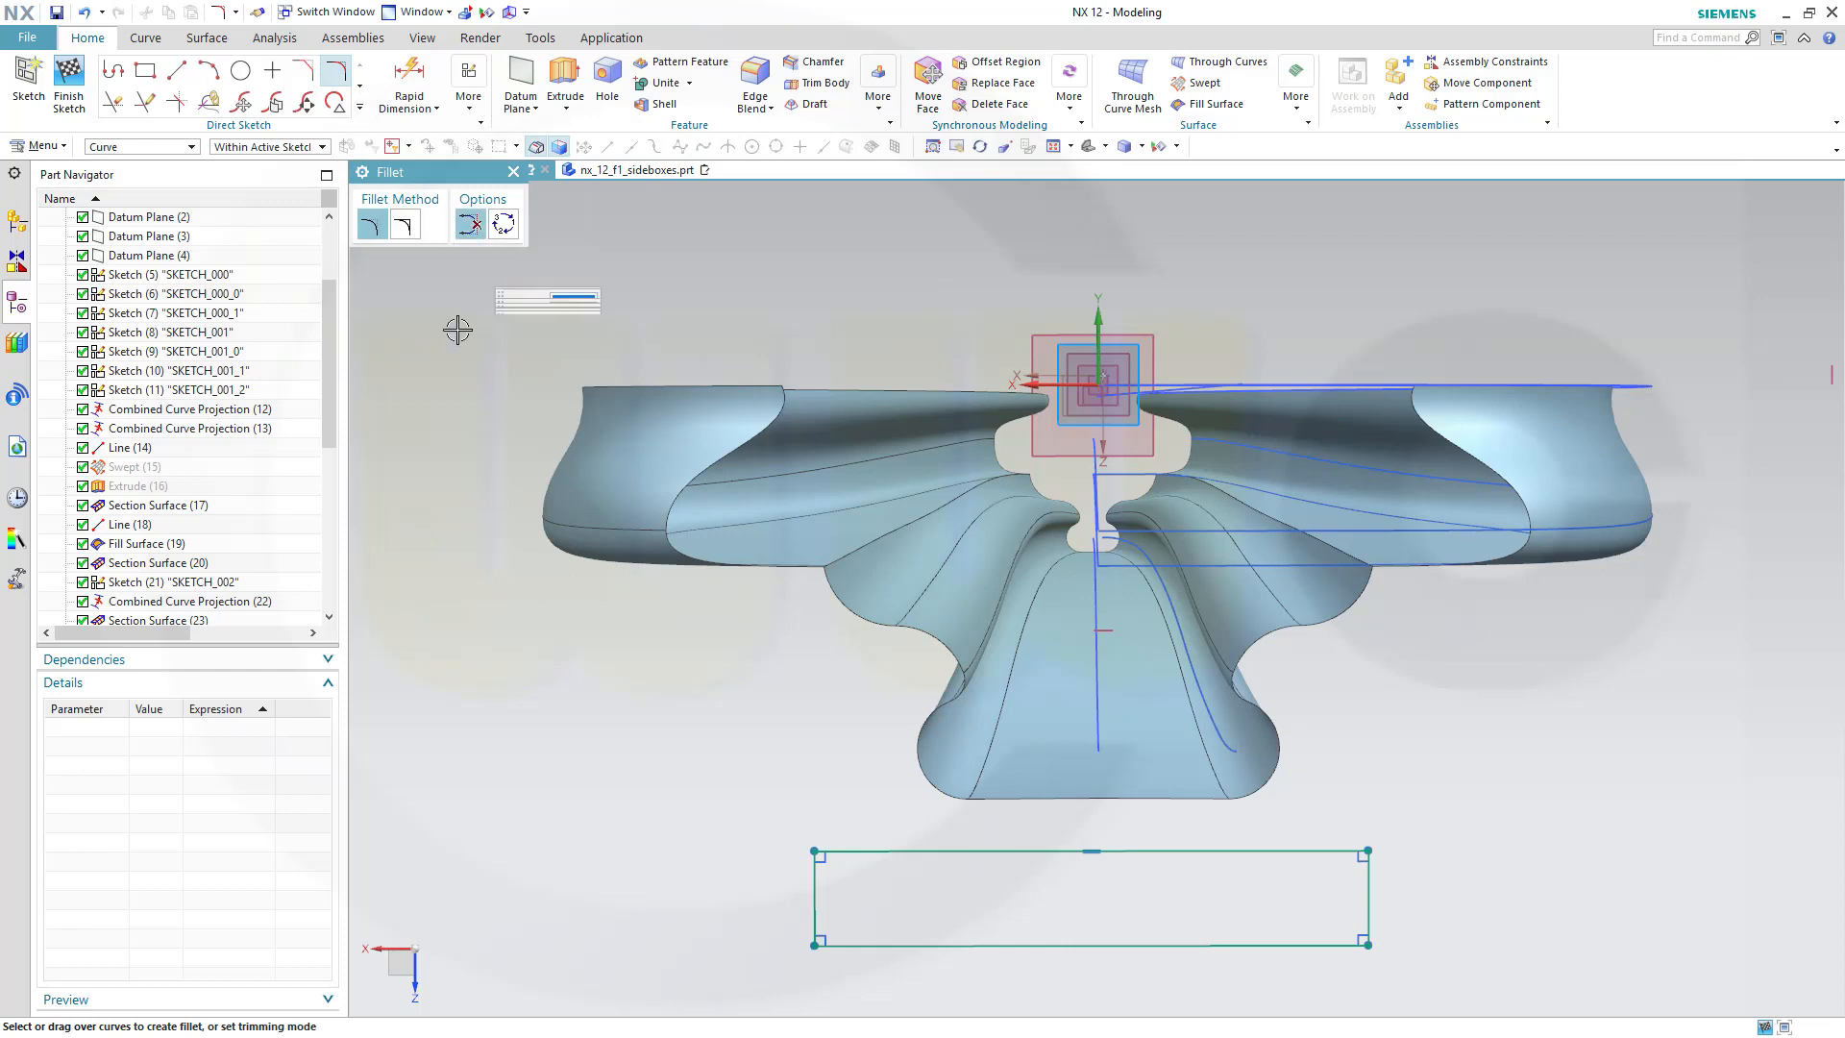
pyautogui.click(865, 851)
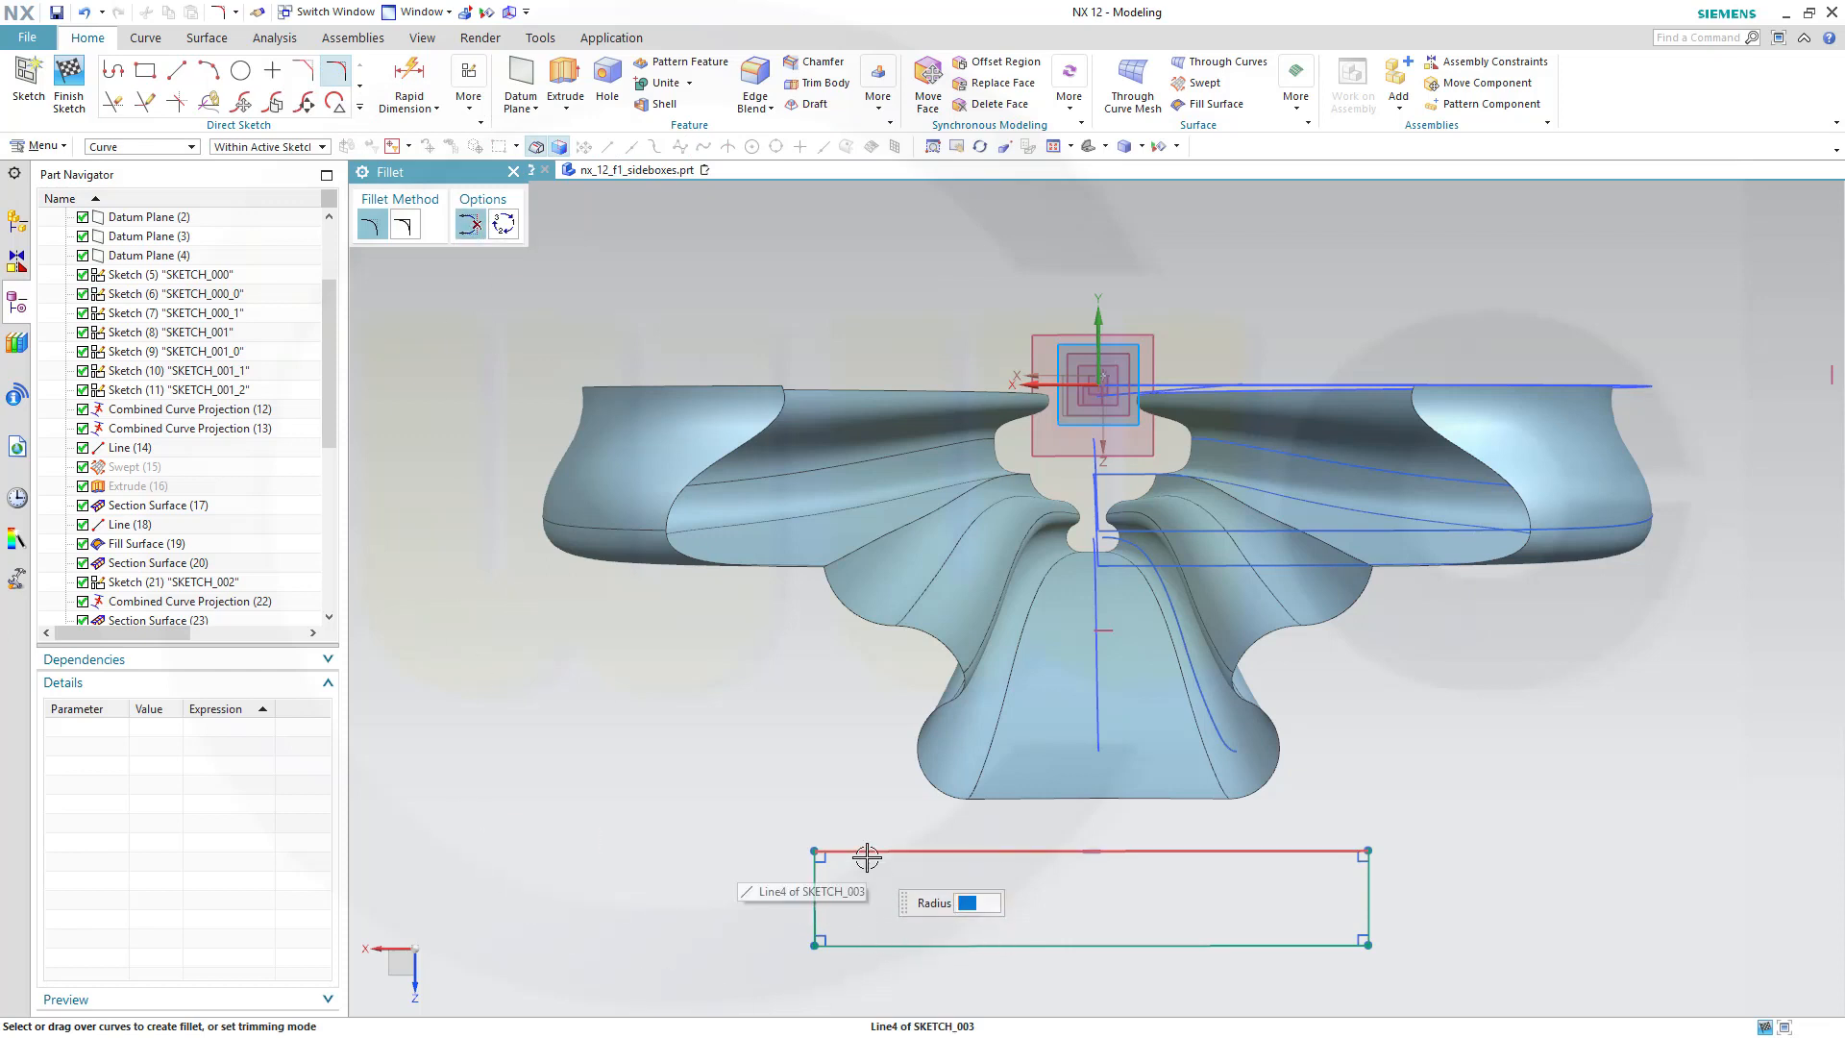
pyautogui.click(857, 945)
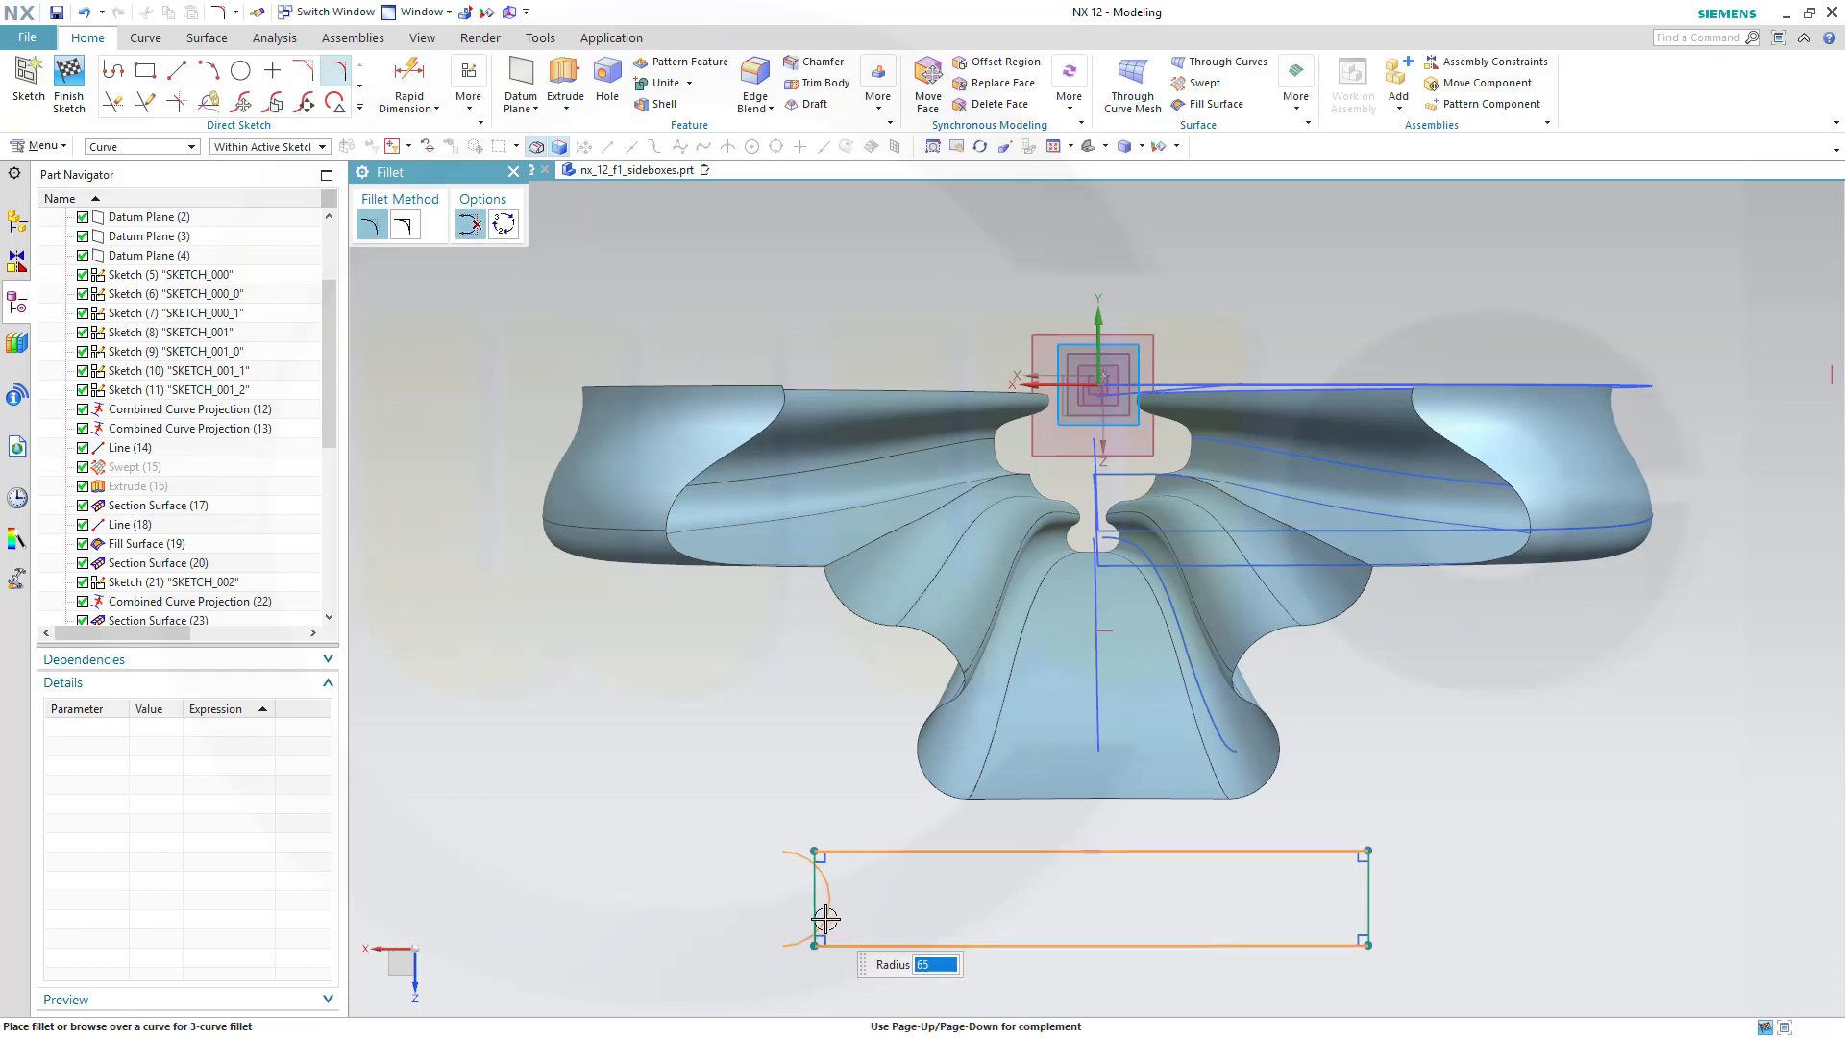
pyautogui.click(503, 223)
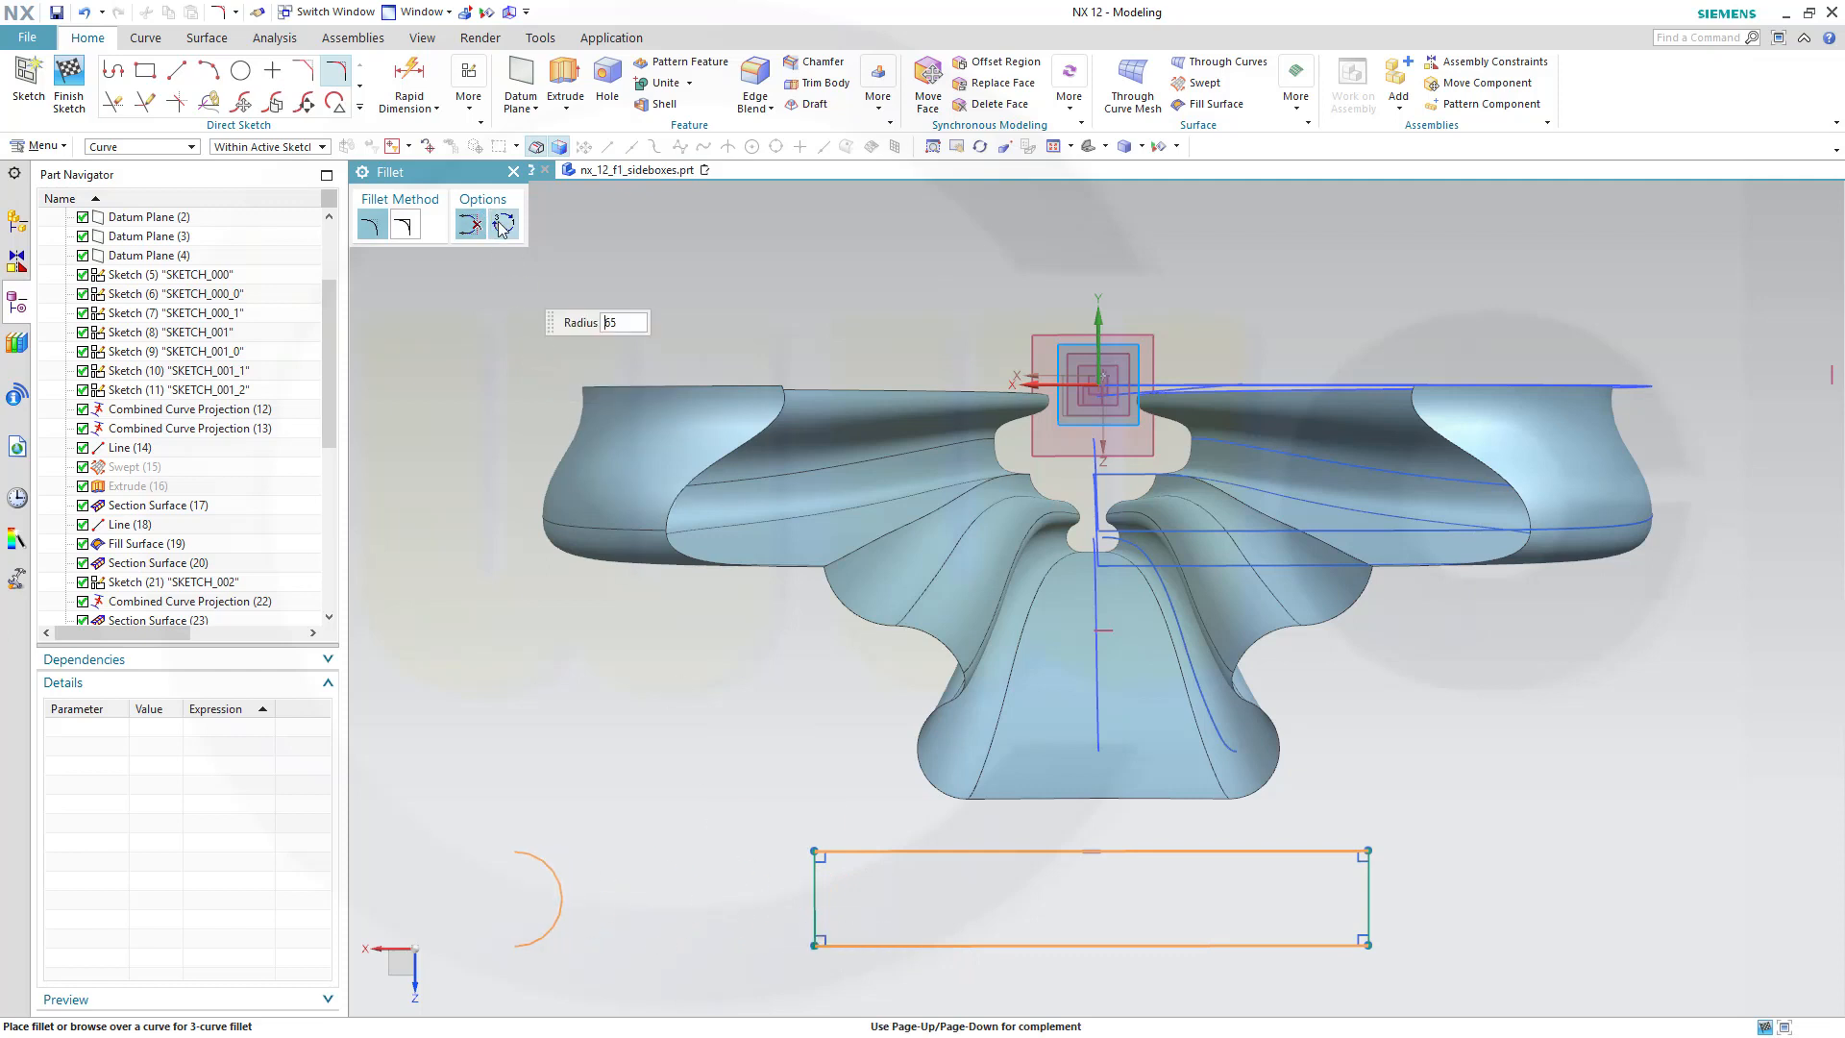
pyautogui.click(812, 850)
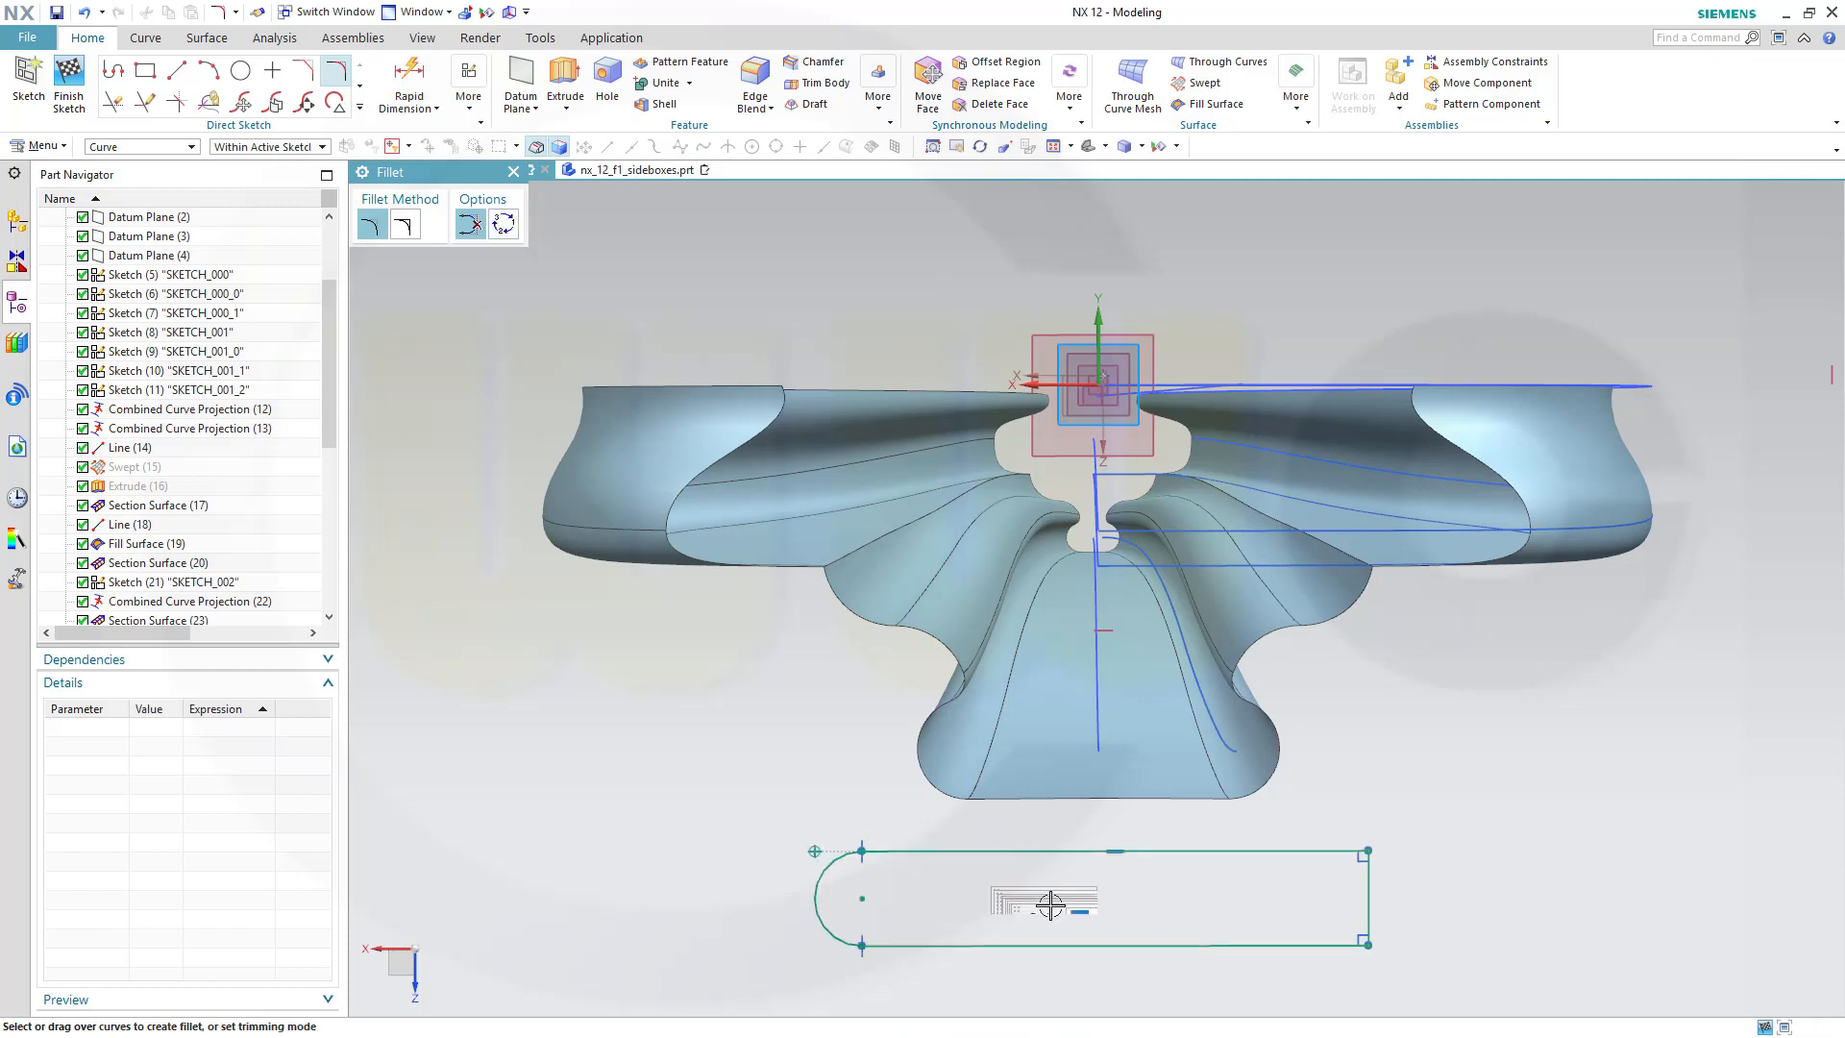
pyautogui.click(1286, 855)
pyautogui.click(1293, 943)
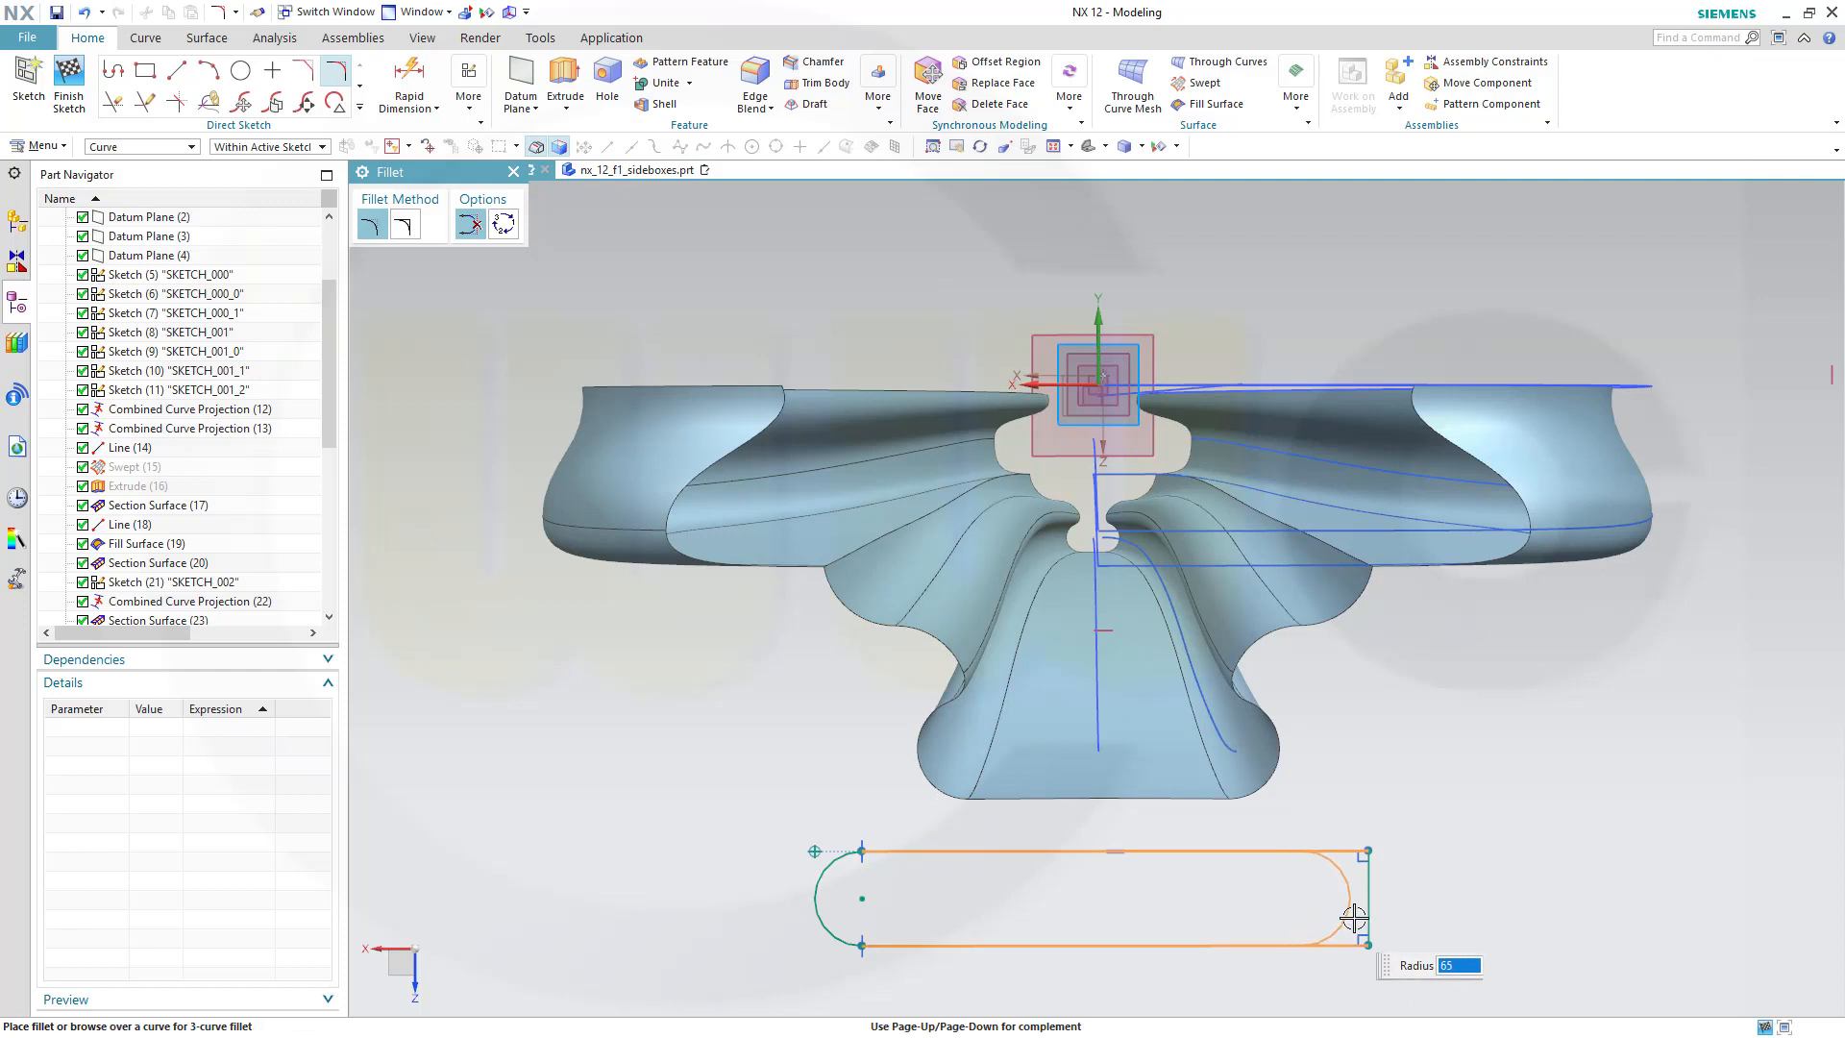
pyautogui.click(1369, 852)
pyautogui.press('Escape')
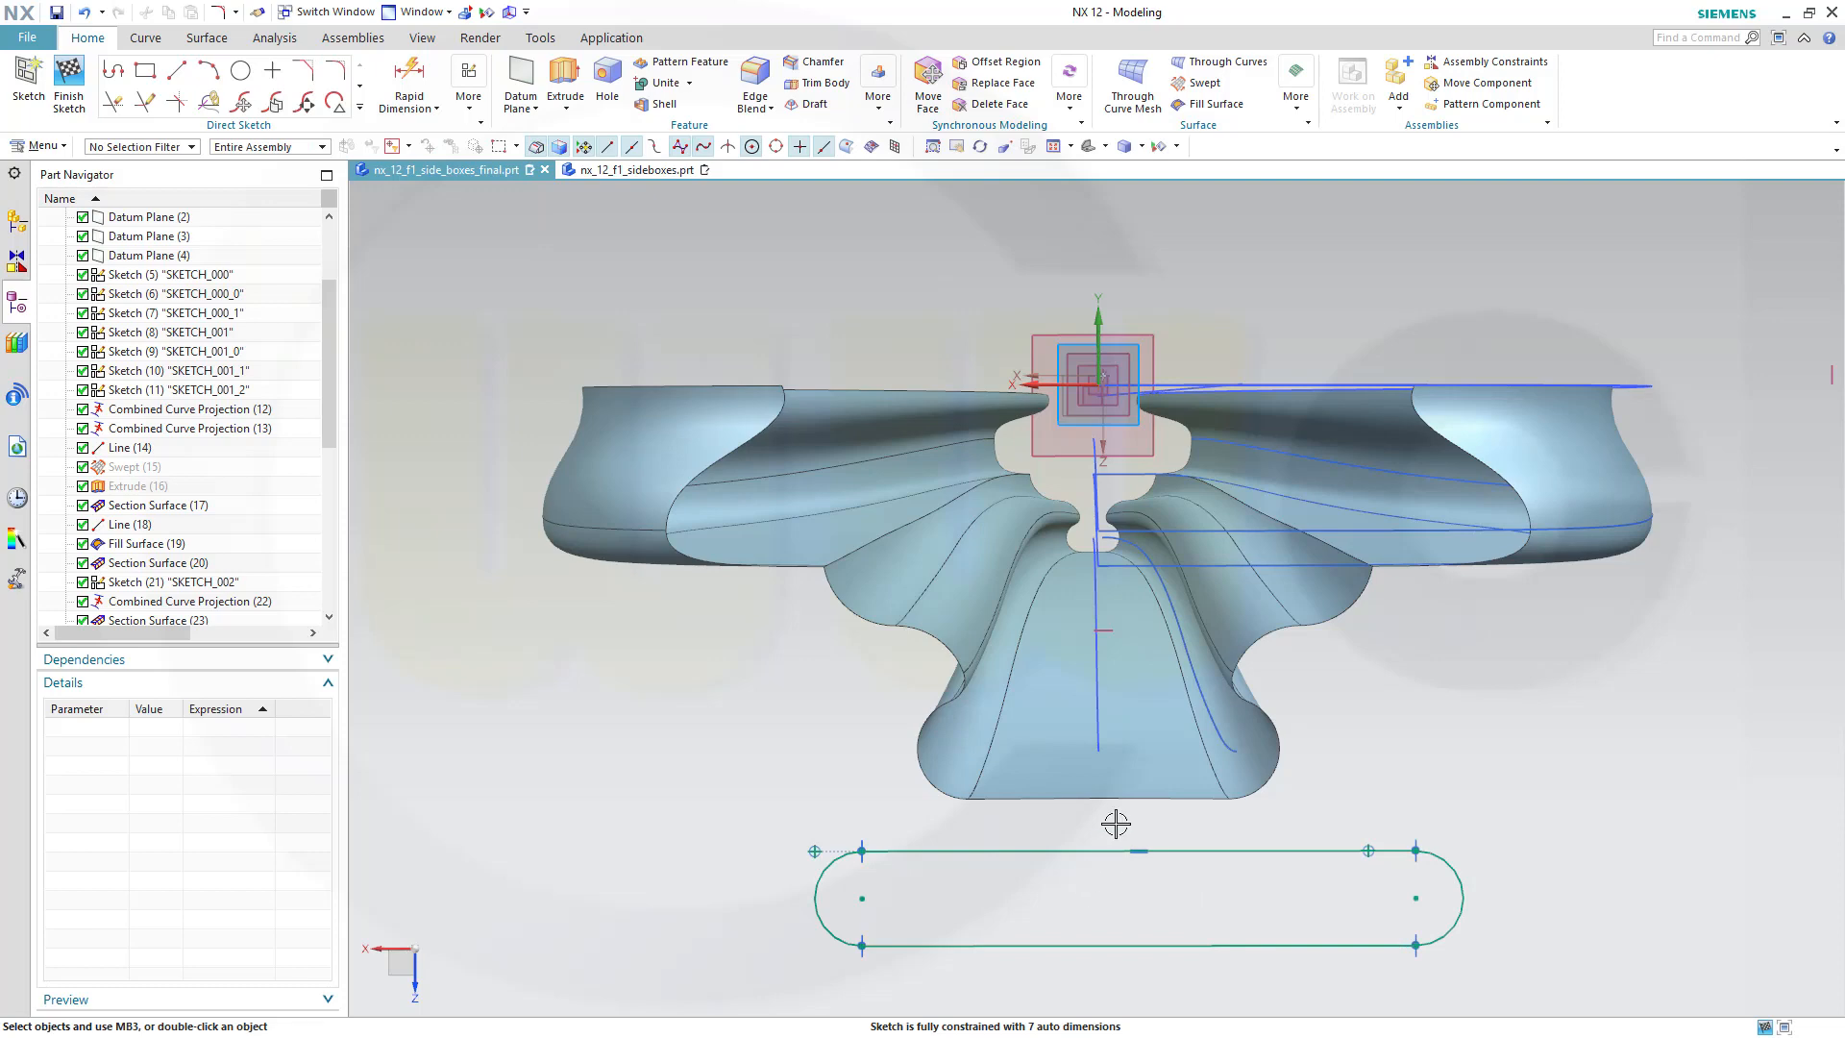
# Draw a line between the centres of the slot's two end arcs and convert it to a reference line.
pyautogui.moveTo(1505, 689)
pyautogui.mouseDown(button='middle')
pyautogui.moveTo(1519, 659)
pyautogui.moveTo(1513, 673)
pyautogui.mouseUp(button='middle')
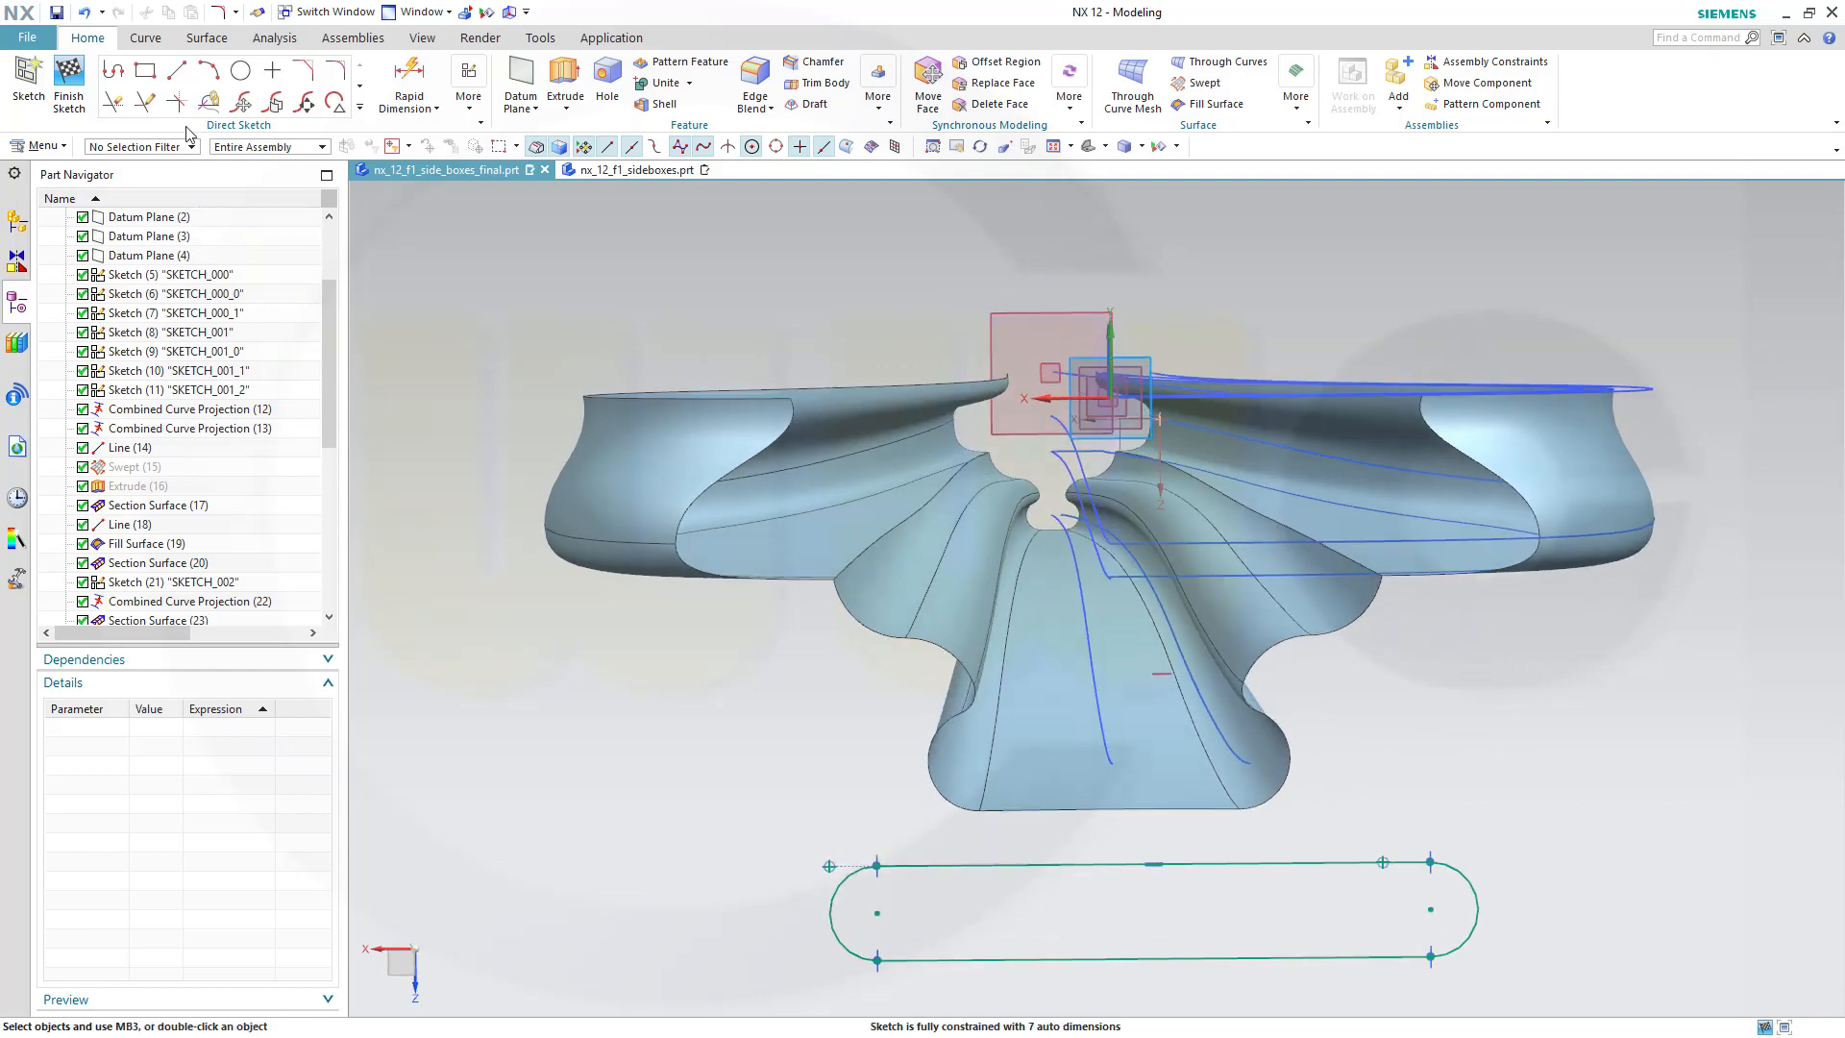
pyautogui.click(176, 70)
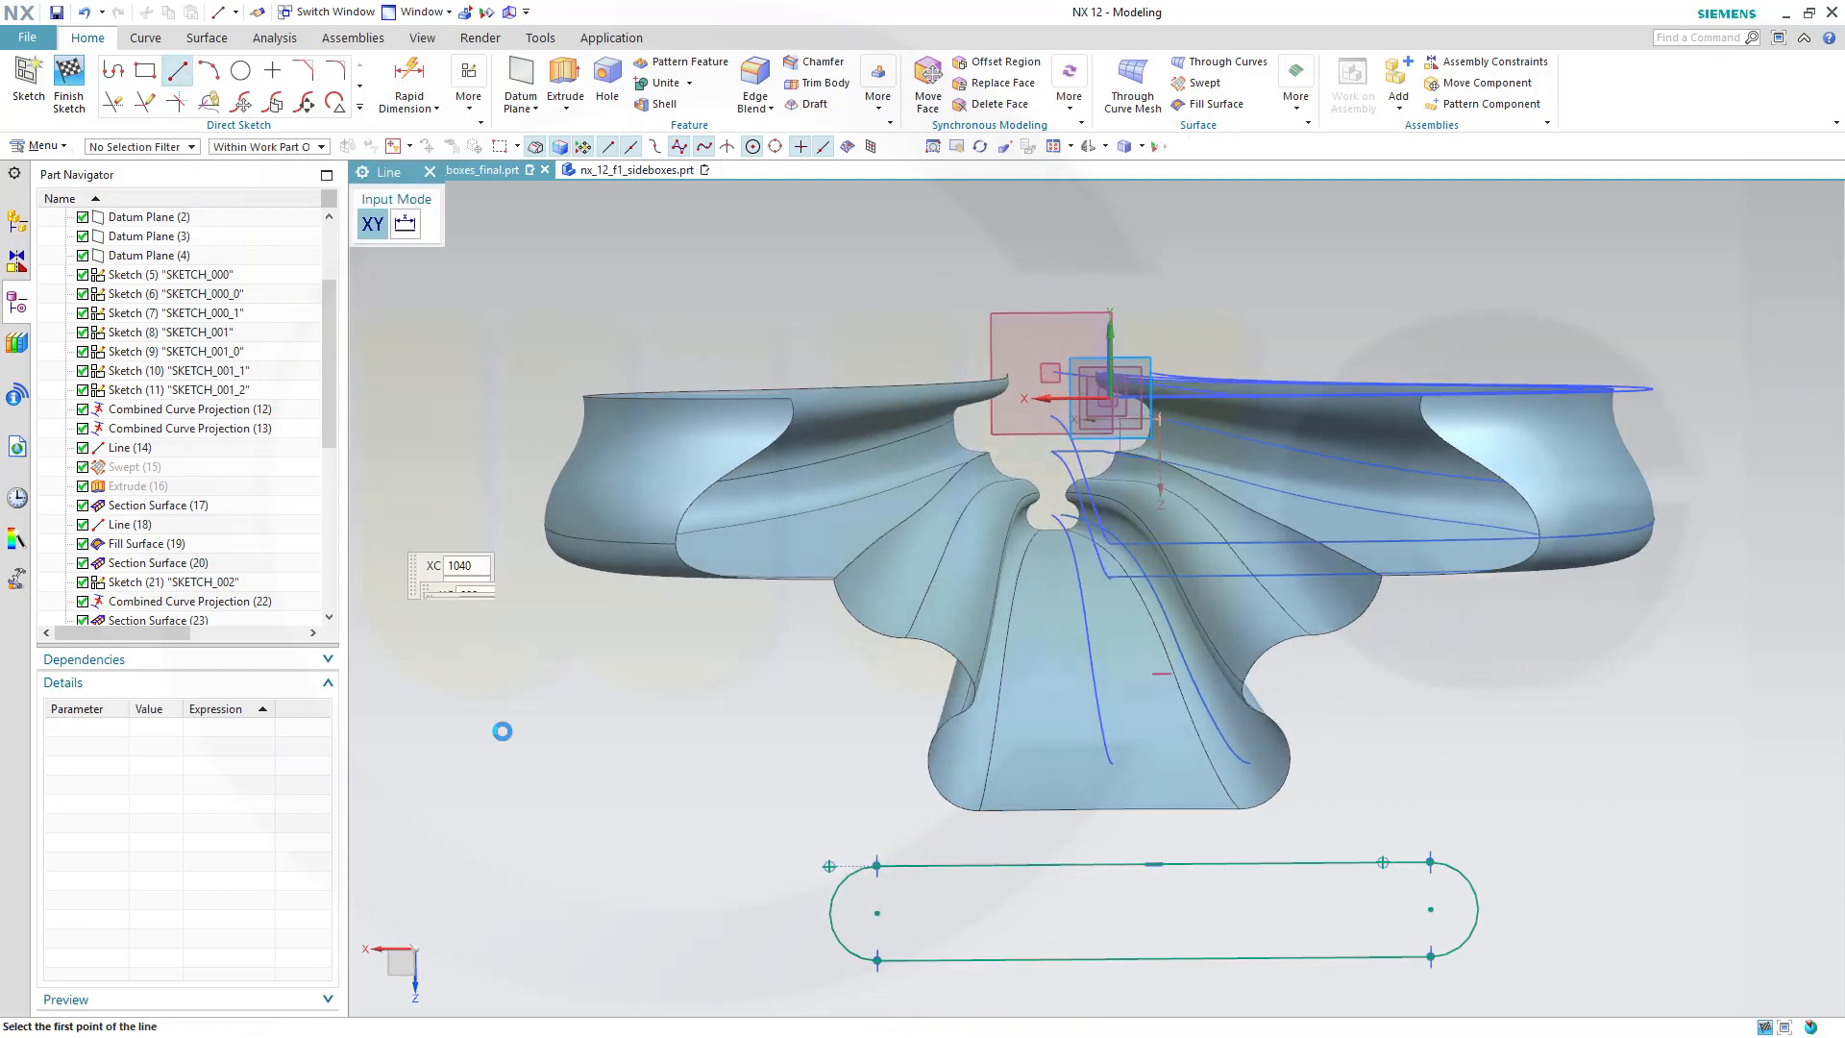
pyautogui.click(876, 912)
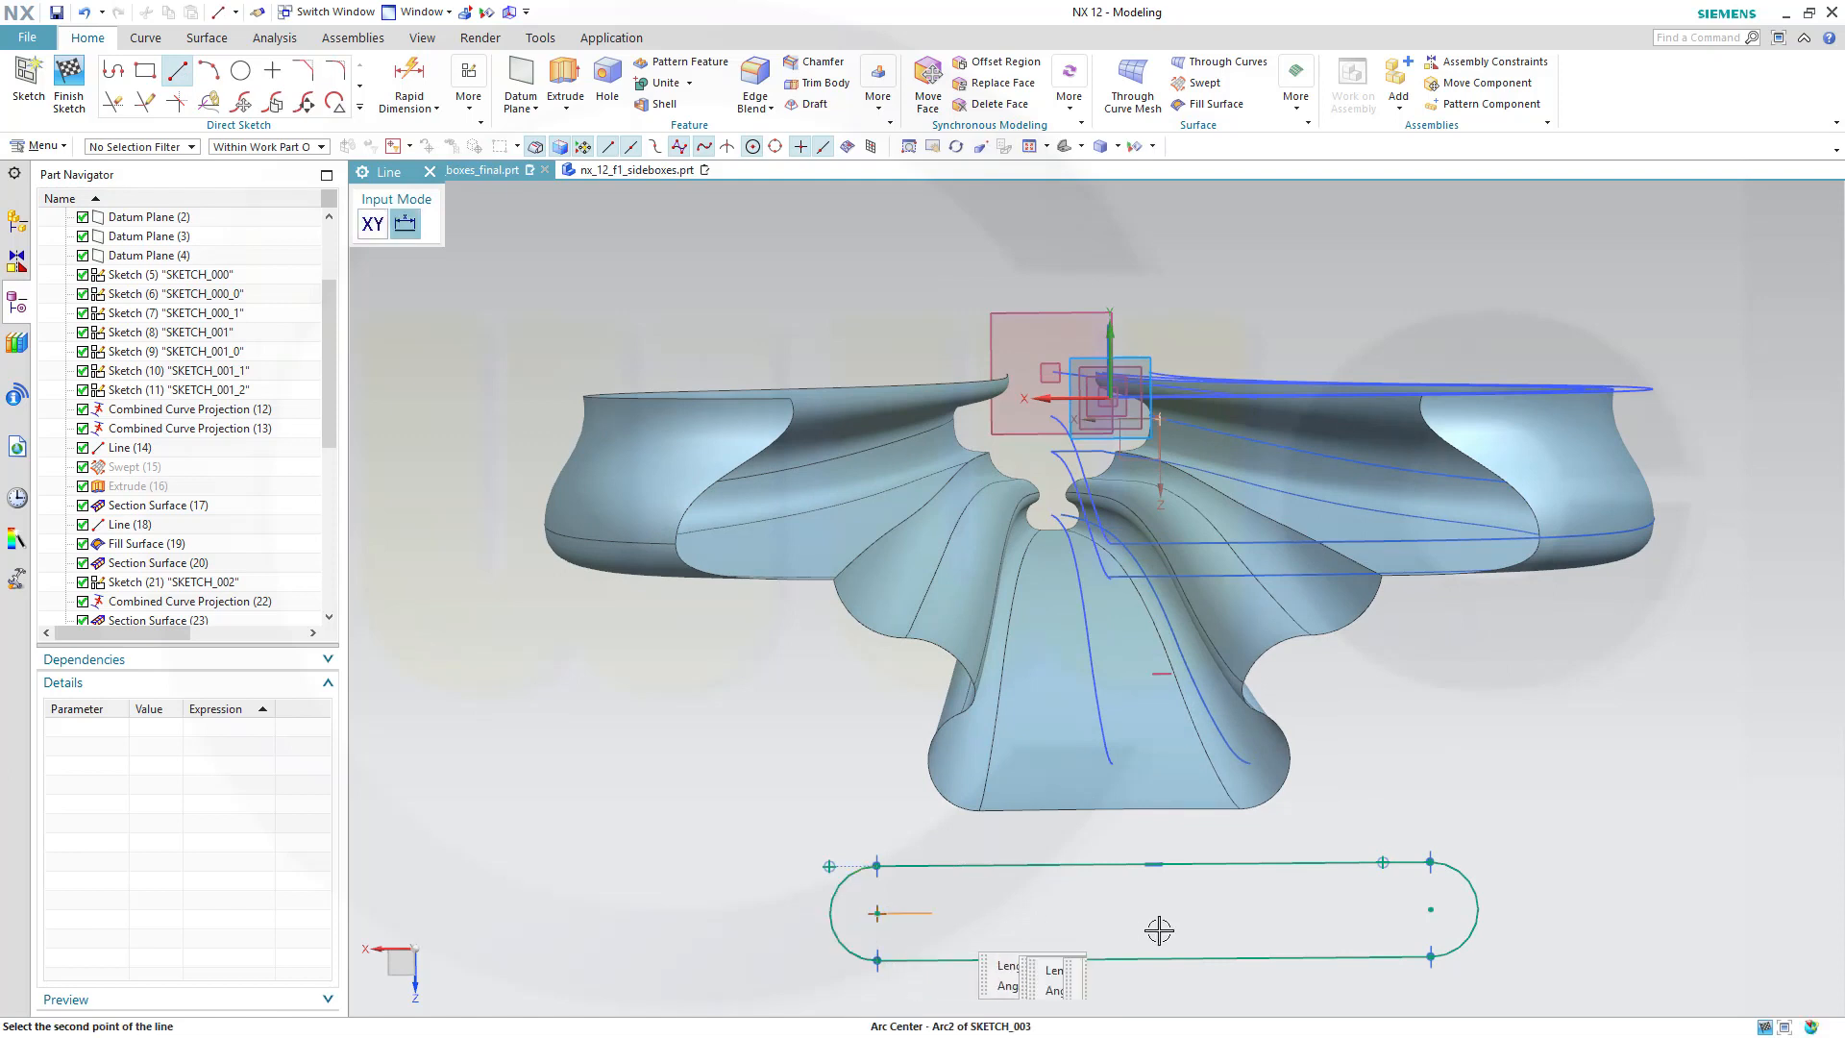
pyautogui.click(1431, 911)
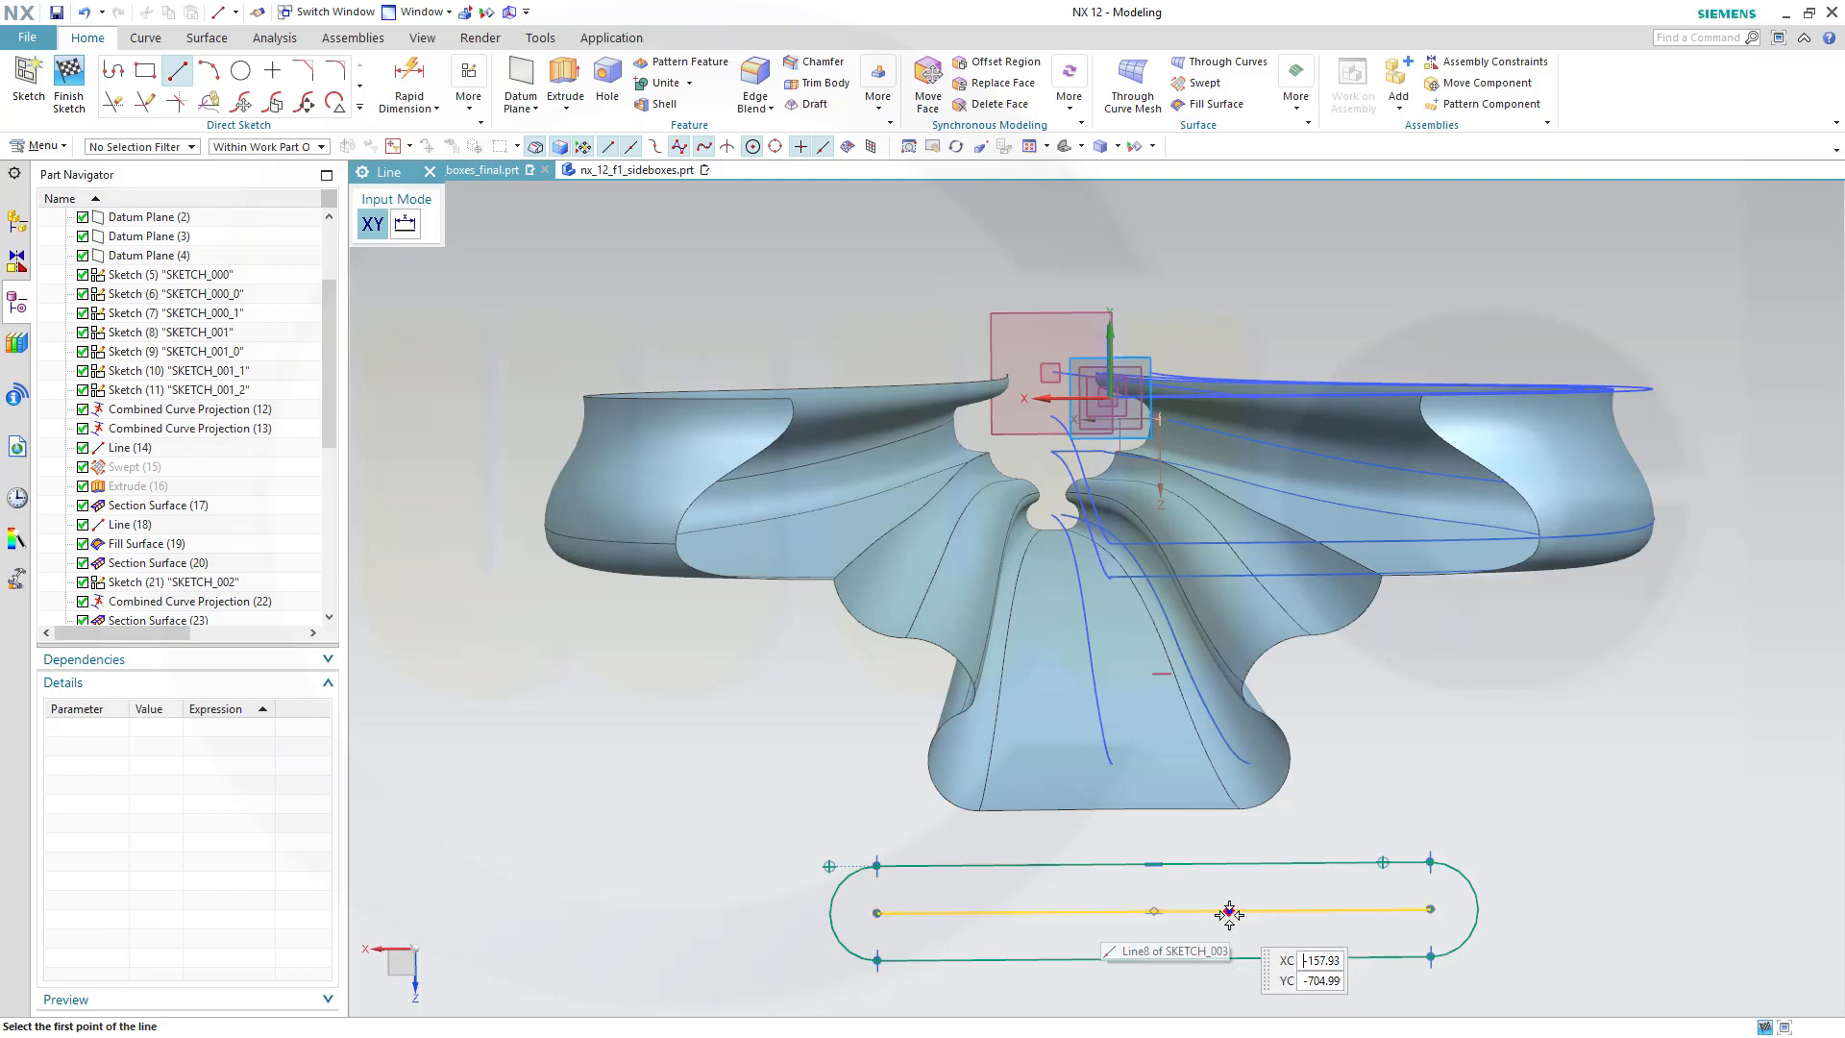
pyautogui.press('Escape')
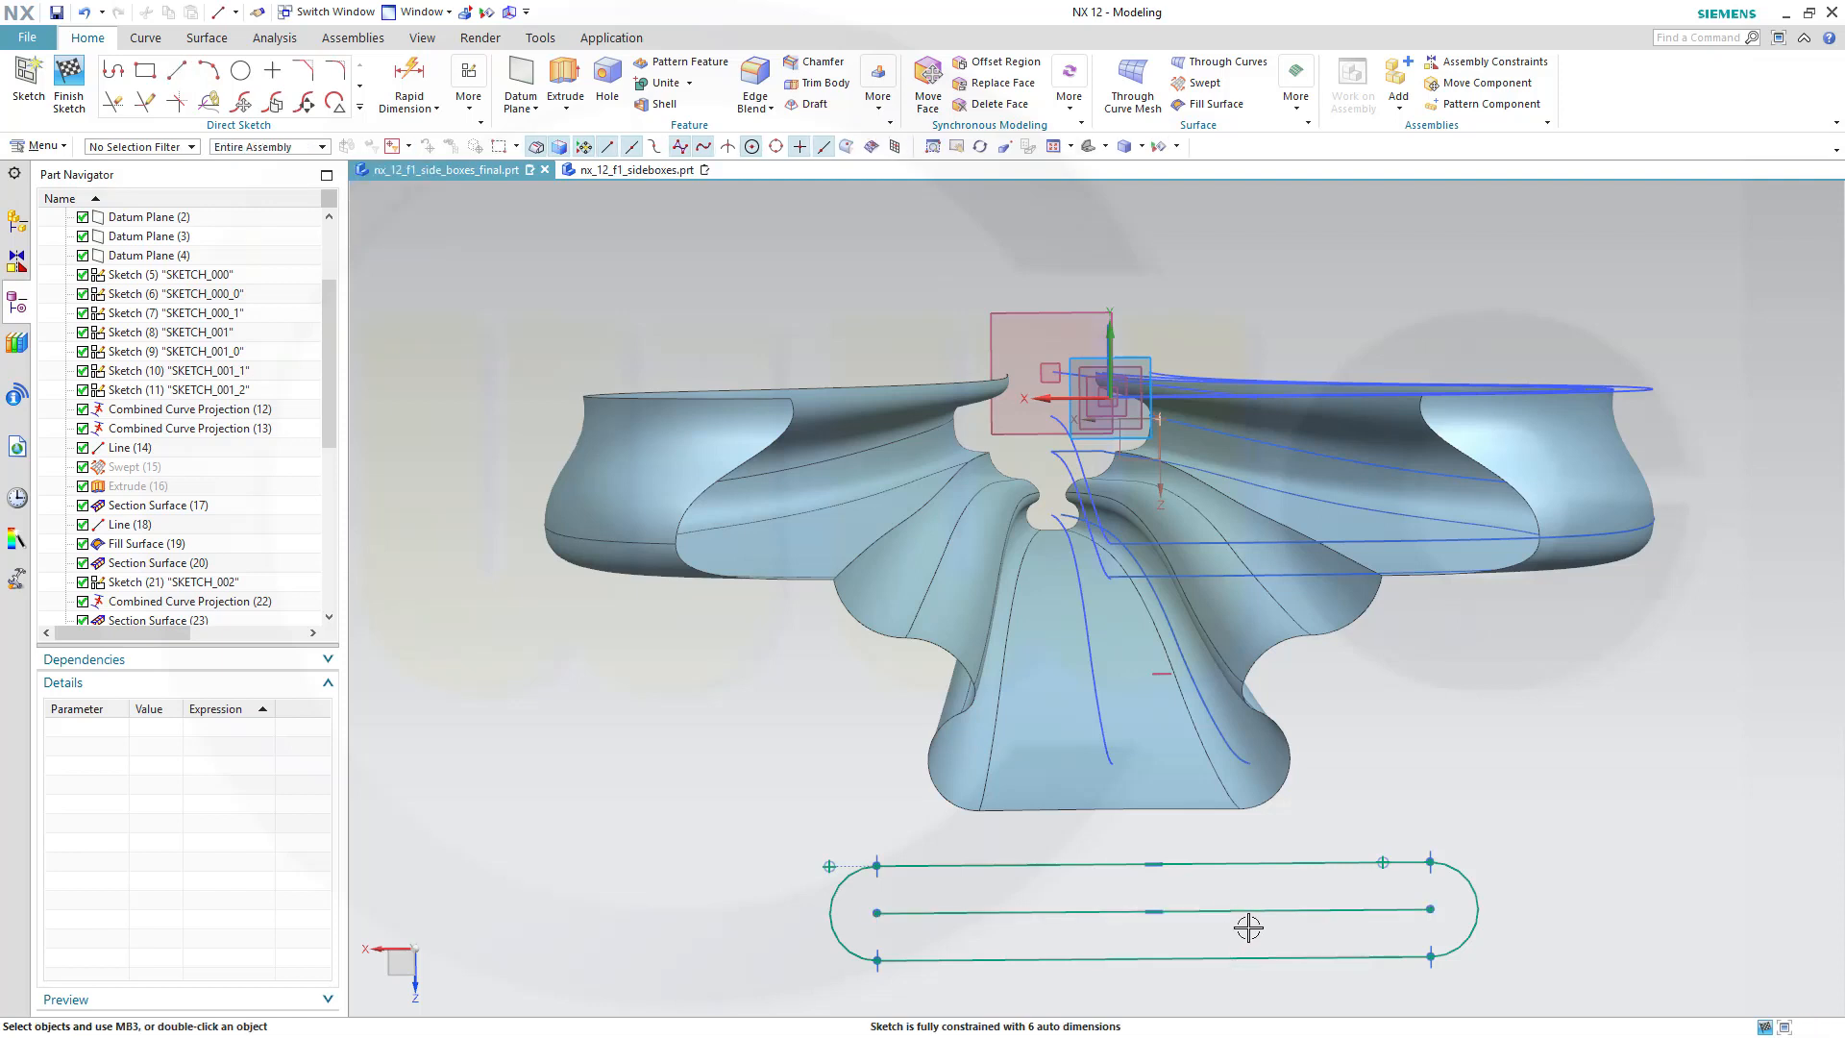
pyautogui.click(1270, 915)
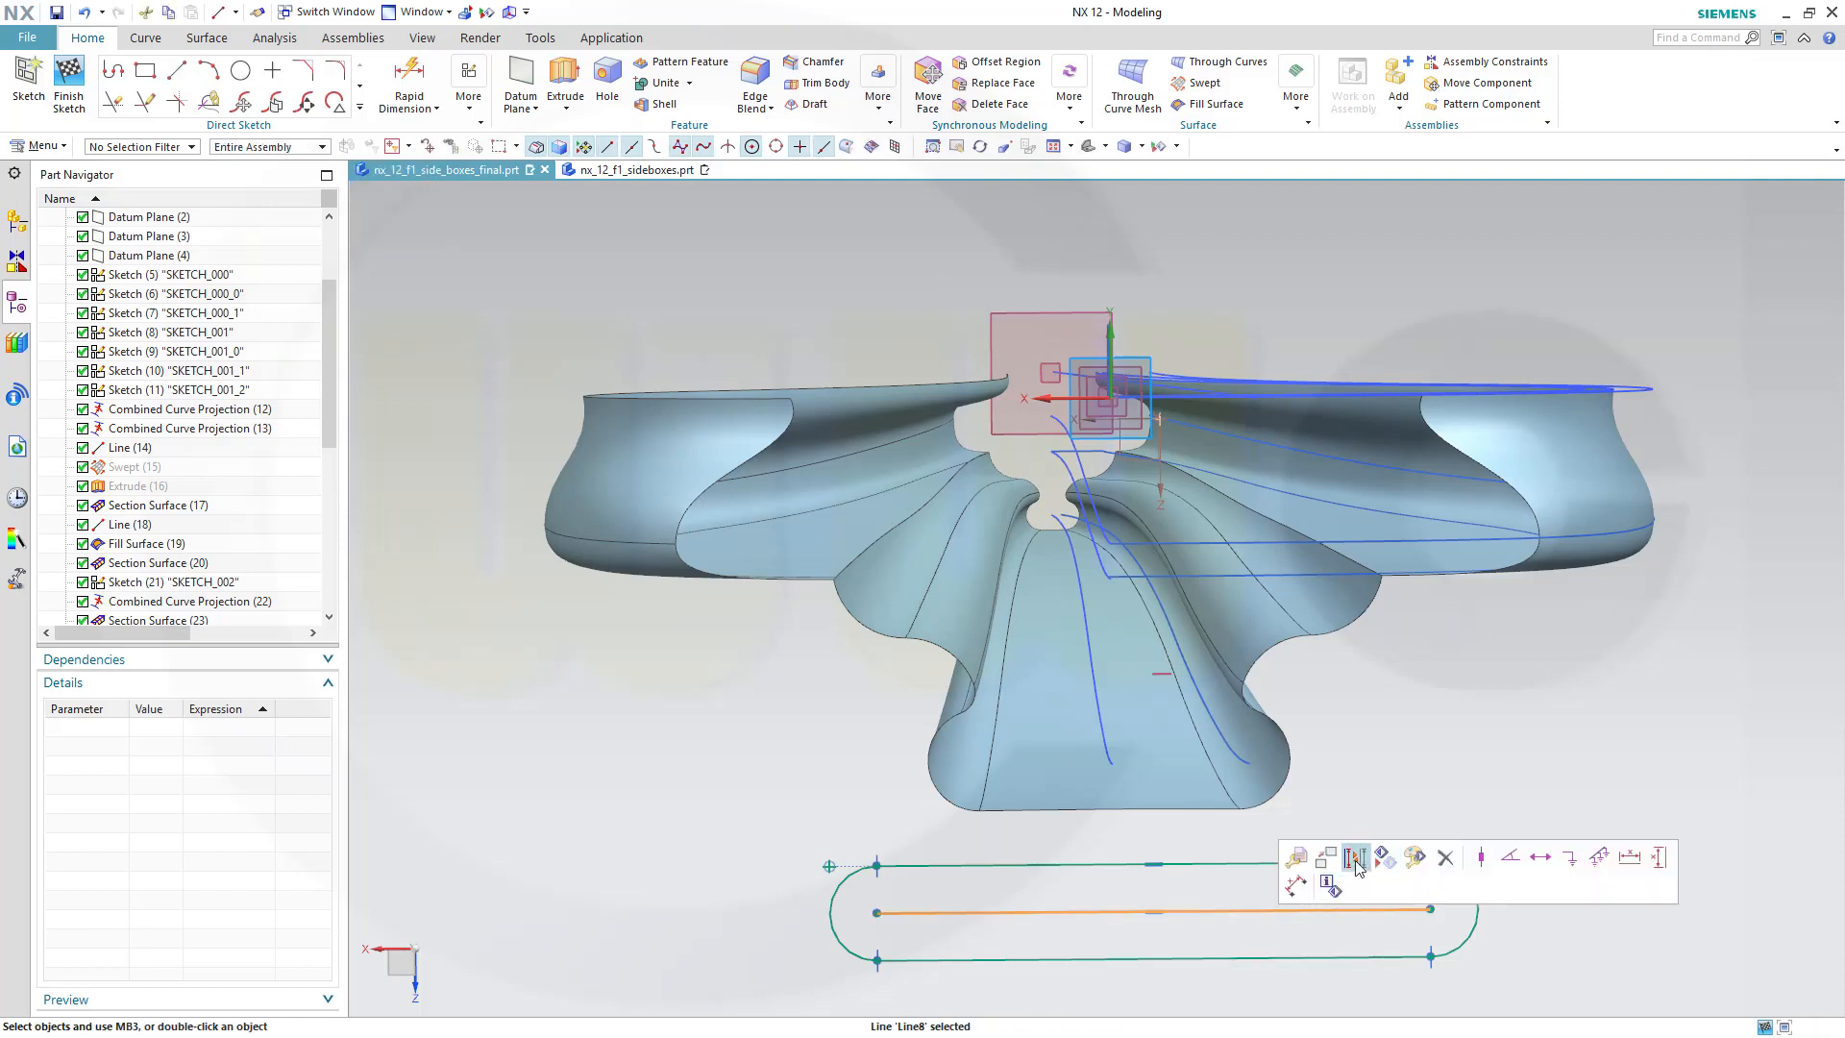
pyautogui.click(1384, 857)
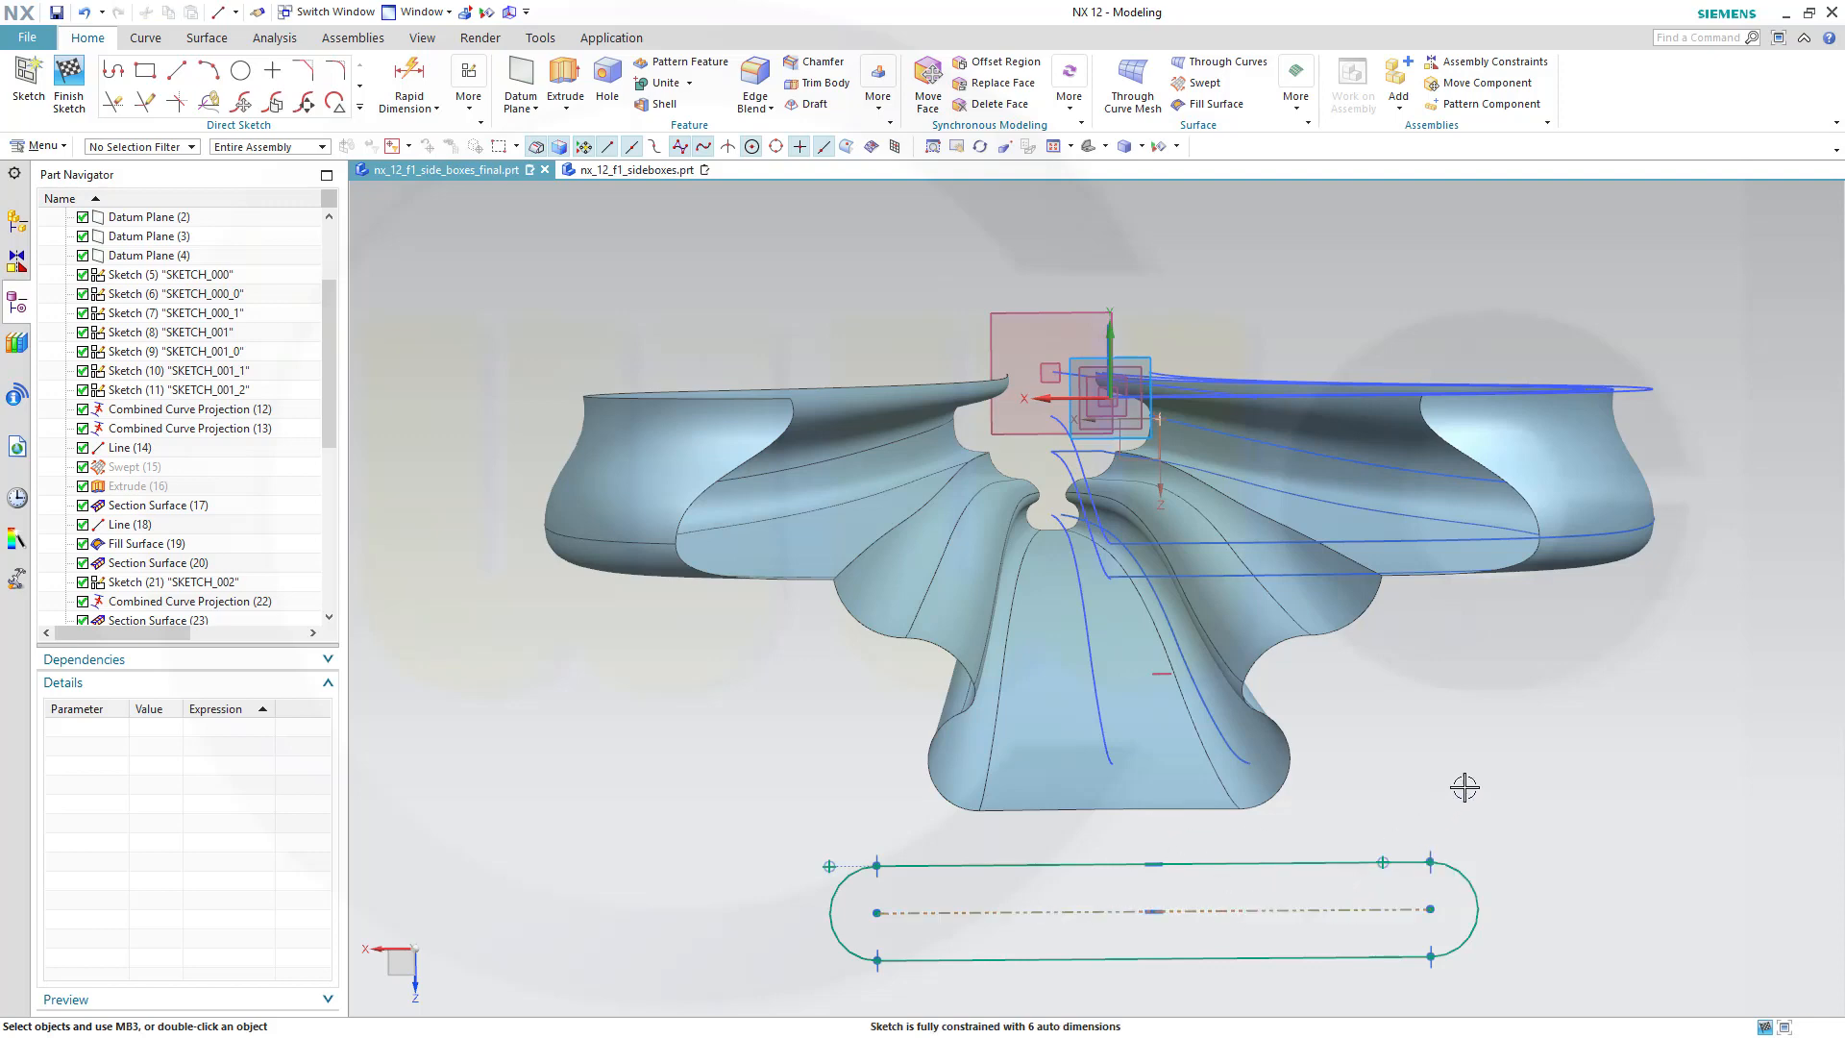
pyautogui.moveTo(1465, 787)
pyautogui.mouseDown(button='middle')
pyautogui.moveTo(1474, 745)
pyautogui.moveTo(1451, 778)
pyautogui.moveTo(1461, 881)
pyautogui.mouseUp(button='middle')
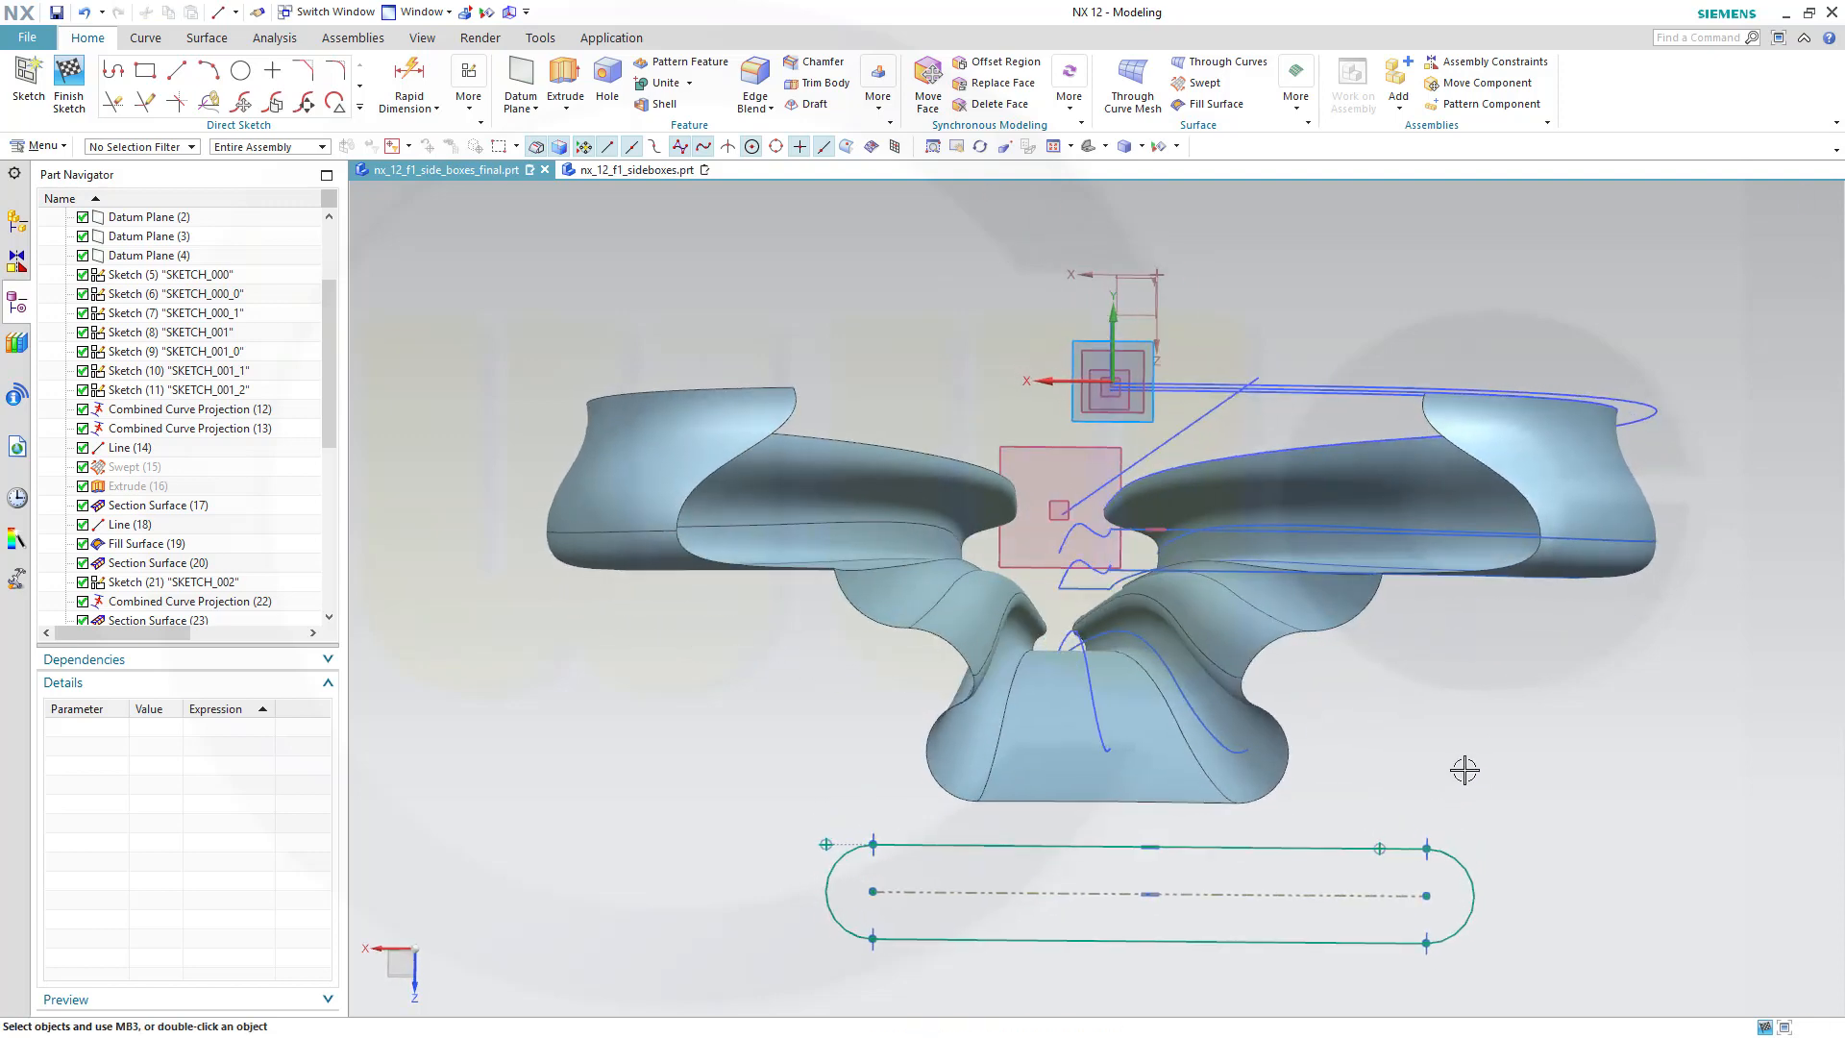
pyautogui.click(1149, 893)
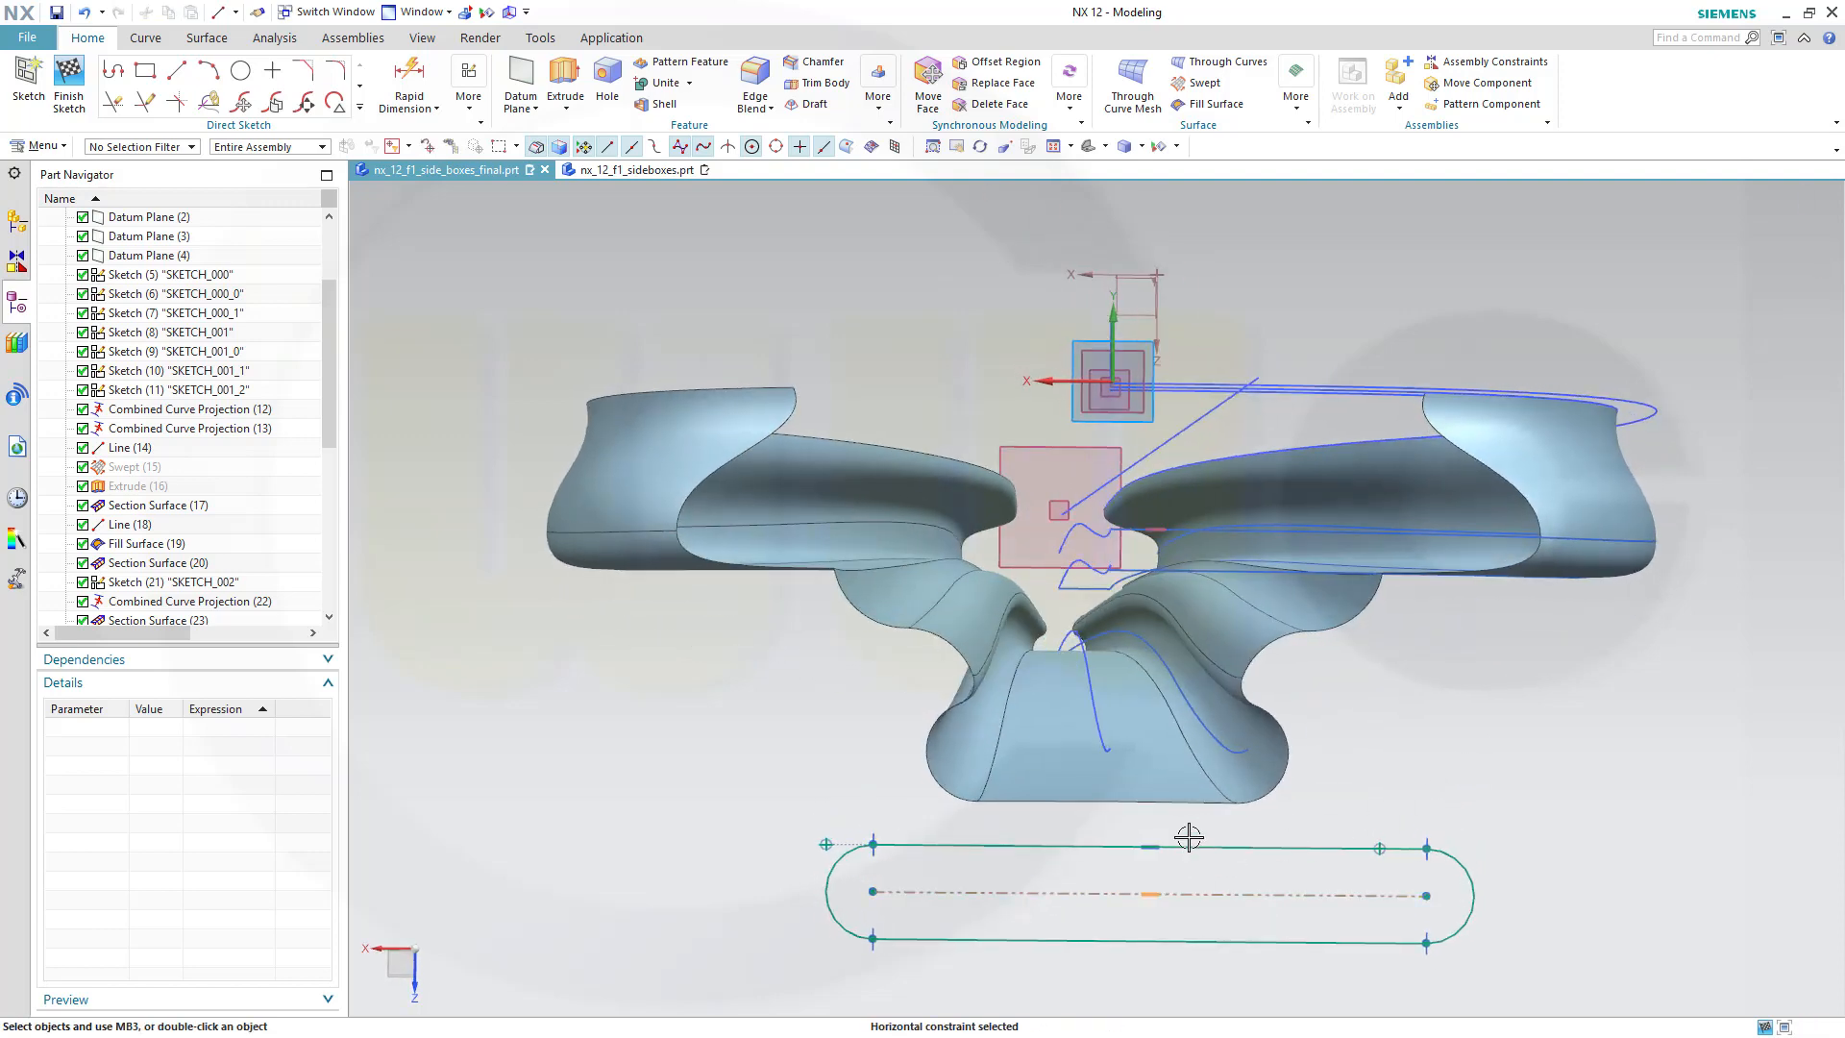
pyautogui.click(1110, 748)
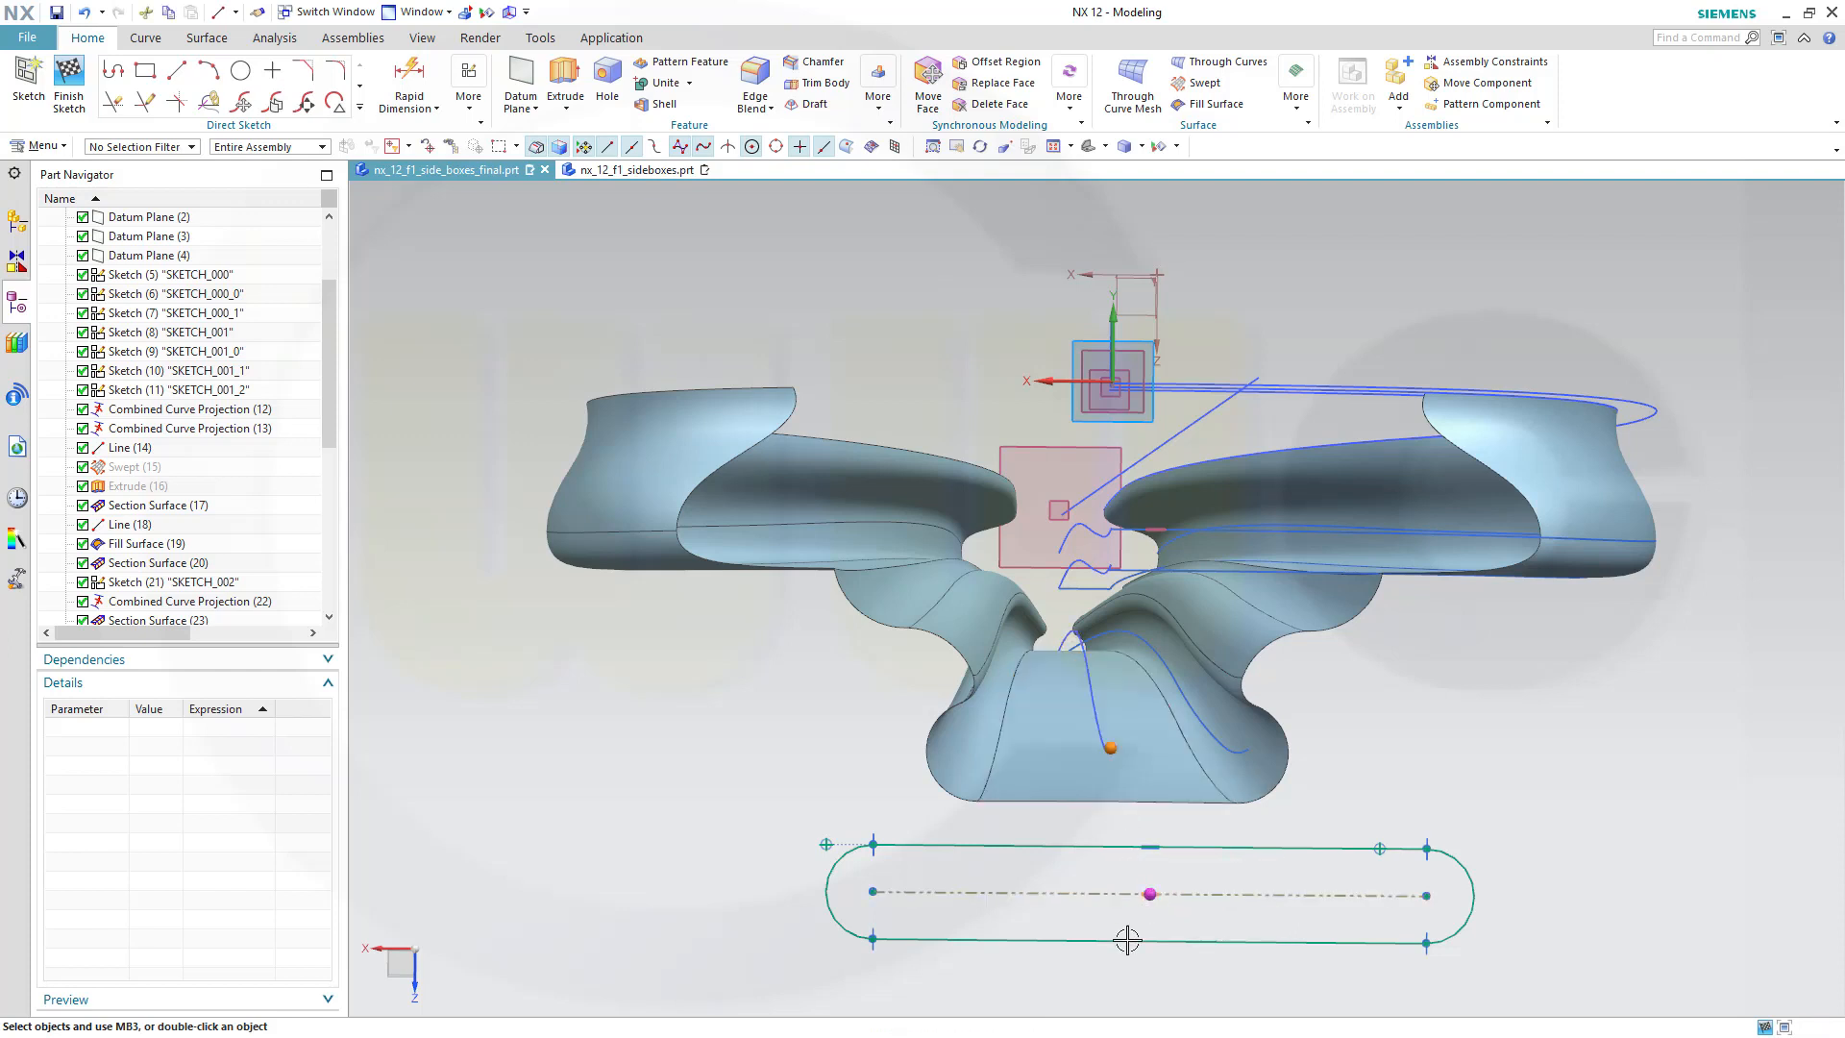
pyautogui.press('Escape')
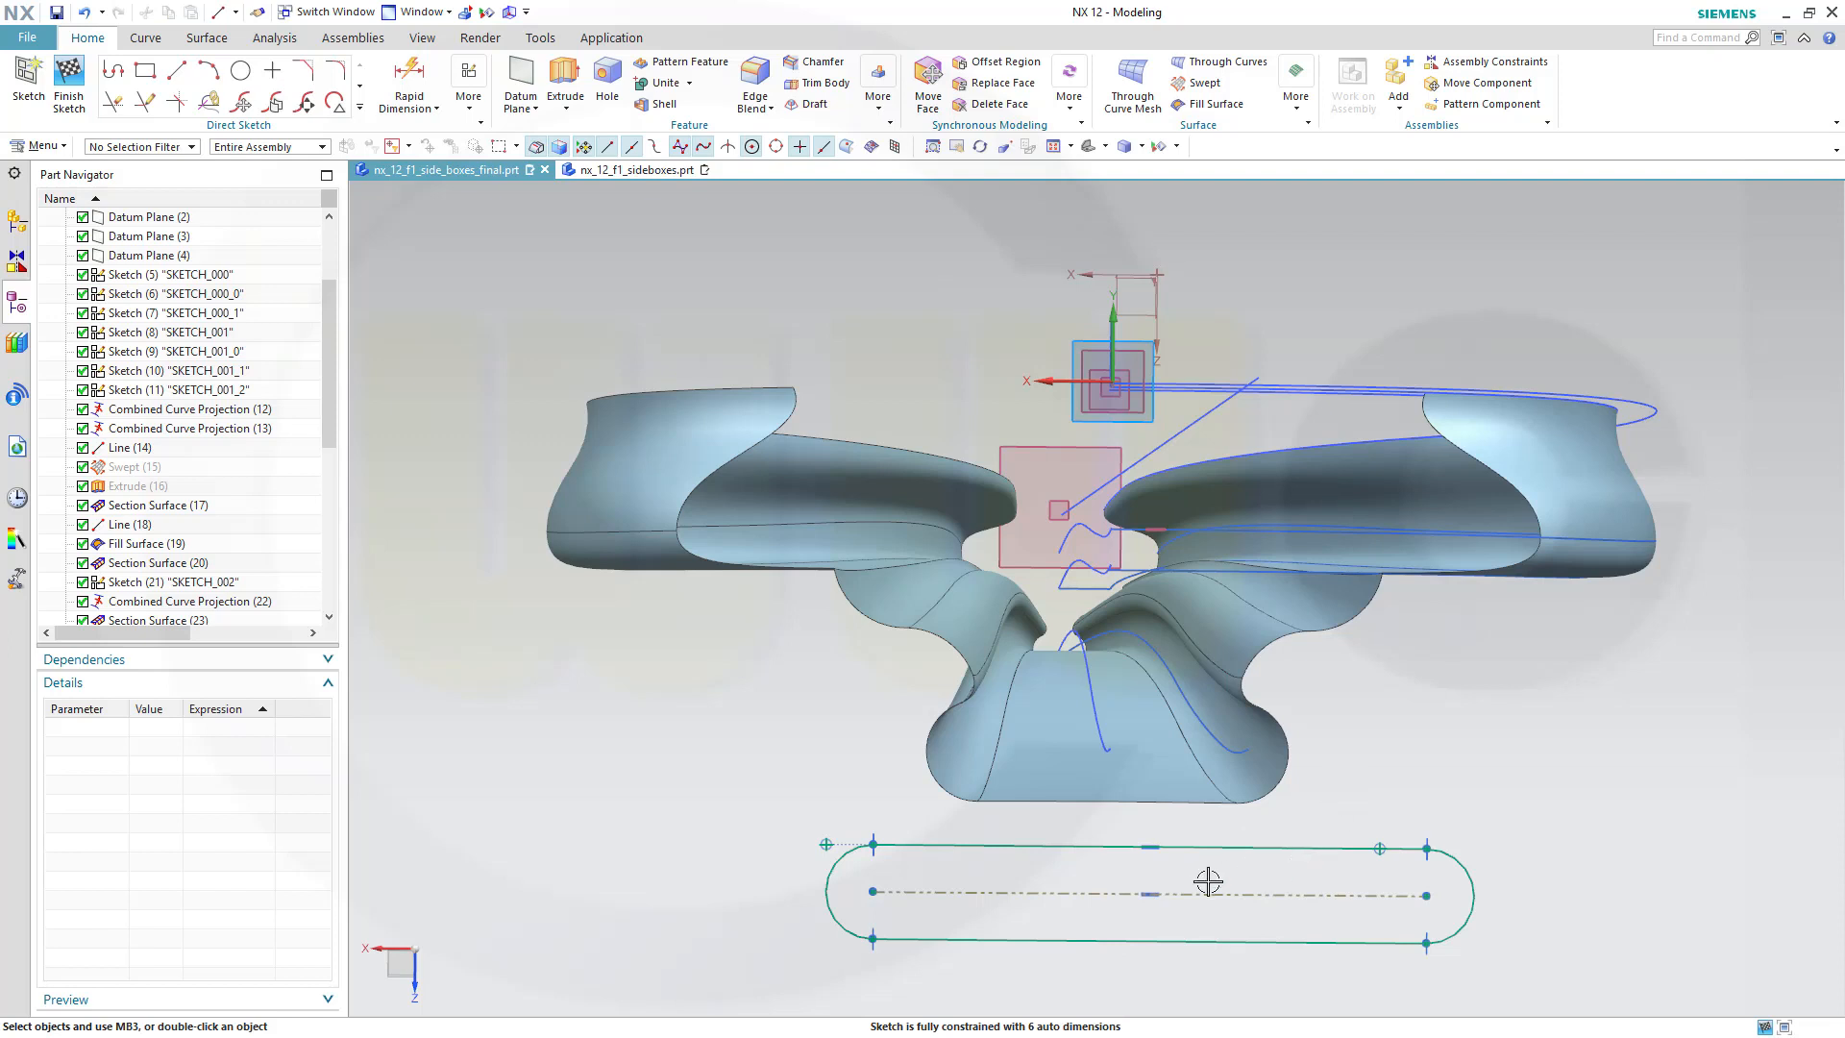
# Make the slot centreline's midpoint coincident with the start point of Spline2_1 of SKETCH_001_1.
pyautogui.click(1151, 895)
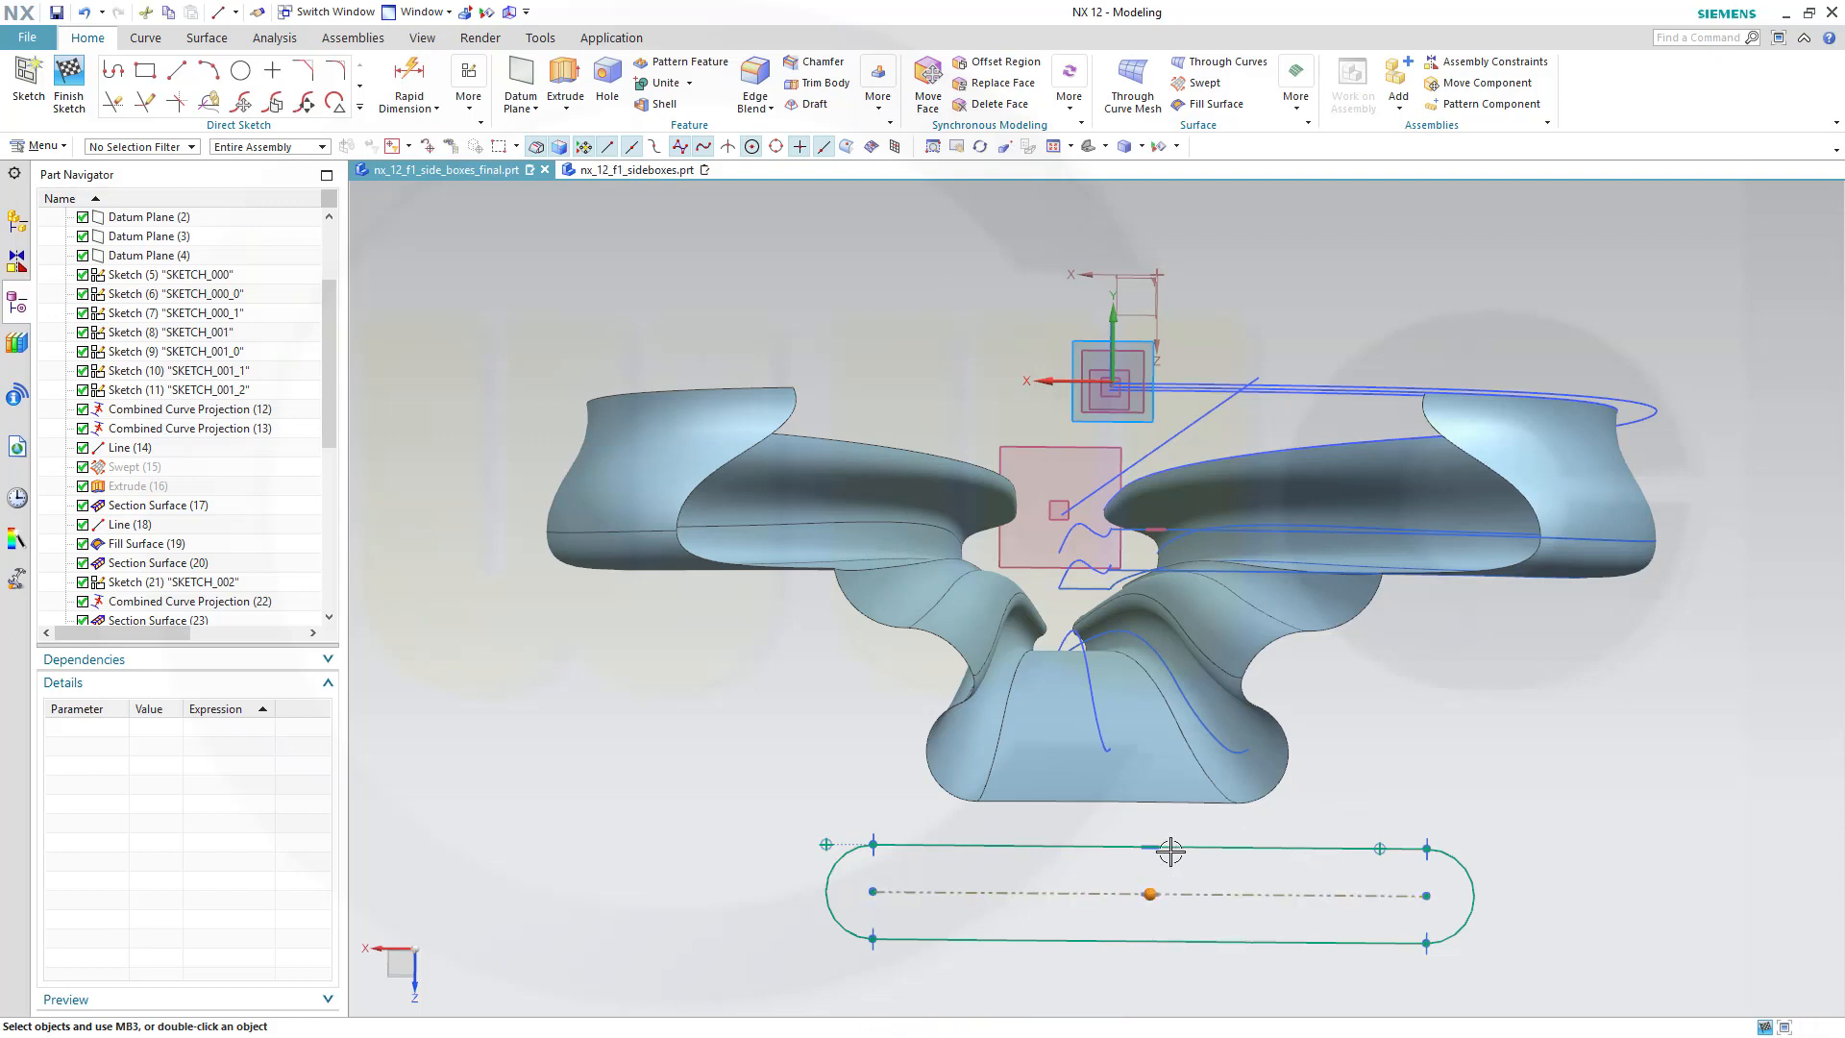
pyautogui.click(1110, 749)
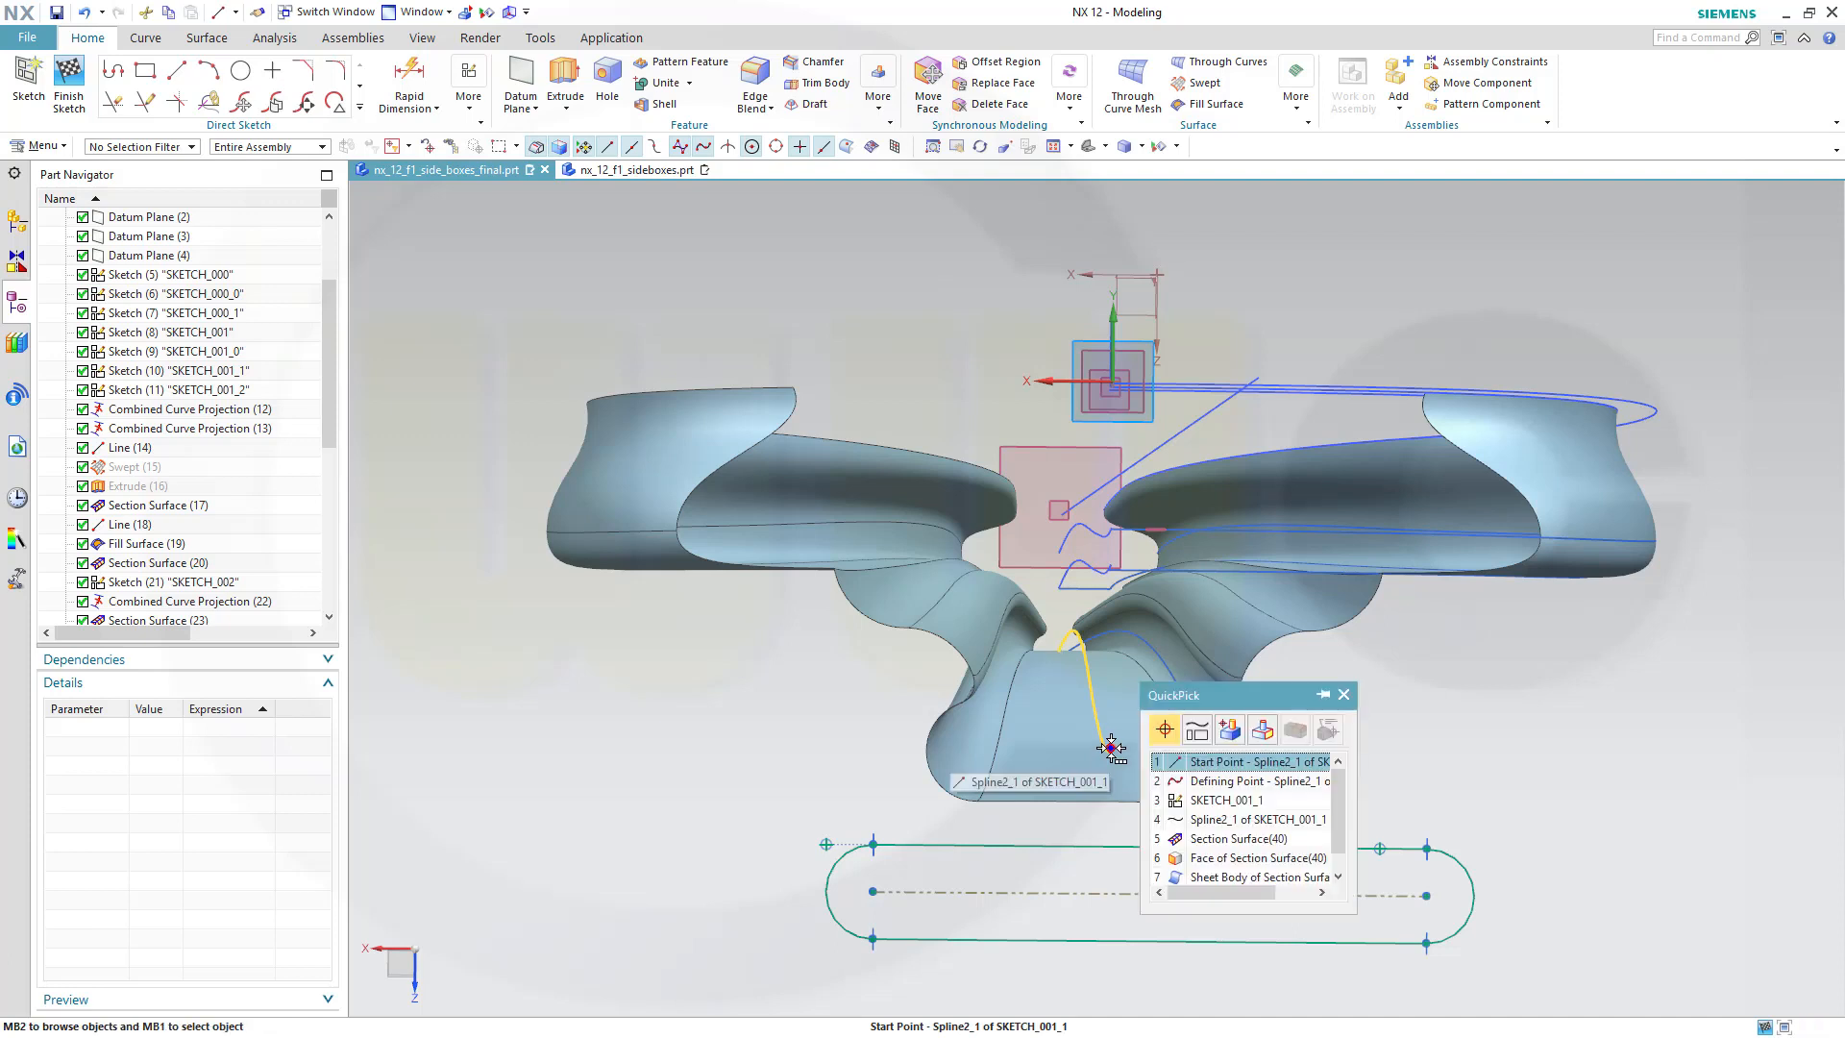
pyautogui.click(1205, 761)
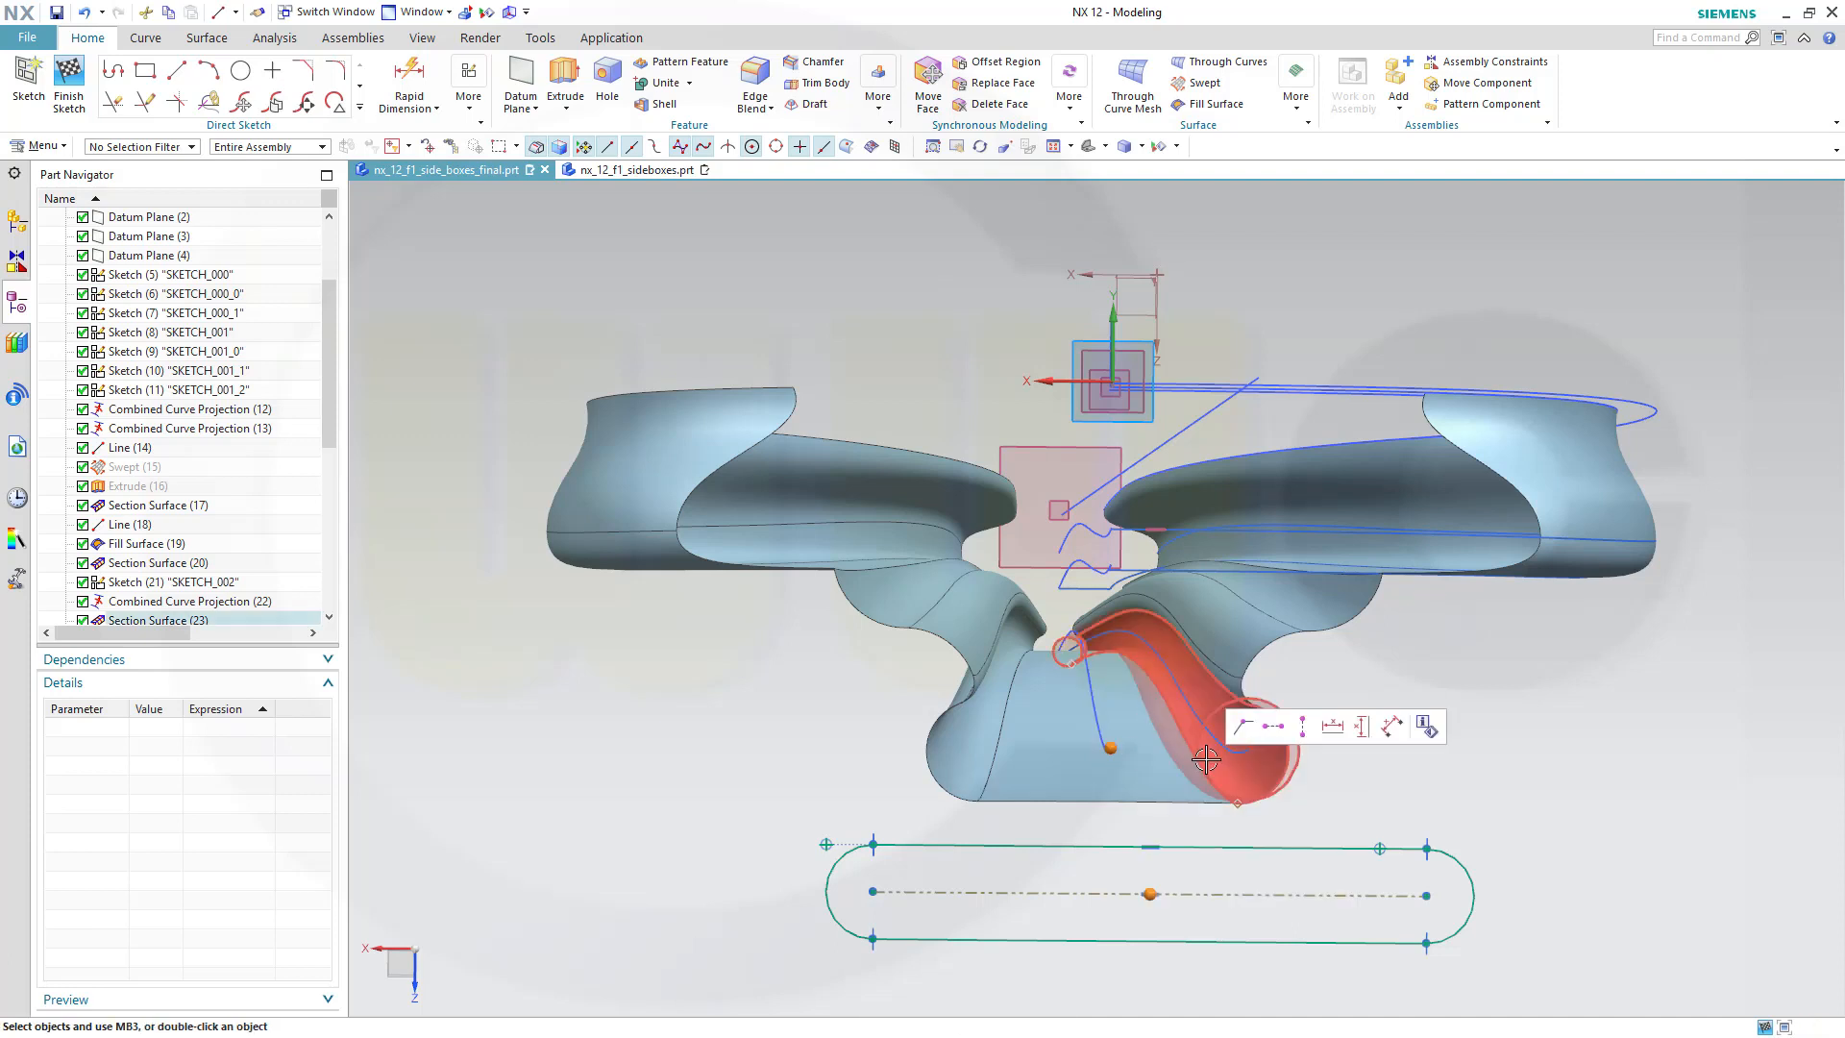
pyautogui.click(1243, 728)
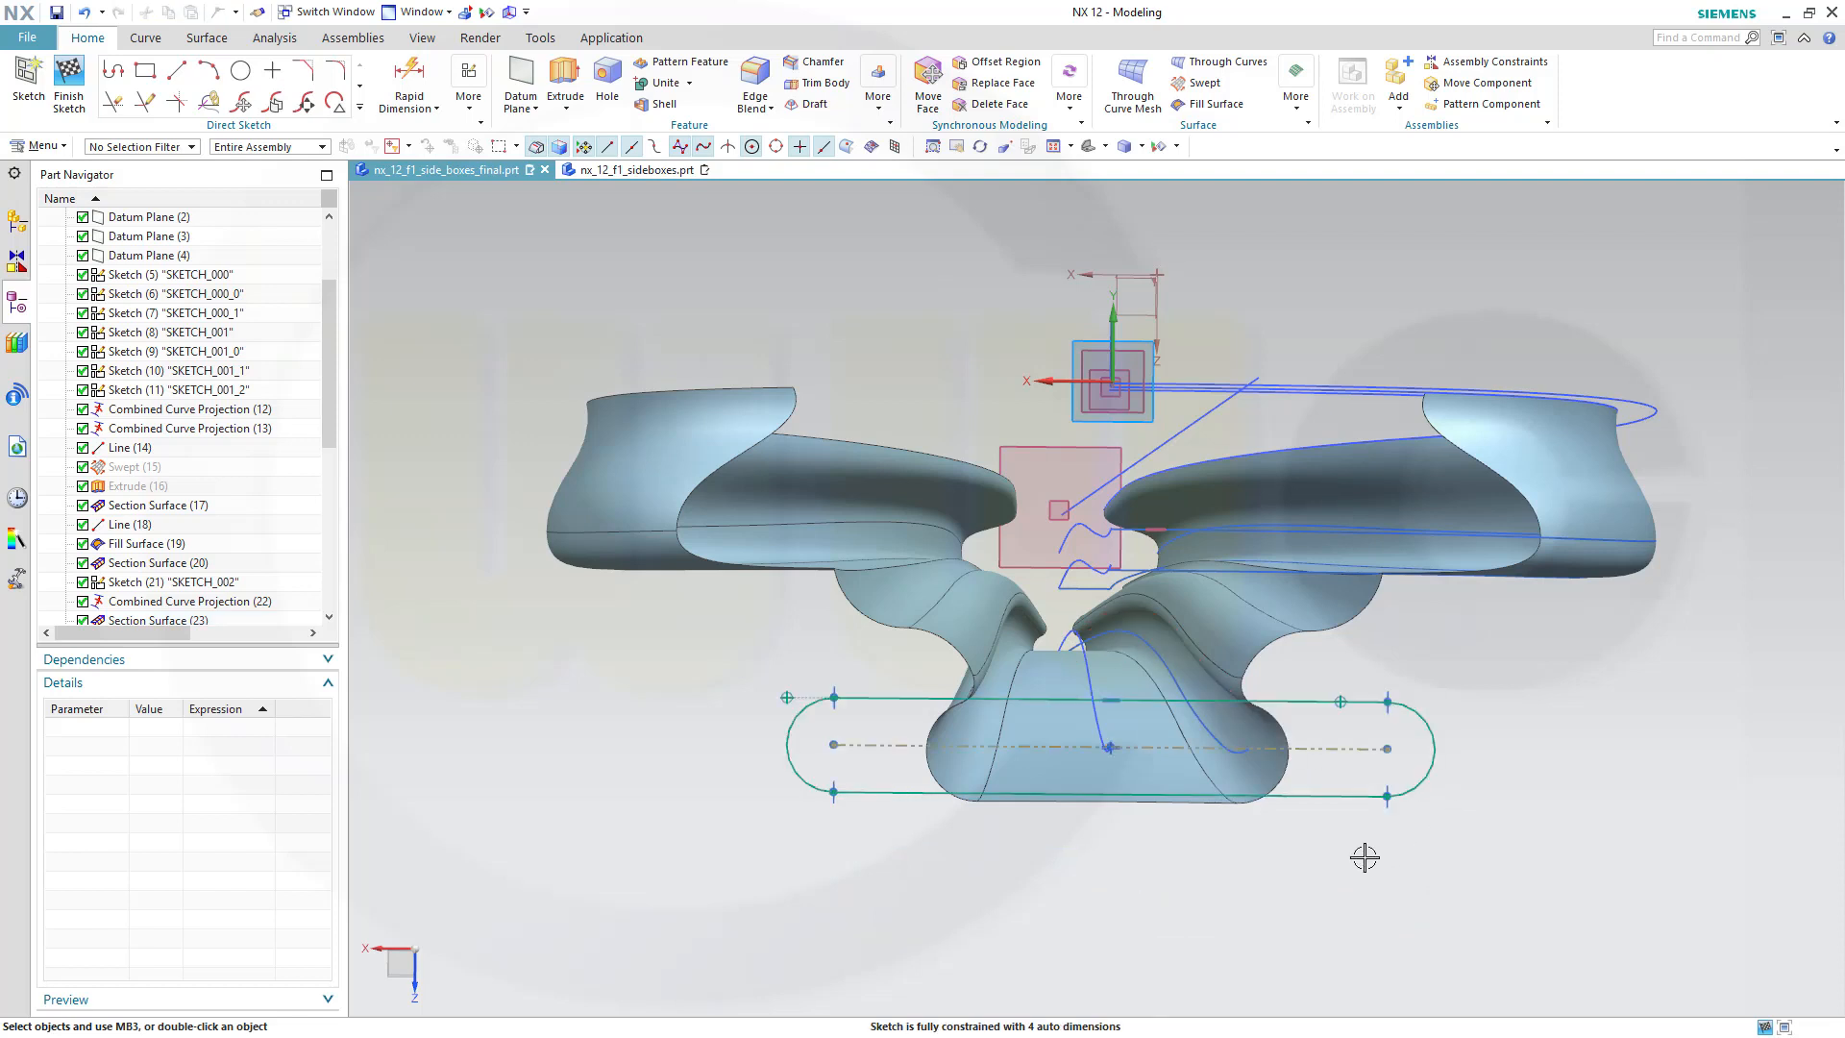
# Shorten the slot and slightly increase its height so it roughly encloses the side boxes' central uppermost duct, and finish the sketch.
pyautogui.moveTo(1390, 750); pyautogui.dragTo(1274, 754)
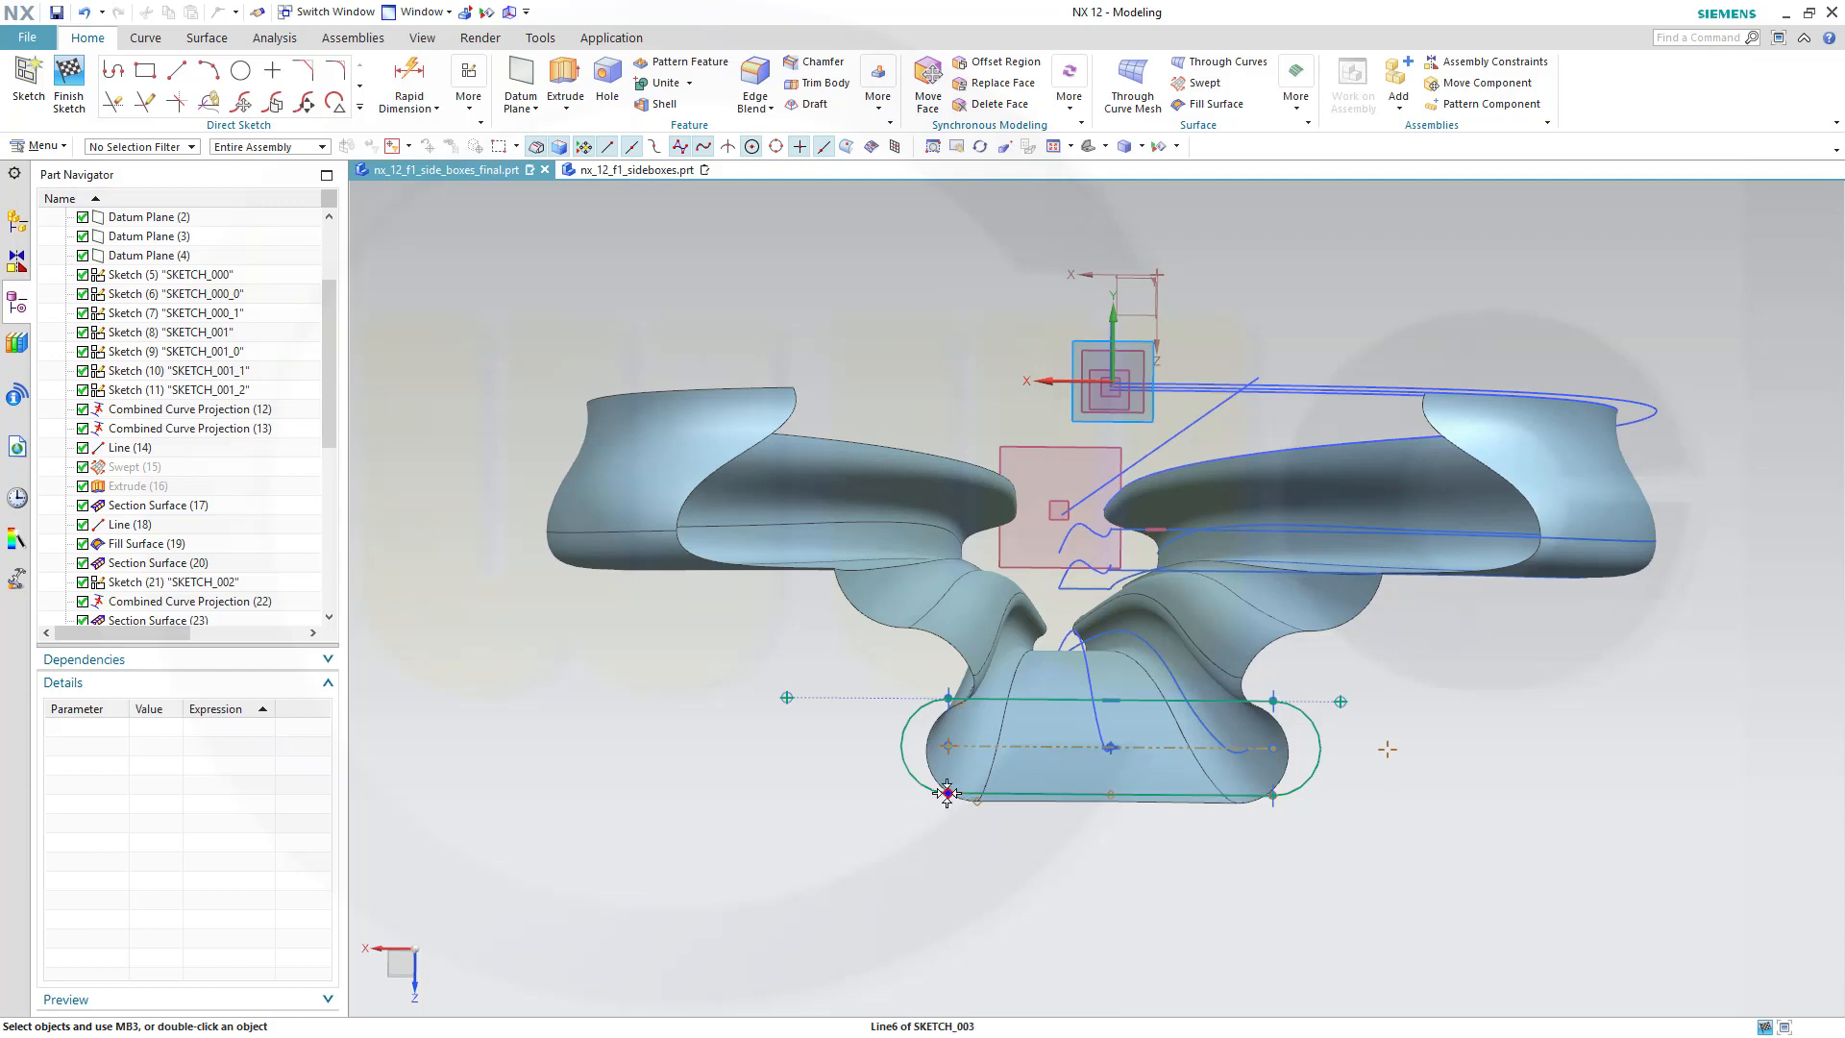
pyautogui.moveTo(945, 800); pyautogui.dragTo(943, 801)
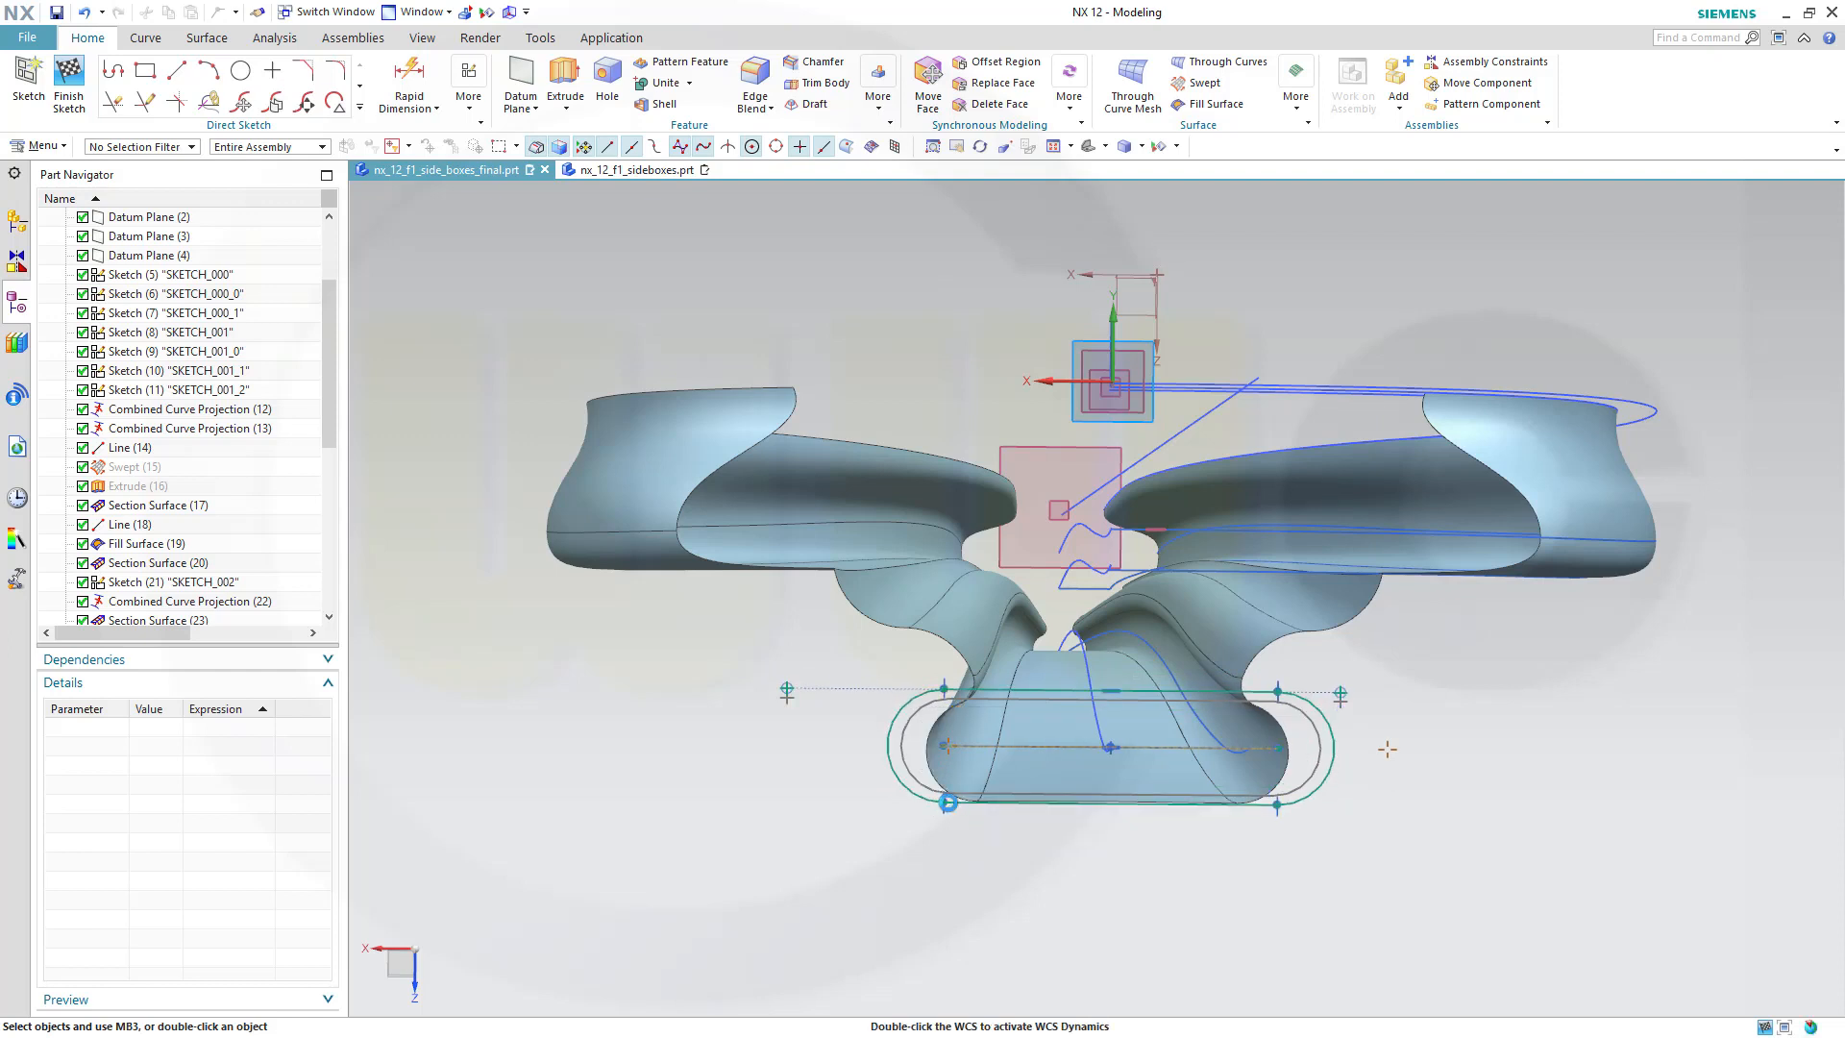
pyautogui.click(69, 96)
# Create a line across the open end from the lower notch corner, the Trim Sheet (34) edge endpoint, to the matching corner on the mirrored side.
pyautogui.moveTo(689, 474)
pyautogui.mouseDown(button='middle')
pyautogui.moveTo(1041, 840)
pyautogui.moveTo(1023, 849)
pyautogui.moveTo(1266, 837)
pyautogui.mouseUp(button='middle')
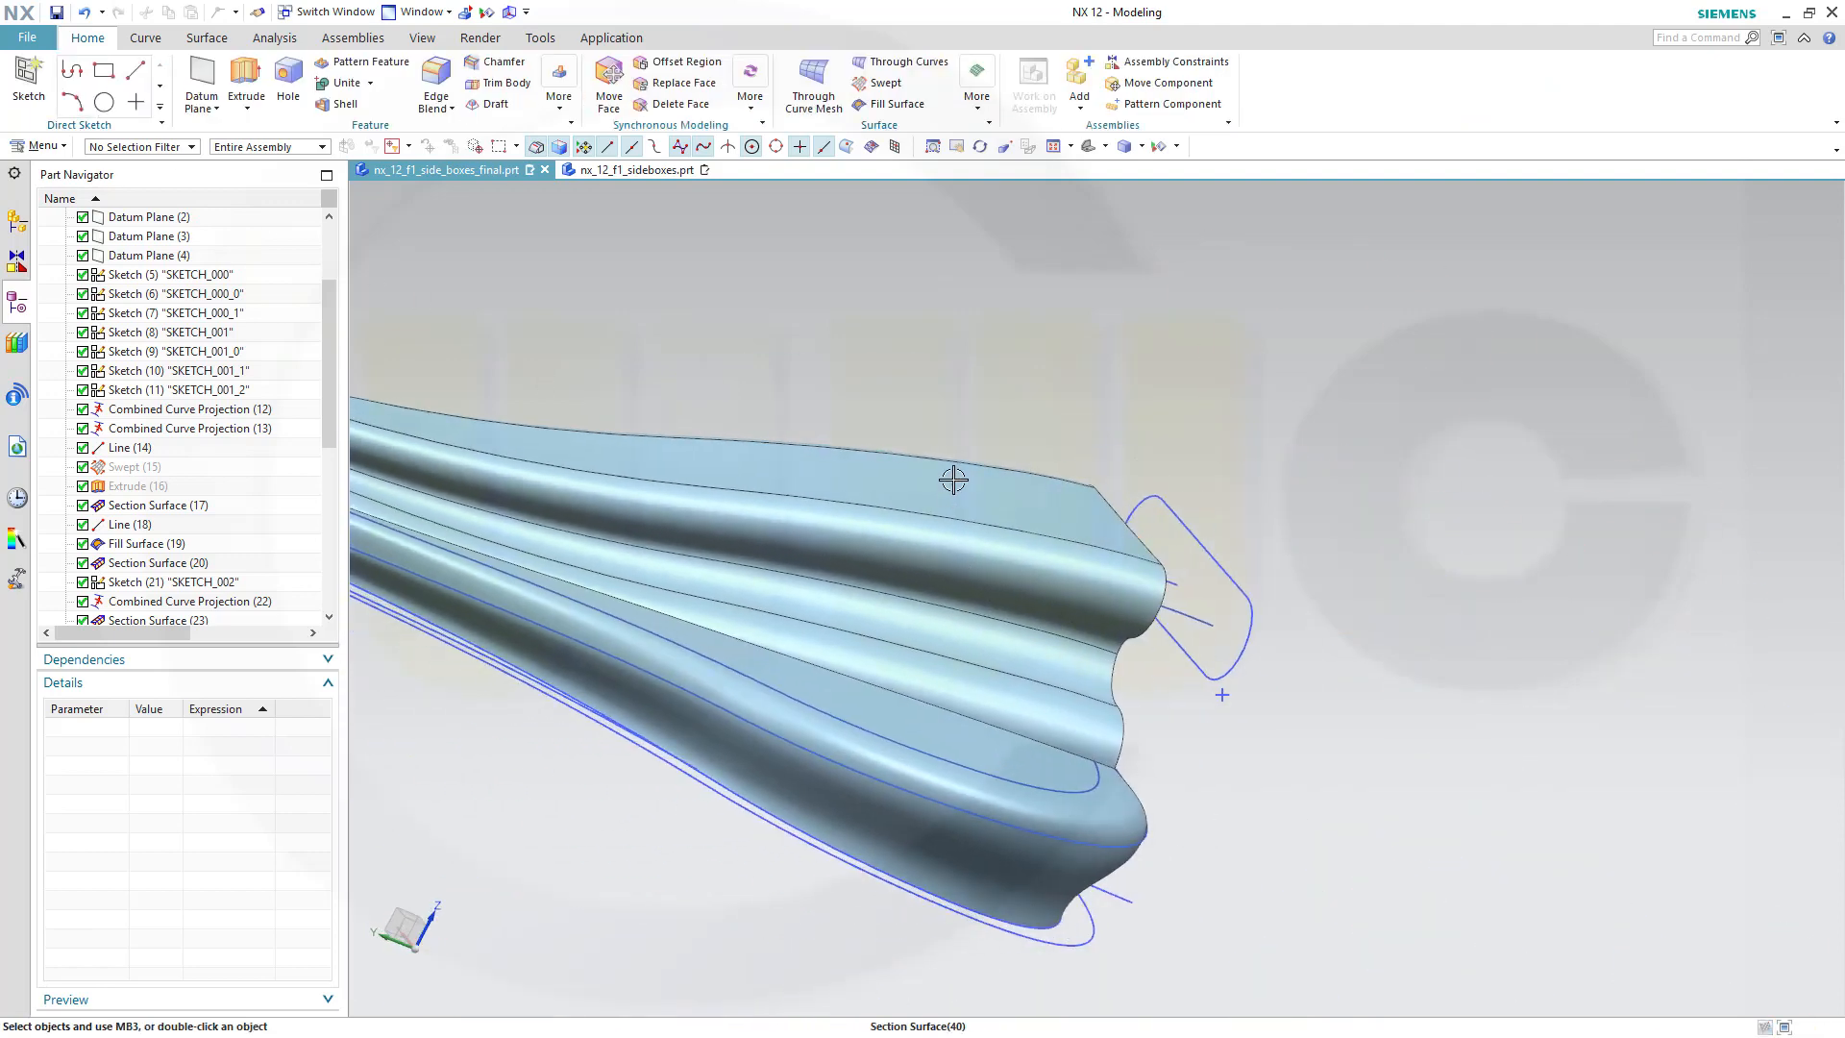
pyautogui.moveTo(953, 479); pyautogui.dragTo(894, 445, button='middle')
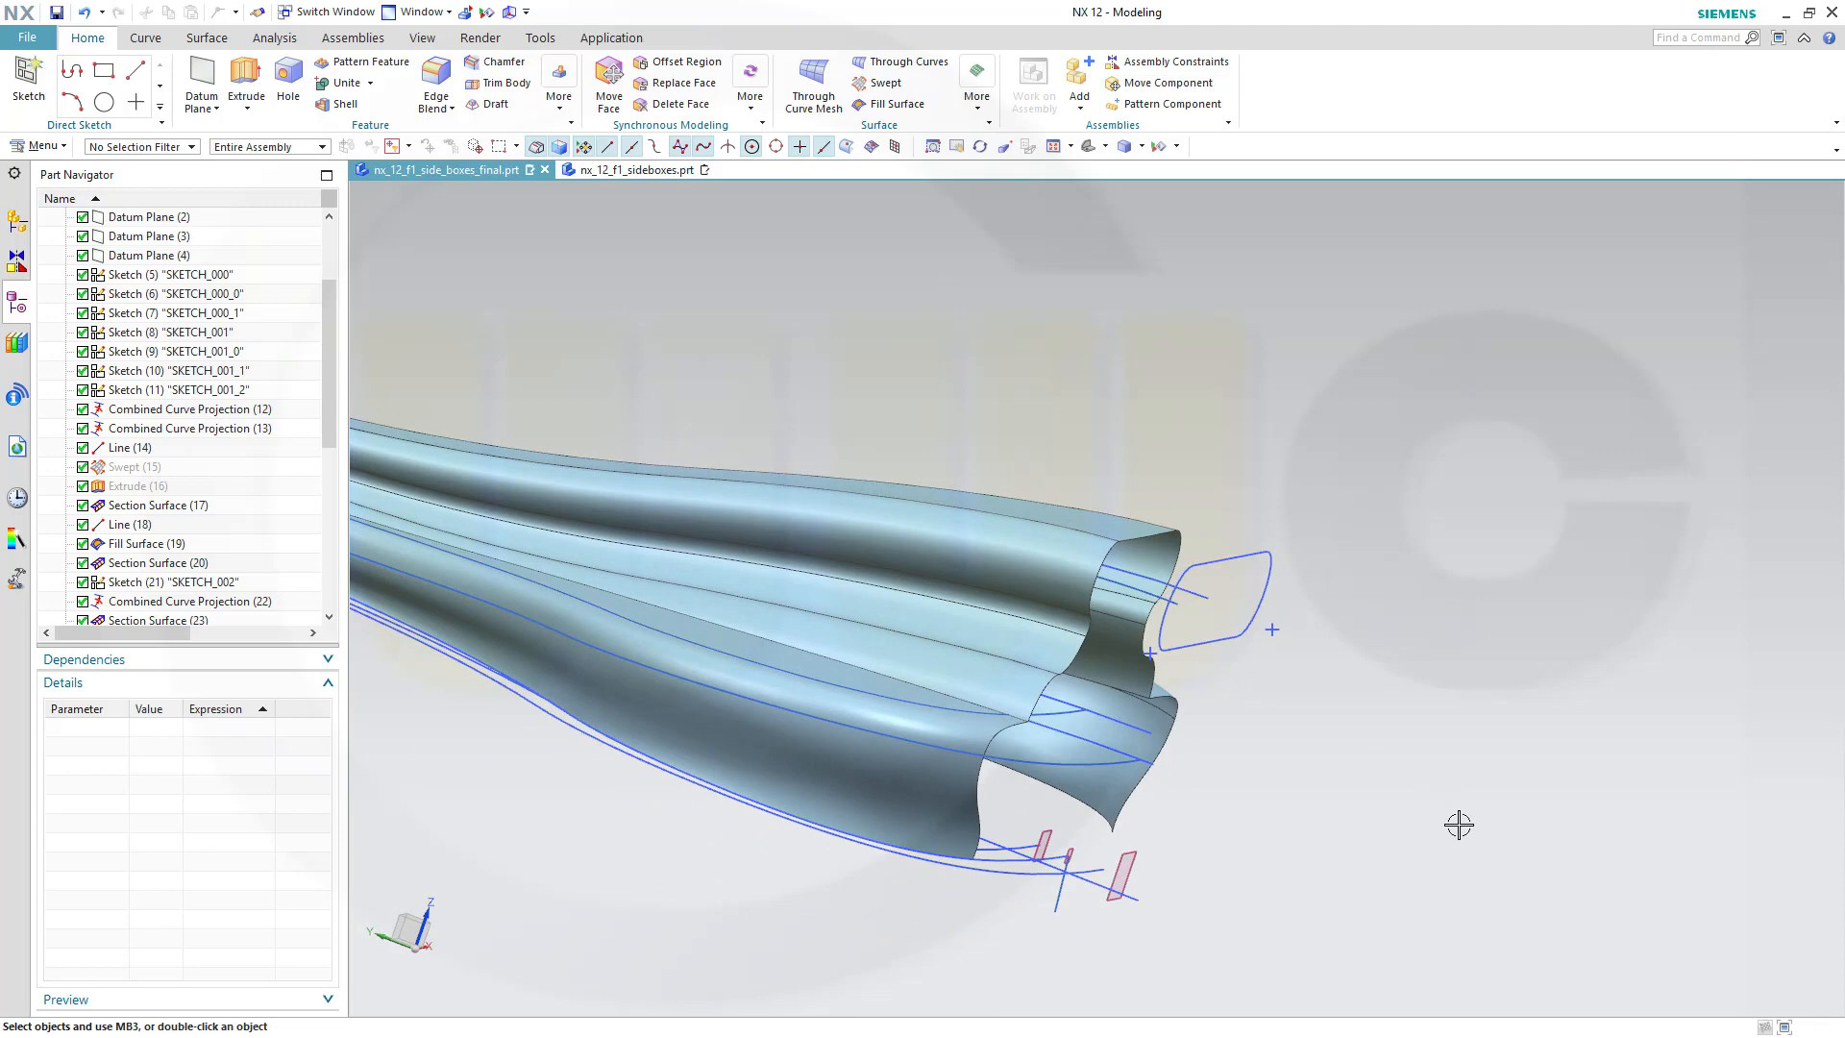
pyautogui.moveTo(1119, 810); pyautogui.dragTo(1259, 837, button='middle')
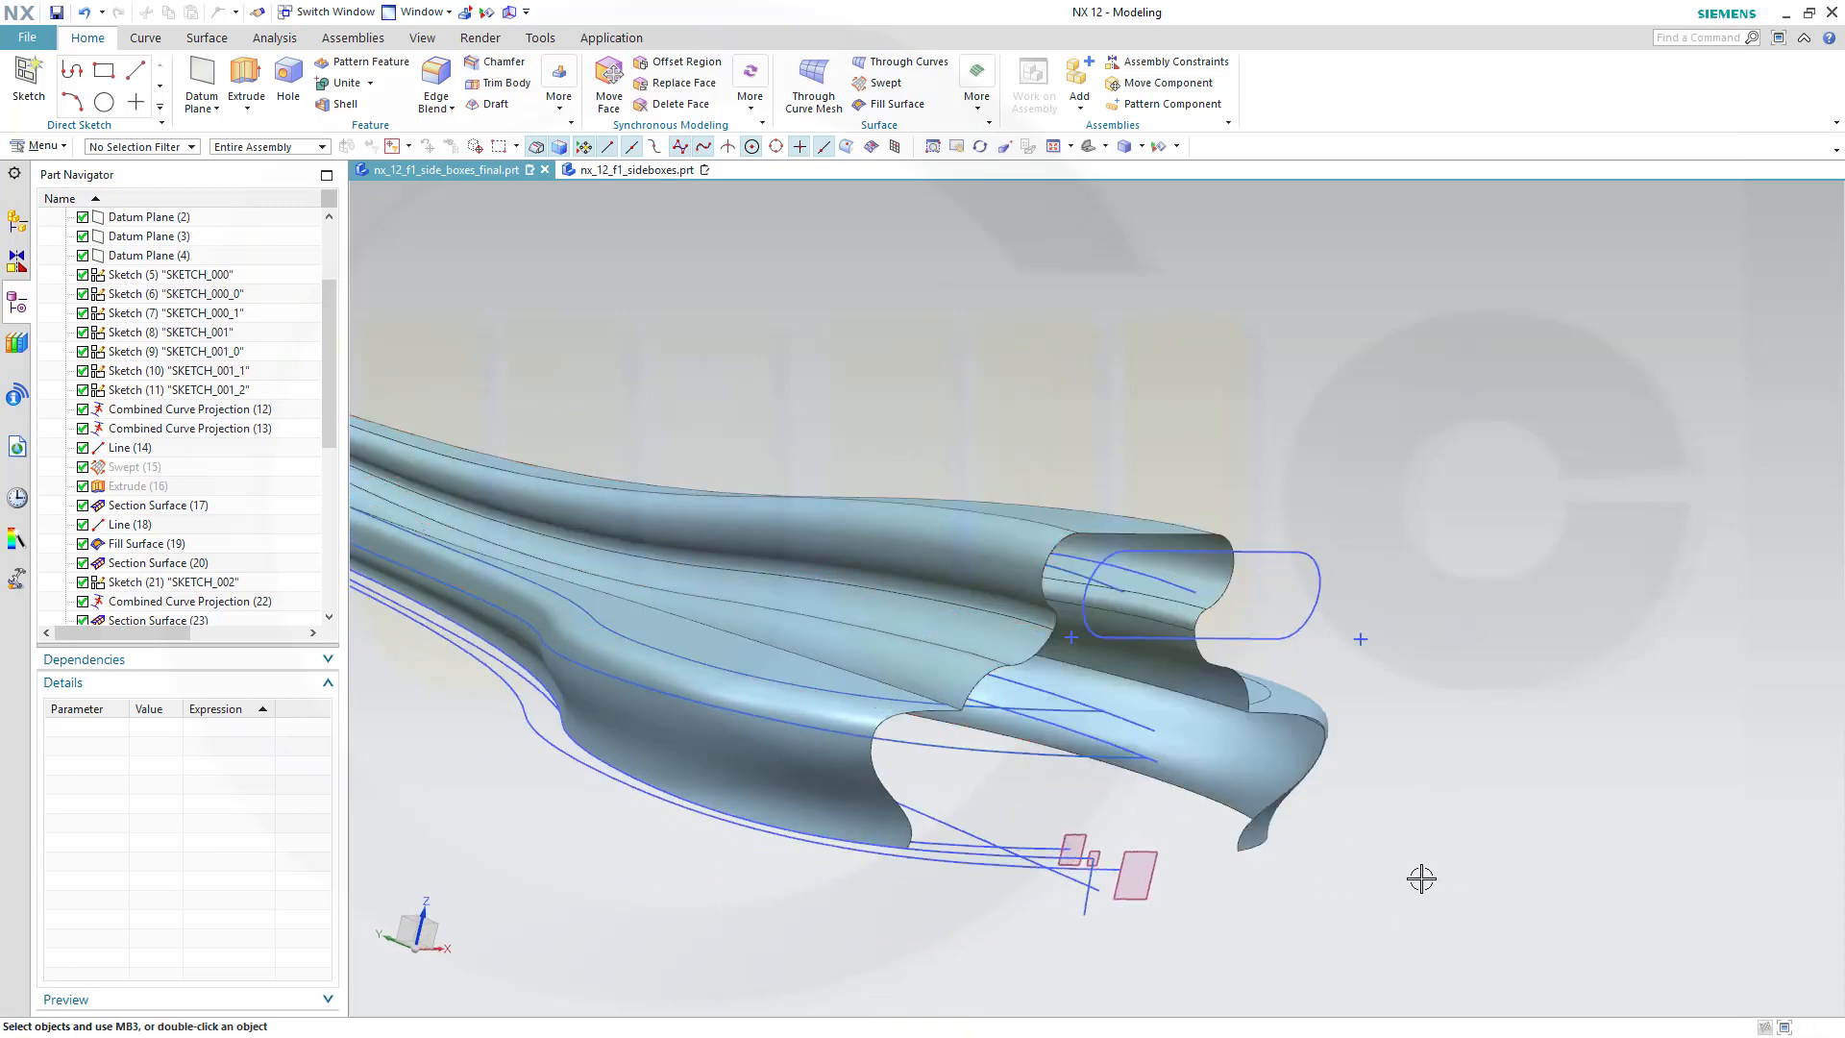
pyautogui.moveTo(1421, 878); pyautogui.dragTo(1458, 861, button='middle')
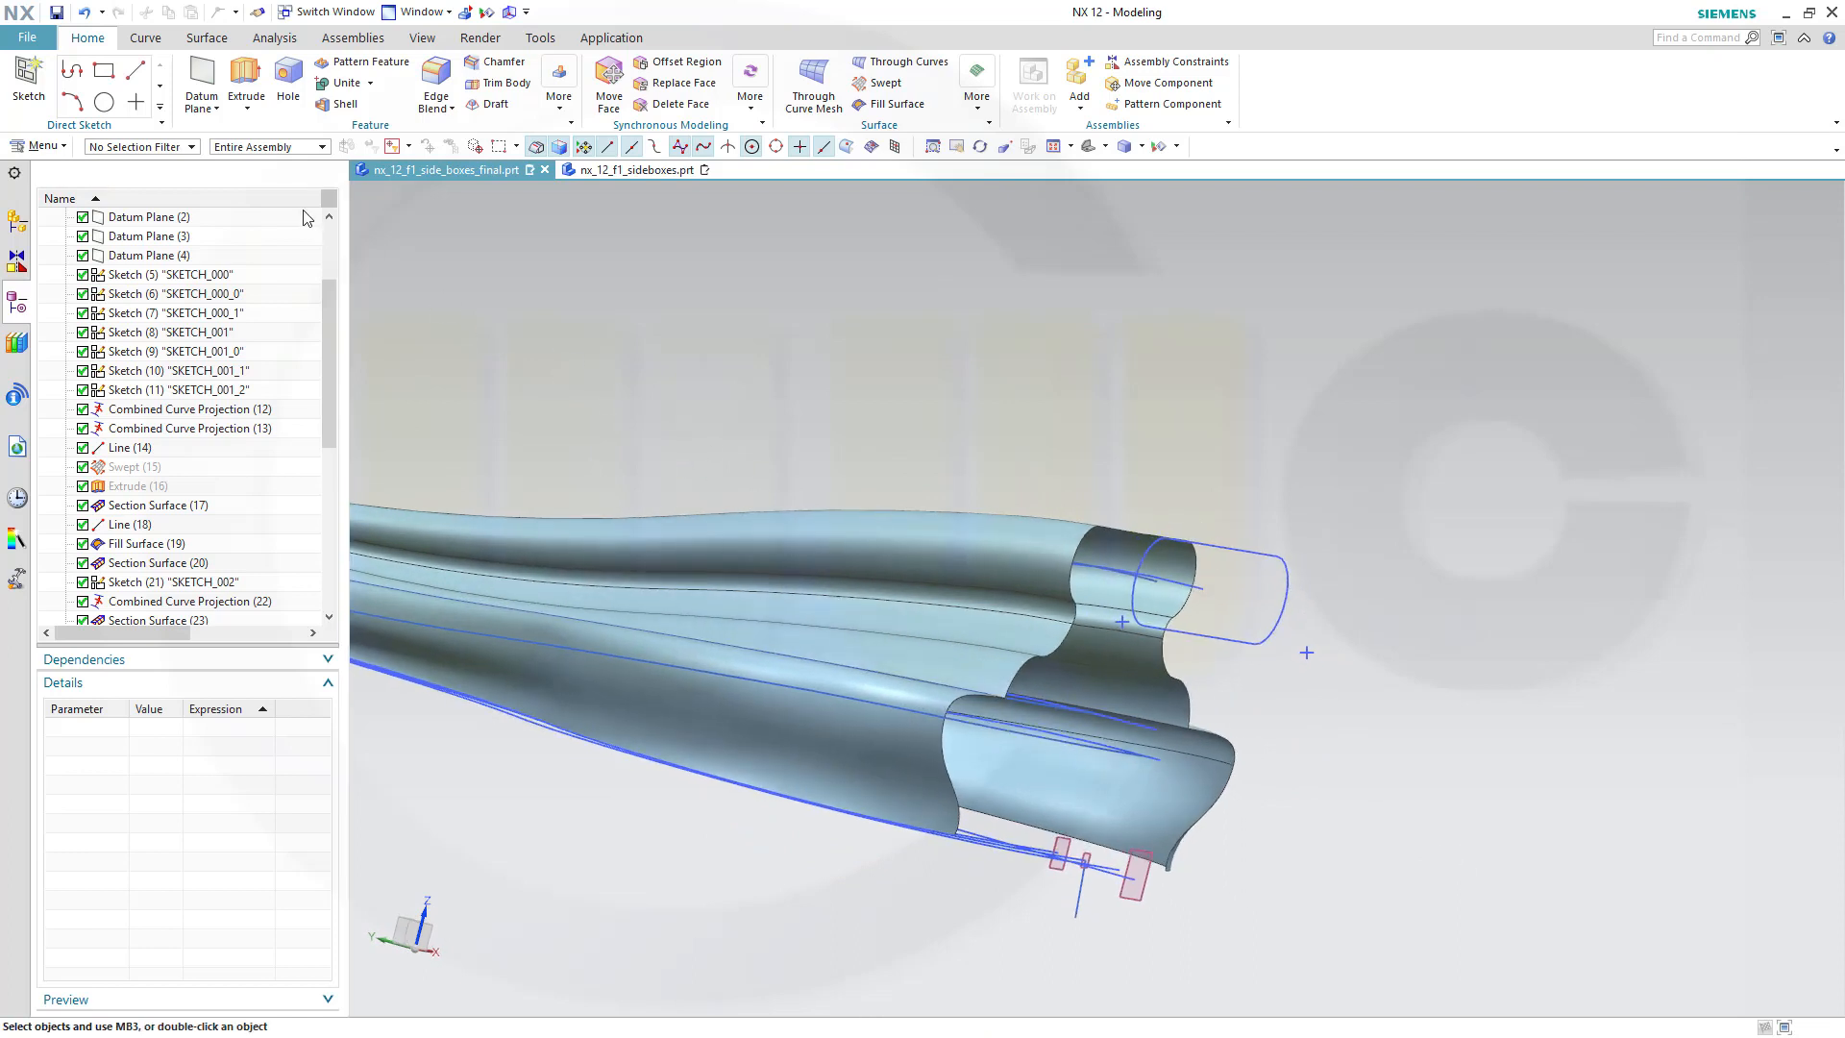
pyautogui.click(149, 38)
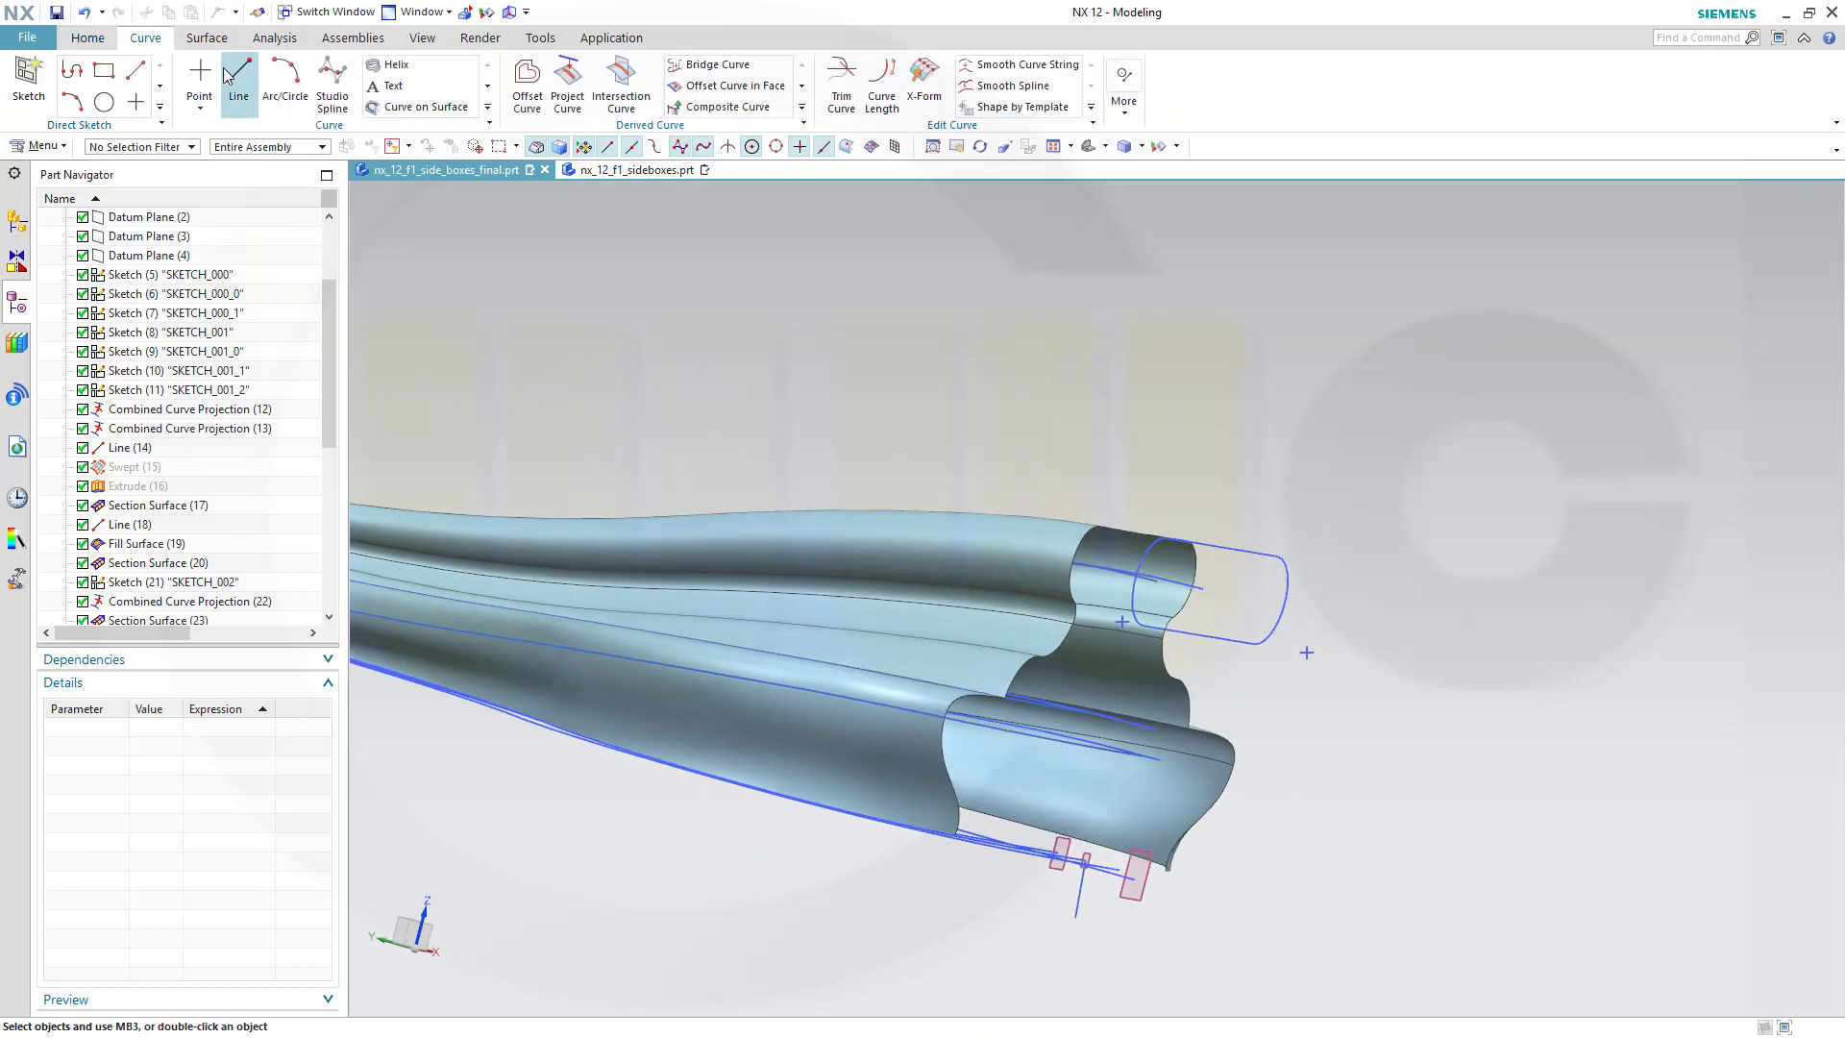
pyautogui.scroll(5, 1040, 761)
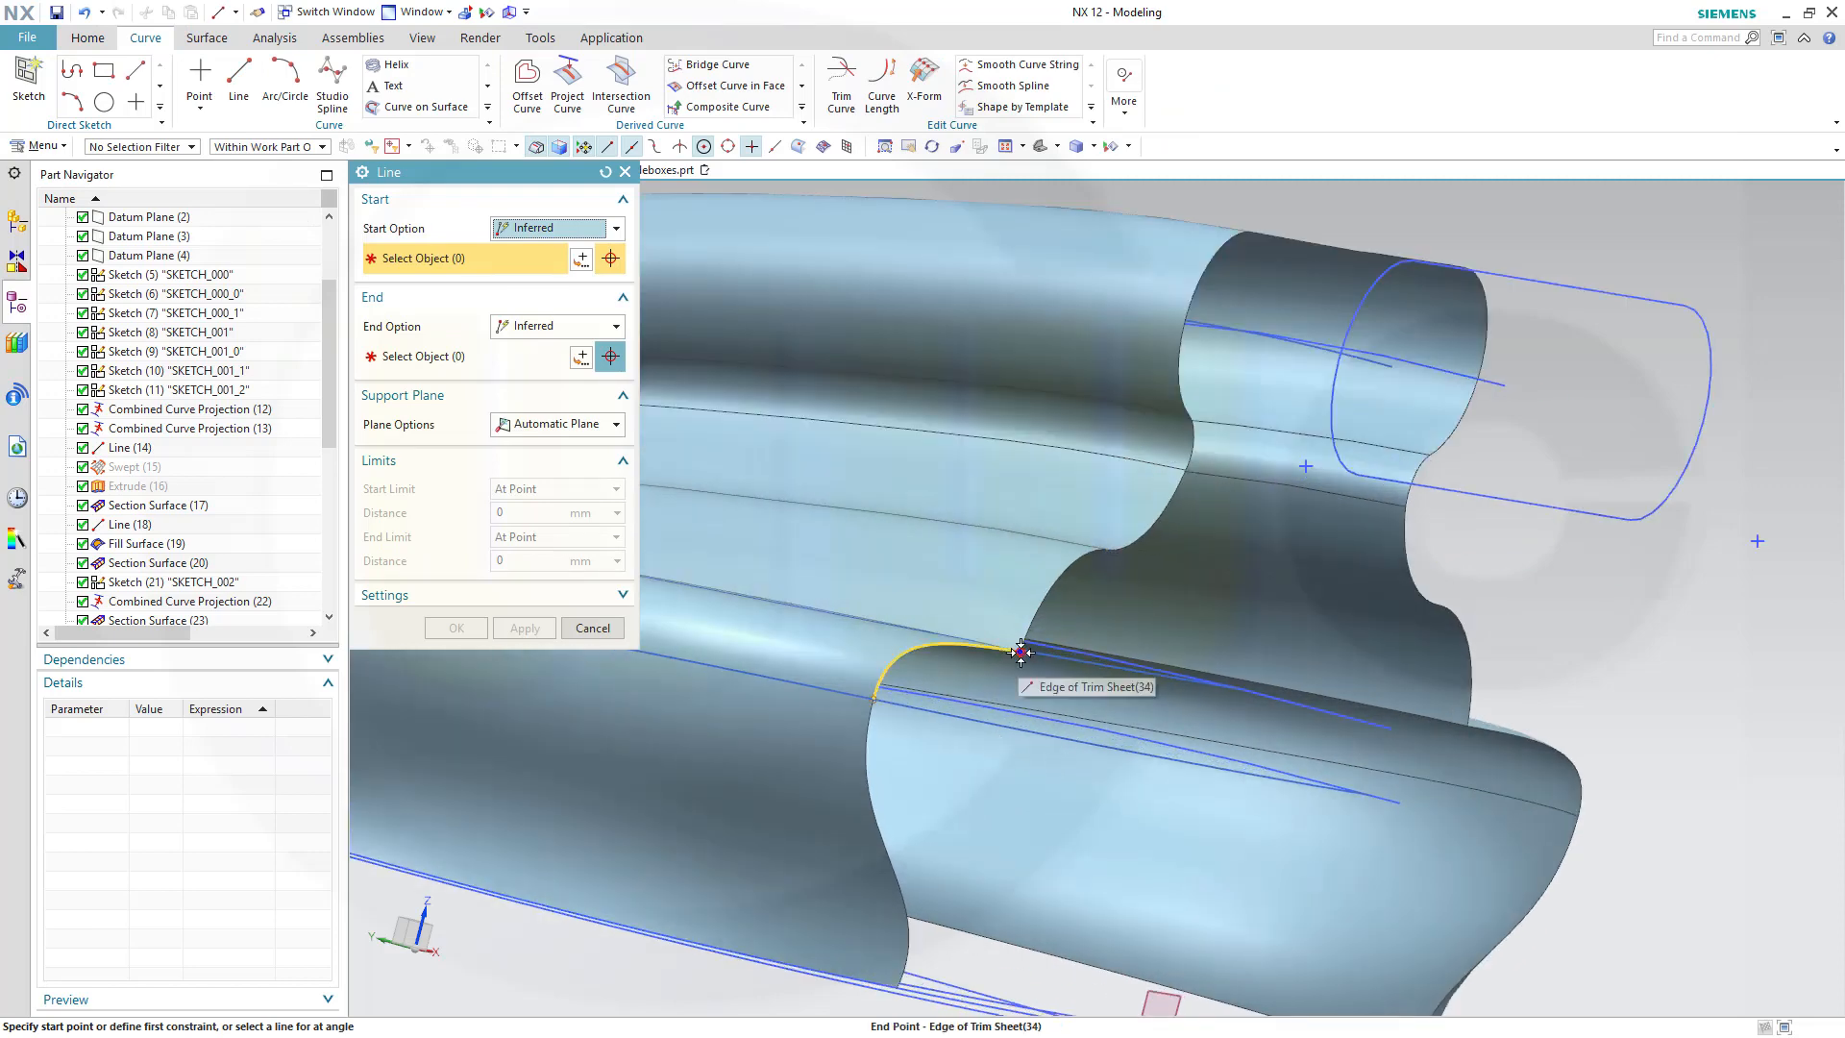
pyautogui.click(1020, 652)
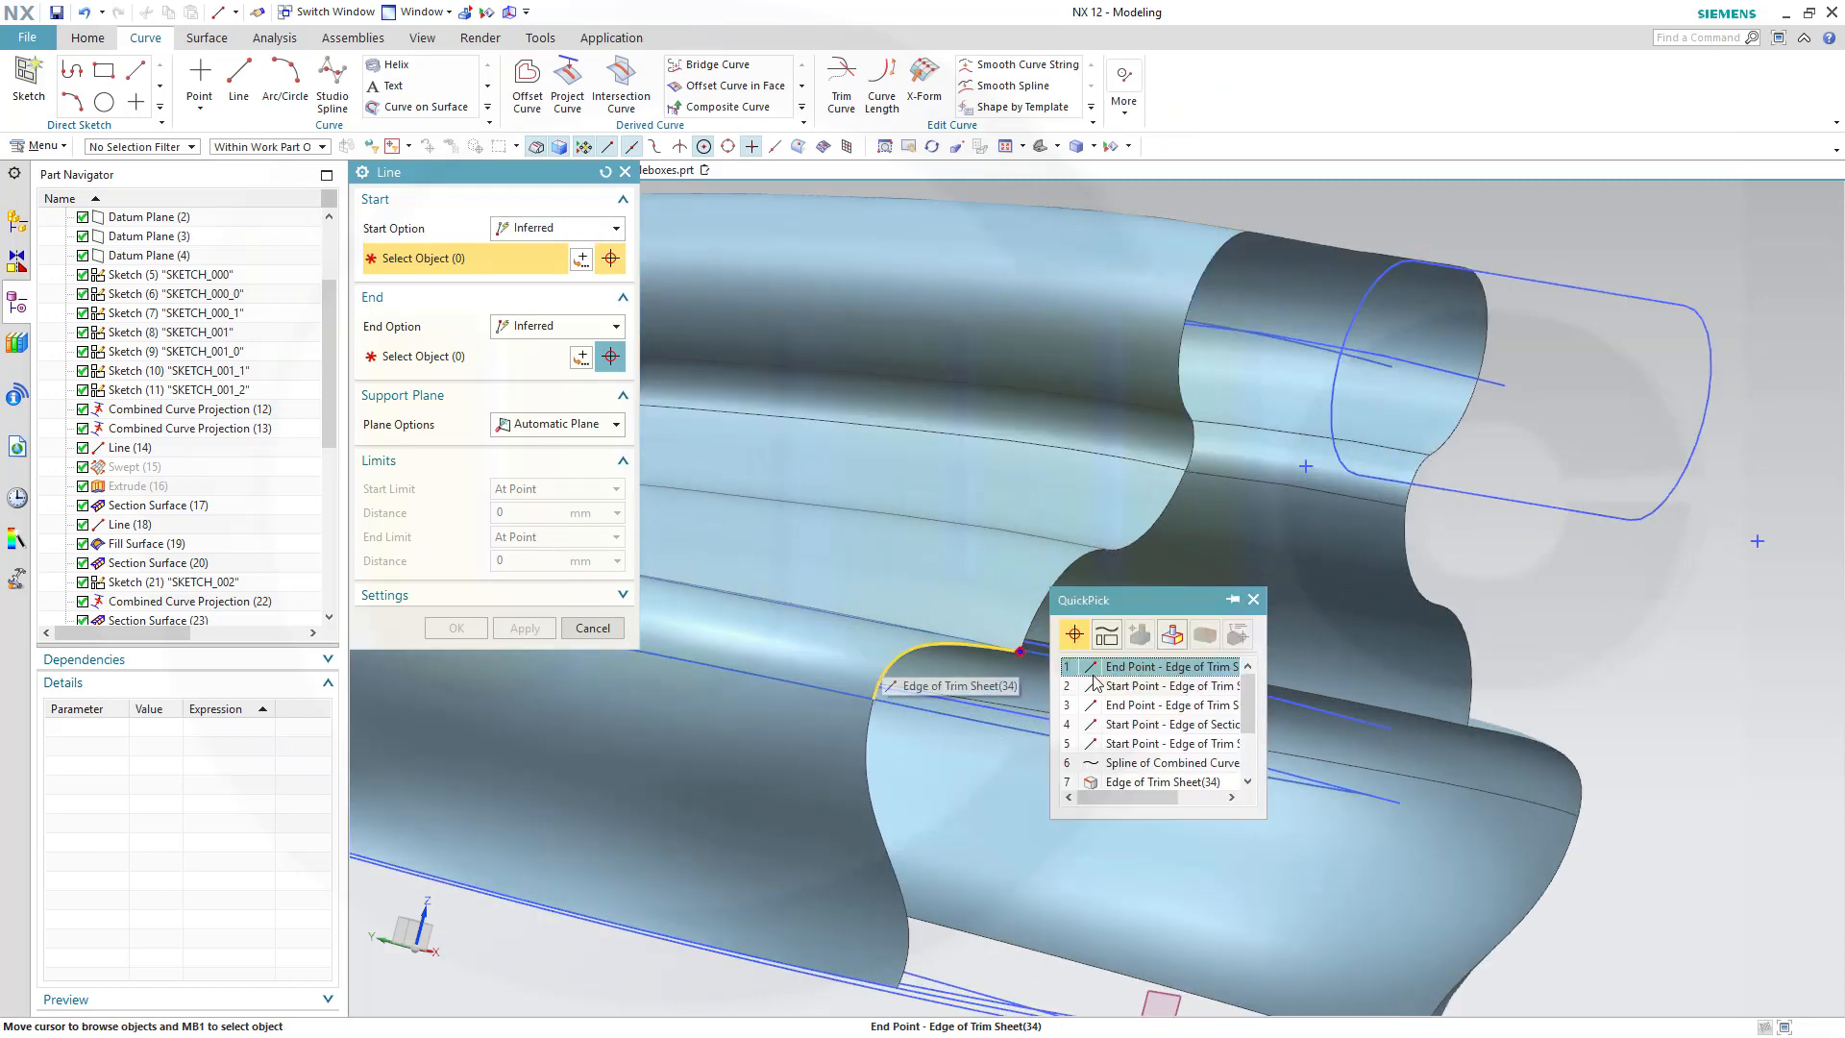
pyautogui.click(1112, 670)
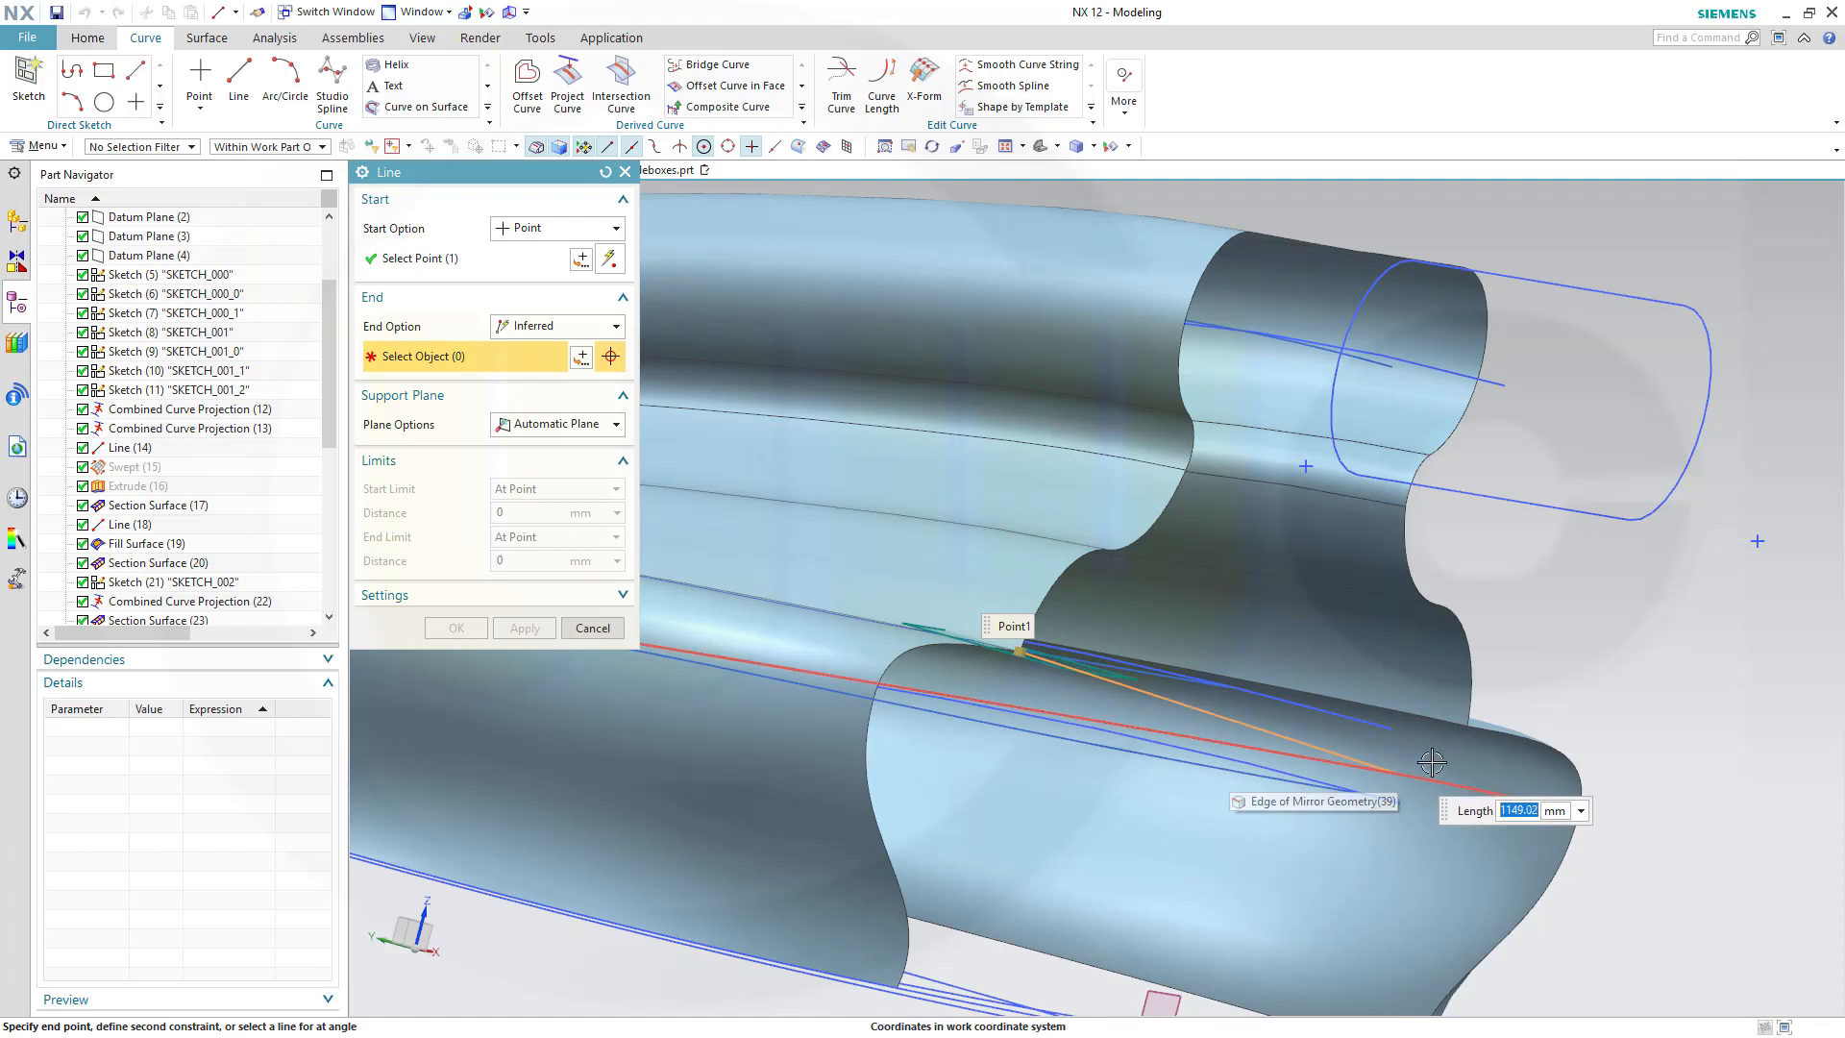
pyautogui.click(1465, 725)
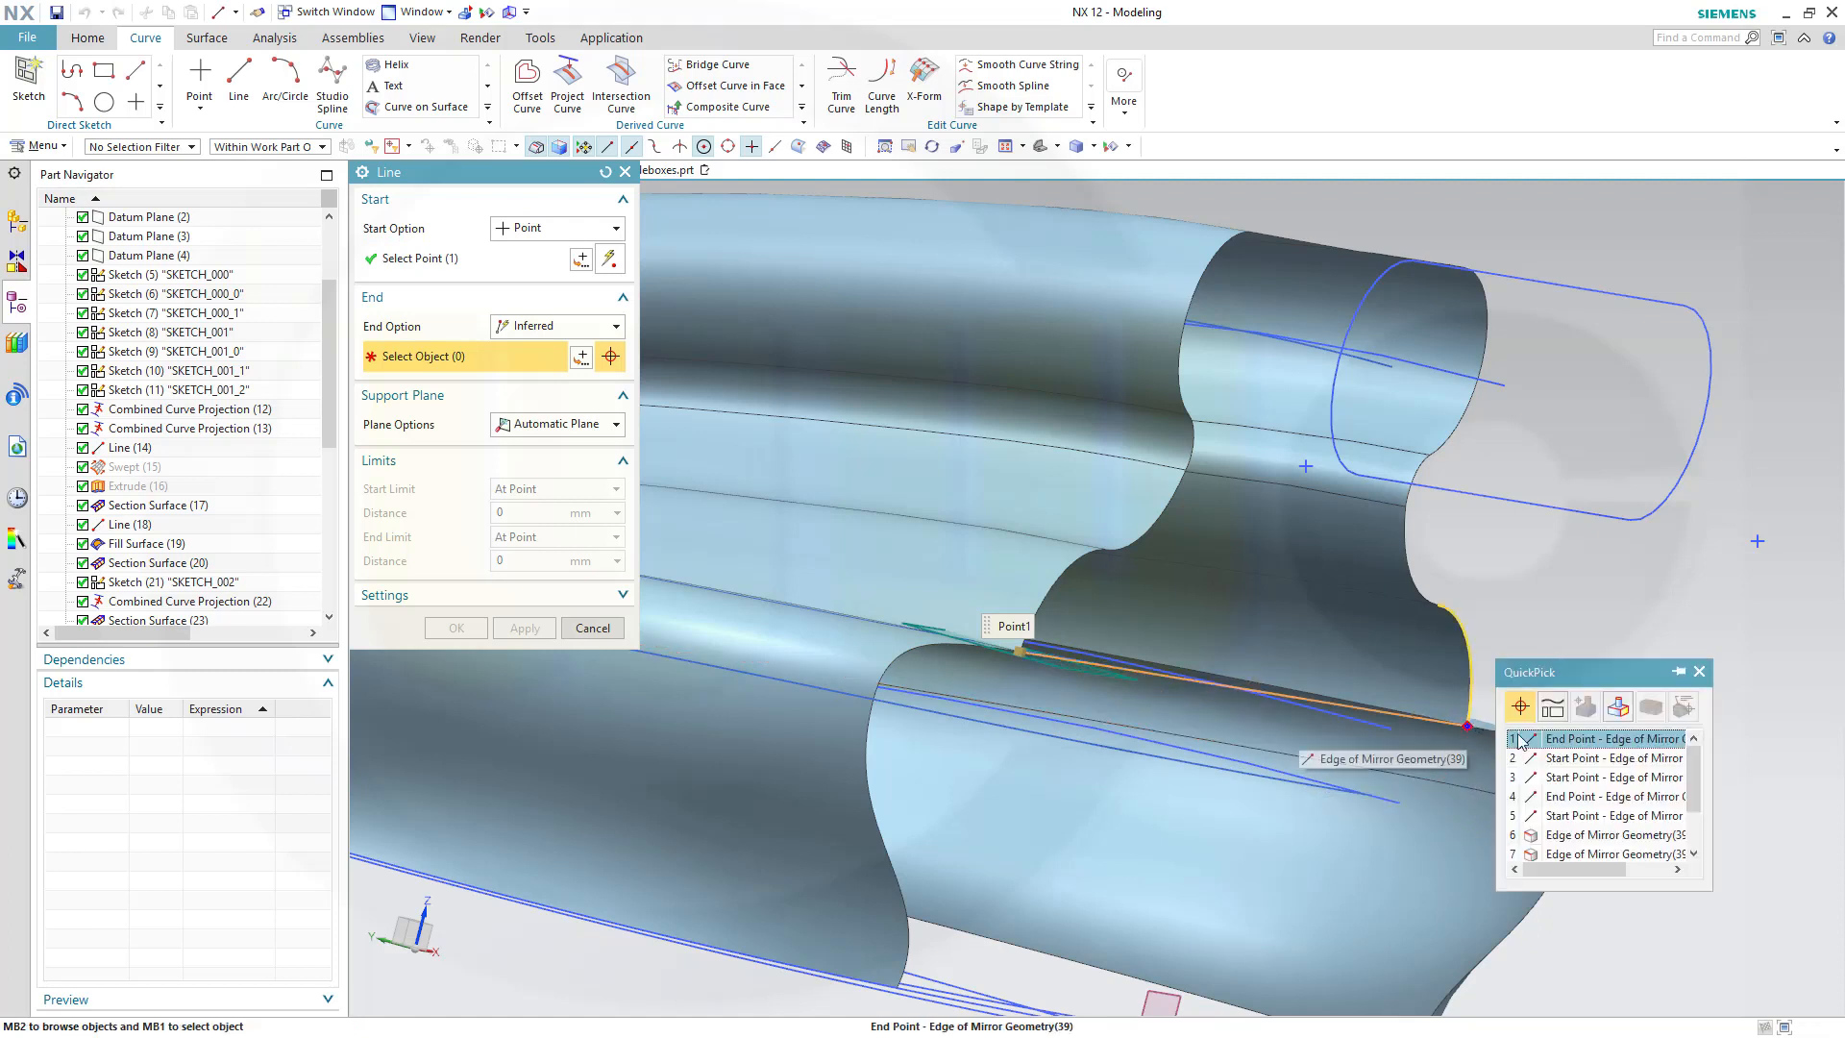
pyautogui.click(1557, 739)
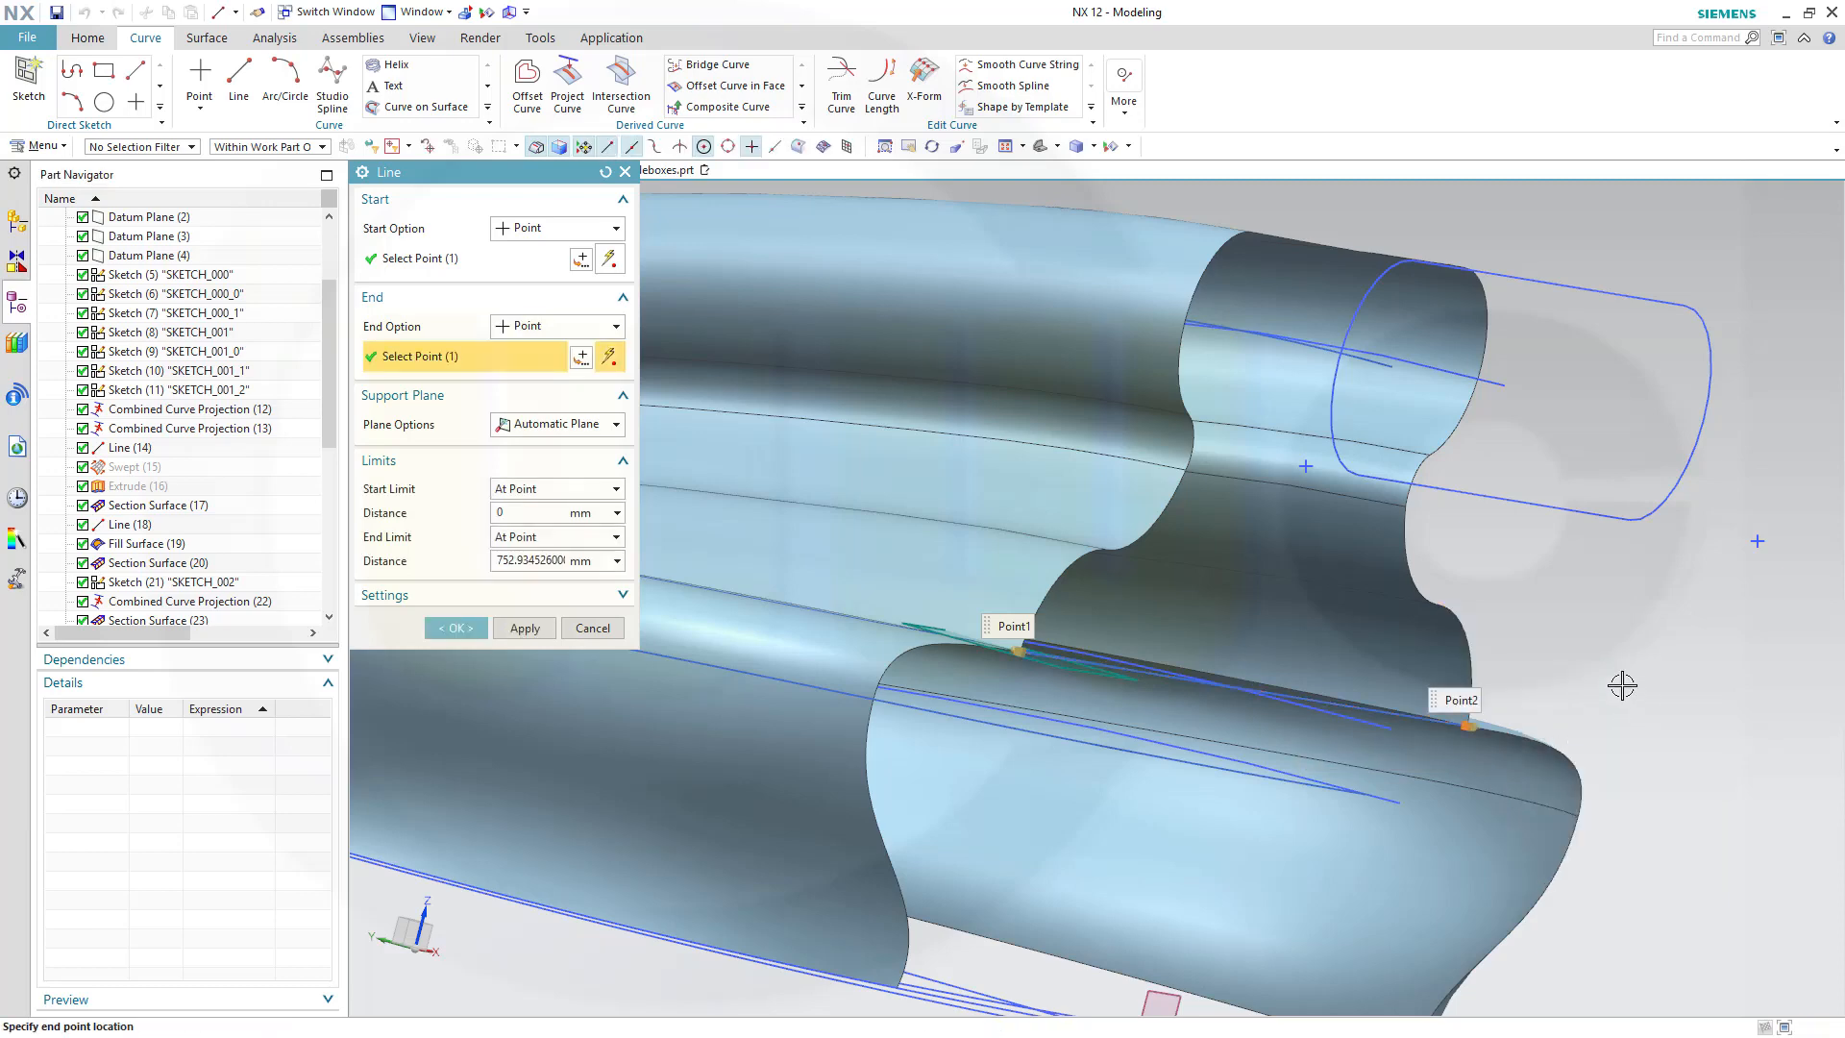
pyautogui.click(522, 626)
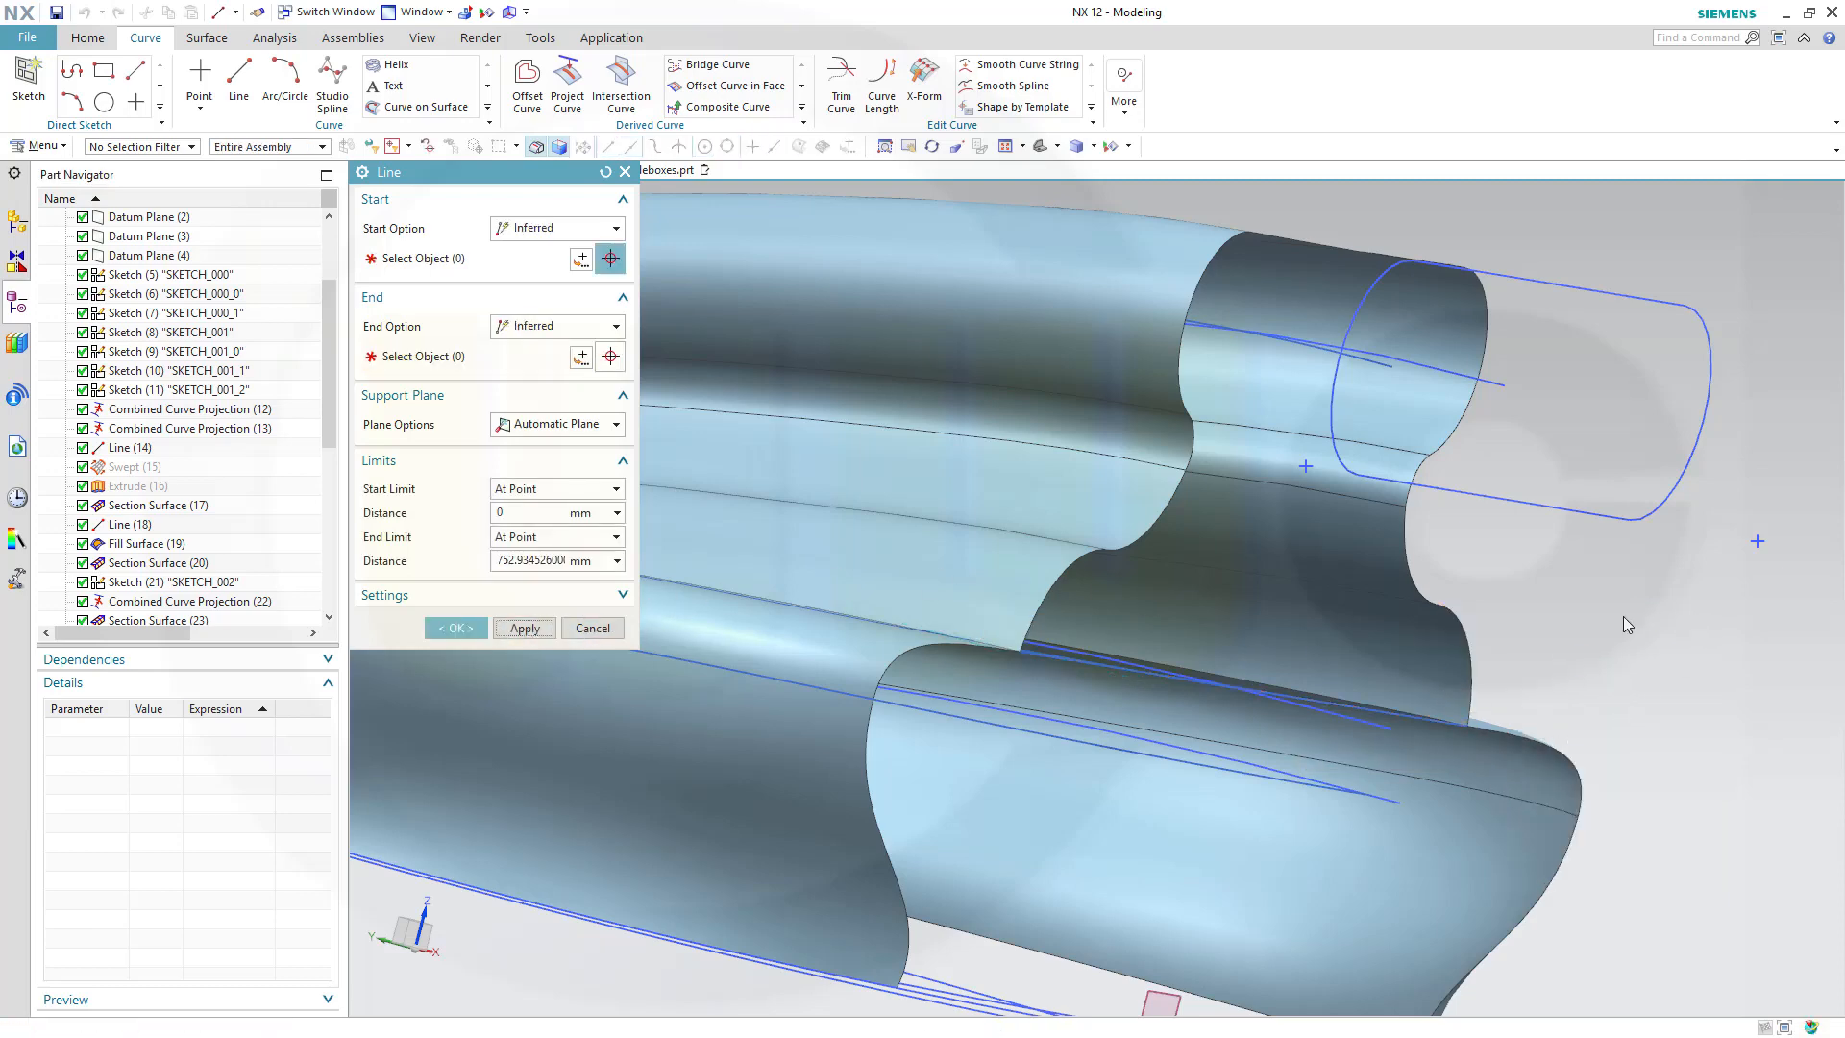
# Create a second line across the open end from the lower endpoint of the Edge Blend (37) edge to its counterpart on the mirrored side.
pyautogui.moveTo(1535, 610); pyautogui.dragTo(1537, 617, button='middle')
pyautogui.scroll(2, 1213, 533)
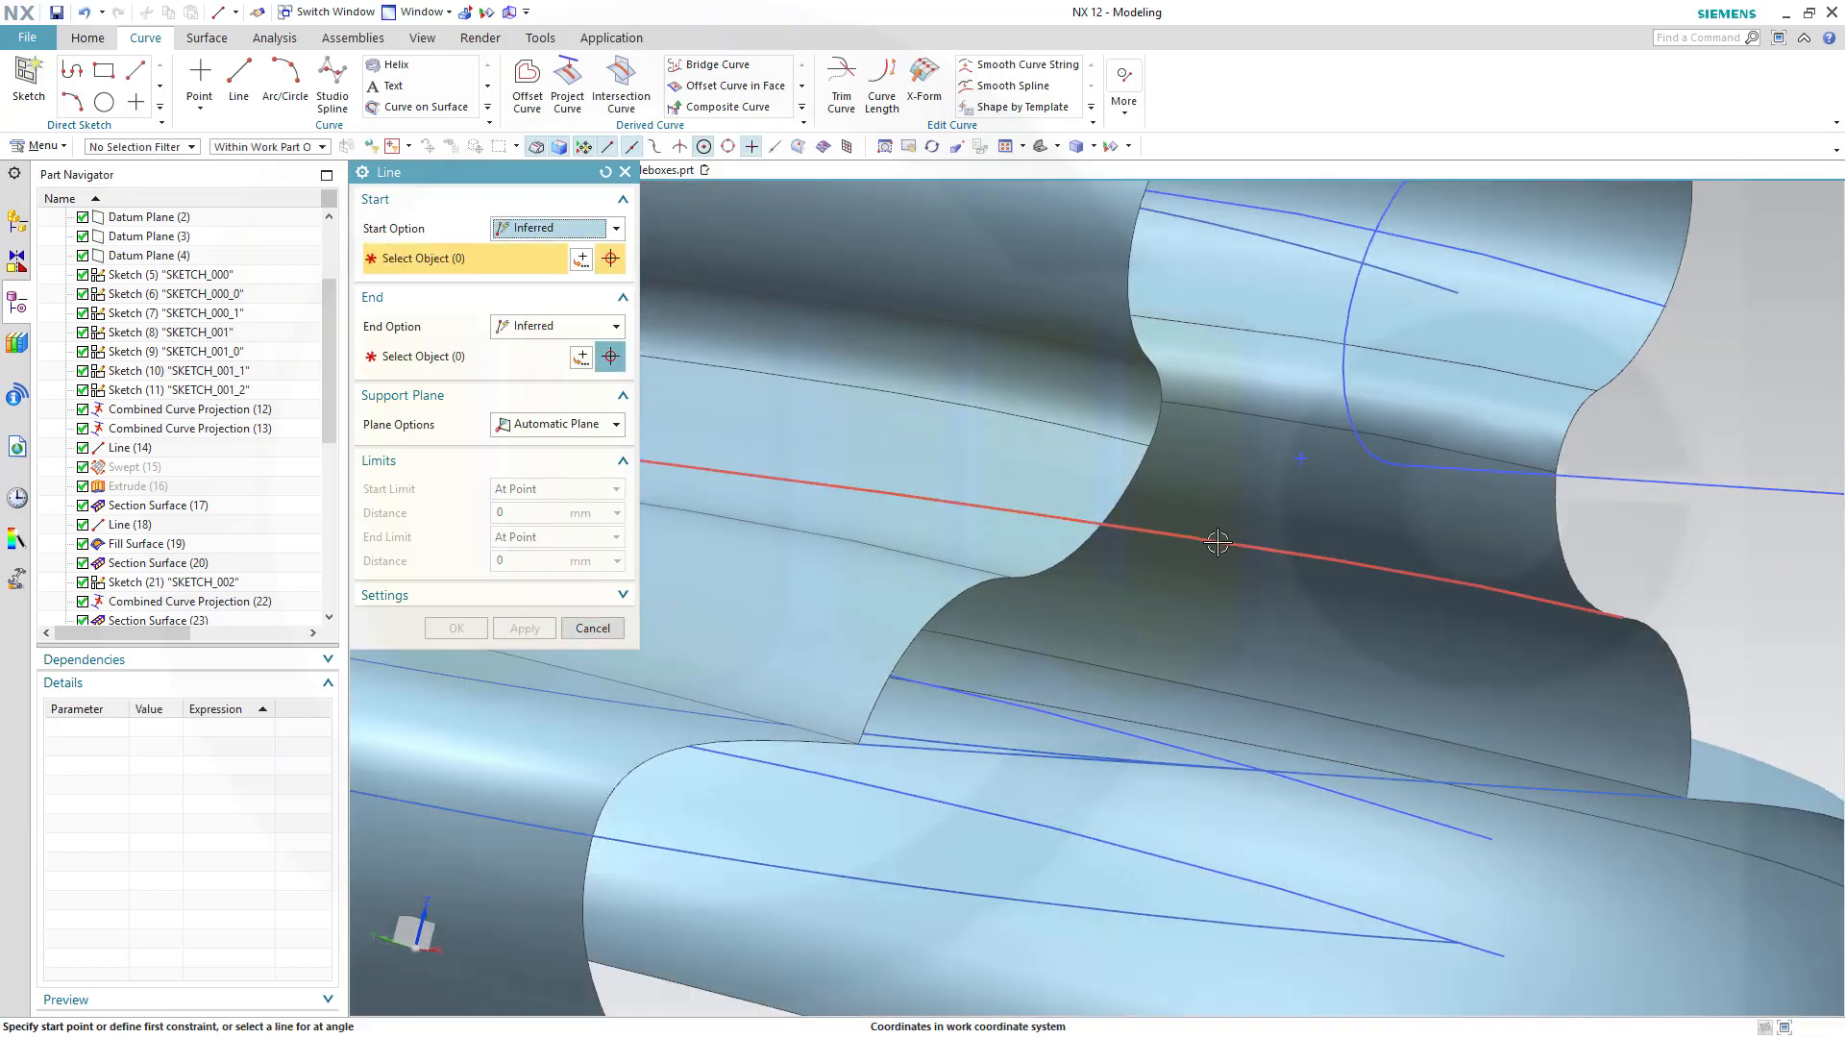
pyautogui.click(1150, 445)
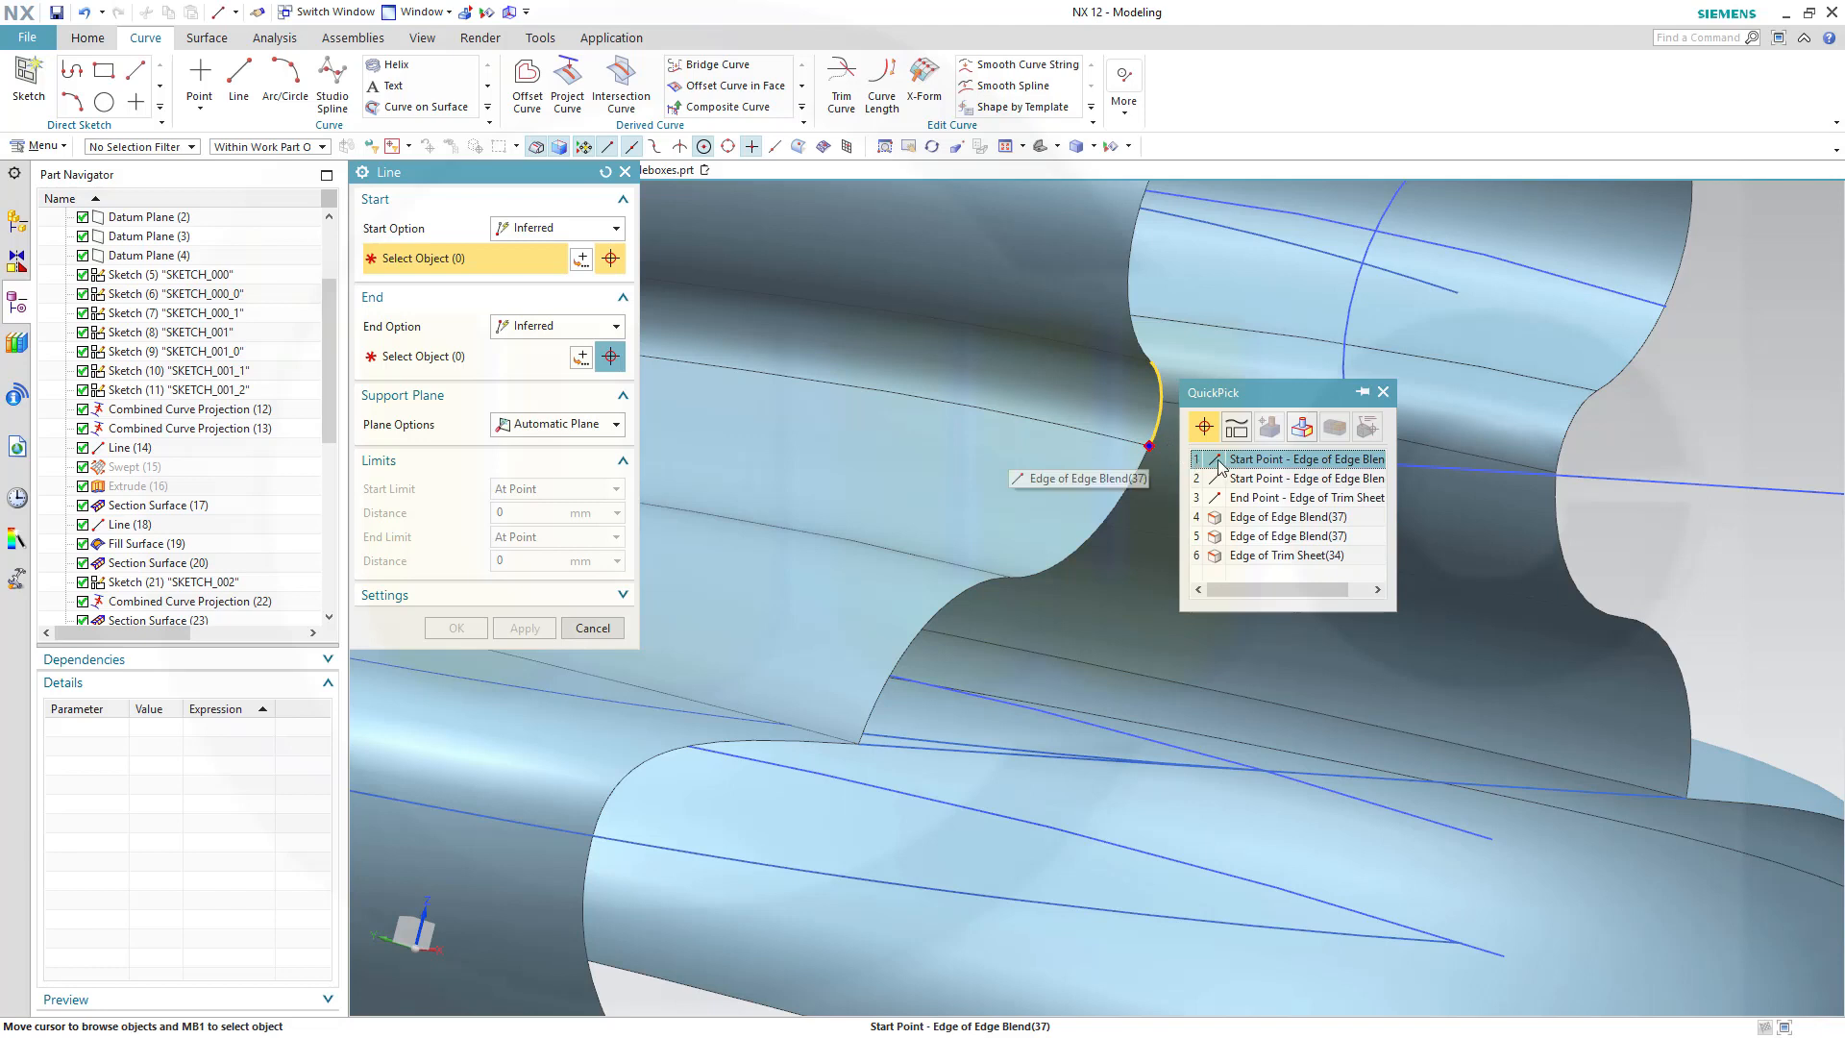
pyautogui.click(1270, 463)
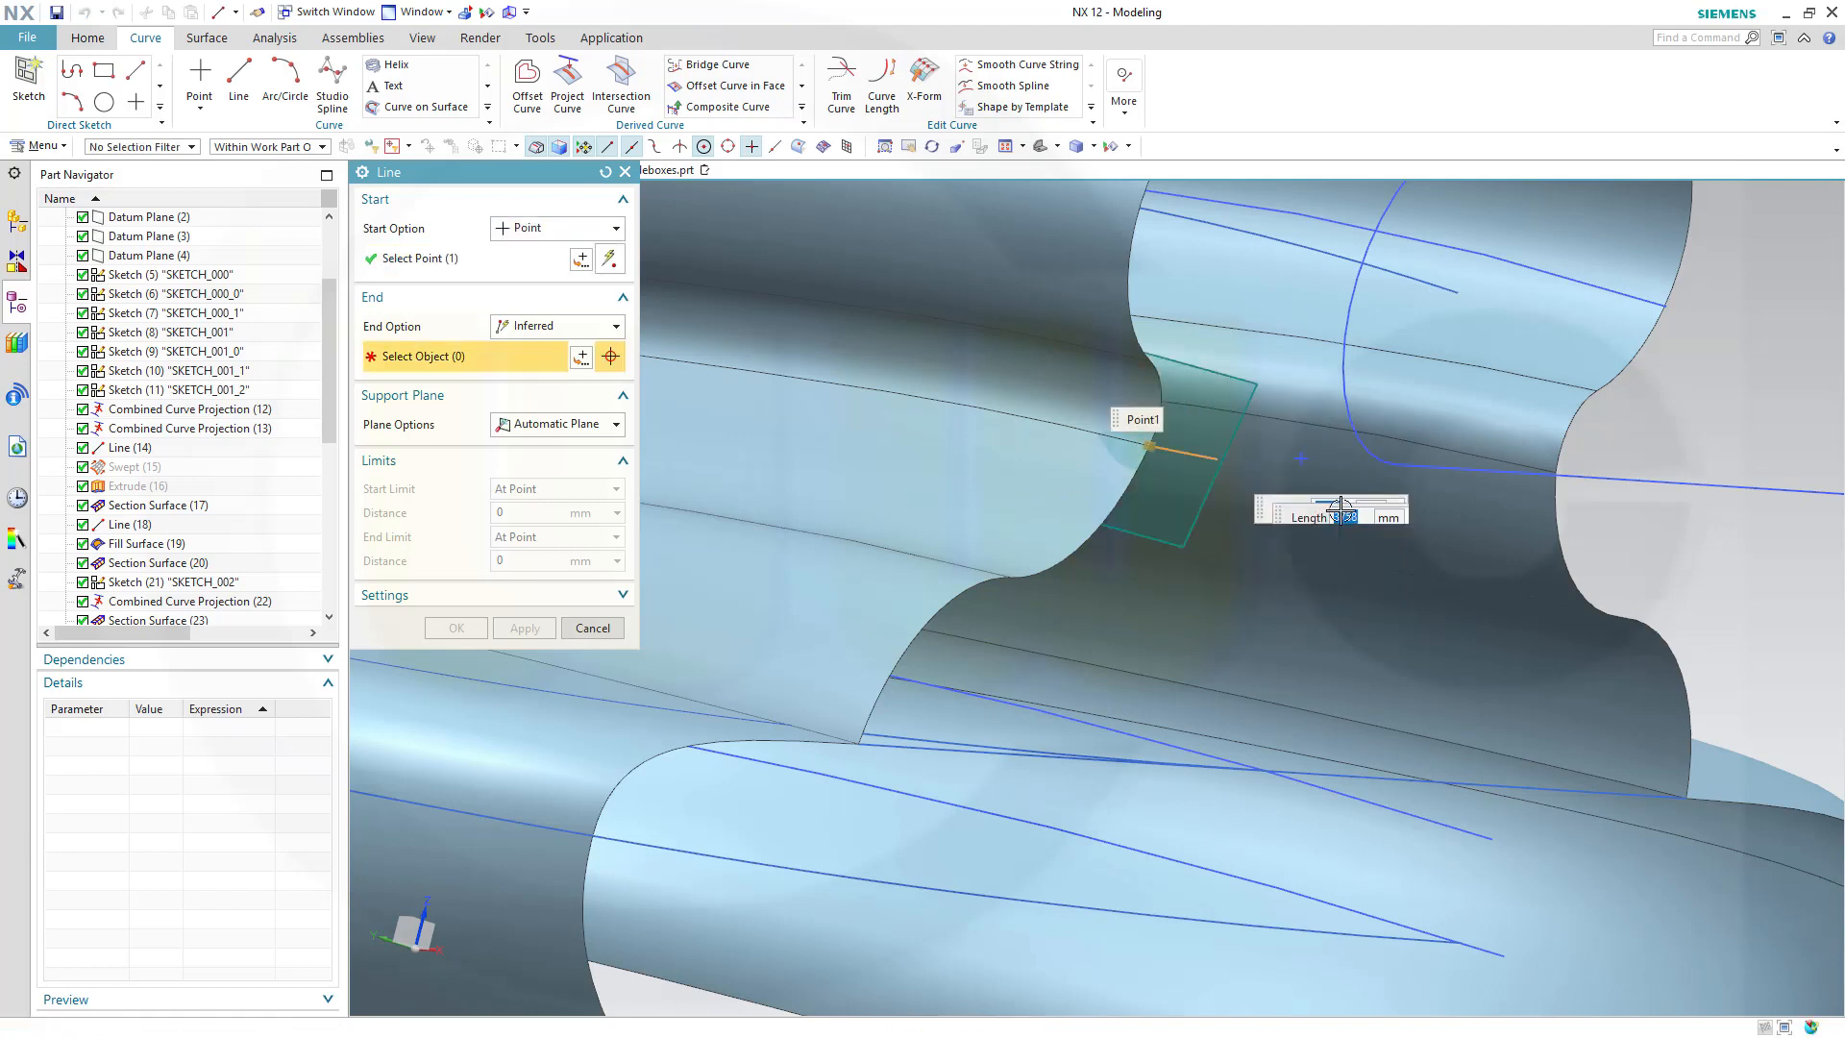
pyautogui.click(1554, 474)
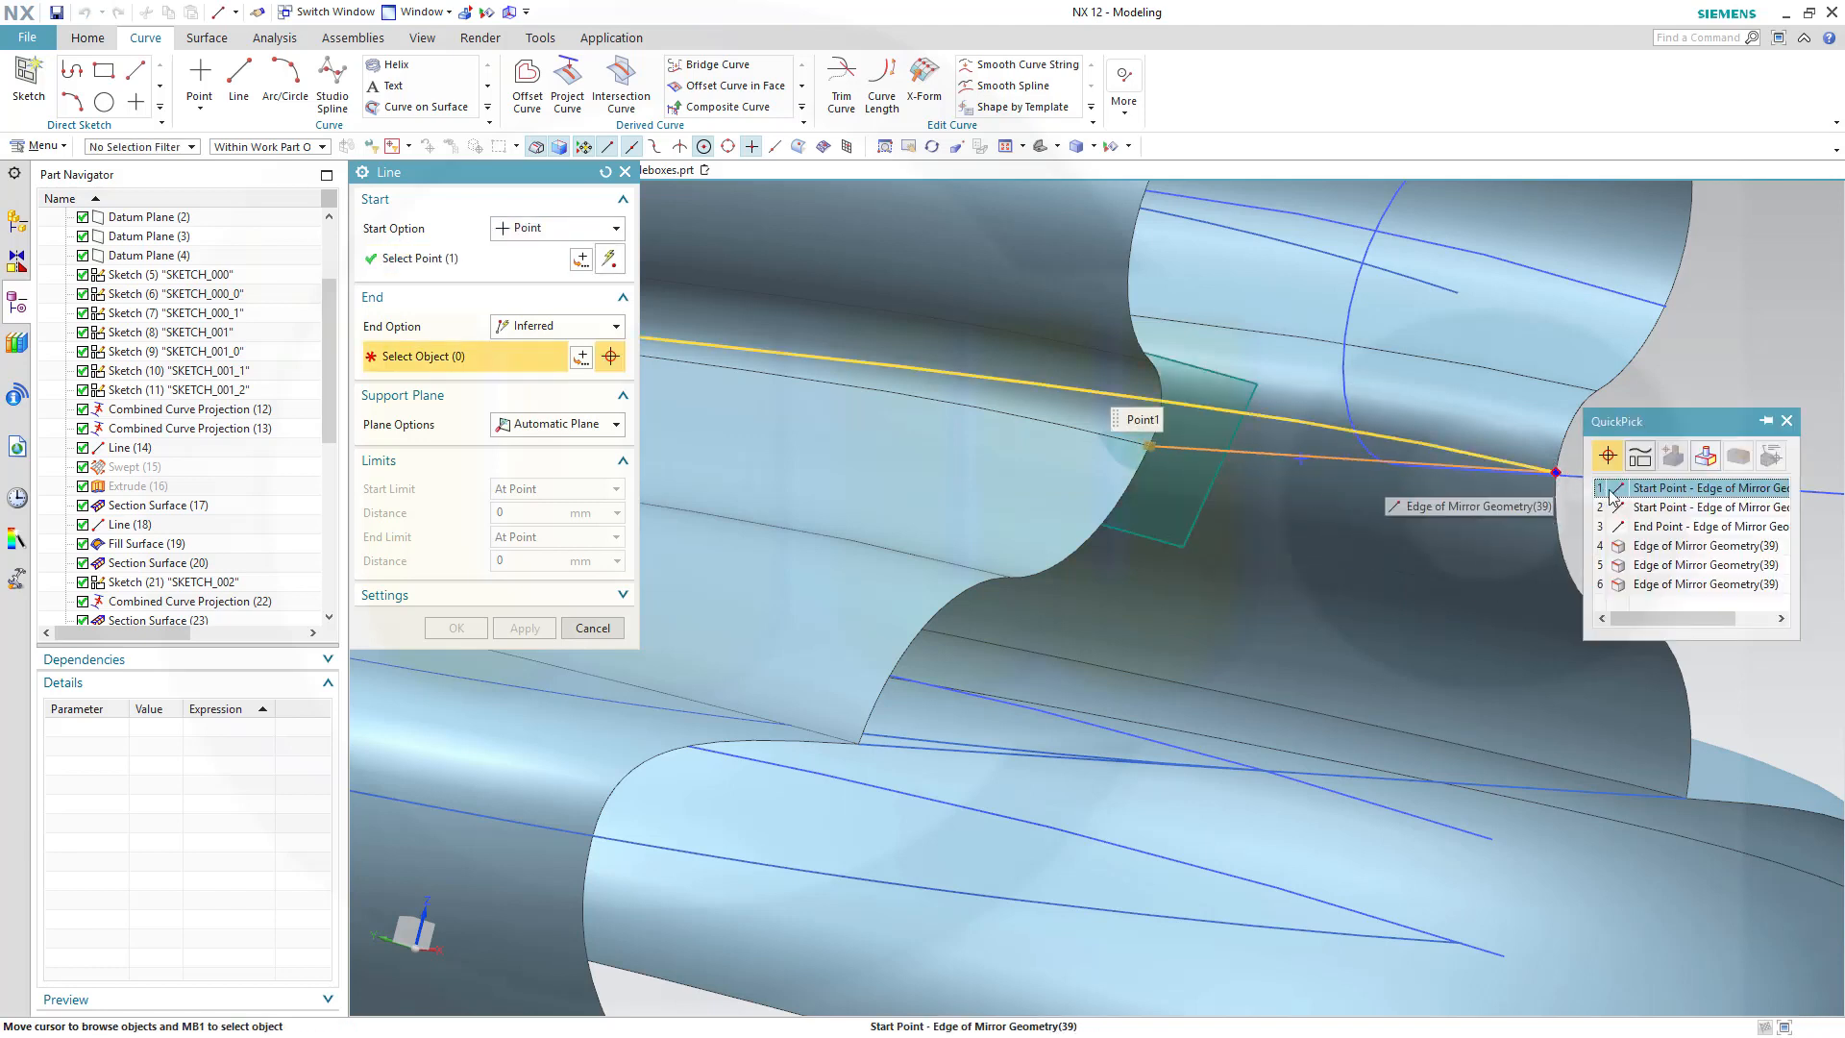
pyautogui.click(1621, 488)
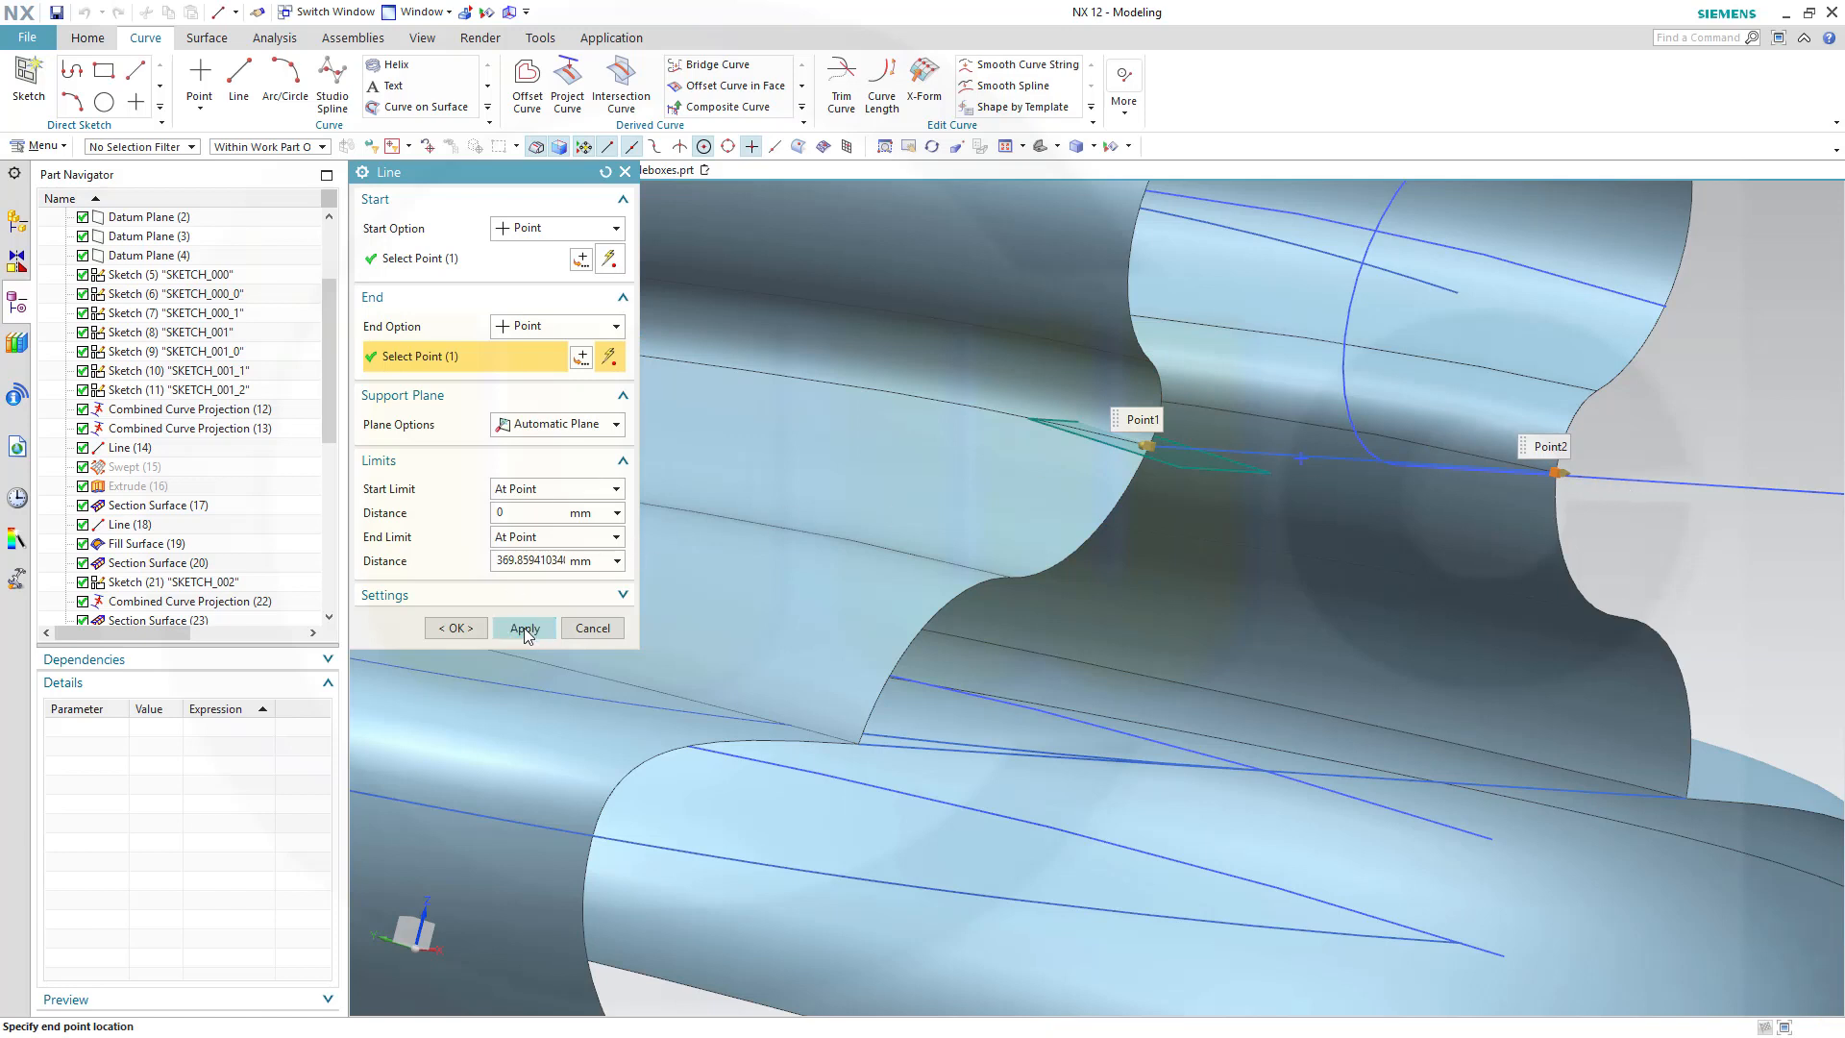
pyautogui.click(525, 627)
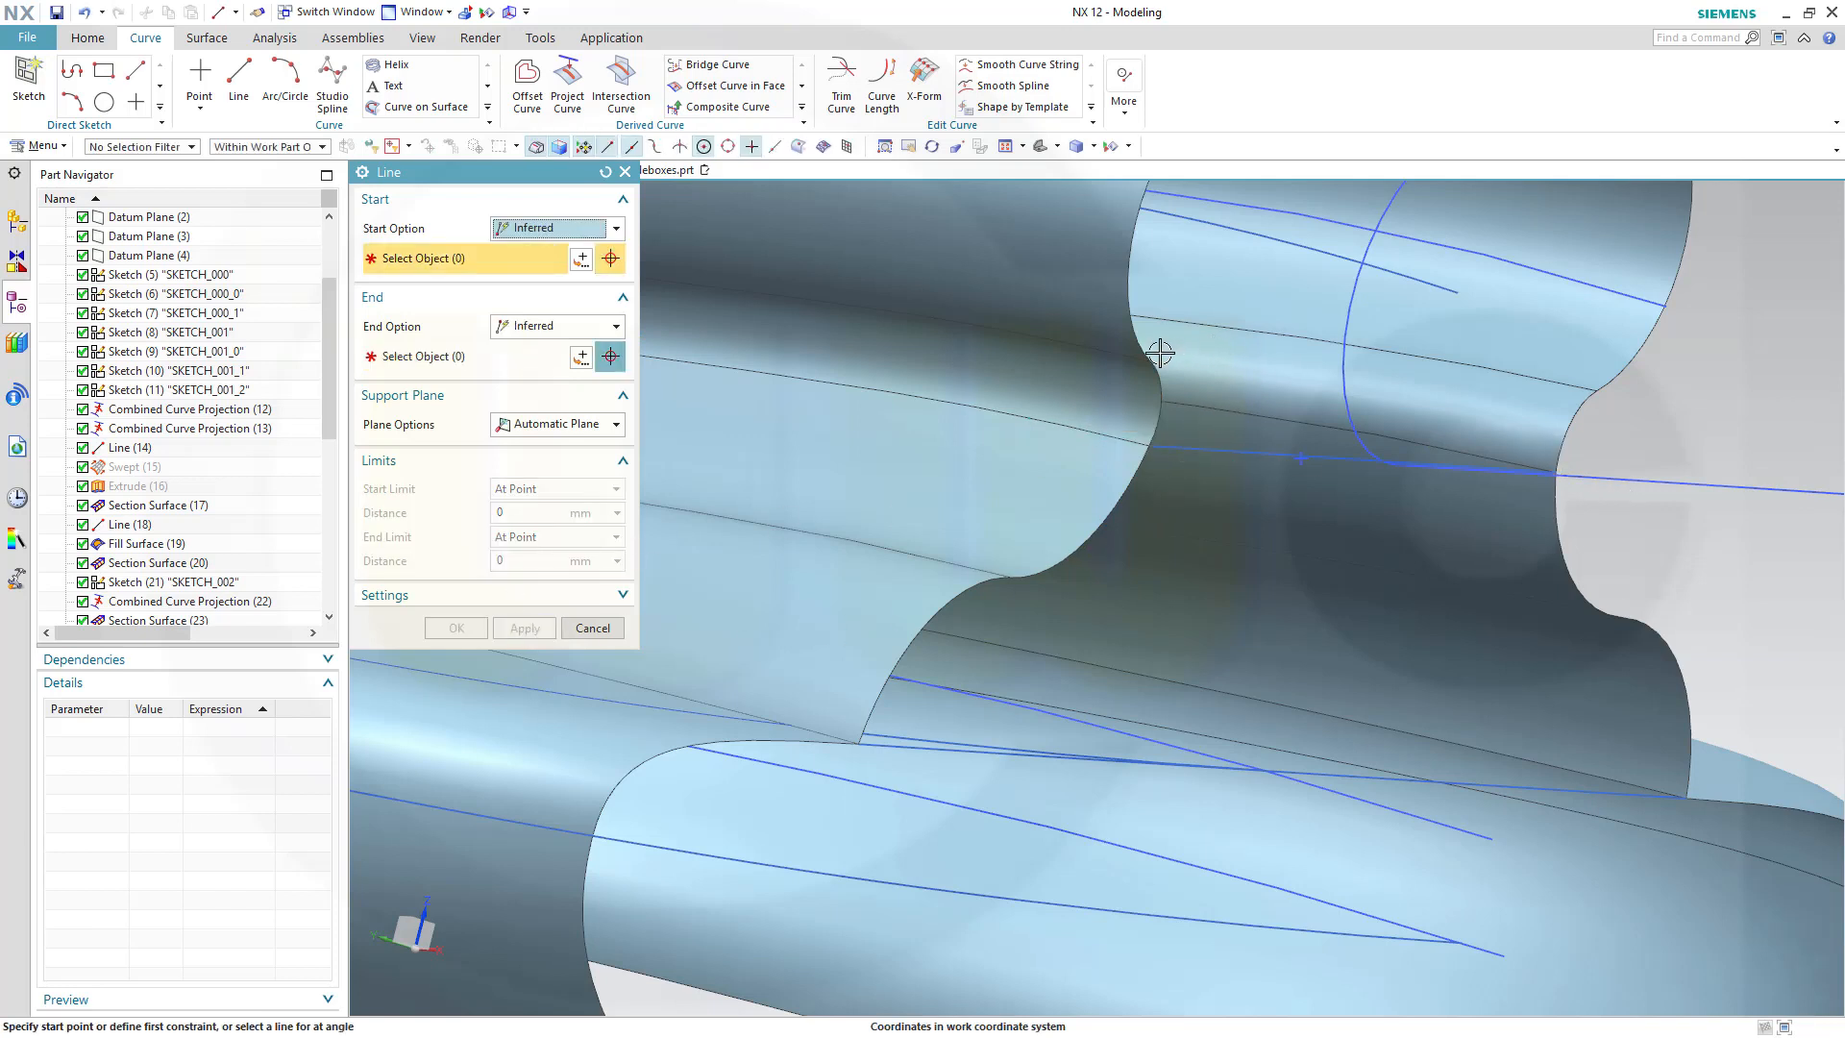
# Create a third line across the open end from the upper endpoint of the Edge Blend (37) edge to its mirrored counterpart.
pyautogui.moveTo(1148, 363)
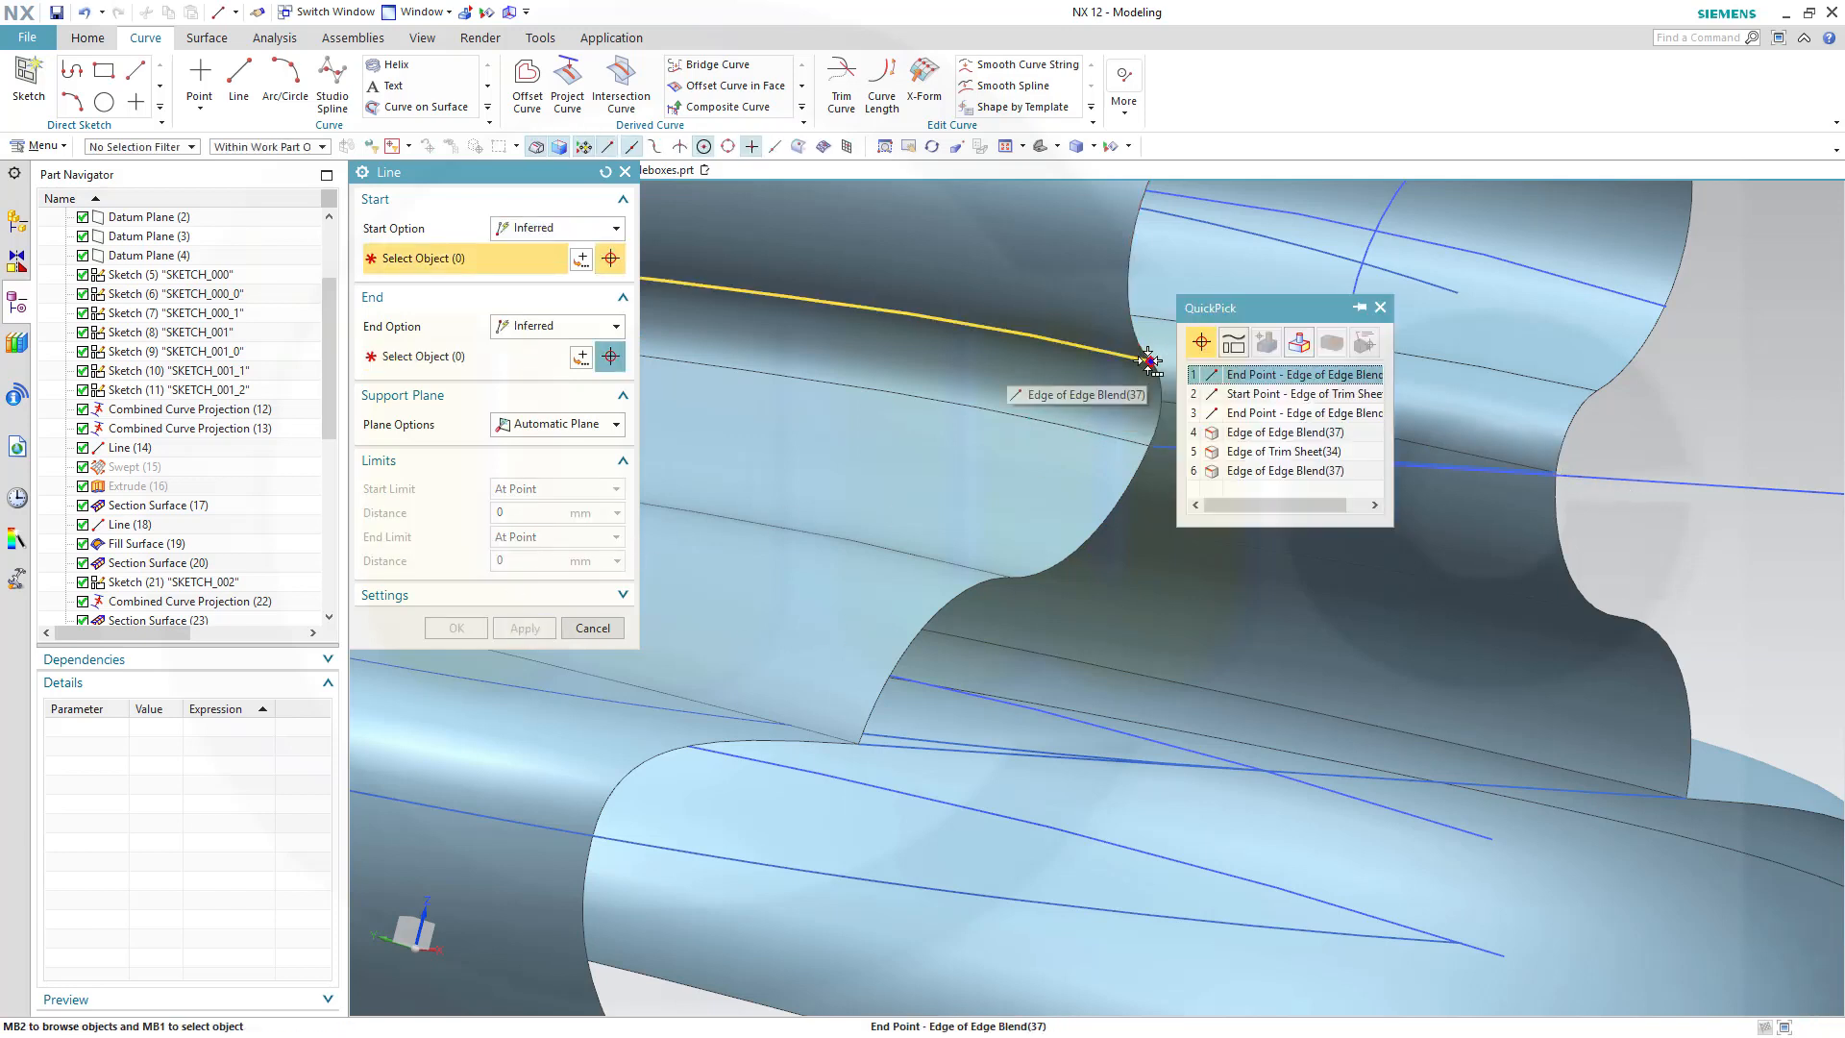
pyautogui.click(1209, 379)
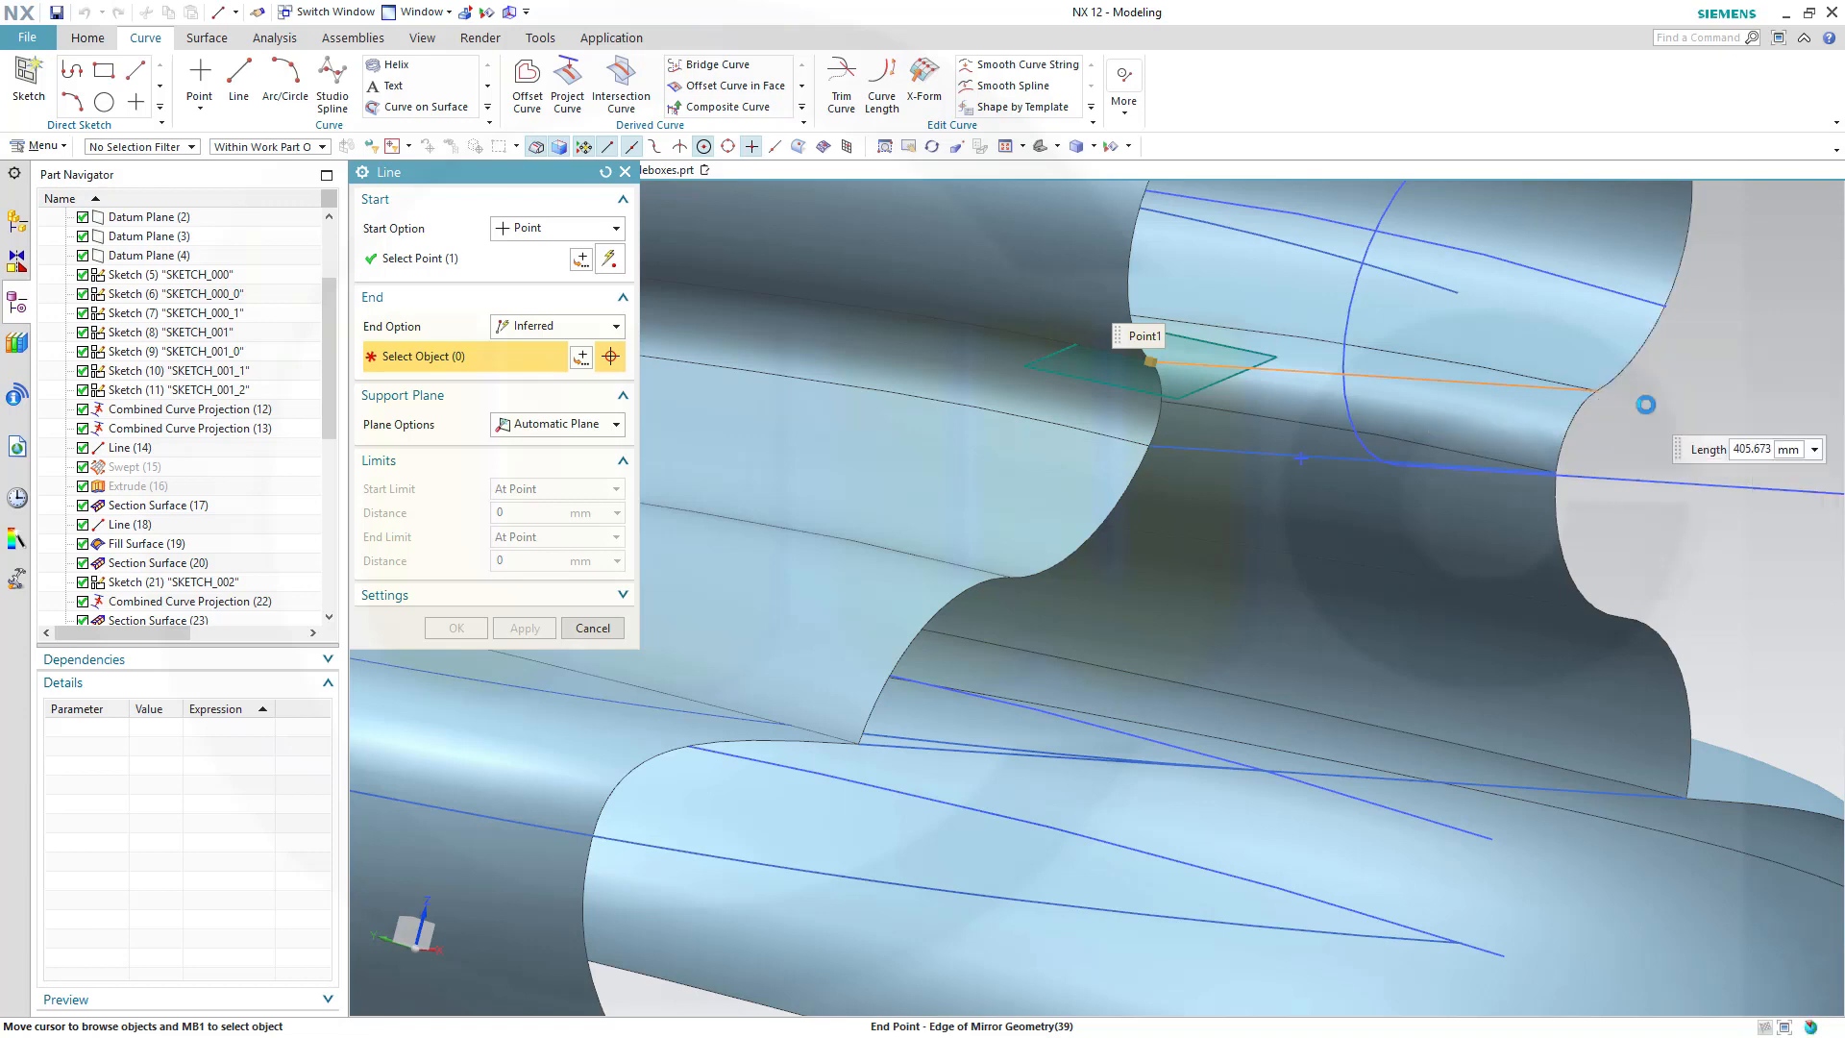
pyautogui.click(1597, 390)
pyautogui.click(470, 629)
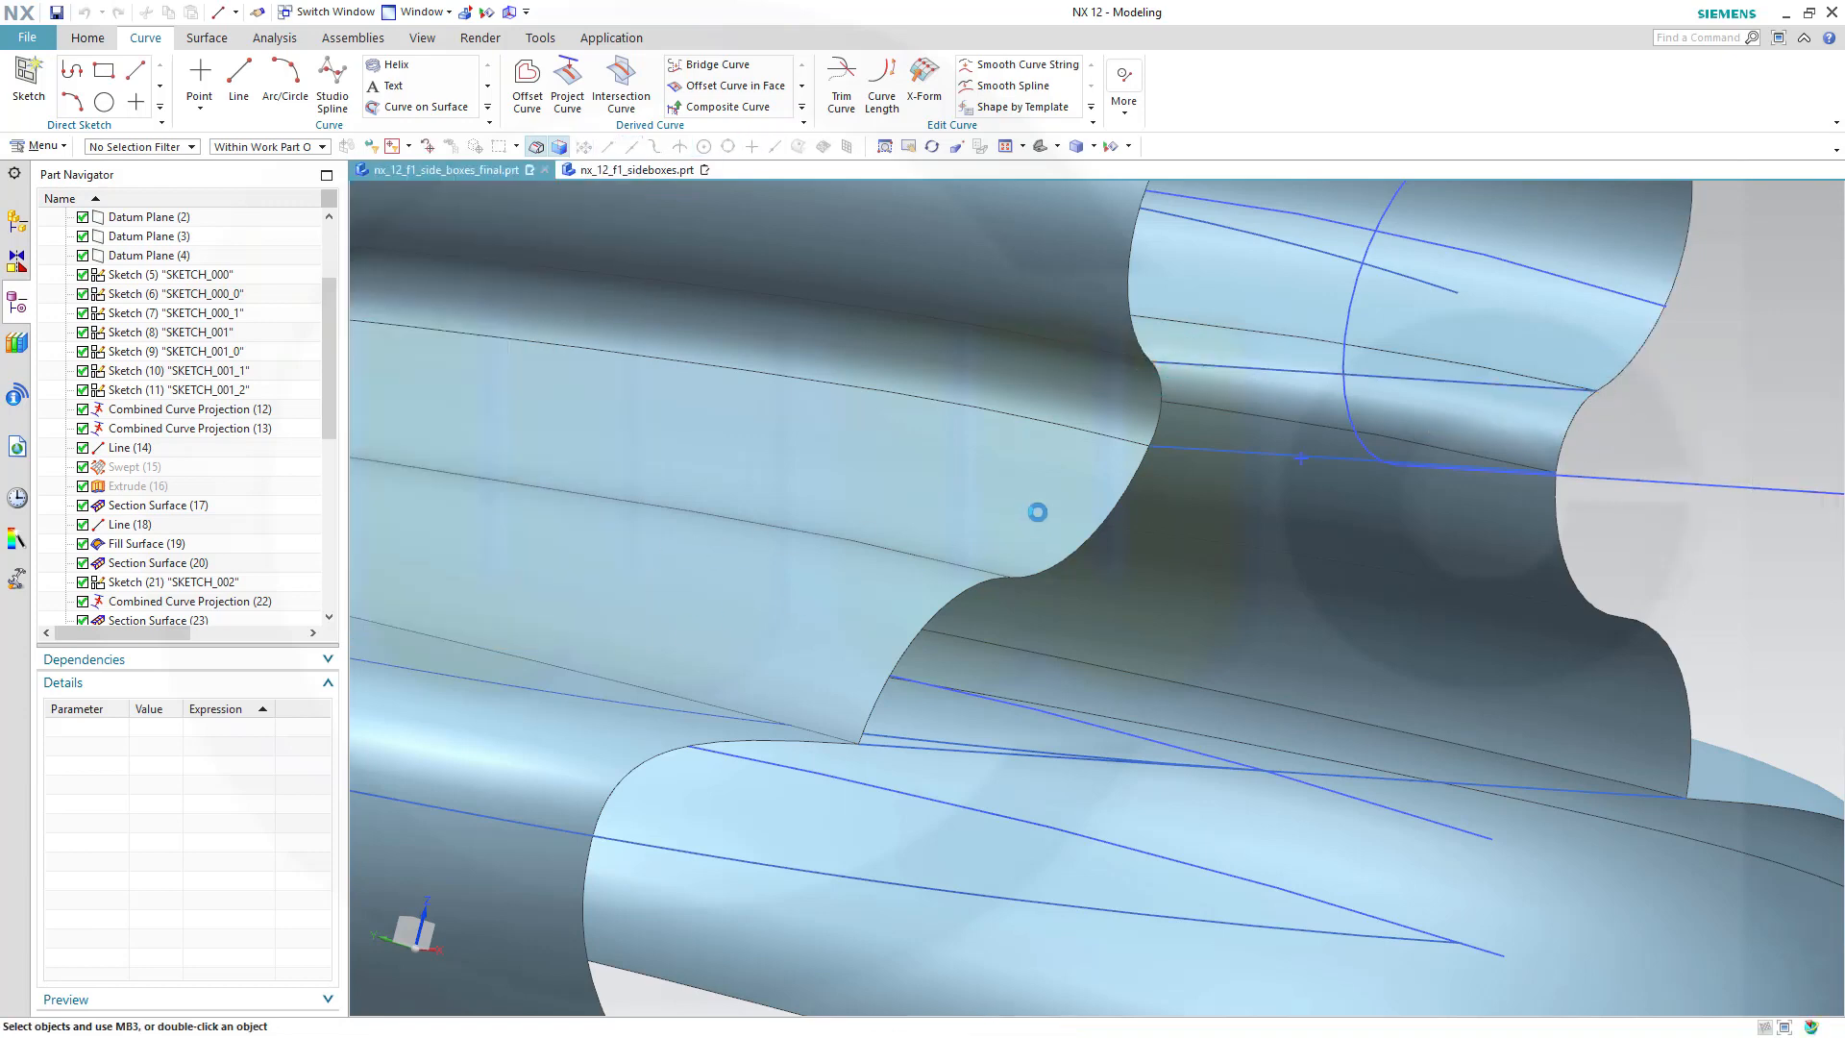
# Create a G0 Fill Surface across the open end, bounded by the lowest line, the middle line and the side edges between them.
pyautogui.moveTo(1100, 466); pyautogui.dragTo(1021, 440, button='middle')
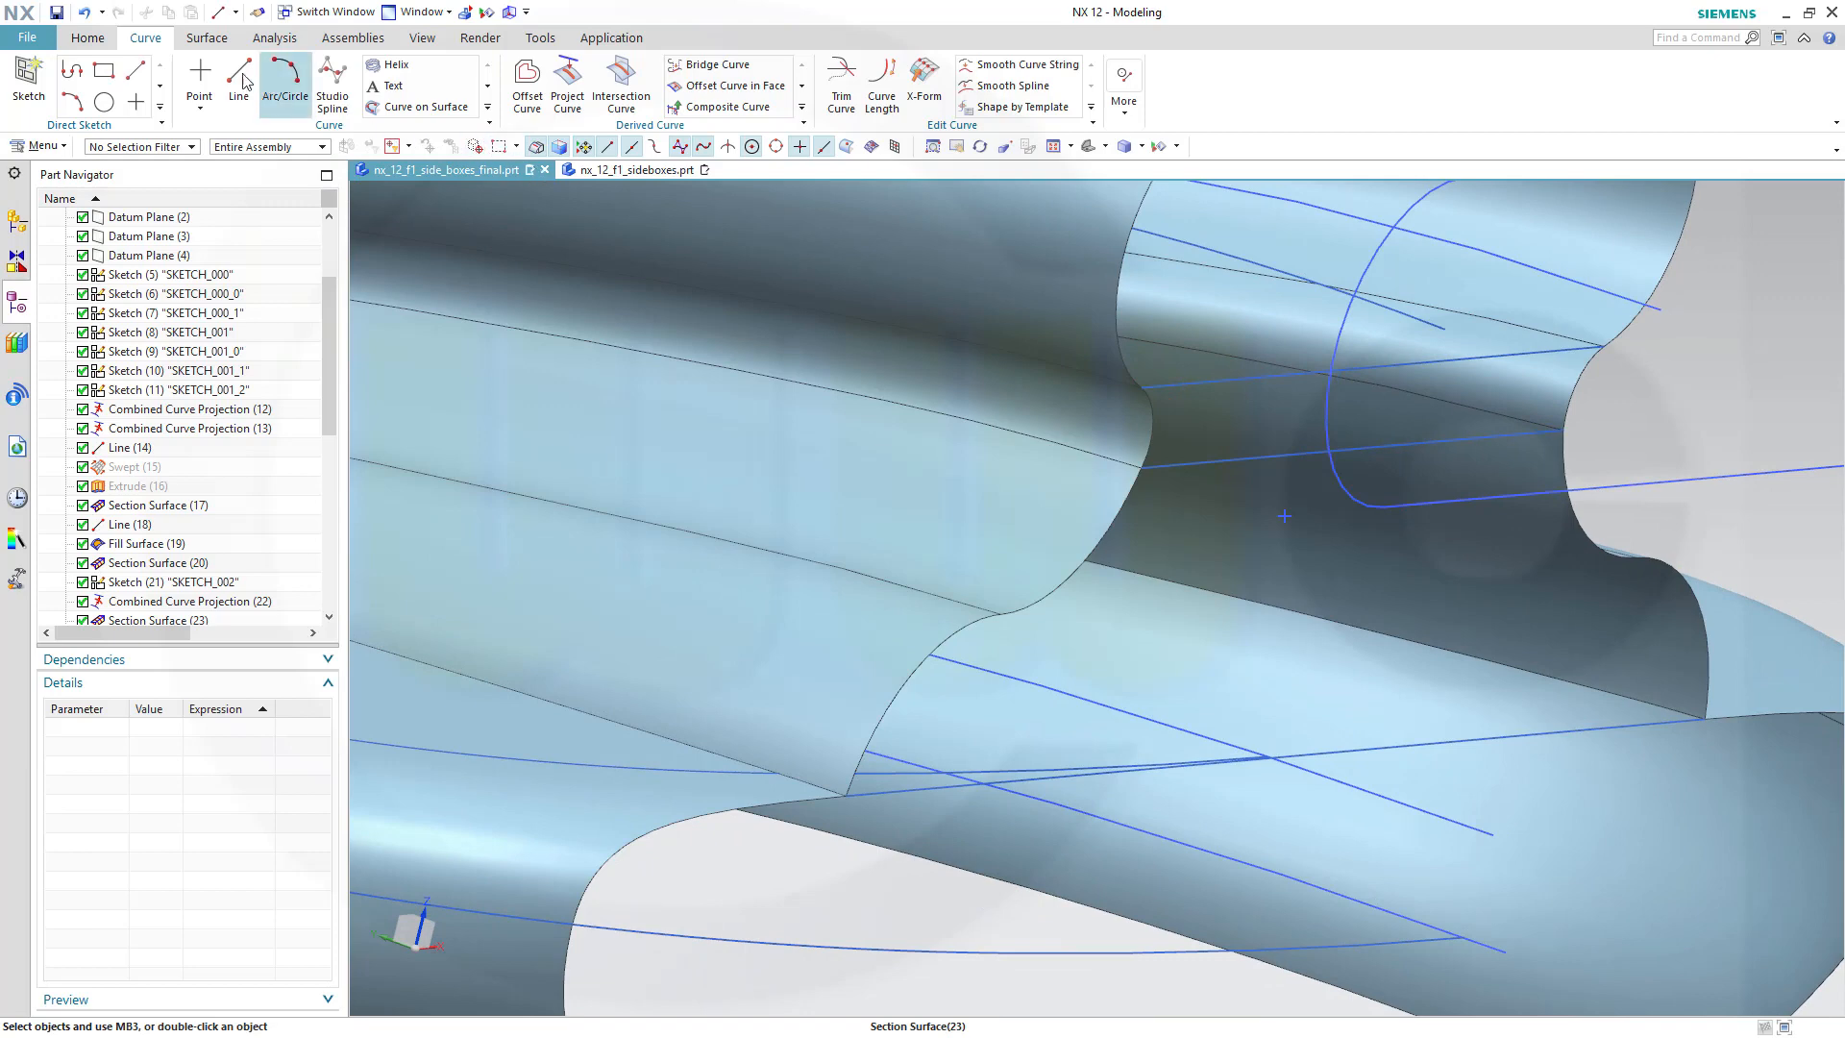
pyautogui.click(206, 39)
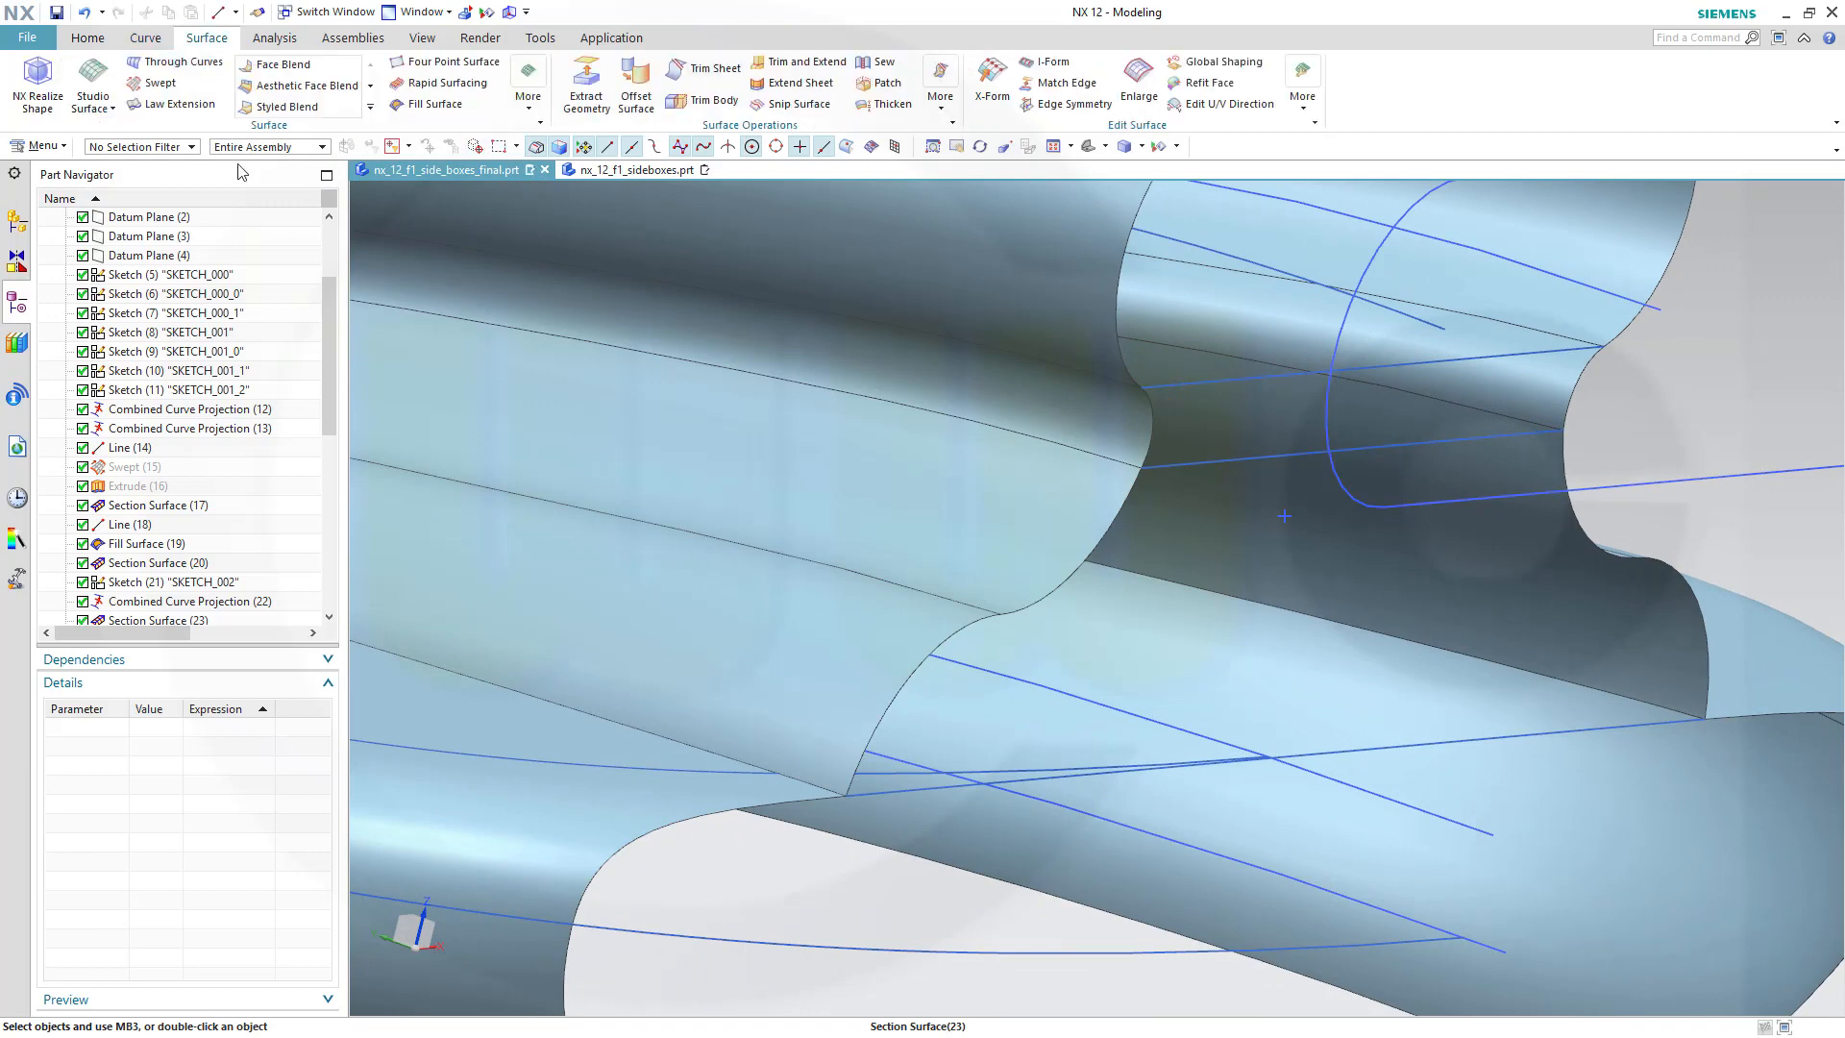
pyautogui.click(426, 104)
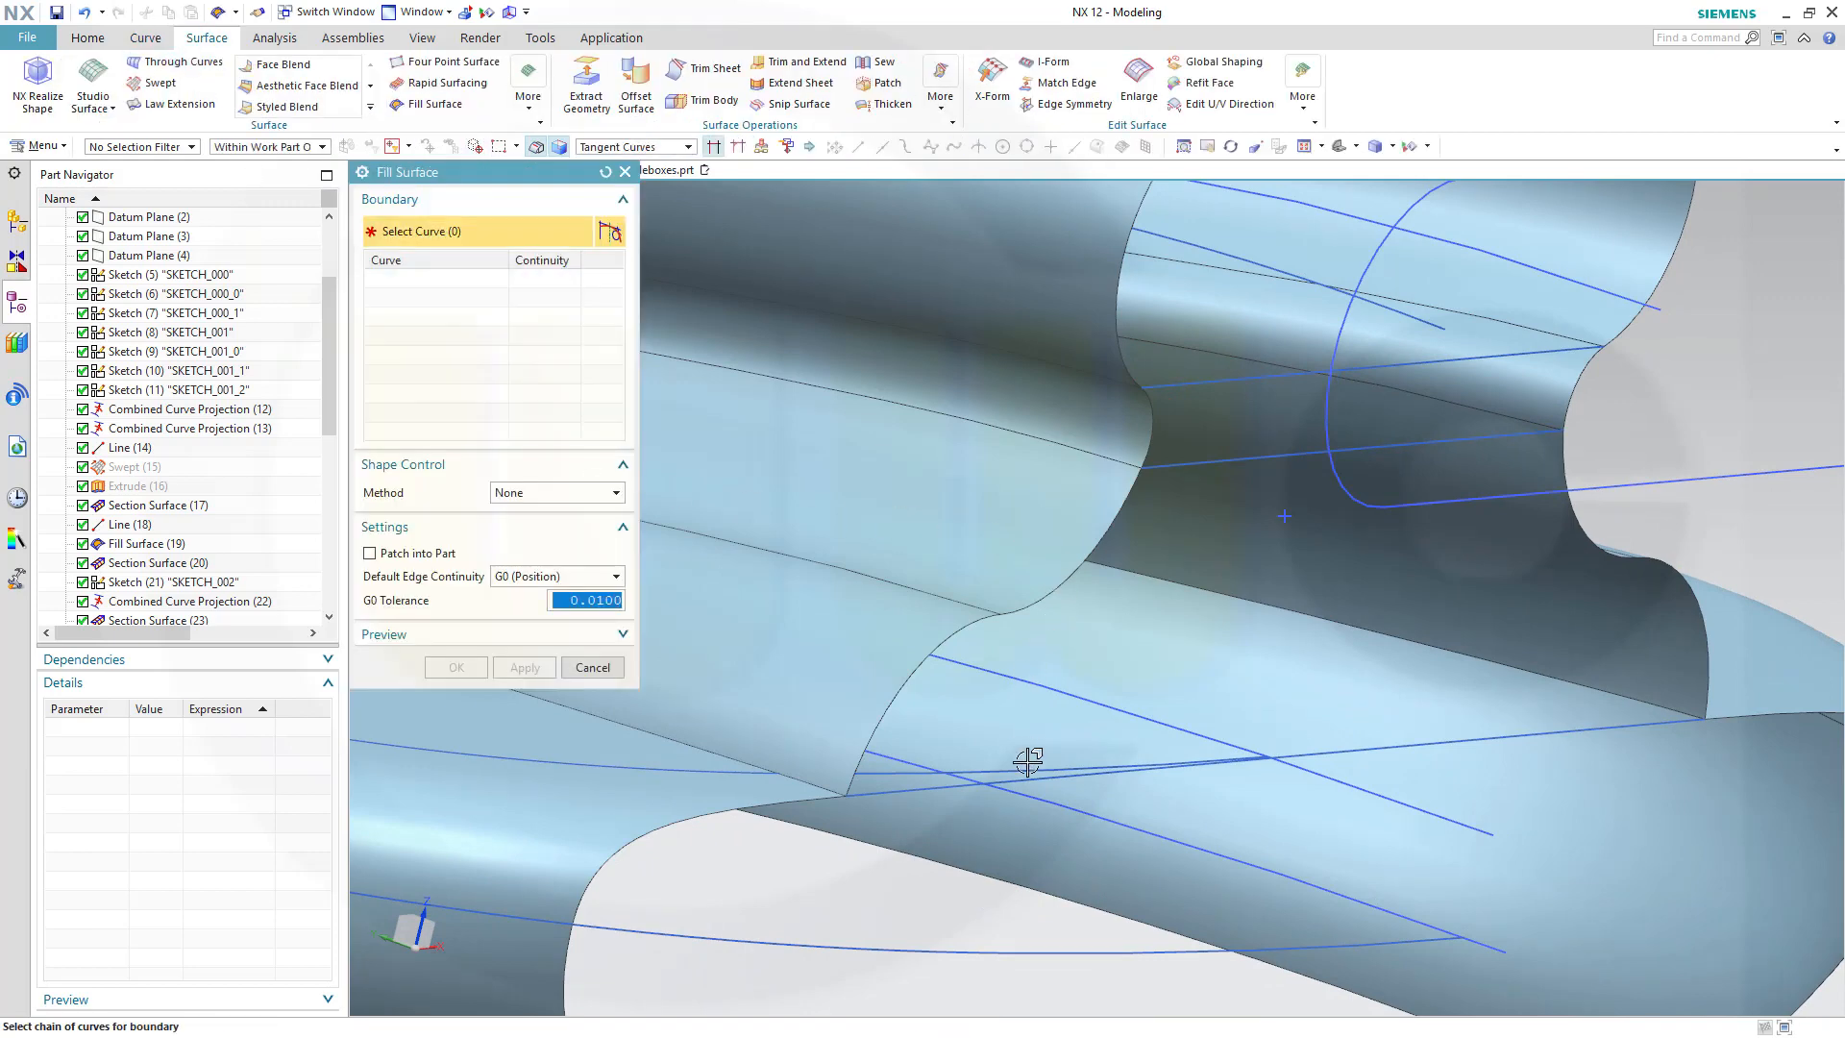
pyautogui.moveTo(1243, 766)
pyautogui.mouseDown(button='middle')
pyautogui.moveTo(1359, 758)
pyautogui.moveTo(1224, 776)
pyautogui.mouseUp(button='middle')
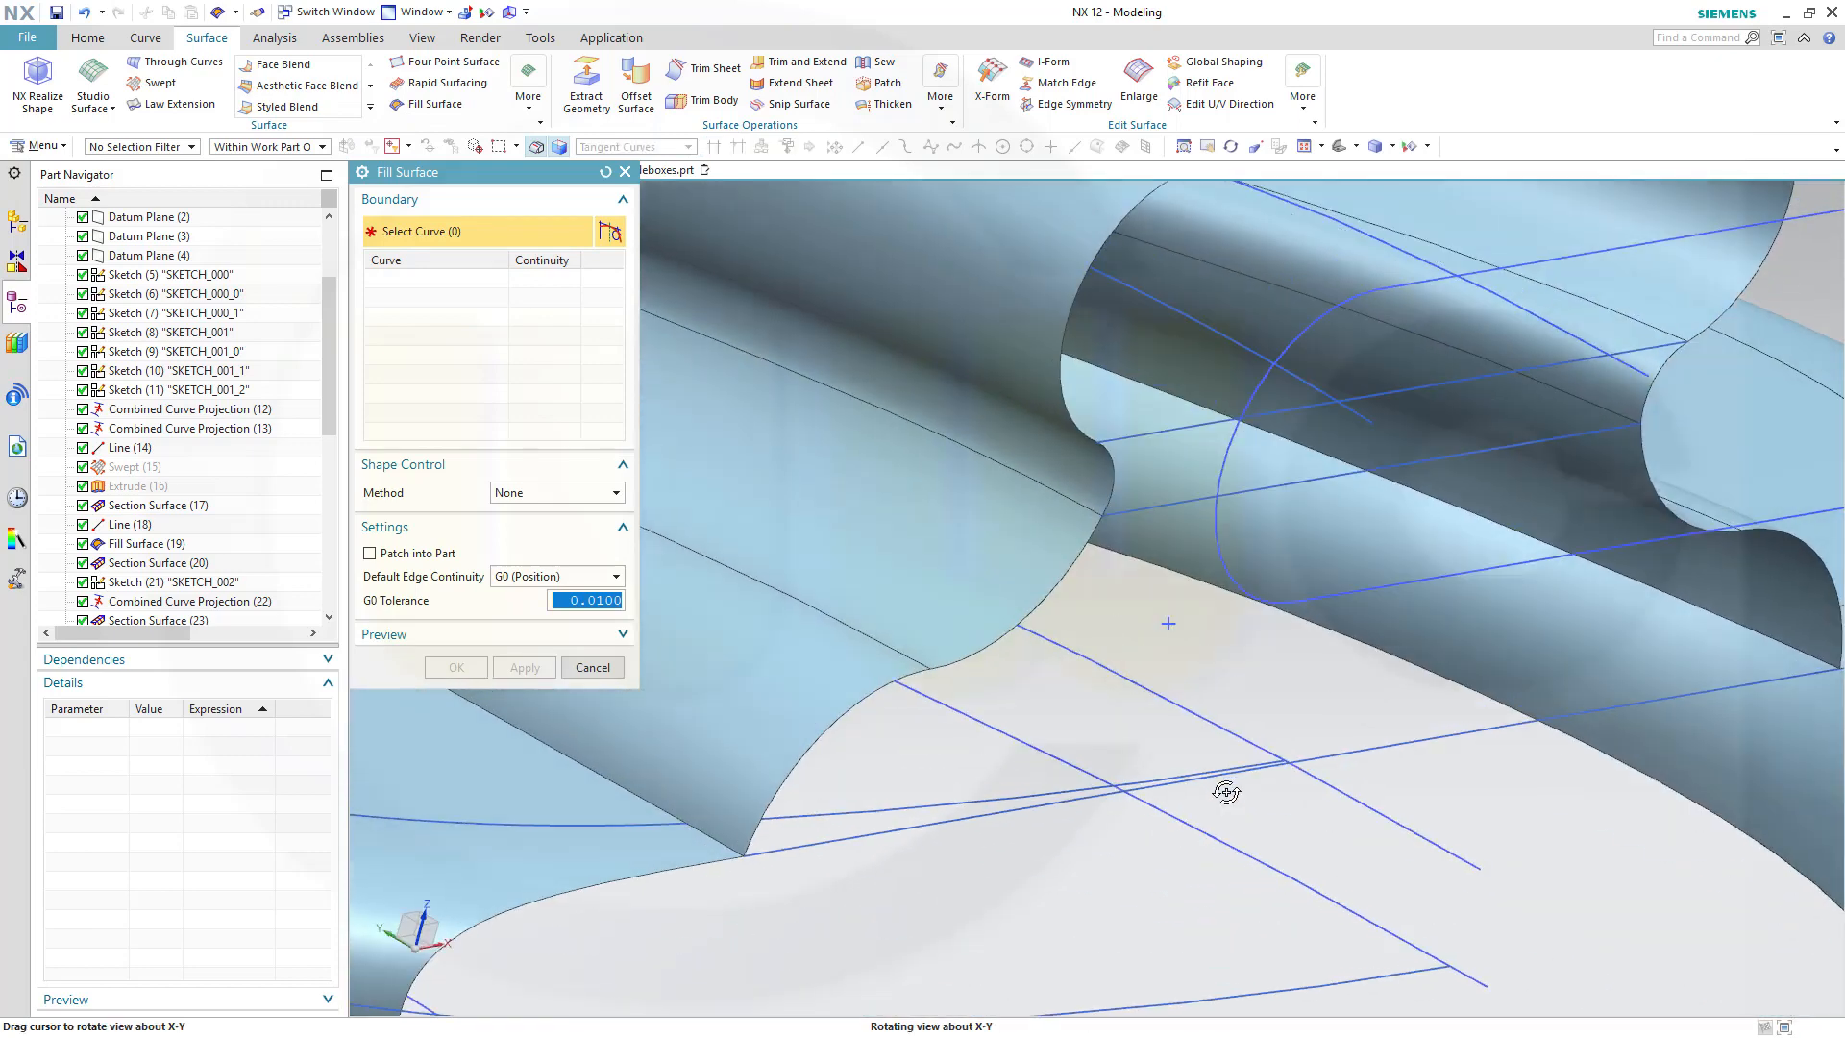
pyautogui.click(1401, 747)
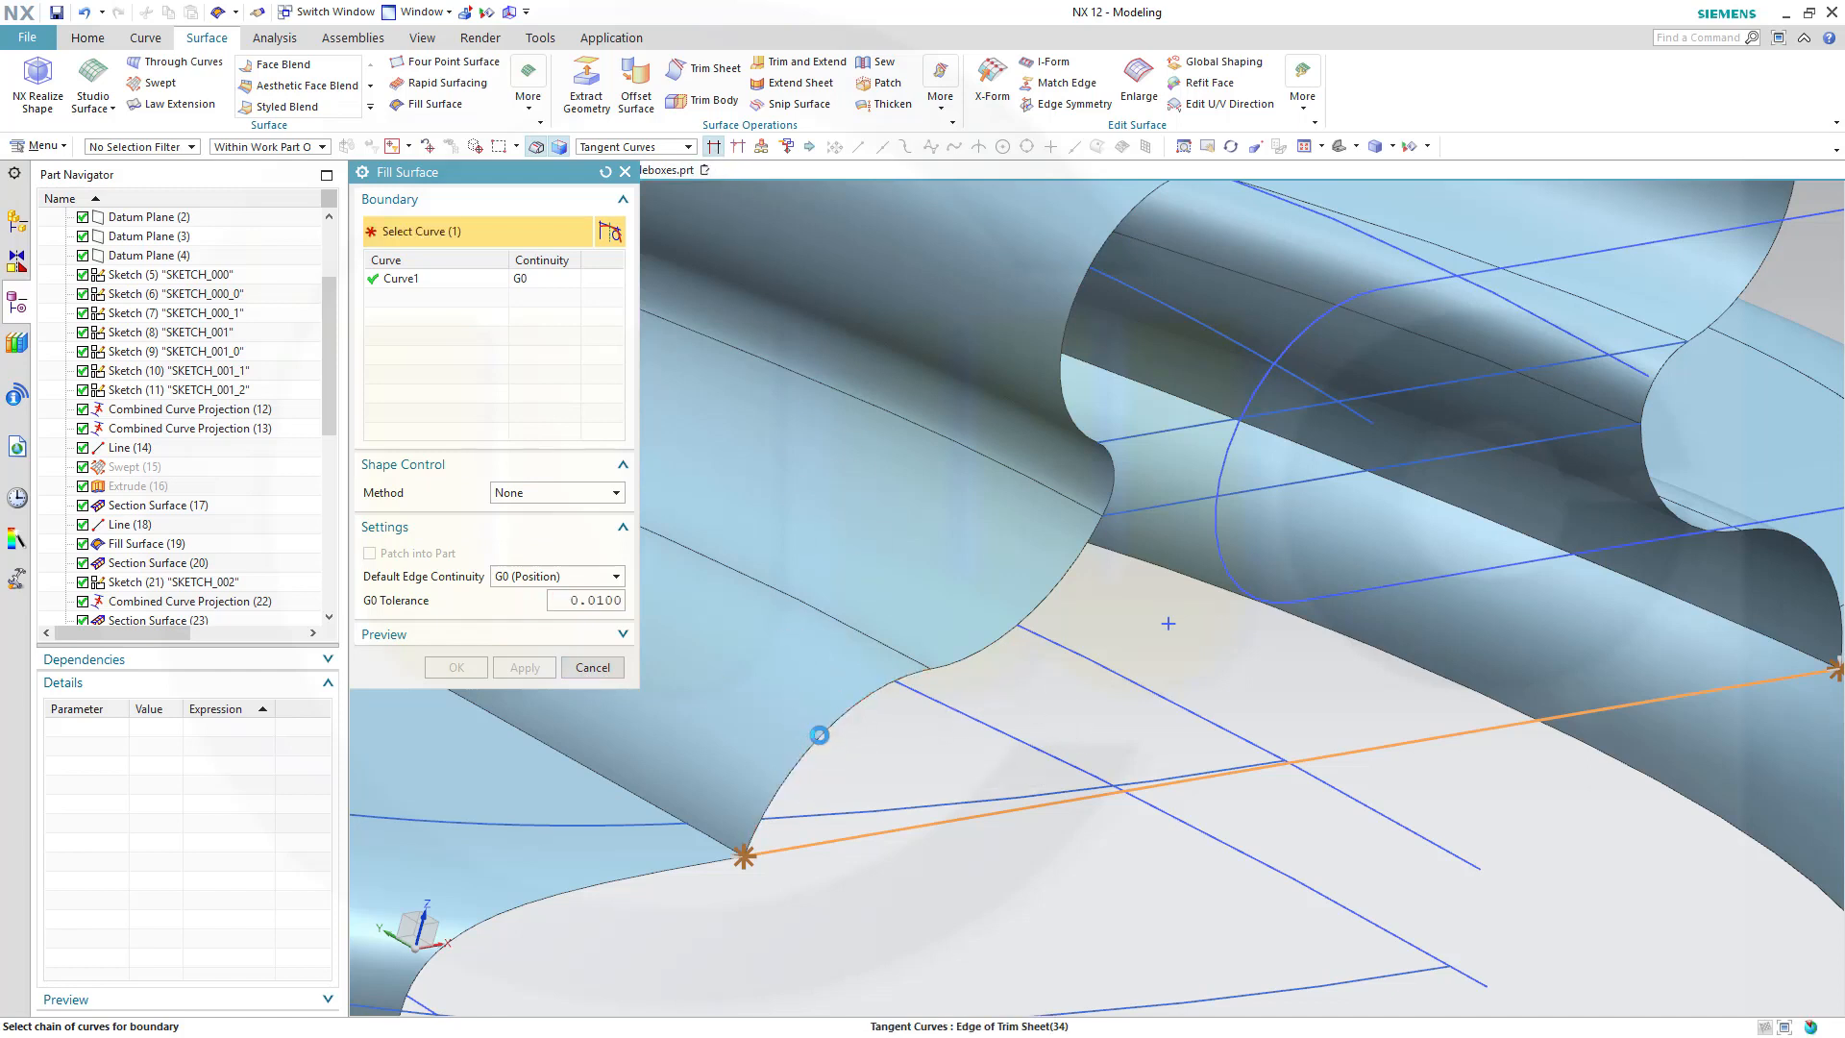
pyautogui.click(1127, 489)
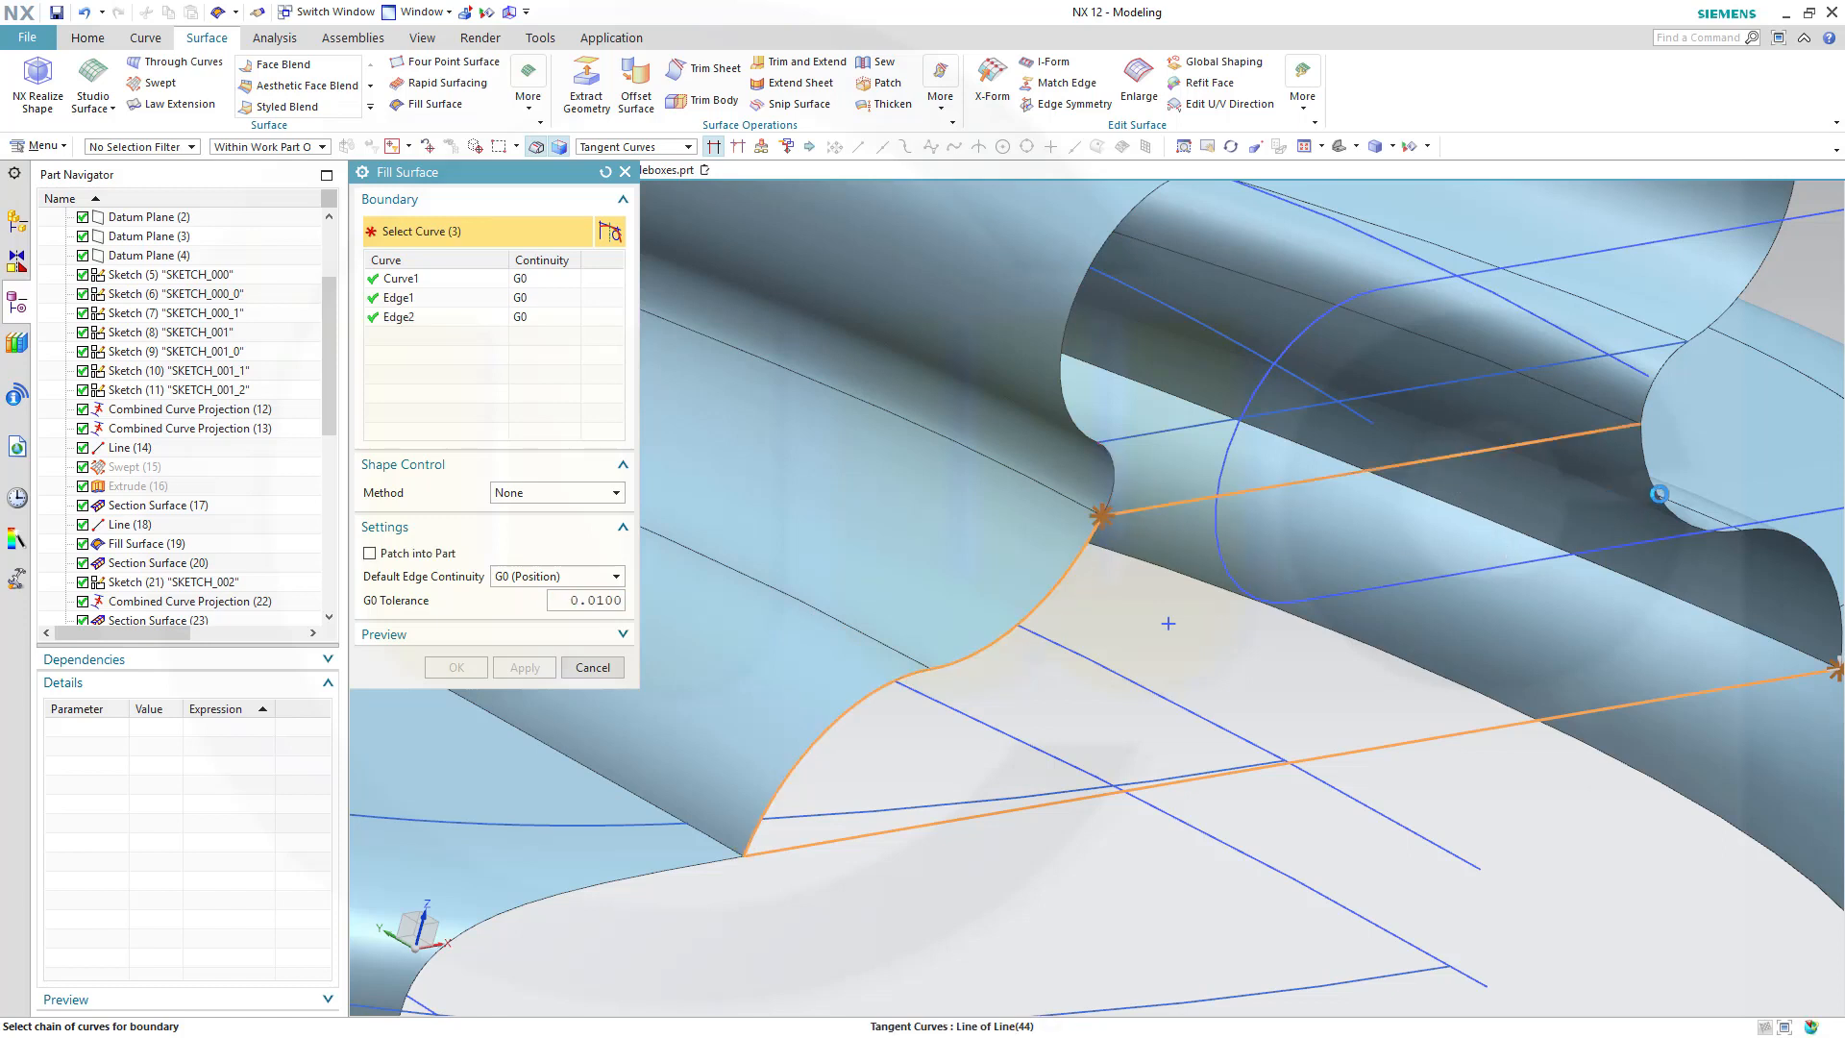
pyautogui.click(1651, 480)
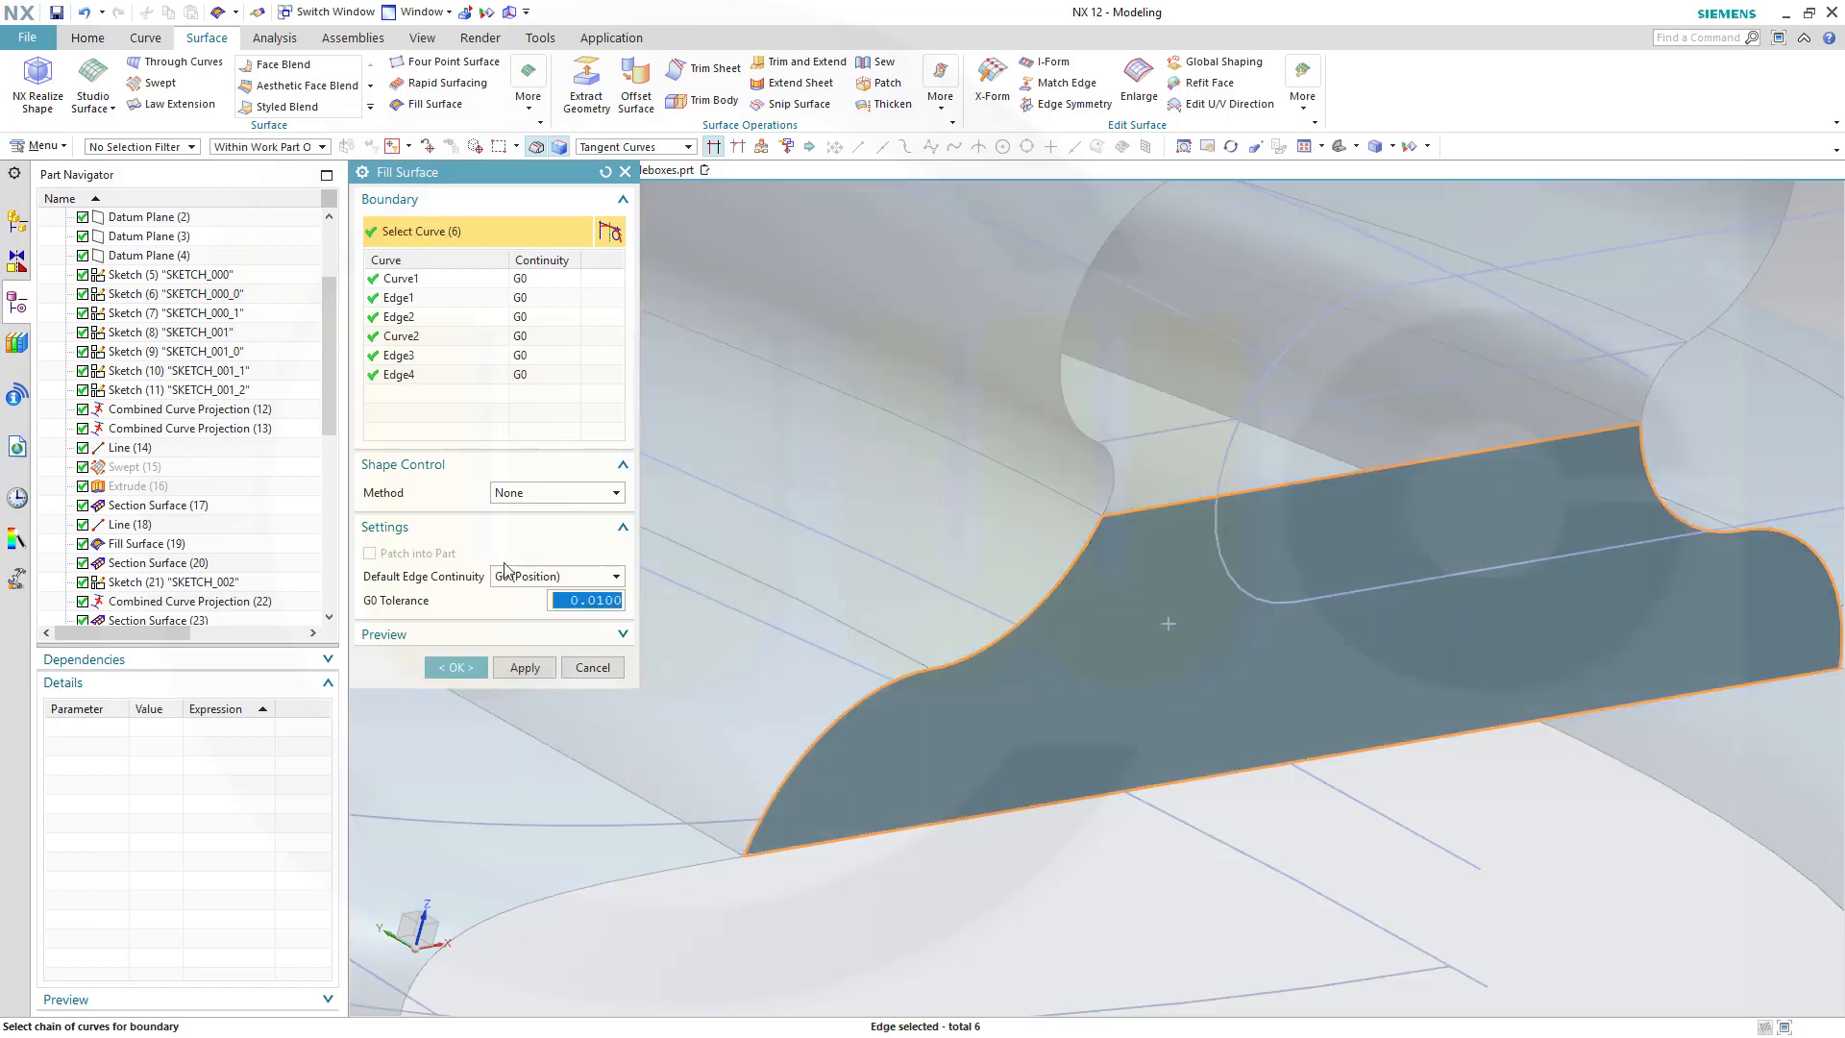
pyautogui.click(524, 667)
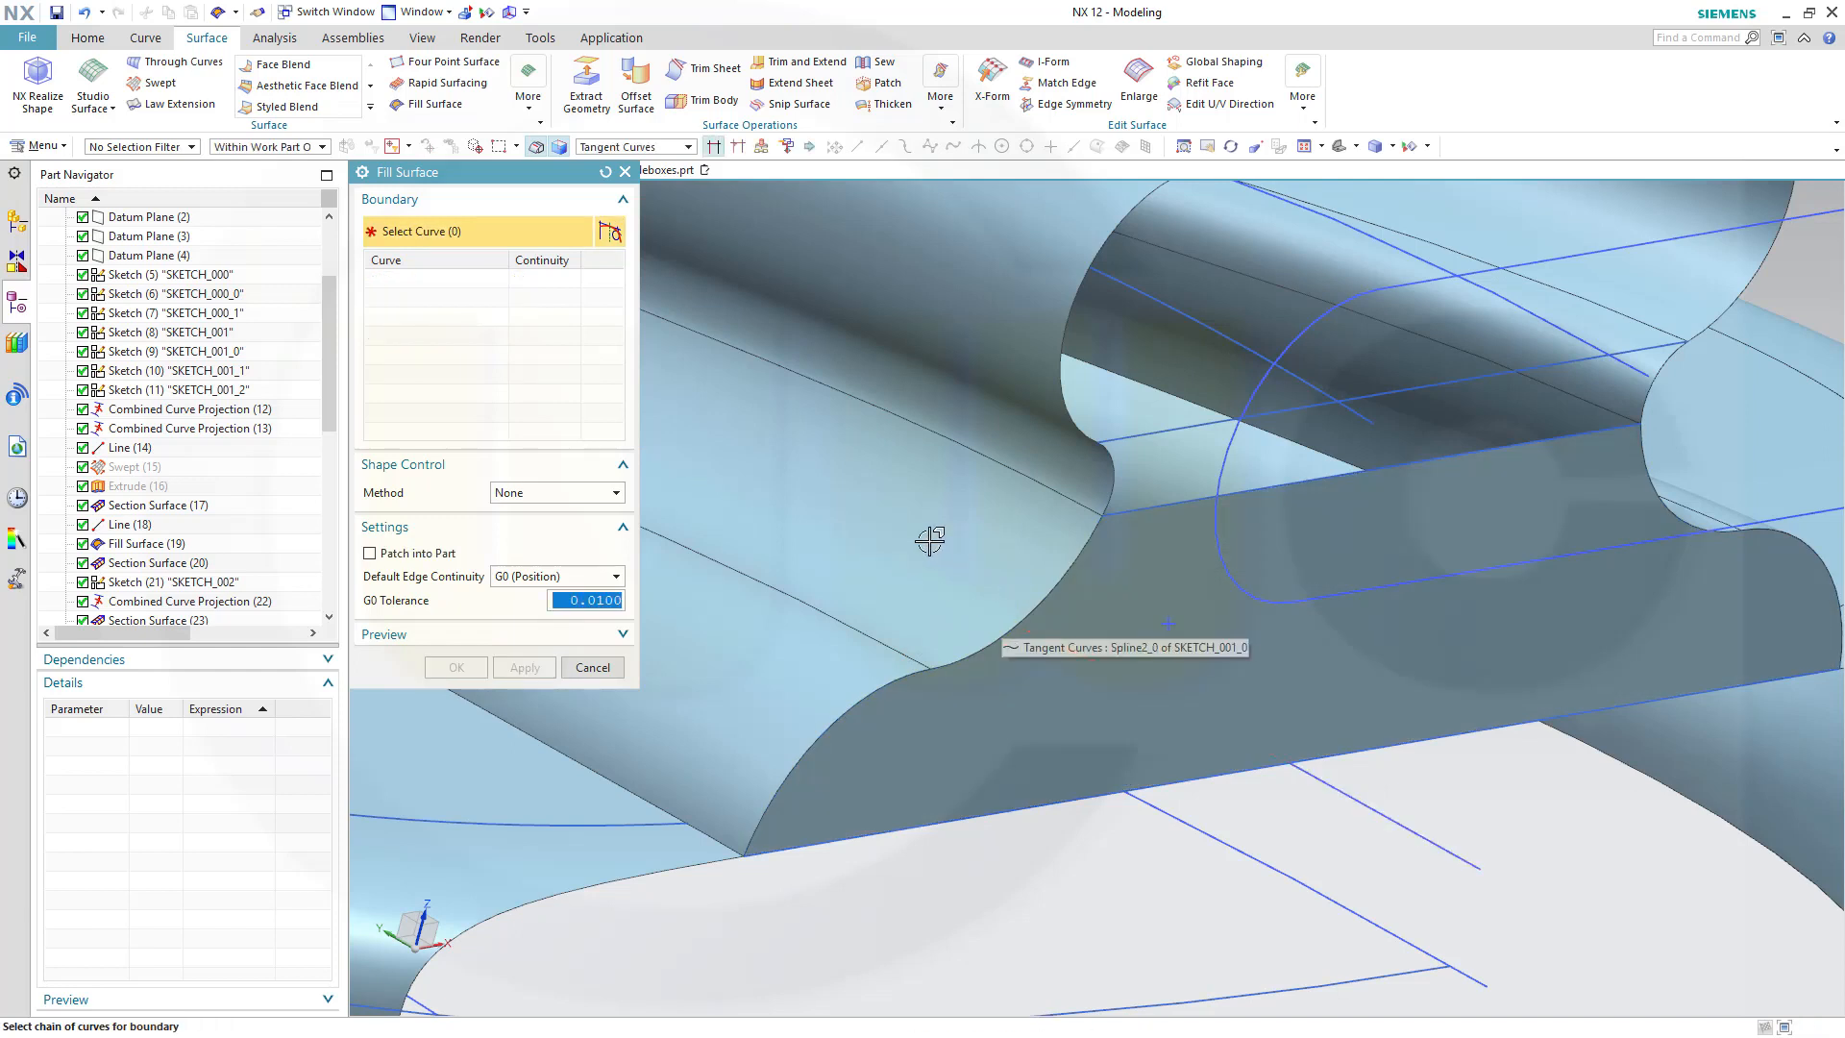
# Create a G0 Fill Surface for the narrow strip between the middle and upper lines, bounded by the blend edges on both sides.
pyautogui.click(1109, 498)
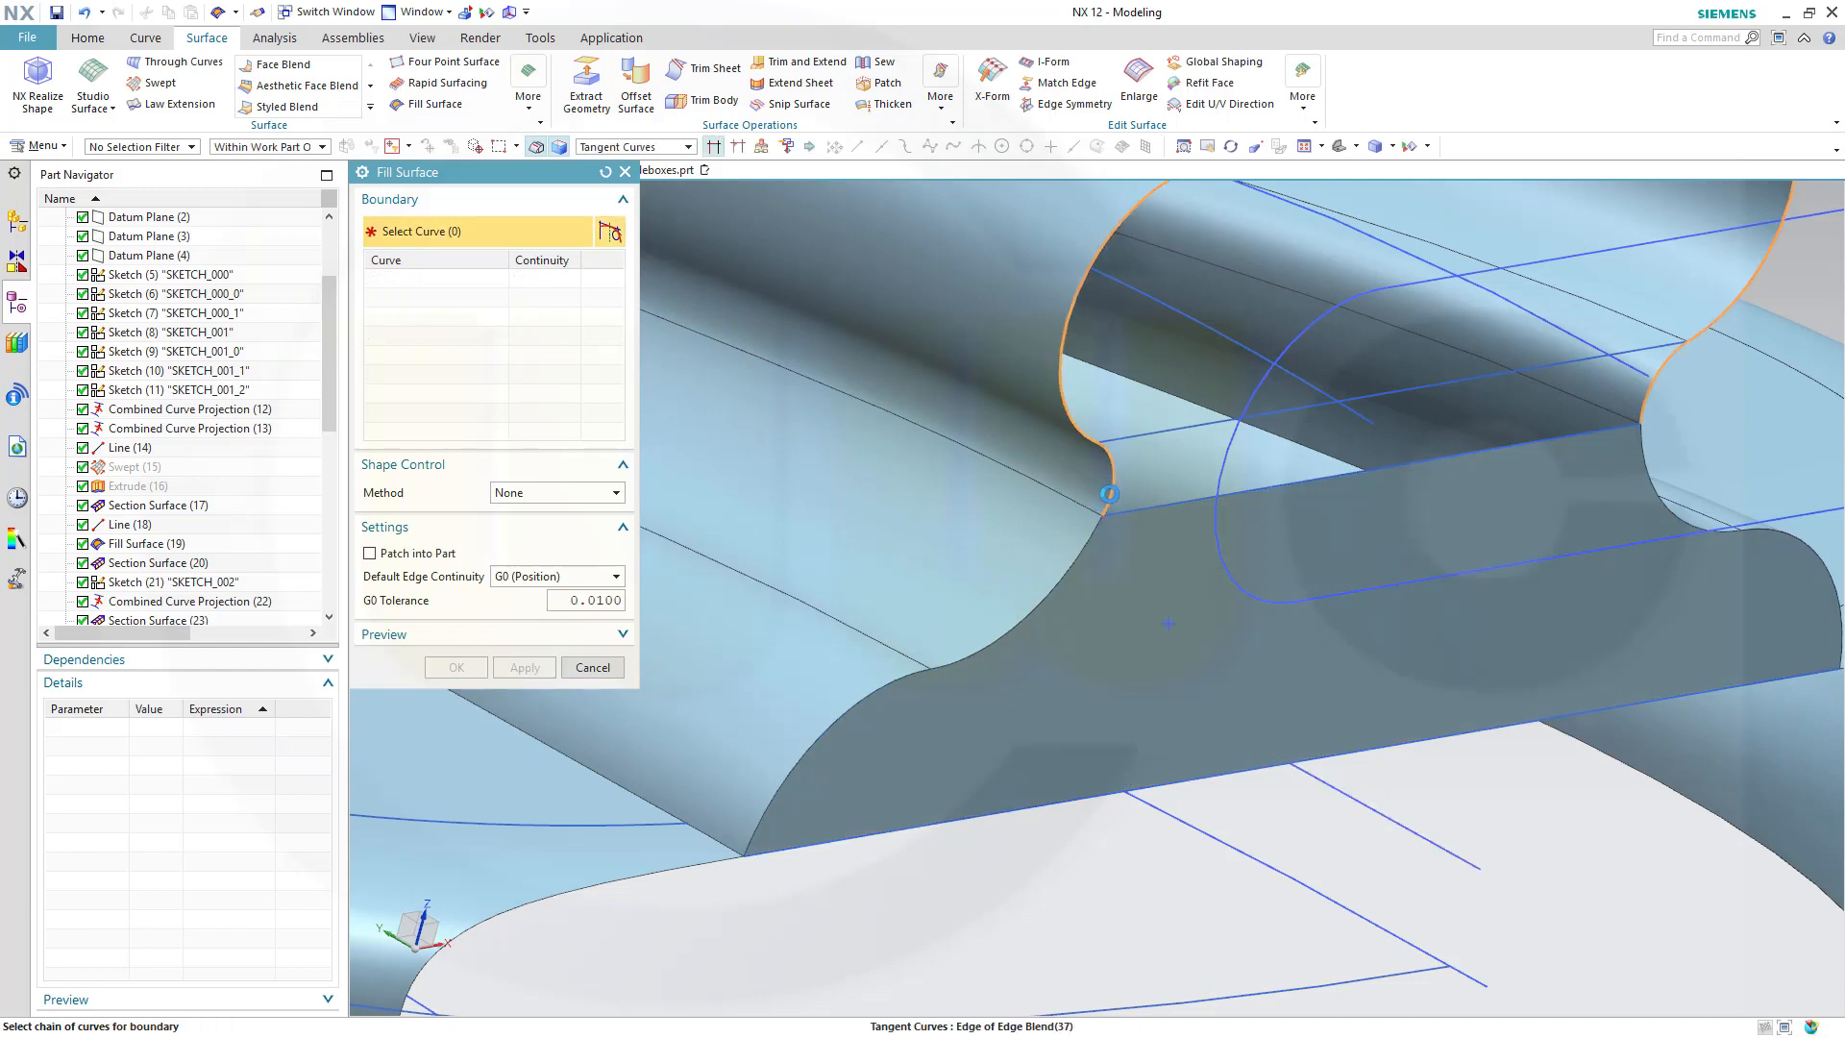
pyautogui.click(1109, 494)
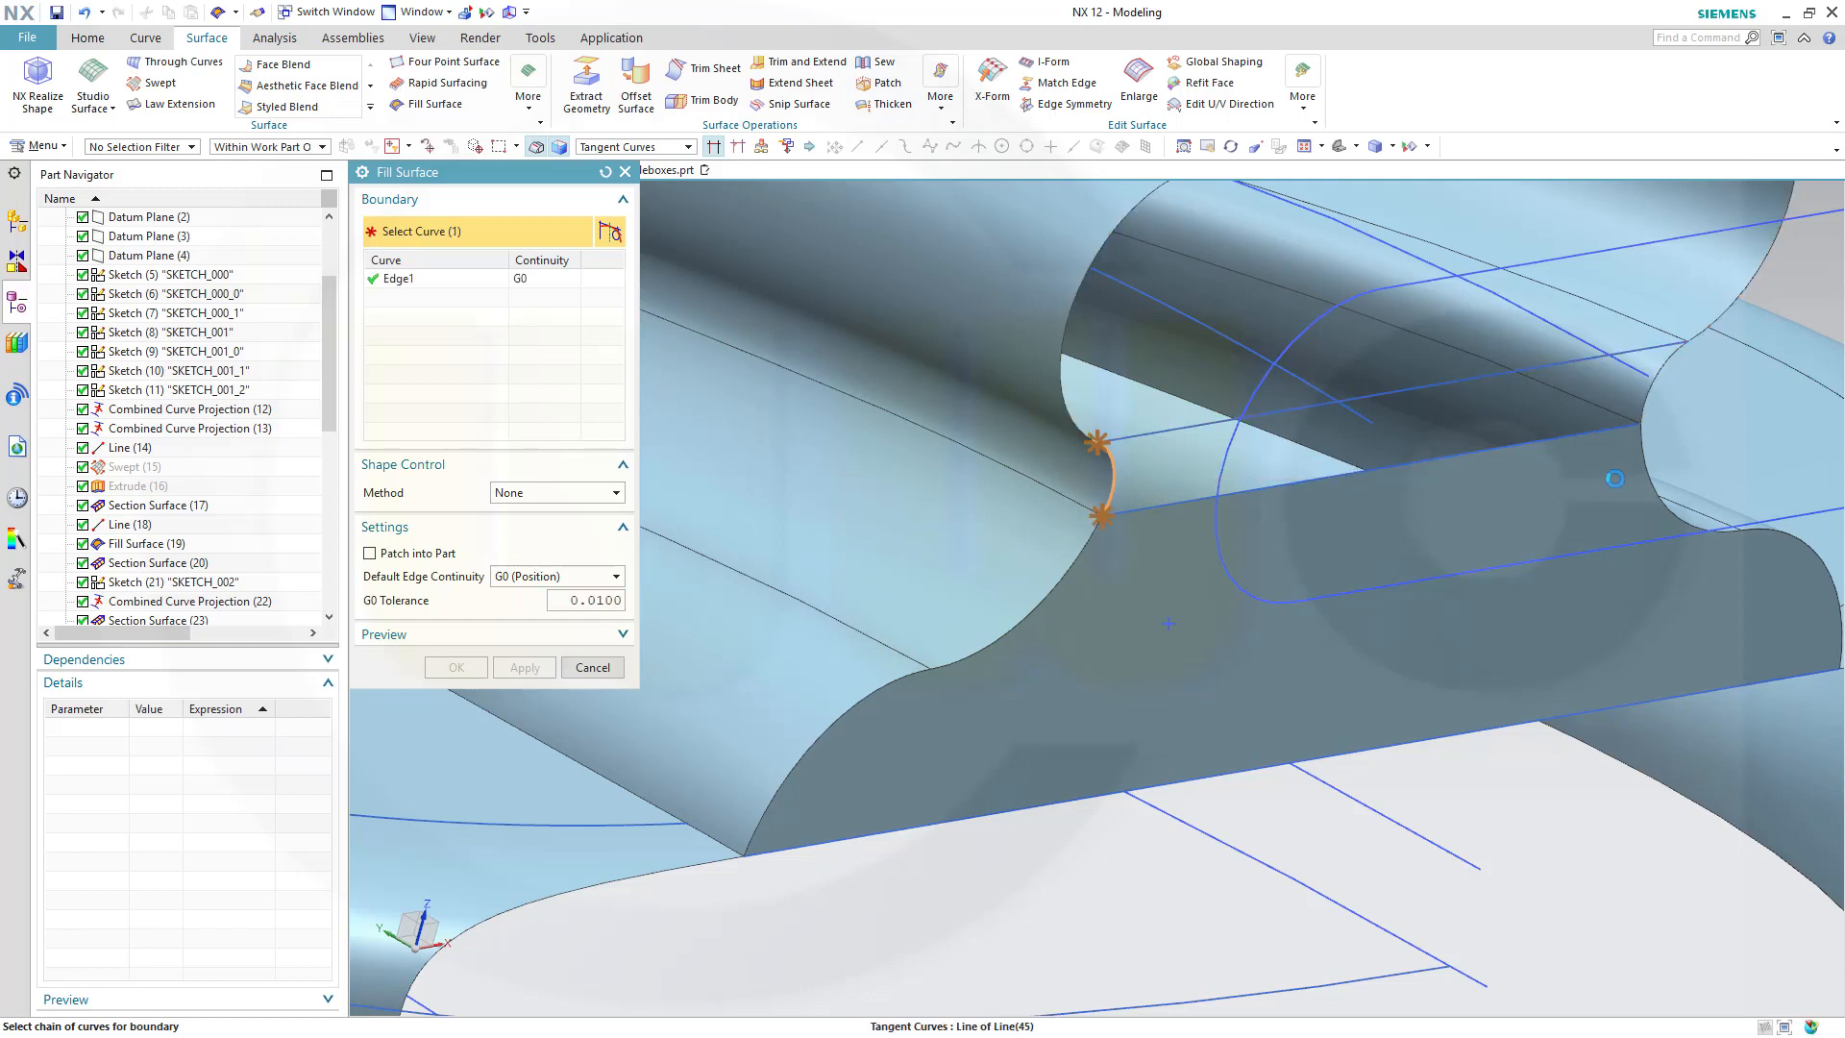
pyautogui.click(1666, 368)
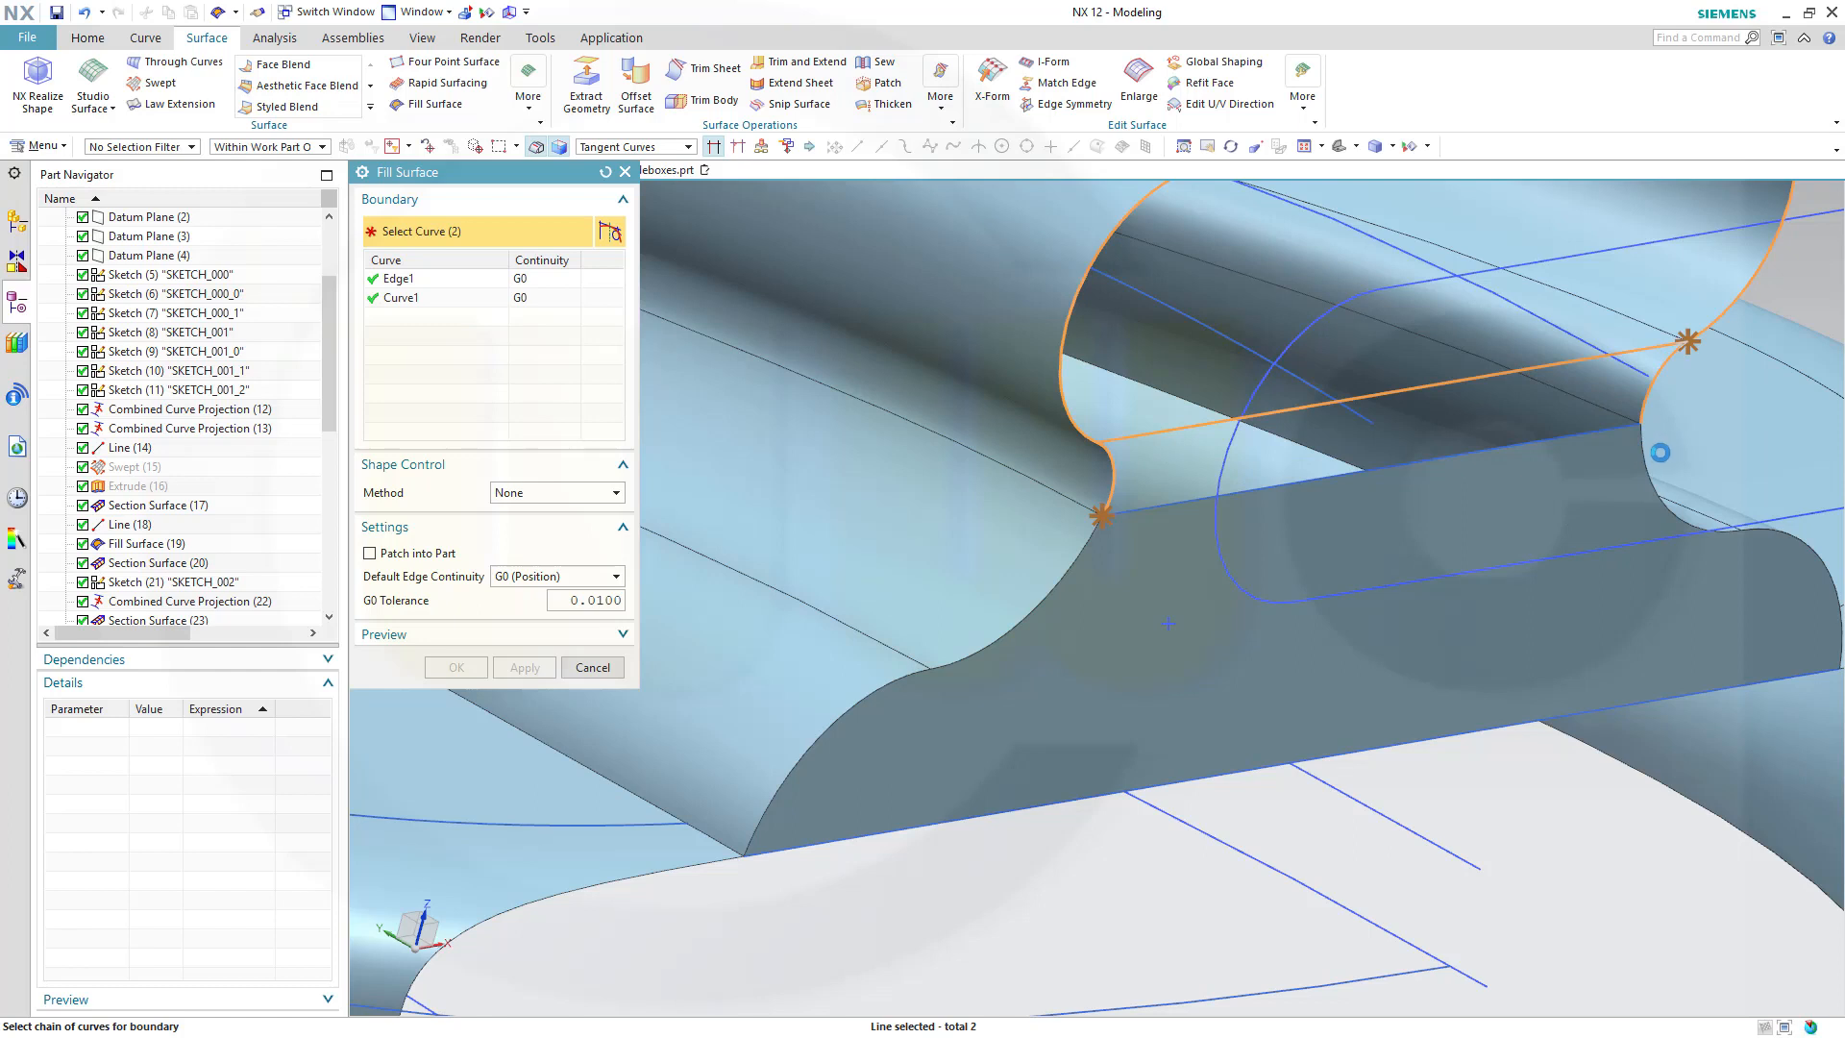
pyautogui.click(1630, 452)
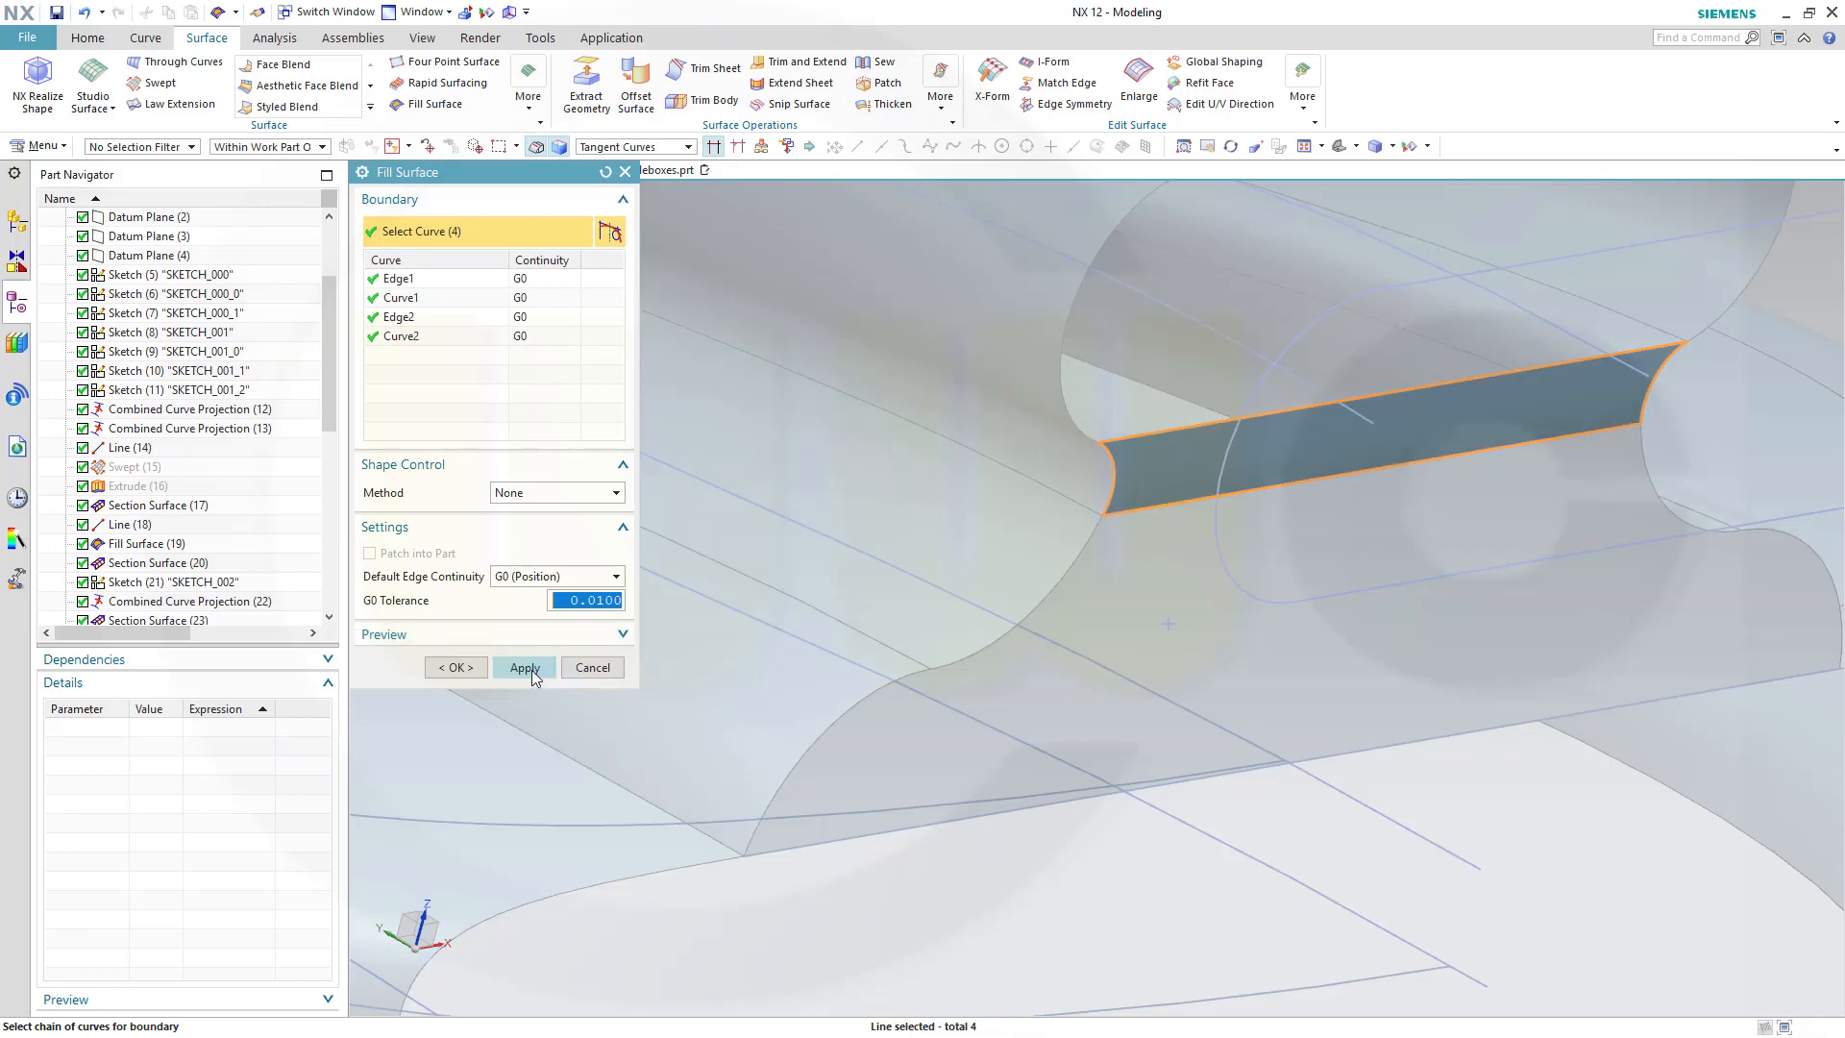
pyautogui.click(479, 672)
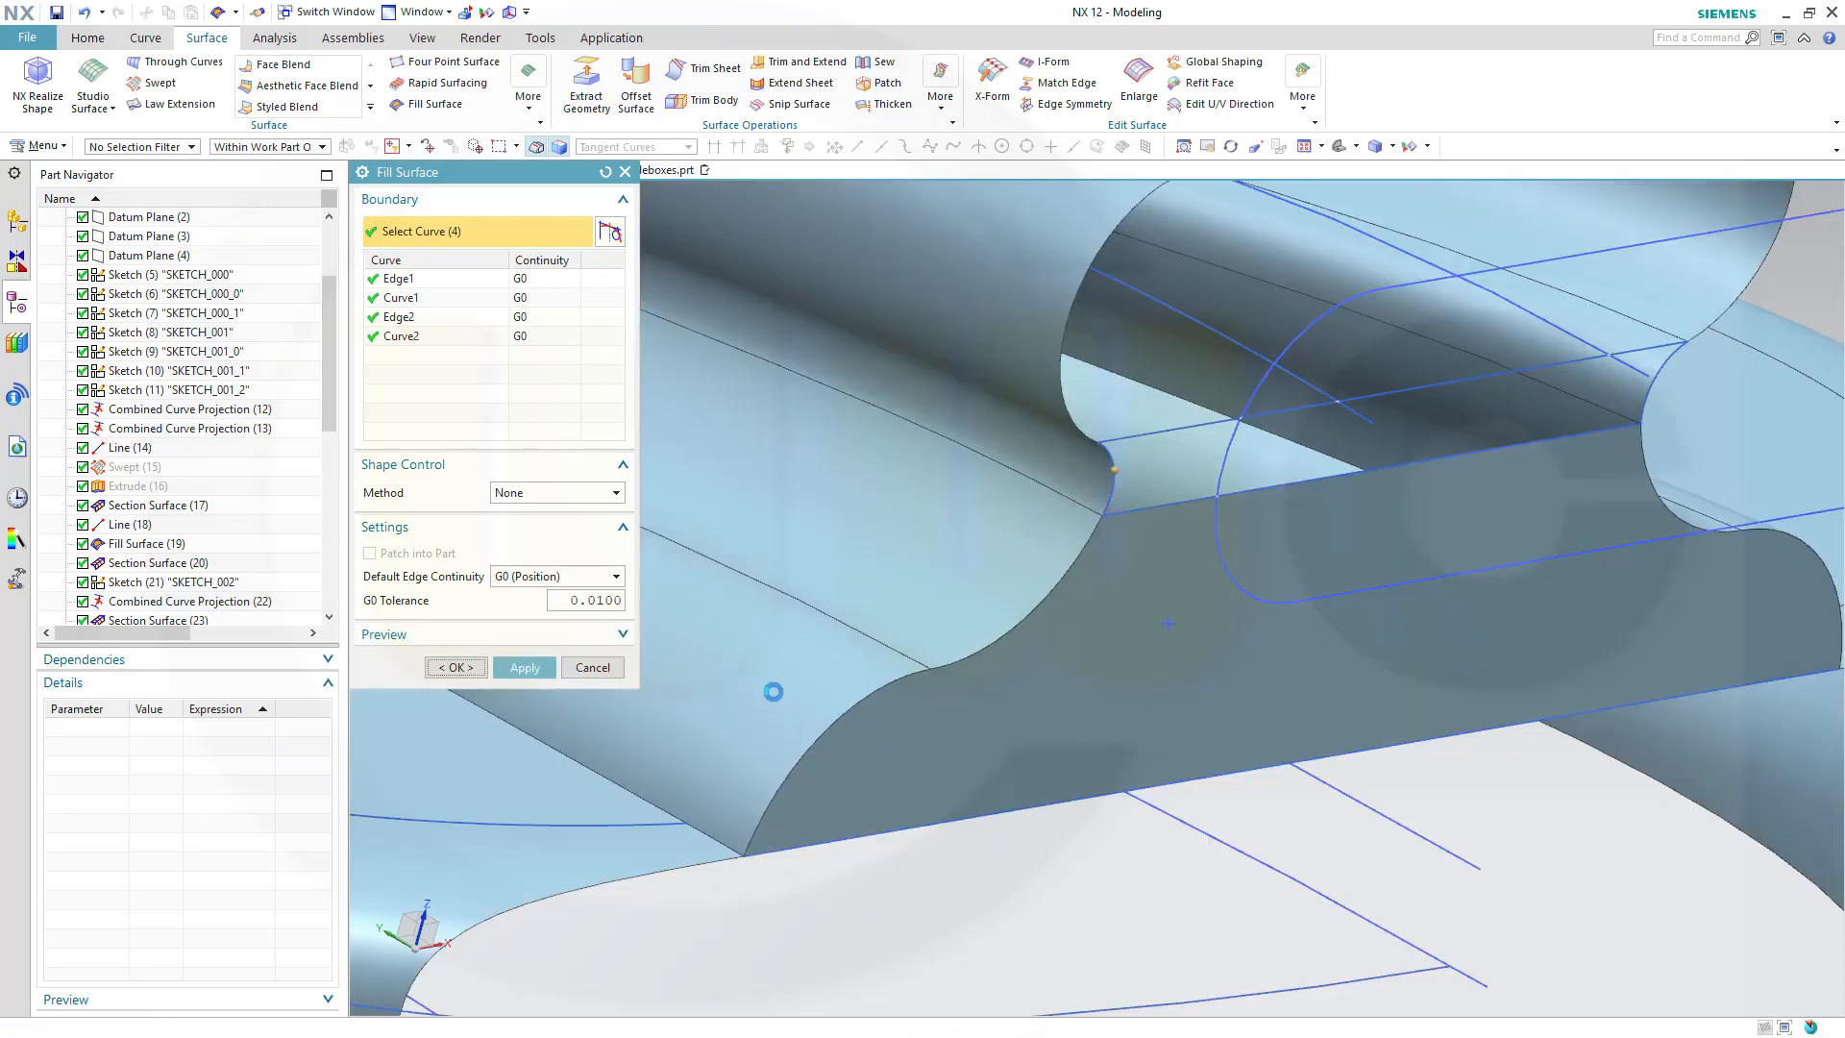
# Create a Through Curves surface from the near side box's upper end edge to the slot's near arc, with G1 tangency to the side box faces.
pyautogui.scroll(1, 1159, 571)
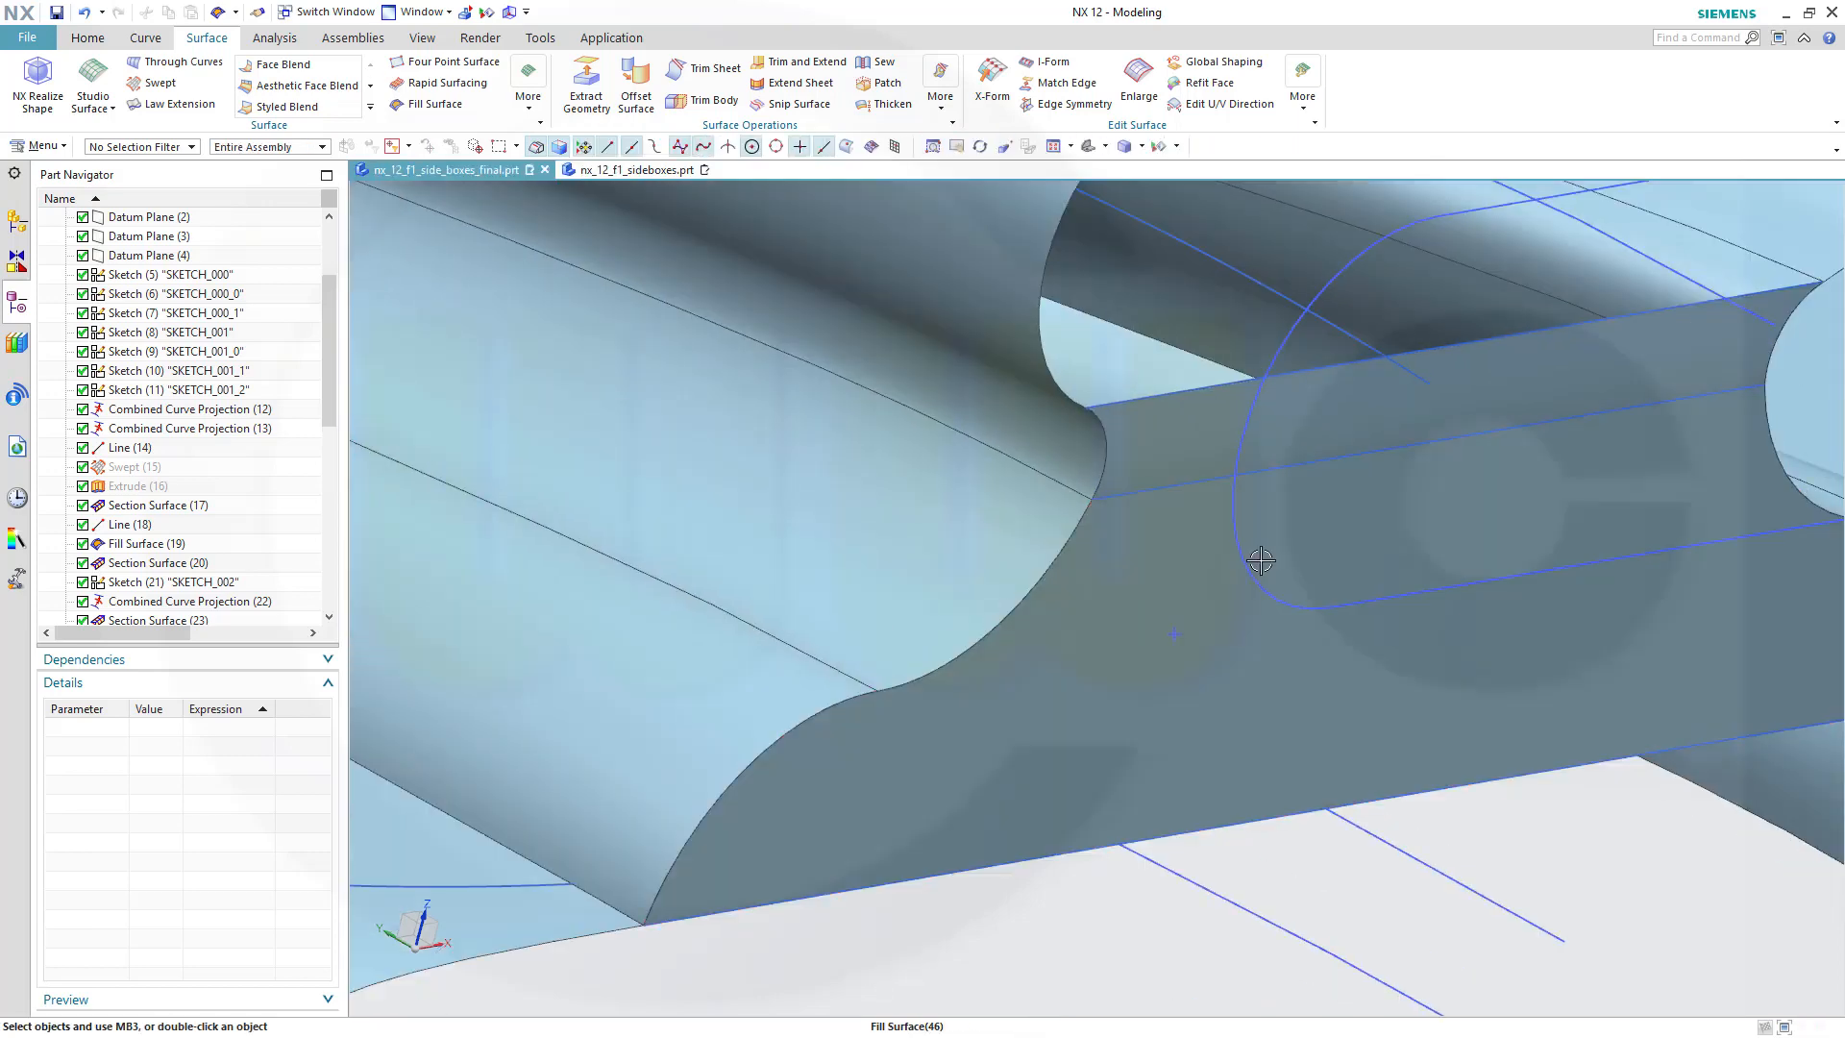
pyautogui.scroll(-3, 1260, 558)
pyautogui.moveTo(1257, 565)
pyautogui.mouseDown(button='middle')
pyautogui.moveTo(1285, 527)
pyautogui.moveTo(1342, 535)
pyautogui.moveTo(1347, 589)
pyautogui.moveTo(1146, 598)
pyautogui.mouseUp(button='middle')
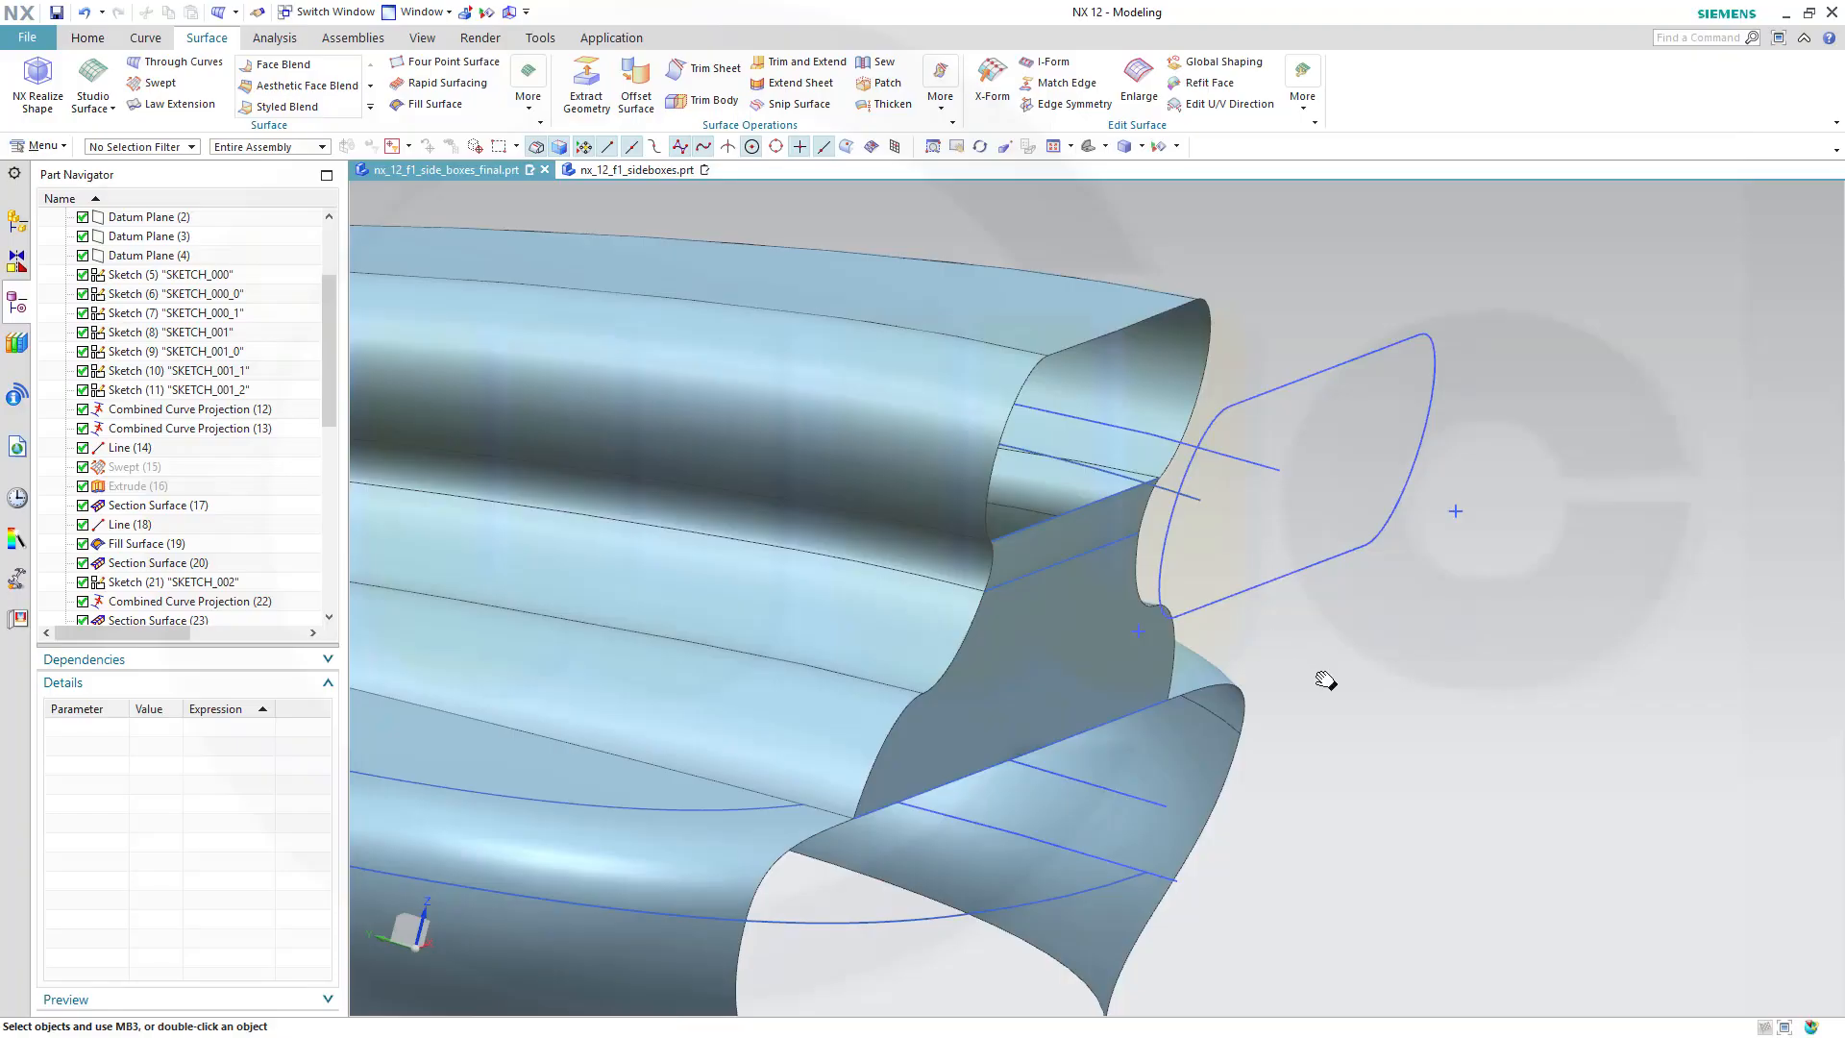
pyautogui.moveTo(1325, 680)
pyautogui.mouseDown(button='middle')
pyautogui.moveTo(1435, 694)
pyautogui.moveTo(1413, 692)
pyautogui.moveTo(1412, 671)
pyautogui.moveTo(1432, 676)
pyautogui.moveTo(1421, 705)
pyautogui.moveTo(1404, 671)
pyautogui.moveTo(1424, 694)
pyautogui.moveTo(1409, 700)
pyautogui.mouseUp(button='middle')
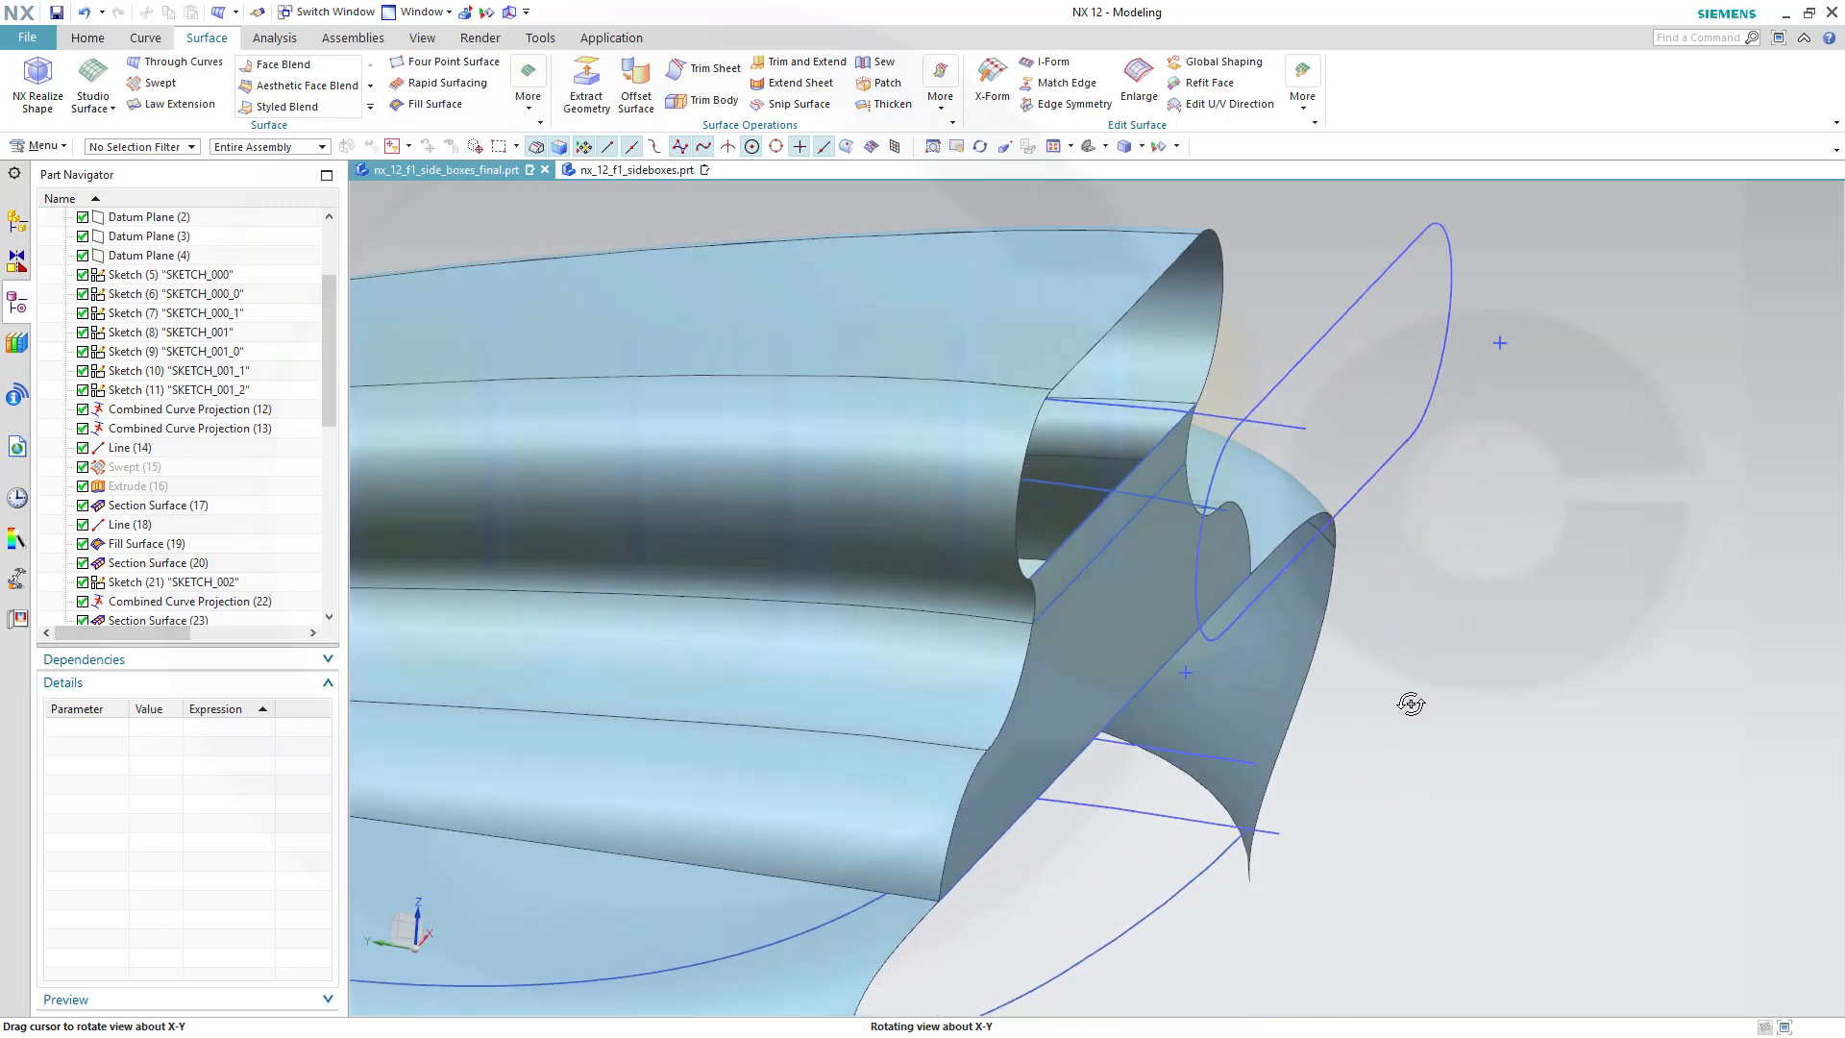
pyautogui.click(178, 61)
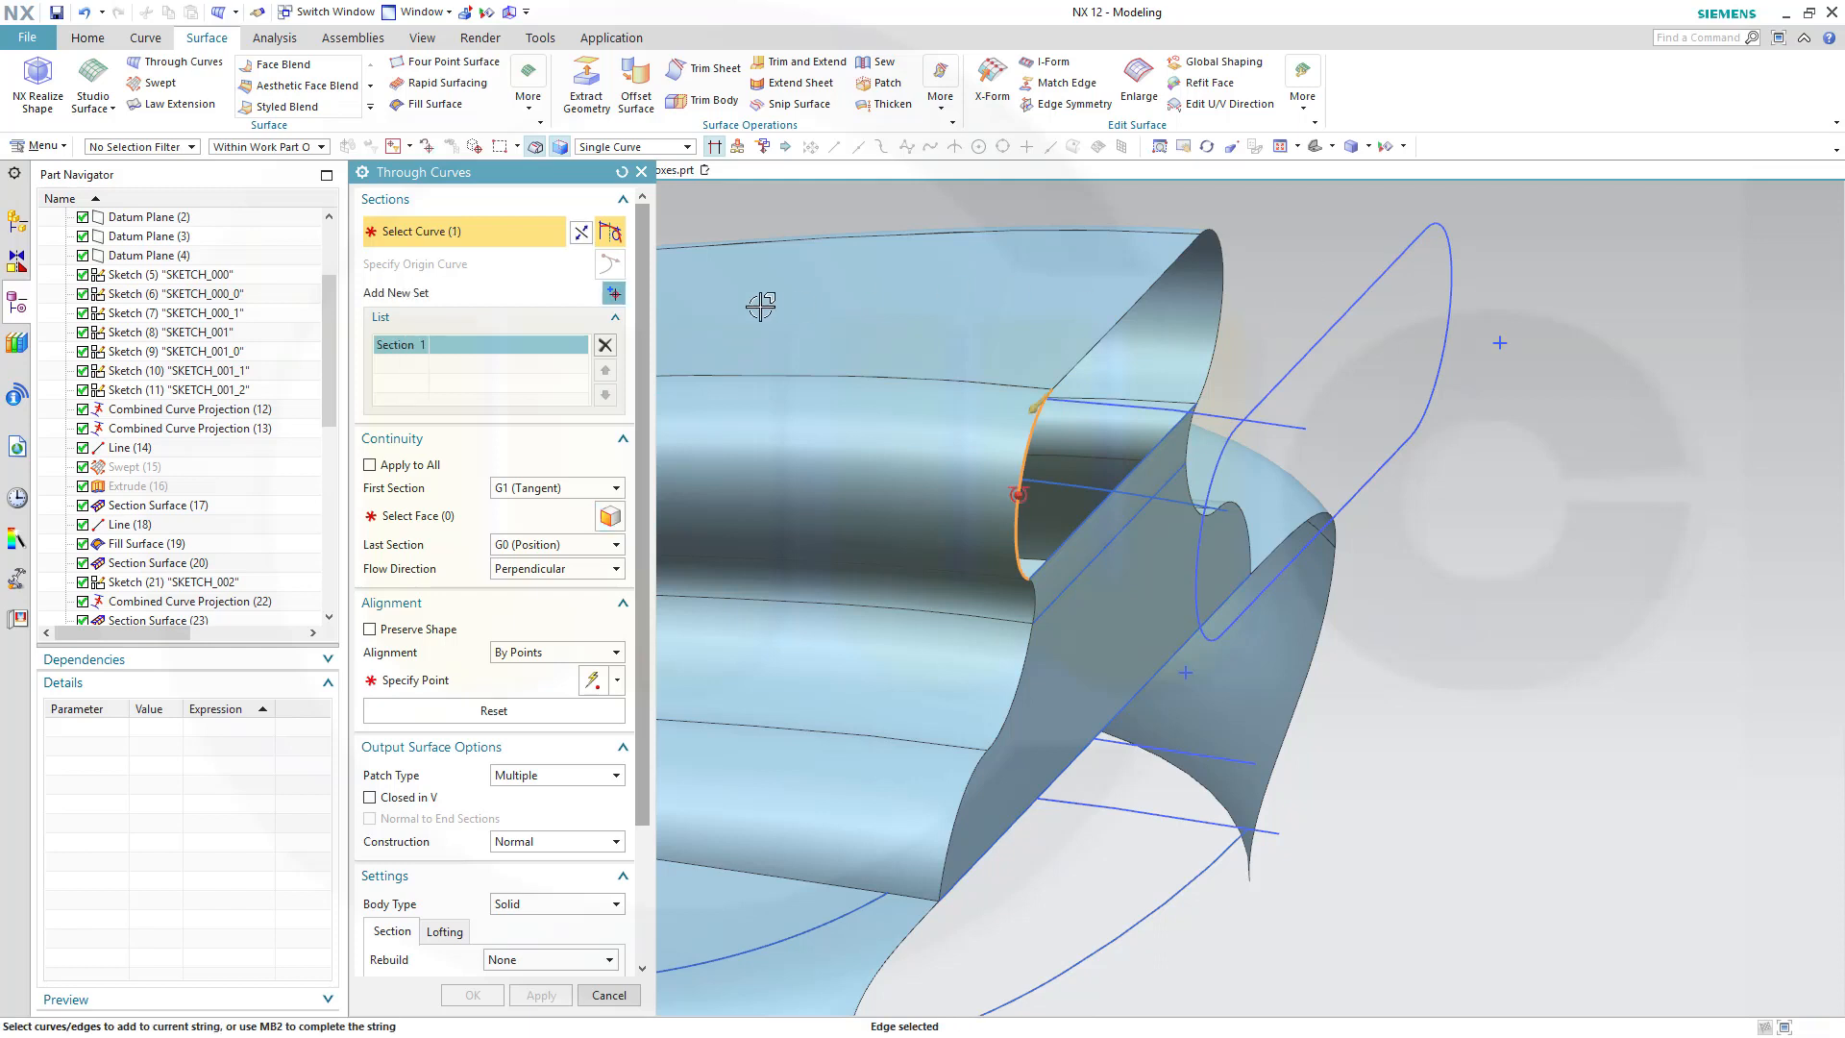
pyautogui.click(613, 293)
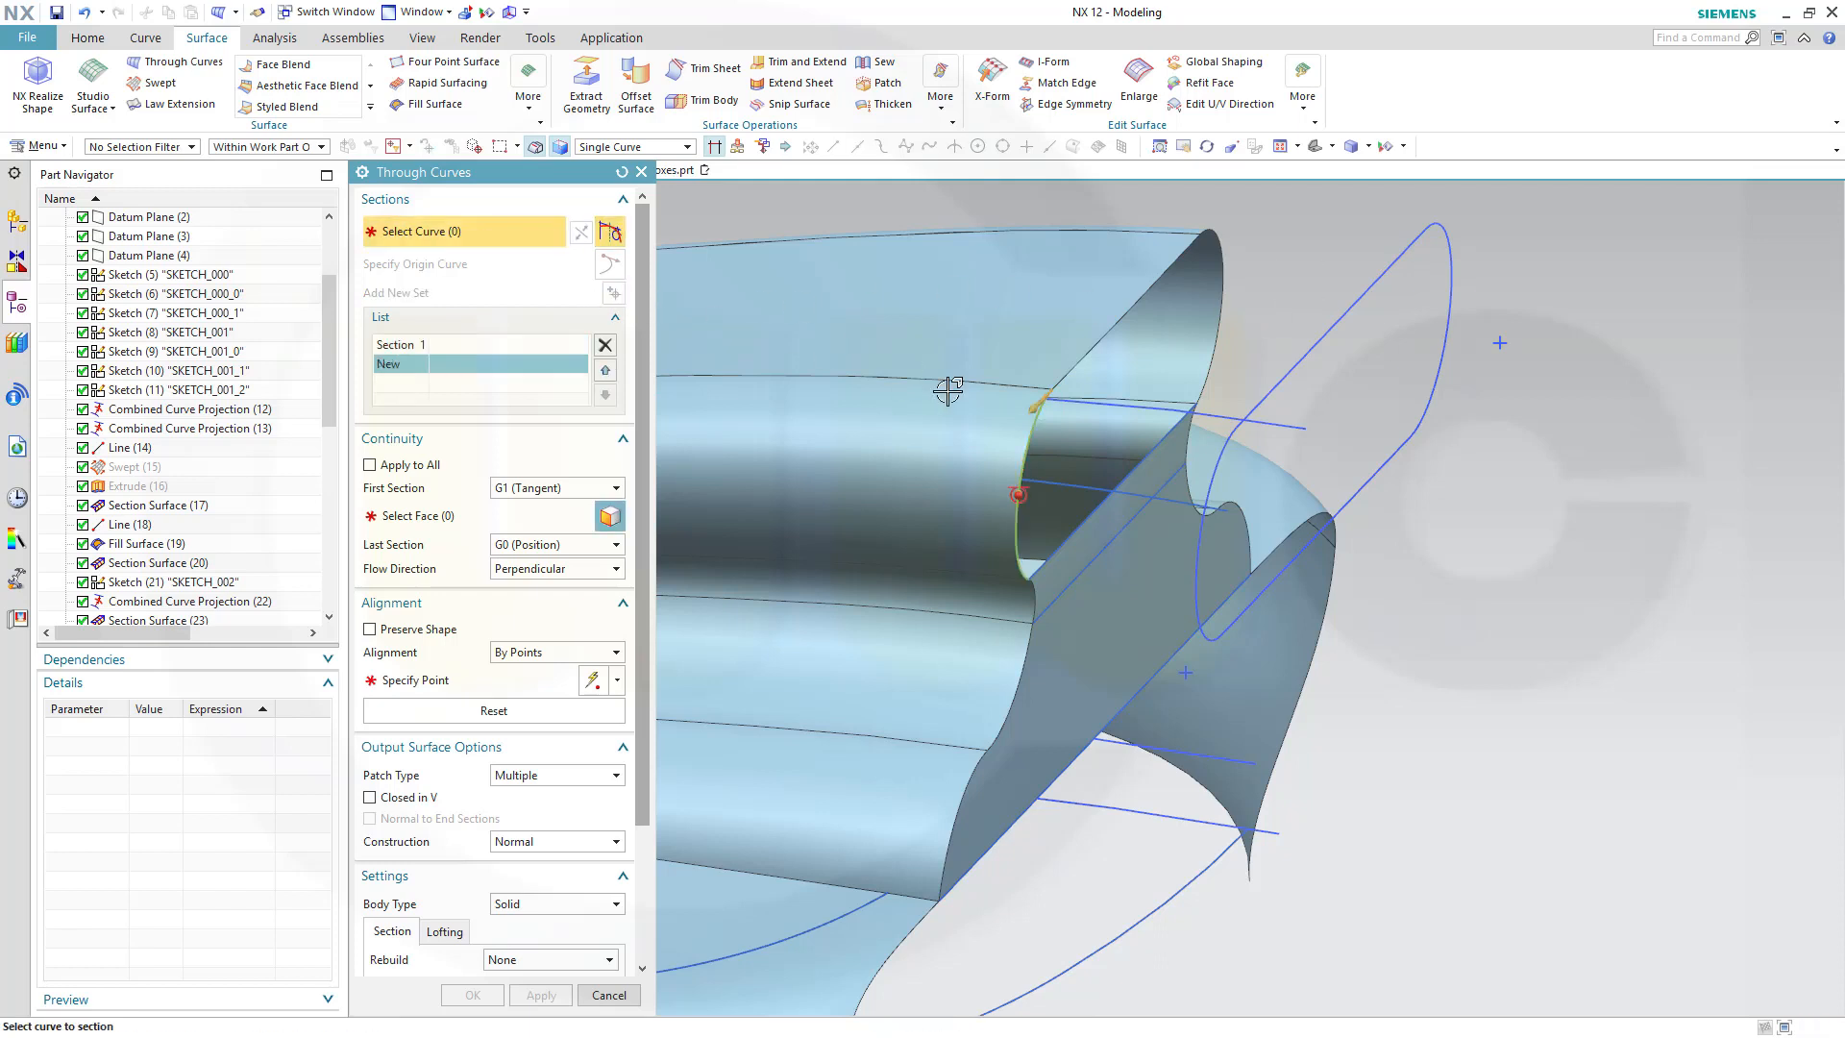
pyautogui.click(1222, 444)
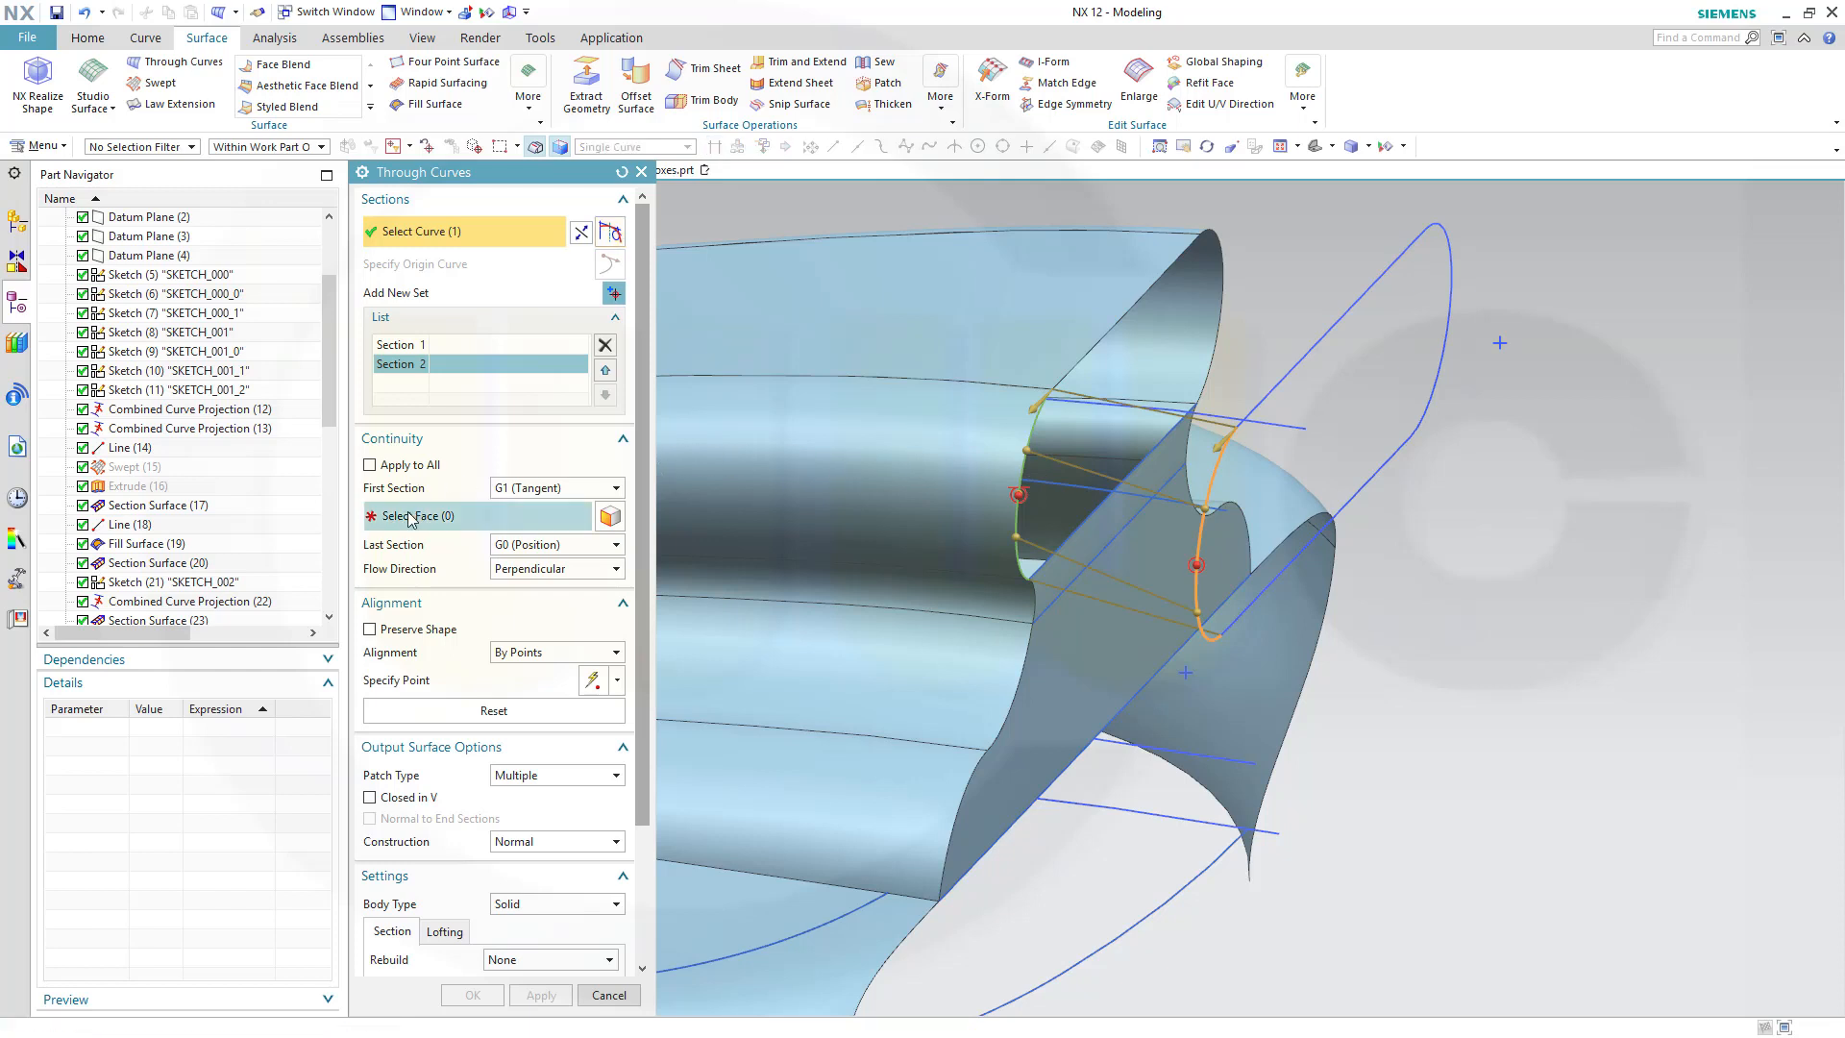
pyautogui.click(524, 525)
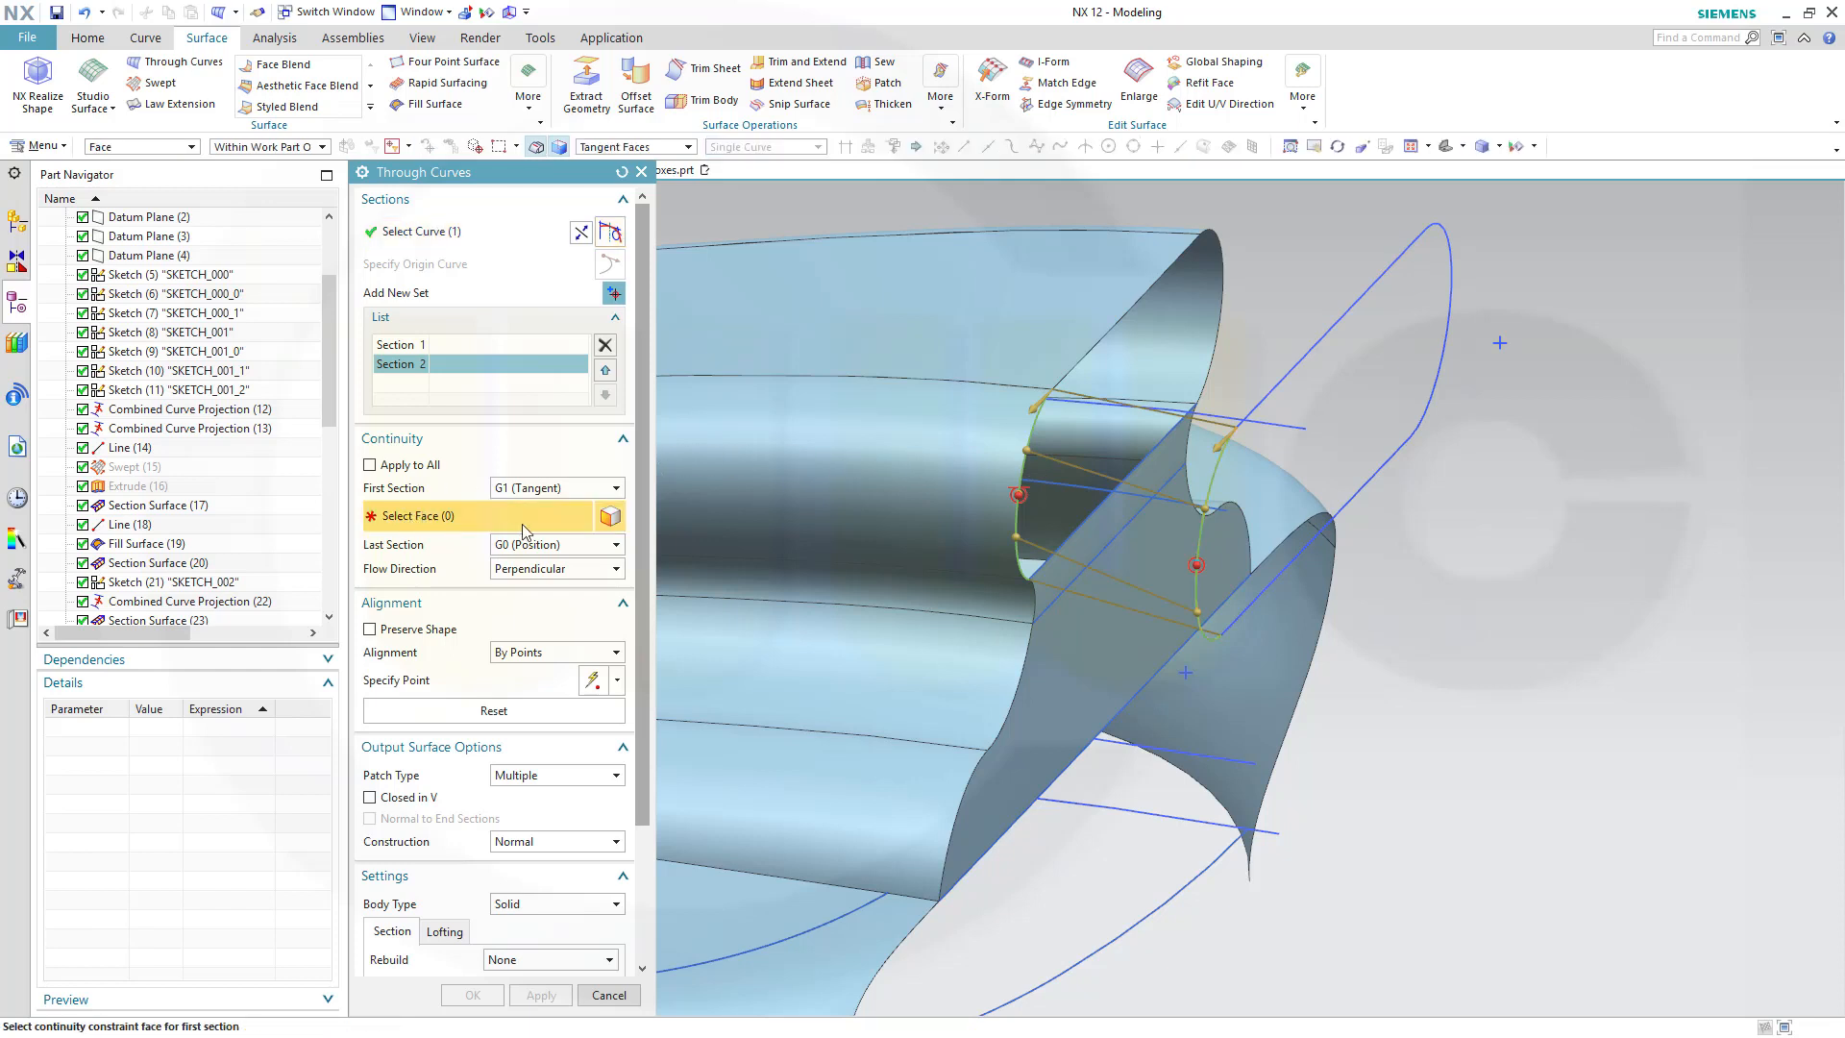
pyautogui.click(906, 450)
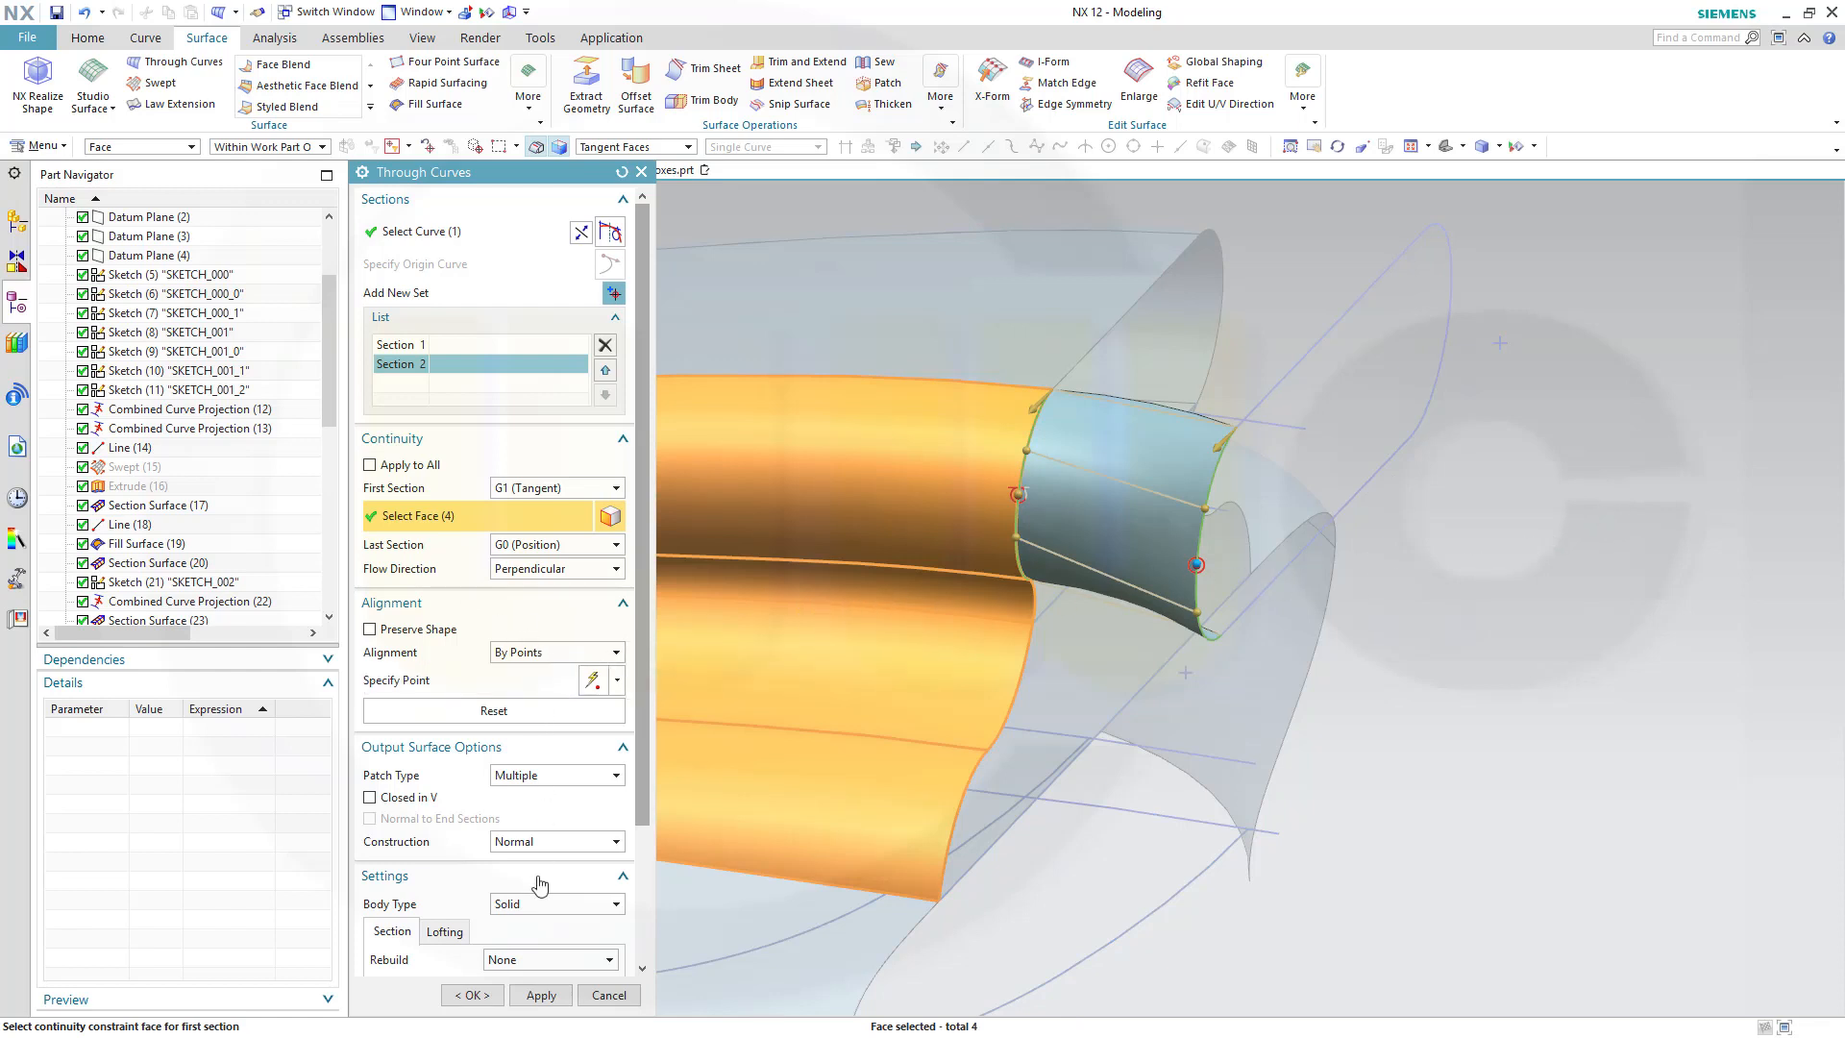
pyautogui.click(542, 996)
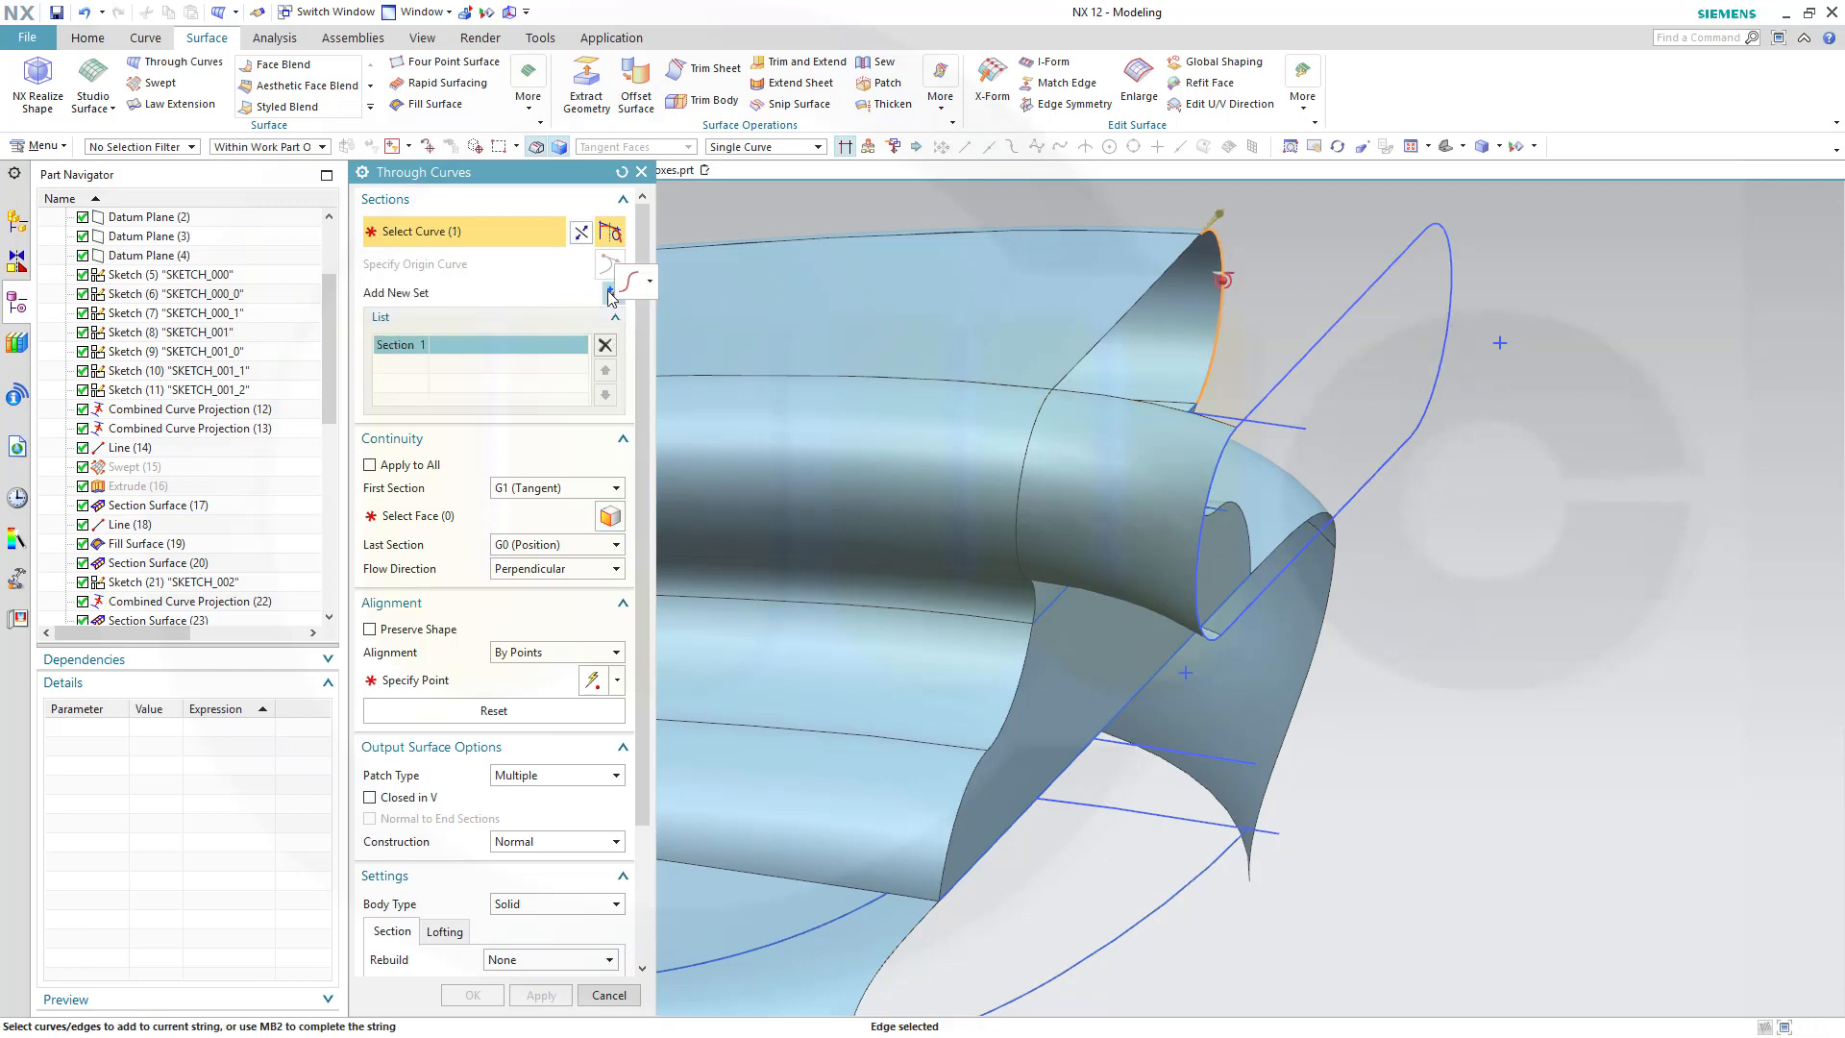
# Create a matching Through Curves surface from the mirrored upper end edge to the slot's far arc, G1 tangent to the mirrored side box faces.
pyautogui.click(608, 294)
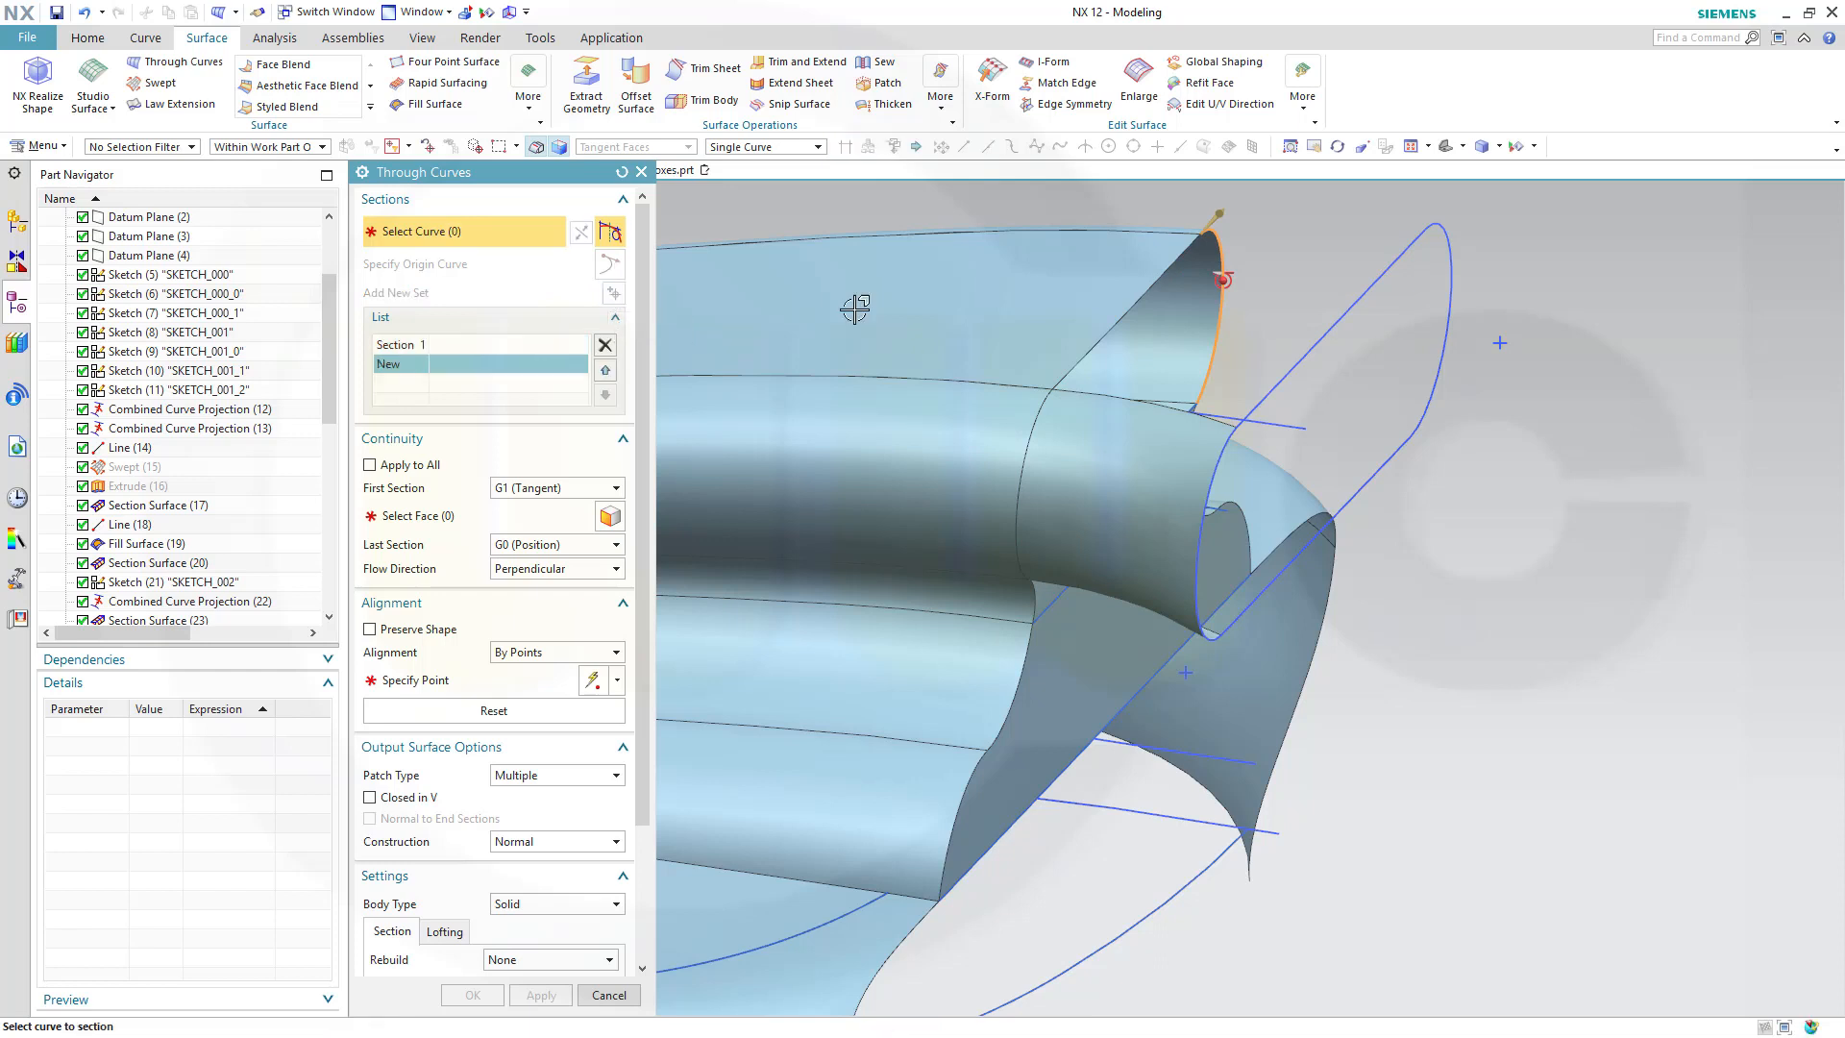
pyautogui.click(1435, 227)
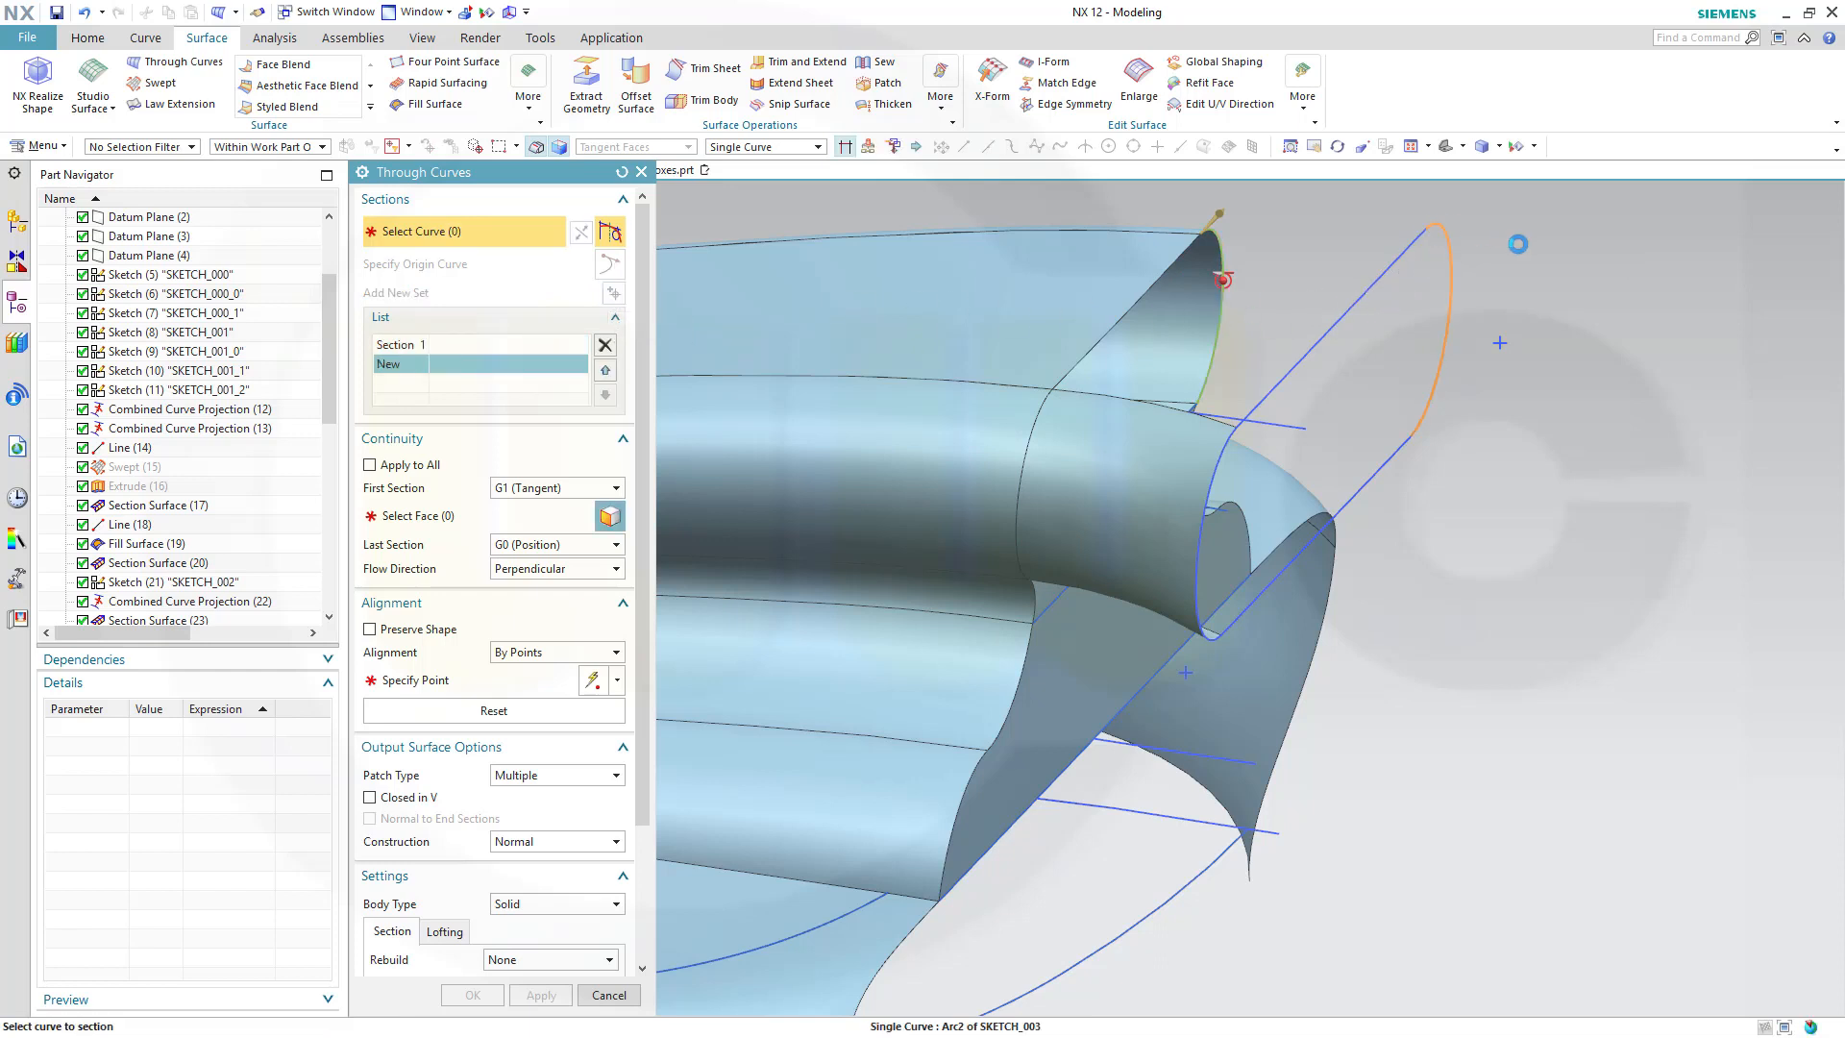
pyautogui.middleClick(1225, 348)
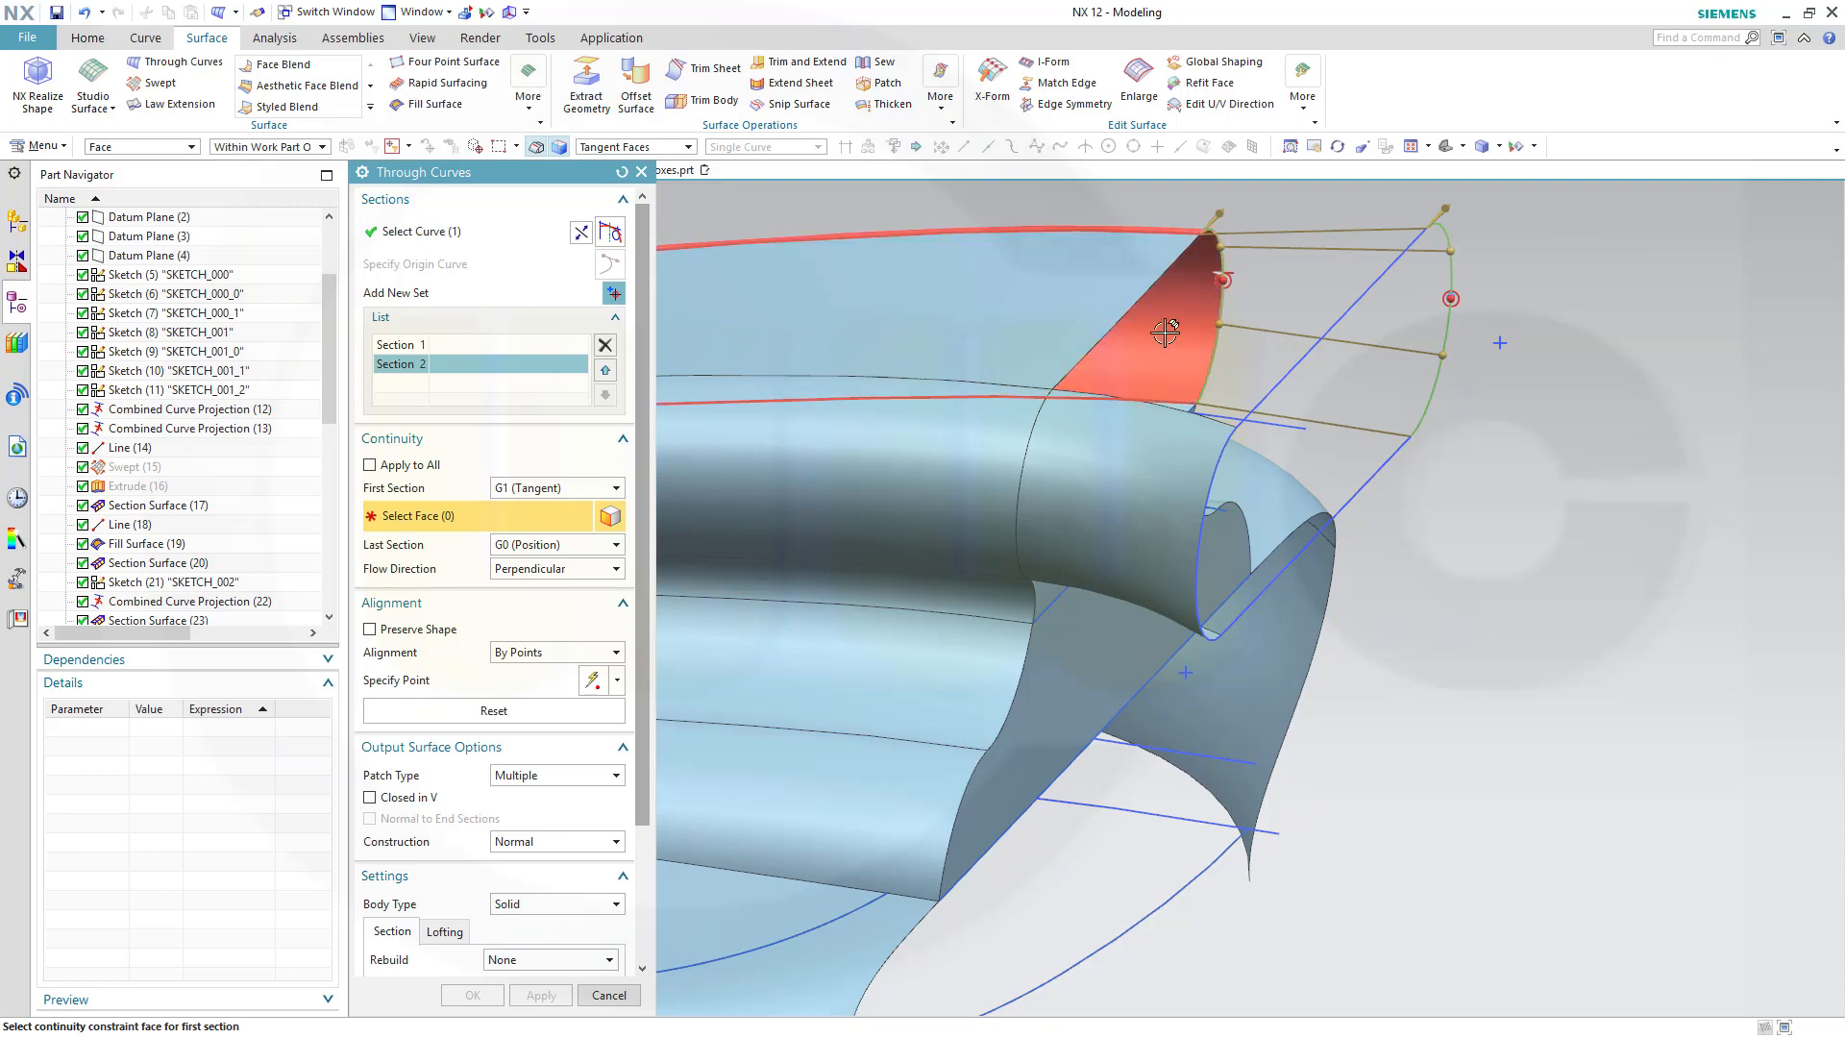
pyautogui.click(1165, 331)
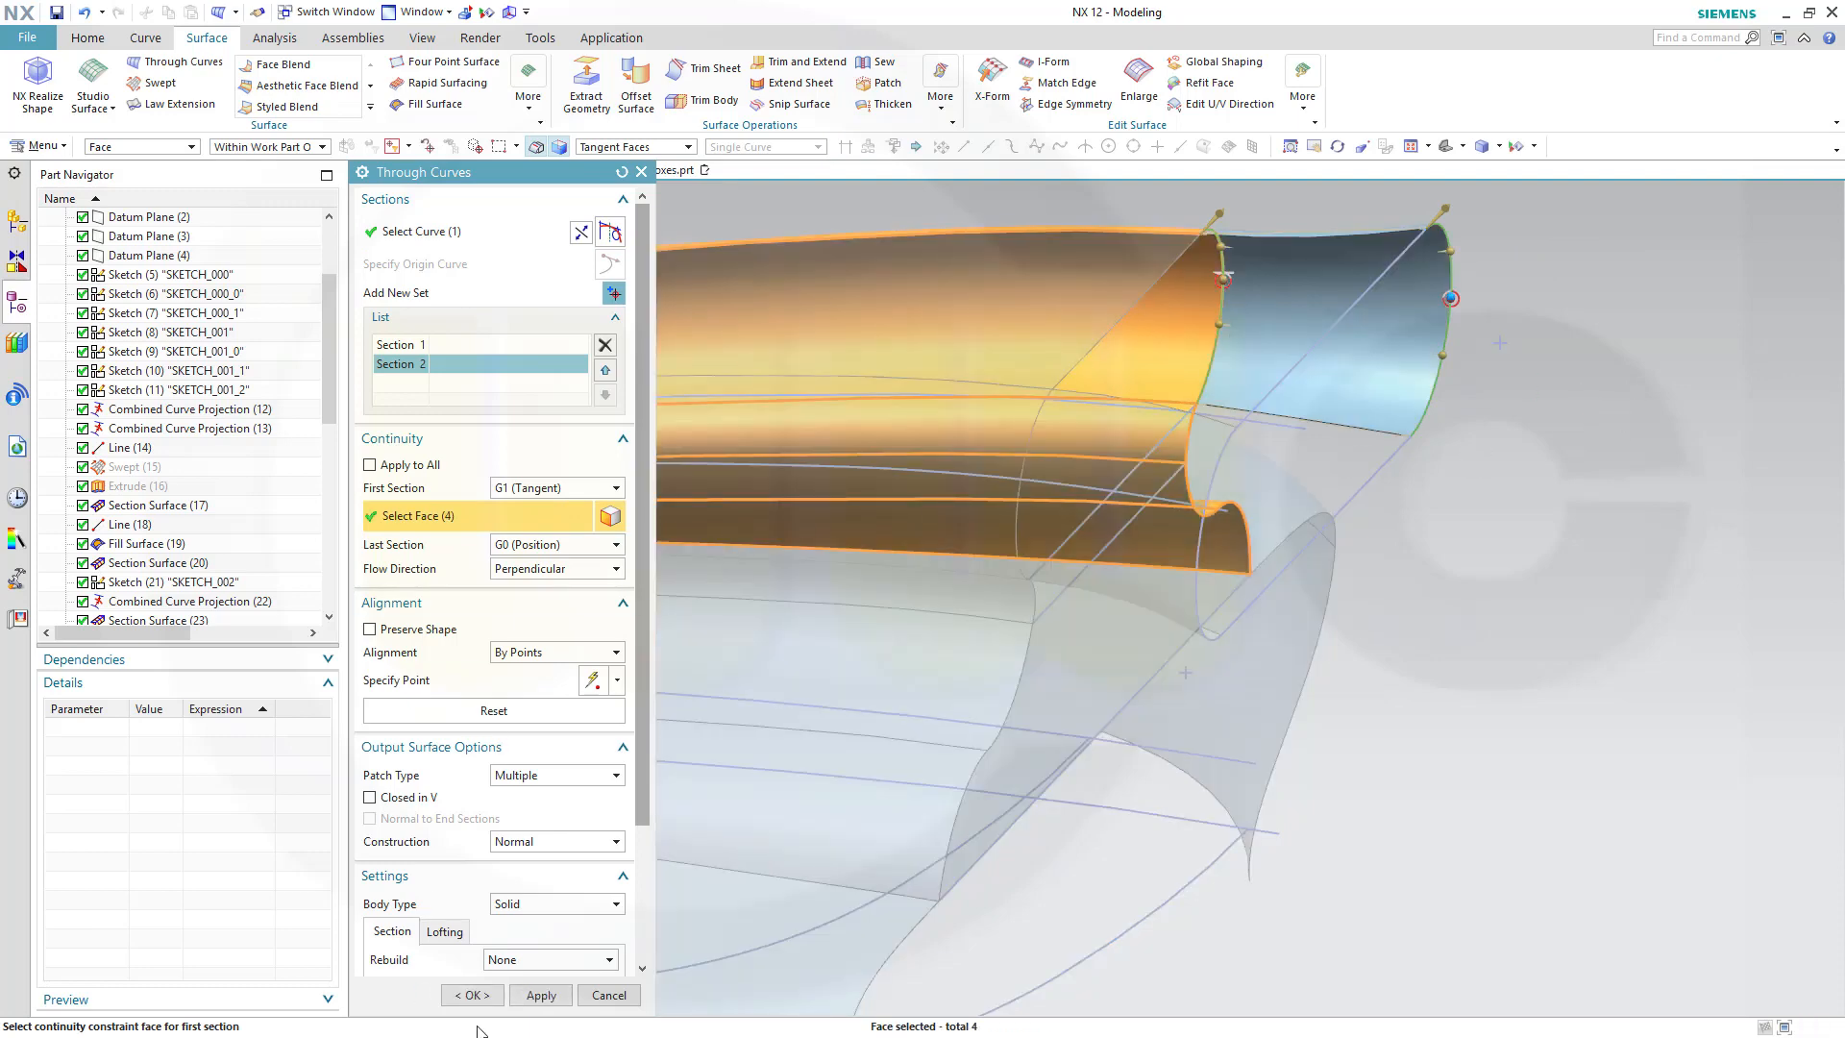
pyautogui.click(472, 996)
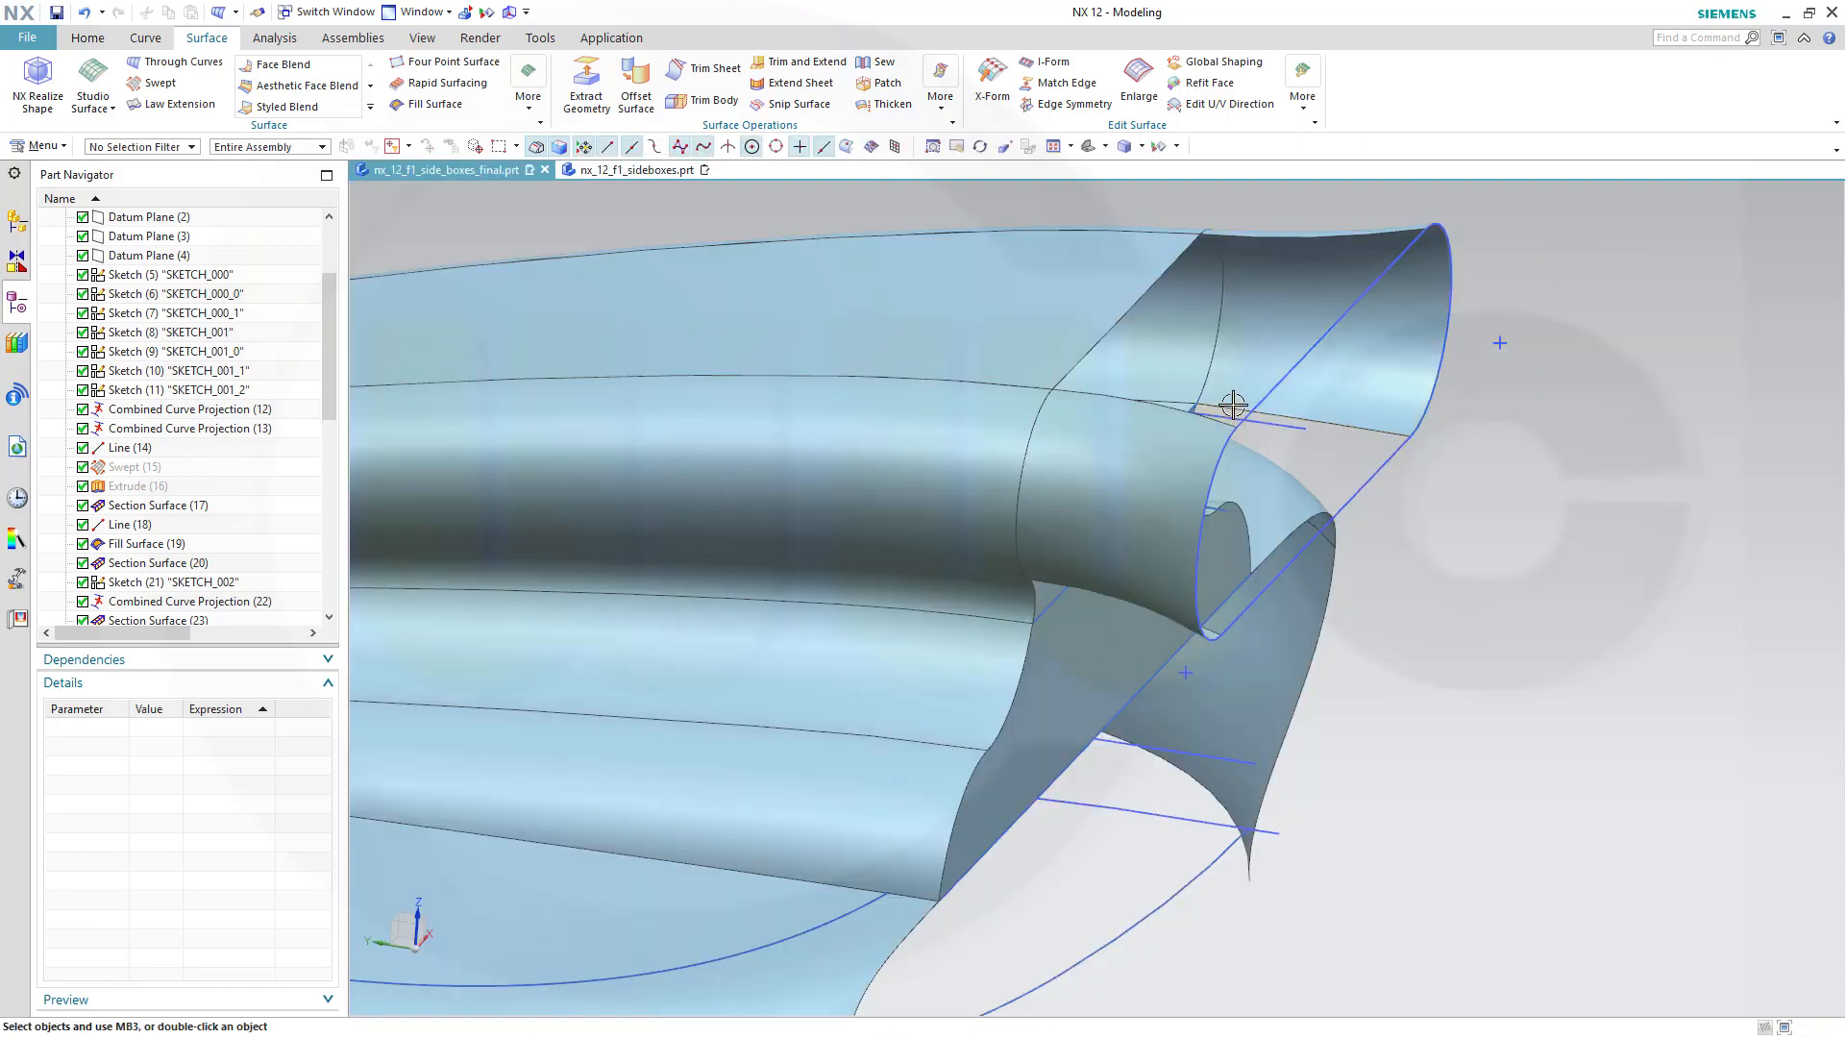
pyautogui.scroll(2, 1225, 344)
pyautogui.moveTo(1230, 311); pyautogui.dragTo(1120, 461, button='middle')
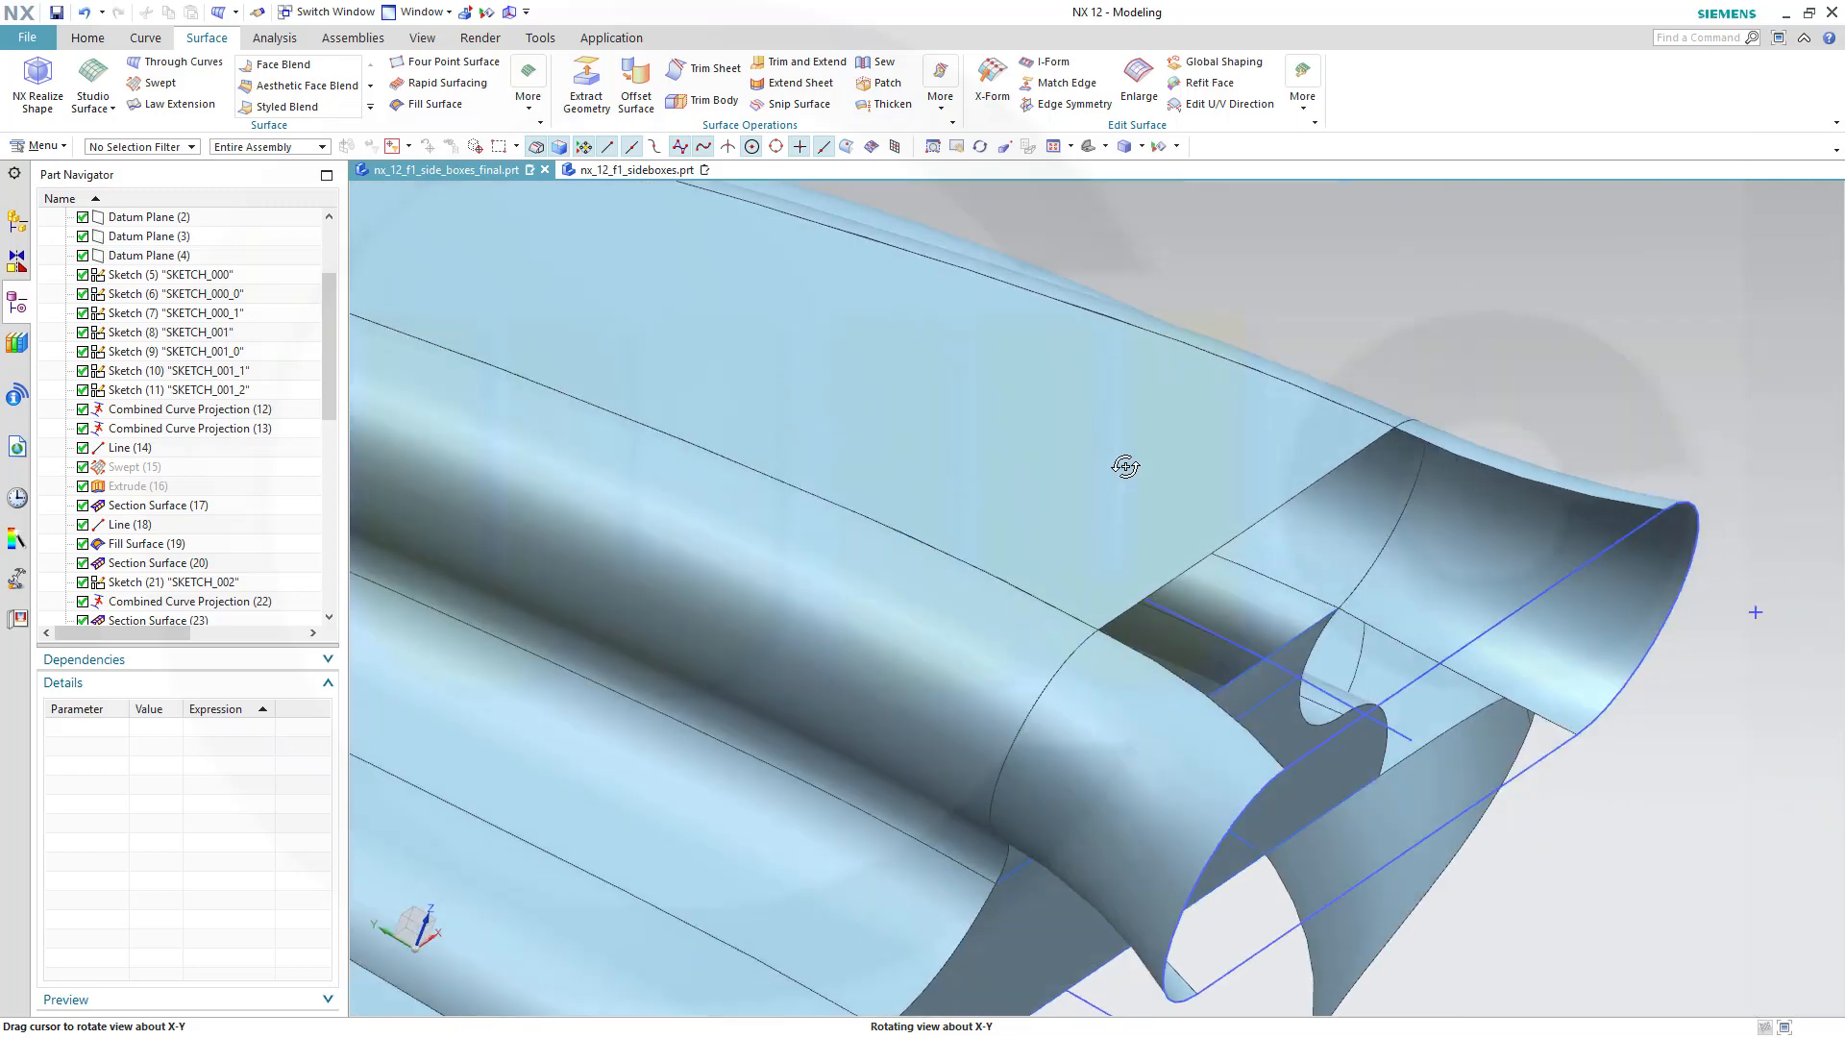
pyautogui.moveTo(1586, 346); pyautogui.dragTo(1576, 370, button='middle')
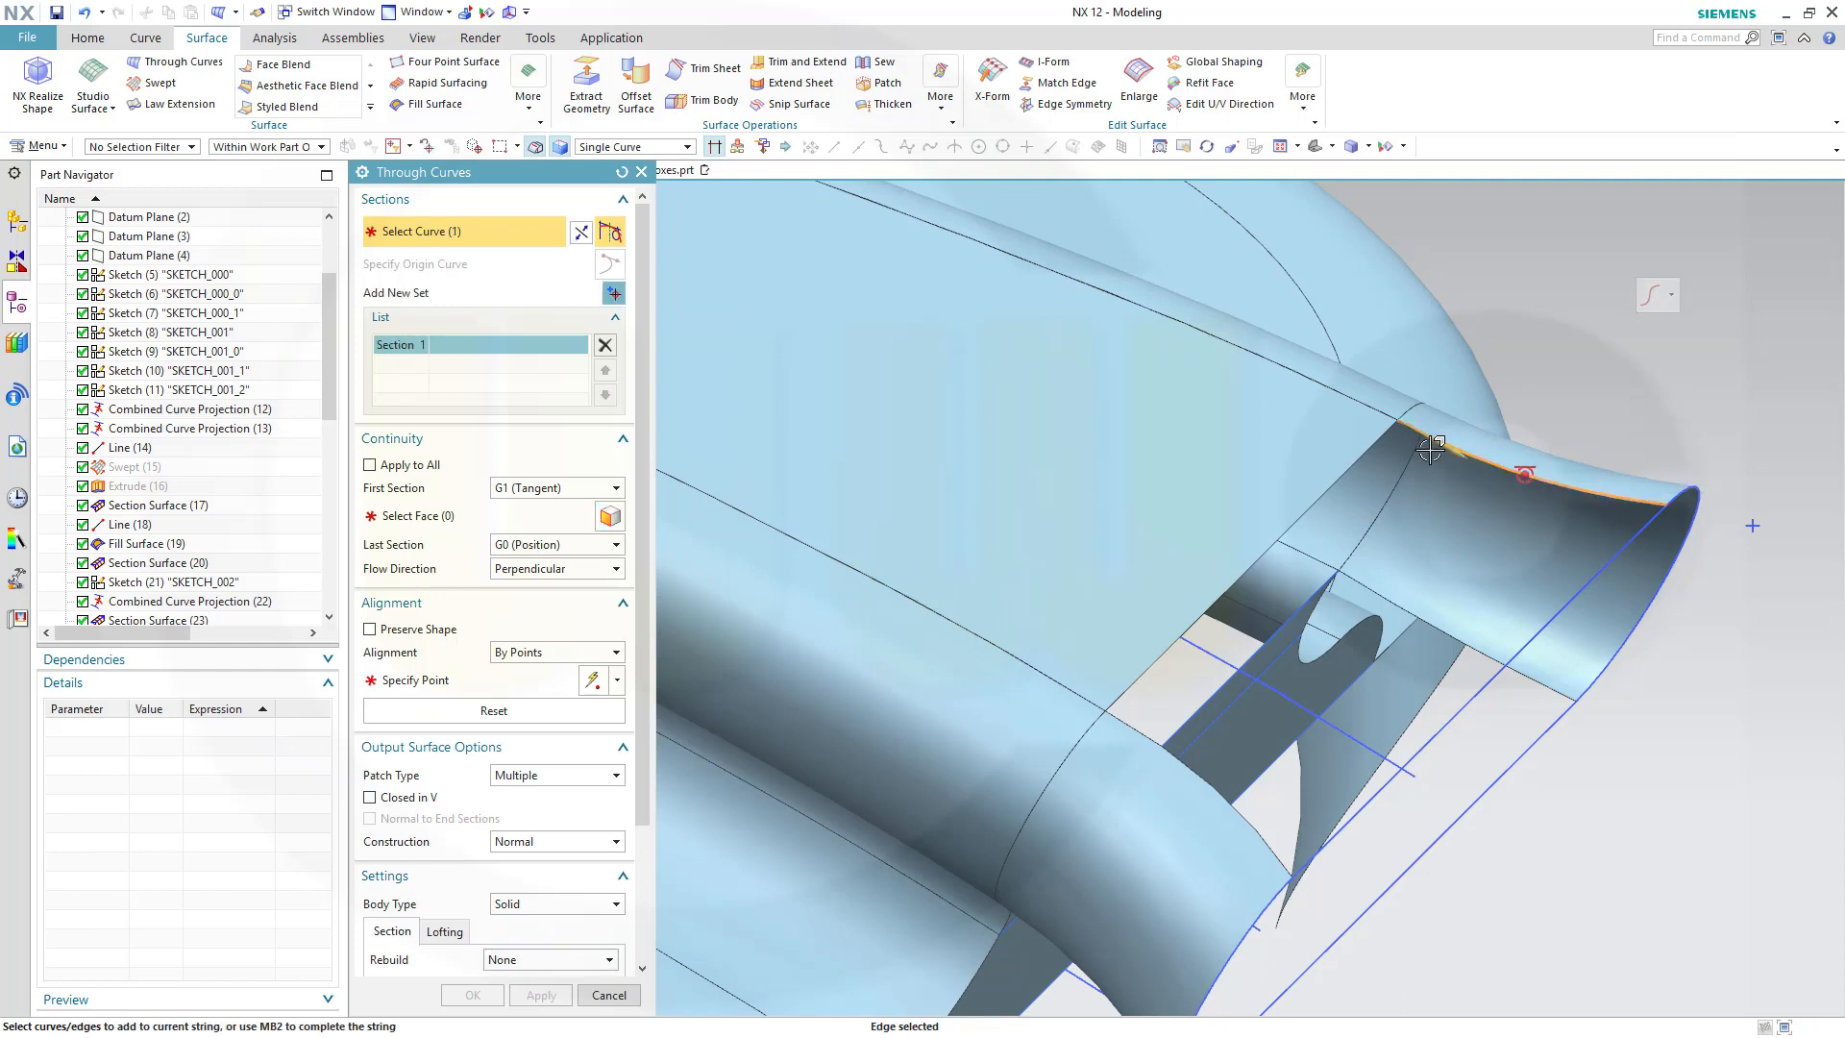
pyautogui.middleClick(1138, 715)
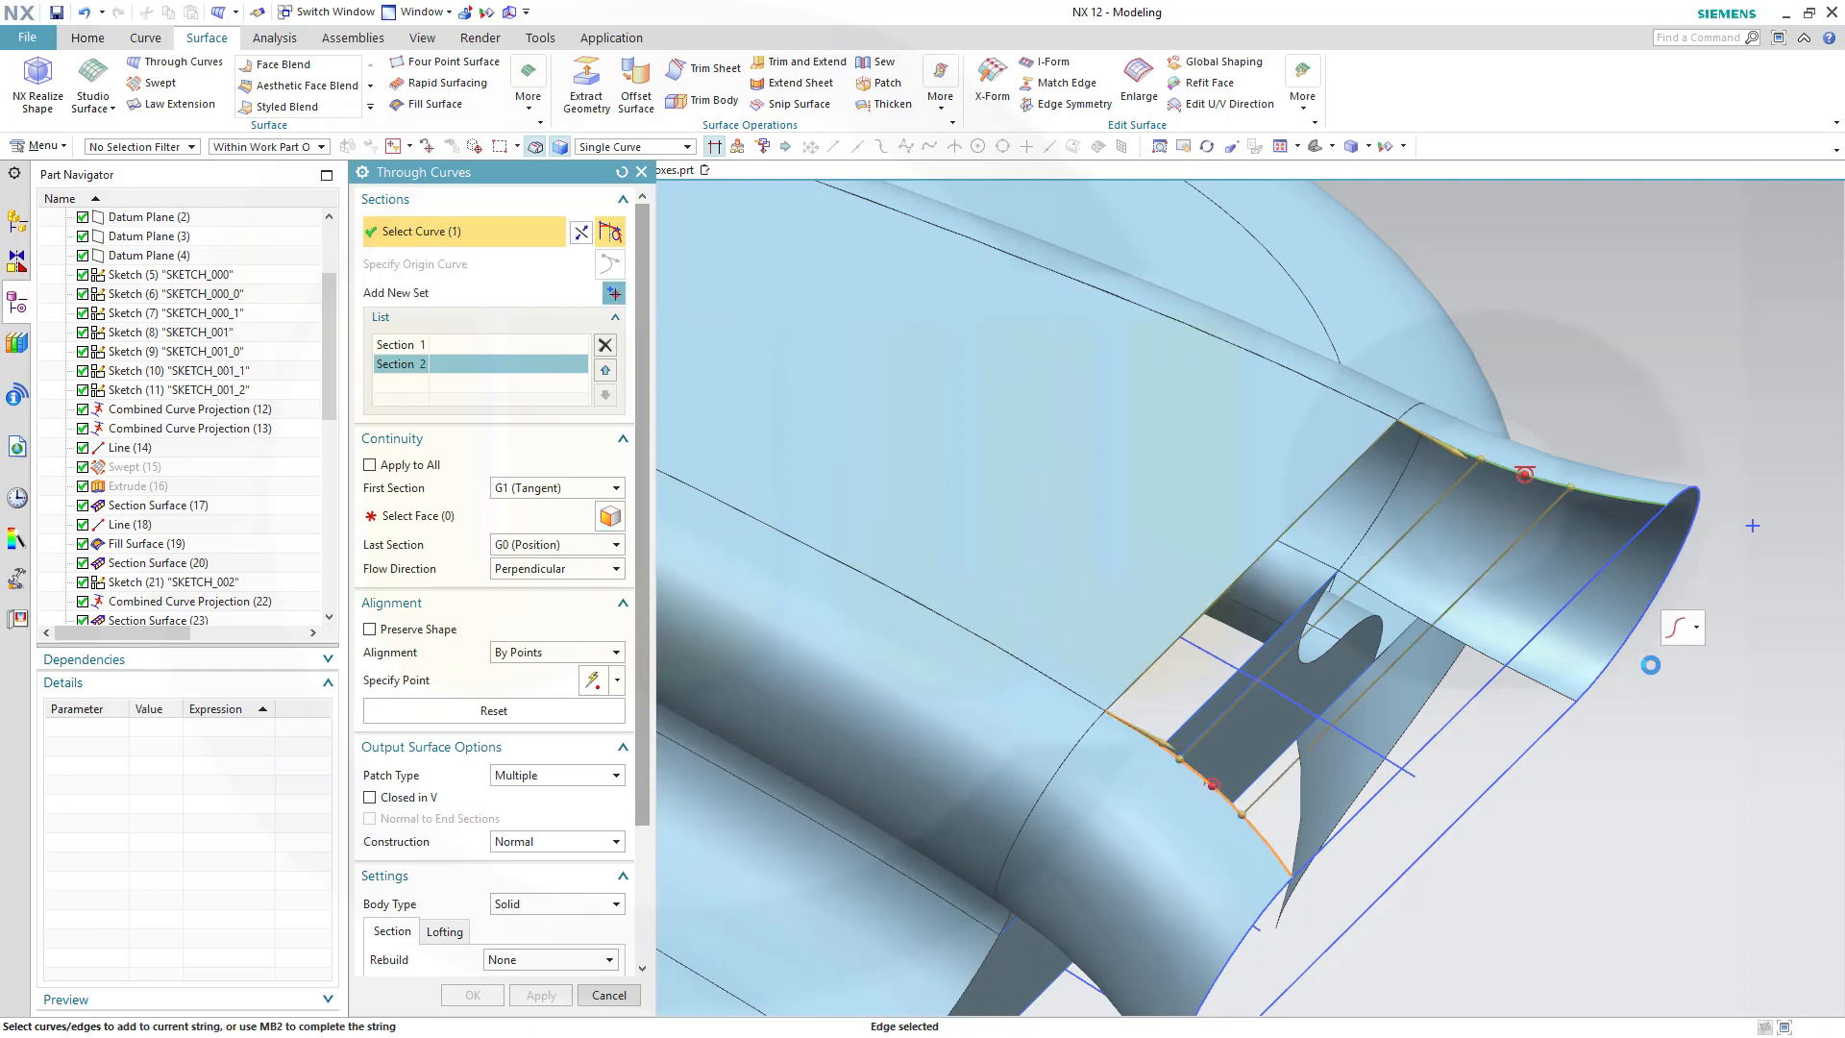
pyautogui.click(429, 515)
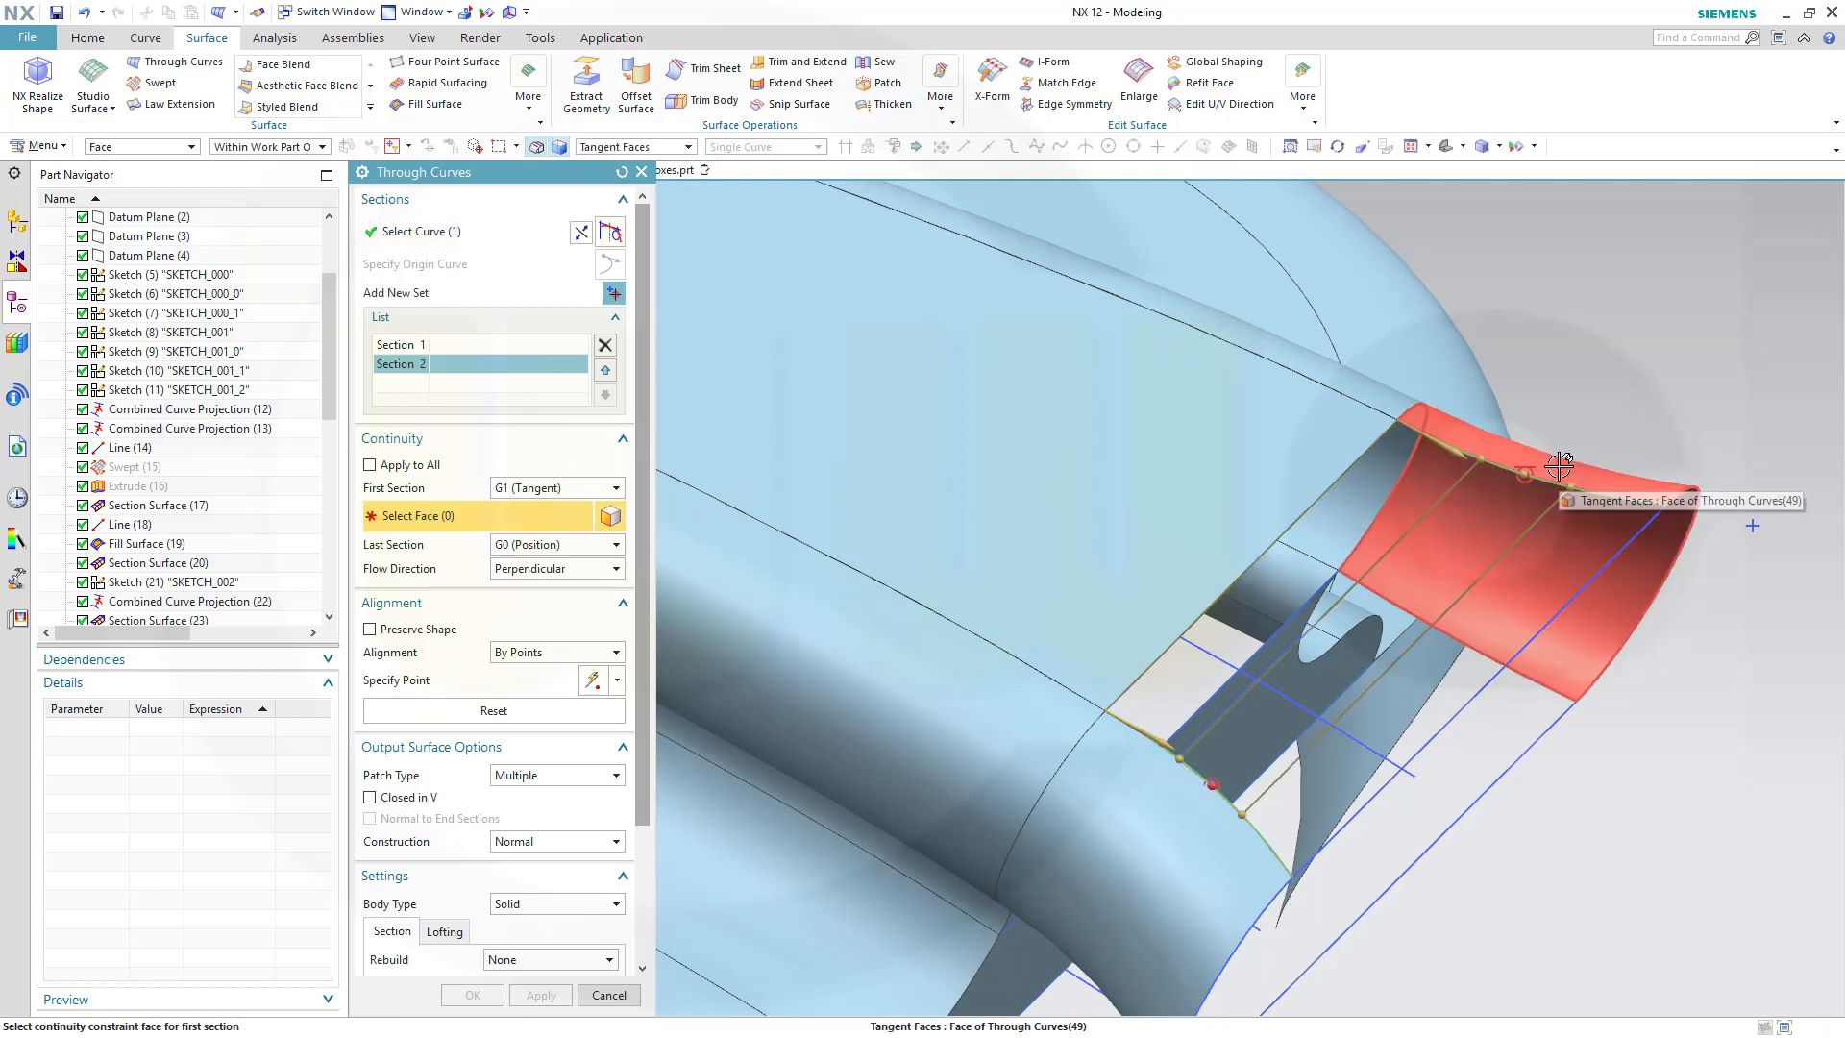
pyautogui.click(1537, 476)
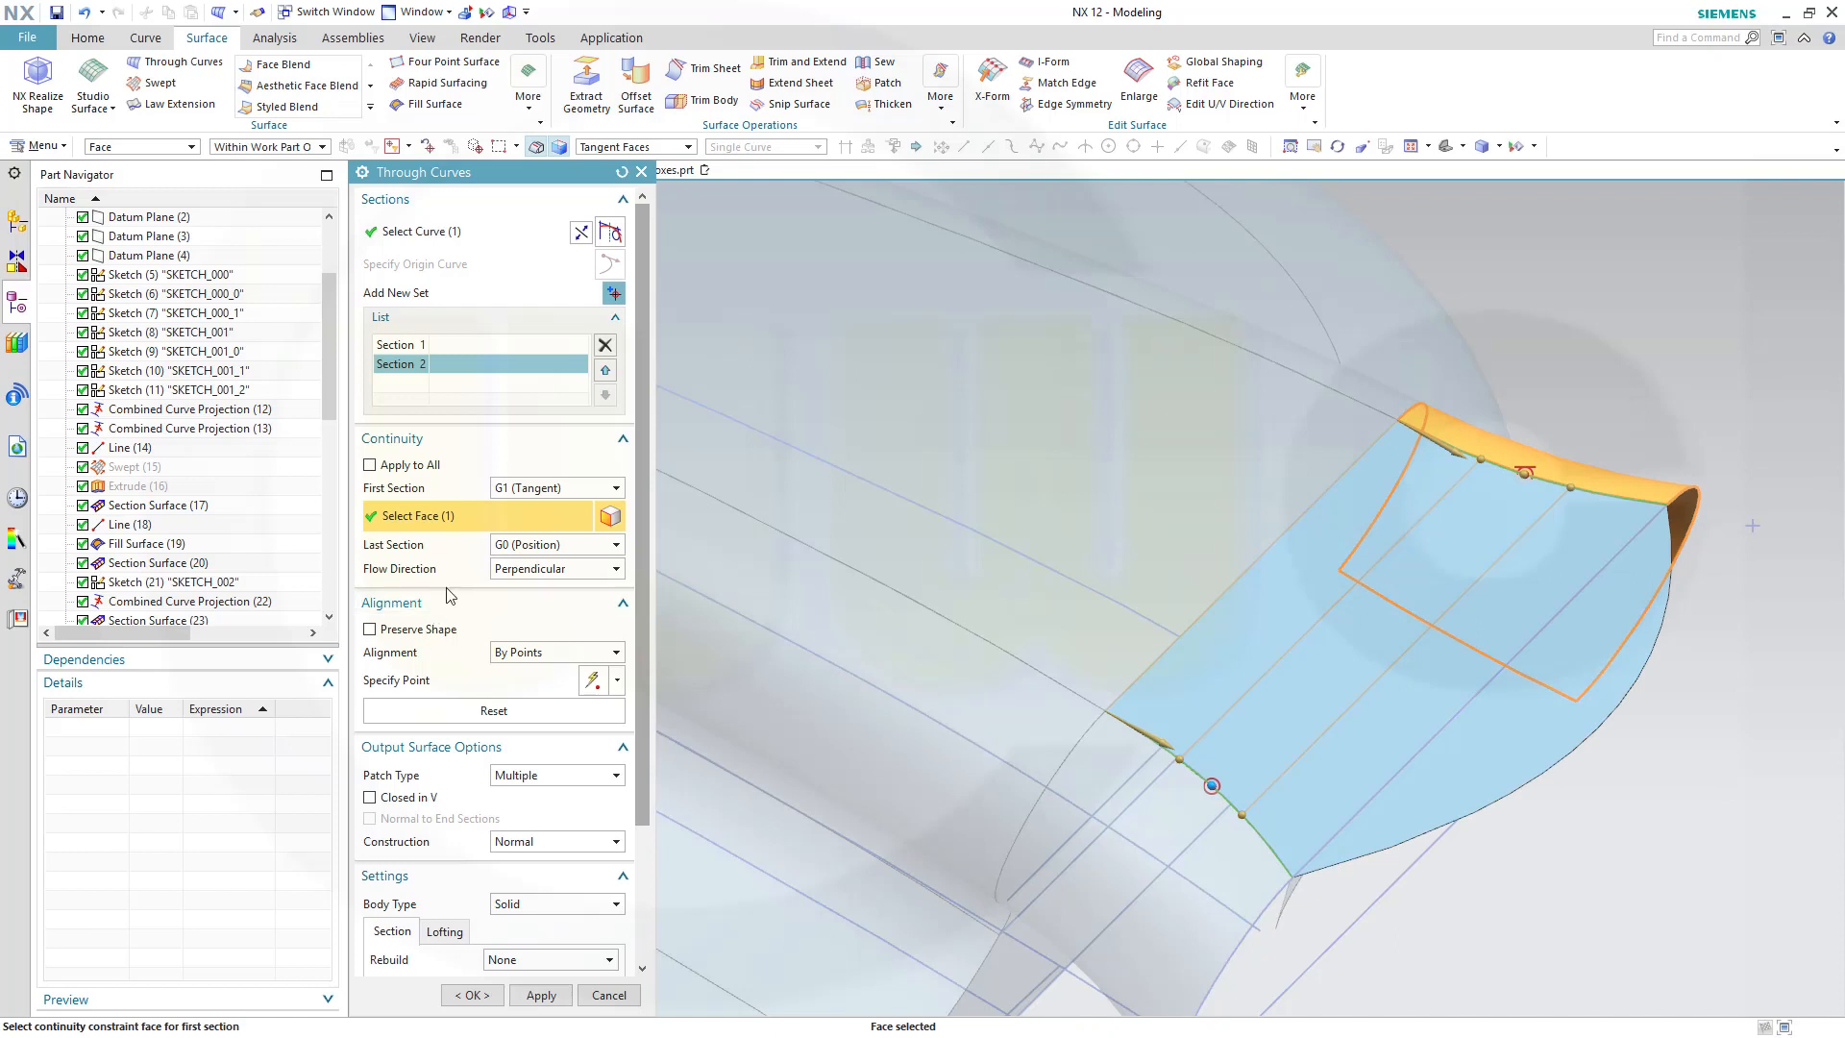
pyautogui.click(611, 545)
pyautogui.click(583, 580)
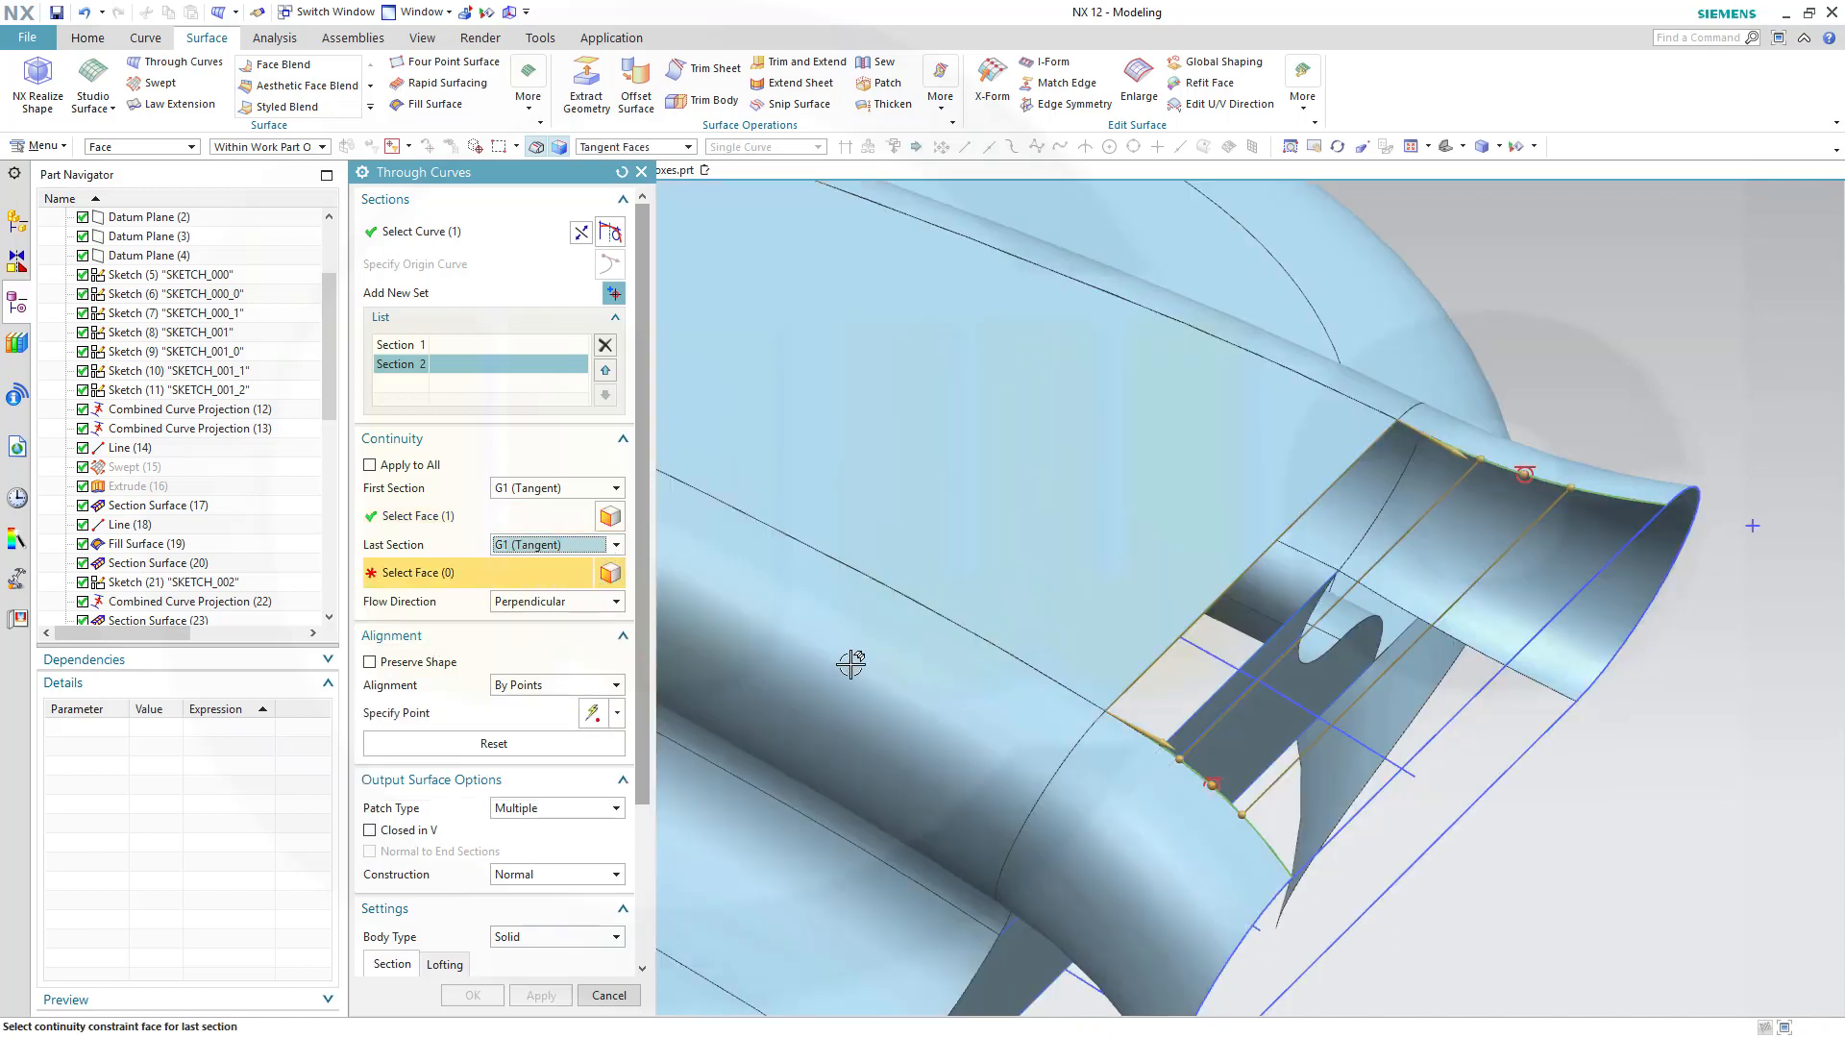
pyautogui.click(1140, 781)
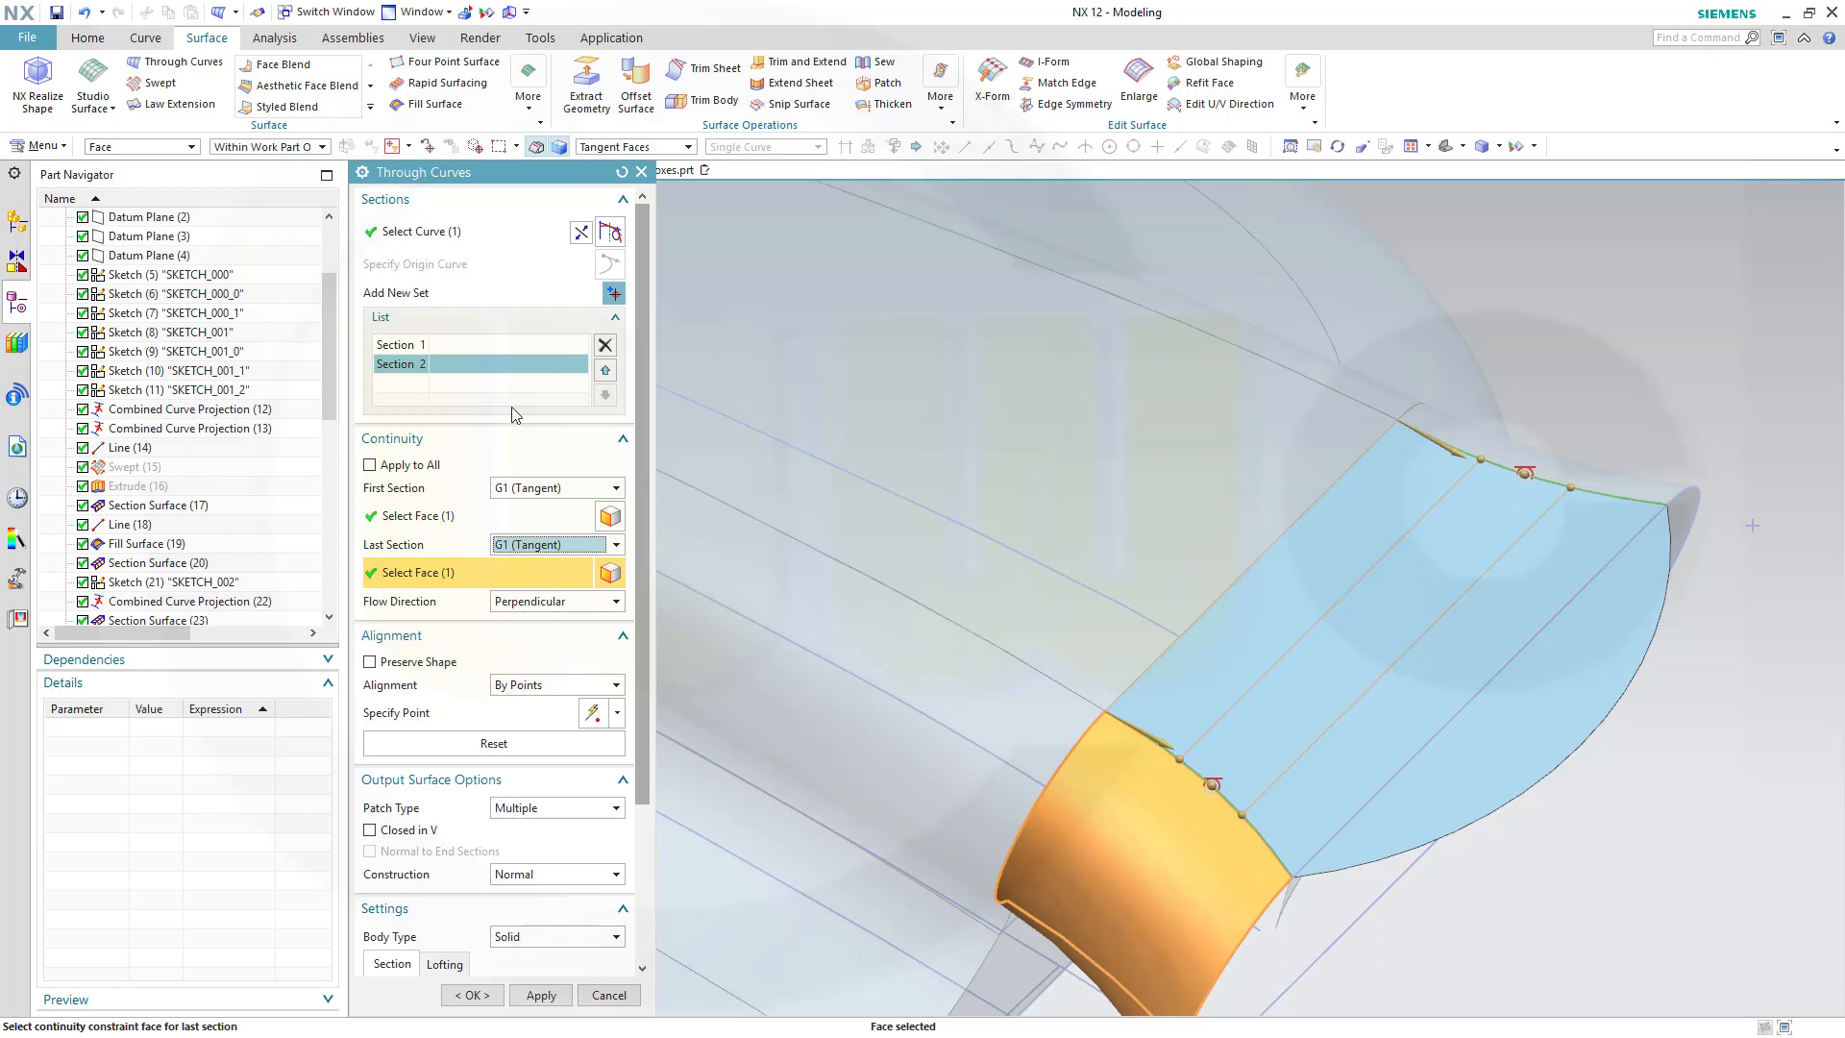
pyautogui.click(605, 996)
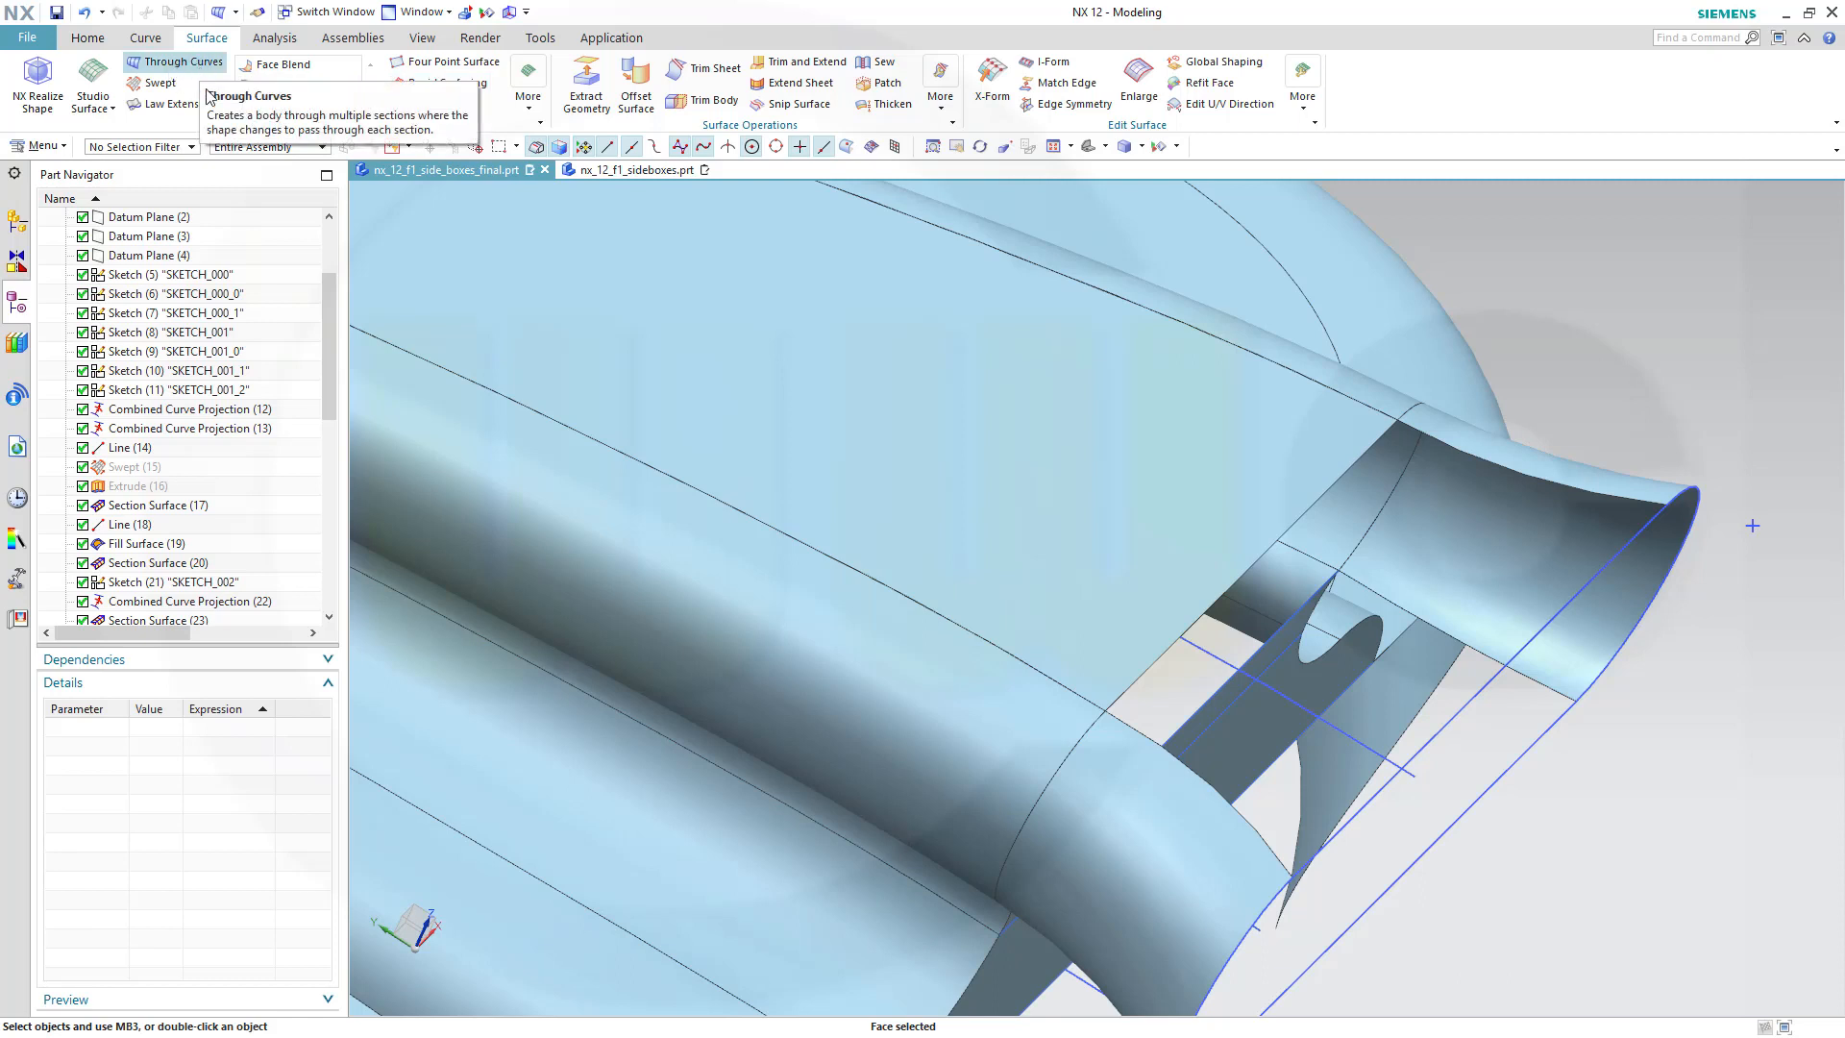
pyautogui.click(528, 108)
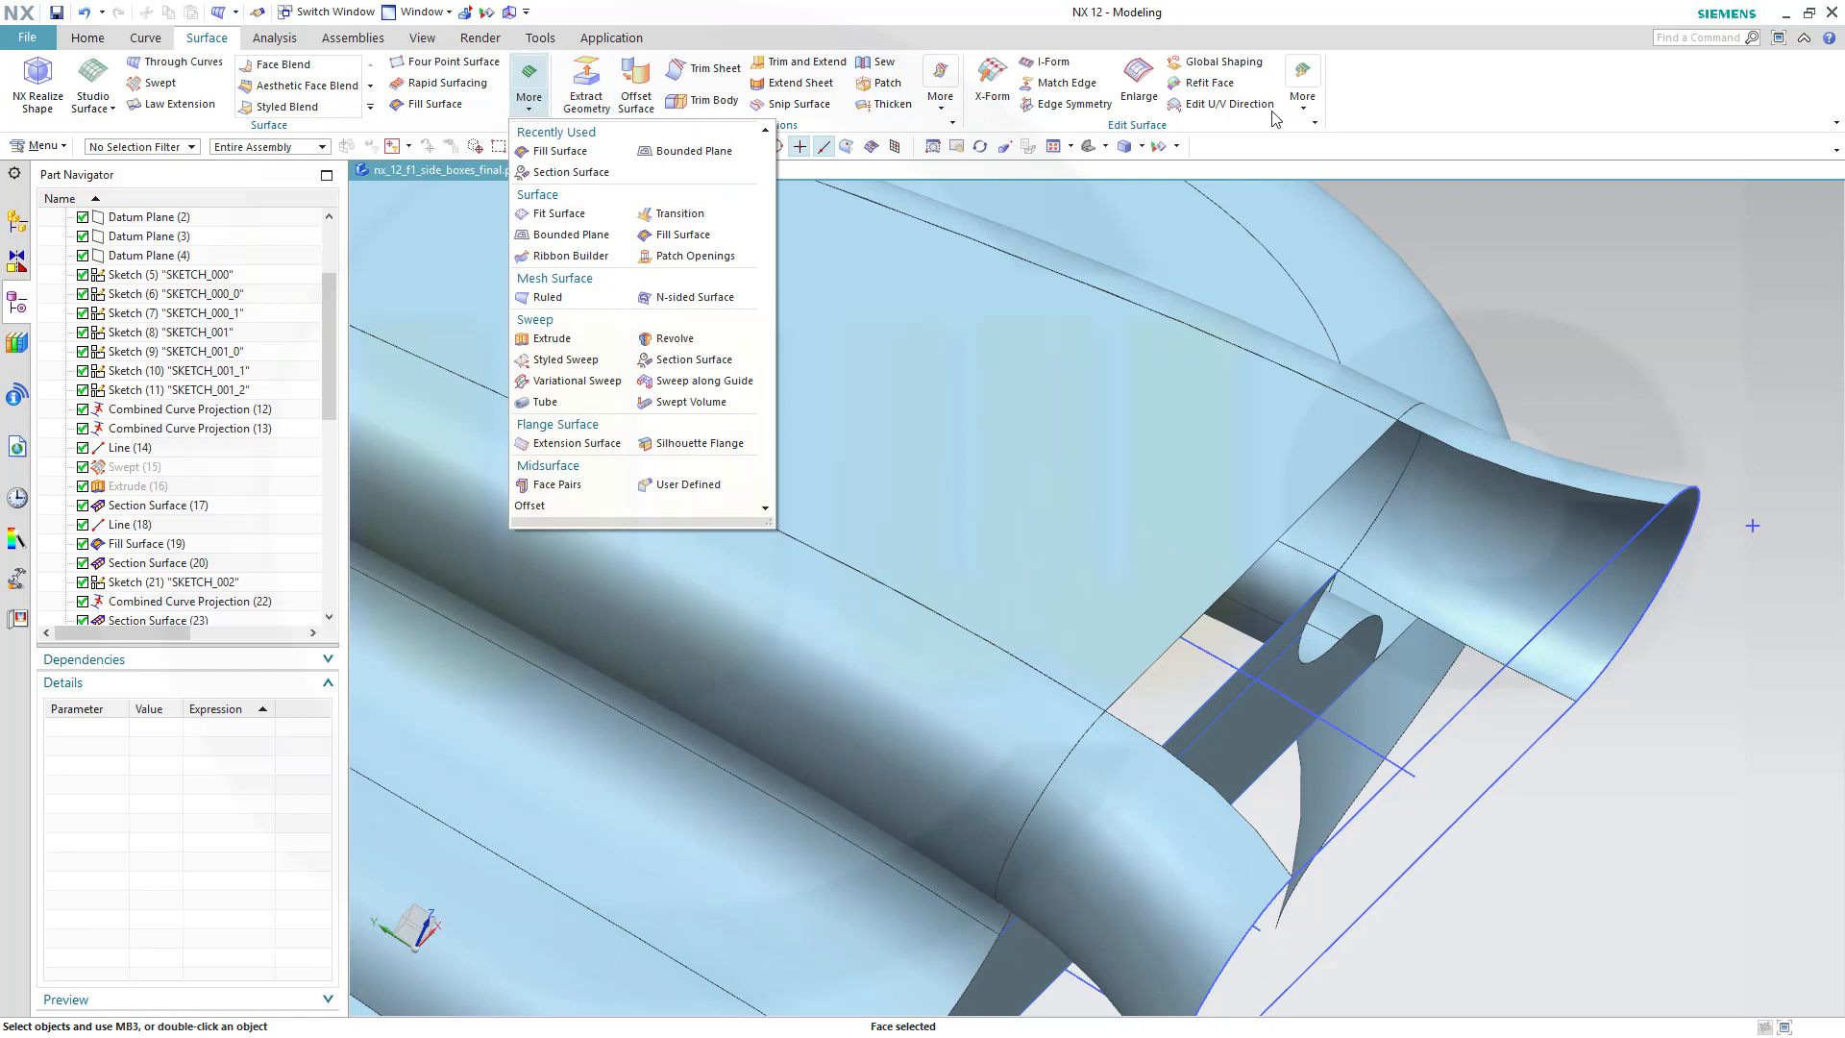
pyautogui.click(1471, 111)
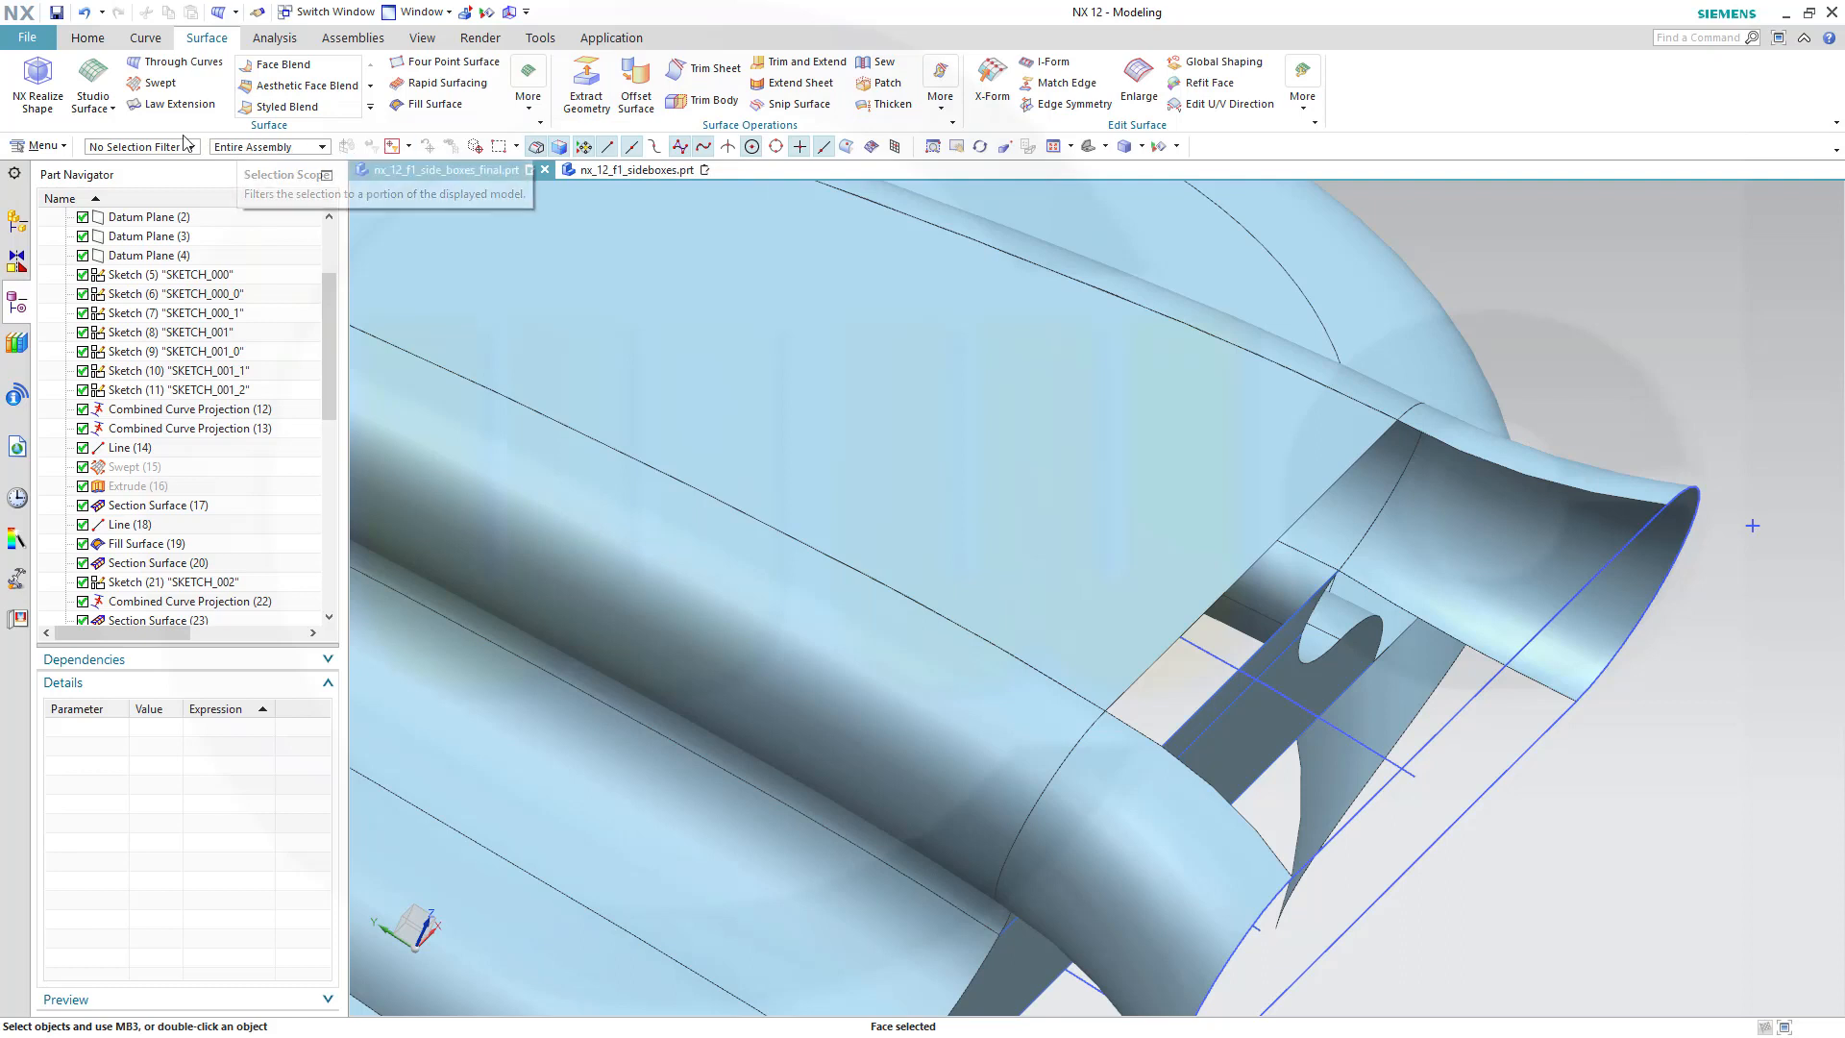
pyautogui.click(101, 108)
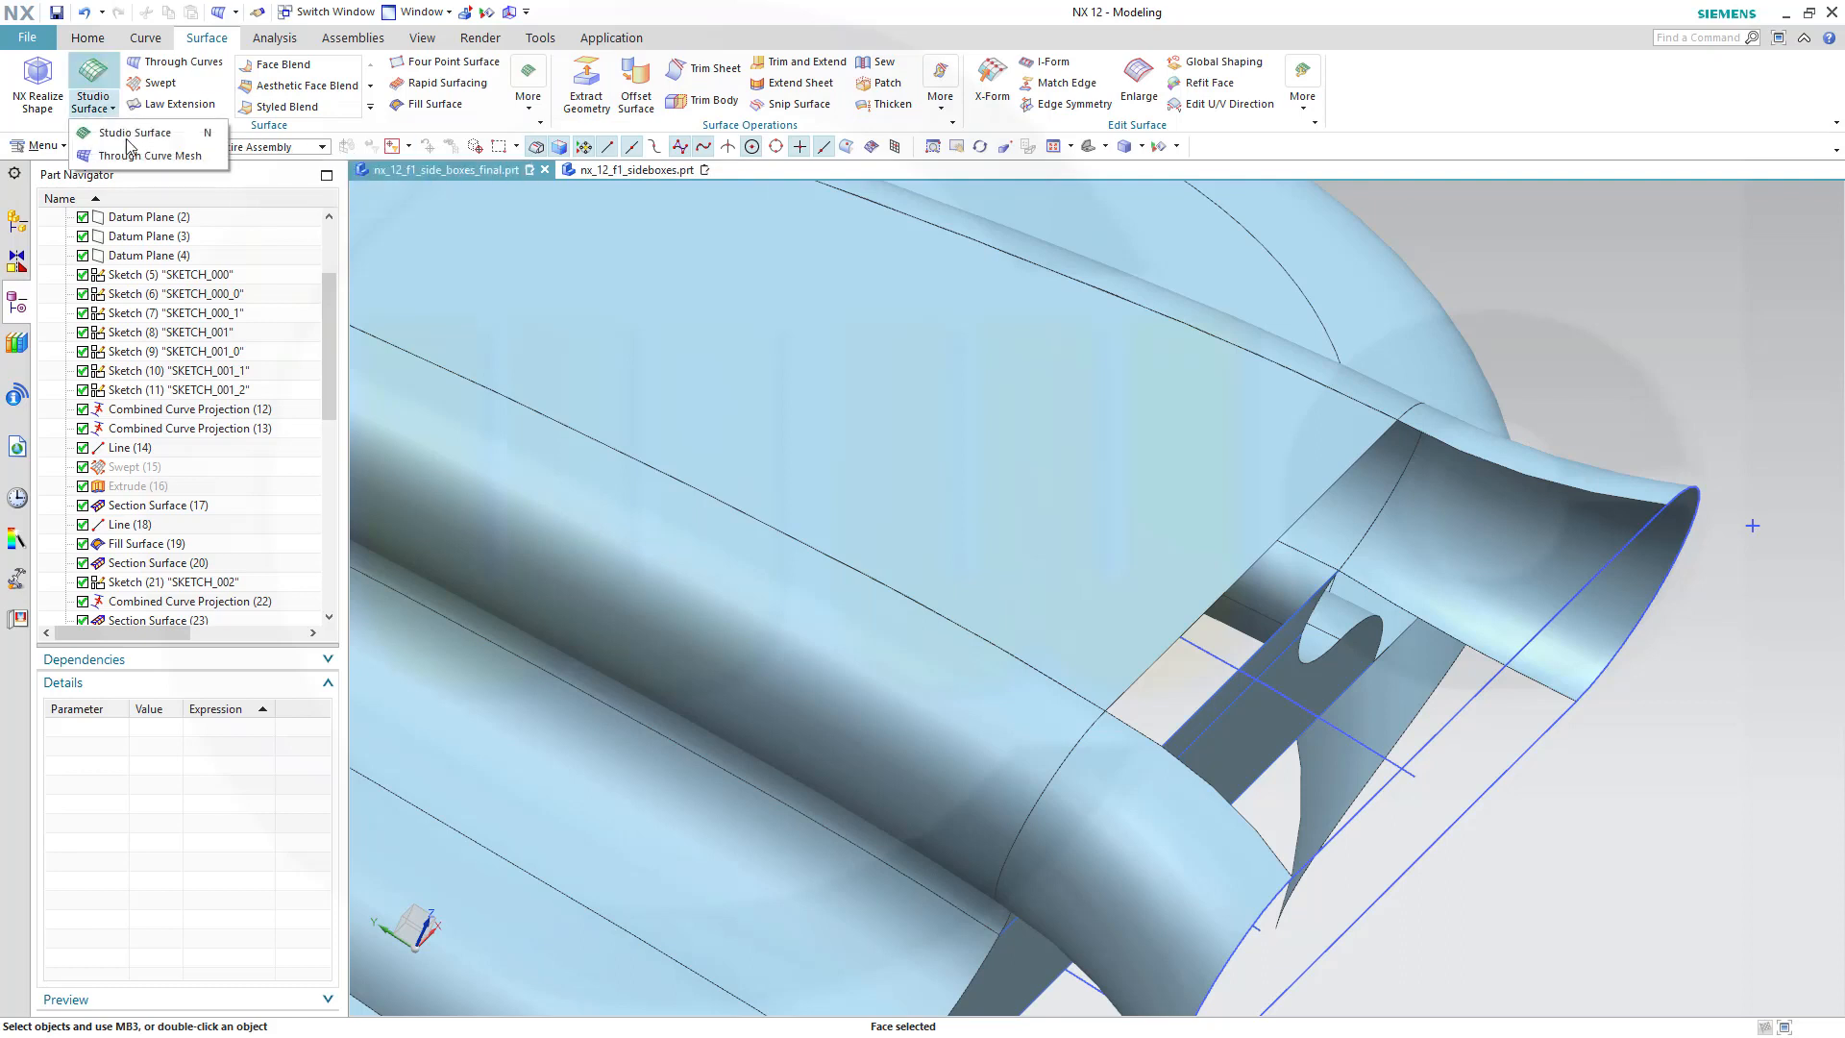
pyautogui.click(1427, 93)
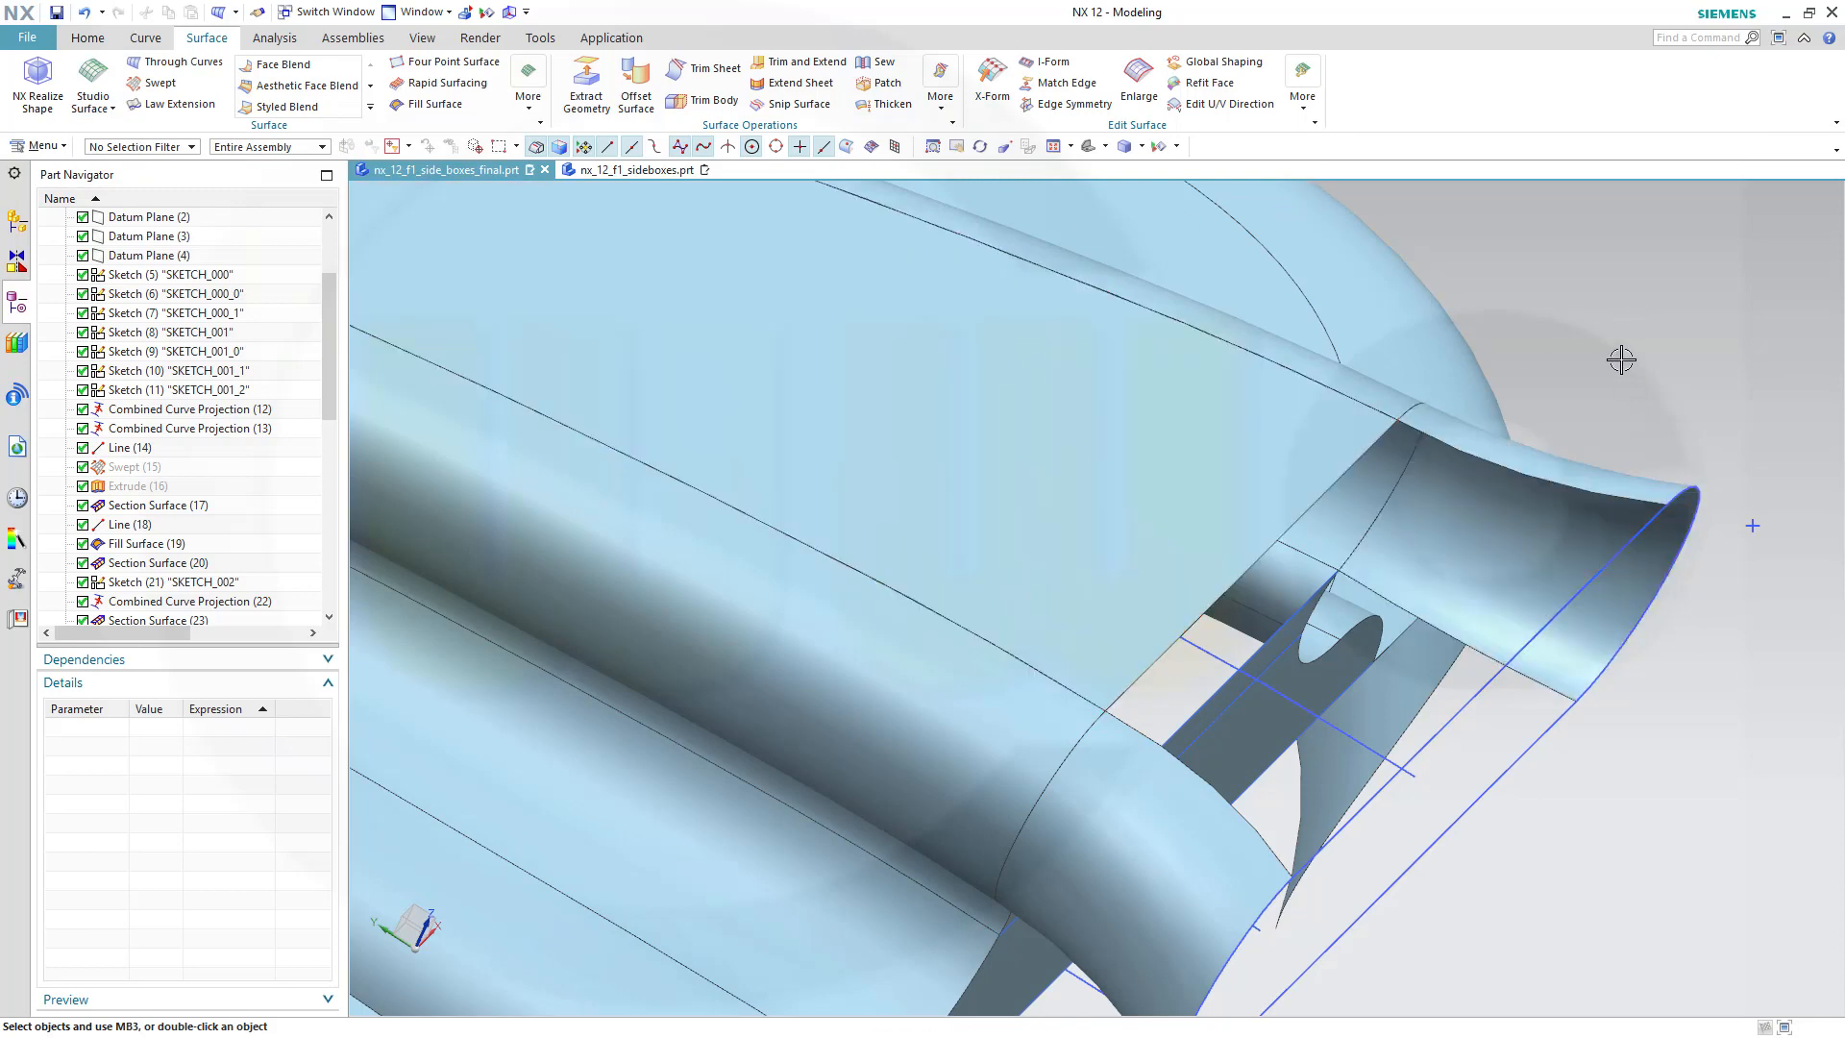
# Define a Through Curve Mesh using the two duct surfaces' upper edges as primary curves, with the top bridge's end edge and slot's upper line as cross curves.
pyautogui.moveTo(1621, 359)
pyautogui.mouseDown(button='middle')
pyautogui.moveTo(1594, 309)
pyautogui.moveTo(1565, 313)
pyautogui.moveTo(1631, 337)
pyautogui.moveTo(1663, 326)
pyautogui.moveTo(1627, 338)
pyautogui.mouseUp(button='middle')
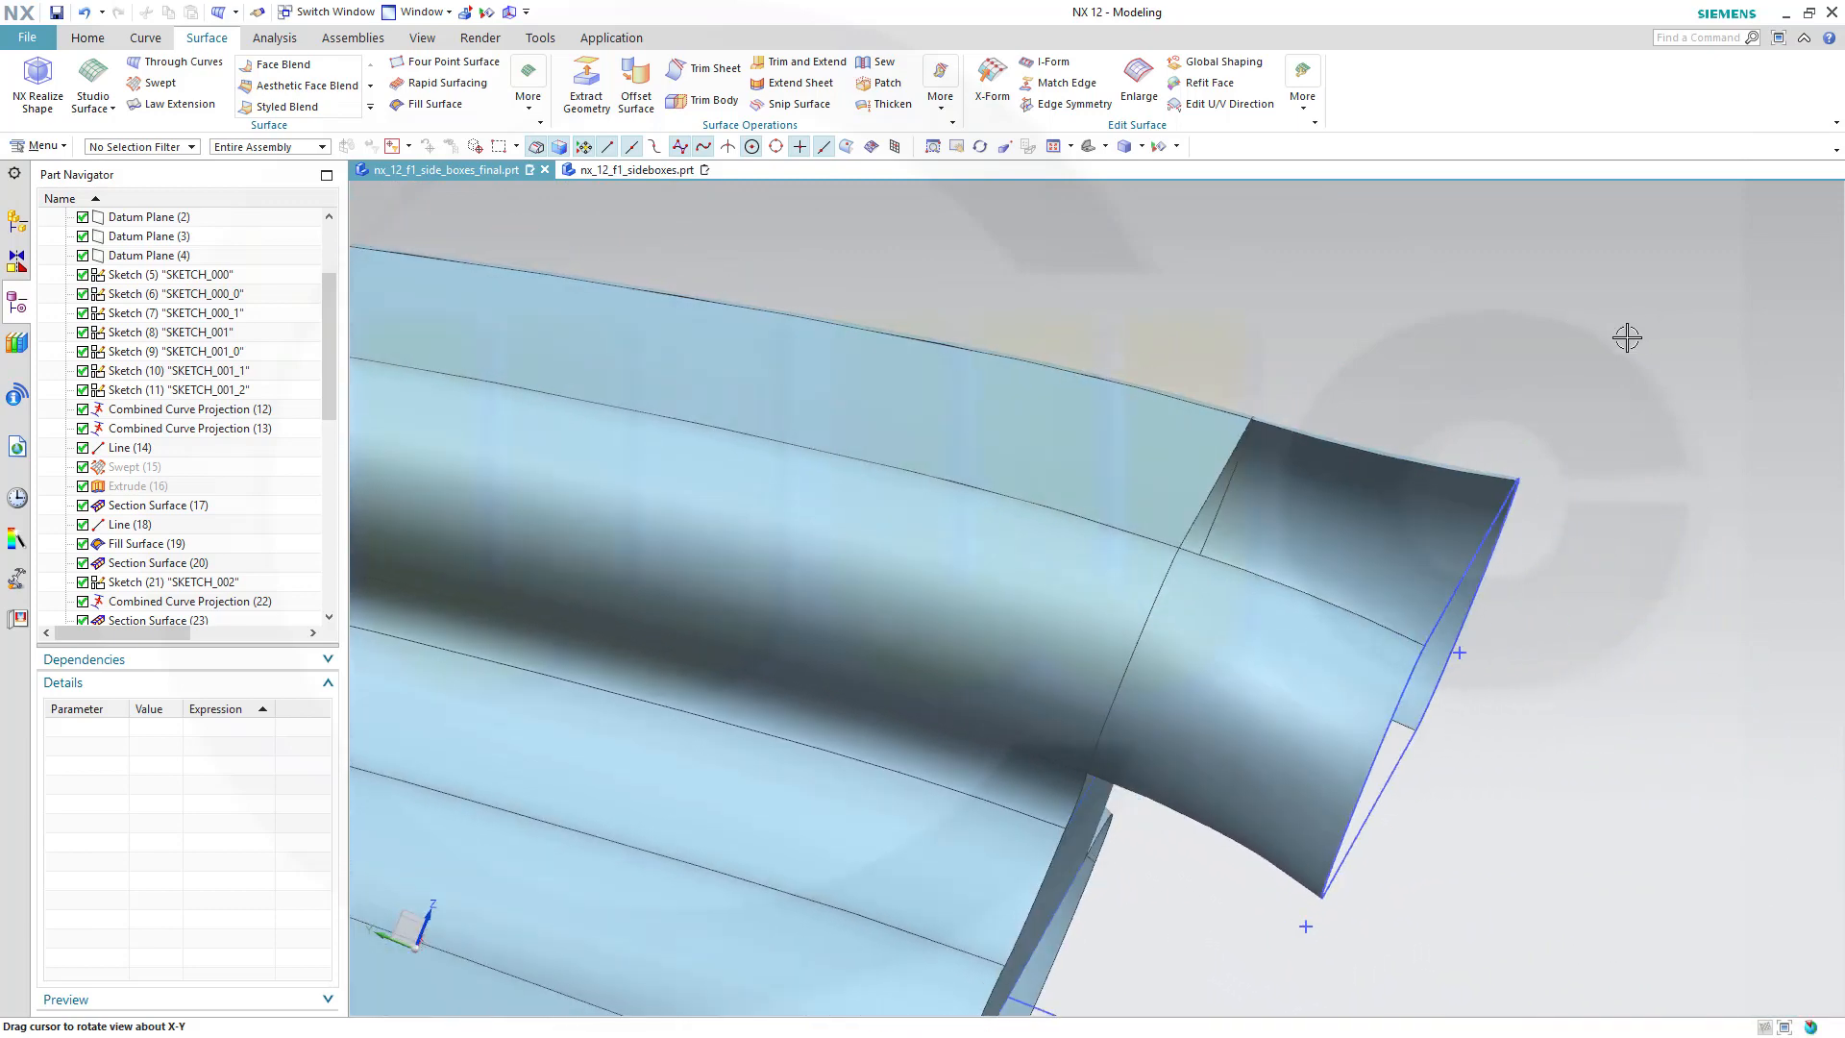
pyautogui.click(116, 111)
pyautogui.click(154, 150)
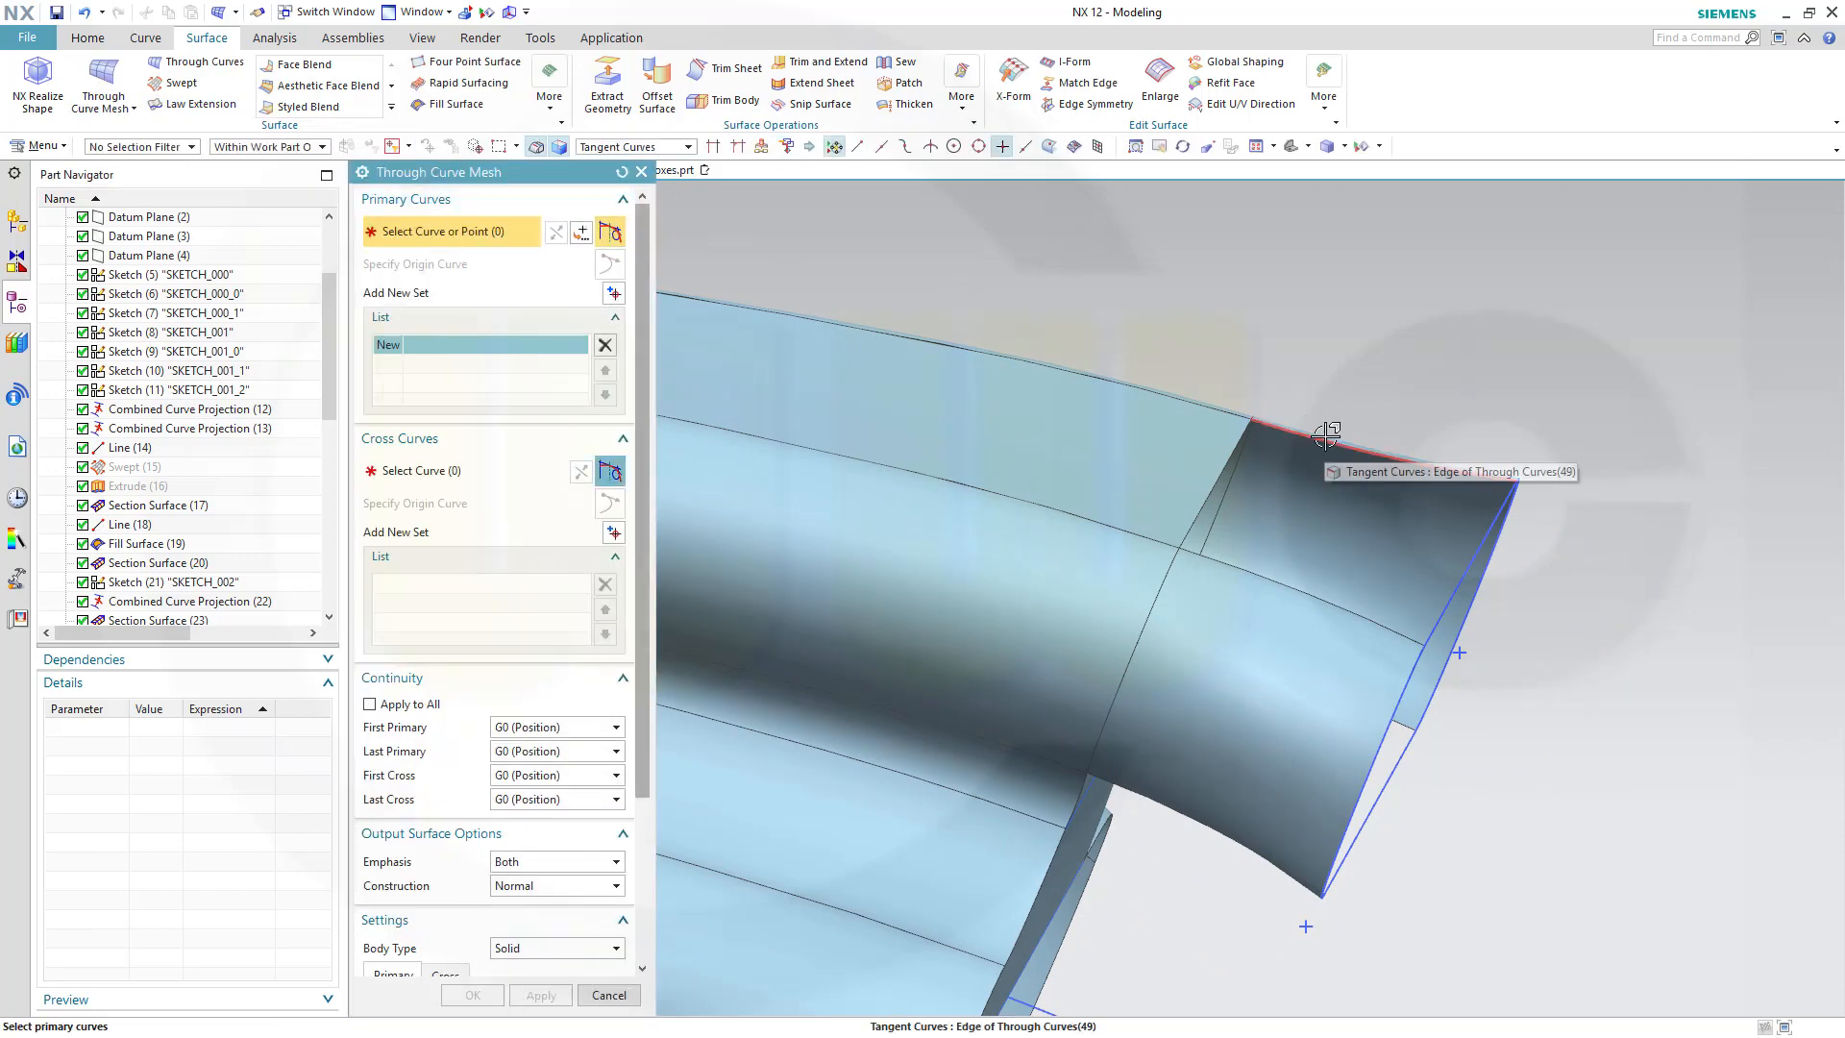
pyautogui.click(1384, 456)
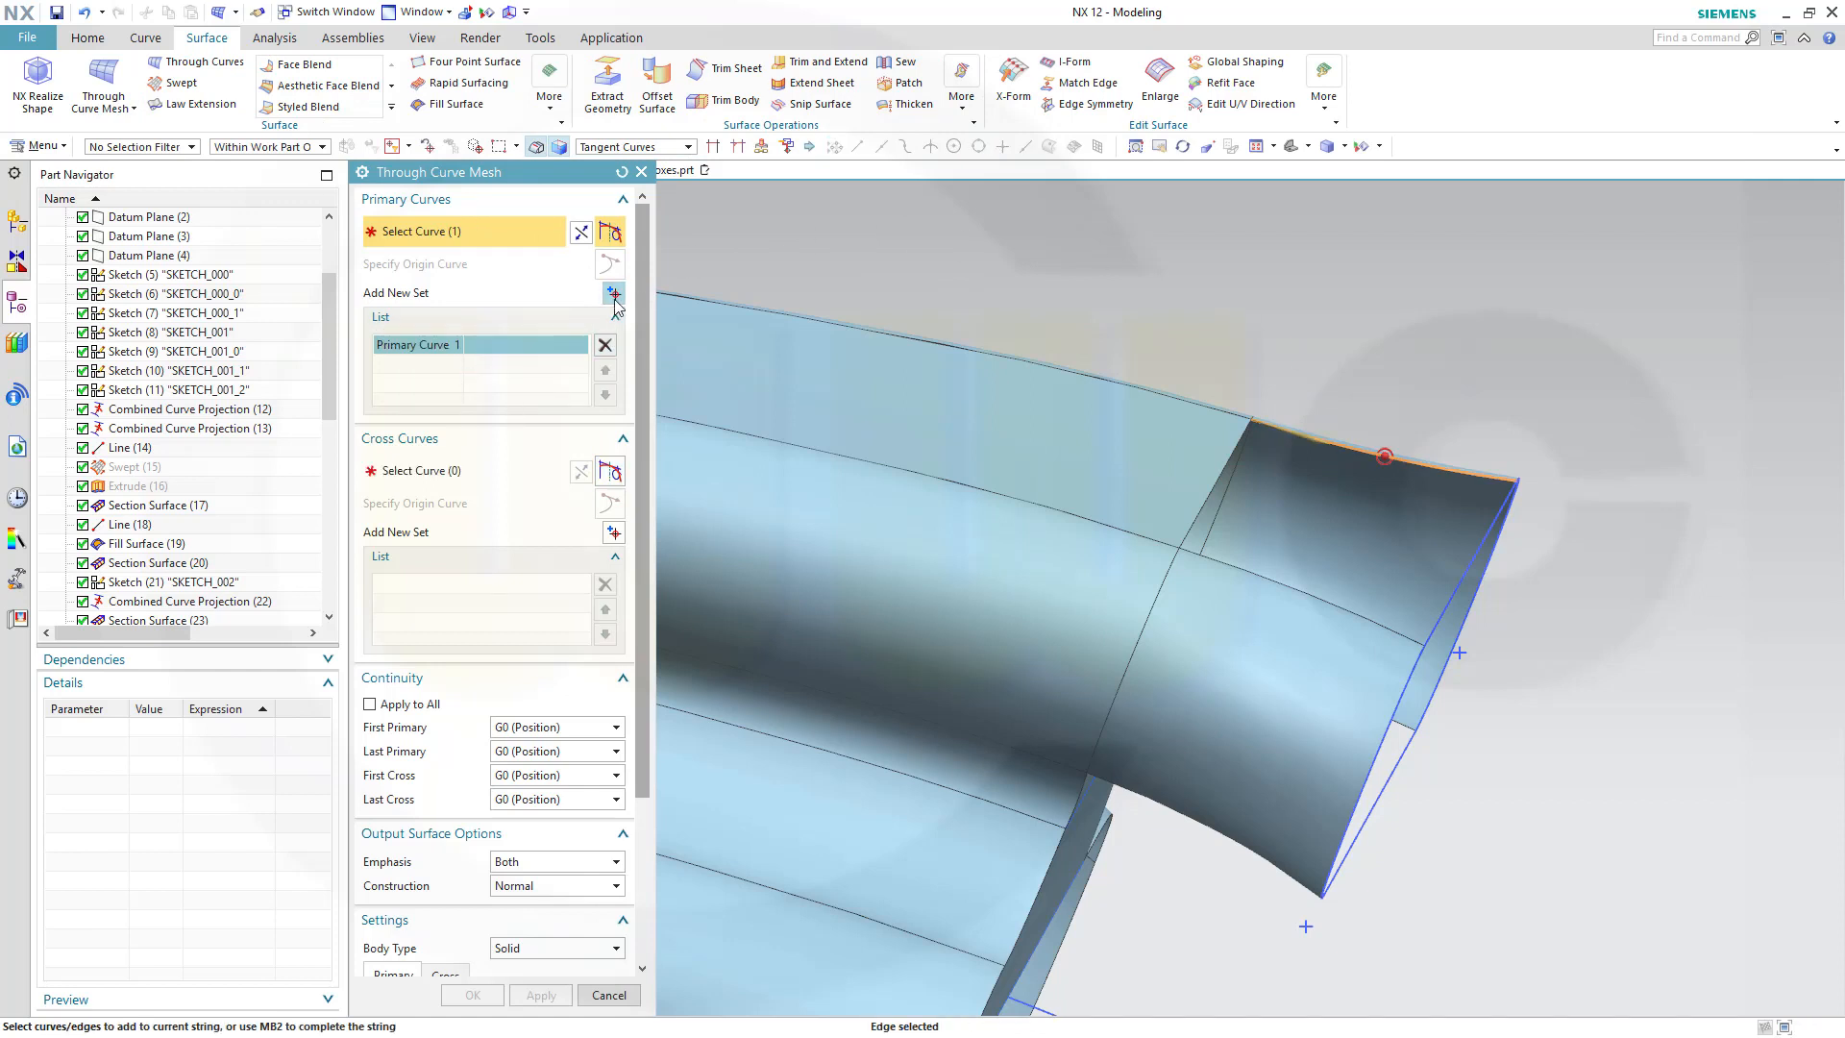
pyautogui.click(615, 298)
pyautogui.click(1308, 593)
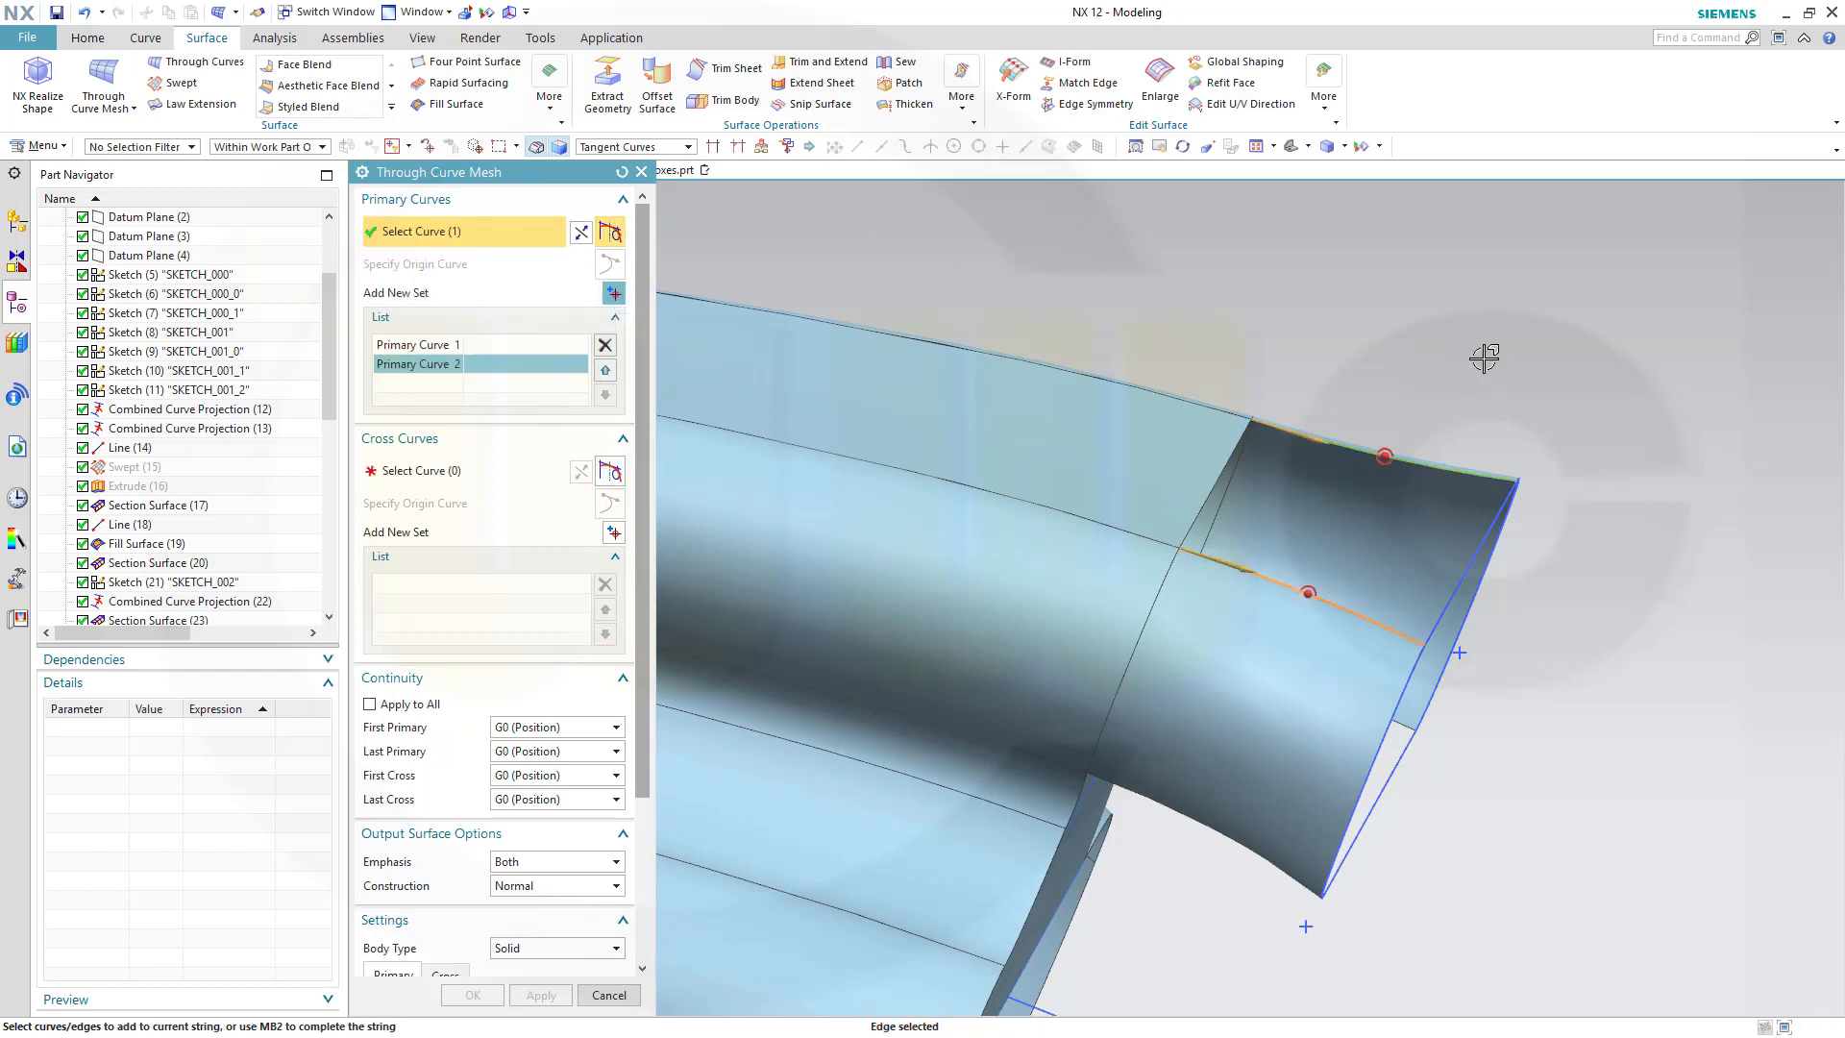
pyautogui.click(460, 474)
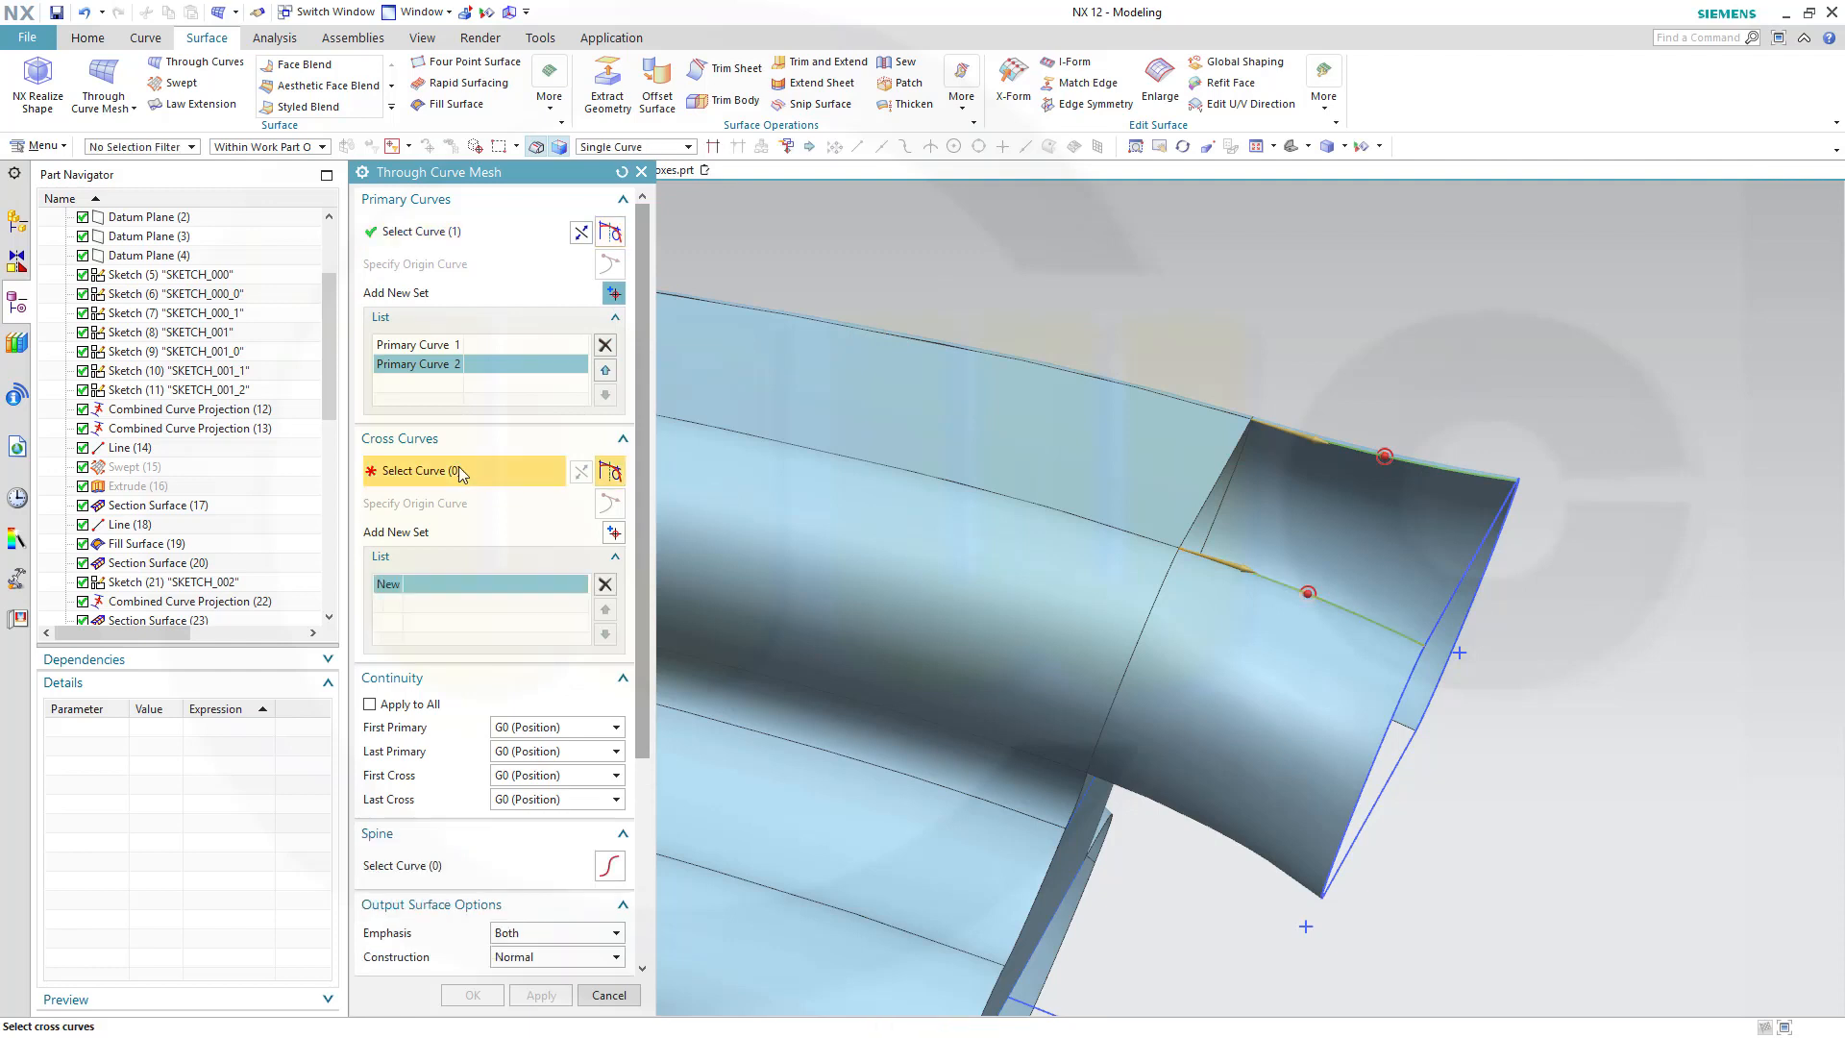
pyautogui.click(1224, 476)
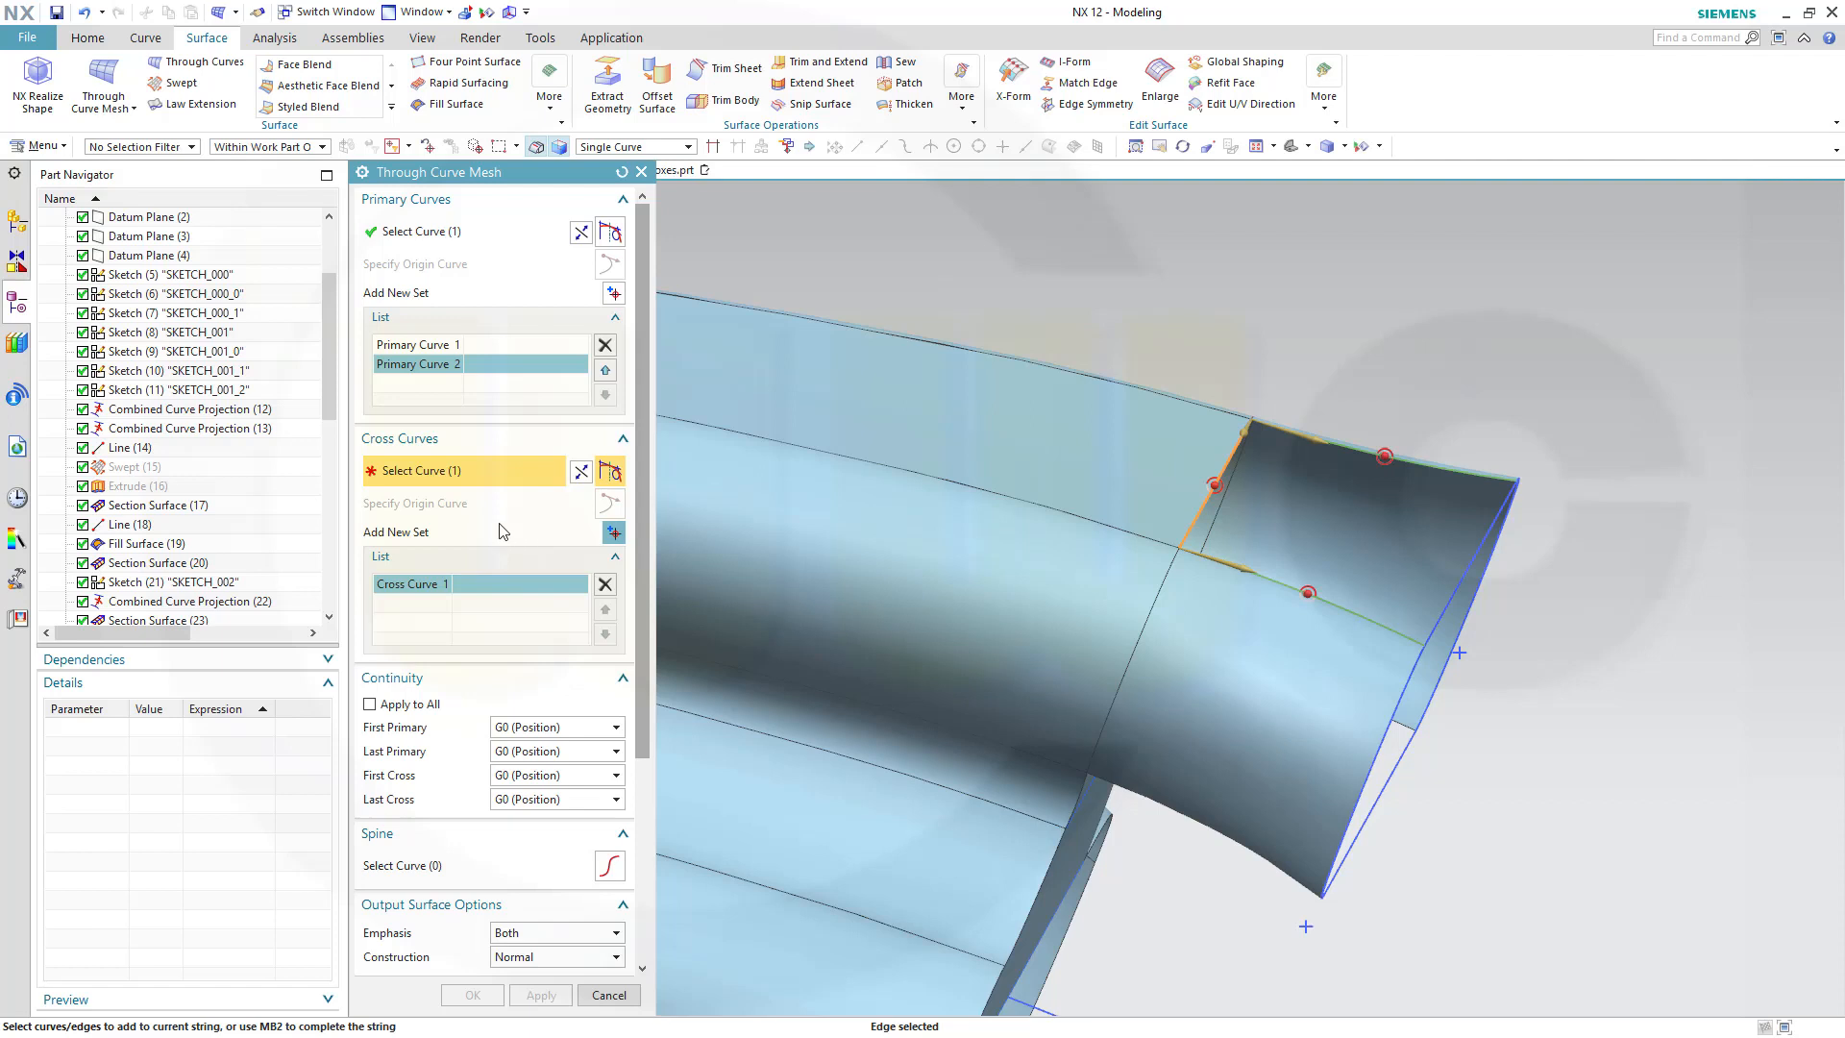
pyautogui.click(612, 534)
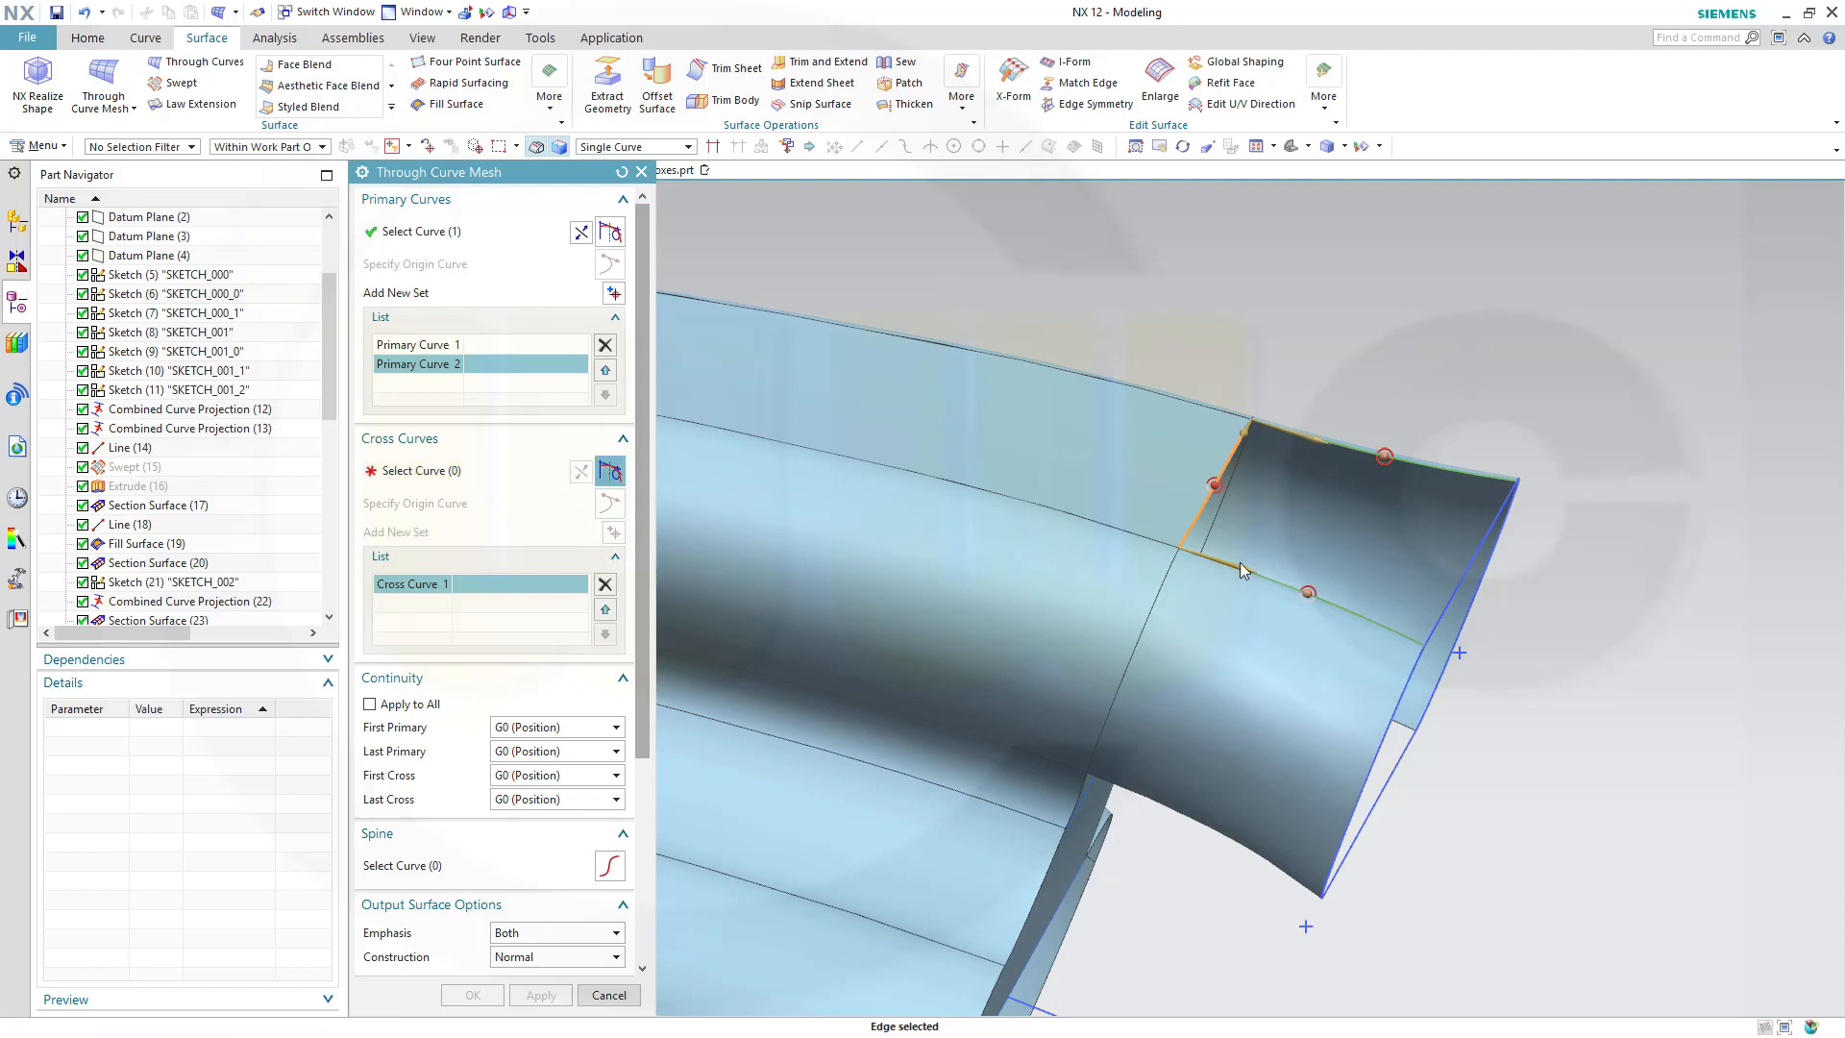
pyautogui.click(1456, 598)
pyautogui.moveTo(1615, 591)
pyautogui.mouseDown(button='middle')
pyautogui.moveTo(1627, 601)
pyautogui.moveTo(1606, 576)
pyautogui.moveTo(1588, 588)
pyautogui.mouseUp(button='middle')
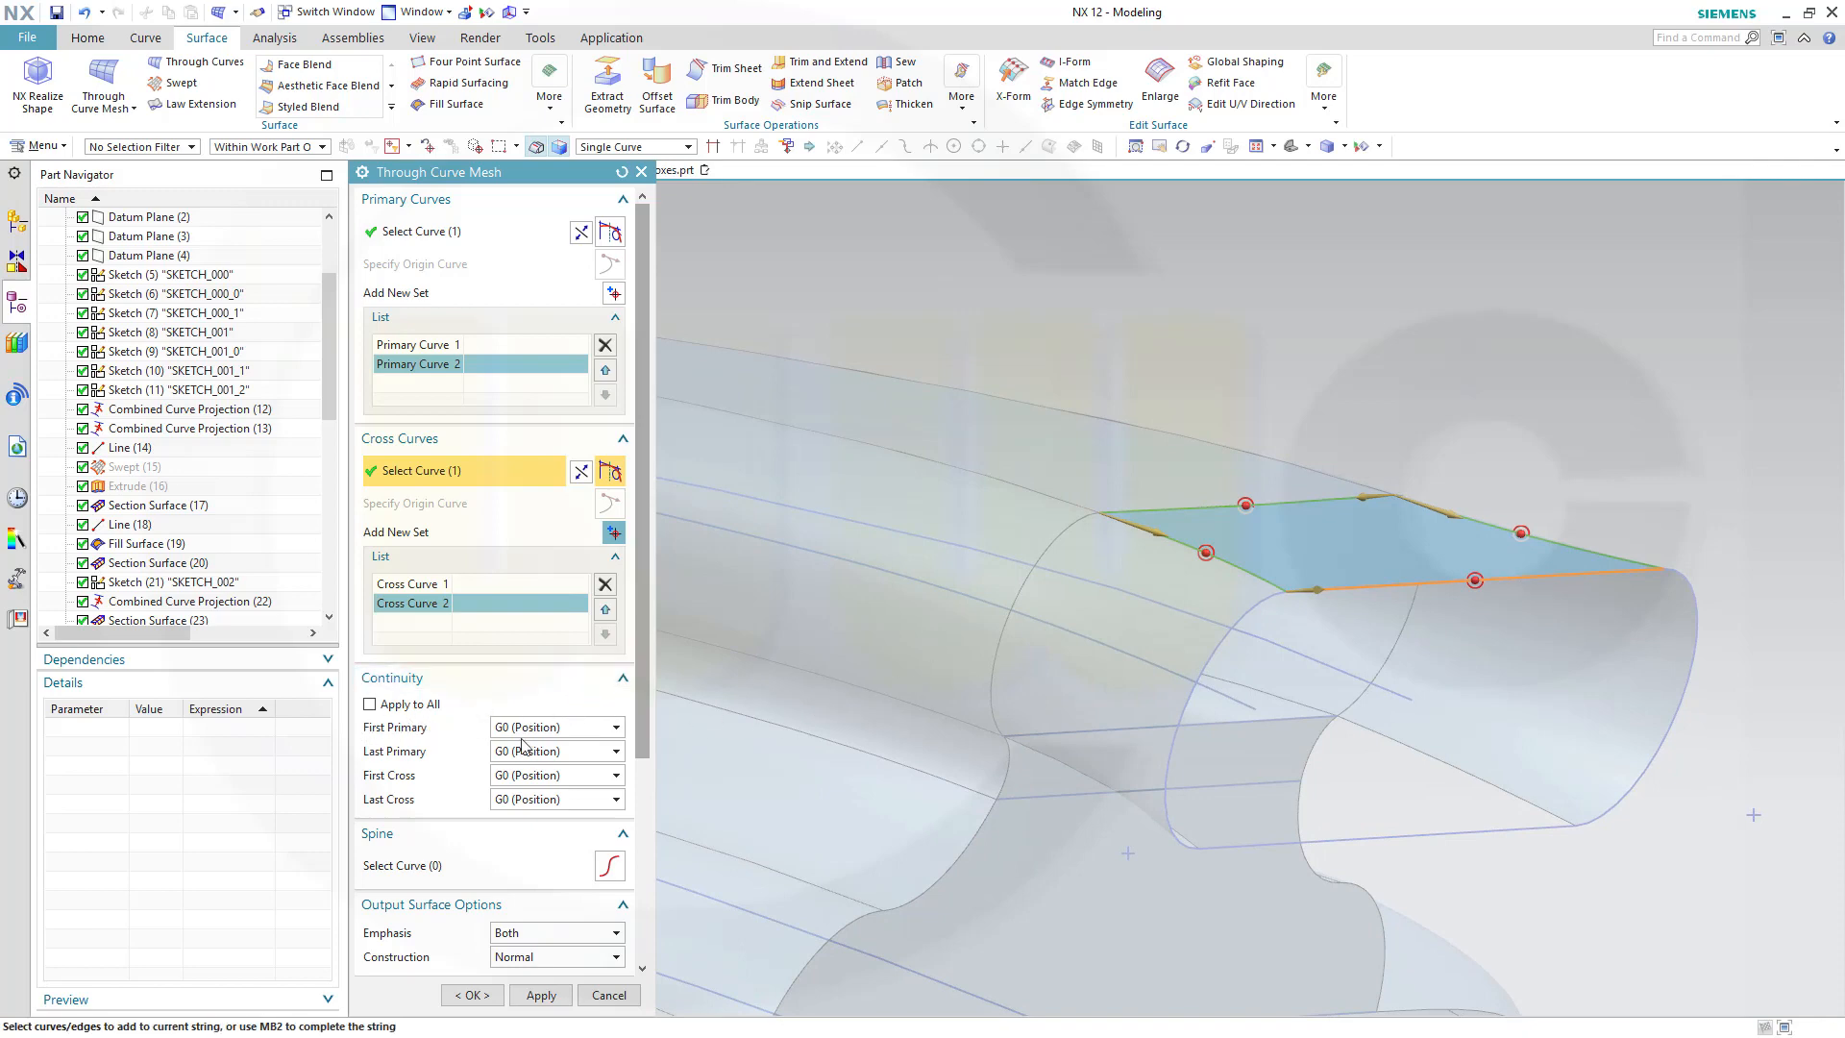
# Apply G1 (Tangent) continuity to both duct side faces and, at the first cross curve, the top bridge face, and create the mesh surface.
pyautogui.click(616, 728)
pyautogui.click(523, 766)
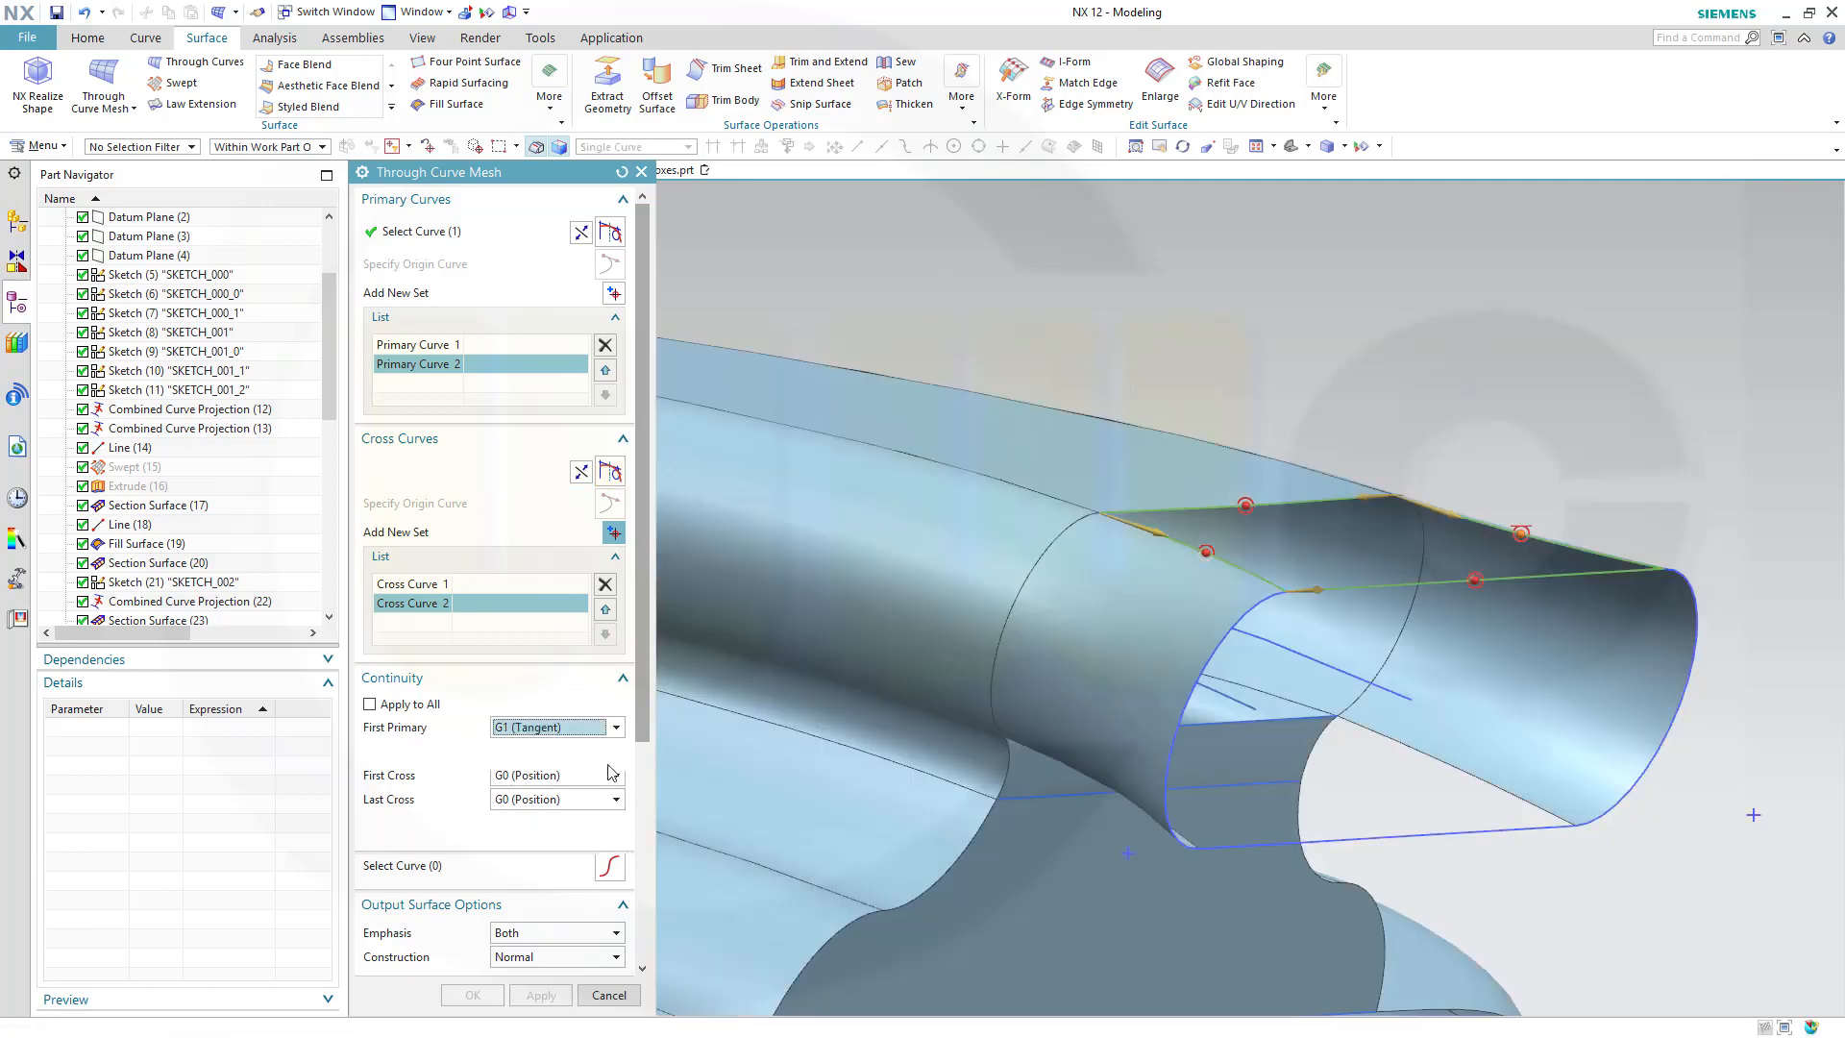
pyautogui.click(1546, 663)
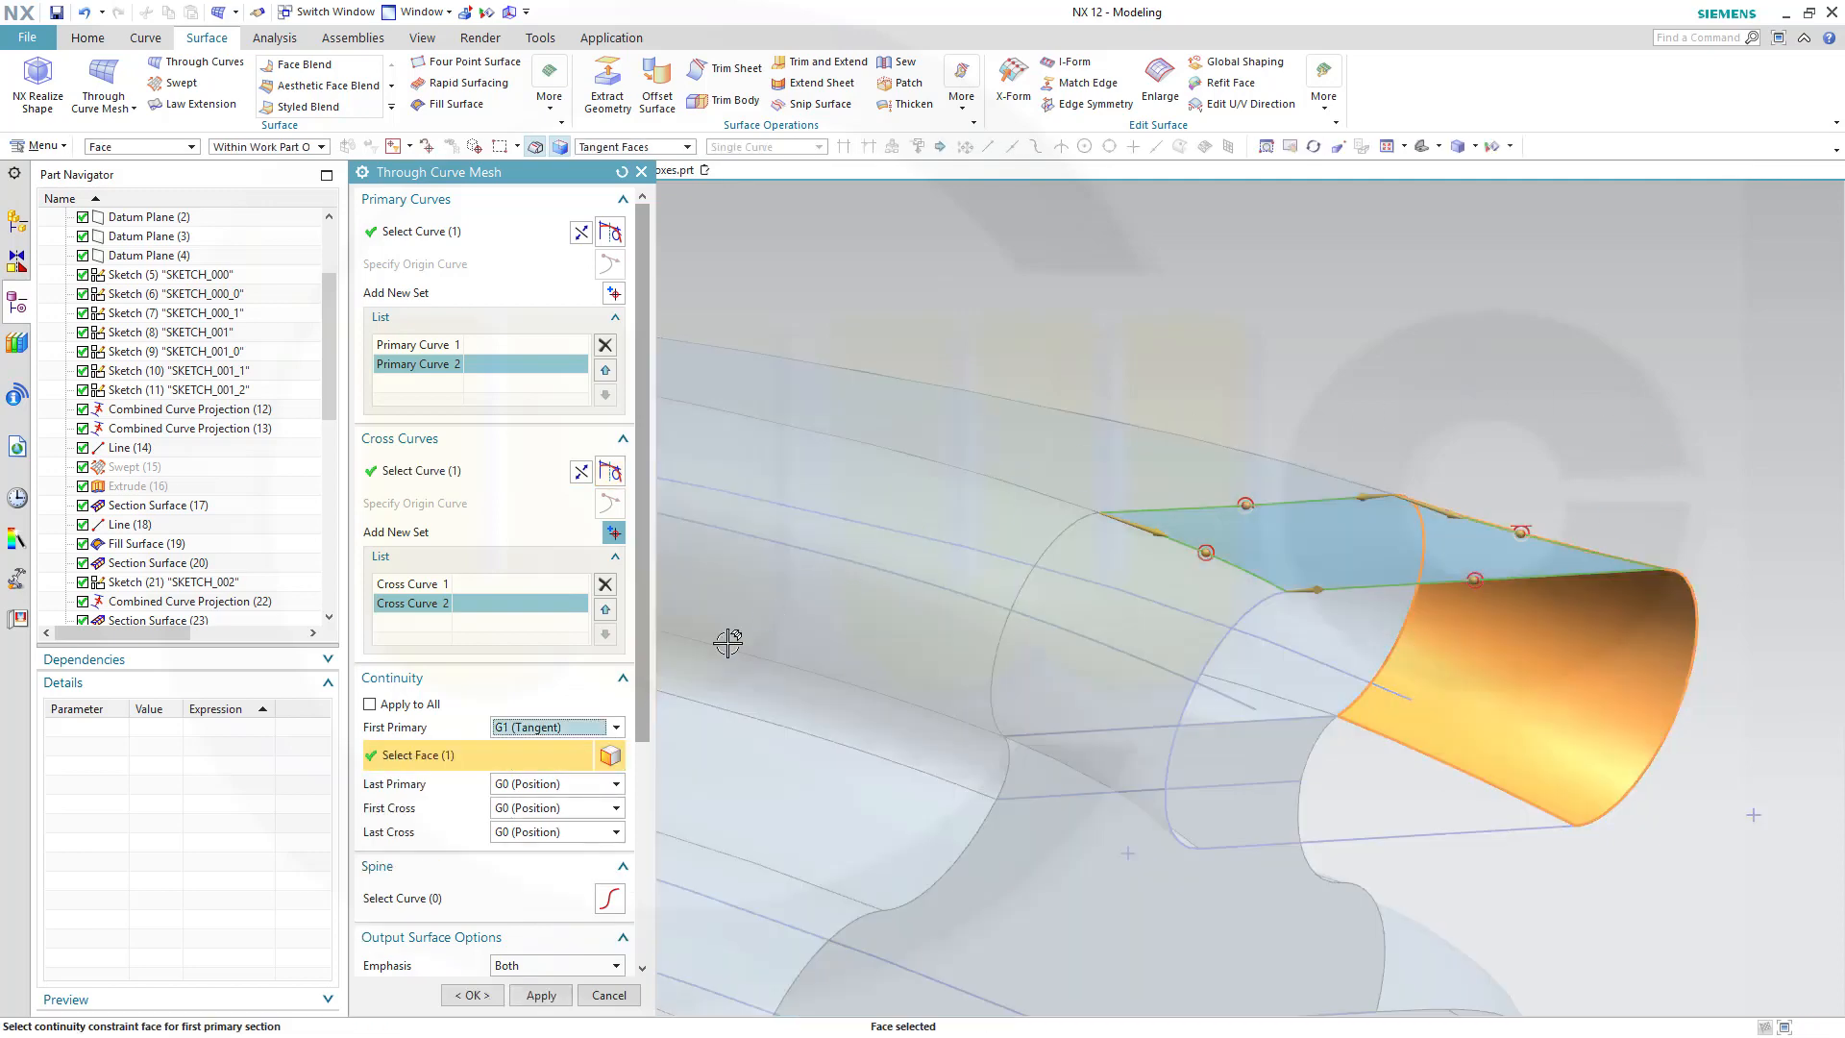
pyautogui.click(616, 784)
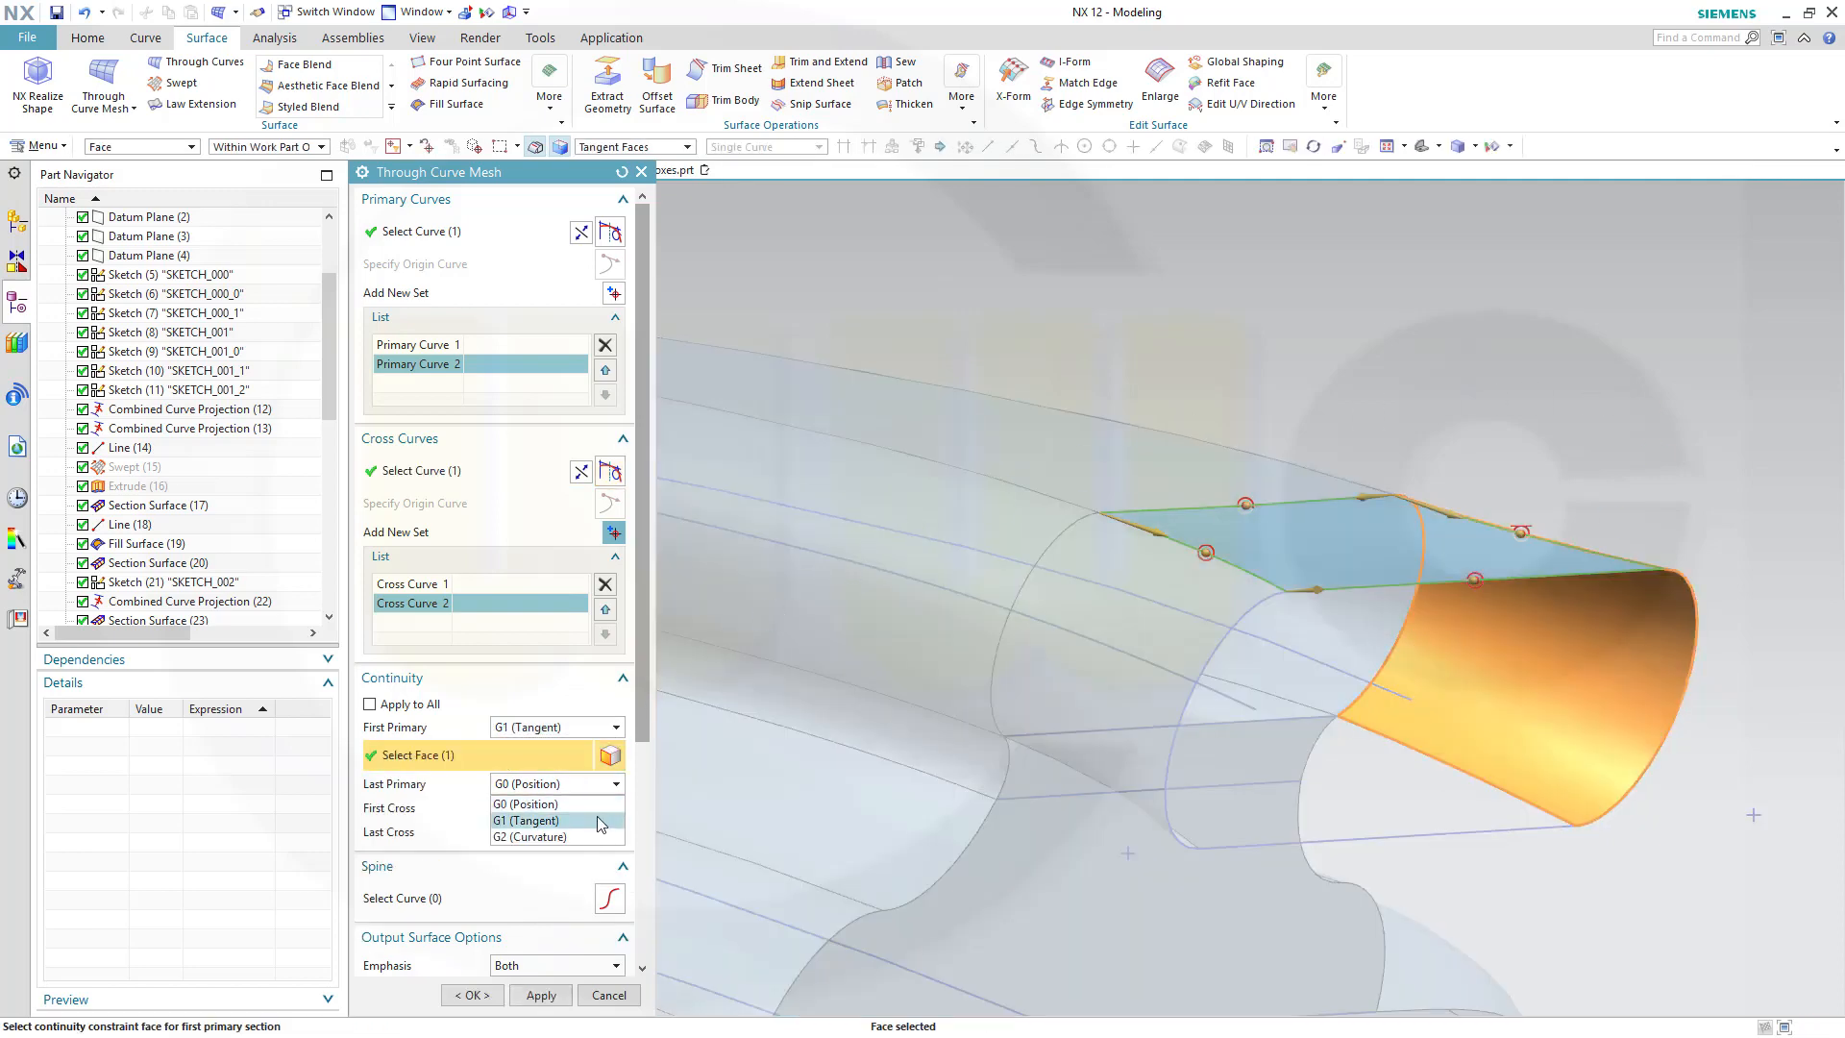
pyautogui.click(524, 823)
pyautogui.click(1178, 612)
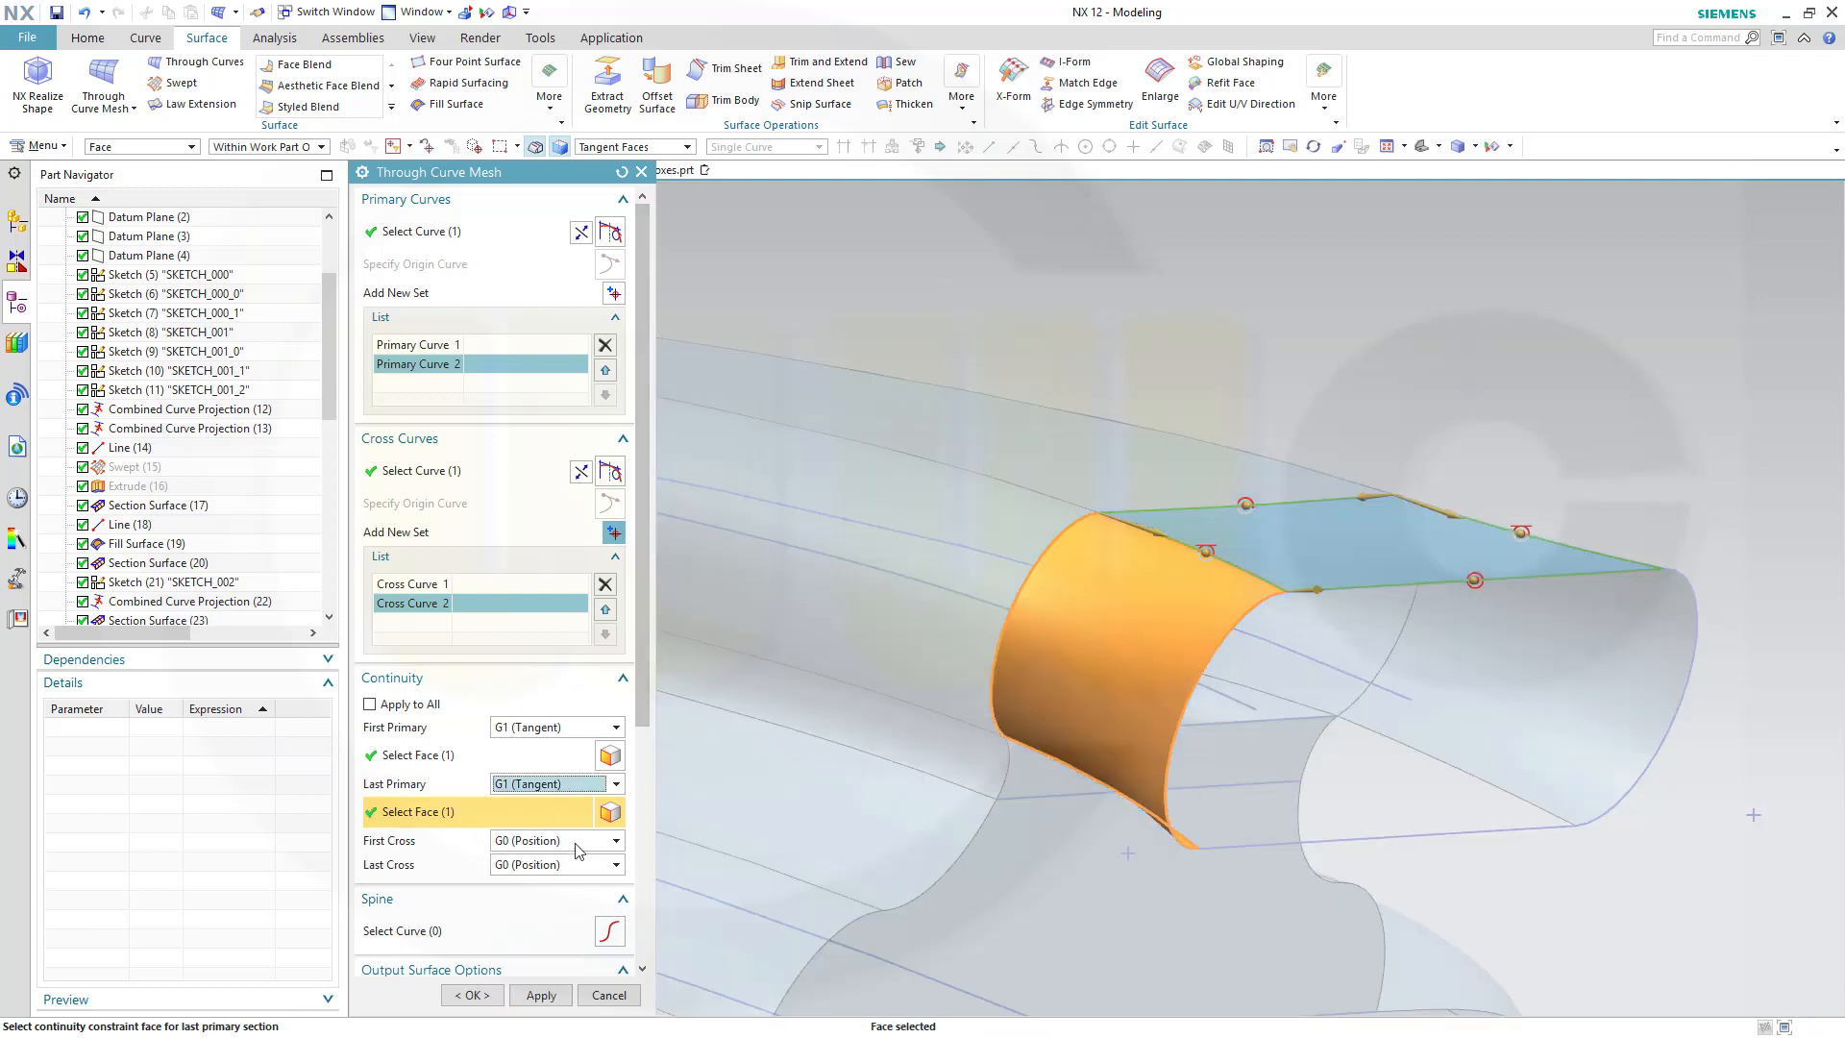
pyautogui.click(615, 841)
pyautogui.click(523, 879)
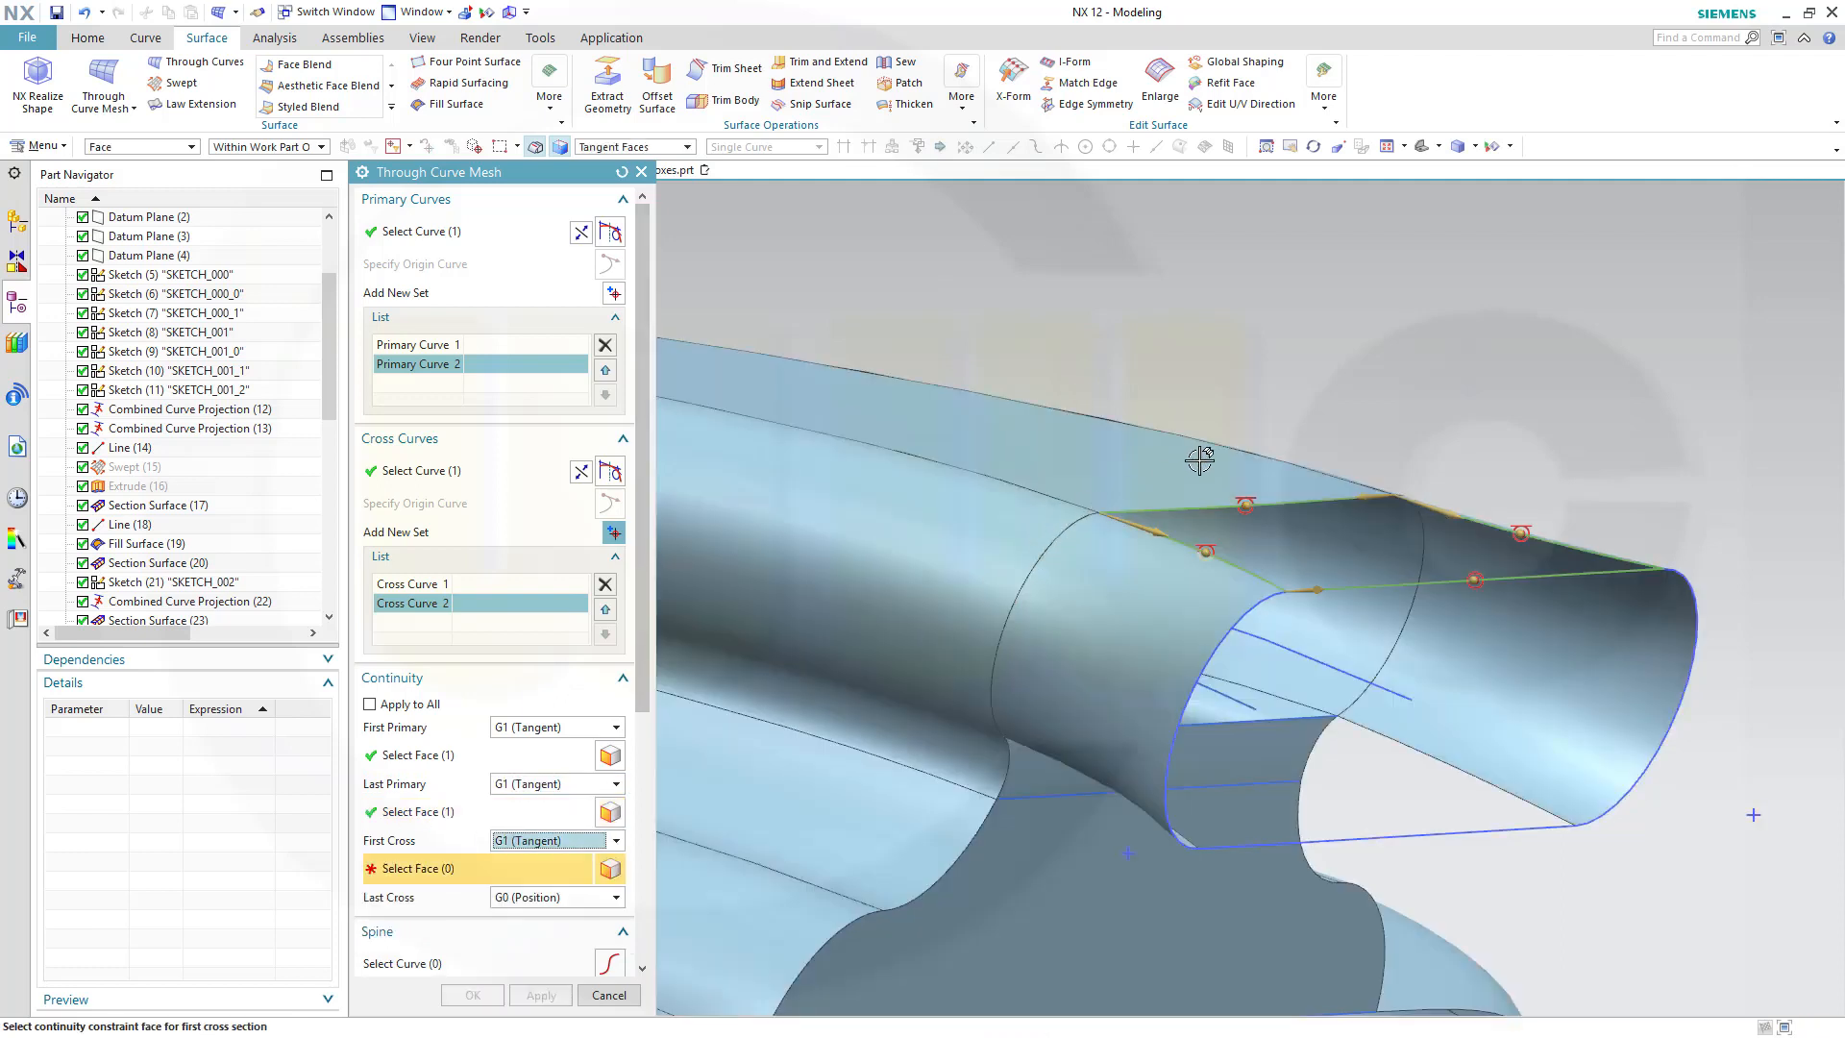
pyautogui.click(1261, 446)
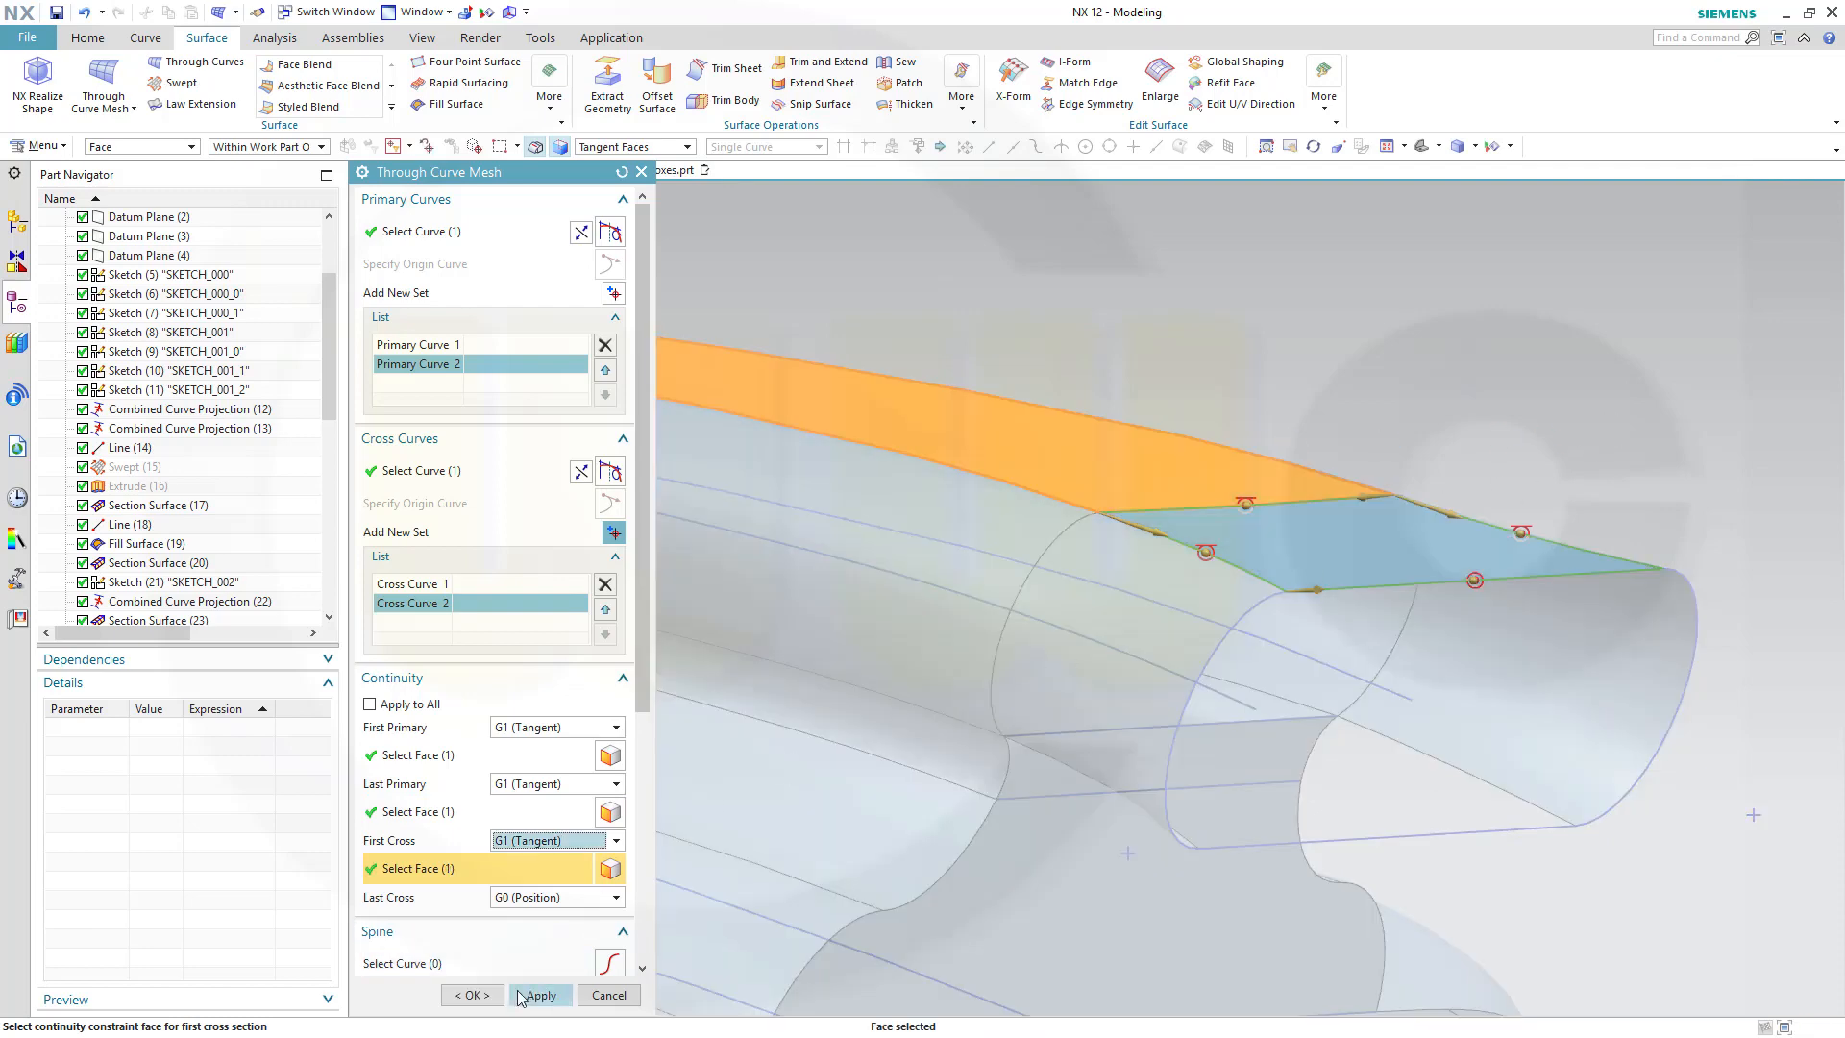
pyautogui.click(472, 994)
pyautogui.moveTo(1528, 676); pyautogui.dragTo(1392, 666, button='middle')
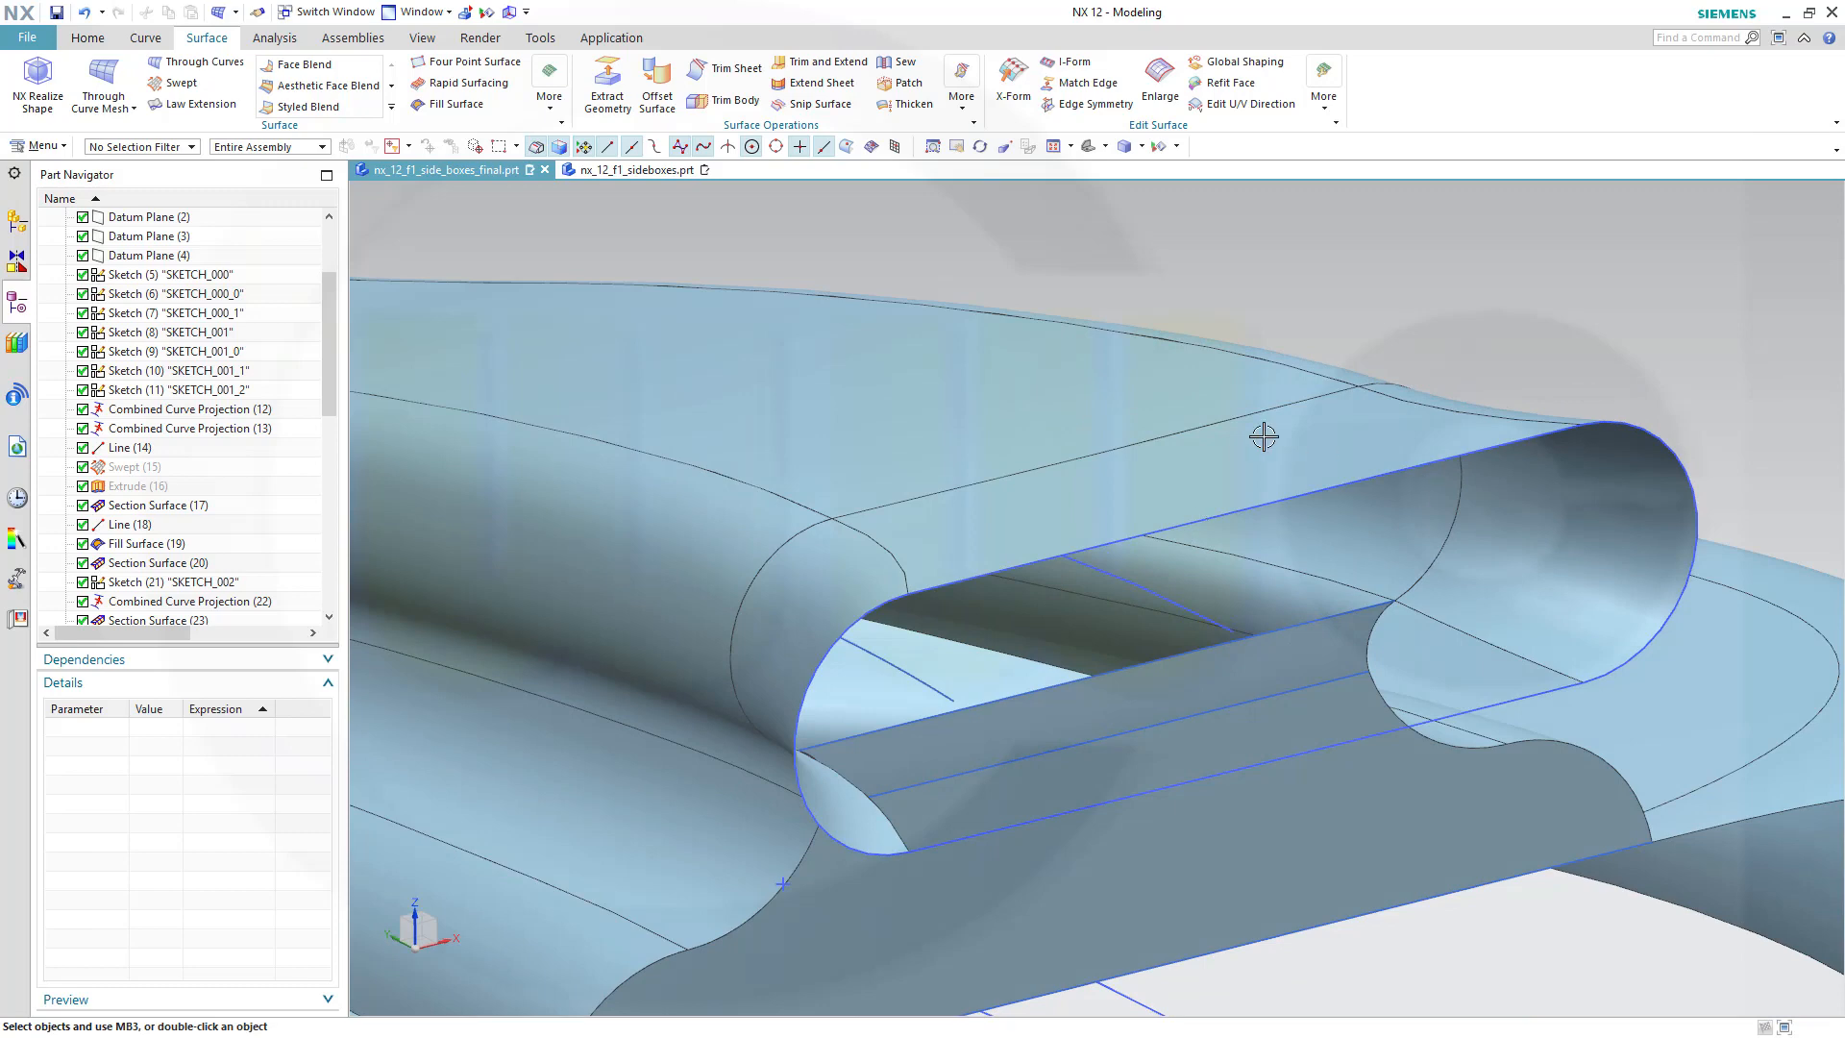
pyautogui.click(102, 82)
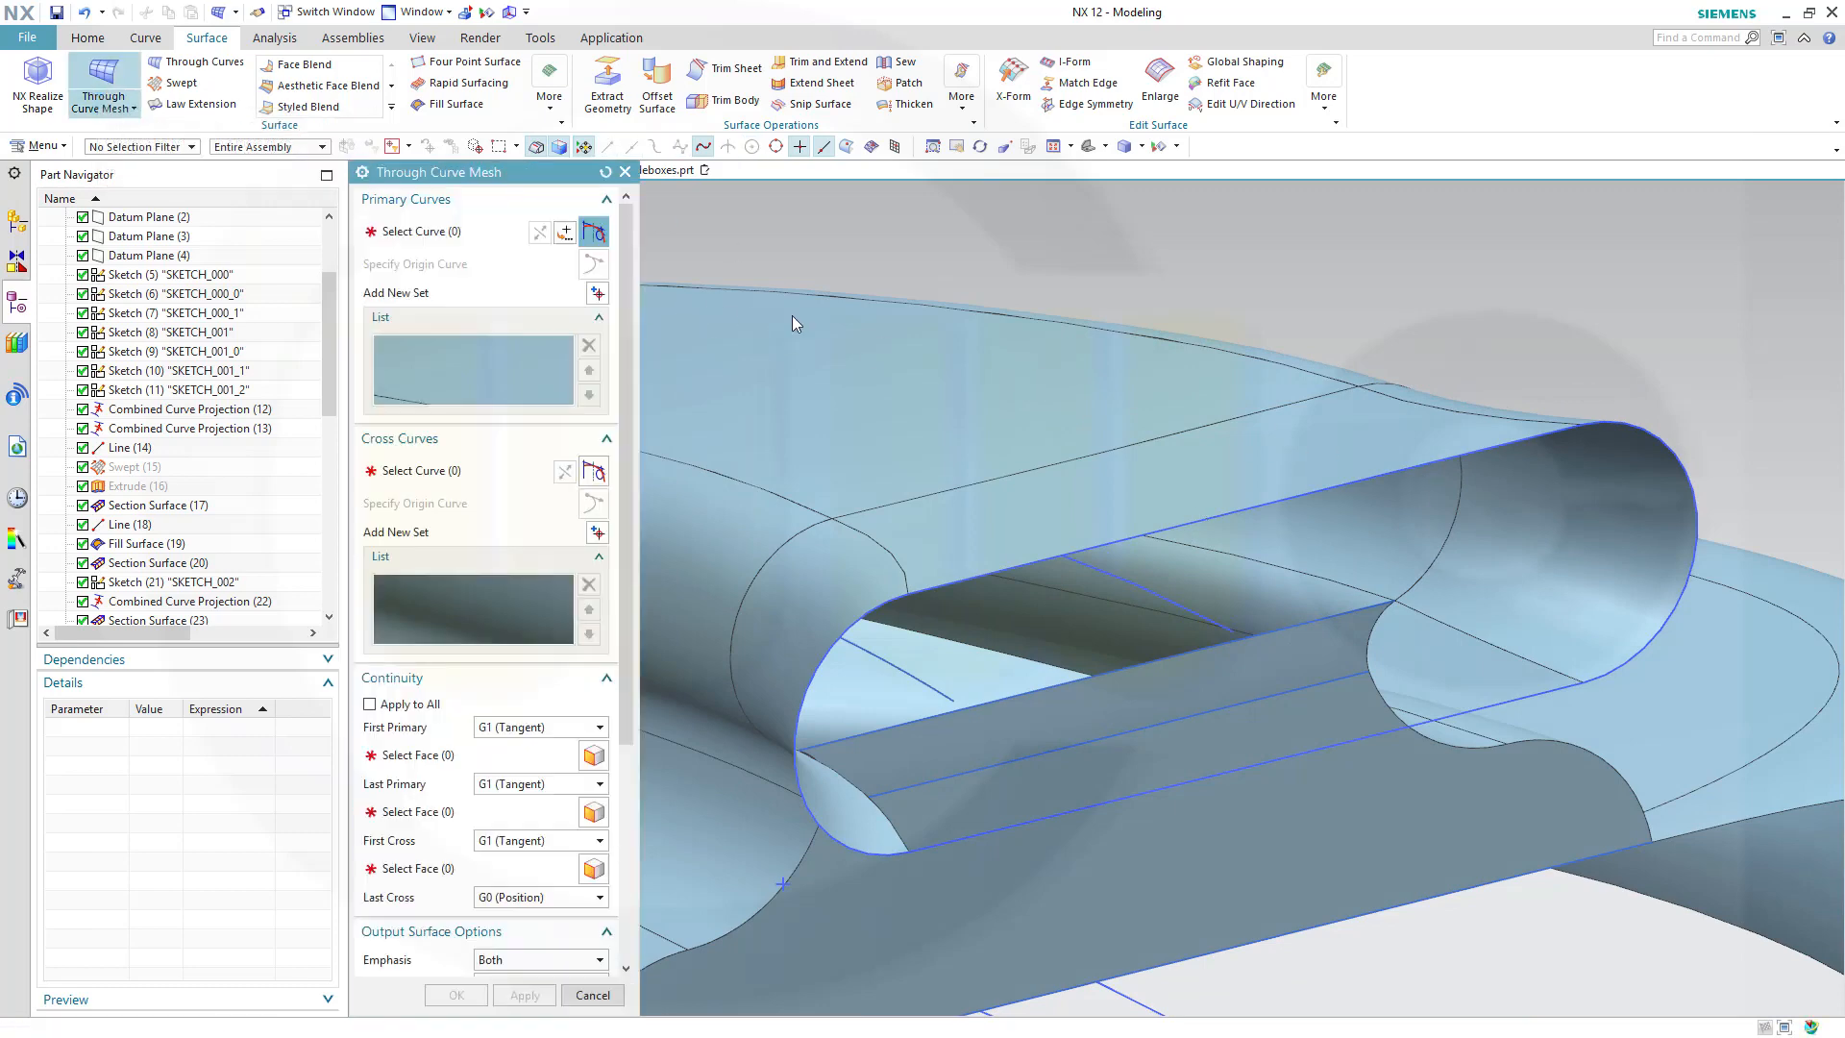
pyautogui.click(1463, 636)
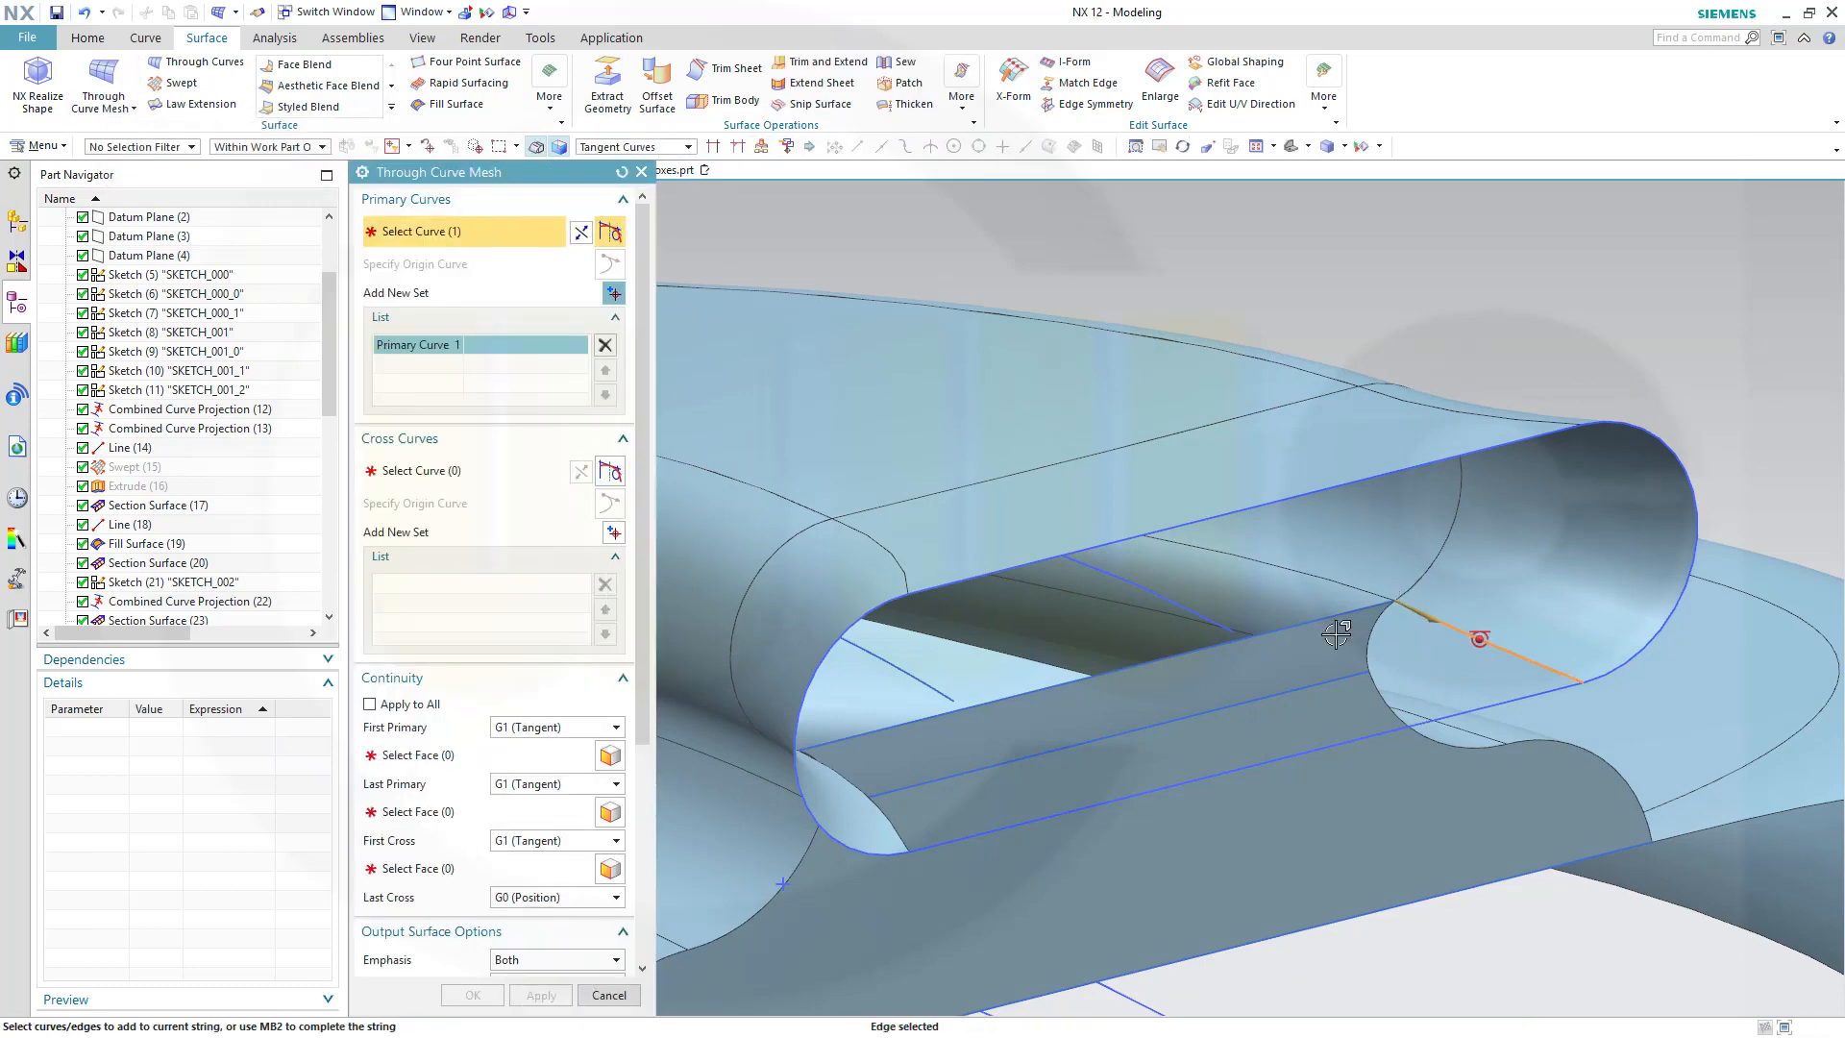
pyautogui.click(846, 769)
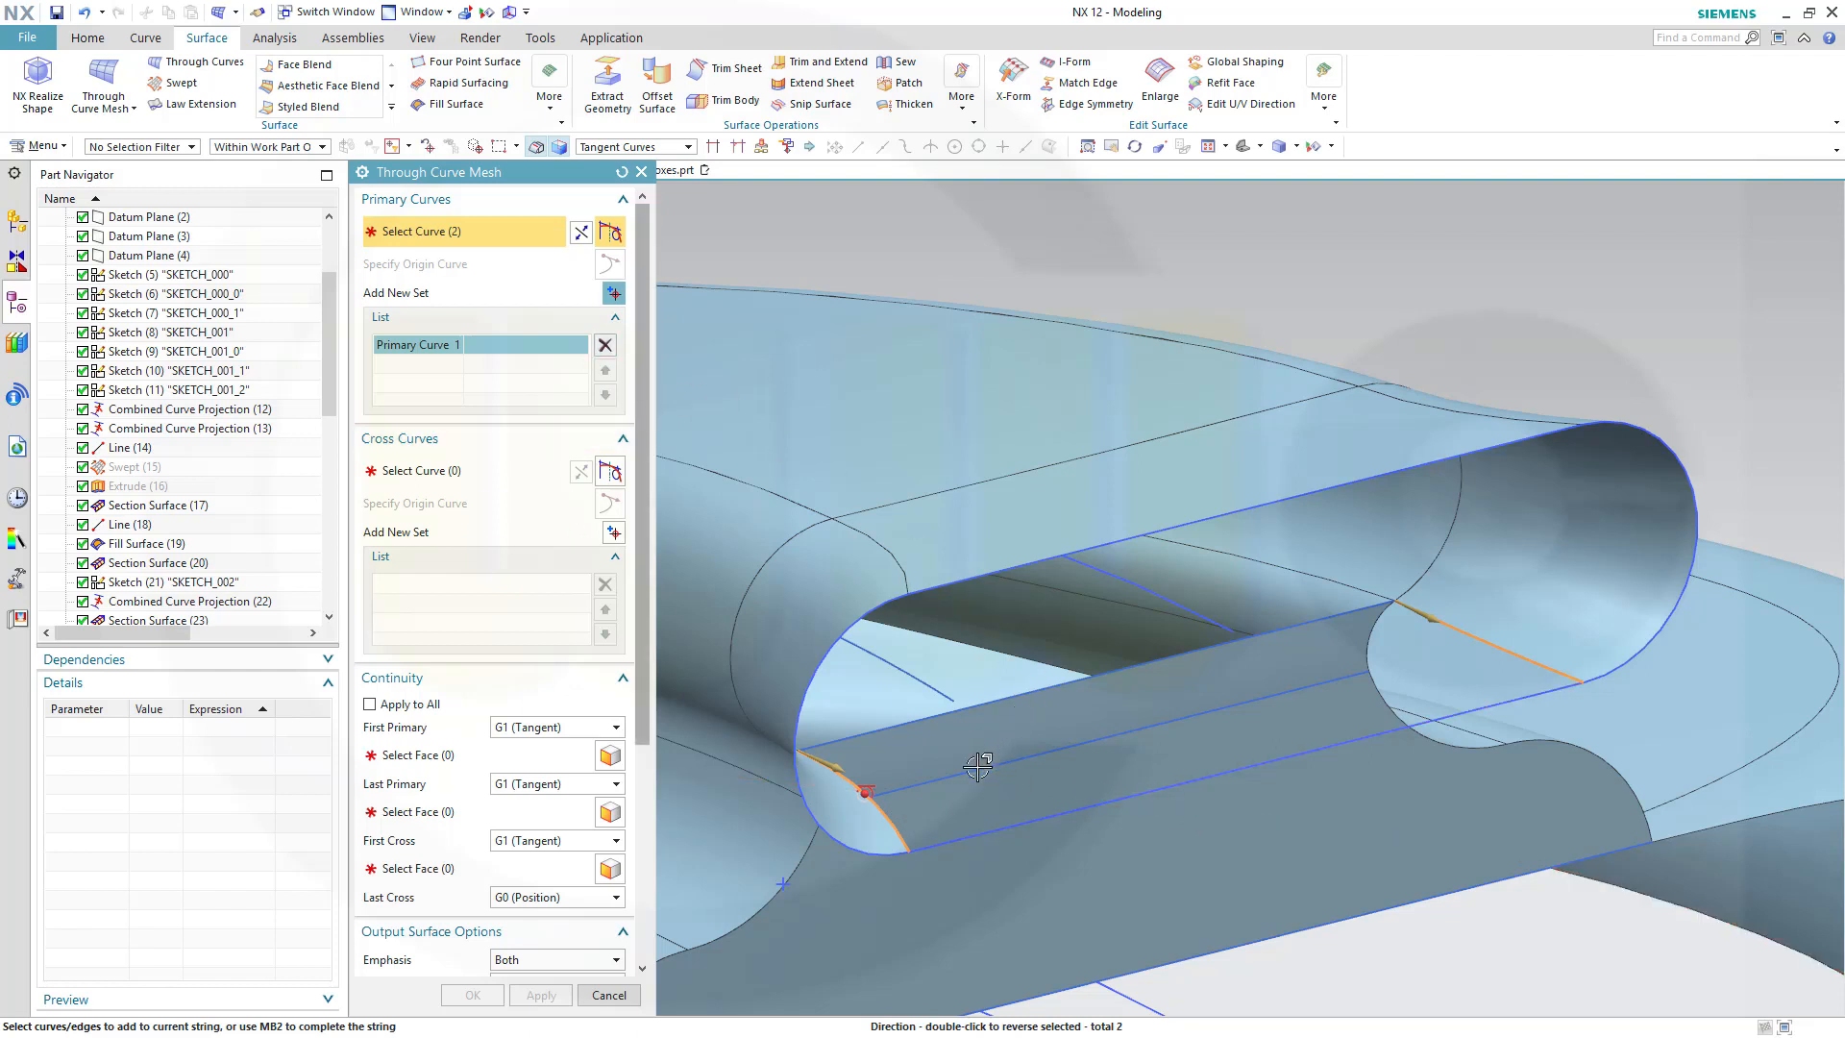
pyautogui.keyDown('shift'); pyautogui.click(886, 822); pyautogui.keyUp('shift')
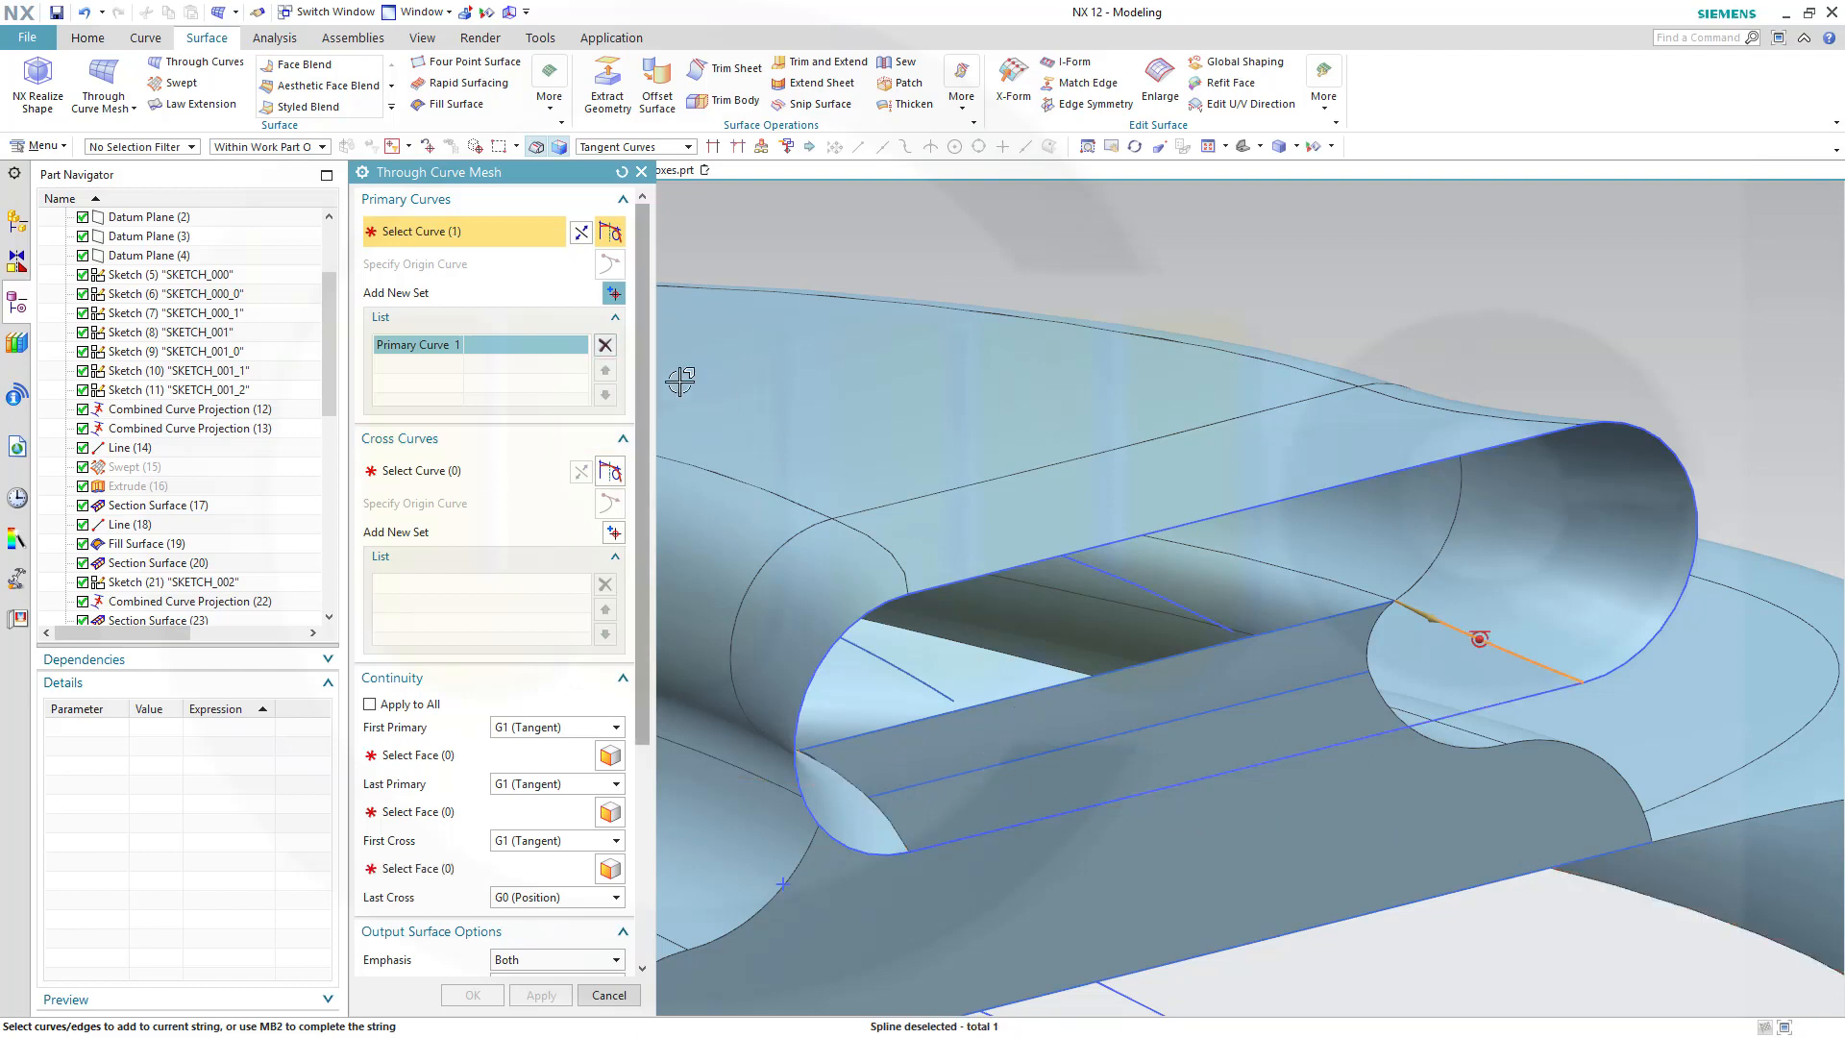
pyautogui.click(613, 292)
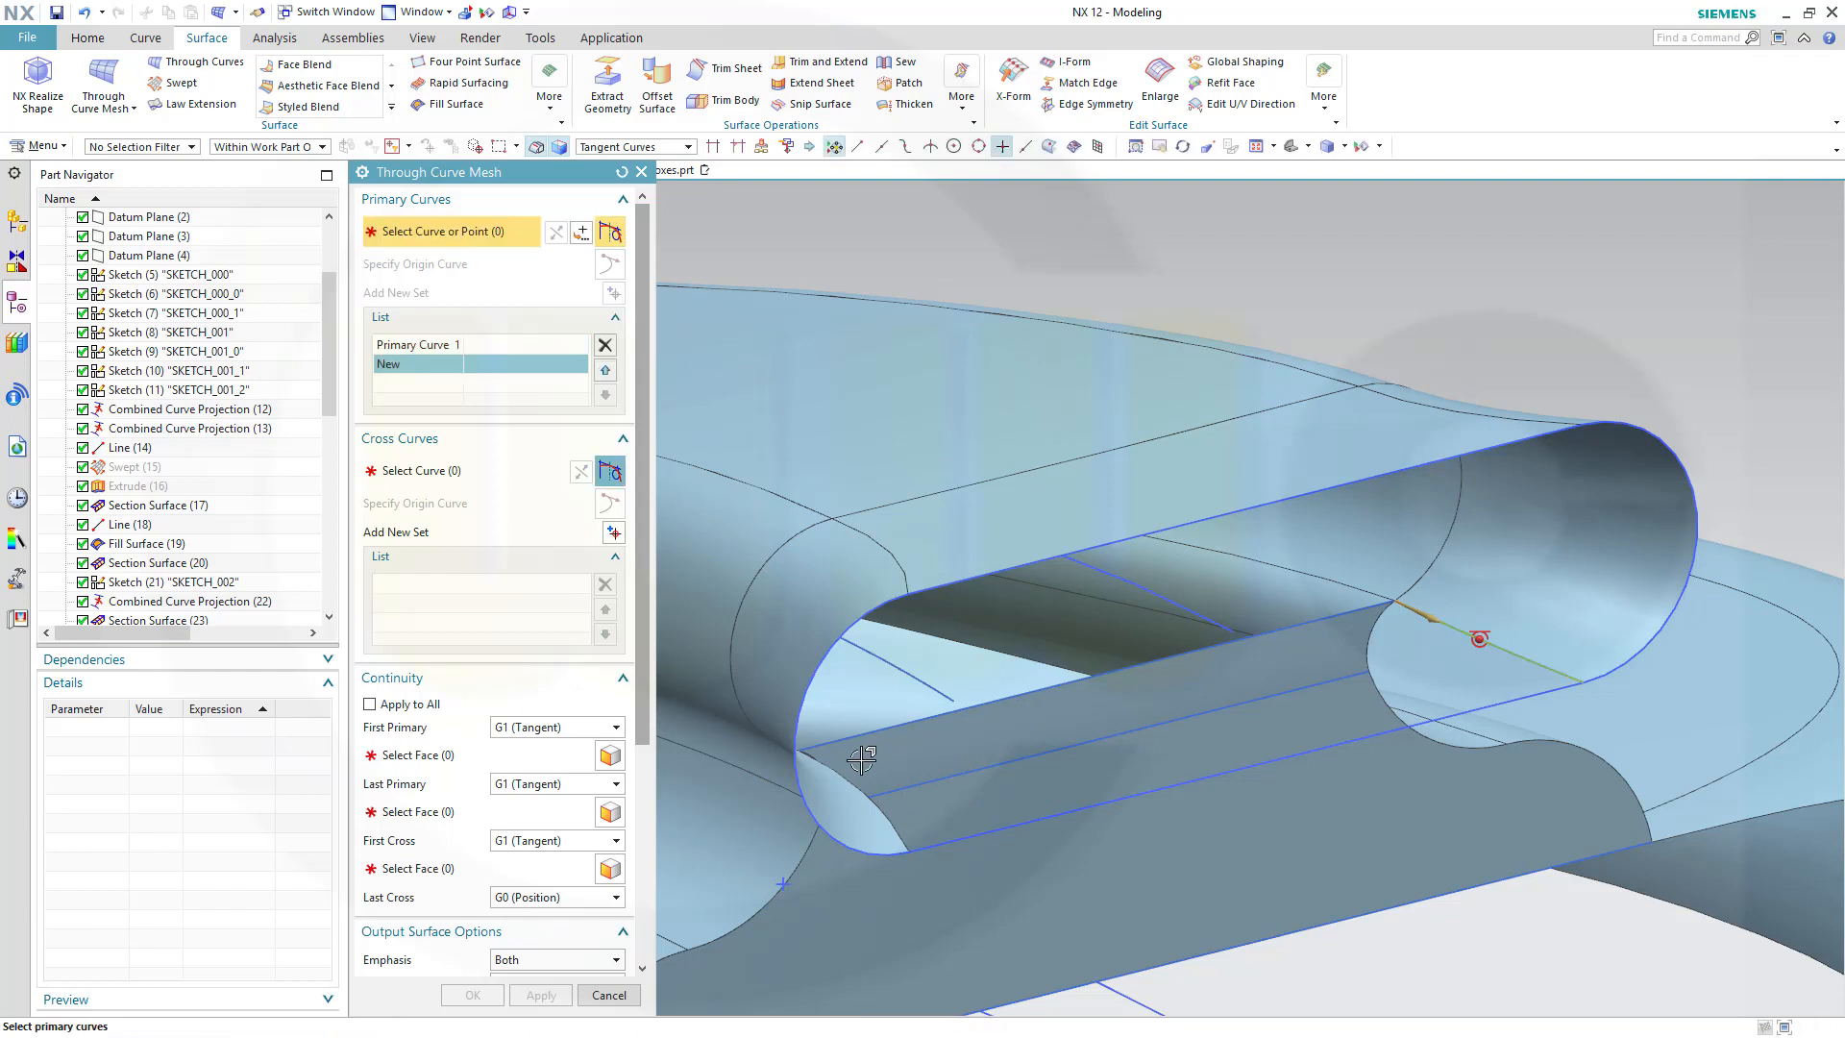
pyautogui.click(1037, 780)
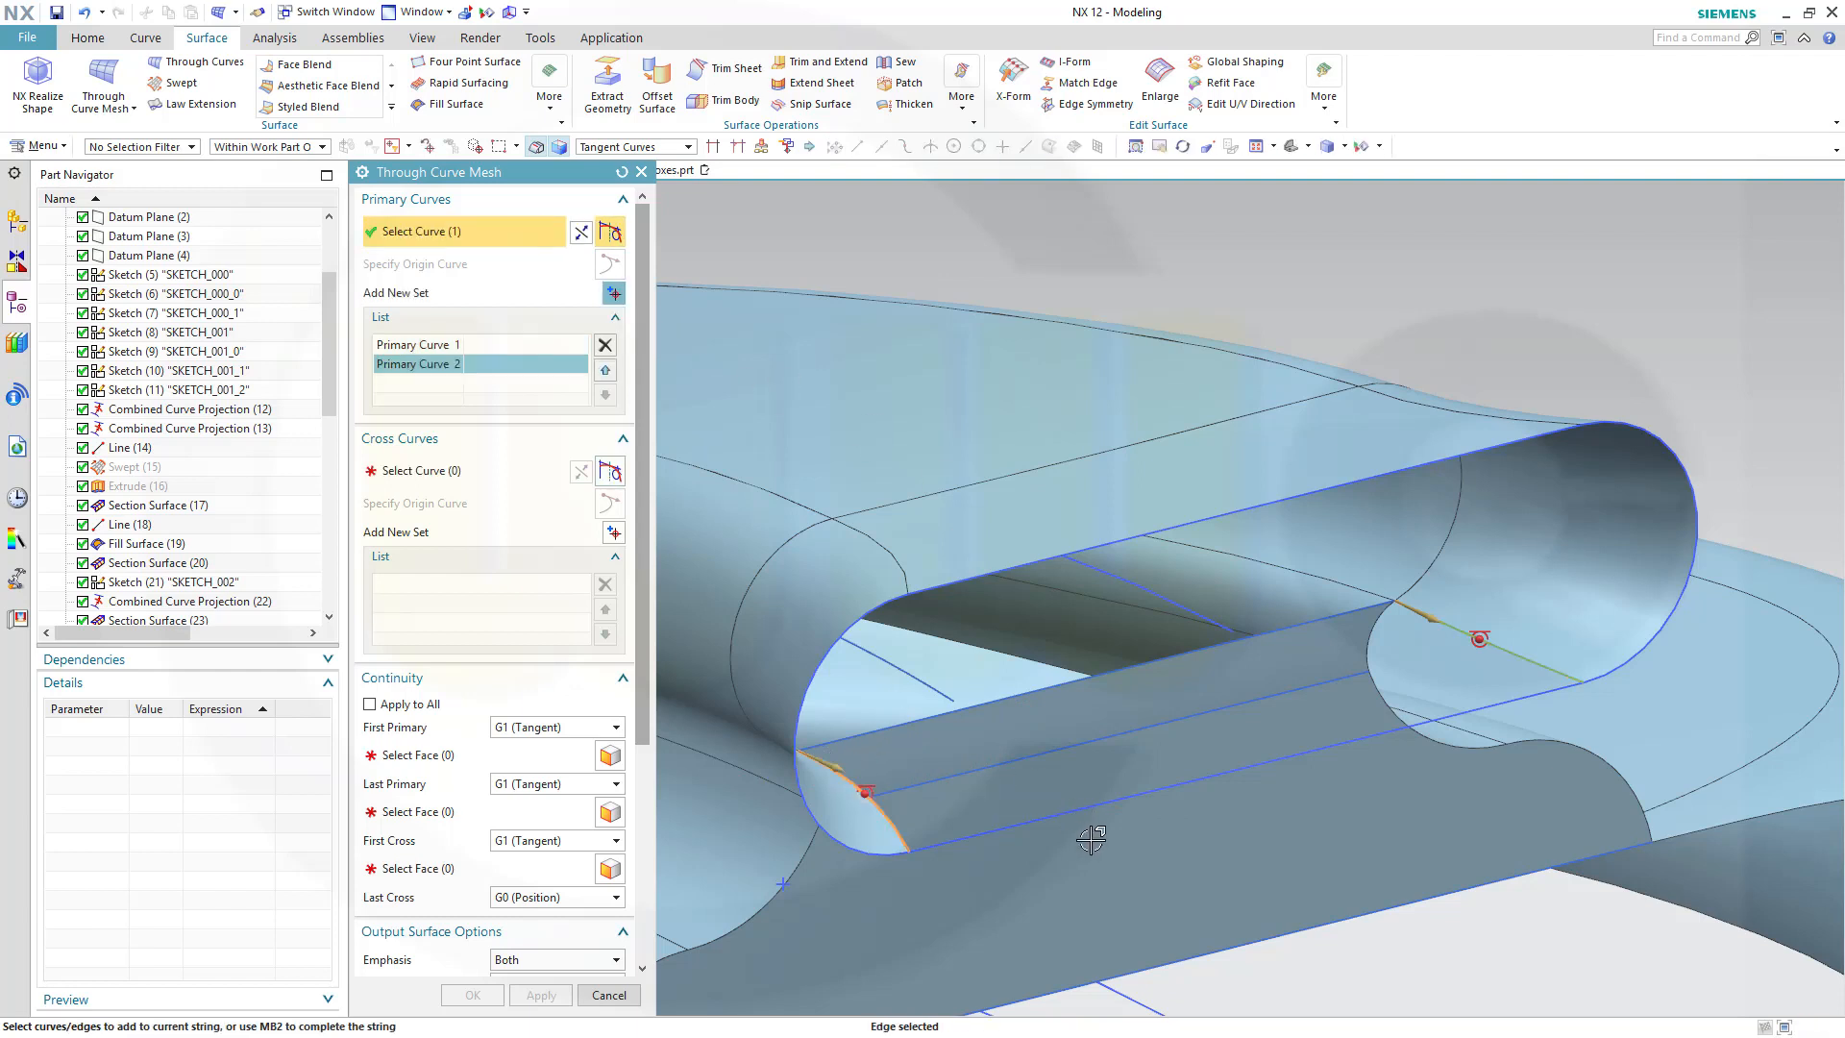
pyautogui.click(463, 472)
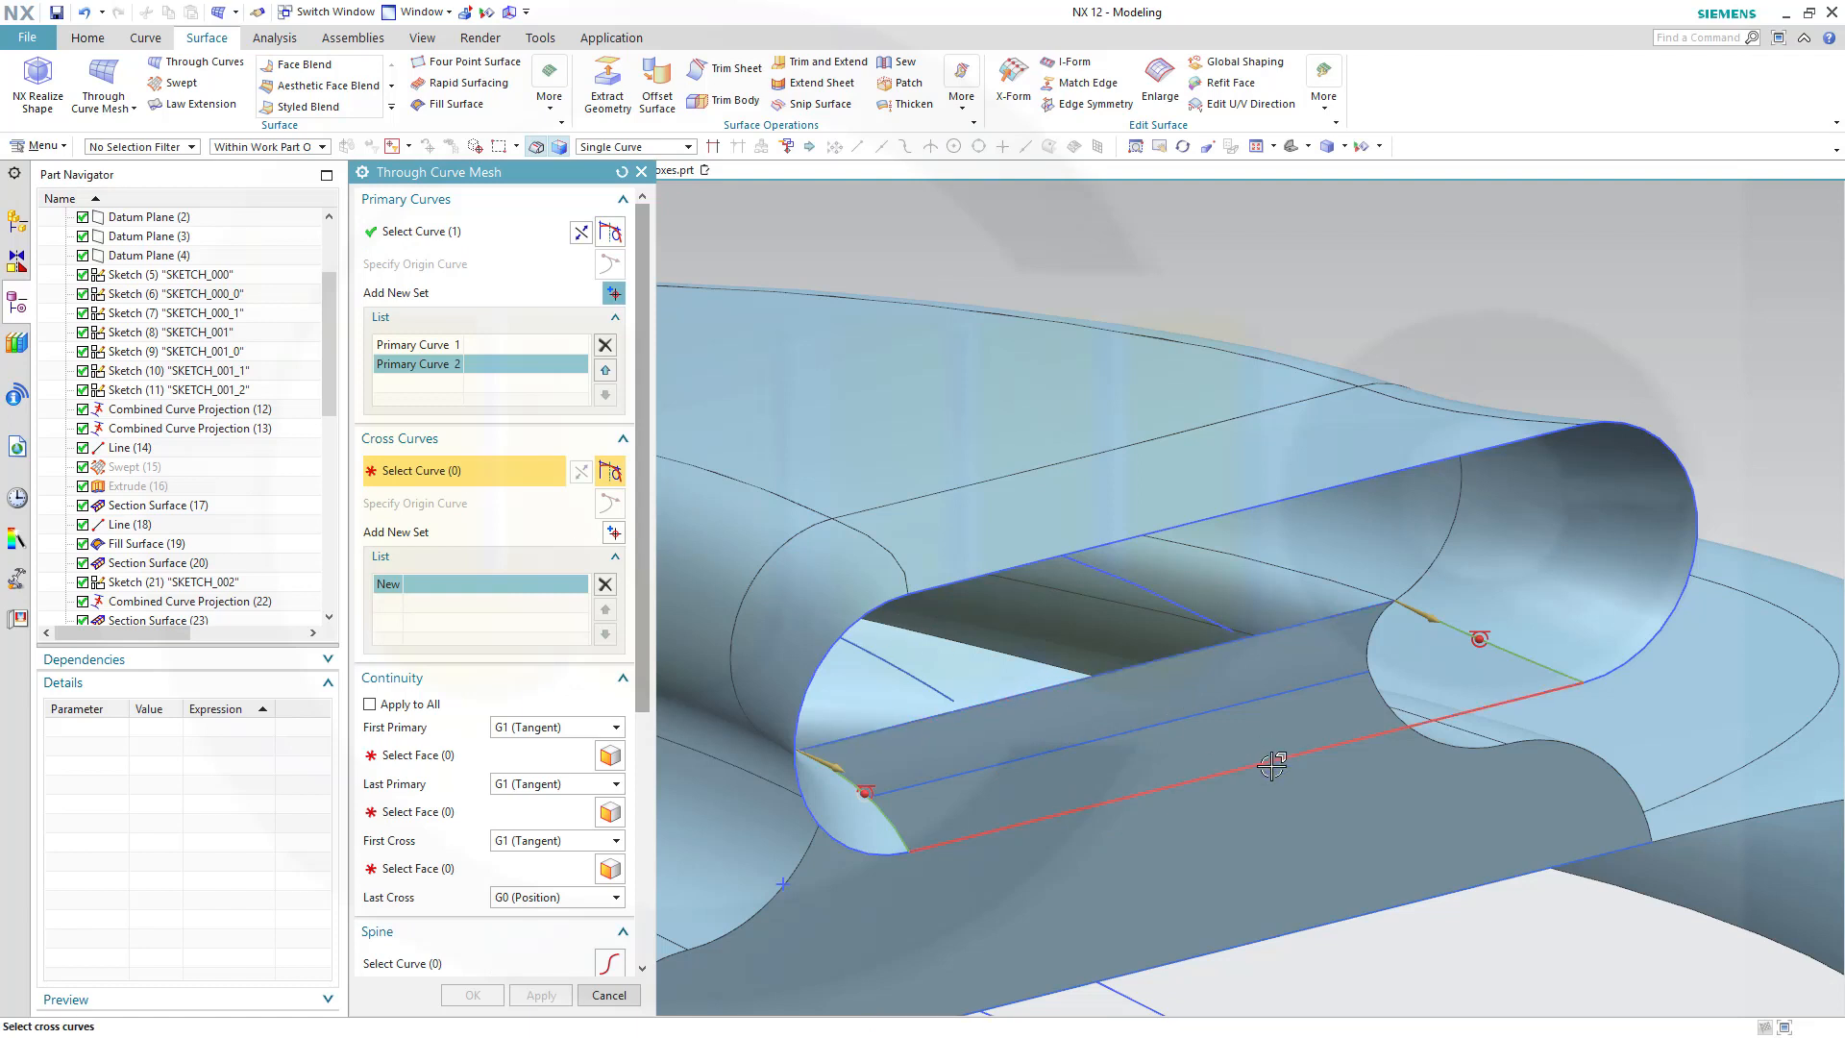
pyautogui.click(1279, 627)
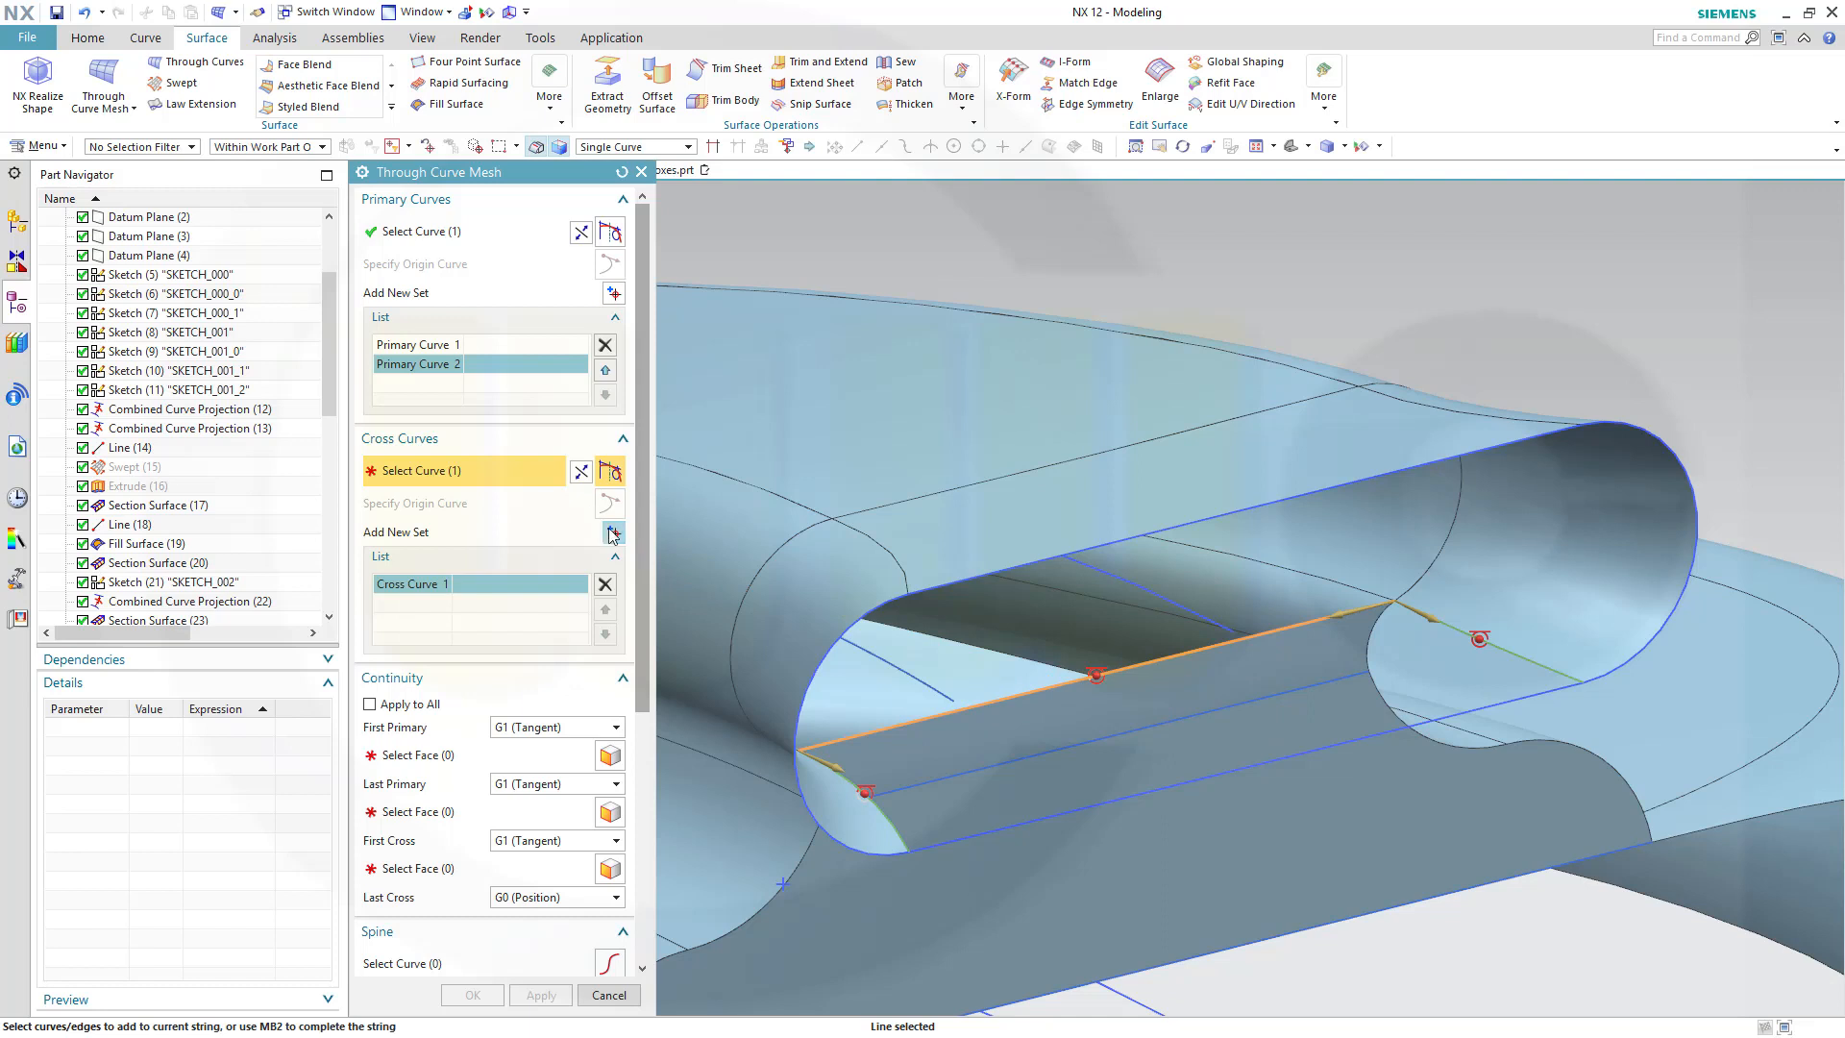
pyautogui.click(612, 534)
pyautogui.click(1229, 769)
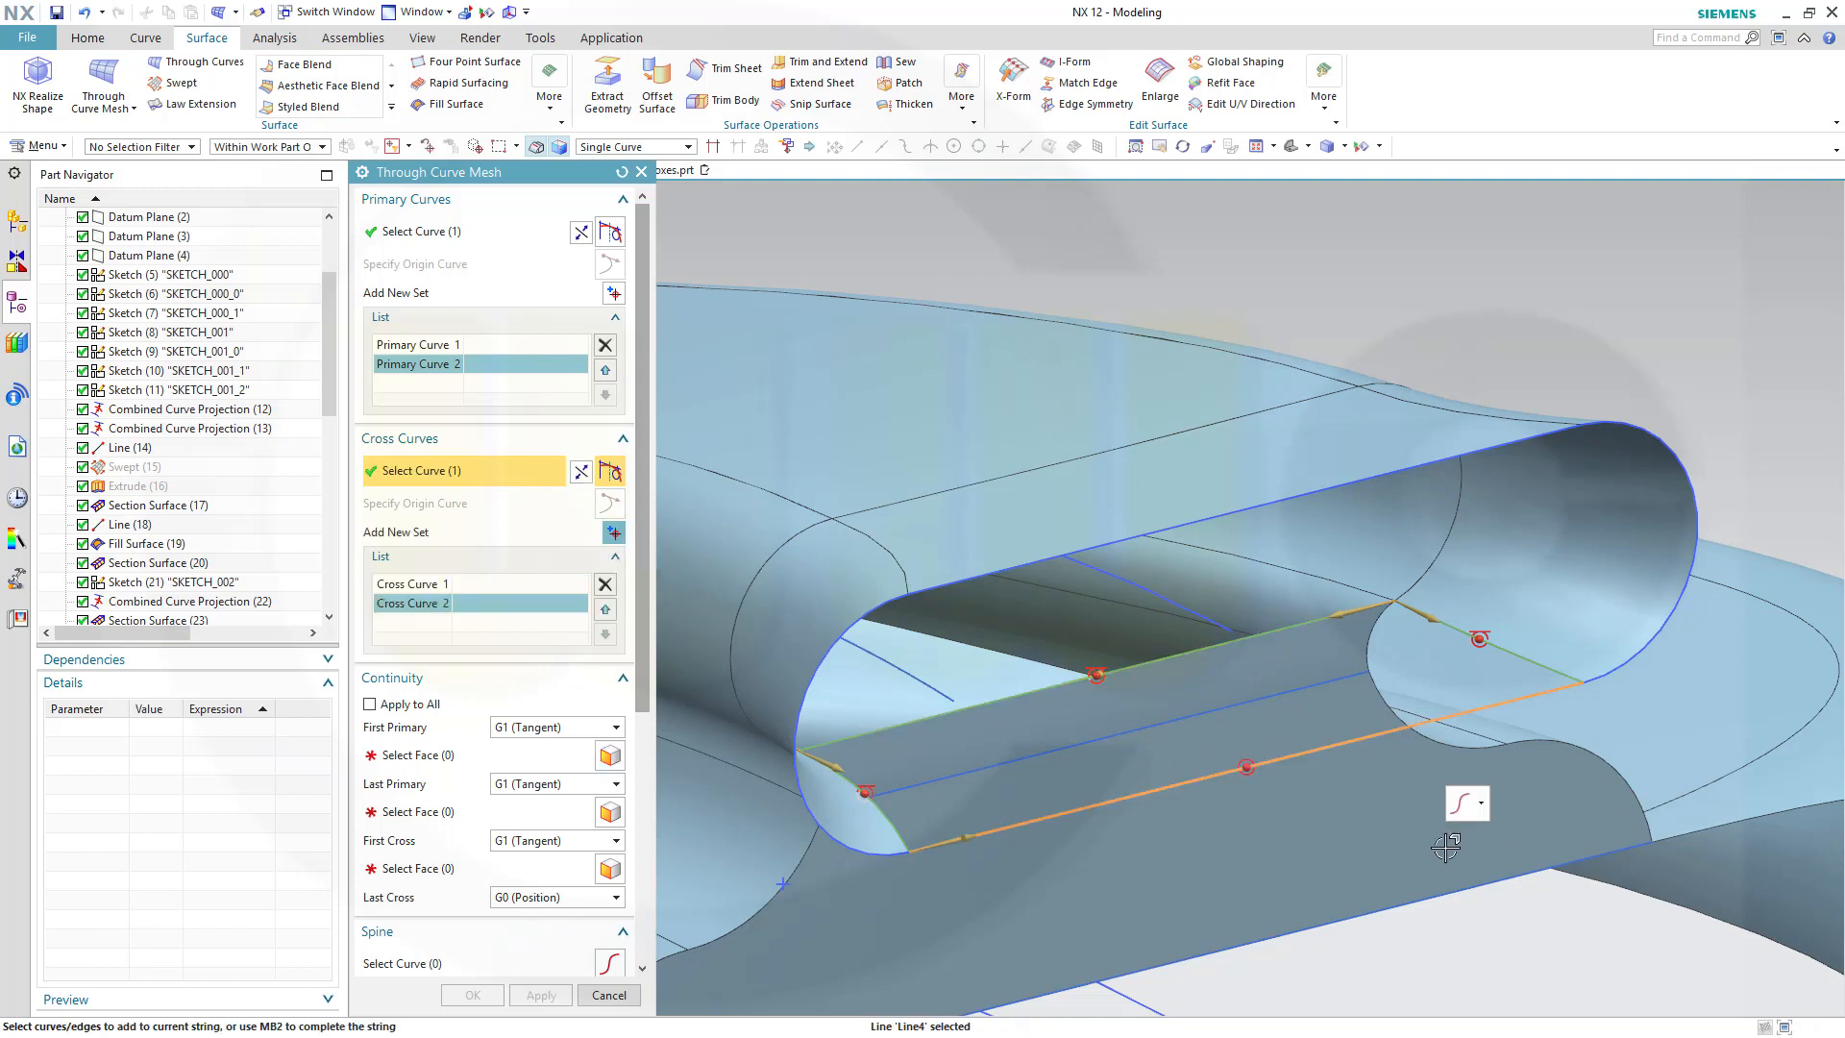
pyautogui.click(481, 757)
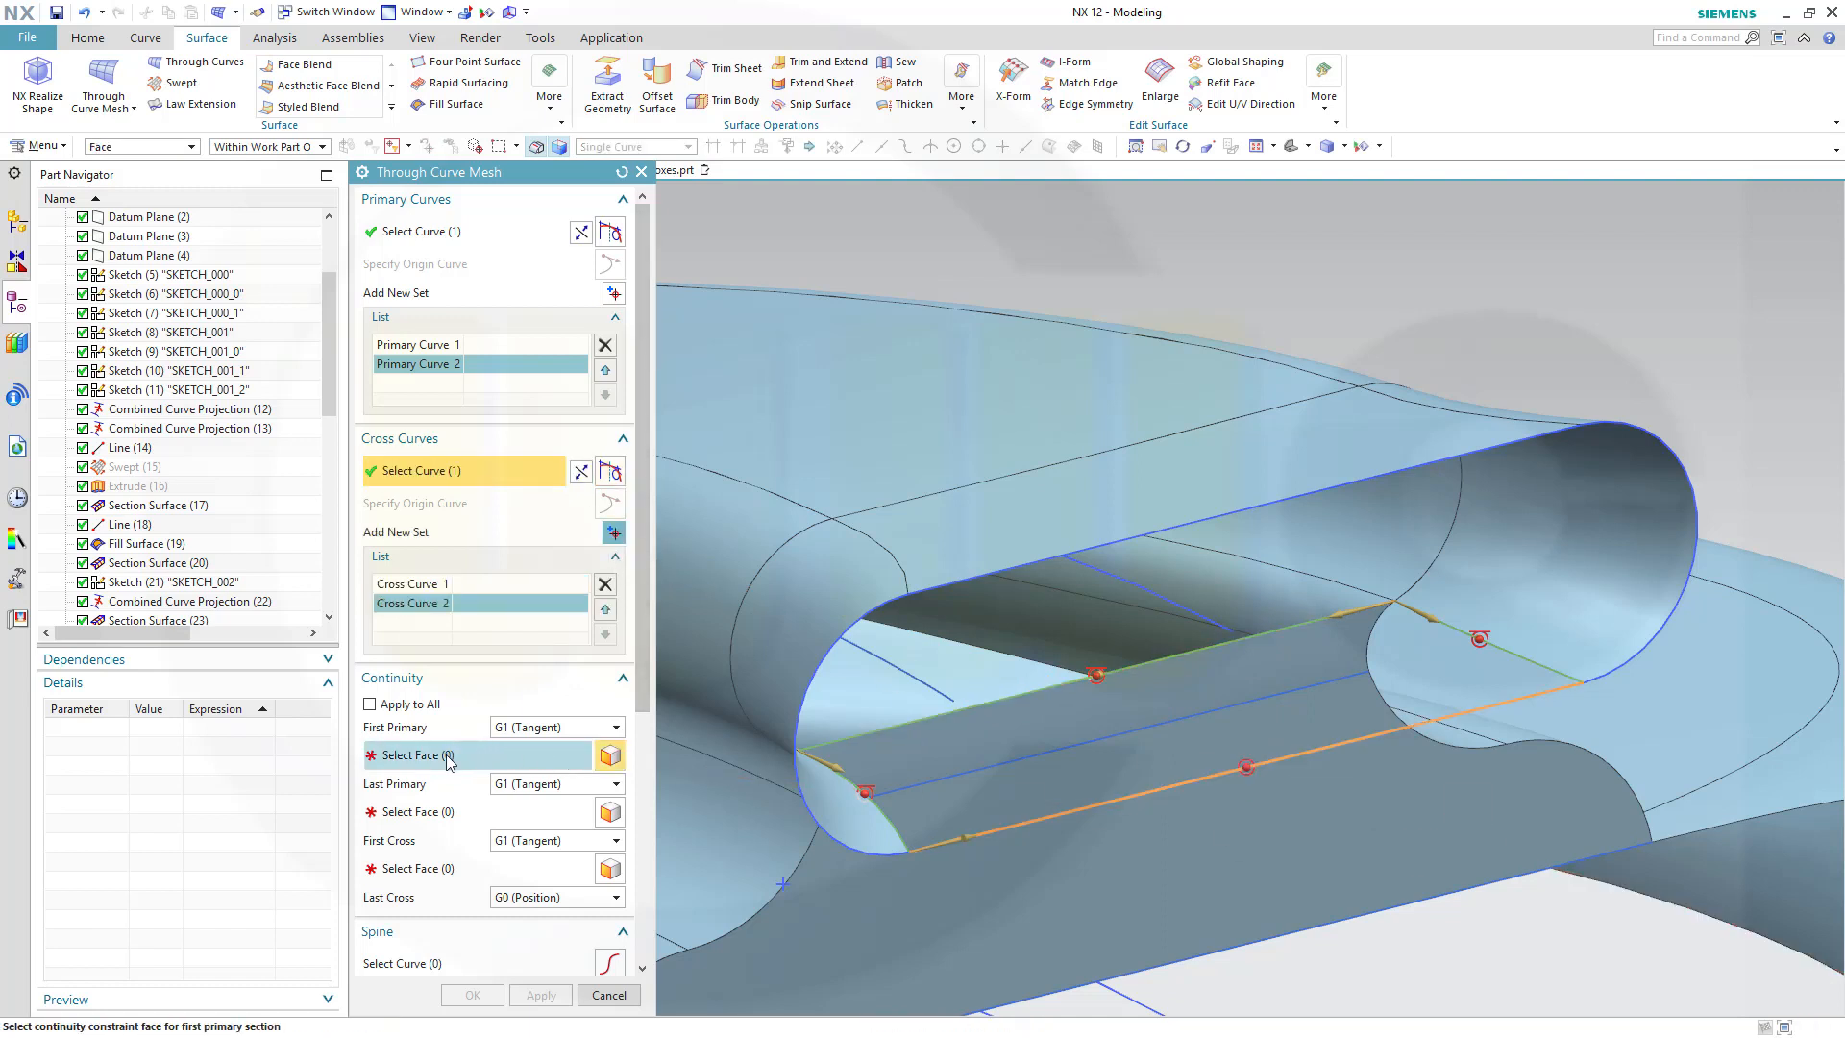
pyautogui.click(1544, 577)
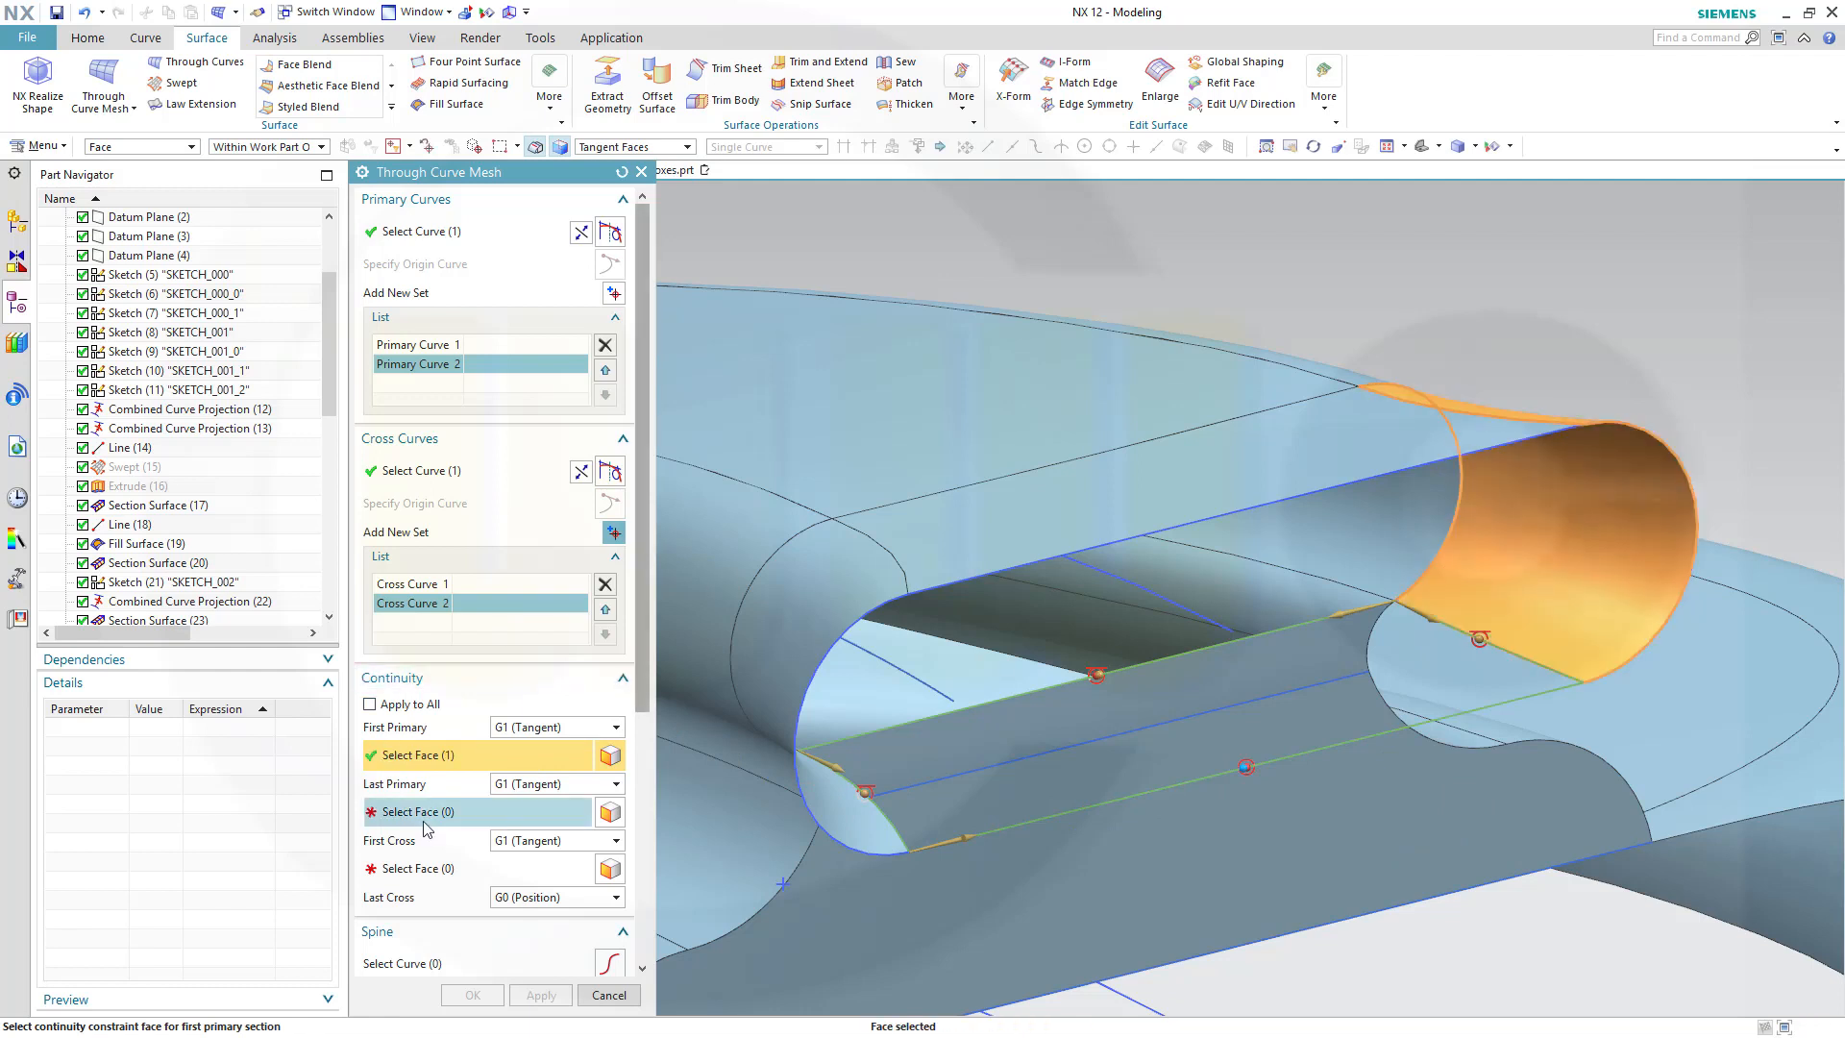
pyautogui.click(452, 812)
pyautogui.click(832, 799)
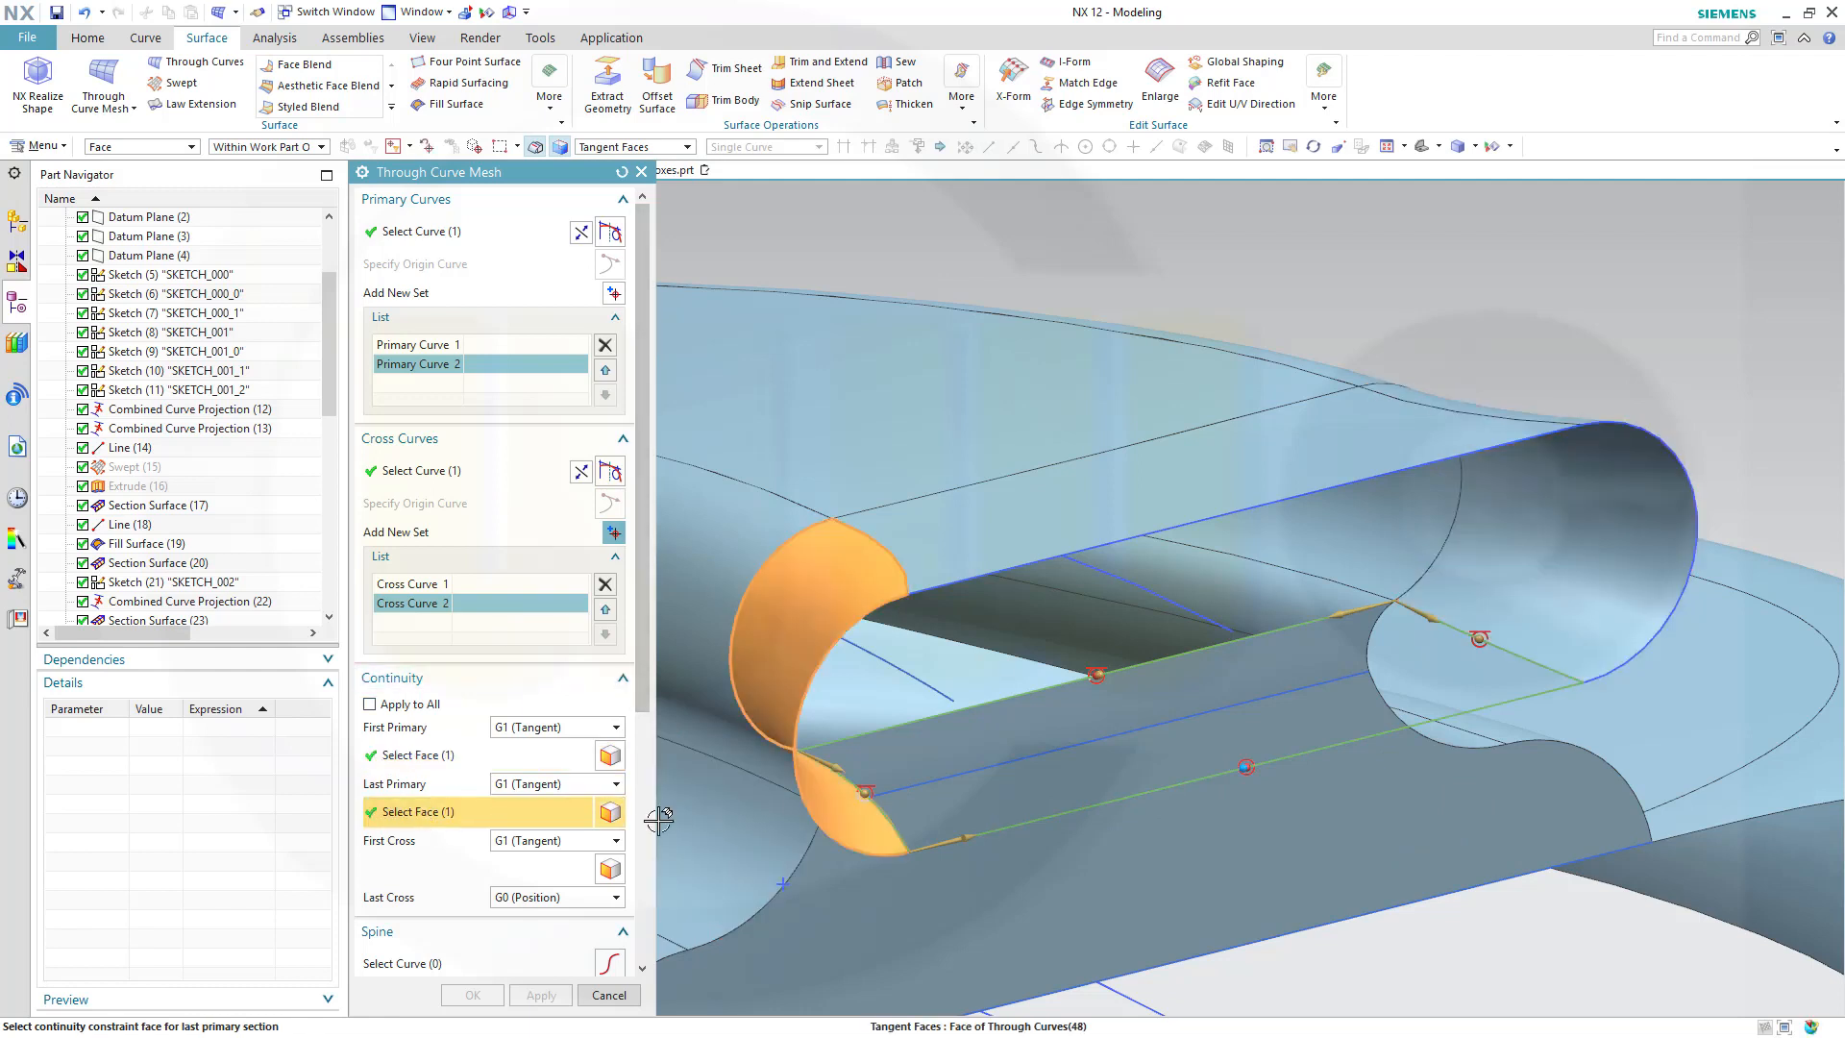
pyautogui.click(576, 845)
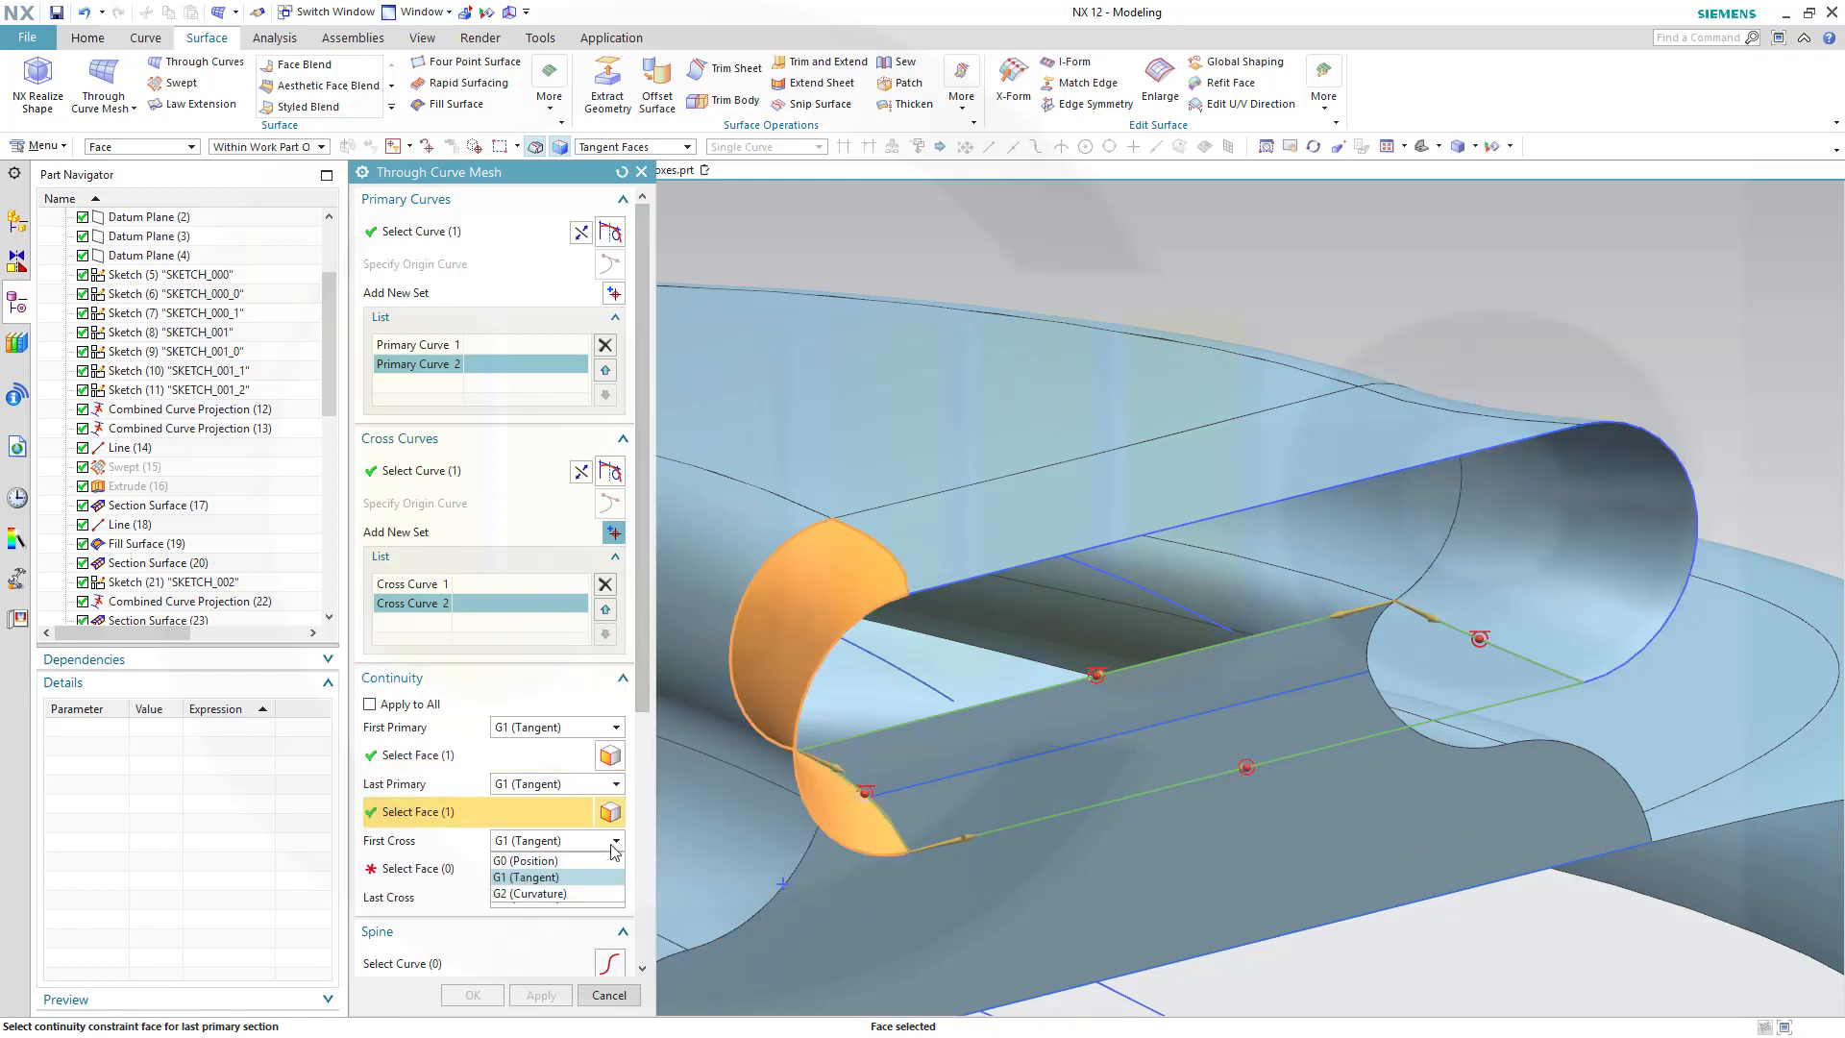
pyautogui.click(565, 860)
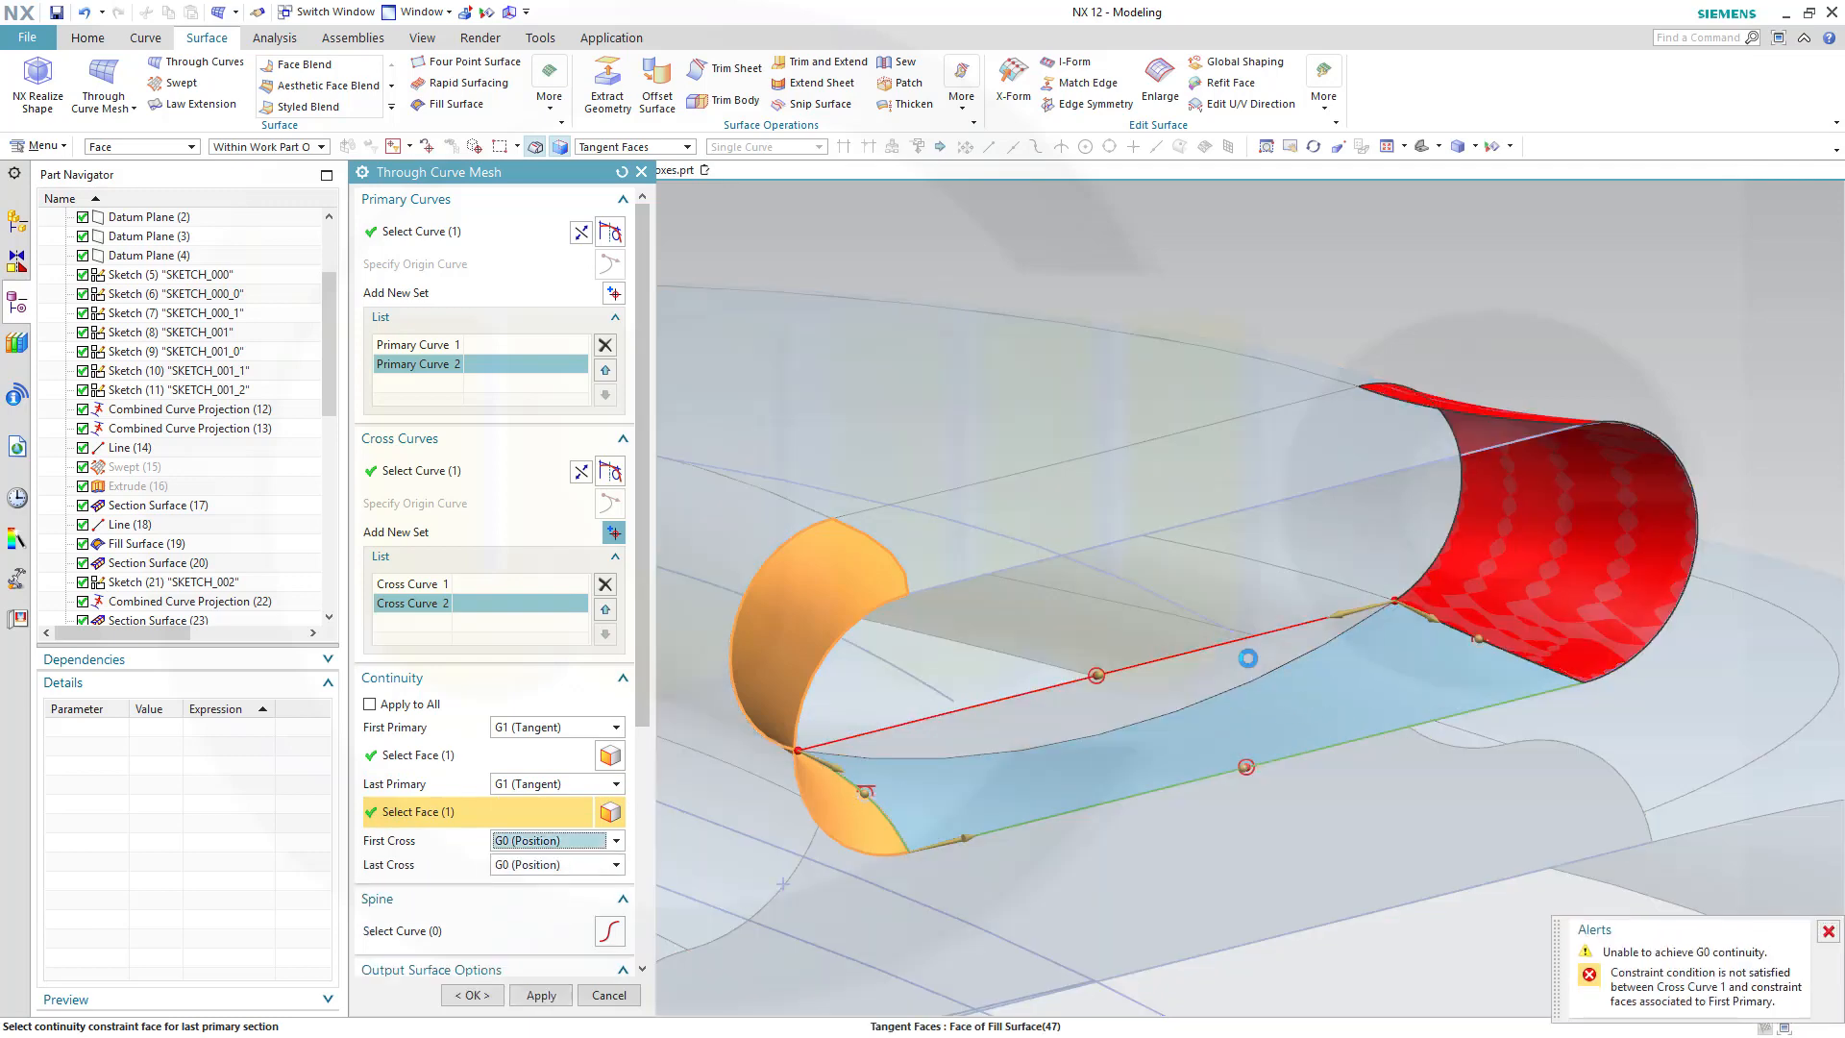
pyautogui.moveTo(1243, 651); pyautogui.dragTo(1102, 778, button='middle')
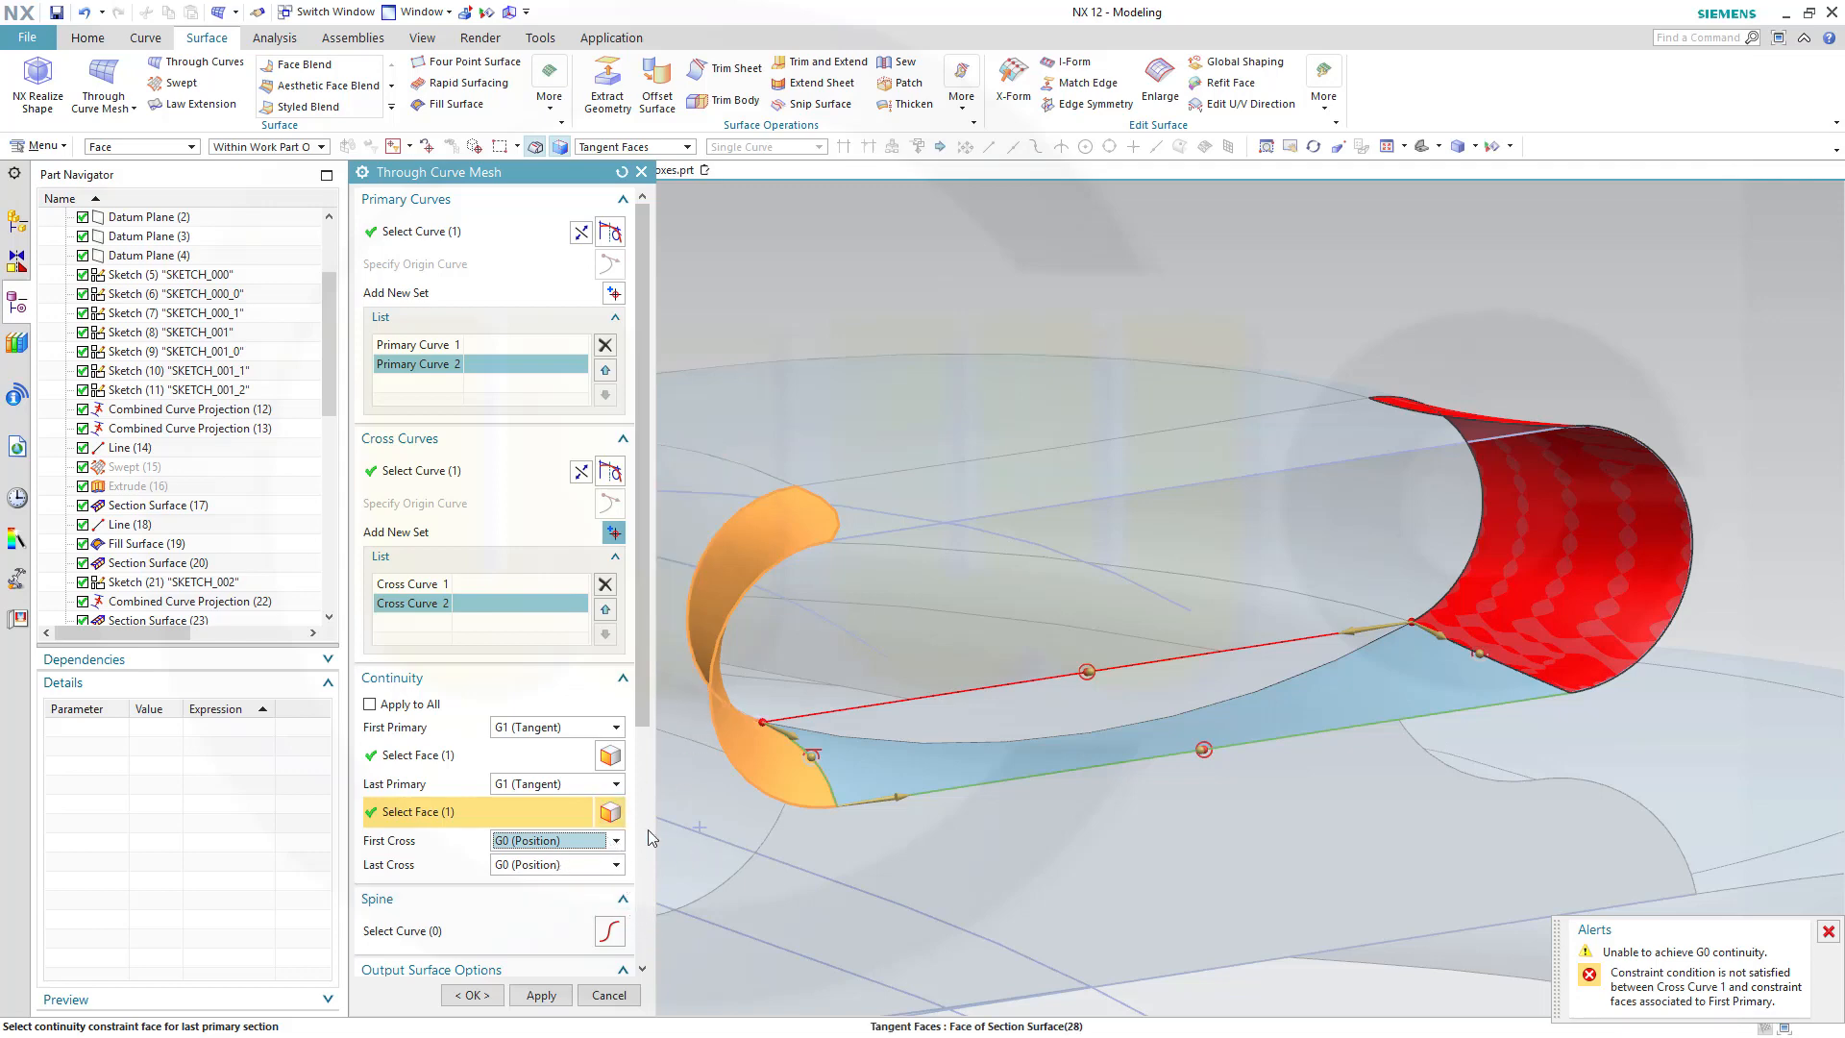
pyautogui.click(603, 996)
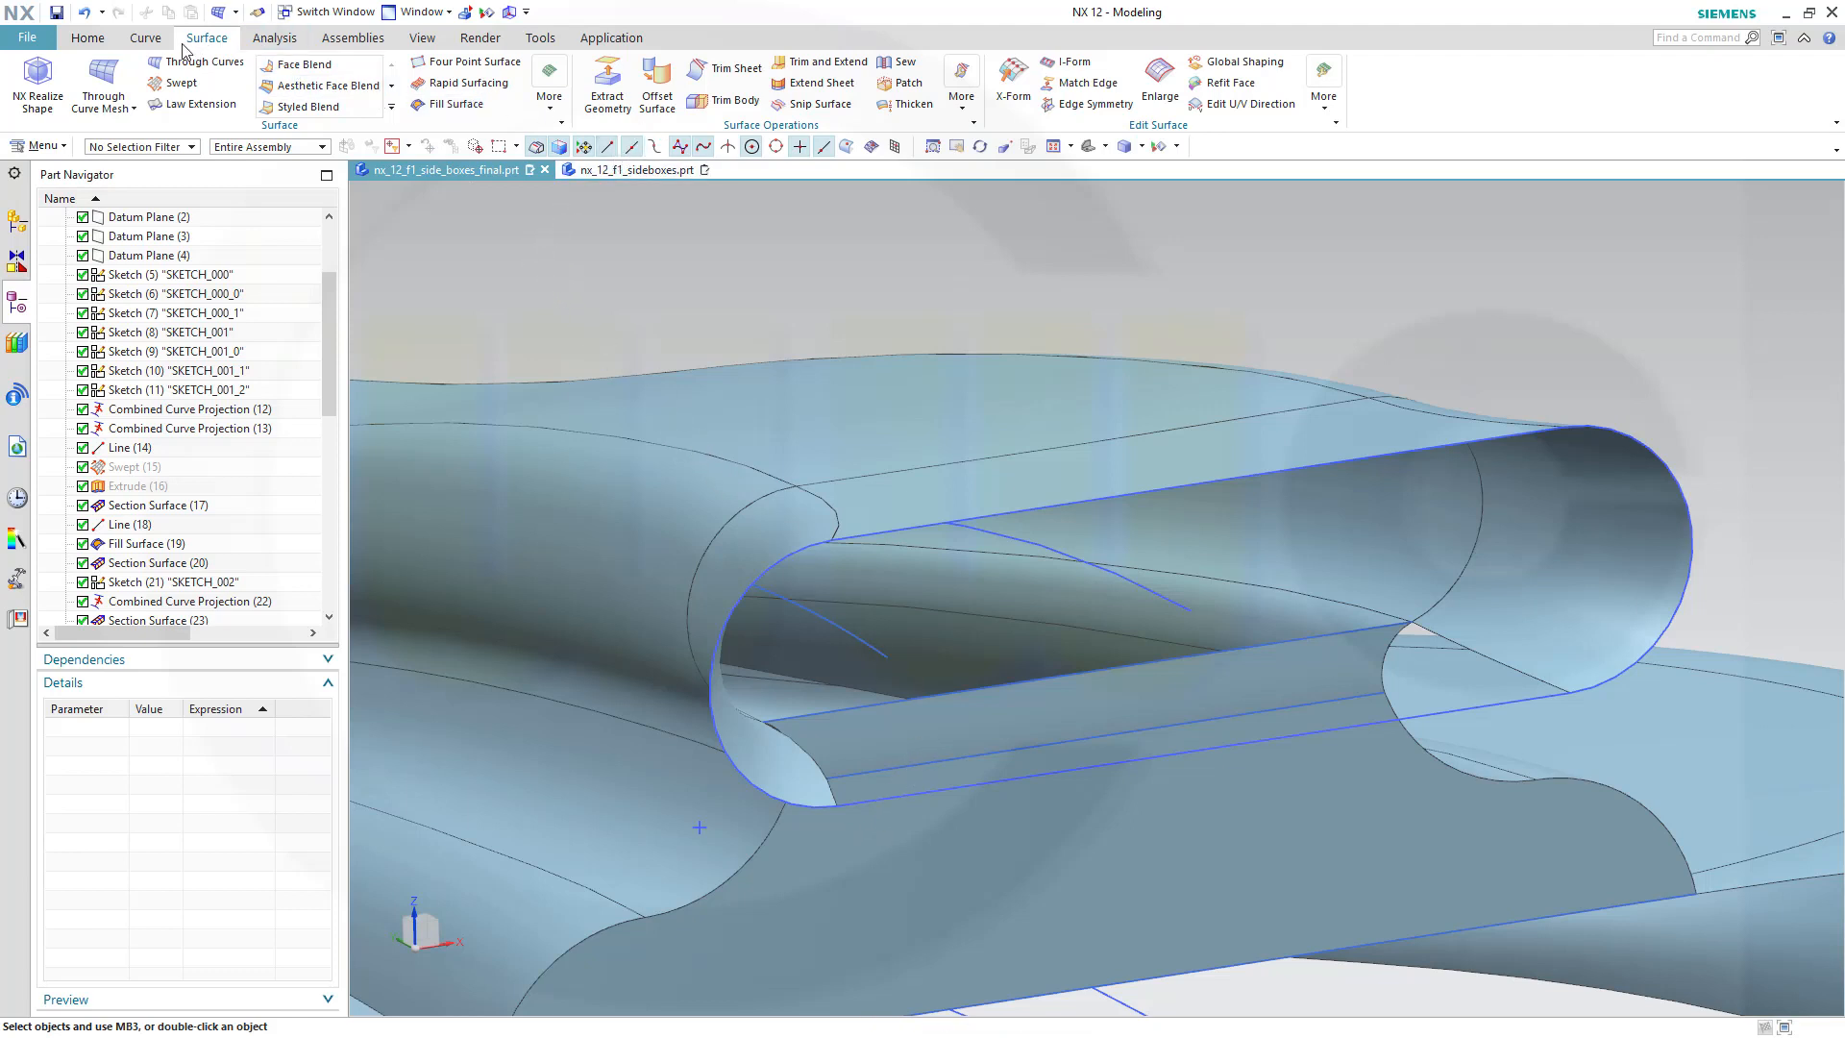
# Create a G0 (Position) Fill Surface closing the duct's underside, bounded by both duct surfaces' lower edges, the straight line between them and the slot's lower line.
pyautogui.click(454, 104)
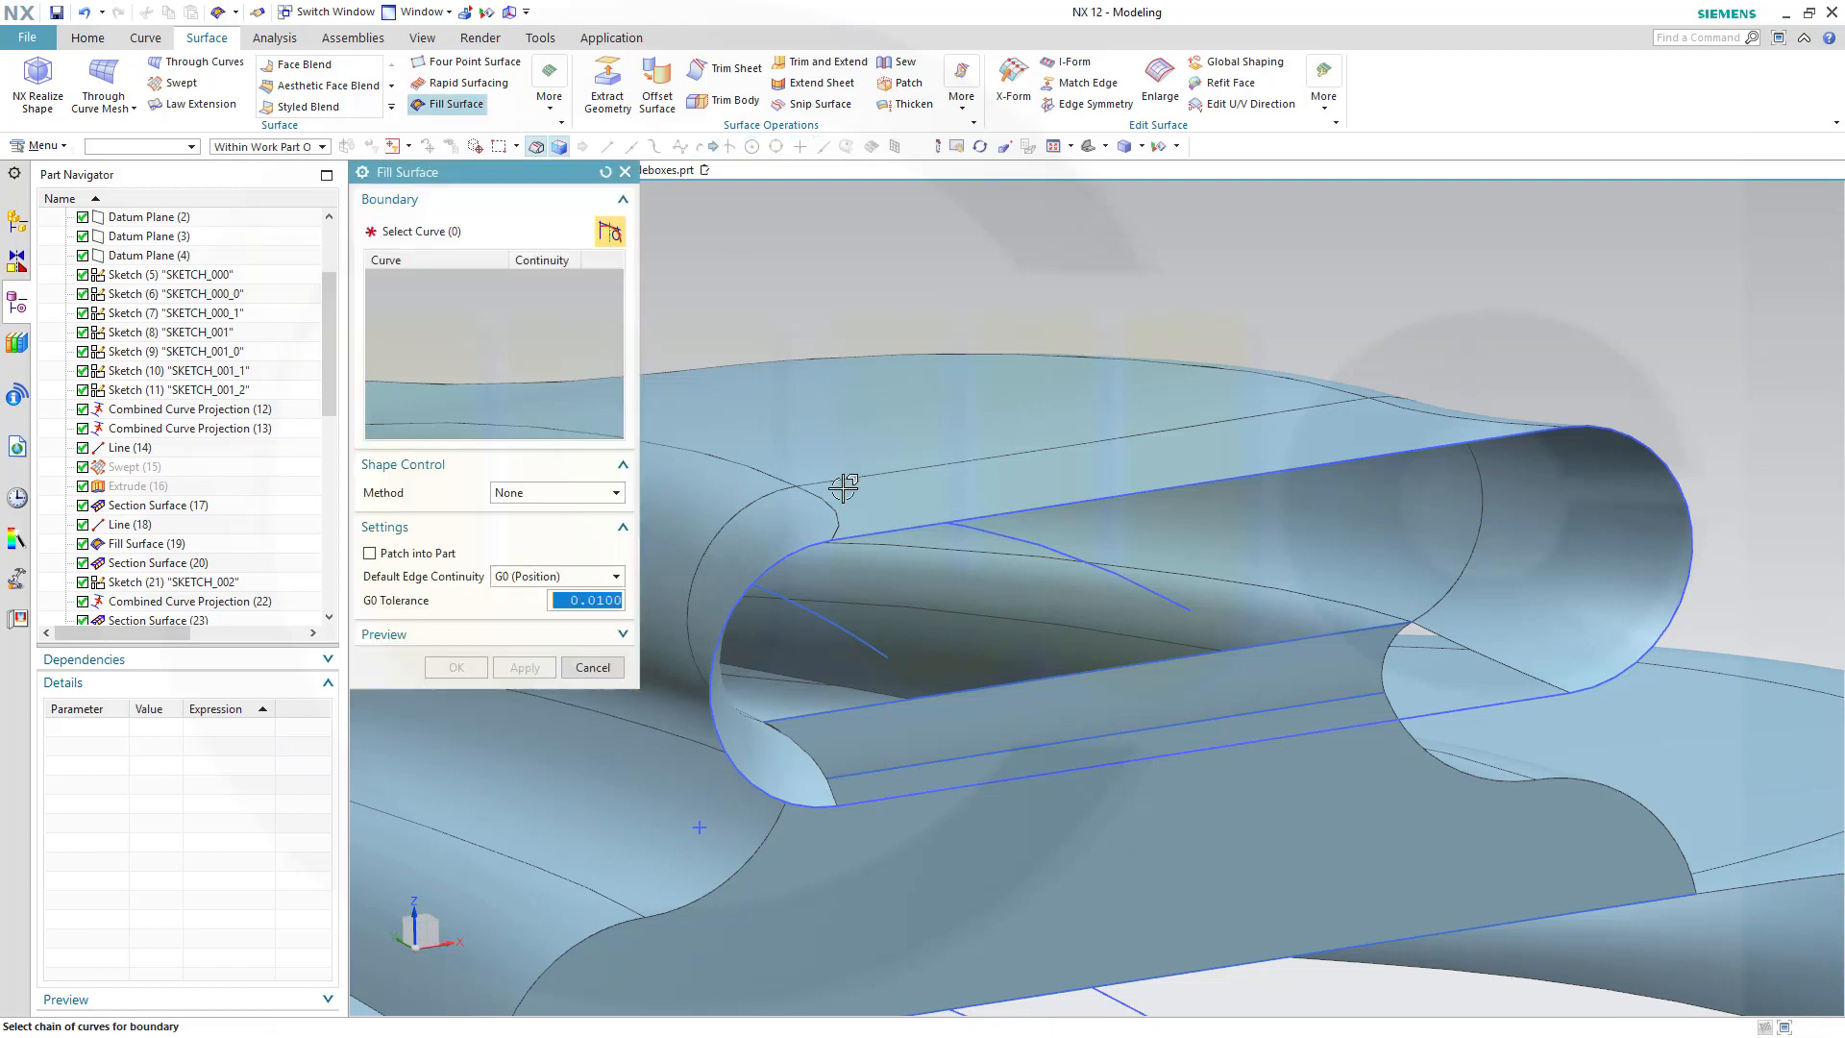
pyautogui.click(1485, 663)
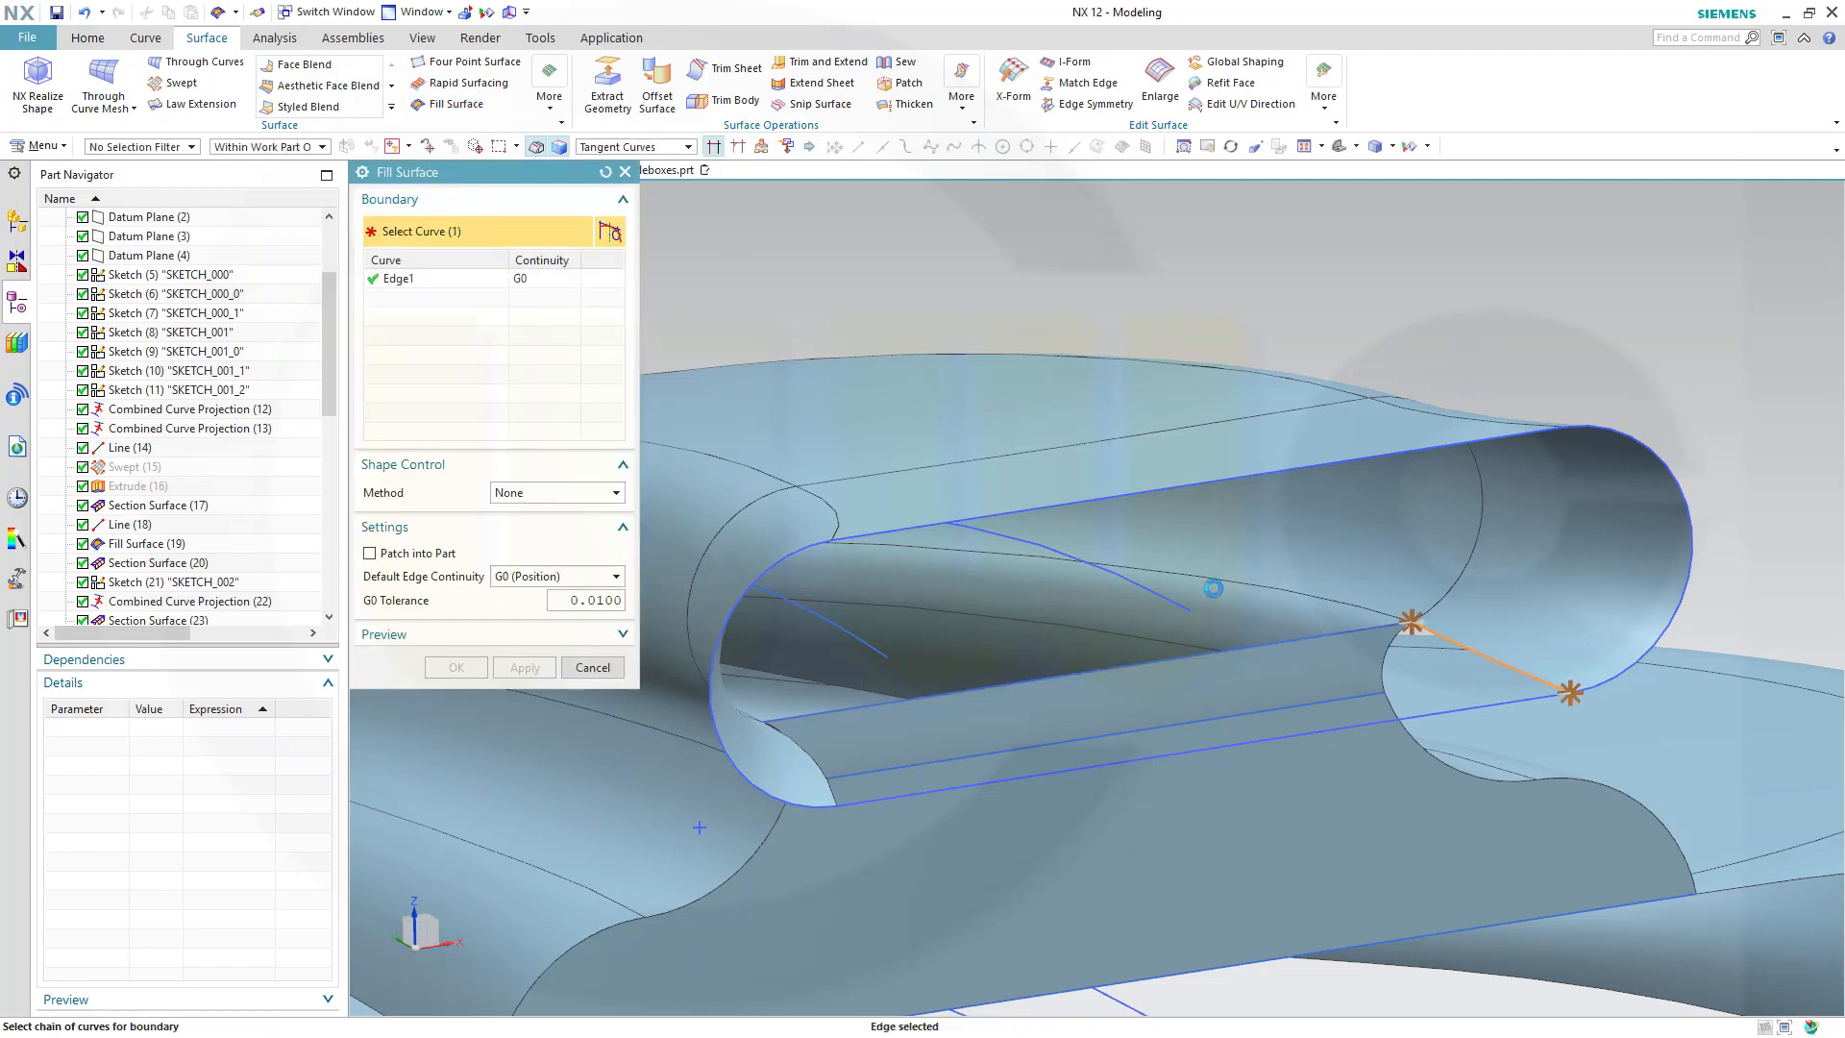
pyautogui.click(1064, 647)
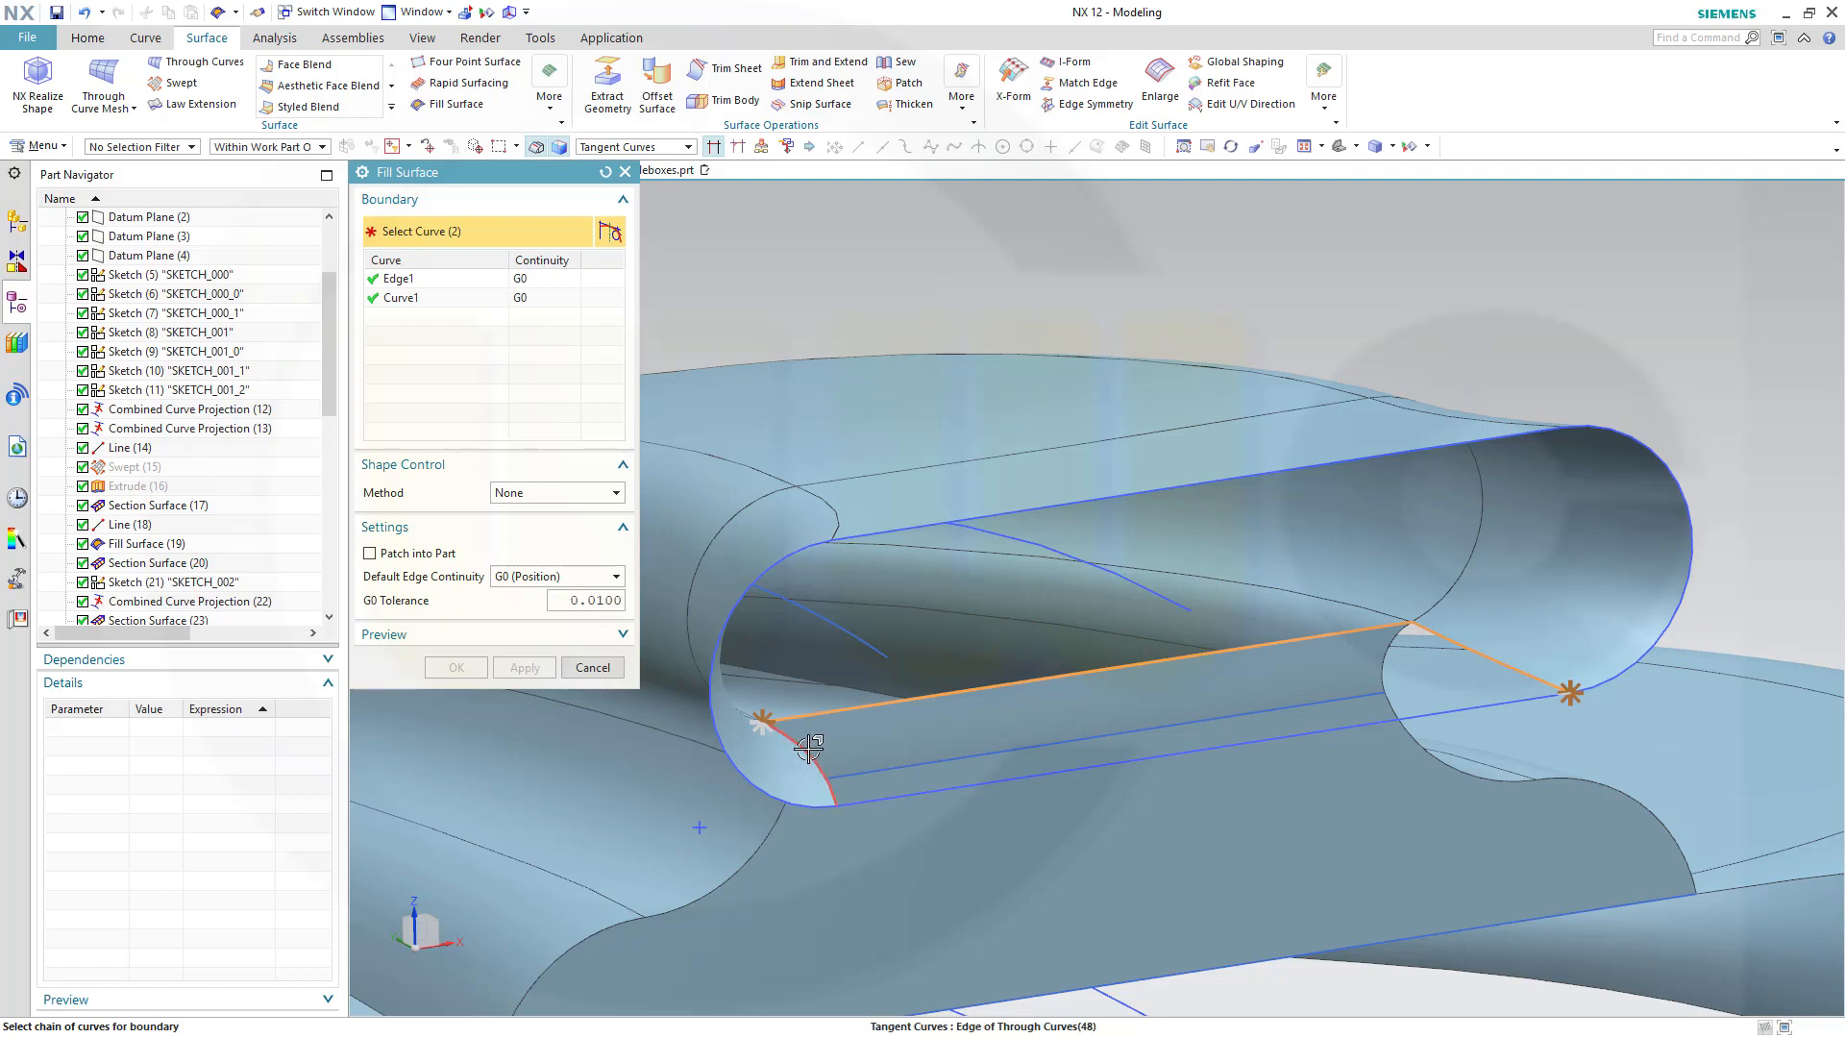
pyautogui.click(1216, 752)
pyautogui.click(1194, 757)
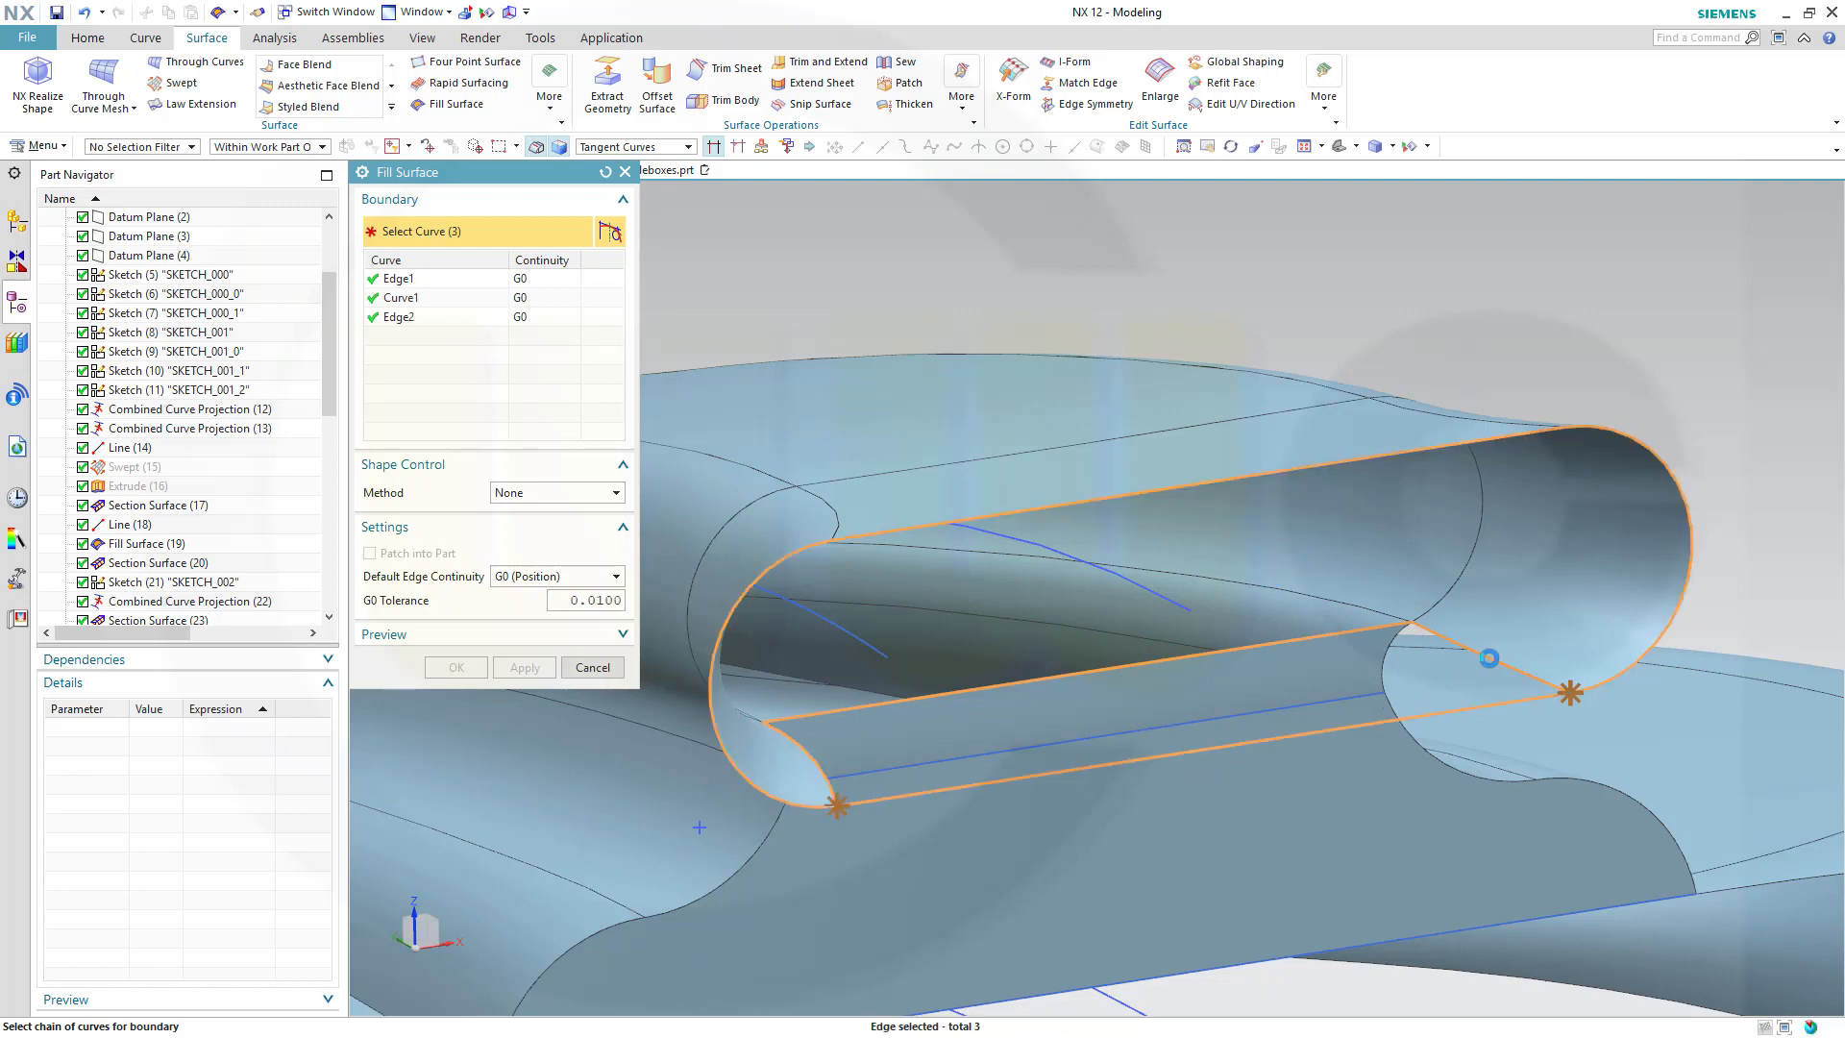
pyautogui.click(456, 667)
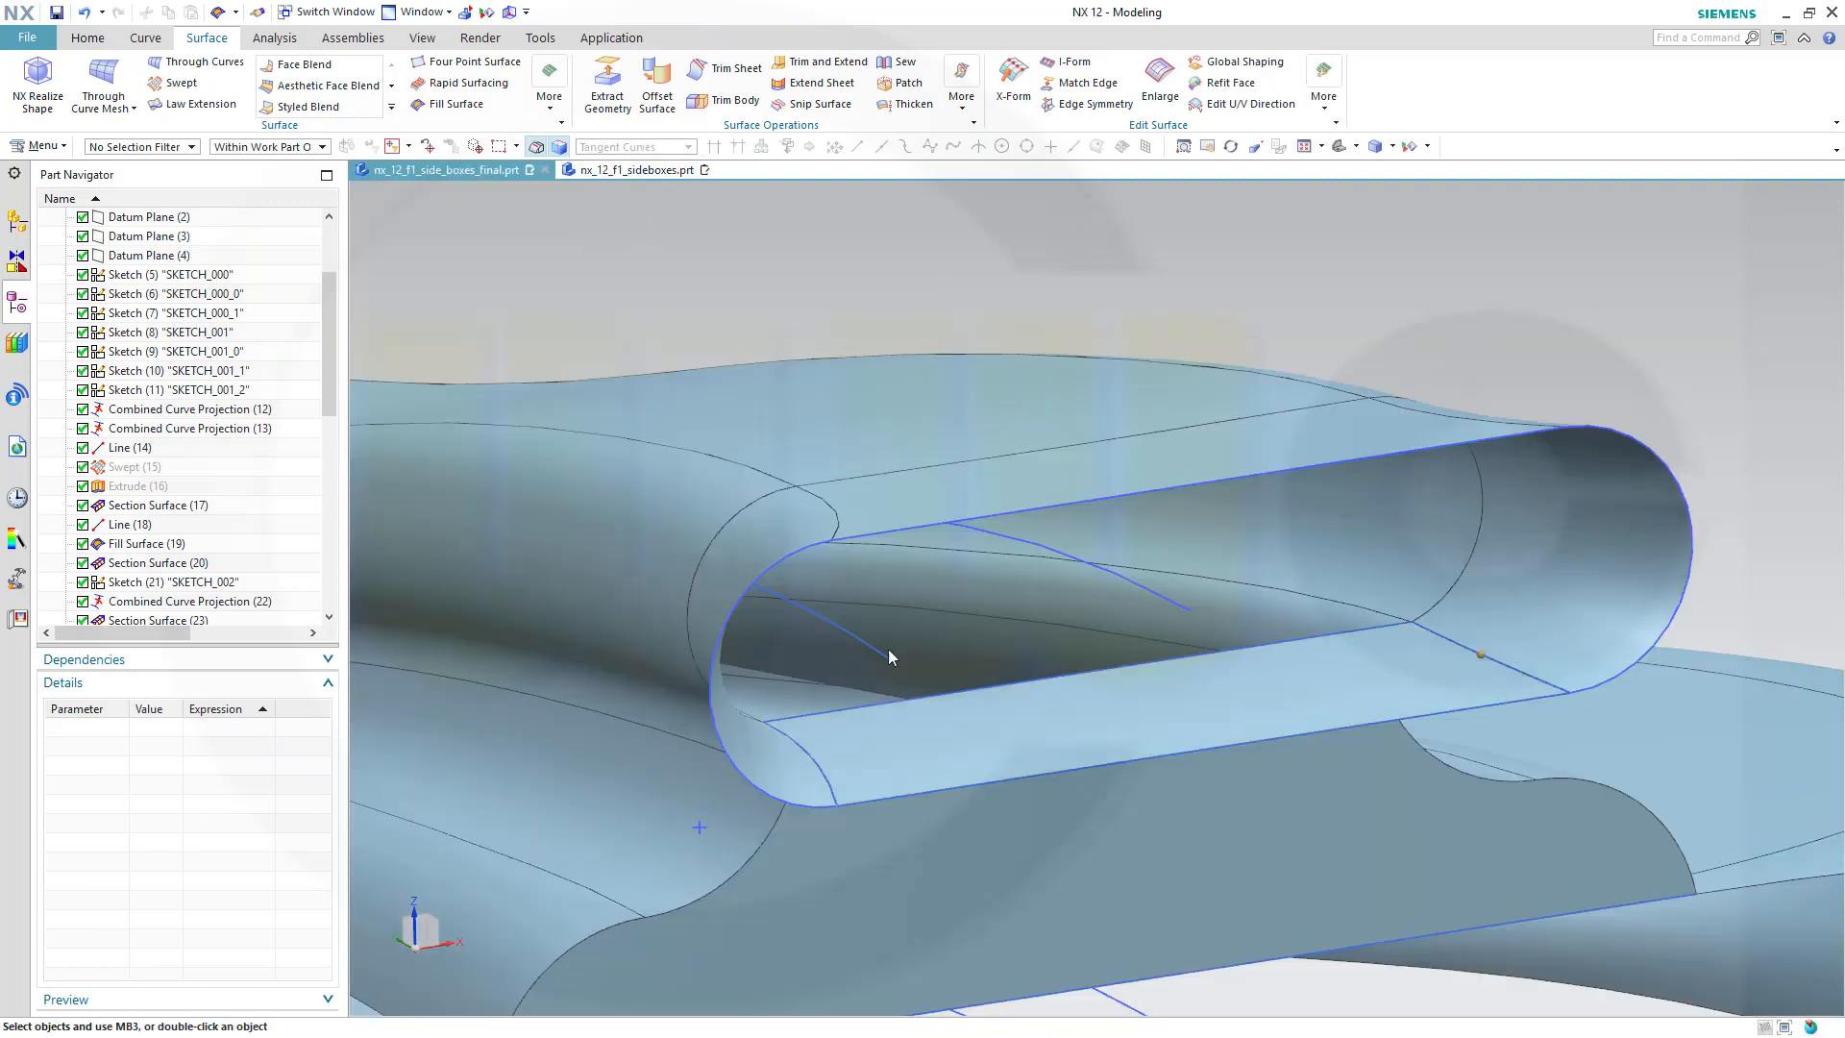
pyautogui.moveTo(887, 650)
pyautogui.mouseDown(button='middle')
pyautogui.moveTo(1153, 614)
pyautogui.moveTo(1165, 586)
pyautogui.moveTo(1153, 610)
pyautogui.moveTo(1045, 625)
pyautogui.mouseUp(button='middle')
pyautogui.scroll(-4, 912, 634)
pyautogui.moveTo(834, 606); pyautogui.dragTo(1307, 653, button='middle')
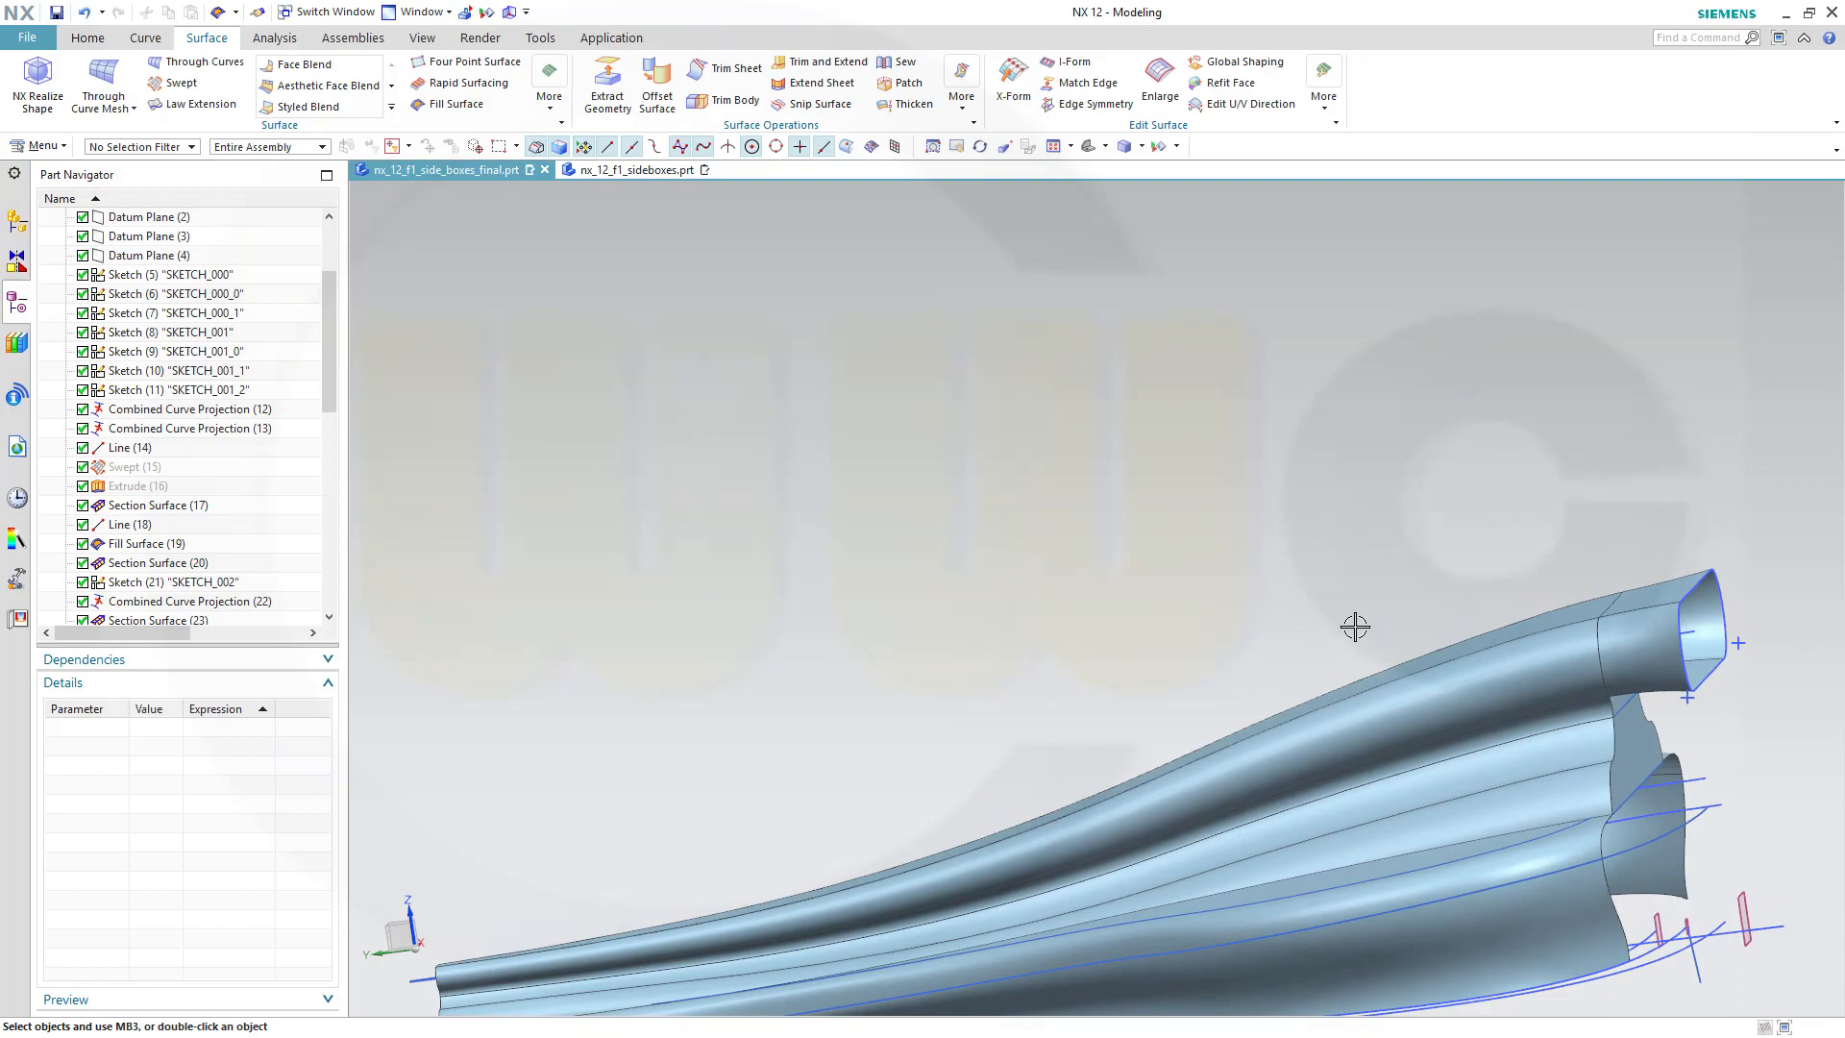